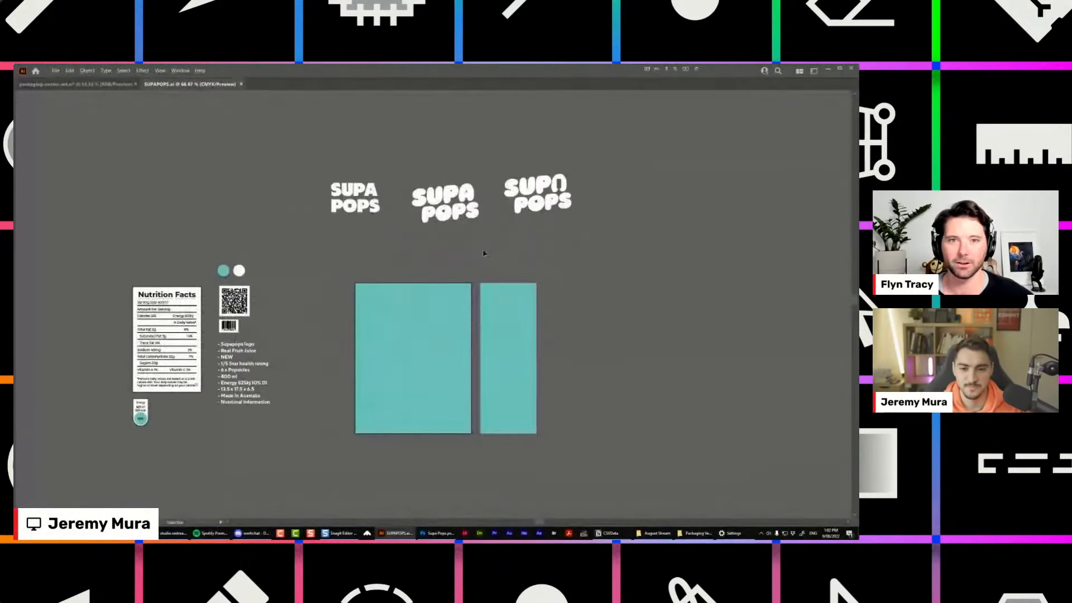
Examine the three SUPA POPS logo variants and the two blank teal packaging panels.
left_click_drag(485, 253, 516, 240)
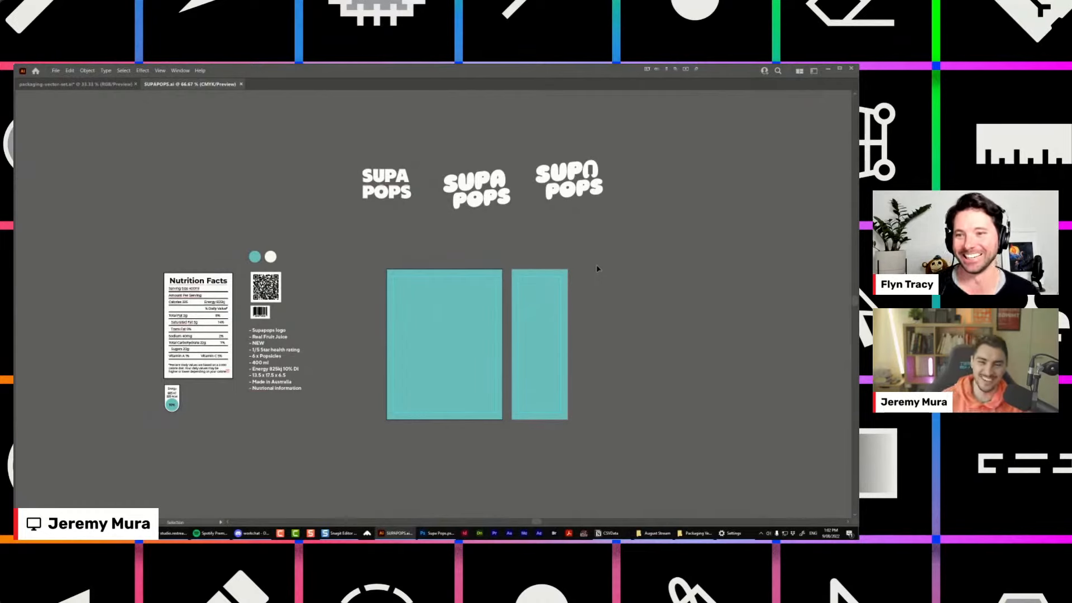
key("f")
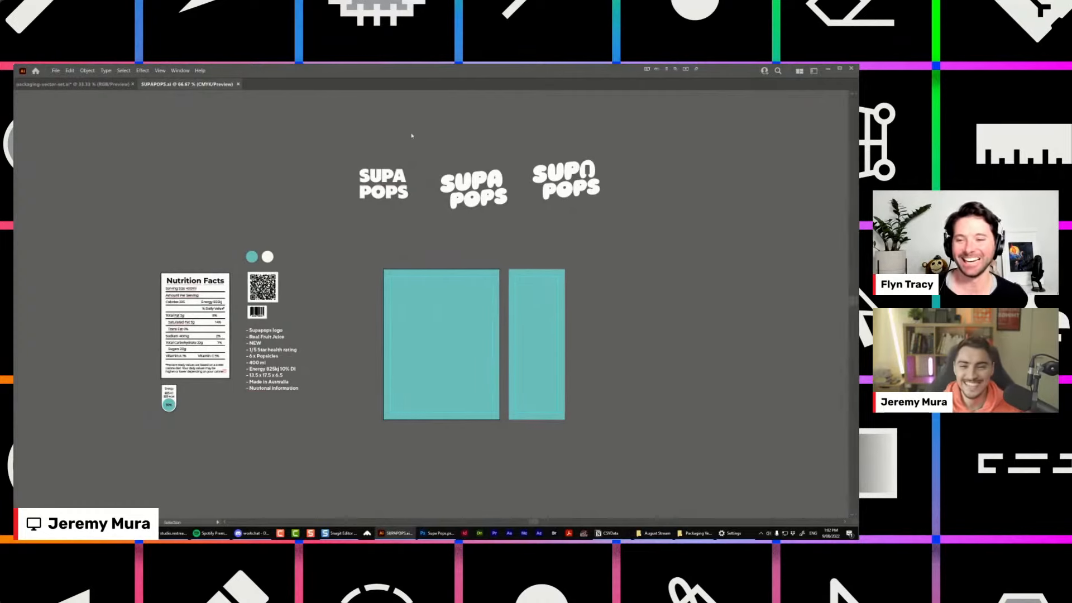
left_click_drag(117, 70, 166, 85)
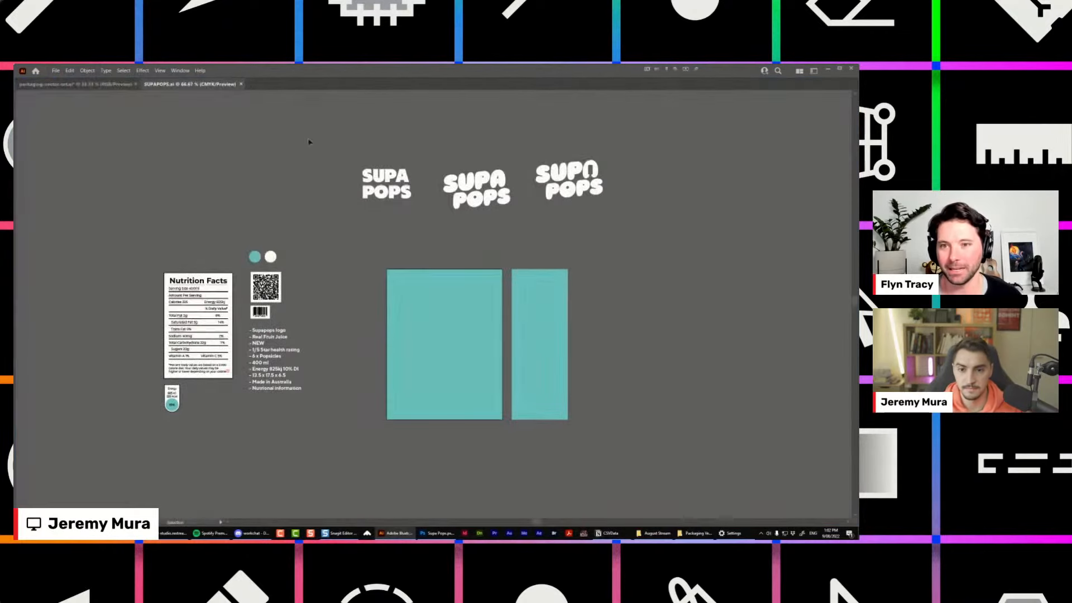
scroll(634, 194, "up", 1)
left_click_drag(634, 202, 692, 189)
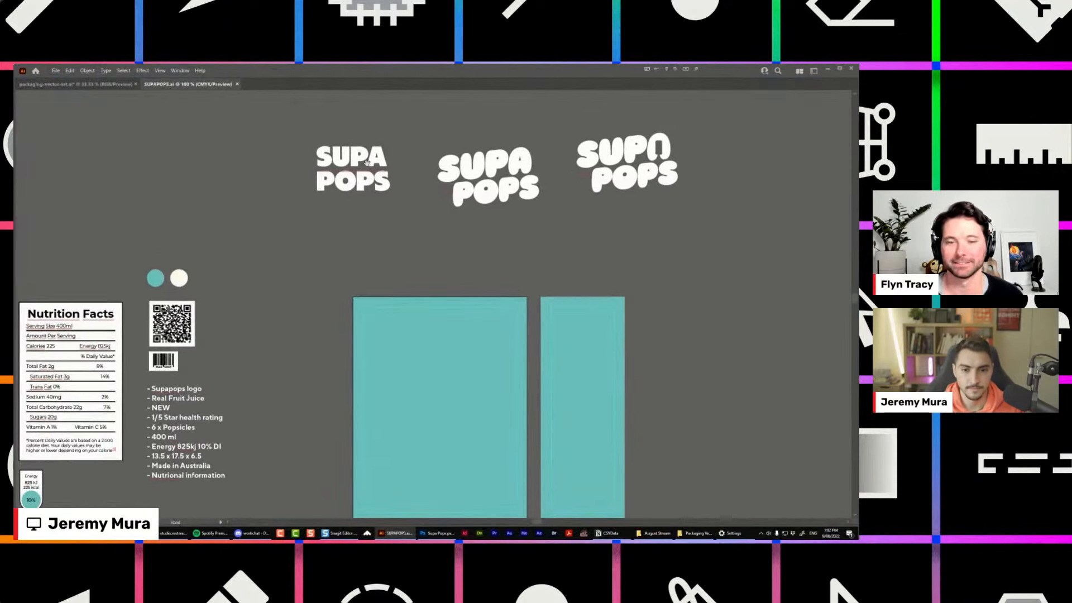
left_click_drag(365, 166, 480, 168)
left_click_drag(443, 286, 408, 244)
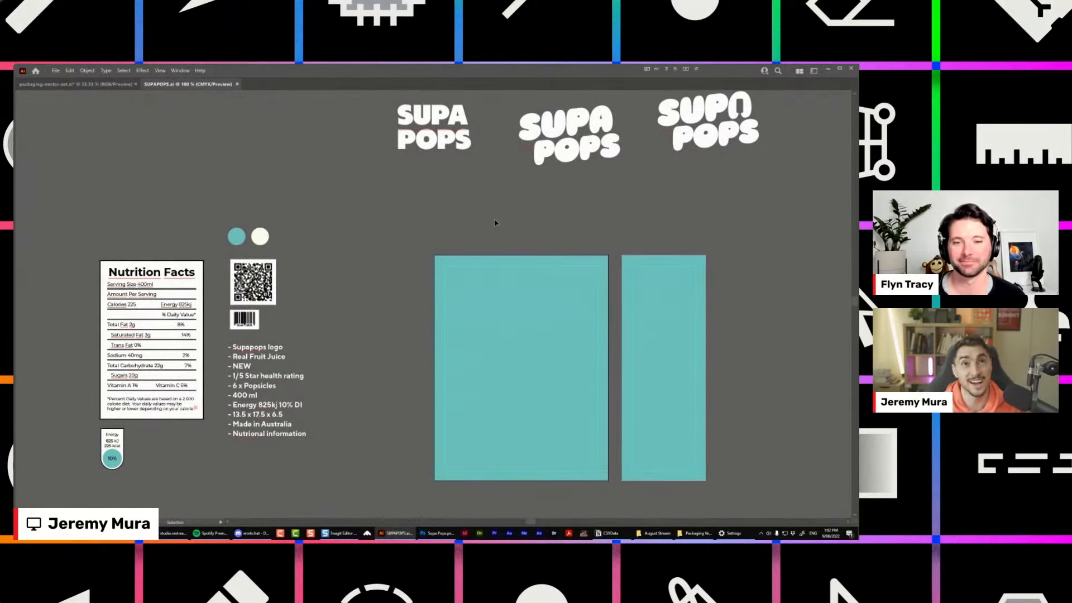
left_click_drag(529, 241, 463, 282)
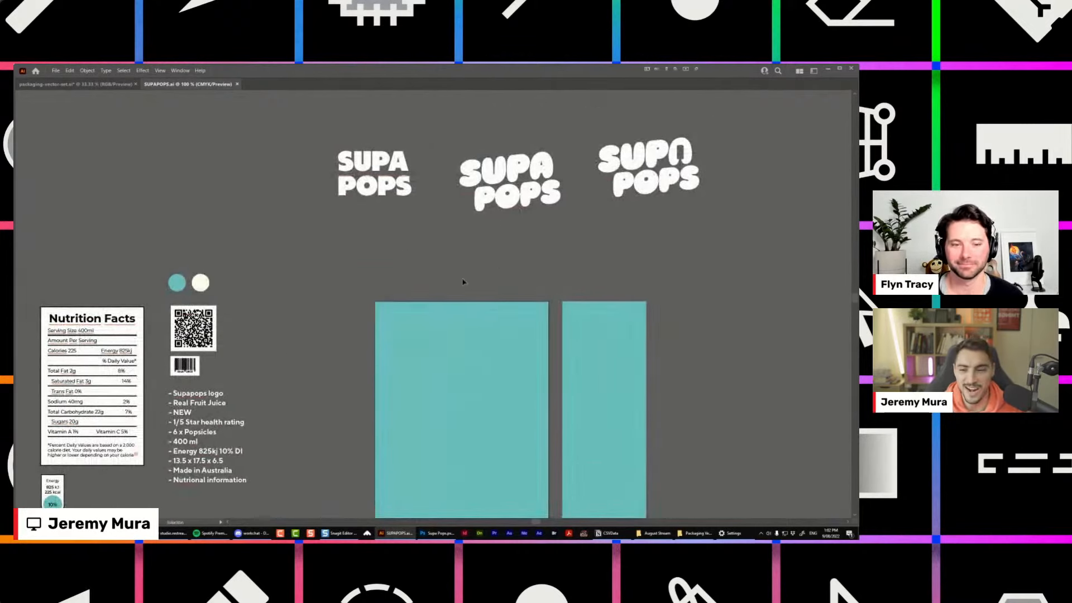
left_click_drag(675, 239, 543, 276)
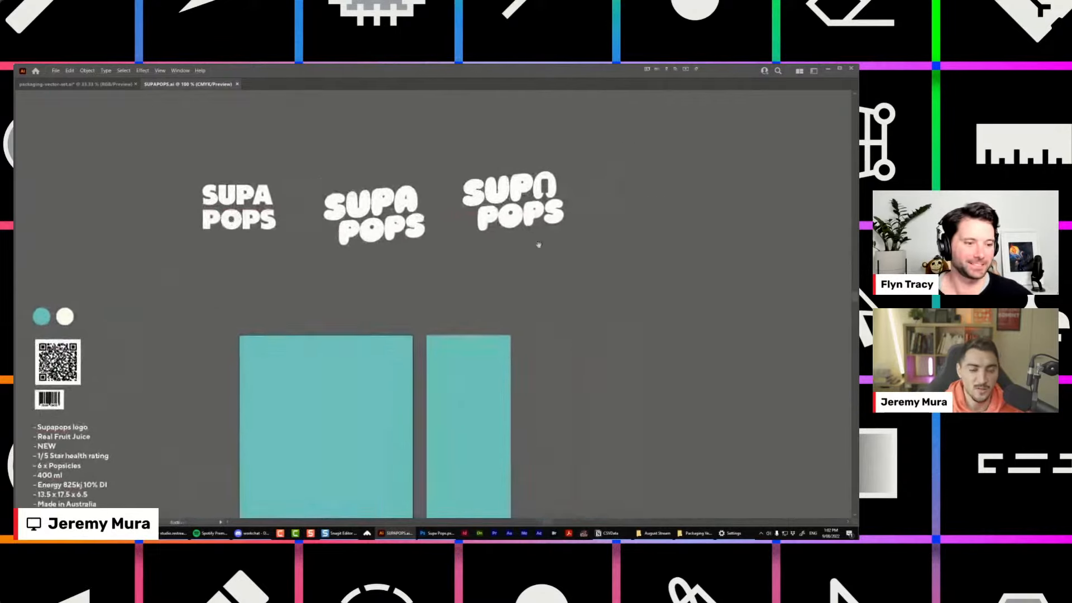
scroll(511, 214, "up", 1)
left_click_drag(337, 144, 375, 165)
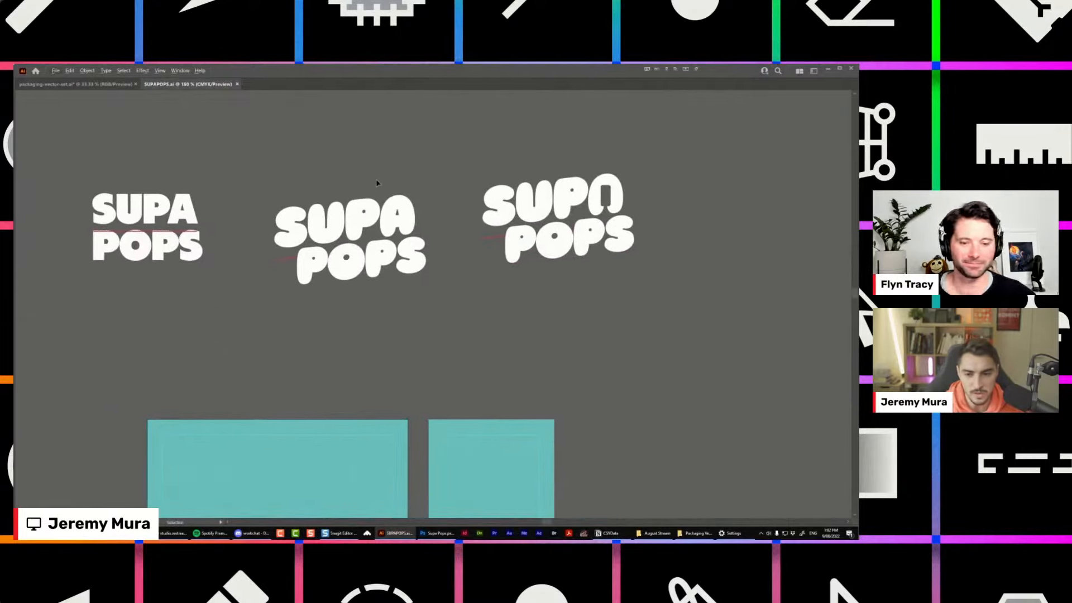
scroll(376, 180, "up", 1)
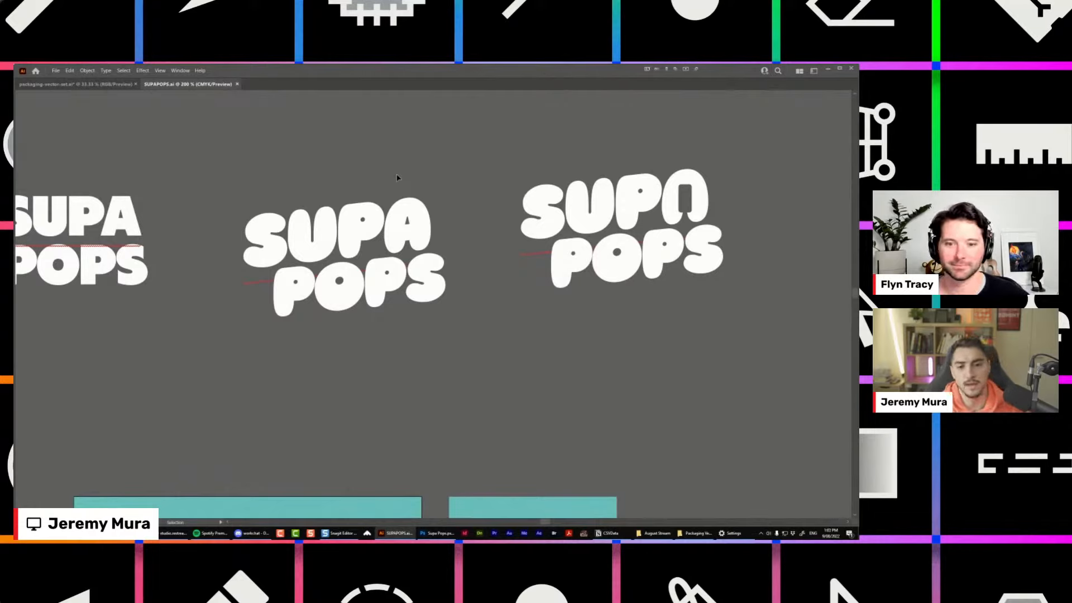
Increase the line spacing of the product information list beside the nutrition table.
scroll(515, 195, "down", 1)
scroll(503, 243, "down", 1)
left_click_drag(451, 292, 560, 223)
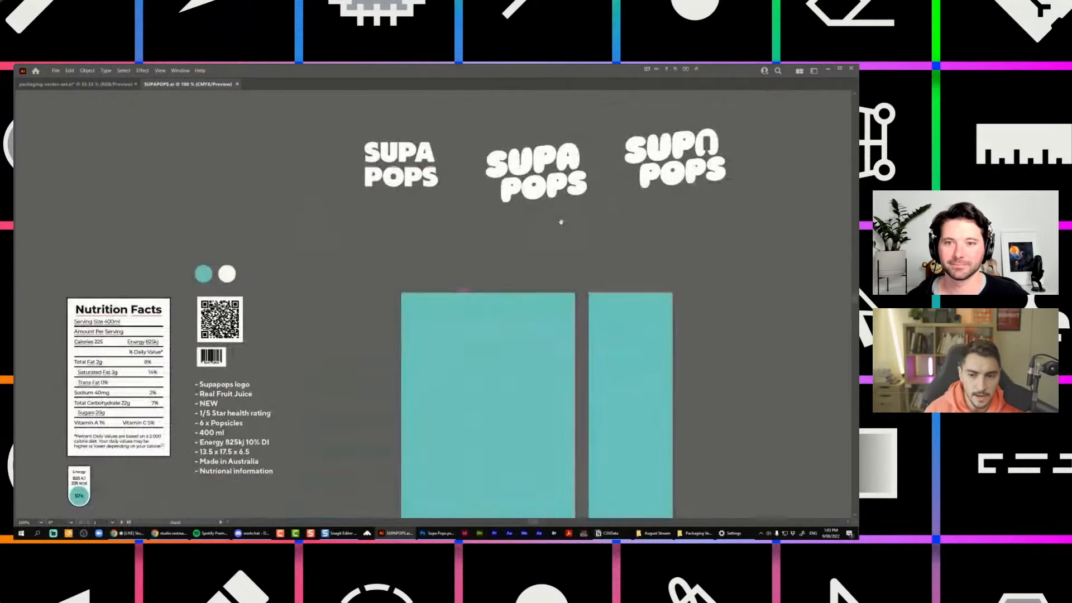
left_click_drag(292, 254, 474, 177)
scroll(450, 286, "up", 1)
left_click_drag(450, 286, 544, 275)
scroll(463, 341, "up", 1)
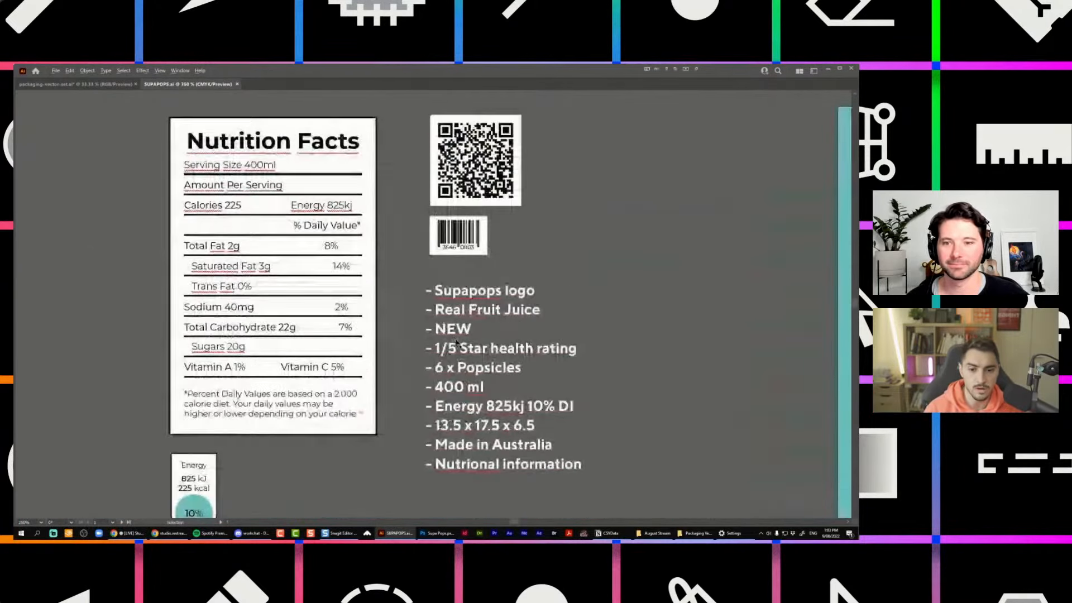
left_click(541, 307)
key("alt+Down")
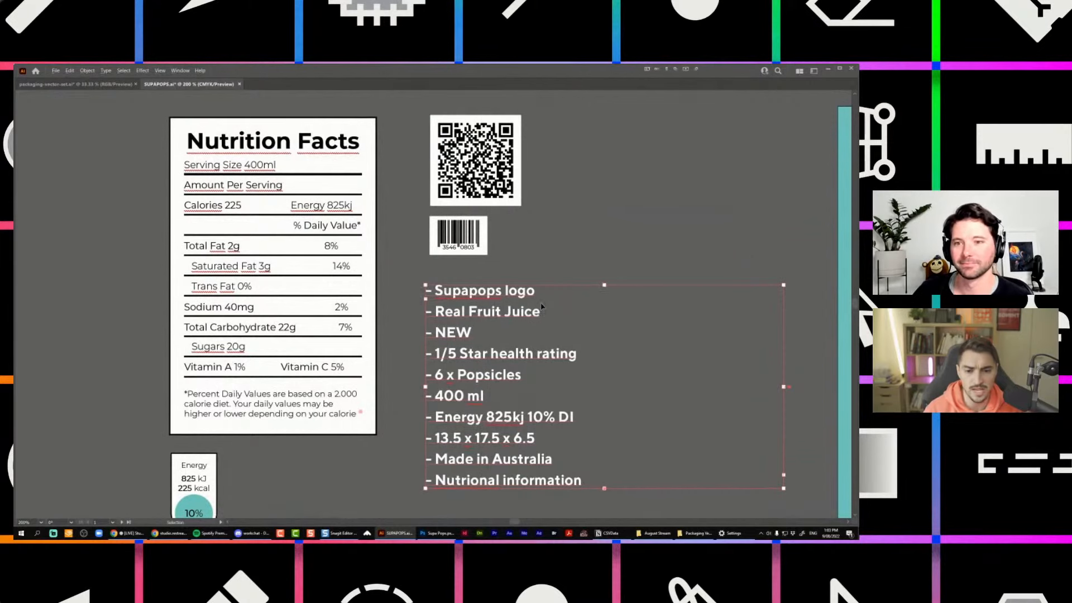
Reset the rotated canvas view to its upright orientation.
scroll(541, 307, "up", 1)
left_click_drag(546, 343, 492, 262)
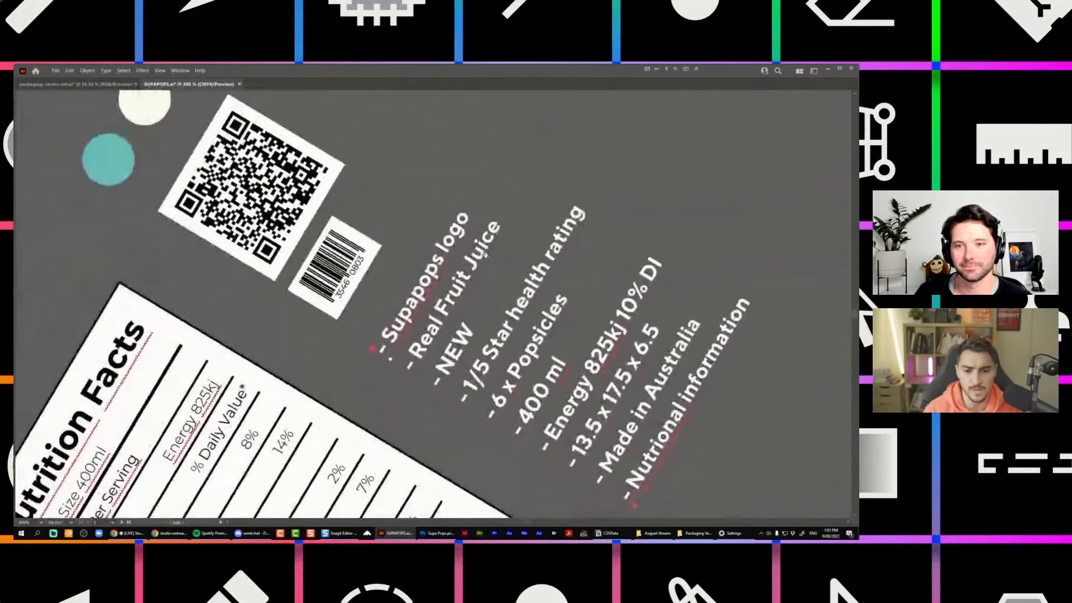
left_click(159, 70)
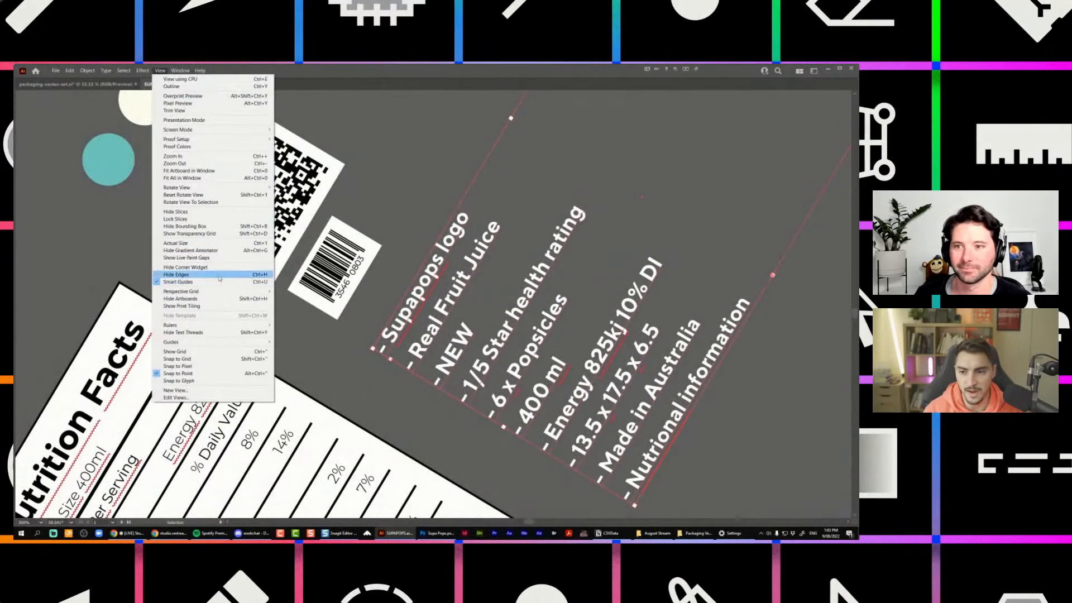
left_click(183, 195)
scroll(609, 239, "down", 1)
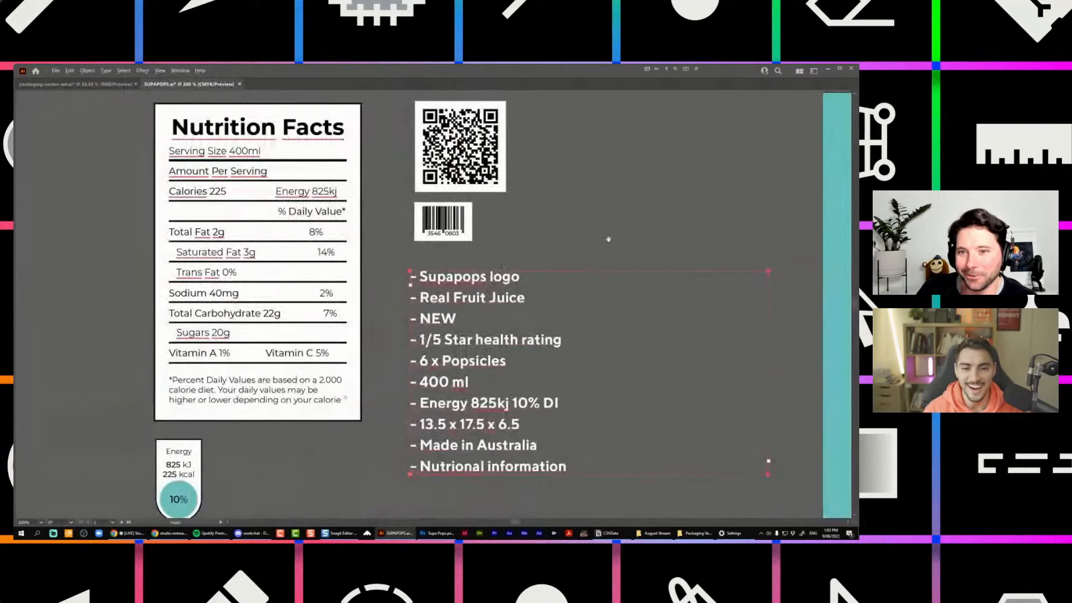
Narrow the text frame of the product information list and deselect it.
left_click_drag(609, 239, 577, 210)
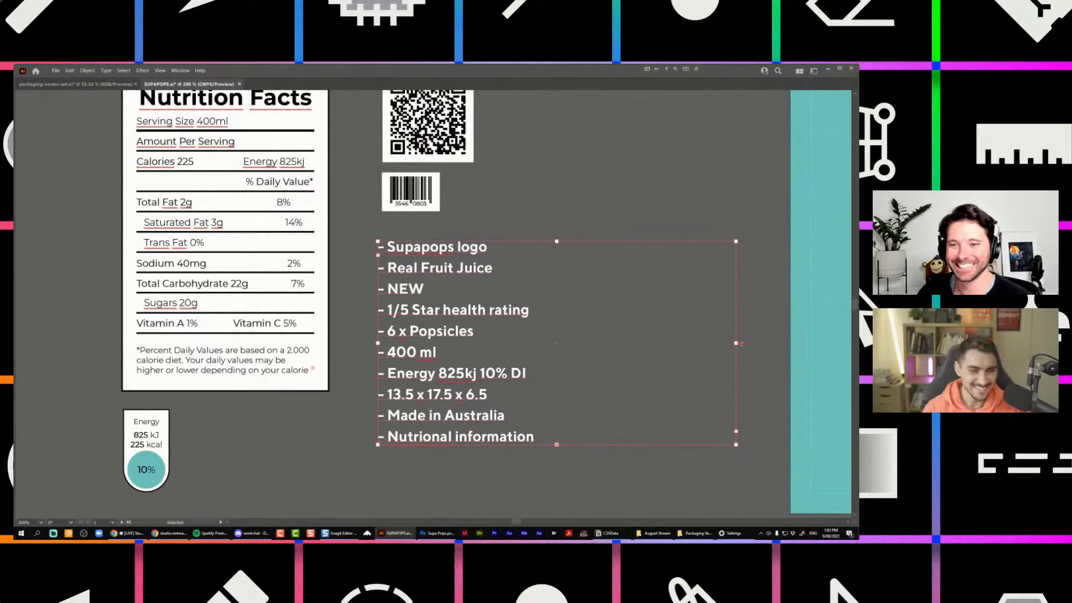
left_click_drag(741, 344, 618, 344)
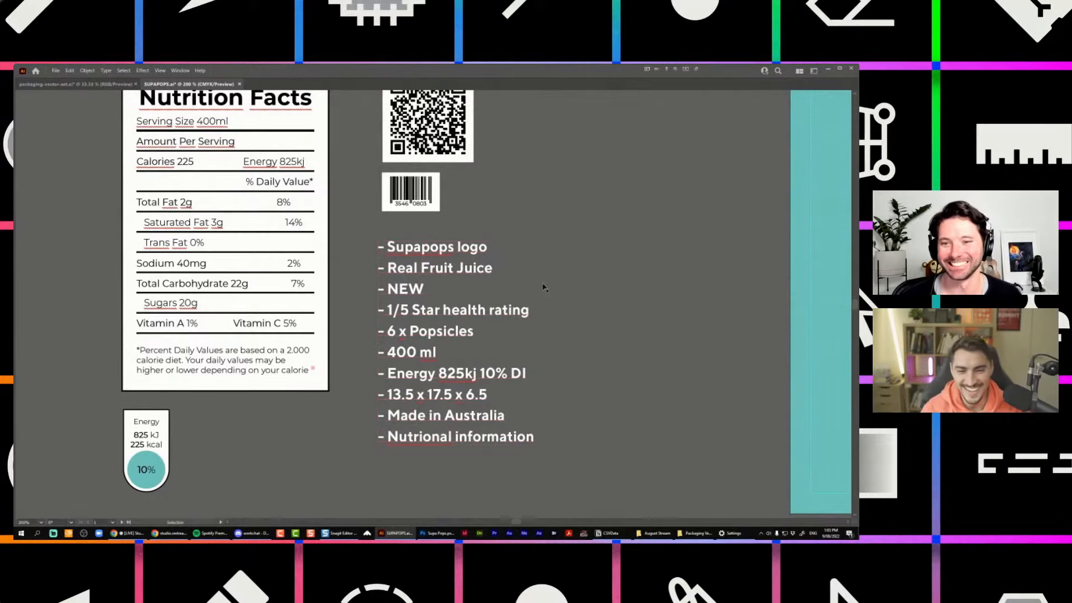
key("space")
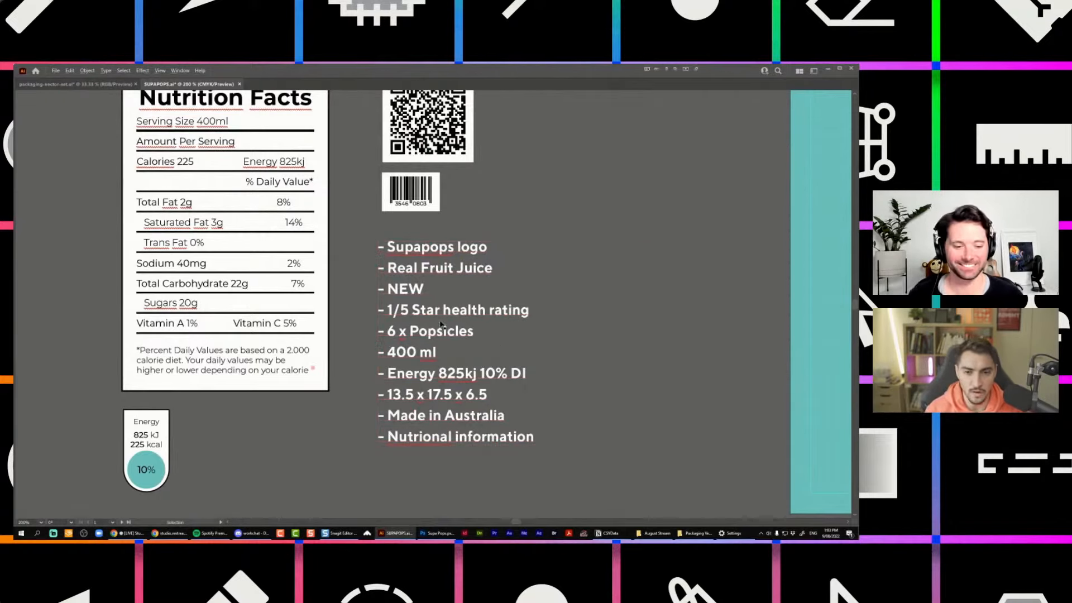
Inspect the barcode, QR code, Nutrition Facts table and energy label prepared for the packaging.
scroll(442, 324, "down", 1)
scroll(414, 145, "up", 2)
left_click(453, 305)
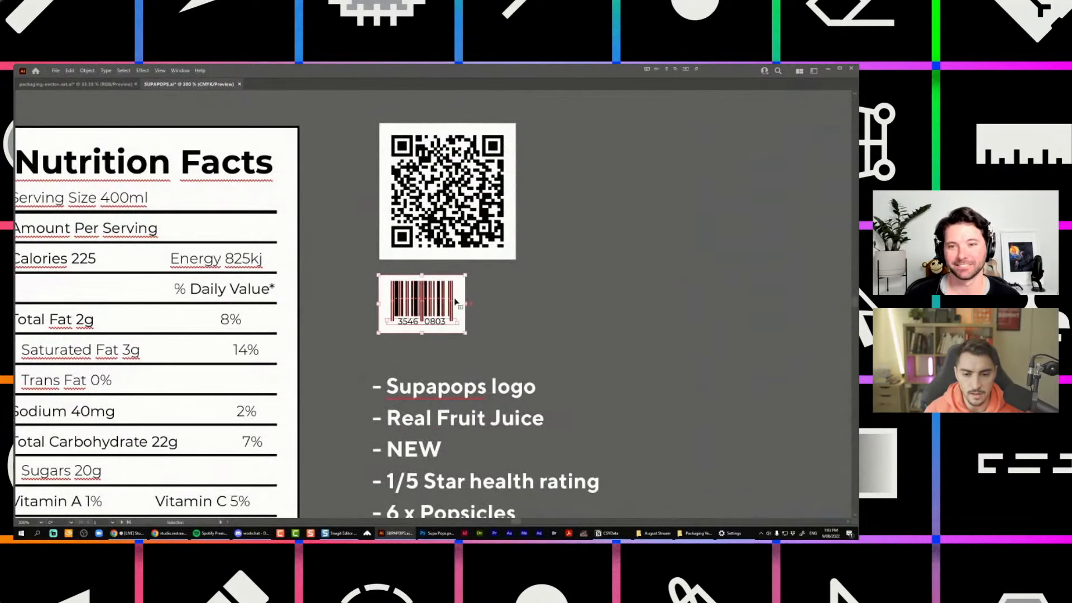
left_click_drag(429, 299, 533, 281)
scroll(637, 300, "down", 1)
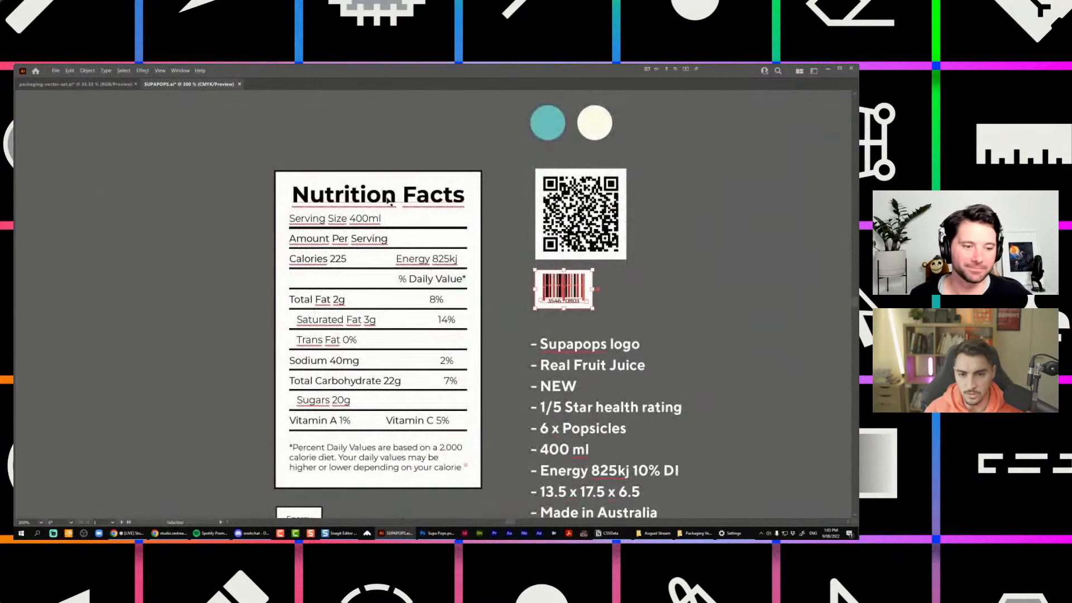
scroll(508, 302, "down", 1)
scroll(508, 302, "down", 3)
scroll(308, 330, "up", 2)
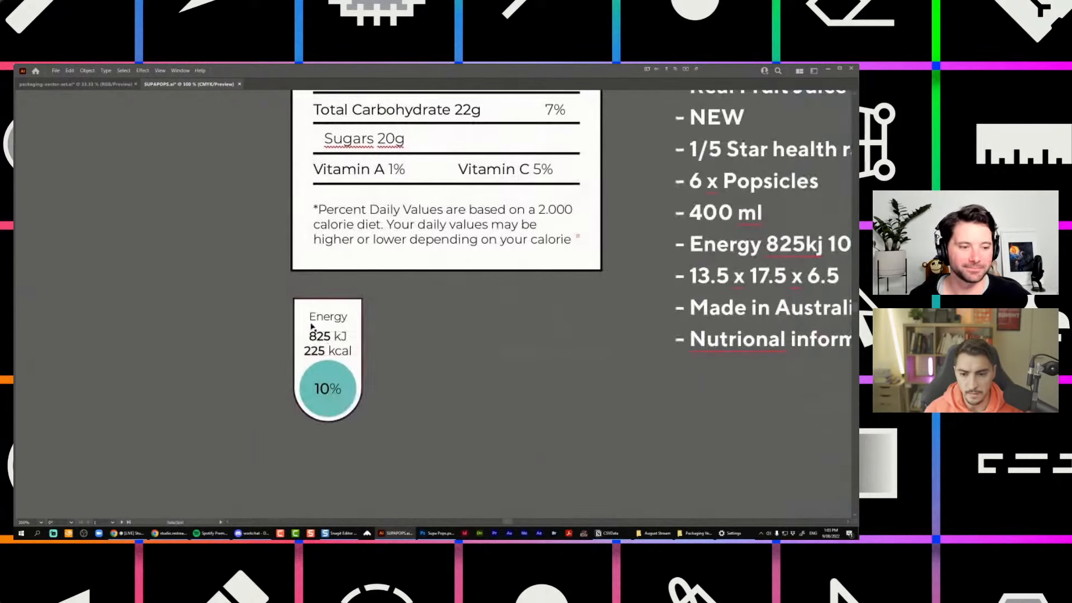
scroll(301, 331, "down", 2)
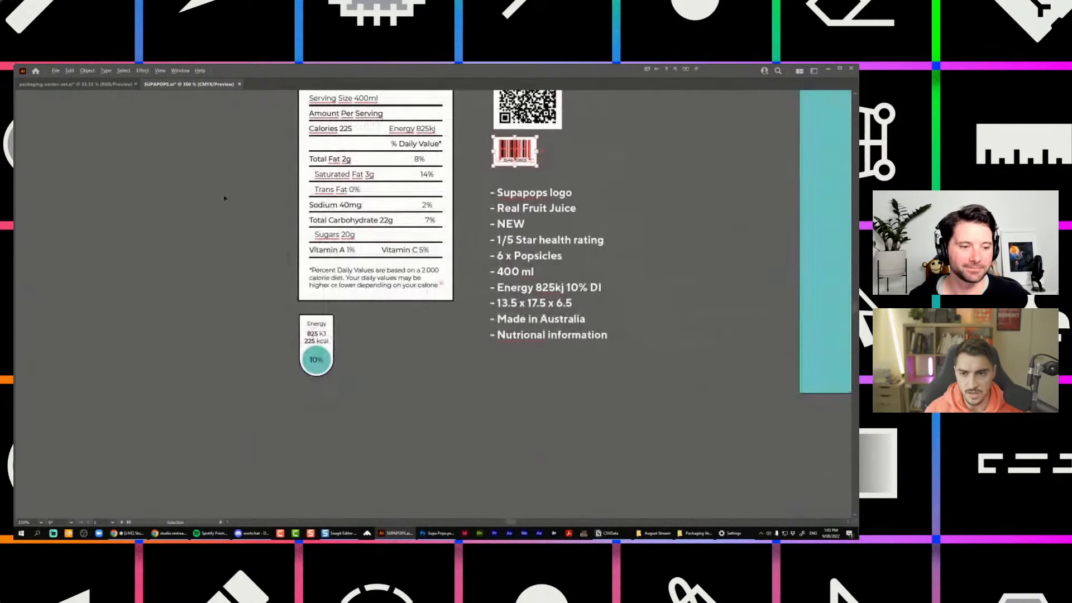
Review the nutrition icons, QR codes, Nutrition Facts tables and barcodes in the packaging vector art document.
left_click(83, 83)
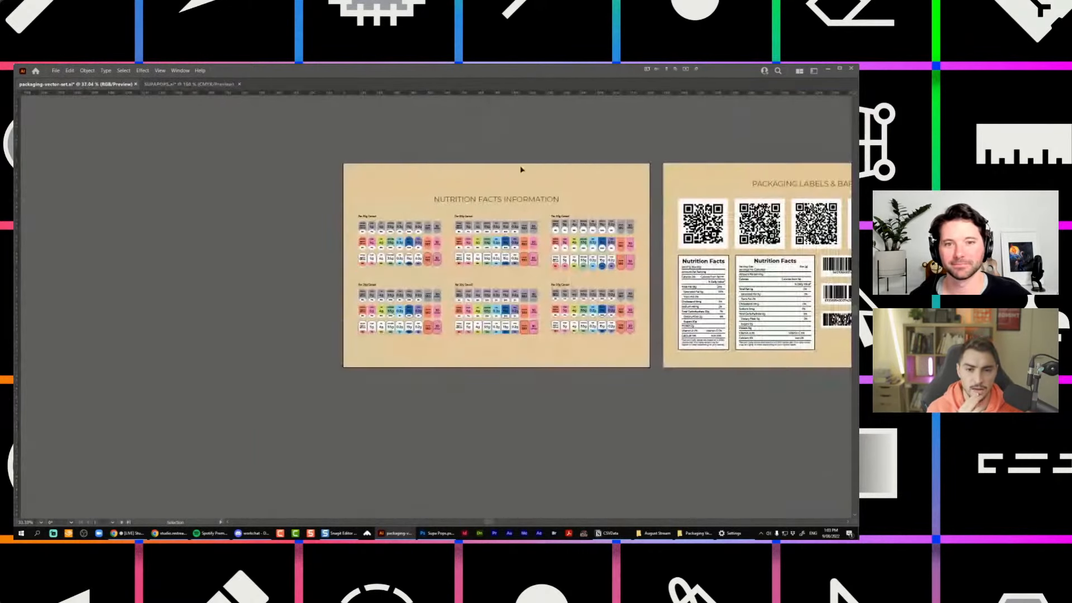
scroll(544, 156, "up", 2)
left_click_drag(572, 170, 493, 118)
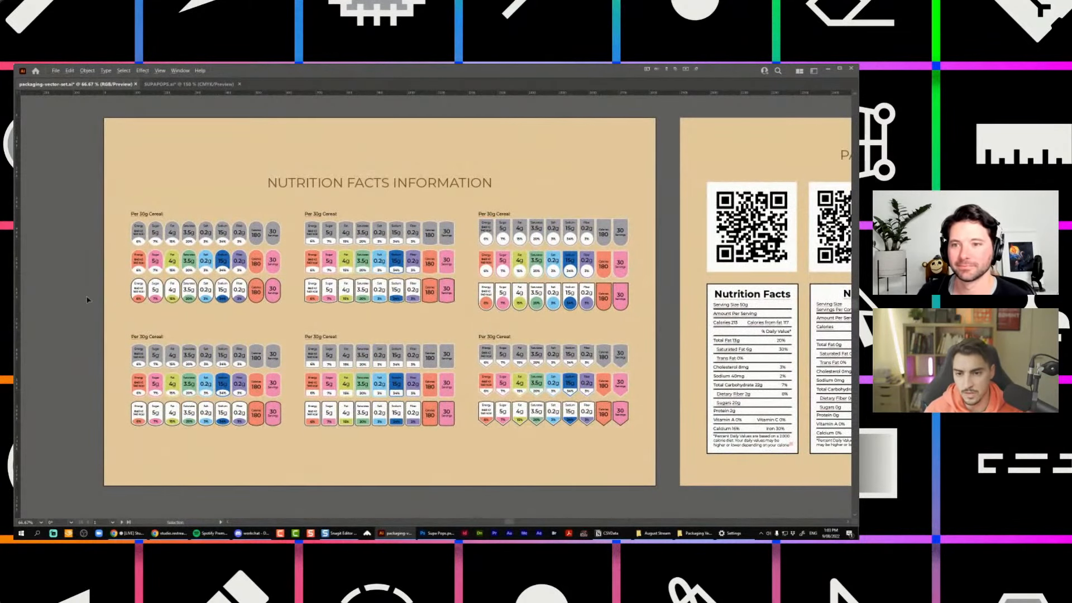
scroll(86, 300, "up", 1)
left_click_drag(635, 228, 280, 213)
scroll(550, 223, "down", 1)
left_click_drag(829, 150, 505, 222)
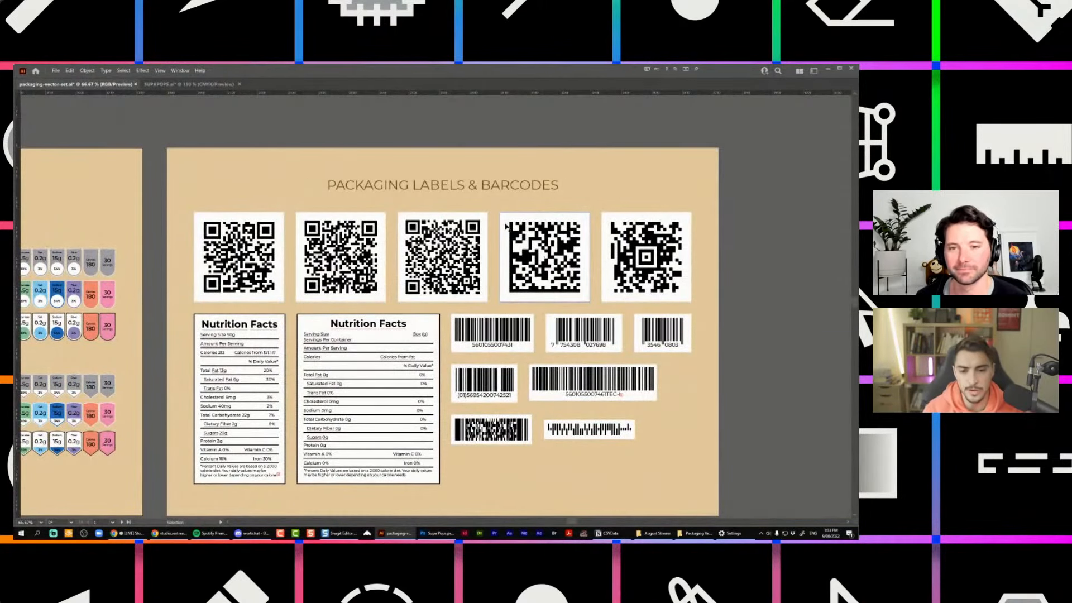
left_click_drag(478, 334, 477, 328)
scroll(476, 327, "up", 1)
scroll(477, 327, "down", 1)
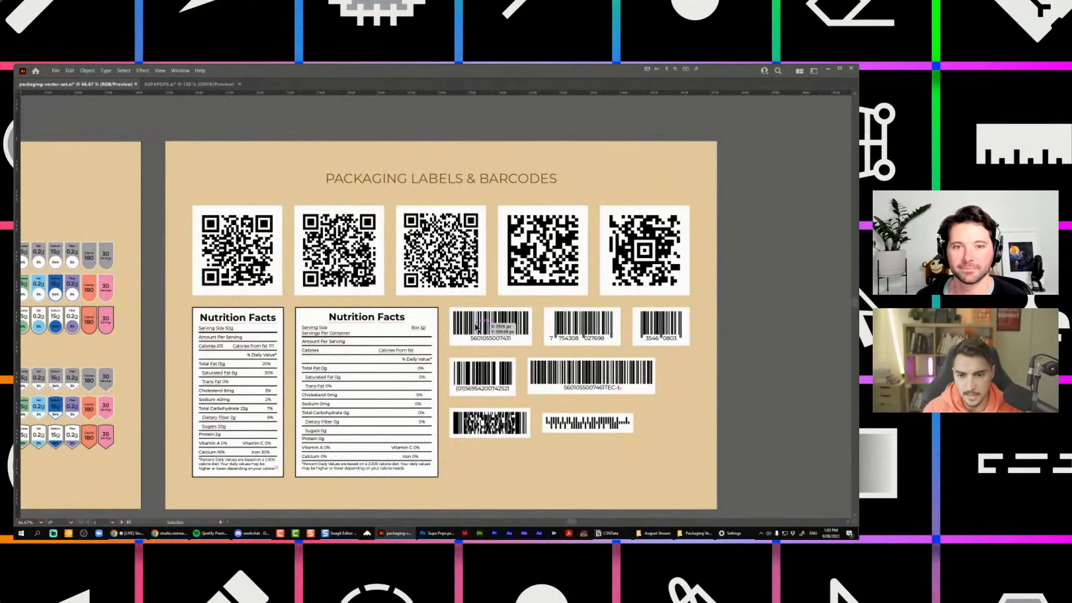
Place the green, yellow and red Ice Lolly images from the August Stream folder into the SUPAPOPS document.
left_click(222, 83)
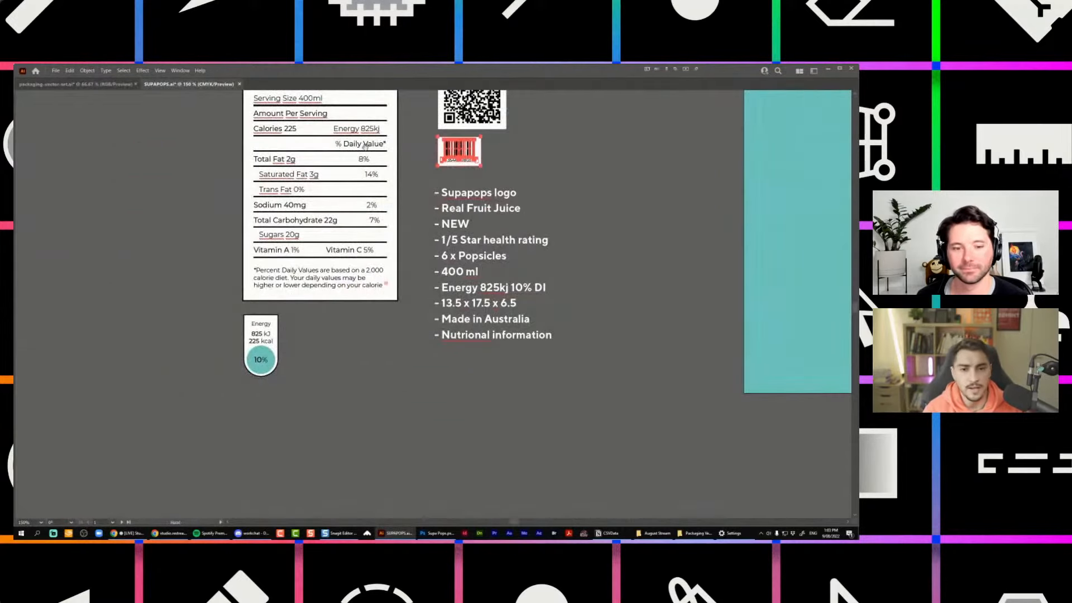
scroll(542, 118, "down", 1)
left_click_drag(541, 118, 278, 228)
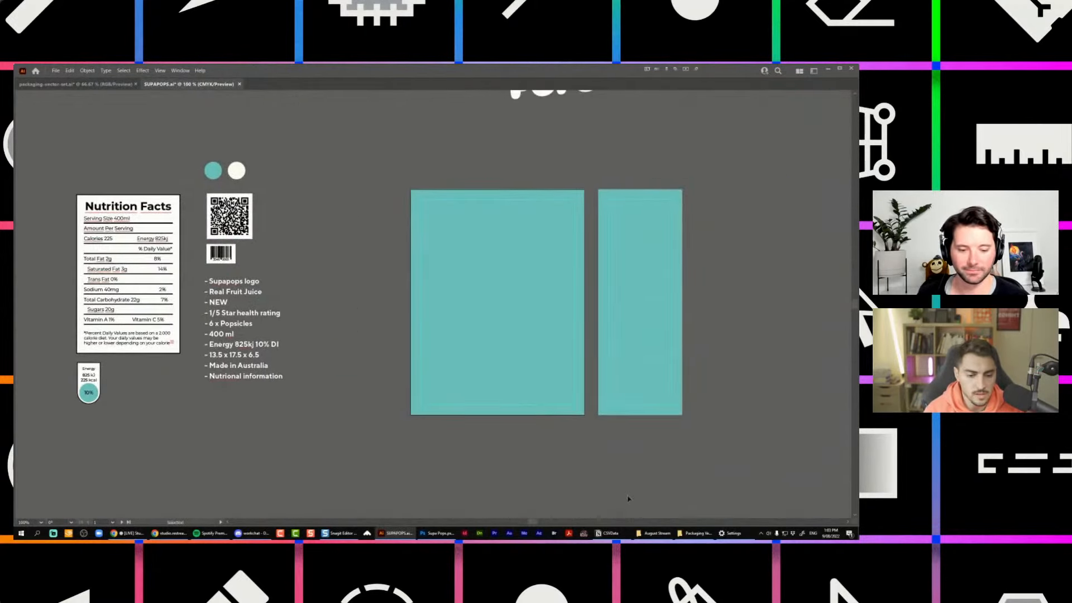
left_click(653, 533)
left_click_drag(711, 267, 595, 203)
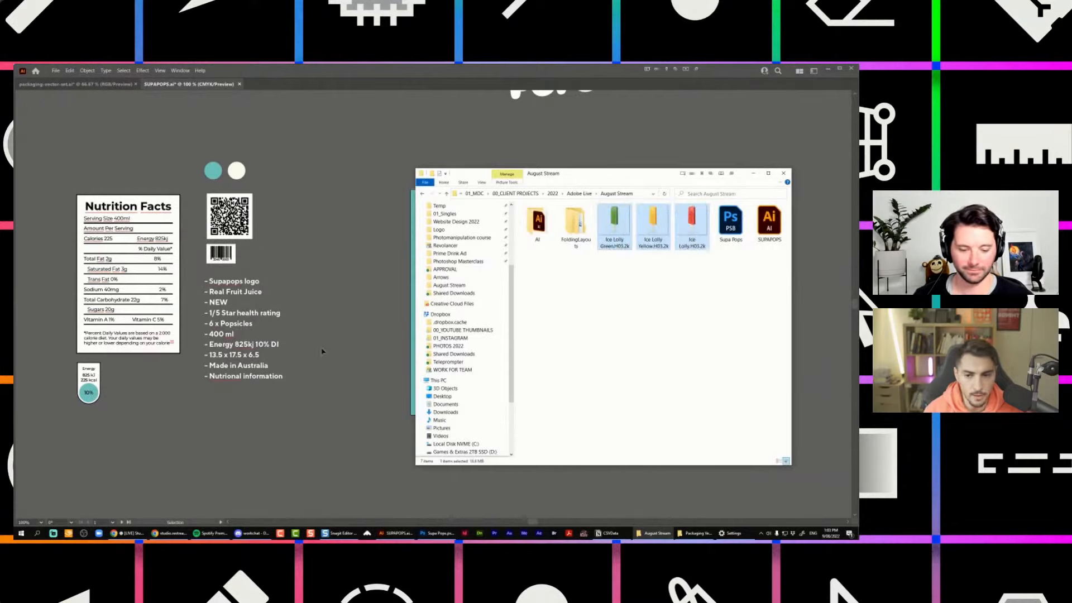
left_click(341, 209)
left_click(347, 256)
left_click_drag(428, 225, 373, 278)
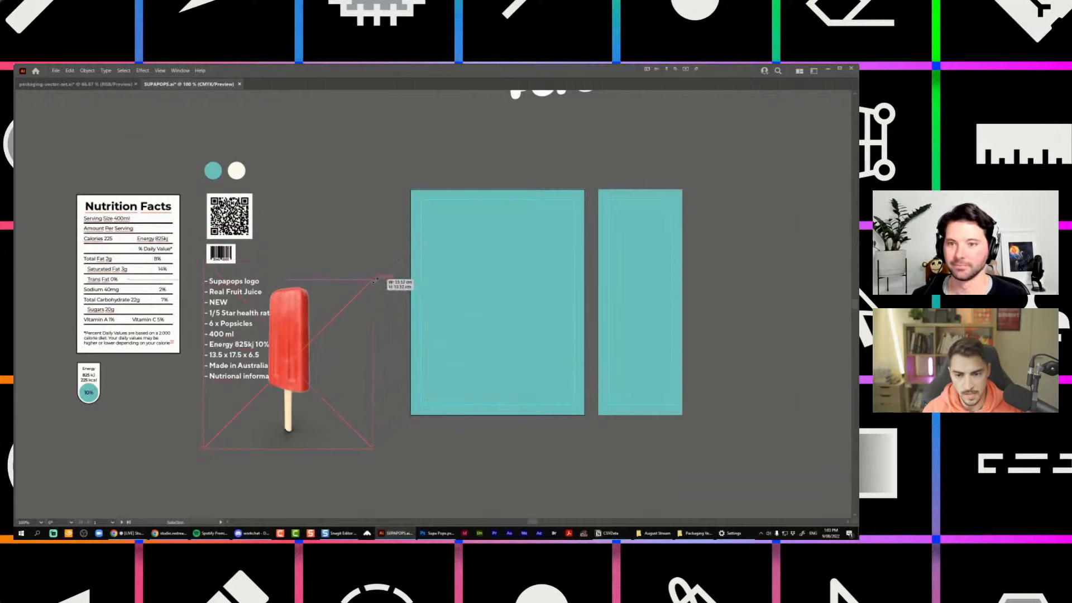
Move the popsicle images onto the large front packaging panel and scale them down to fit.
left_click_drag(284, 337, 500, 276)
left_click_drag(591, 217, 554, 254)
scroll(556, 261, "up", 1)
left_click_drag(462, 329, 424, 291)
left_click(641, 184)
Arrange the red, green and yellow popsicles close together on the front panel, with the yellow one lowest.
left_click_drag(507, 284, 468, 308)
left_click_drag(547, 290, 595, 317)
left_click_drag(501, 301, 522, 328)
left_click_drag(494, 256, 472, 257)
left_click_drag(401, 313, 433, 289)
scroll(479, 370, "up", 1)
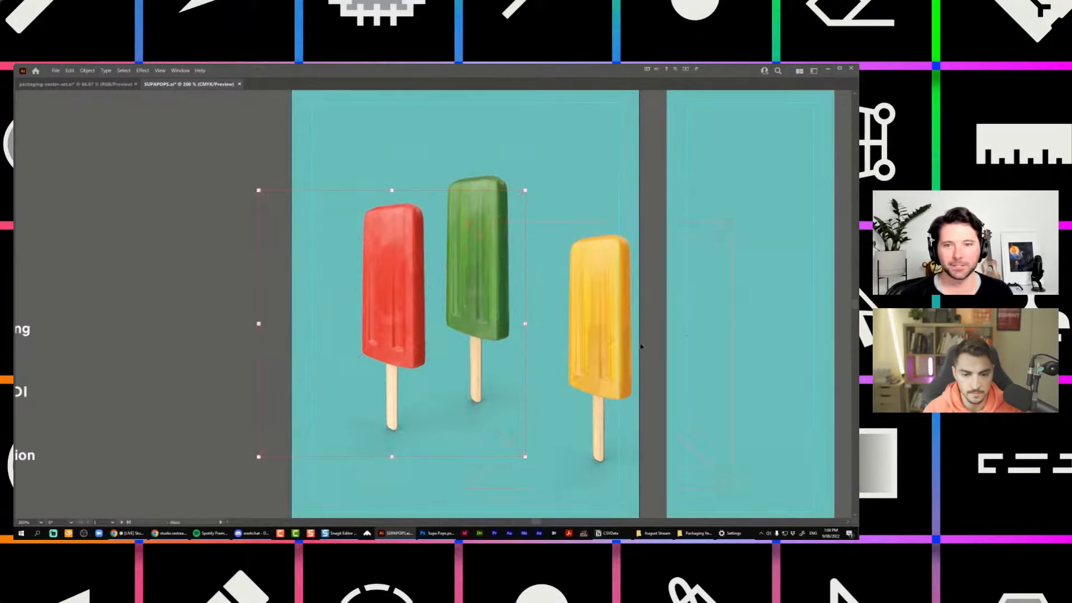
left_click_drag(641, 345, 597, 325)
left_click_drag(394, 339, 400, 318)
left_click(228, 333)
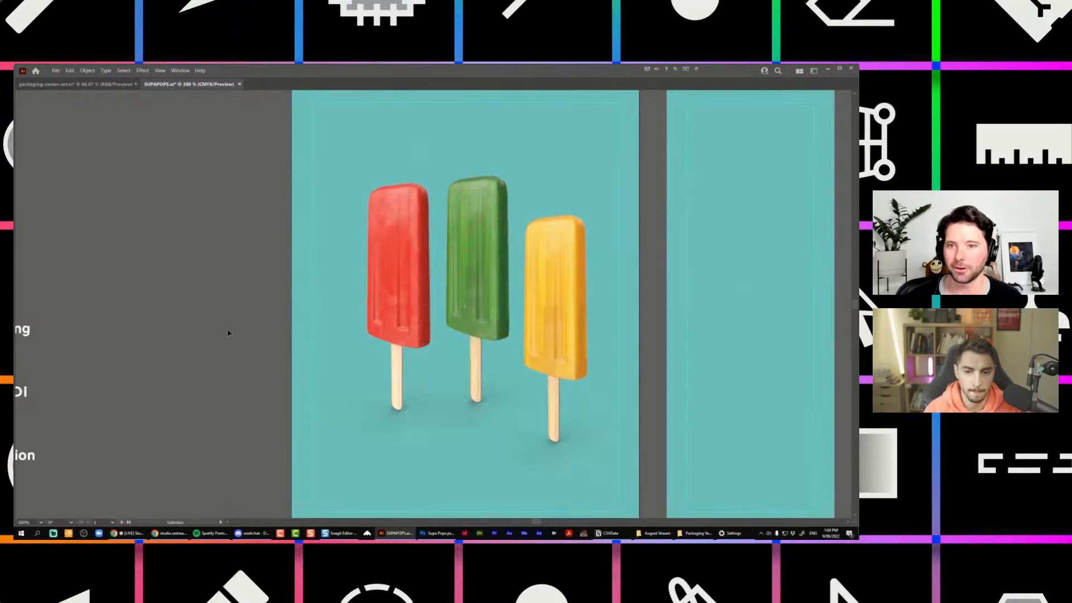
Deselect the packaging artwork and show the hidden workspace panels.
scroll(235, 297, "down", 1)
left_click(299, 306)
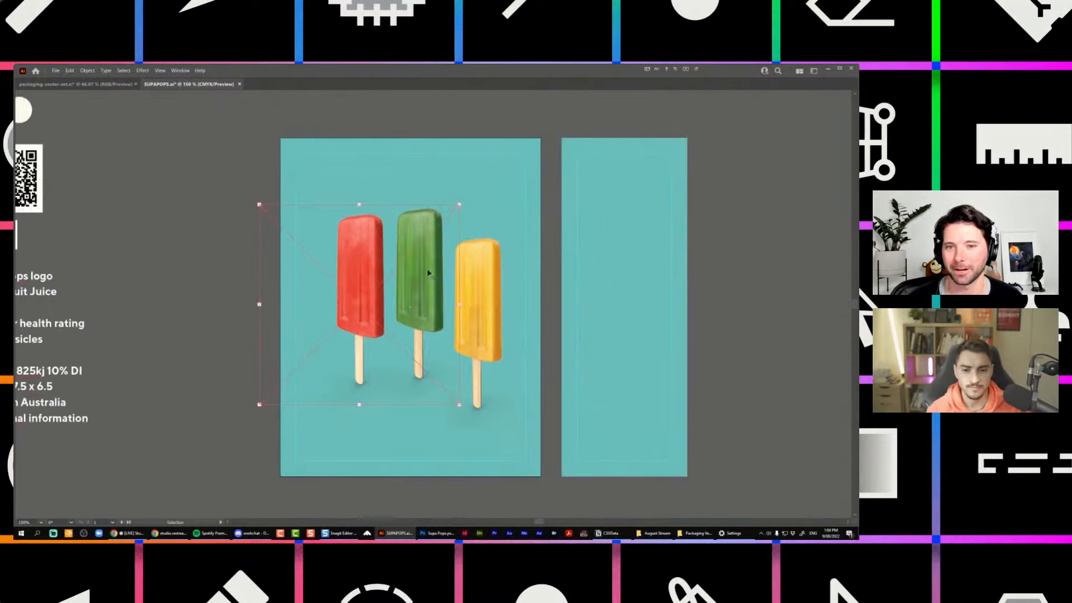
left_click(473, 144)
key("Tab")
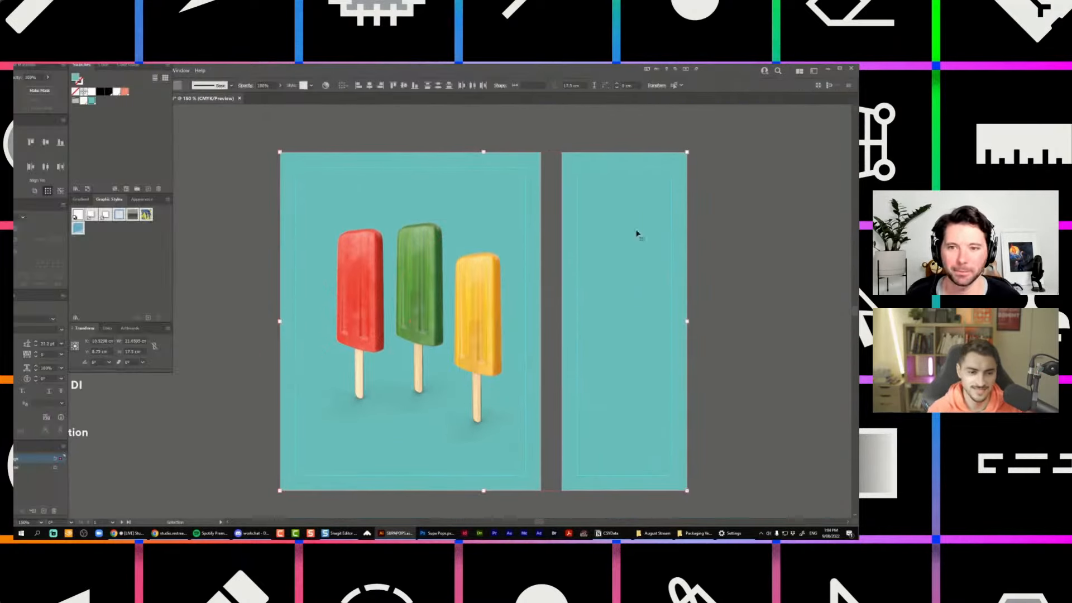
left_click(530, 126)
key("Tab")
key("Tab")
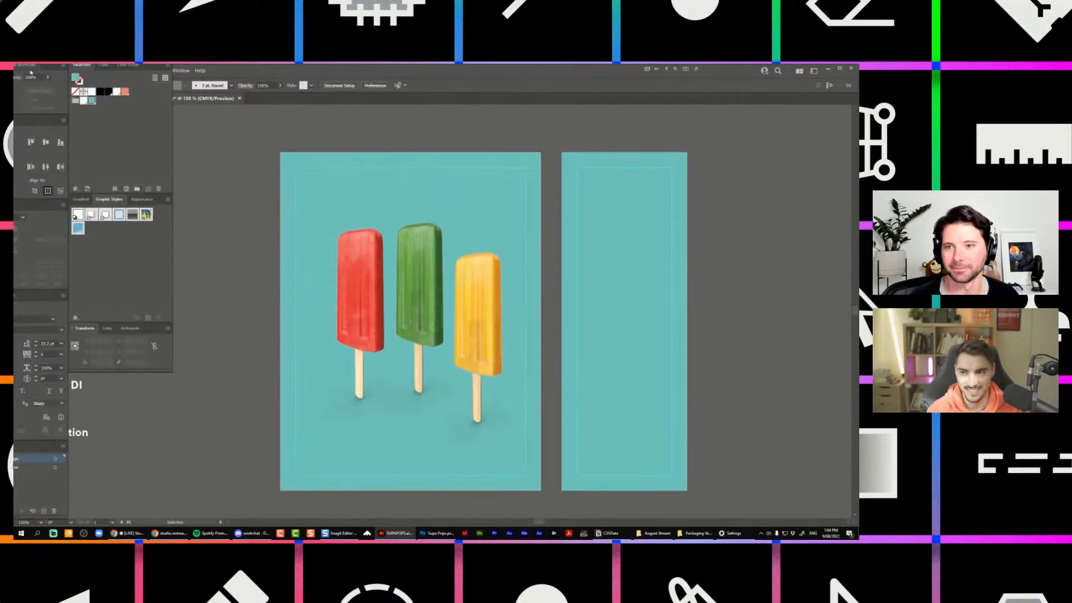
Detach the Transparency, Swatches, Color and Color Guide panels from their stack, and hide all workspace panels.
left_click_drag(50, 68, 181, 108)
left_click_drag(371, 151, 534, 163)
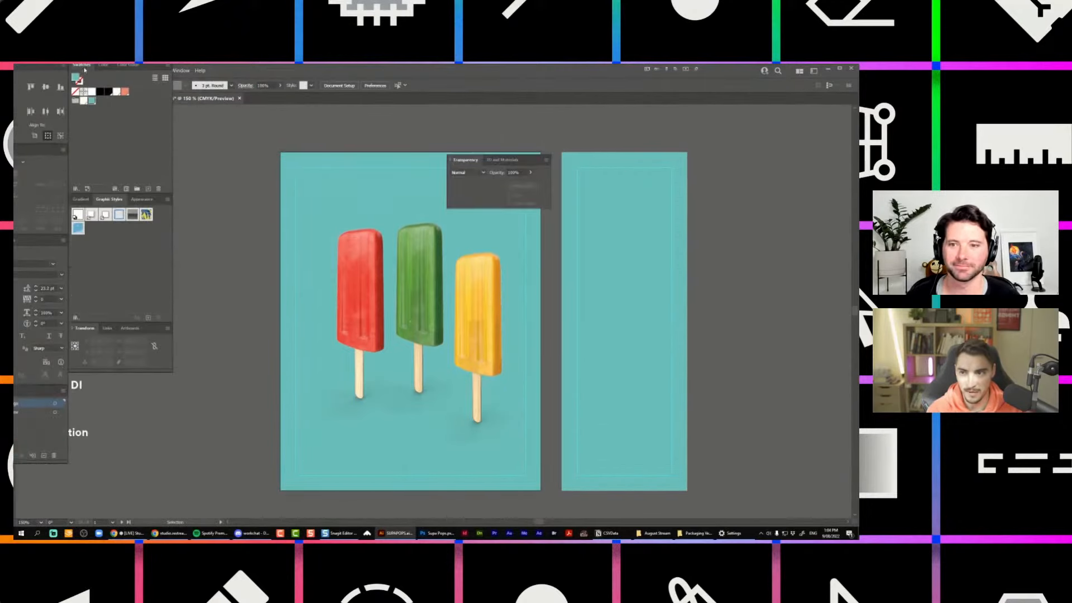
left_click_drag(80, 66, 710, 172)
left_click_drag(76, 66, 648, 280)
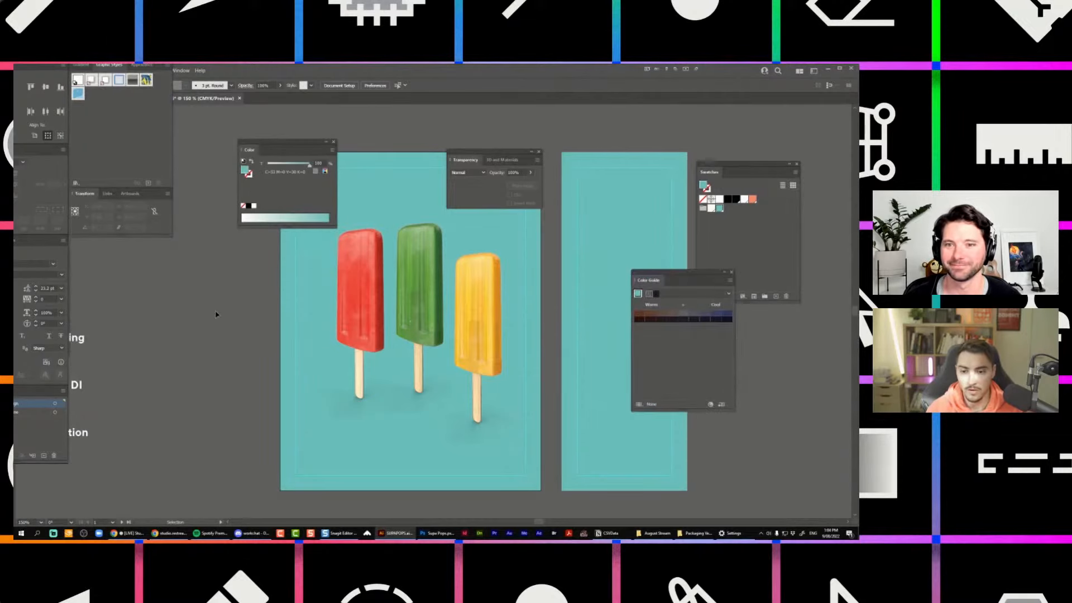
key("Tab")
scroll(442, 276, "up", 1)
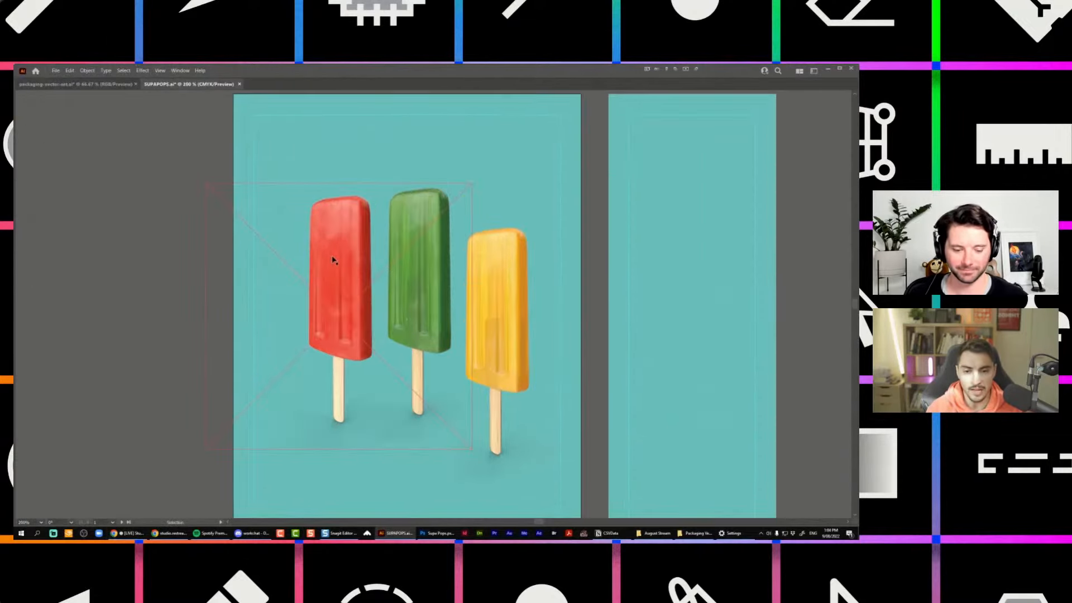
Switch to the Chrome browser and search the 3D category on Envato Elements for "ice block".
mouse_move(127, 537)
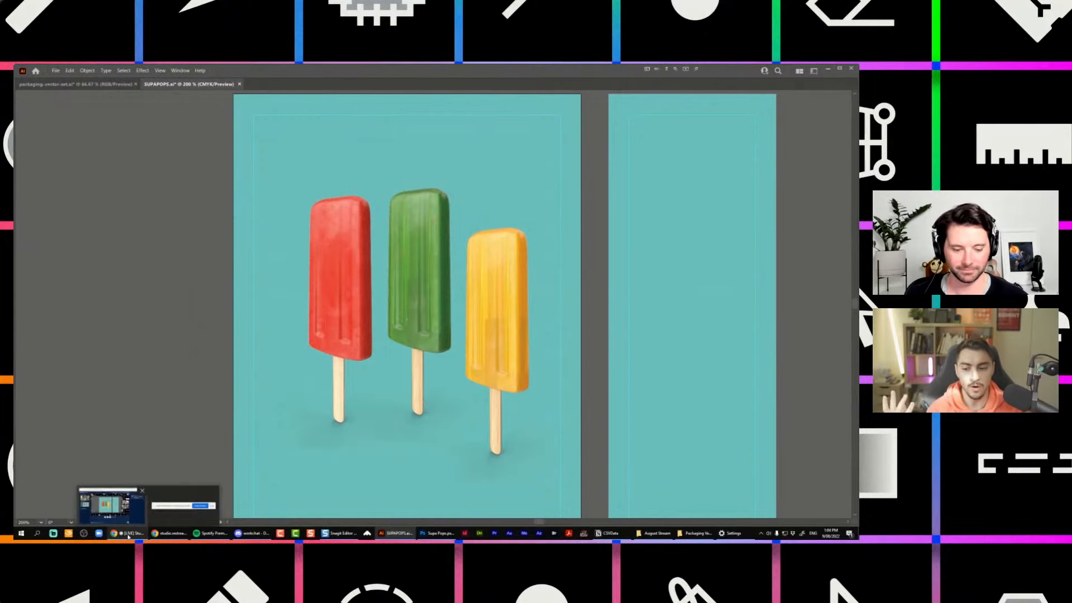
left_click(113, 506)
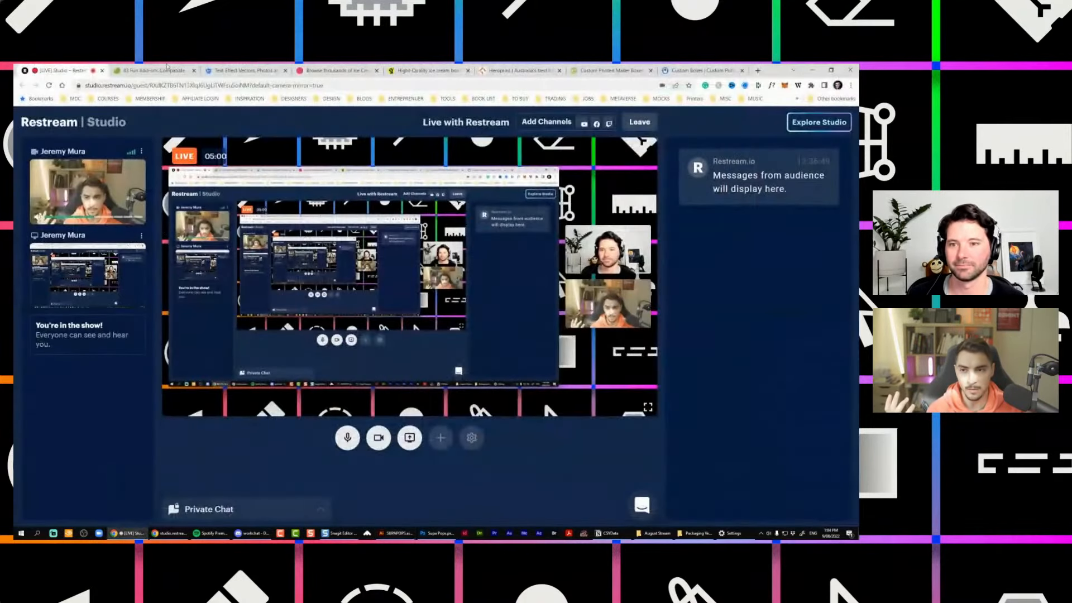
left_click(162, 72)
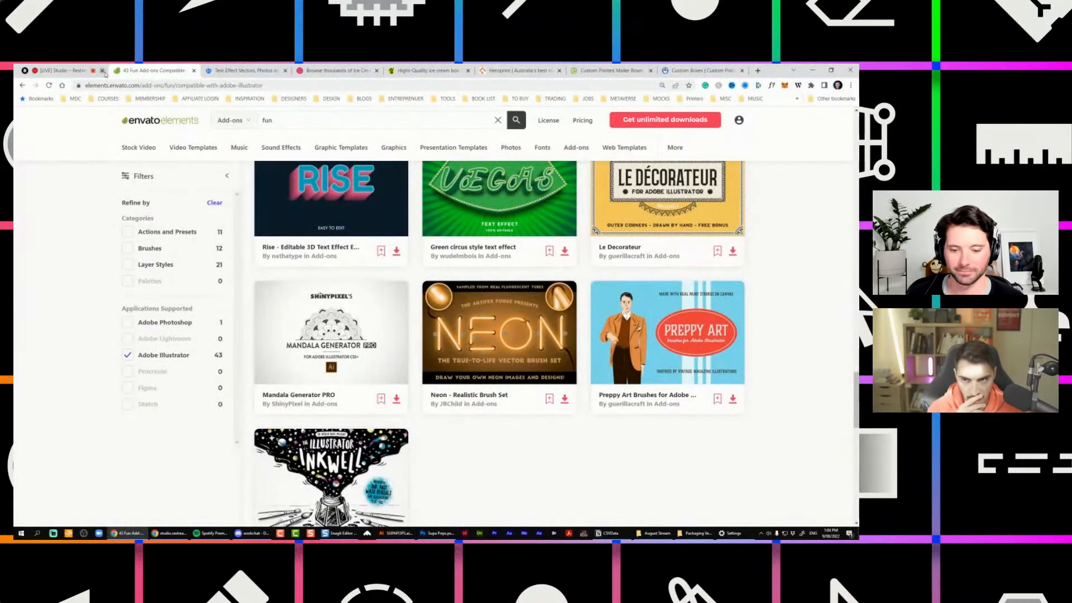
scroll(409, 143, "up", 4)
left_click(230, 120)
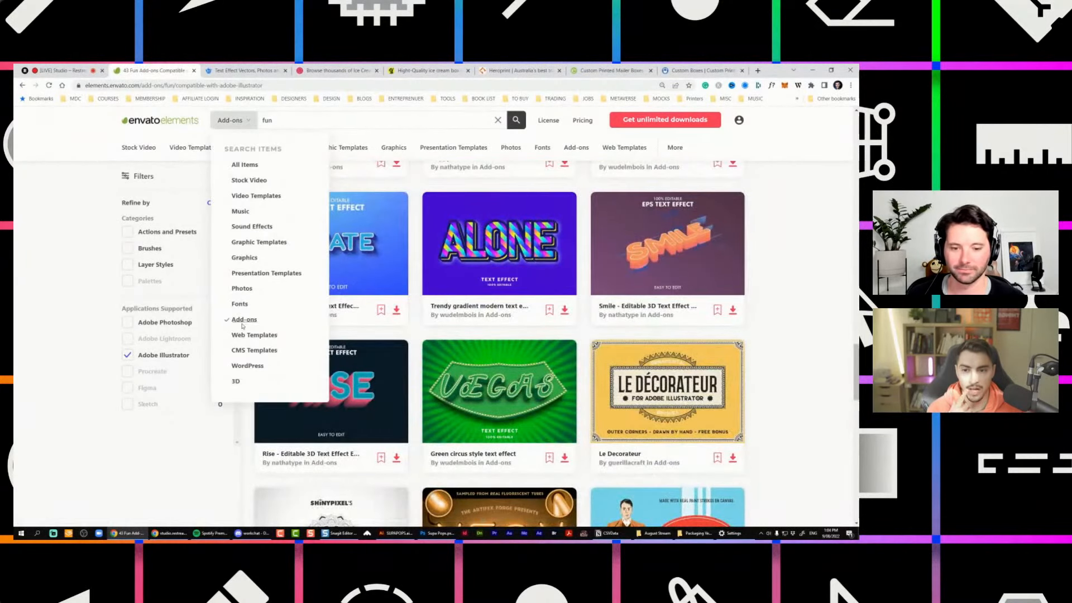
left_click(237, 383)
type("ice ")
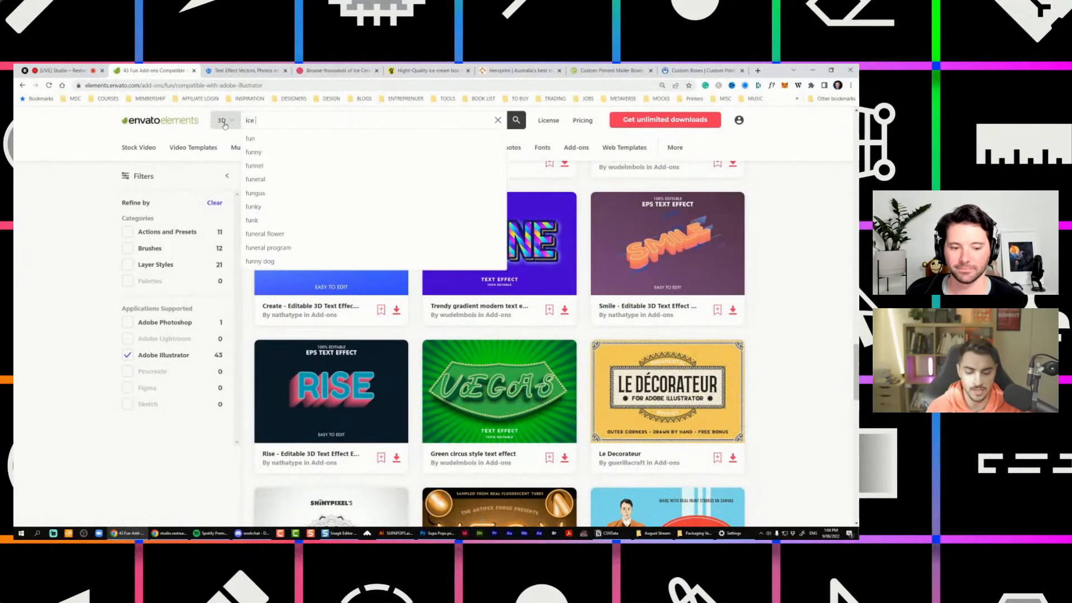
type("block")
key("Return")
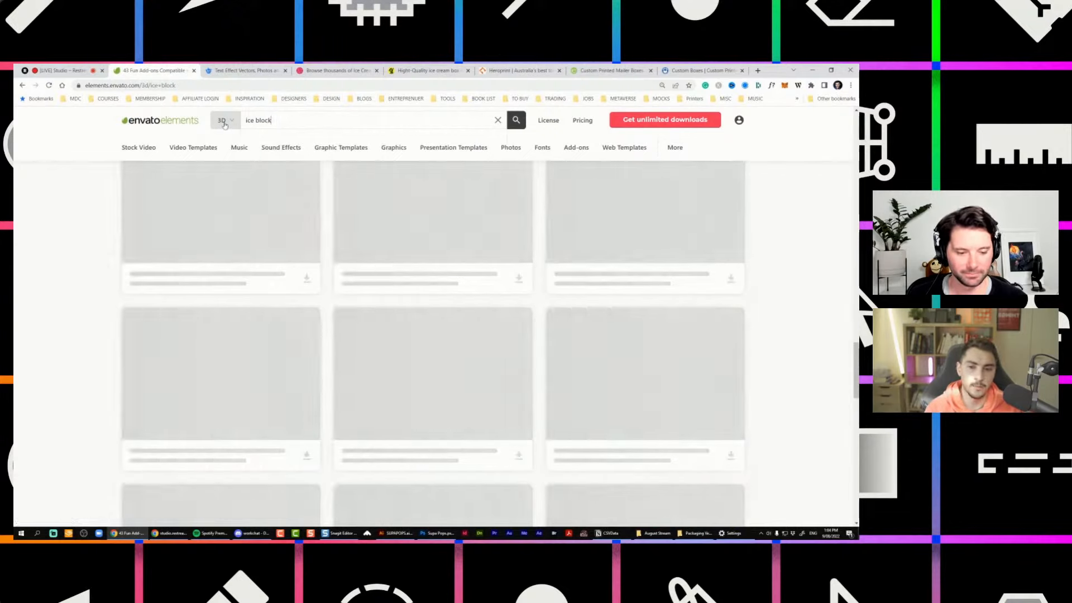
Replace the search with "ice cream" within the 3D category of Envato Elements.
key("ctrl+minus")
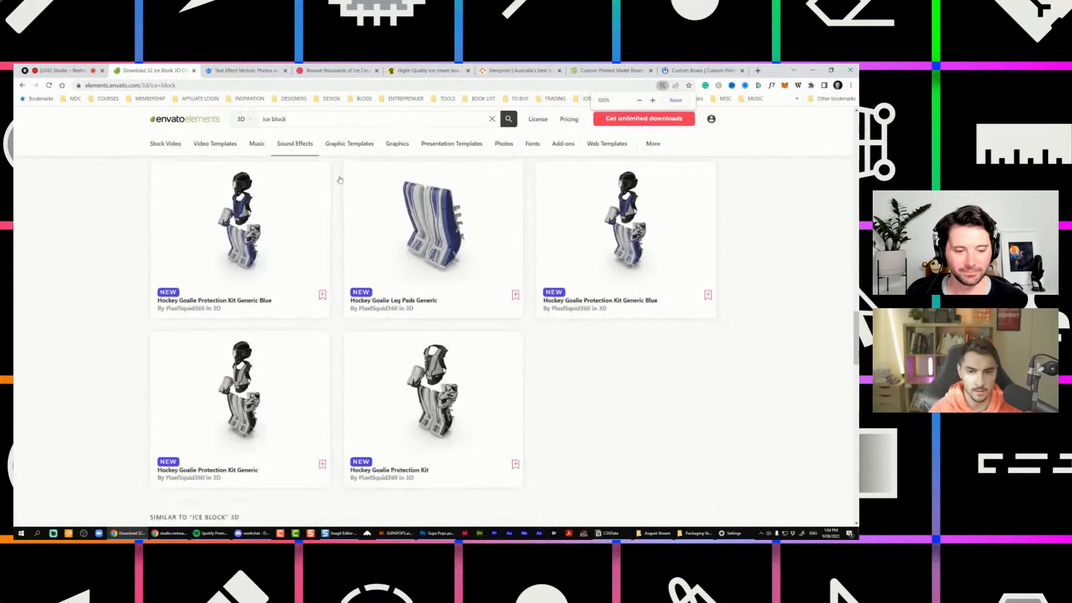
scroll(433, 269, "up", 20)
triple_click(254, 122)
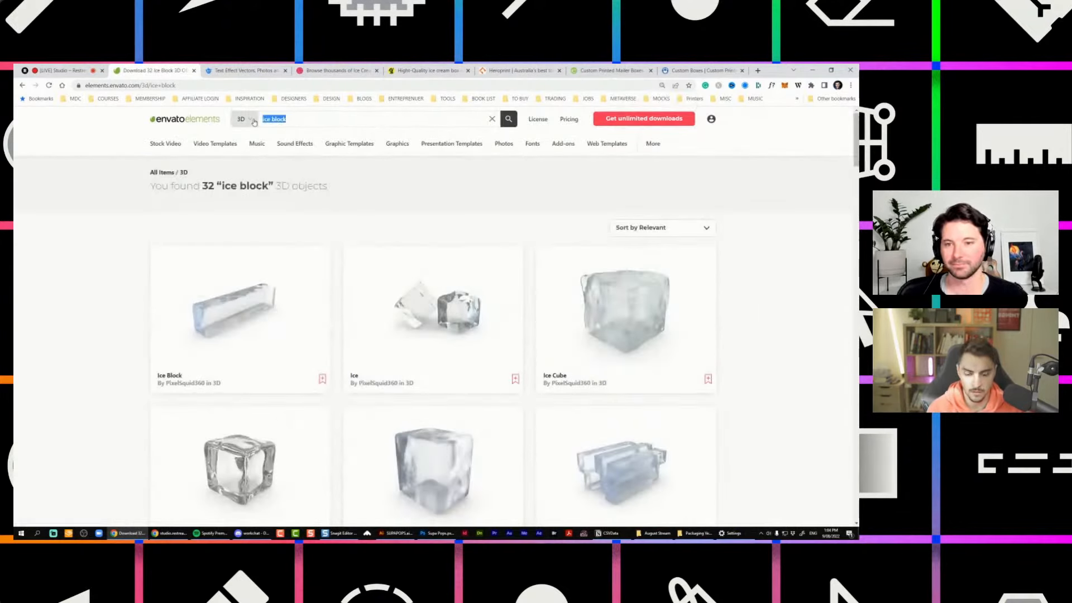
type("ice ceam")
key("Return")
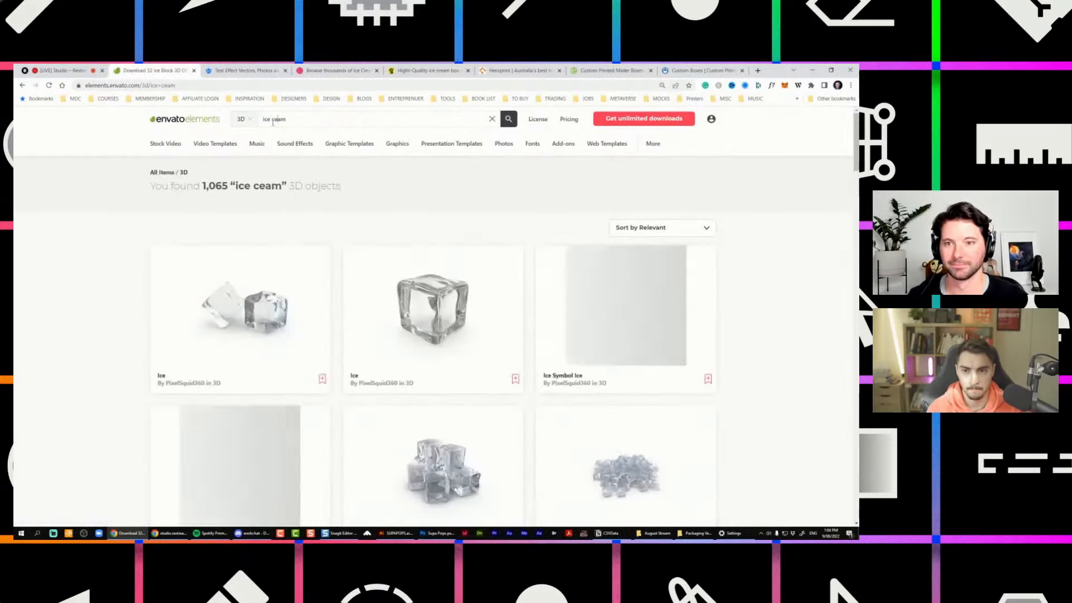
left_click(273, 122)
type("r")
key("Return")
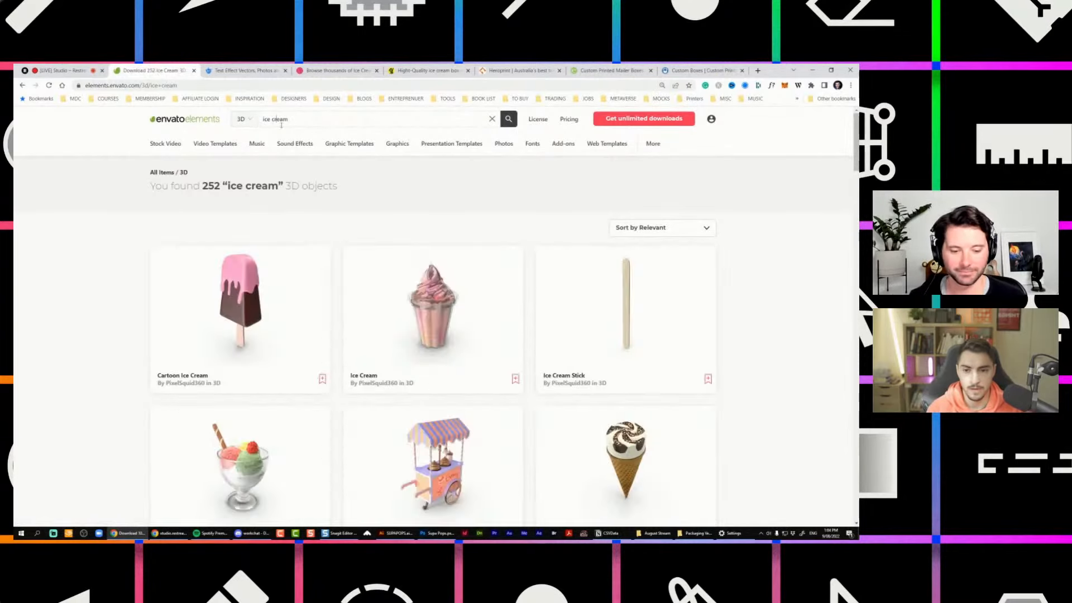
Look through the first page of 3D ice cream results for product images suited to the packaging.
scroll(503, 279, "down", 5)
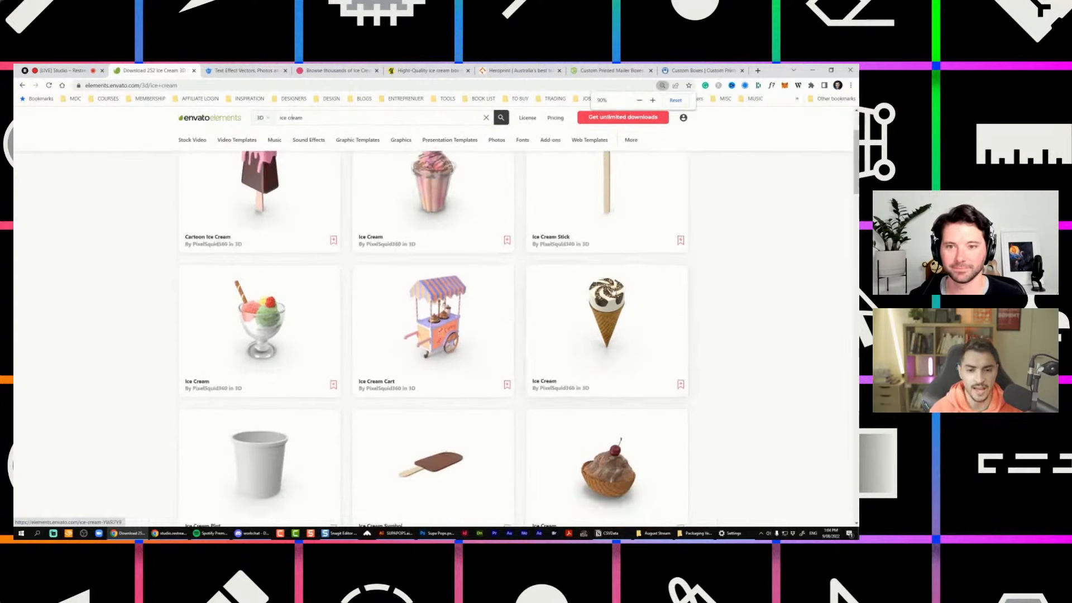
key("ctrl+minus")
scroll(613, 293, "down", 5)
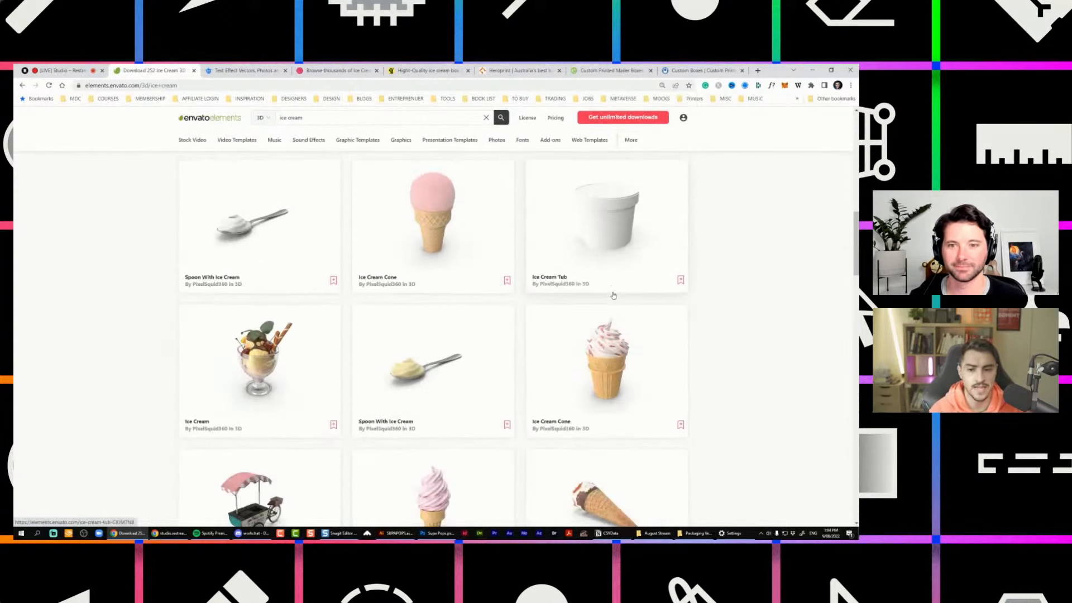
scroll(613, 296, "down", 2)
scroll(612, 289, "down", 4)
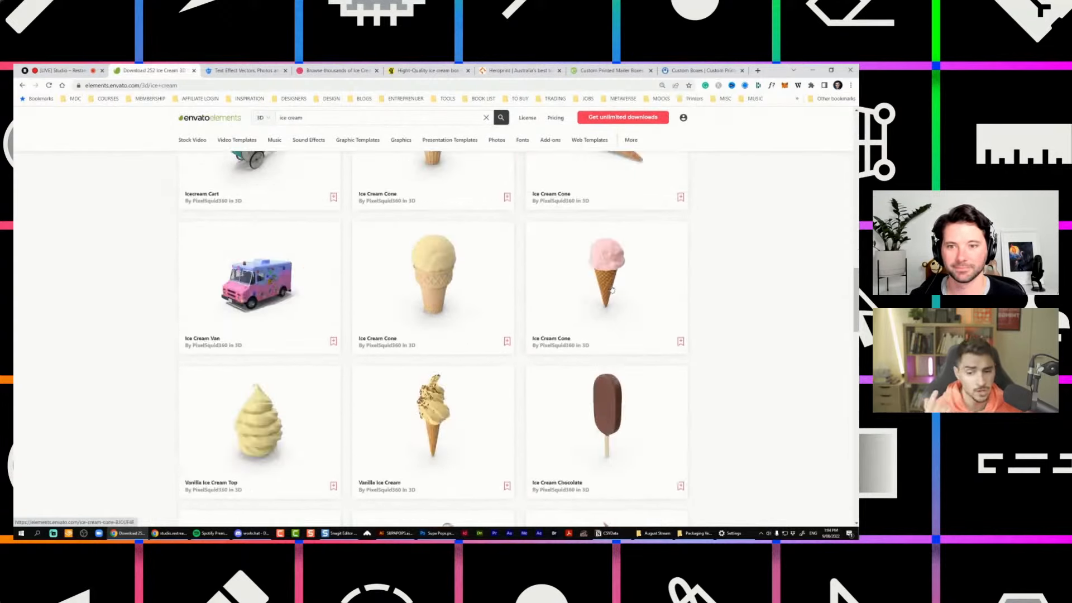
scroll(575, 304, "down", 4)
key("ctrl+plus")
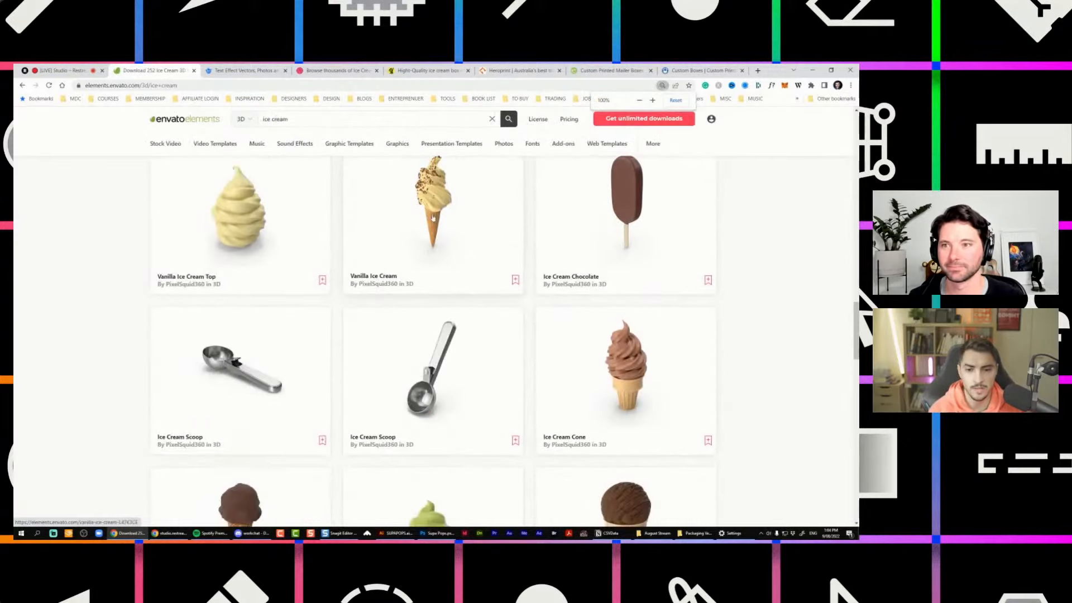
scroll(262, 209, "down", 15)
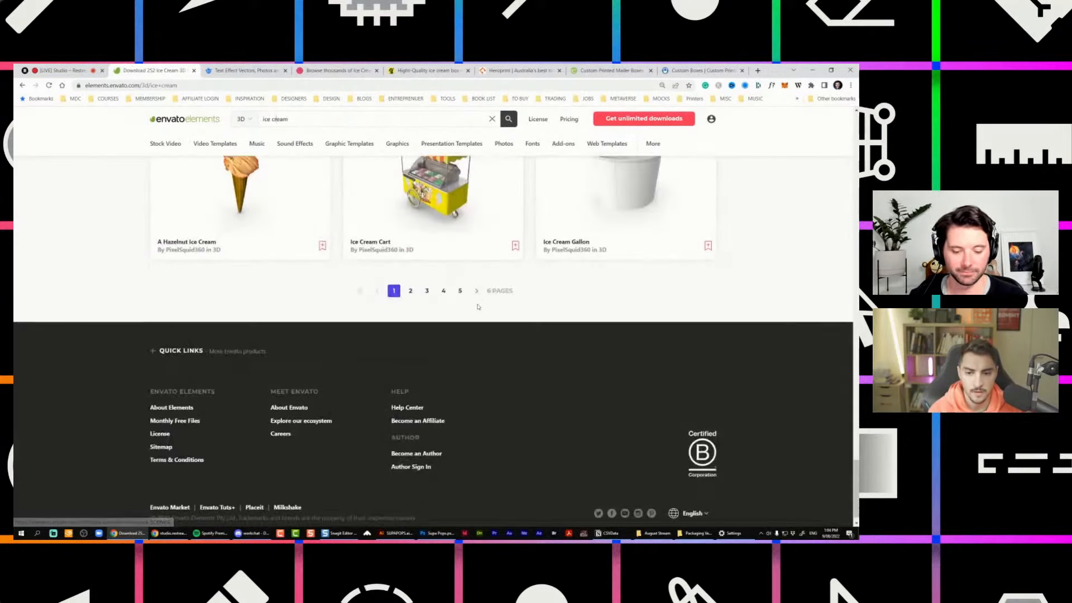
scroll(478, 307, "up", 3)
Open page 2 of the 3D ice cream results and examine the ice creams on sticks.
left_click(411, 456)
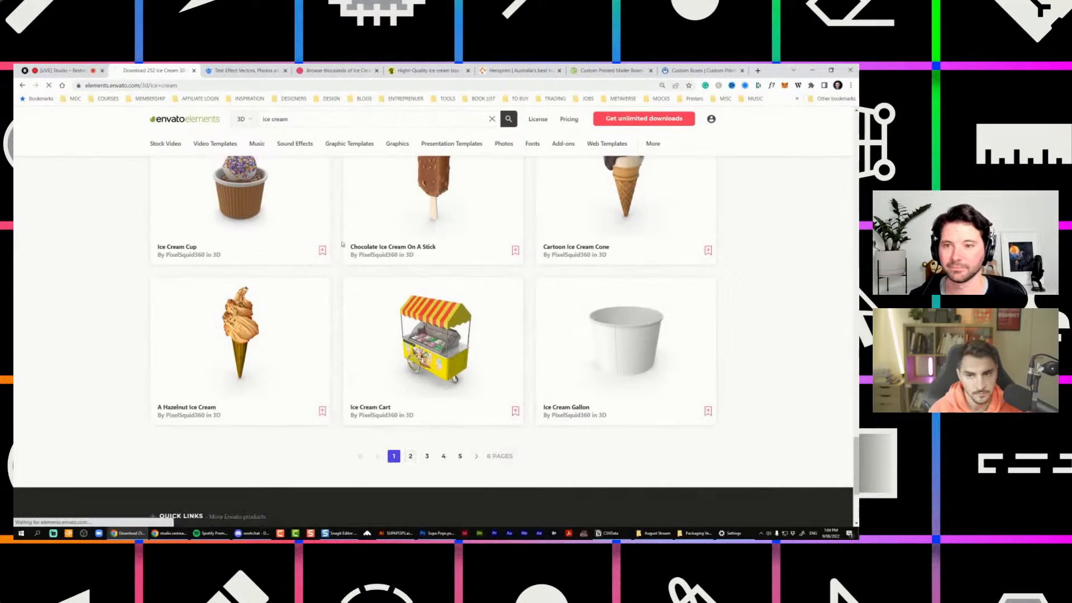
scroll(530, 298, "down", 4)
scroll(530, 285, "up", 3)
scroll(529, 275, "down", 4)
scroll(529, 275, "down", 15)
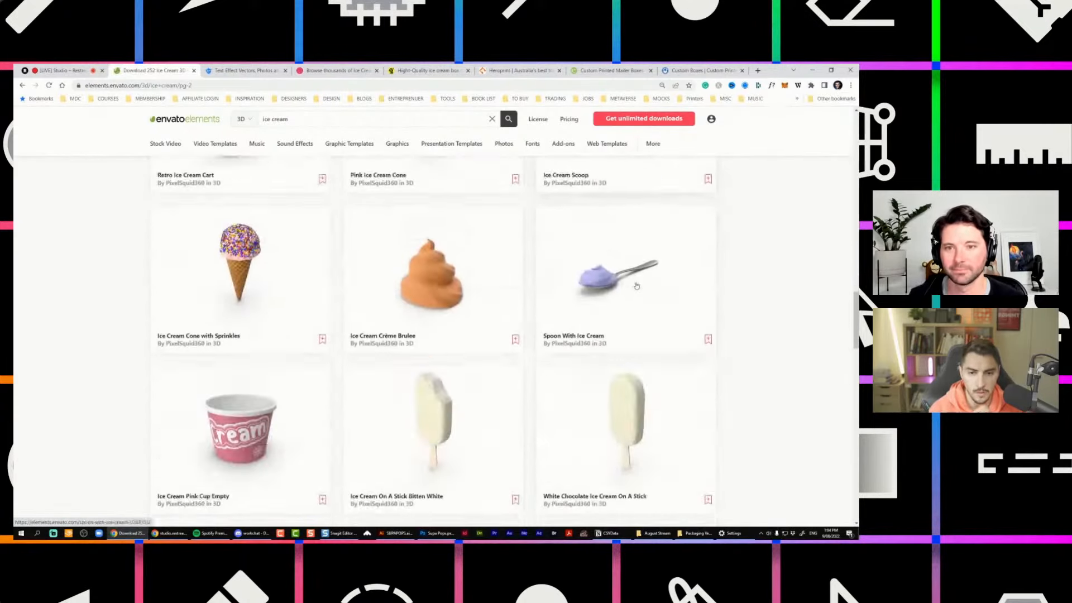
scroll(361, 332, "down", 10)
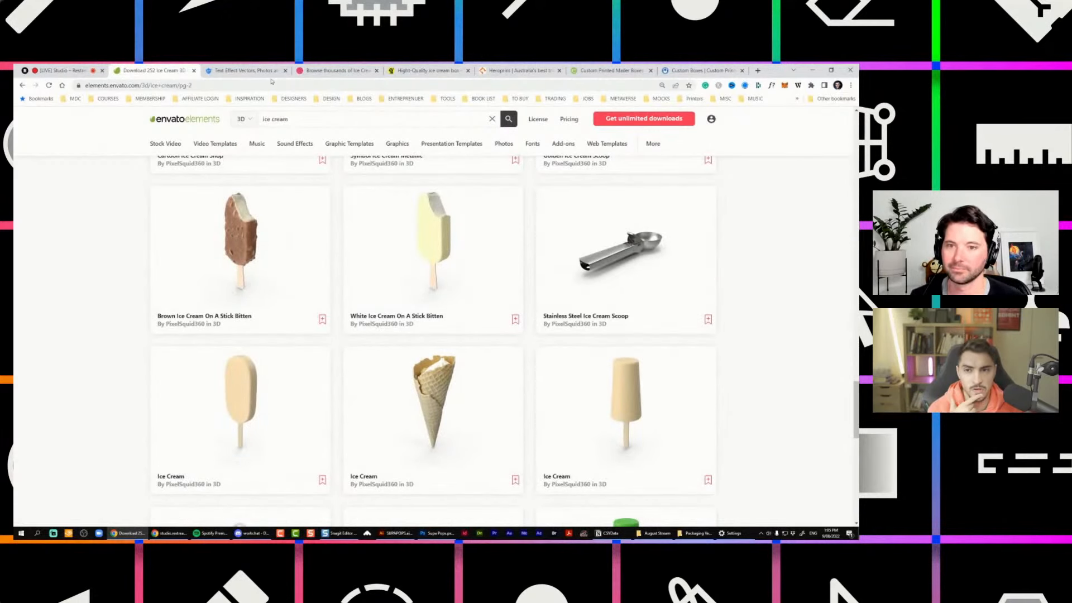
Check the text effect results on Freepik and show the available image search categories.
left_click(248, 72)
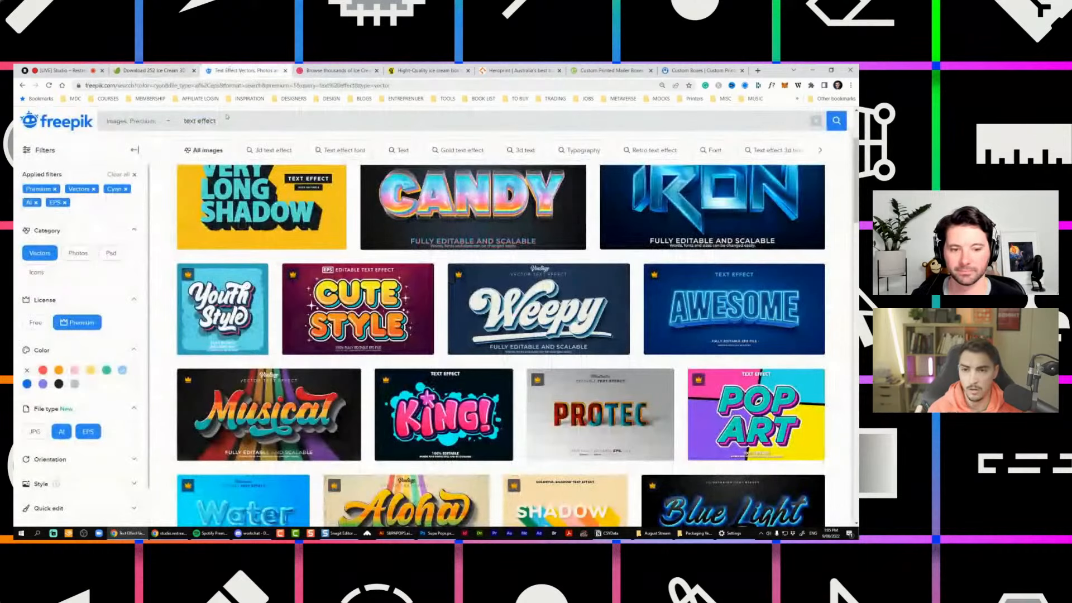
scroll(227, 116, "up", 3)
left_click(137, 143)
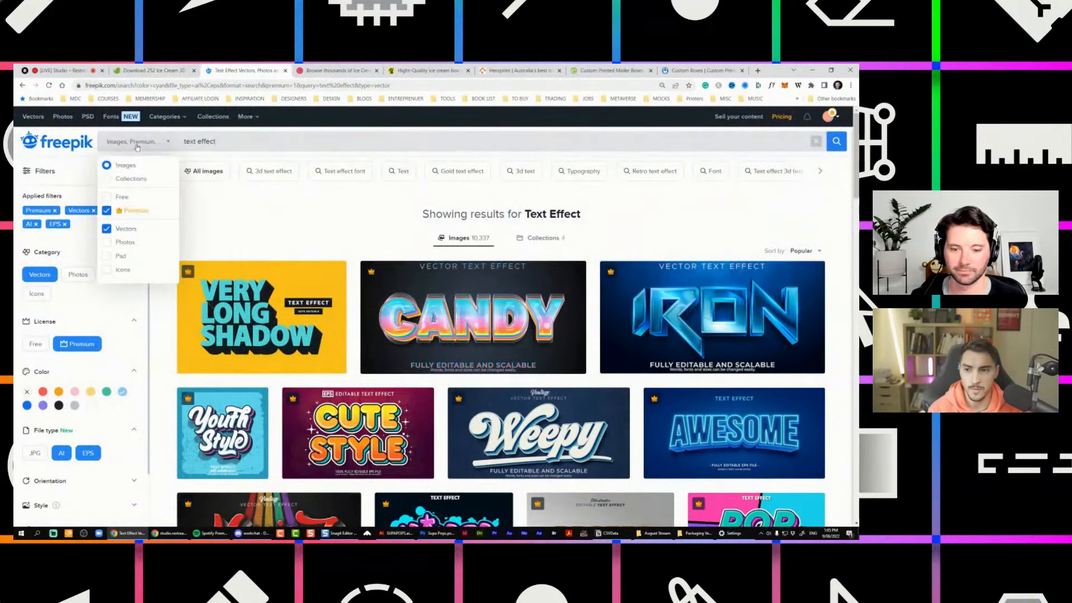
Browse the "ice cream box" object mockups on Yellow Images for packaging references.
left_click(422, 70)
scroll(224, 146, "up", 6)
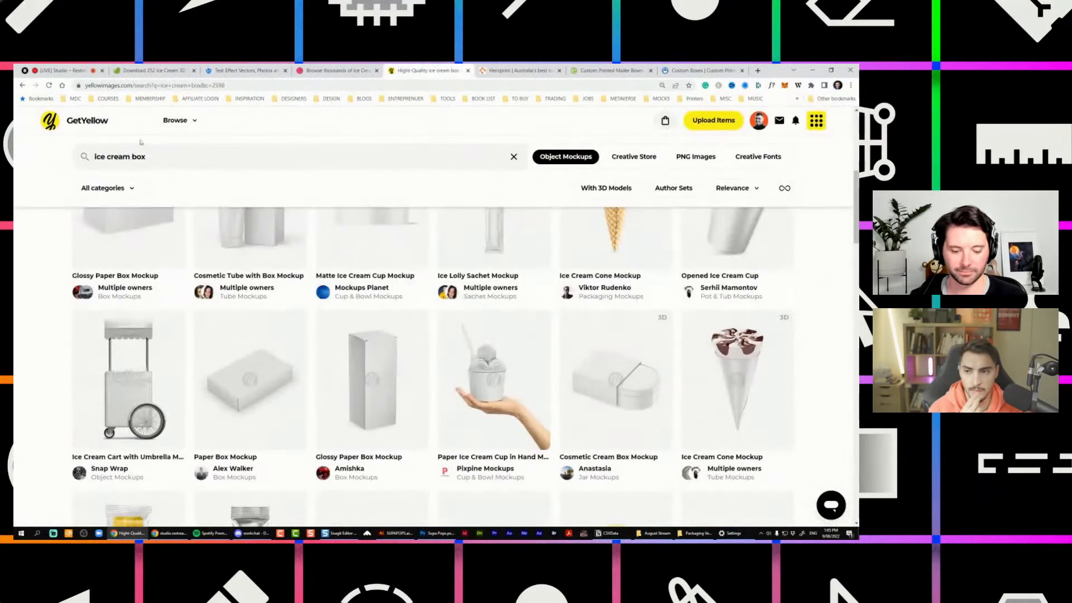
scroll(95, 130, "up", 5)
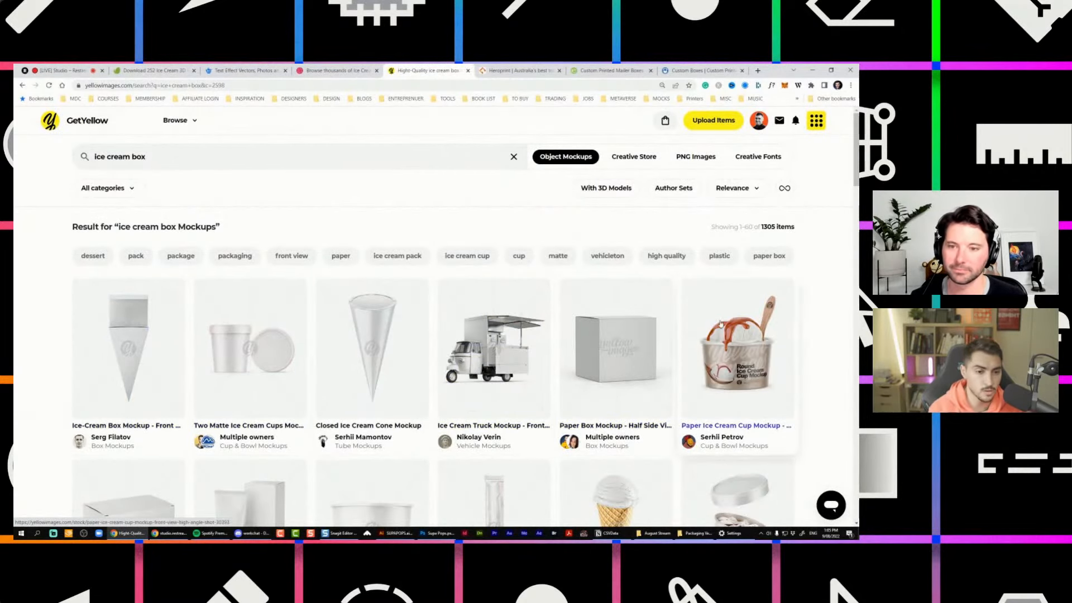
scroll(644, 325, "down", 2)
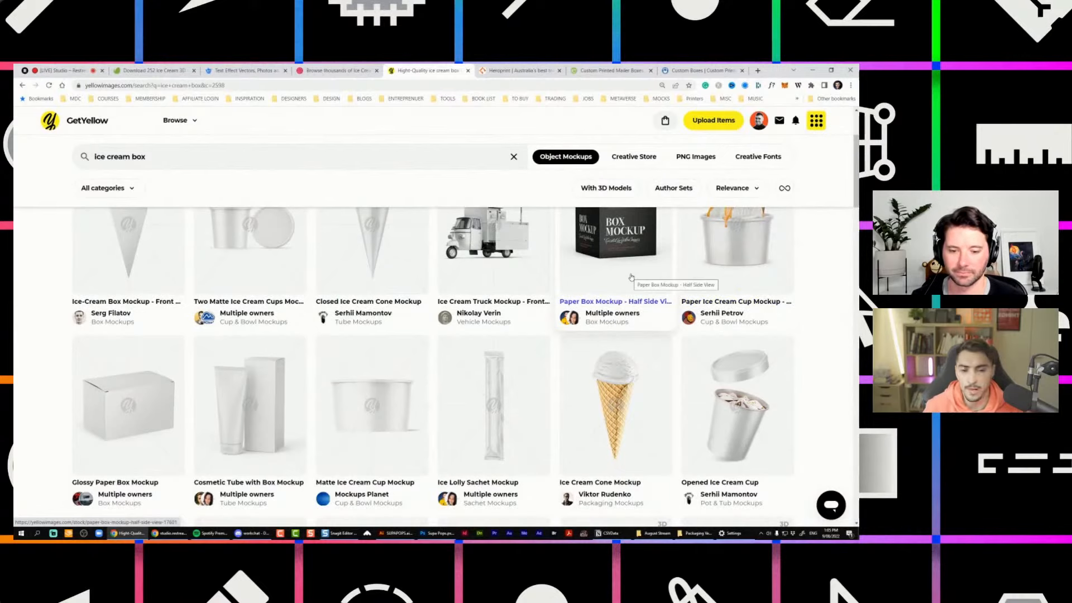
scroll(631, 276, "down", 2)
scroll(180, 337, "down", 2)
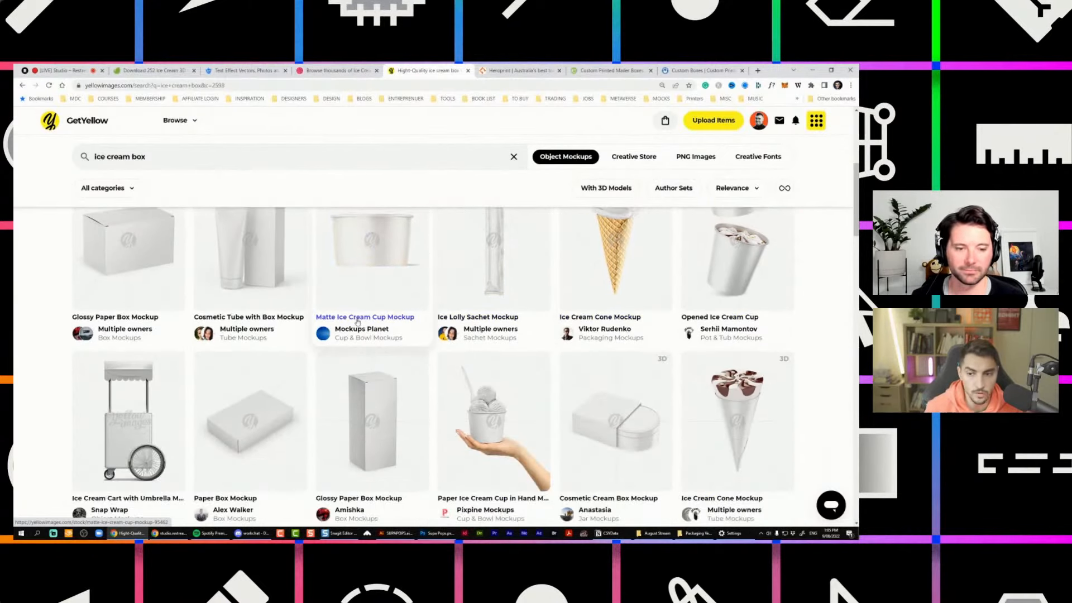
scroll(181, 337, "down", 2)
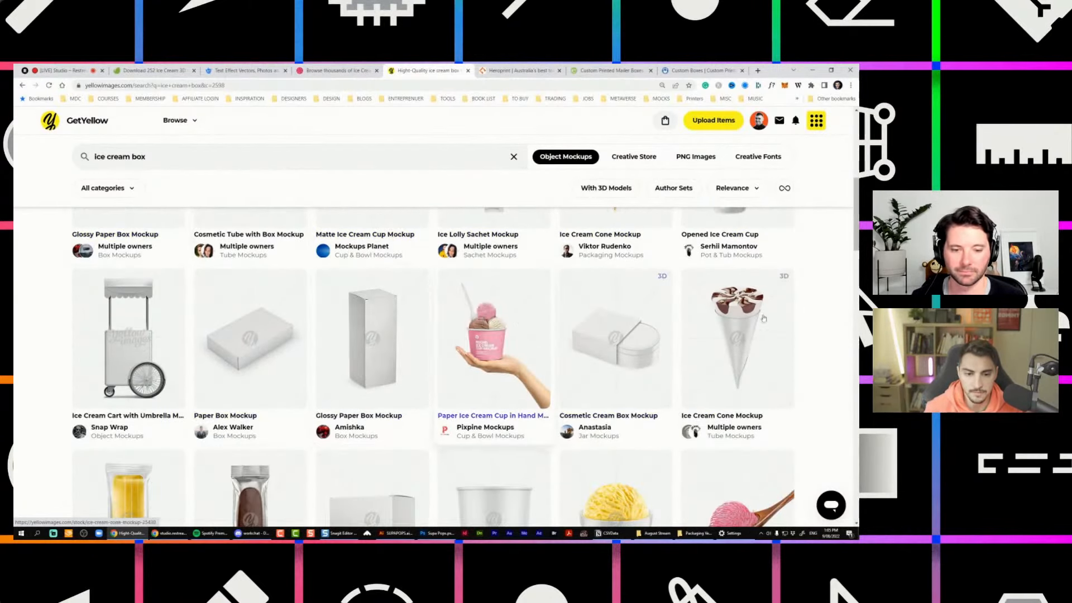
scroll(726, 335, "down", 3)
scroll(615, 357, "down", 1)
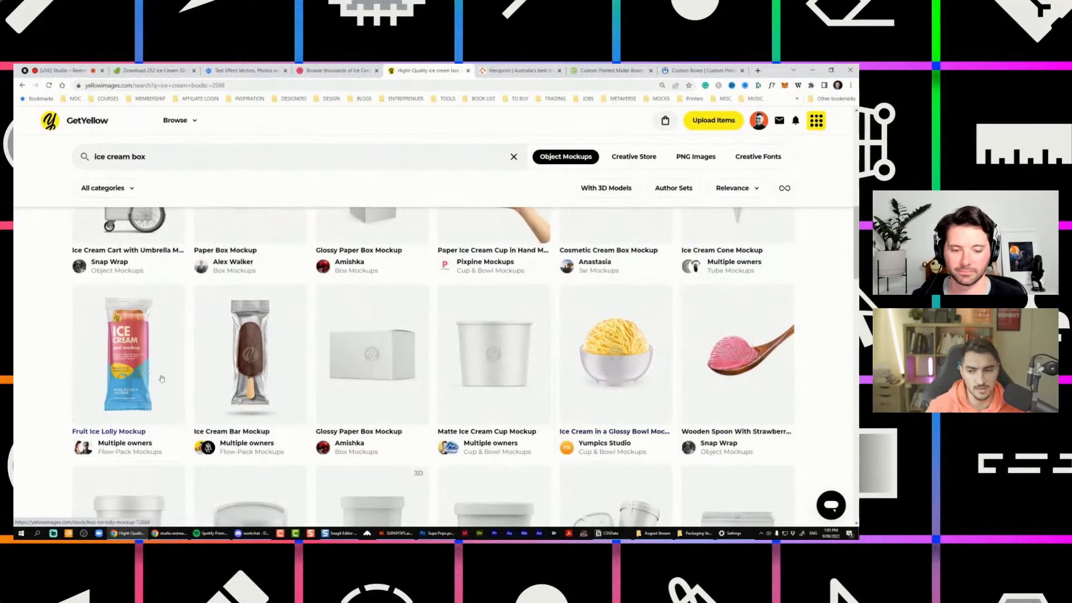
scroll(245, 366, "down", 3)
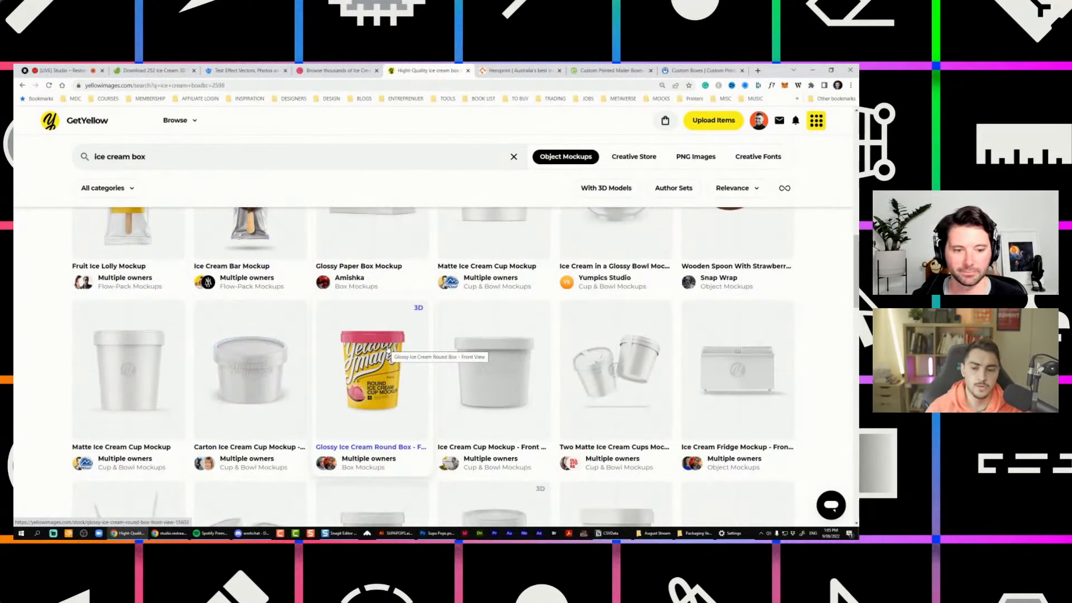
scroll(389, 351, "down", 4)
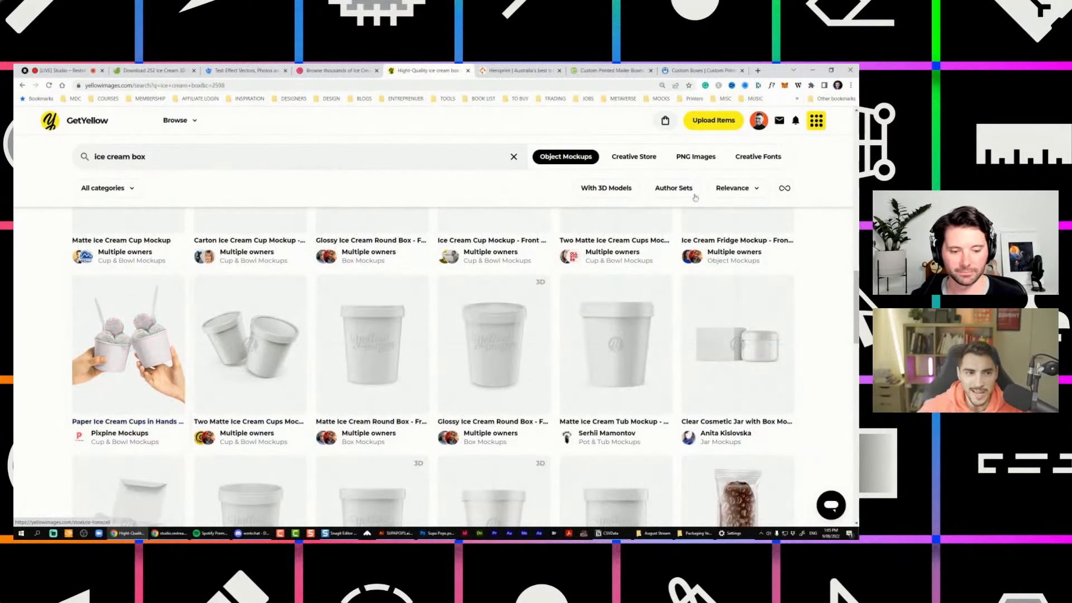
Return to the SUPAPOPS document in Illustrator, then undo and redo the last two changes.
left_click(832, 72)
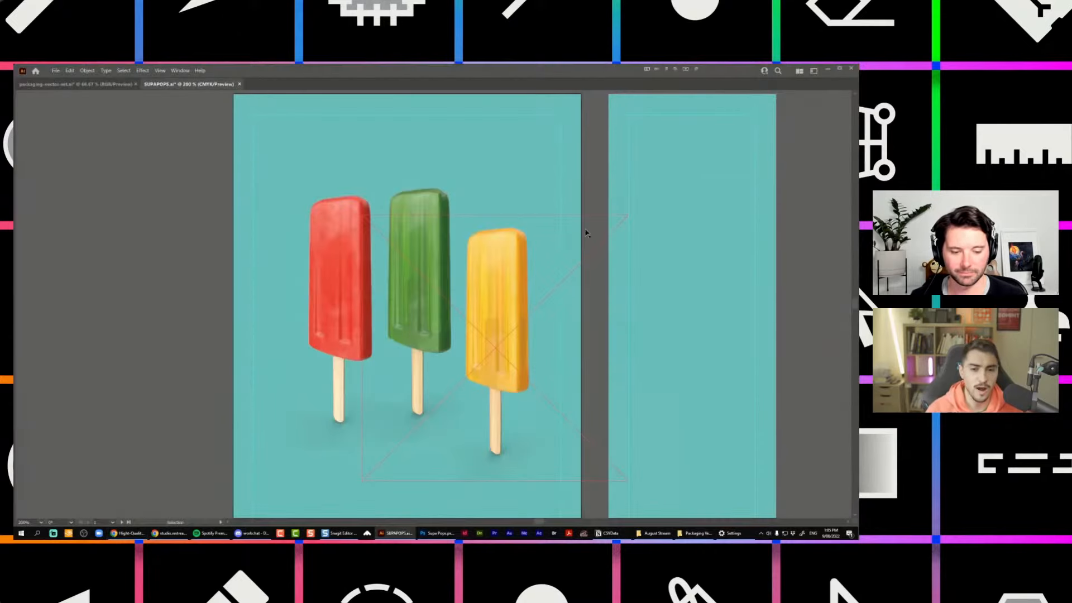
scroll(637, 208, "down", 1)
scroll(355, 197, "down", 1)
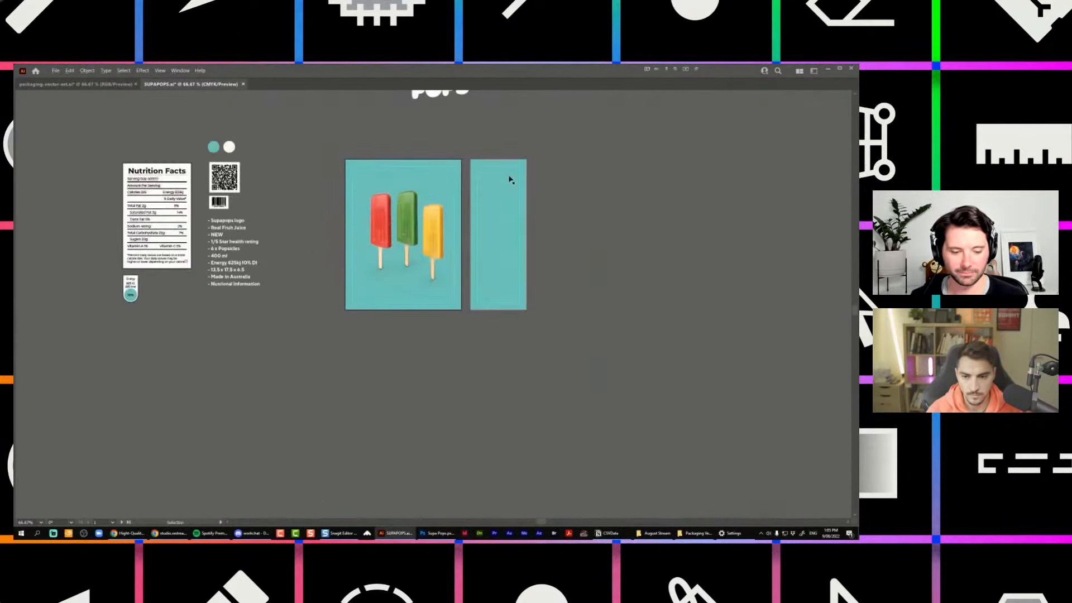
key("ctrl+z")
key("ctrl+z")
key("ctrl+shift+z")
key("ctrl+shift+z")
Move the middle, slanted SUPA POPS logo from above the artboards down onto the narrow side packaging panel.
left_click(485, 187)
left_click_drag(485, 187, 330, 327)
scroll(420, 200, "up", 1)
key("Tab")
key("Tab")
left_click_drag(395, 201, 208, 330)
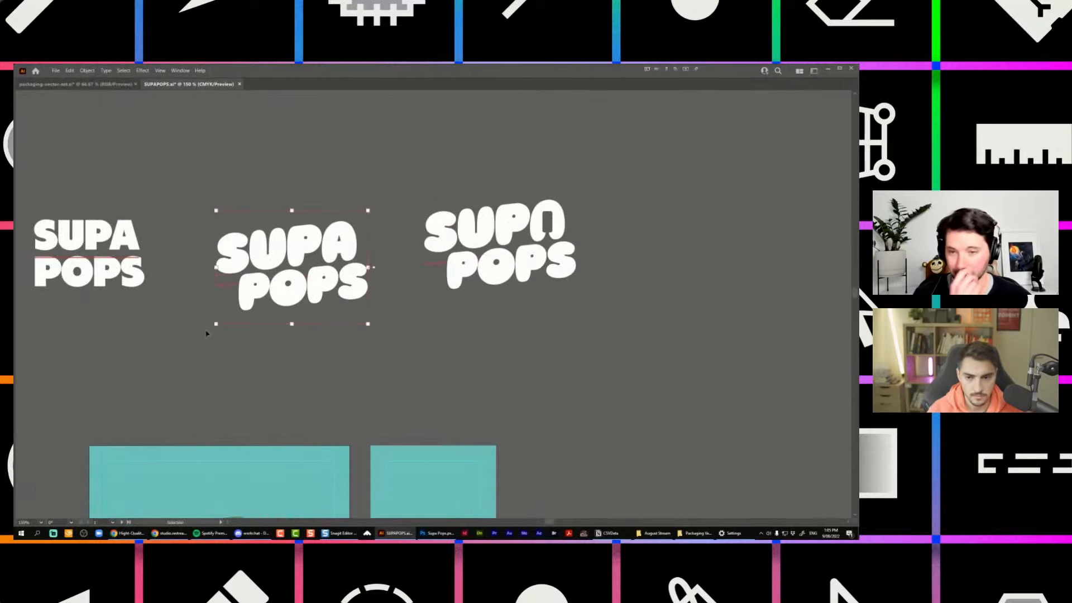
scroll(472, 168, "up", 1)
left_click_drag(296, 294, 598, 248)
scroll(443, 127, "down", 1)
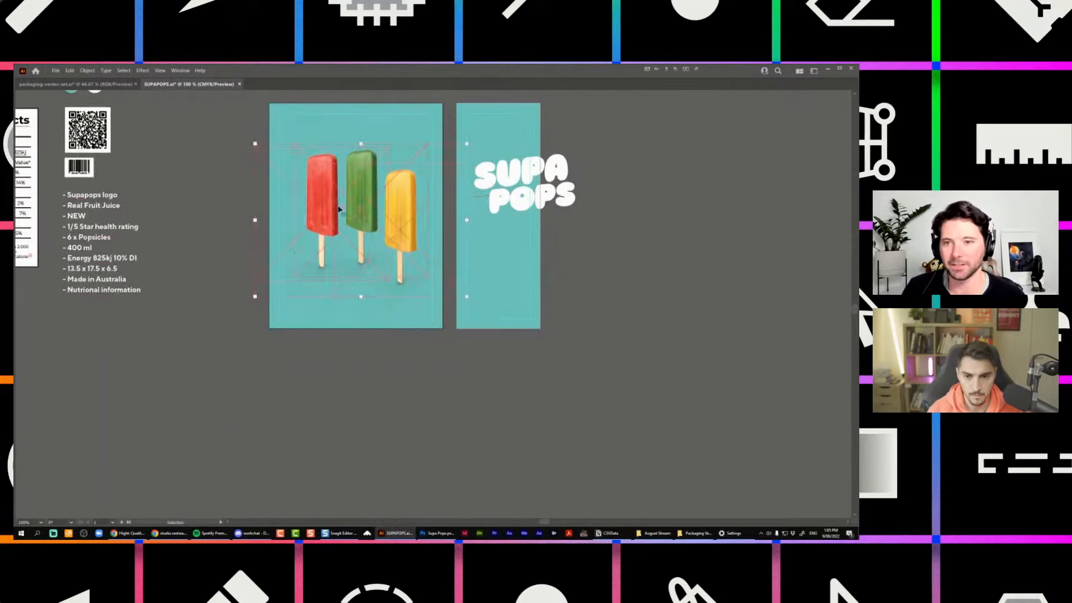
Move the popsicle images off the front panel to below it, and place the slanted SUPA POPS logo on the front panel.
left_click_drag(331, 216, 314, 460)
left_click_drag(511, 185, 394, 285)
scroll(380, 167, "up", 2)
left_click_drag(389, 277, 393, 255)
Bring the panels back, detach Appearance as its own floating panel, and close the neighbouring Graphic Styles and Align panels.
key("Tab")
scroll(413, 234, "up", 1)
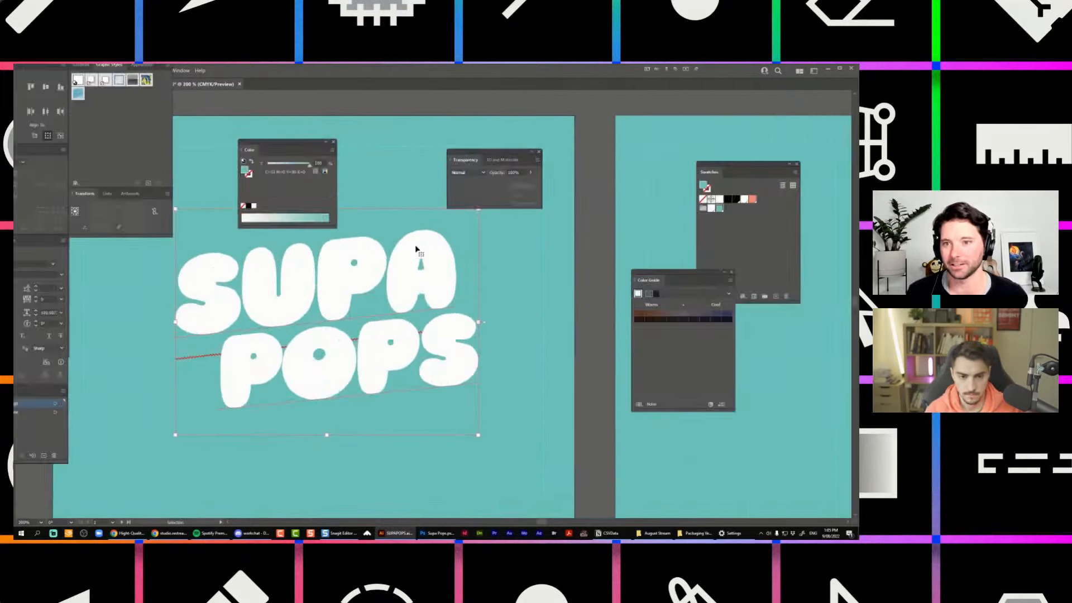
left_click_drag(152, 69, 475, 339)
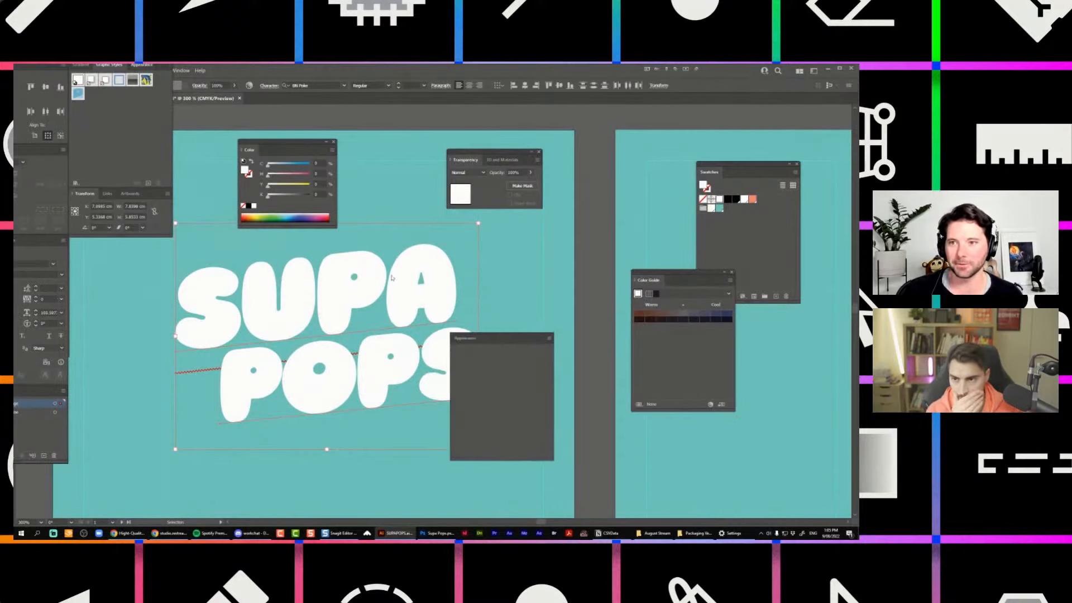
right_click(113, 66)
left_click(128, 71)
right_click(84, 68)
left_click(97, 73)
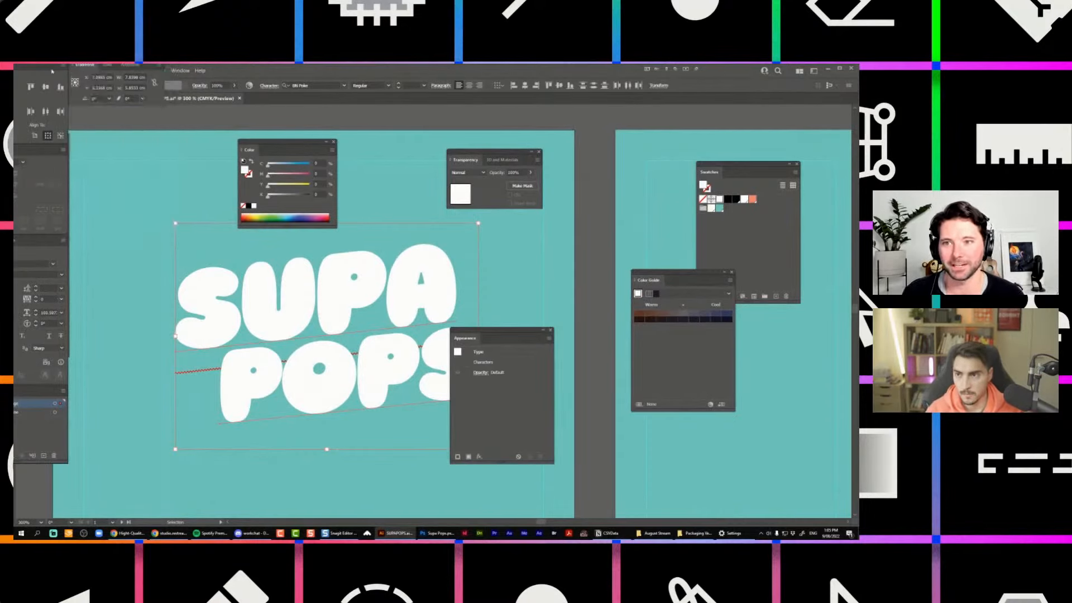
right_click(52, 67)
left_click(68, 82)
left_click(168, 190)
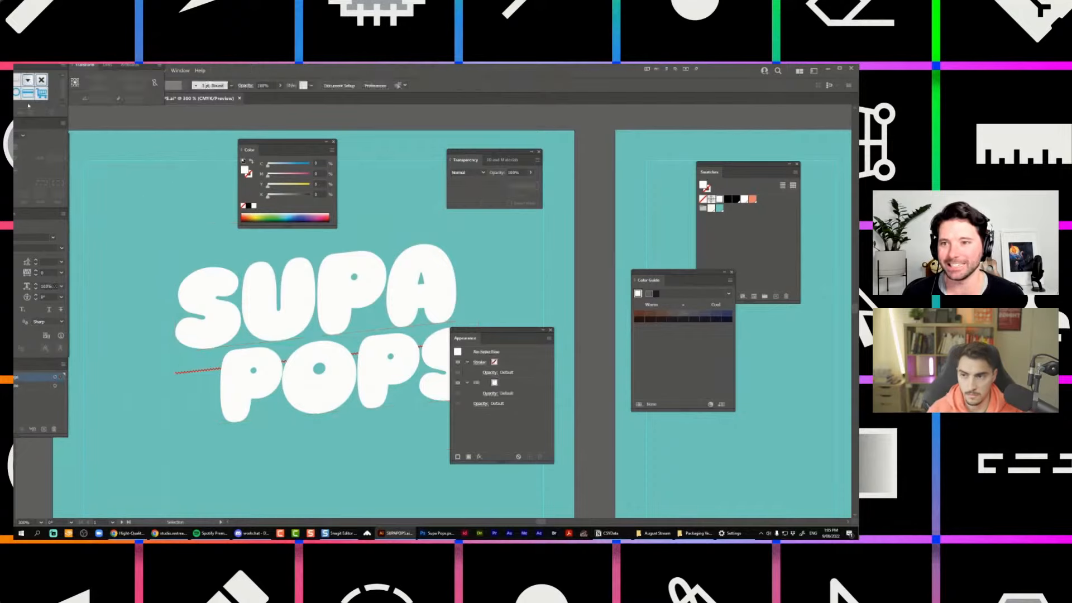
Pull the Symbols panel out of the corner stack and close the unneeded panels piled up behind it.
key("Tab")
key("Tab")
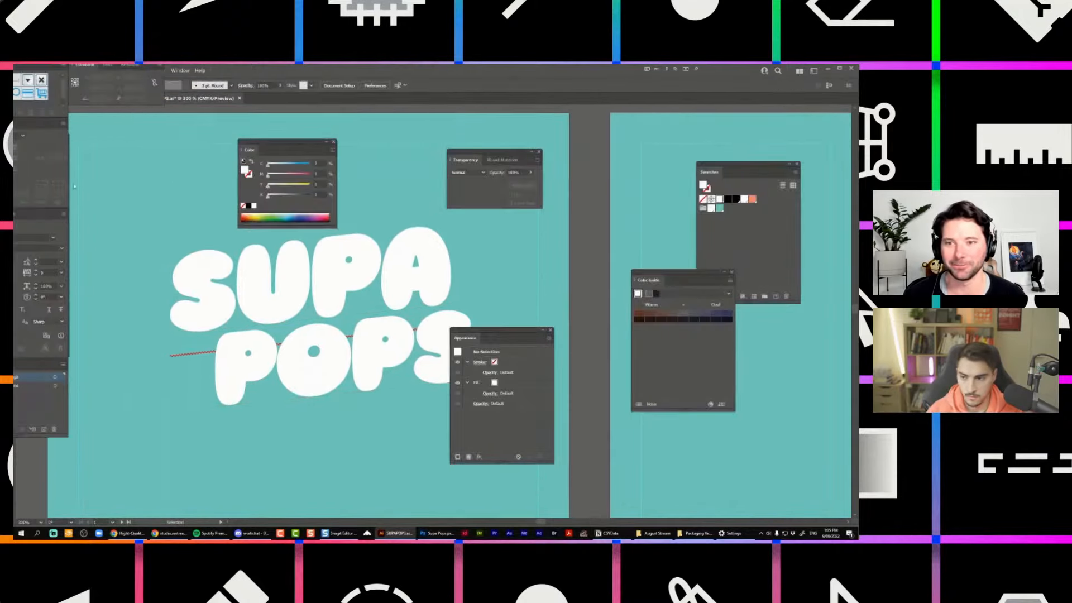
left_click_drag(35, 68, 109, 276)
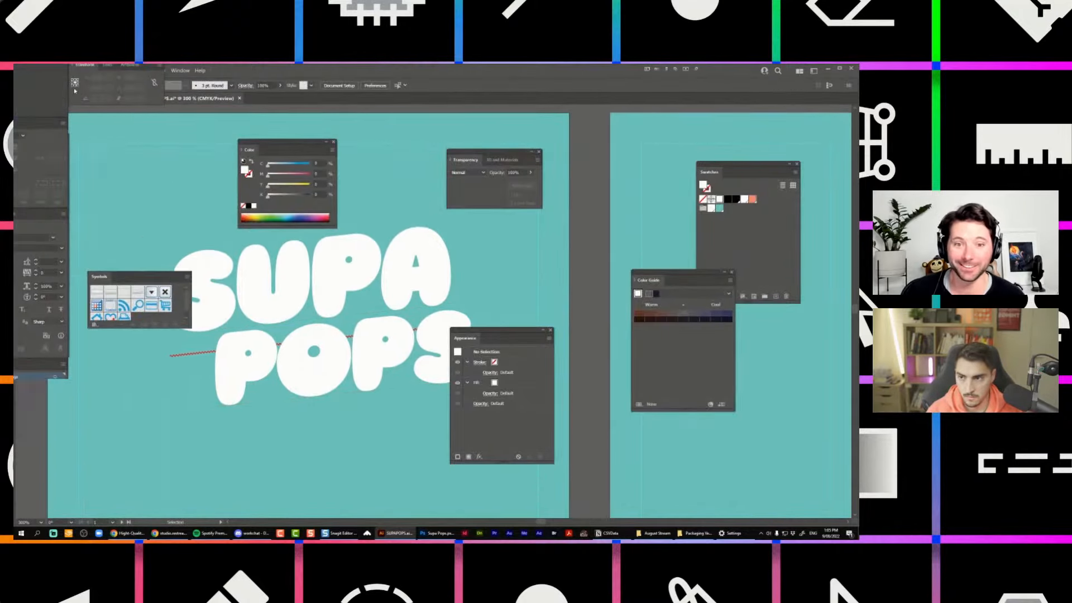
right_click(42, 70)
left_click(47, 68)
right_click(42, 70)
left_click(47, 69)
right_click(42, 70)
left_click(47, 69)
right_click(42, 70)
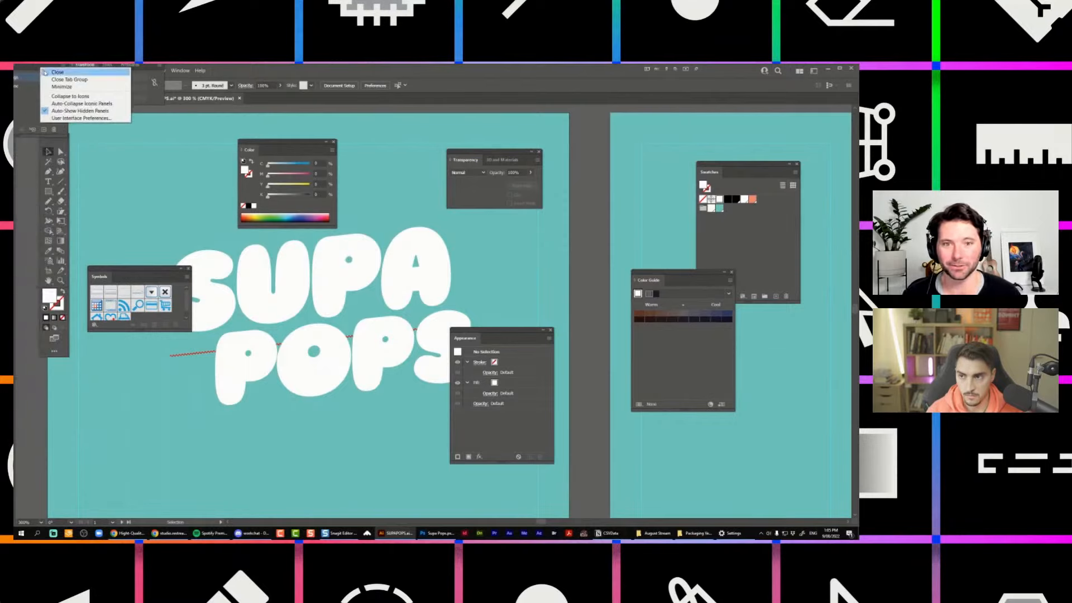
left_click(48, 68)
right_click(42, 70)
left_click(47, 68)
right_click(36, 67)
left_click(47, 69)
Move the floating Symbols panel clear of the toolbar and close it.
left_click_drag(158, 268, 355, 250)
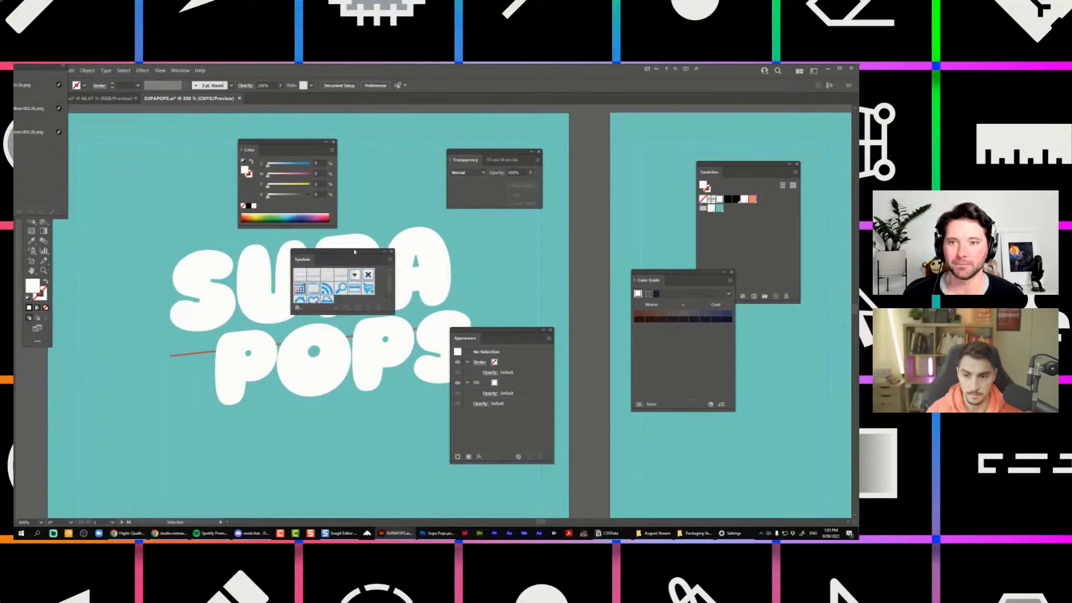
right_click(356, 249)
left_click(367, 255)
Group the Color panel with Swatches and place 3D and Materials together with Transparency beside that group.
left_click_drag(304, 142, 762, 172)
left_click_drag(495, 161, 614, 174)
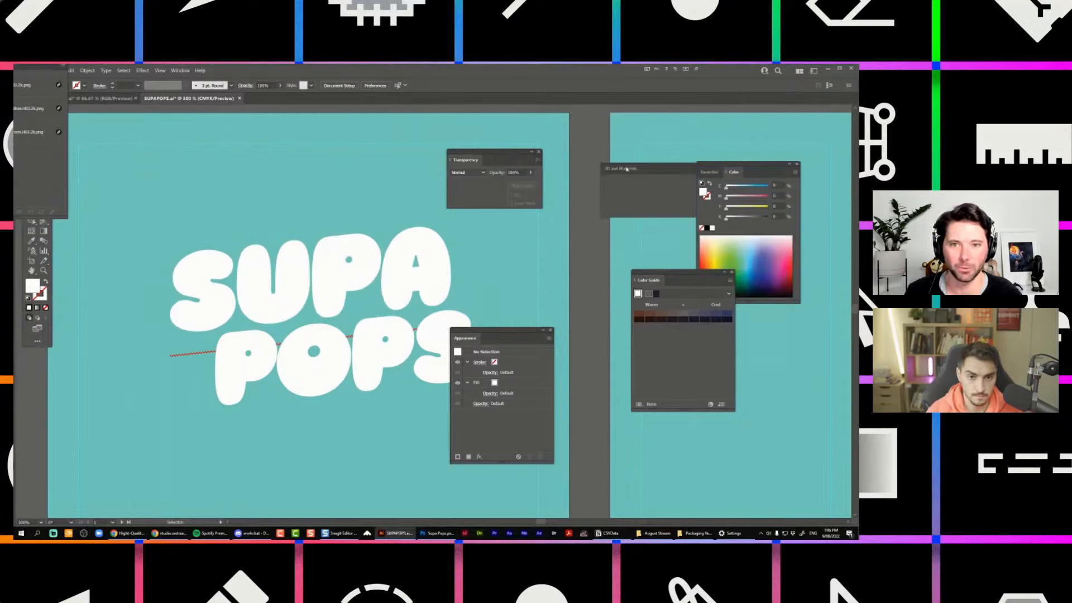
left_click_drag(519, 160, 663, 172)
key("Tab")
left_click_drag(549, 287, 594, 275)
key("Tab")
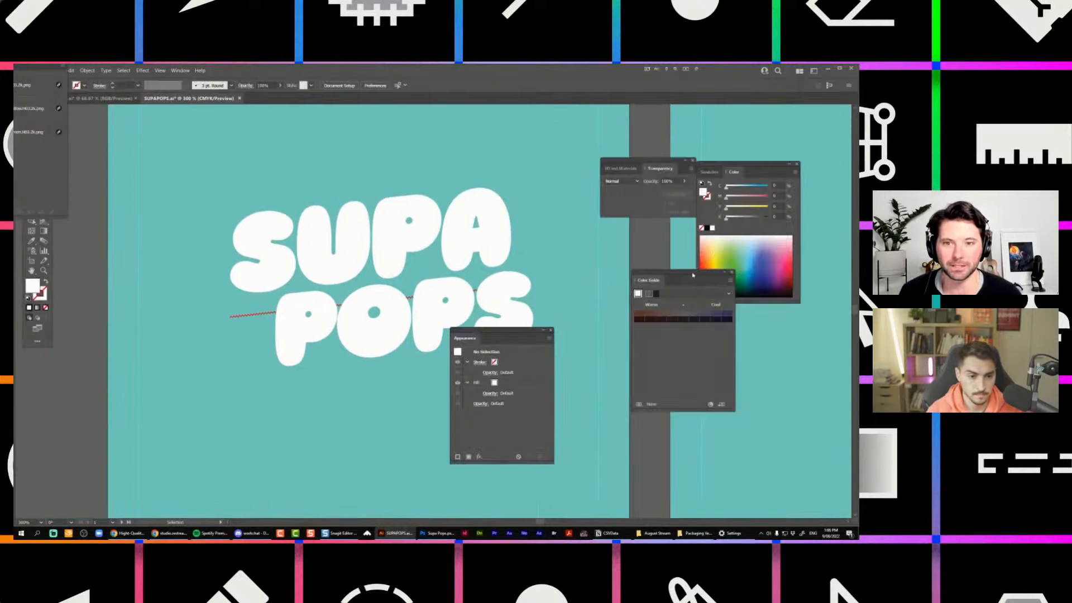
Group Color Guide with Swatches and Color, and arrange the floating groups clear of the logo with Appearance beneath Transparency.
left_click_drag(696, 280, 754, 172)
left_click_drag(492, 334, 633, 218)
left_click_drag(749, 164, 787, 129)
left_click_drag(670, 161, 704, 132)
left_click_drag(645, 215, 683, 199)
left_click(454, 231)
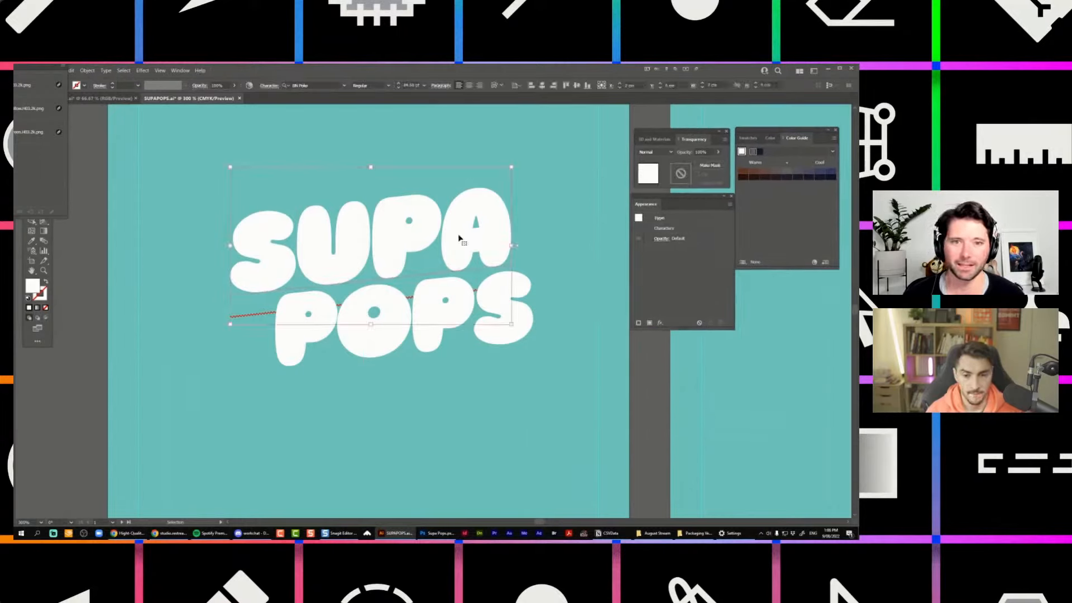
left_click(661, 323)
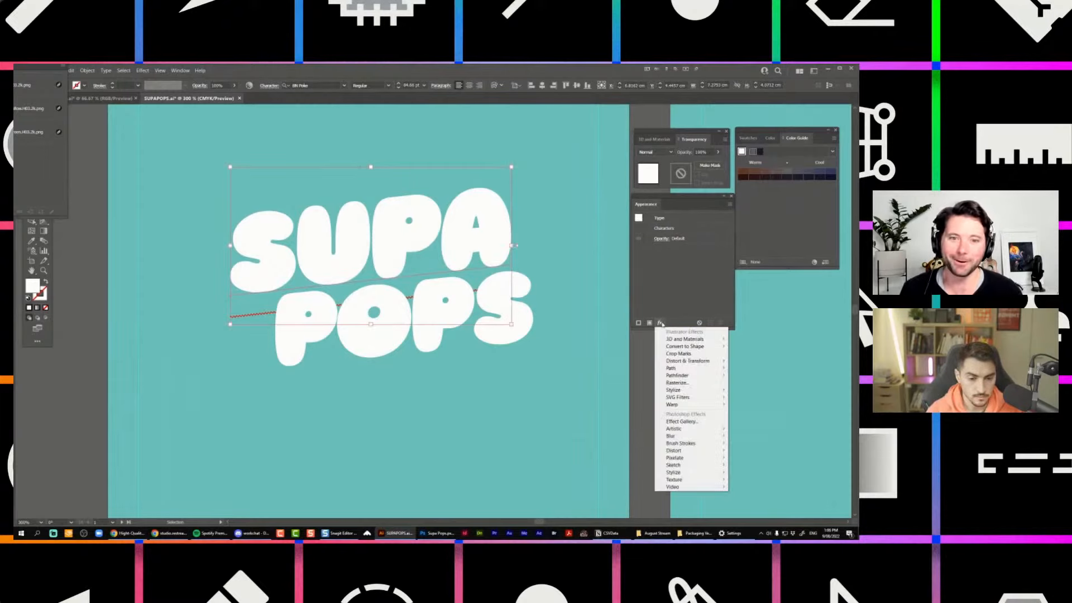
left_click(459, 283)
Select both the SUPA and POPS text and widen their letter tracking slightly.
left_click(434, 240, "shift")
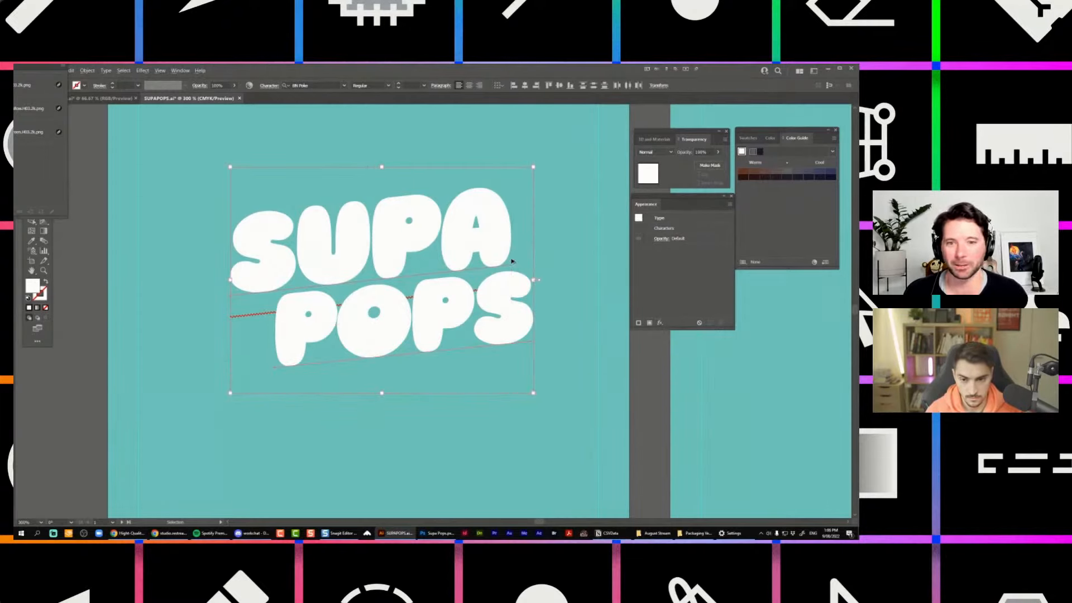
key("alt+Right")
key("alt+Right")
key("alt+Right")
key("alt+Right")
key("alt+Left")
key("alt+Right")
key("alt+Left")
key("alt+Left")
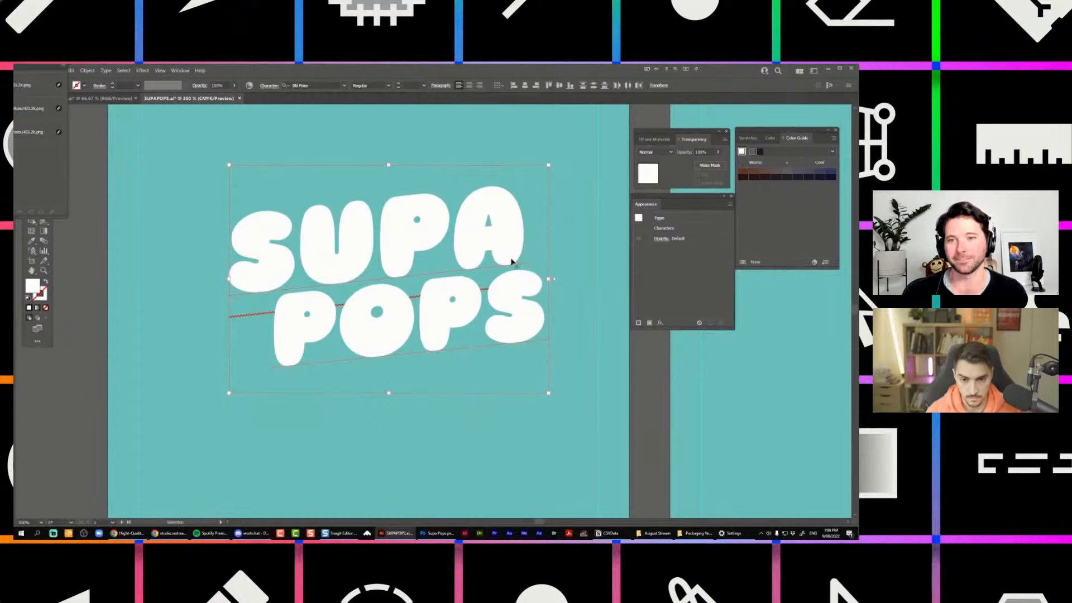
key("Right")
key("alt+Right")
key("alt+Left")
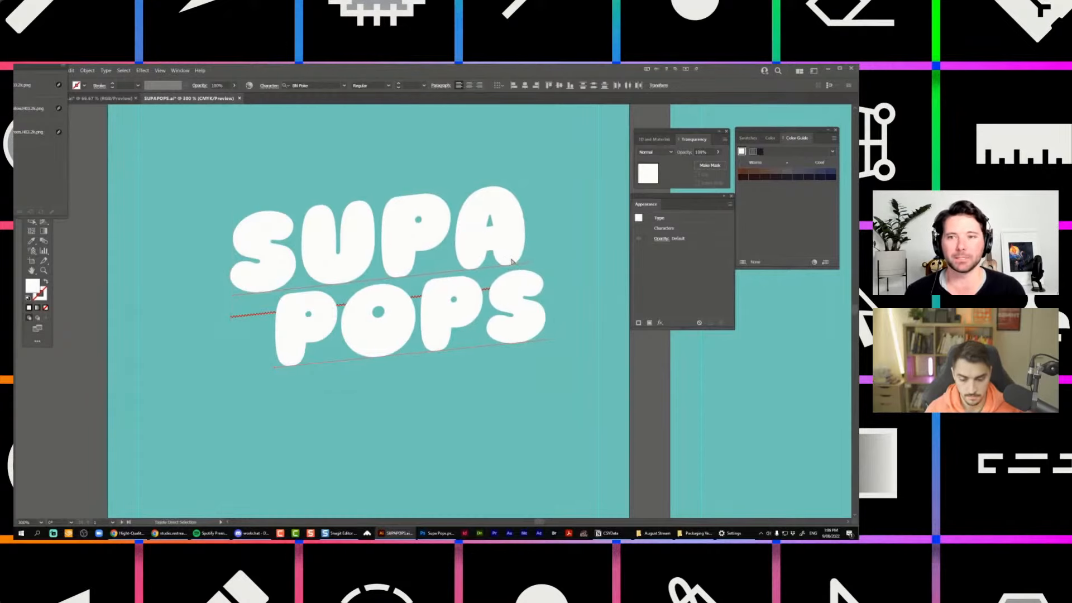
Convert the SUPA and POPS text to outlines and select both resulting groups.
key("ctrl+shift+o")
left_click(532, 187)
left_click(511, 201)
left_click(501, 290, "shift")
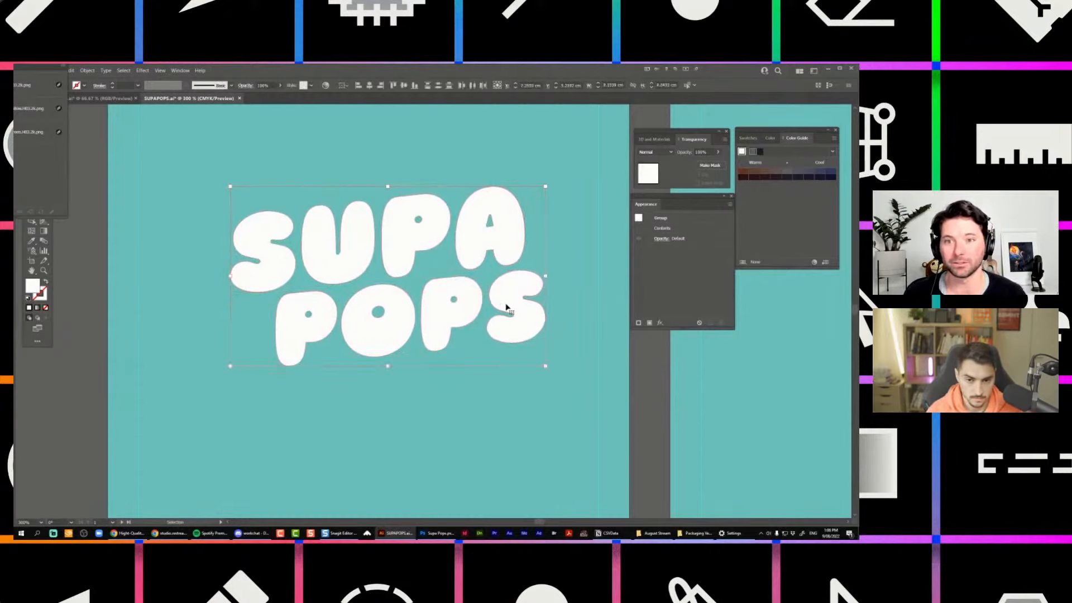
Shift the outlined POPS word slightly up and to the left so it nests closer under SUPA.
left_click(530, 299)
left_click(522, 307)
scroll(460, 290, "up", 2)
left_click_drag(437, 295, 425, 288)
scroll(425, 288, "down", 1)
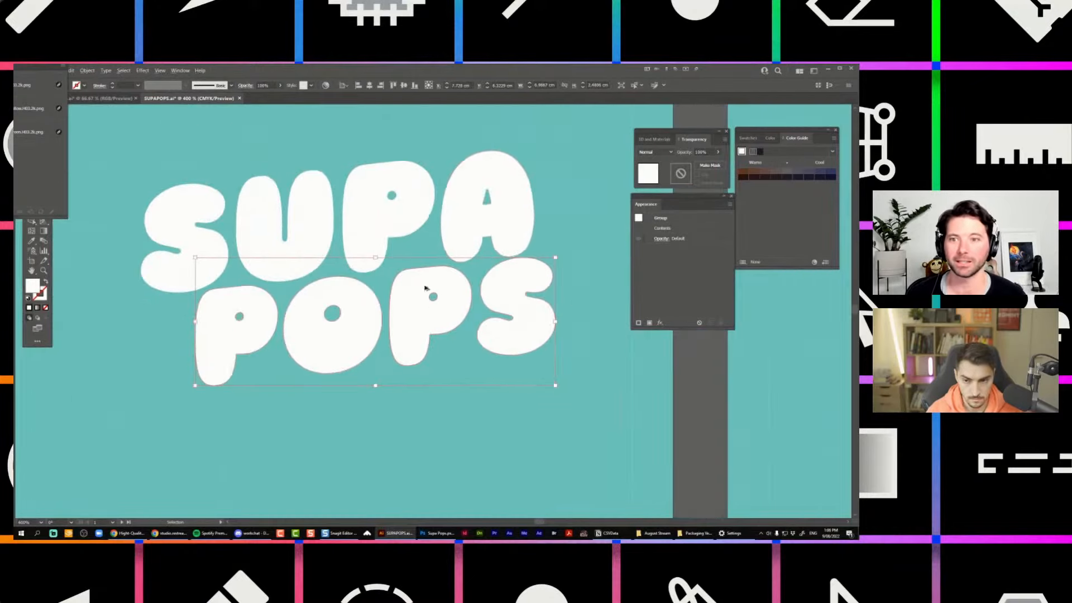
left_click(438, 154)
left_click_drag(370, 174, 448, 192)
scroll(388, 388, "down", 2)
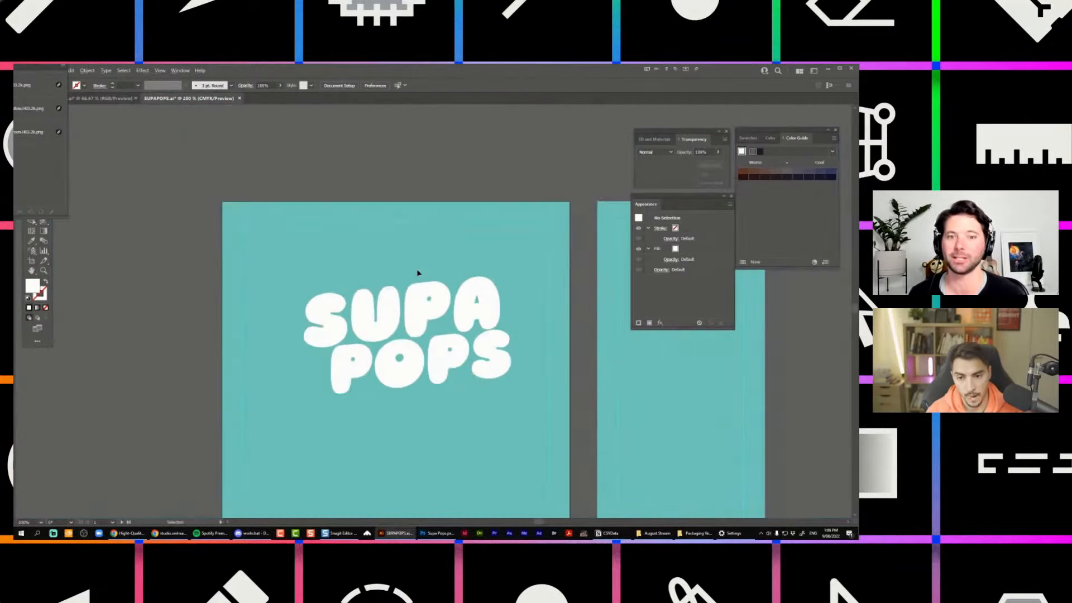
Lengthen the stems of both P letters in POPS by moving their bottom anchor points down.
scroll(415, 276, "up", 1)
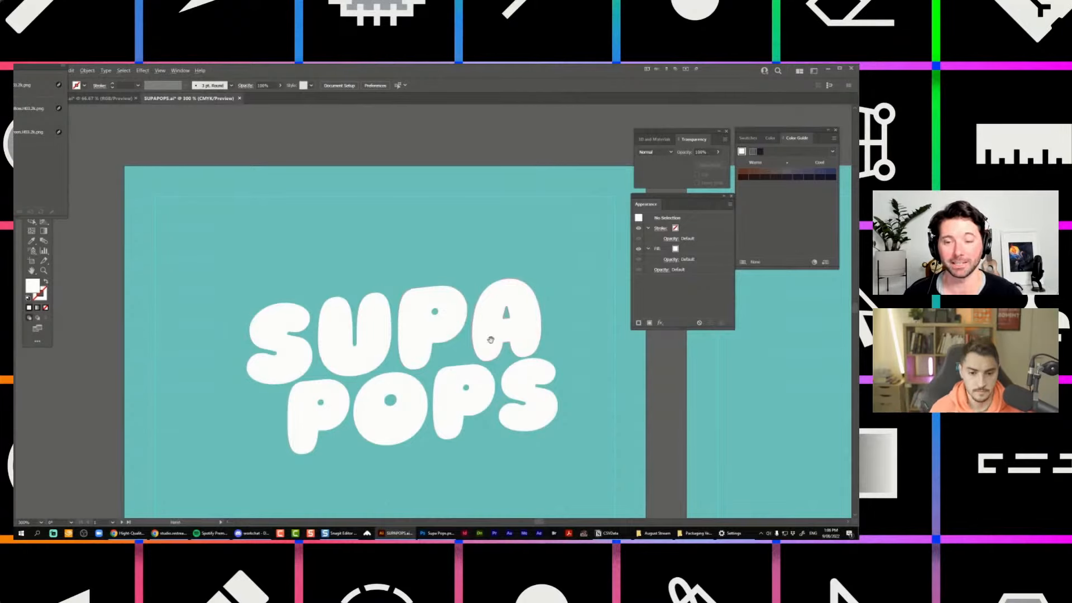
left_click_drag(490, 340, 474, 207)
left_click_drag(503, 241, 496, 316)
scroll(439, 369, "up", 2)
key("a")
left_click_drag(443, 370, 602, 318)
key("Down")
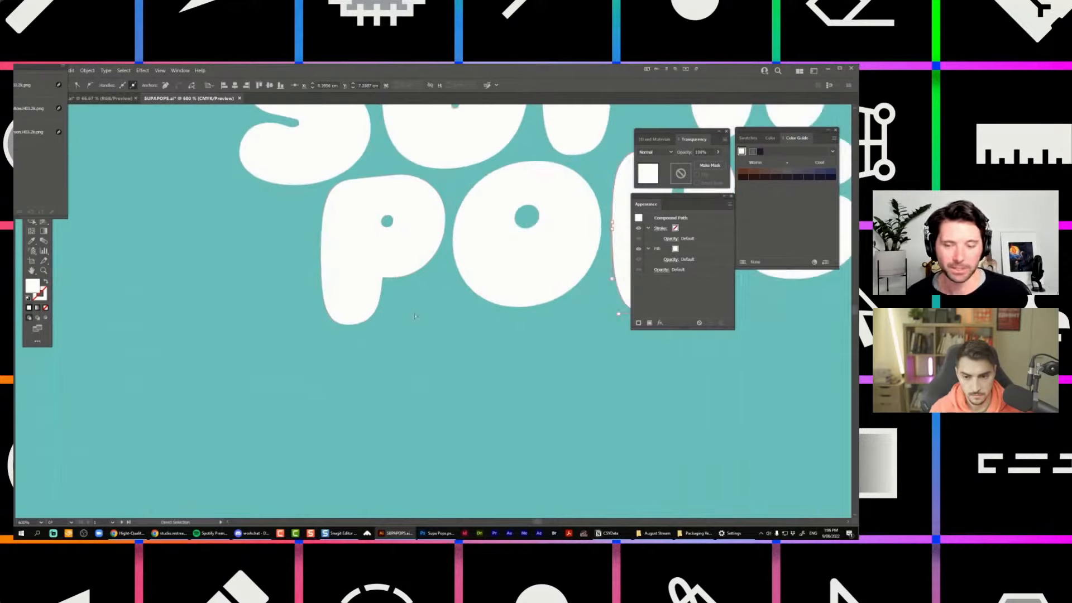
scroll(558, 366, "down", 2)
left_click(560, 366)
left_click_drag(564, 364, 450, 375)
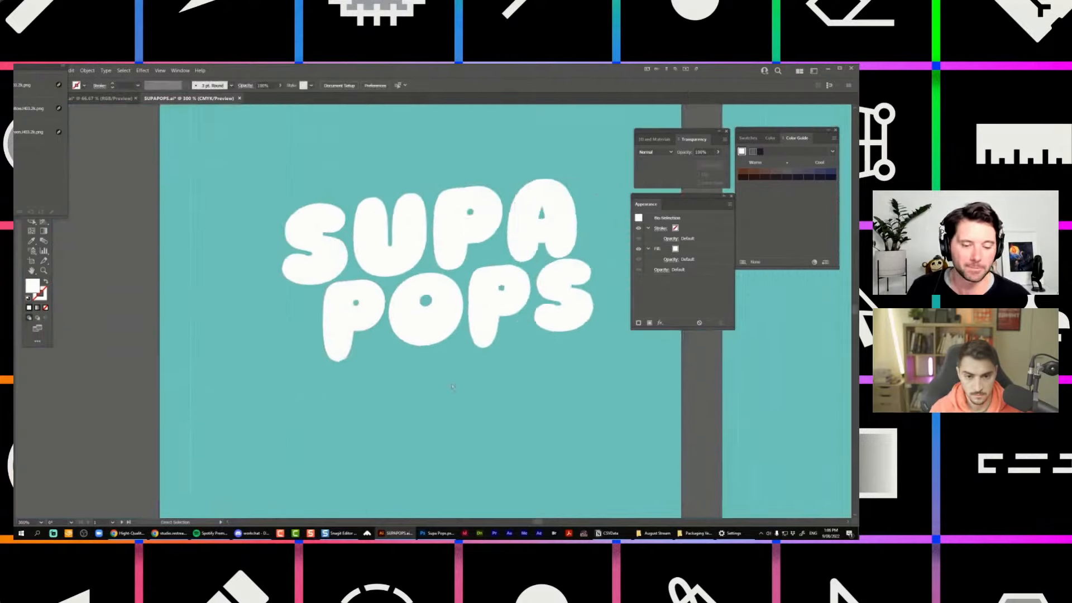
Enlarge the triangular opening inside the letter A of SUPA.
scroll(454, 375, "down", 2)
scroll(470, 399, "up", 1)
scroll(534, 229, "up", 1)
scroll(462, 349, "up", 2)
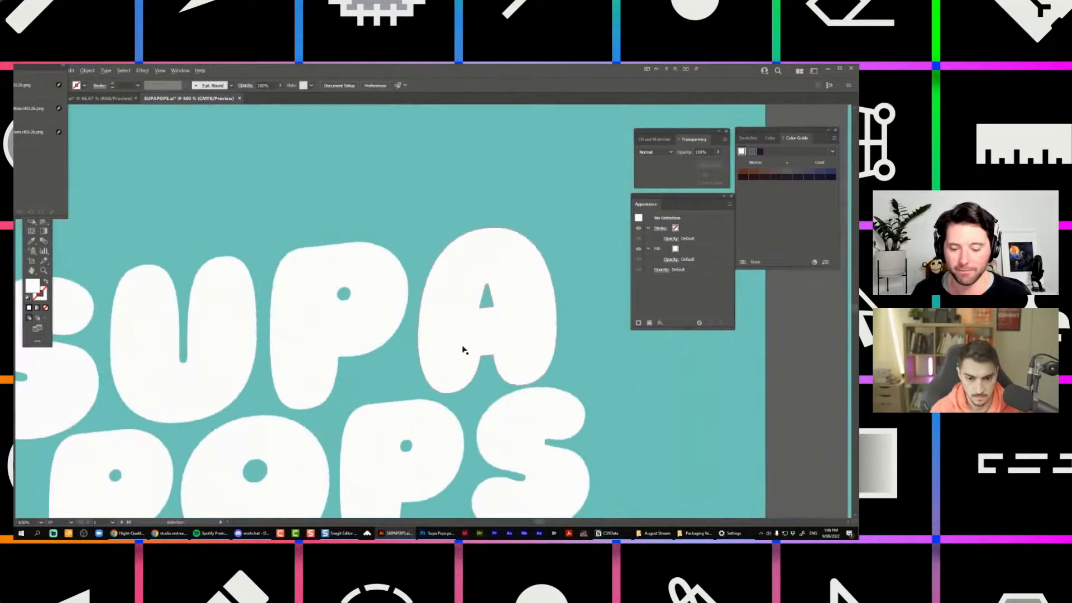
scroll(505, 270, "up", 1)
left_click(494, 265)
scroll(500, 273, "down", 1)
key("v")
scroll(499, 271, "up", 2)
left_click_drag(504, 262, 509, 256)
scroll(313, 200, "down", 1)
left_click_drag(238, 243, 498, 229)
scroll(492, 184, "down", 2)
left_click(490, 163)
left_click_drag(563, 180, 448, 199)
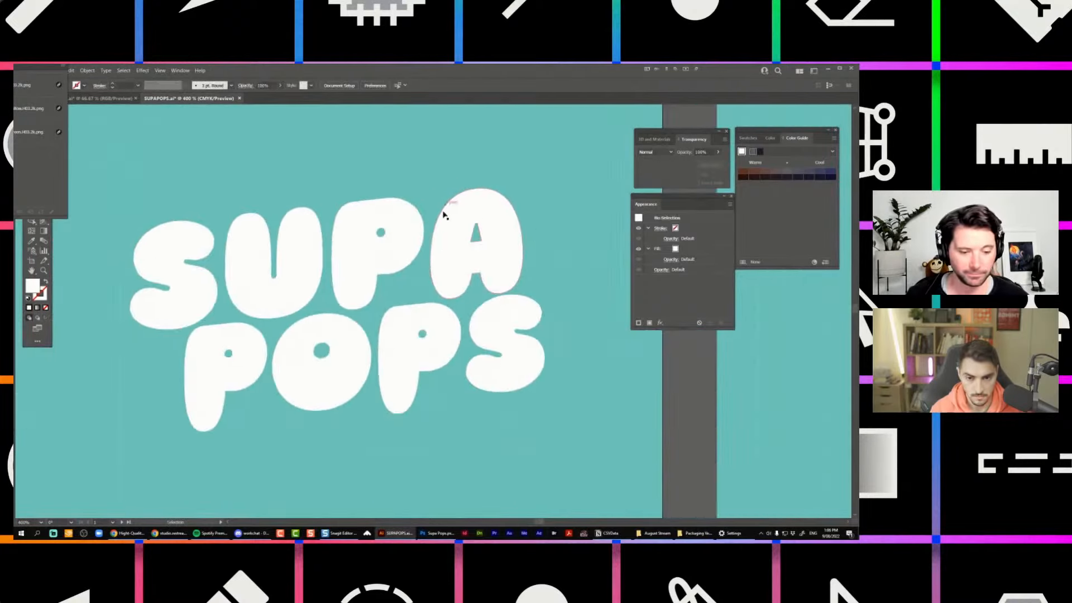
Slightly enlarge the round opening inside the O of POPS.
scroll(341, 353, "up", 2)
key("v")
left_click_drag(302, 366, 303, 371)
left_click(436, 253)
scroll(444, 250, "down", 1)
scroll(463, 225, "down", 2)
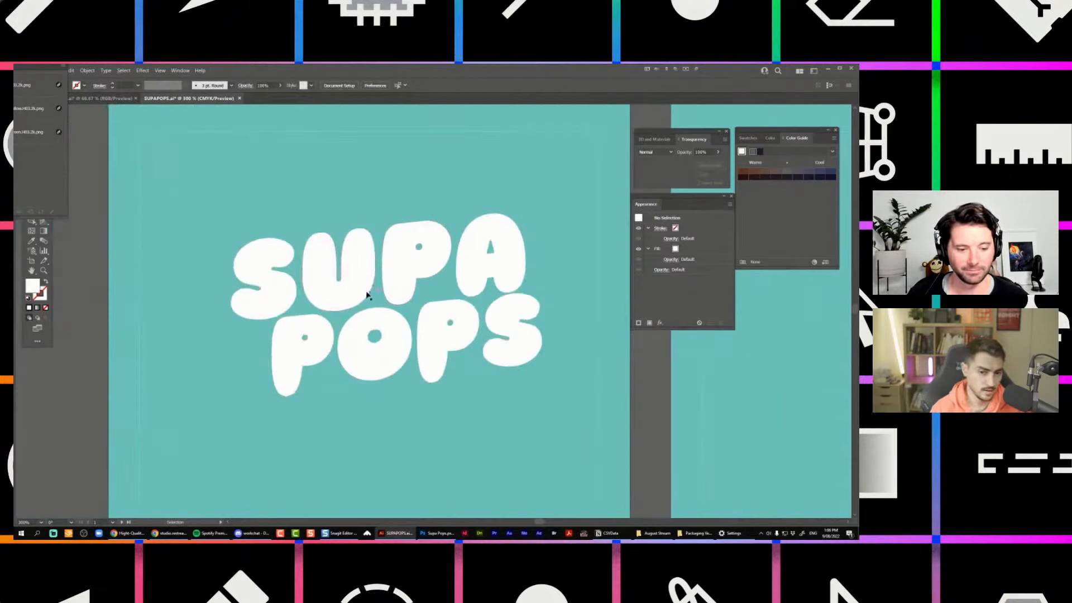
Enlarge the round openings of the P in SUPA and the second P in POPS.
scroll(390, 274, "up", 3)
key("a")
left_click(468, 205)
left_click_drag(470, 210, 468, 212)
left_click(549, 409)
left_click_drag(550, 411, 617, 369)
Enlarge the round opening of the first P in POPS to match the other P letters.
key("a")
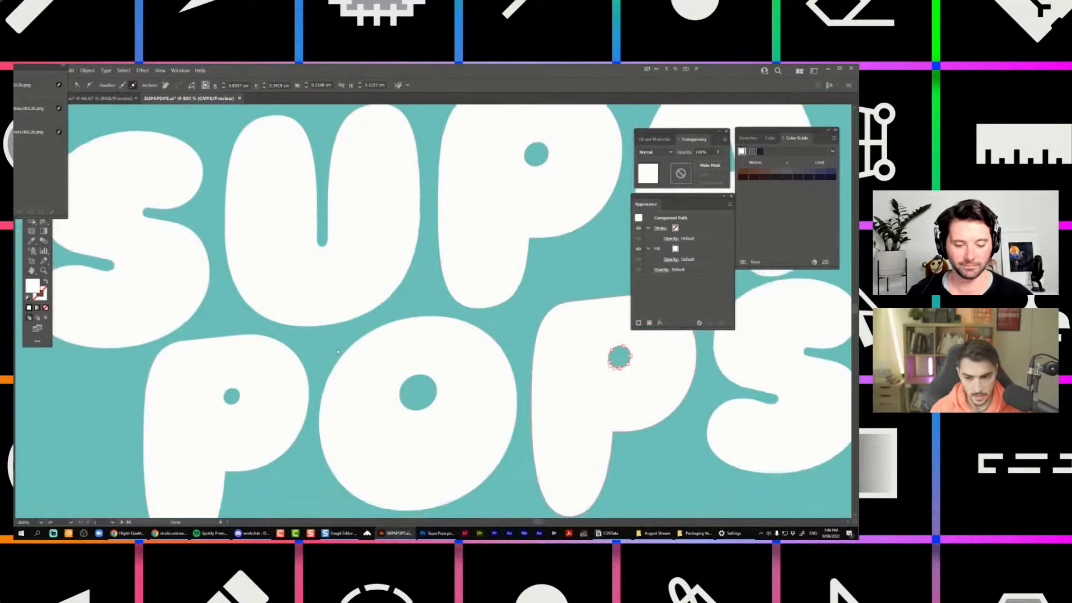
scroll(300, 408, "up", 2)
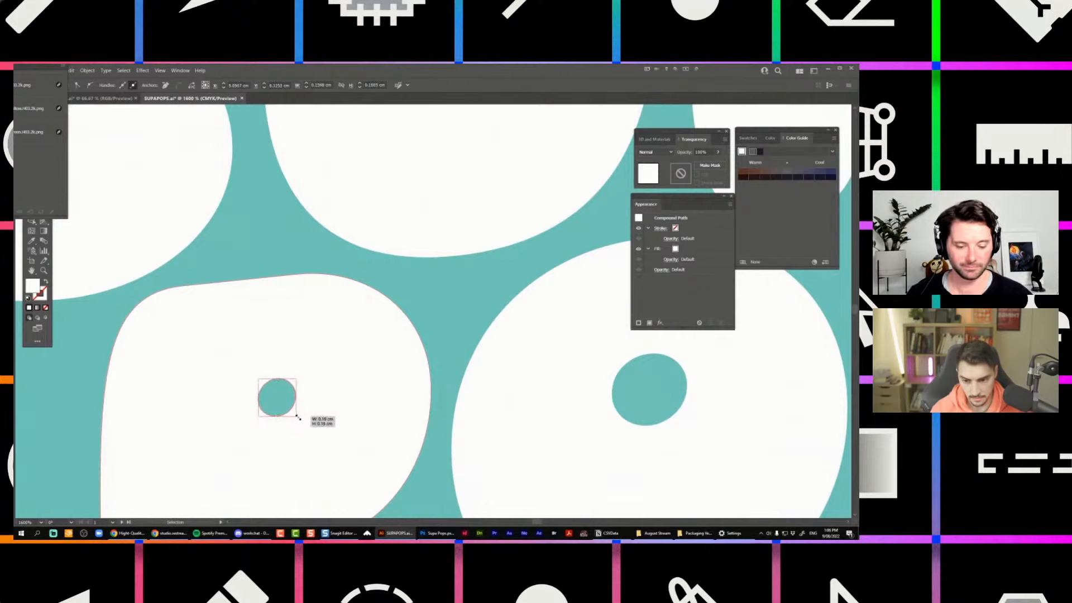
left_click(437, 308)
scroll(489, 291, "down", 2)
left_click_drag(544, 285, 433, 323)
scroll(433, 323, "down", 3)
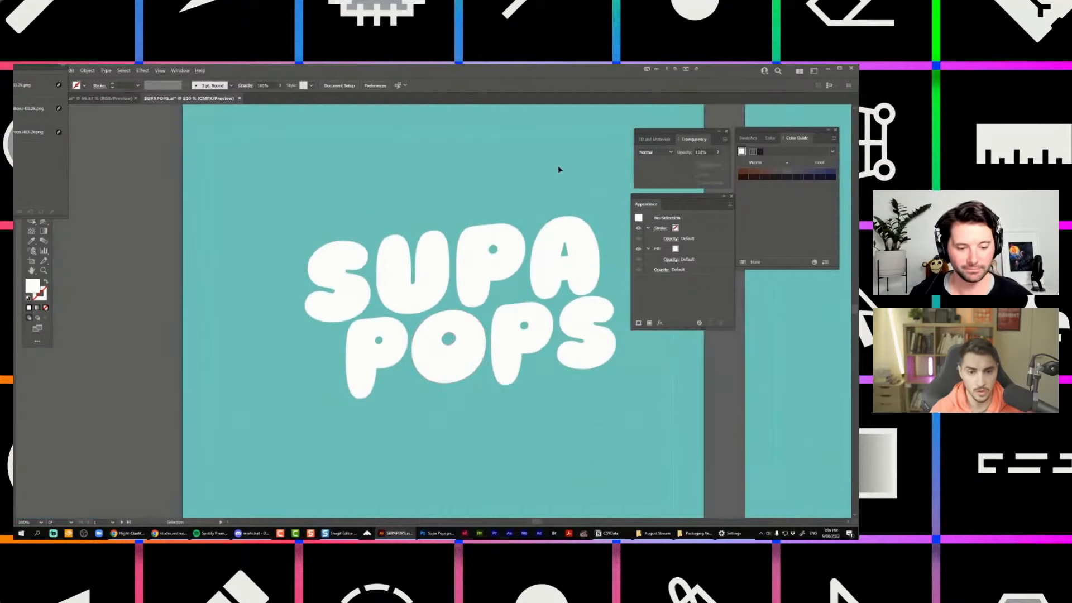
scroll(558, 190, "down", 1)
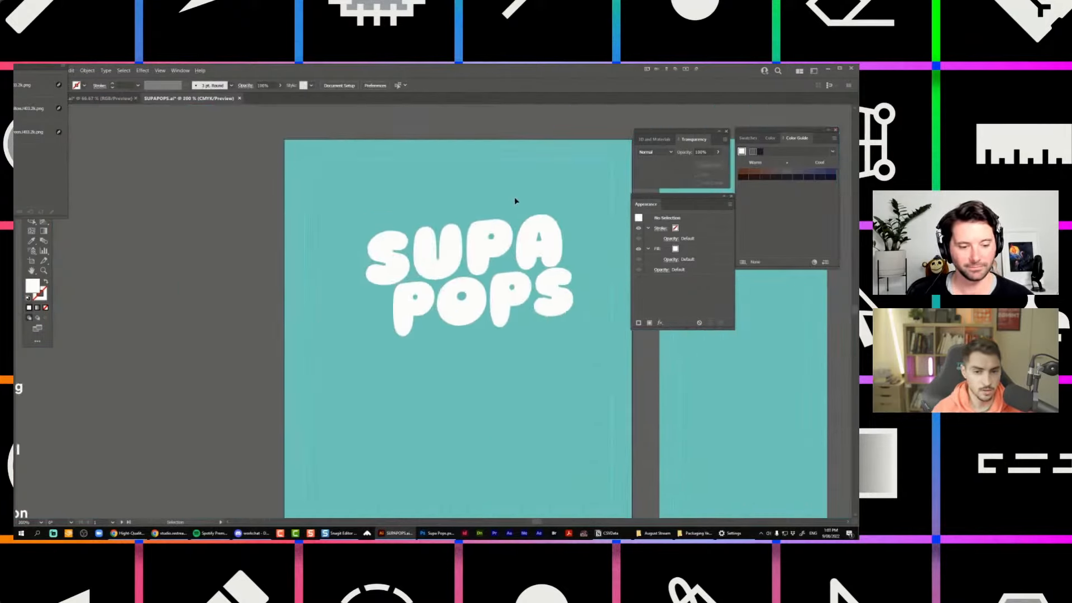
scroll(440, 253, "up", 3)
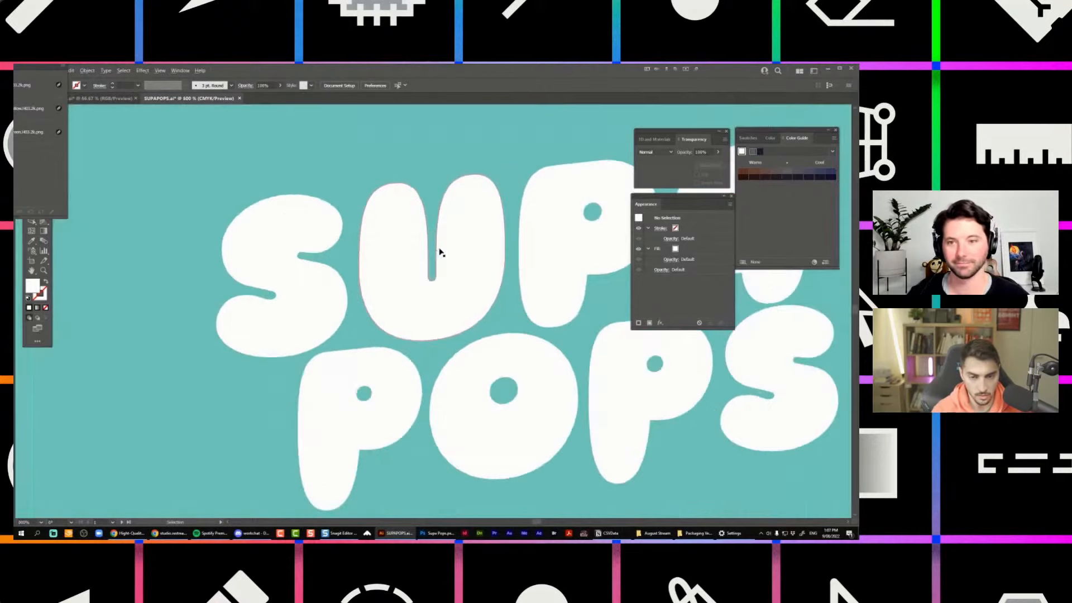
key("a")
left_click(418, 204)
scroll(424, 212, "down", 1)
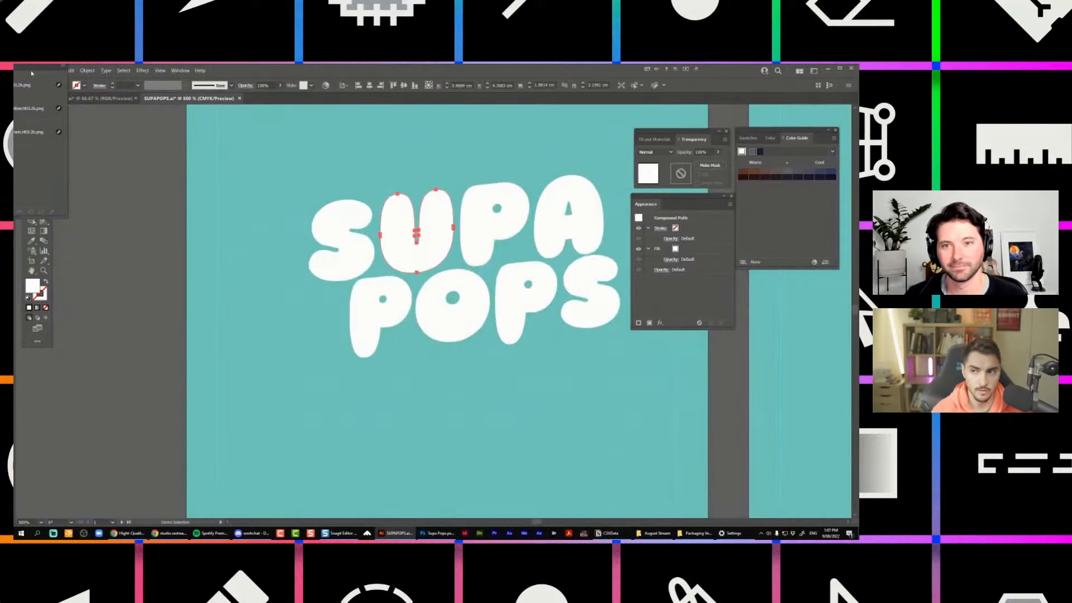
Close the panel listing the linked PNG images that covers the toolbar.
right_click(32, 73)
left_click(45, 79)
left_click_drag(555, 140, 483, 161)
key("ctrl+a")
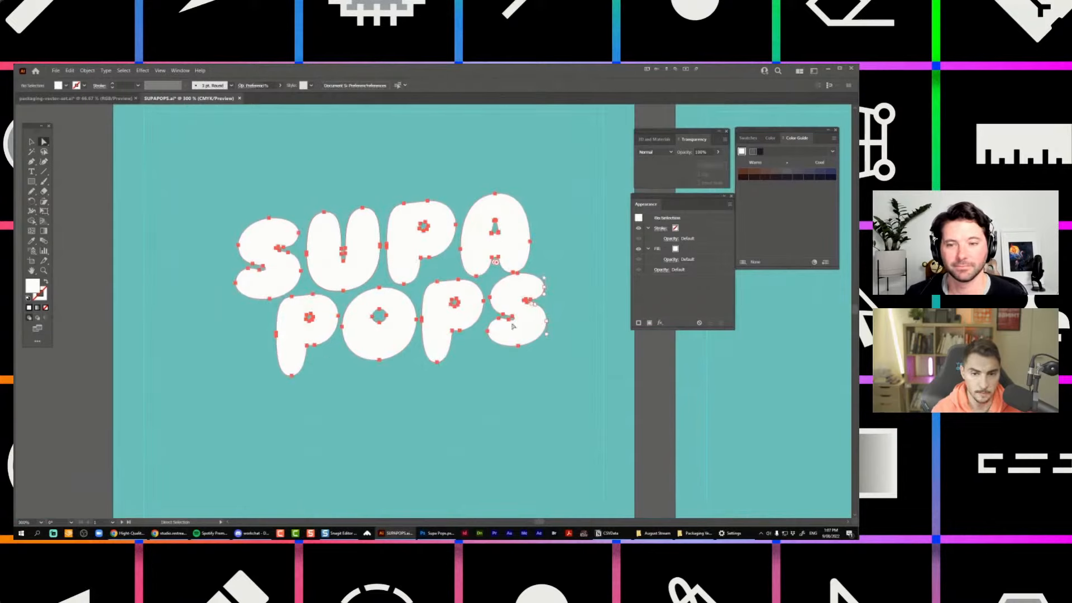
left_click(659, 324)
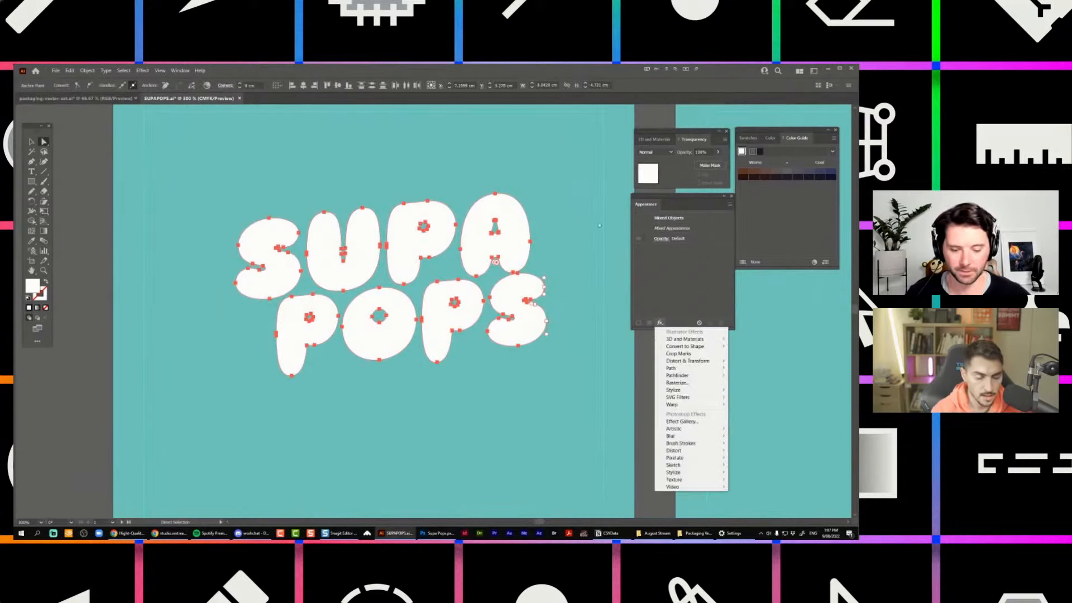
left_click(600, 226)
key("ctrl+a")
left_click(510, 189)
left_click_drag(532, 148, 553, 161)
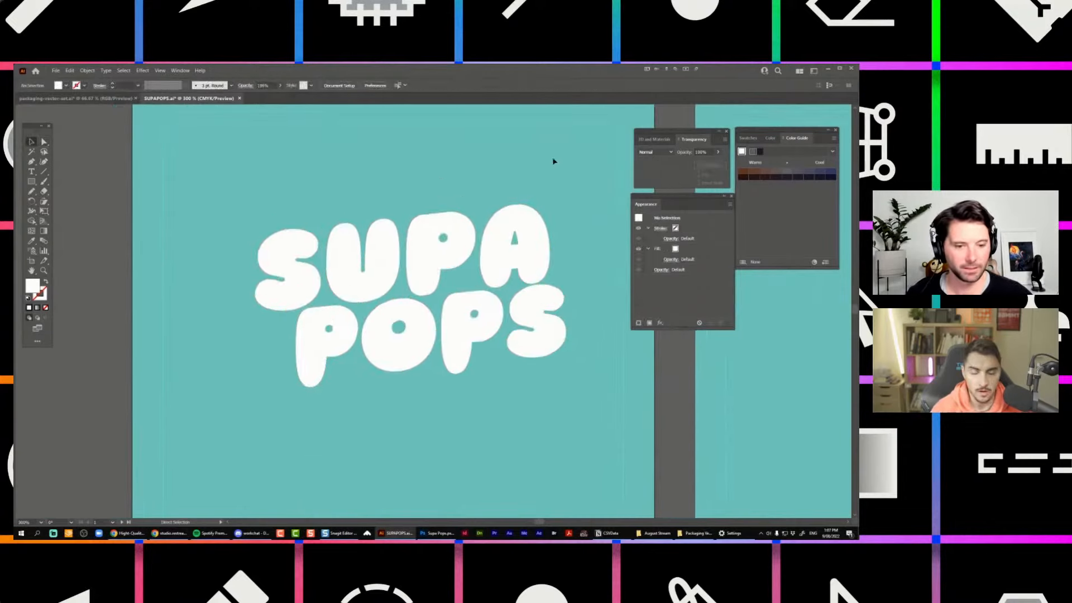
key("v")
left_click(474, 257)
scroll(474, 254, "down", 1)
scroll(468, 207, "up", 1)
left_click(469, 222)
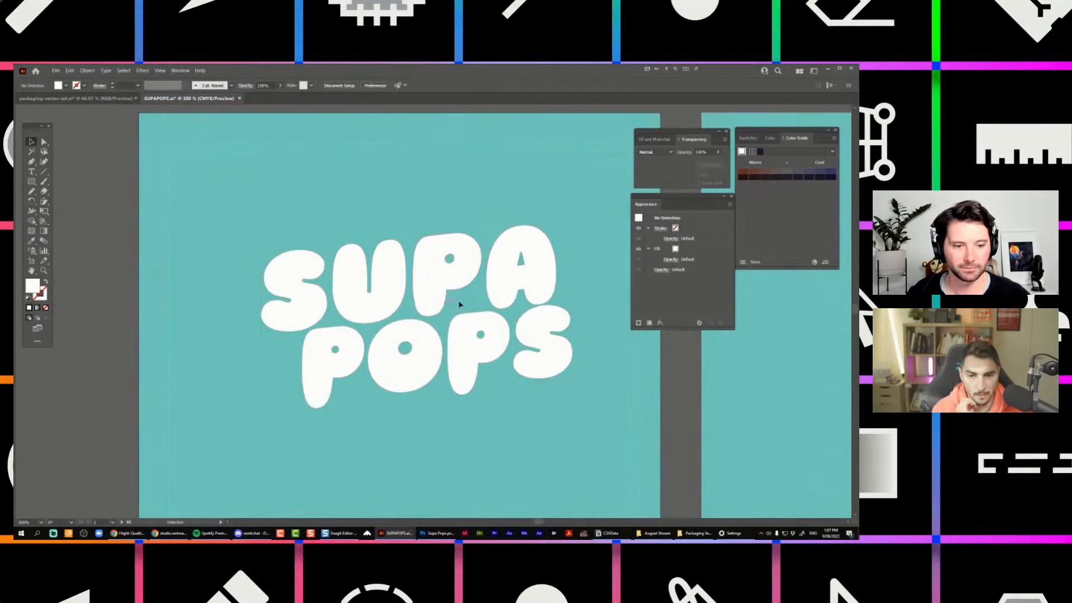
Compare the reshaped SUPA POPS lettering on the front panel with the editable text version above the artboards.
scroll(399, 368, "up", 2)
key("a")
left_click(239, 434)
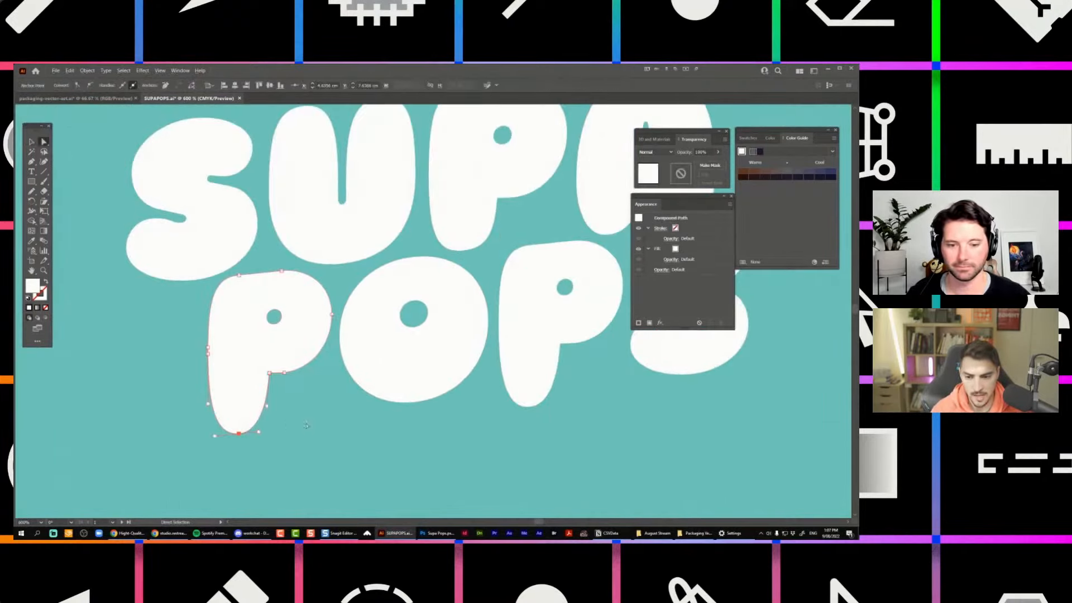
scroll(272, 324, "down", 4)
key("ctrl+a")
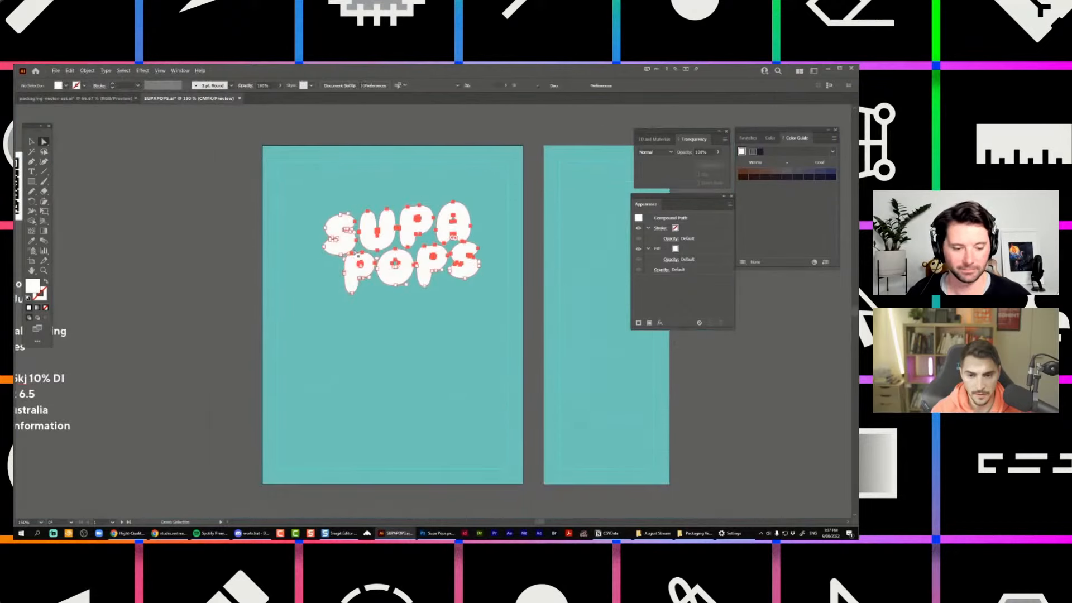
scroll(393, 229, "up", 5)
left_click(505, 285)
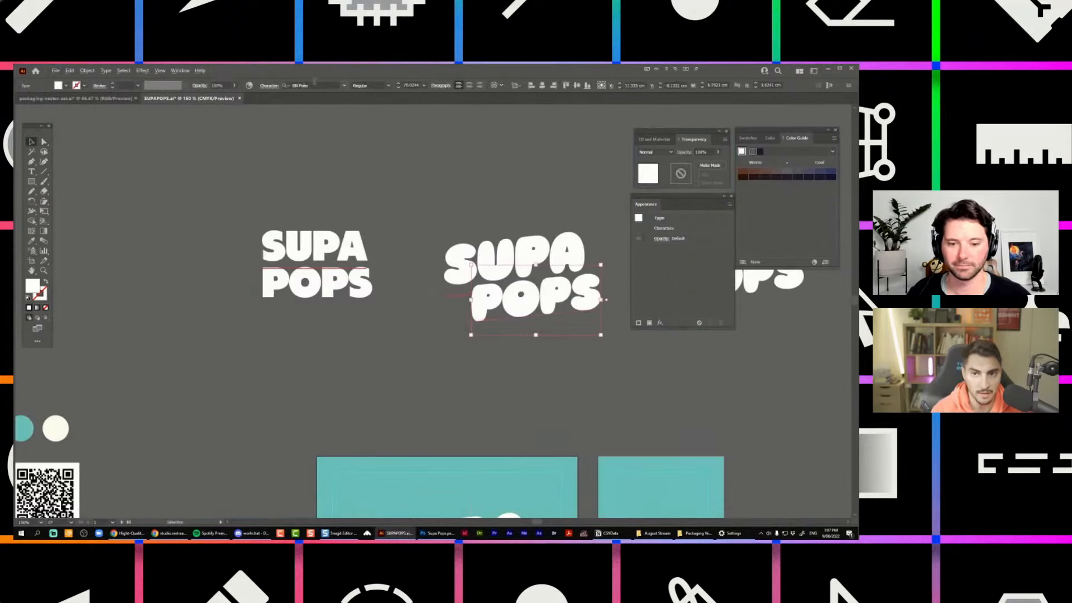
scroll(532, 291, "up", 3)
key("ctrl+shift+a")
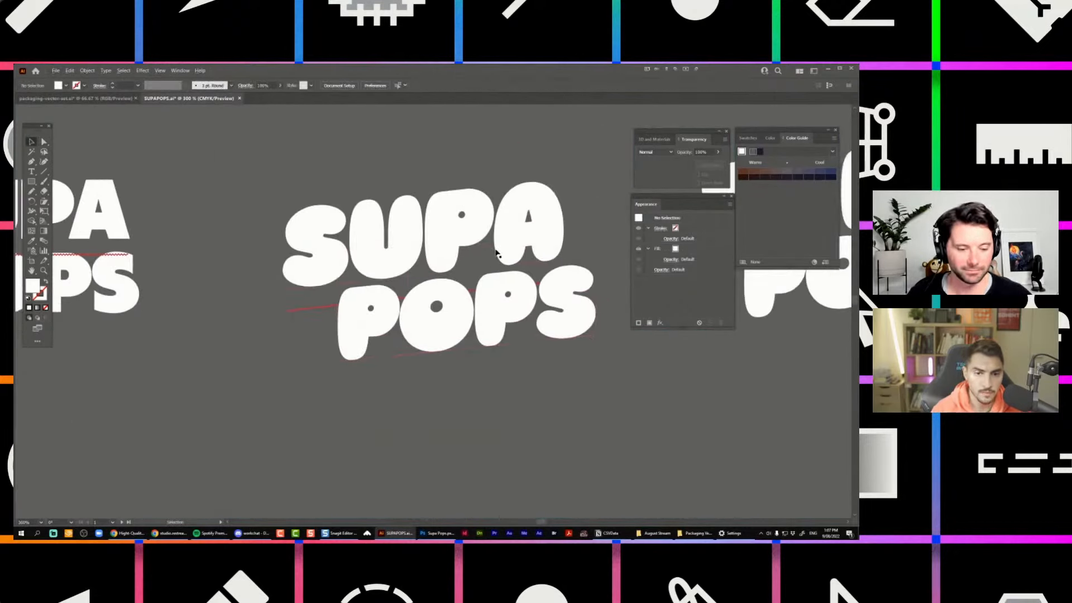
scroll(497, 253, "down", 3)
scroll(354, 301, "down", 3)
scroll(371, 411, "up", 2)
left_click(374, 402)
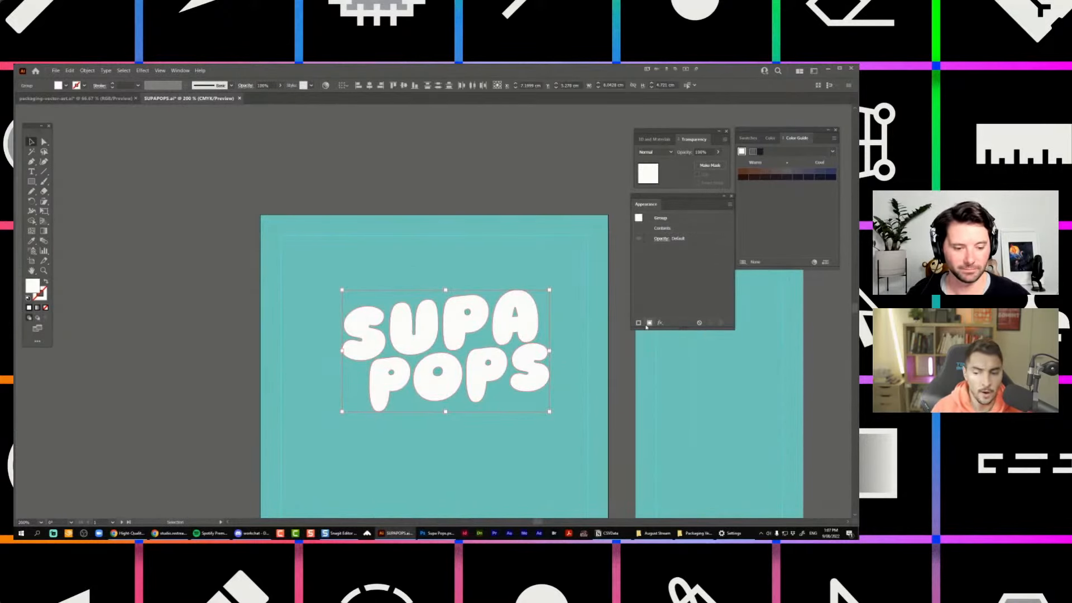
Switch to the web browser and bring up the Freepik results for "text effect".
left_click(118, 537)
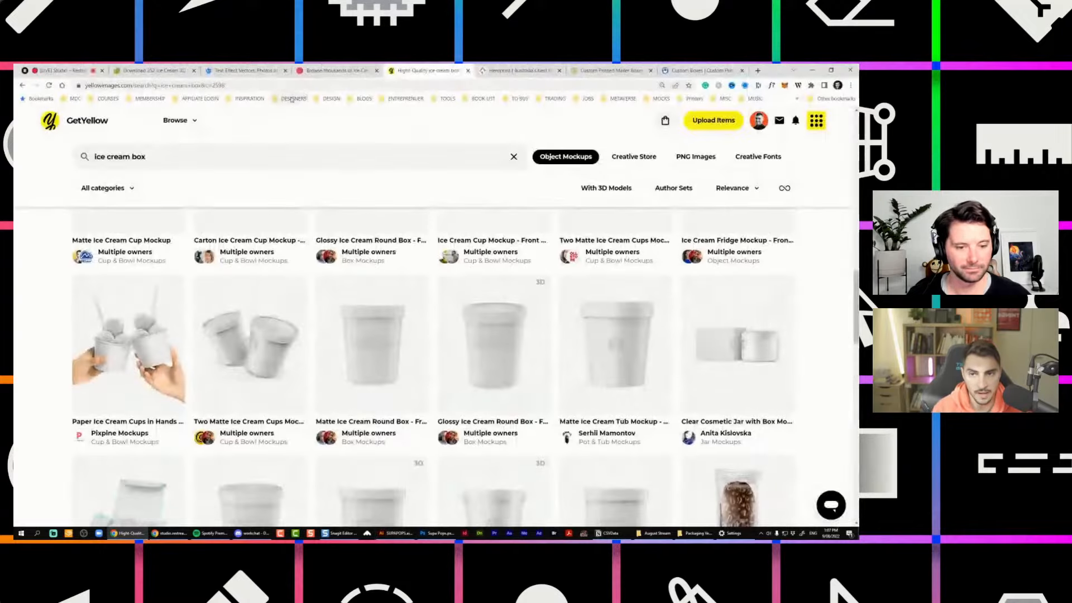
left_click(246, 71)
left_click(244, 201)
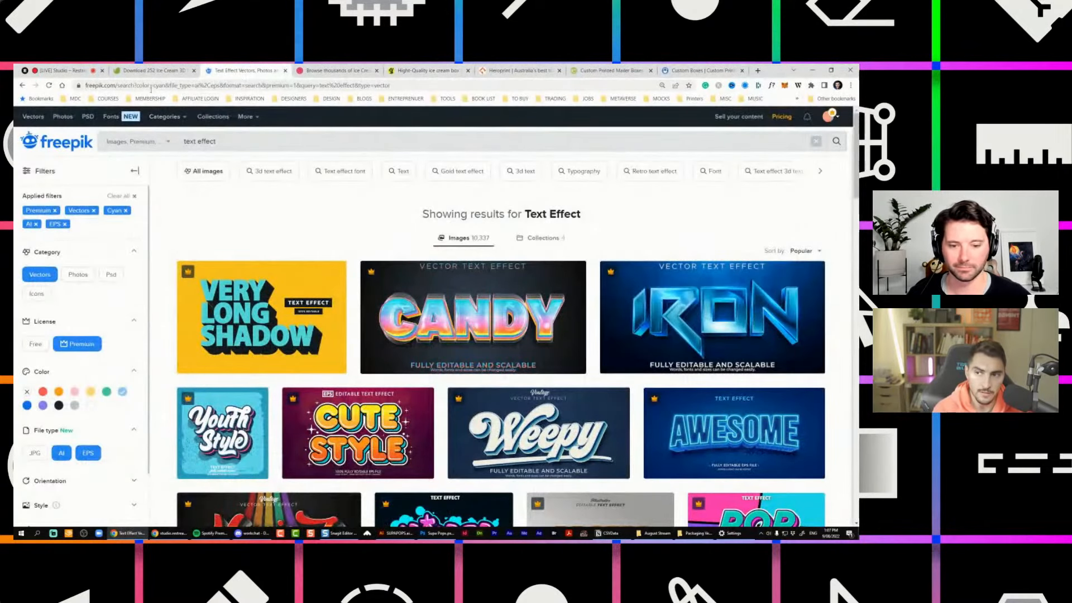
Examine the first page of premium cyan vector text effects for a style that suits the SUPA POPS logo.
scroll(474, 313, "down", 1)
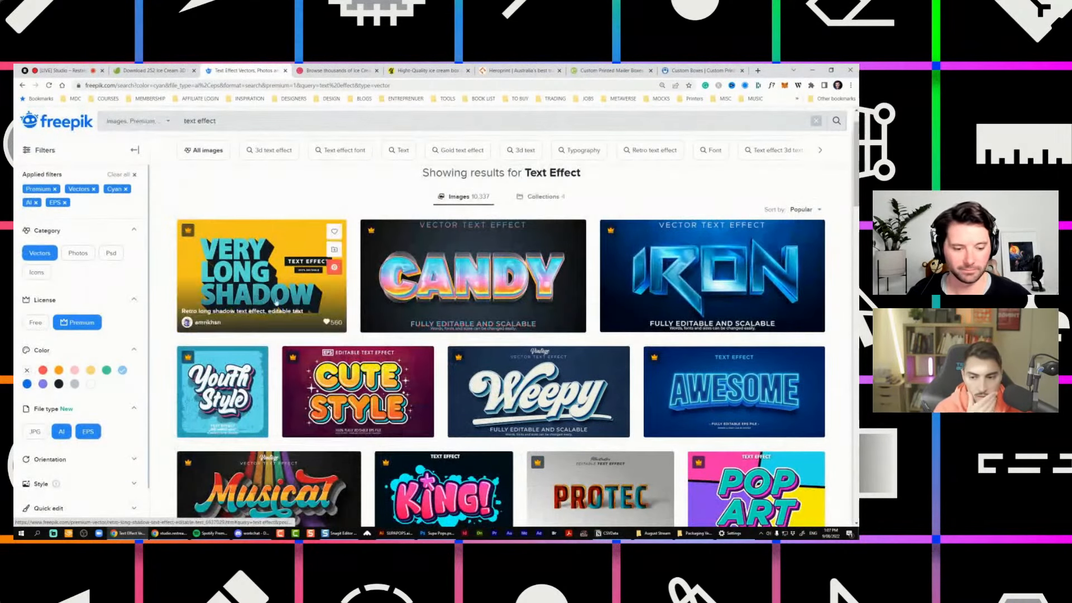
scroll(581, 411, "down", 2)
right_click(832, 358)
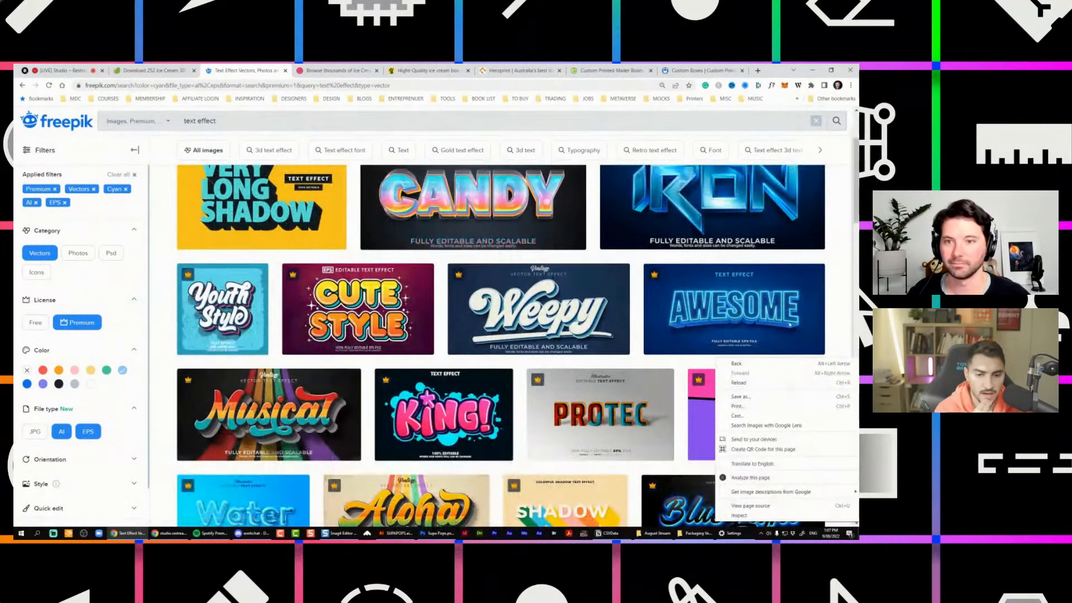
left_click(837, 324)
scroll(836, 324, "down", 5)
scroll(492, 375, "up", 3)
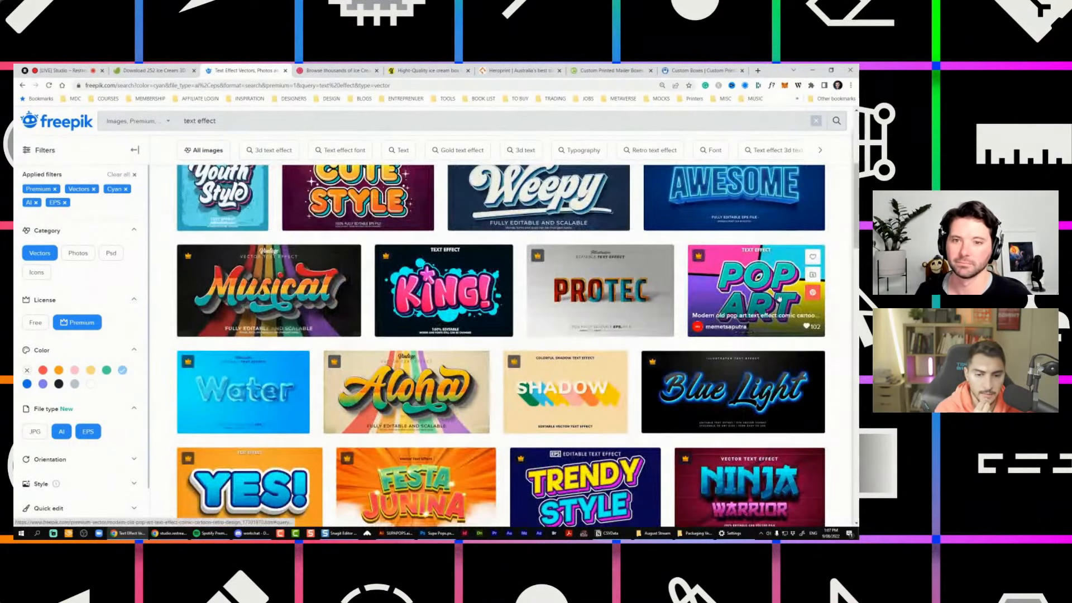
scroll(491, 374, "down", 2)
scroll(592, 394, "down", 2)
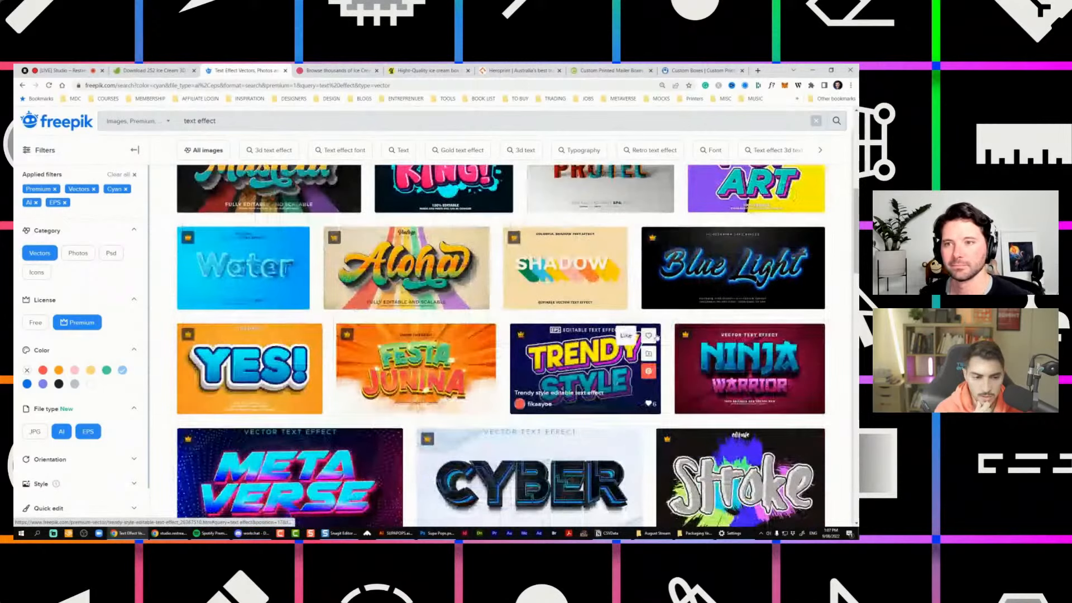
scroll(279, 279, "up", 5)
triple_click(207, 127)
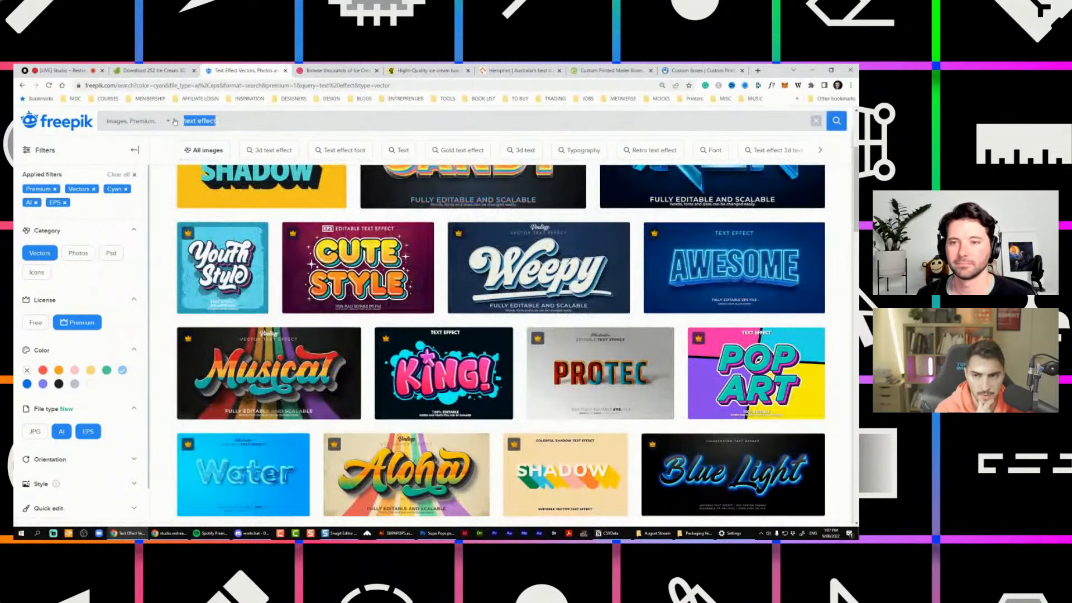
scroll(612, 350, "down", 8)
scroll(612, 350, "down", 3)
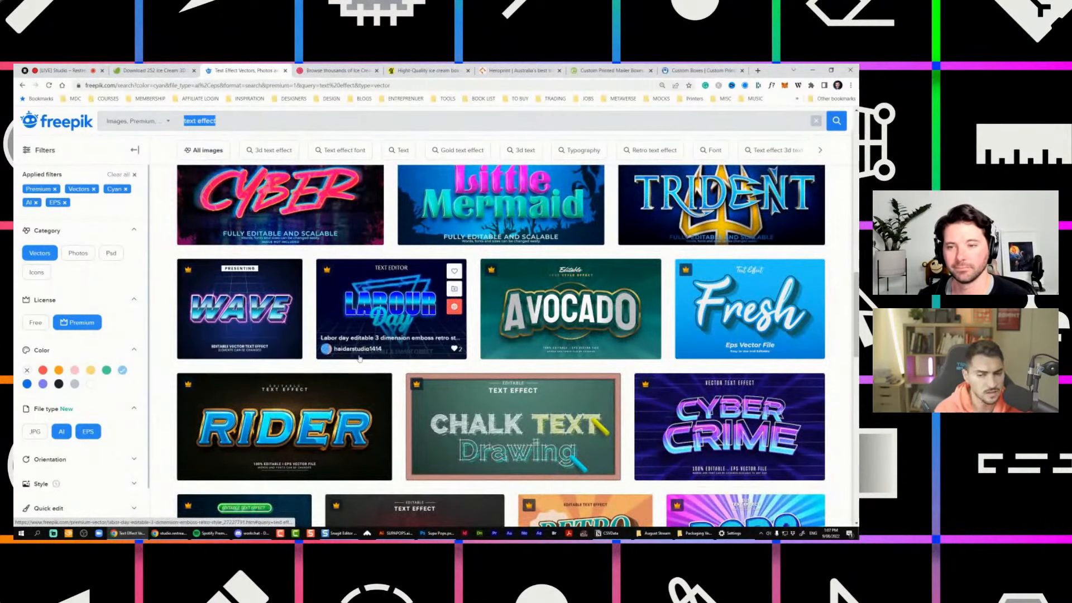
scroll(372, 360, "down", 2)
scroll(637, 288, "down", 2)
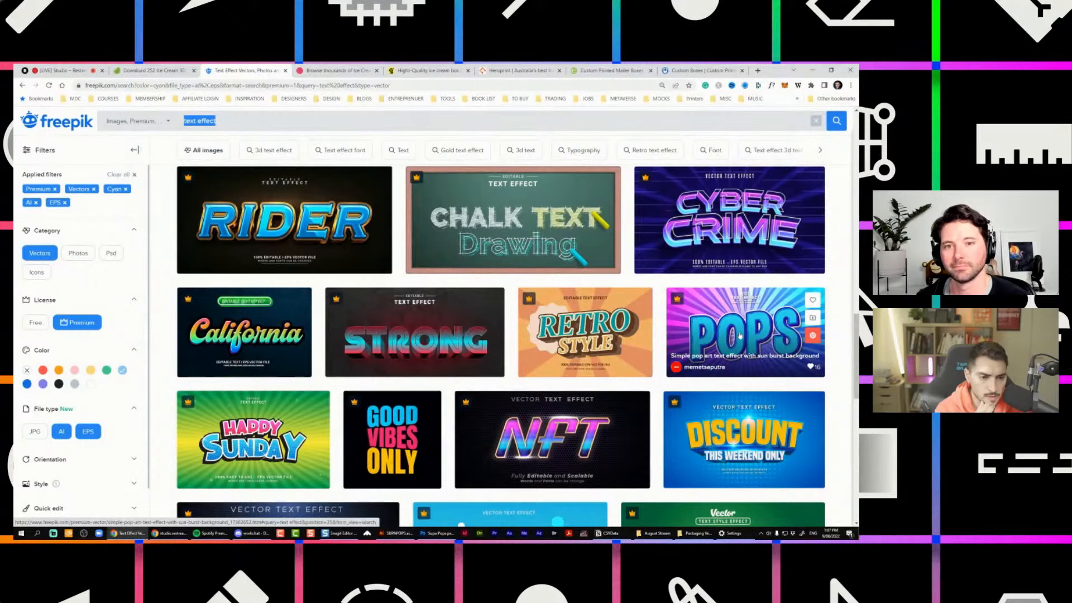
scroll(753, 322, "down", 6)
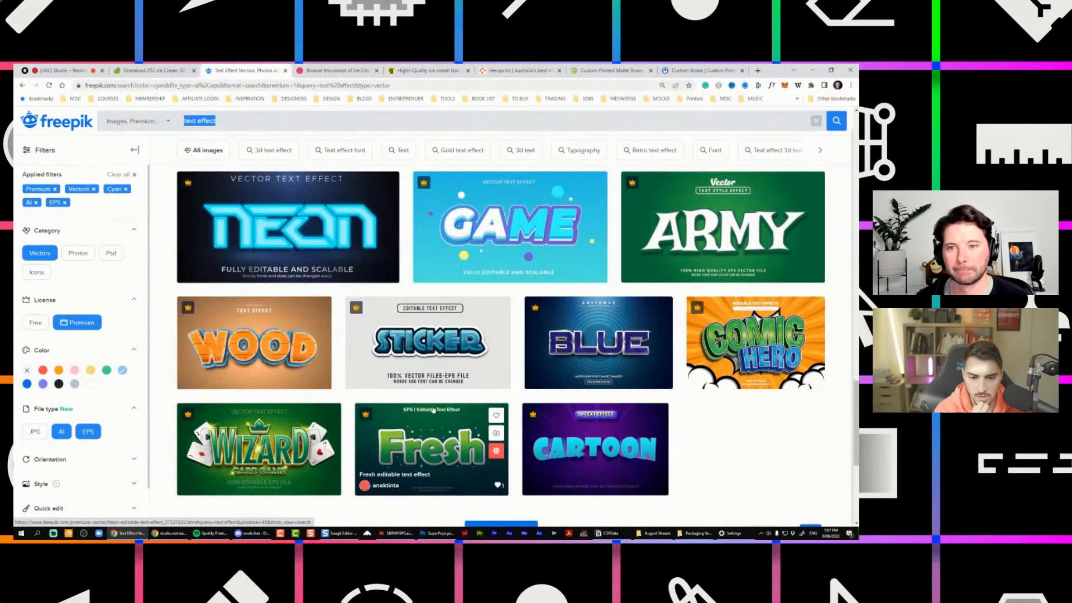
scroll(814, 445, "down", 3)
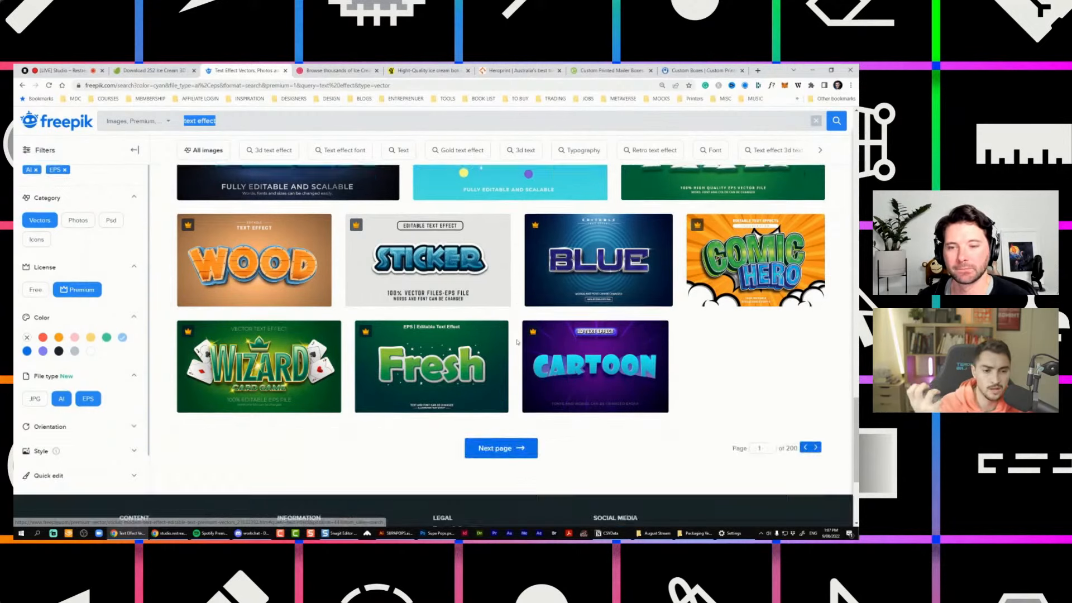
Go to the second page of text effect results and examine its lettering styles.
left_click(816, 406)
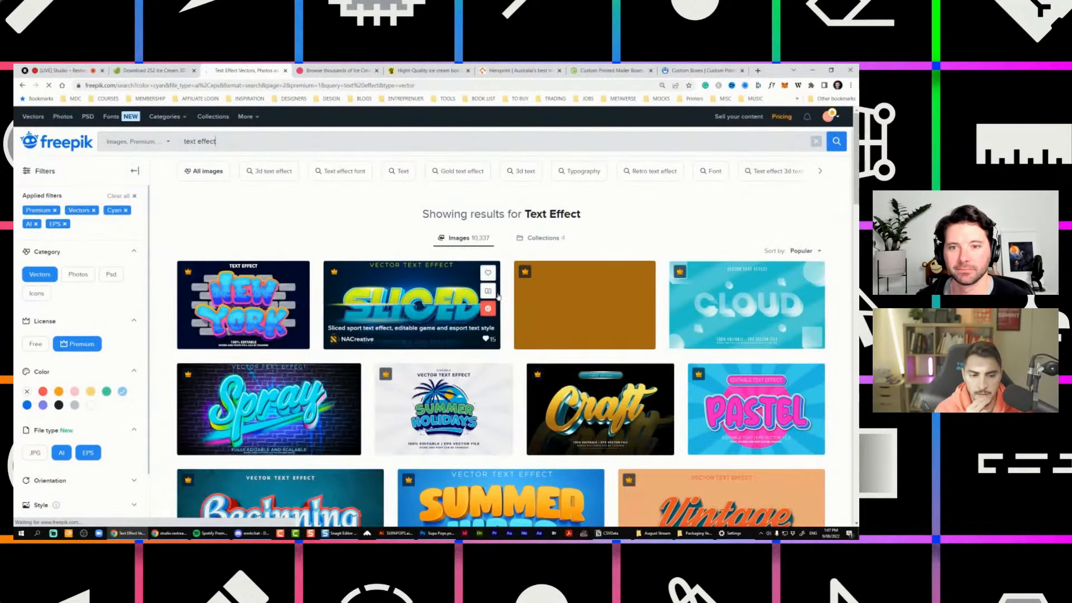
scroll(603, 234, "down", 4)
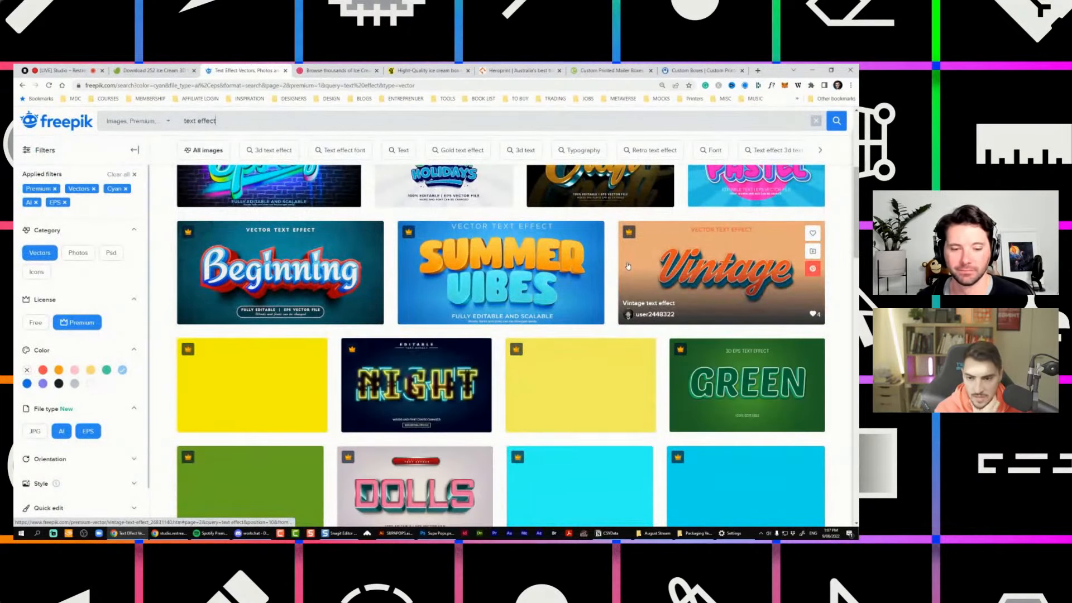
scroll(627, 265, "down", 3)
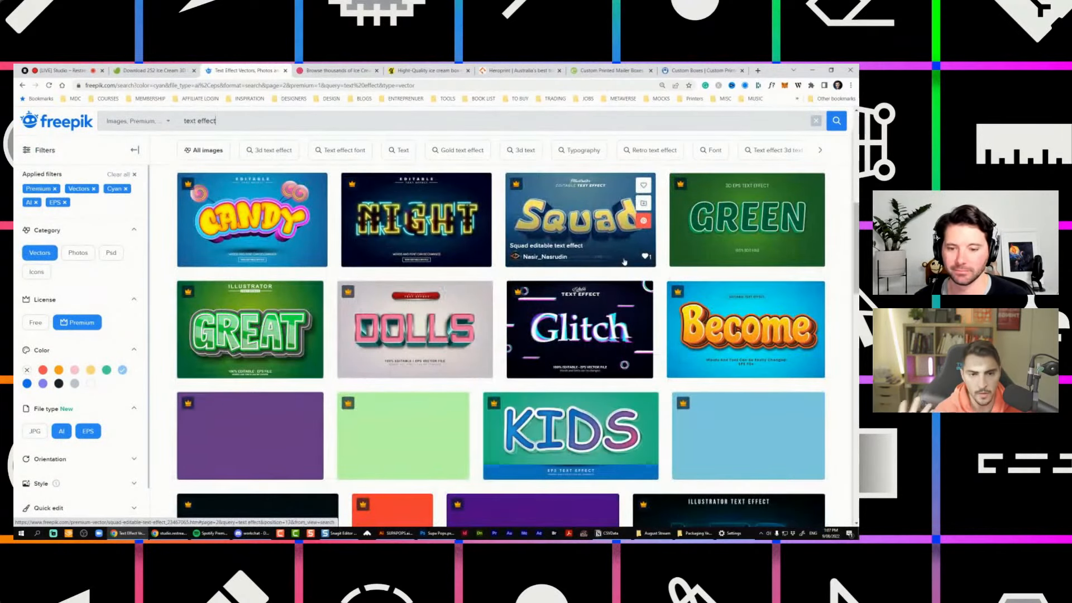
scroll(625, 280, "down", 2)
scroll(628, 324, "down", 2)
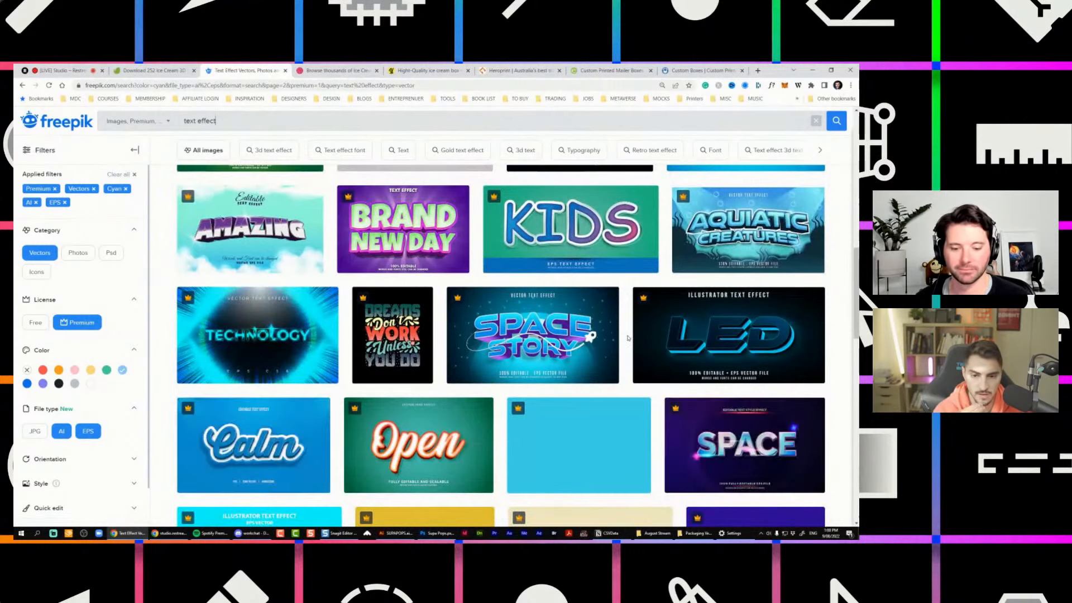
scroll(627, 338, "down", 2)
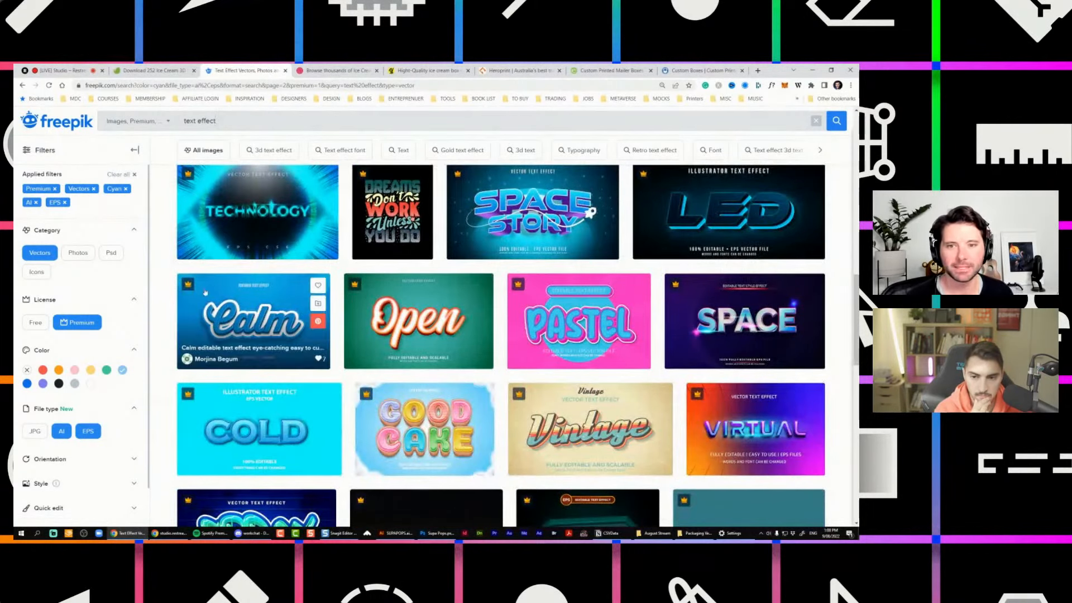
scroll(422, 288, "down", 3)
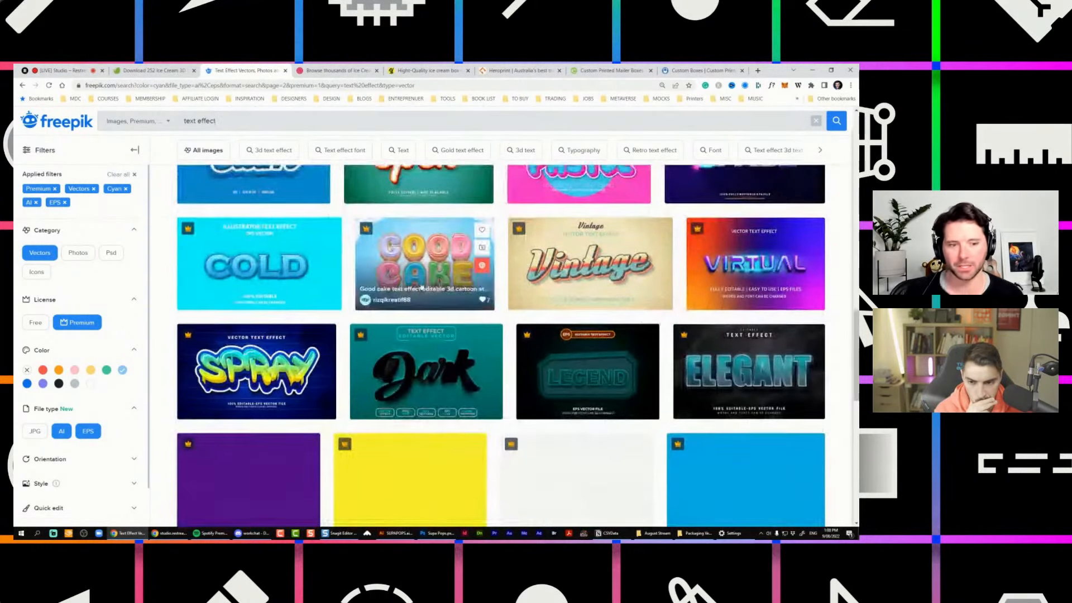
scroll(422, 288, "down", 3)
scroll(555, 269, "down", 3)
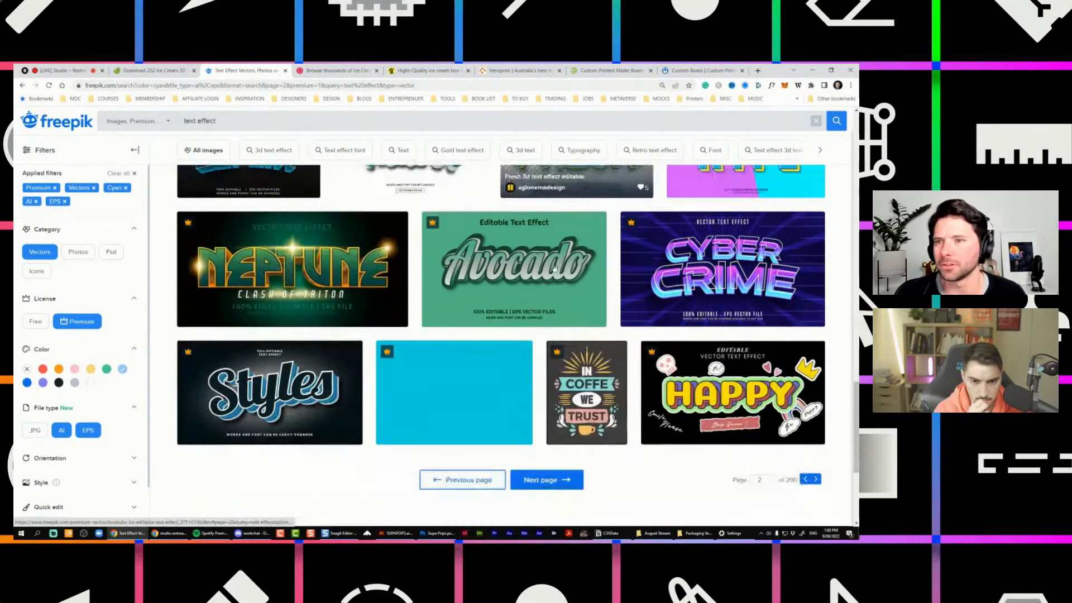
scroll(554, 269, "down", 2)
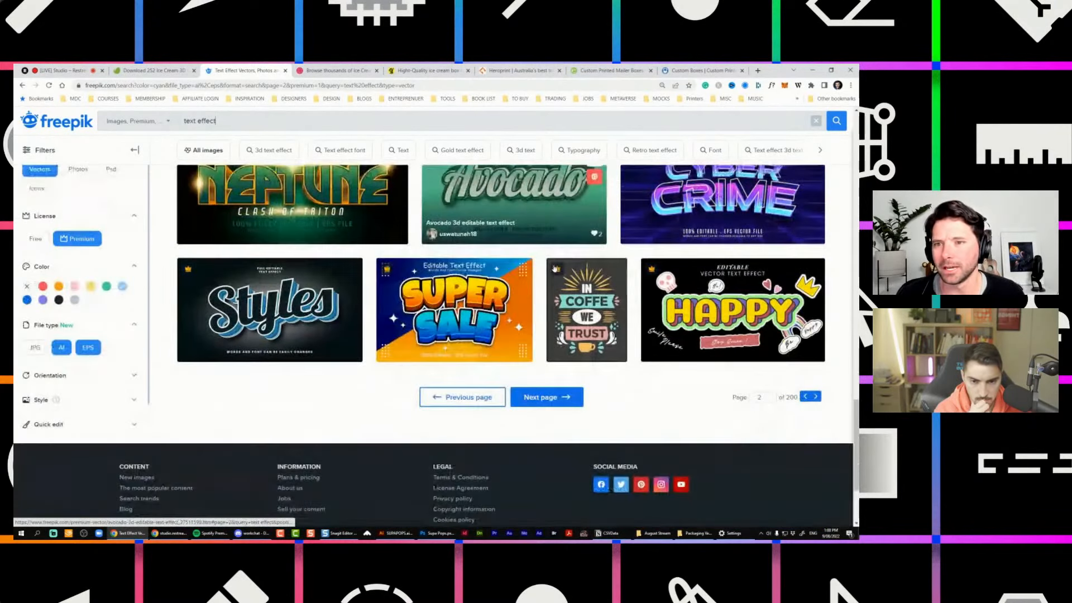
Advance to the third page of text effect results, looking over the second page again while it loads.
left_click(543, 405)
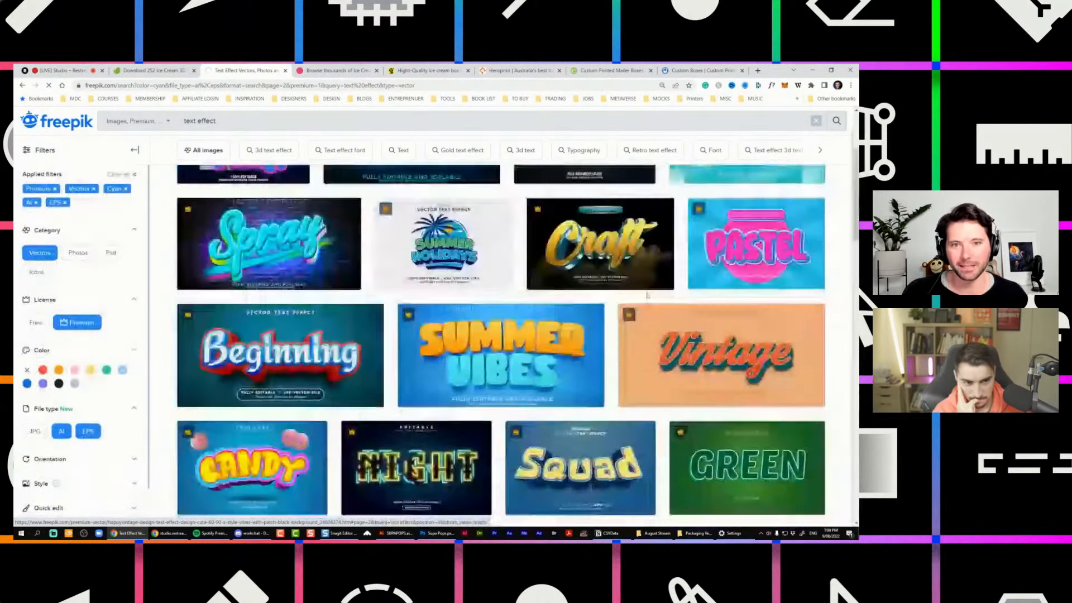
scroll(536, 286, "down", 5)
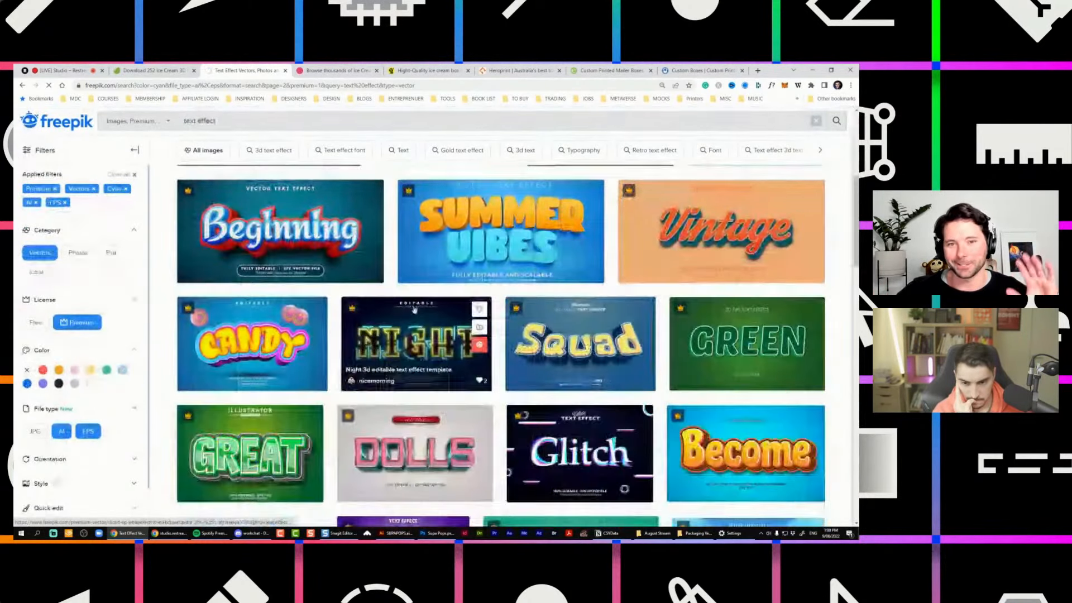
scroll(478, 285, "down", 8)
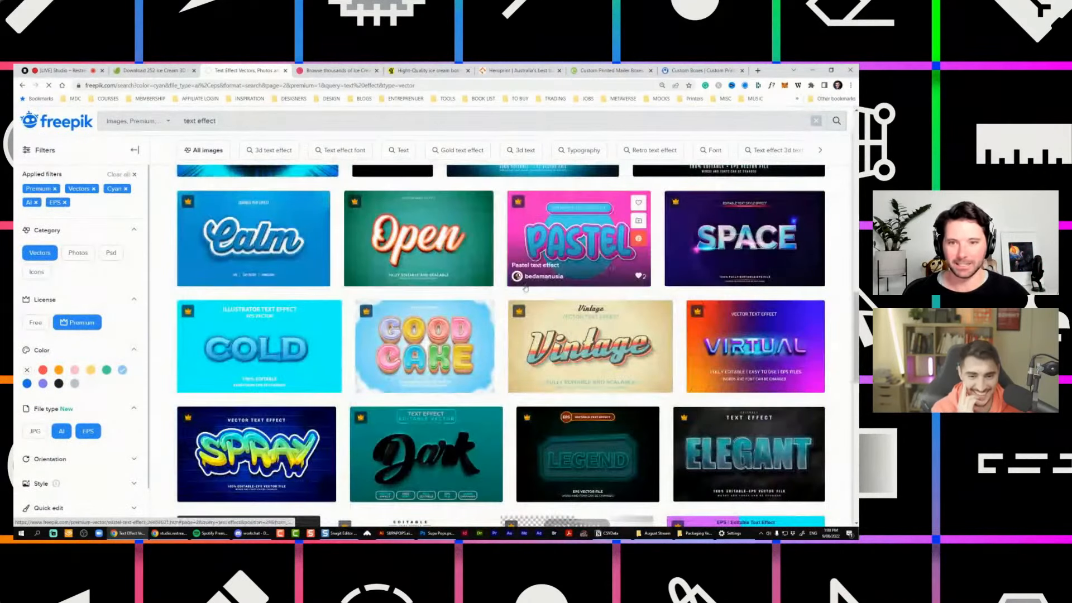
scroll(516, 267, "down", 20)
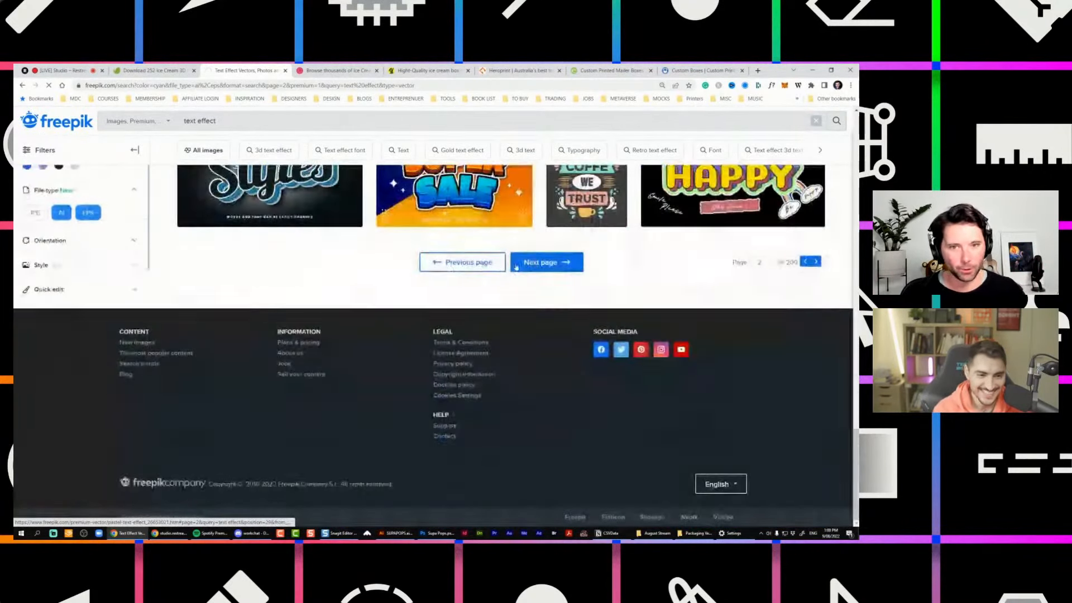
left_click(546, 267)
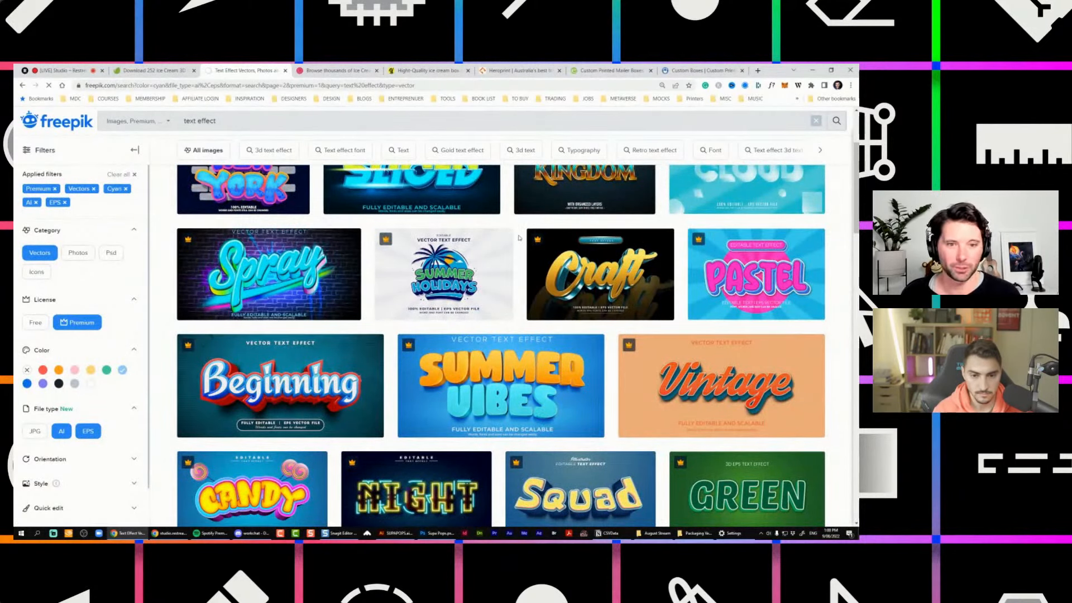
scroll(519, 238, "down", 20)
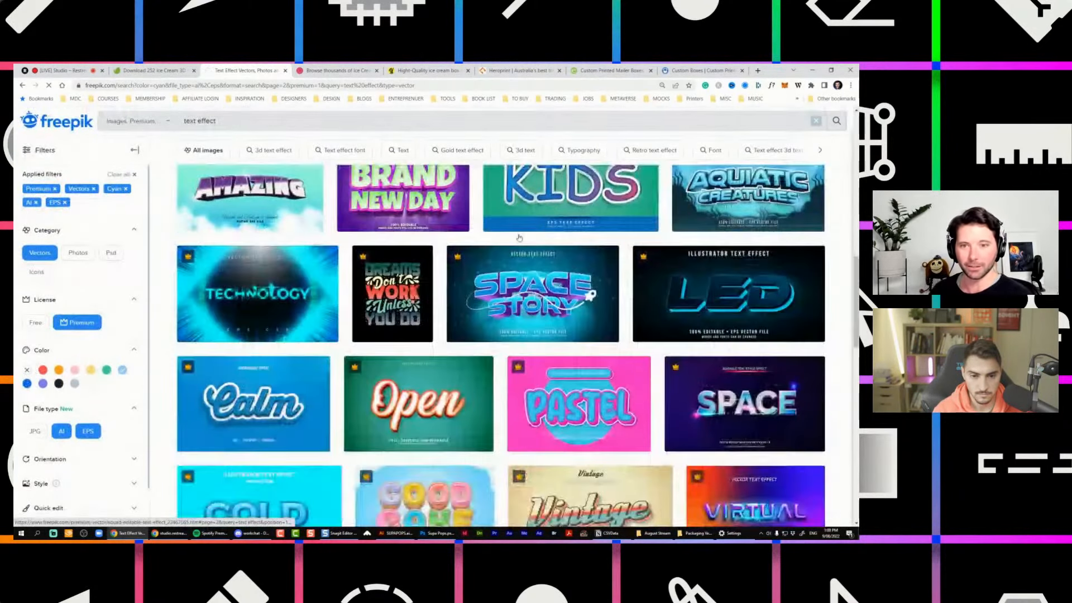
scroll(519, 237, "up", 4)
scroll(520, 238, "down", 15)
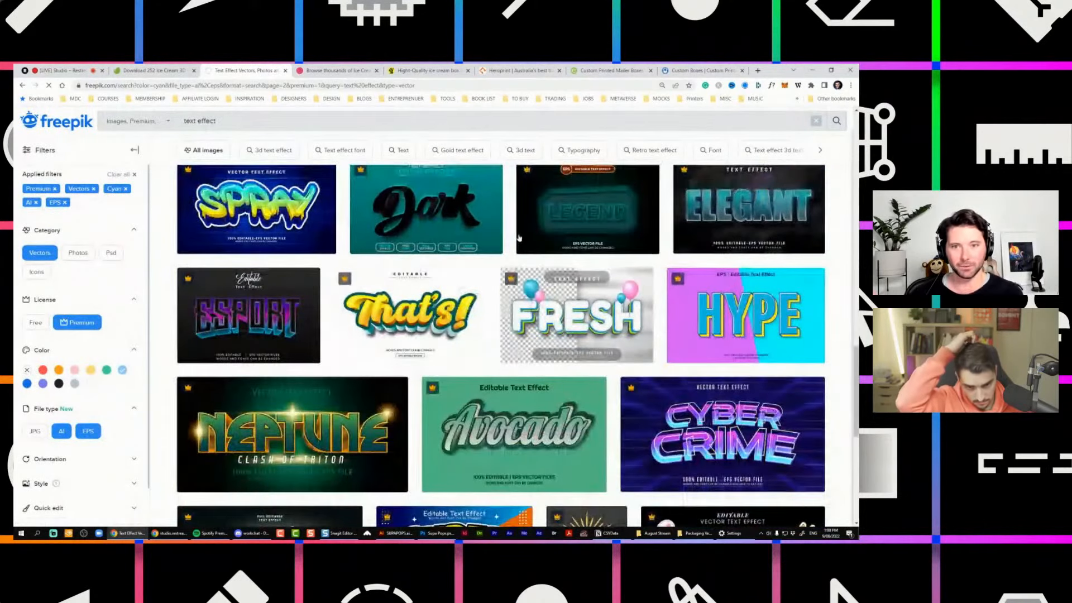
left_click(547, 315)
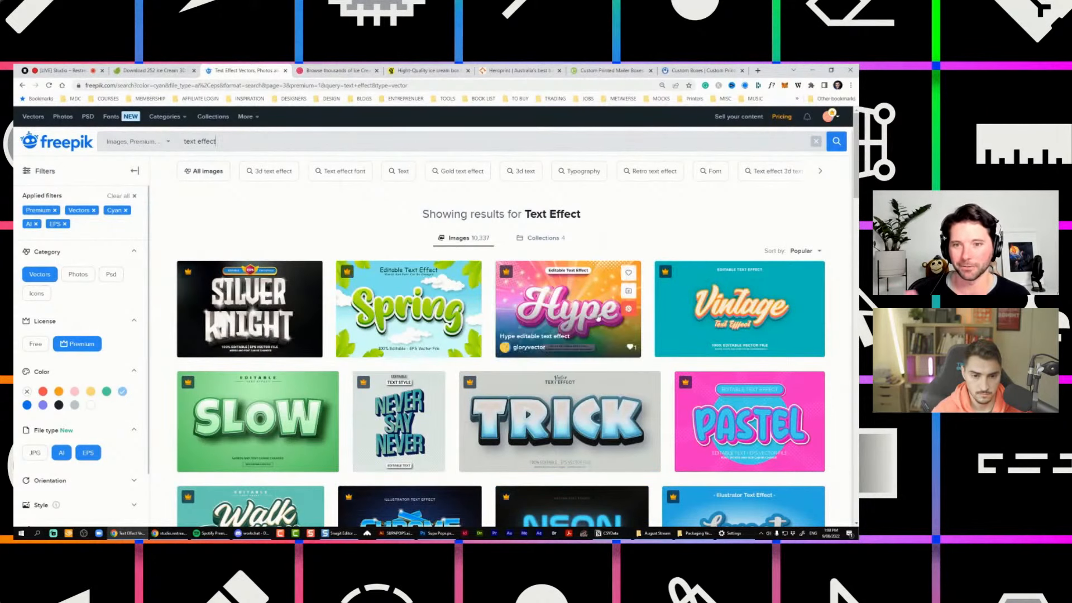
Examine the third page of text effect results for a glossy style that suits the SUPA POPS logo.
scroll(571, 241, "down", 2)
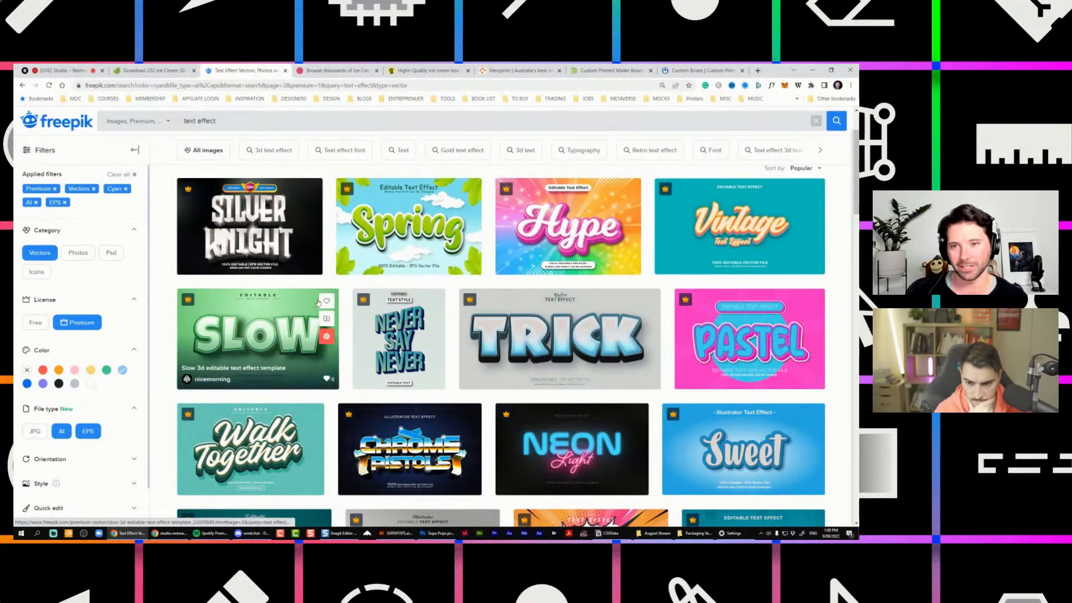
scroll(648, 271, "down", 6)
scroll(650, 272, "up", 3)
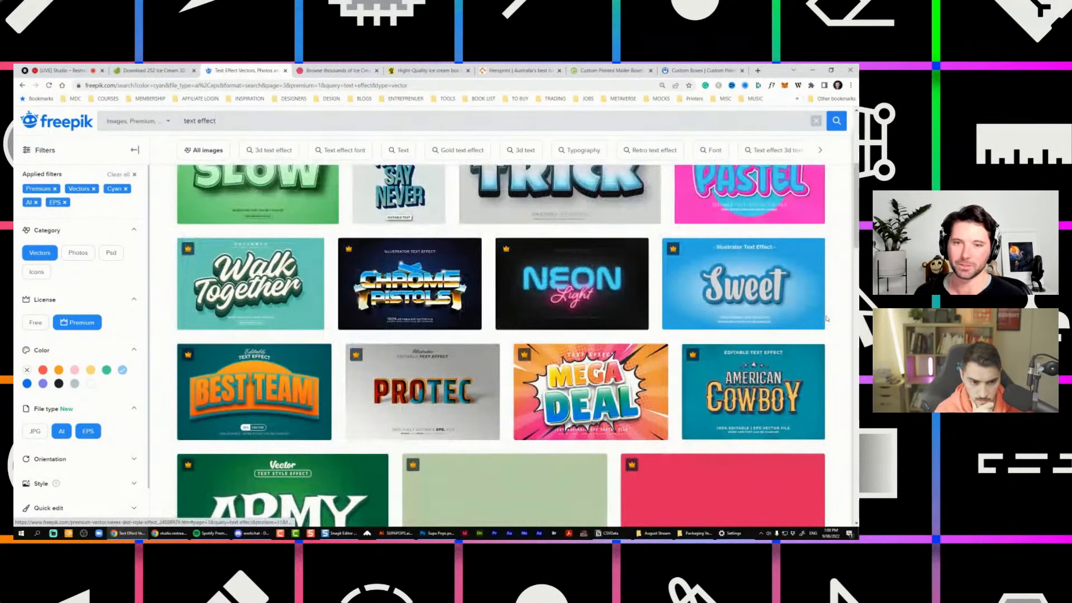
scroll(649, 272, "down", 15)
scroll(537, 275, "up", 2)
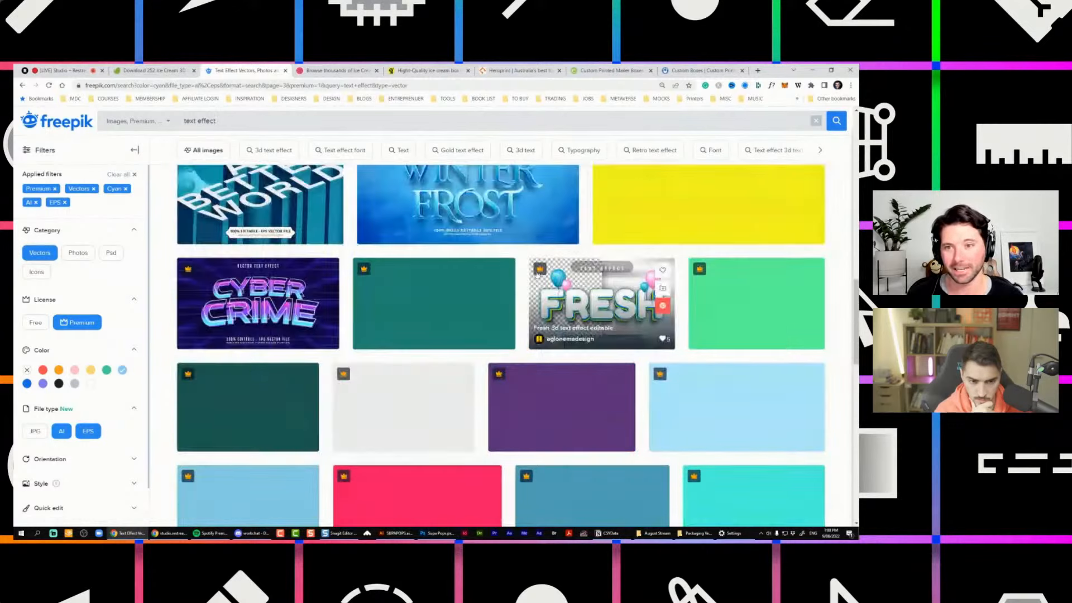
scroll(537, 275, "down", 4)
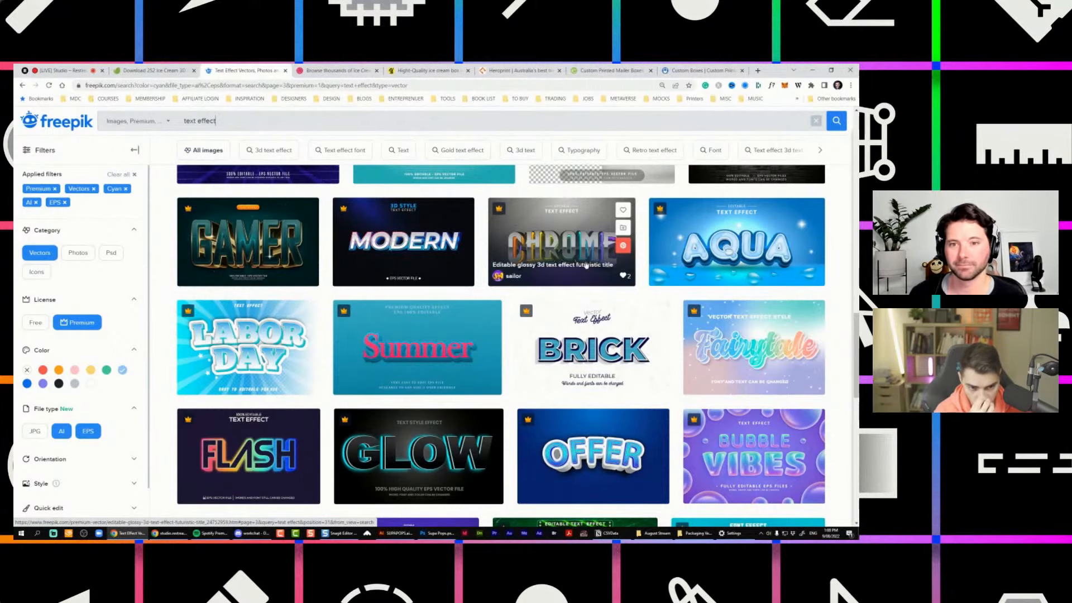
Download the blue AQUA editable text effect vector and open the EPS file from its archive.
left_click(745, 241)
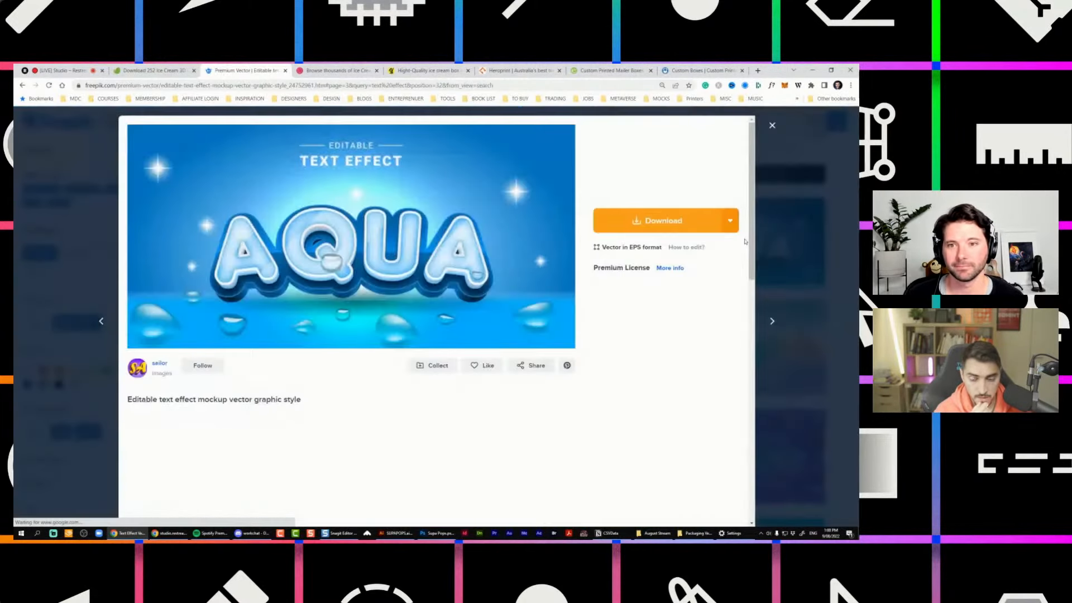
left_click(657, 224)
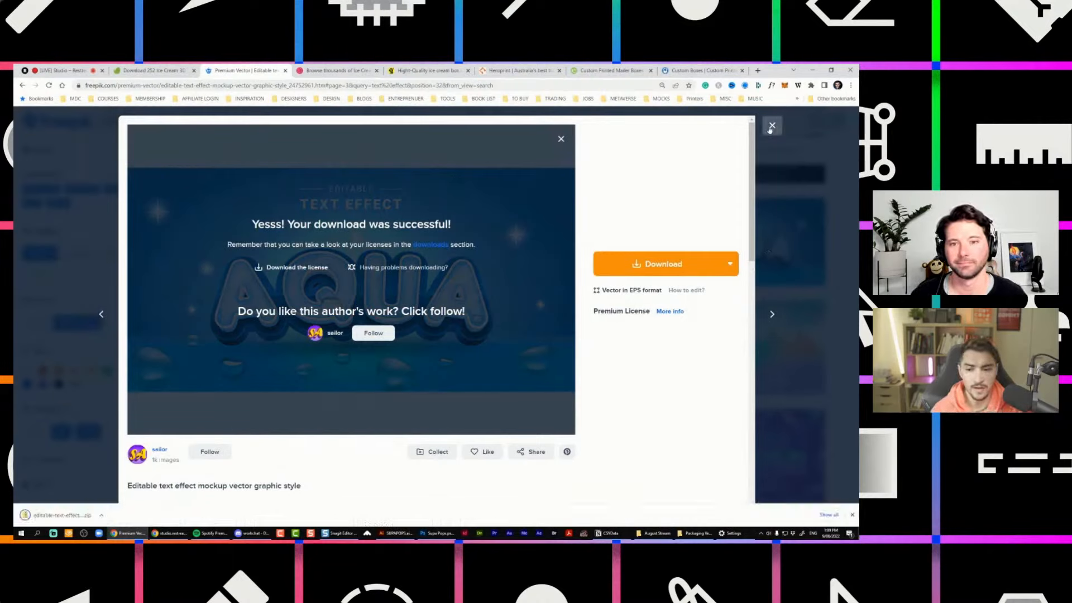
left_click(554, 226)
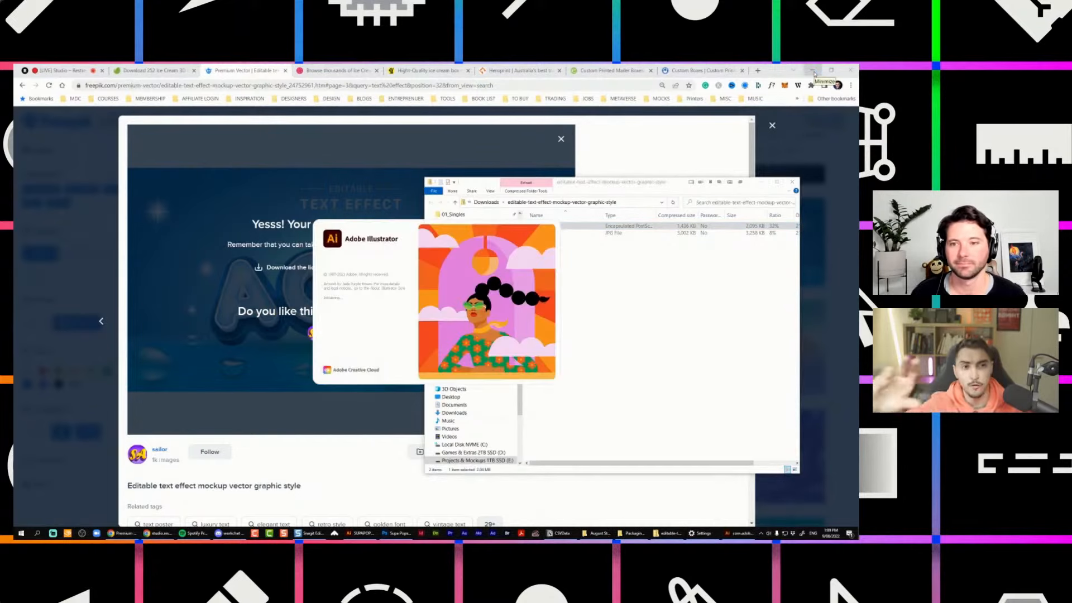
Switch to the SUPAPOPS document in Illustrator and group the SUPA and POPS lettering together.
left_click(814, 73)
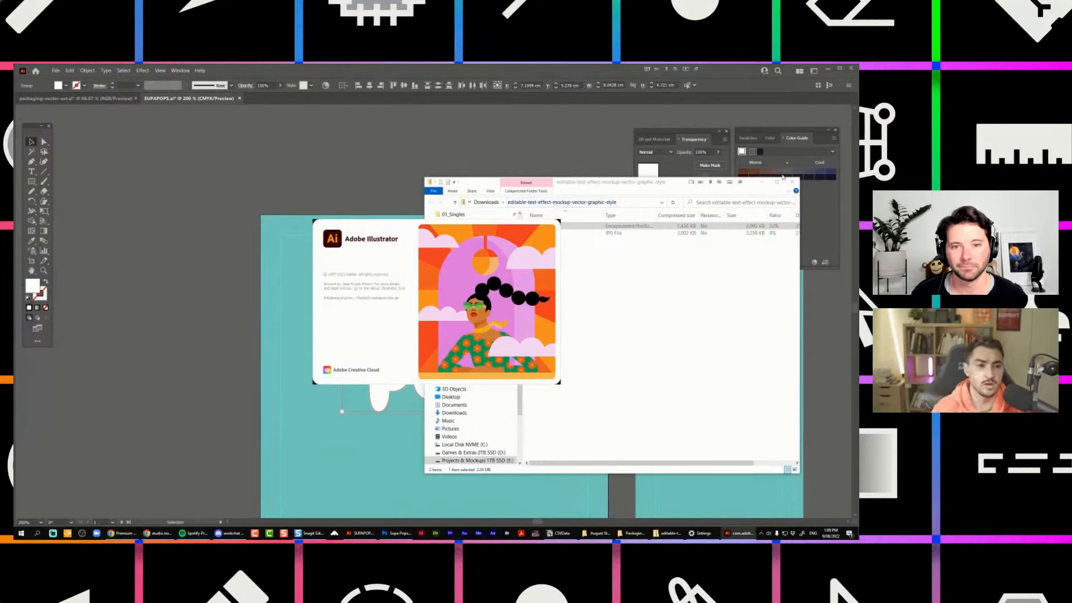
left_click(763, 183)
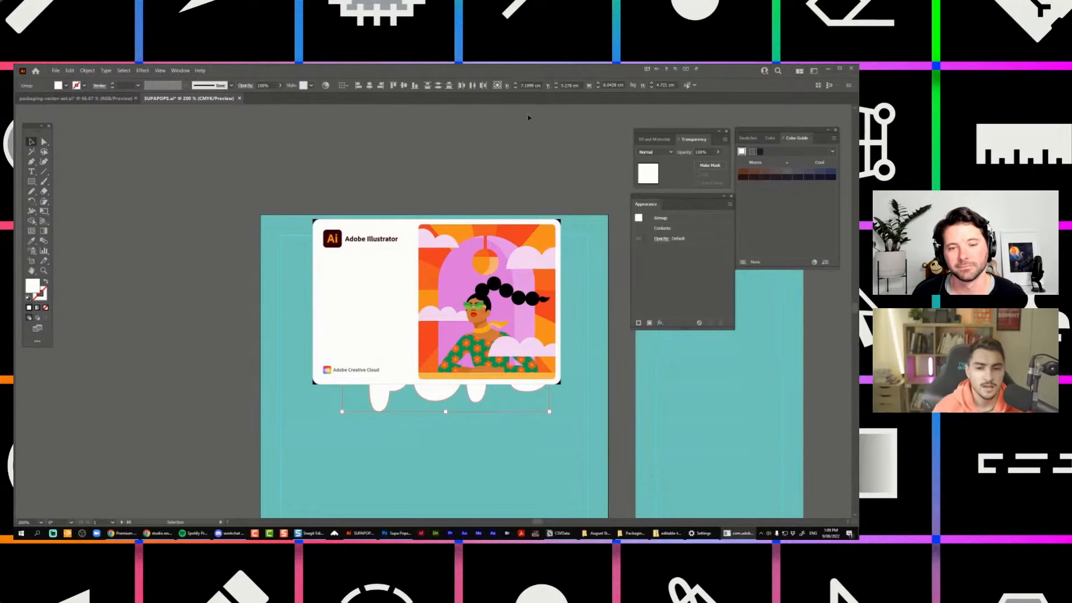
left_click(500, 178)
left_click_drag(521, 336, 499, 281)
left_click(498, 280)
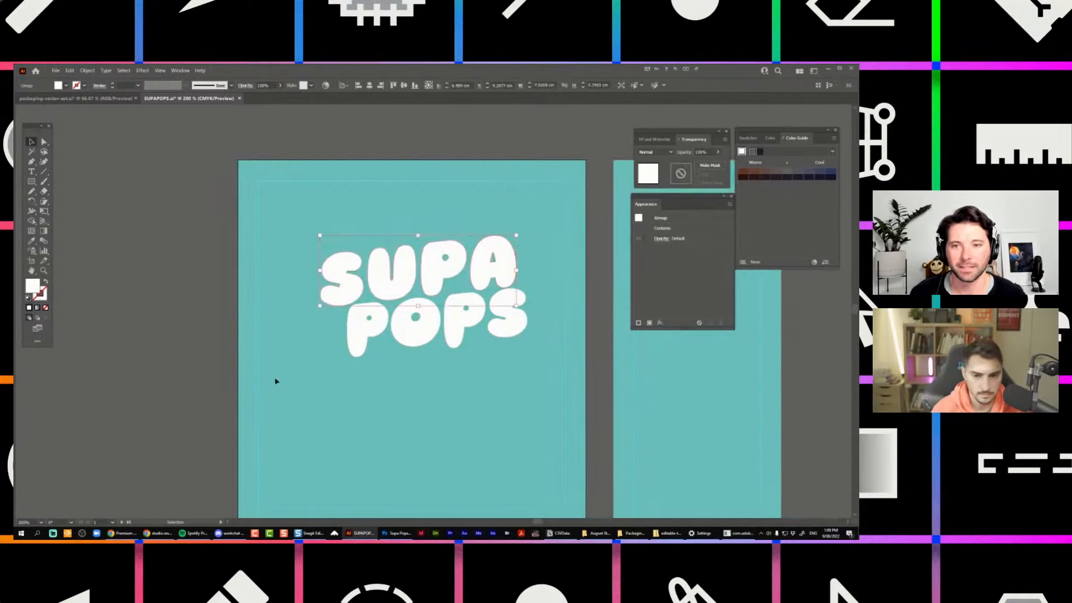
left_click(339, 341, "shift")
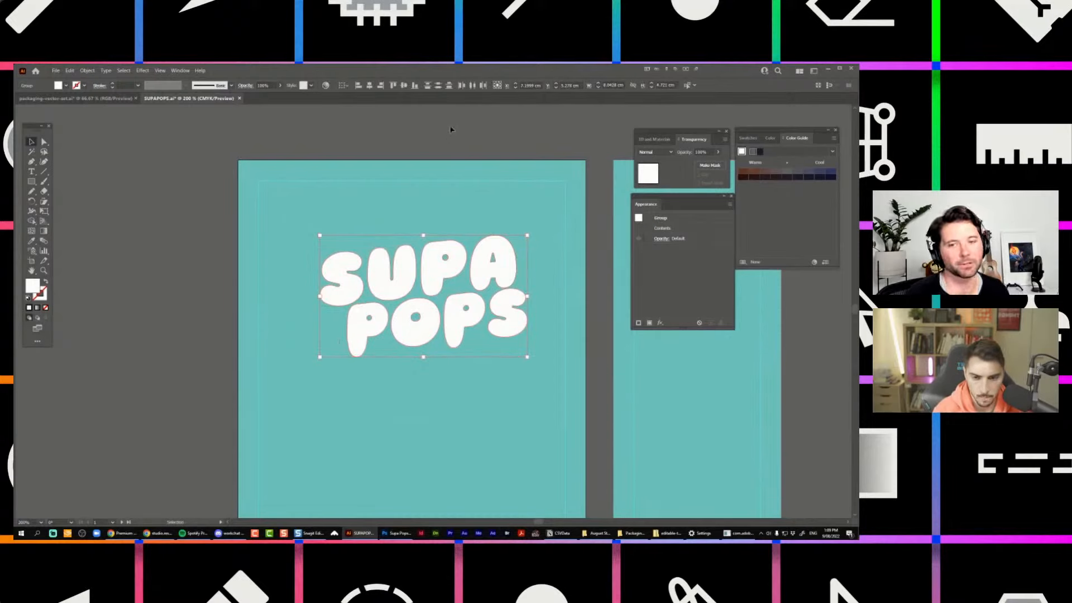
key("ctrl+g")
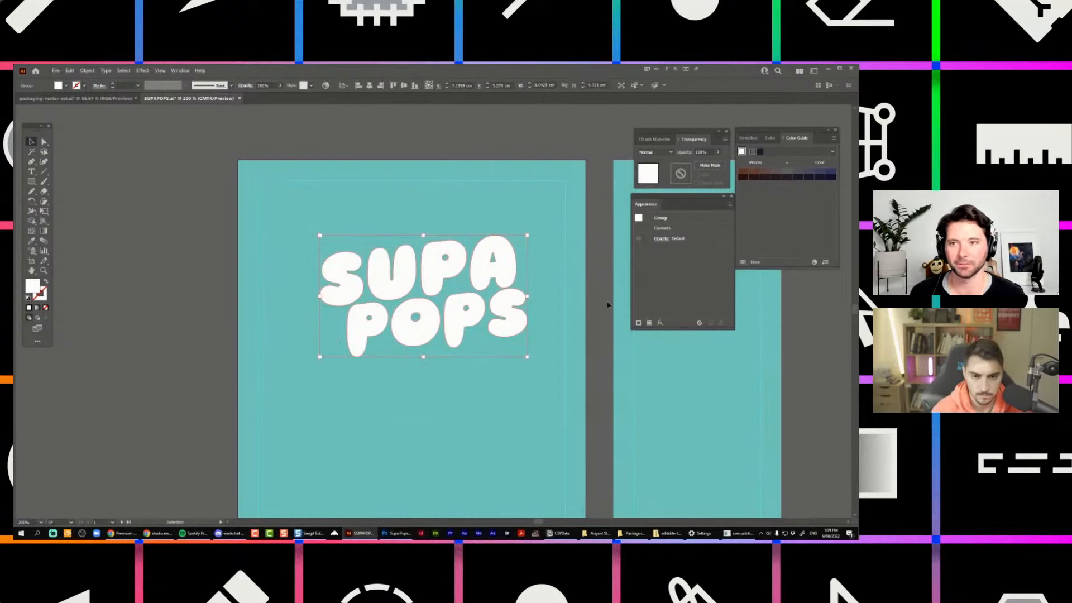
left_click(660, 323)
left_click(536, 258)
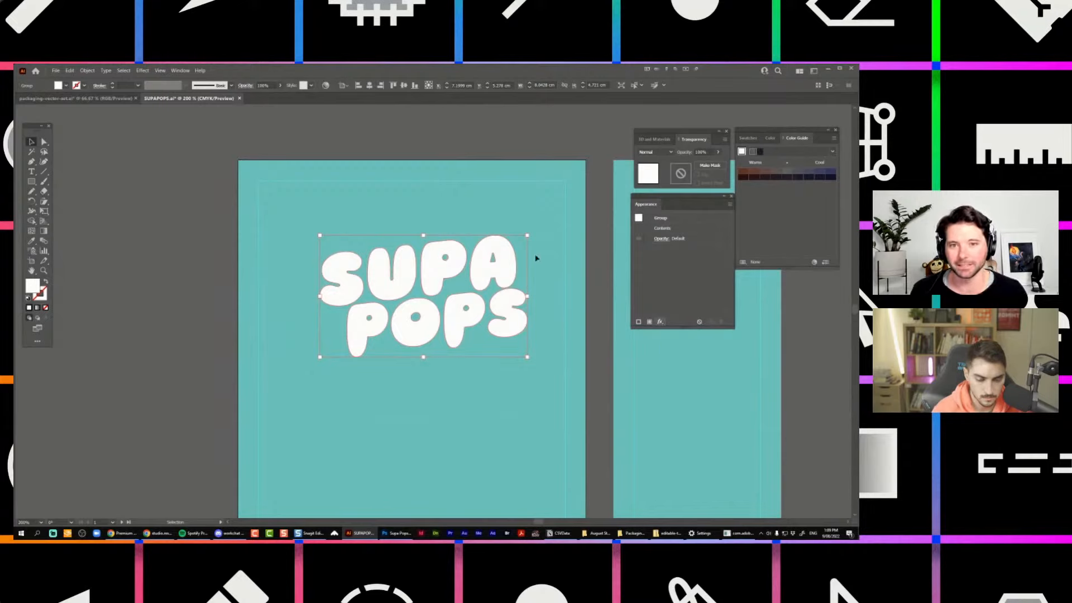
key("ctrl+alt+shift+e")
key("Escape")
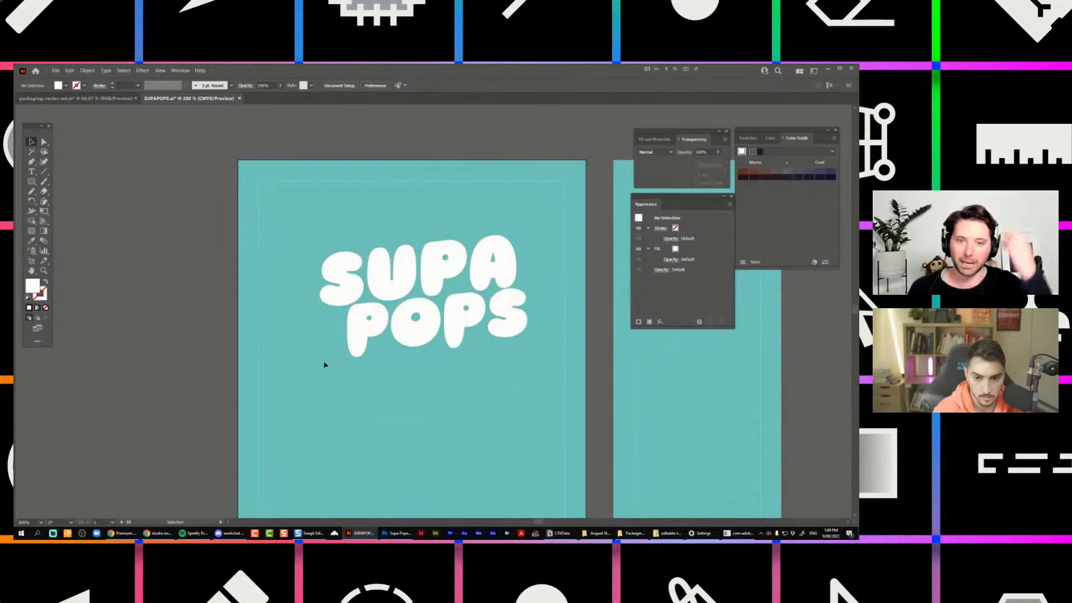
left_click_drag(531, 209, 319, 371)
key("ctrl+alt+shift+e")
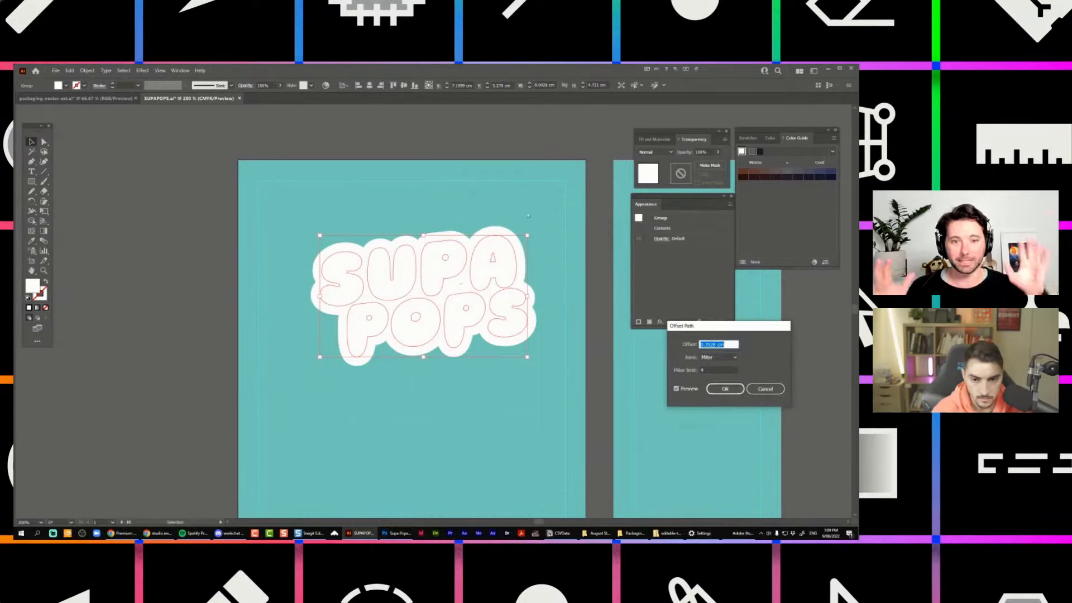
key("Escape")
Apply an Offset Path effect of 0.3528 cm with miter joins to the grouped SUPA POPS lettering.
key("a")
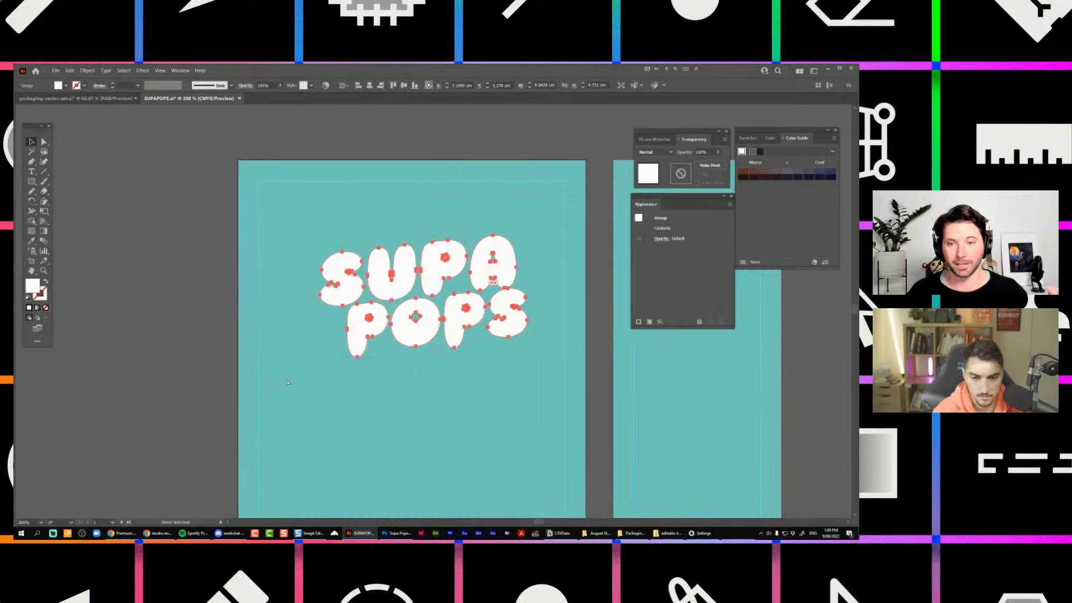
key("v")
key("ctrl+alt+shift+e")
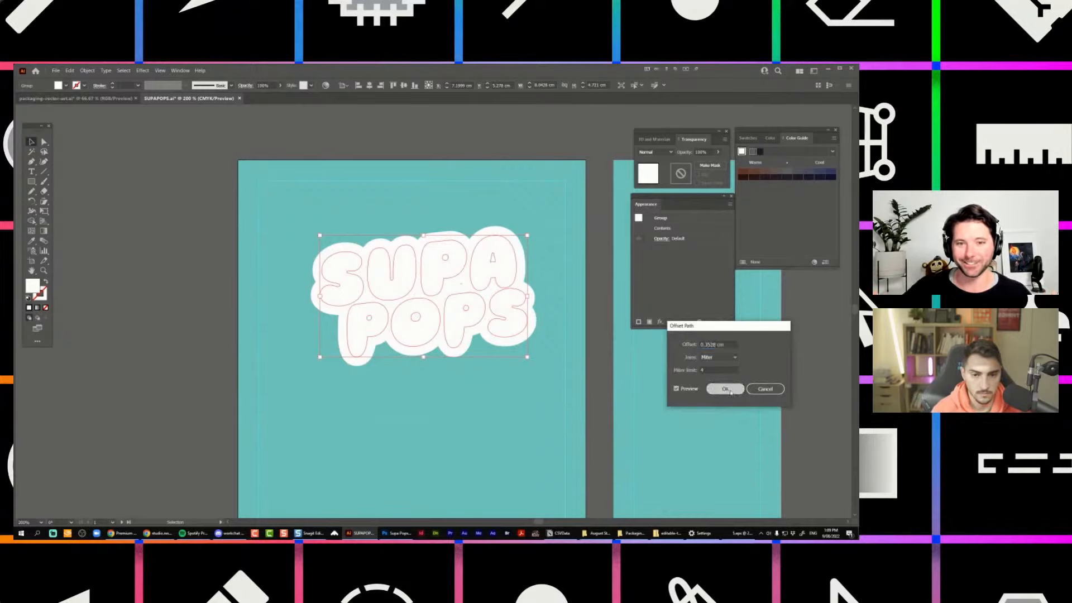
left_click(725, 389)
Fill the offset outline shape with the coral swatch and send it to the back.
left_click(748, 138)
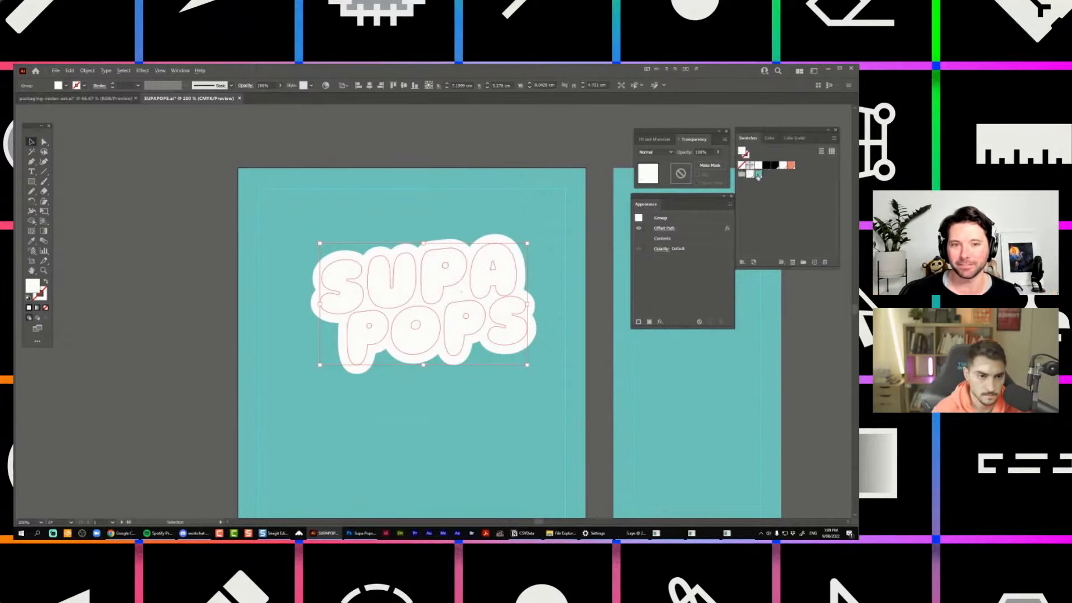
left_click(758, 174)
left_click(791, 165)
left_click(504, 229)
left_click_drag(493, 259, 567, 257)
key("ctrl+z")
key("ctrl+shift+bracketleft")
key("a")
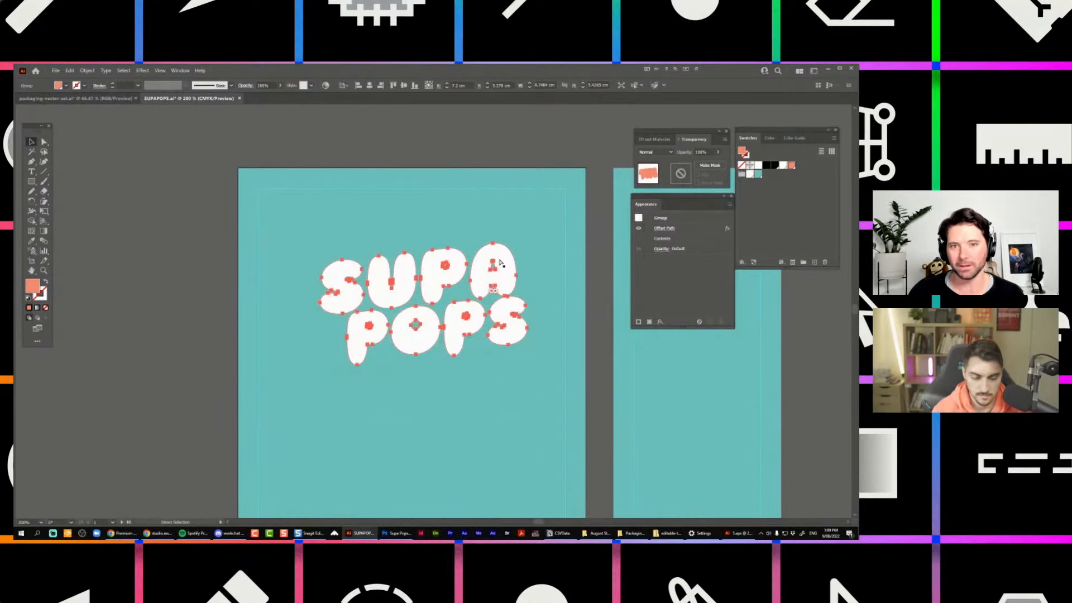
key("v")
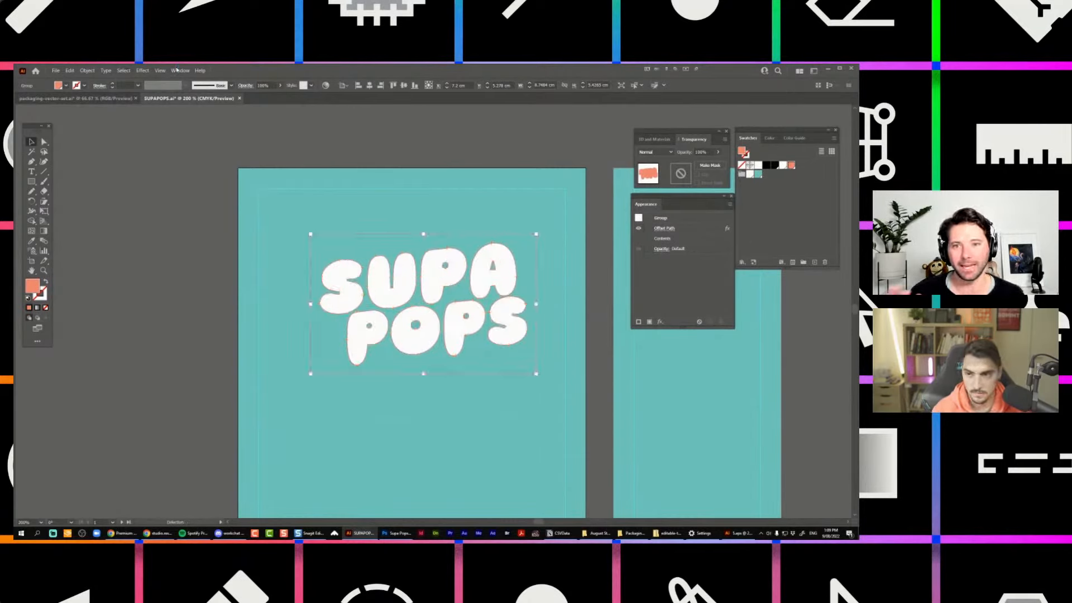
Display the document's layer list and place it beneath the appearance settings.
left_click(178, 71)
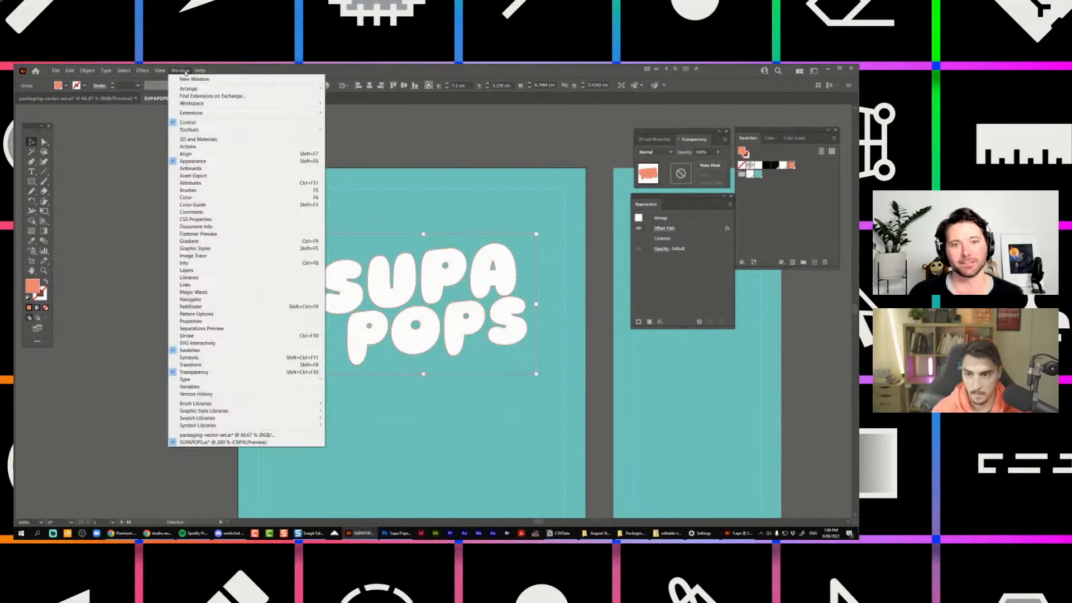
left_click(192, 271)
left_click_drag(24, 66, 640, 342)
key("ctrl+z")
key("ctrl+z")
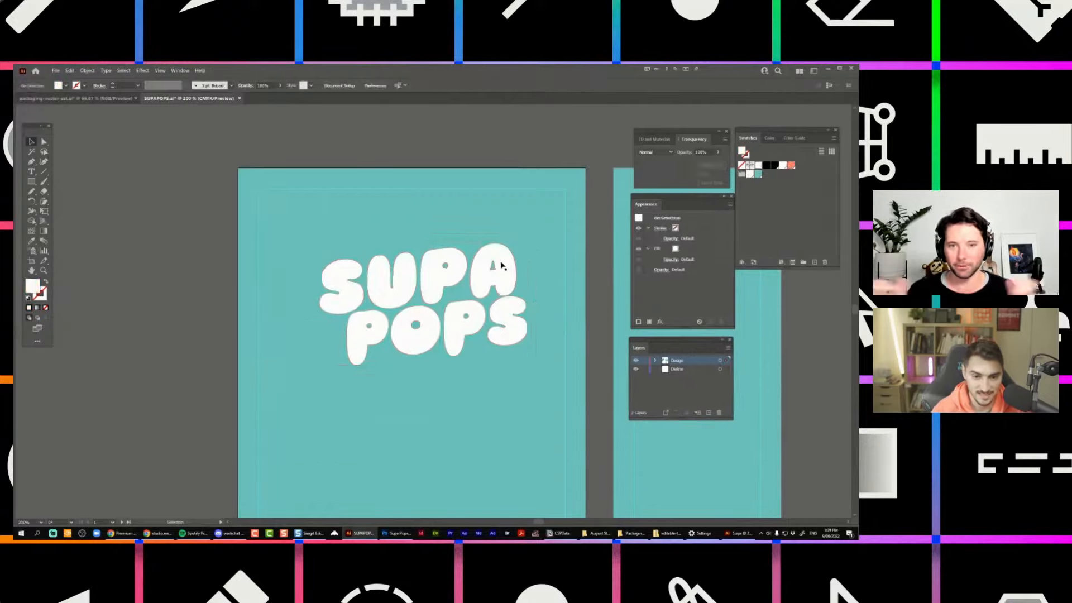
left_click_drag(501, 318, 540, 337)
key("ctrl+z")
Move both teal background rectangles from the Design layer to the Dieline layer and lock that layer.
left_click(562, 224)
left_click(586, 141)
left_click_drag(571, 186, 477, 196)
left_click(539, 194)
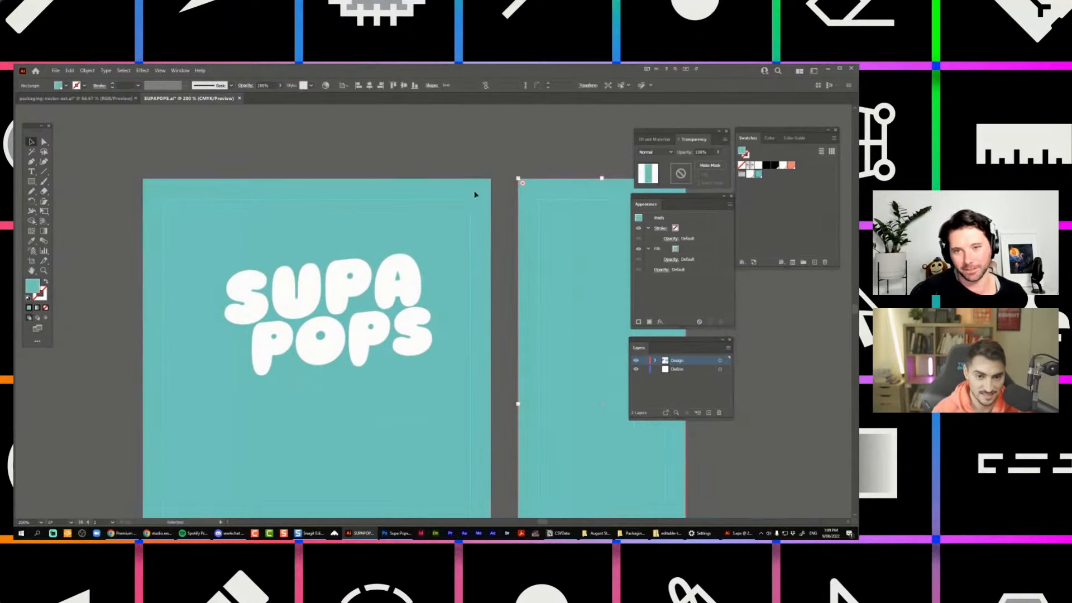
left_click(474, 194, "shift")
left_click_drag(726, 361, 726, 370)
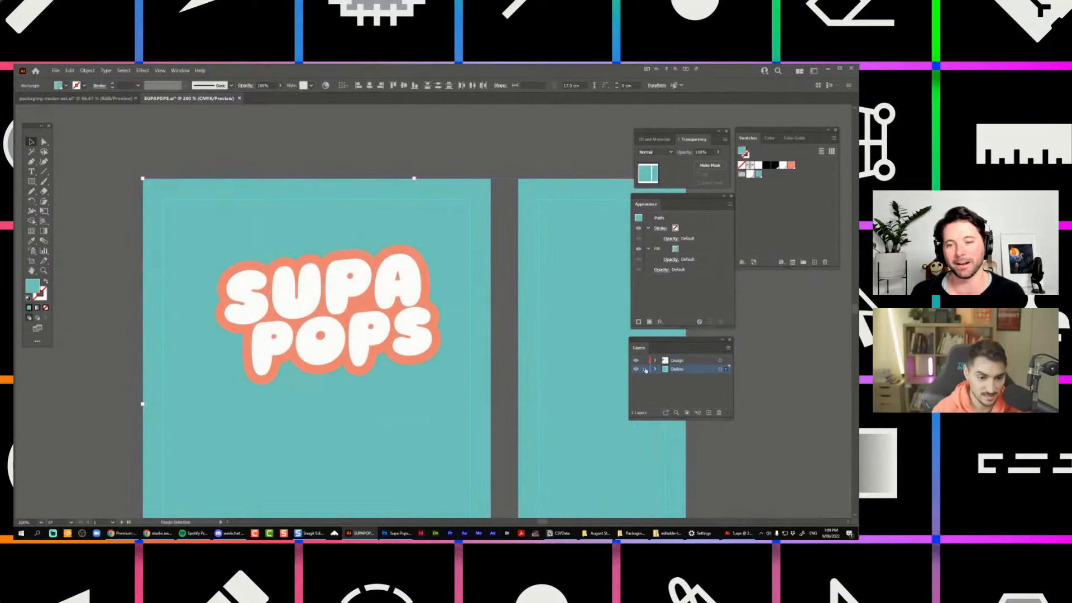
left_click(644, 369)
scroll(282, 290, "up", 1)
left_click(390, 246)
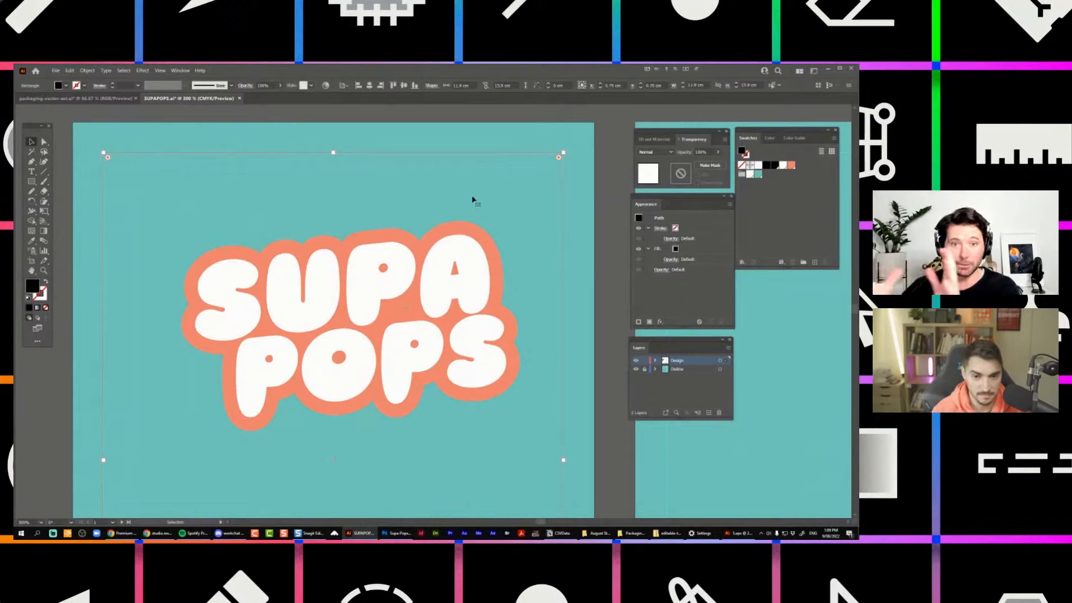
scroll(530, 229, "down", 2)
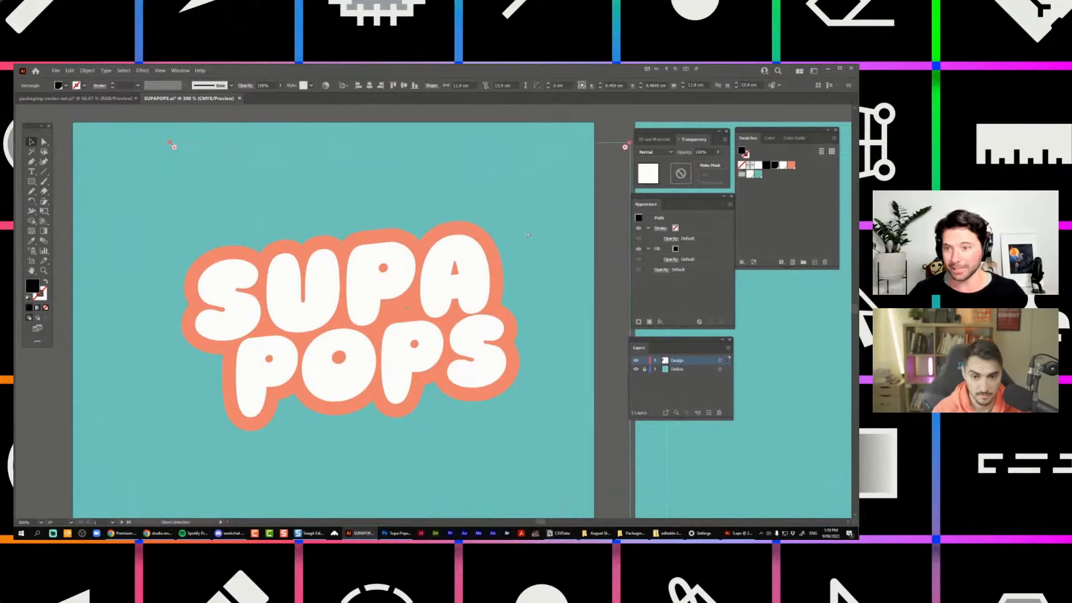
left_click(608, 169)
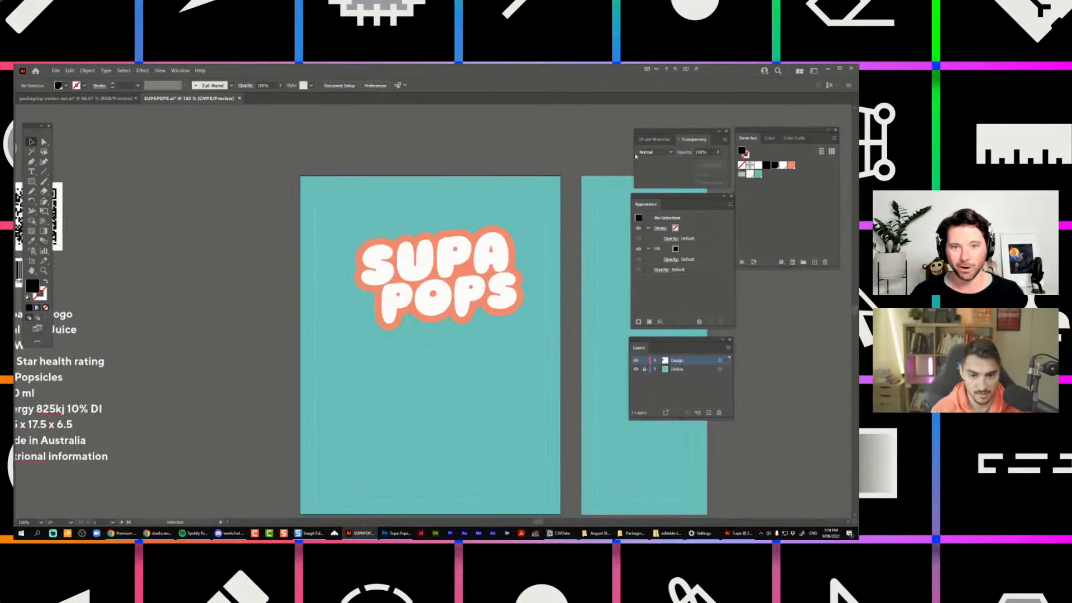
scroll(500, 205, "up", 1)
left_click_drag(476, 250, 510, 224)
key("ctrl+z")
Isolate the coral outline group and draw a small coral ellipse covering the gap inside it.
left_click(482, 239)
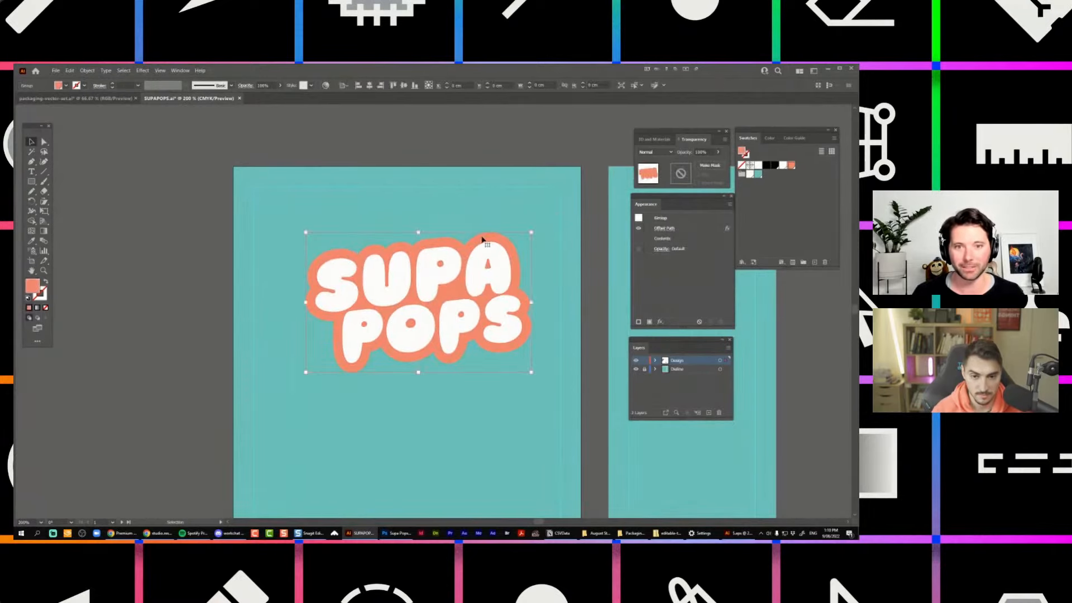
double_click(483, 239)
scroll(438, 270, "up", 3)
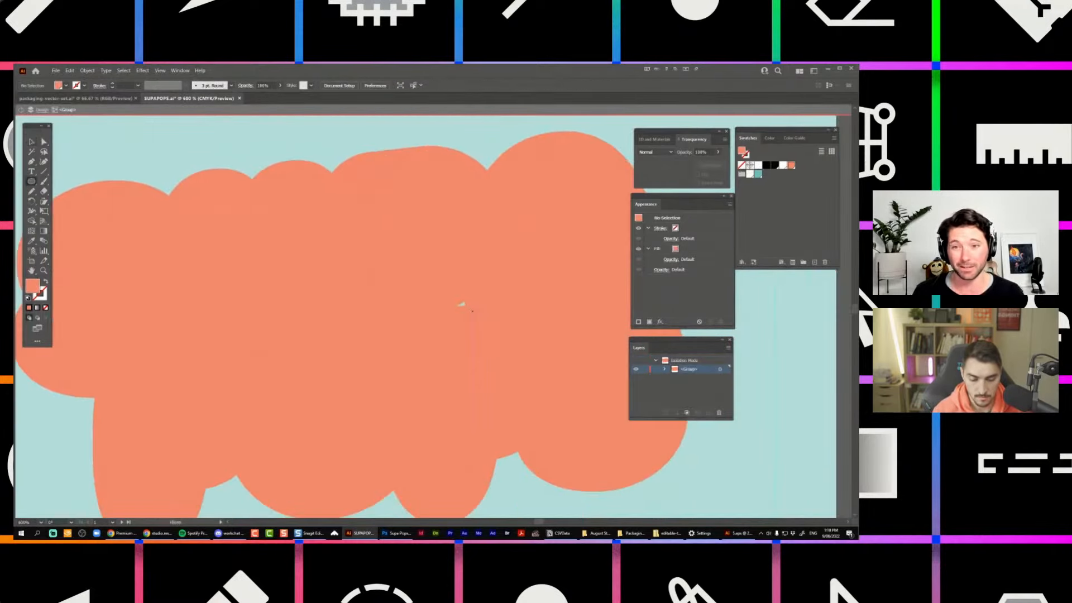
left_click_drag(472, 311, 425, 359)
scroll(428, 356, "down", 2)
Unite the ellipse and all the coral outline shapes into one solid path, and leave isolation mode.
key("v")
left_click(482, 278, "shift")
left_click_drag(507, 219, 209, 450)
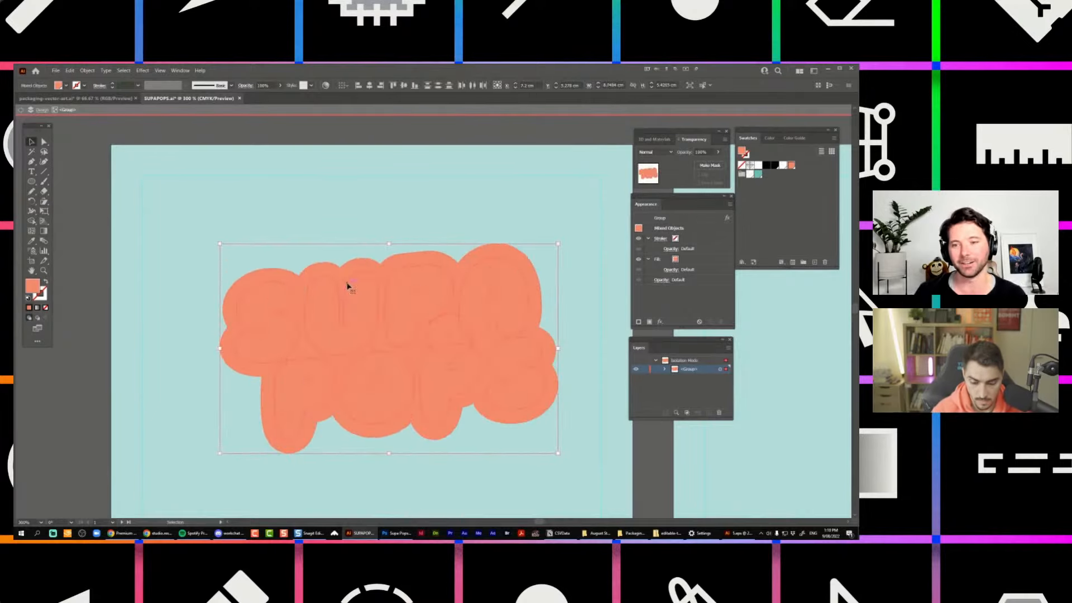
key("ctrl+8")
key("ctrl+z")
left_click(534, 166)
left_click_drag(508, 261, 207, 461)
key("ctrl+z")
key("ctrl+shift+e")
key("ctrl+4")
double_click(427, 191)
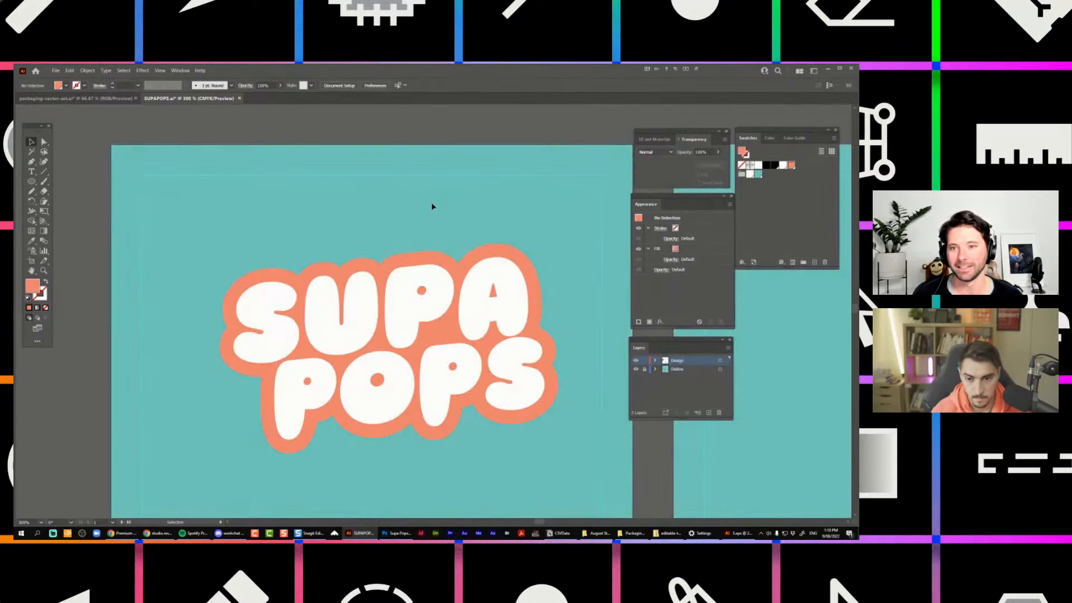
Select the coral outline behind the logo and apply a Multiply Drop Shadow with a 0.3 cm blur.
scroll(324, 424, "up", 1)
left_click_drag(317, 421, 295, 423)
scroll(423, 431, "down", 2)
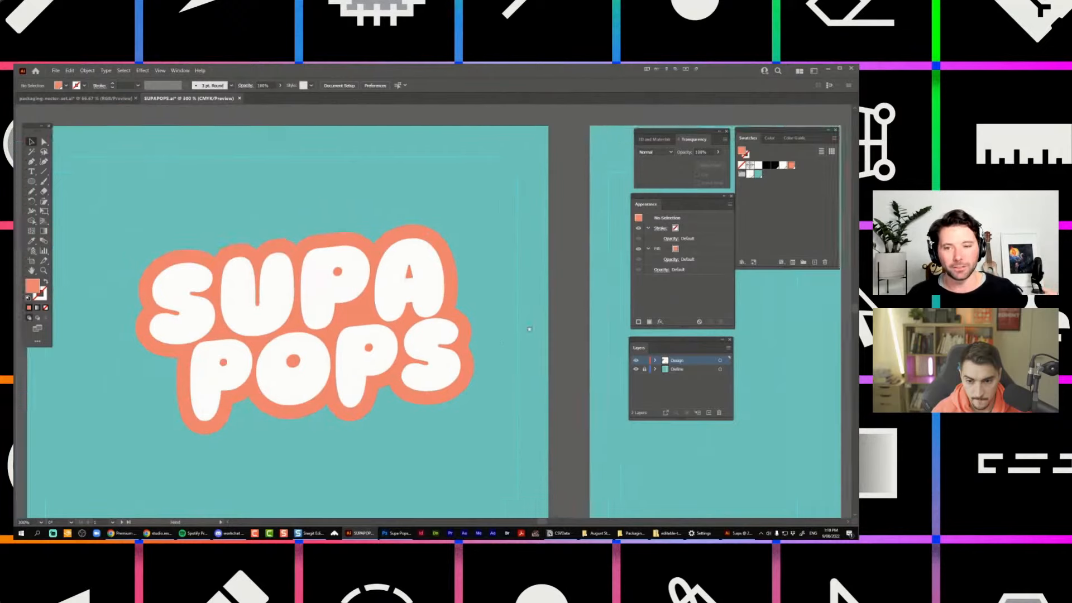
left_click_drag(497, 195, 517, 164)
key("ctrl+z")
scroll(512, 177, "up", 1)
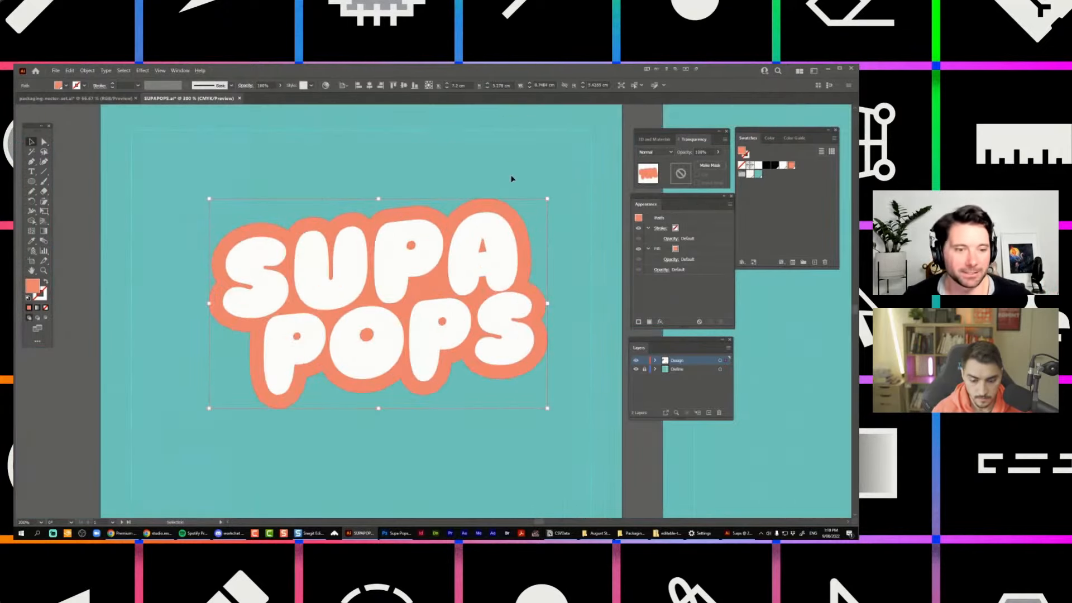
key("ctrl+alt+shift+e")
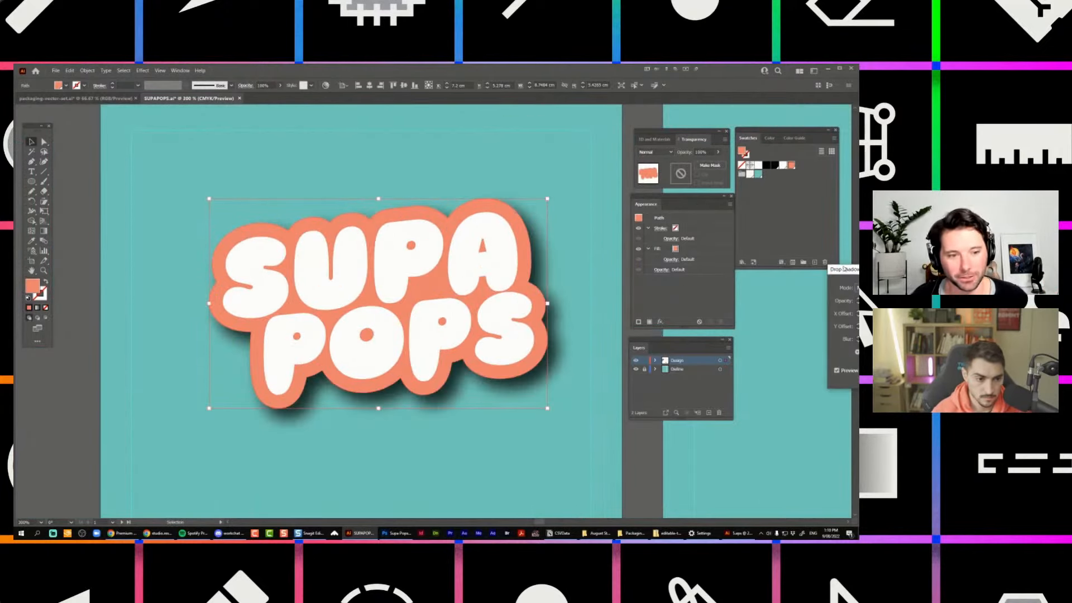
left_click_drag(844, 269, 680, 258)
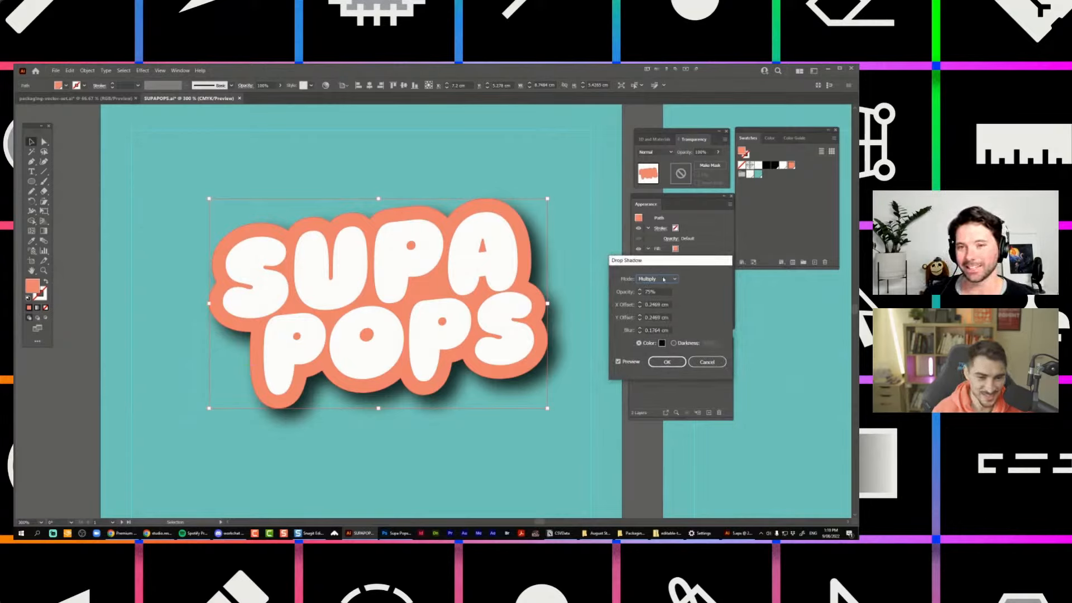
left_click(640, 329)
left_click(641, 328)
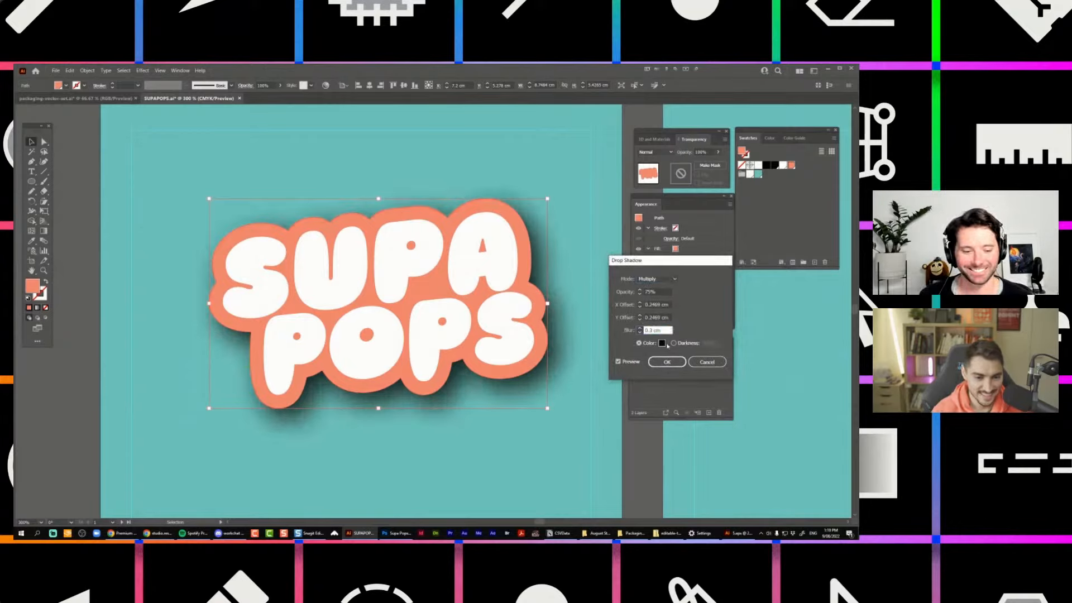
Set the drop shadow's color to the document's teal swatch.
left_click(662, 344)
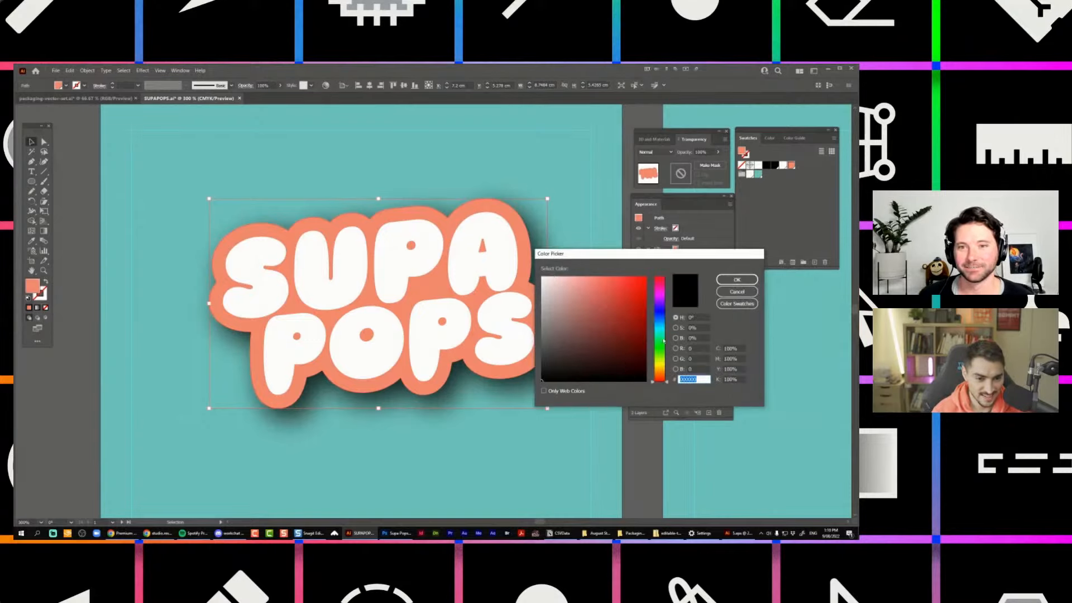
left_click(660, 328)
left_click_drag(625, 265, 651, 262)
left_click(762, 301)
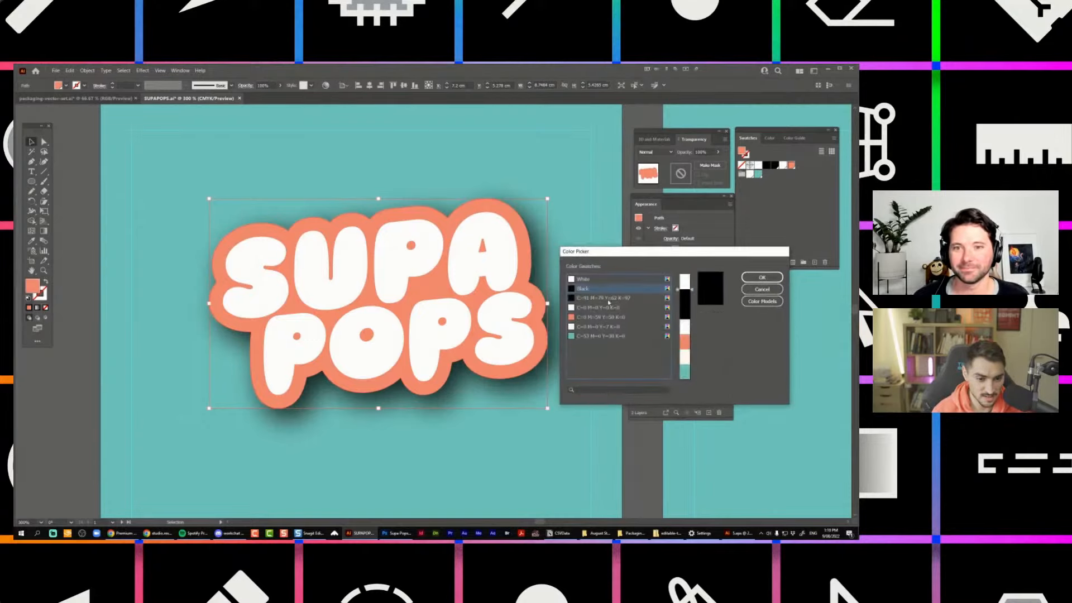
left_click(620, 335)
left_click(762, 278)
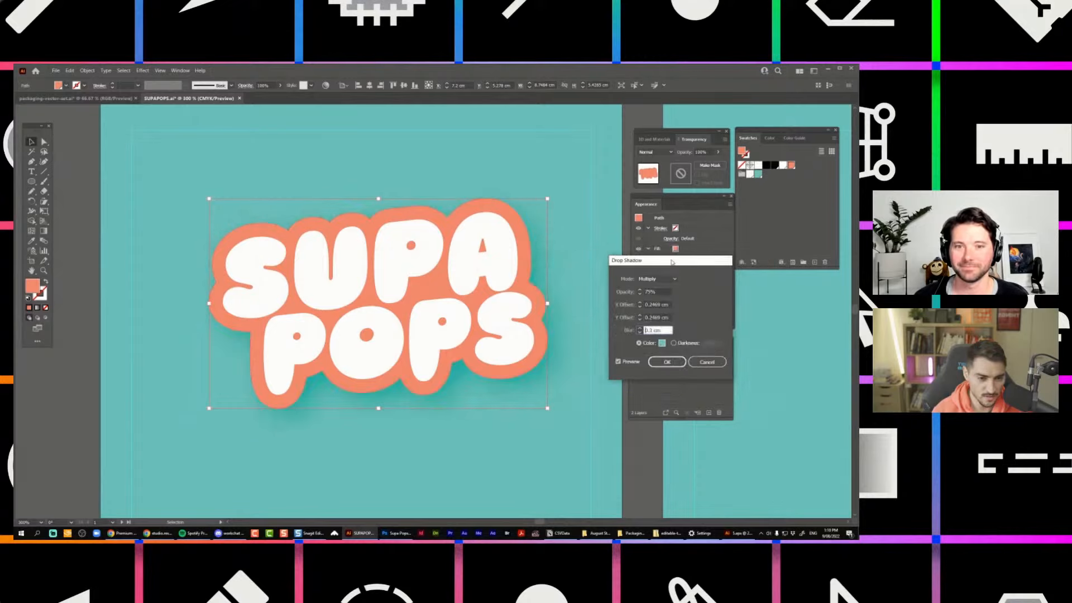
Strengthen the drop shadow with a 0.5 cm X offset, 0.3 cm Y offset, 0.6 cm blur and higher opacity.
left_click(654, 305)
left_click(654, 305)
left_click(653, 306)
left_click(654, 318)
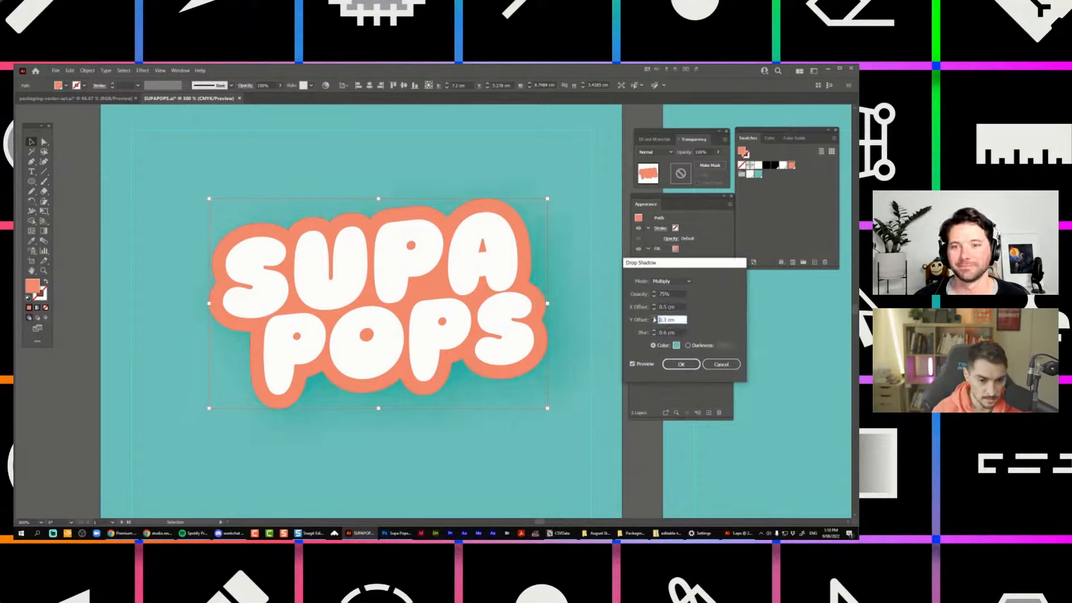
left_click(654, 294)
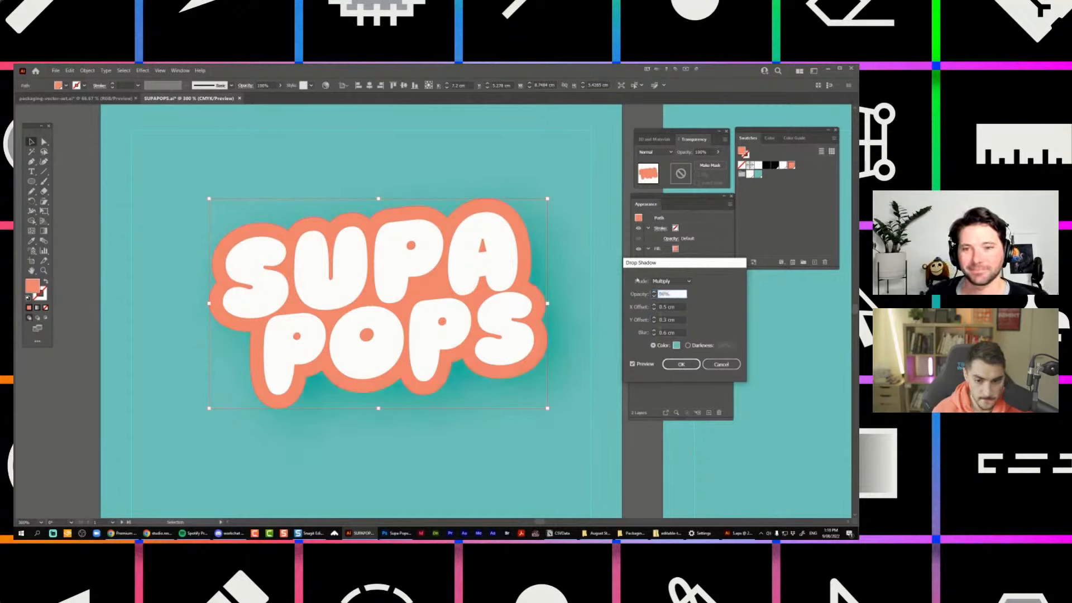
Change the drop shadow's color to a dark teal with a 180° hue and 47% brightness.
left_click(676, 346)
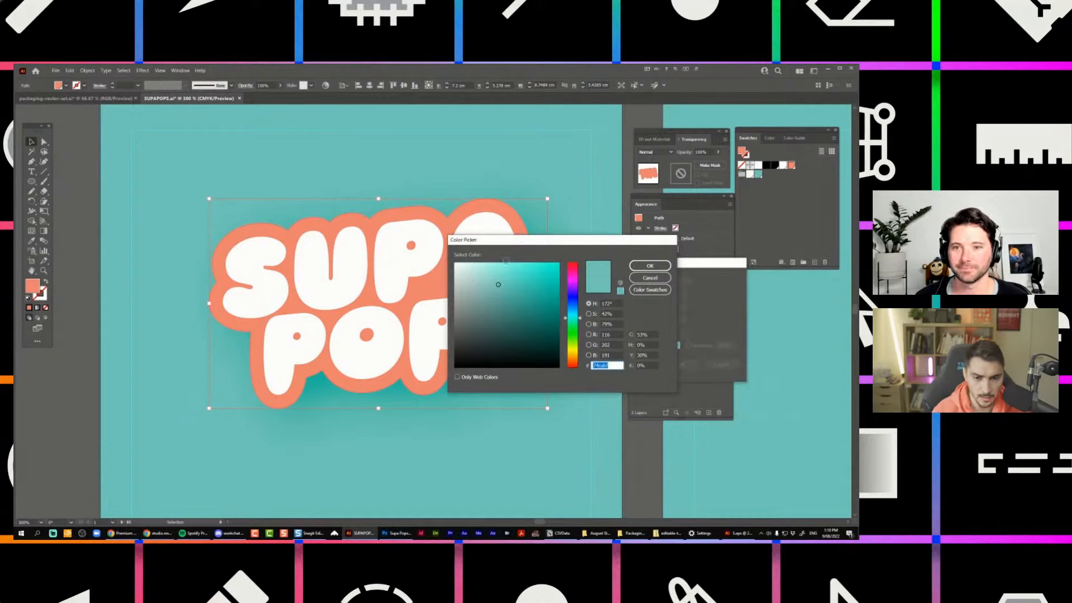
left_click_drag(517, 240, 553, 243)
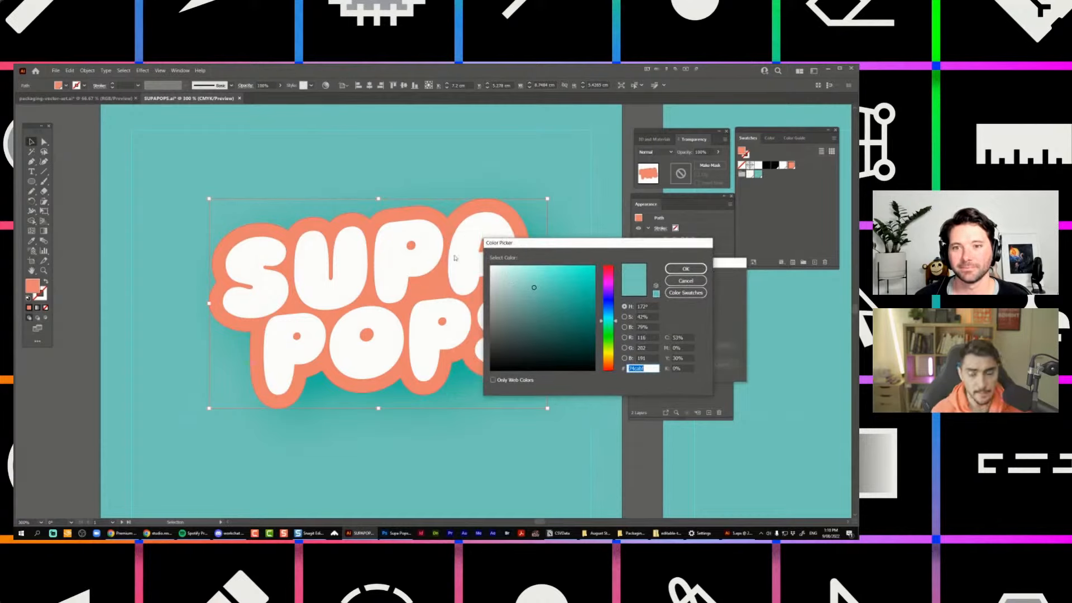
left_click_drag(534, 288, 558, 327)
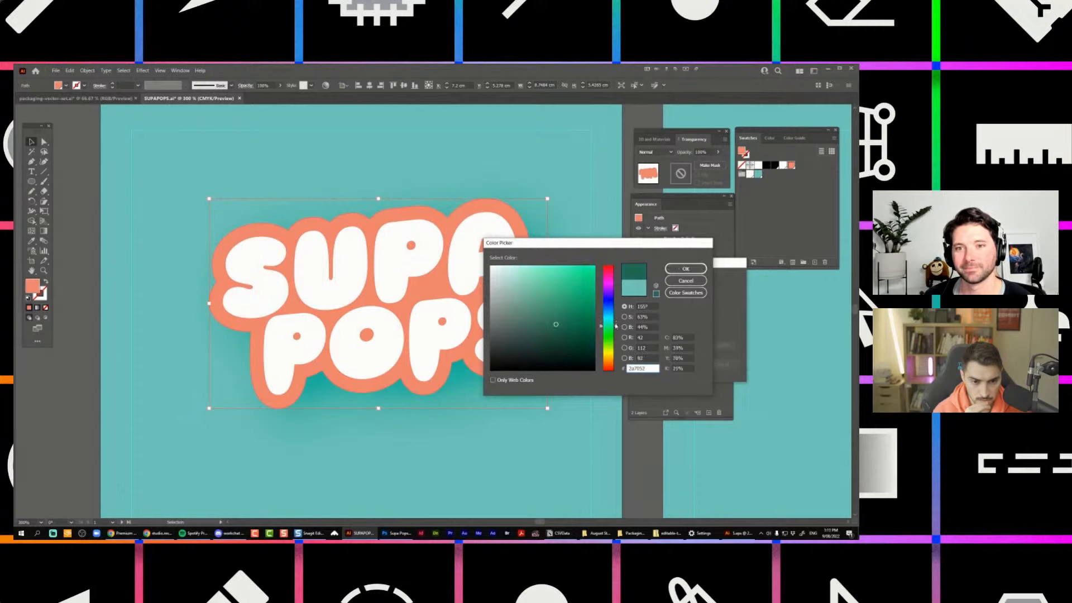
key("Return")
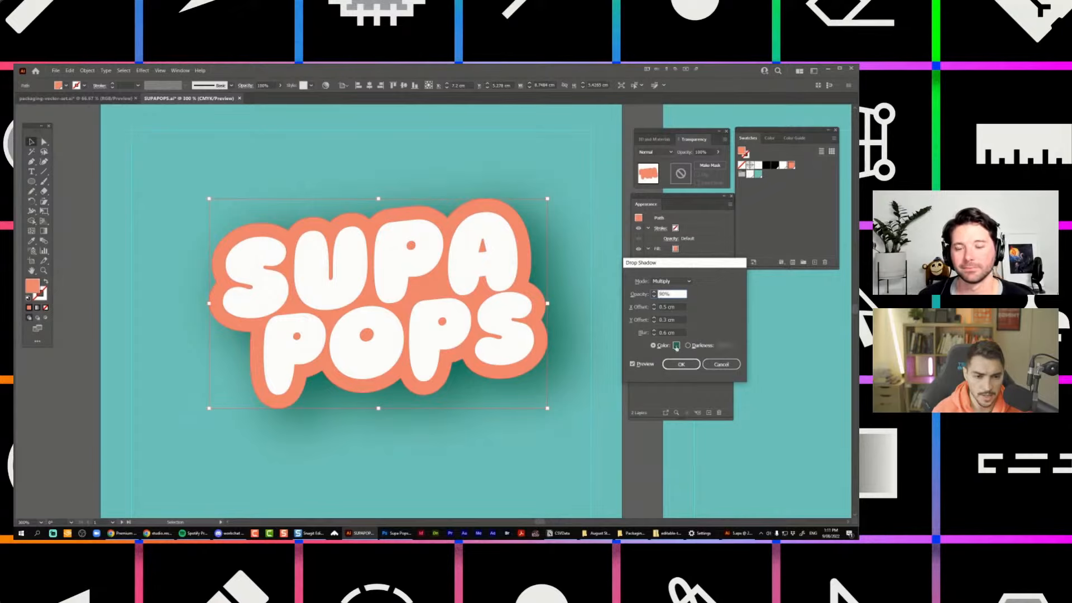
left_click(676, 346)
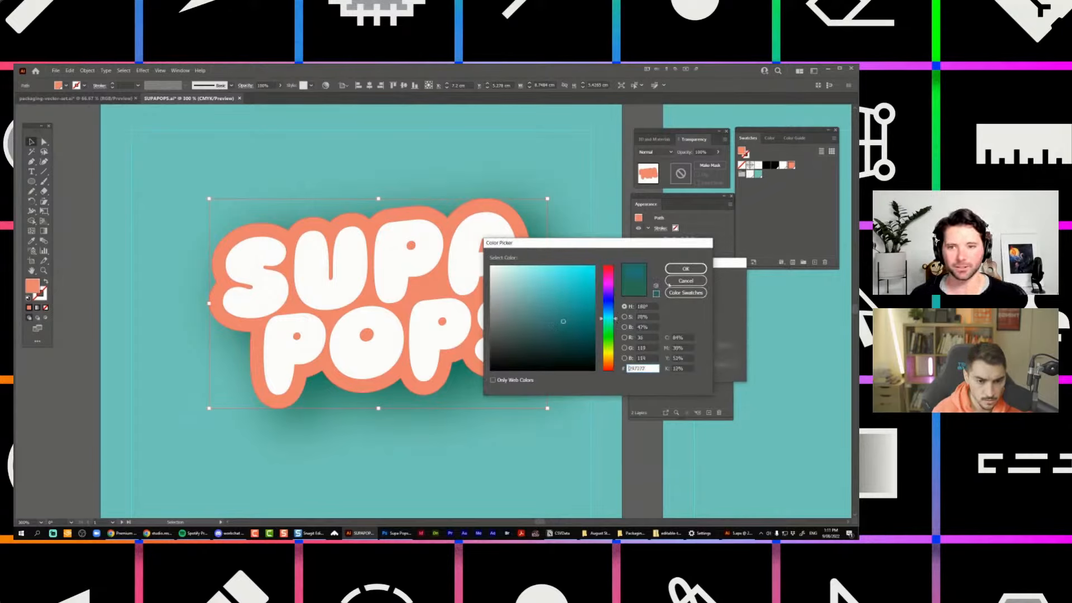
key("Return")
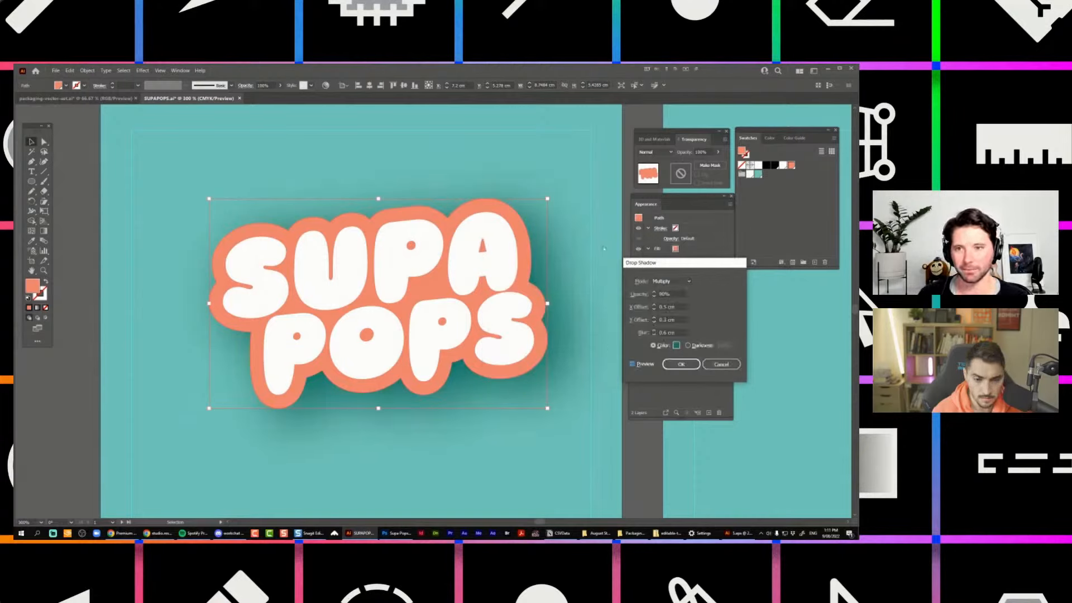
Lower the drop shadow's opacity, set the X offset to 0.3 cm and both Y offset and blur to 0.2 cm, and apply it.
left_click(655, 297)
left_click(655, 322)
left_click(655, 309)
left_click(655, 330)
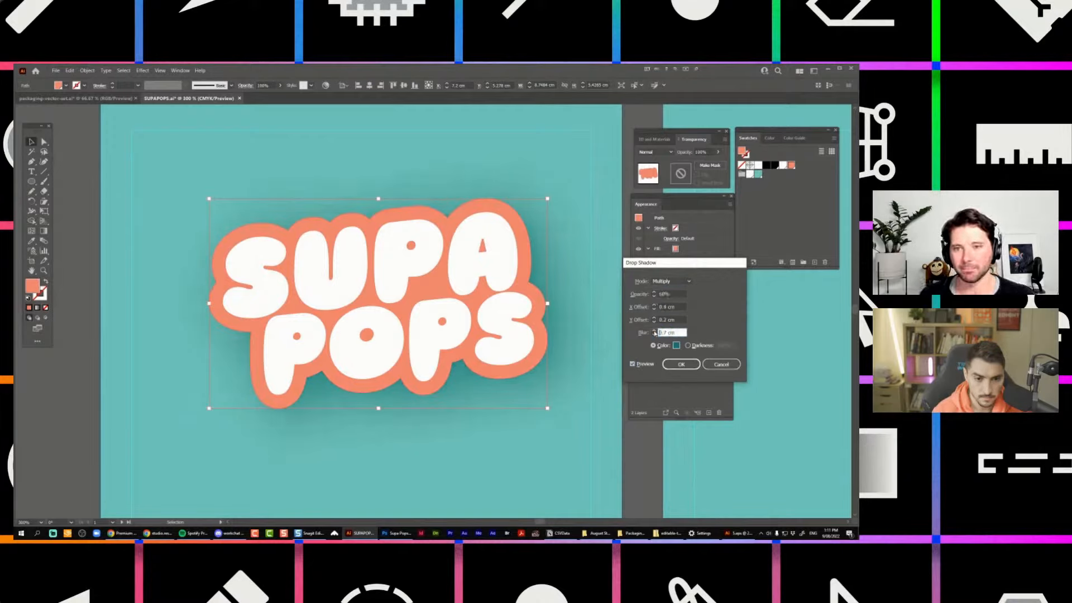
left_click(654, 335)
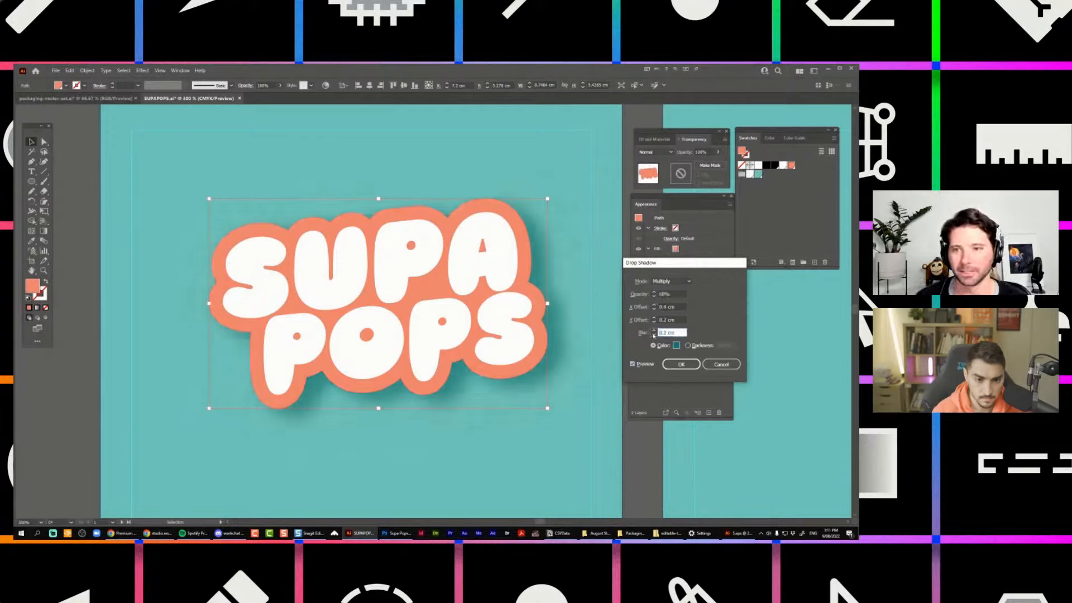
left_click(655, 297)
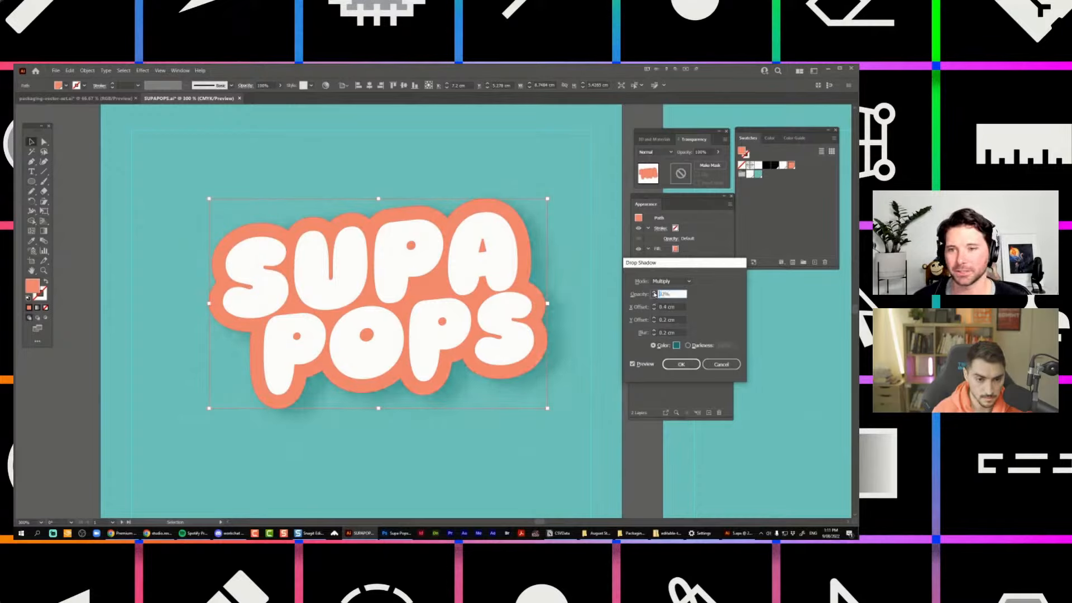
left_click(654, 309)
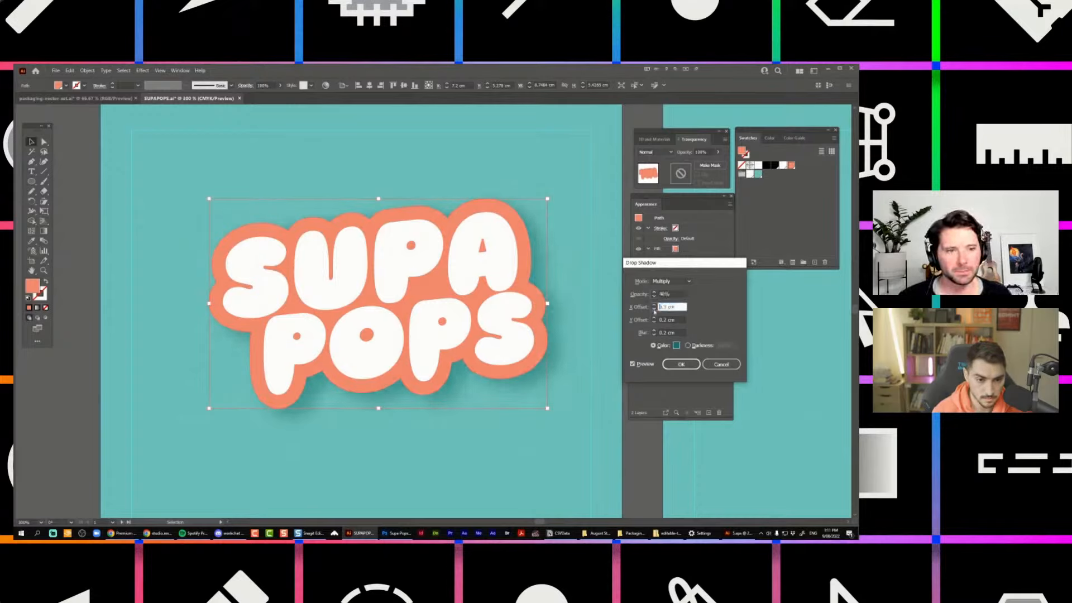
left_click(679, 363)
Select the whole SUPA POPS logo with its outline and nudge it left and up to center it horizontally on the front panel.
scroll(525, 148, "down", 3)
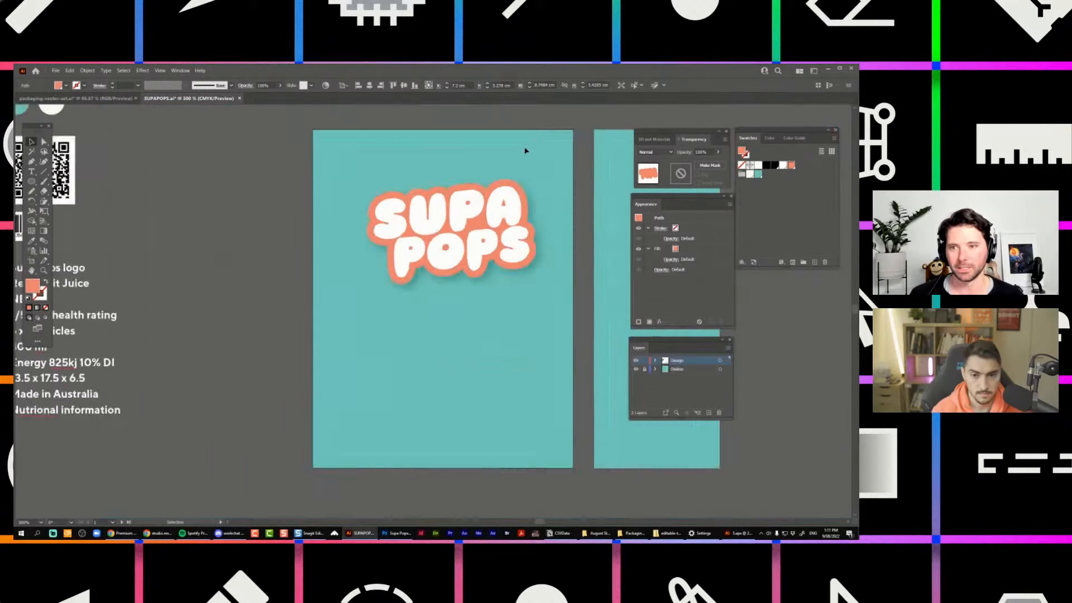
key("alt+v")
left_click(420, 275)
left_click_drag(420, 275, 424, 257)
key("shift+Left")
key("shift+Left")
key("shift+Left")
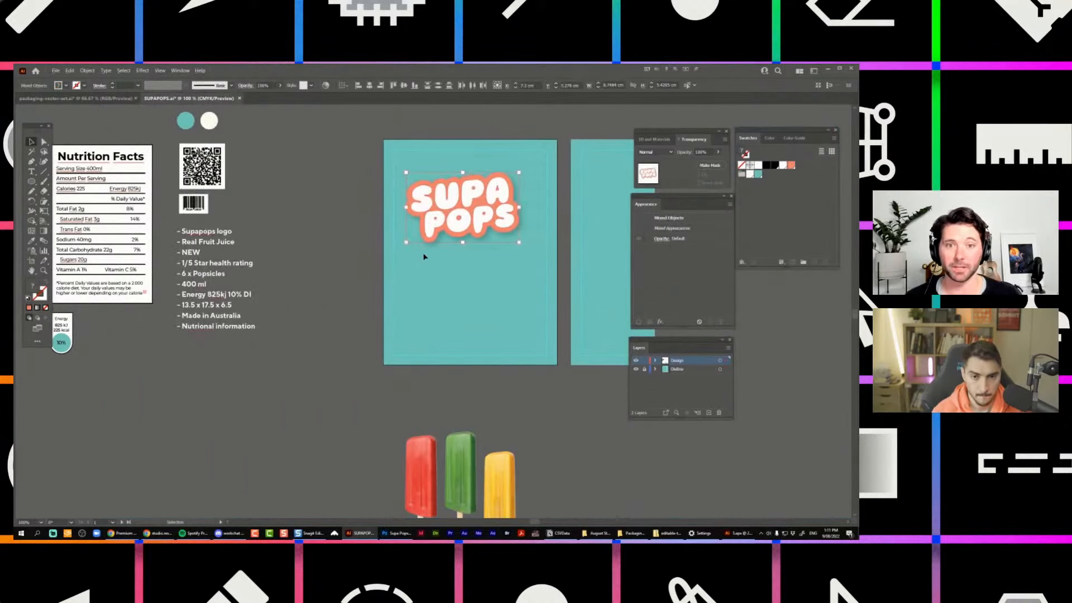
key("shift+Right")
key("shift+Up")
left_click(475, 291)
left_click_drag(477, 293, 405, 346)
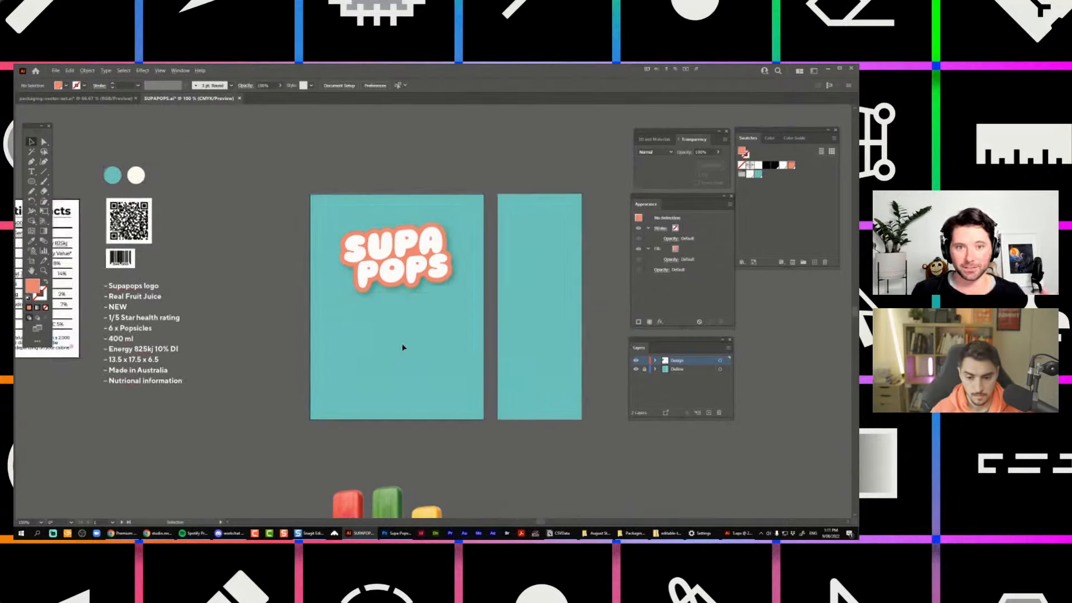
scroll(405, 346, "up", 1)
Switch to the 5.eps document with the AQUA editable text effect, select its text and maximize the window.
left_click(731, 532)
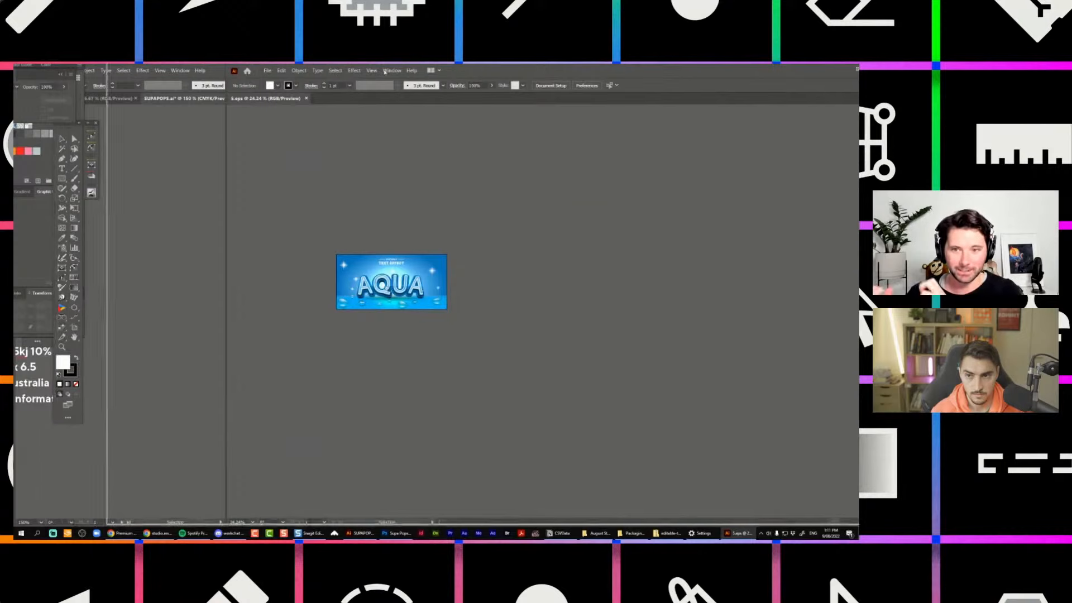
left_click_drag(508, 76, 534, 95)
left_click_drag(296, 120, 454, 117)
scroll(624, 293, "up", 3)
left_click_drag(528, 95, 430, 86)
scroll(263, 303, "up", 2)
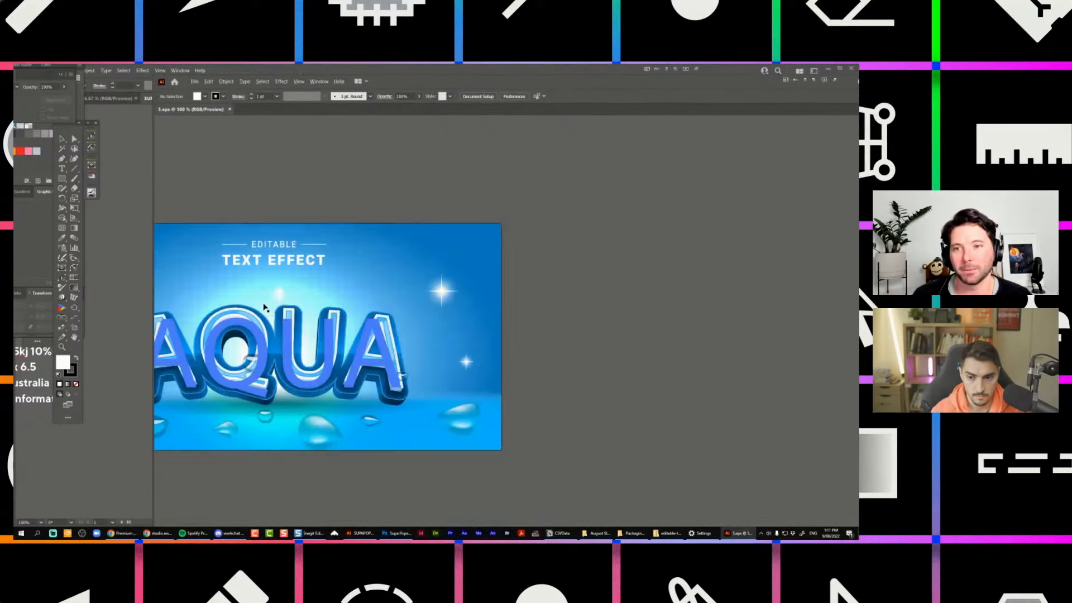
left_click_drag(291, 339, 442, 314)
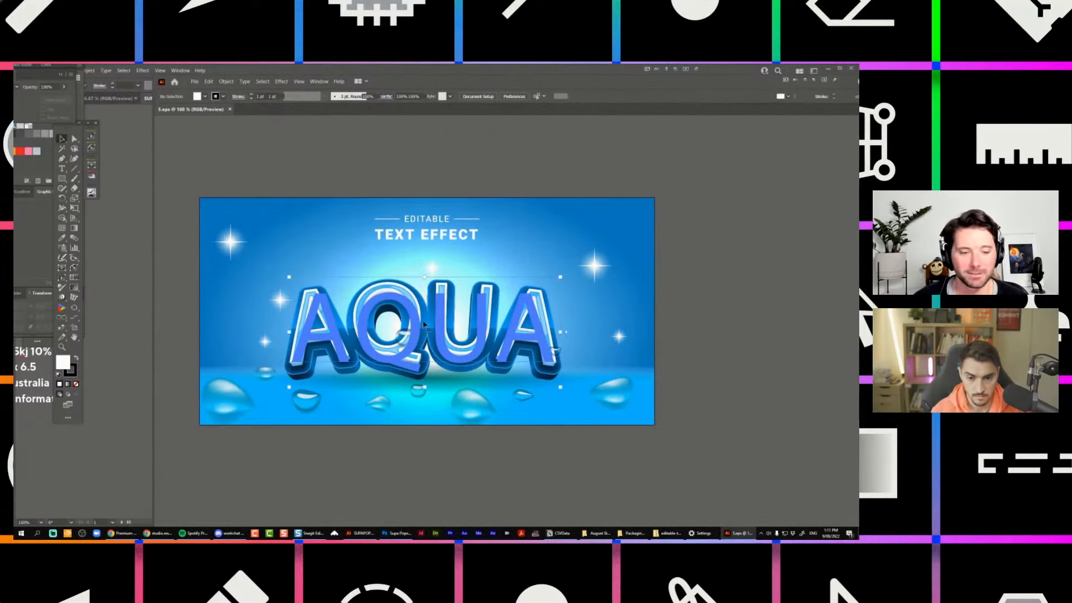
left_click(449, 320)
mouse_move(406, 73)
left_mouse_down()
mouse_move(340, 72)
mouse_move(407, 76)
left_mouse_up()
left_click(738, 533)
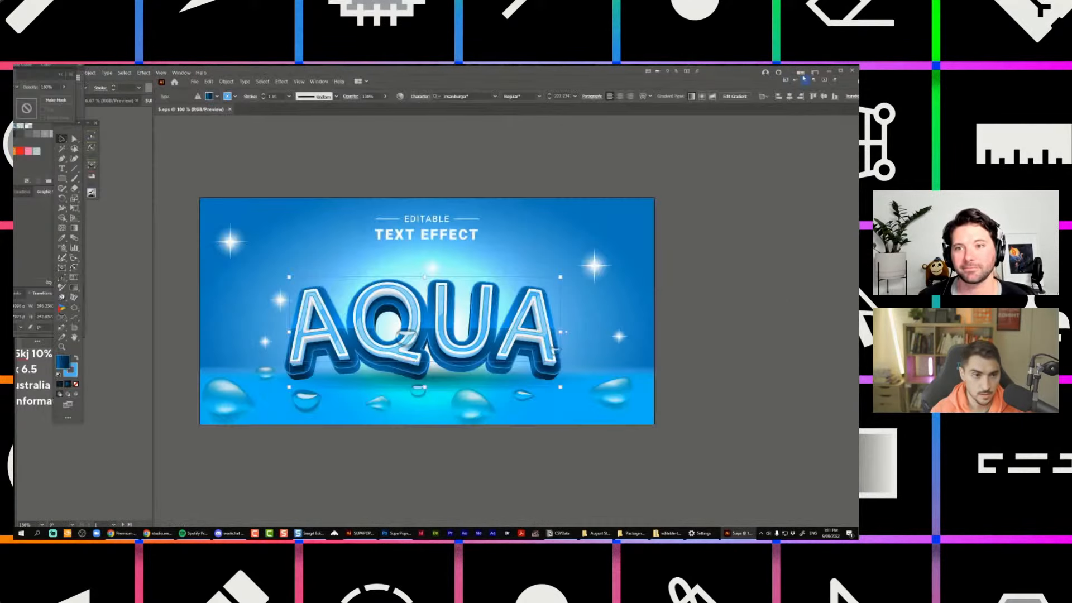
left_click(825, 81)
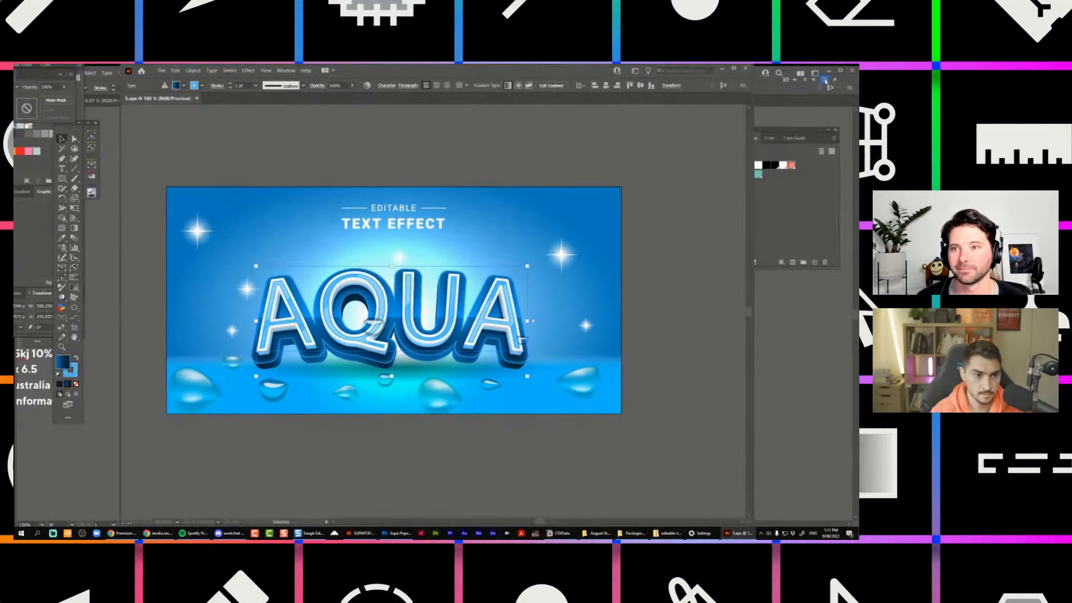
left_click(733, 69)
Try moving the AQUA text off the blue artboard, and undo each move.
left_click_drag(269, 305, 456, 172)
scroll(435, 278, "down", 2)
left_click(478, 252)
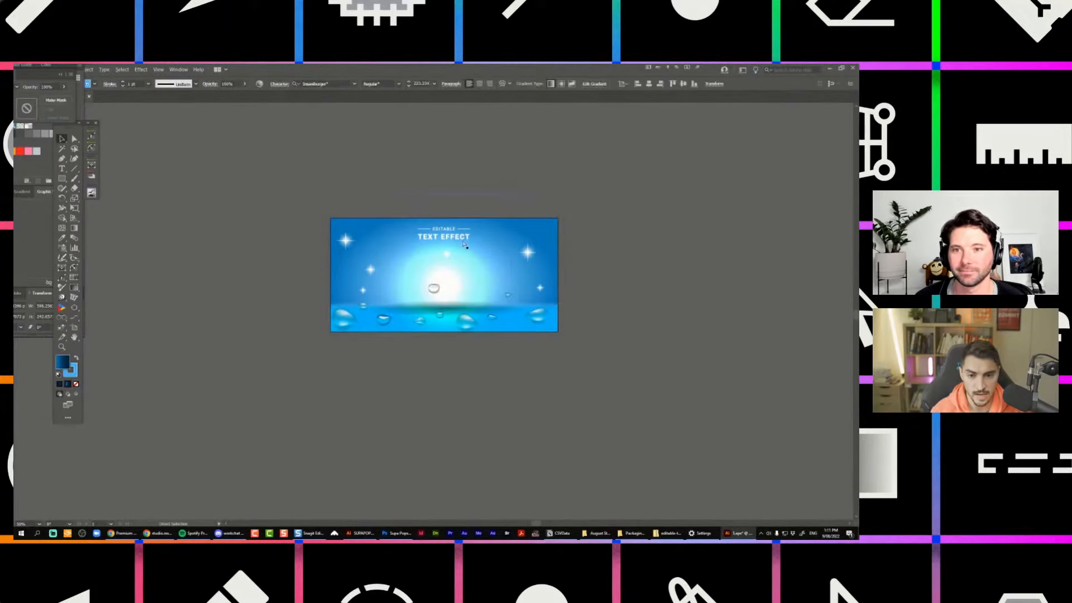
key("ctrl+z")
scroll(448, 259, "up", 2)
left_click_drag(518, 326, 519, 134)
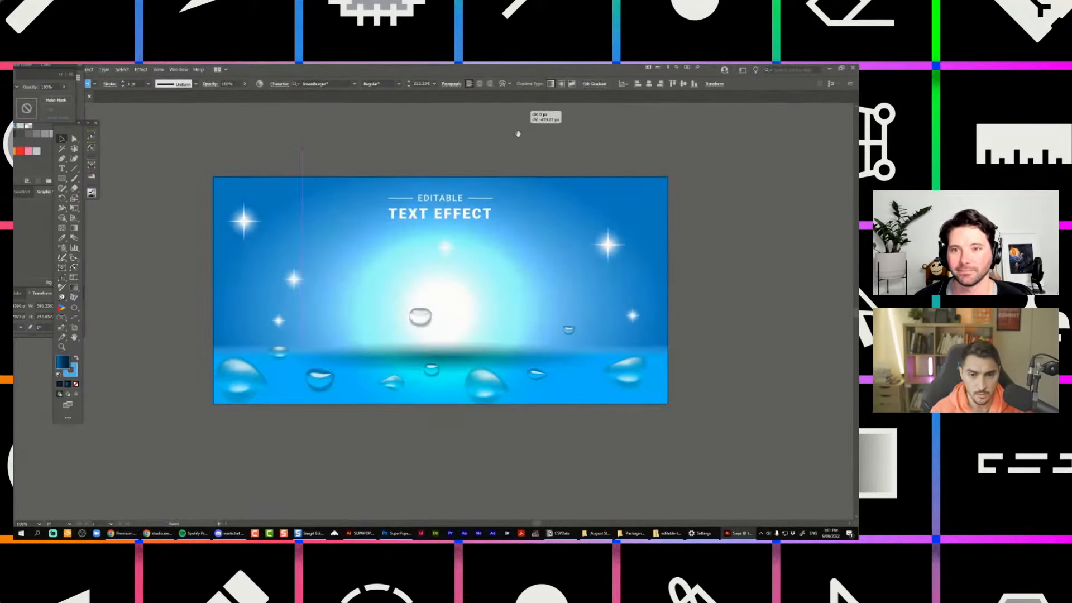
key("ctrl+z")
Hide the panels and replace the AQUA text with SUPER POPS.
key("Tab")
left_click(708, 205)
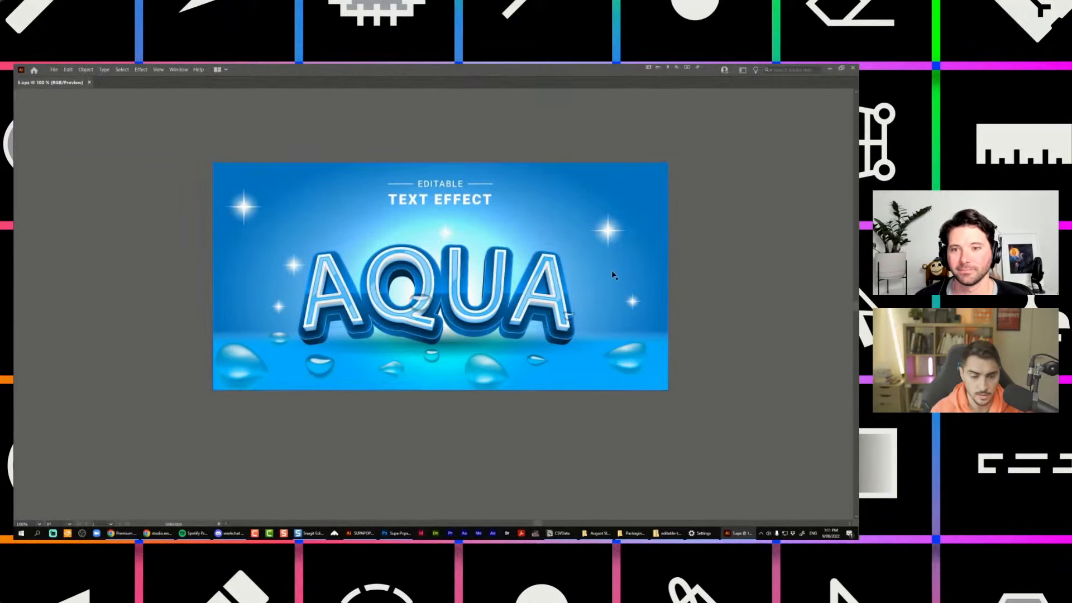
key("Tab")
key("Tab")
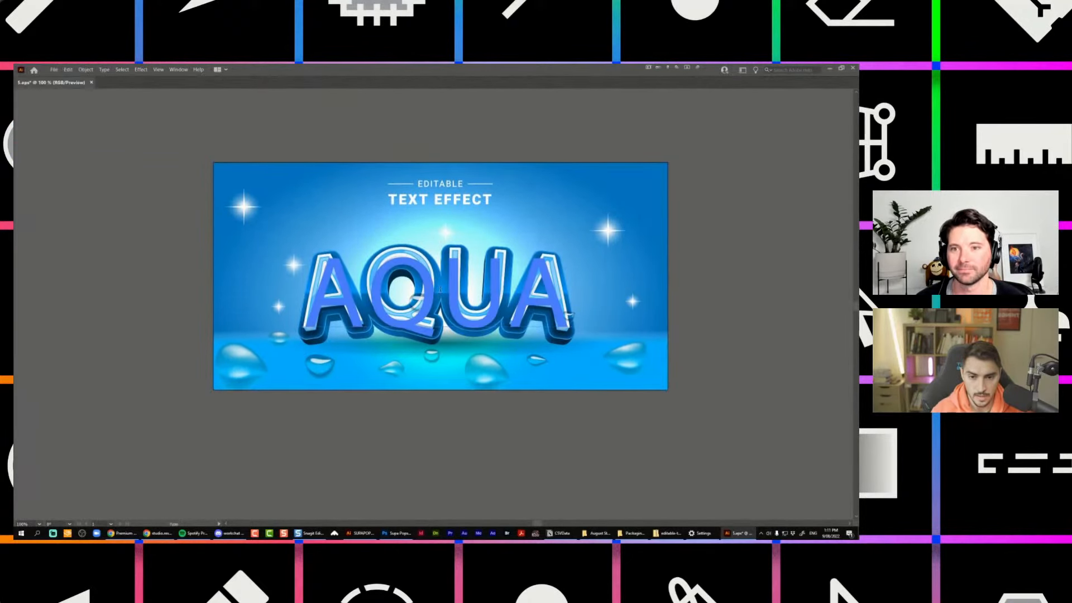
left_click(568, 314)
type("SUPER")
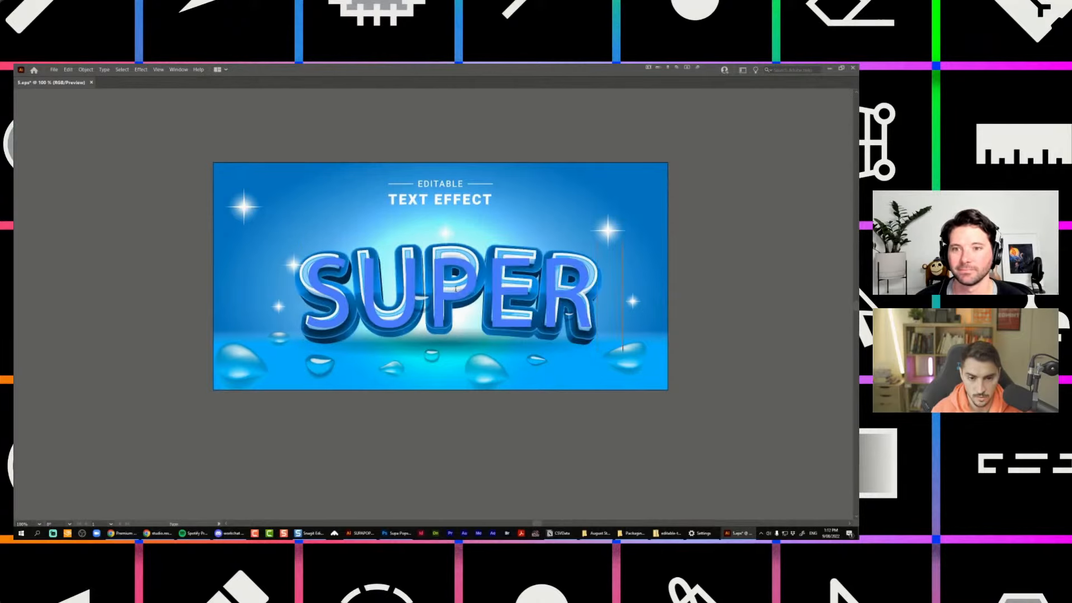
type(" POPS")
key("Escape")
Display the appearance settings of the SUPER POPS text effect.
key("ctrl+equal")
left_click(178, 69)
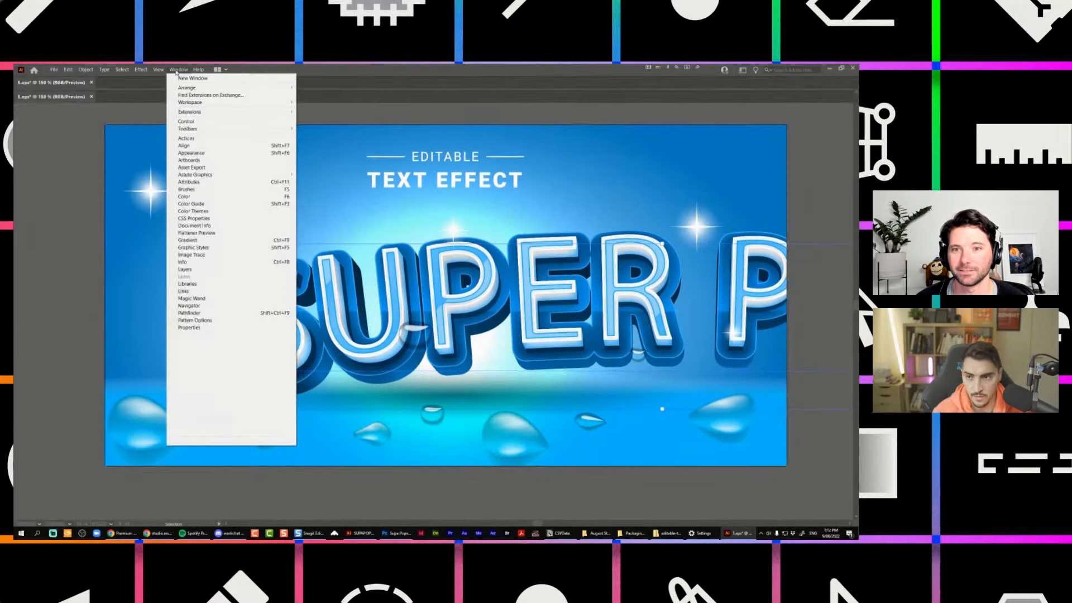
left_click(191, 152)
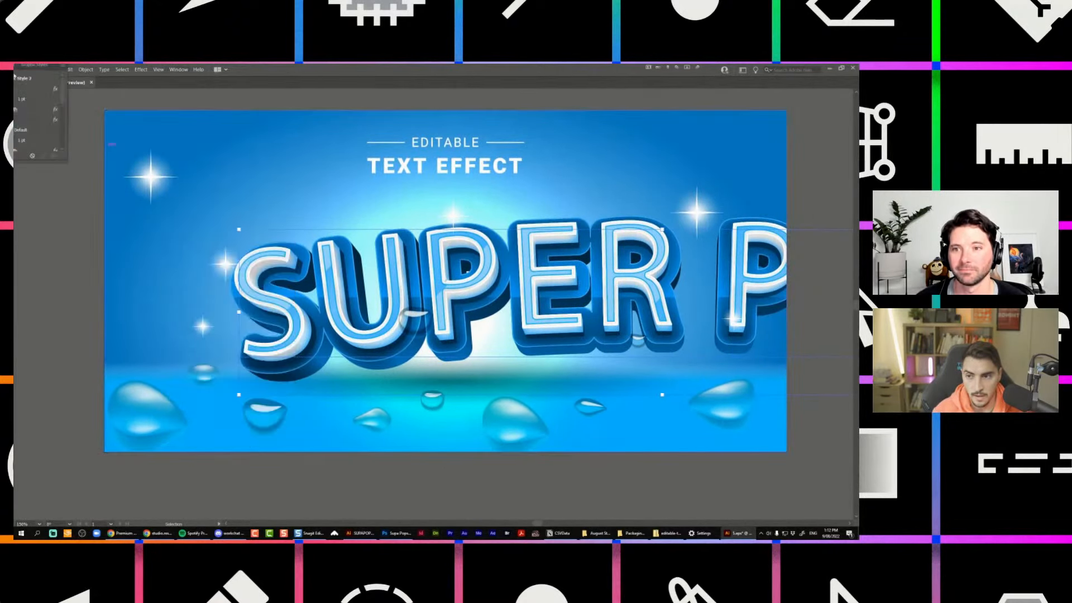
Spread the Appearance, Gradient and Graphic Styles panels over the workspace and lengthen the Appearance panel.
left_click_drag(20, 68, 426, 272)
left_click_drag(19, 65, 564, 212)
left_click_drag(335, 179, 716, 337)
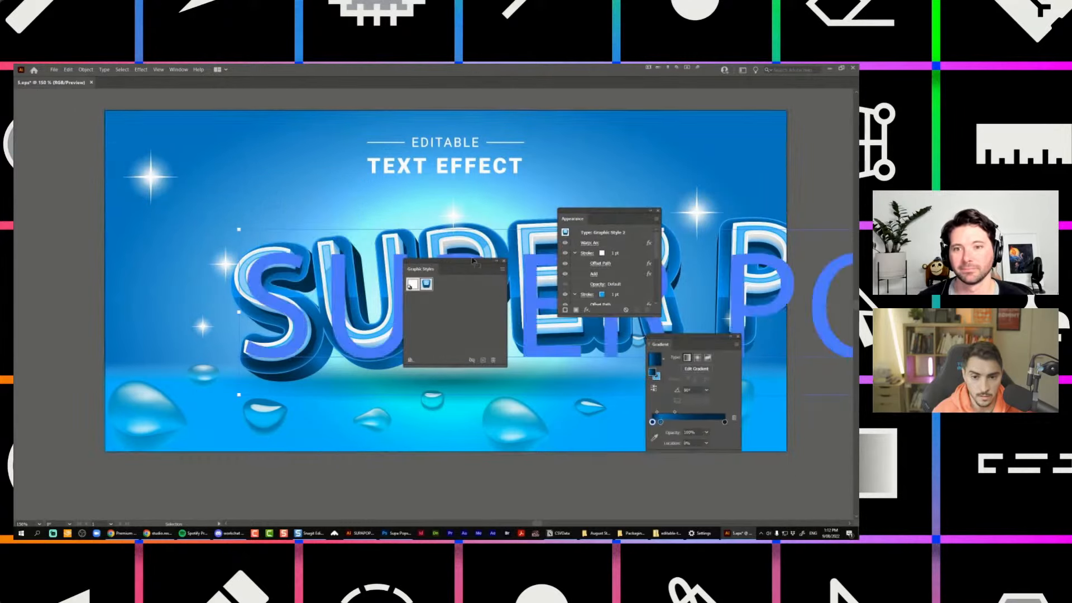
left_click_drag(472, 263, 777, 157)
left_click_drag(610, 316, 609, 367)
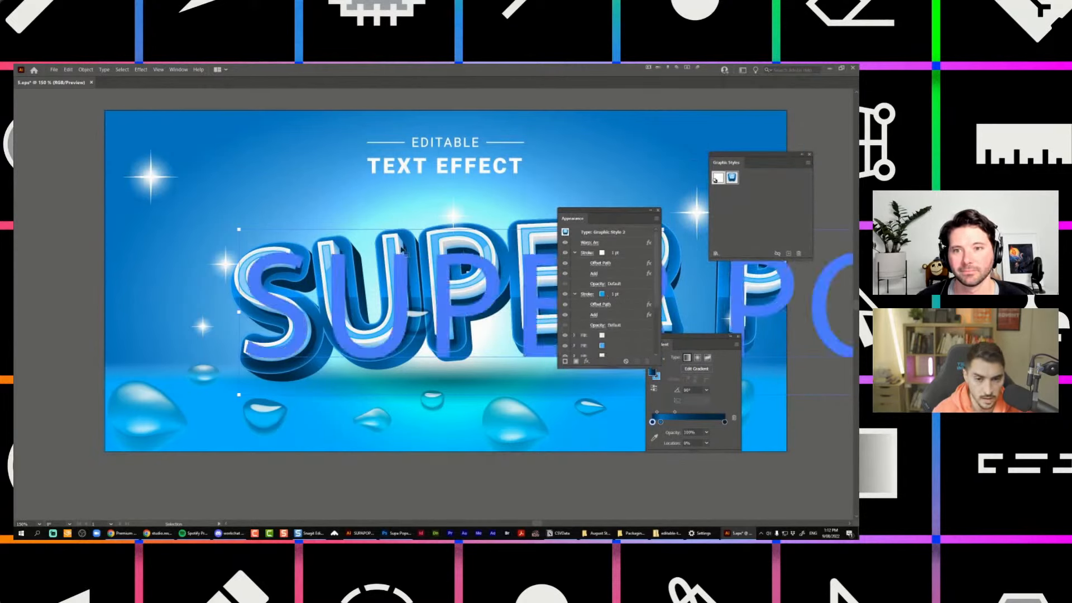
Change the font of the SUPER POPS text effect to BN Dime Display.
left_click(105, 70)
left_click(105, 70)
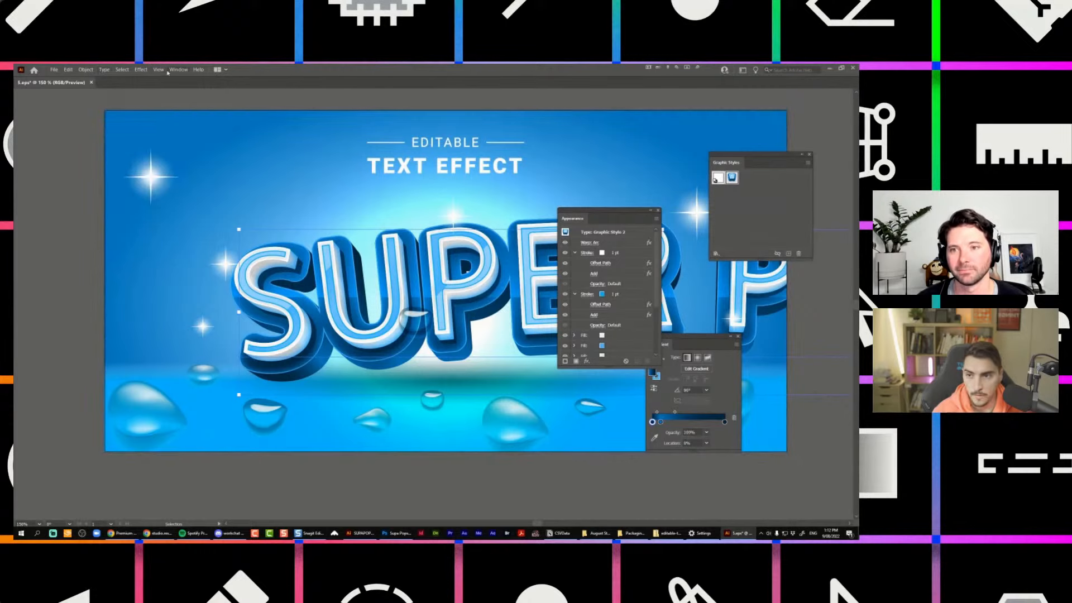
left_click(179, 70)
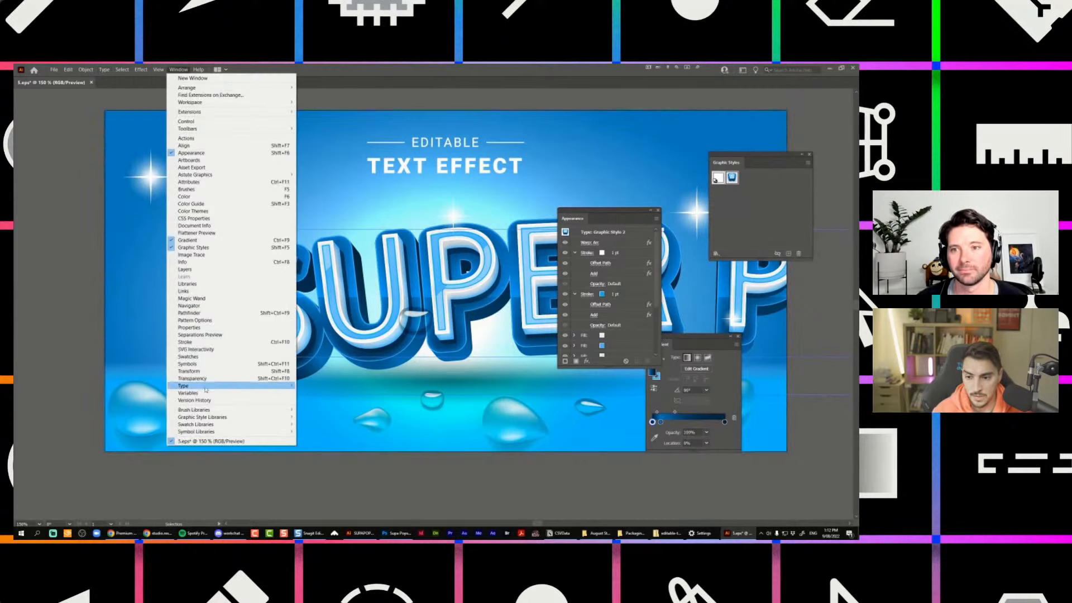
mouse_move(193, 385)
left_click(321, 386)
left_click(500, 231)
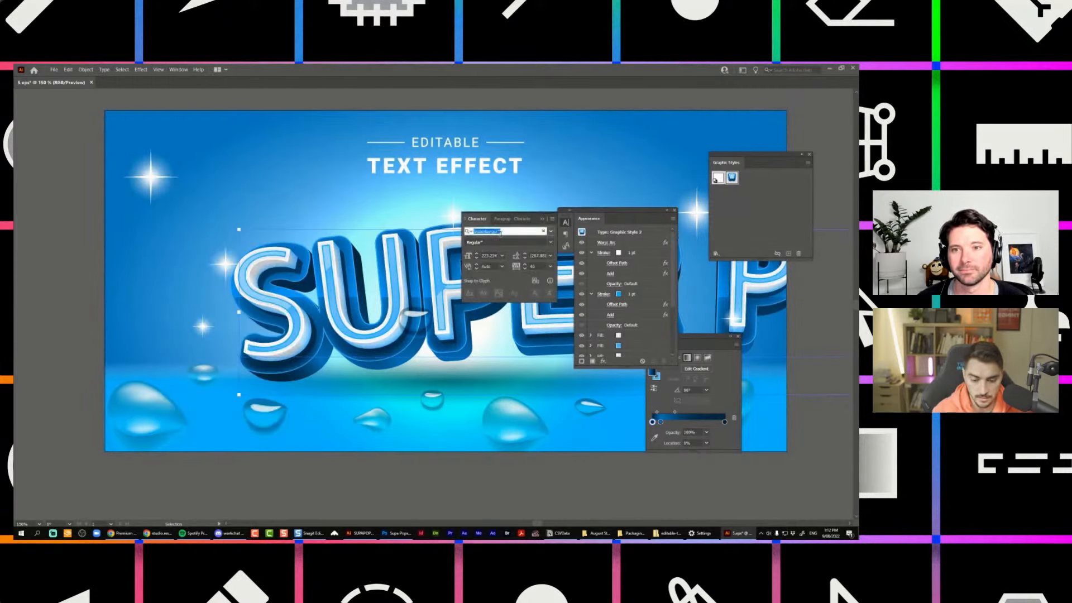
type("BN")
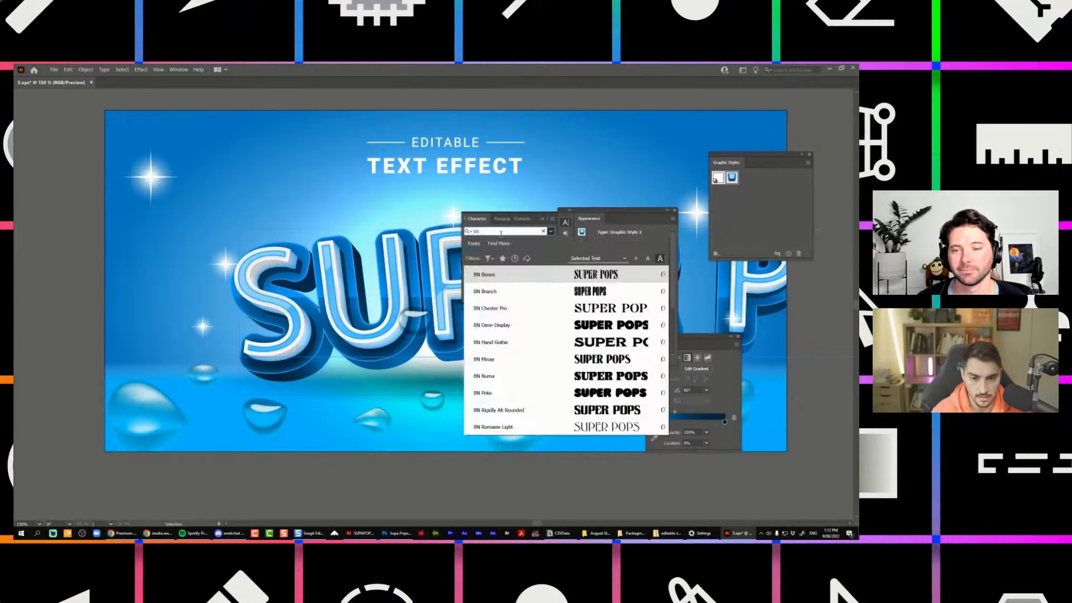
left_click(567, 325)
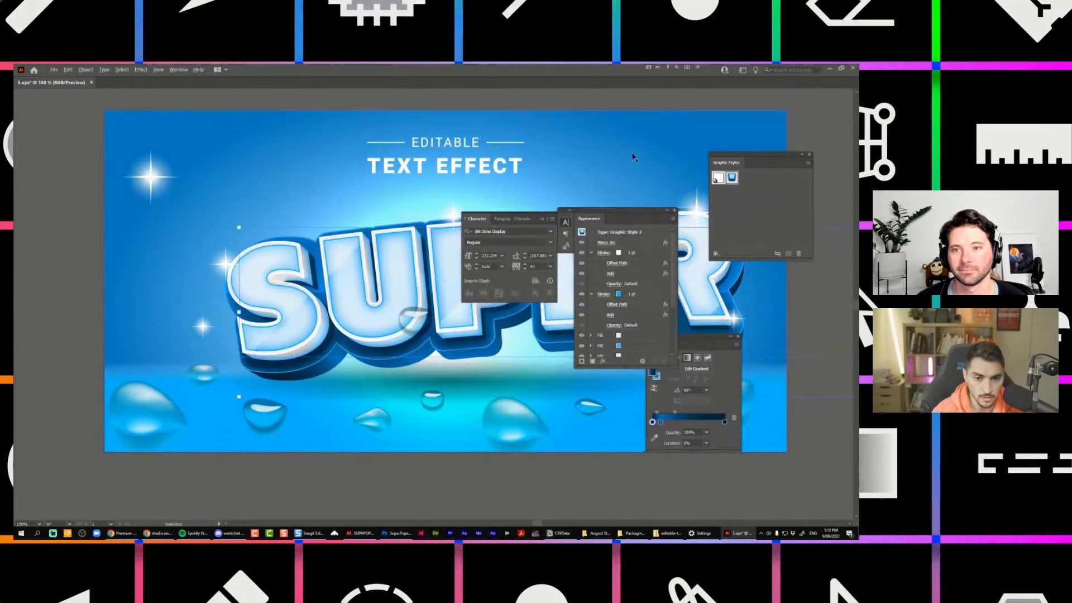
Bring back the hidden panels and reduce the font size of the SUPER POPS text.
left_click_drag(611, 134, 526, 136)
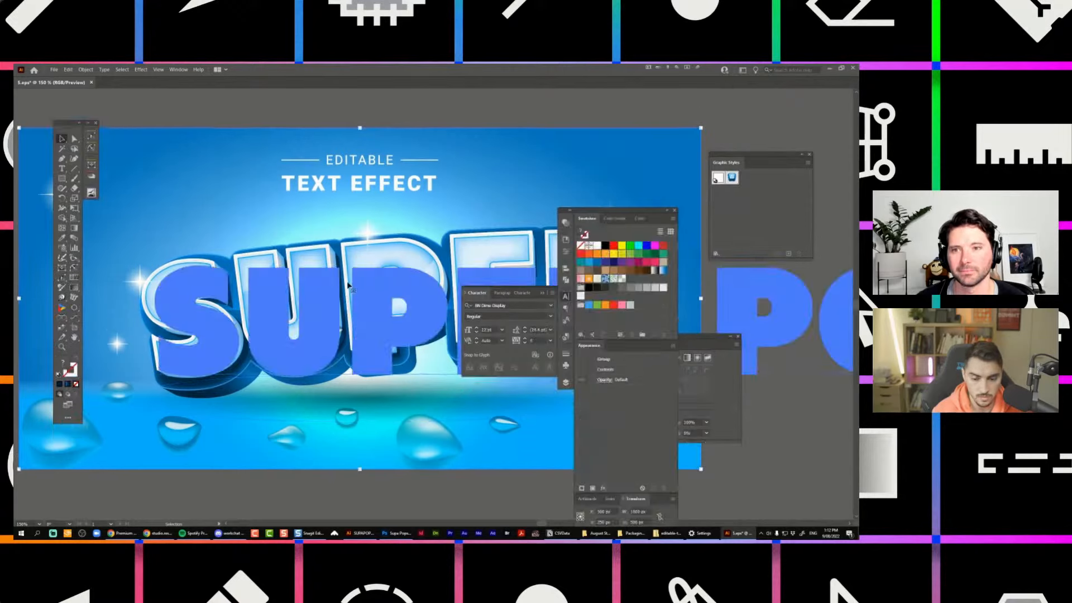
key("ctrl+shift+comma")
key("ctrl+shift+comma")
key("ctrl+shift+comma")
key("ctrl+shift+comma")
key("ctrl+shift+comma")
key("ctrl+shift+comma")
key("ctrl+shift+comma")
key("ctrl+shift+comma")
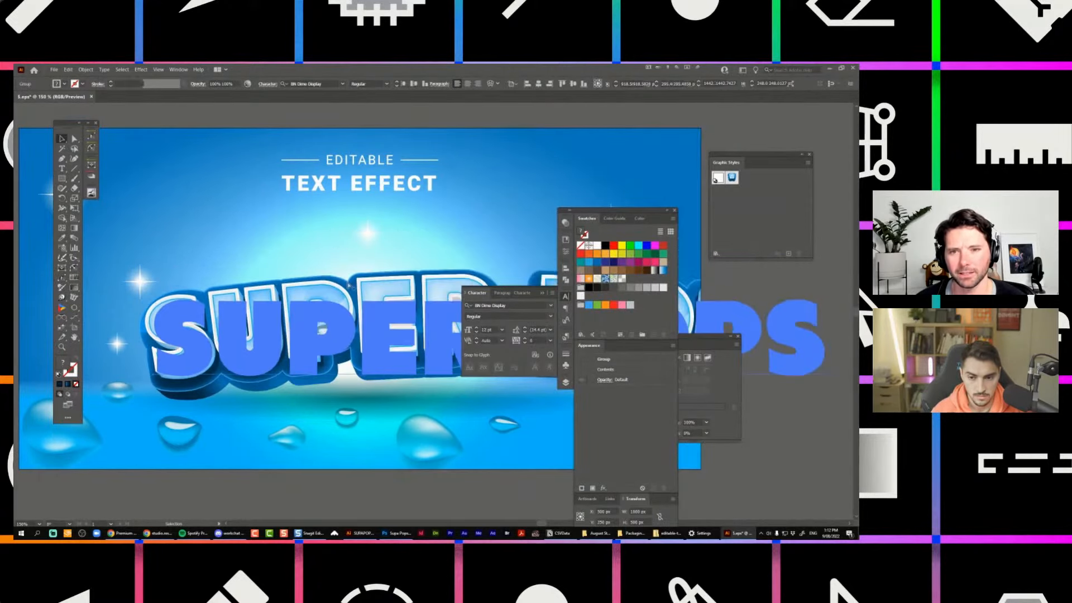
Delete the water drops, sparkles, heading and blue background so that only the SUPER POPS text remains on the artboard.
key("ctrl+z")
key("ctrl+z")
left_click_drag(345, 332, 343, 296)
key("Delete")
left_click(472, 213)
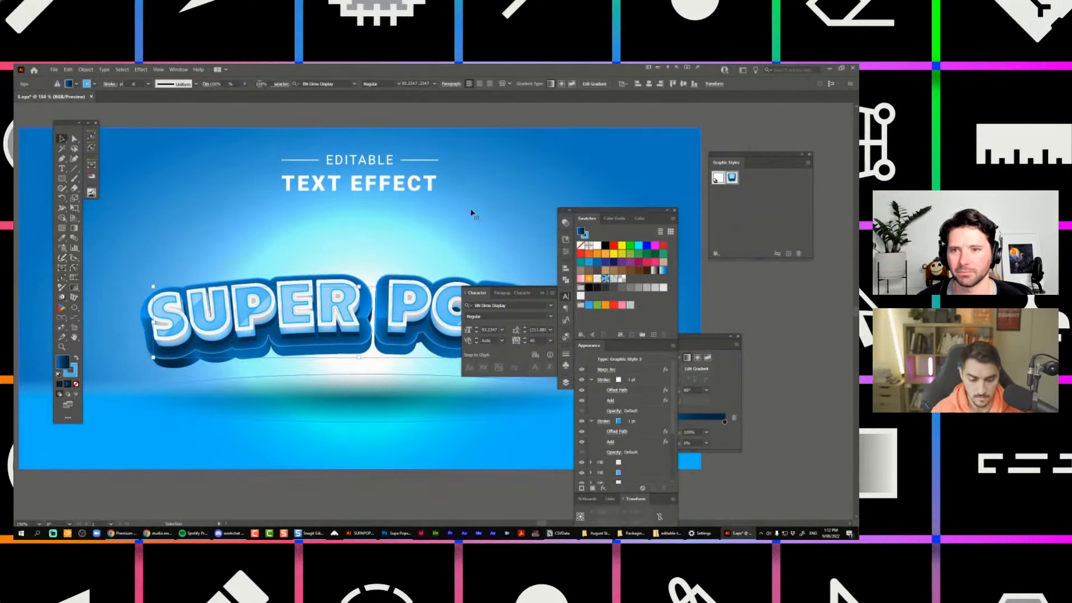
key("Delete")
key("ctrl+minus")
key("ctrl+minus")
key("ctrl+a")
key("ctrl+equal")
key("ctrl+equal")
key("ctrl+equal")
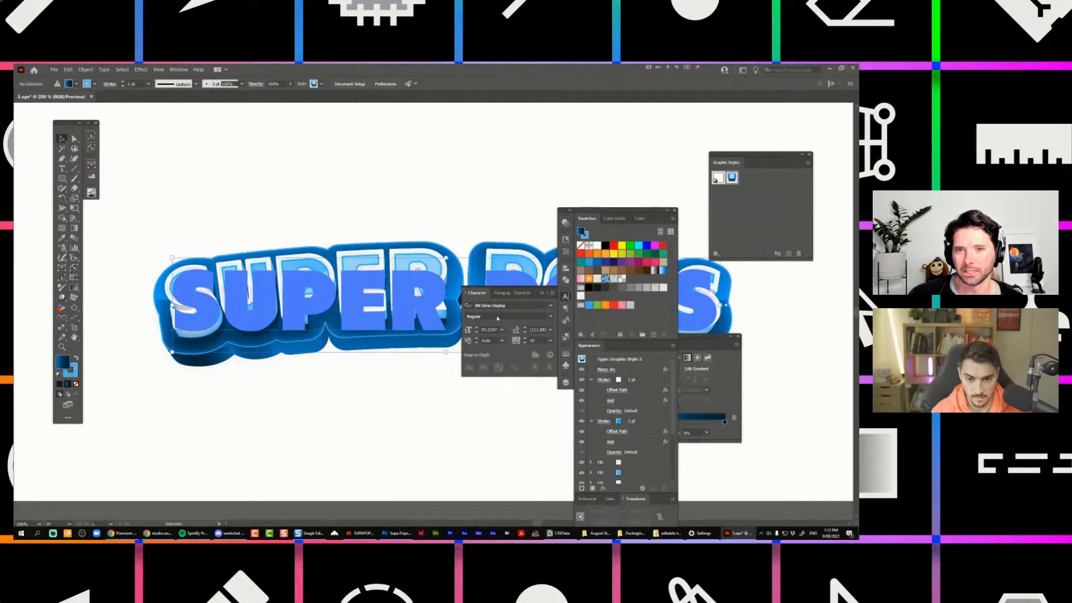
Hide the panels and enlarge the SUPER POPS text beyond both sides of the white artboard.
left_click(552, 316)
left_click(433, 167)
key("Tab")
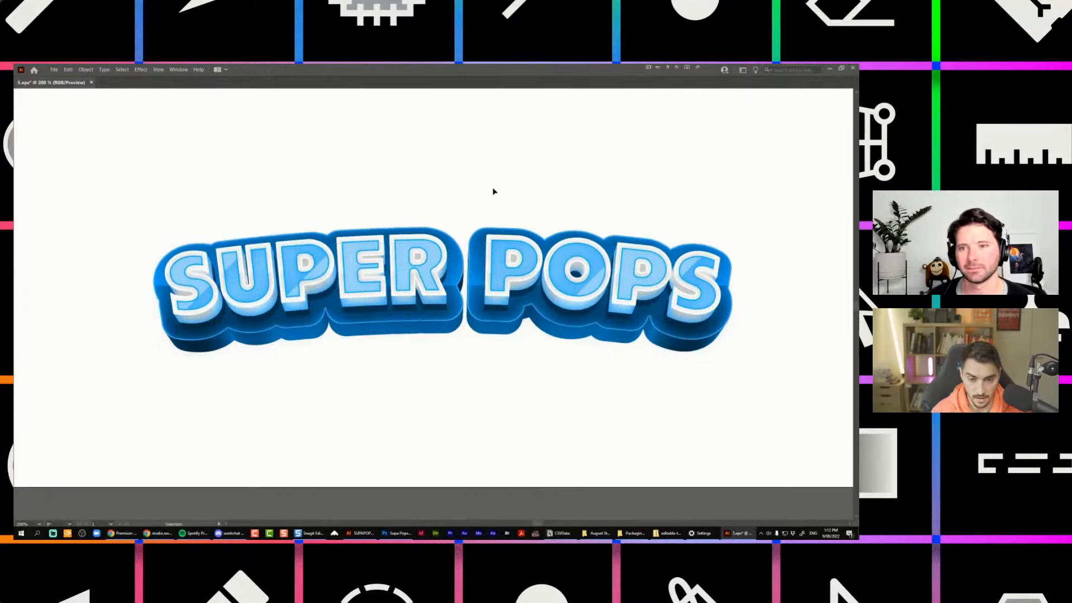
key("ctrl+minus")
key("ctrl+minus")
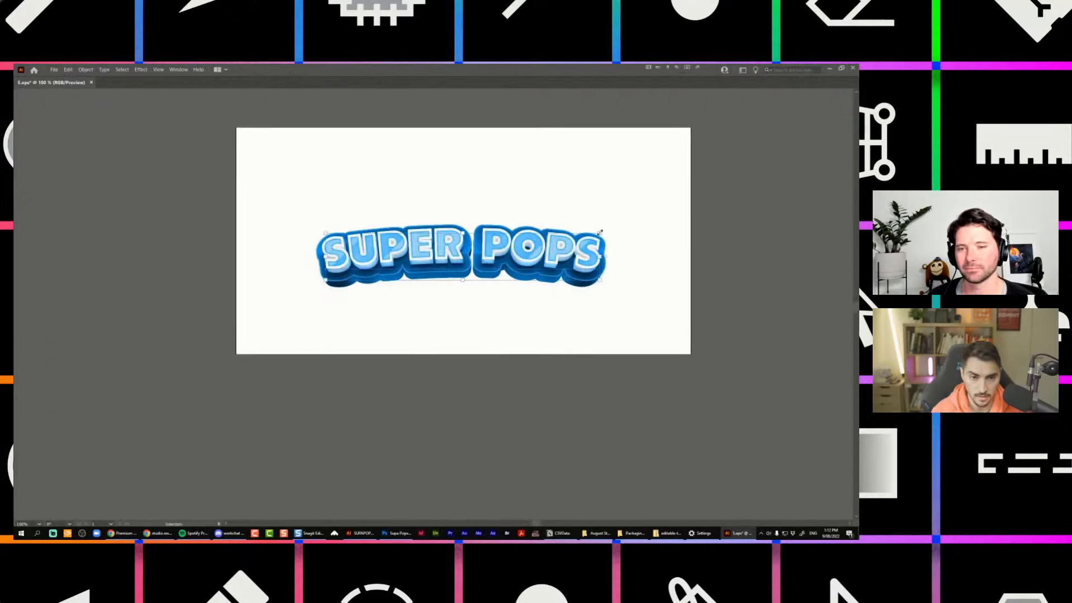
left_click_drag(667, 199, 794, 172)
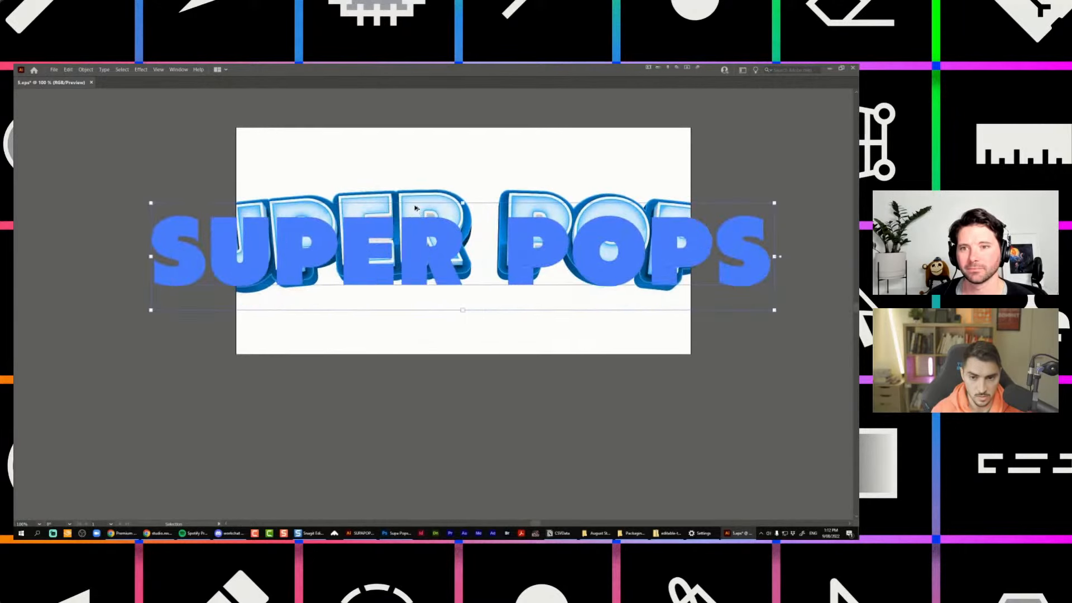
Paste the SUPER POPS text effect into SUPAPOPS.ai and scale it down to fit below the logo on the front artboard.
key("ctrl+minus")
key("alt+Tab")
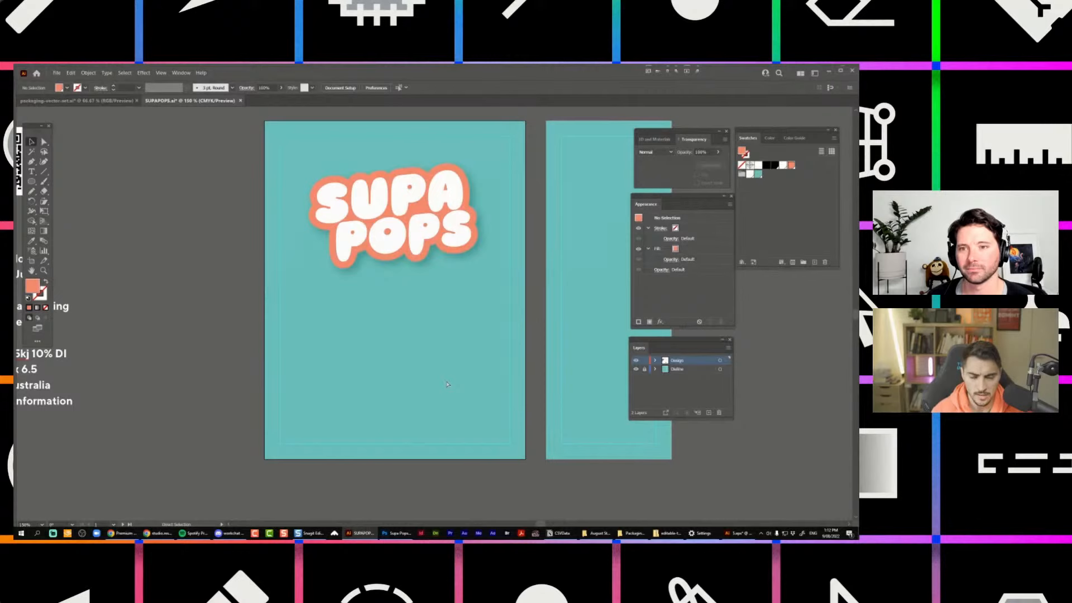
key("ctrl+v")
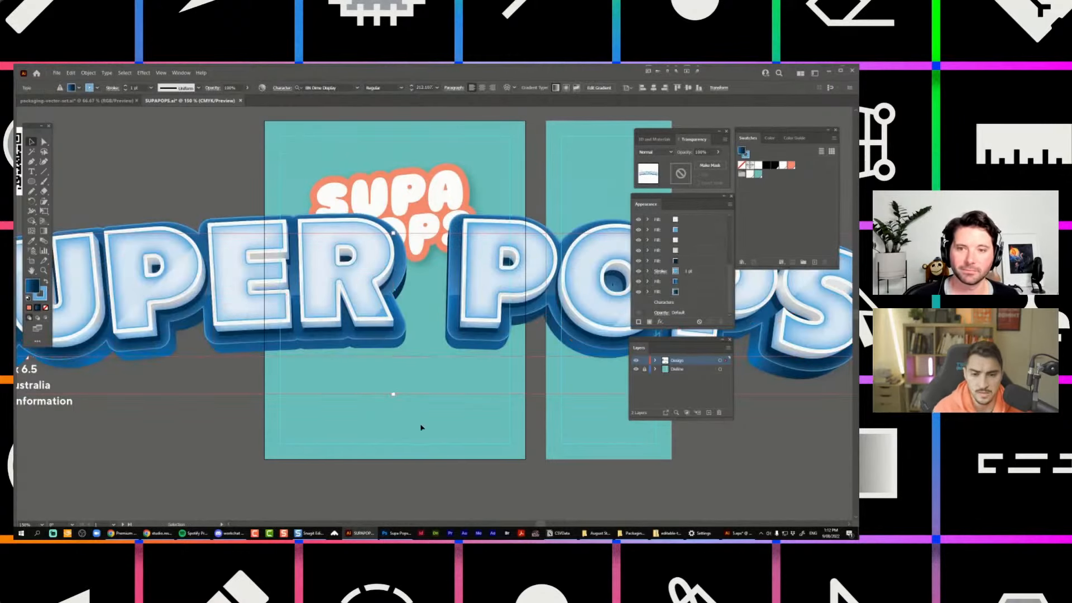
scroll(421, 429, "down", 2)
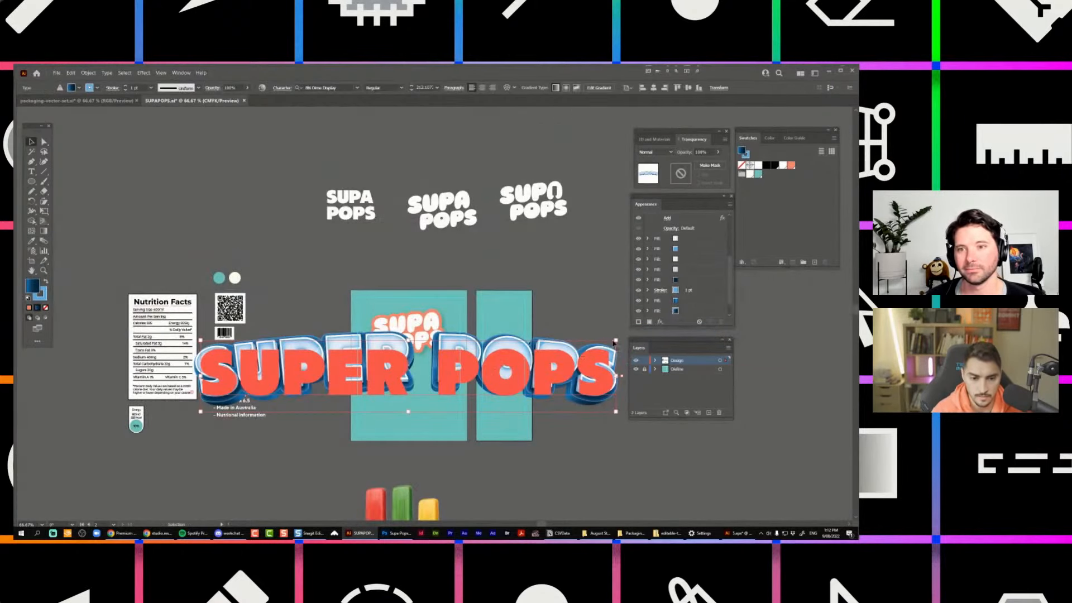
left_click_drag(616, 341, 449, 369)
left_click(511, 272)
scroll(392, 390, "up", 1)
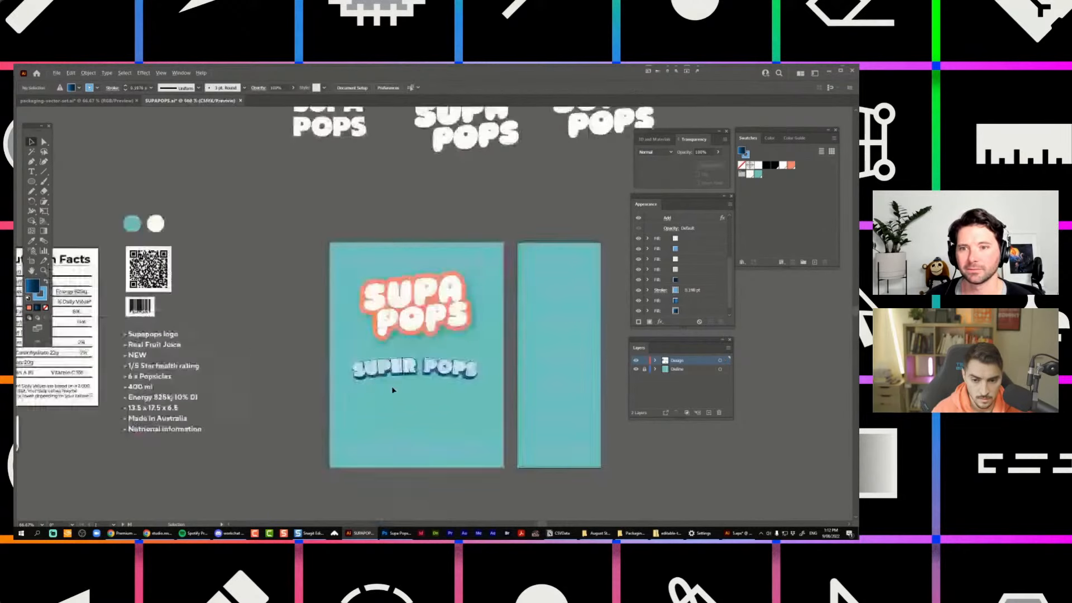
scroll(393, 389, "up", 1)
Break the SUPER POPS text into two lines and move it centrally beneath the SUPA POPS logo.
double_click(439, 353)
key("Return")
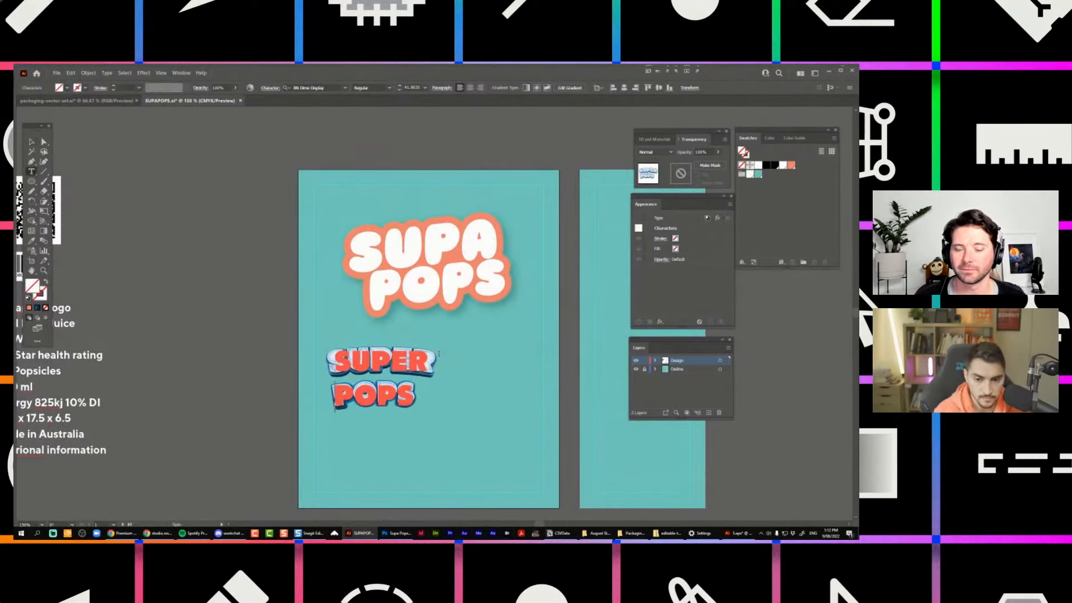
key("Escape")
left_click_drag(421, 367, 479, 354)
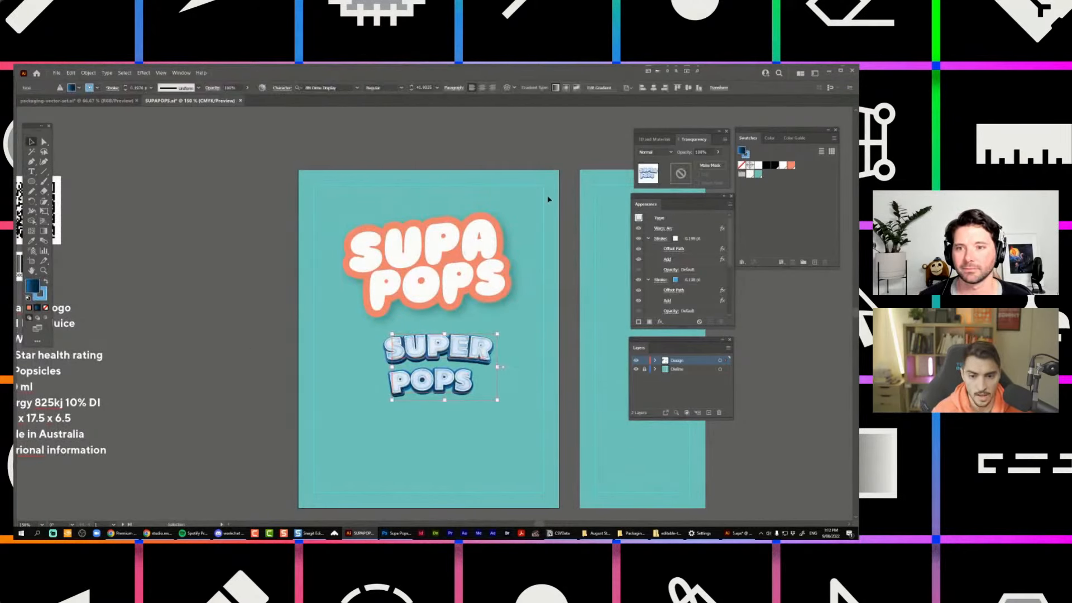
Move the Layers panel aside and lengthen the Appearance panel to list every attribute of the SUPER POPS text.
scroll(448, 342, "up", 6)
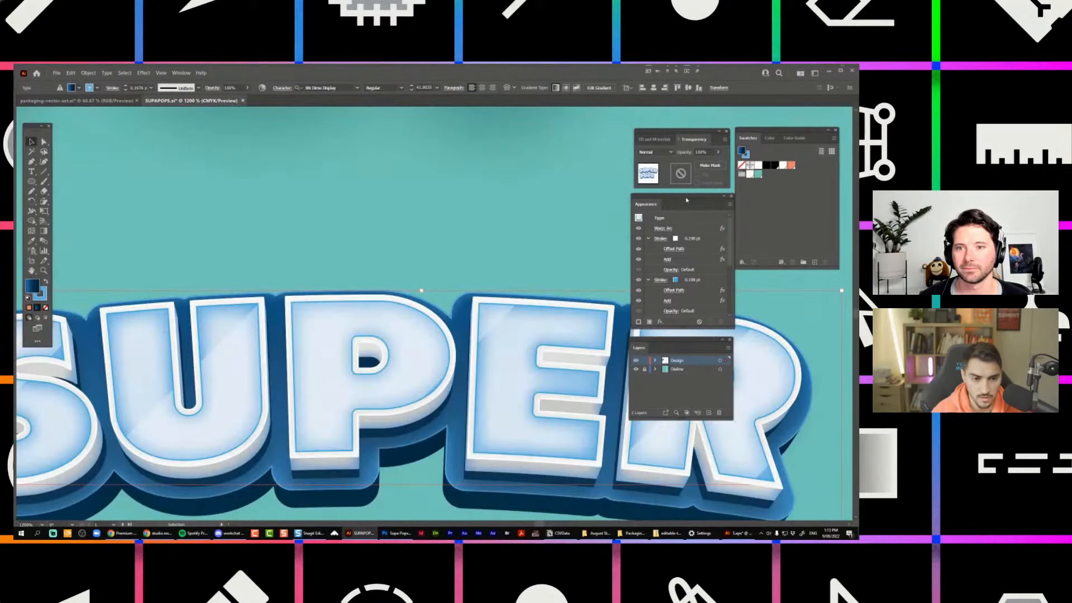
left_click_drag(681, 341, 793, 279)
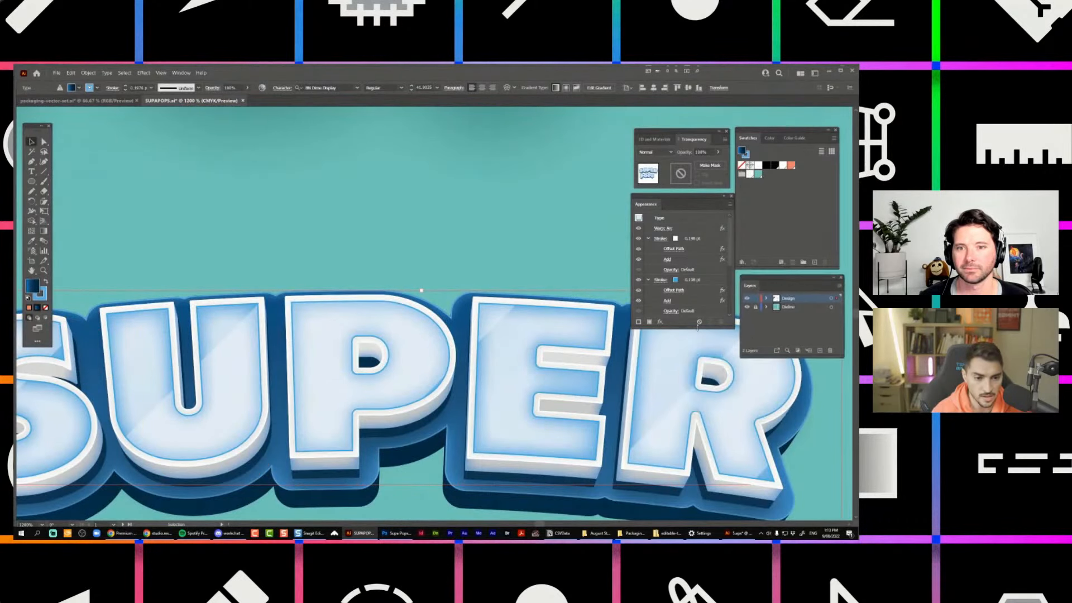
left_click_drag(691, 329, 691, 433)
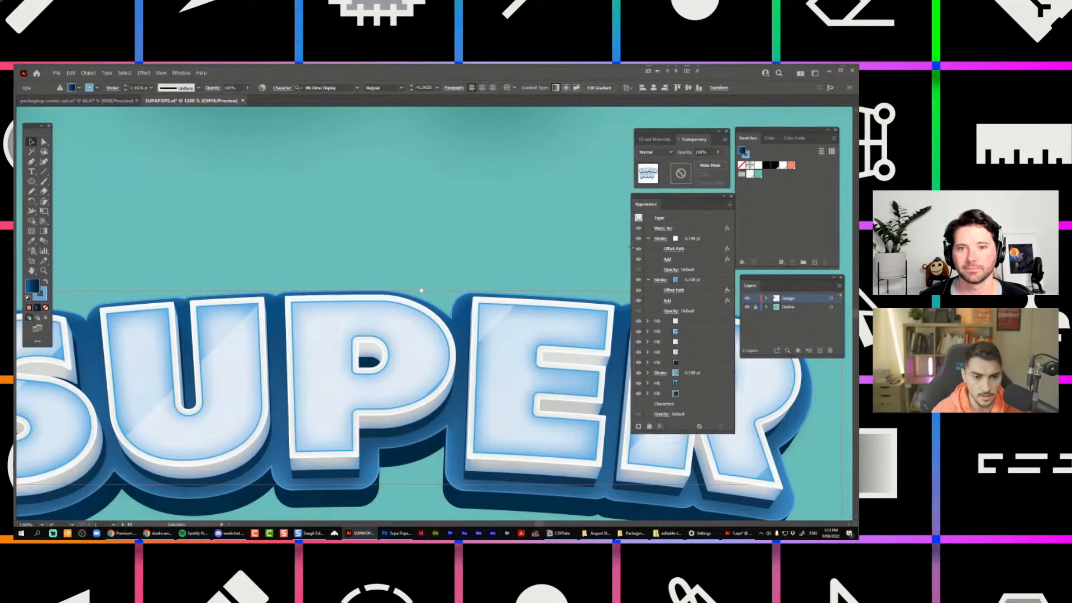
Try hiding the text's Warp Arc effect, blue fill, lower stroke and the fill beneath it, and undo these visibility changes.
left_click(640, 229)
scroll(507, 284, "down", 1)
left_click_drag(505, 282, 504, 236)
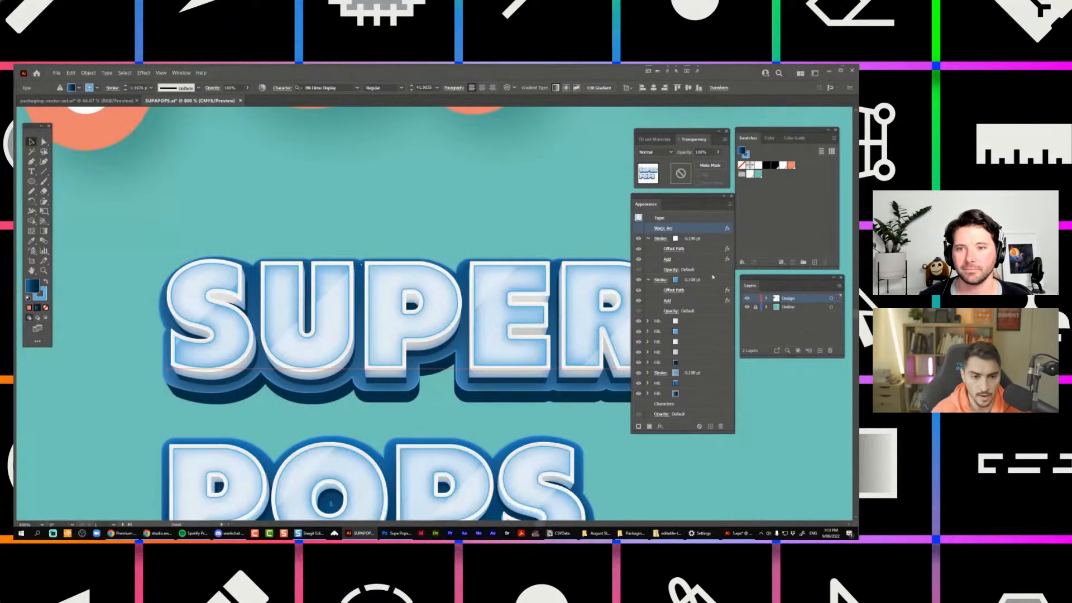
left_click(639, 332)
left_click(639, 373)
left_click(639, 383)
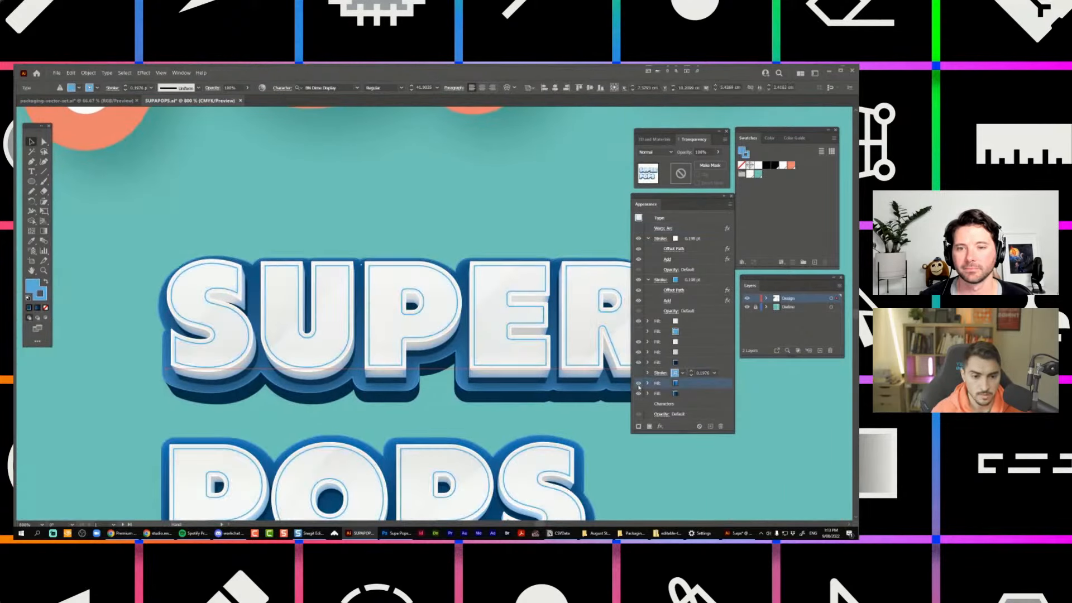
scroll(572, 171, "down", 1)
scroll(577, 169, "down", 1)
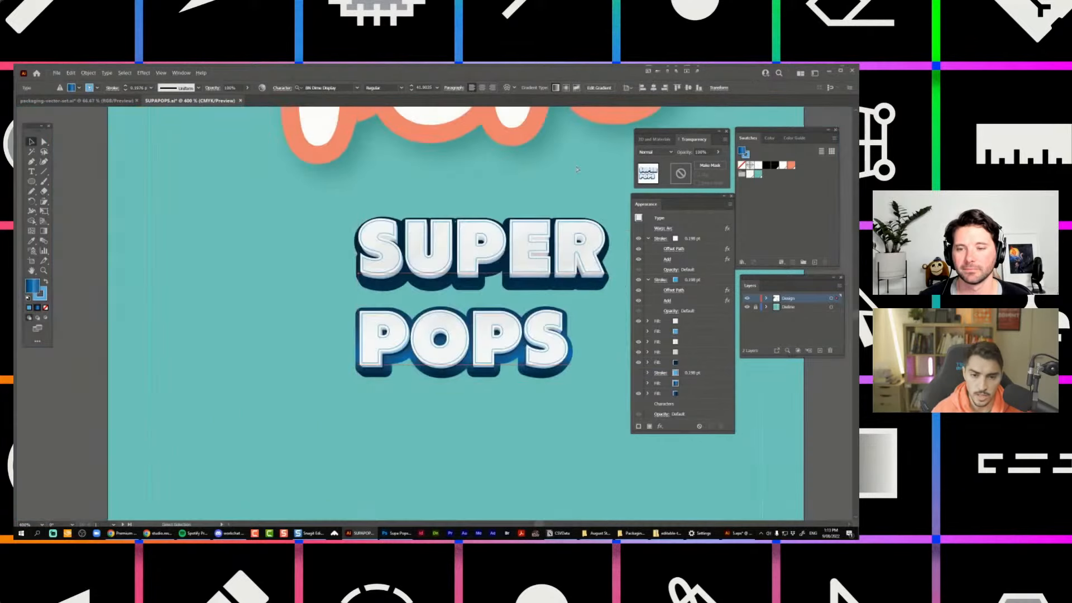
key("ctrl+z")
key("ctrl+z")
key("ctrl+z")
key("ctrl+z")
Reduce the line spacing between the words SUPER and POPS.
left_click_drag(621, 193, 505, 329)
scroll(528, 267, "down", 1)
scroll(503, 329, "down", 1)
left_click(553, 183)
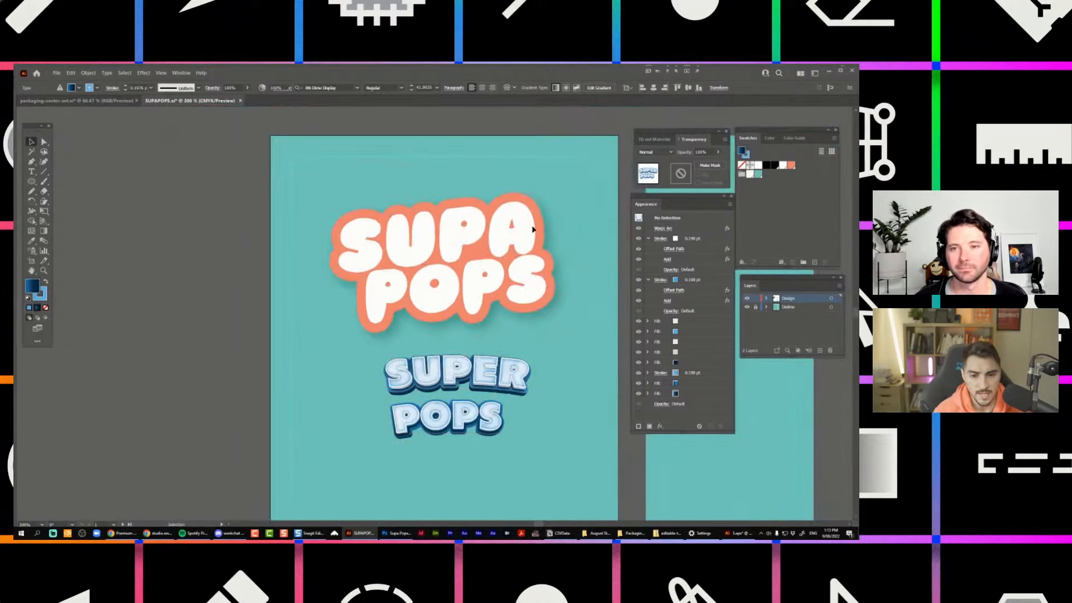
left_click(526, 280)
left_click(492, 424)
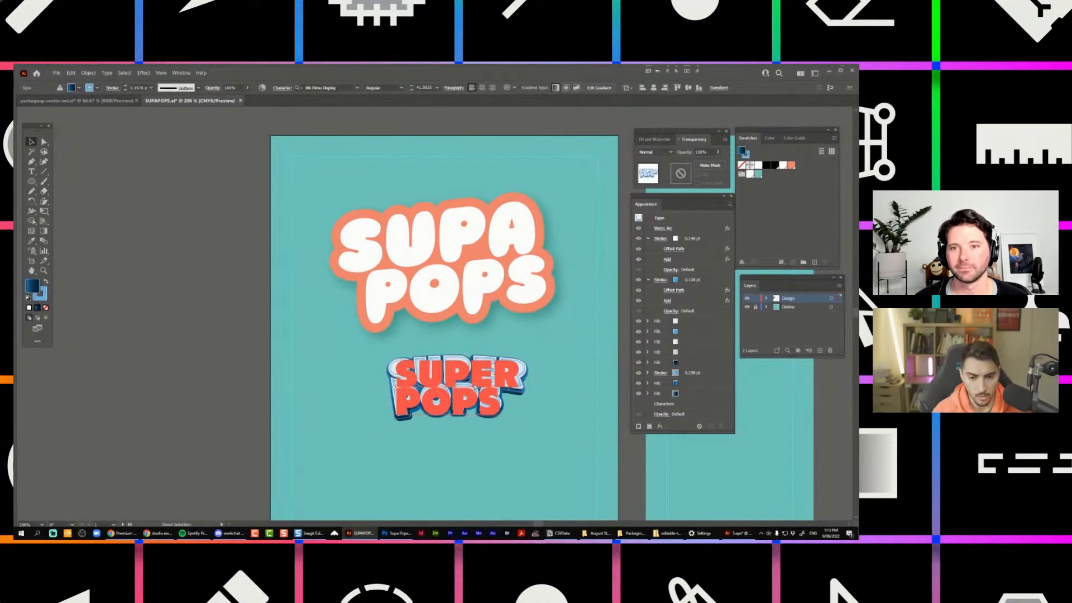
key("ctrl+shift+a")
scroll(480, 398, "up", 1)
scroll(440, 301, "up", 2)
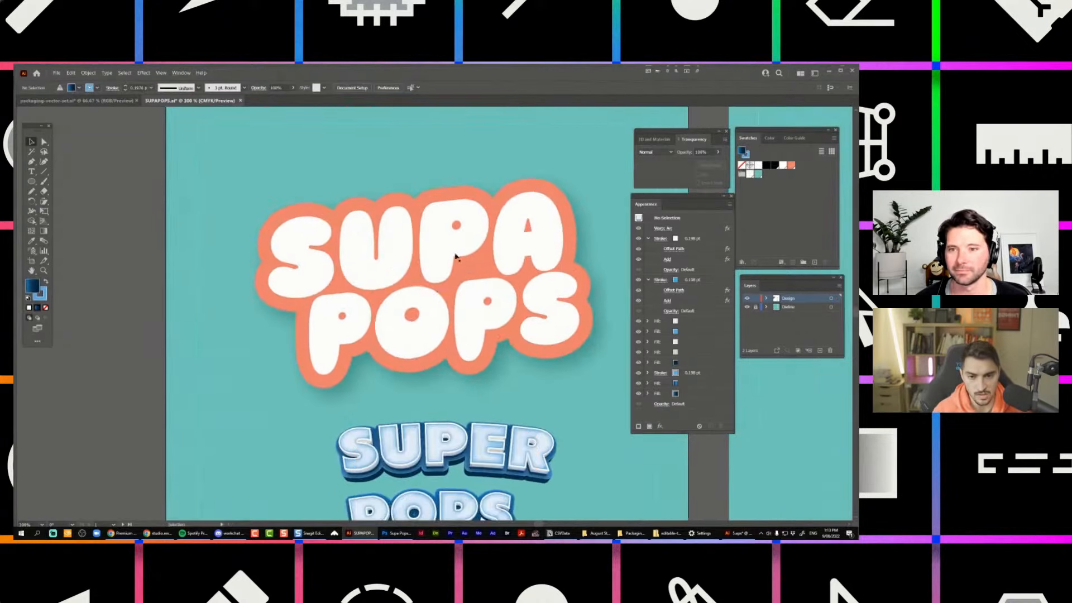
scroll(434, 237, "up", 1)
left_click(371, 239)
scroll(371, 239, "down", 2)
key("ctrl+shift+a")
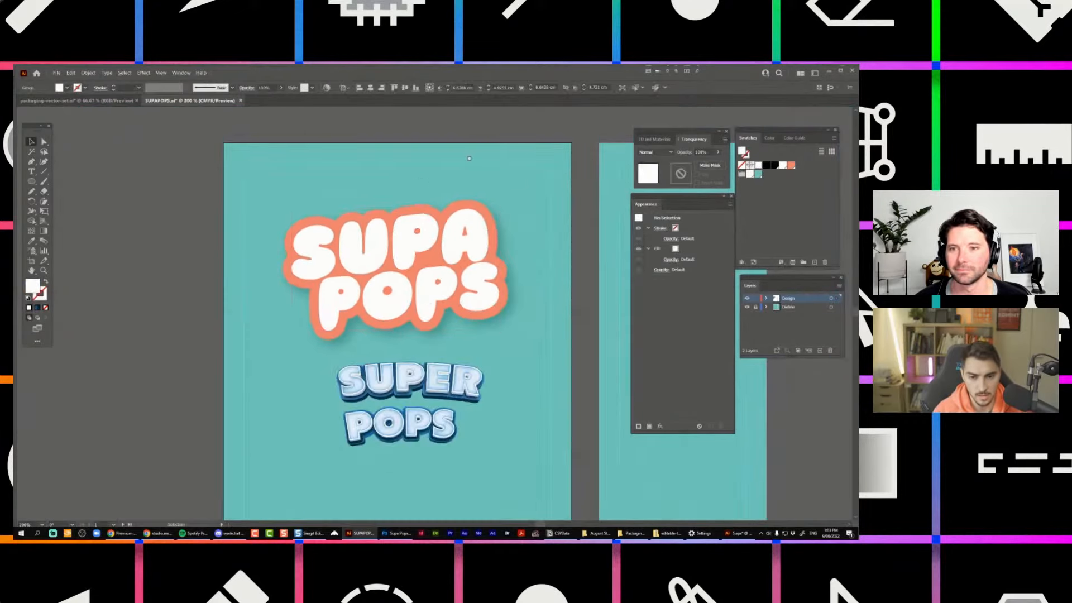
Center-align the two lines of the SUPER POPS text.
left_click_drag(442, 376, 503, 334)
scroll(504, 334, "down", 1)
scroll(500, 369, "up", 1)
left_click(500, 371)
key("ctrl+shift+c")
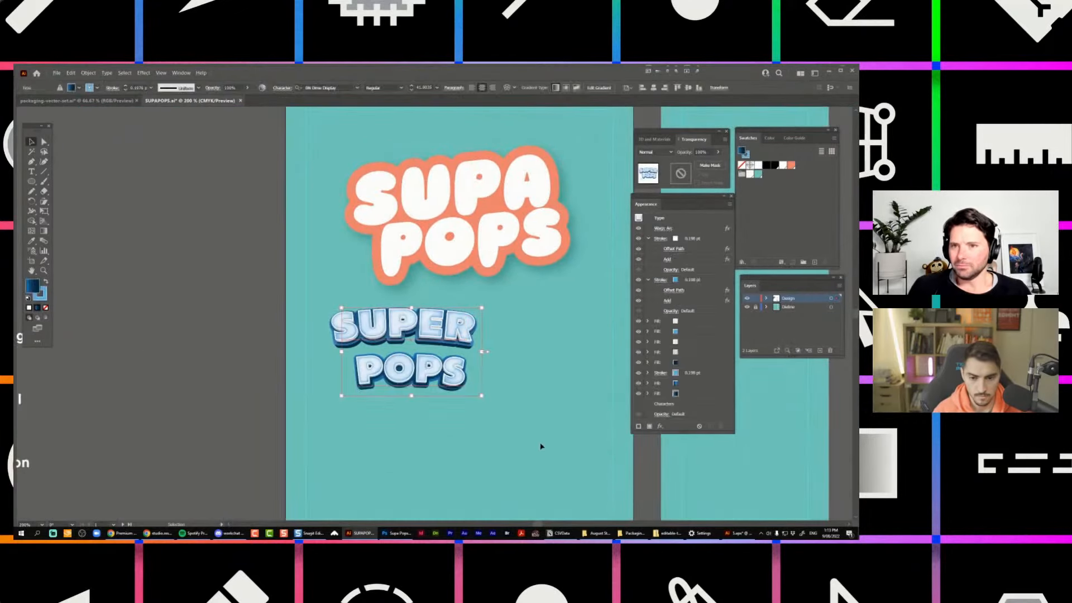
Tighten the leading of the centered SUPER POPS text by three increments.
left_click(541, 445)
left_click(456, 338)
key("alt+Up")
key("alt+Up")
key("alt+Up")
left_click(554, 359)
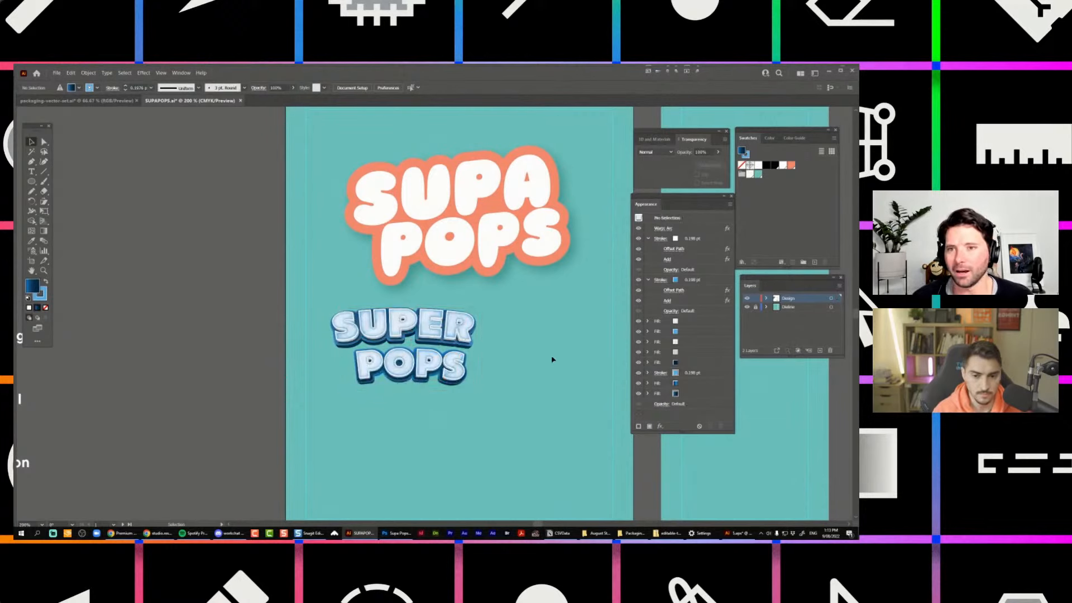
Hide the panels and move the SUPER POPS text off the front artboard into the empty space above it.
scroll(555, 361, "down", 2)
key("Tab")
scroll(558, 361, "up", 1)
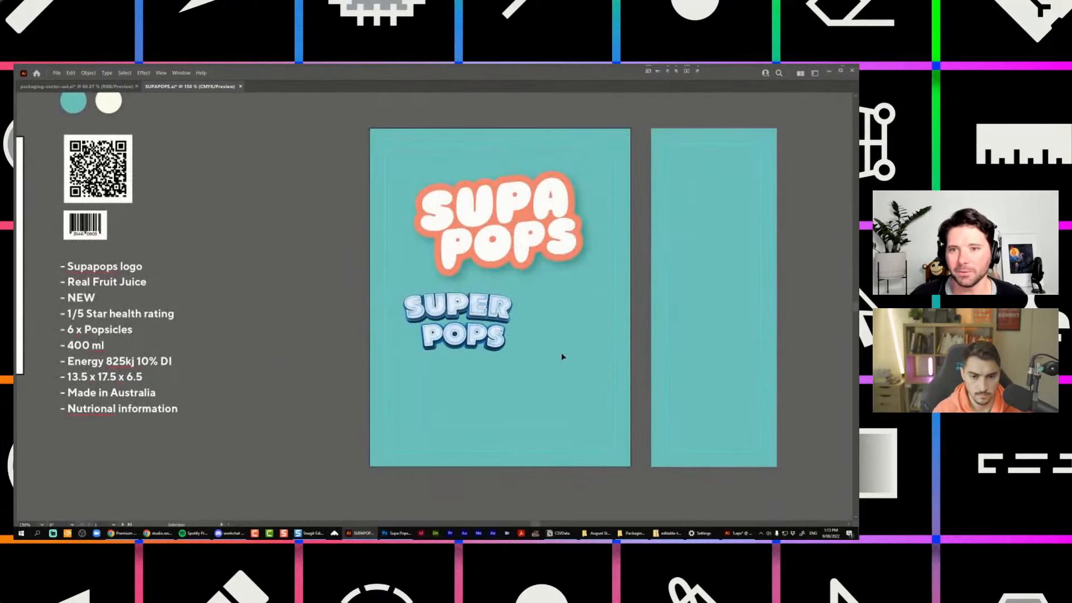
left_click_drag(566, 339, 480, 238)
scroll(498, 400, "down", 1)
scroll(458, 269, "up", 1)
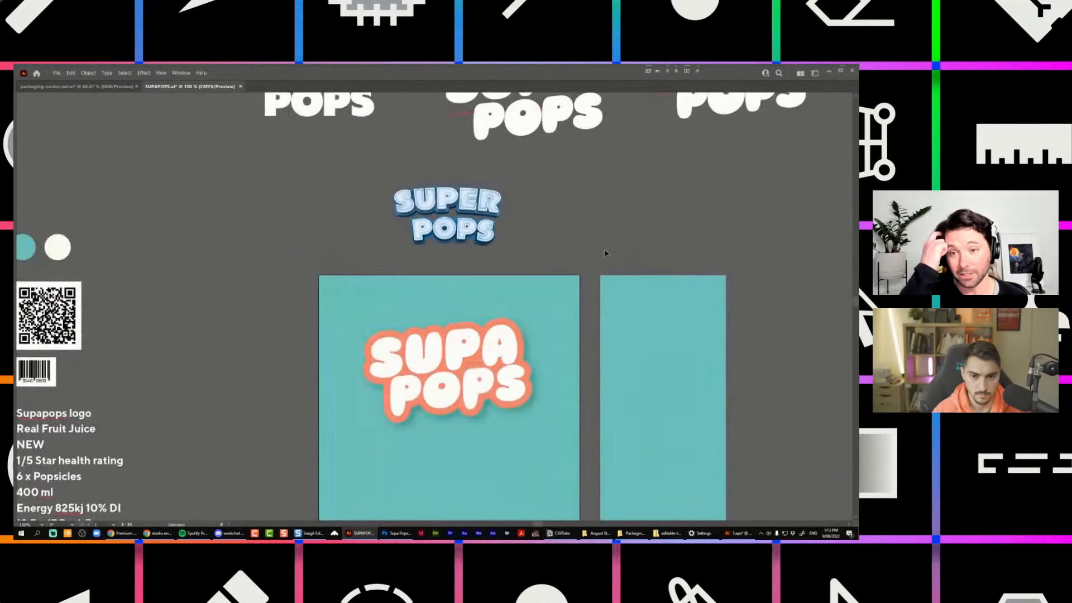
scroll(586, 274, "down", 1)
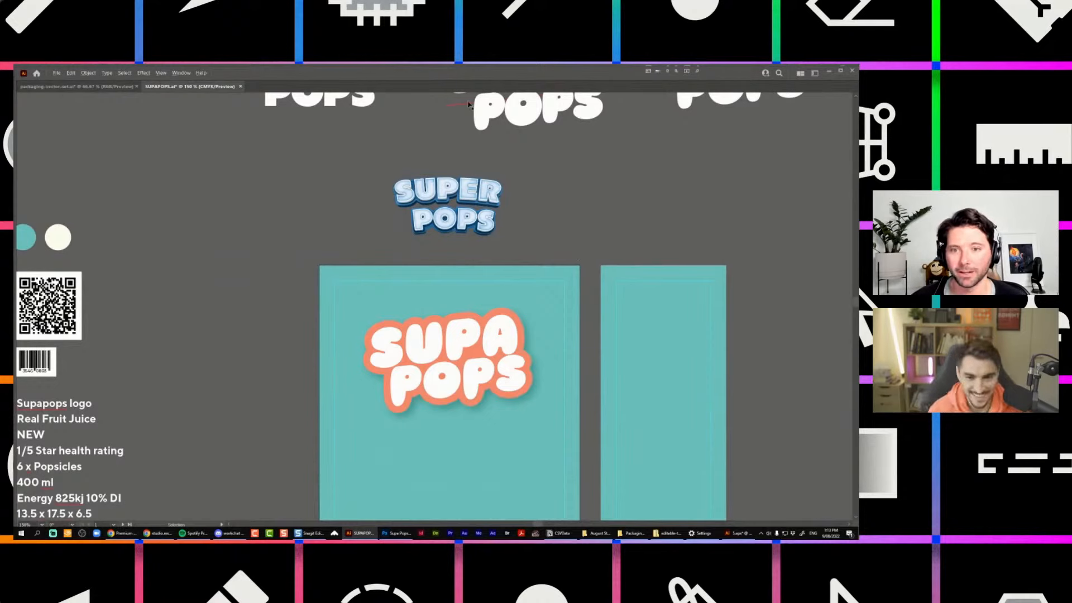
Compare the SUPER POPS text effect with the SUPA POPS logo on the front artboard.
scroll(470, 105, "up", 2)
scroll(454, 254, "down", 2)
left_click(454, 257)
left_click(536, 204)
key("Tab")
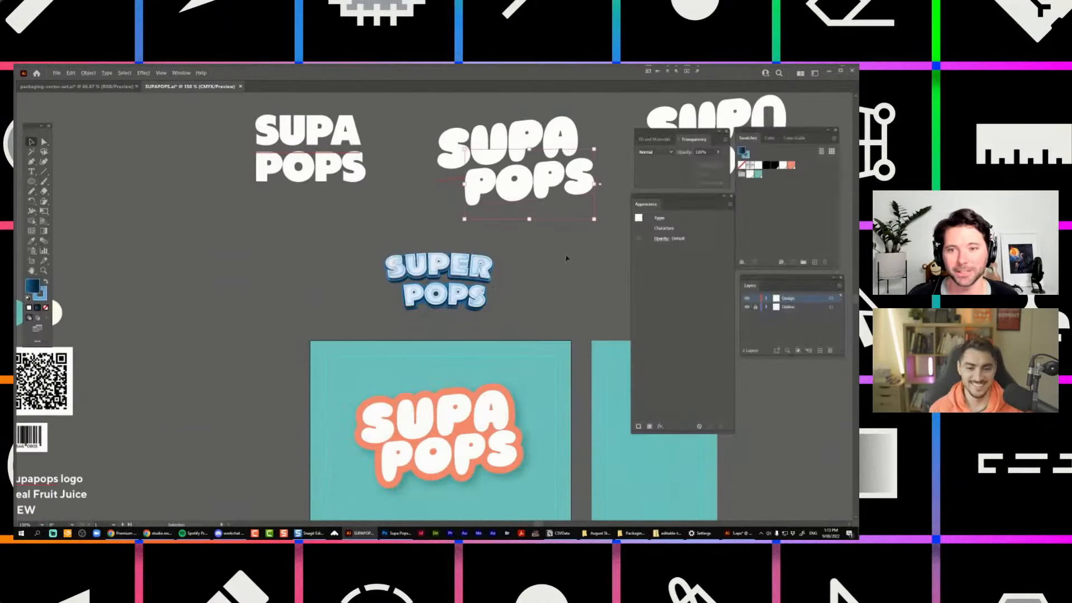
key("Tab")
left_click_drag(511, 375, 472, 327)
scroll(434, 287, "up", 1)
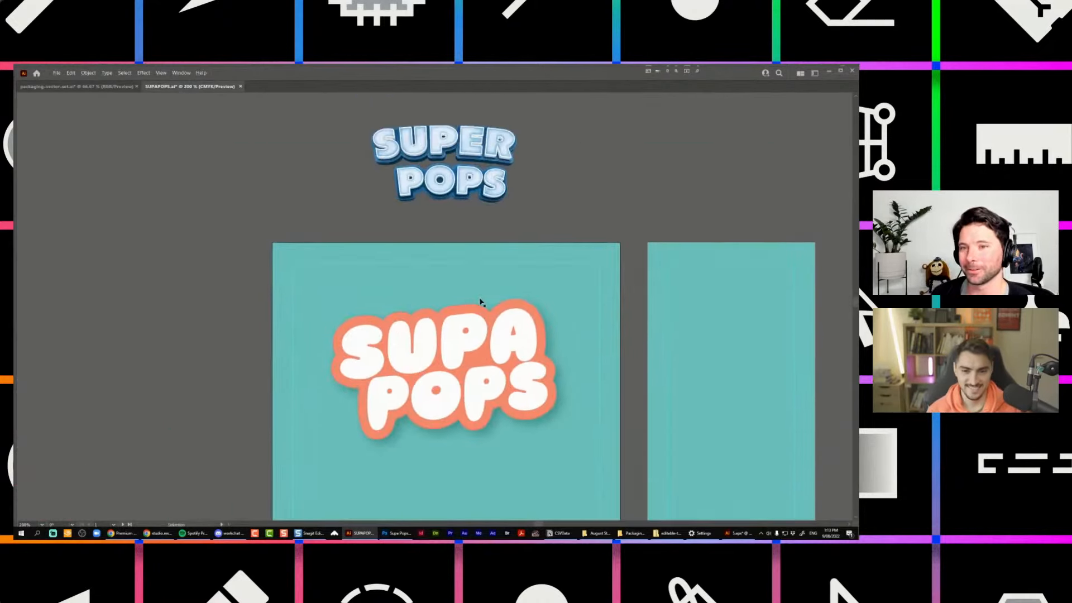
scroll(480, 293, "up", 1)
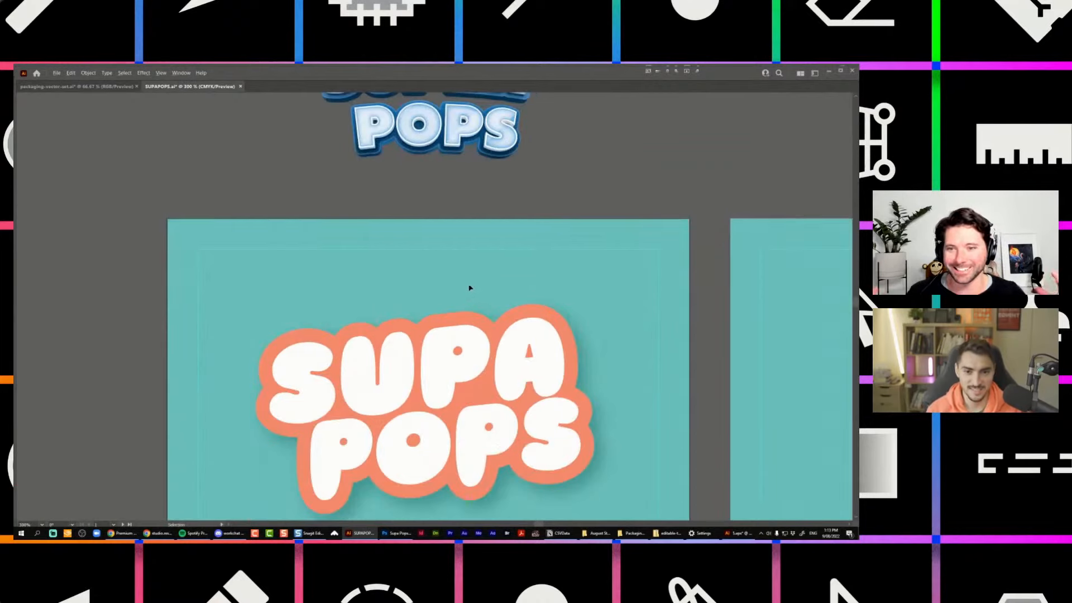
scroll(469, 288, "up", 1)
scroll(475, 285, "down", 2)
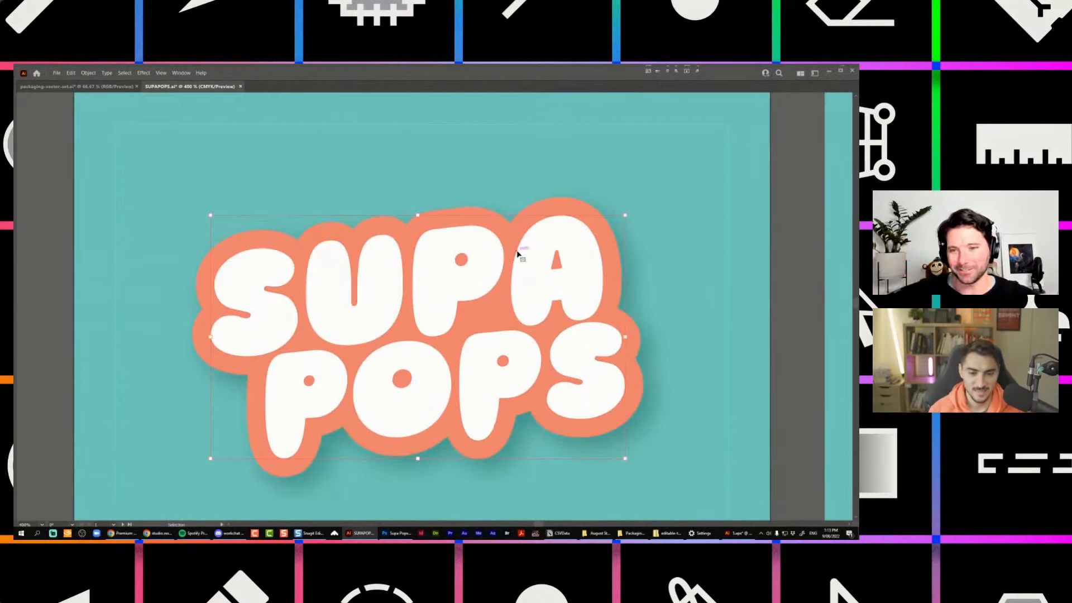
Add a Multiply drop shadow to the white SUPA POPS lettering and give the shadow the coral swatch color.
key("Tab")
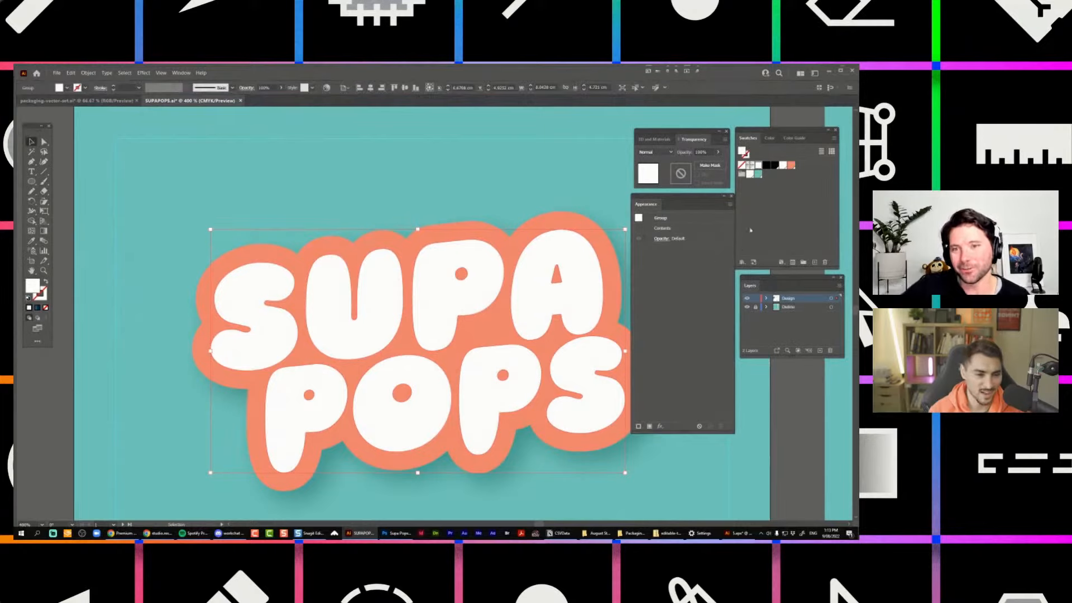
key("ctrl+alt+shift+o")
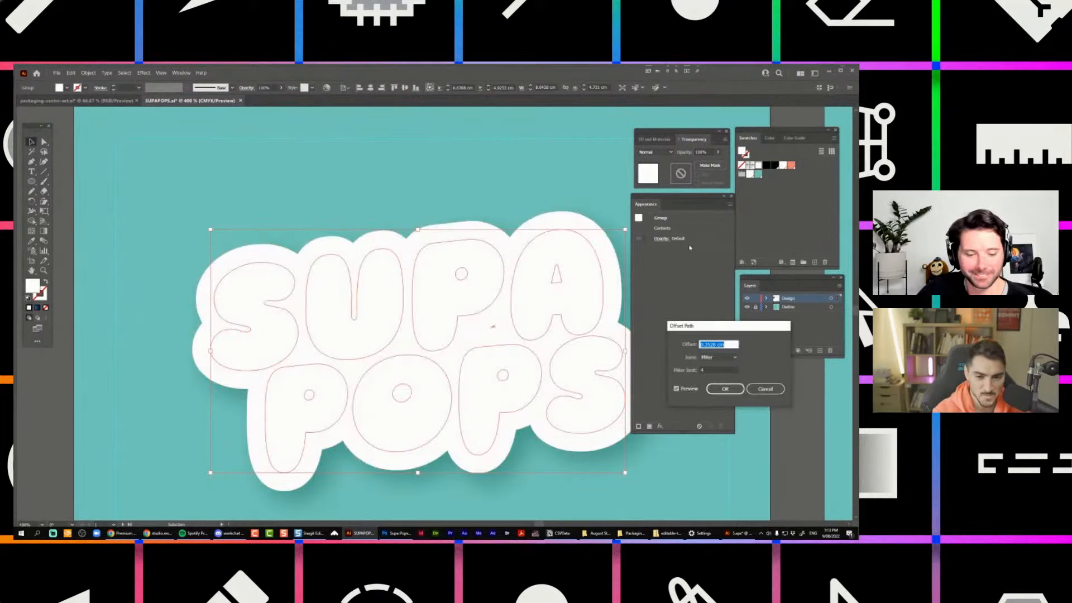
key("Escape")
key("ctrl+alt+shift+e")
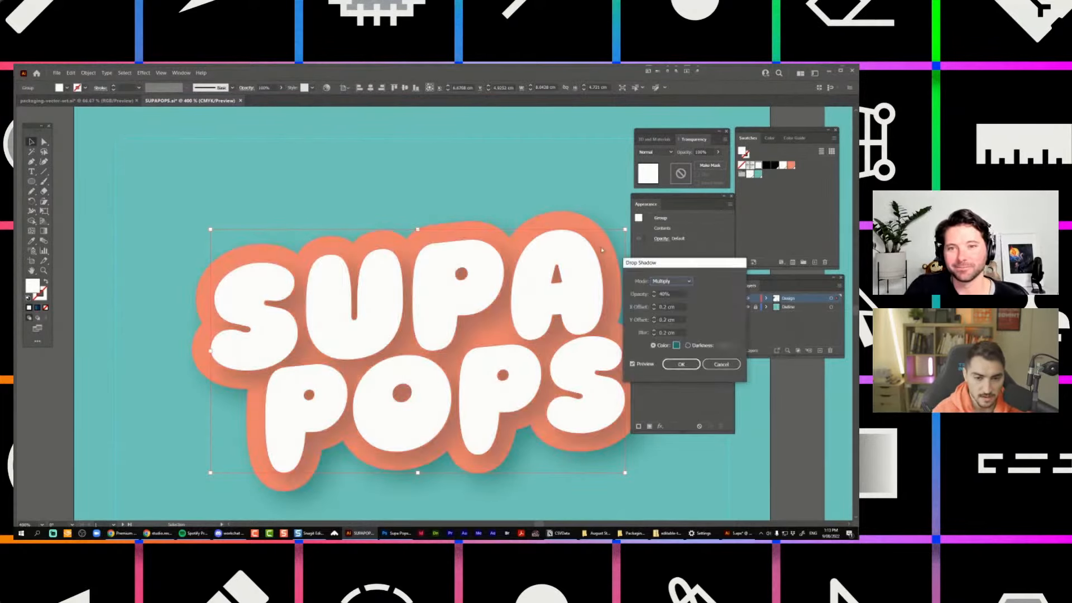
key("Tab")
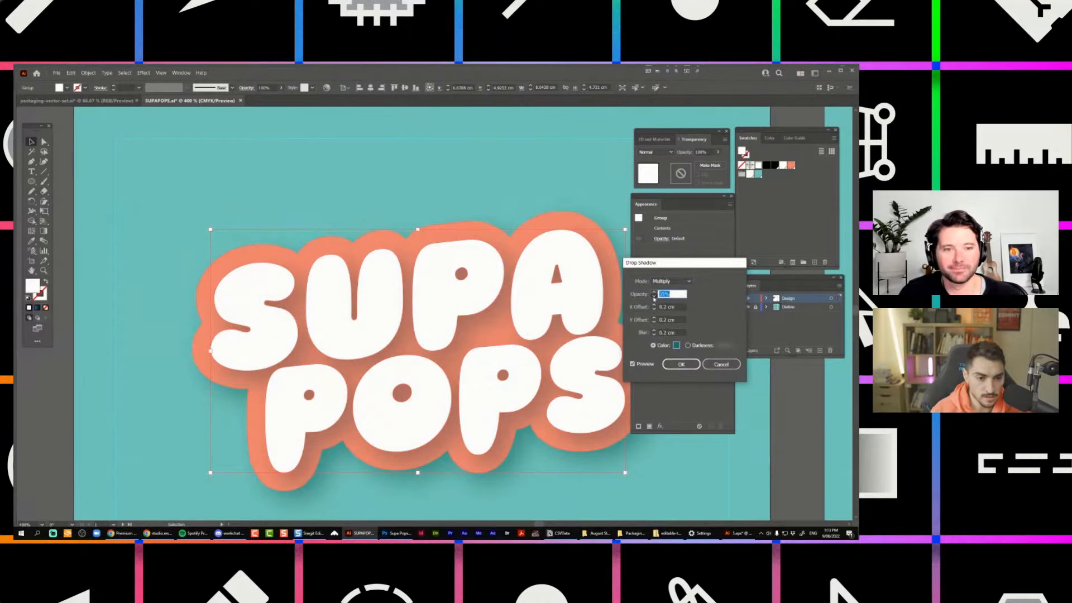
left_click(654, 297)
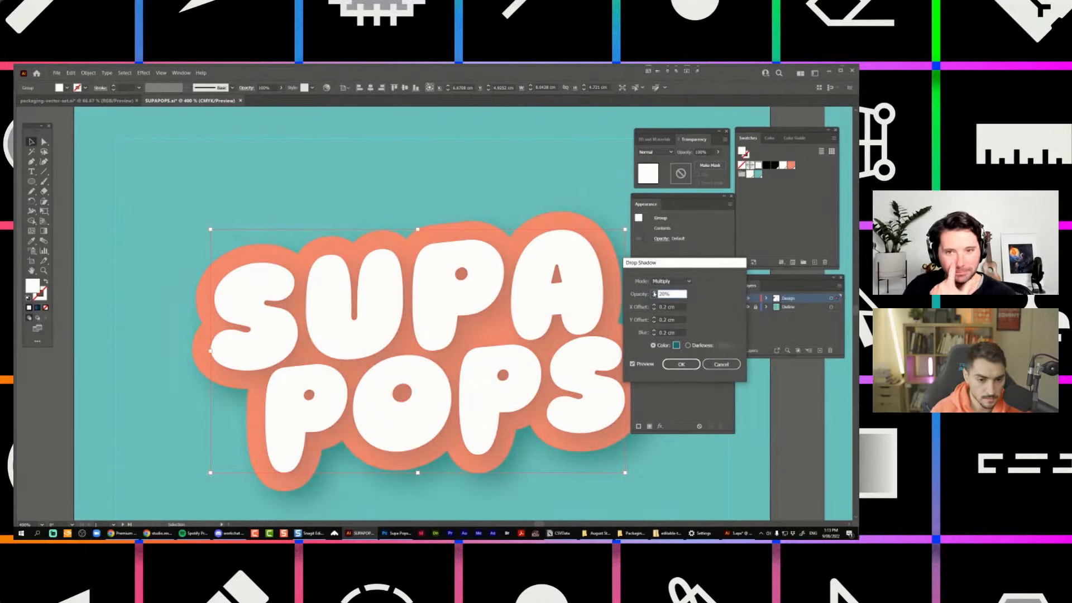
left_click(676, 345)
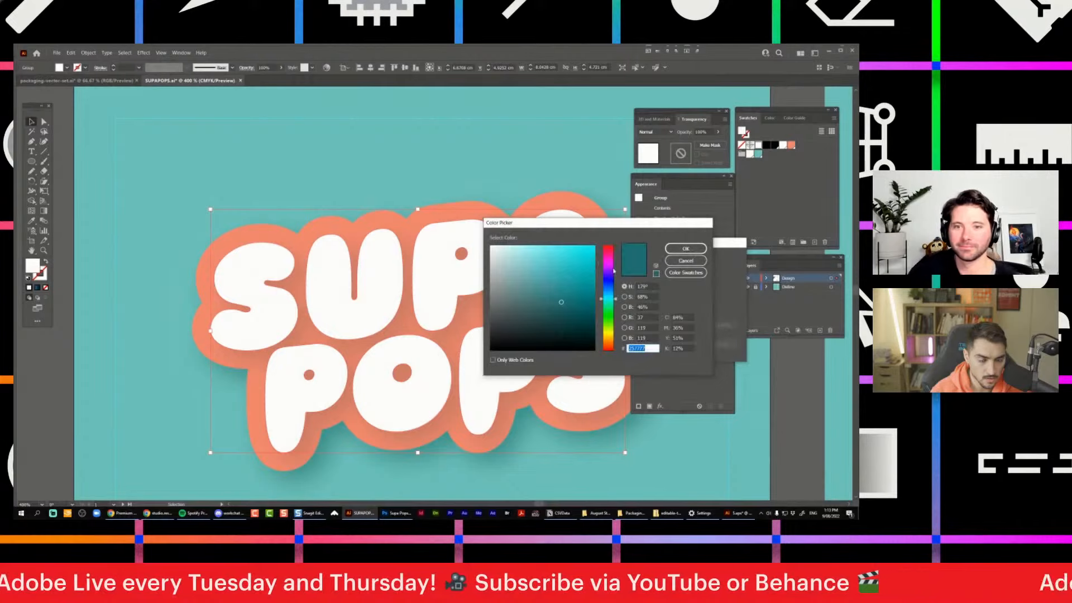
left_click(686, 272)
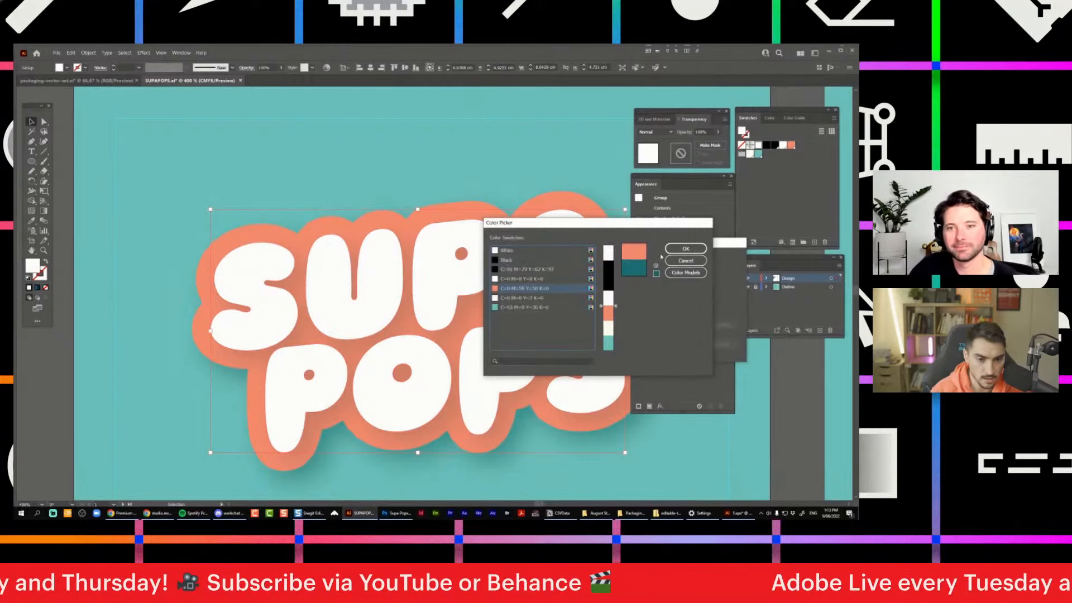
left_click(685, 248)
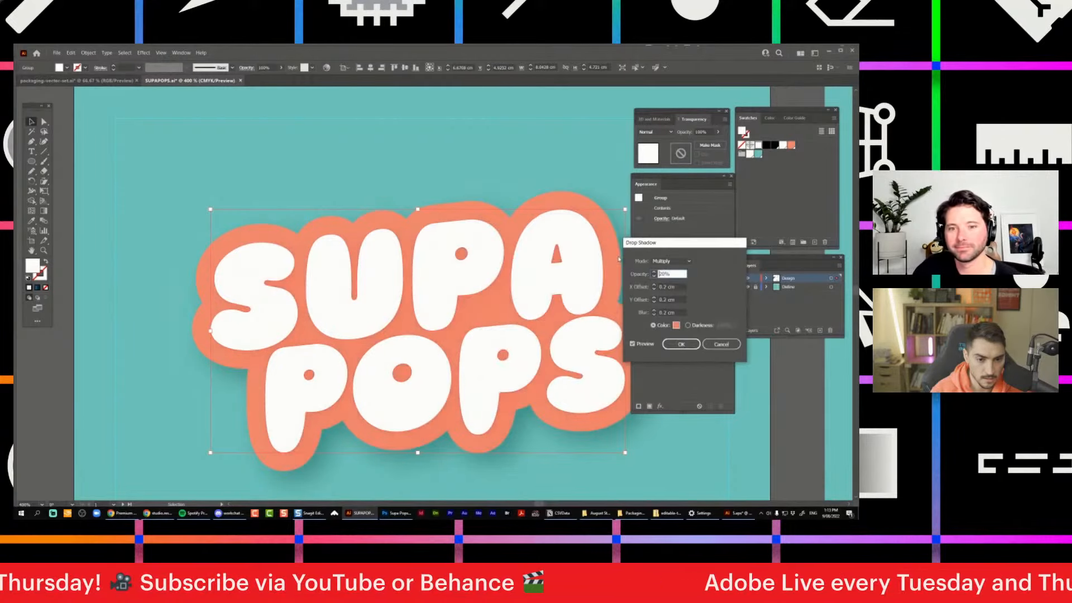
Set the lettering's shadow to 100% opacity, 0 cm X offset, -0.1 cm Y offset and 0.1 cm blur.
left_click(653, 298)
left_click(654, 301)
left_click(654, 301)
left_click(655, 290)
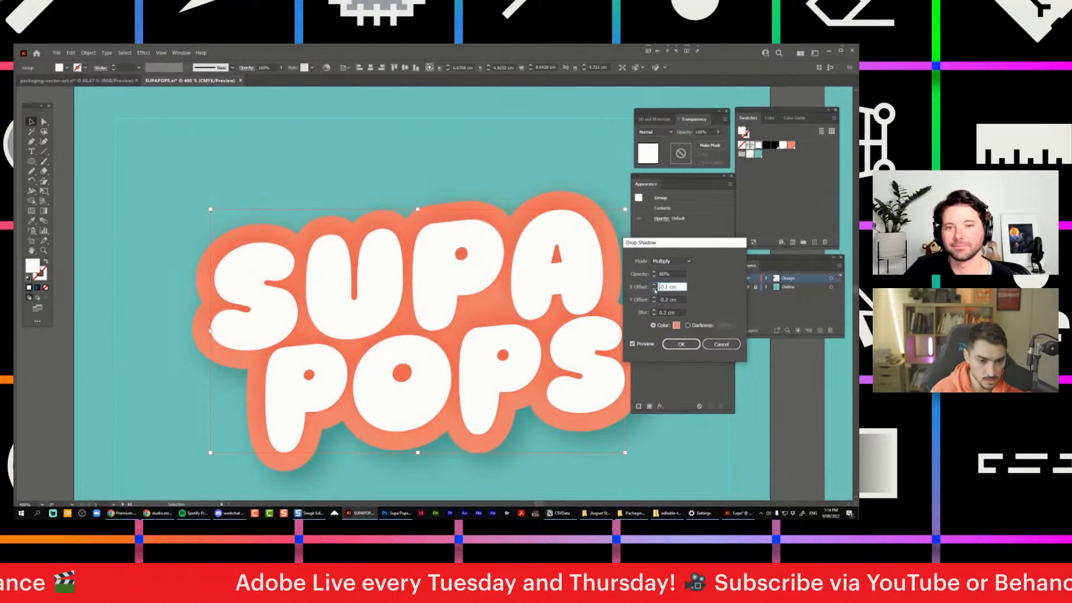
left_click(654, 298)
left_click(655, 287)
left_click(654, 311)
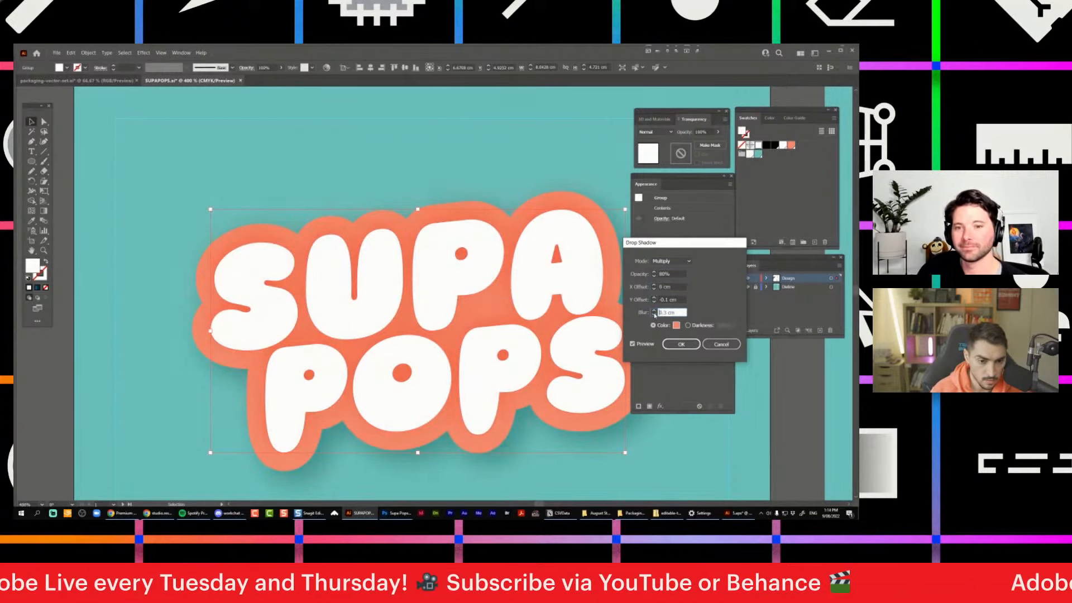
left_click(655, 315)
left_click(655, 315)
left_click(654, 272)
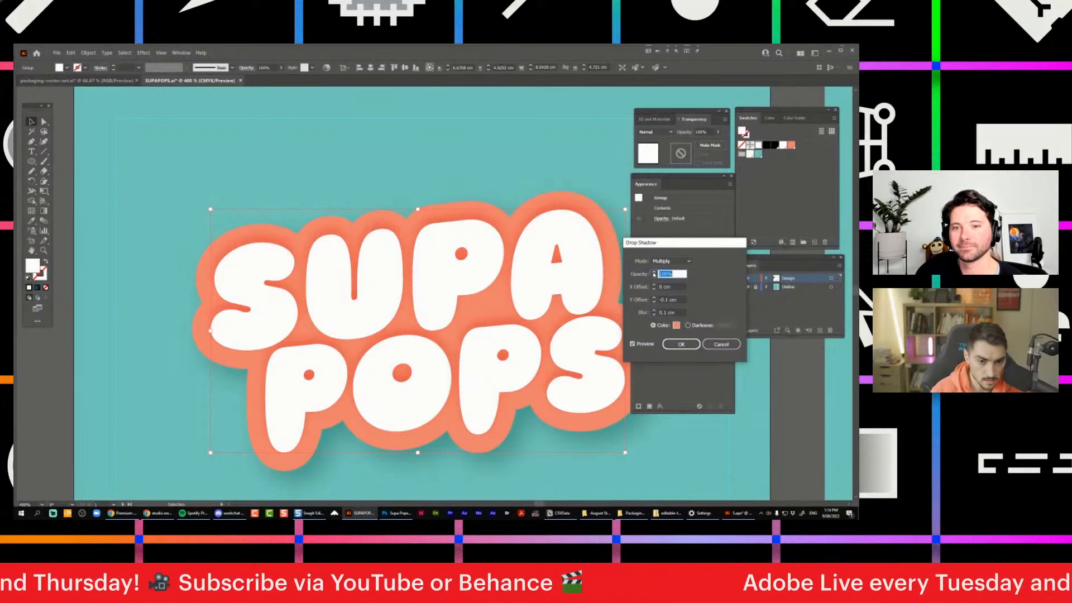
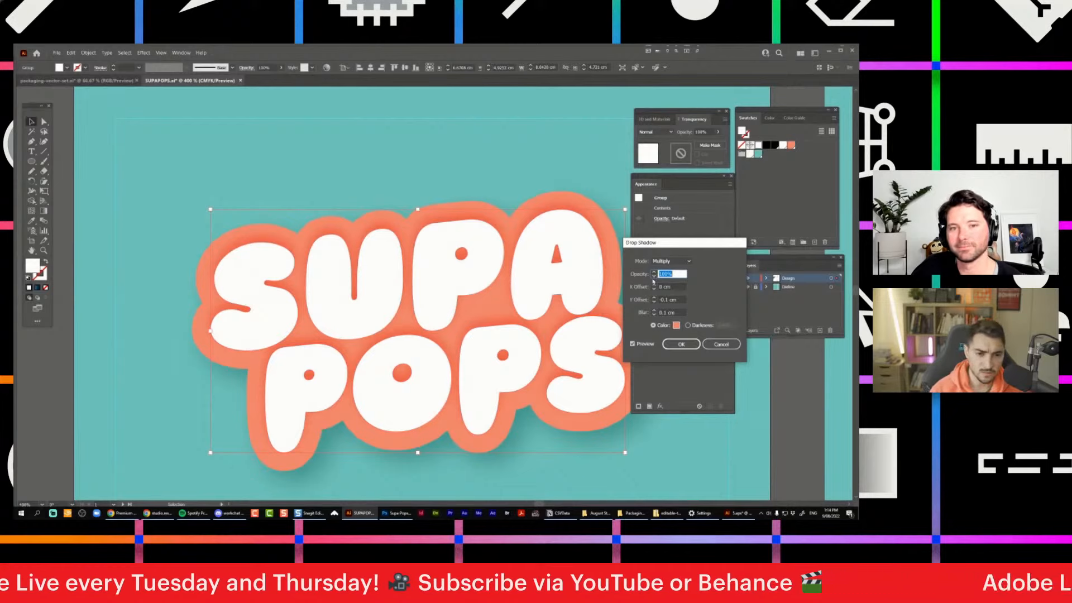
Set the shadow's X and Y offsets to 0.1 cm and its blur to 0 cm, apply it and deselect the lettering.
left_click(654, 287)
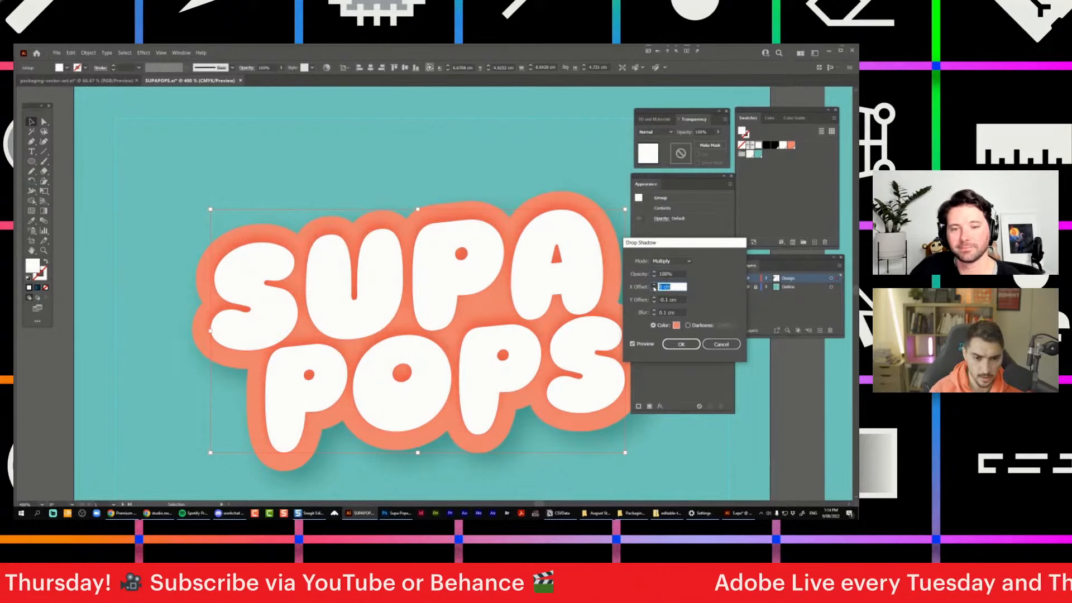
left_click(654, 287)
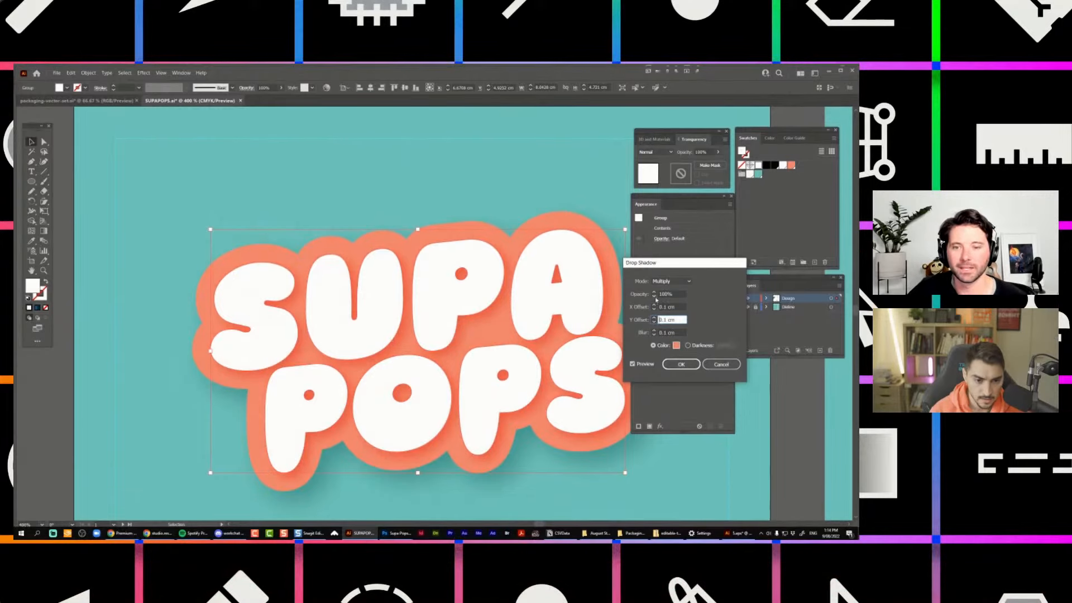
left_click(658, 275)
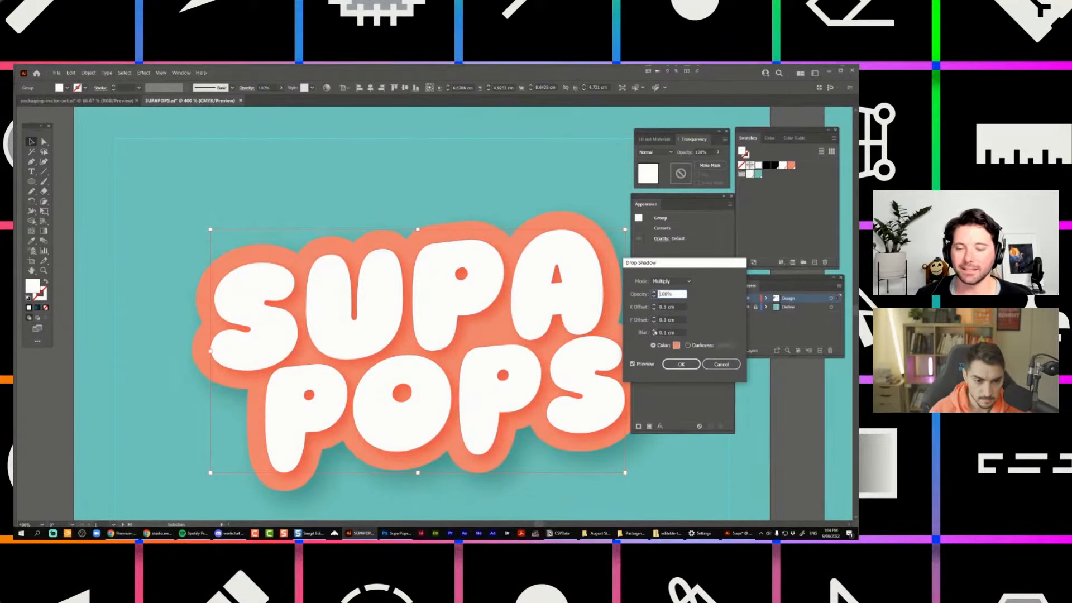
left_click(655, 334)
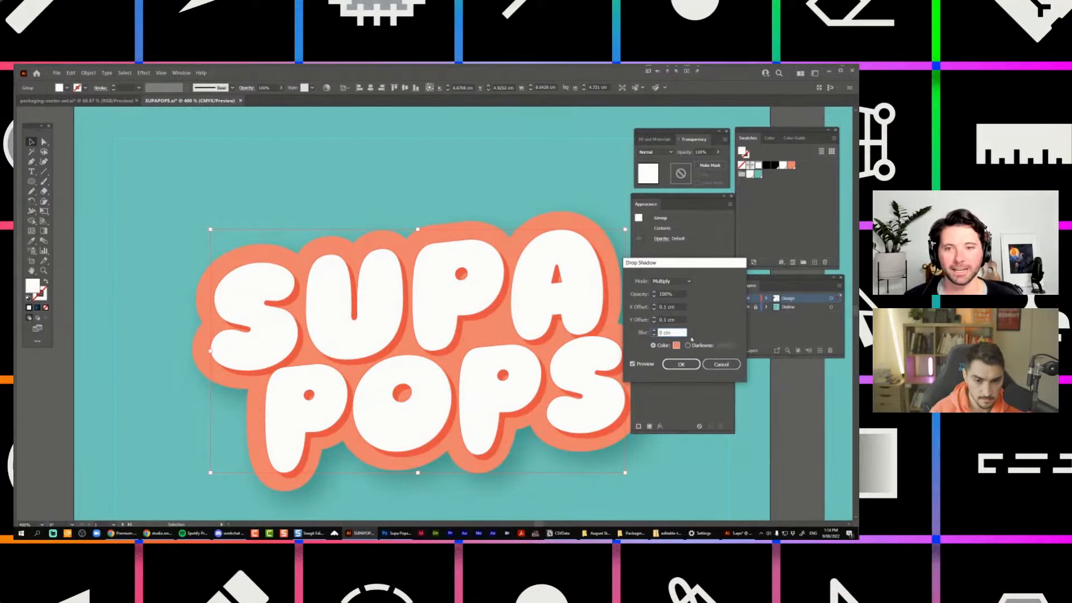
left_click(681, 364)
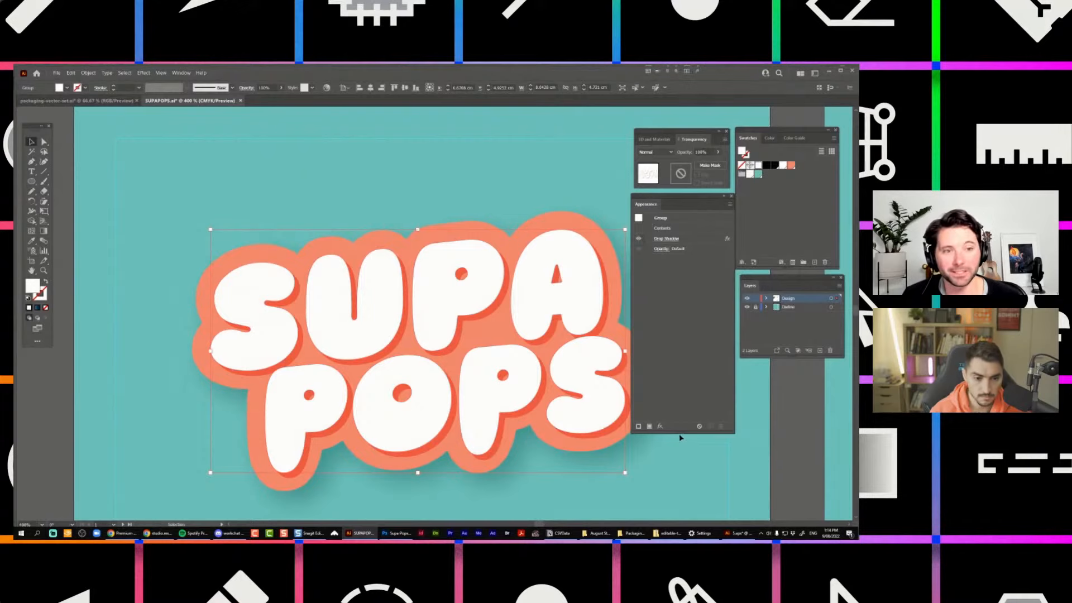
left_click(575, 201)
scroll(573, 162, "down", 4)
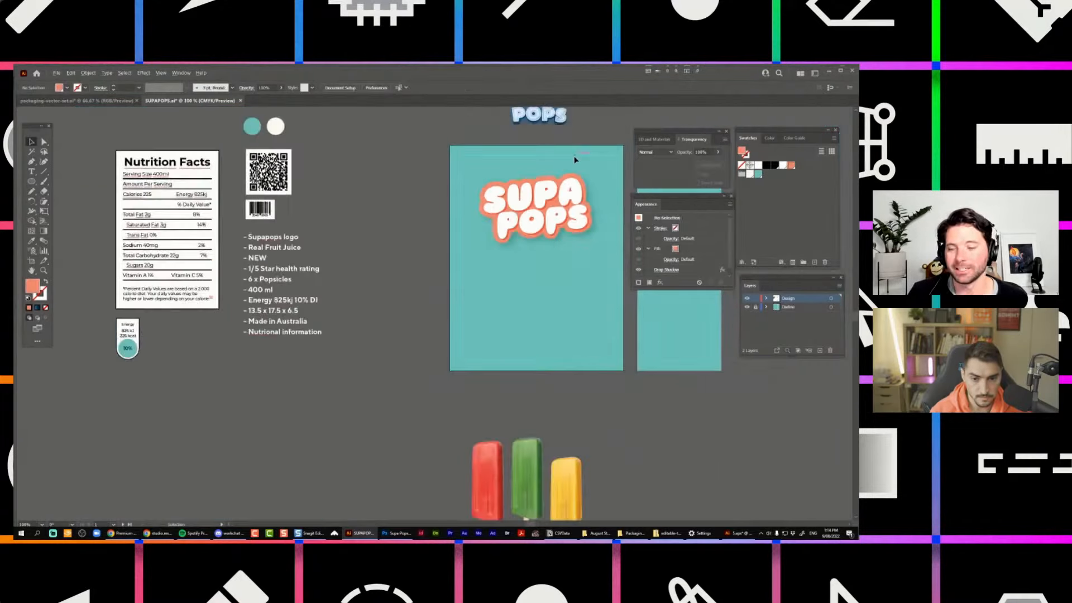
Directly select all eight letter shapes of the SUPA POPS logo and fill them with the cream swatch.
scroll(575, 160, "up", 4)
key("a")
left_click(579, 263)
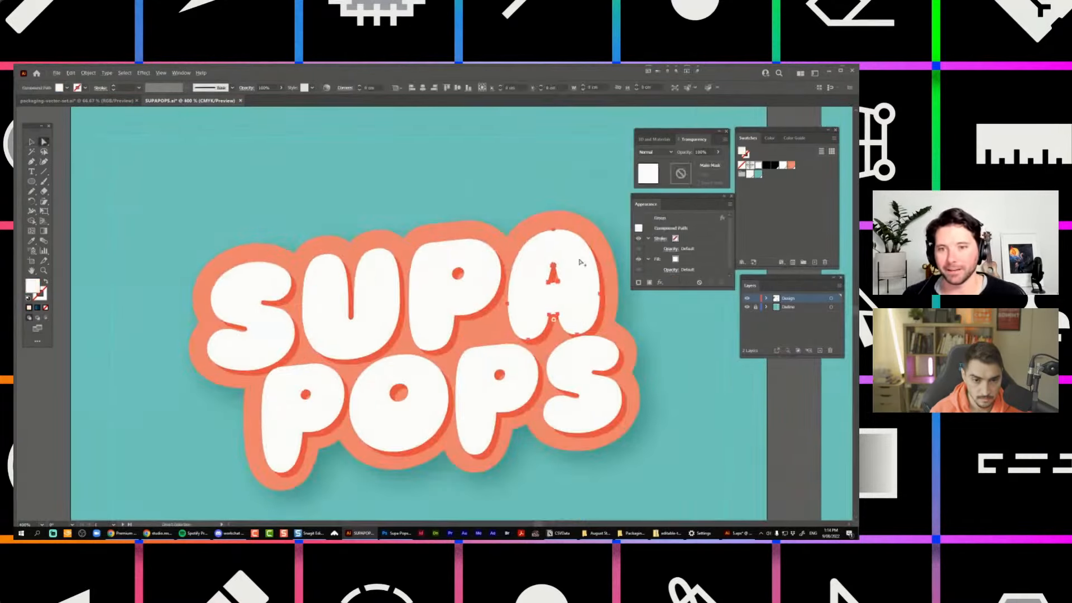
scroll(578, 264, "down", 2)
scroll(578, 264, "up", 1)
scroll(578, 263, "down", 2)
scroll(592, 276, "up", 1)
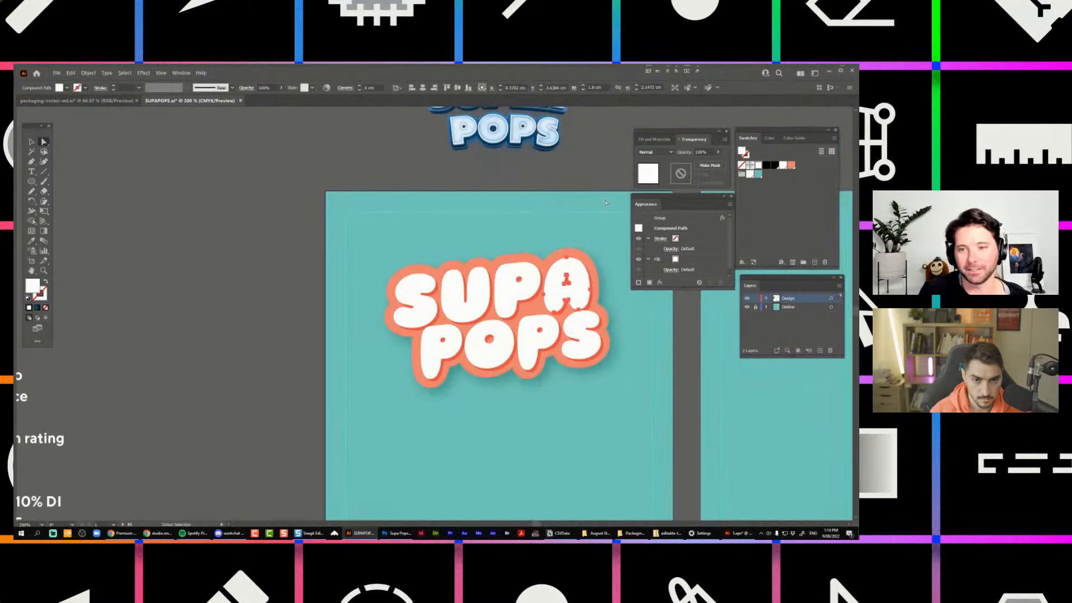
left_click(597, 281)
left_click(582, 291)
left_click(587, 327, "shift")
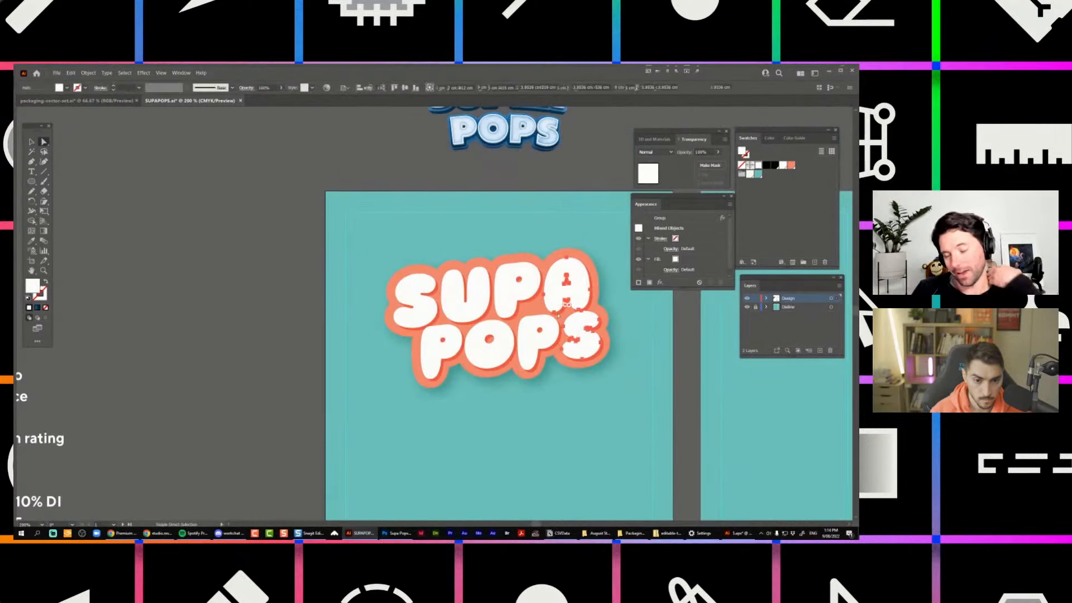
left_click(535, 338, "shift")
left_click(516, 293, "shift")
left_click(497, 334, "shift")
left_click(475, 297, "shift")
left_click(420, 301, "shift")
left_click(436, 347, "shift")
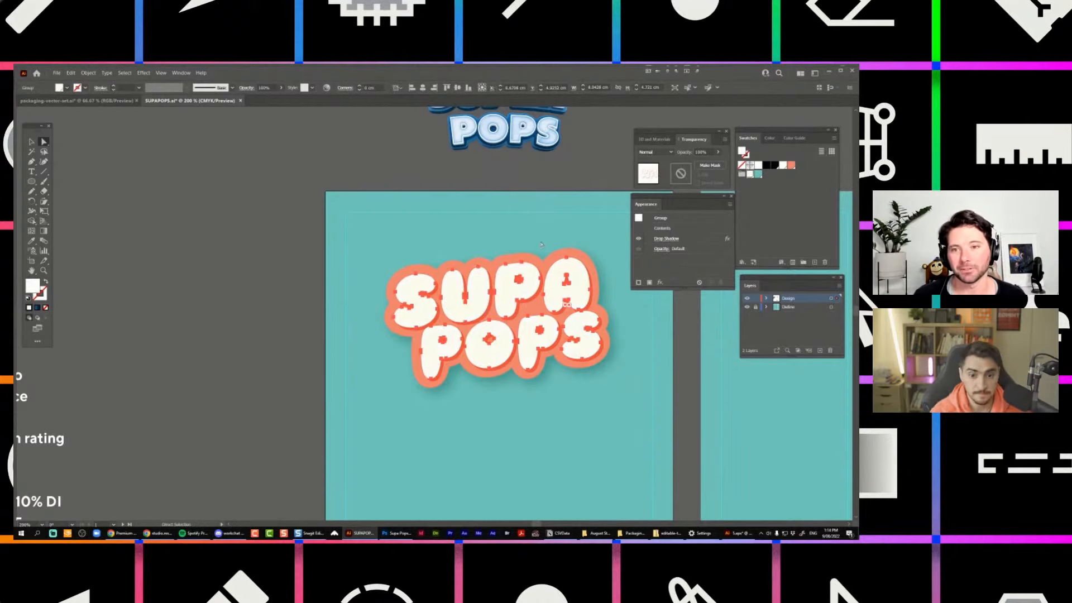
scroll(590, 283, "up", 1)
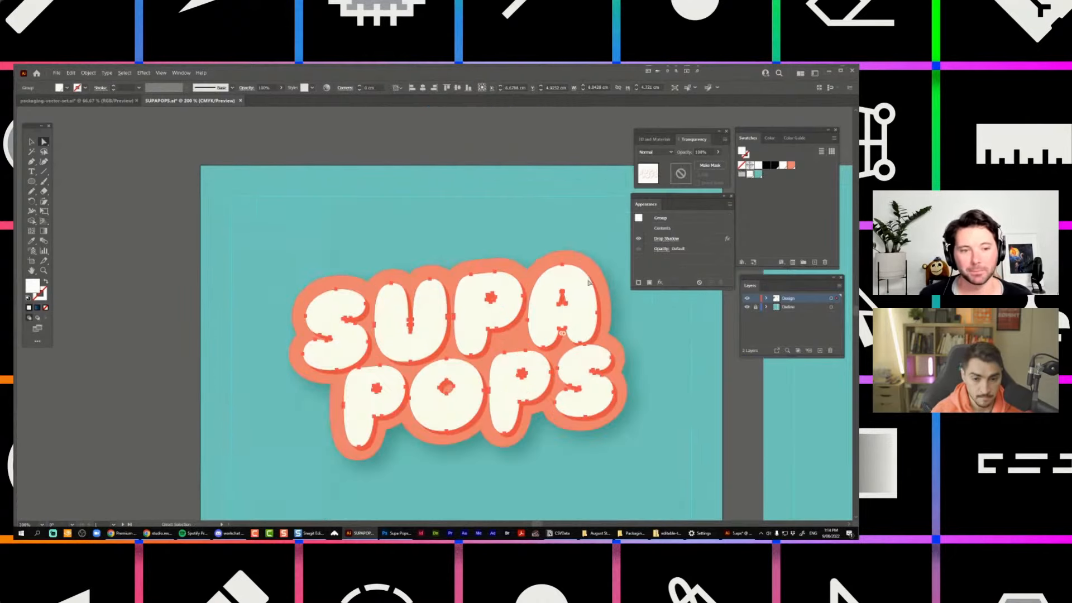
Show the Color and Gradient panels, moving Layers aside so that Gradient sits beside it.
left_click(786, 138)
left_click(772, 138)
left_click(181, 72)
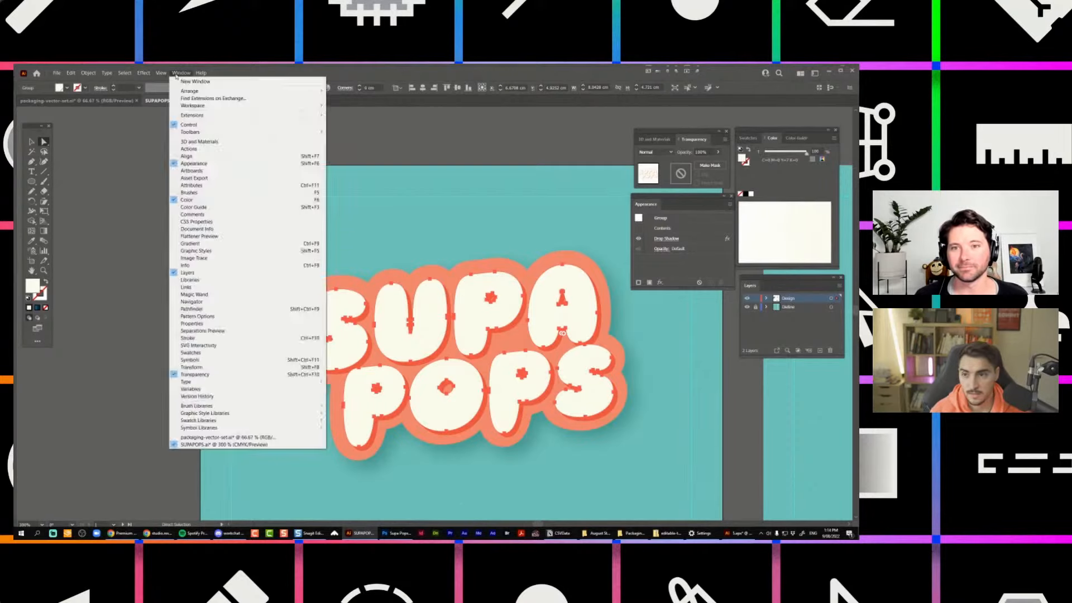
left_click(190, 244)
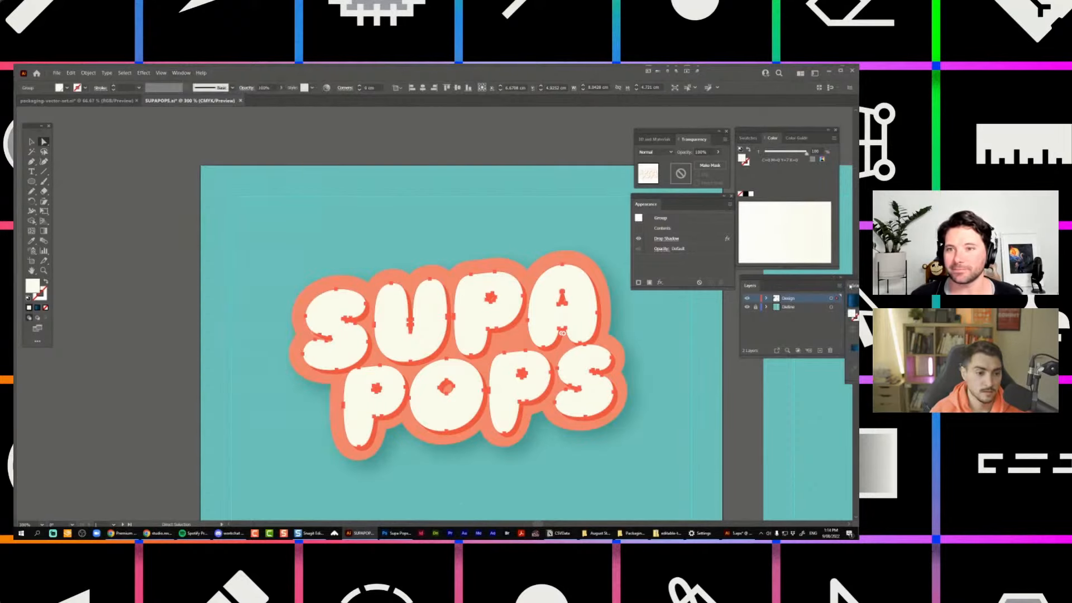
left_click_drag(840, 286, 672, 302)
left_click(651, 326)
left_click(718, 305)
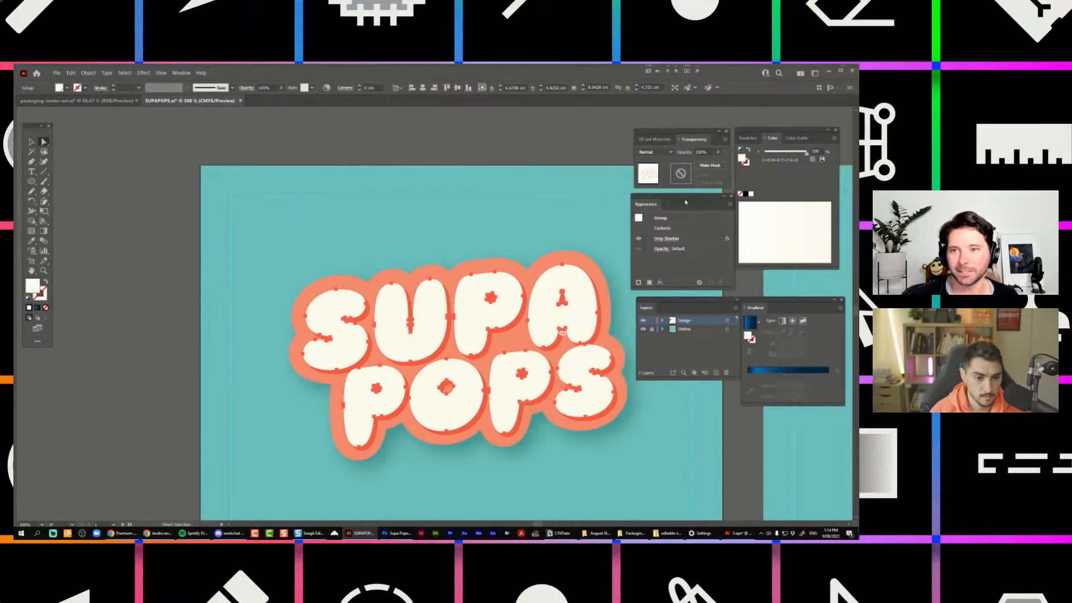
Align the Transparency, Color, Appearance, Layers and Gradient panels into a compact two-column block beside the logo.
left_click_drag(693, 200, 693, 195)
left_click_drag(781, 132, 793, 126)
left_click_drag(703, 132, 719, 127)
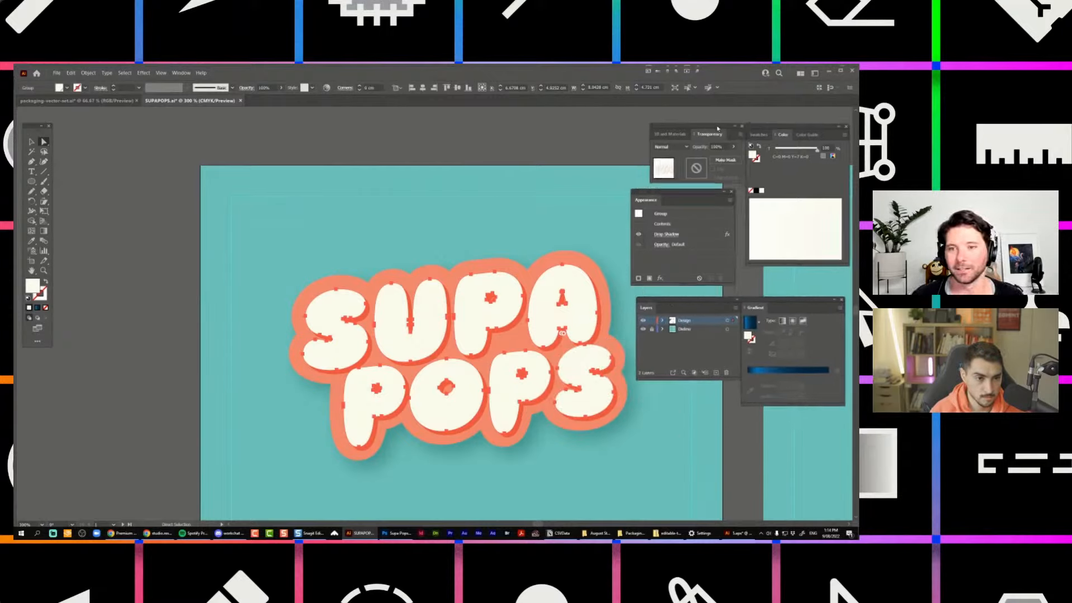
left_click_drag(681, 194, 691, 188)
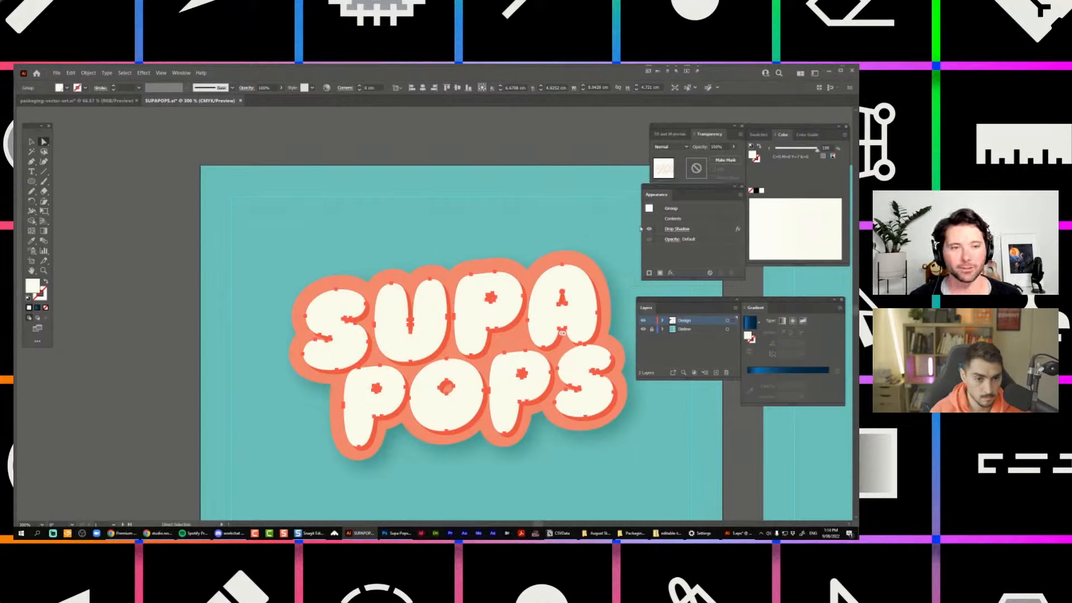
left_click_drag(643, 226, 652, 226)
left_click_drag(651, 303, 656, 292)
left_click_drag(794, 290, 794, 285)
left_click(740, 292)
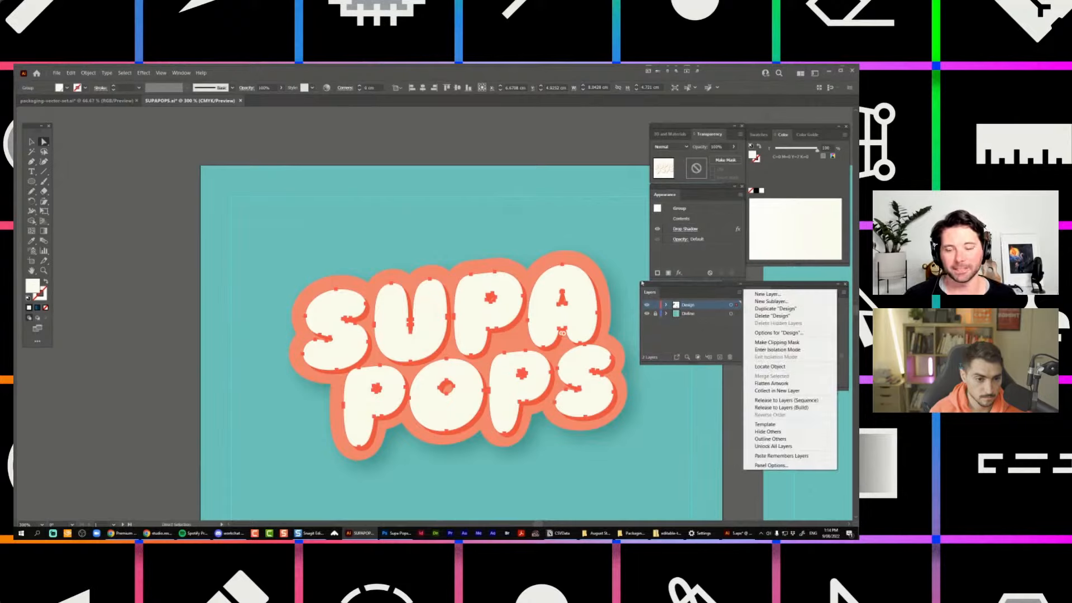
left_click(638, 293)
left_click_drag(640, 292, 649, 292)
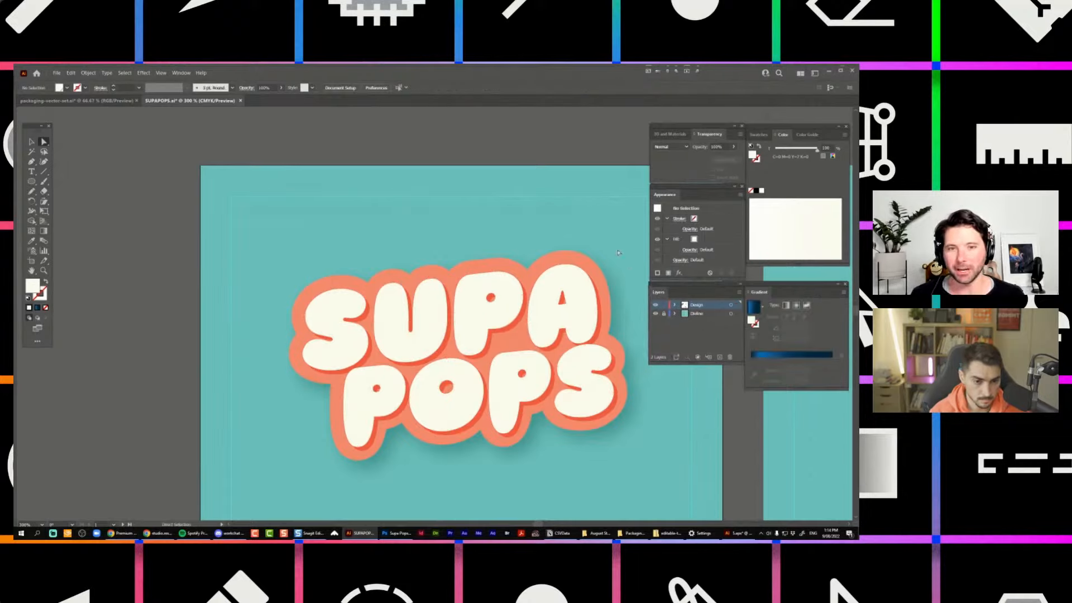
Directly select the letter A of SUPA and give it the gradient fill.
key("v")
left_click(584, 280)
key("a")
left_click(581, 275)
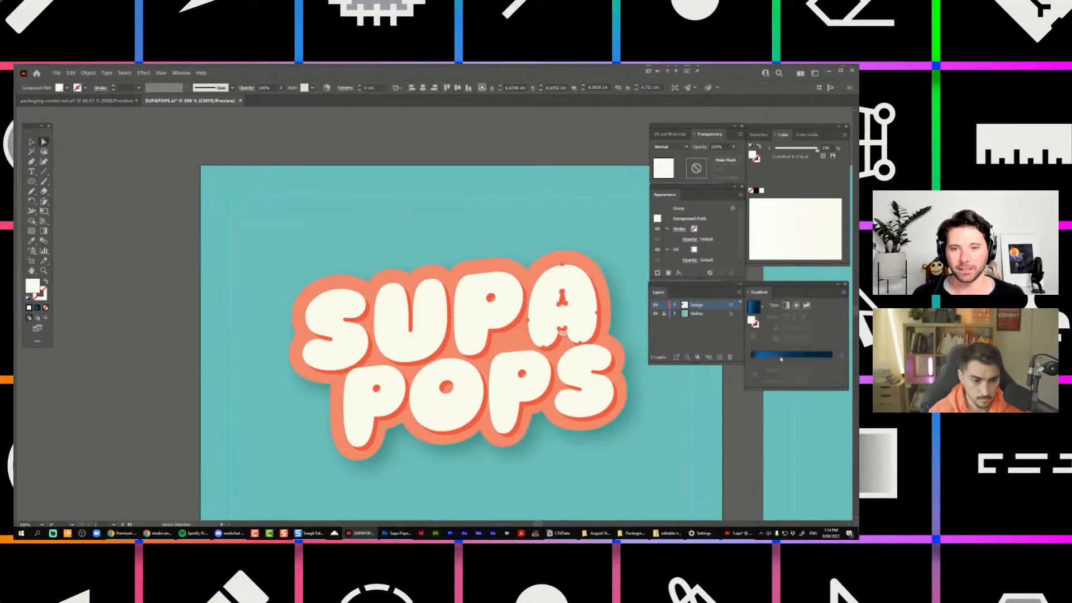
left_click(754, 306)
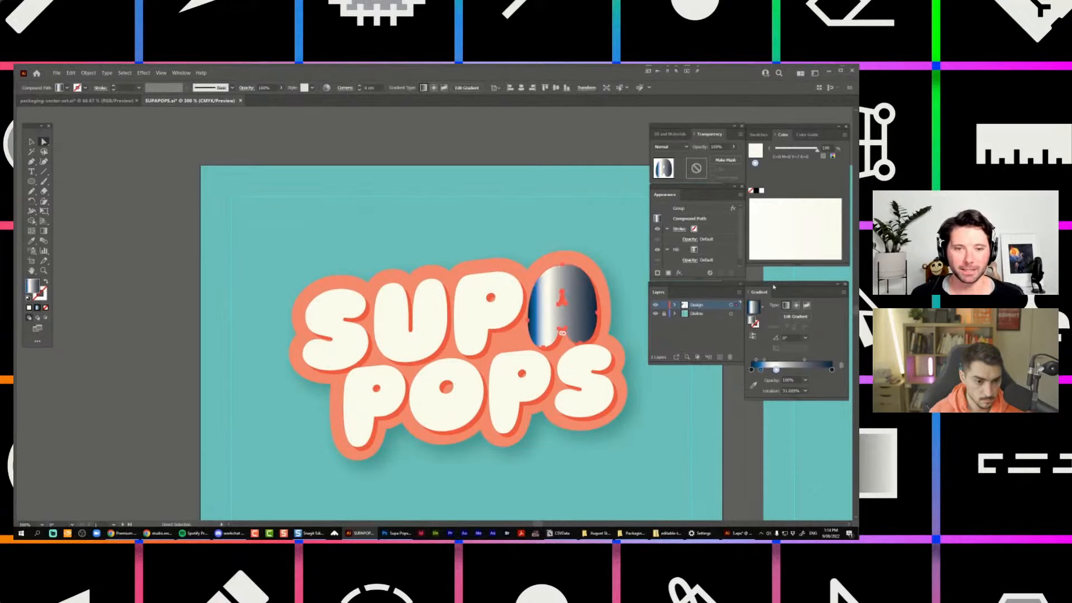
Move the Layers and Gradient panels clear of the letter A and reduce its gradient to two cream stops.
left_click_drag(741, 287, 629, 128)
scroll(545, 287, "up", 1)
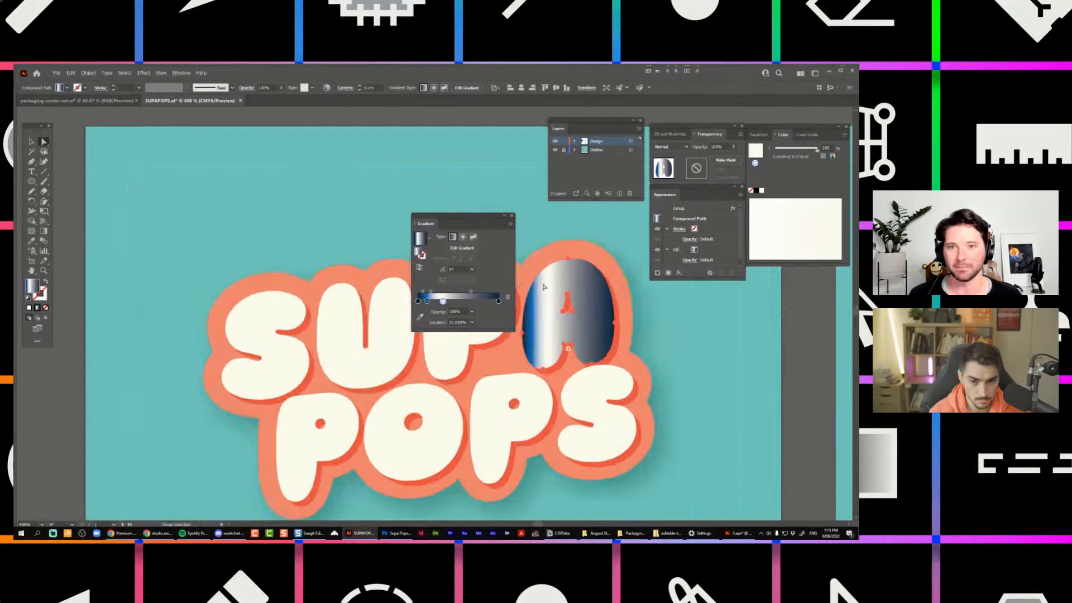
left_click_drag(472, 222, 441, 232)
left_click_drag(467, 311, 463, 327)
mouse_move(386, 310)
left_mouse_down()
mouse_move(401, 311)
mouse_move(395, 327)
left_mouse_up()
left_click_drag(401, 311, 464, 312)
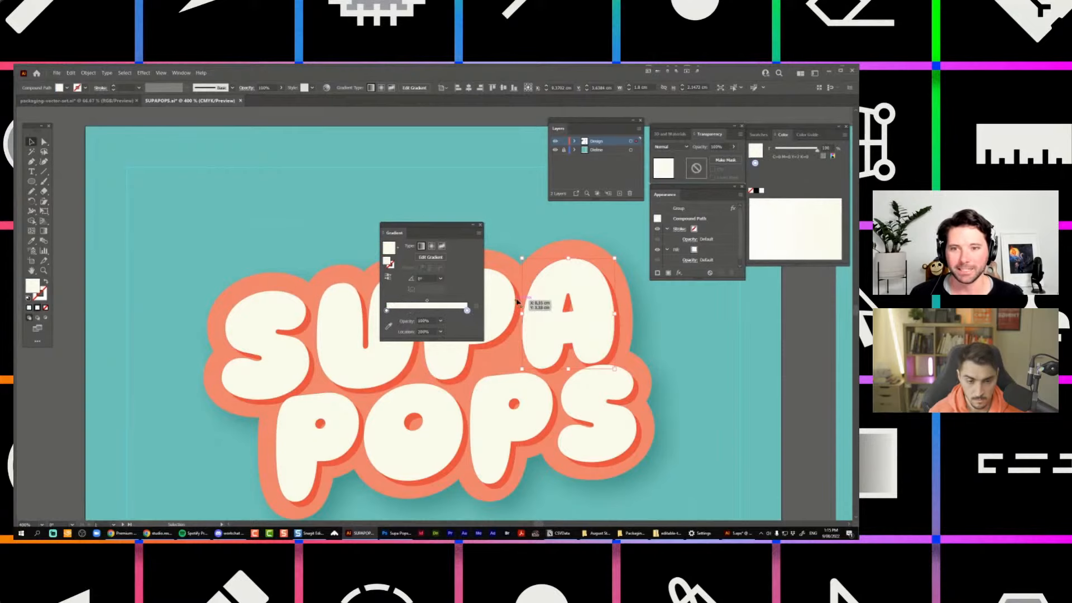
Recolour the gradient's end stop pale yellow using HSB sliders, raising the saturation to about 20%.
left_click(465, 314)
double_click(465, 312)
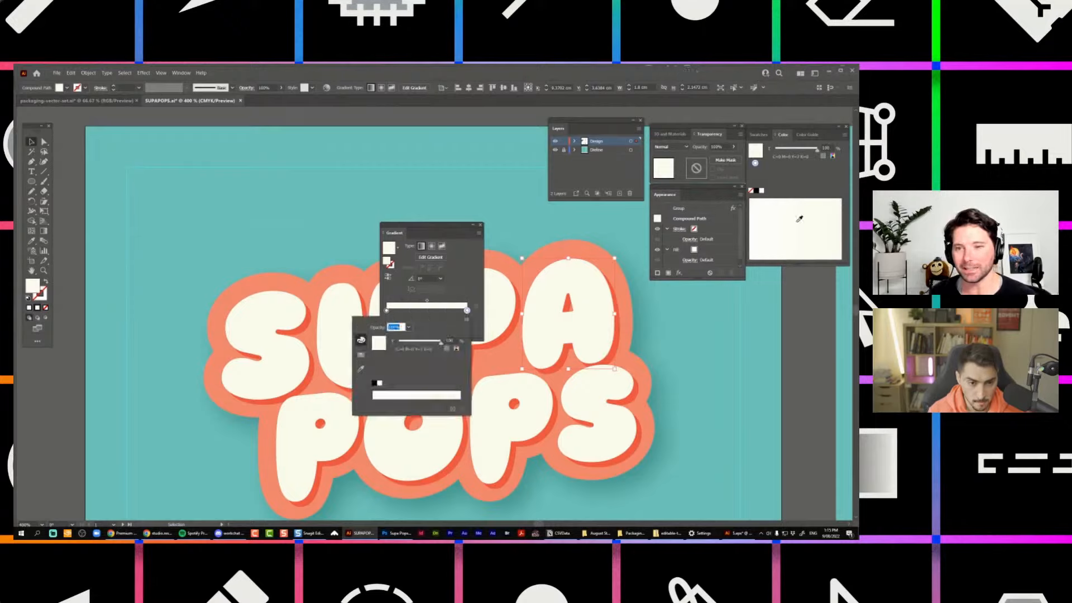
left_click(466, 319)
left_click(484, 338)
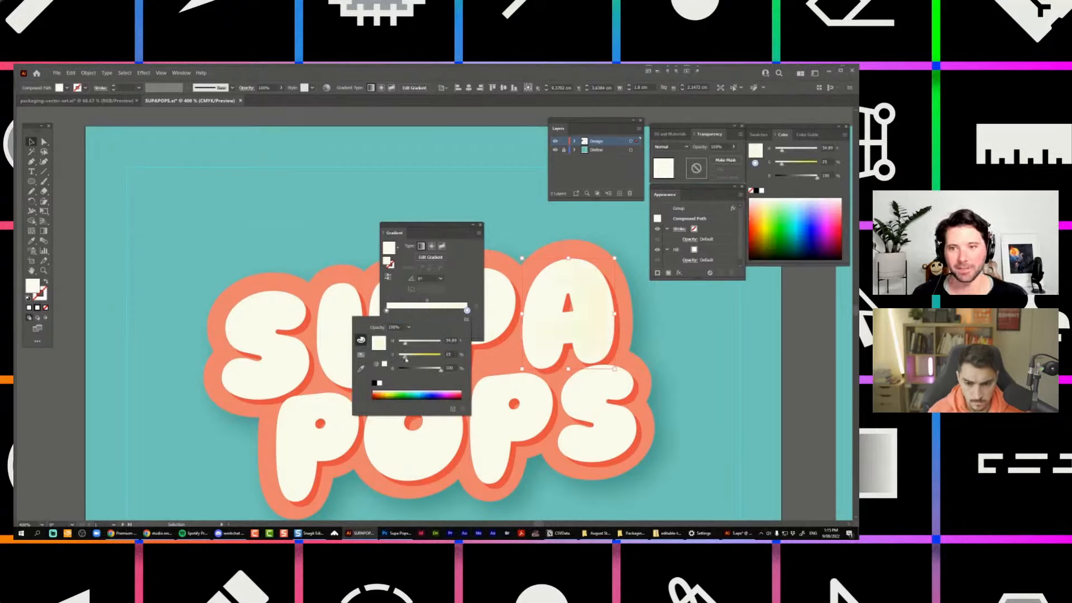
mouse_move(406, 360)
left_mouse_down()
mouse_move(421, 359)
mouse_move(402, 359)
left_mouse_up()
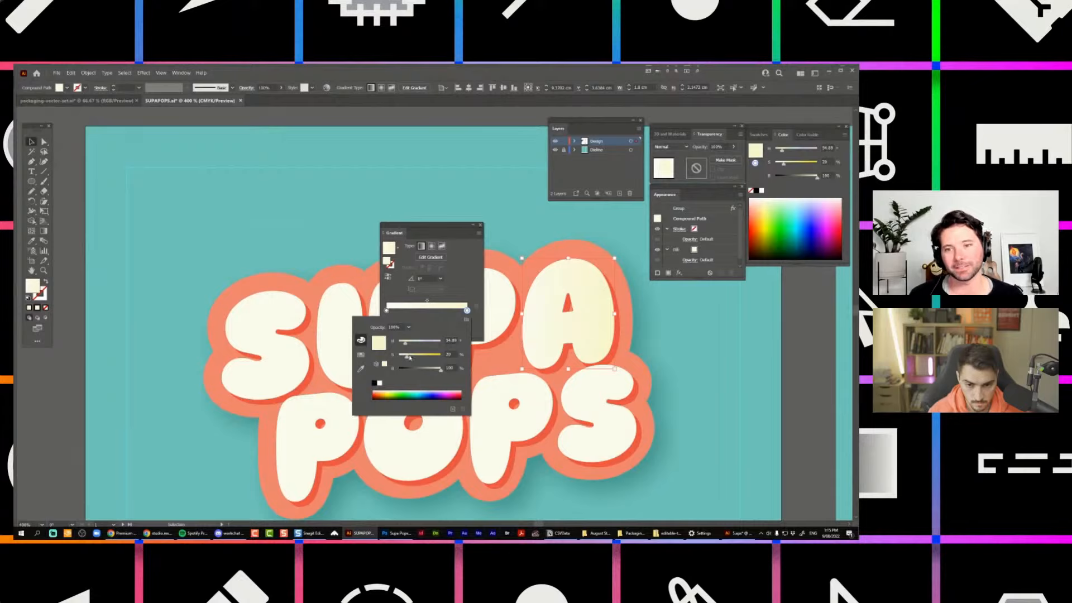
left_click(460, 288)
Set the angle of the letter A's gradient to 90°.
double_click(423, 279)
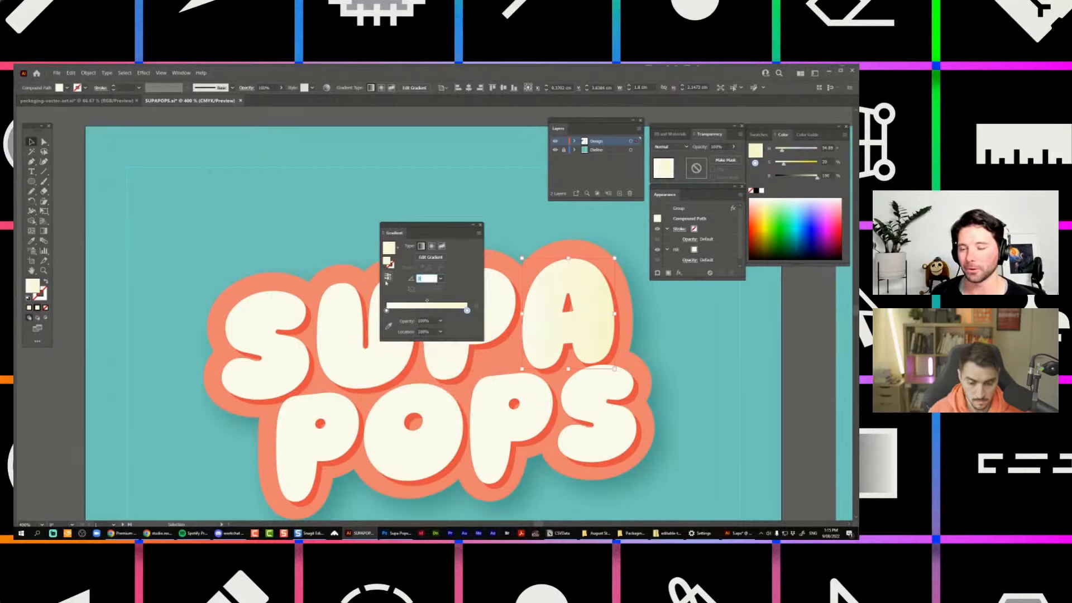
type("90")
key("Return")
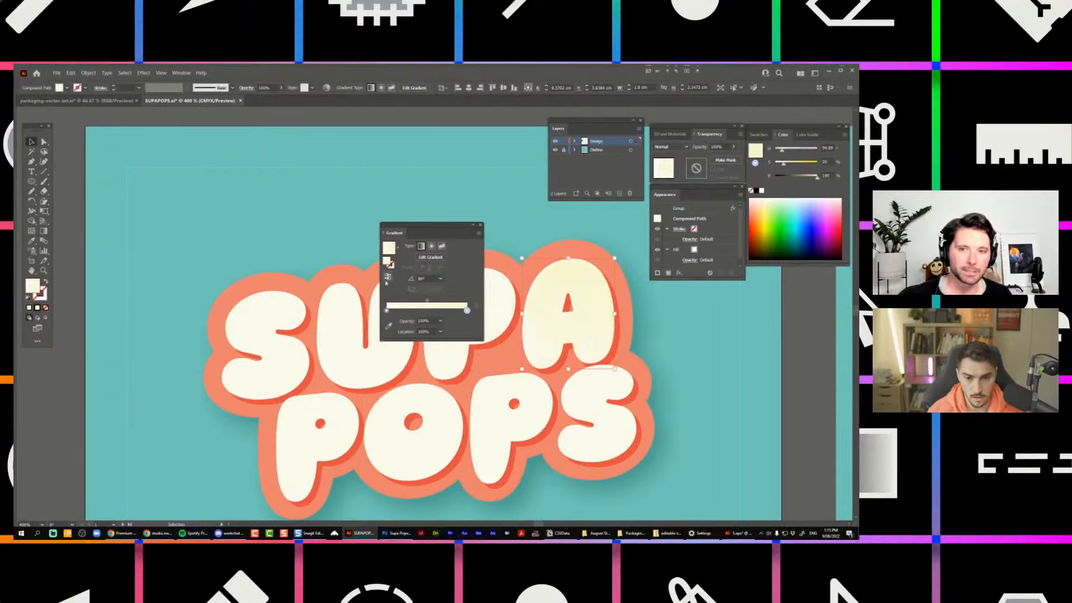
Move the Gradient panel off the logo, directly select all eight SUPA POPS letters and apply the cream-to-yellow gradient.
left_click_drag(429, 226, 726, 289)
key("a")
left_click(458, 286)
left_click(388, 332, "shift")
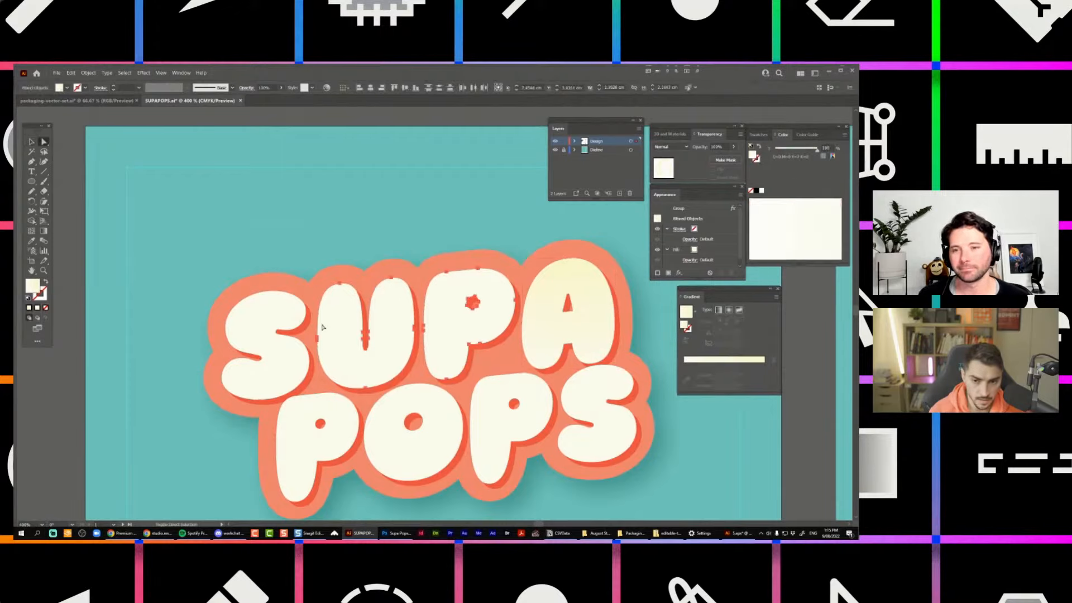
left_click(290, 366, "shift")
left_click(306, 447, "shift")
left_click(393, 447, "shift")
left_click(492, 441, "shift")
left_click(598, 430, "shift")
left_click(593, 334, "shift")
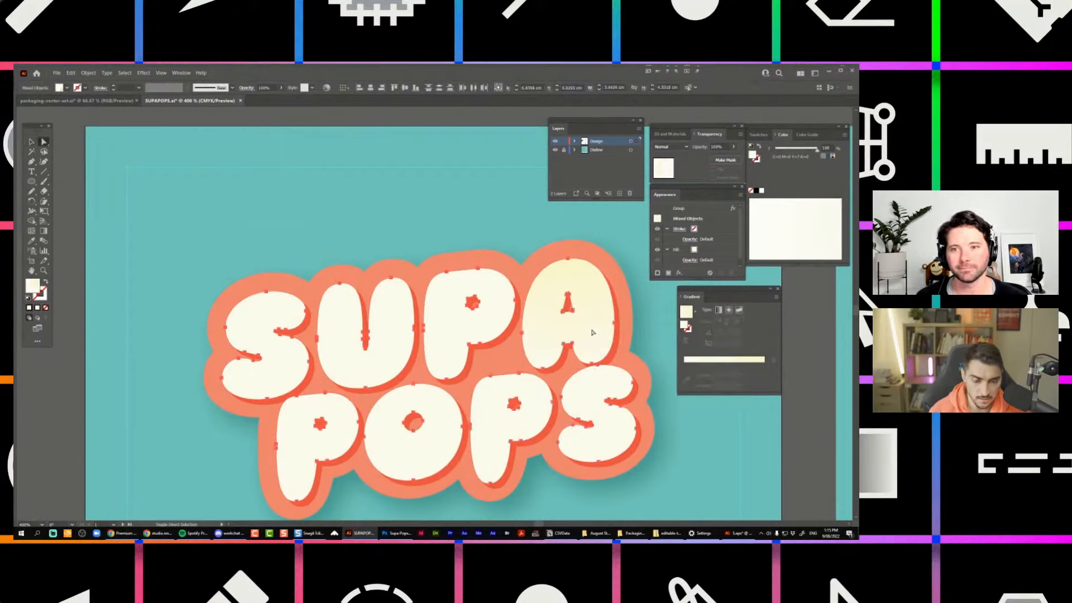
left_click(711, 362)
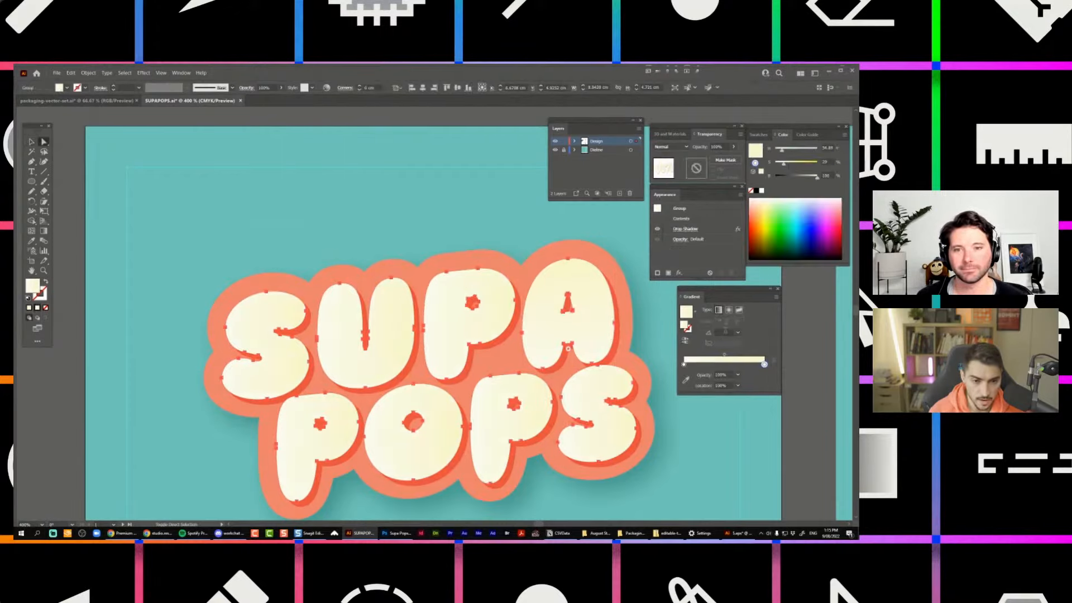
Combine the letters into one compound path, fill it with the gradient at 90° with pale yellow at the base, and deselect it.
key("ctrl+8")
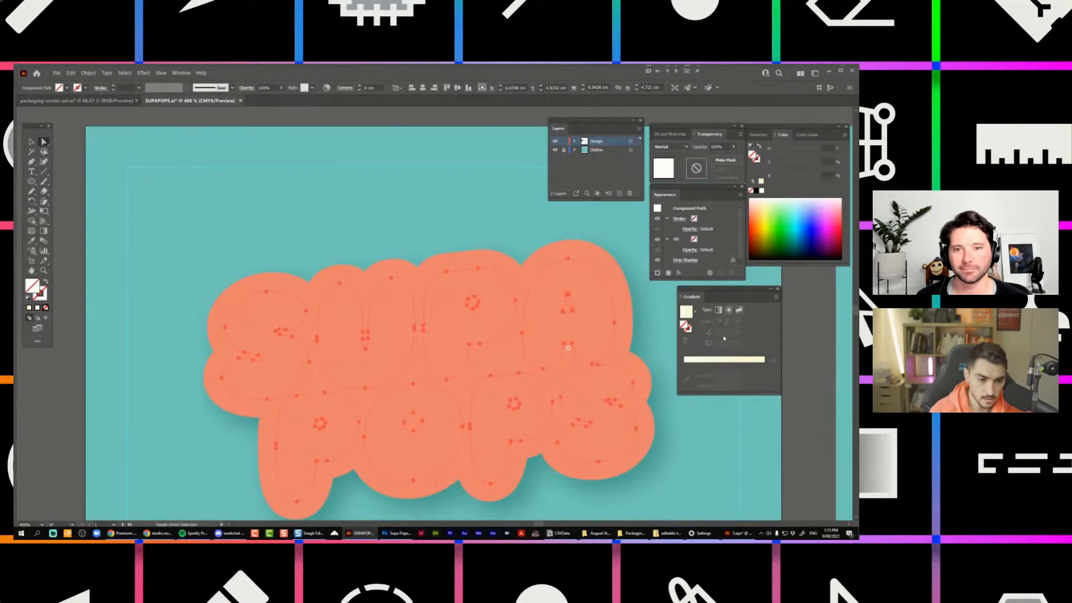
left_click(687, 311)
left_click(759, 135)
left_click_drag(730, 333, 676, 336)
type("90")
key("Return")
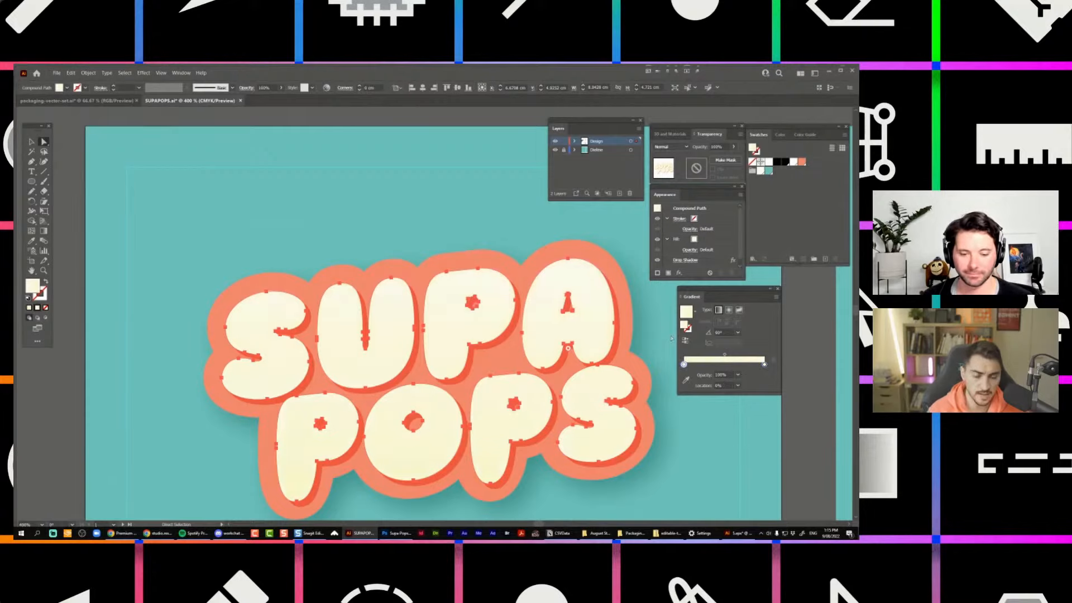
scroll(631, 323, "down", 1)
left_click(501, 239)
Reselect the lettering and move both gradient stops inward, placing the pale yellow one at about 16%, and deselect it.
scroll(499, 228, "down", 3)
scroll(524, 218, "up", 2)
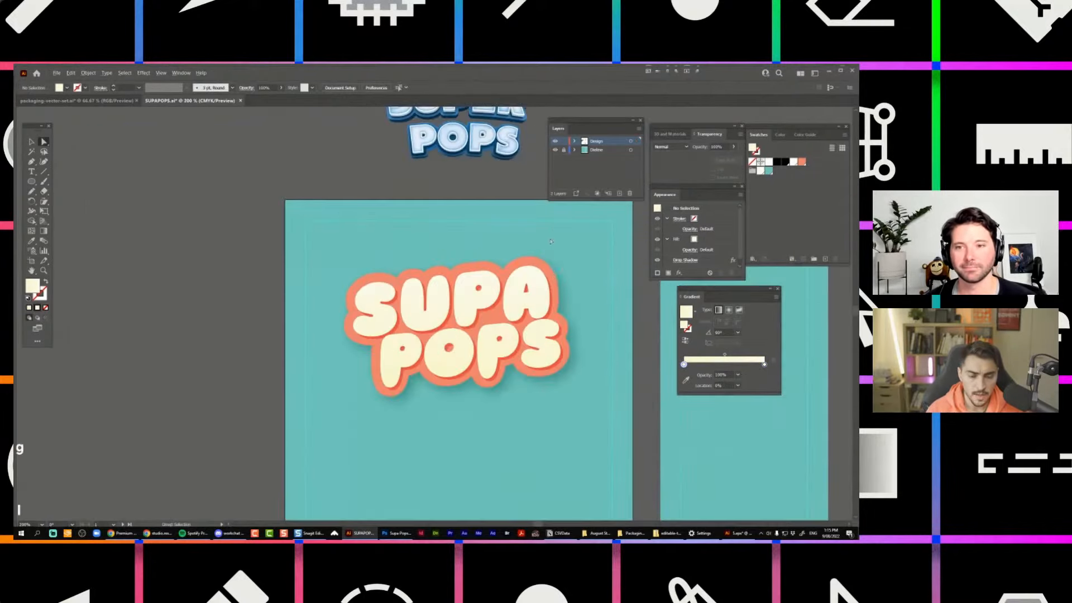
key("v")
left_click(534, 277)
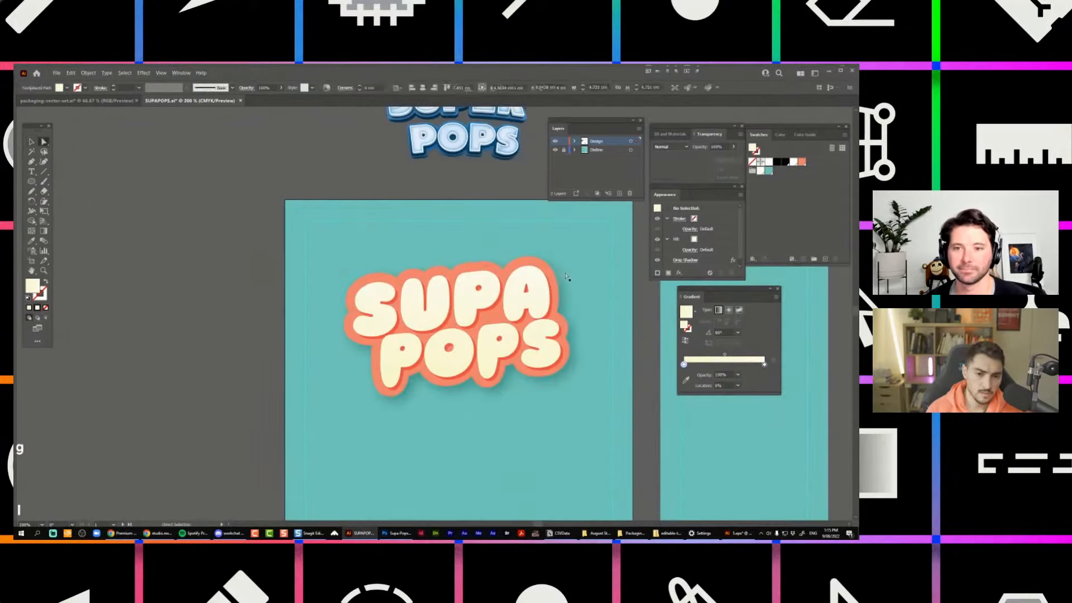
key("a")
scroll(541, 285, "up", 1)
left_click_drag(765, 367, 754, 371)
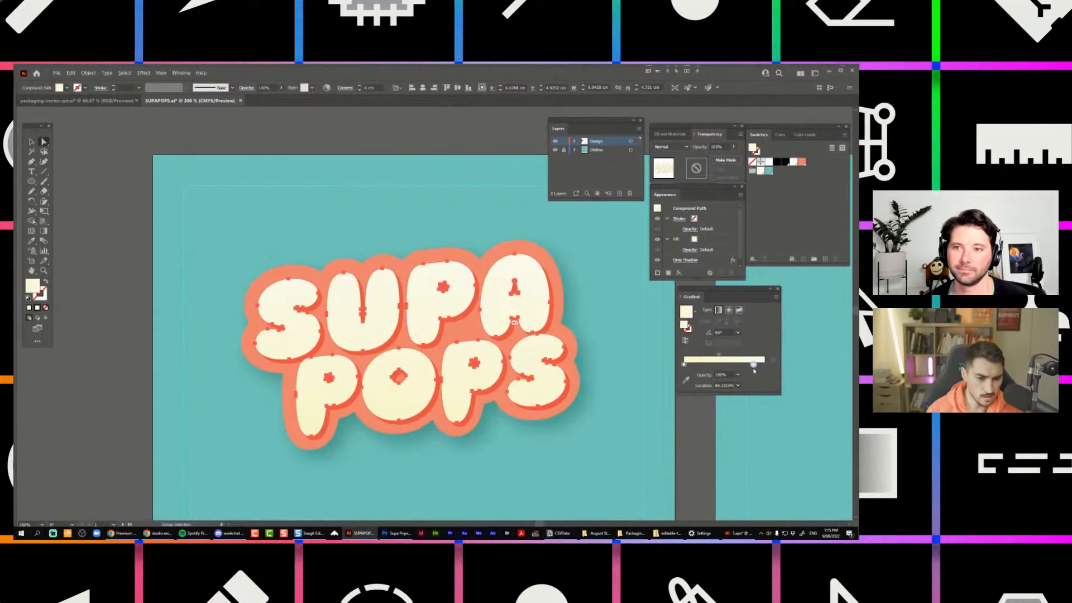
left_click_drag(684, 364, 693, 365)
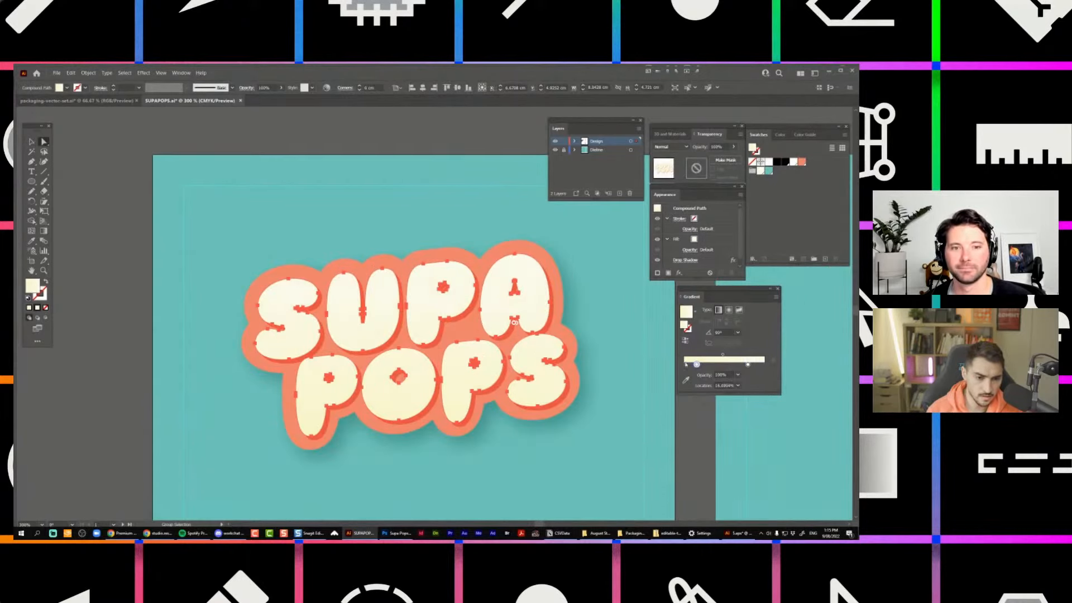
left_click(616, 313)
key("v")
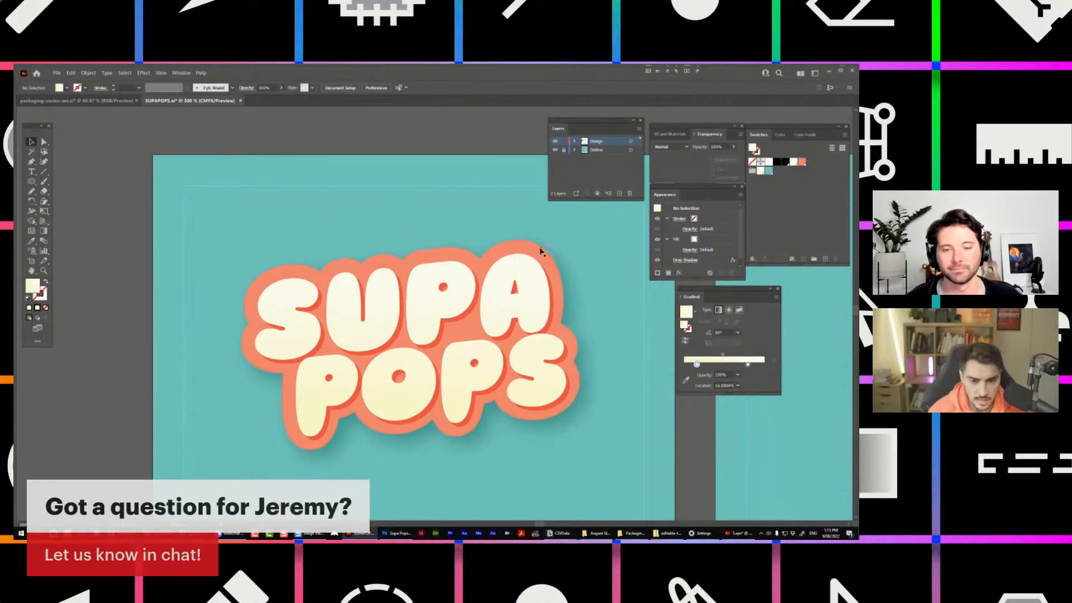
scroll(539, 251, "down", 2)
scroll(539, 240, "up", 1)
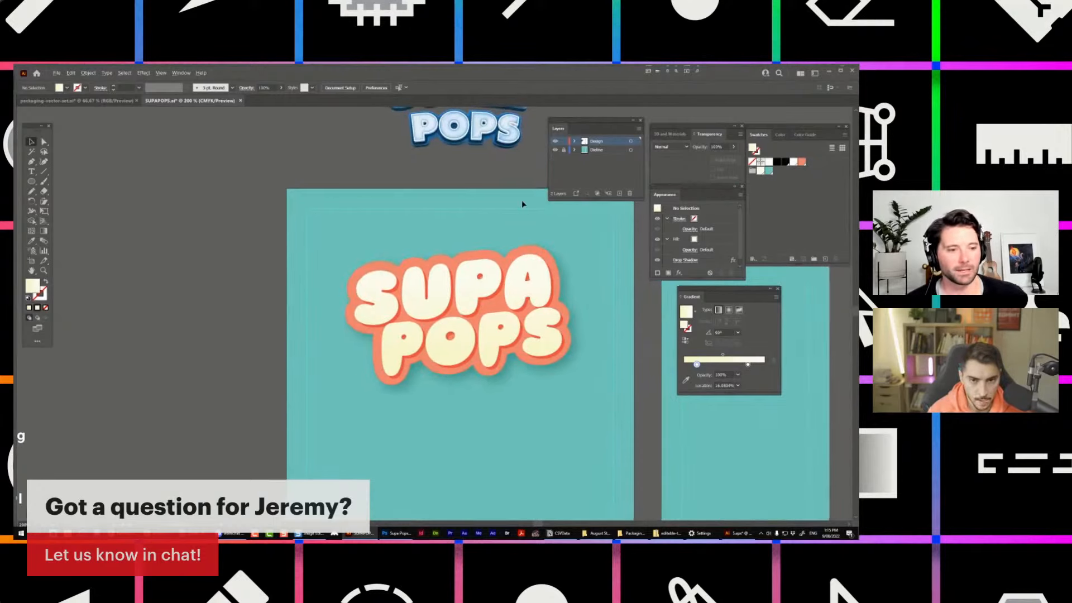
scroll(546, 237, "up", 2)
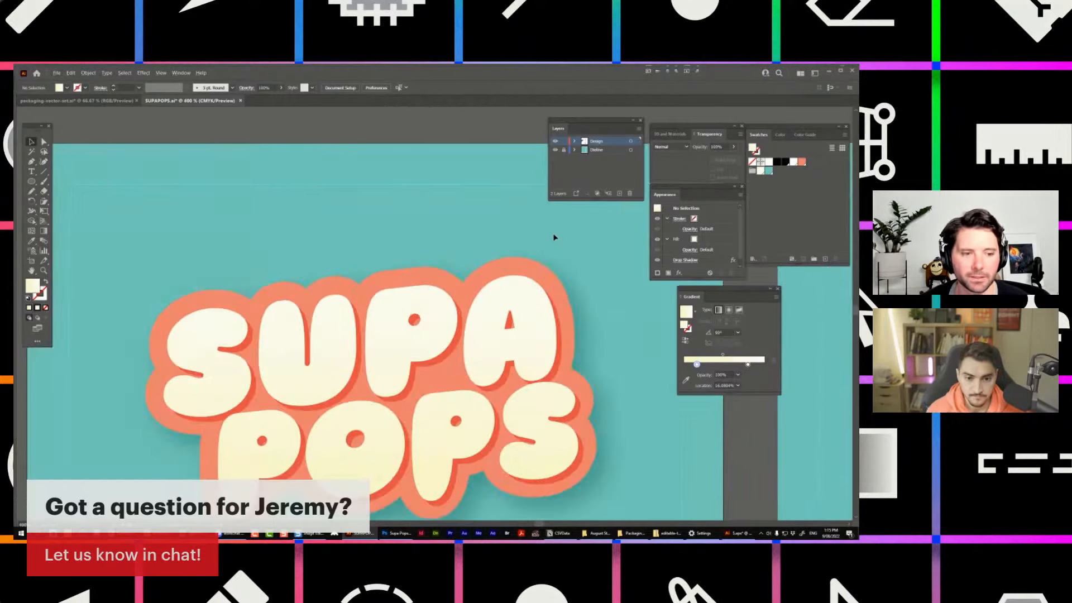
key("a")
left_click(521, 298)
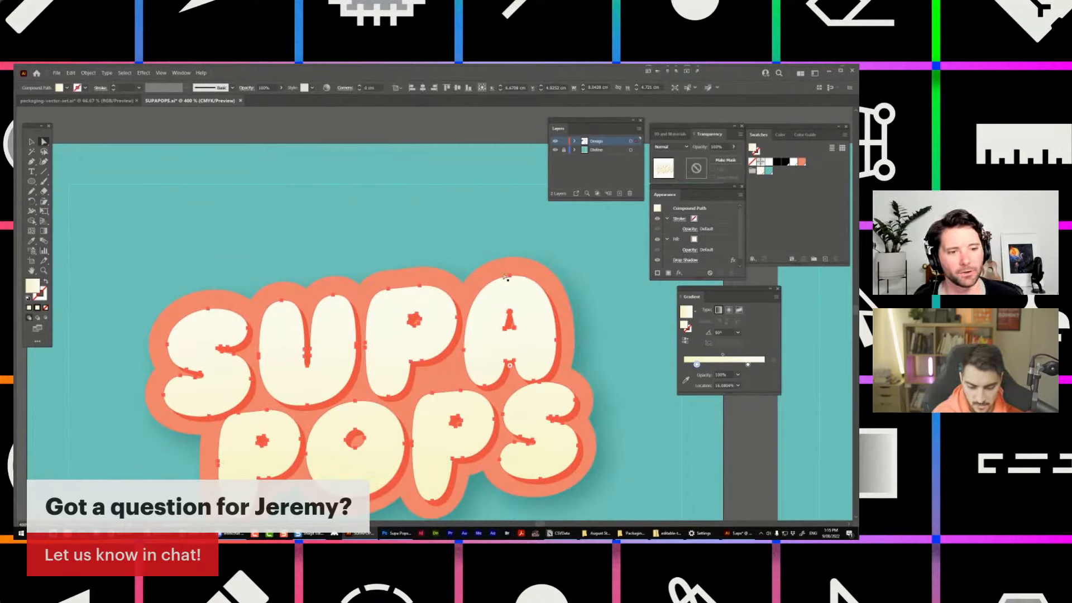
key("alt+o")
key("Escape")
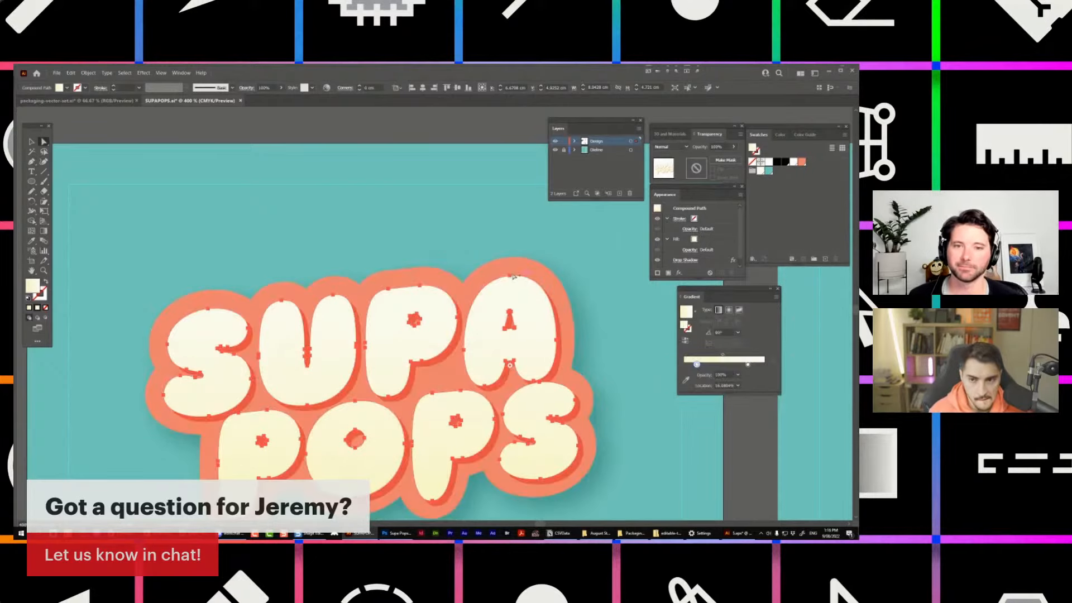
left_click(358, 181)
Duplicate the white POPS text from the font samples into the empty area beside the teal artboard.
scroll(370, 190, "down", 2)
left_click_drag(366, 180, 487, 392)
left_click(336, 167)
key("v")
left_click_drag(305, 150, 248, 318)
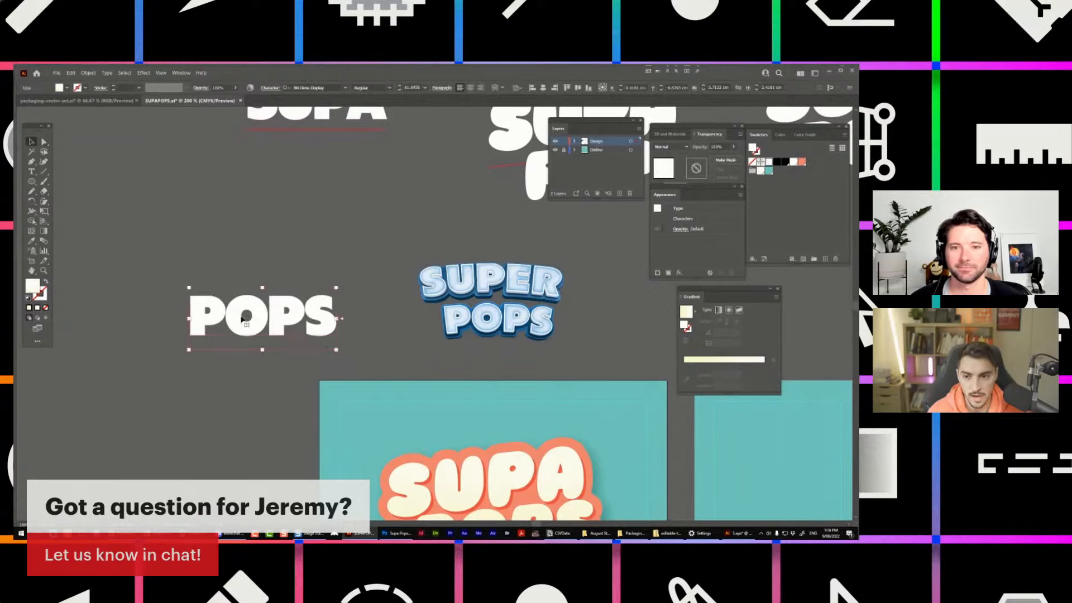
key("ctrl+z")
left_click_drag(311, 185, 206, 440, "alt")
Try the TT Norms font on the copied POPS text and compare several of its weights.
left_click(315, 88)
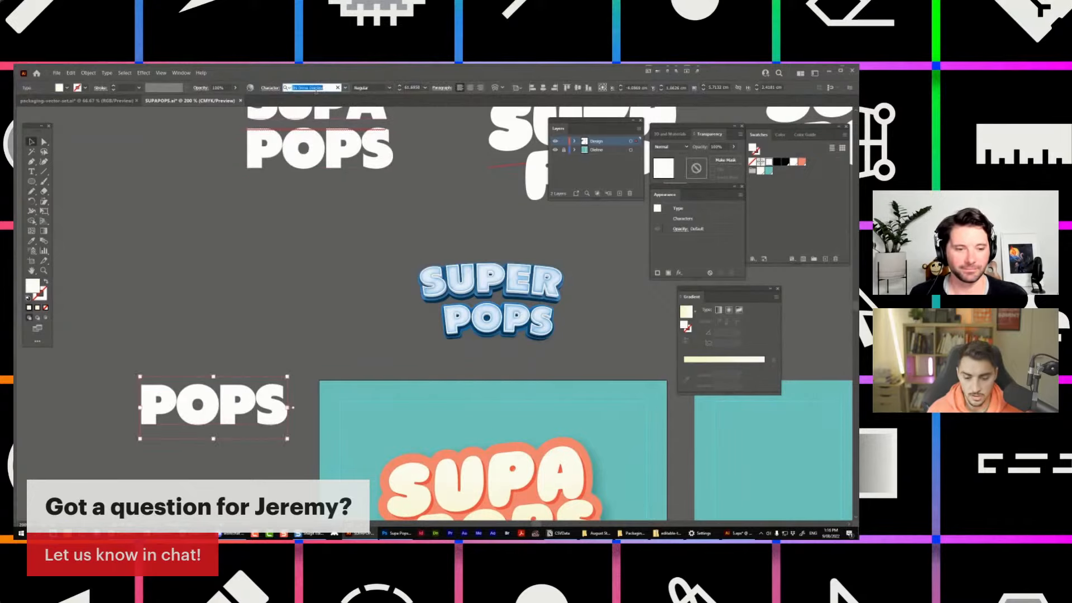
type("NORMS")
left_click(373, 282)
scroll(247, 385, "up", 2)
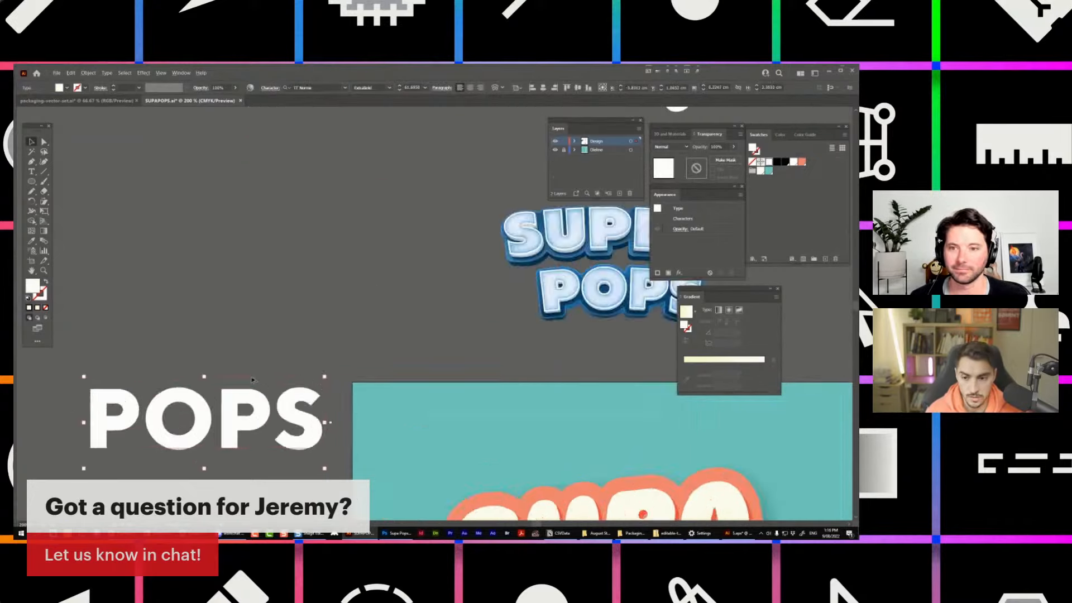
left_click_drag(131, 486, 416, 300)
left_click(389, 88)
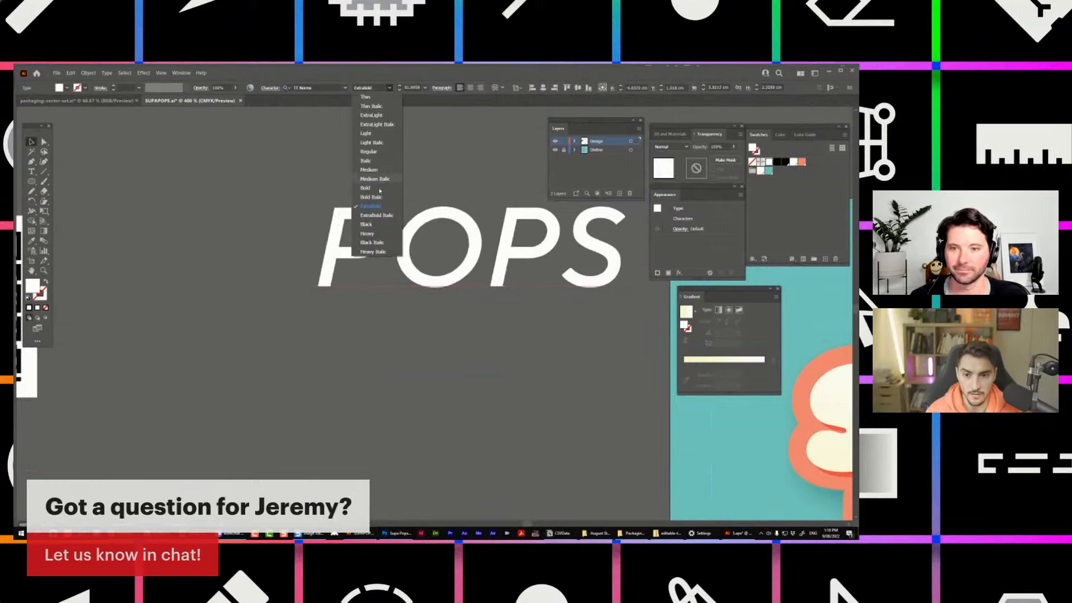
left_click(367, 234)
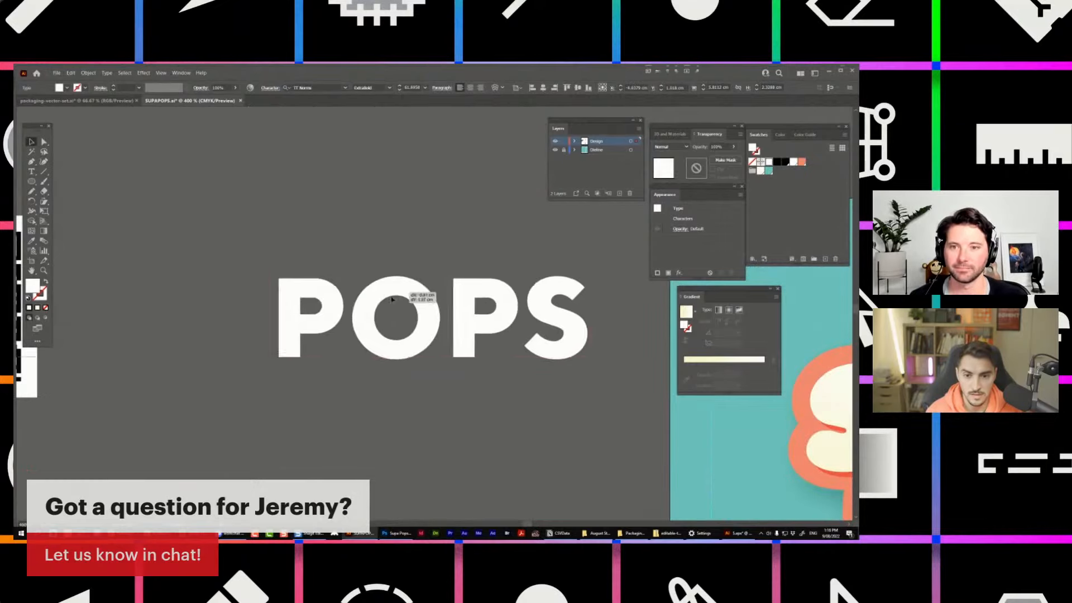
scroll(377, 91, "up", 10)
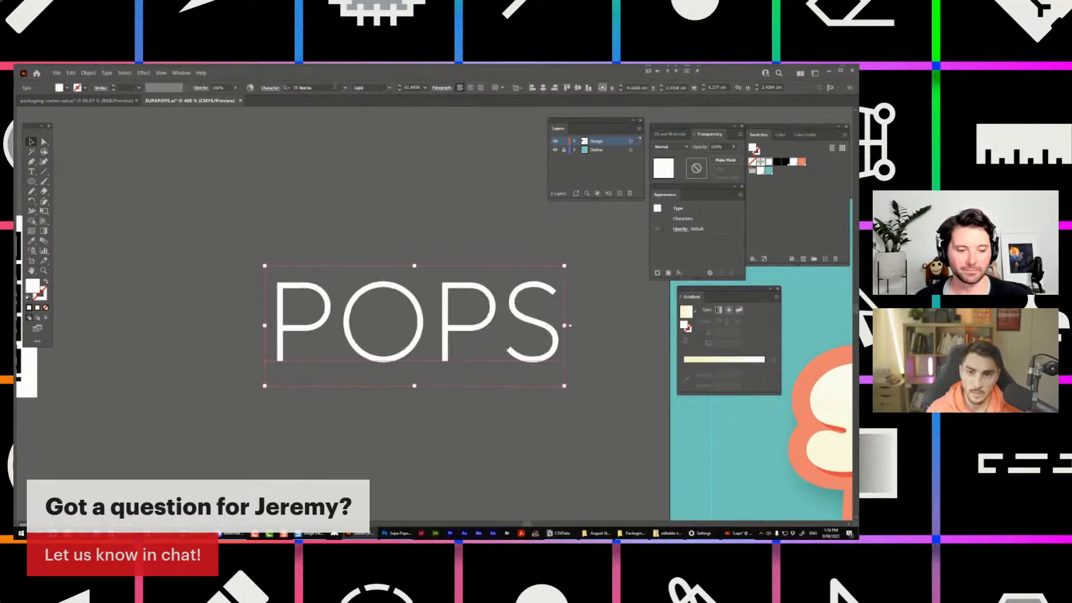
Set the copied POPS text in Uniform Extra Condensed Black after comparing the Uniform widths and weights, and deselect it.
left_click(314, 86)
type("Uni")
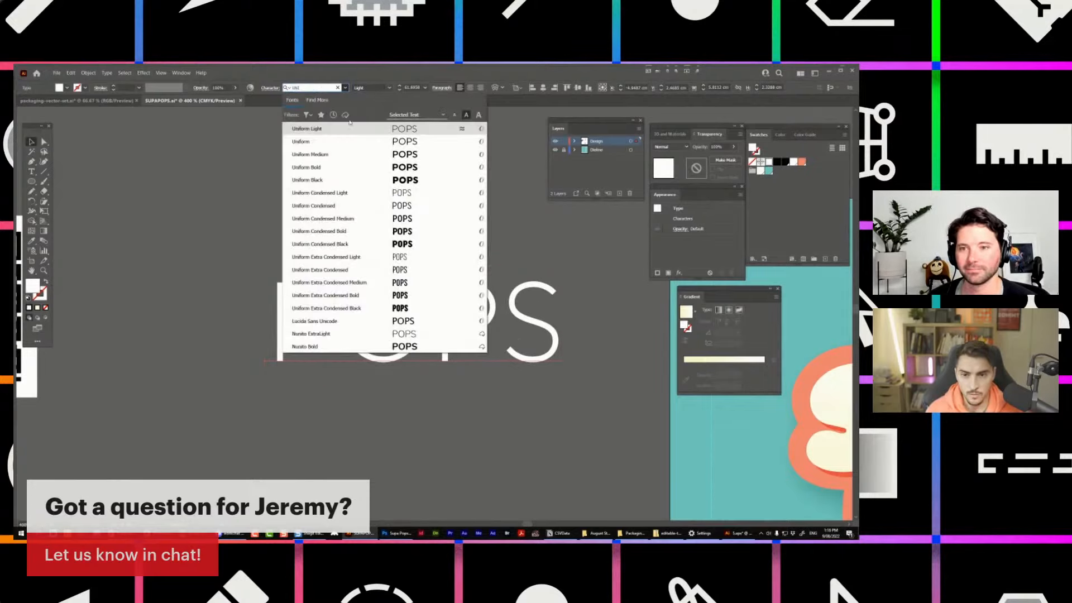
left_click(391, 180)
scroll(310, 88, "down", 2)
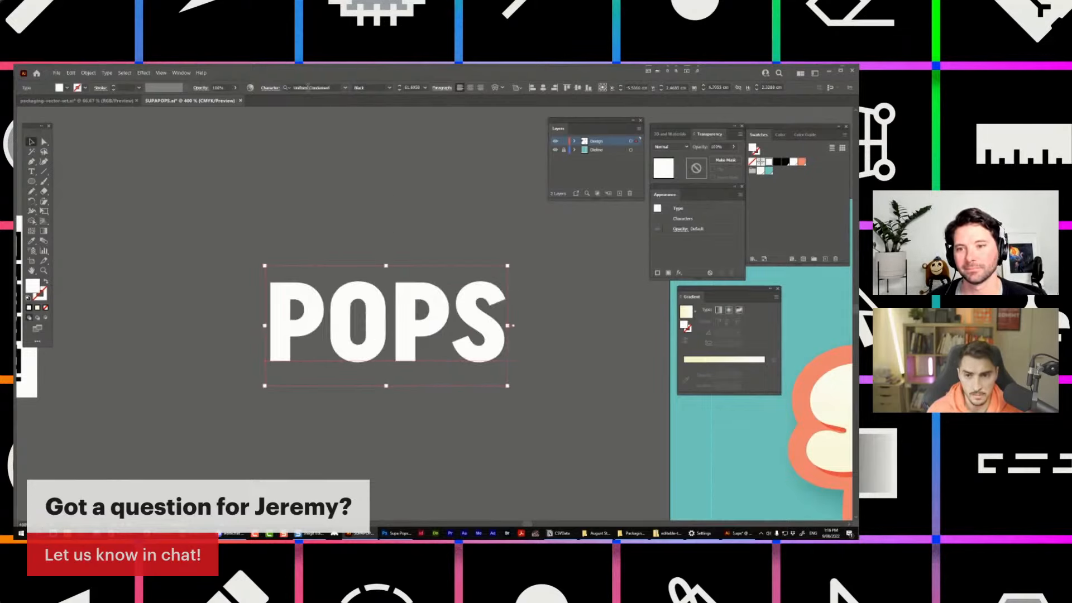
scroll(321, 86, "up", 2)
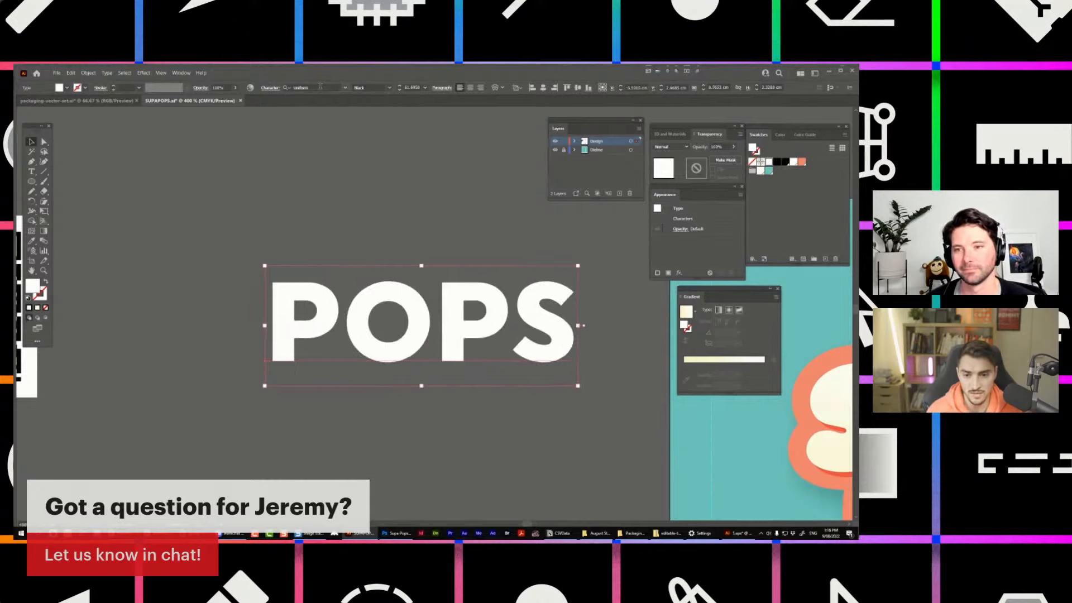
scroll(321, 86, "down", 2)
scroll(374, 90, "up", 4)
scroll(374, 91, "down", 4)
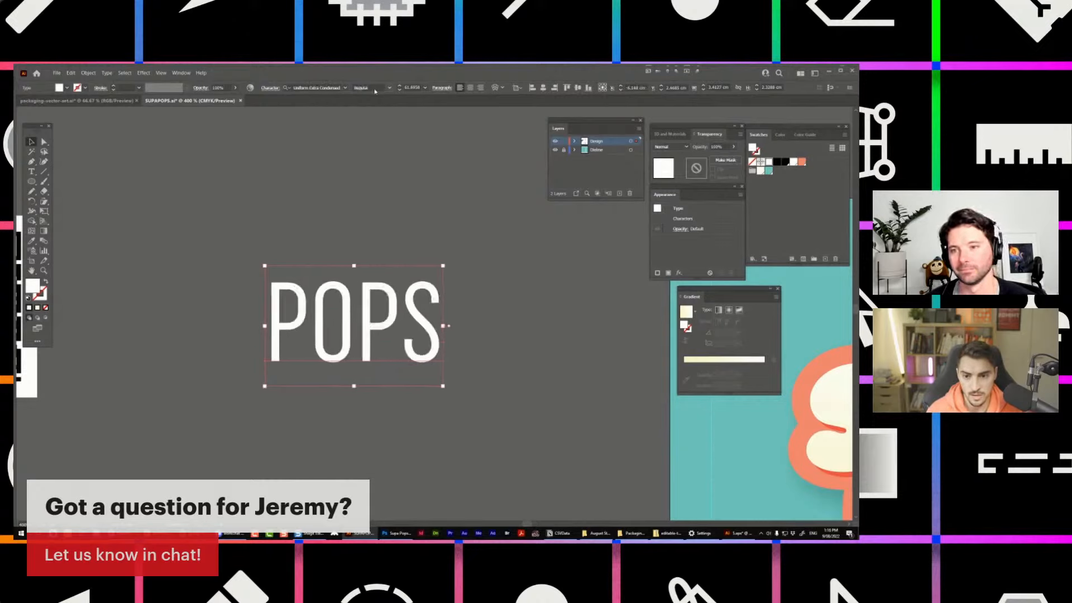
scroll(375, 90, "up", 2)
scroll(375, 91, "down", 2)
left_click(398, 230)
Duplicate the condensed POPS text directly below the original and select the upper one.
left_click_drag(383, 327, 384, 426)
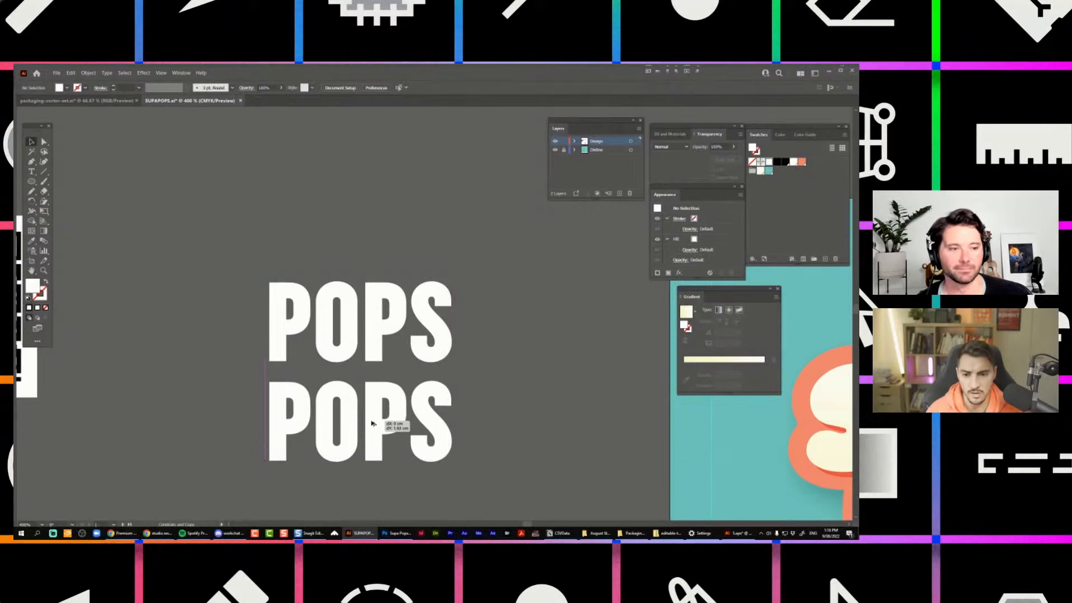
scroll(373, 346, "down", 1)
left_click(373, 329)
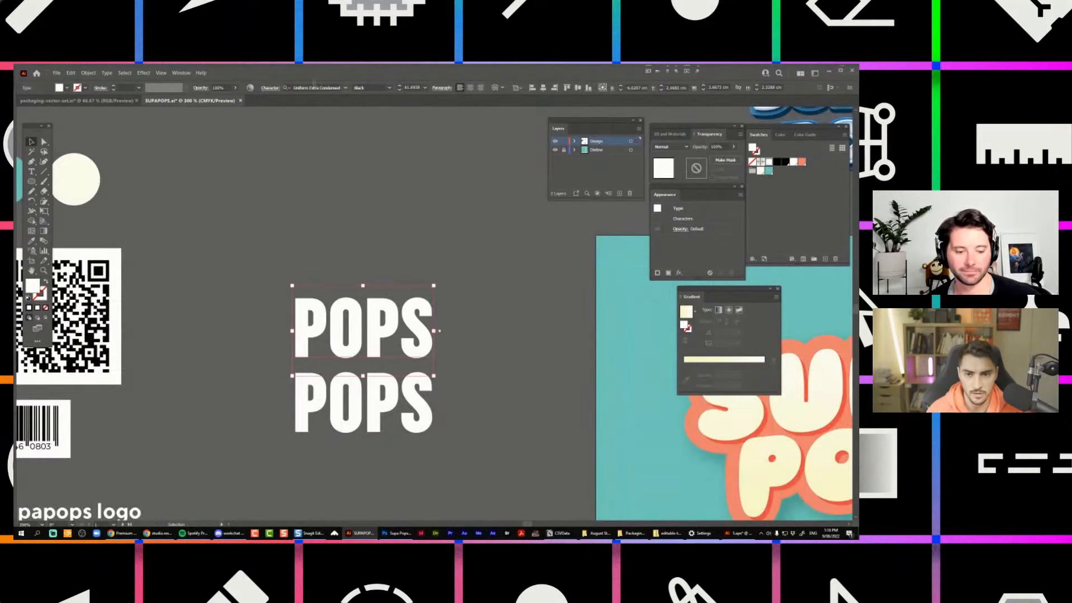
Try other fonts on both POPS texts, setting them in BN Romaine Light.
scroll(314, 86, "up", 2)
left_click_drag(492, 237, 344, 409)
left_click(333, 88)
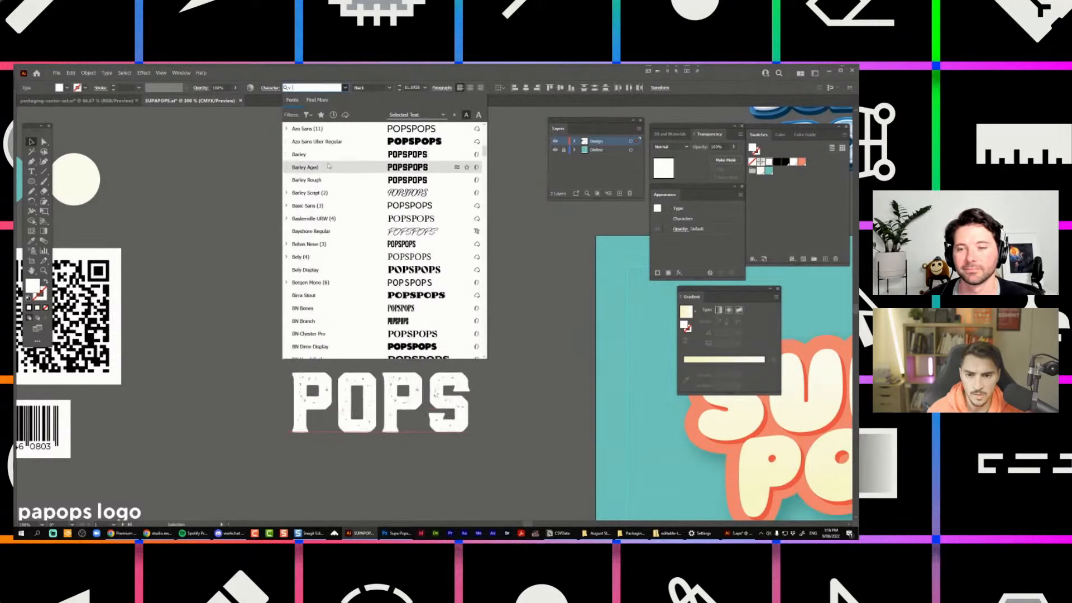
scroll(311, 169, "down", 6)
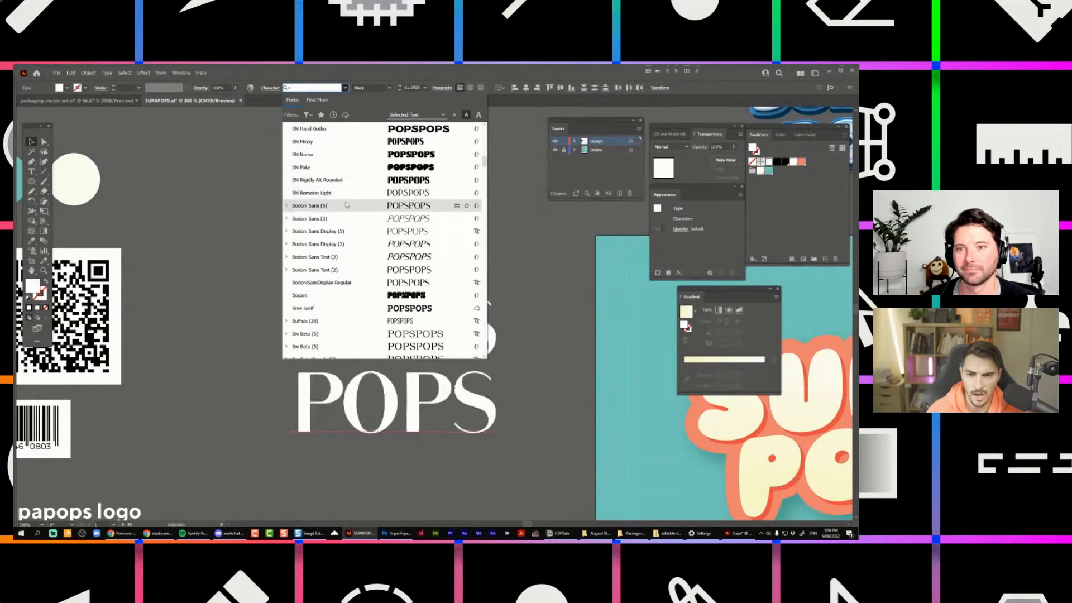
left_click(327, 198)
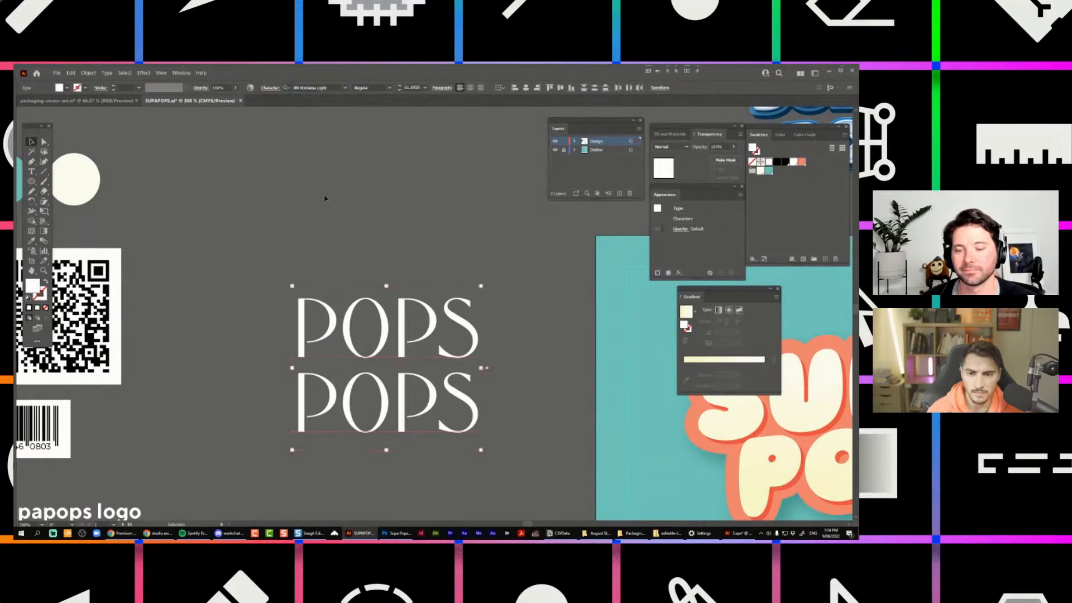
Delete both POPS text samples from the empty area beside the teal artboard.
key("ctrl+equal")
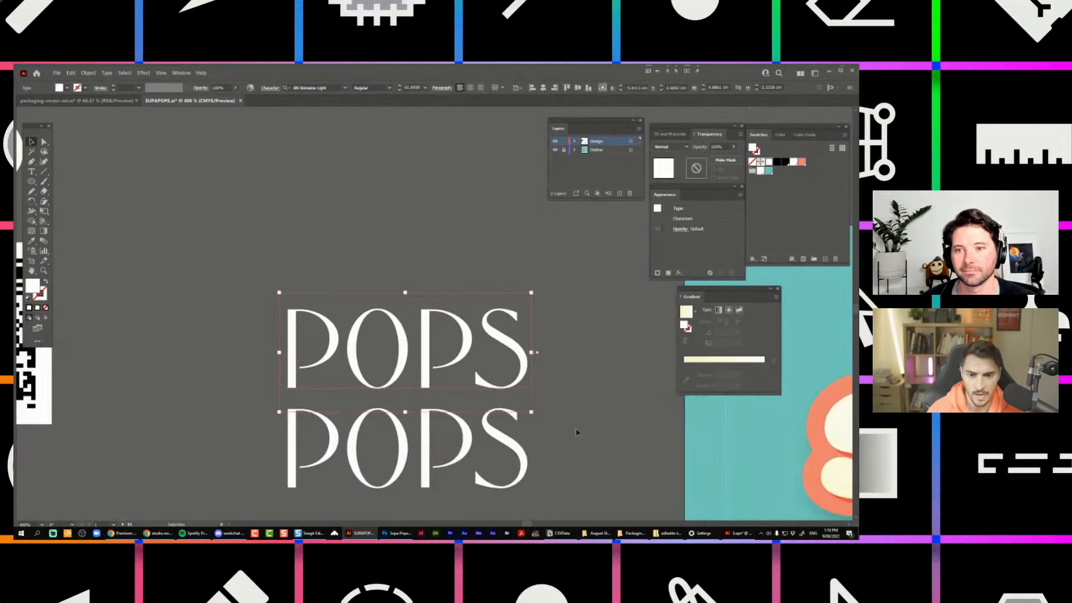
left_click(523, 467)
key("Delete")
key("ctrl+equal")
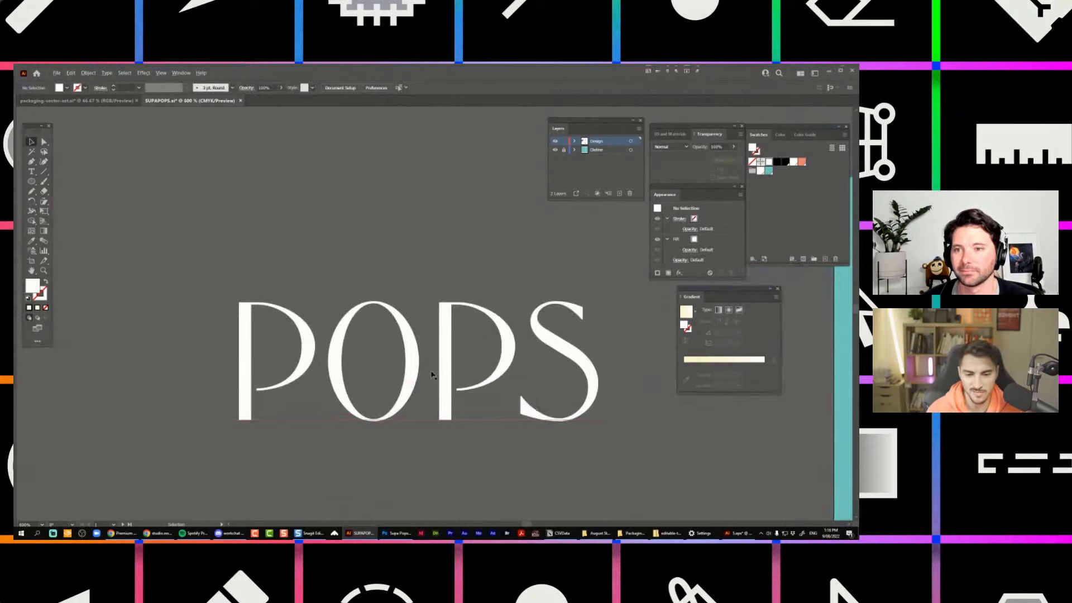
left_click_drag(434, 340, 428, 237)
scroll(427, 237, "down", 4)
left_click_drag(434, 189, 414, 244)
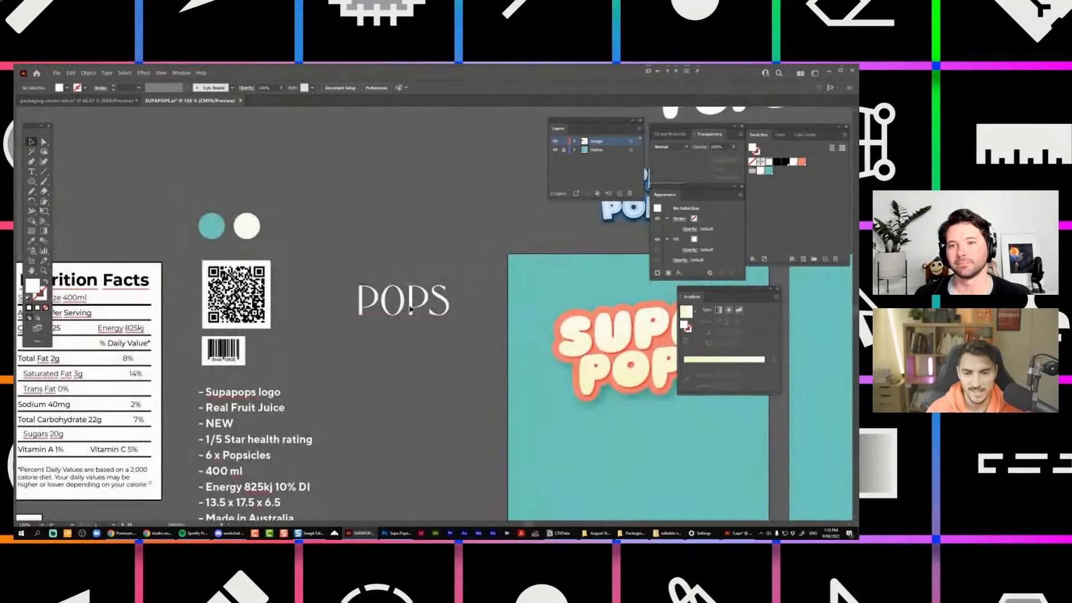
left_click(408, 308)
key("Delete")
scroll(466, 196, "right", 5)
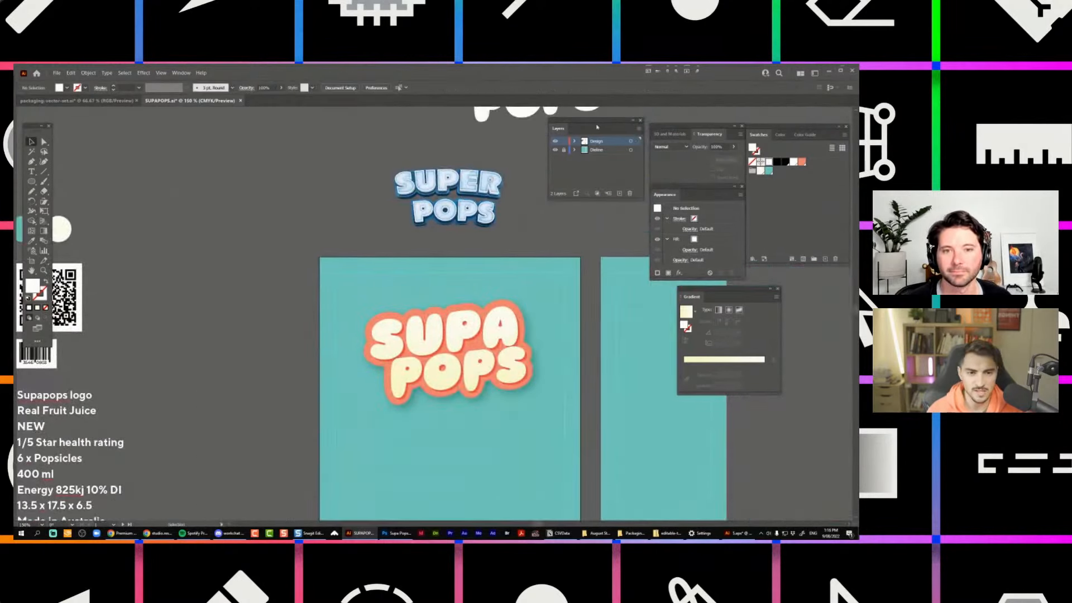
Offset the logo lettering path by 0.1 cm to form an outline around the SUPA POPS letters.
left_click_drag(597, 127, 603, 133)
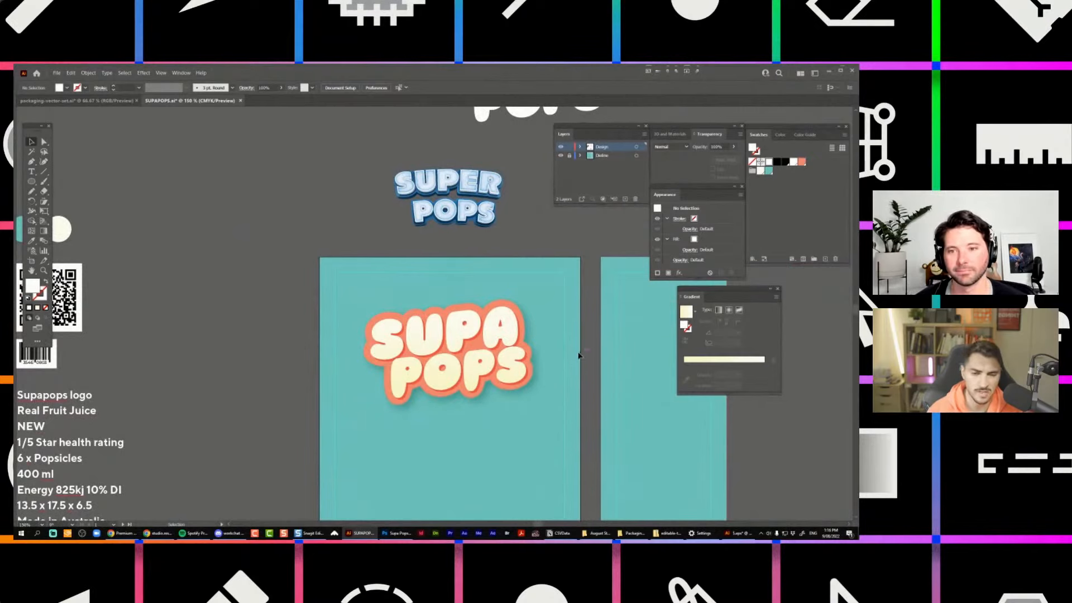
key("Tab")
scroll(544, 301, "up", 1)
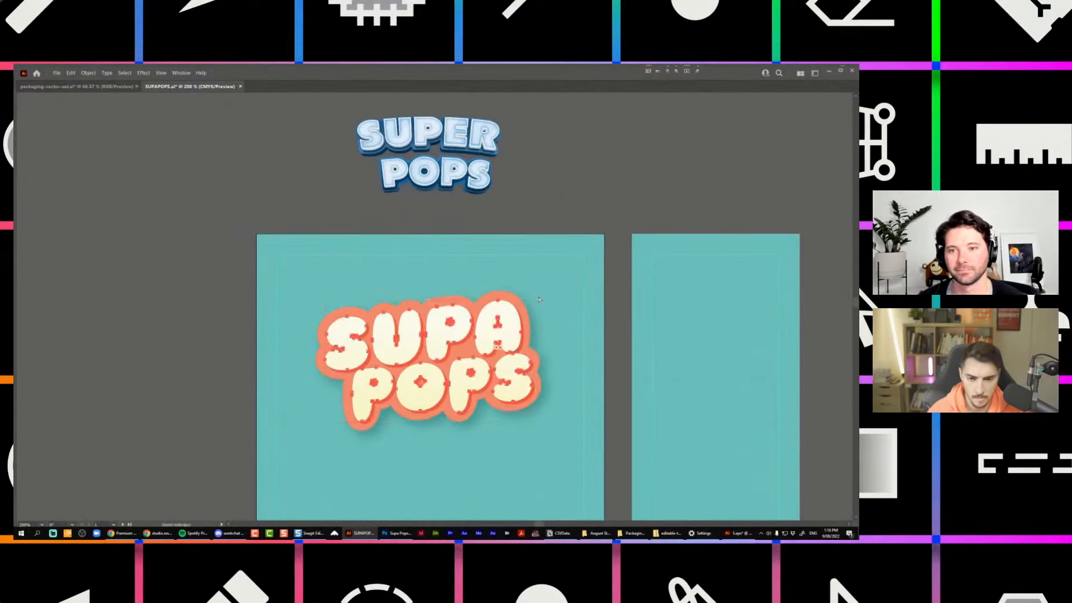
key("v")
key("alt+o")
type("po")
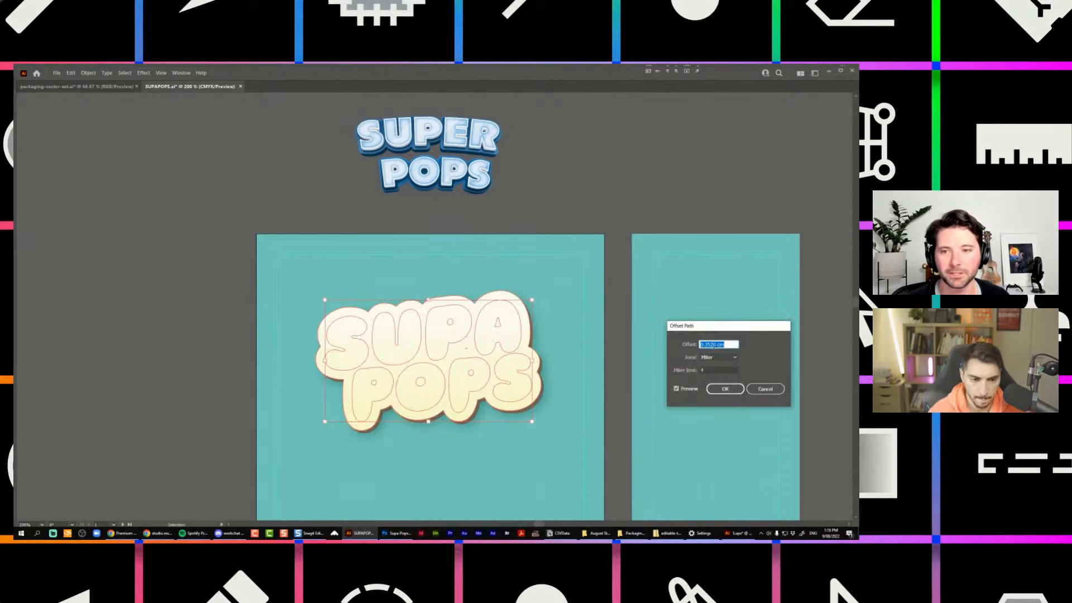
type("0.1")
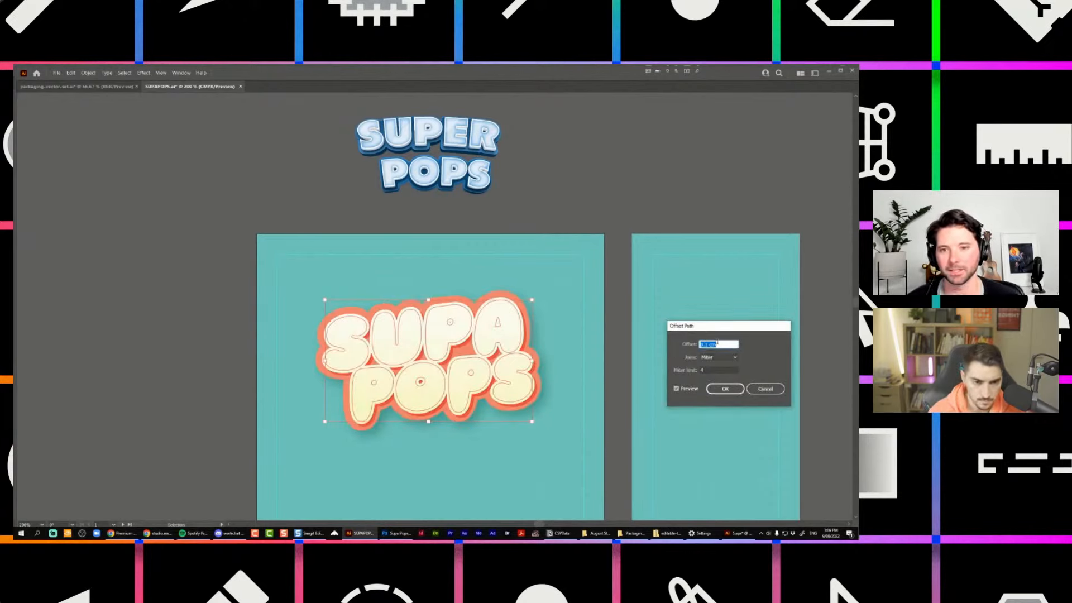
left_click(726, 389)
scroll(565, 309, "up", 2)
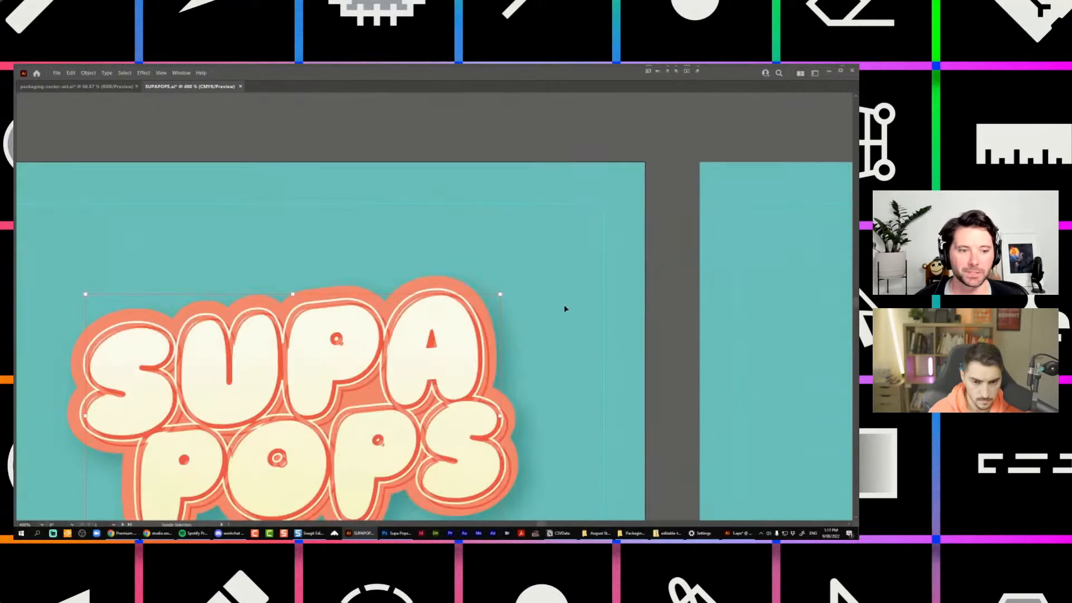
Try a teal stroke on the offset lettering outline, and set the stroke to white instead.
key("Tab")
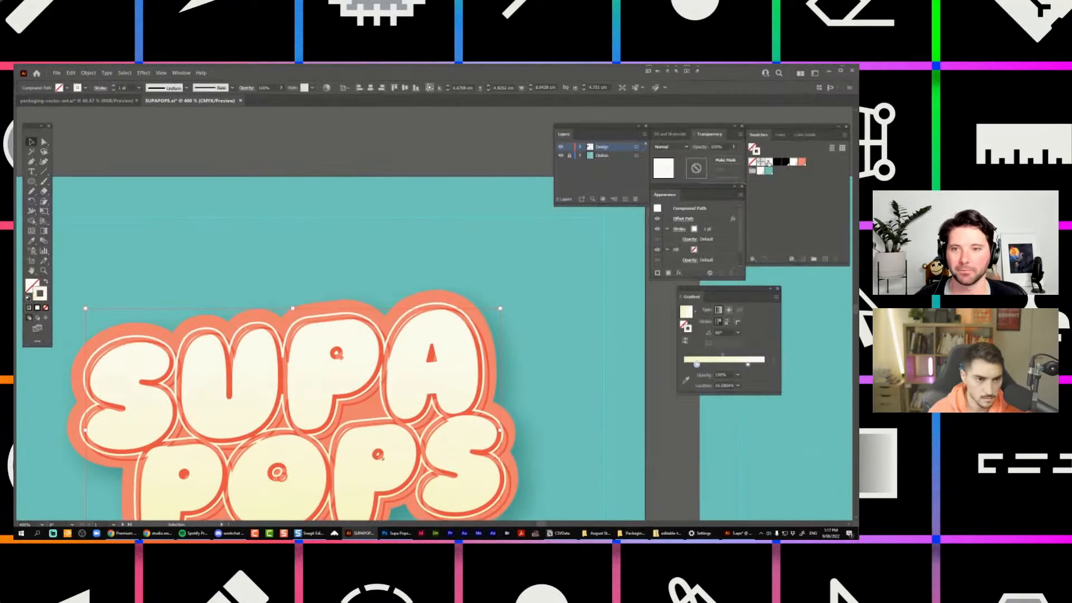
left_click(769, 170)
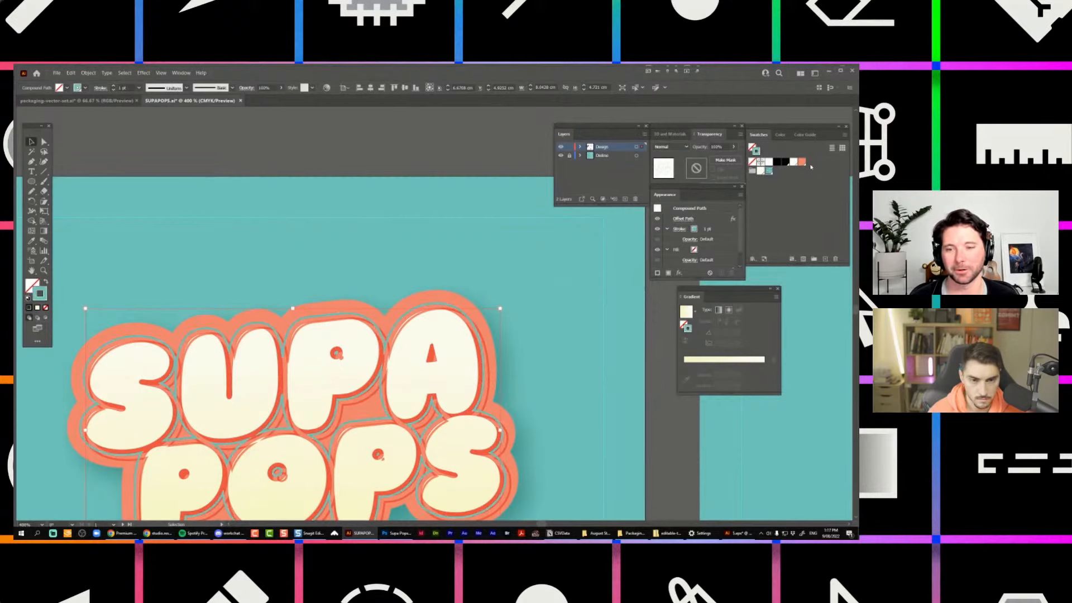
left_click(769, 162)
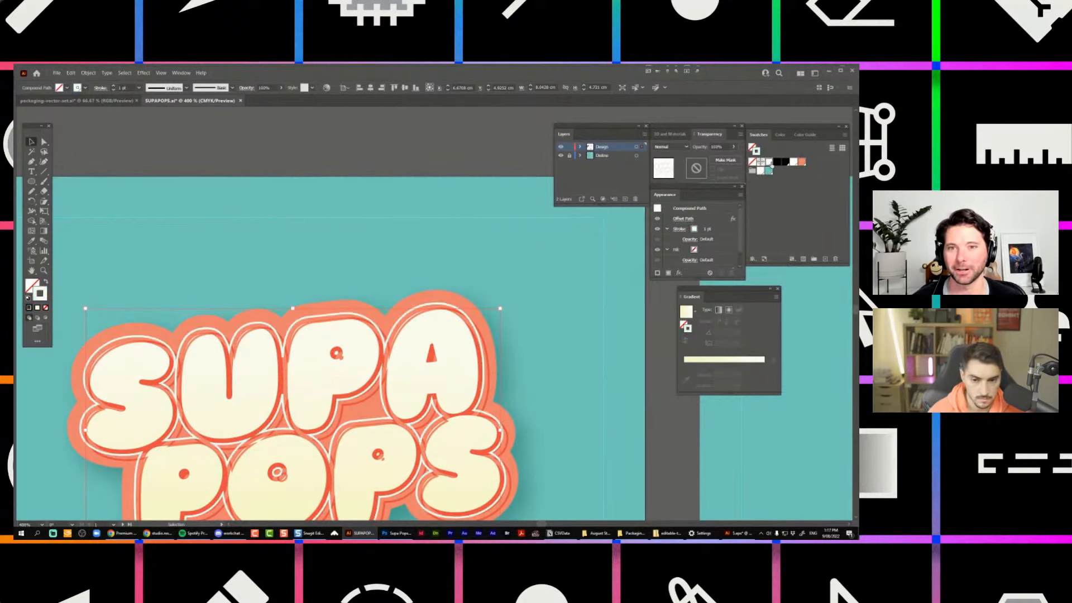
Examine how the white outline sits against the logo lettering and coral backing shape, both close up and at artboard scale.
key("ctrl+1")
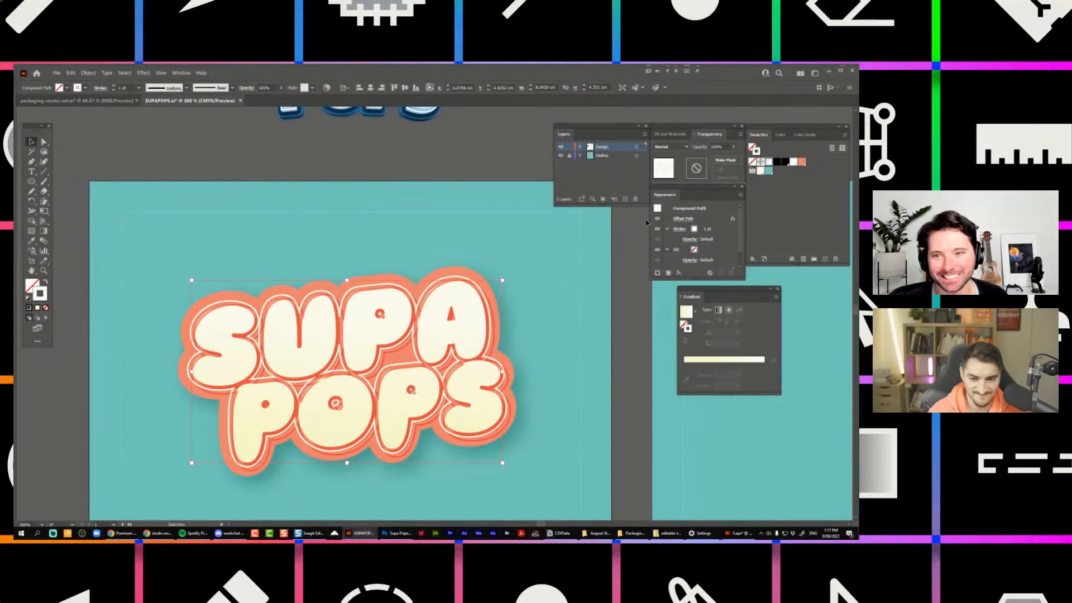
scroll(406, 312, "down", 1)
scroll(400, 309, "up", 1)
double_click(429, 296)
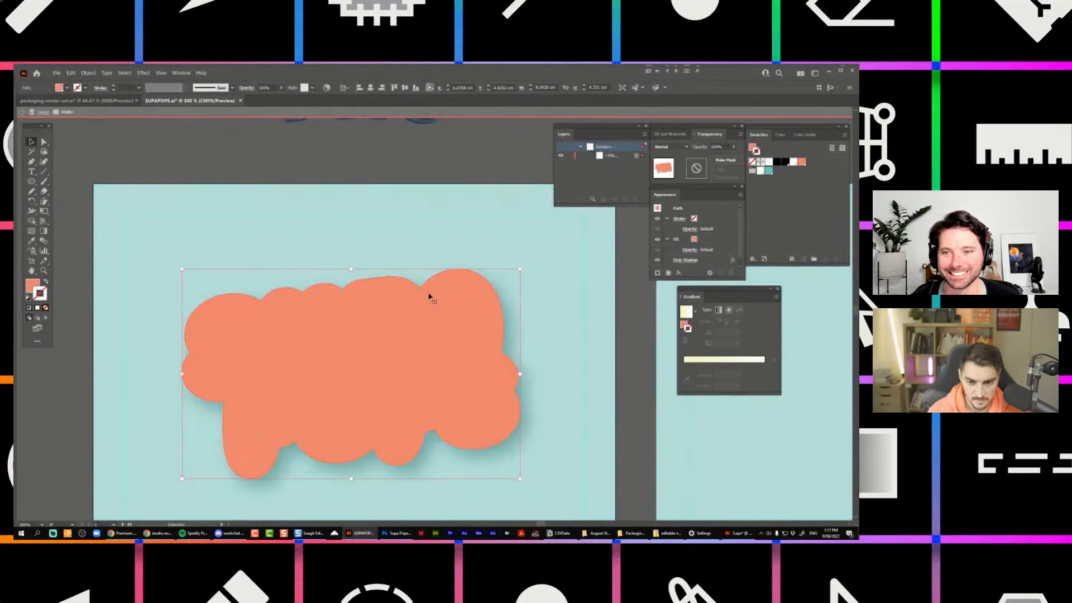
key("Escape")
scroll(519, 307, "down", 4)
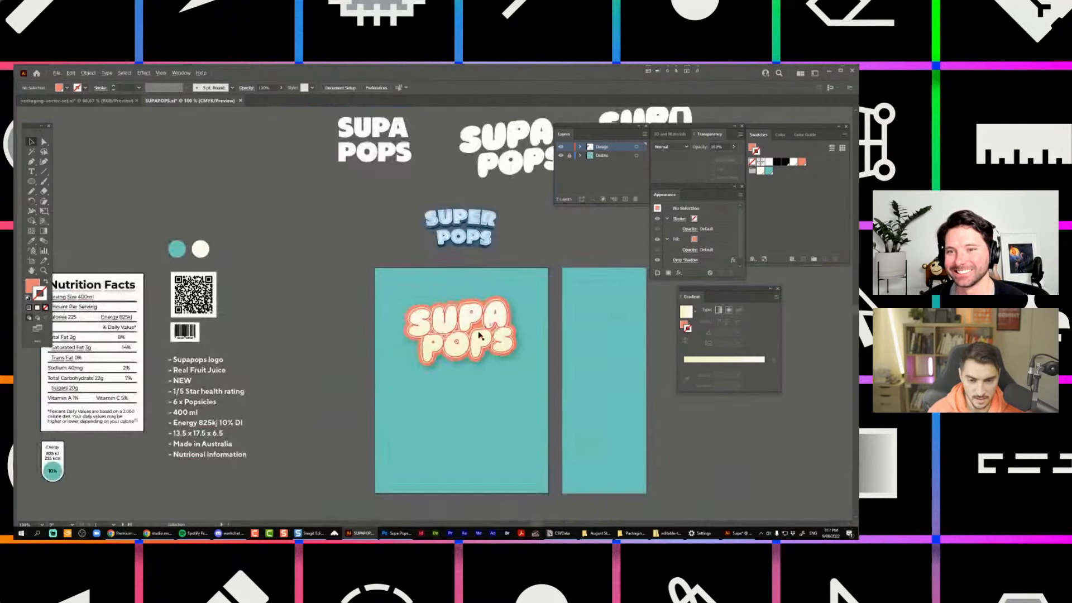
scroll(473, 315, "up", 5)
mouse_move(473, 315)
left_mouse_down()
mouse_move(495, 297)
mouse_move(577, 301)
mouse_move(479, 323)
left_mouse_up()
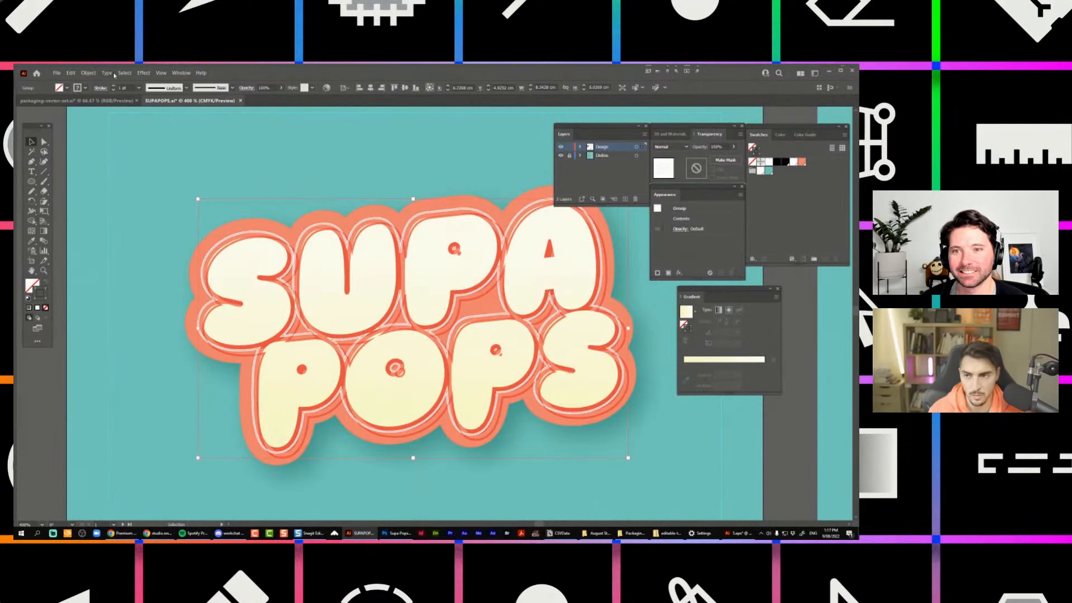
left_click(89, 73)
mouse_move(140, 230)
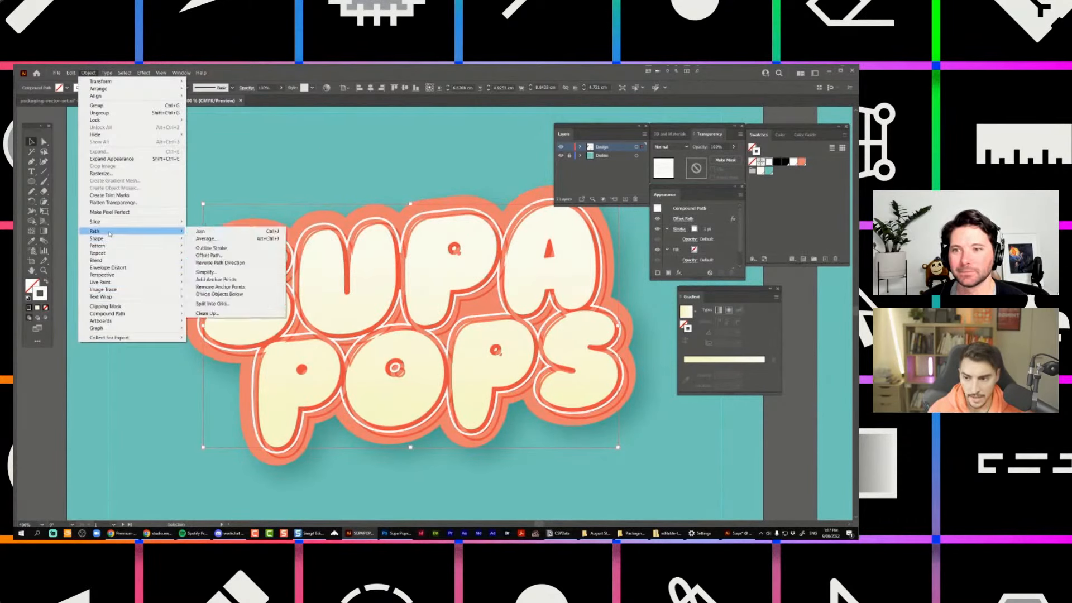
left_click(410, 219)
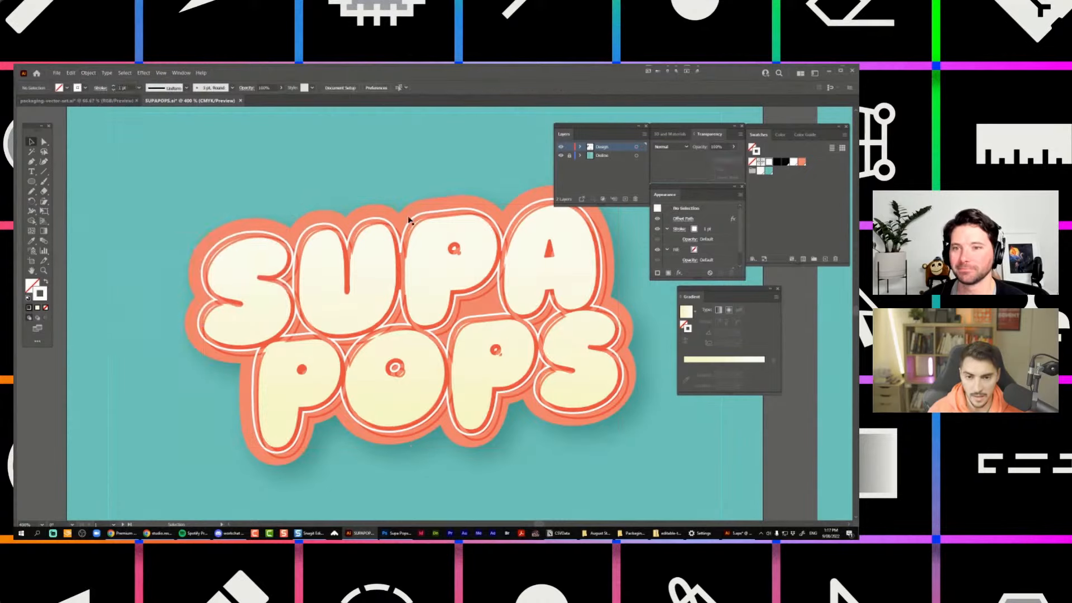
Try moving the white outline away from the logo lettering, and undo the move.
left_click_drag(411, 219, 250, 166)
scroll(249, 166, "down", 2)
left_click(141, 168)
scroll(140, 167, "up", 2)
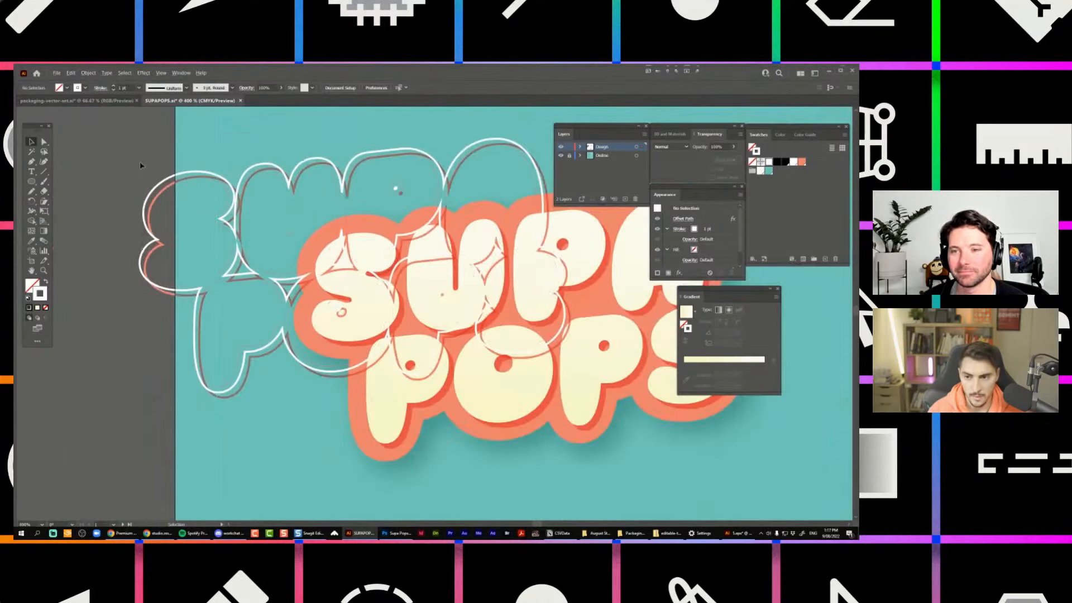
key("ctrl+z")
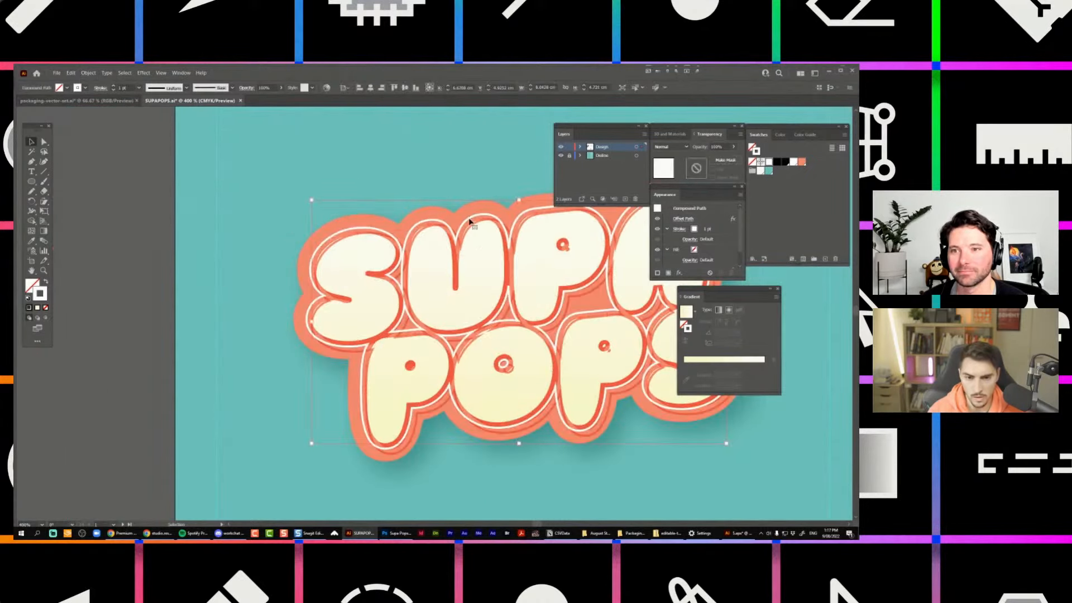
Isolate the white lettering outline and try moving the outline of the letter U.
double_click(472, 221)
left_click(494, 226)
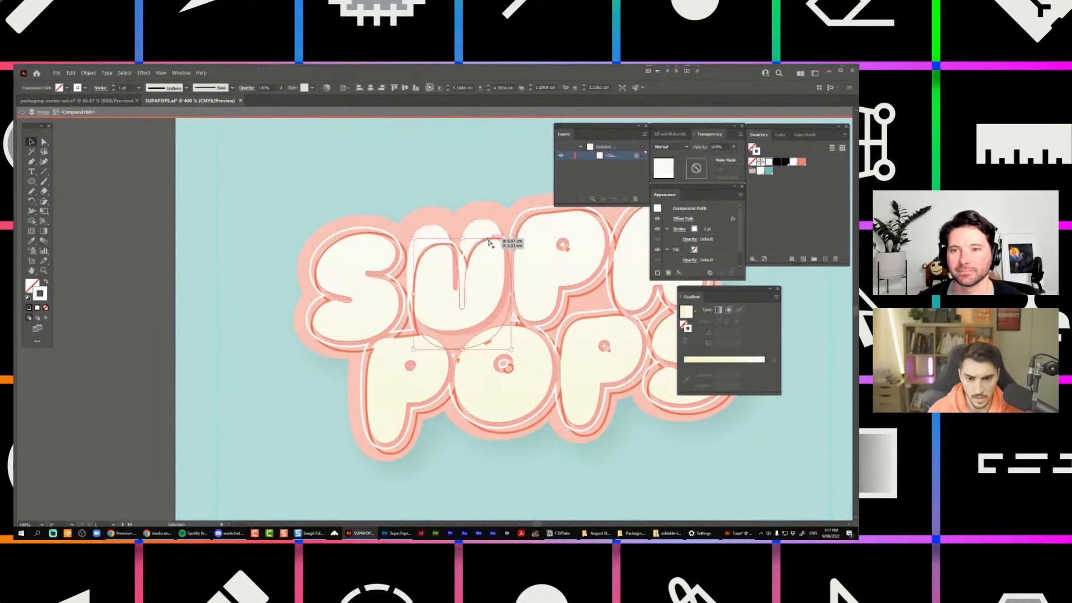
left_click(500, 209)
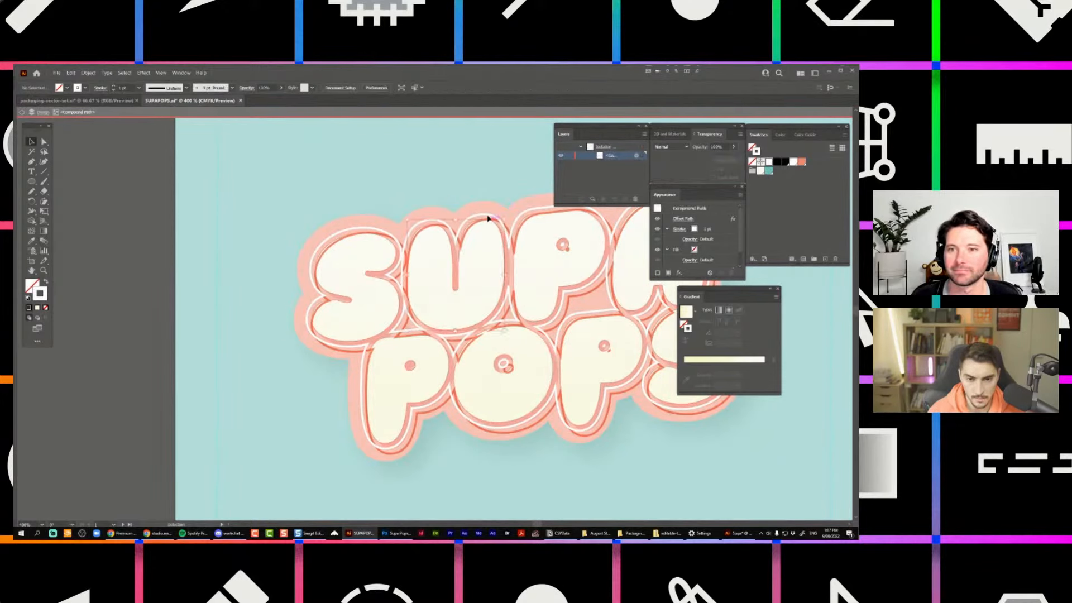
left_click(489, 220)
left_click(494, 210)
Select the letter outlines within the isolated compound path and expand their appearance.
scroll(494, 208, "down", 2)
left_click_drag(493, 206, 327, 367)
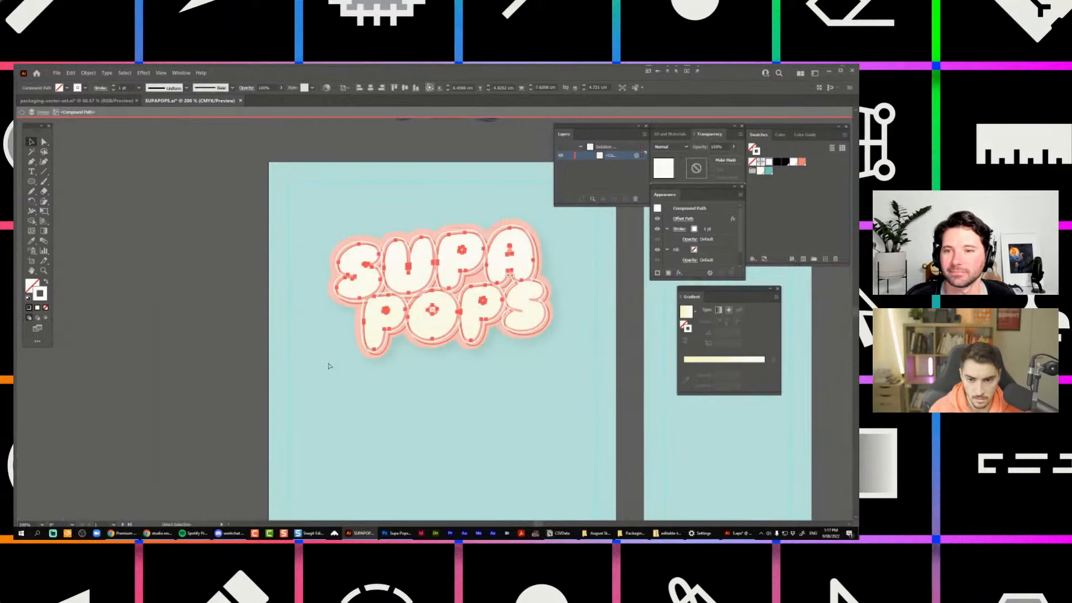
key("ctrl+shift+e")
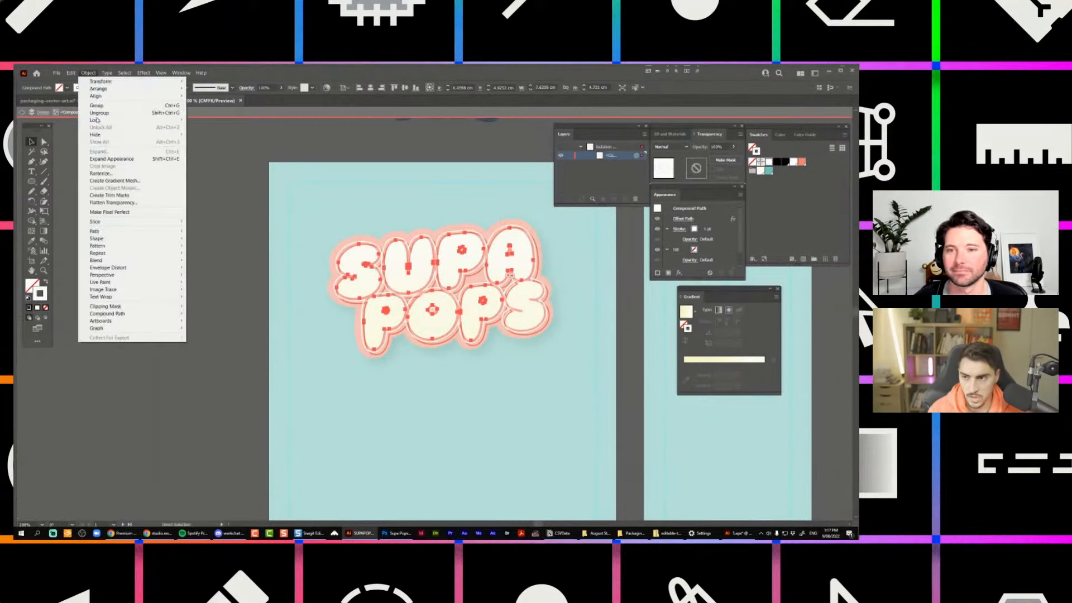
left_click(112, 158)
scroll(427, 229, "up", 2)
scroll(427, 229, "up", 1)
Try moving individual letter outlines of the expanded group, and undo the moves.
left_click(445, 244)
left_click_drag(424, 244, 339, 169)
key("ctrl+z")
left_click(478, 231)
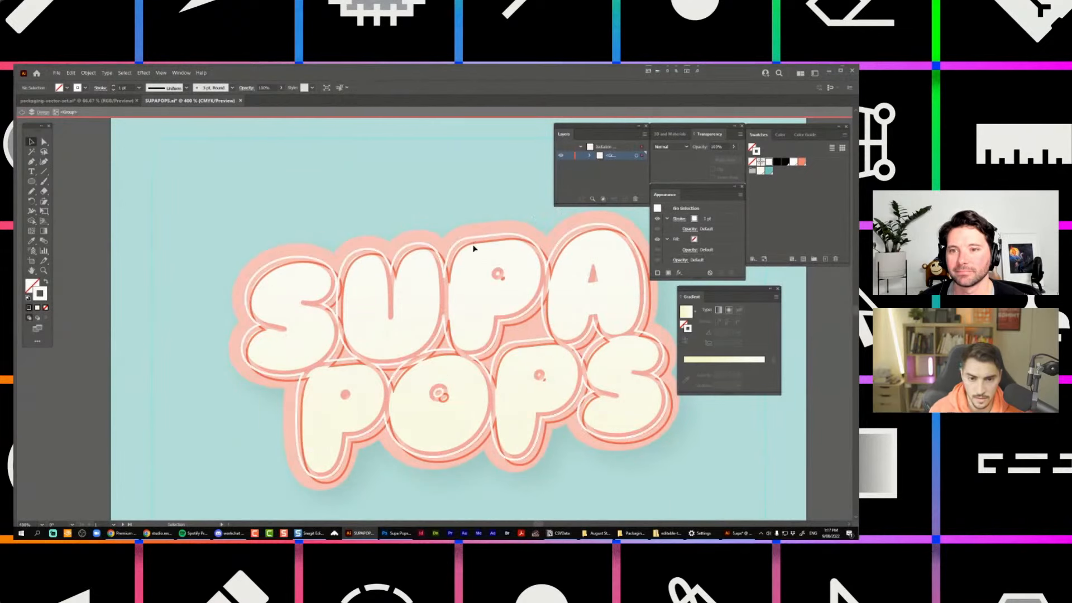
left_click(495, 239)
left_click(494, 244)
left_click_drag(490, 241, 489, 276)
key("ctrl+z")
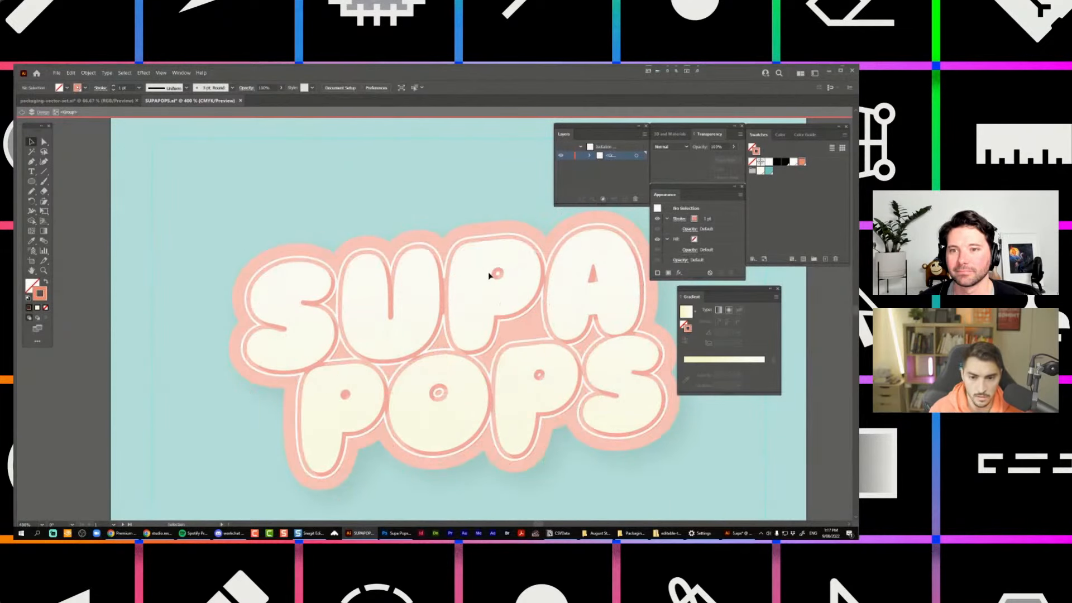
Leave isolation mode, try moving the outline off the lettering, and undo the move.
key("Escape")
scroll(487, 253, "down", 2)
scroll(578, 230, "up", 2)
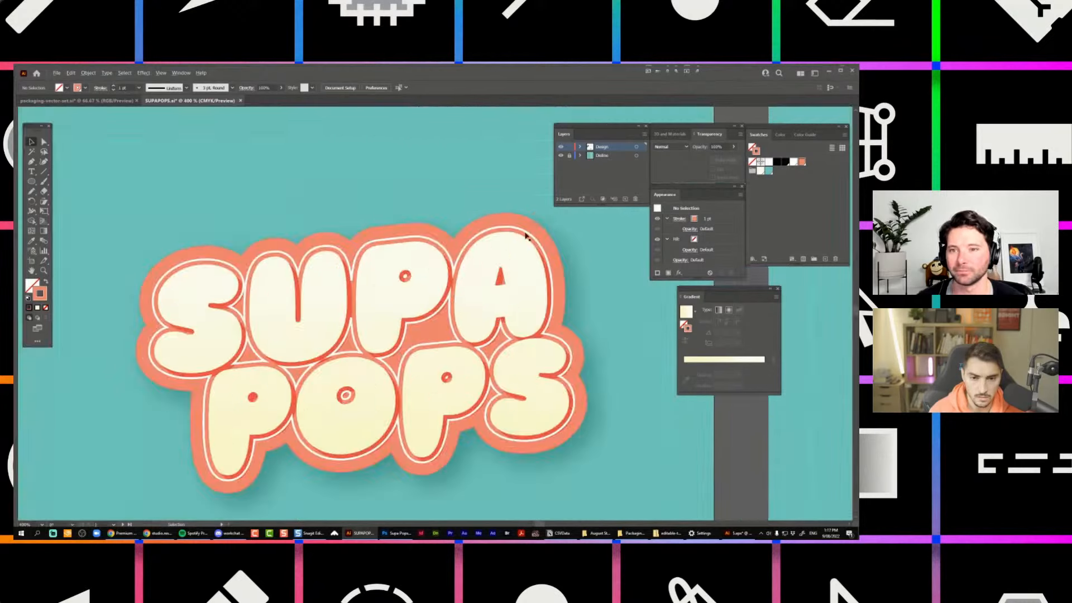
left_click_drag(502, 230, 467, 199)
key("ctrl+z")
left_click(437, 240)
key("ctrl+z")
Try a coral stroke with Multiply blending on the lettering outline.
left_click(802, 162)
left_click(673, 147)
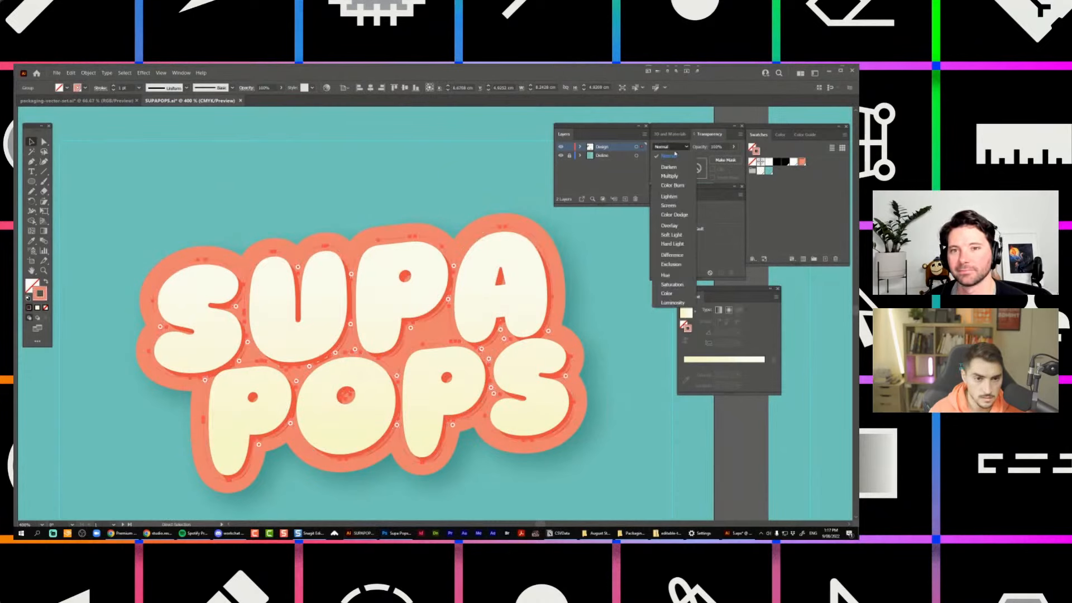
left_click(671, 176)
left_click(407, 176)
scroll(405, 176, "down", 3)
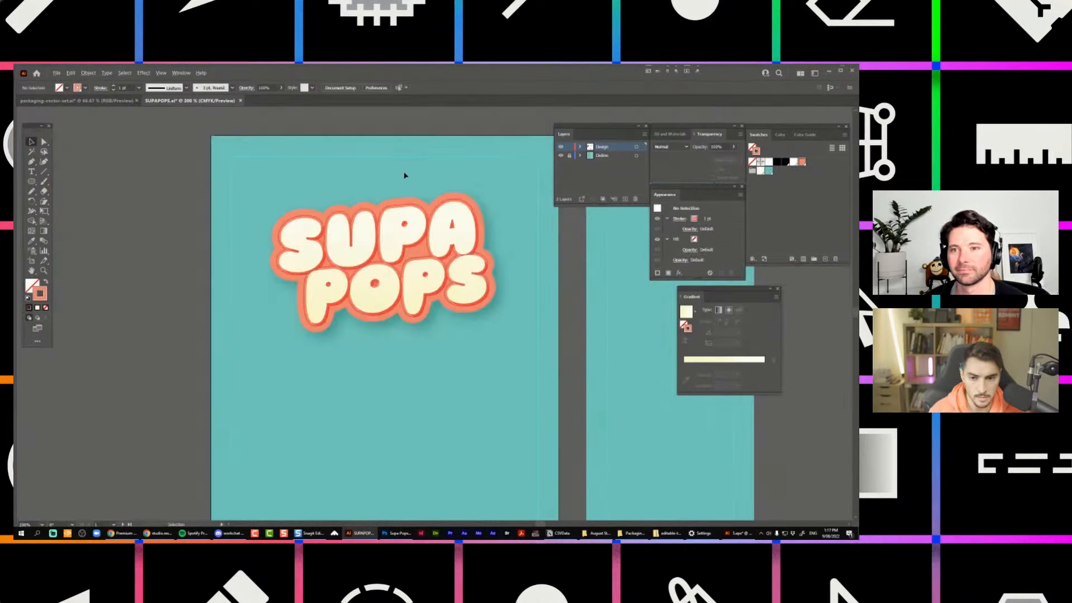
scroll(405, 175, "up", 2)
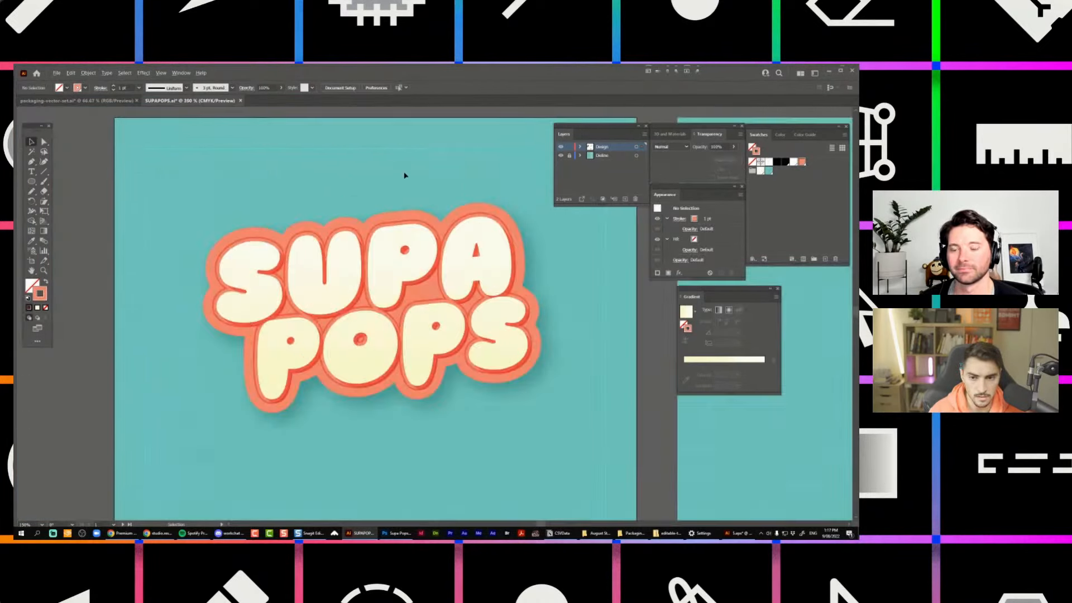
Return the lettering outline to its white stroke and review the logo on the front artboard.
left_click(496, 217)
scroll(474, 162, "down", 2)
scroll(475, 155, "up", 1)
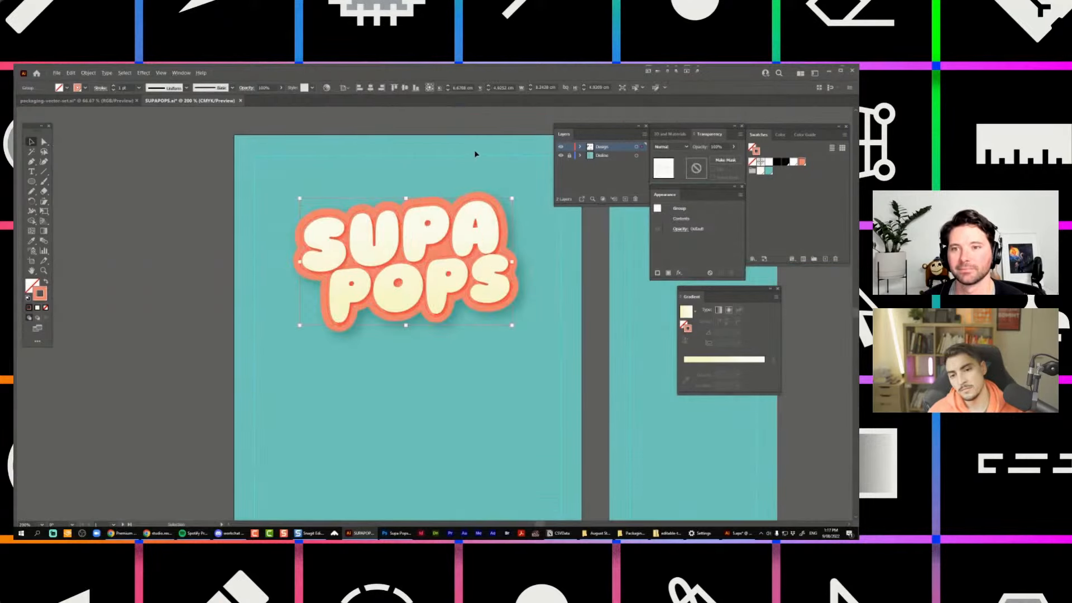
left_click(474, 153)
scroll(474, 154, "down", 3)
scroll(488, 155, "up", 3)
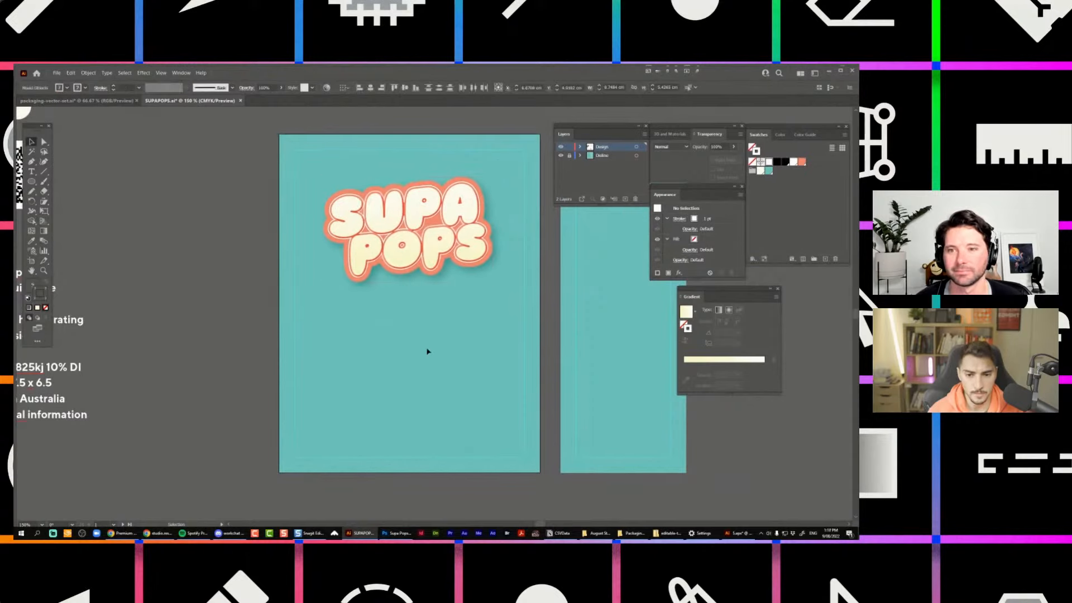
Hide the panels, move the Nutrition Facts table onto the narrow side artboard, and scale it down to fit the artboard's width.
scroll(383, 199, "up", 1)
key("Tab")
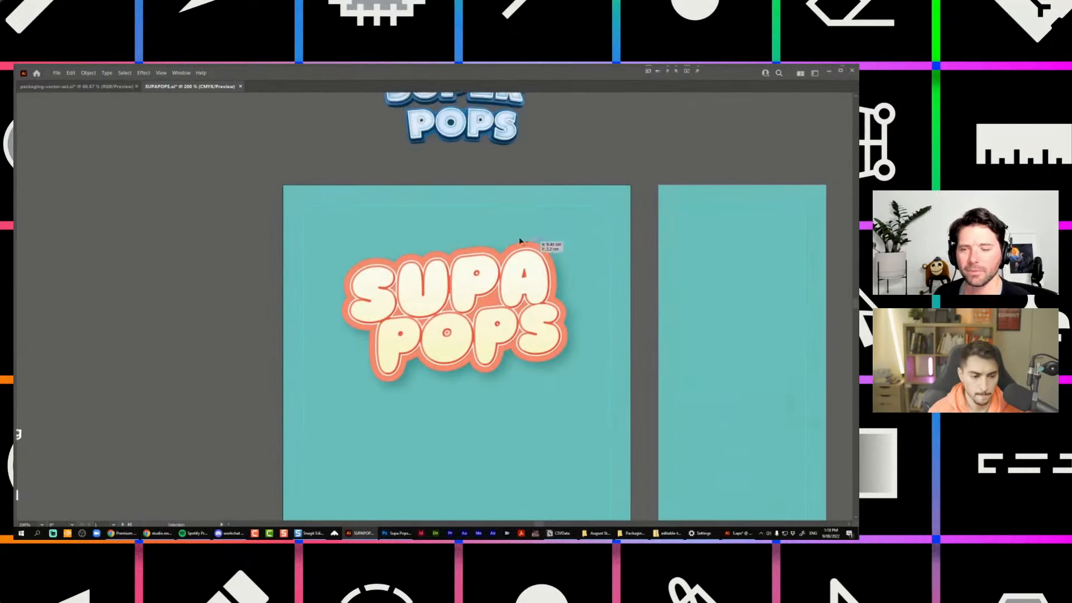
scroll(516, 209, "down", 1)
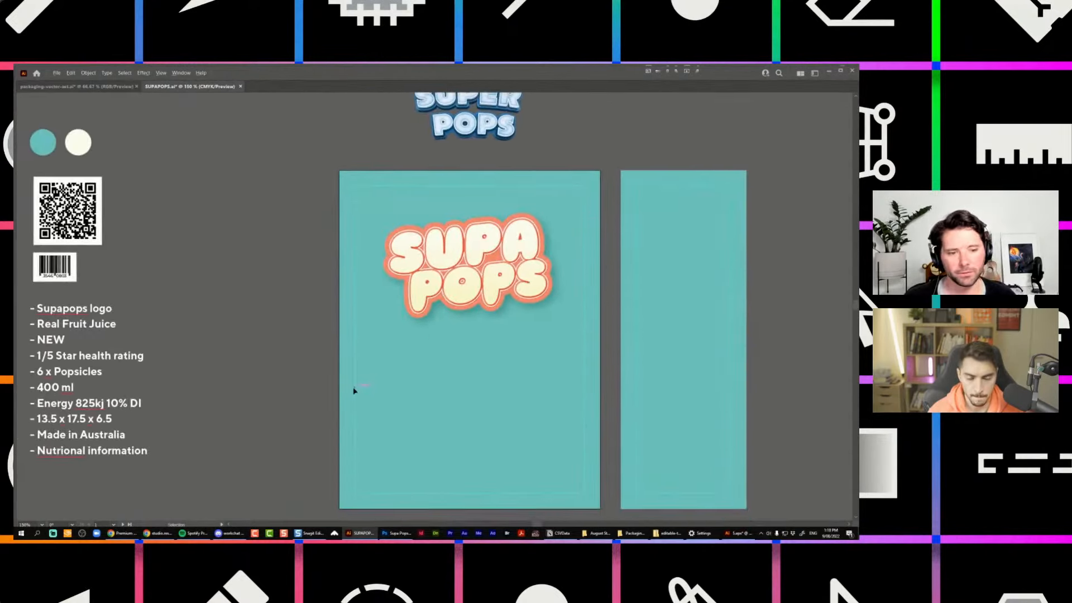
scroll(354, 387, "down", 1)
left_click_drag(504, 297, 601, 289)
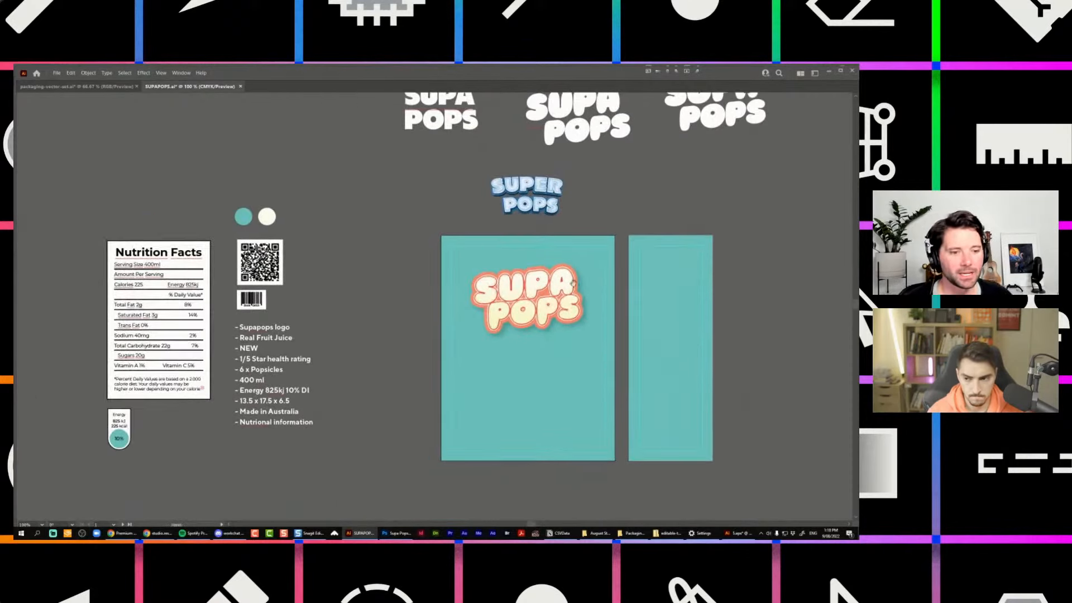
left_click_drag(647, 253, 625, 249)
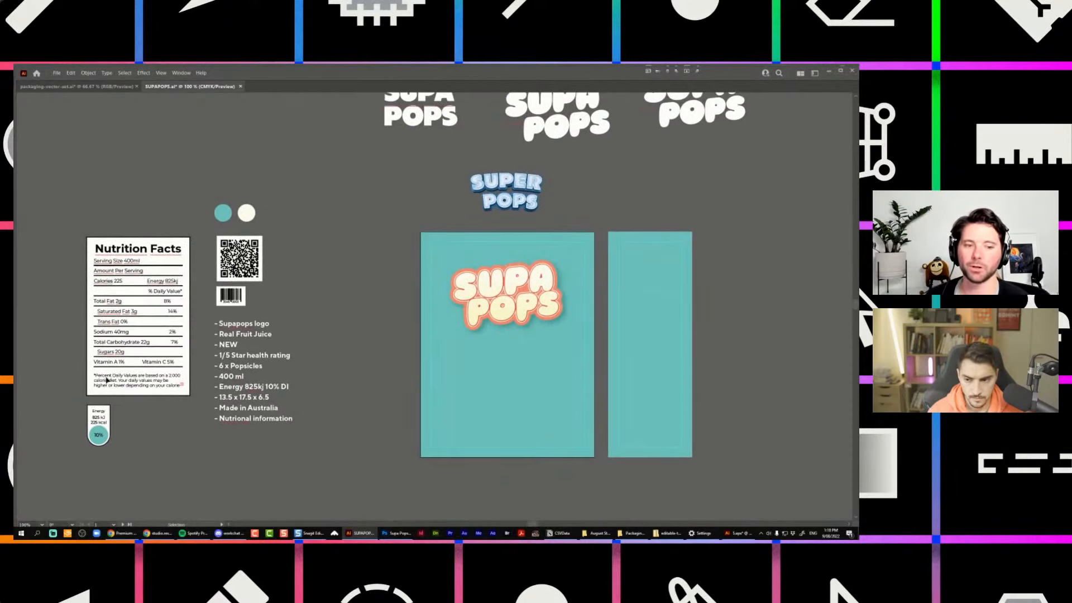
left_click_drag(114, 374, 641, 392)
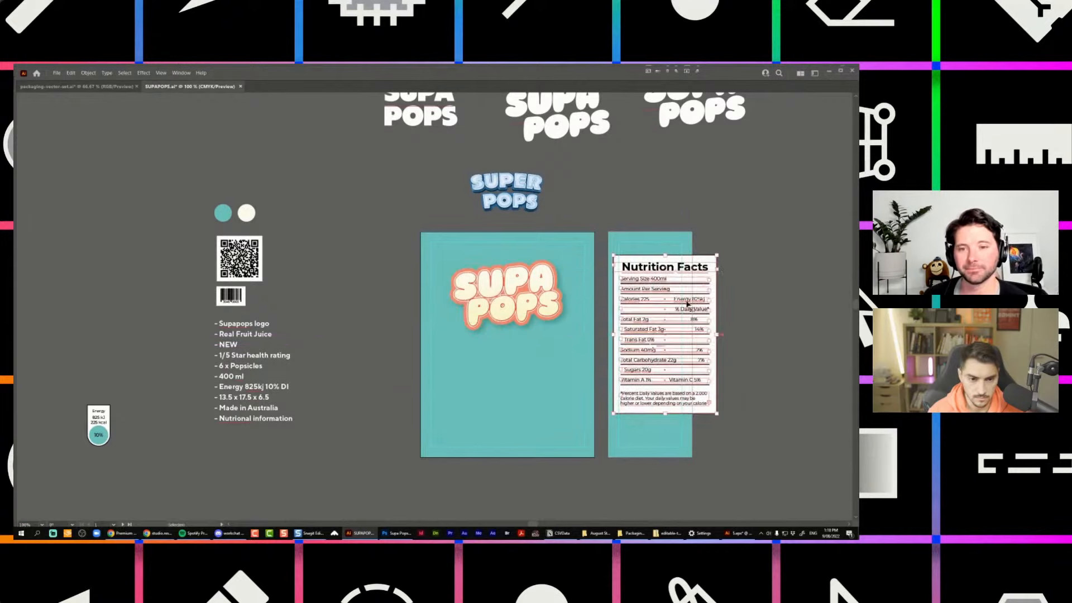
left_click_drag(717, 256, 672, 257)
scroll(698, 280, "up", 1)
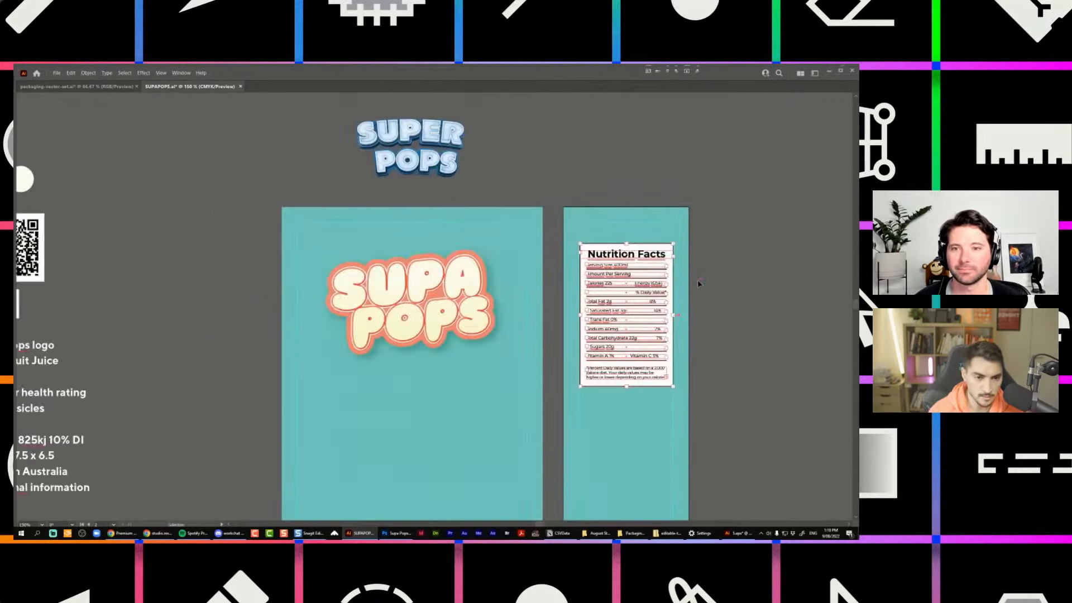
Fine-tune the Nutrition Facts table's size between the side margins and move it up to the side artboard's upper margin.
left_click_drag(698, 280, 617, 290)
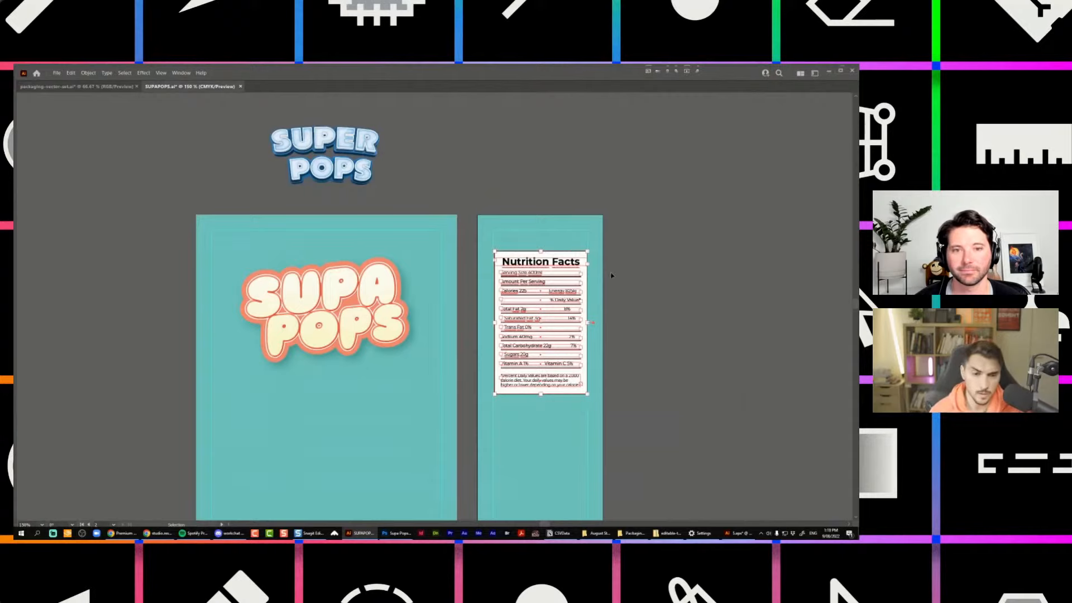
left_click_drag(588, 252, 588, 254)
scroll(639, 250, "up", 1)
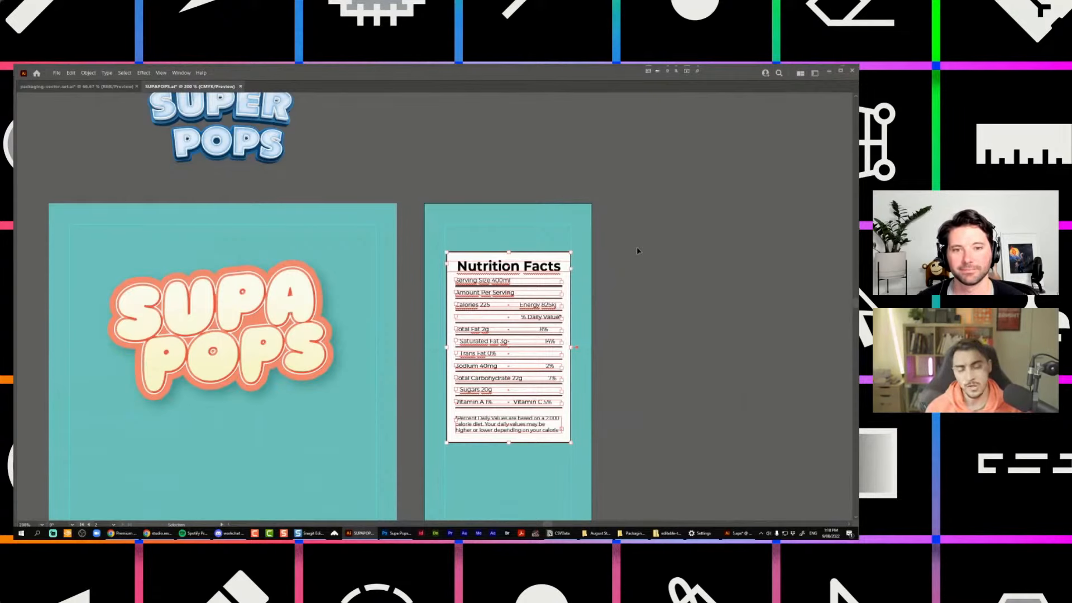
scroll(558, 256, "down", 3)
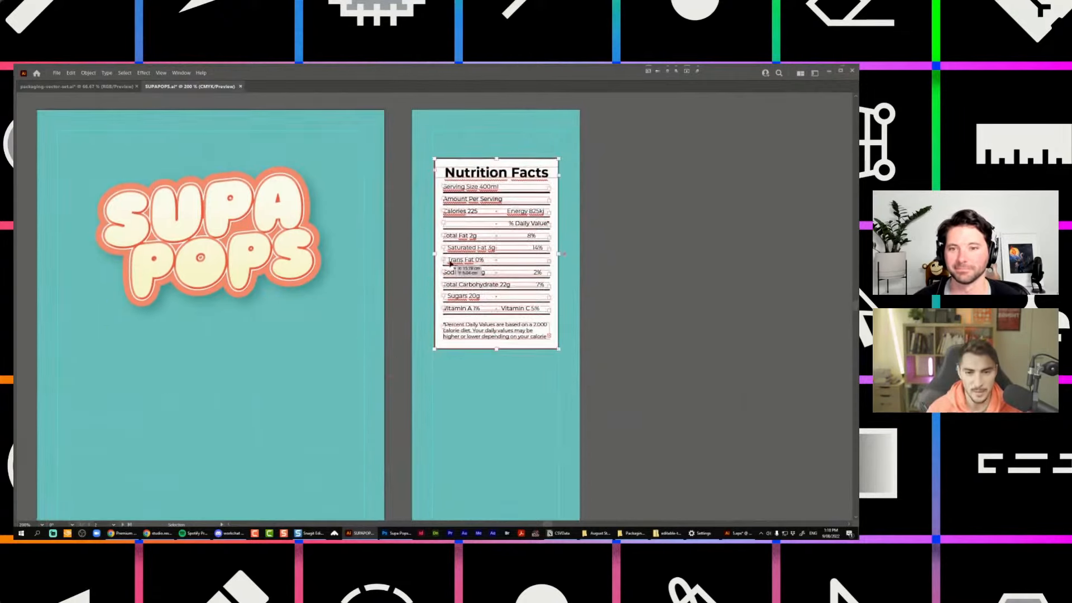
scroll(467, 263, "down", 1)
left_click_drag(490, 241, 490, 224)
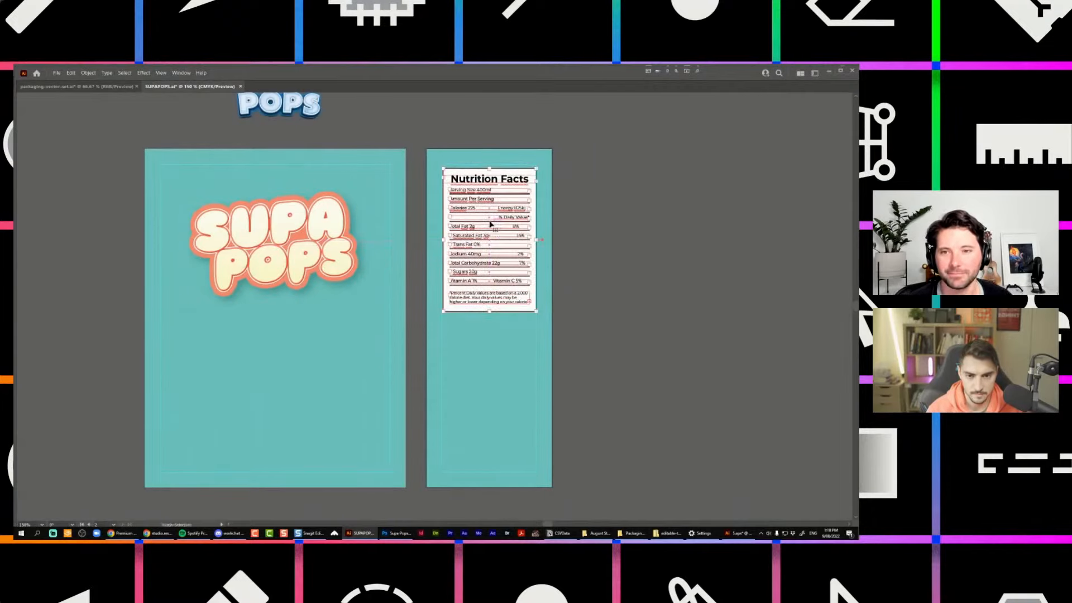
Place the Energy label in the front artboard's lower-left corner, scaled down and aligned to the margins.
scroll(491, 223, "down", 2)
left_click_drag(133, 314, 359, 312)
scroll(360, 313, "up", 2)
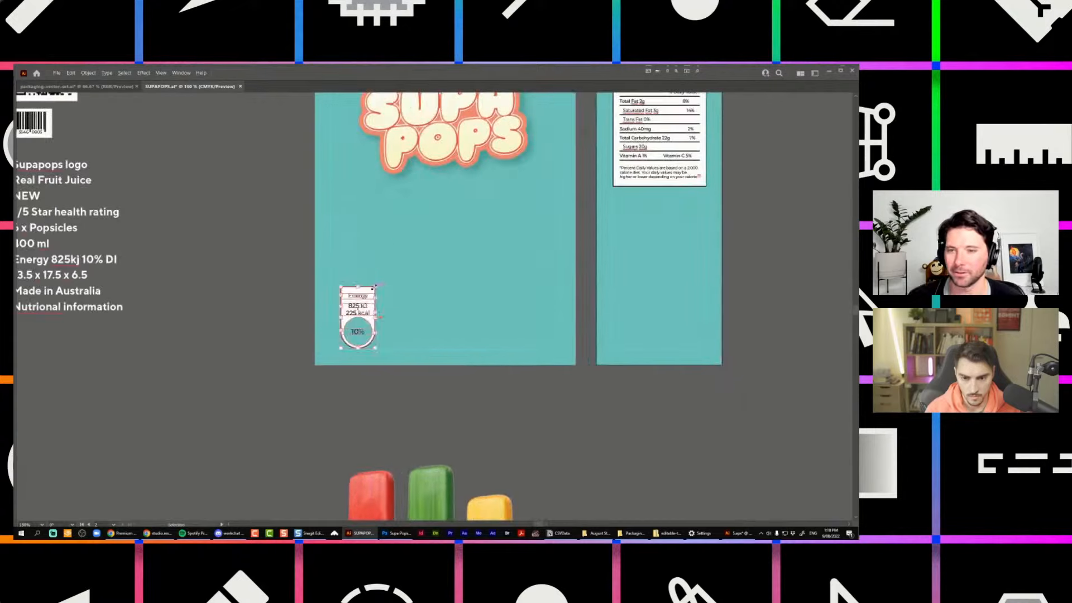
scroll(360, 308, "up", 2)
left_click_drag(354, 331, 326, 331)
scroll(370, 301, "down", 2)
left_click(356, 313)
left_click_drag(366, 299, 369, 345)
scroll(356, 313, "down", 1)
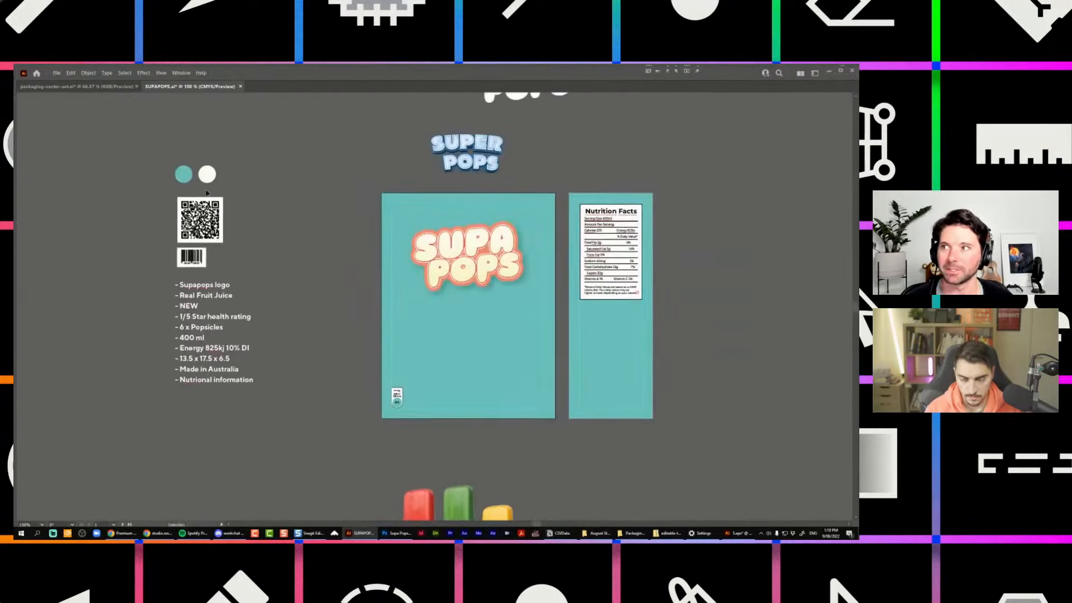
Place the QR code below the Nutrition Facts table and the barcode in the front artboard's lower-right corner inside the margins.
left_click_drag(204, 201, 615, 319)
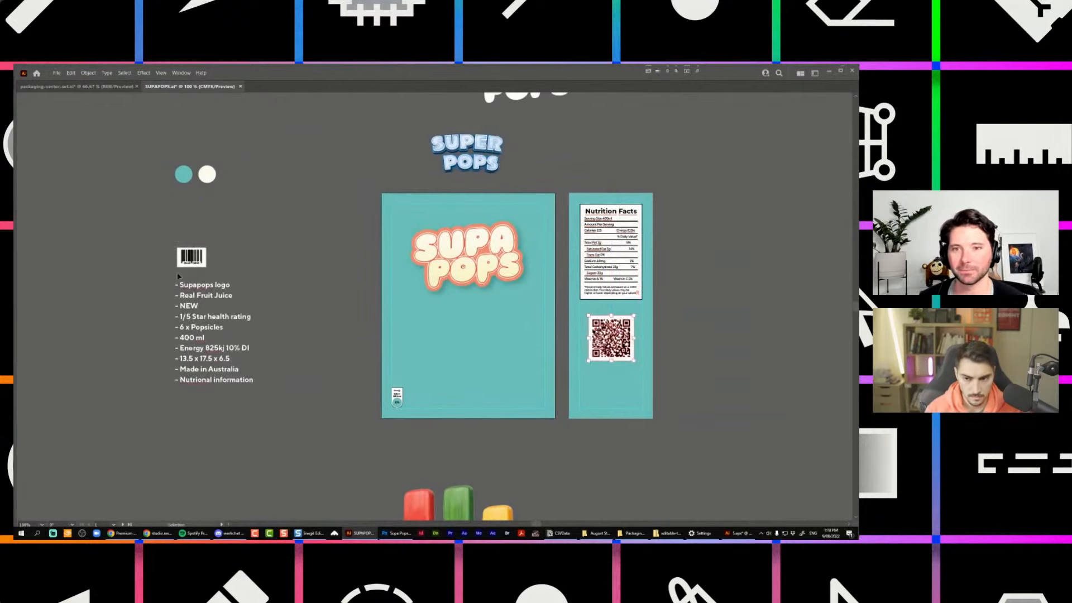
left_click_drag(201, 258, 541, 399)
scroll(547, 415, "up", 5)
left_click_drag(509, 350, 508, 351)
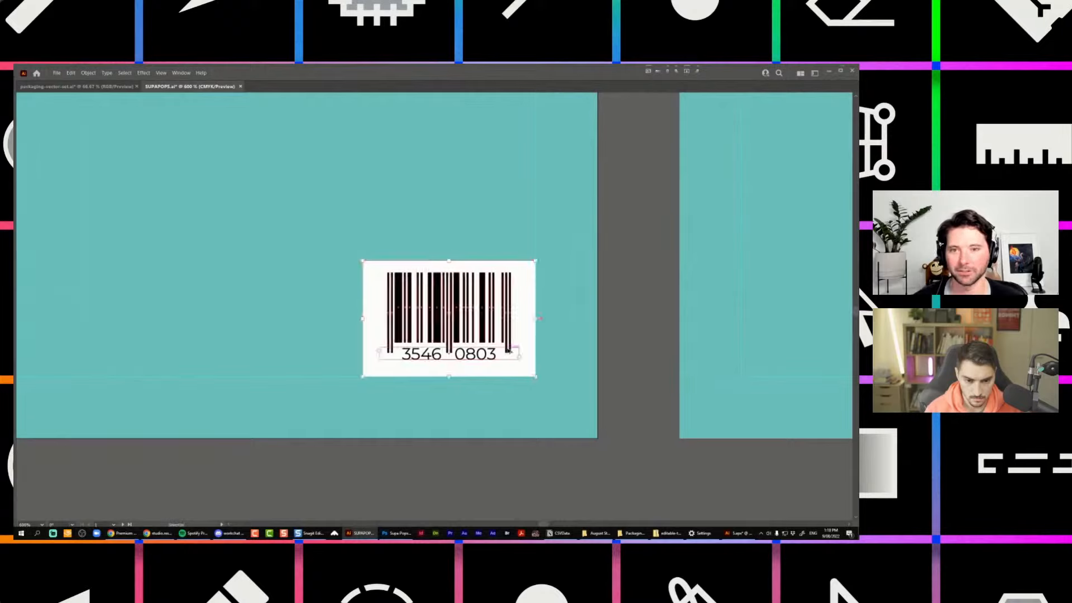
scroll(508, 351, "down", 2)
Move the QR code straight down into the lower part of the side artboard.
left_click_drag(629, 306, 406, 371)
left_click(659, 146)
left_click_drag(518, 223, 517, 329)
left_click_drag(561, 259, 512, 333)
scroll(564, 270, "down", 2)
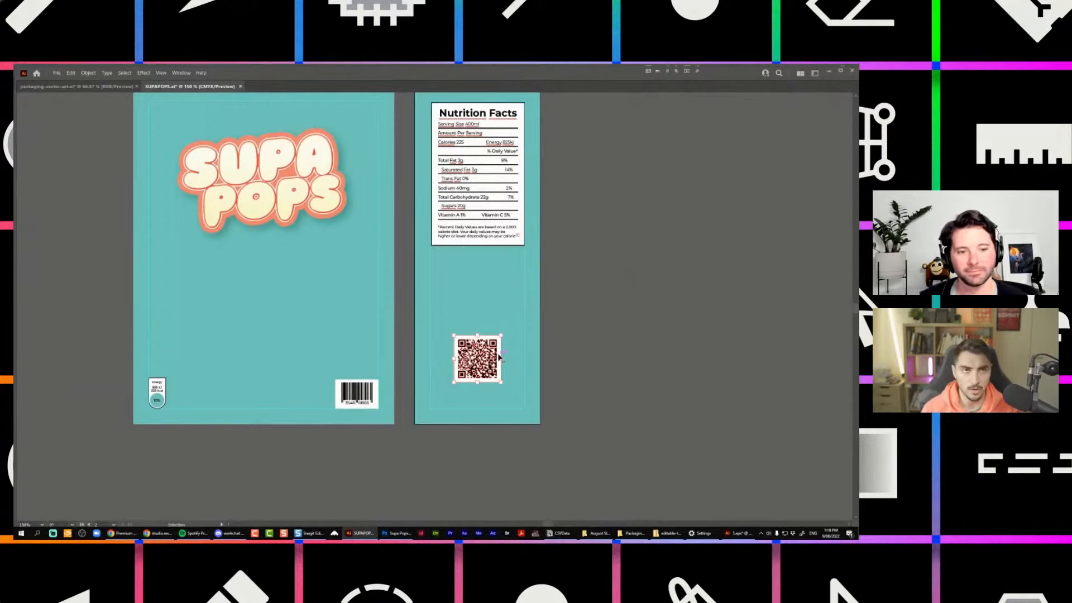
Resize the Percent Daily Values footnote's text box so its full text fits on three lines inside the Nutrition Facts table.
left_click(479, 234)
scroll(481, 234, "up", 2)
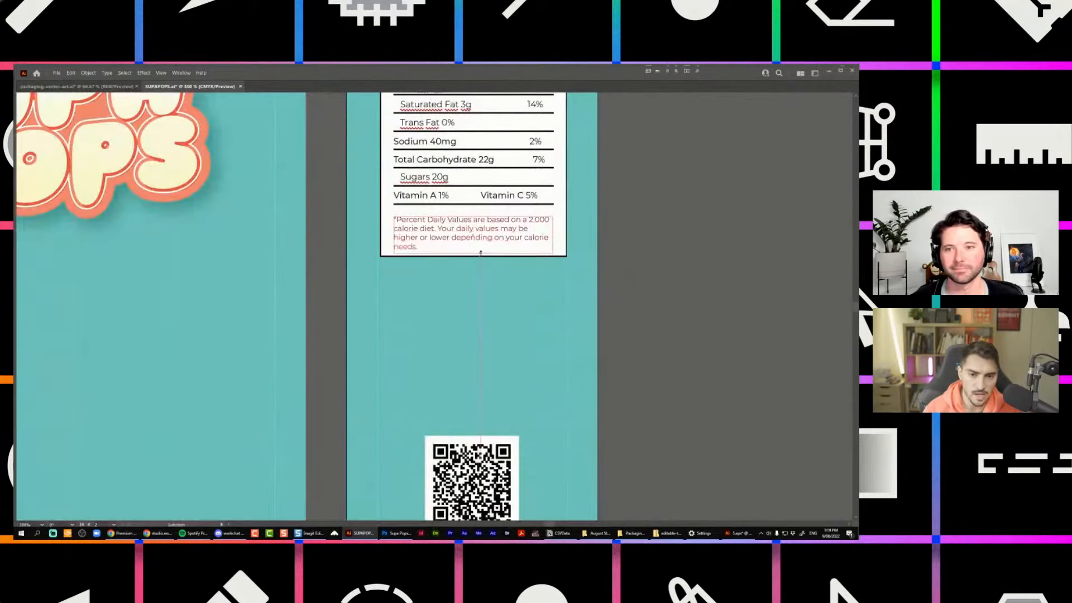
left_click_drag(481, 253, 481, 254)
left_click_drag(553, 234, 564, 233)
left_click(523, 228)
left_click(732, 229)
left_click(465, 239)
left_click_drag(478, 253, 480, 249)
left_click(629, 237)
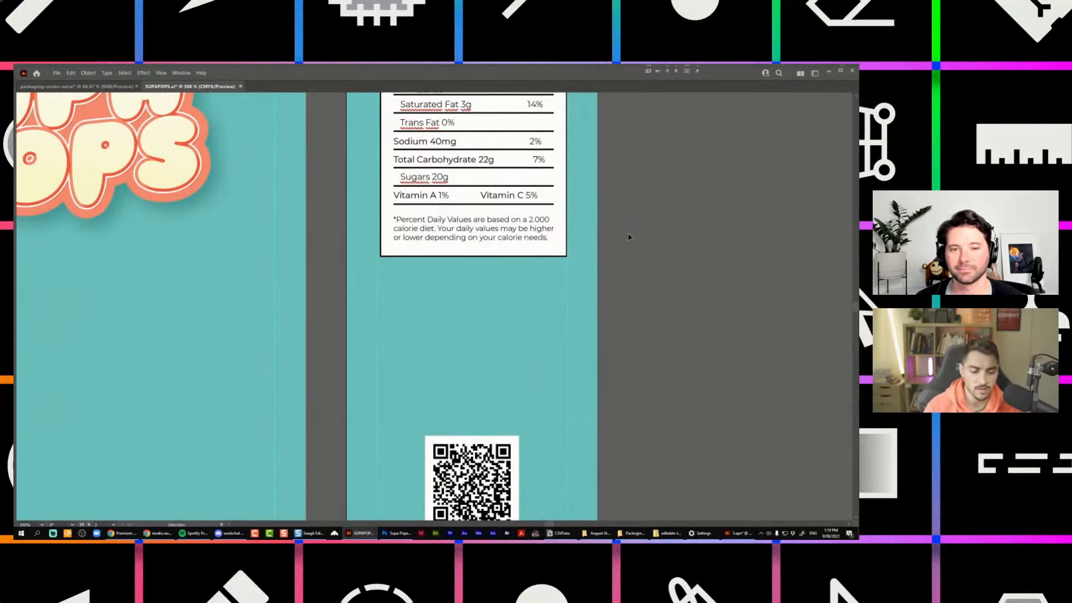
Lower the QR code slightly to the side artboard's bottom margin.
scroll(605, 253, "down", 2)
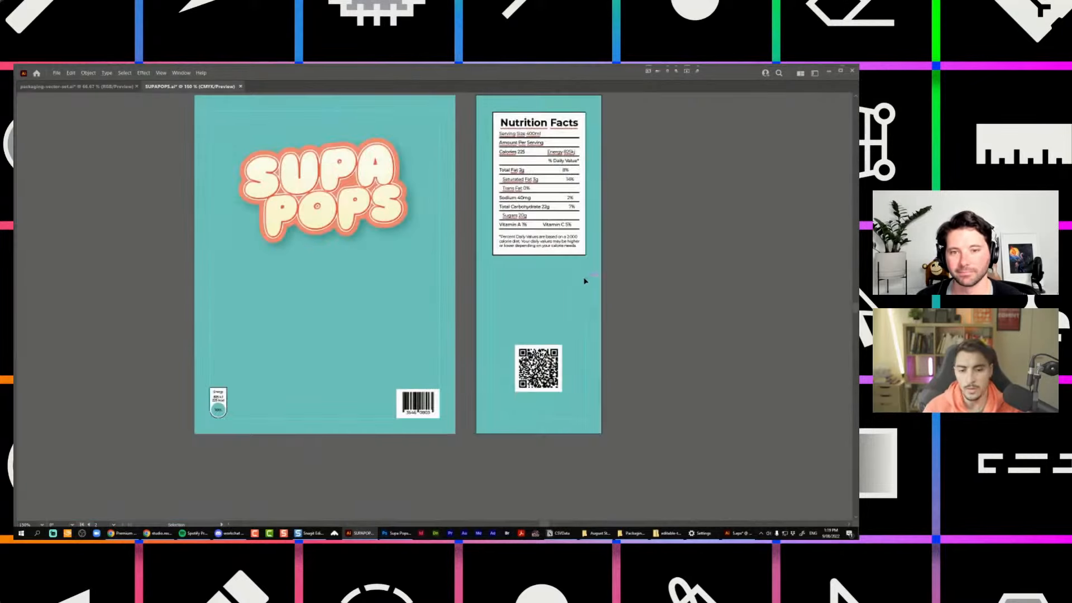
scroll(523, 377, "up", 1)
left_click_drag(549, 346, 549, 359)
scroll(626, 330, "down", 3)
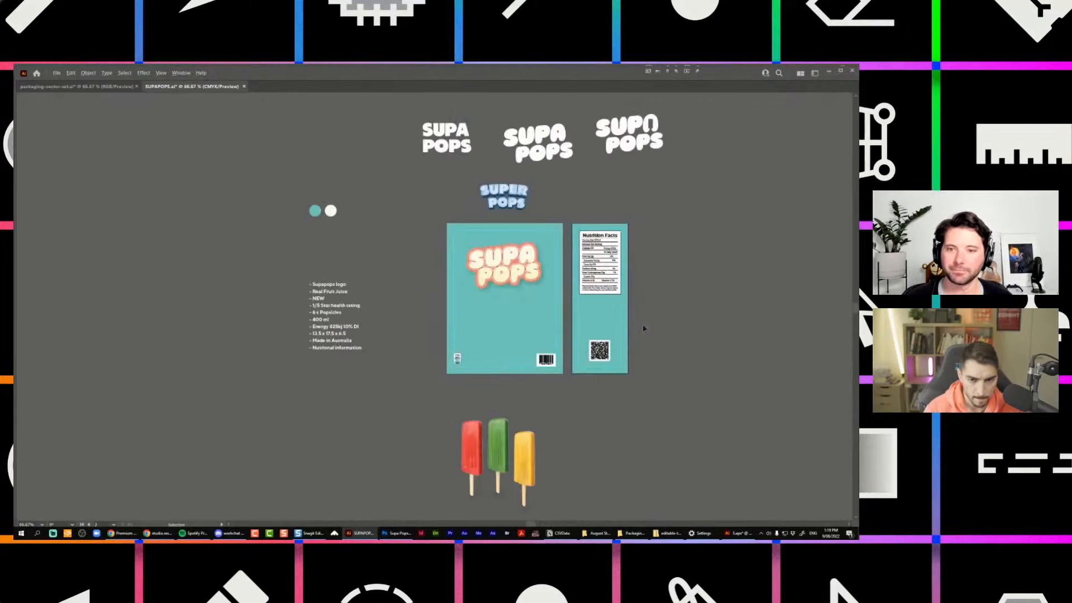
Examine the packaging layout and compare the Supa Pops logo's outline details with the blue Super Pops reference lettering.
scroll(642, 326, "up", 1)
left_click_drag(580, 313, 664, 308)
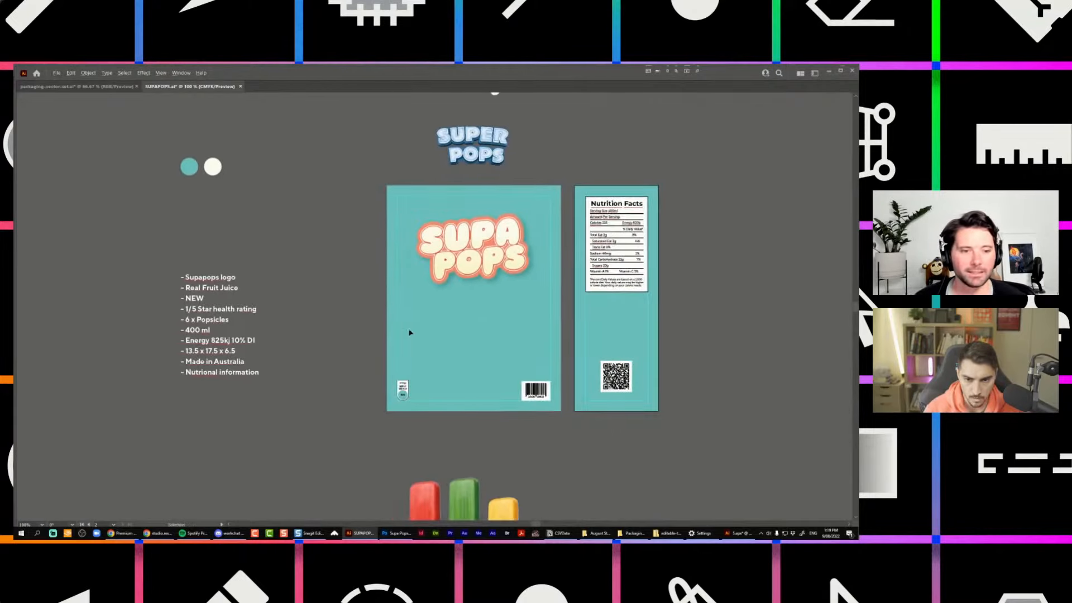
scroll(480, 335, "up", 1)
left_click_drag(488, 270, 541, 301)
left_click(540, 264)
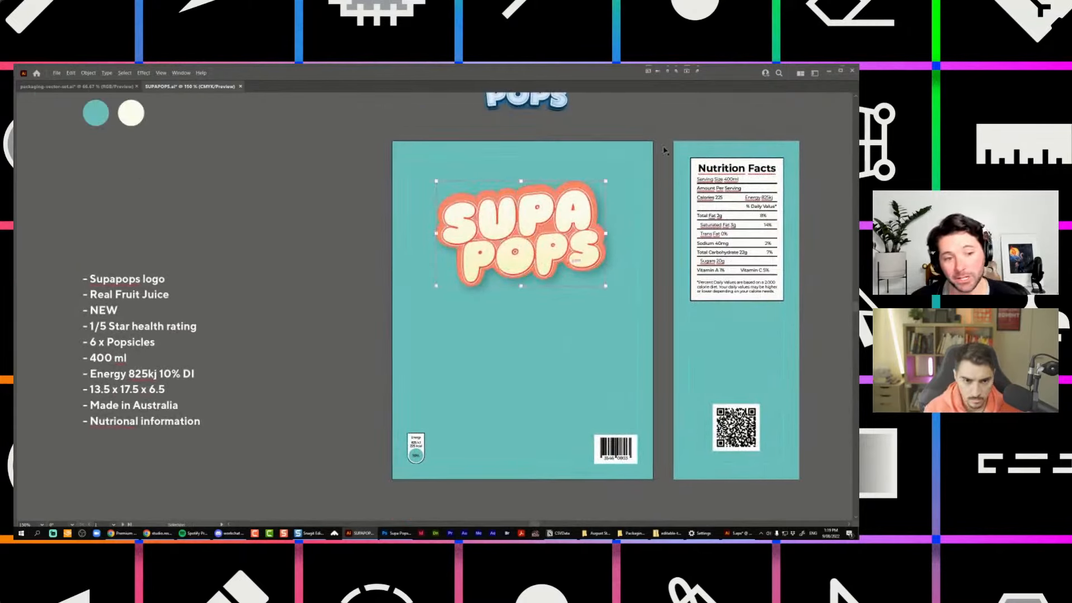
left_click_drag(649, 107, 637, 169)
scroll(558, 142, "up", 2)
scroll(574, 155, "up", 1)
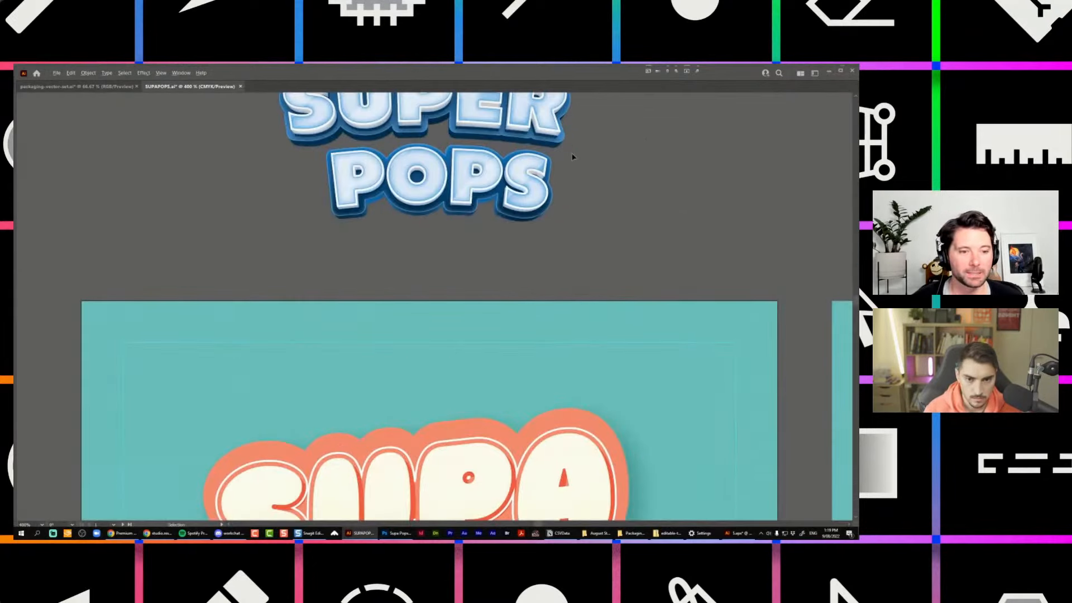
scroll(617, 158, "down", 2)
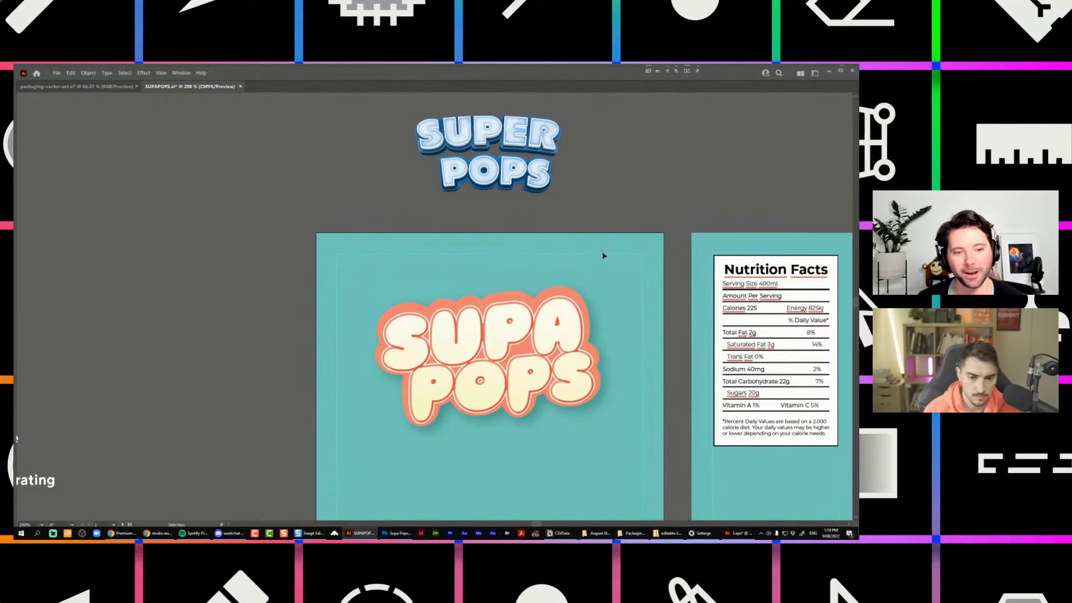
left_click_drag(603, 255, 577, 280)
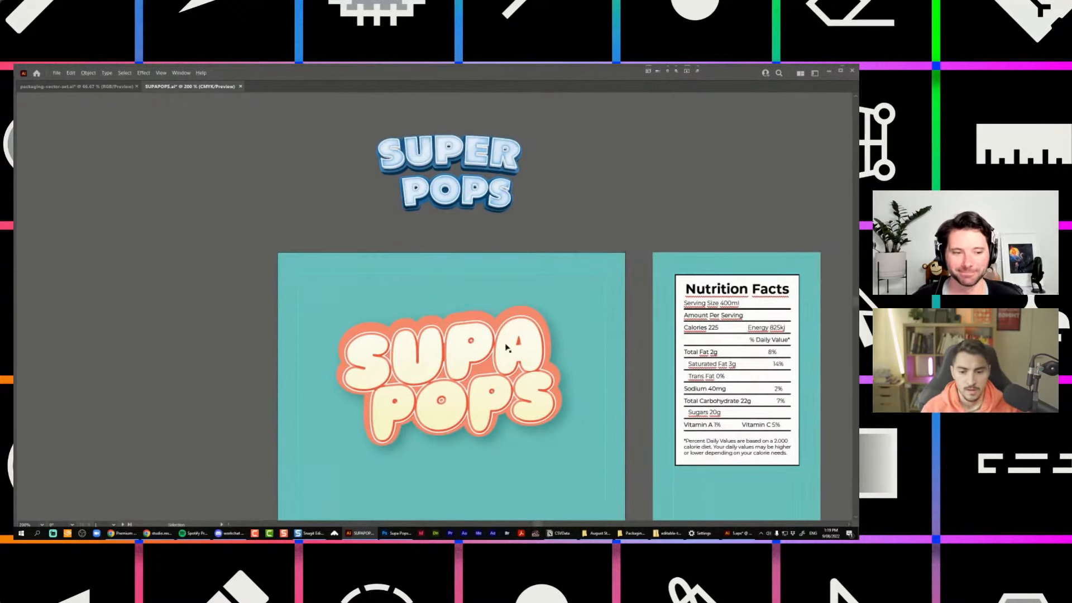
scroll(439, 401, "up", 3)
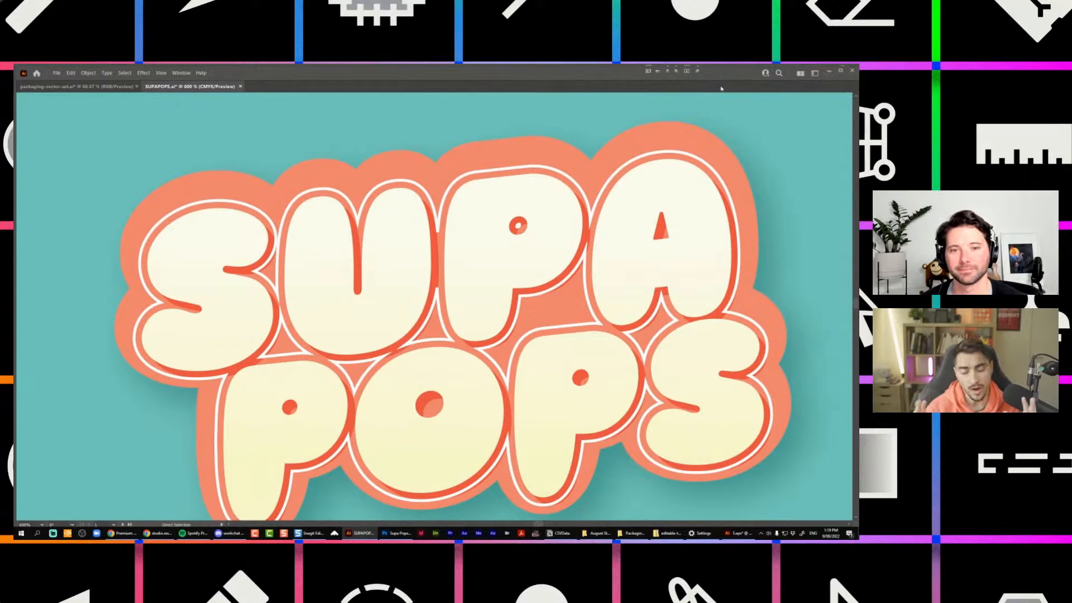
key("ctrl+minus")
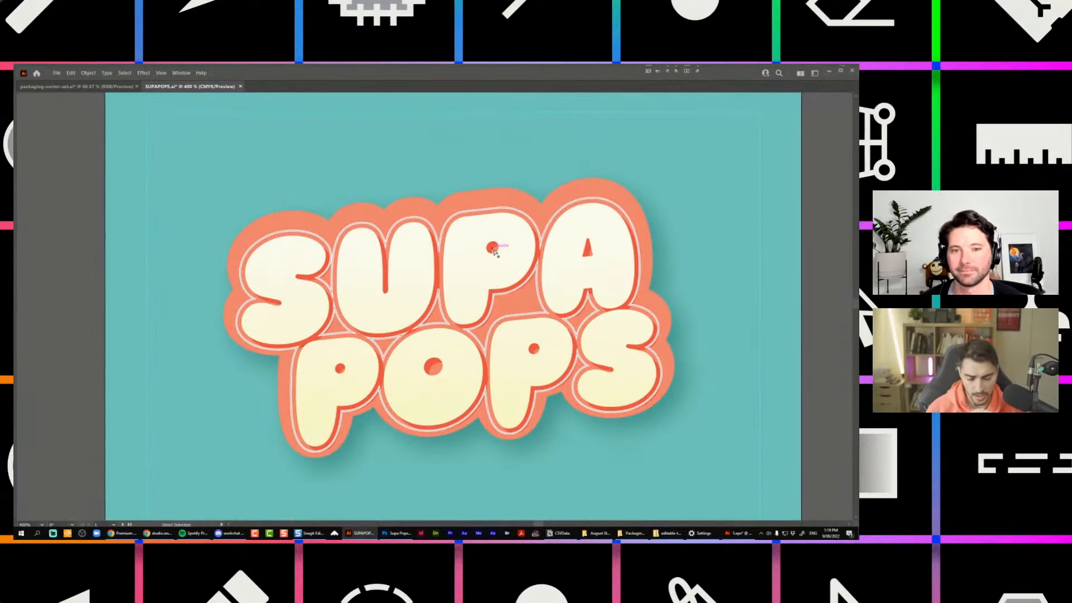
Add the text "6XPOPS" in the open area below the logo on the teal front panel.
left_click(815, 181)
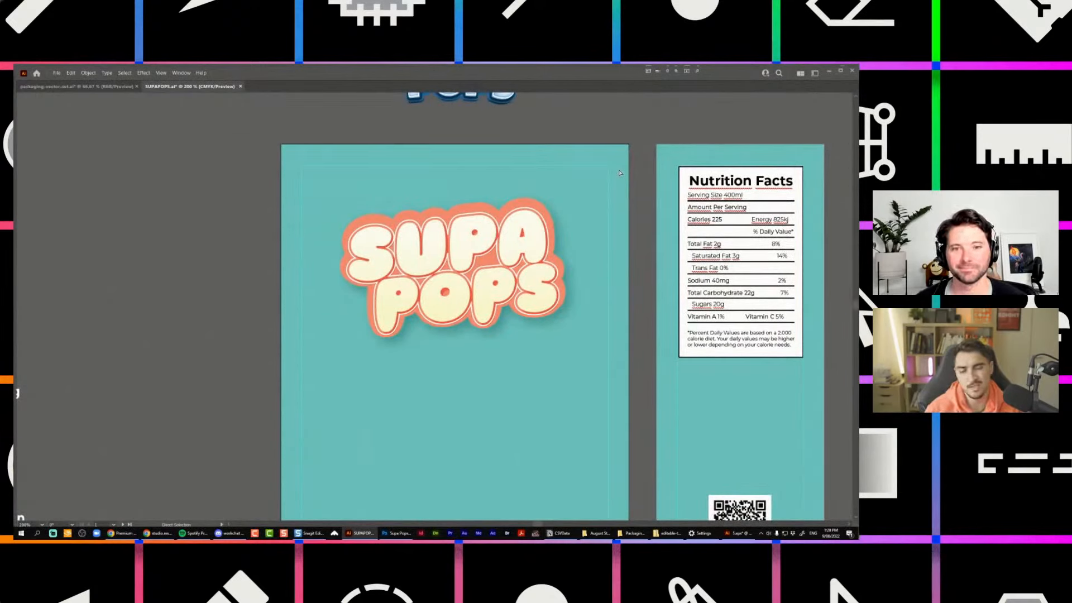
scroll(579, 229, "down", 2)
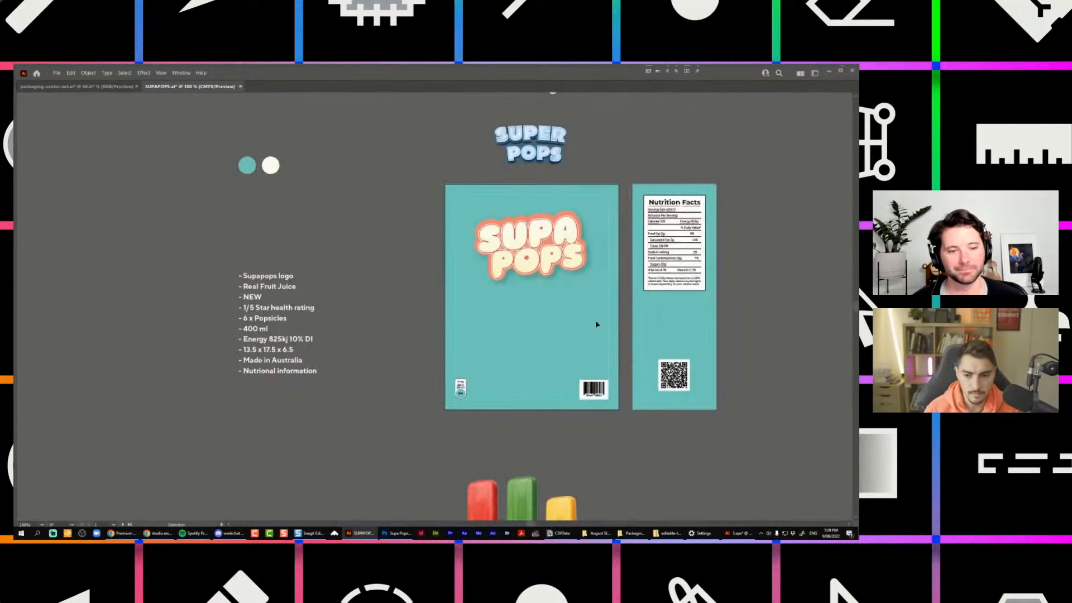
scroll(581, 303, "up", 1)
key("t")
left_click(411, 315)
type("6XPOPS")
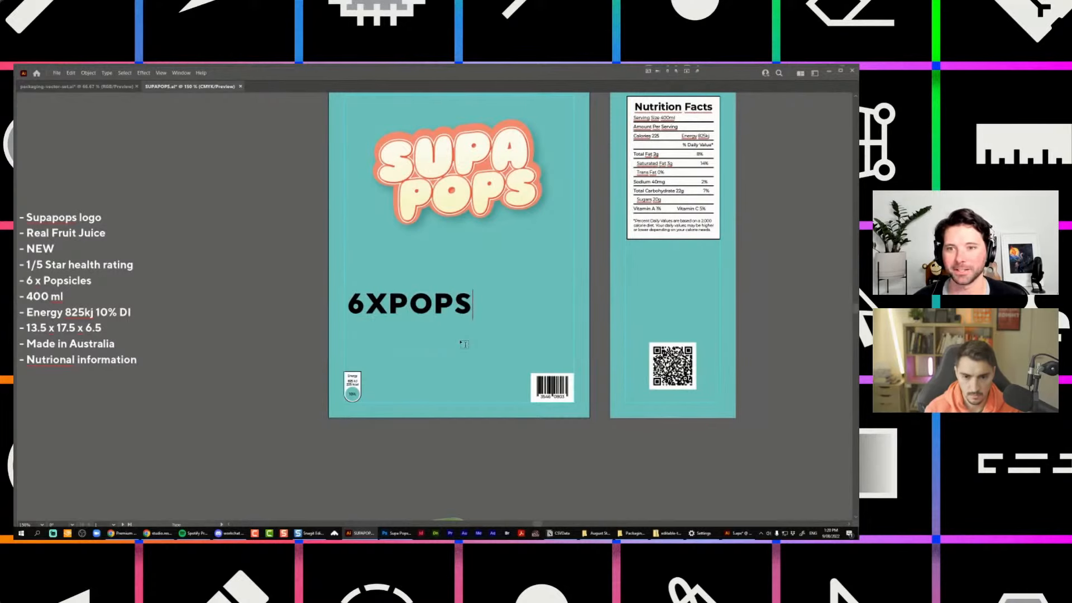
key("Escape")
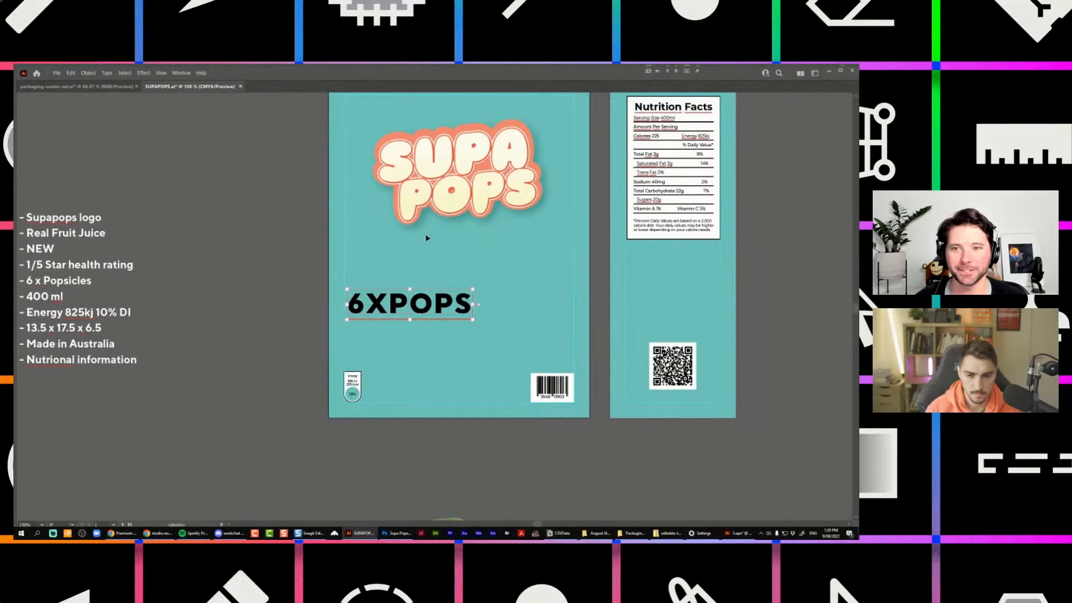
Shrink the pack-count text and extend its wording to "6XPOPSICLES" in capitals.
scroll(426, 237, "up", 1)
left_click_drag(488, 307, 433, 320)
double_click(428, 326)
type("sicles")
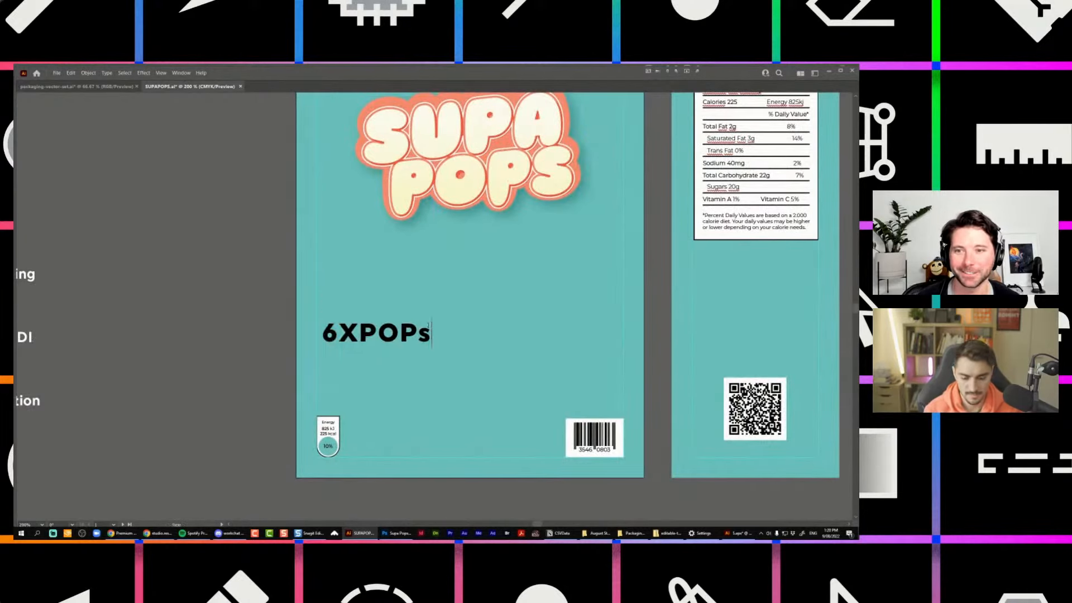
key("BackSpace")
key("BackSpace")
key("BackSpace")
key("BackSpace")
key("BackSpace")
key("BackSpace")
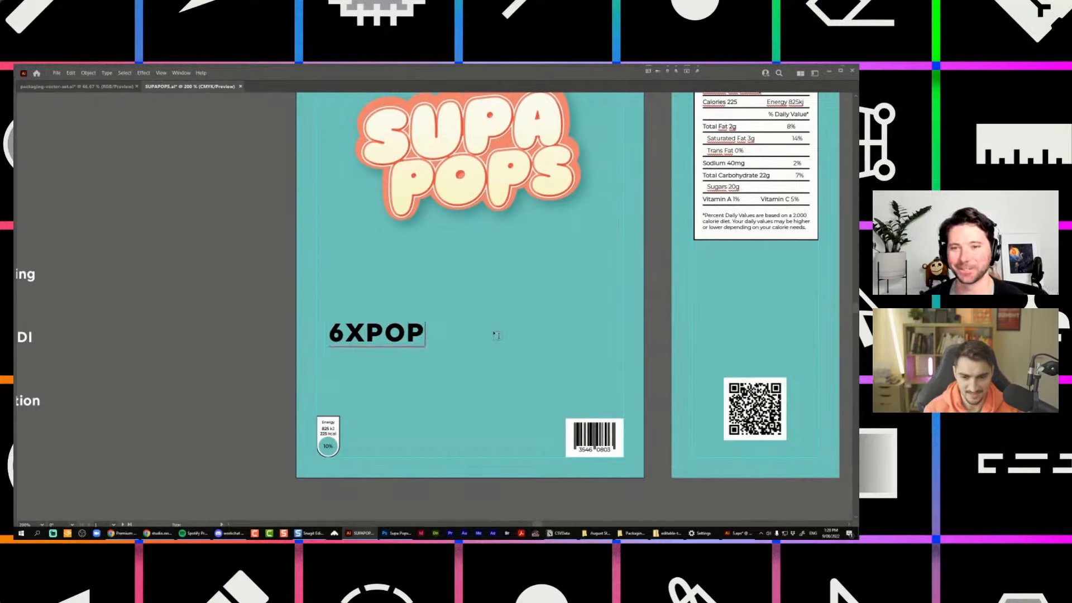
type("SICLES")
key("Escape")
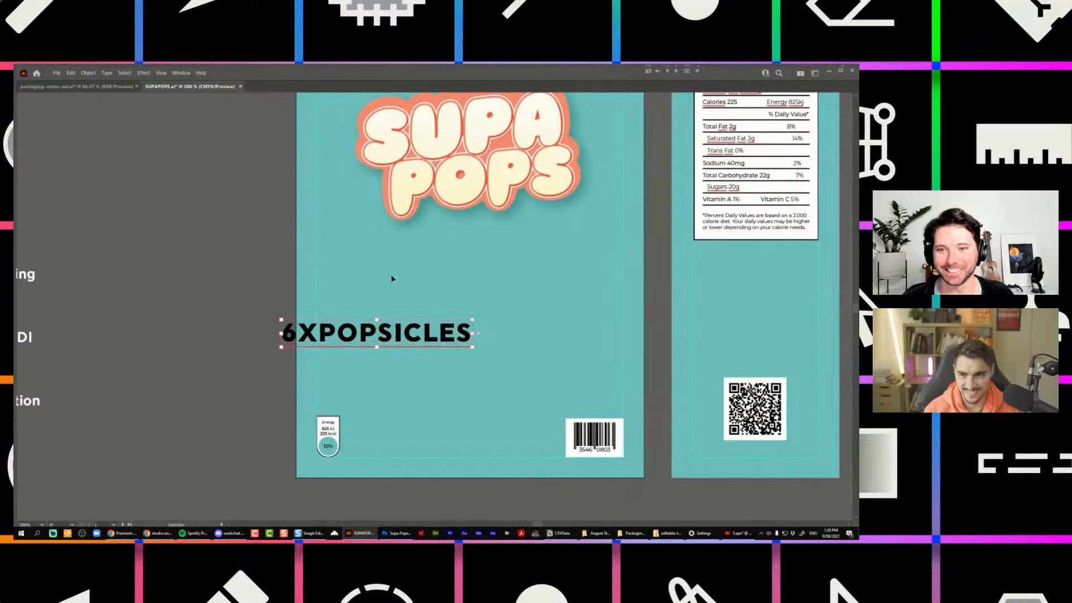
Move the 6XPOPSICLES text inside the front panel, centred beneath the logo, and scale it down.
left_click_drag(413, 329, 500, 331)
left_click_drag(566, 323, 537, 330)
Change the 6XPOPSICLES text's font to BN Dime Display.
key("Tab")
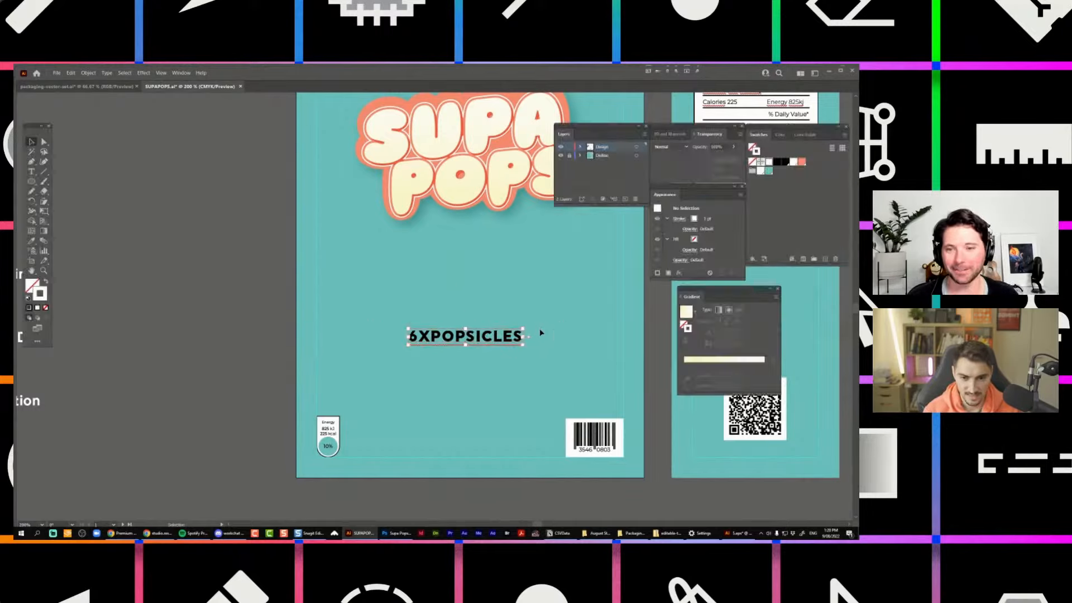
left_click(302, 87)
type("BN")
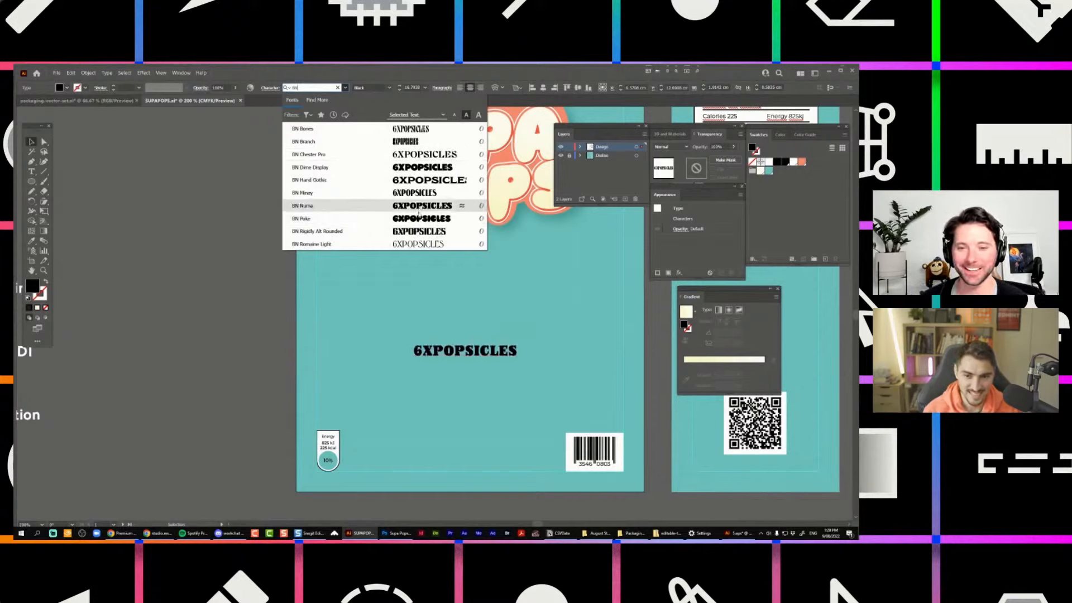
left_click(425, 167)
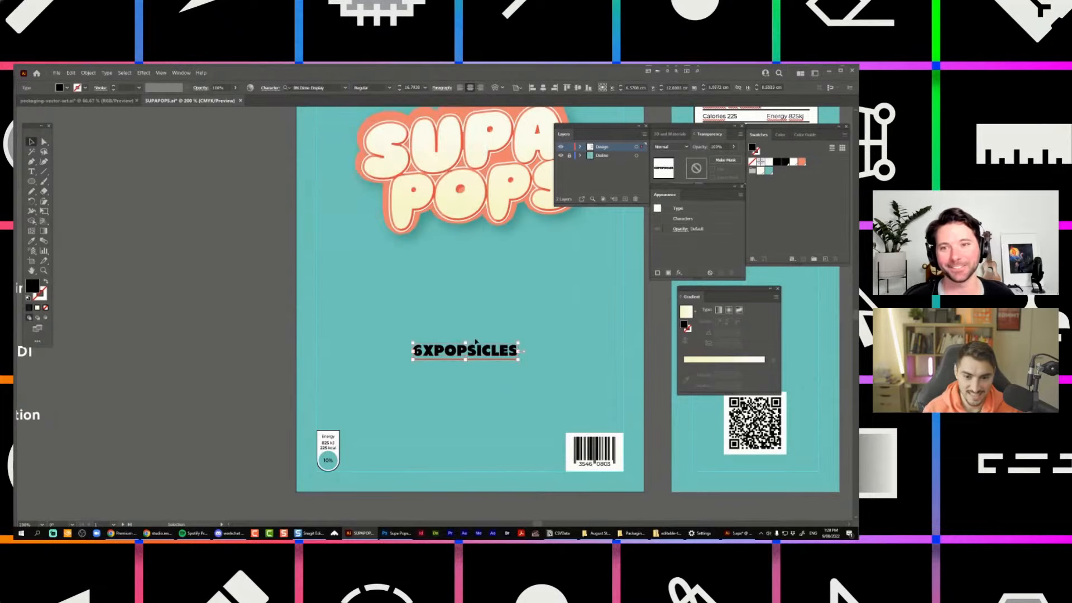
Select only the X after the 6 and try out smaller font sizes for it.
scroll(468, 348, "up", 1)
key("t")
left_click_drag(397, 358, 414, 358)
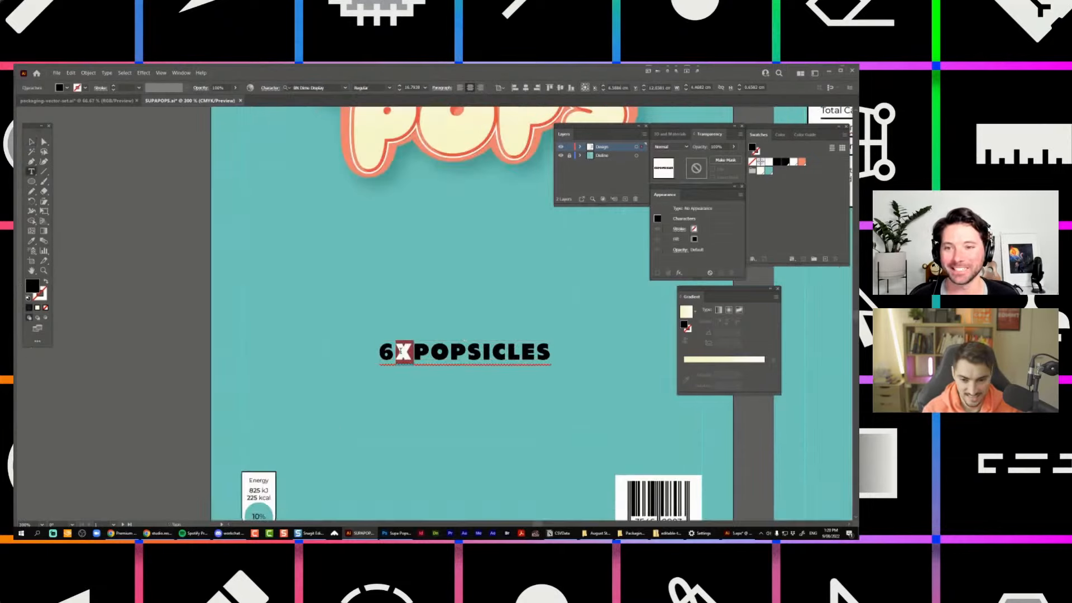
key("ctrl+shift+comma")
key("ctrl+shift+comma")
key("ctrl+shift+comma")
key("ctrl+shift+comma")
key("ctrl+shift+comma")
key("ctrl+shift+comma")
key("ctrl+shift+comma")
key("ctrl+shift+comma")
key("ctrl+shift+comma")
key("ctrl+shift+period")
key("ctrl+shift+period")
key("ctrl+shift+period")
scroll(402, 366, "up", 4)
key("ctrl+z")
Reduce the X to about 8.79 pt and raise it above the text's baseline.
left_click_drag(384, 313, 417, 310)
key("ctrl+shift+comma")
key("ctrl+shift+comma")
key("ctrl+shift+comma")
key("ctrl+shift+comma")
key("ctrl+shift+comma")
key("ctrl+shift+comma")
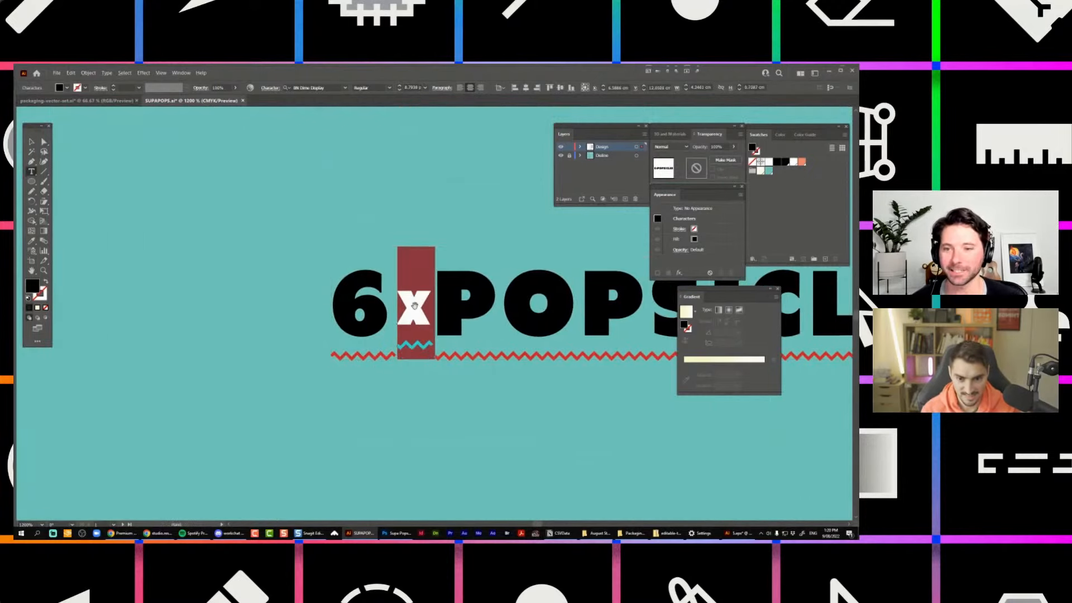
key("ctrl+z")
left_click(420, 300)
scroll(419, 300, "down", 1)
scroll(420, 300, "up", 2)
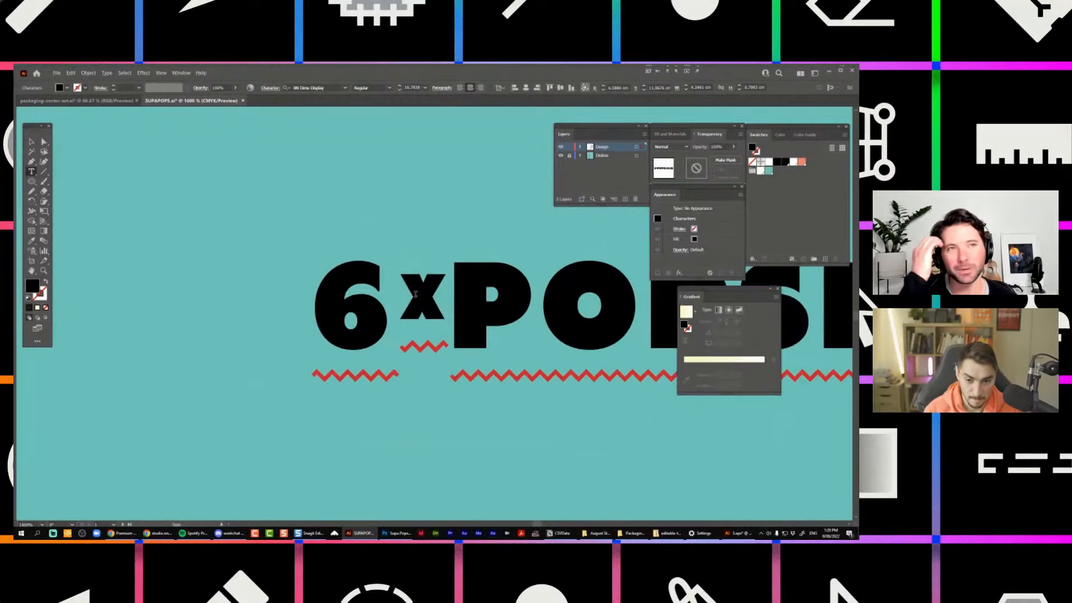
Show the Character panel and use the Touch Type tool to lower the small x slightly between the 6 and POPSICLES.
left_click_drag(414, 293, 428, 295)
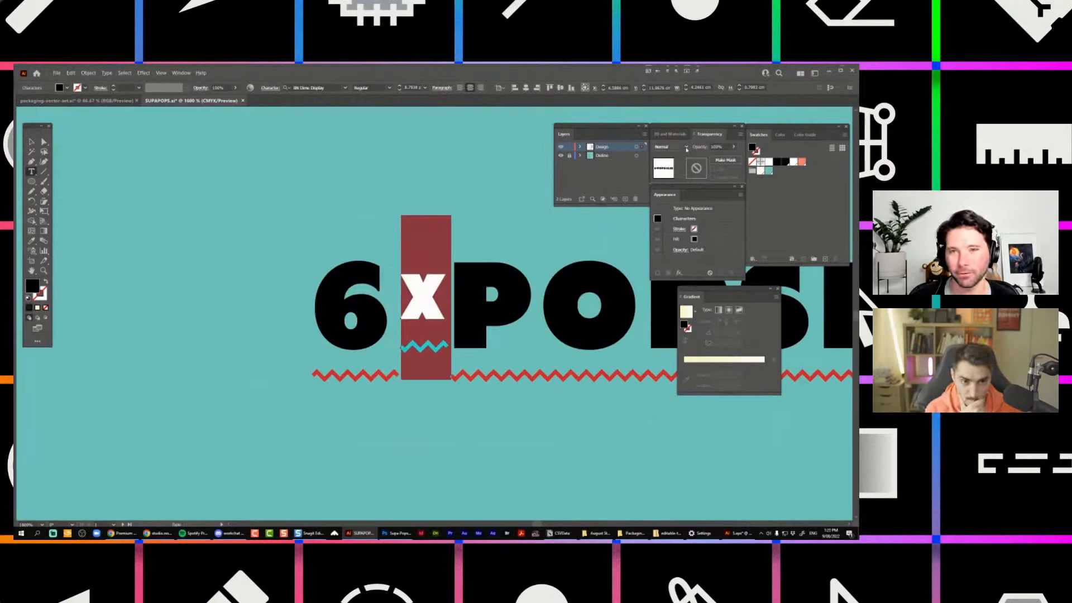
left_click(179, 73)
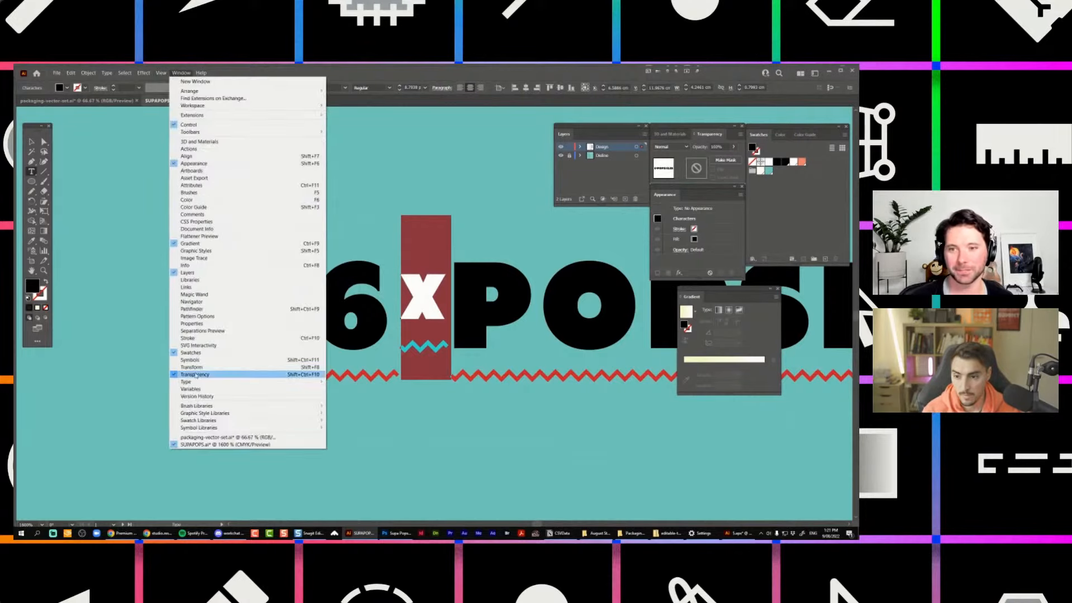
mouse_move(223, 382)
left_click(346, 388)
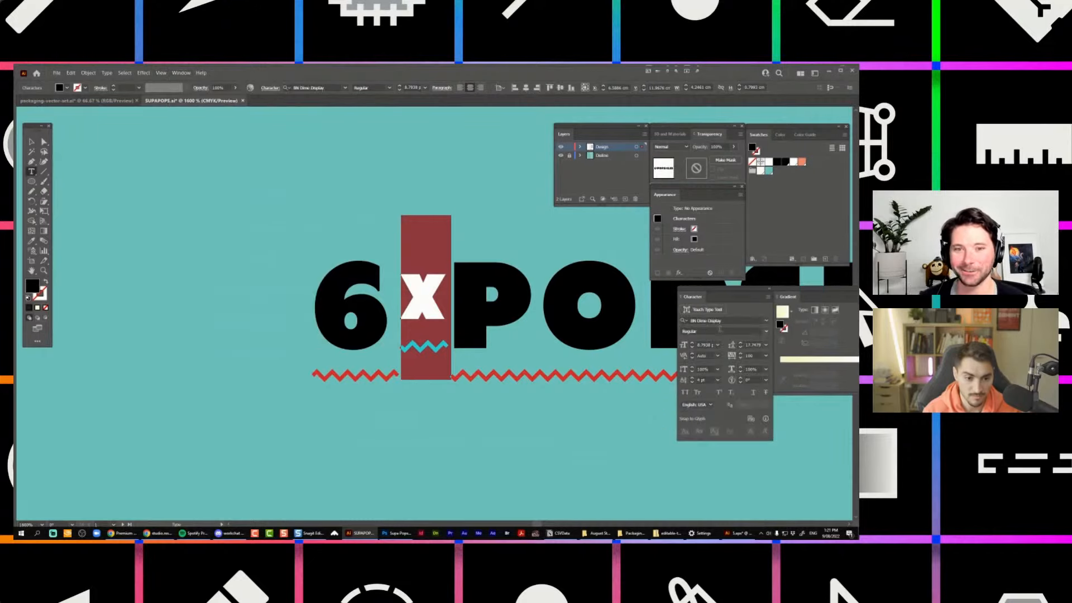
left_click(707, 310)
left_click(424, 300)
left_click_drag(424, 304, 424, 305)
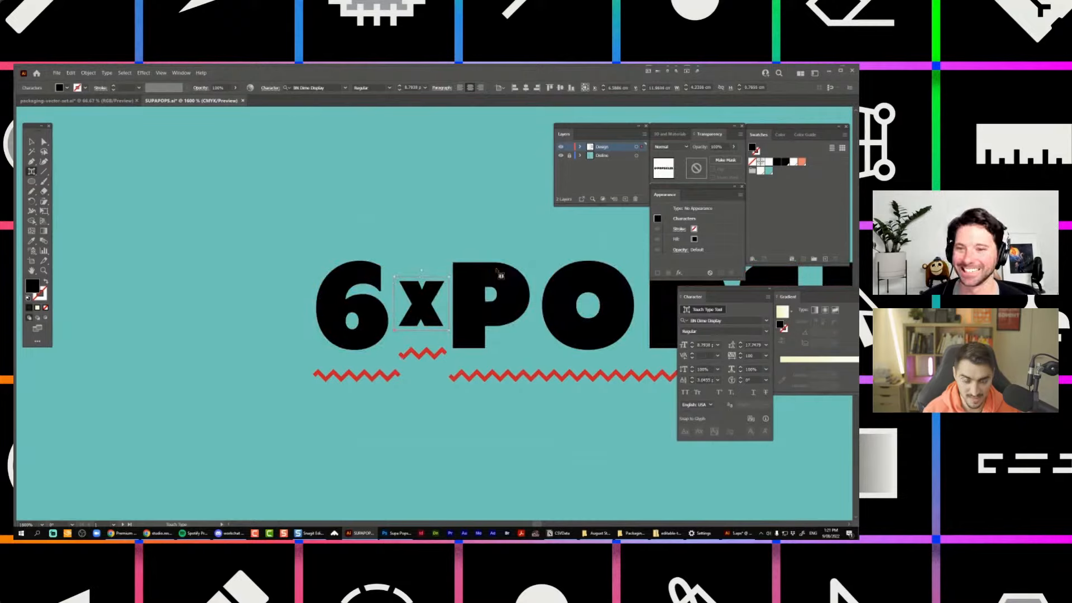
key("v")
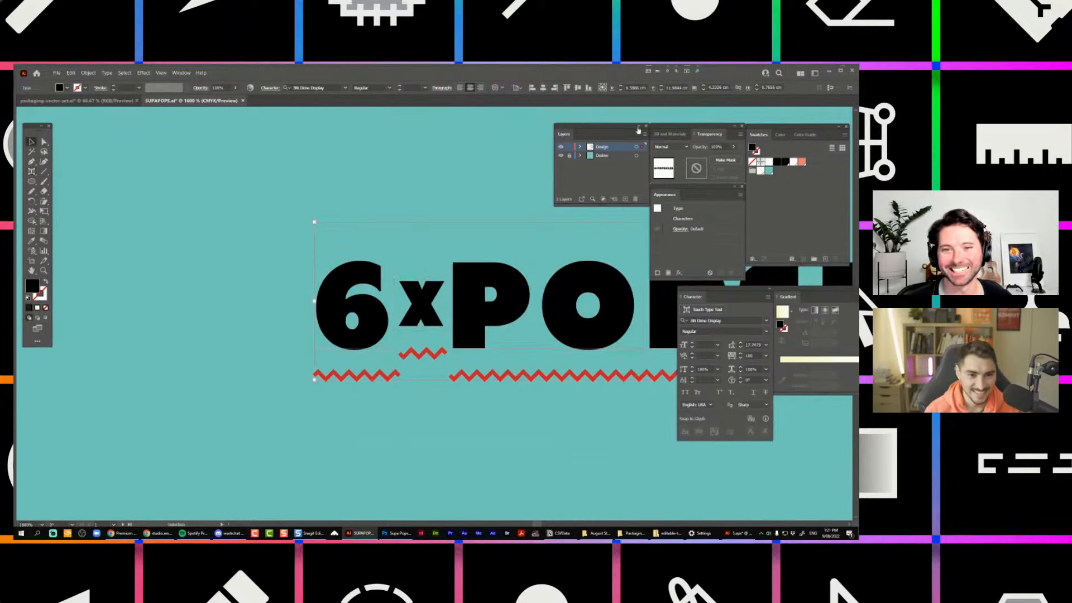
Move the Layers panel out of the artwork's way, next to the Character panel.
left_click(639, 126)
left_click_drag(559, 131, 757, 419)
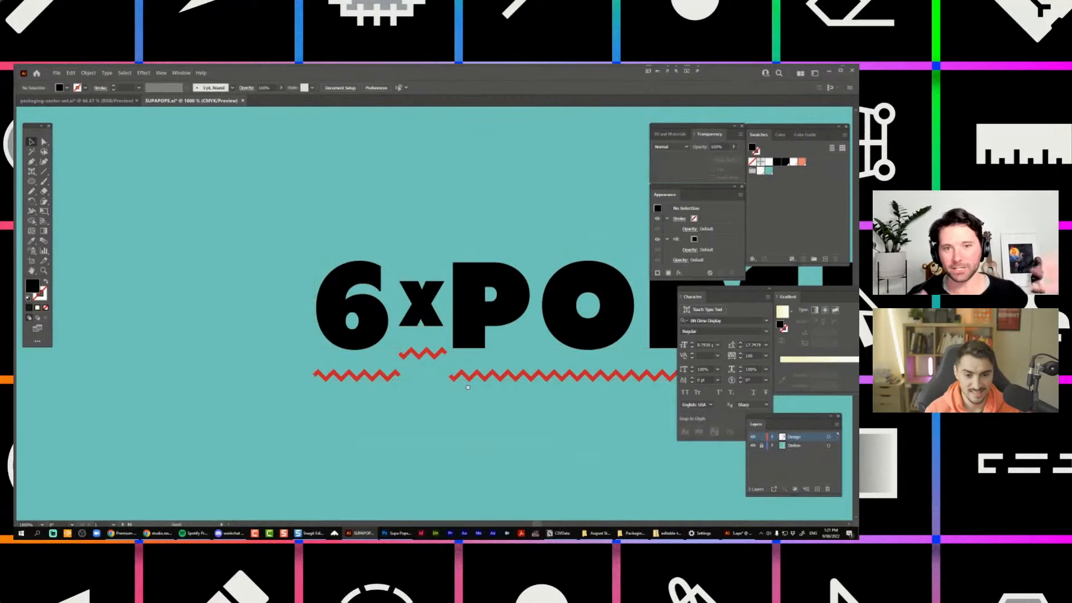
key("ctrl+minus")
key("Tab")
key("ctrl+0")
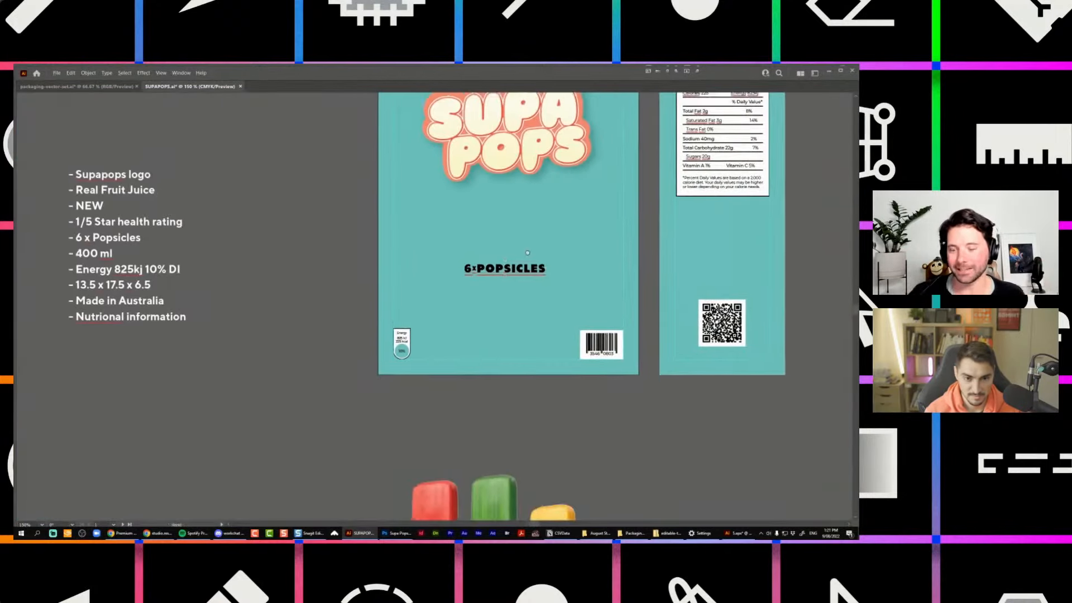
Fill the 6xPOPSICLES text with white.
key("Tab")
left_click(536, 220)
key("Tab")
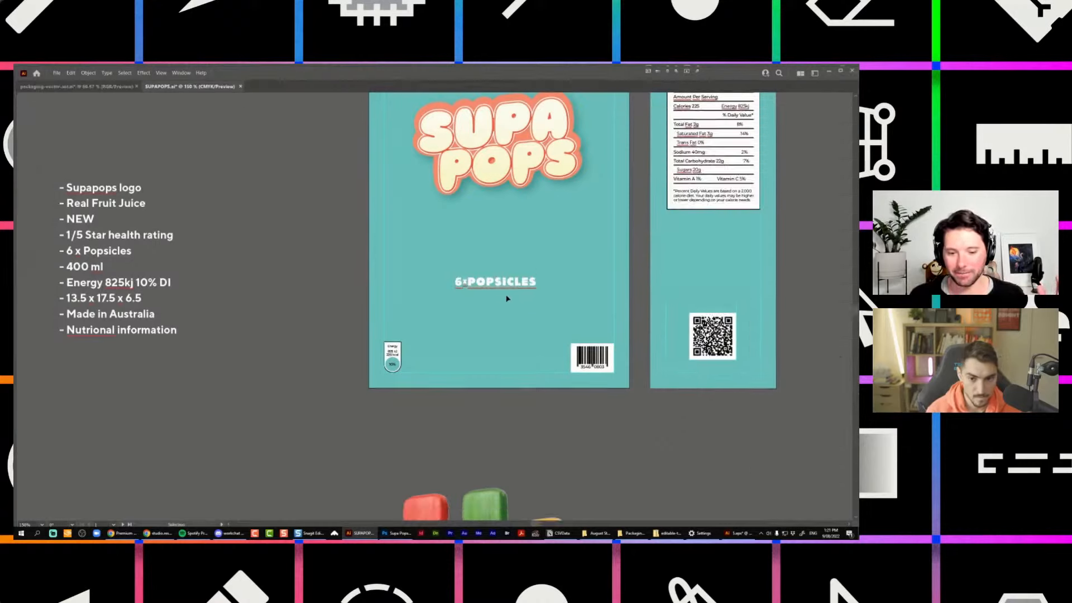
key("Tab")
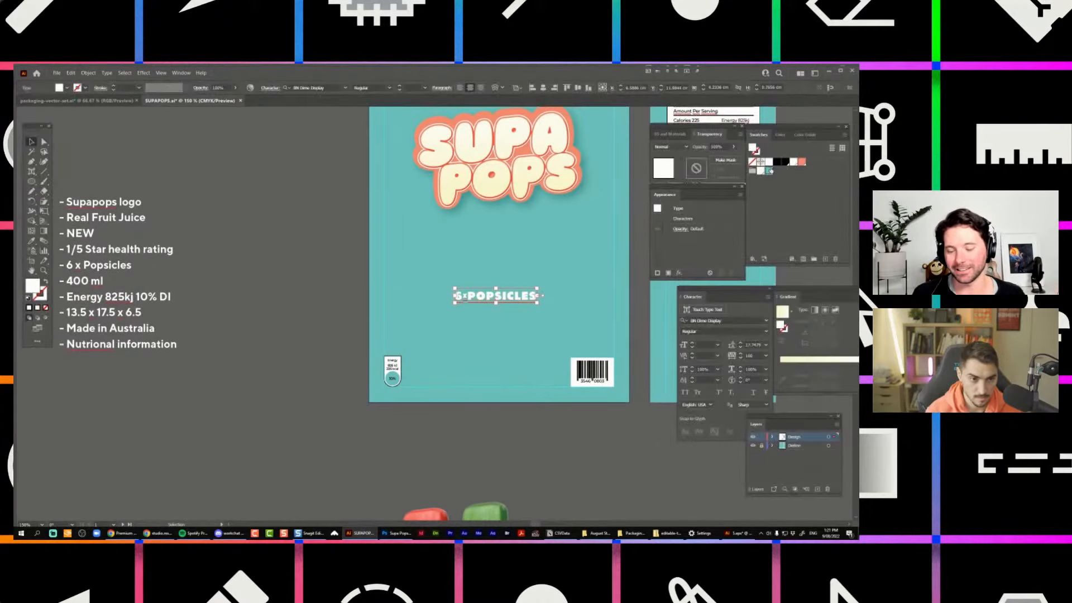
Fill the 6xPOPSICLES text with the teal swatch and set its blending mode to Multiply.
left_click(770, 171)
right_click(677, 135)
left_click(690, 139)
left_click(672, 147)
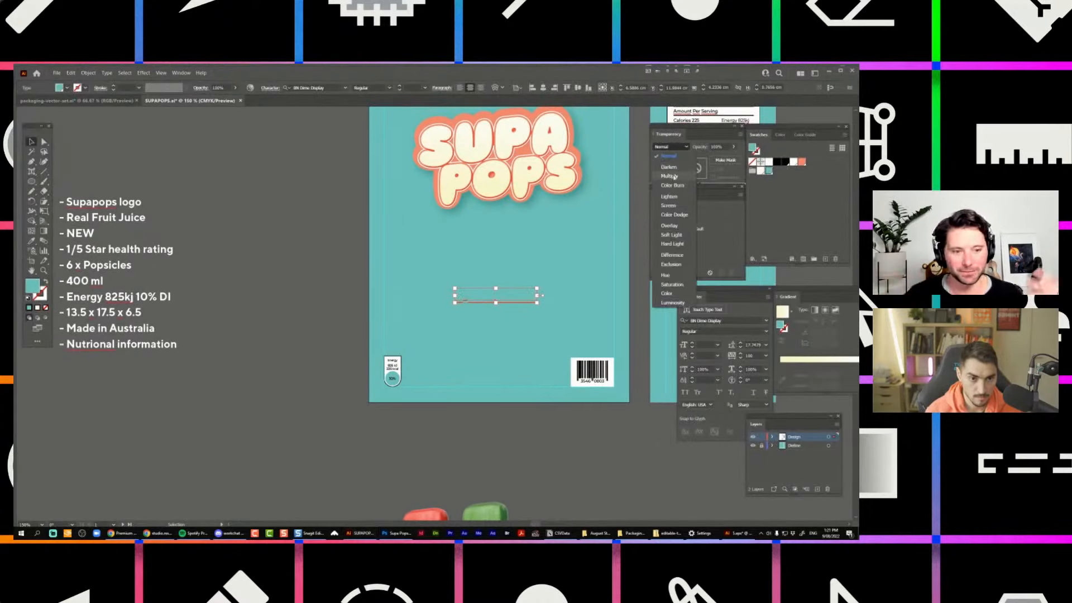
left_click(670, 176)
key("ctrl+plus")
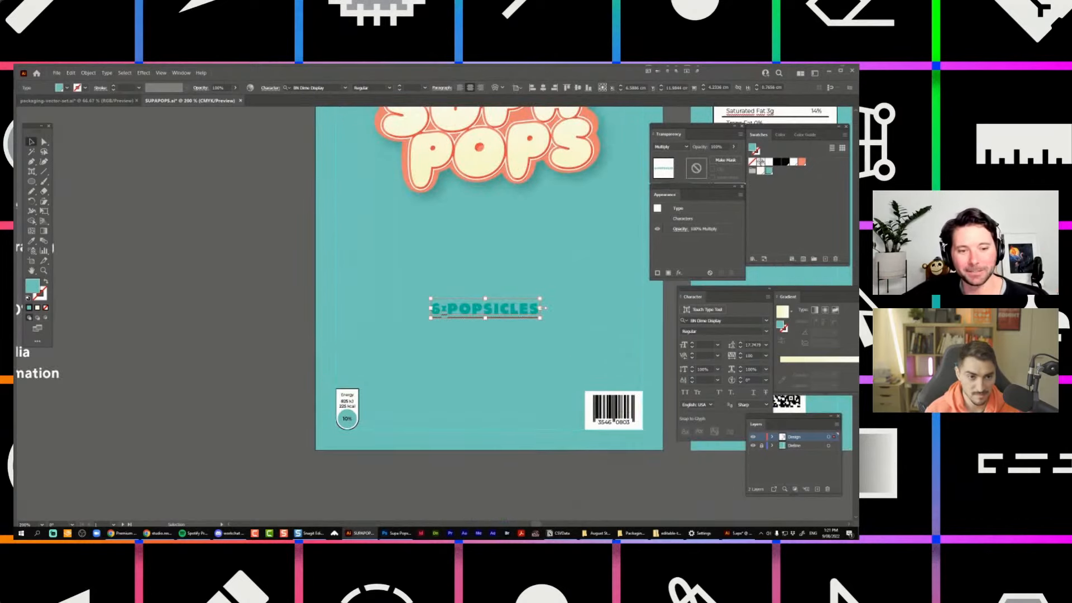
Switch the colour sliders to HSB and darken the text's fill to a deep blue at 100% saturation.
left_click(784, 135)
left_click(845, 135)
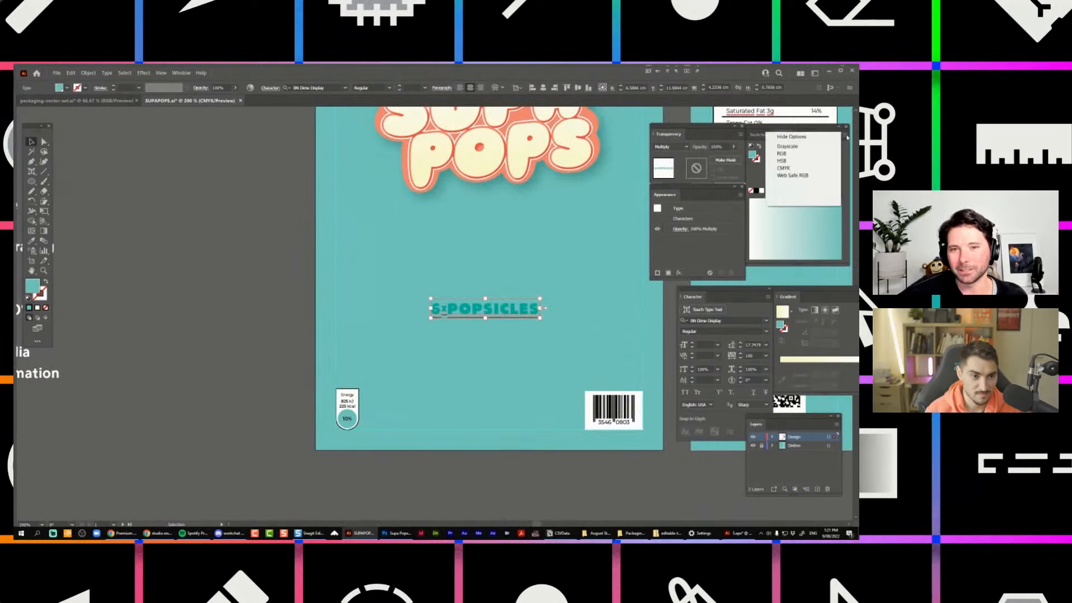
left_click(798, 161)
left_click(795, 176)
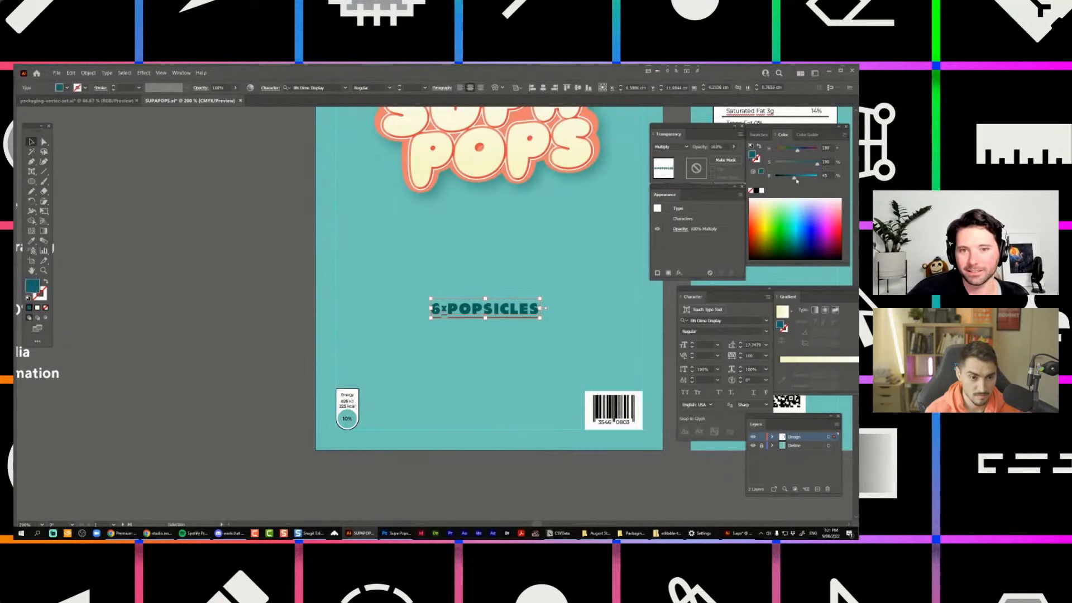
left_click_drag(797, 180, 791, 178)
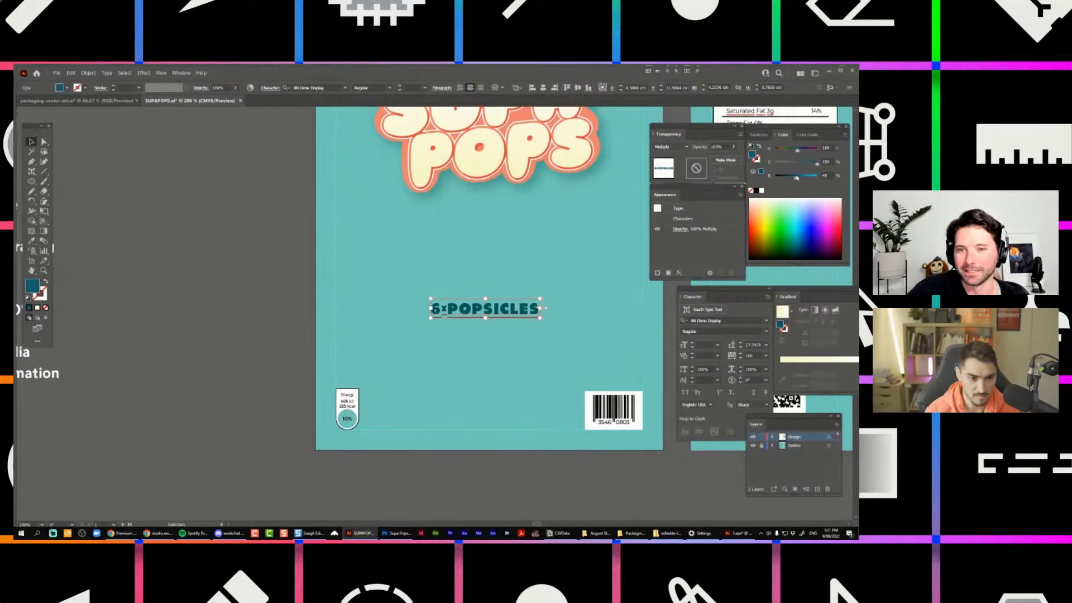
left_click(491, 246)
scroll(449, 313, "up", 2)
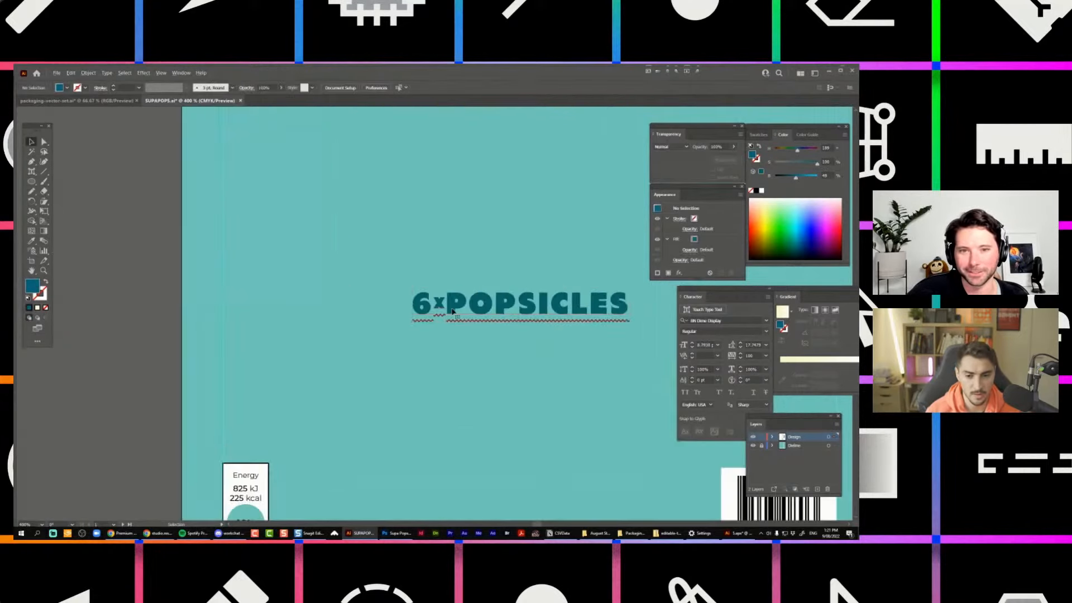
Place a popsicle silhouette icon below and beside the 6xPOPSICLES text and sample the text's deep blue onto it.
left_click(455, 312)
scroll(457, 313, "down", 2)
left_click_drag(504, 296, 469, 310)
scroll(473, 307, "down", 2)
left_click(569, 132)
left_click_drag(572, 128, 433, 287)
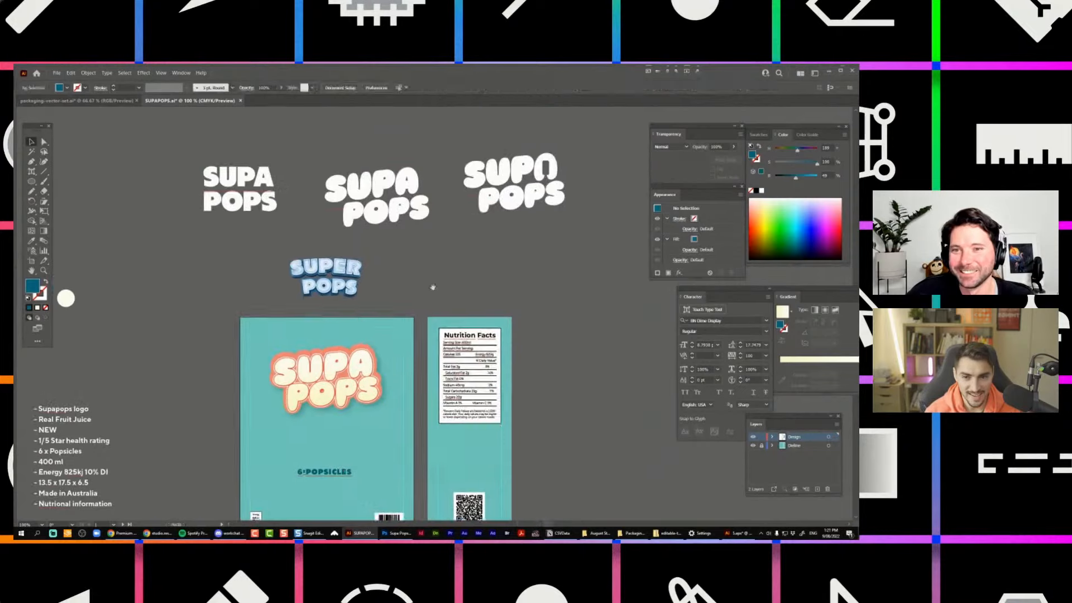
scroll(324, 510, "up", 3)
left_click_drag(394, 497, 301, 235)
key("i")
left_click(431, 197)
key("v")
scroll(334, 213, "up", 1)
Match the popsicle icon to the 6xPOPSICLES text by setting its blending mode to Multiply.
left_click(365, 194)
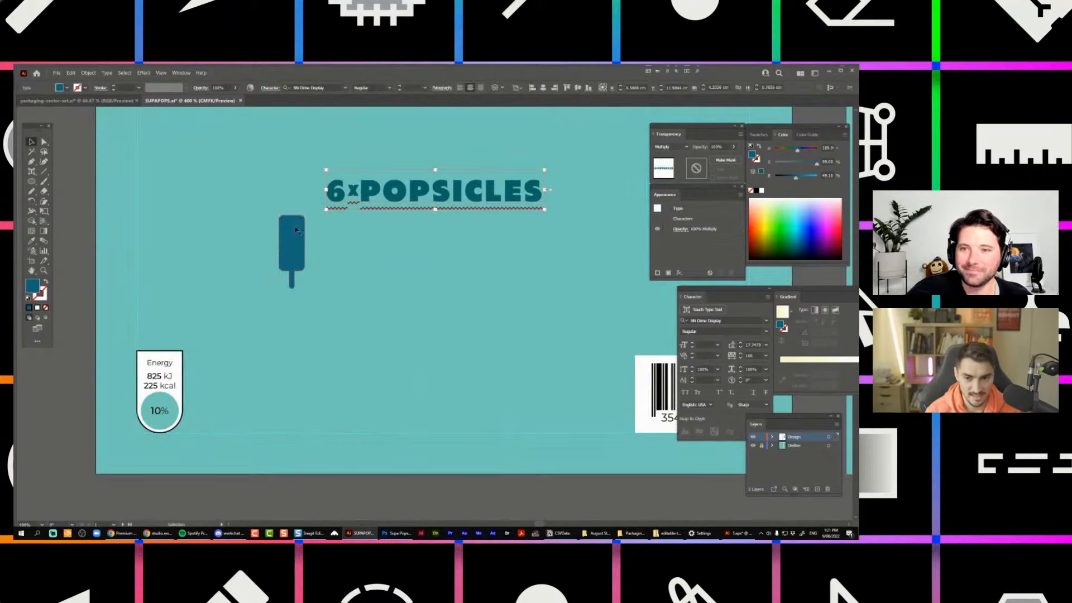
left_click(291, 246)
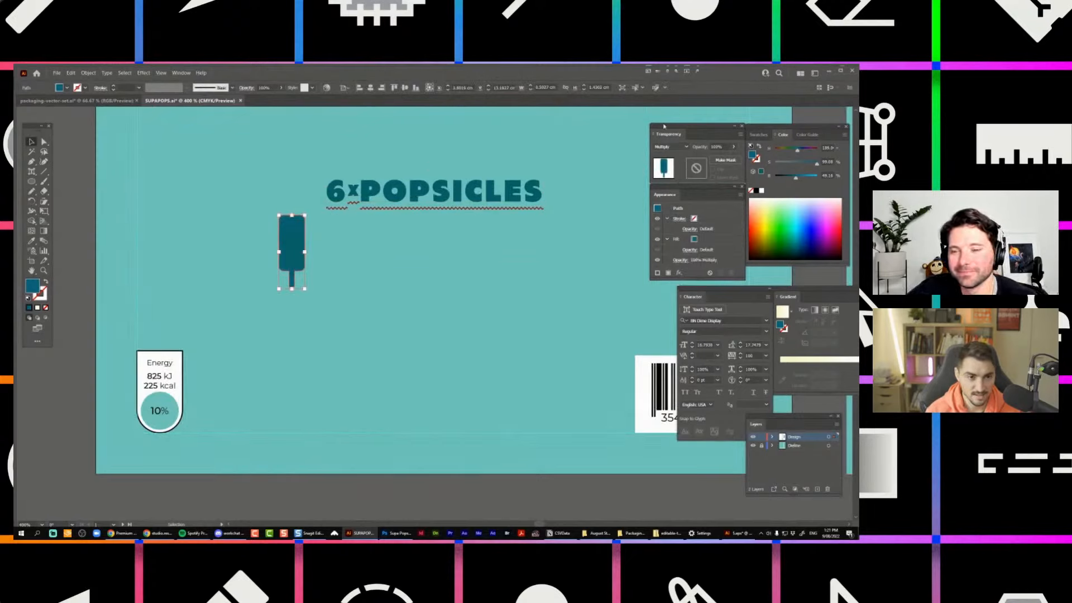
left_click(759, 135)
left_click(458, 193)
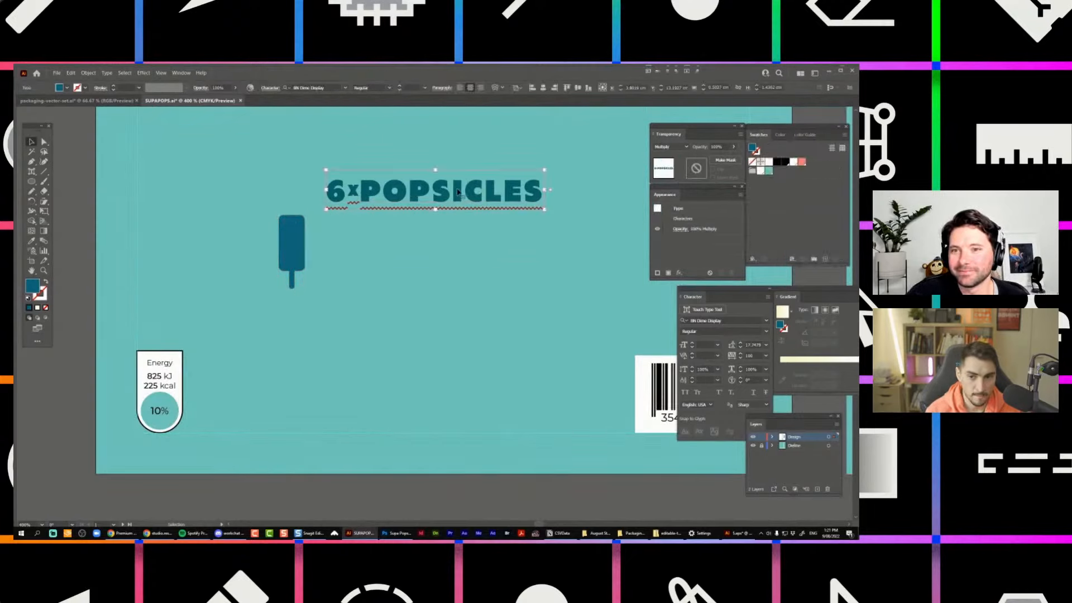
Examine how the logo, popsicle icon and 6xPOPSICLES text sit together on the front panel.
scroll(455, 183, "down", 2)
left_click_drag(515, 157, 508, 284)
key("Tab")
scroll(507, 284, "down", 2)
scroll(498, 210, "up", 2)
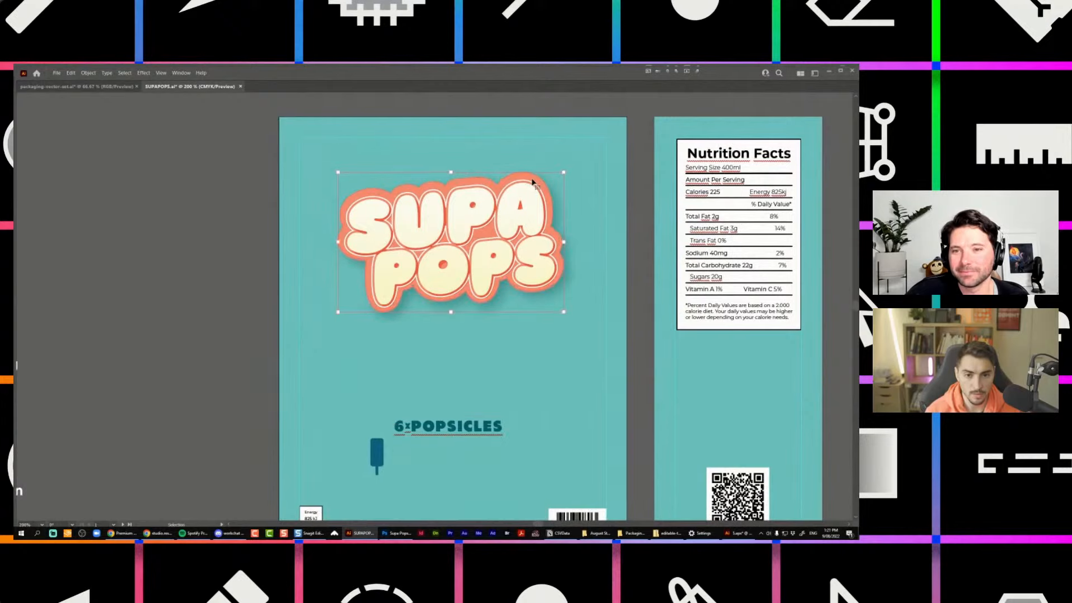
scroll(565, 175, "down", 3)
scroll(414, 305, "up", 5)
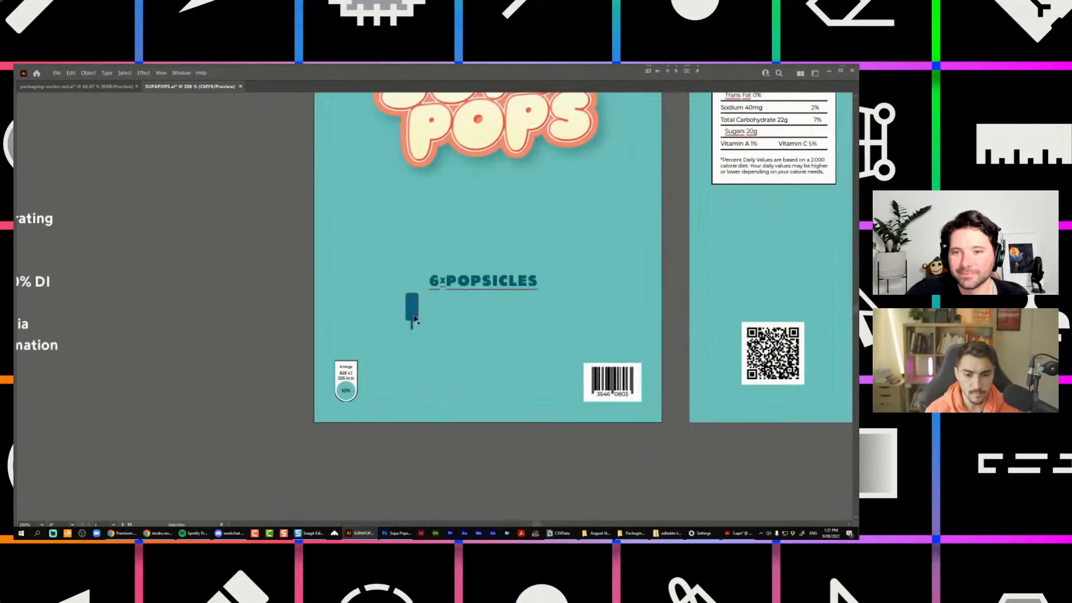
left_click_drag(426, 272, 427, 275)
scroll(444, 331, "down", 5)
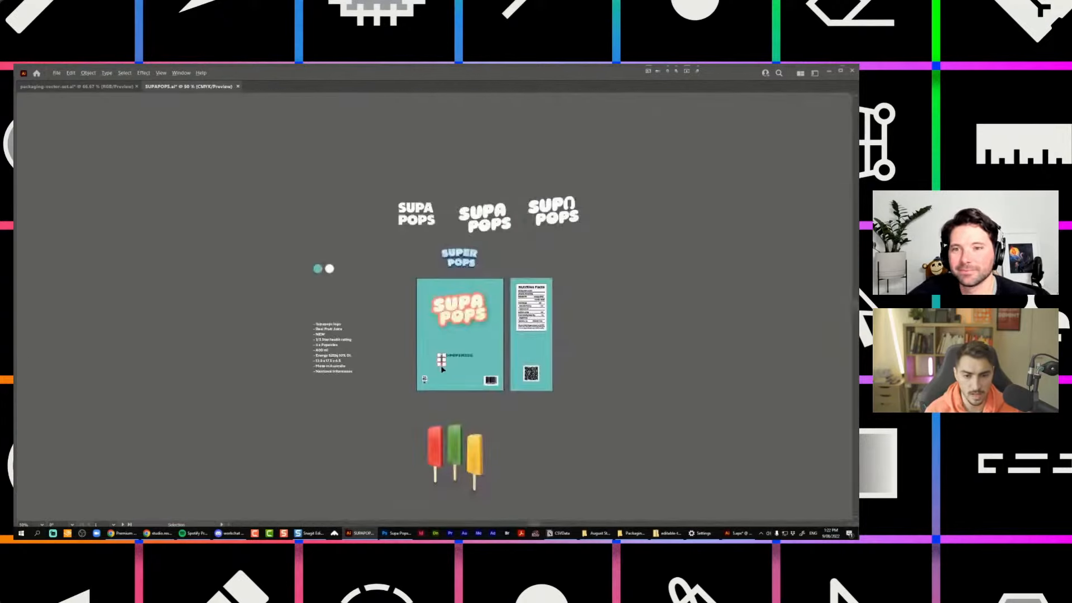
Move the red popsicle image slightly up and away from the green one below the front panel.
scroll(443, 475, "up", 2)
scroll(443, 424, "up", 2)
scroll(430, 357, "down", 1)
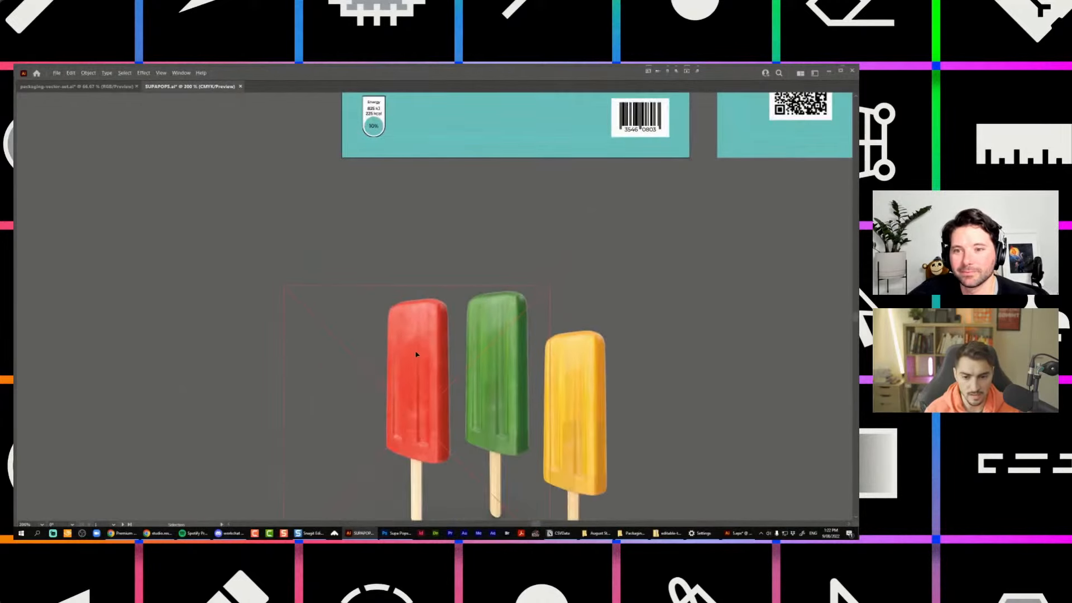
left_click(416, 348)
scroll(412, 308, "down", 3)
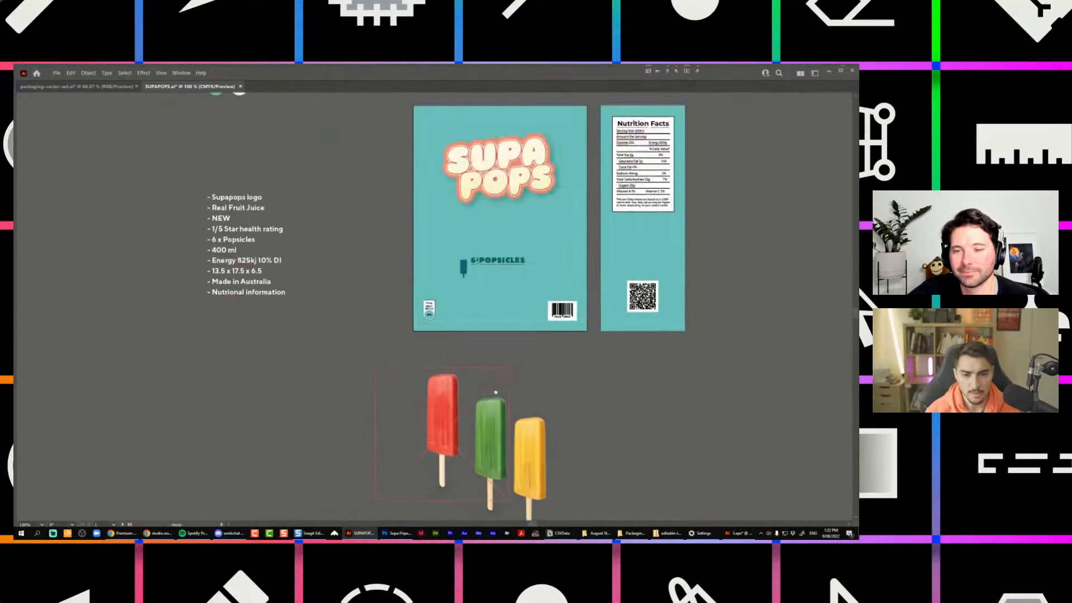
Set the 6xPOPSICLES text's blending mode back to Normal.
scroll(459, 330, "up", 5)
scroll(417, 314, "up", 4)
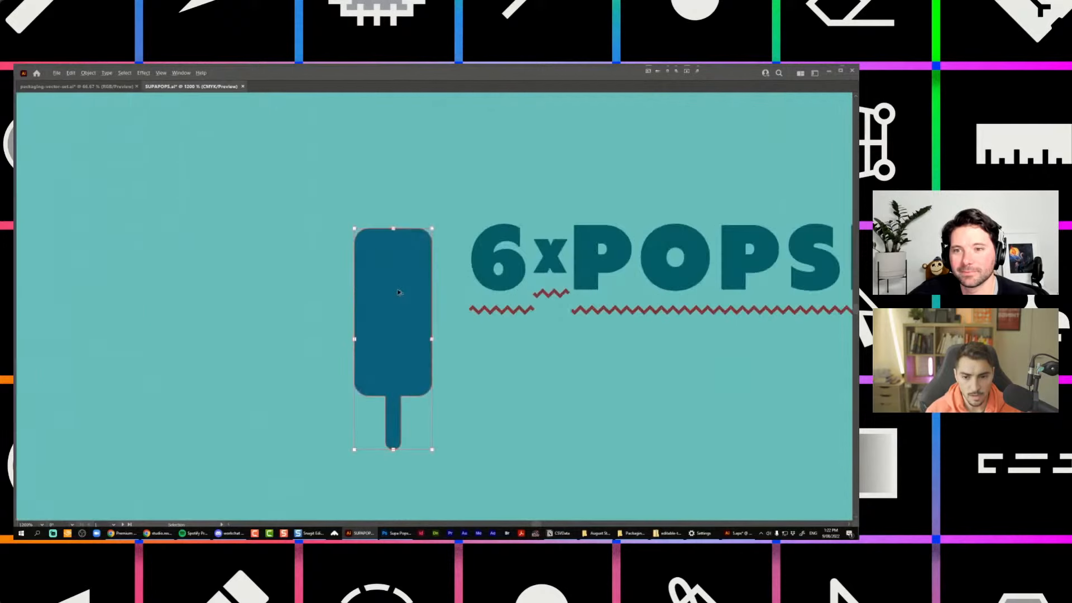
scroll(399, 292, "down", 3)
key("Tab")
left_click(477, 288)
left_click(673, 147)
left_click(679, 158)
scroll(507, 315, "down", 3)
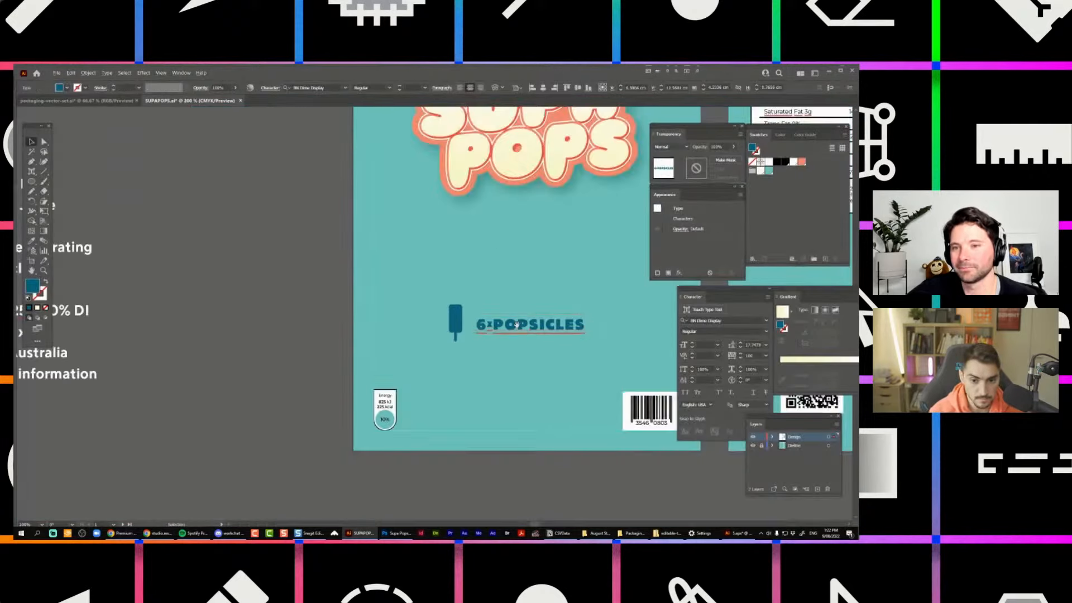
Try envelope warp styles such as Bulge, Flag and Wave on the 6xPOPSICLES text.
scroll(492, 364, "up", 2)
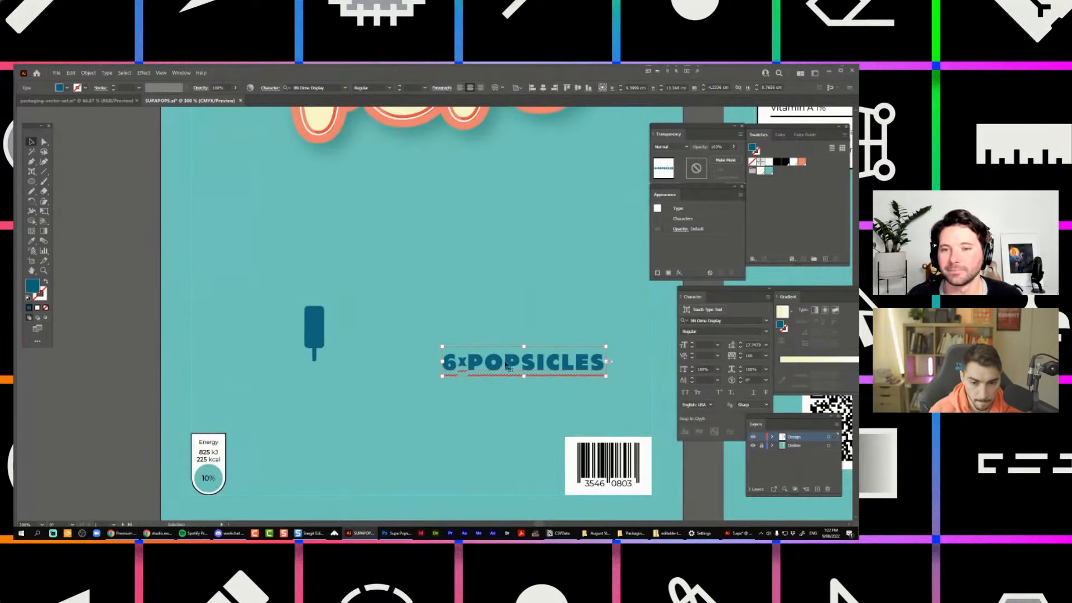
left_click(86, 73)
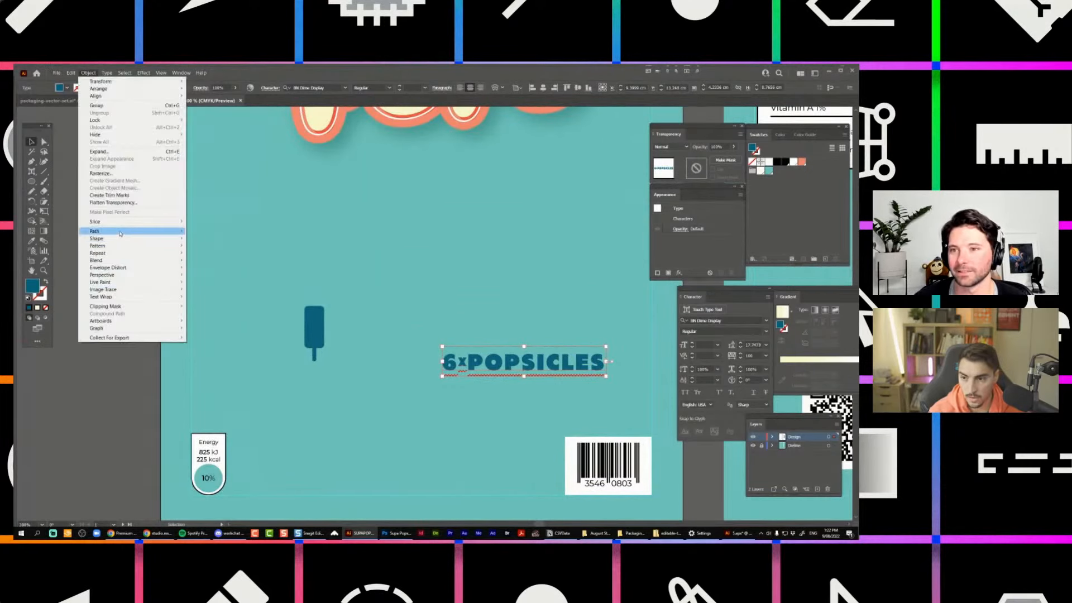
mouse_move(148, 268)
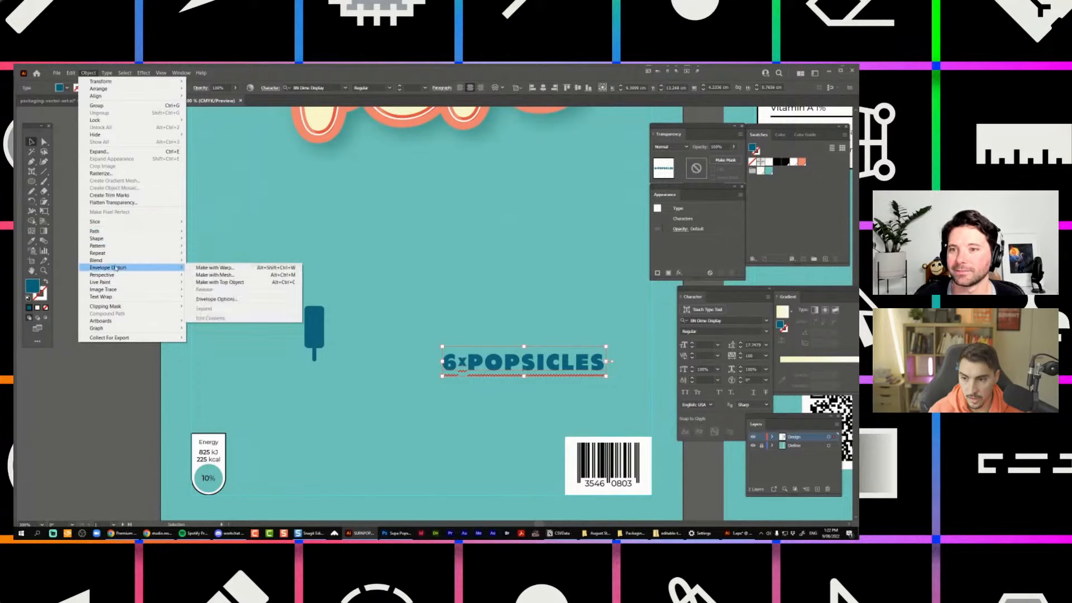
left_click(217, 268)
left_click_drag(811, 241, 409, 196)
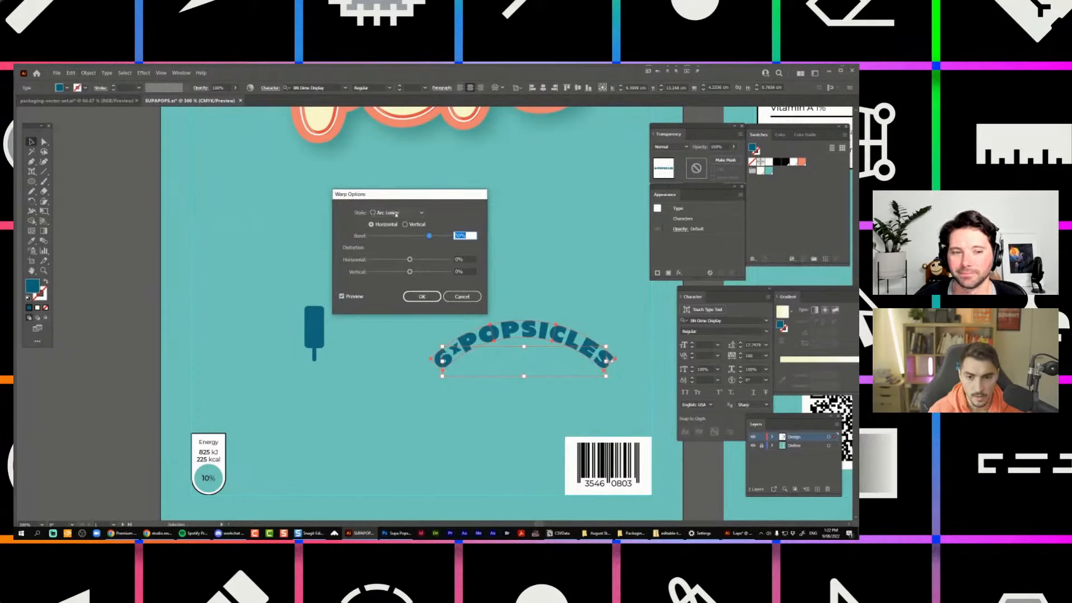
scroll(396, 214, "down", 1)
scroll(395, 213, "down", 1)
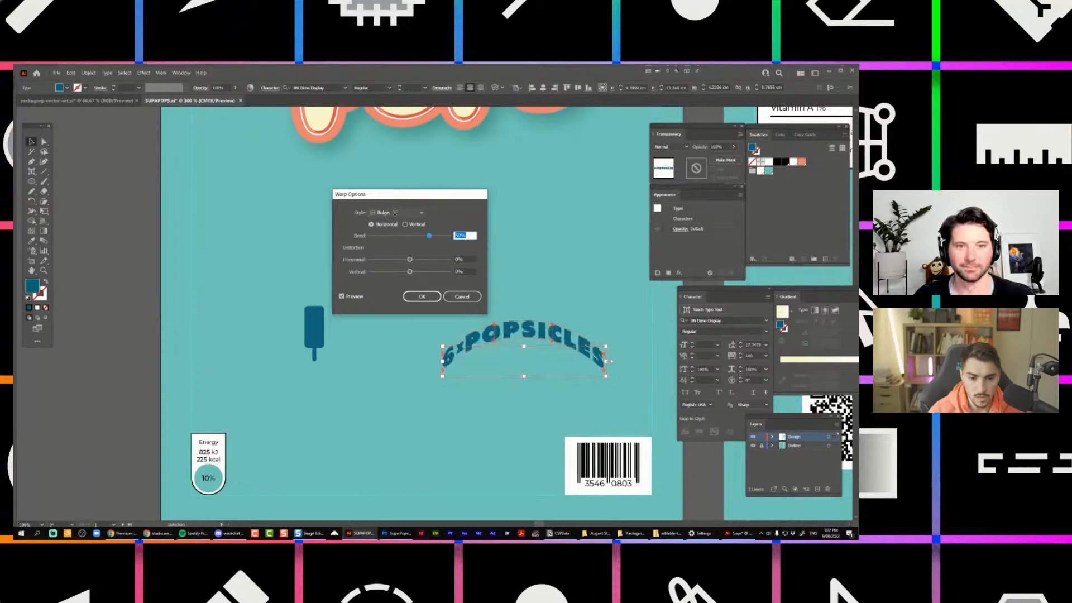
left_click(396, 213)
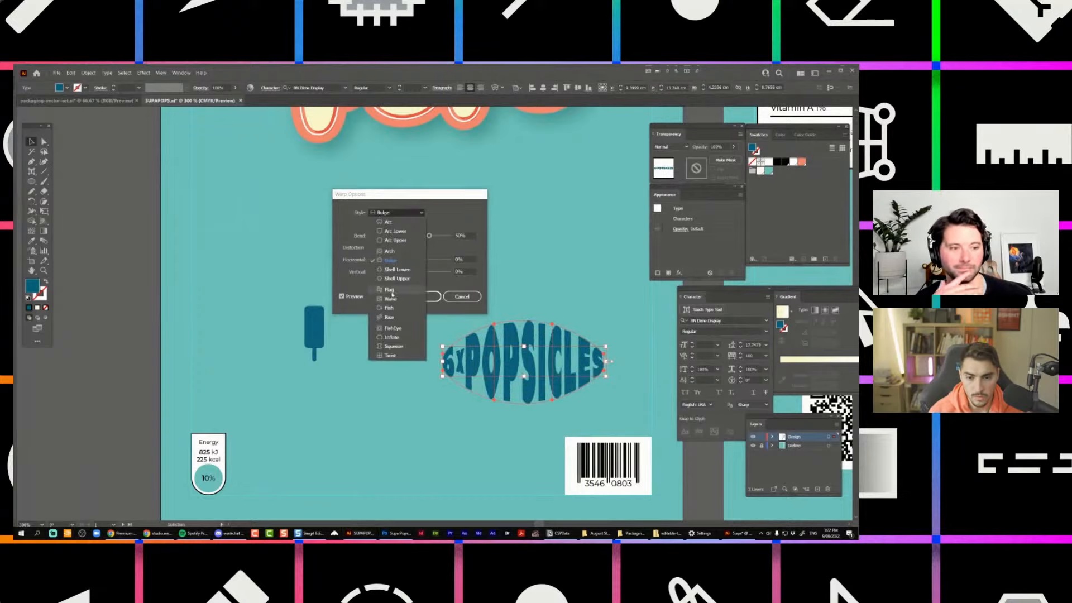
left_click(390, 290)
left_click(399, 215)
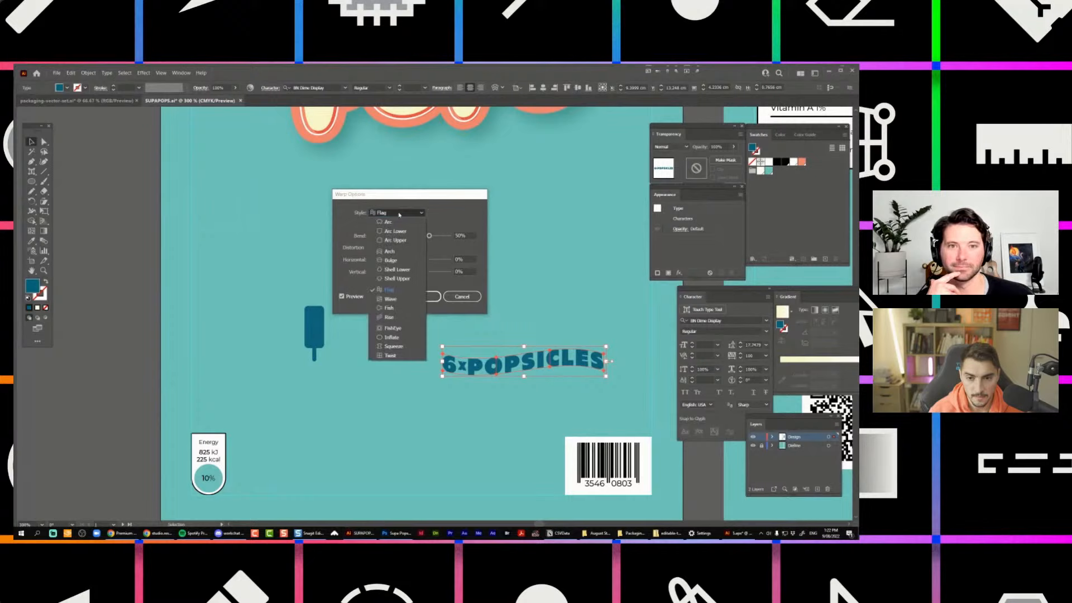
left_click(396, 300)
left_click(461, 297)
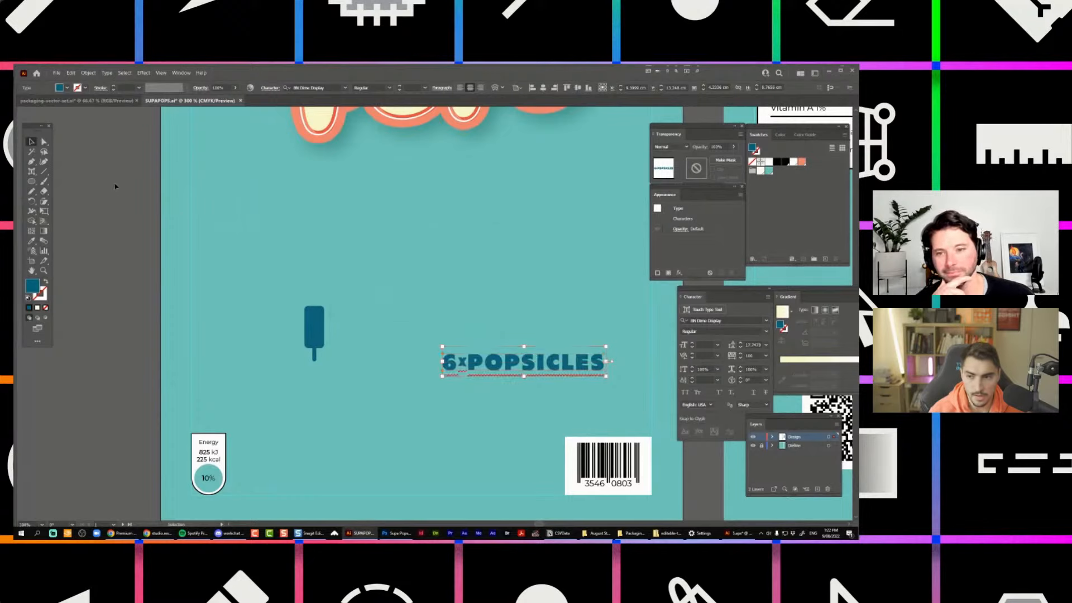
Shear the 6xPOPSICLES text so it slants upward to the right, and place it just beneath the popsicle icon.
key("ctrl+equal")
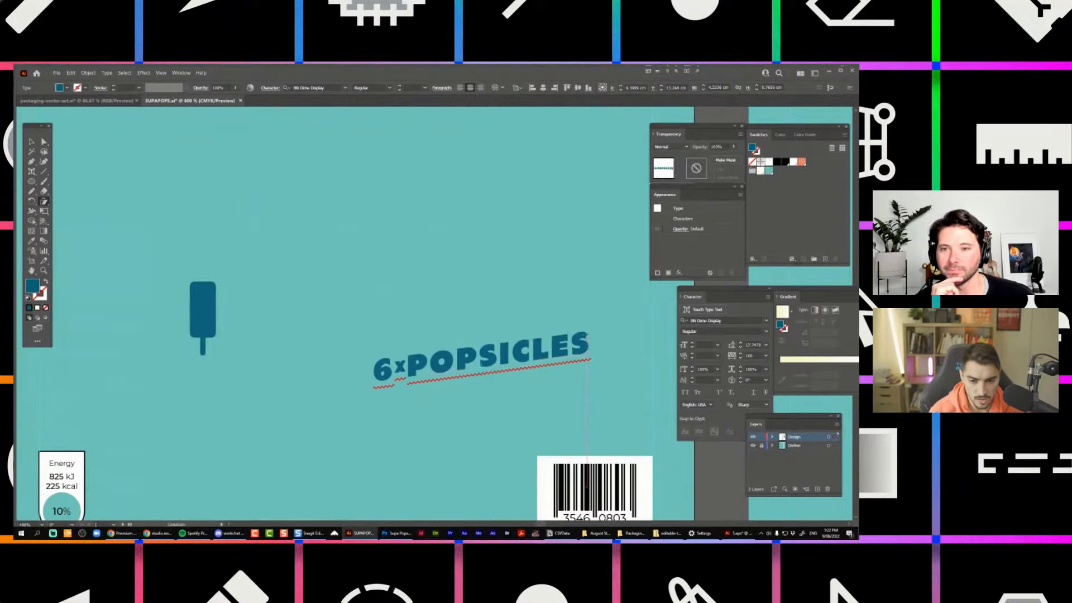
key("ctrl+minus")
left_click_drag(540, 351, 345, 363)
Scale the barcode down slightly, keeping it in the front panel's bottom-right corner.
left_click(549, 427)
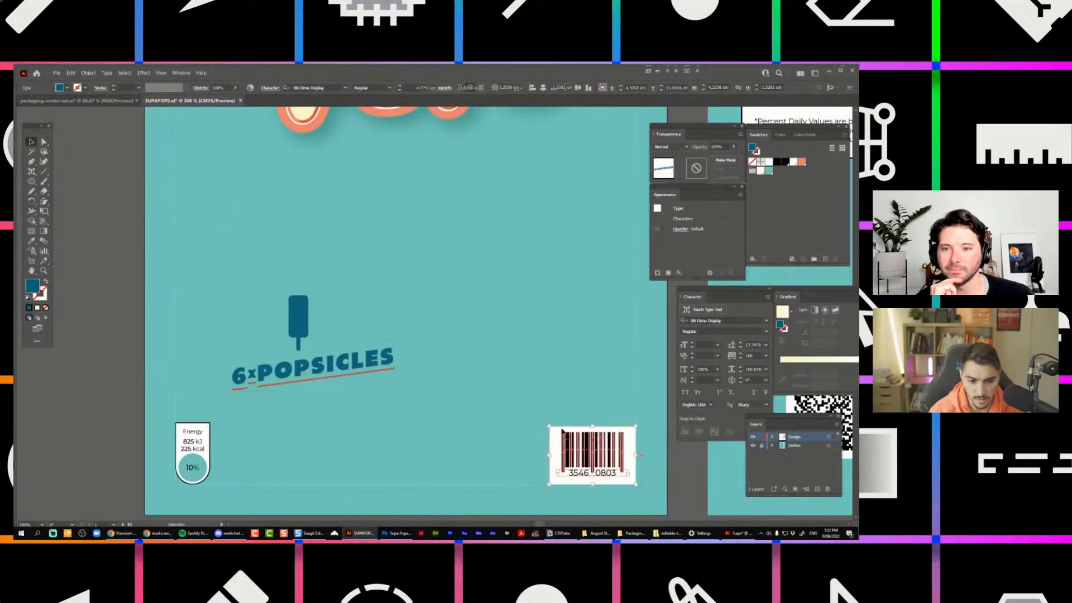
left_click_drag(549, 427, 570, 439)
Reposition the slanted text toward the panel's centre and place the popsicle icon directly beside its left end.
left_click_drag(300, 380, 379, 333)
left_click(423, 343)
left_click_drag(392, 313, 494, 354)
left_click(505, 290)
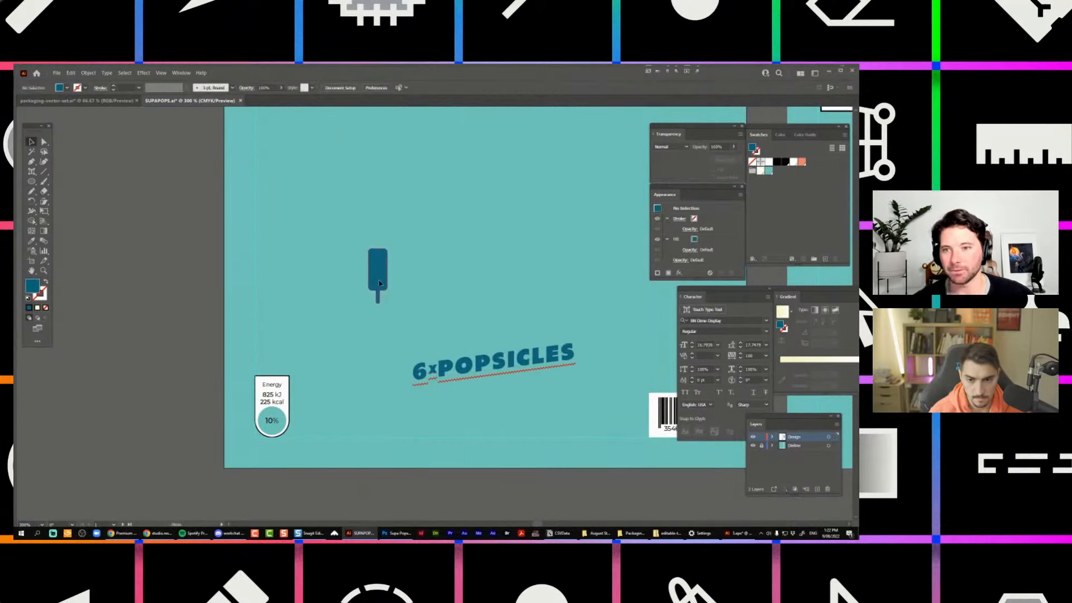
left_click_drag(379, 274, 399, 366)
scroll(398, 366, "up", 1)
Break the slanted text into two lines, with 6x above POPSICLES.
key("t")
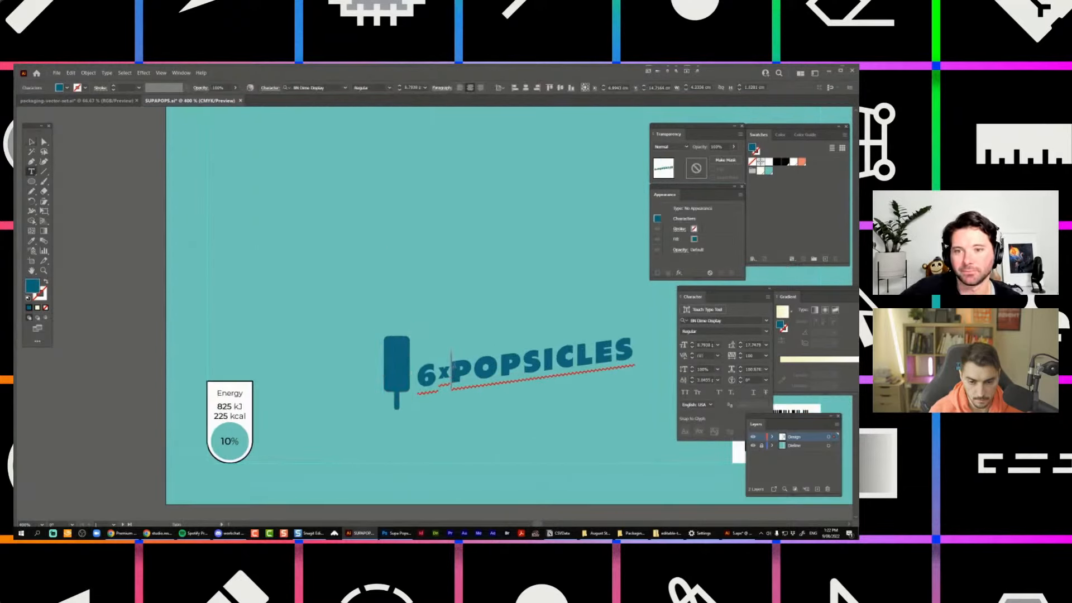
left_click(454, 365)
key("Return")
key("Escape")
scroll(474, 363, "right", 2)
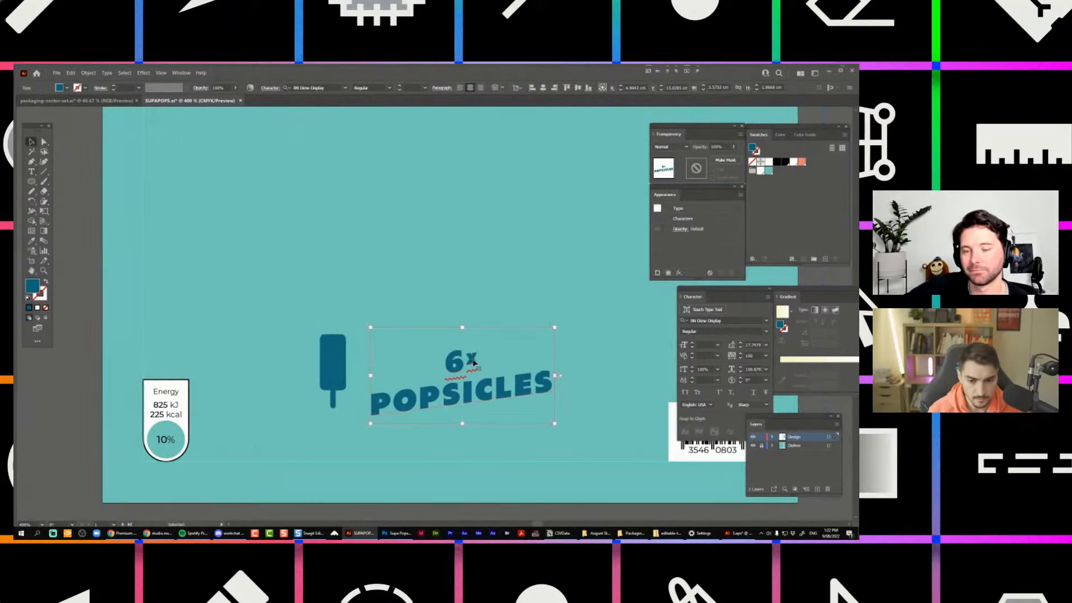
double_click(472, 359)
key("Escape")
right_click(453, 353)
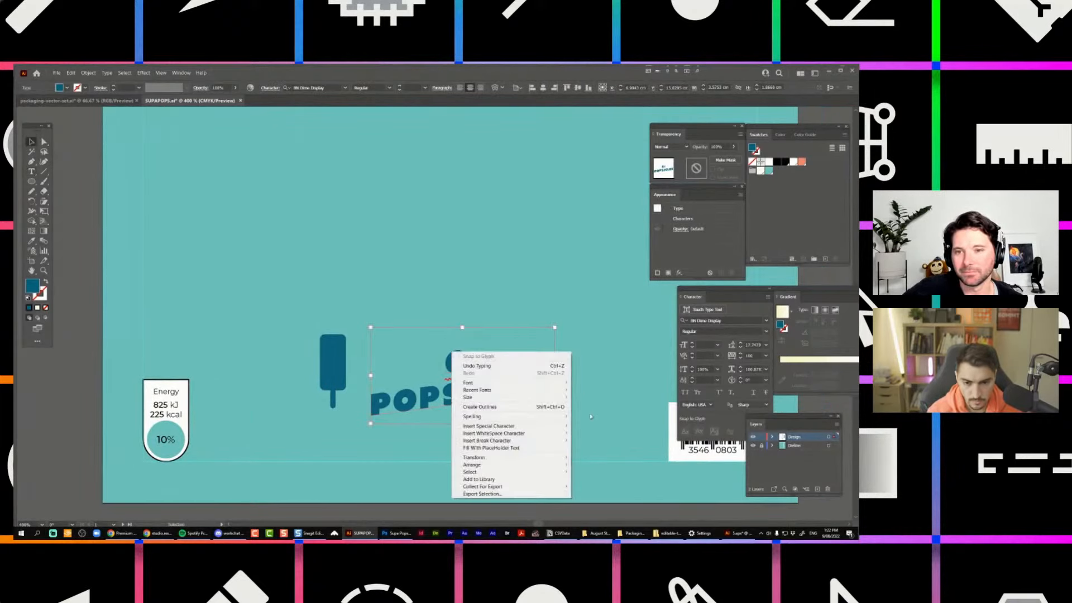
left_click(461, 343)
scroll(460, 360, "up", 2)
right_click(461, 362)
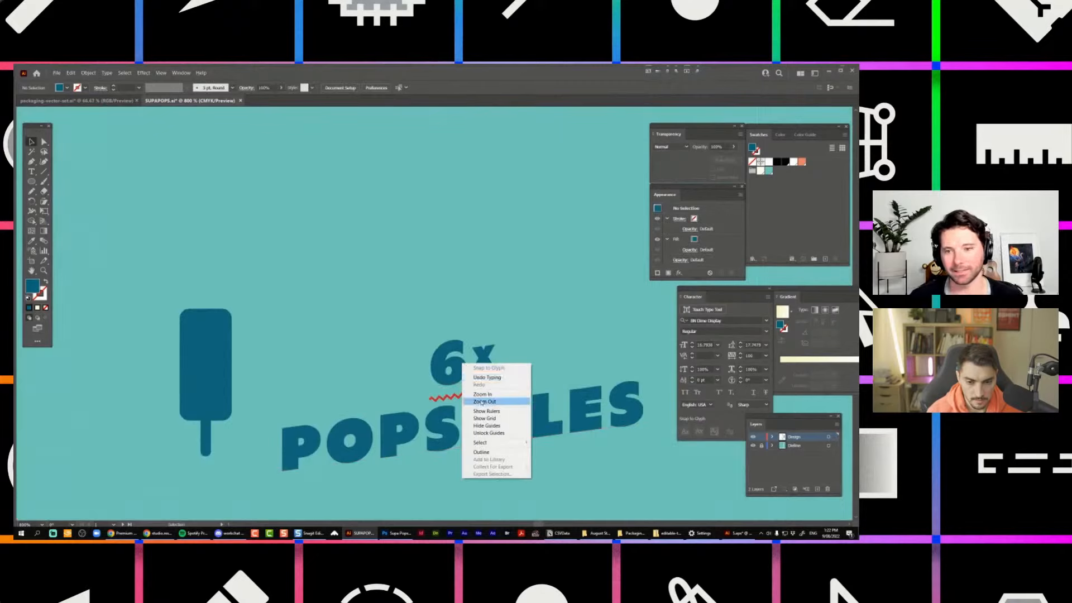
left_click(459, 370)
right_click(459, 366)
mouse_move(486, 430)
left_click(603, 432)
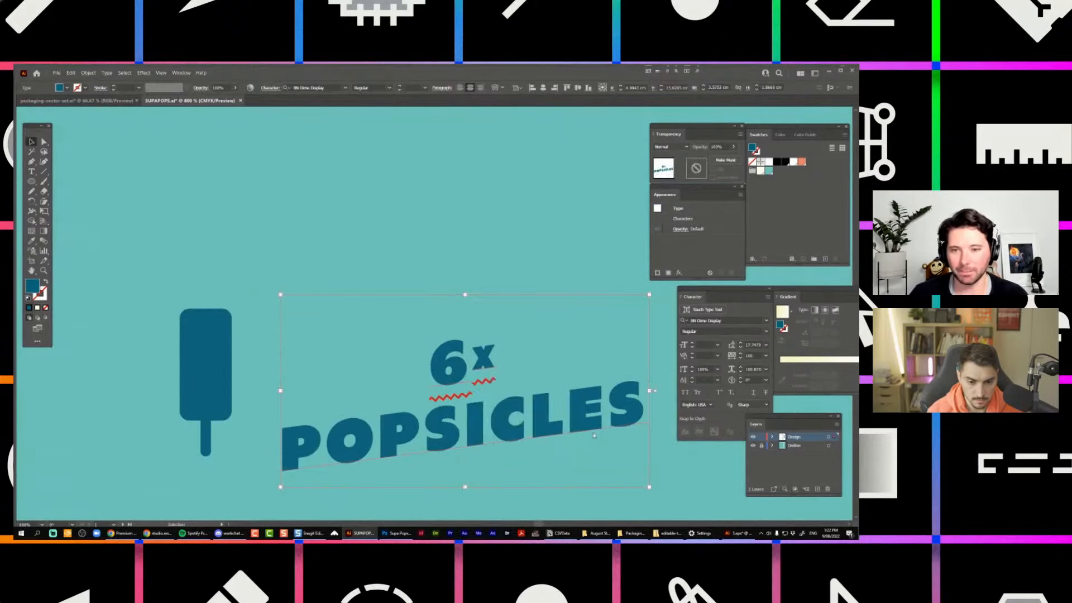
Enlarge the 6x characters so they stand well above the POPSICLES line in size.
left_click(514, 290)
scroll(515, 290, "down", 1)
left_click_drag(515, 290, 463, 289)
double_click(439, 341)
key("ctrl+alt+shift+period")
key("ctrl+alt+shift+period")
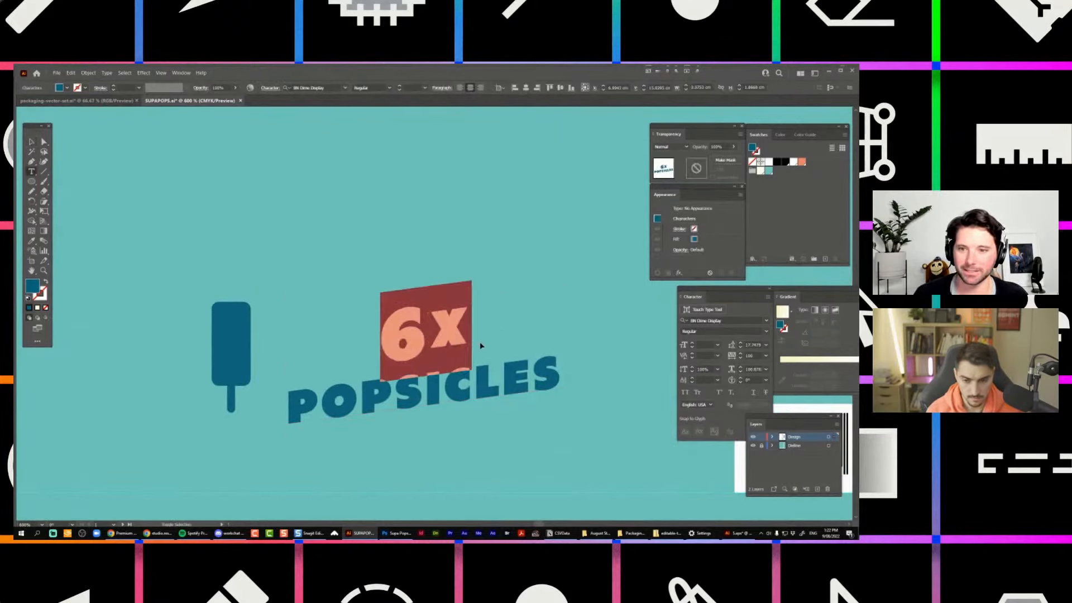
key("Escape")
scroll(481, 343, "down", 1)
left_click_drag(471, 335, 440, 343)
key("t")
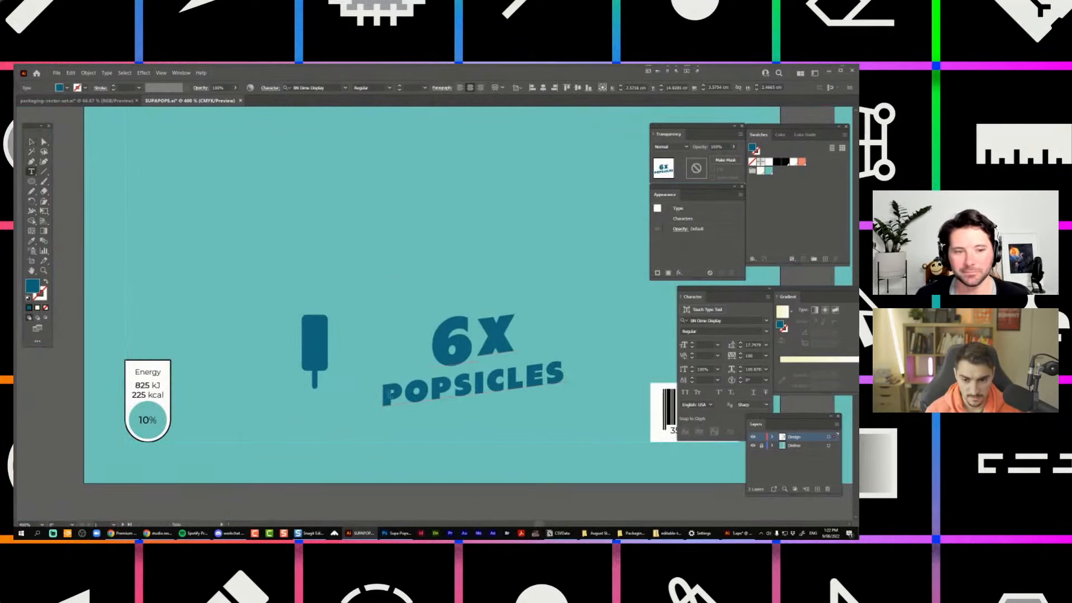
double_click(588, 386)
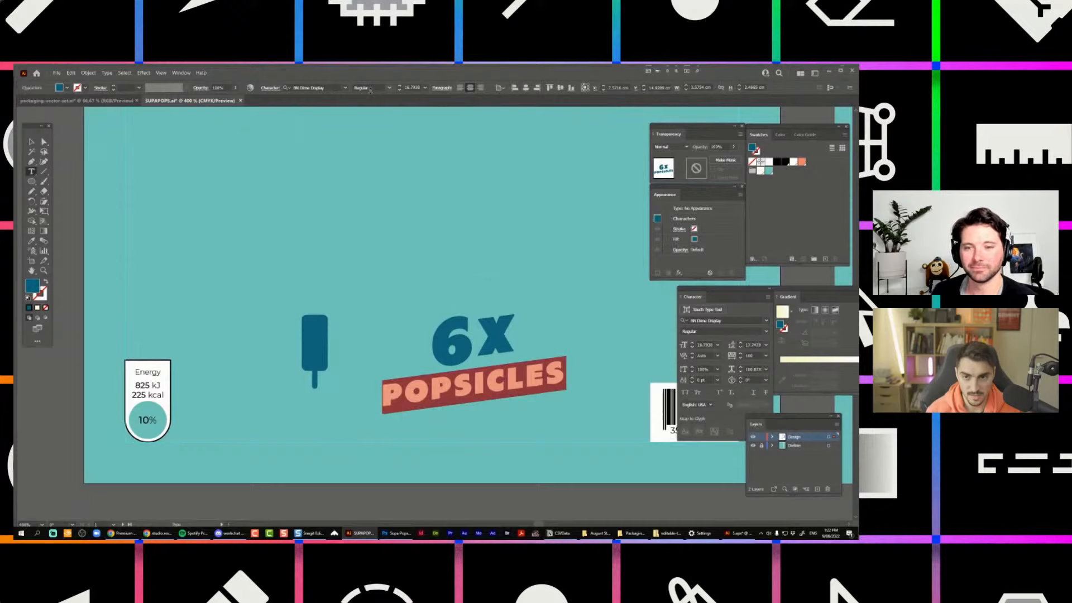
key("Escape")
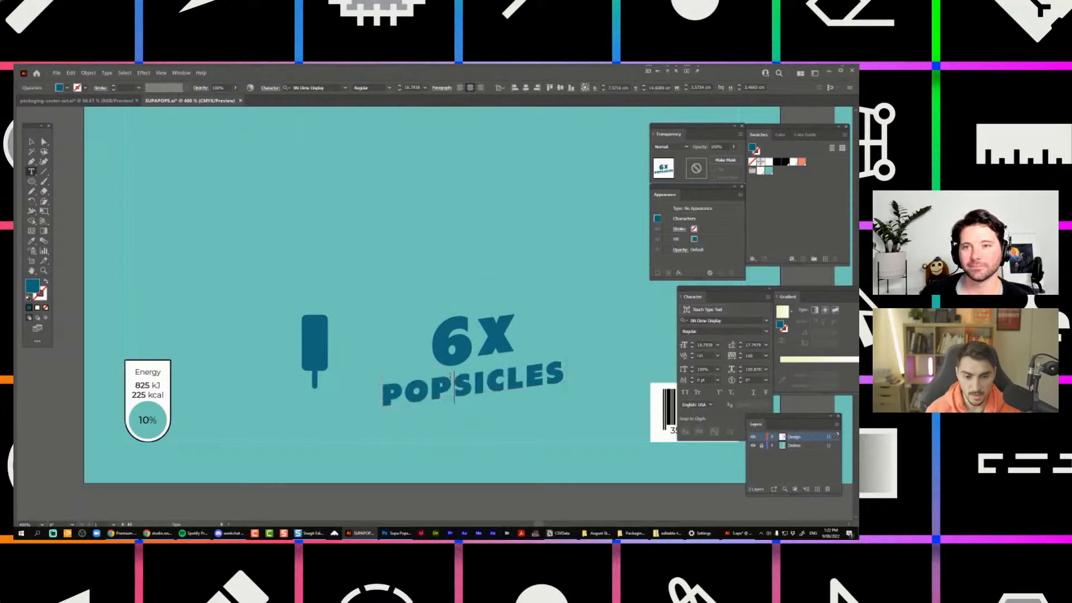
Move the popsicle icon up to the right of the enlarged 6x.
left_click_drag(315, 335, 534, 281)
scroll(505, 342, "up", 2)
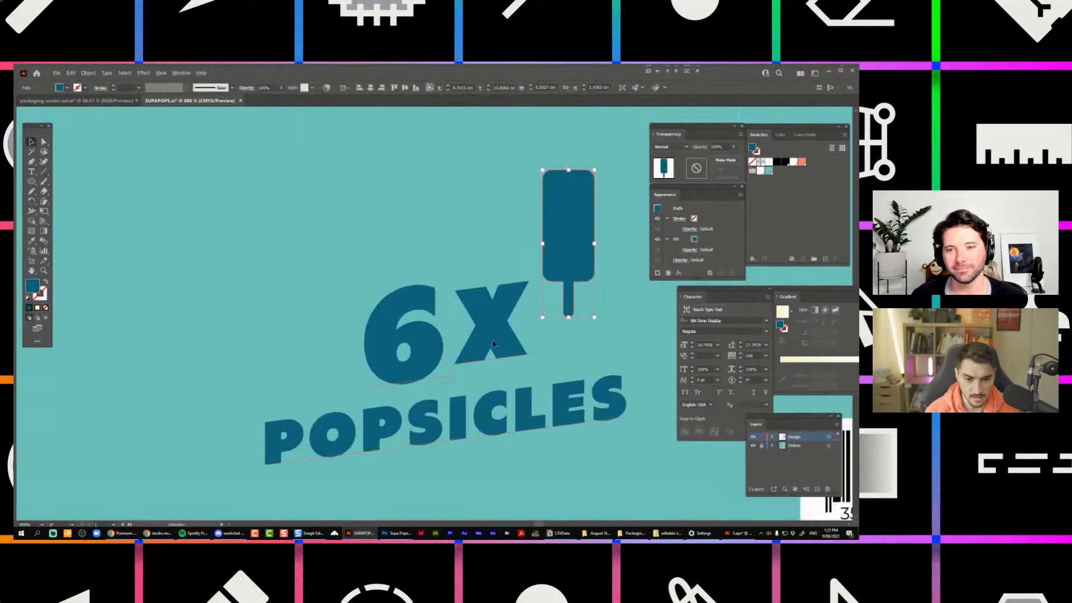
Reduce the size of the x beside the 6 and raise its baseline.
double_click(506, 334)
key("ctrl+shift+comma")
key("ctrl+shift+comma")
key("alt+shift+Up")
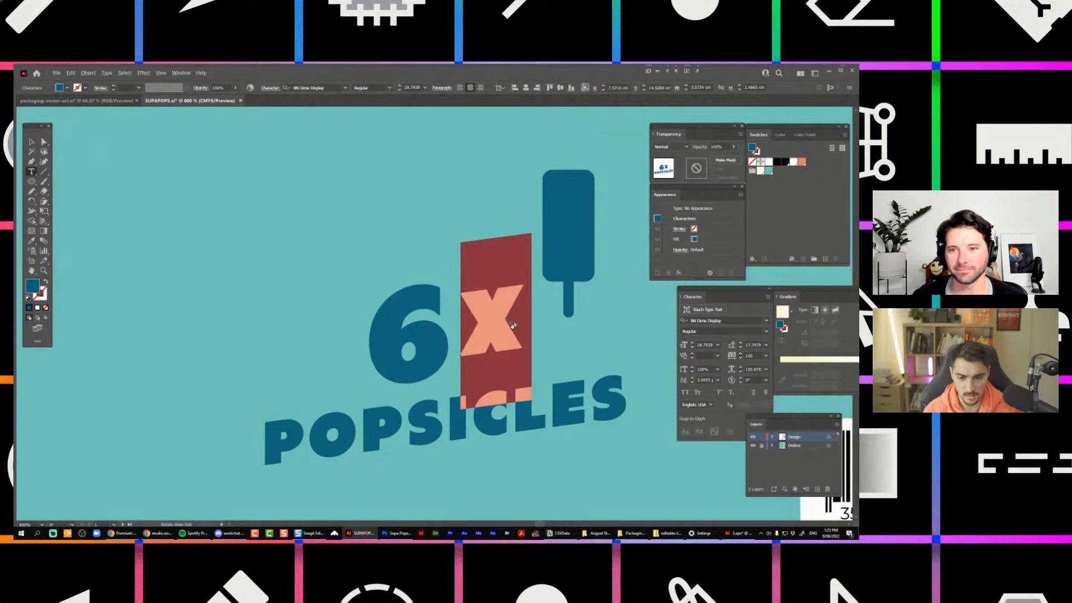
key("ctrl+shift+comma")
key("Escape")
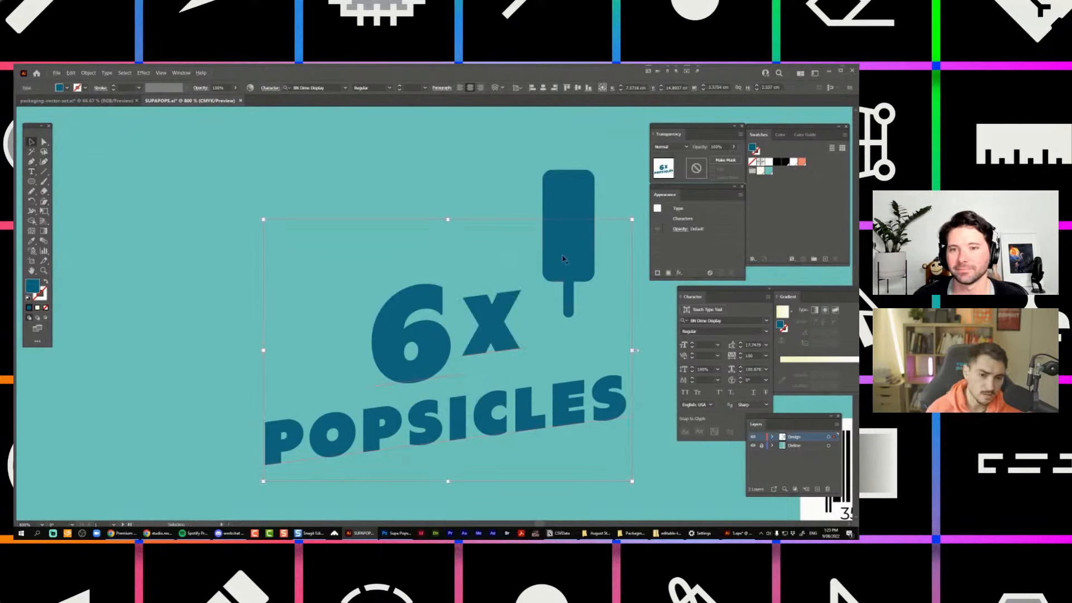
Recolour the two-line 6x POPSICLES text white and move it left, next to the energy badge.
scroll(487, 263, "down", 2)
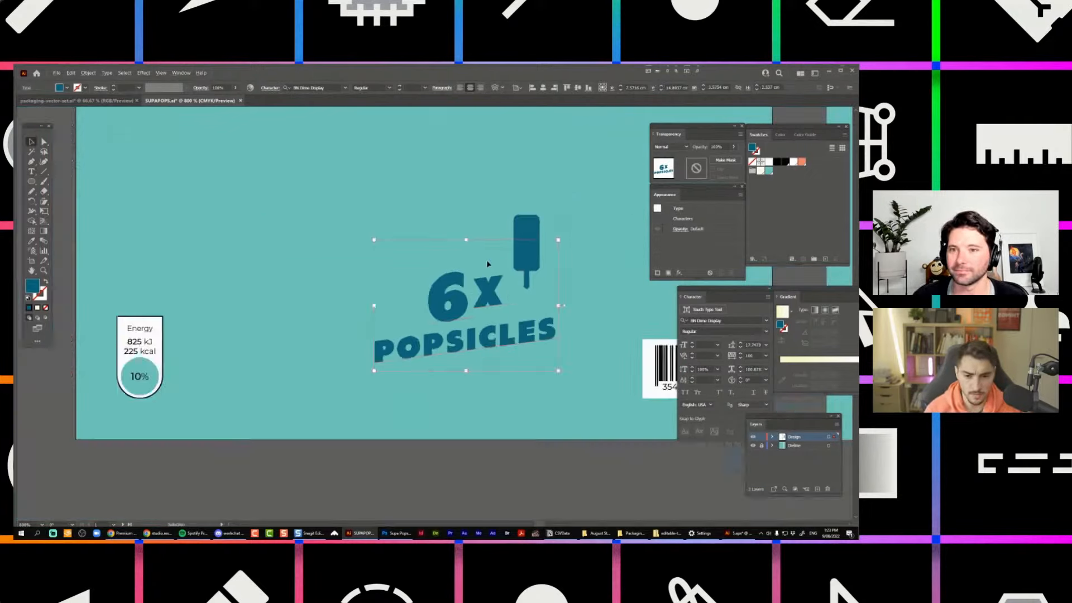
double_click(479, 289)
key("Escape")
left_click_drag(574, 149, 501, 170)
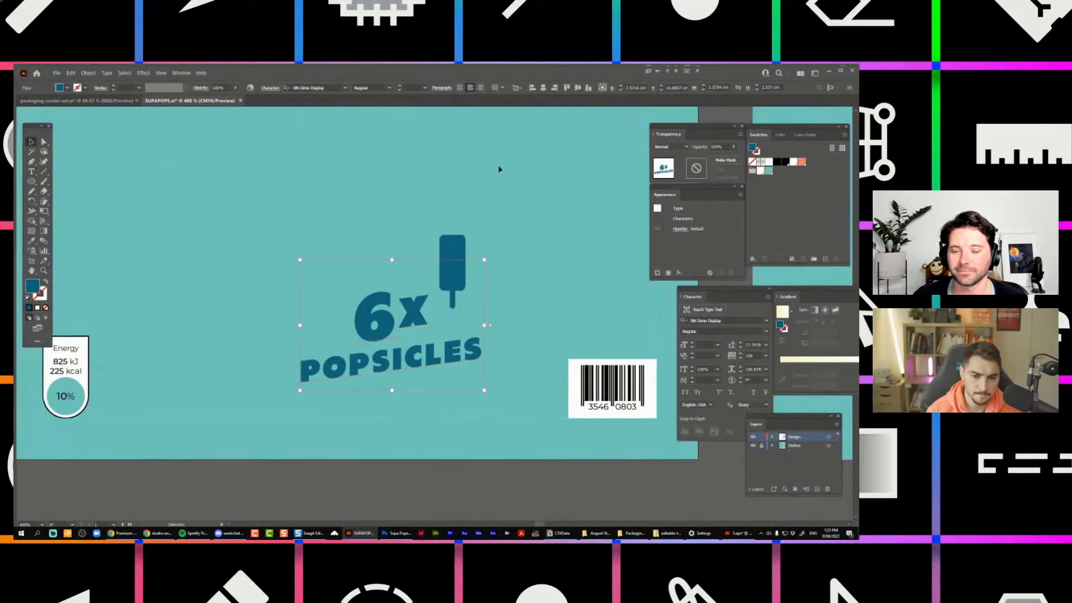
left_click(501, 170)
left_click_drag(392, 302, 234, 300)
scroll(412, 174, "down", 1)
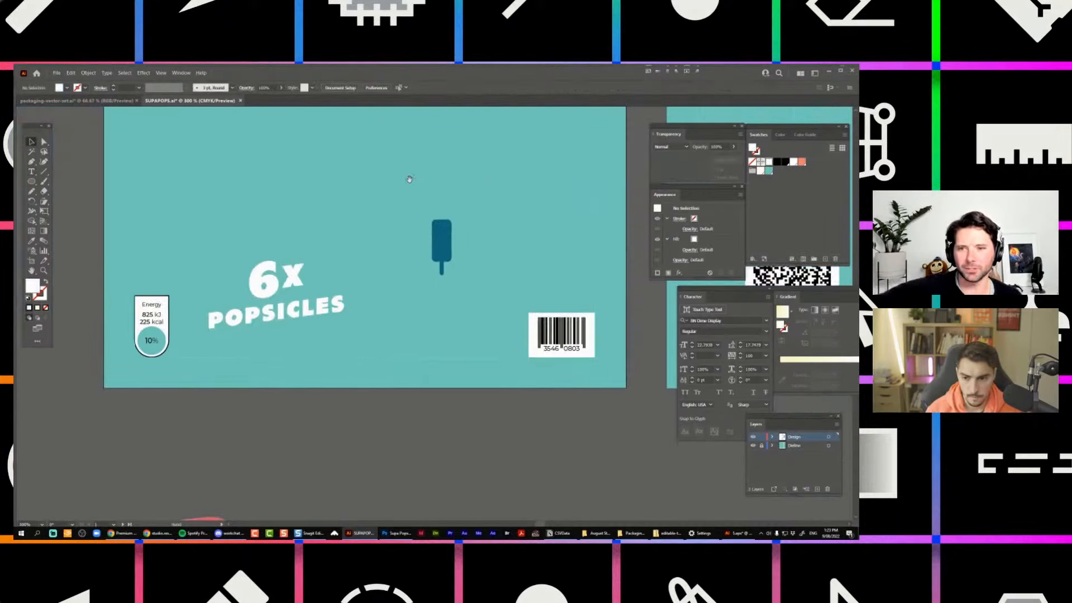
left_click(396, 213)
scroll(396, 213, "down", 1)
key("ctrl+z")
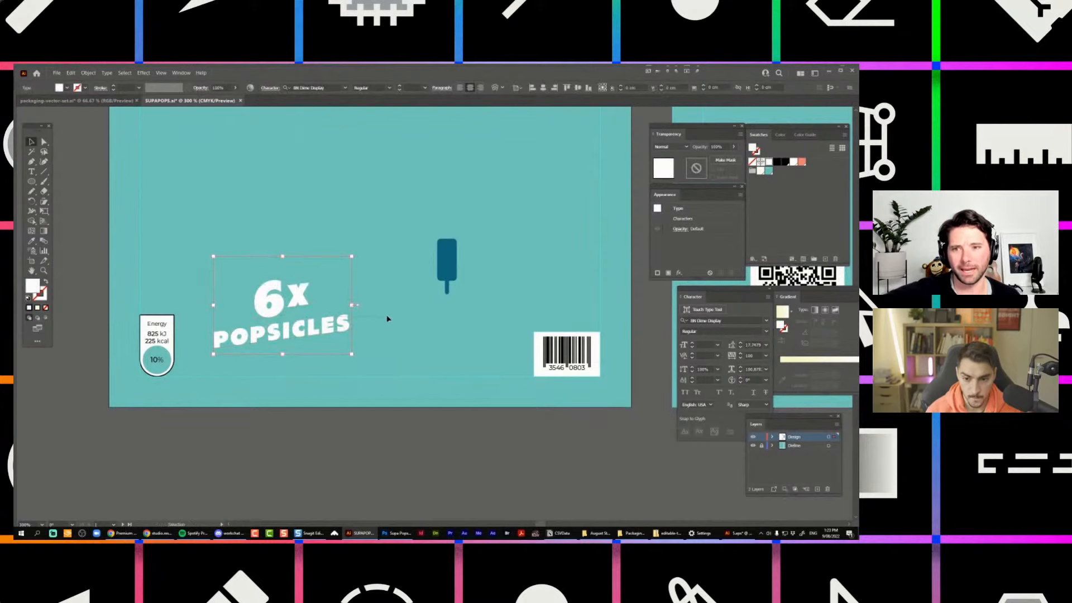
Move the white 6x POPSICLES text right, closer to the popsicle icon.
left_click(387, 319)
left_click_drag(267, 299, 351, 290)
scroll(342, 263, "up", 2)
left_click(342, 262)
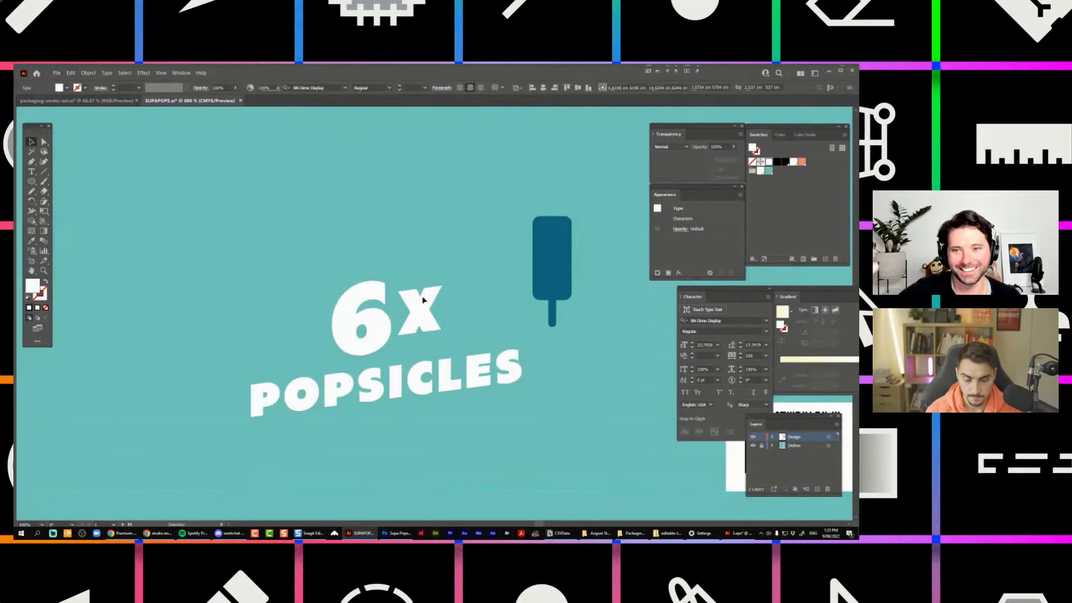
Adjust the baseline shift of the x so it sits higher beside the 6.
scroll(423, 300, "up", 1)
key("shift+t")
left_click(435, 309)
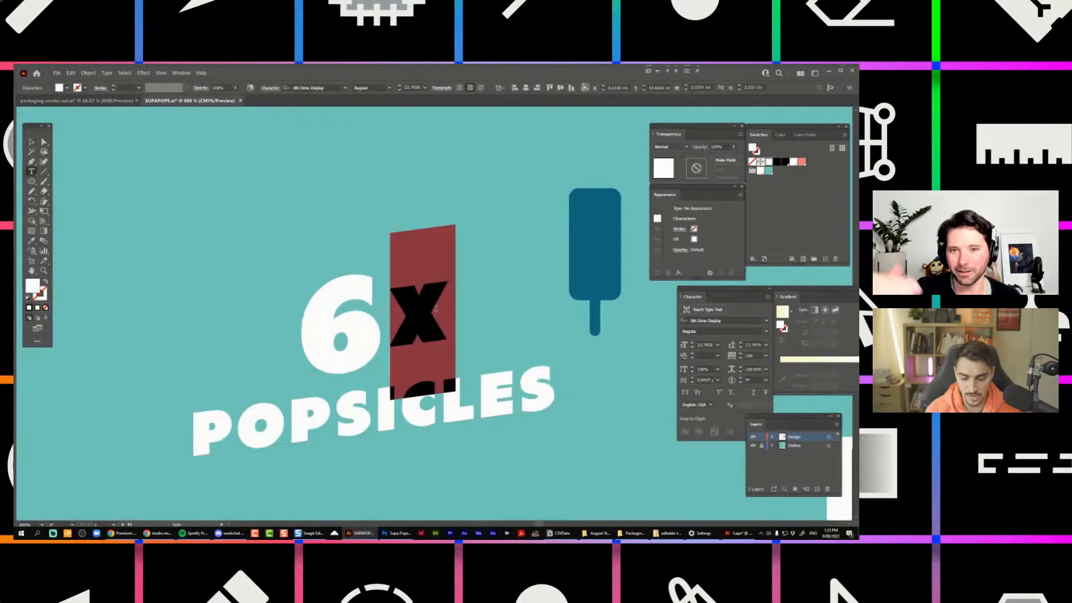
key("alt+shift+Up")
key("alt+shift+Down")
key("alt+shift+Down")
key("alt+shift+Down")
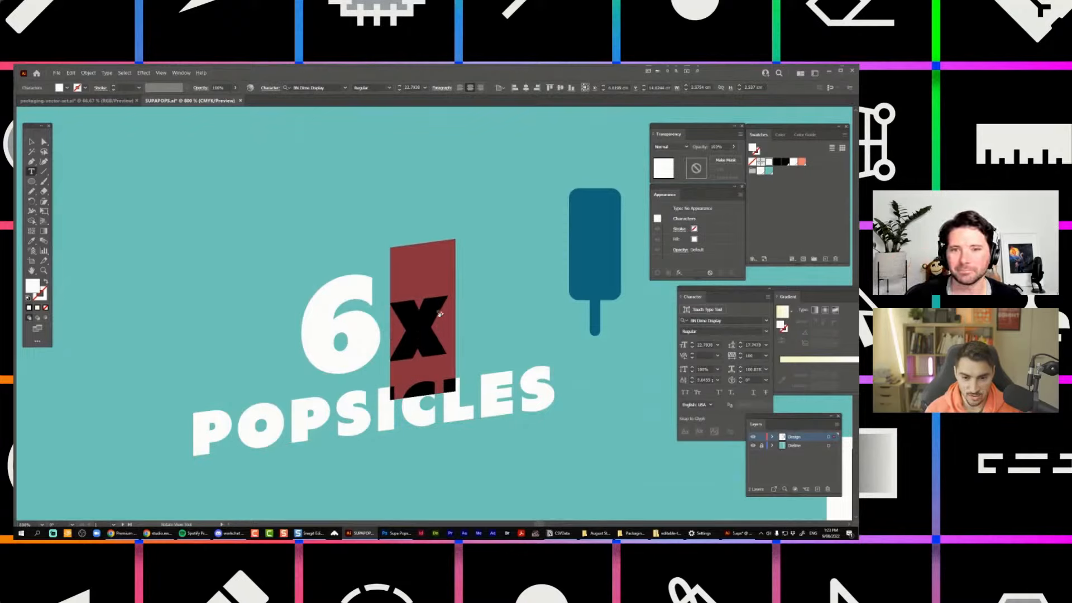
key("alt+shift+Up")
key("alt+shift+Up")
key("alt+shift+Up")
key("alt+shift+Up")
key("alt+shift+Up")
key("alt+shift+Up")
key("alt+shift+Up")
key("alt+shift+Up")
key("alt+shift+Up")
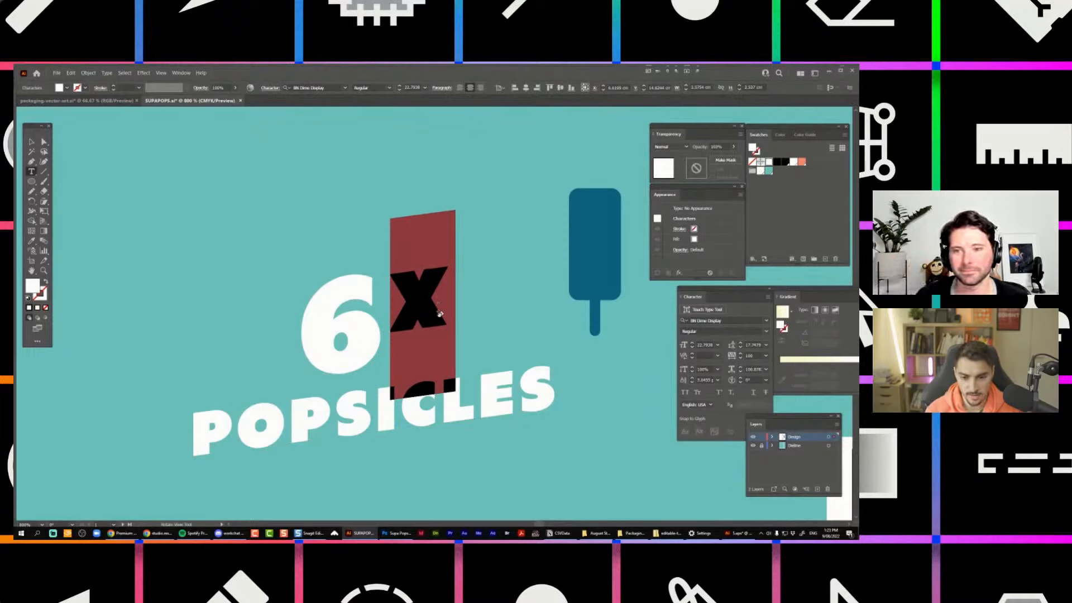
Lower the baseline of the x beside the 6 in the pack-count label.
left_click(439, 304)
key("shift+Left")
key("alt+shift+Down")
key("alt+shift+Down")
key("alt+shift+Down")
key("alt+shift+Down")
key("alt+shift+Down")
key("Right")
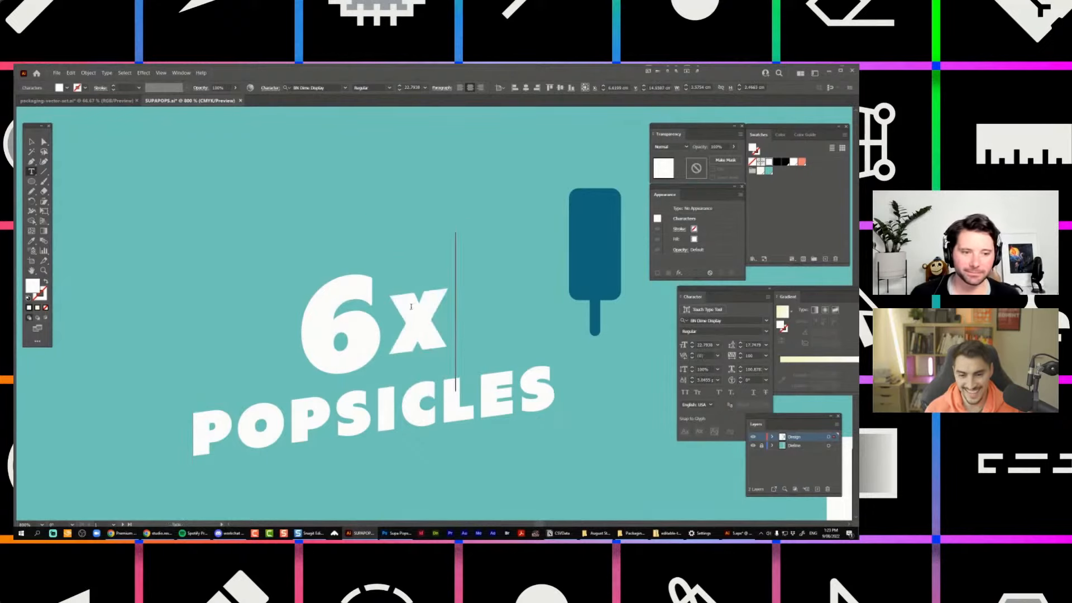
key("shift+Left")
key("Left")
Try selecting the x beside the 6 with the Touch Type tool.
scroll(400, 310, "up", 1)
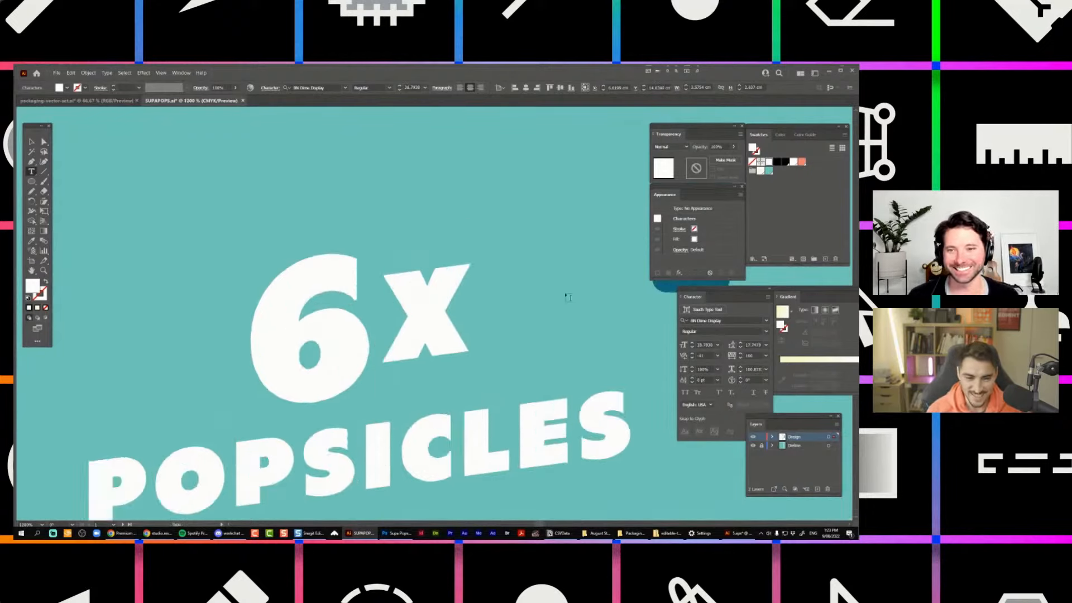
left_click_drag(699, 300, 486, 273)
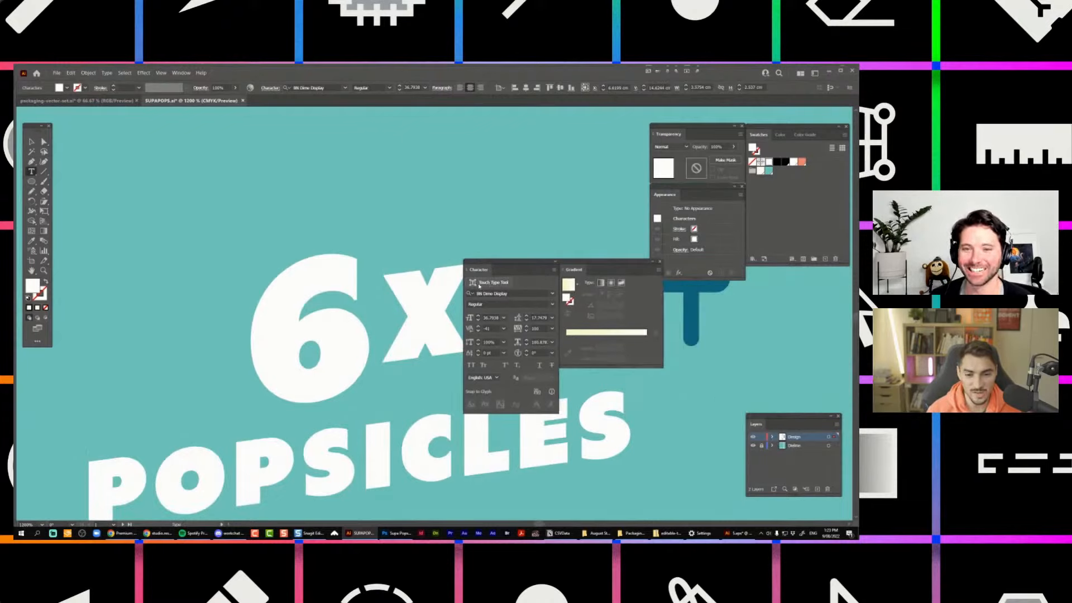
left_click(479, 283)
left_click(458, 288)
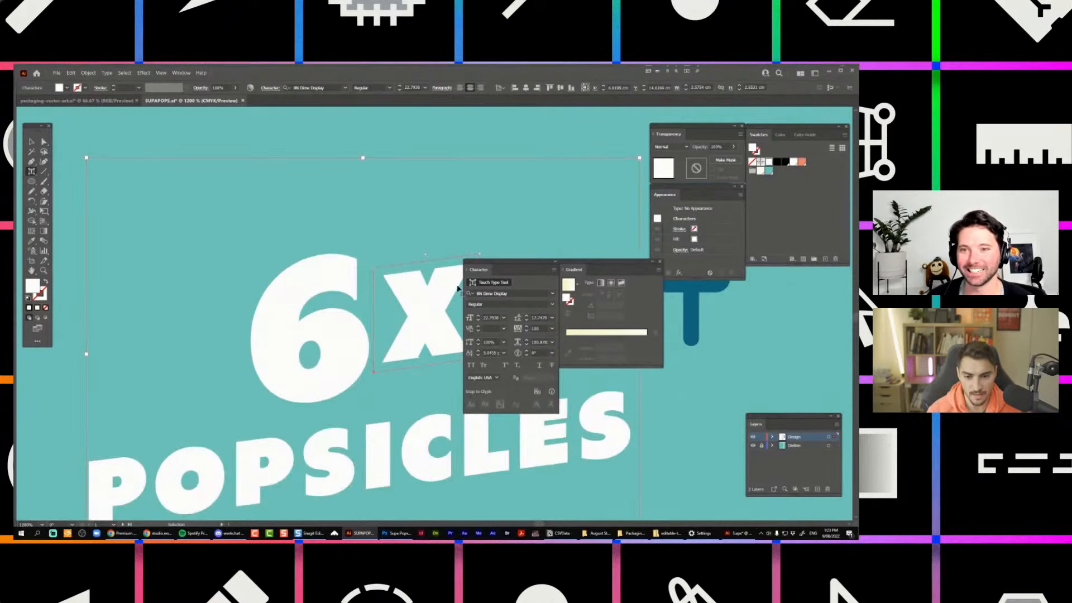
left_click_drag(532, 264, 705, 287)
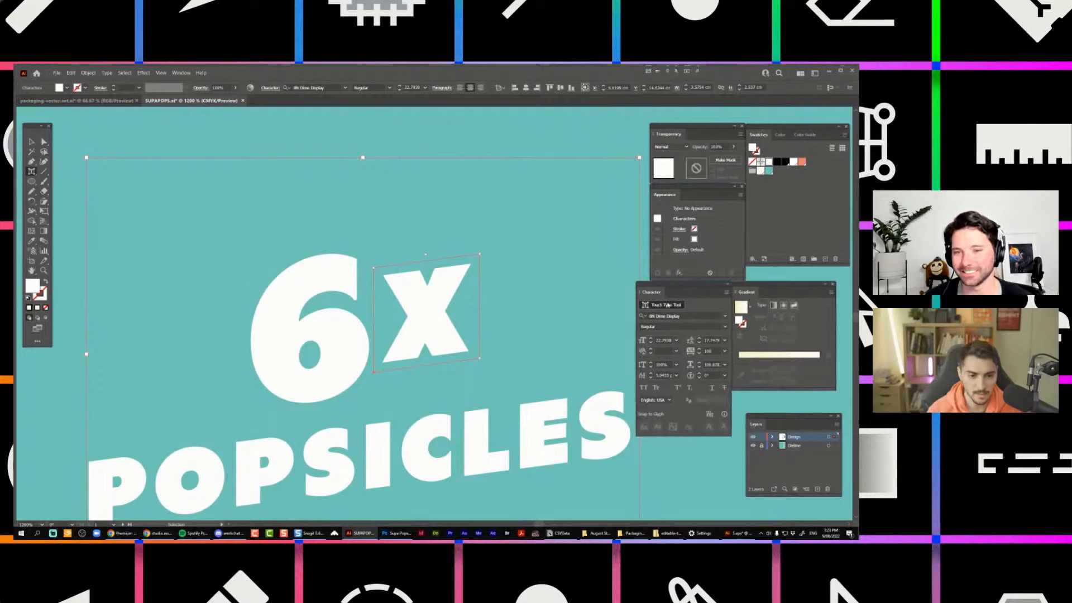
key("v")
left_click(587, 295)
Reduce the font size of the x beside the 6.
scroll(588, 295, "down", 2)
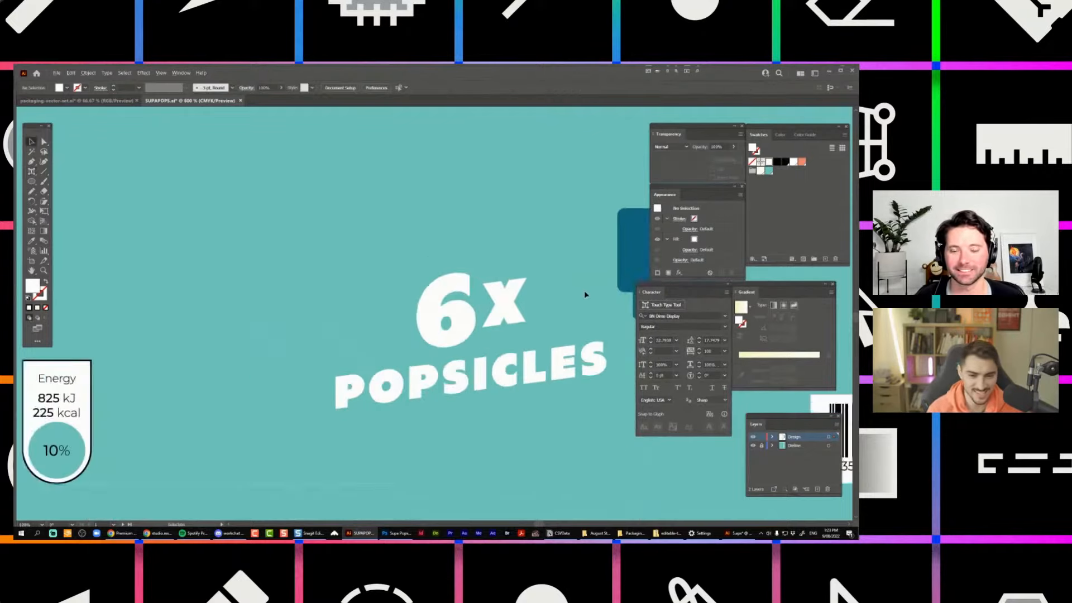
left_click_drag(586, 294, 497, 310)
scroll(471, 283, "down", 1)
double_click(427, 302)
left_click_drag(425, 304, 449, 305)
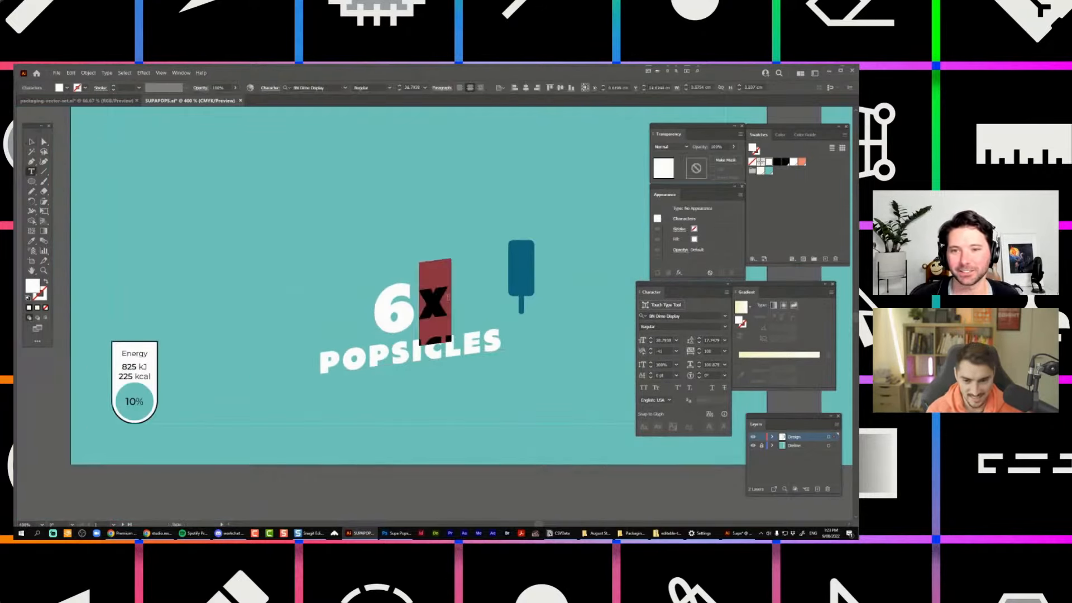
scroll(448, 303, "up", 2)
key("ctrl+shift+comma")
key("ctrl+shift+comma")
key("ctrl+shift+comma")
key("ctrl+shift+period")
key("ctrl+shift+period")
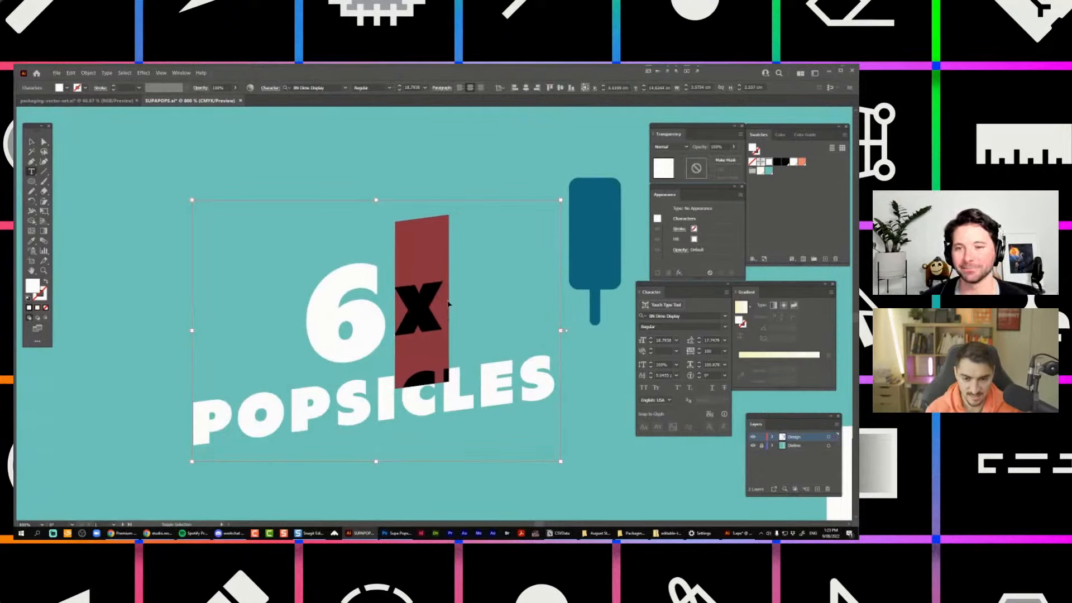
key("Escape")
Move the blue popsicle icon beside the x, scale it down to fit above POPSICLES and tilt it slightly.
scroll(515, 249, "down", 1)
left_click(515, 253)
left_click_drag(564, 245, 462, 267)
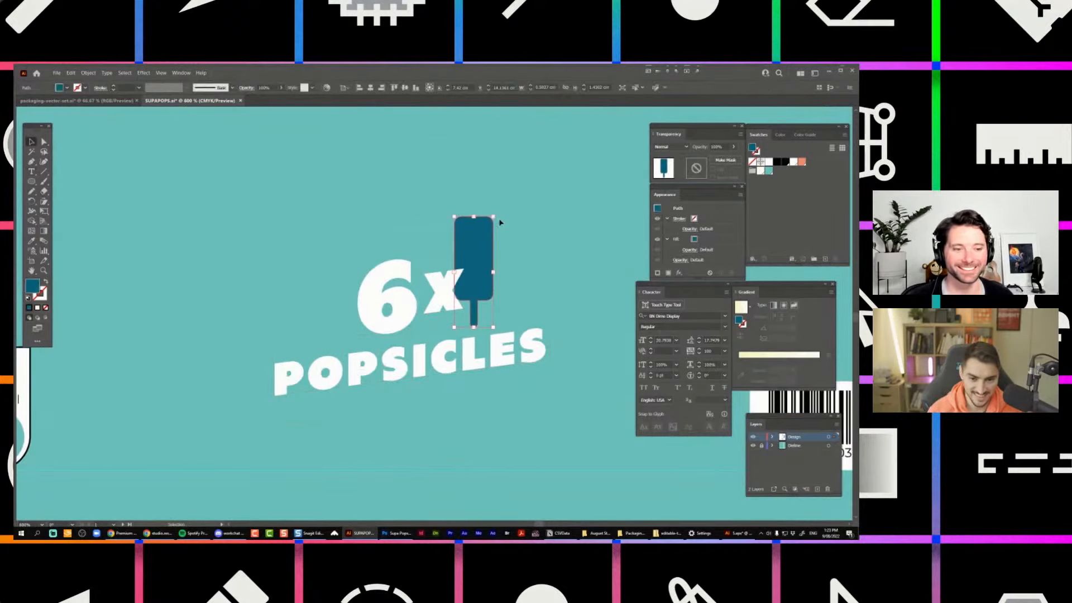
left_click_drag(495, 217, 480, 255)
mouse_move(480, 278)
left_mouse_down()
mouse_move(509, 268)
mouse_move(518, 239)
mouse_move(484, 284)
left_mouse_up()
scroll(508, 255, "up", 2)
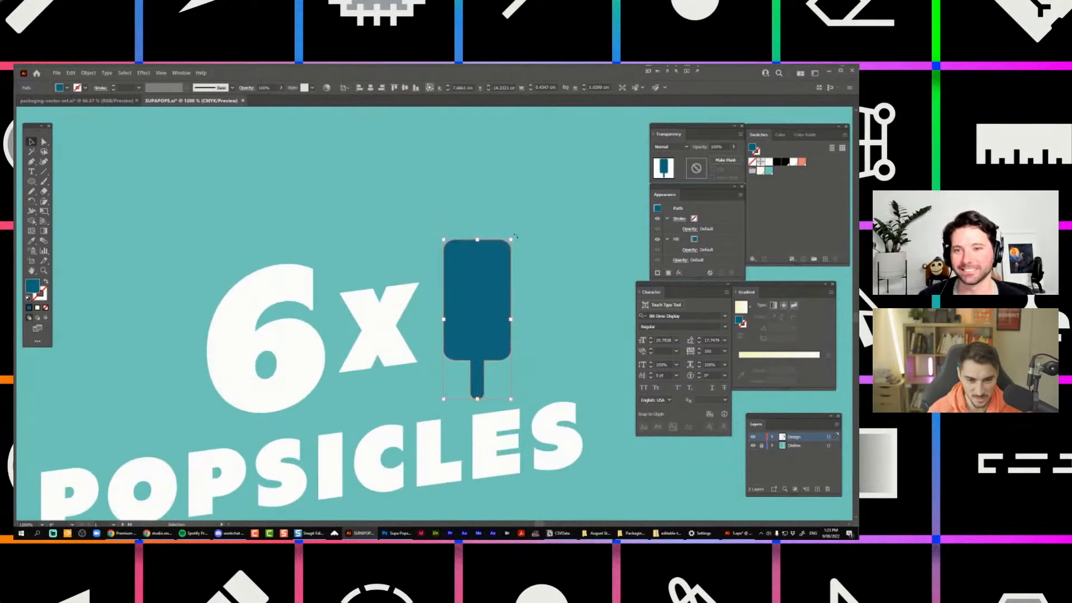
left_click_drag(514, 236, 506, 231)
left_click_drag(469, 290, 474, 290)
left_click(386, 254)
Shift the 6x left above POPSICLES to make room for the popsicle icon, and tighten the label's line spacing.
scroll(357, 268, "down", 4)
left_click_drag(389, 256, 364, 335)
left_click(308, 339)
key("ctrl+alt+Right")
key("ctrl+alt+Right")
key("ctrl+alt+Right")
key("ctrl+alt+Right")
key("ctrl+alt+Right")
key("ctrl+alt+Left")
key("ctrl+a")
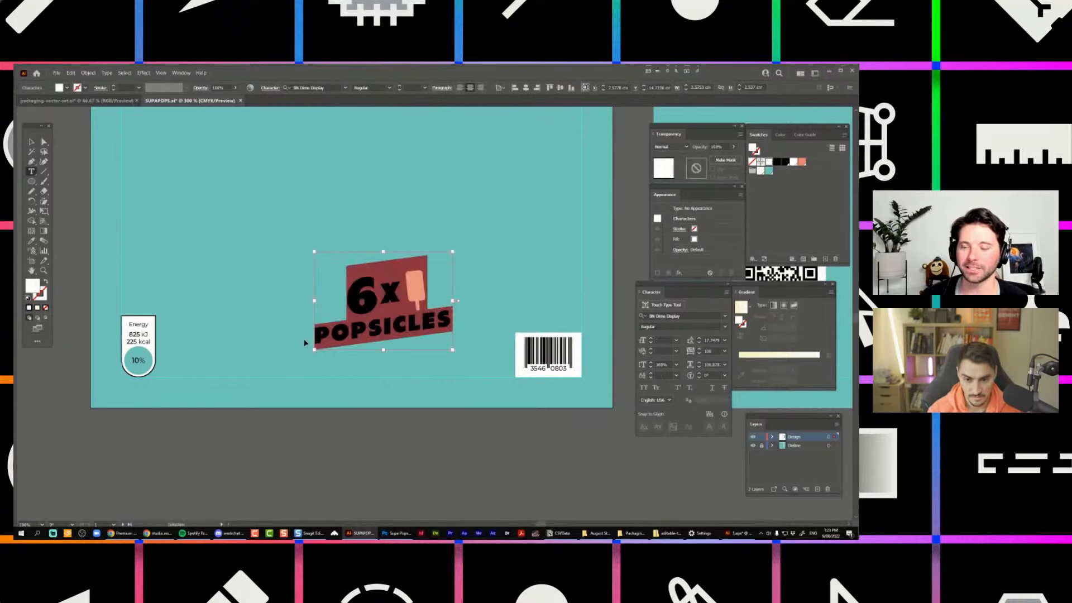
Move the tilted popsicle icon left, closer to the x.
key("Escape")
scroll(405, 287, "up", 2)
left_click(427, 287)
left_click_drag(440, 253, 419, 280)
Shrink the x further so it is clearly smaller than the 6 and the popsicle icon.
scroll(439, 256, "up", 1)
scroll(352, 303, "up", 1)
double_click(354, 304)
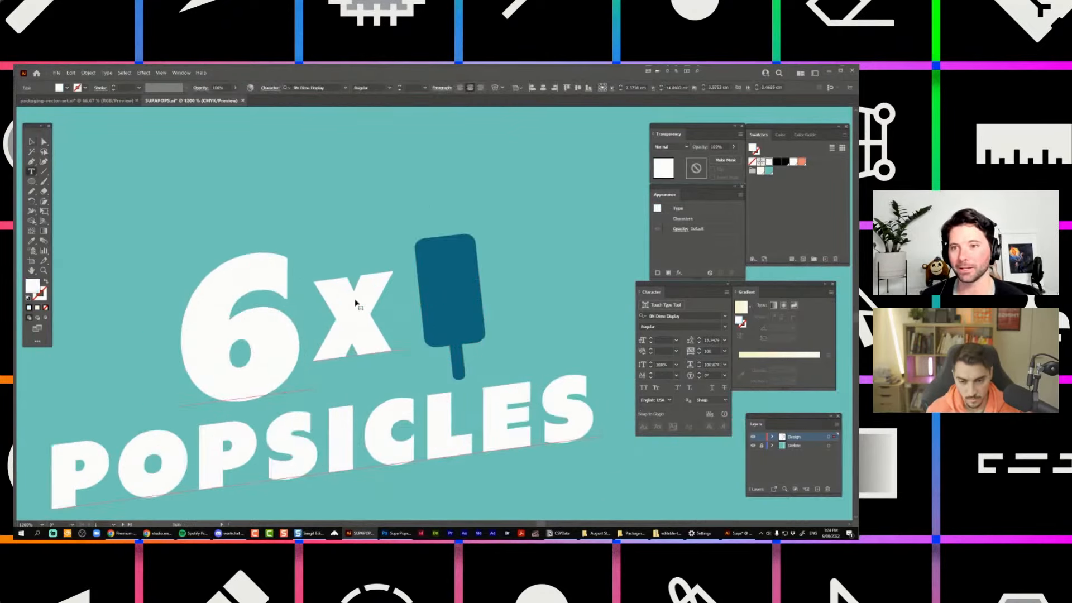
left_click_drag(359, 304, 339, 298)
key("ctrl+alt+shift+comma")
key("ctrl+shift+period")
key("ctrl+shift+period")
key("ctrl+shift+period")
key("ctrl+shift+period")
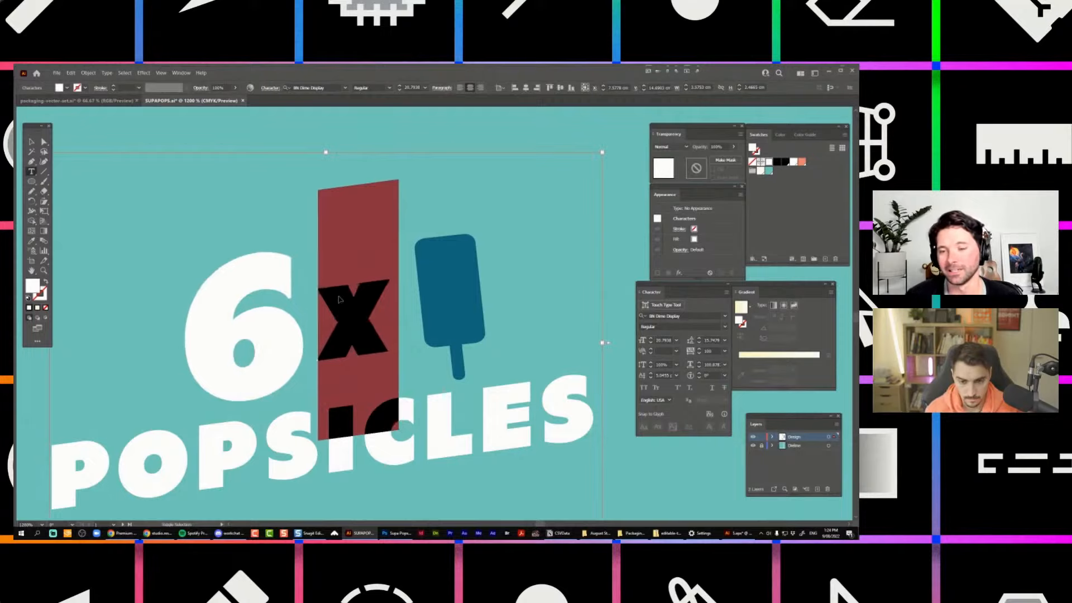
key("Escape")
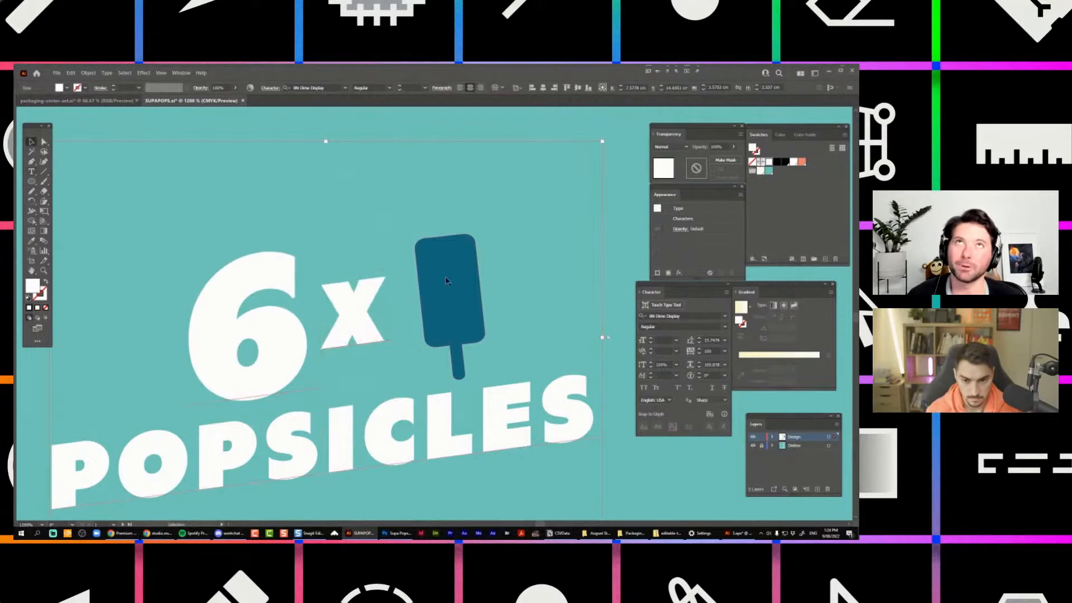
Nudge the popsicle icon toward the x and reposition the whole label near the bottom centre of the front panel.
left_click_drag(450, 281, 439, 281)
left_click(494, 242)
scroll(494, 241, "down", 3)
left_click_drag(527, 216, 417, 366)
scroll(409, 299, "down", 2)
mouse_move(417, 366)
left_mouse_down()
mouse_move(406, 356)
mouse_move(402, 375)
mouse_move(410, 352)
left_mouse_up()
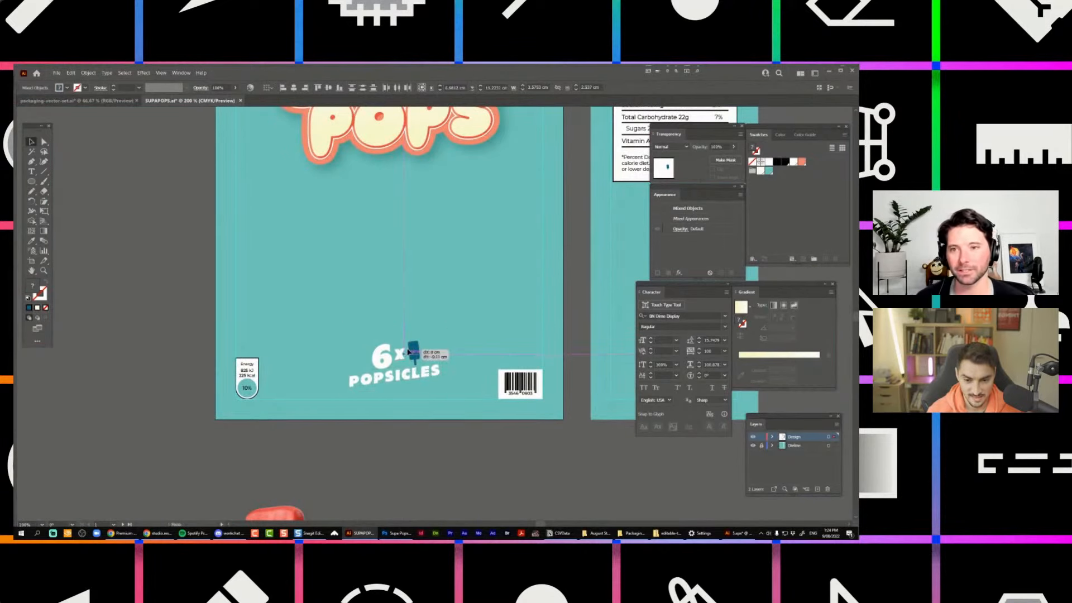
Copy the 400 ml entry from the packaging requirements list.
left_click(468, 298)
scroll(468, 298, "down", 2)
left_click_drag(518, 138, 510, 199)
scroll(510, 199, "up", 2)
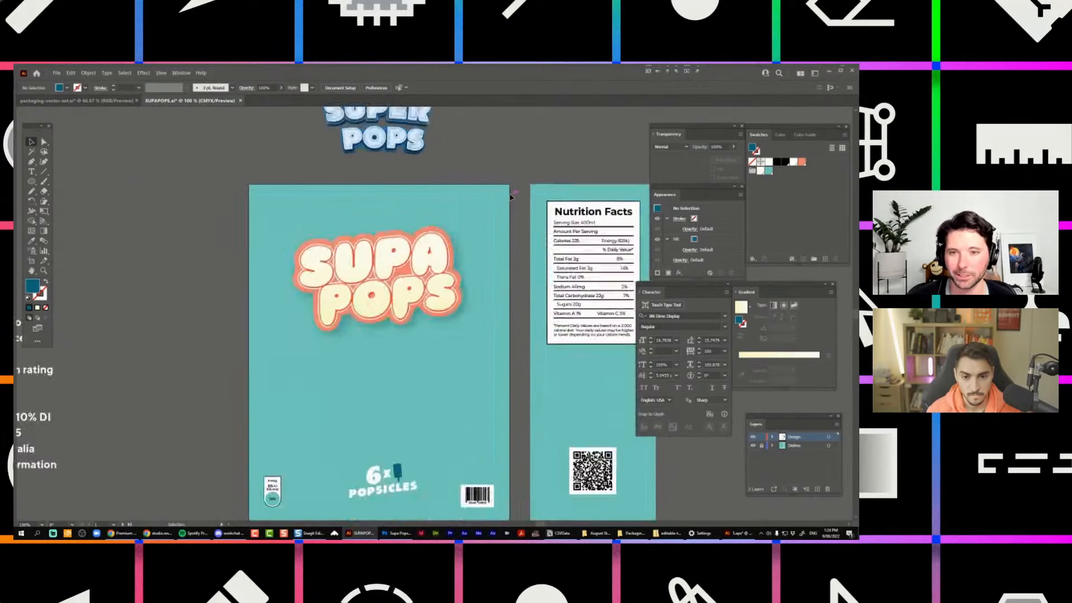
scroll(424, 202, "down", 3)
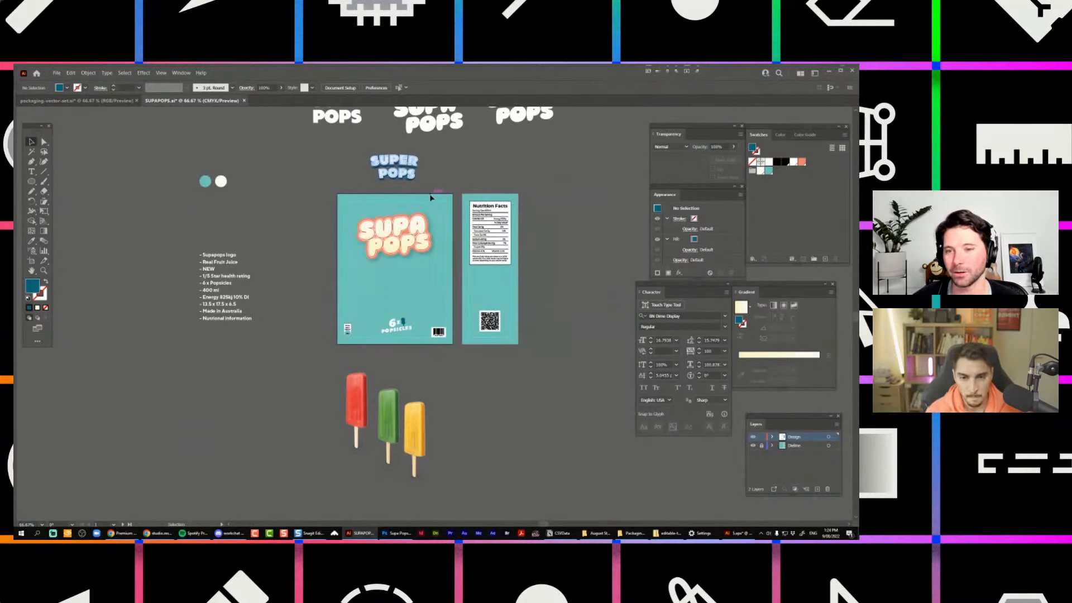
scroll(358, 224, "up", 3)
left_click_drag(388, 194, 426, 218)
scroll(557, 194, "down", 1)
double_click(109, 387)
left_click_drag(109, 387, 147, 388)
key("ctrl+c")
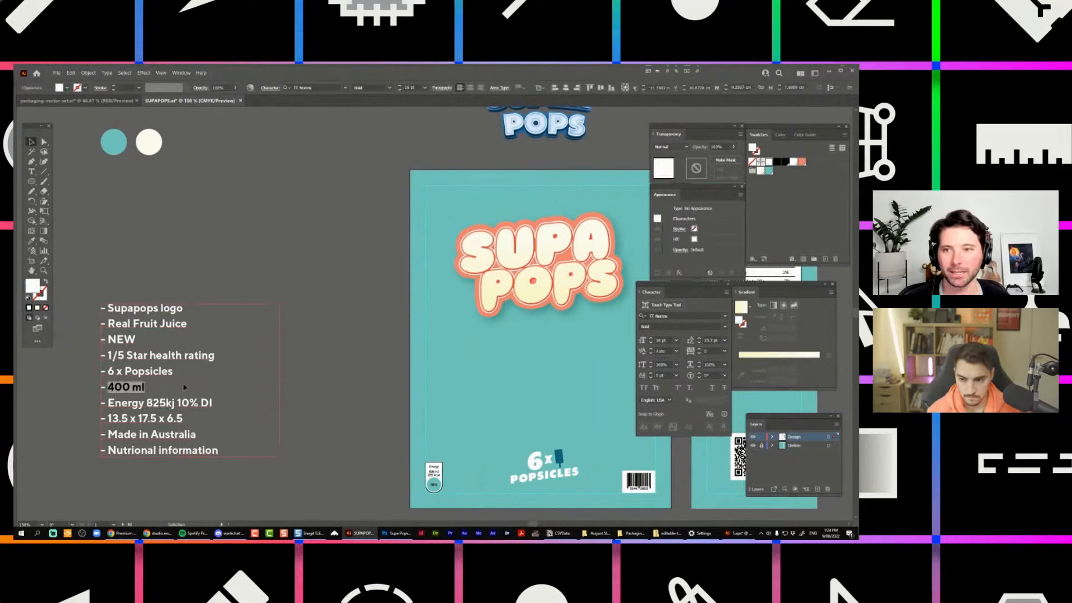
Paste 400 ml as a separate text object on the front panel and place it below POPSICLES.
key("Escape")
left_click_drag(458, 418, 345, 333)
key("t")
left_click(392, 321)
key("ctrl+v")
key("Escape")
scroll(407, 321, "up", 1)
left_click_drag(406, 320, 451, 435)
Position the 6x POPSICLES text and popsicle icon centrally above the 400 ml text, nudging them up.
scroll(450, 409, "up", 1)
left_click_drag(486, 379, 384, 429)
key("Up")
key("Up")
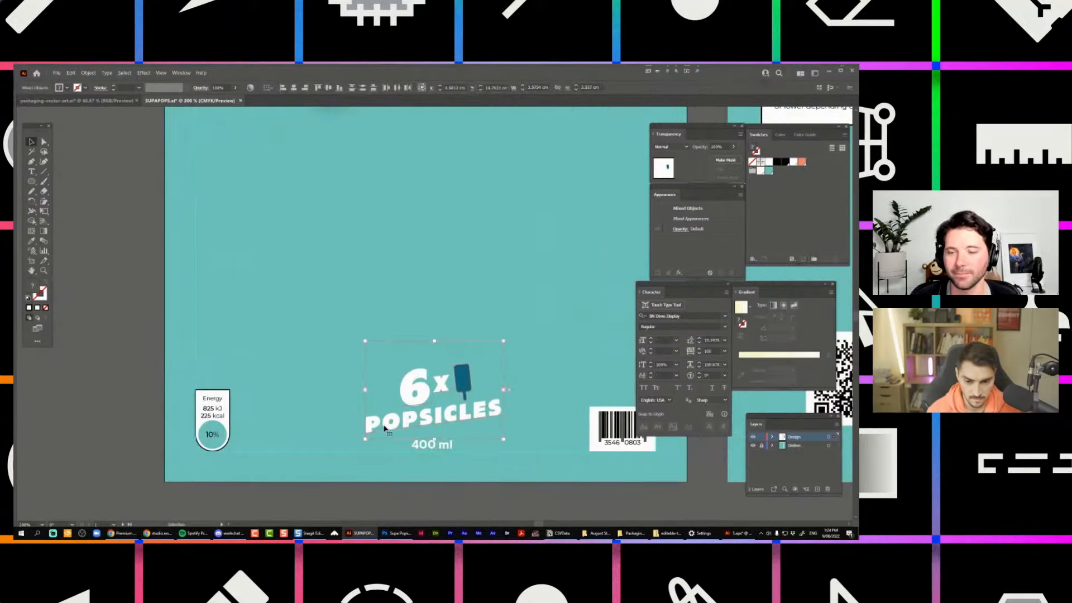
Enlarge the 400 ml text to about 10.3 pt and remove its space so it reads 400ml.
left_click(424, 445)
scroll(424, 445, "up", 1)
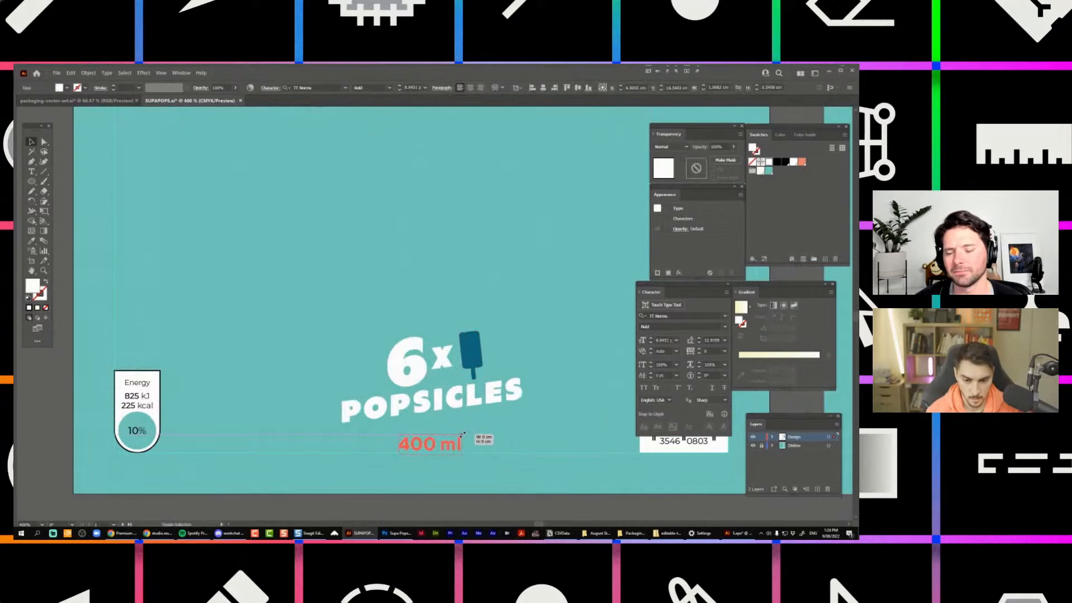
left_click_drag(461, 436, 462, 434)
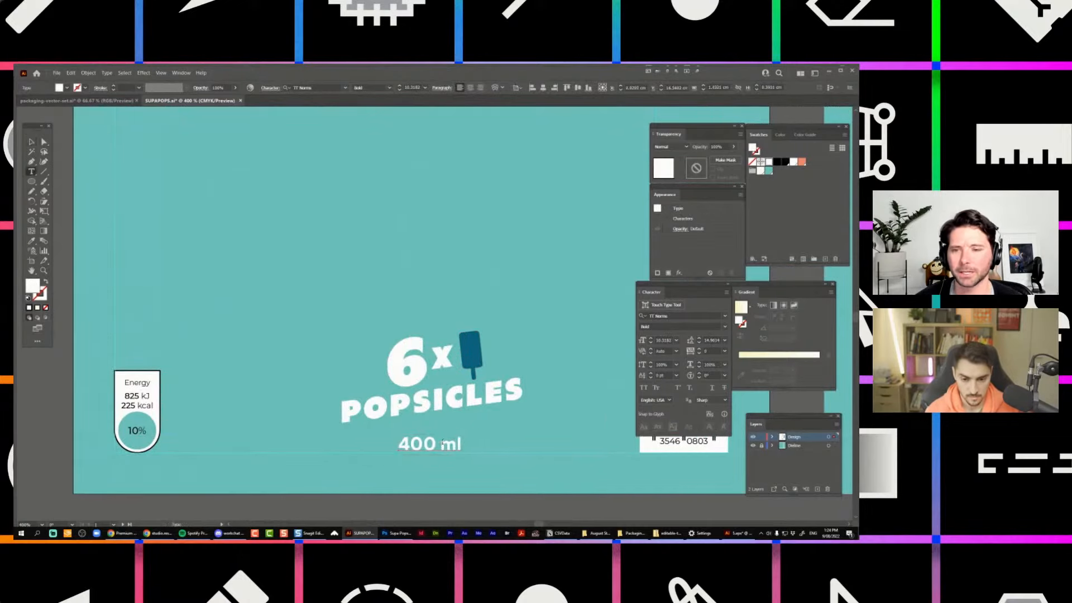
left_click(441, 444)
key("Escape")
scroll(436, 446, "down", 2)
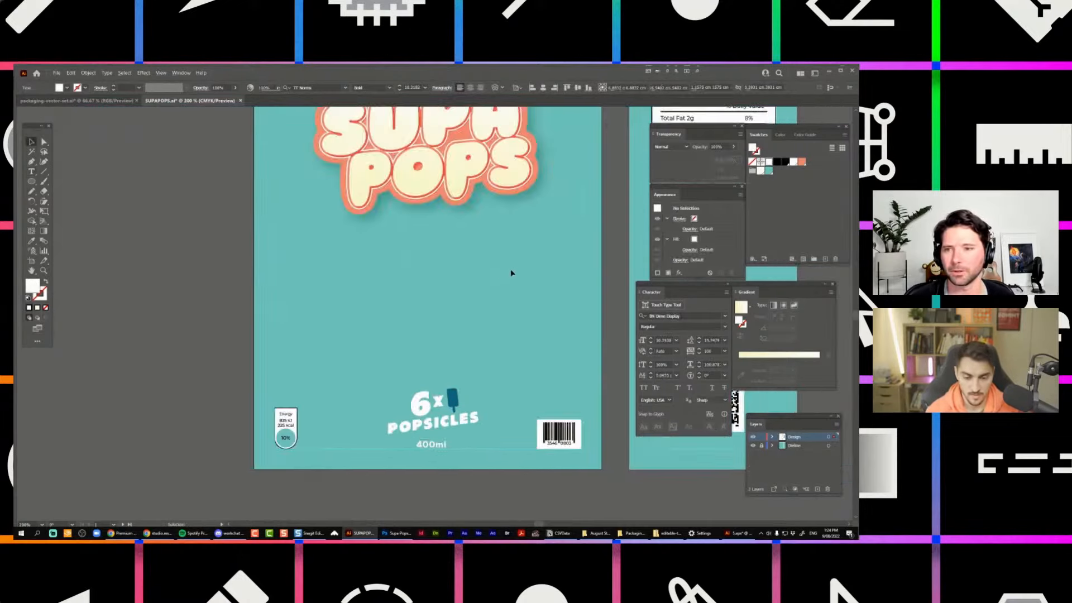
Change the 400ml text below POPSICLES to a lighter, more widely spaced style.
scroll(507, 276, "down", 1)
left_click(454, 403)
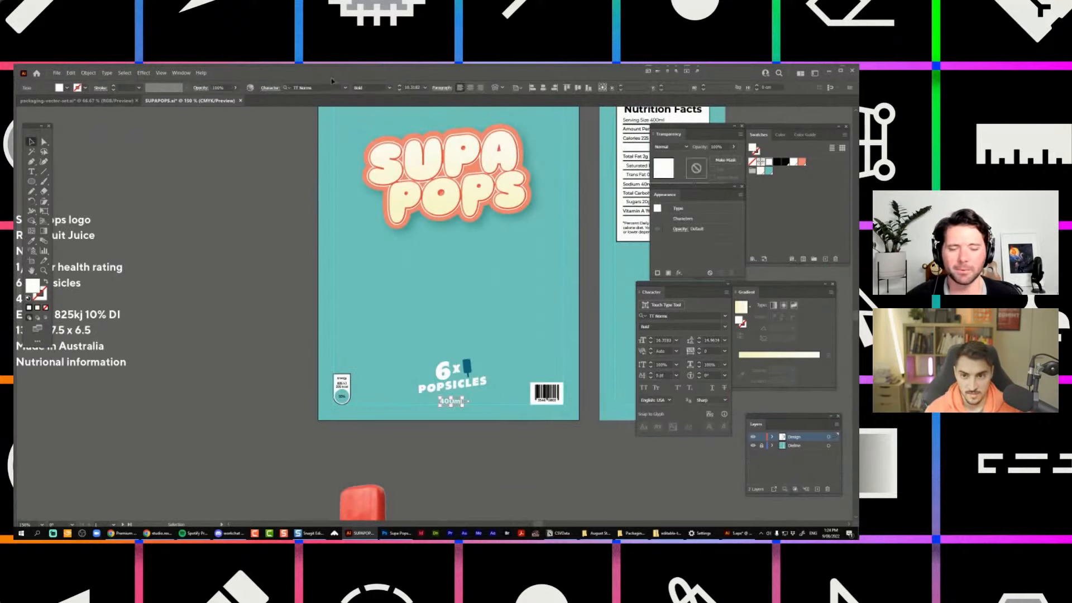
left_click(454, 385)
left_click(390, 88)
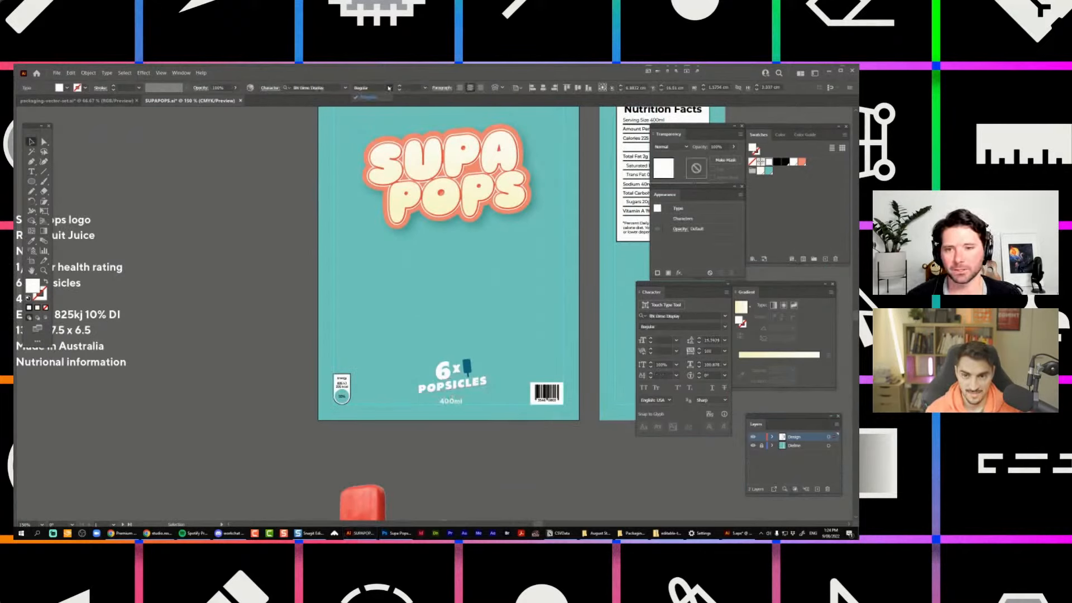
left_click(447, 403)
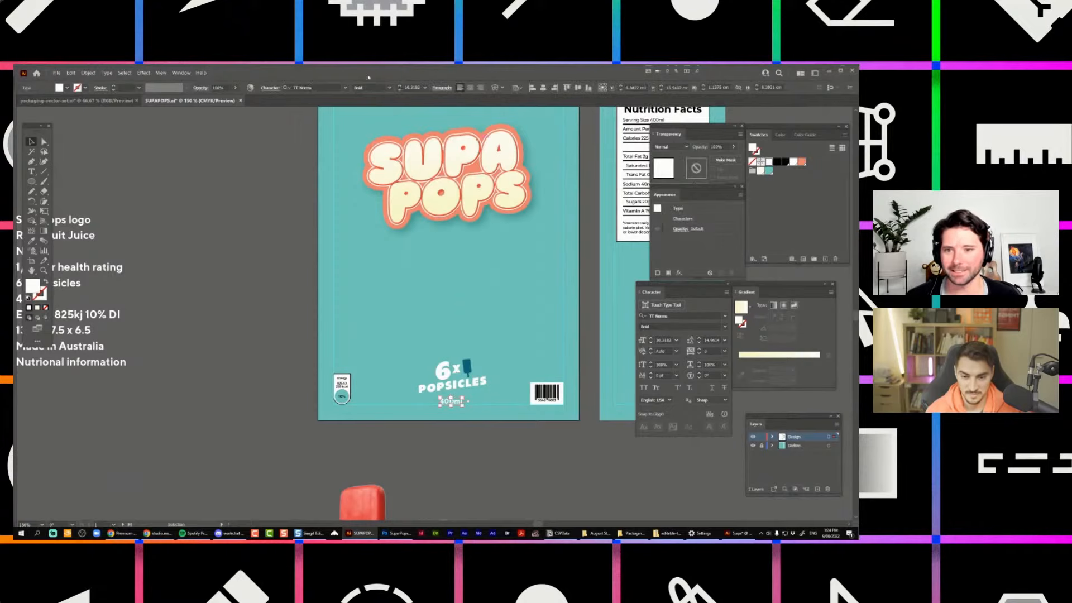
left_click(490, 284)
Hide the panels and copy the Made in Australia entry from the requirements list.
scroll(487, 308, "down", 1)
left_click_drag(334, 268, 327, 300)
key("Tab")
scroll(332, 313, "up", 1)
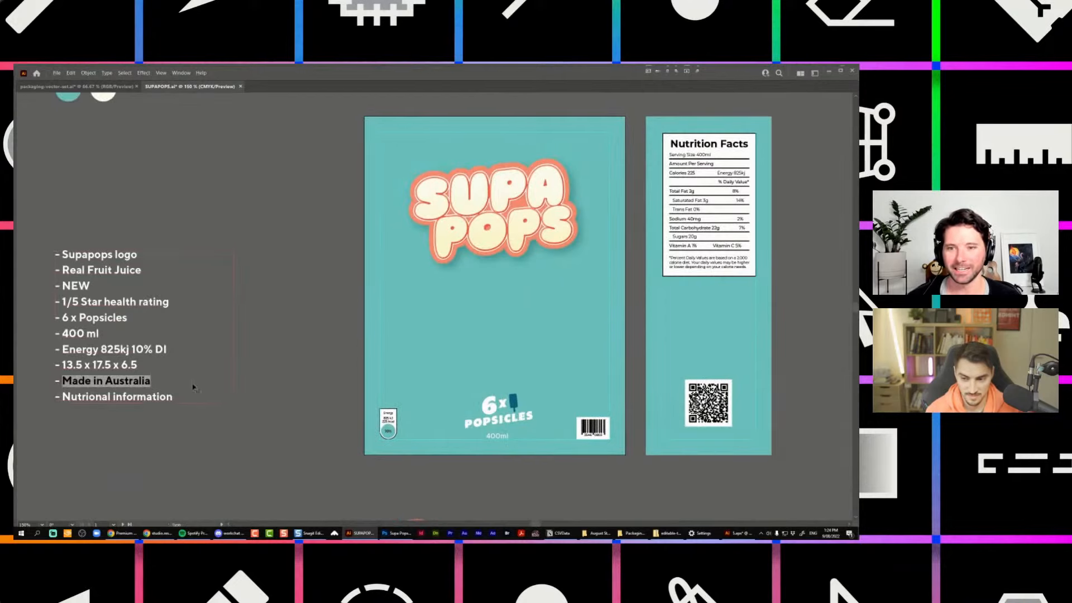
scroll(497, 371, "up", 2)
scroll(566, 220, "down", 3)
scroll(566, 220, "down", 1)
Paste Made in Australia as text on the front panel and place it above the 6x POPSICLES label.
left_click_drag(566, 219, 528, 317)
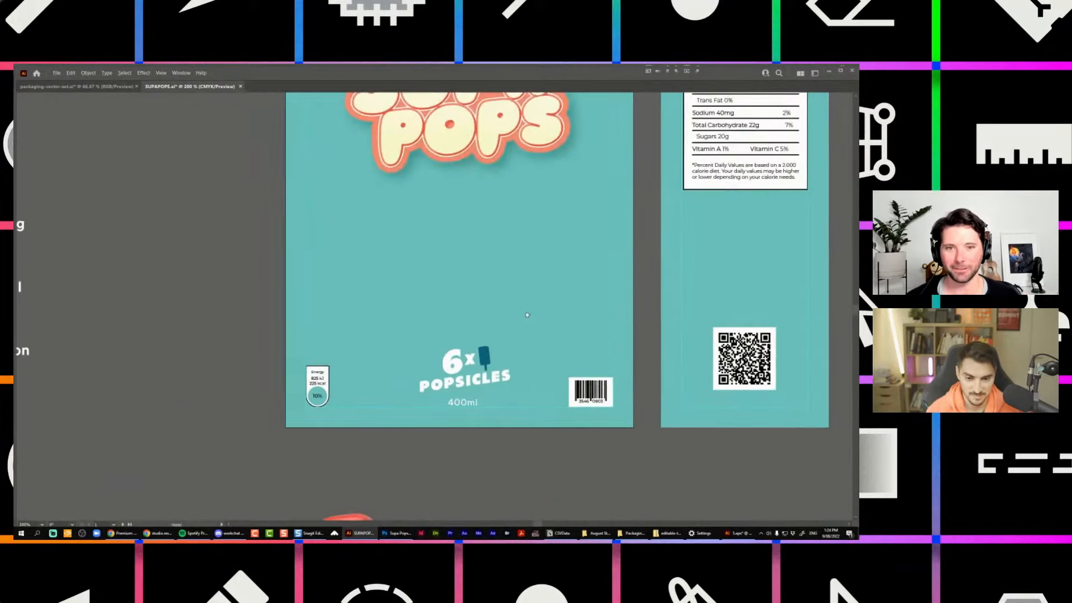
key("t")
left_click(422, 277)
key("ctrl+v")
left_click_drag(475, 277, 458, 313)
scroll(459, 329, "down", 2)
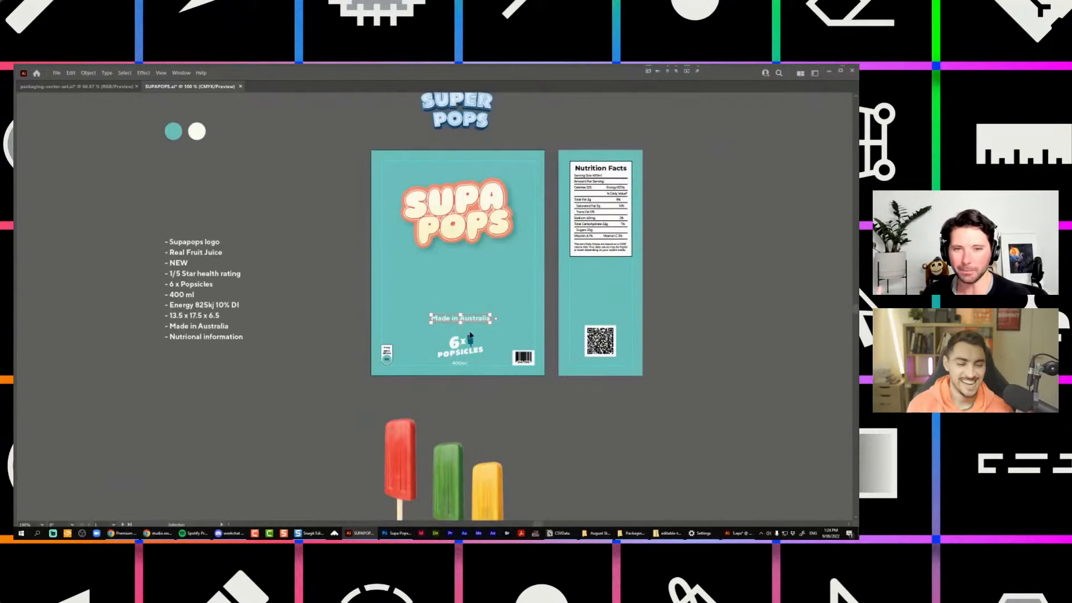
scroll(467, 289, "up", 1)
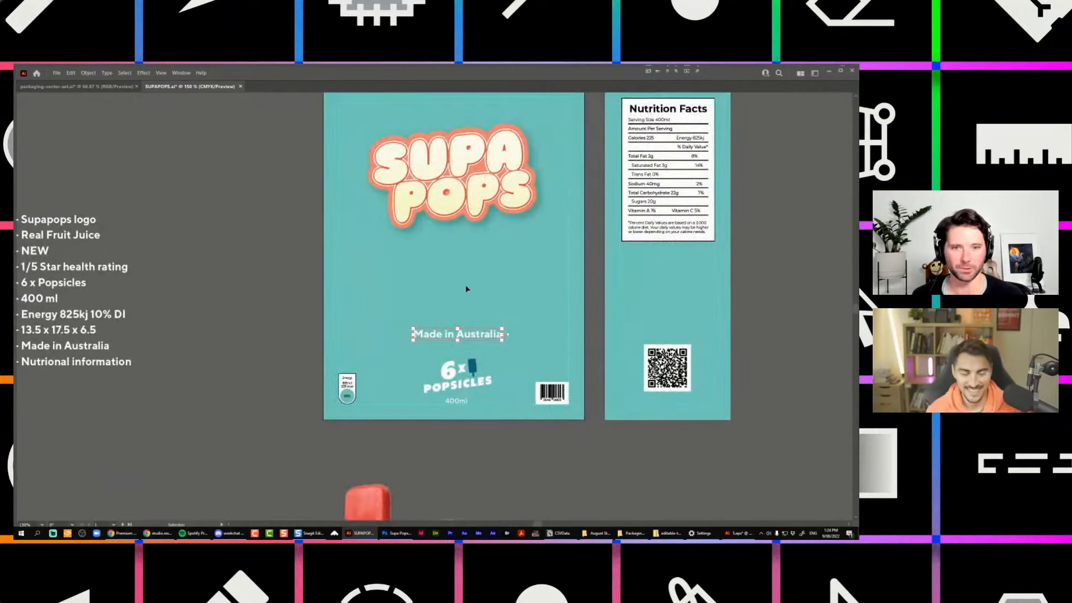
Switch to Freepik in the browser, search for AUSTRALIA ICON and browse the vector results.
left_click(133, 535)
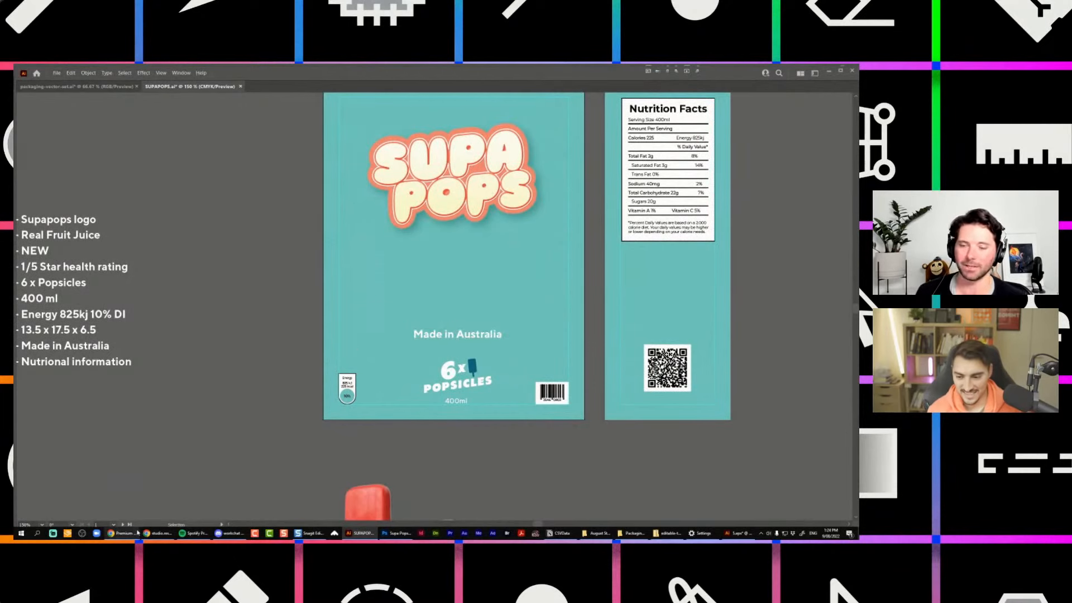
left_click(809, 166)
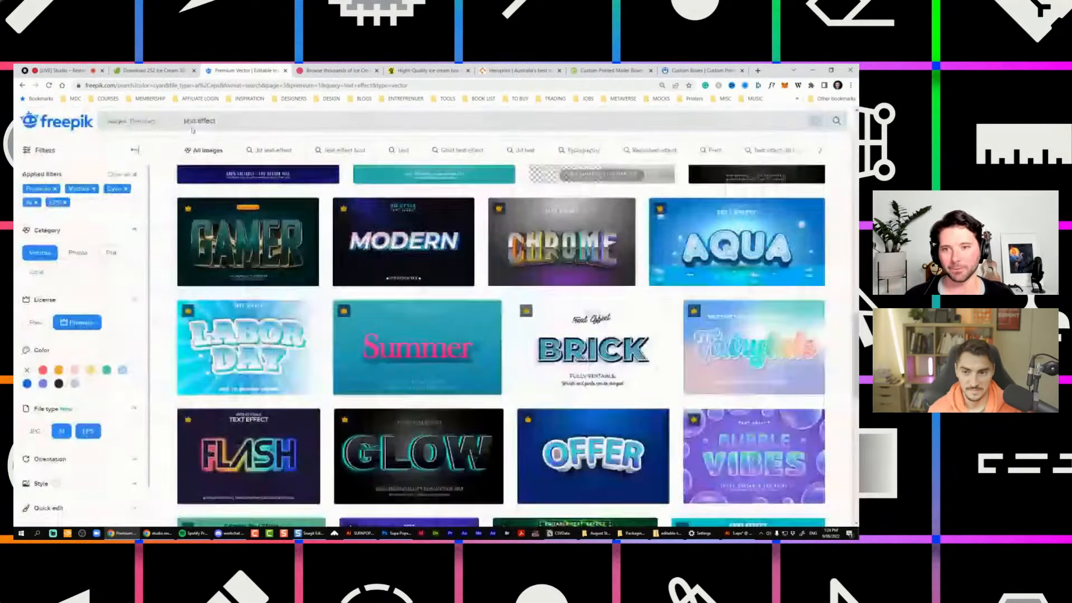
mouse_move(133, 147)
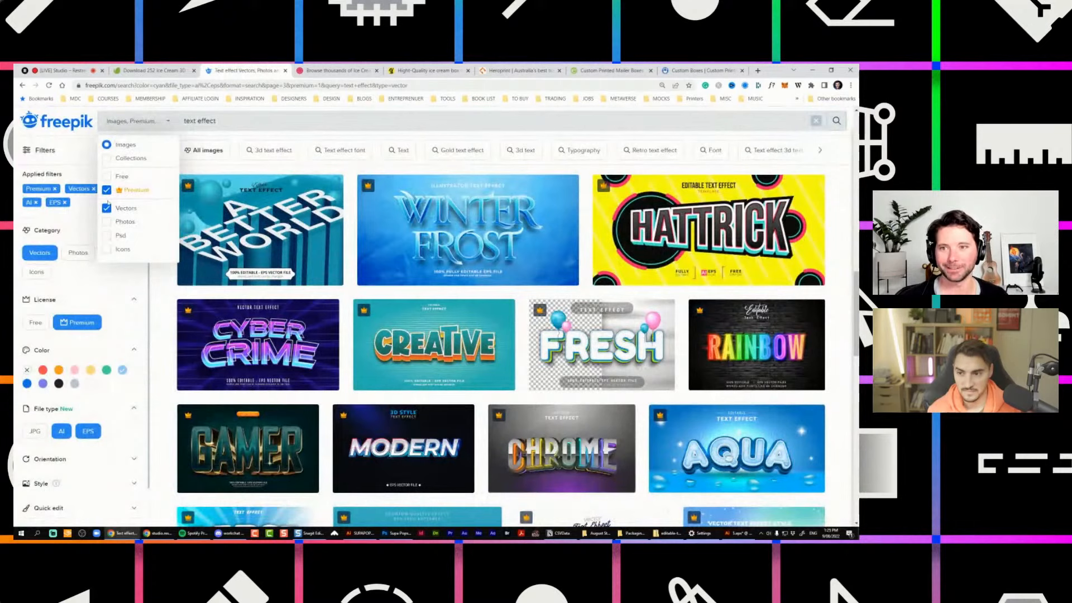
left_click_drag(222, 122, 155, 123)
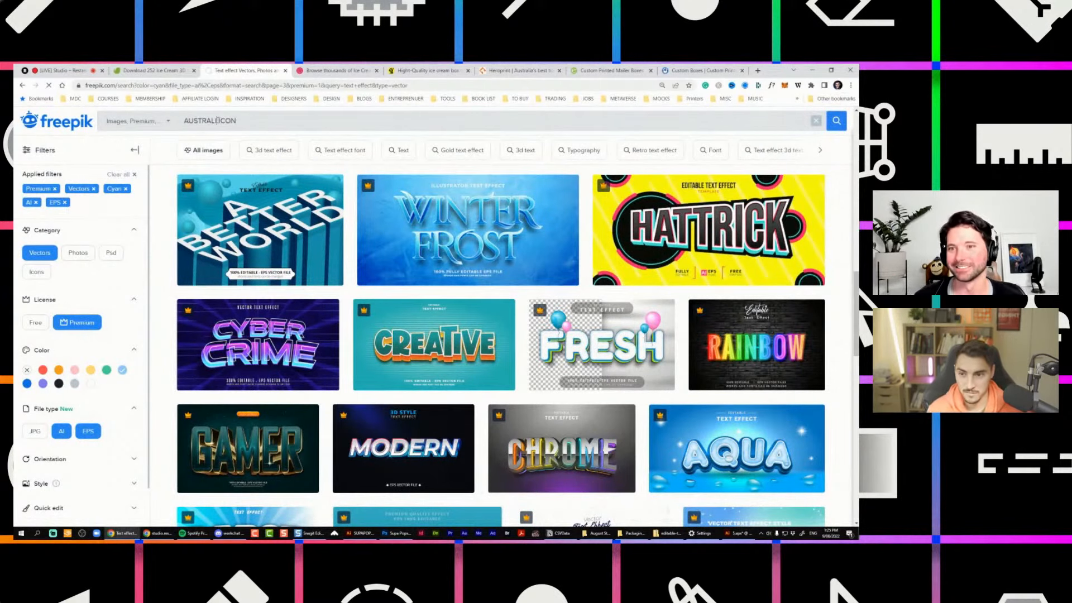
type("AUSTRALIA ICON")
key("Return")
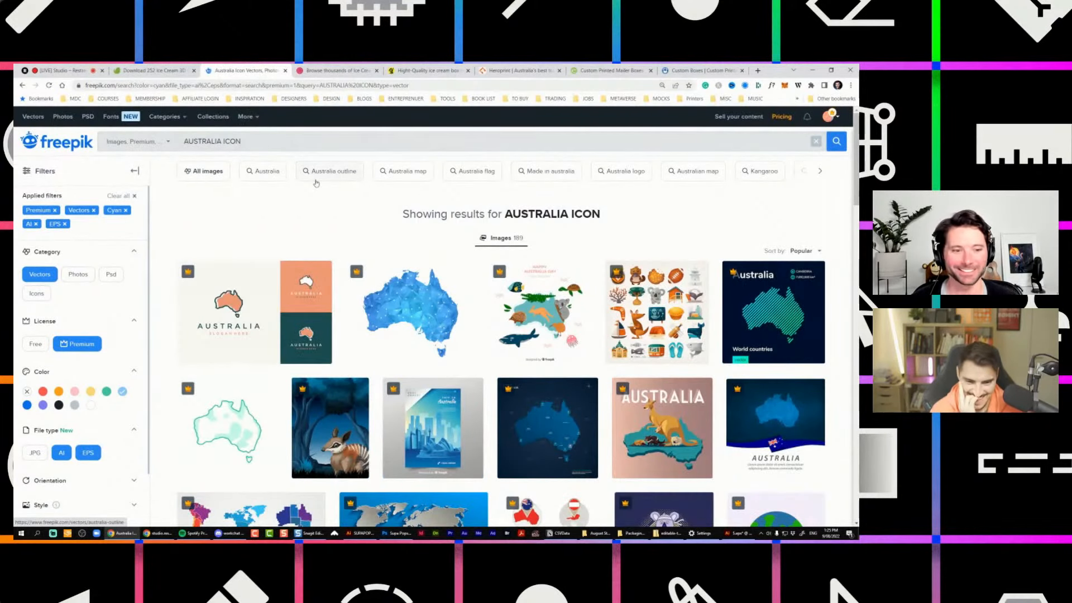
scroll(317, 183, "down", 9)
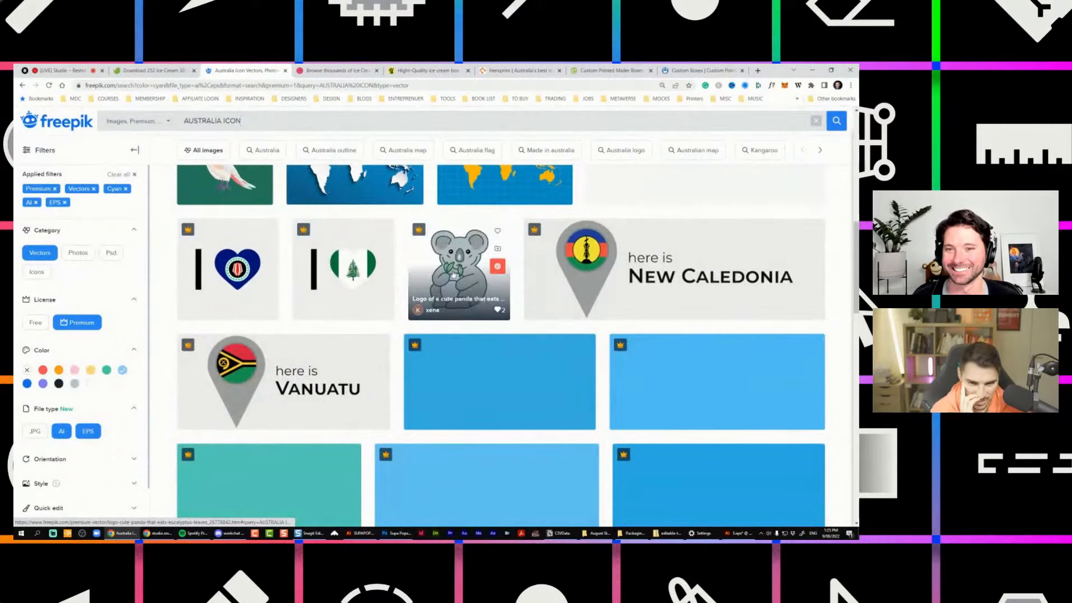
Browse the AUSTRALIA ICON results, open the modern Australia map logo design and download its vector file.
scroll(461, 267, "down", 3)
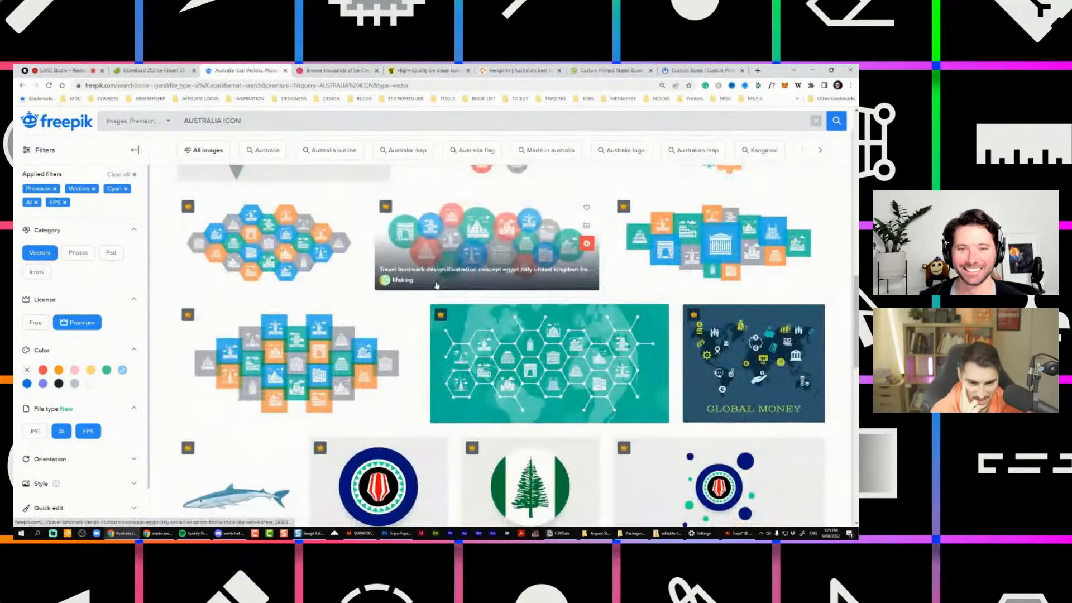
scroll(437, 285, "down", 10)
scroll(476, 246, "up", 20)
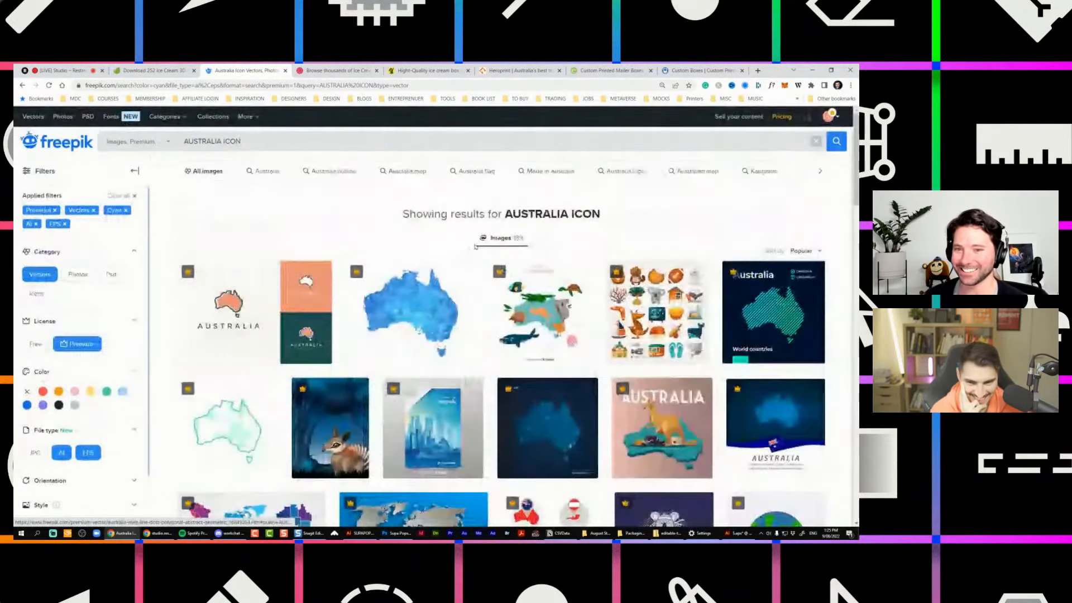
left_click(236, 308)
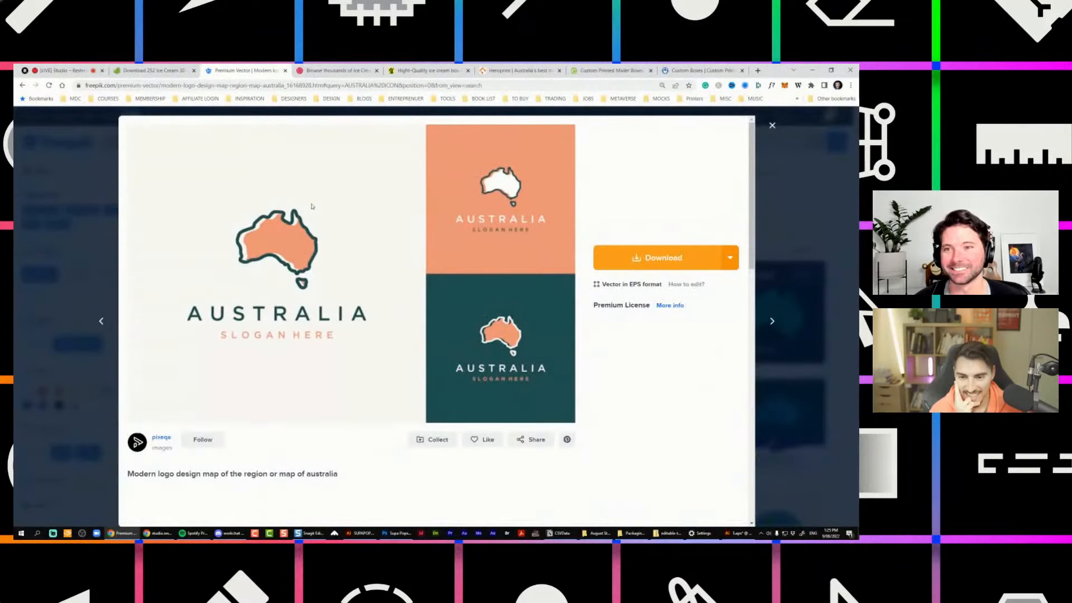
left_click(598, 260)
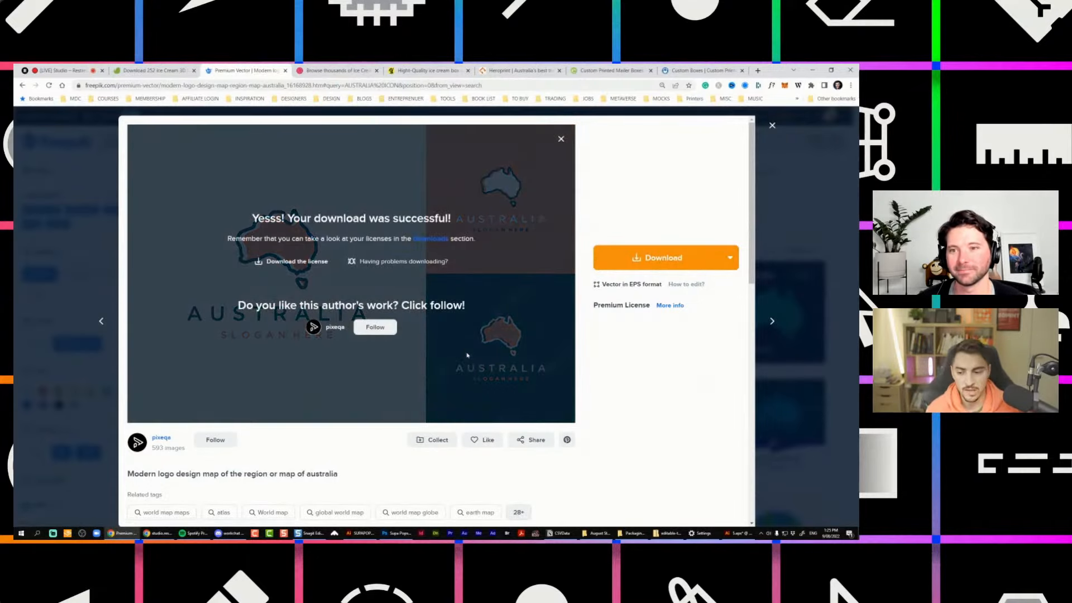
Open the downloaded vector and copy the white map outline from its dark green version into the SUPAPOPS document.
double_click(560, 237)
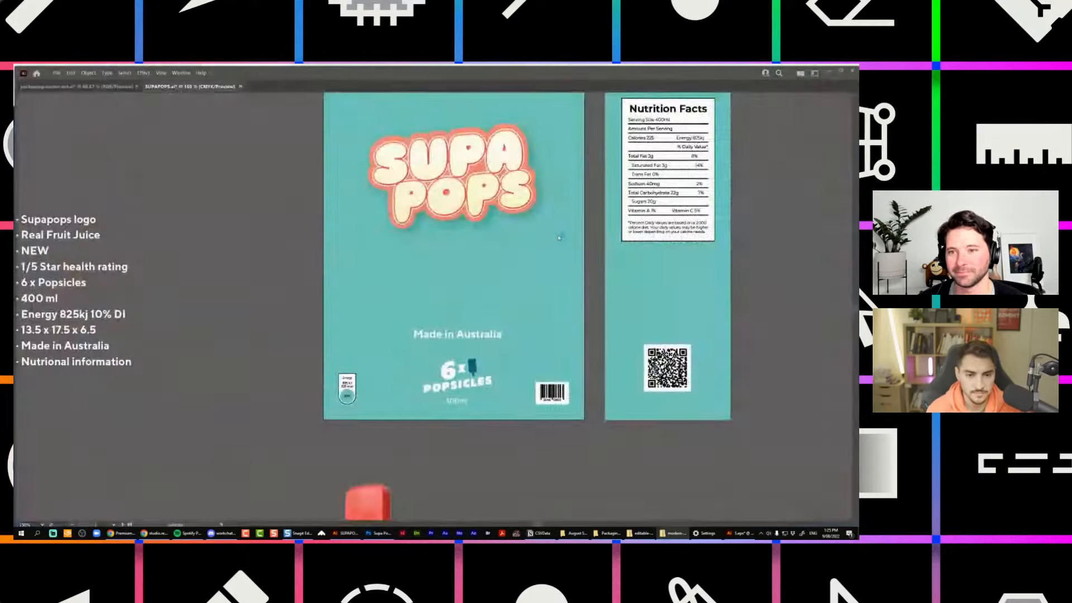
mouse_move(216, 249)
left_mouse_down()
mouse_move(279, 262)
mouse_move(205, 243)
left_mouse_up()
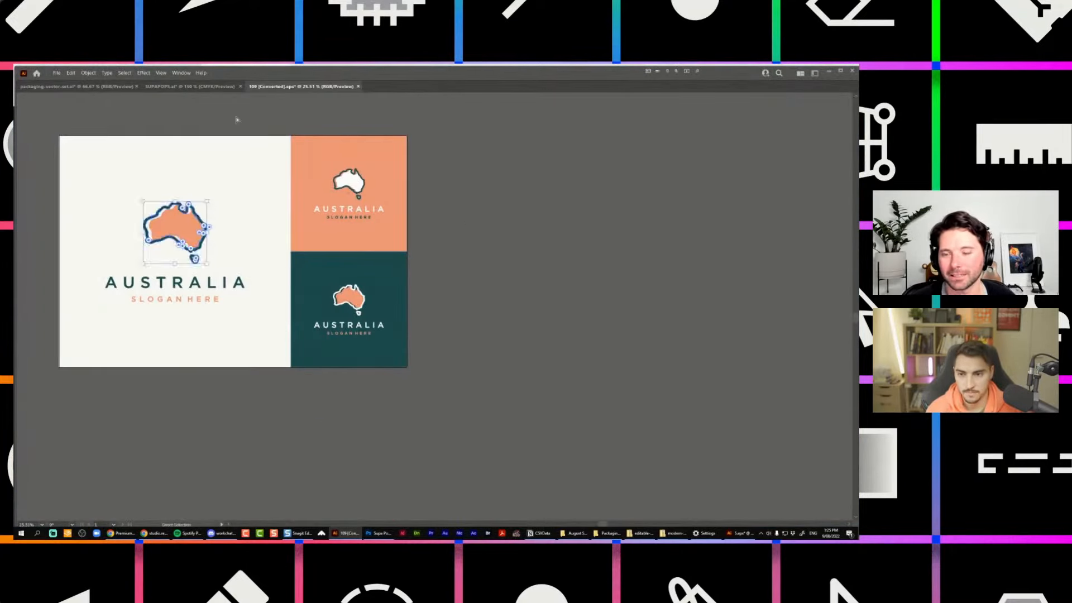
key("a")
left_click(348, 293)
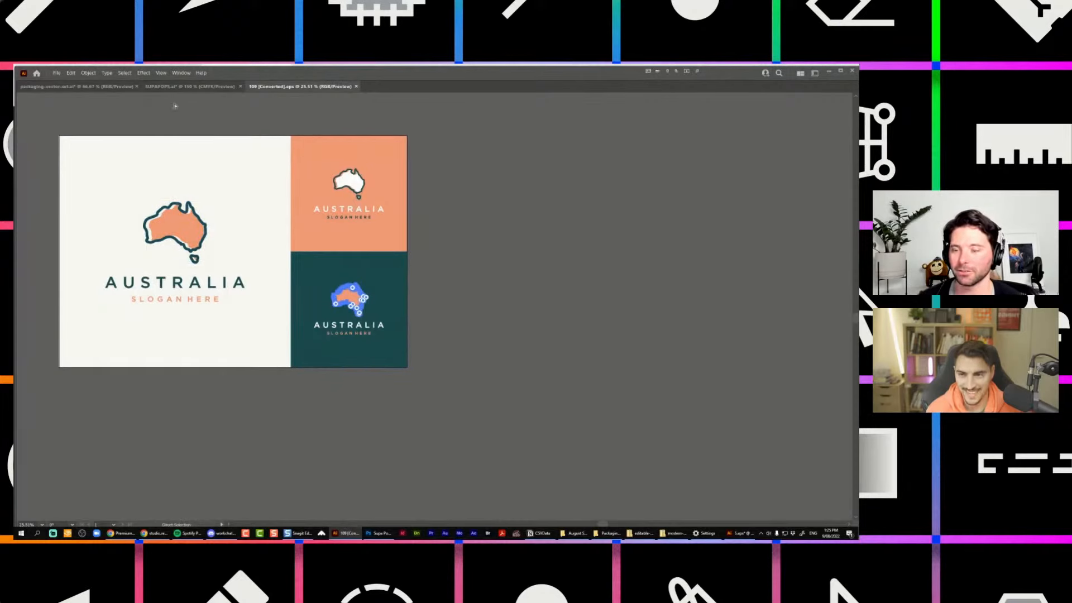
left_click(165, 86)
key("ctrl+v")
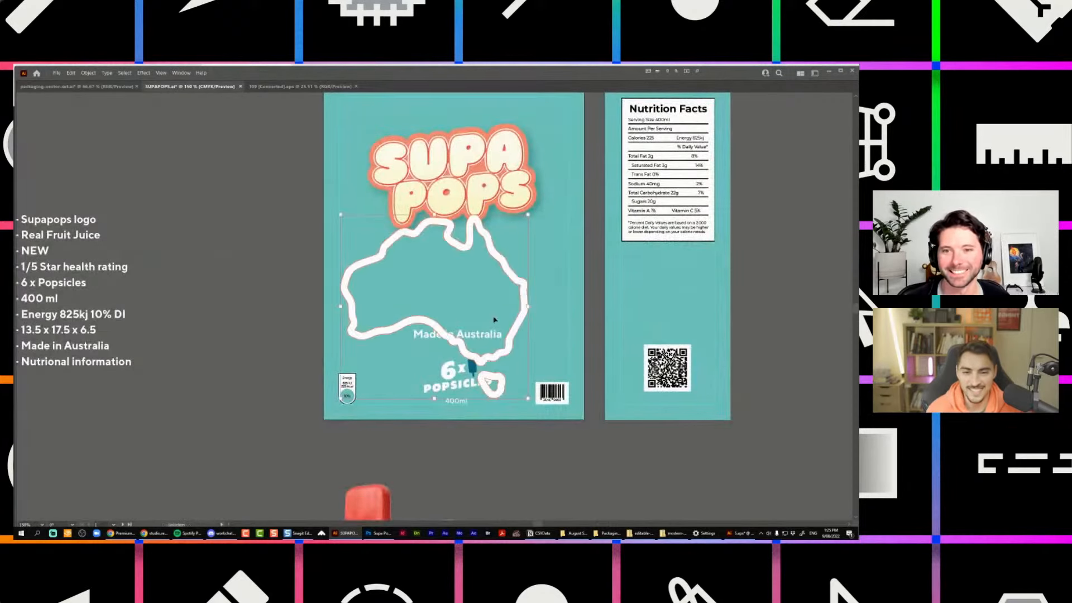
Scale the white Australia outline down on the front panel and move the Made in Australia text onto it.
left_click_drag(528, 214, 374, 335)
scroll(448, 292, "up", 1)
scroll(363, 320, "up", 1)
left_click(486, 361)
scroll(335, 345, "up", 2)
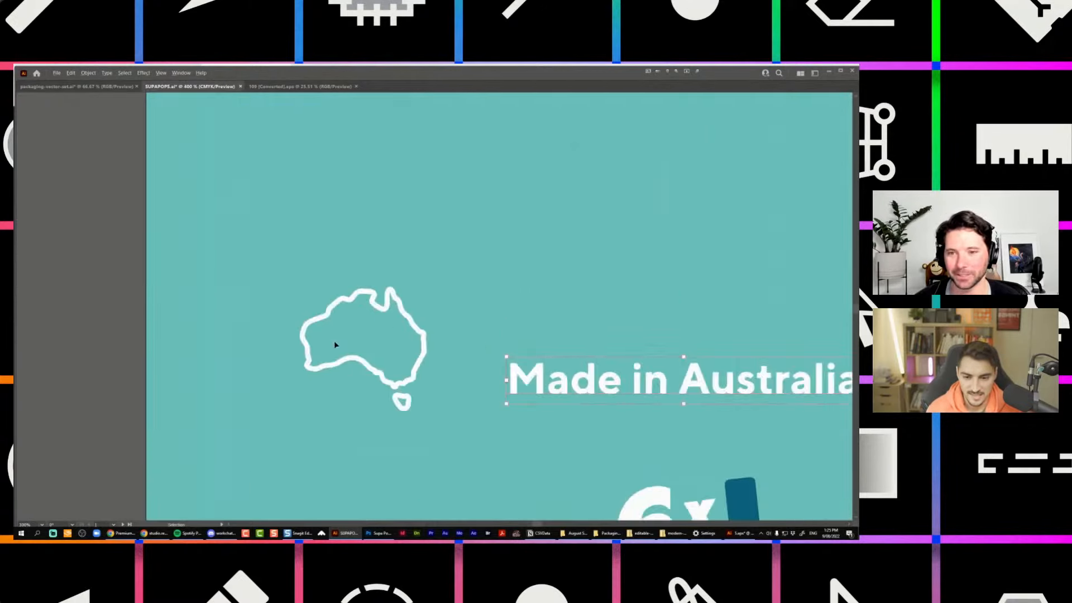
left_click_drag(534, 382, 292, 384)
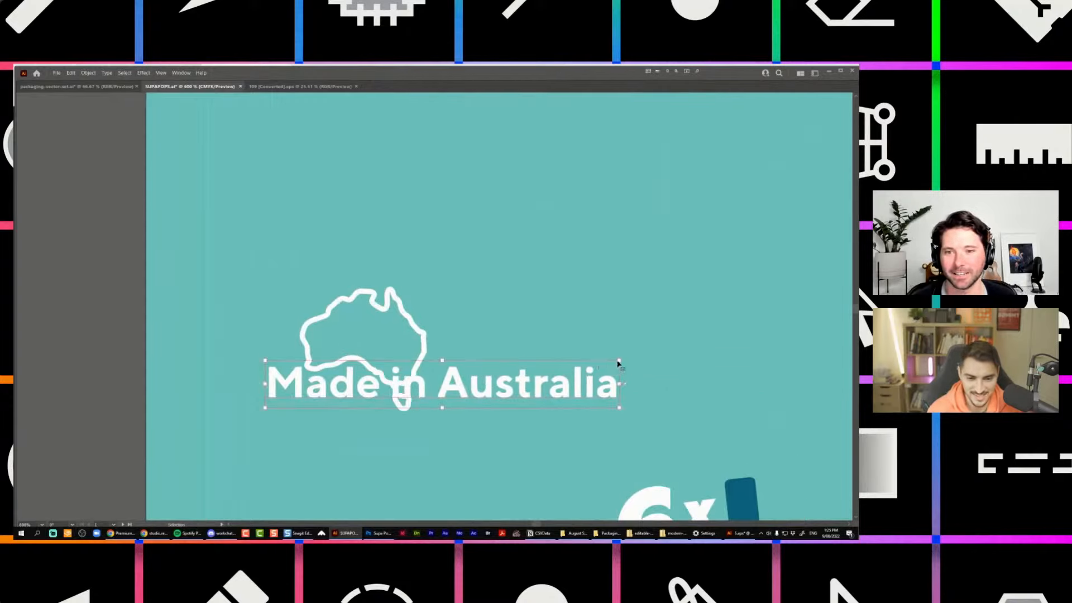
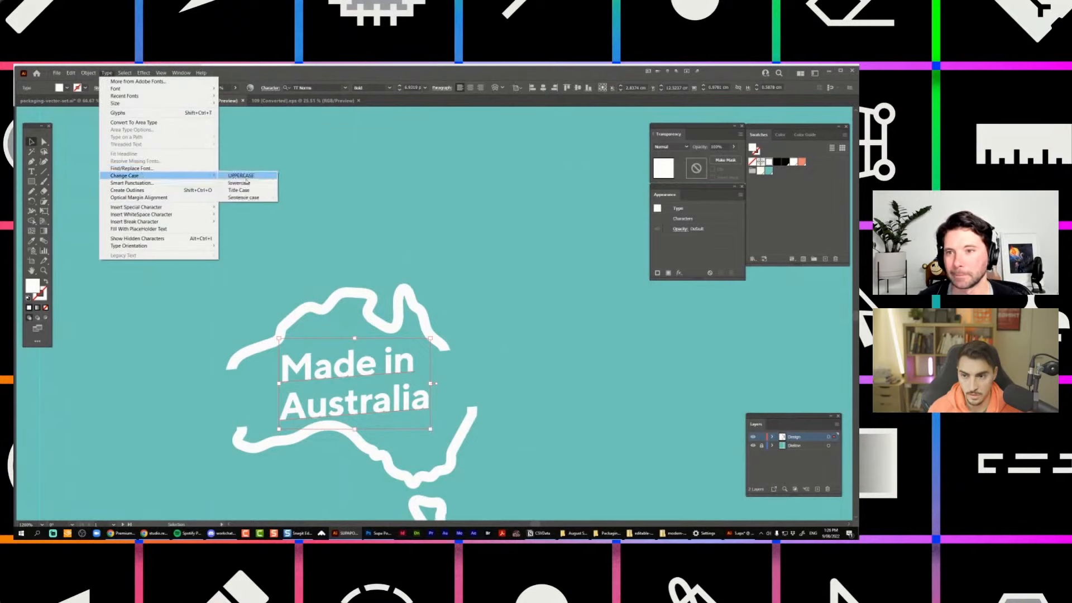
Convert the Made in Australia text to uppercase, scale it down and place it inside the map outline.
left_click(247, 179)
left_click_drag(489, 334, 439, 357)
left_click_drag(399, 386, 366, 384)
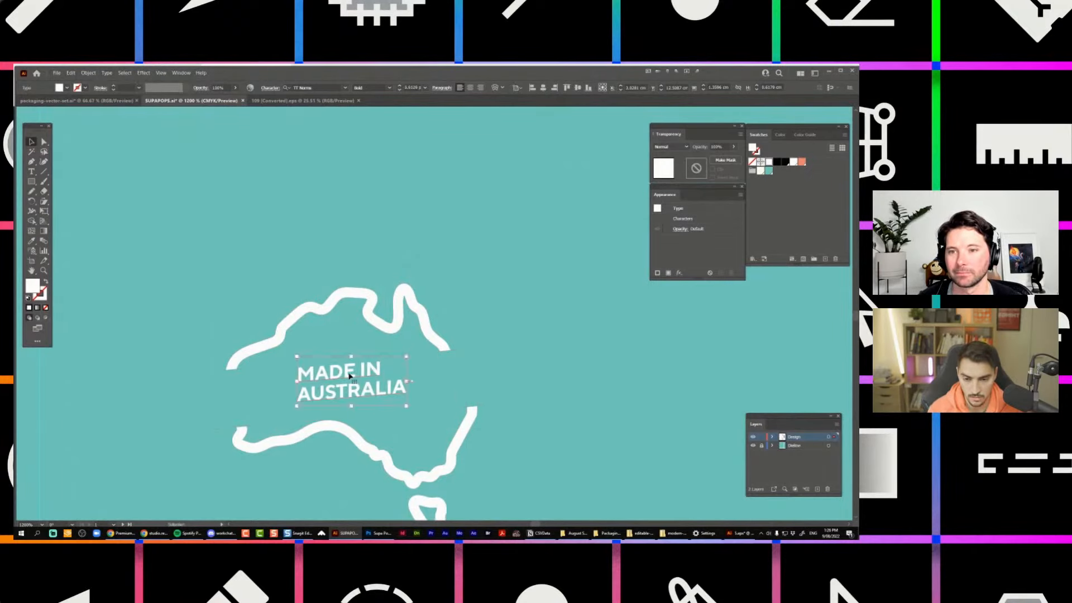
Centre-align the two-line MADE IN AUSTRALIA text and change its font style to ExtraBold.
key("t")
scroll(369, 88, "down", 1)
scroll(371, 88, "down", 1)
key("ctrl+shift+c")
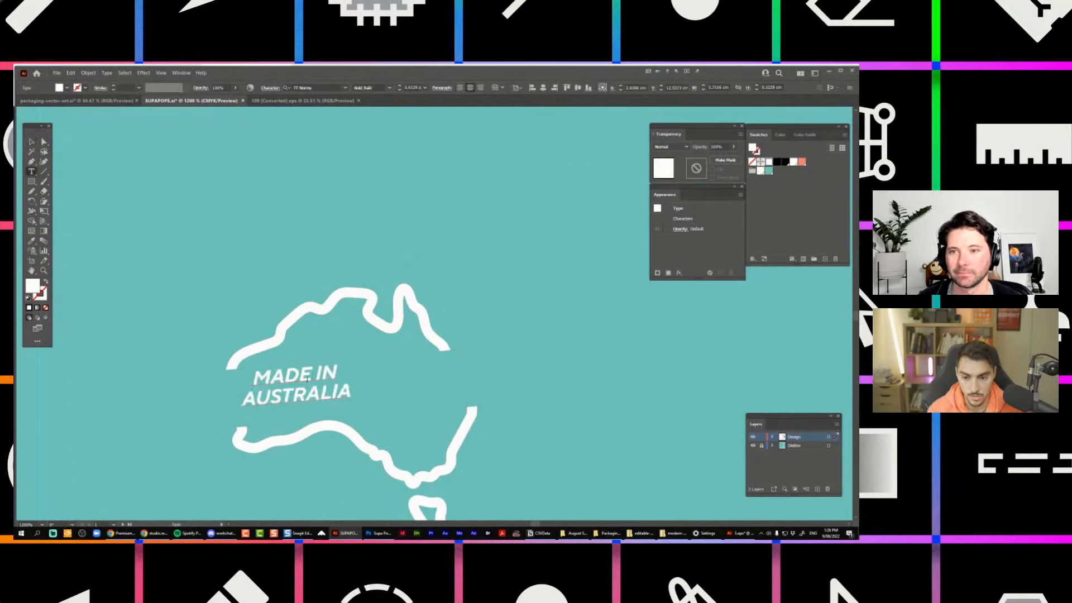
double_click(326, 373)
key("ctrl+a")
left_click(313, 373)
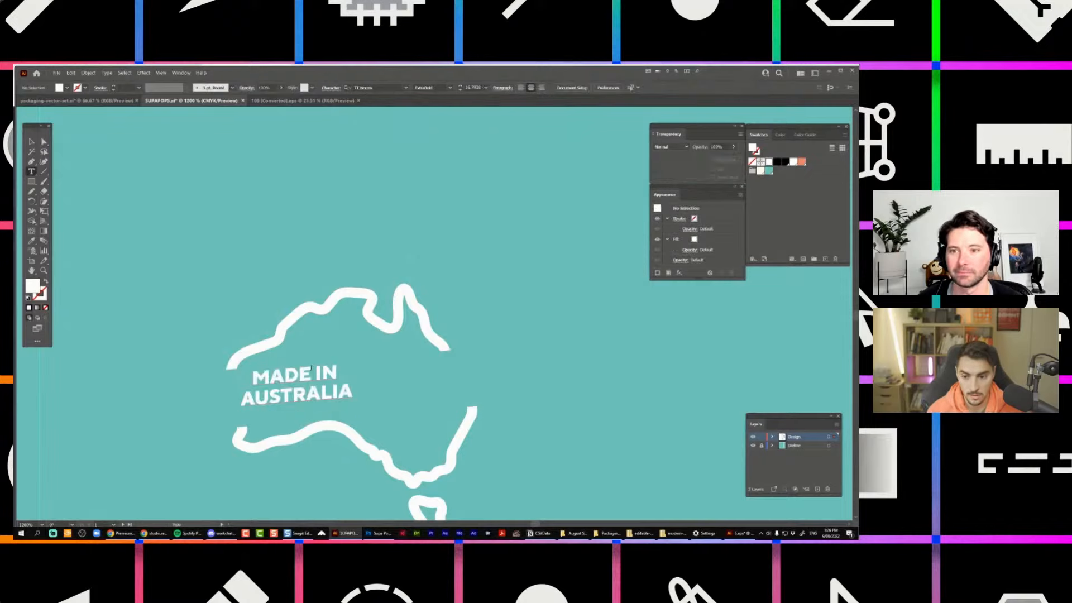
type("V")
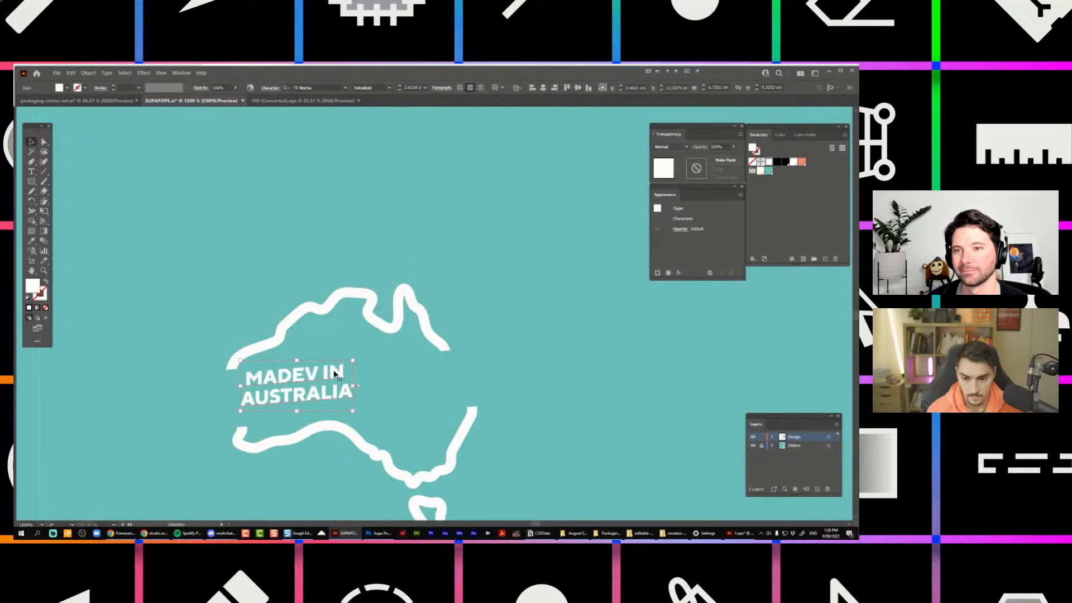
key("BackSpace")
key("Escape")
Move the MADE IN AUSTRALIA text into the middle of the map outline and resize it to fit the gap.
left_click_drag(336, 375, 384, 363)
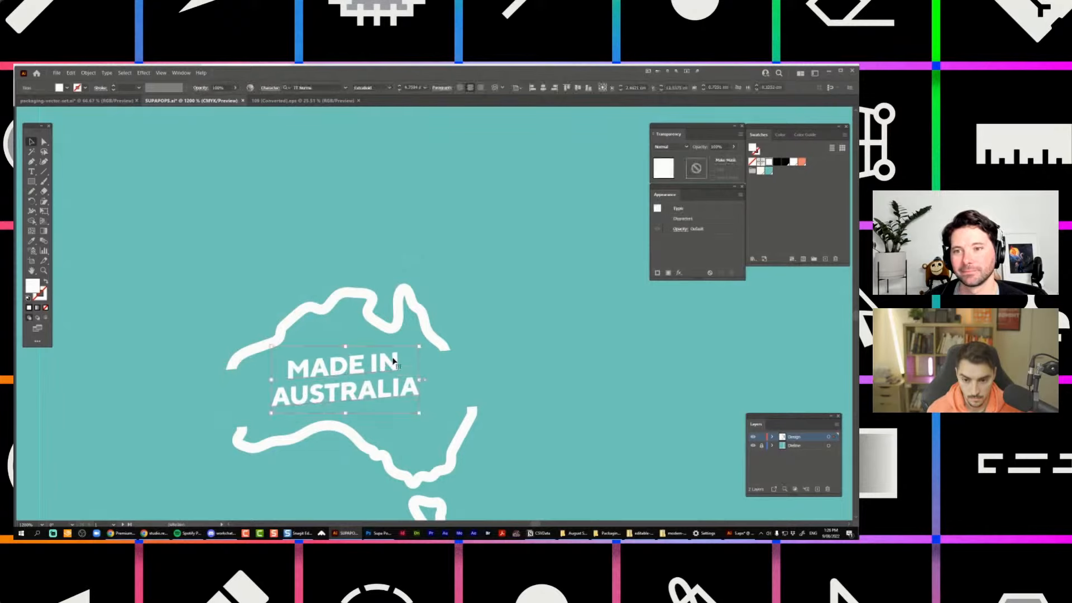
scroll(402, 360, "up", 1)
scroll(335, 335, "down", 5)
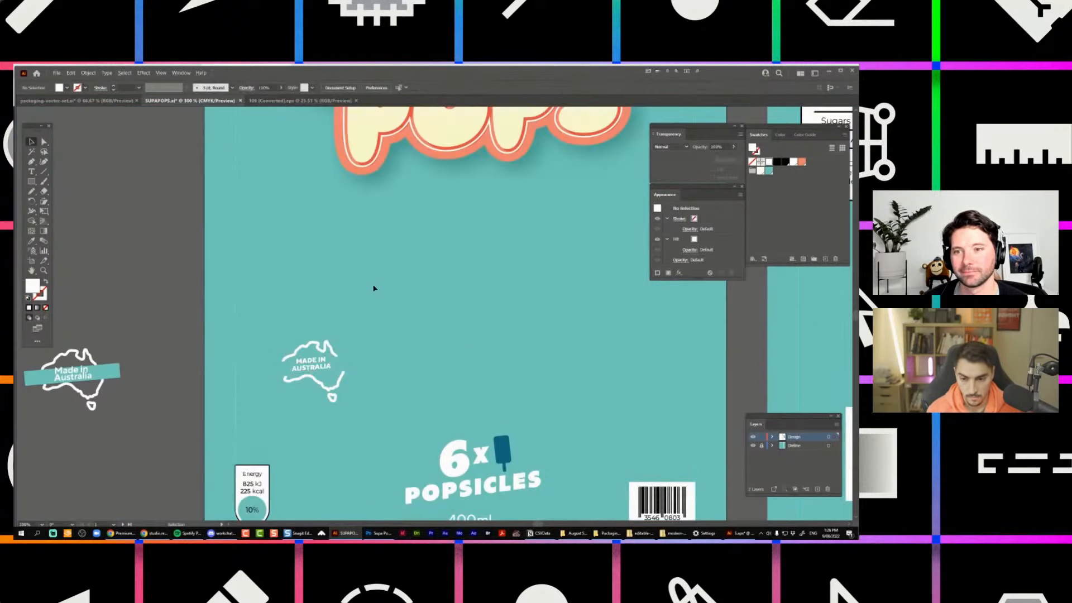
scroll(371, 290, "up", 4)
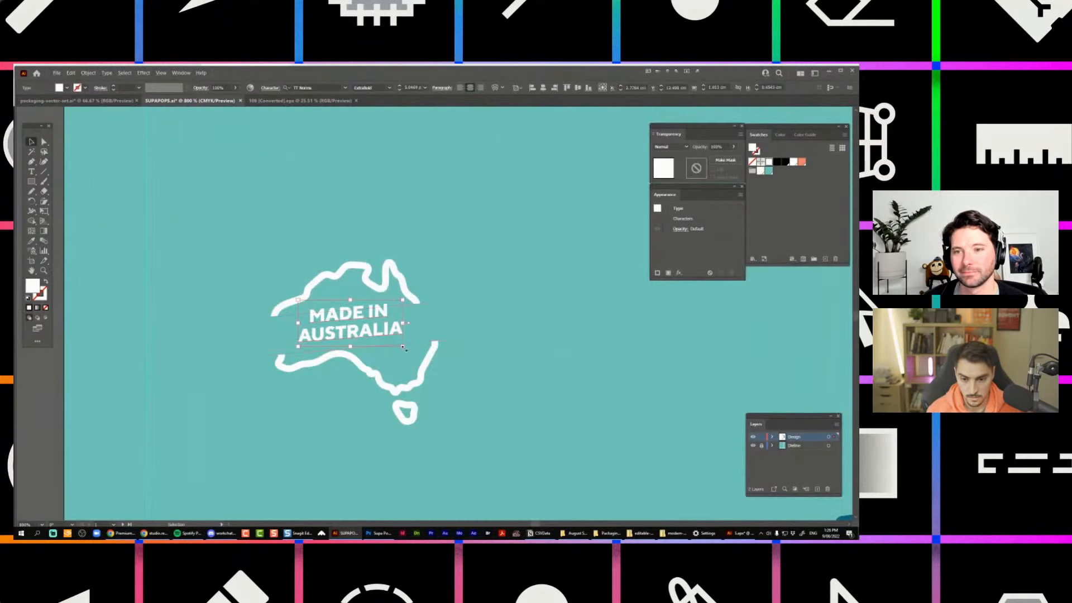
left_click_drag(402, 347, 412, 351)
Slant the MADE IN AUSTRALIA text slightly with the Shear tool to follow the angle of the map gap.
key("s")
left_click(44, 201)
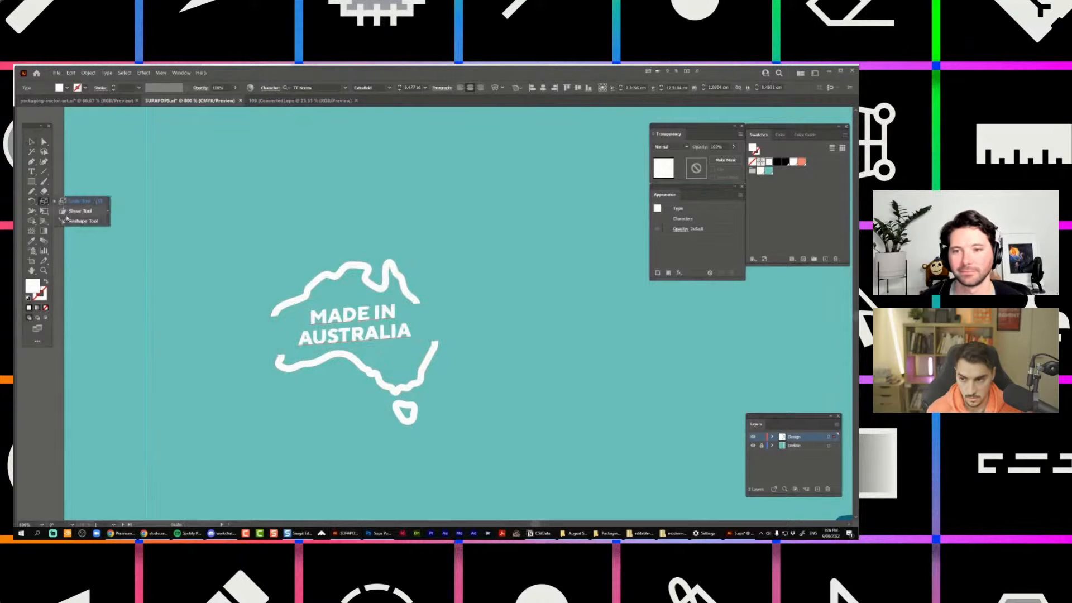
left_click(44, 201)
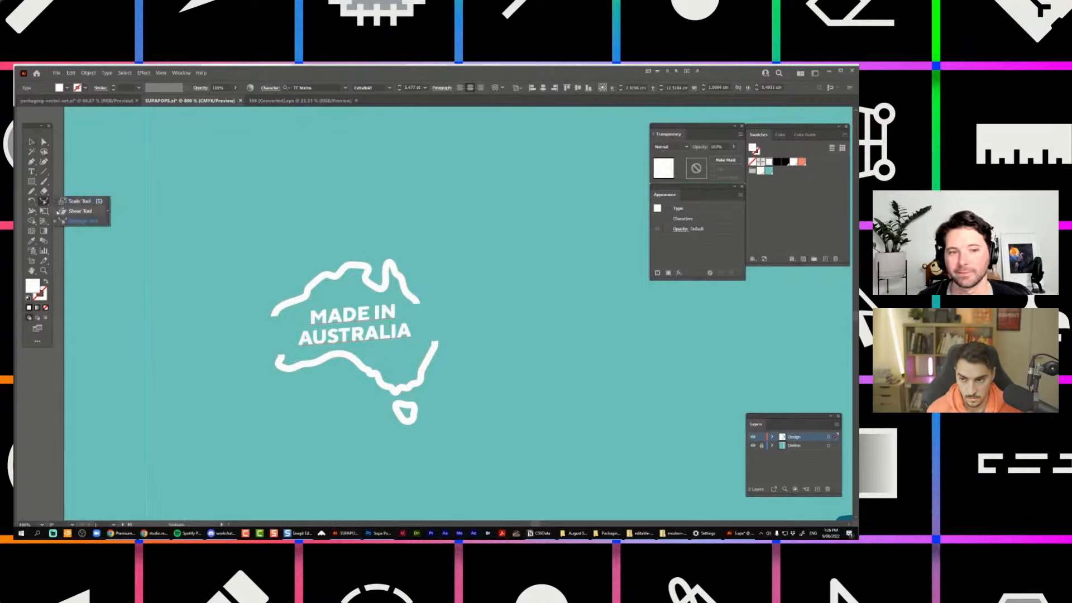
left_click(80, 211)
left_click_drag(412, 330, 412, 334)
key("v")
scroll(407, 285, "down", 1)
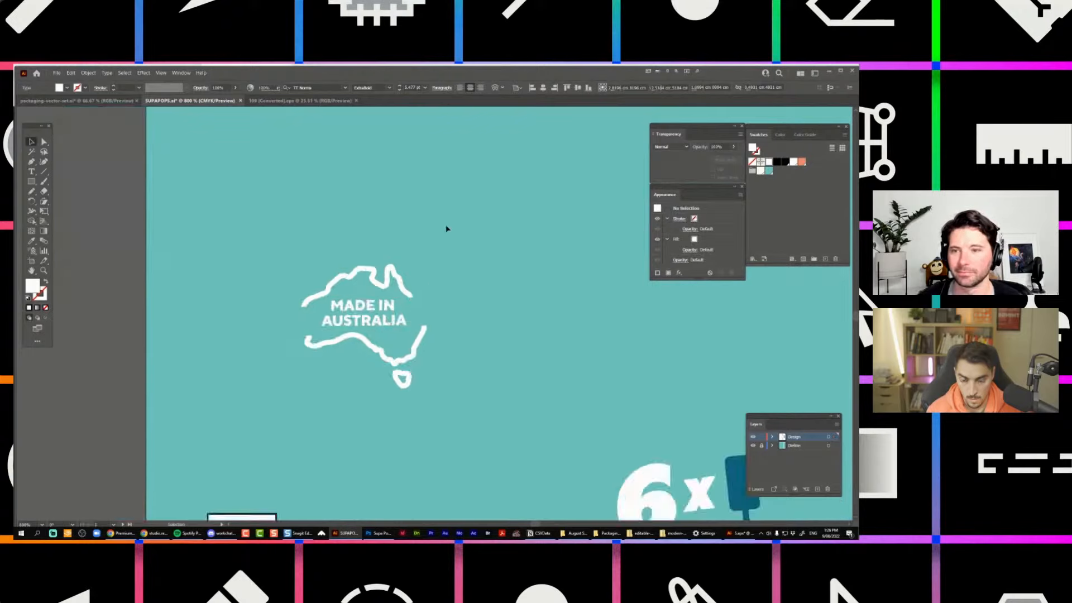
Move the whole Made in Australia badge across the front panel to sit above the barcode.
left_click_drag(448, 229, 339, 367)
scroll(371, 330, "down", 2)
left_click_drag(378, 327, 754, 362)
left_click_drag(713, 380, 596, 365)
left_click(512, 274)
scroll(513, 272, "down", 2)
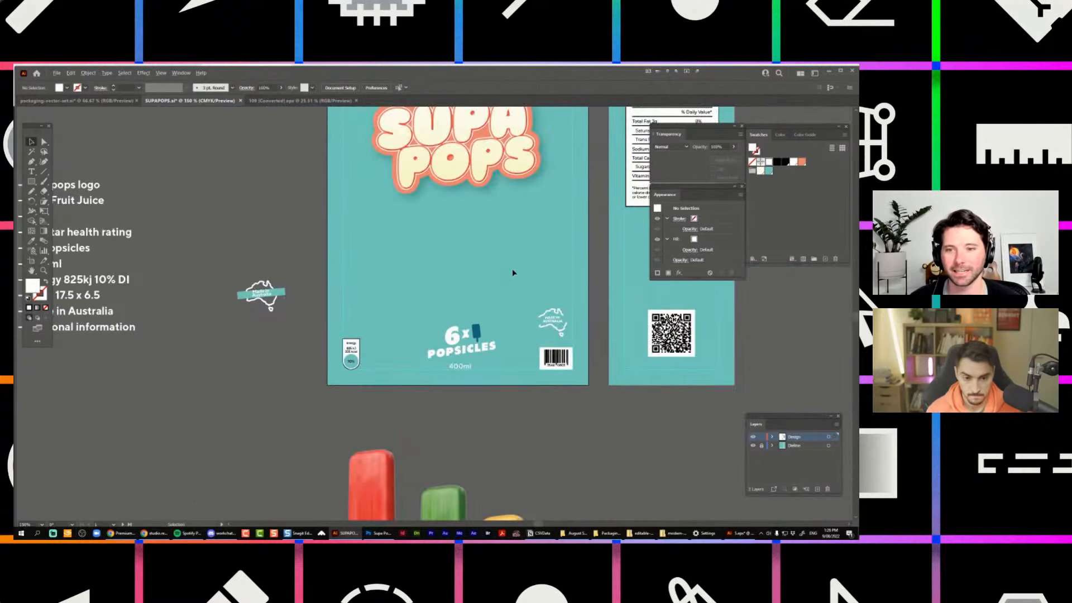
scroll(513, 273, "up", 1)
left_click_drag(585, 337, 568, 287)
scroll(604, 316, "up", 2)
scroll(578, 365, "down", 4)
key("Delete")
scroll(568, 285, "down", 1)
scroll(568, 286, "up", 3)
key("ctrl+z")
key("ctrl+z")
key("ctrl+z")
key("ctrl+z")
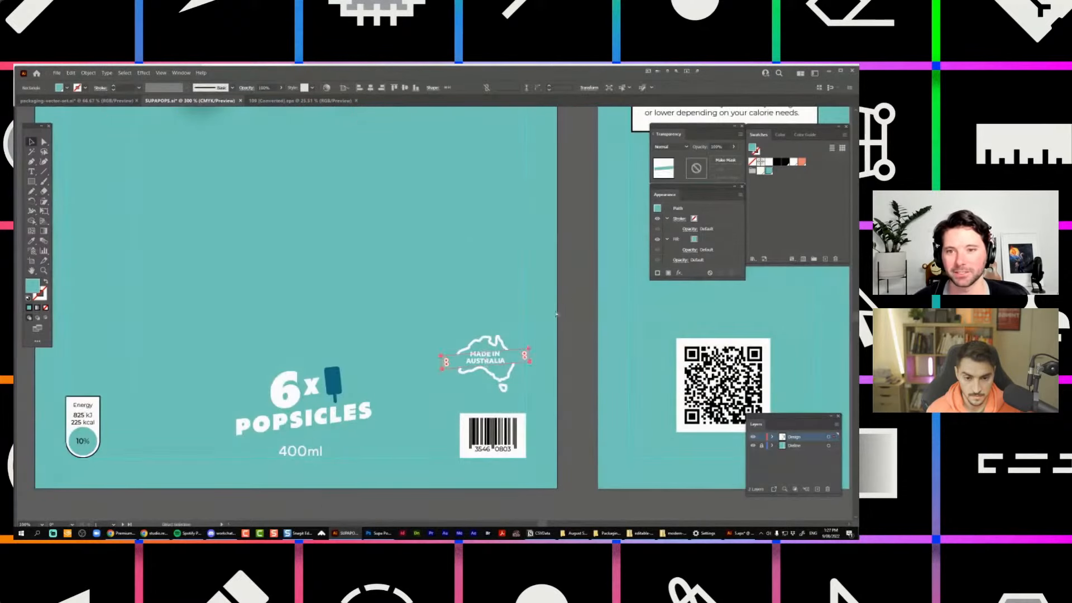
Move the Made in Australia badge from above the barcode to the area above the Energy label.
left_click(523, 294)
scroll(543, 269, "down", 1)
left_click_drag(545, 297, 291, 307)
scroll(258, 248, "up", 1)
scroll(259, 246, "up", 2)
left_click(270, 242)
scroll(287, 399, "up", 2)
left_click(433, 360)
left_click(445, 235)
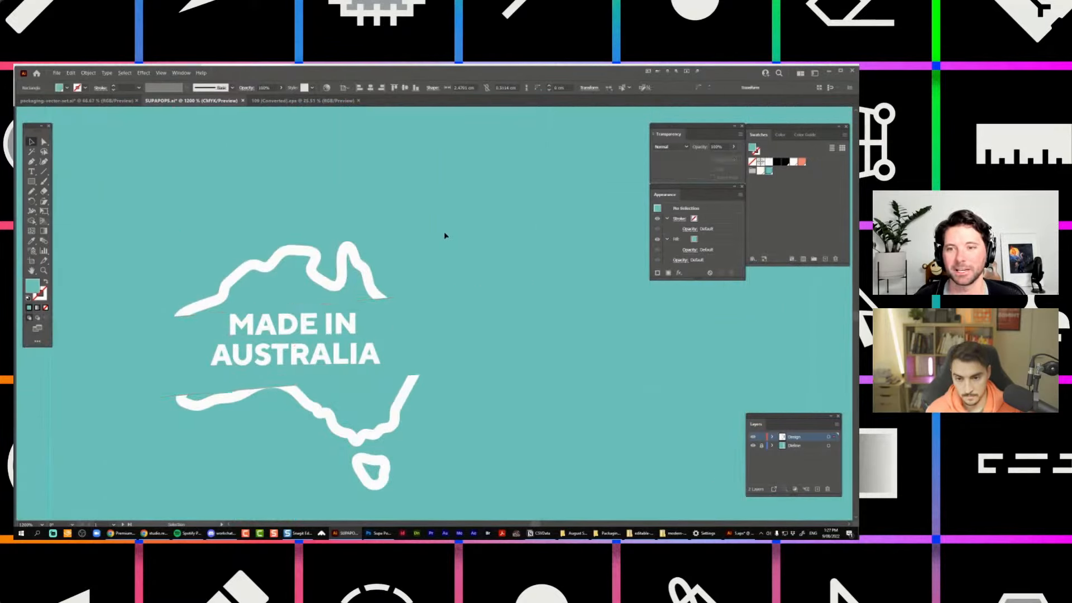
Put the MADE IN AUSTRALIA text on a single line and reposition it across the gap in the map outline.
scroll(454, 238, "down", 1)
scroll(433, 259, "up", 1)
left_click(358, 315)
double_click(227, 343)
key("BackSpace")
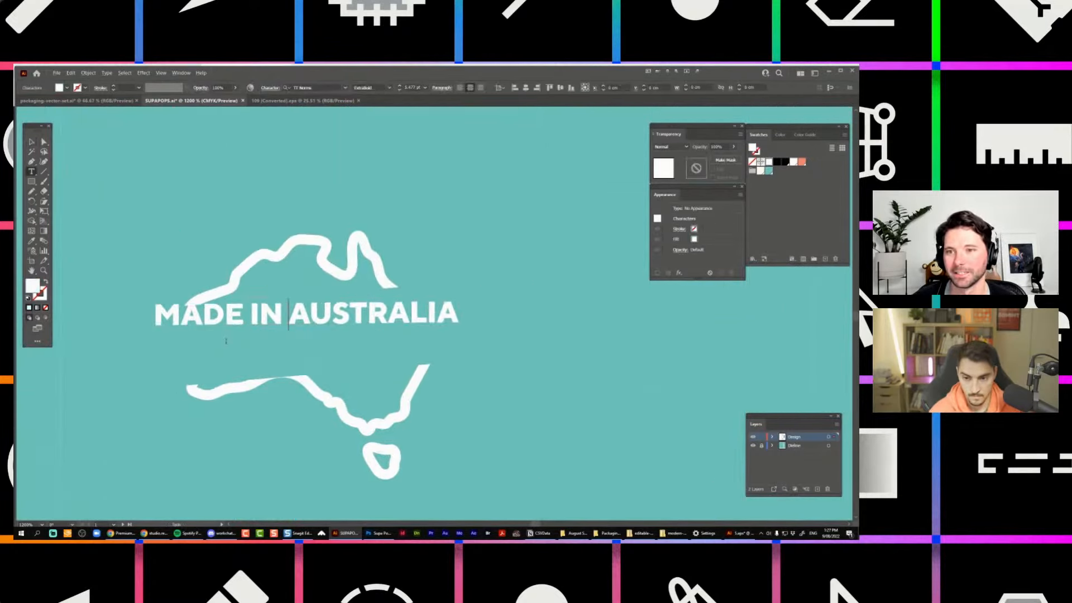
key("Escape")
left_click_drag(327, 314, 332, 340)
Shear the single-line MADE IN AUSTRALIA text to match the teal band's slant and reduce the band's height.
key("s")
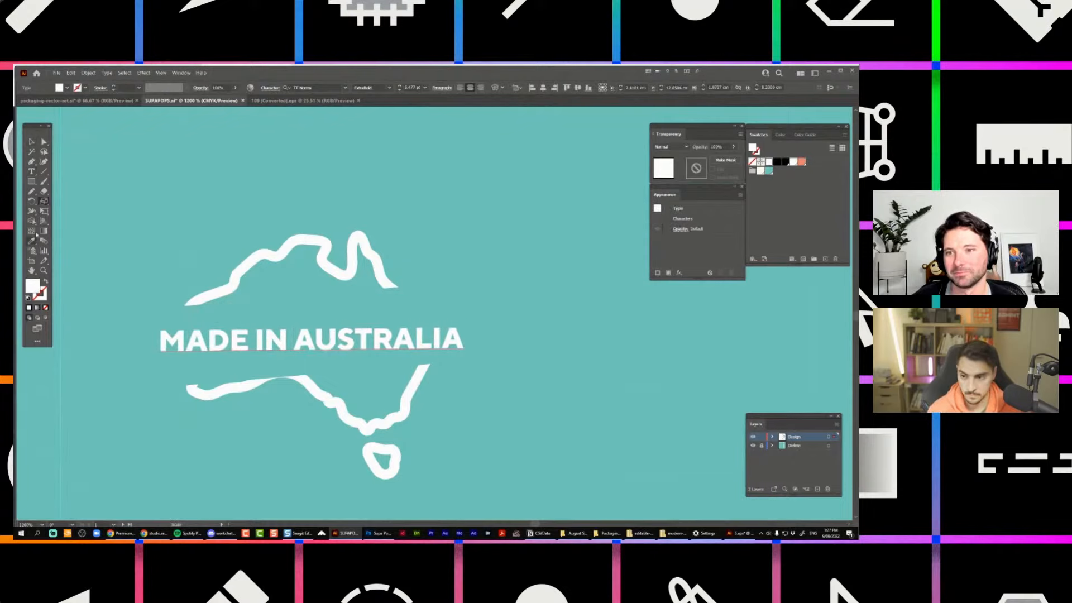
left_click_drag(458, 339, 434, 321)
key("v")
left_click(319, 293)
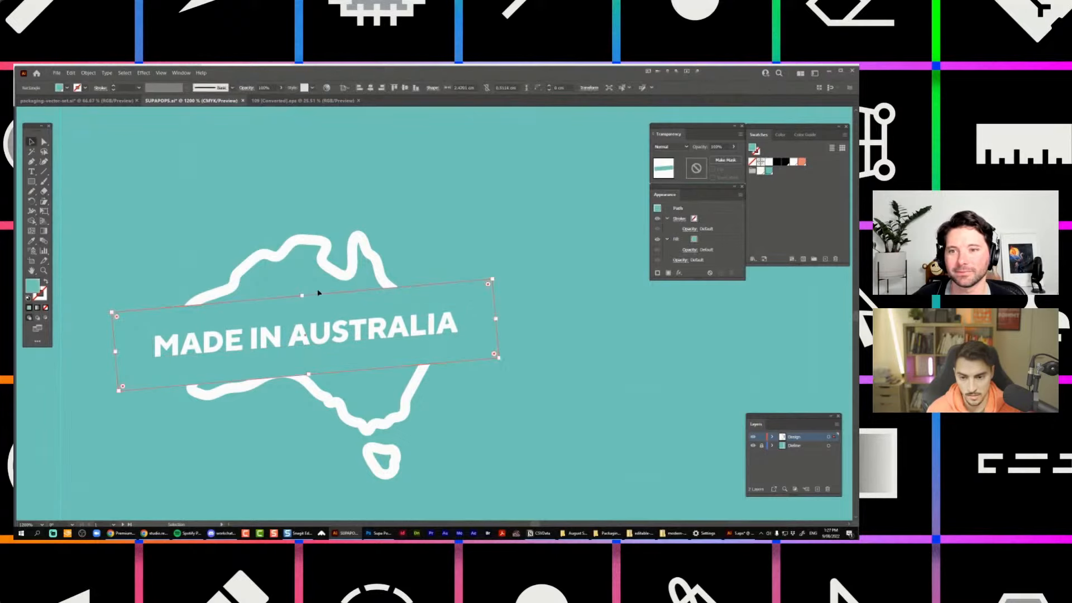
left_click_drag(302, 295, 303, 304)
left_click(459, 222)
scroll(458, 222, "down", 2)
left_click_drag(459, 222, 360, 348)
scroll(394, 279, "down", 2)
left_click(414, 249)
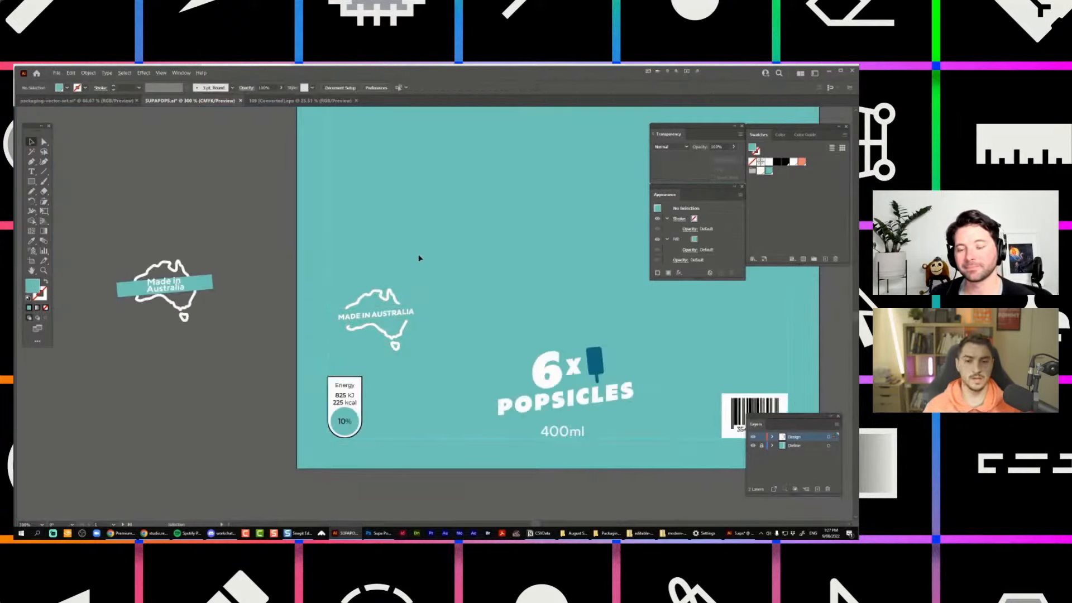
Hide the panels and nudge the 6x POPSICLES label together with the 400ml text slightly upward.
scroll(420, 258, "down", 2)
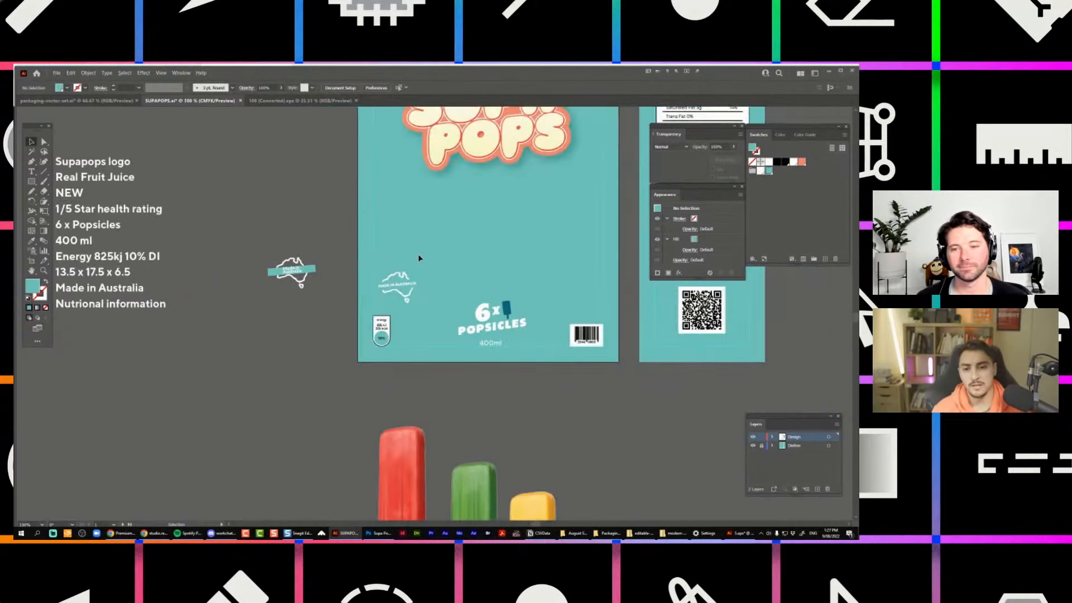
scroll(402, 266, "up", 2)
key("Tab")
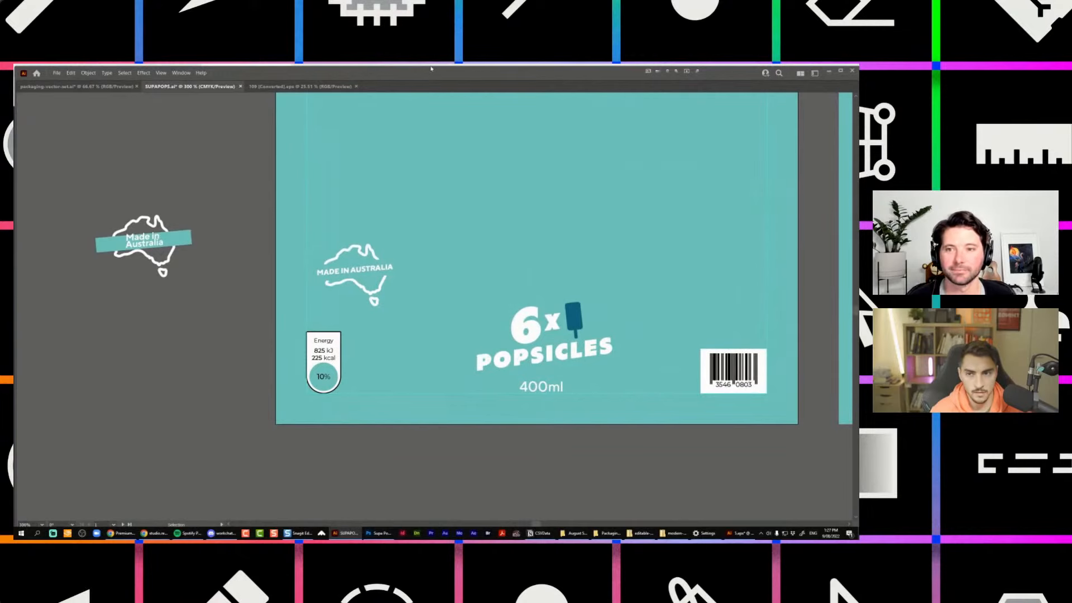
left_click_drag(519, 205, 513, 212)
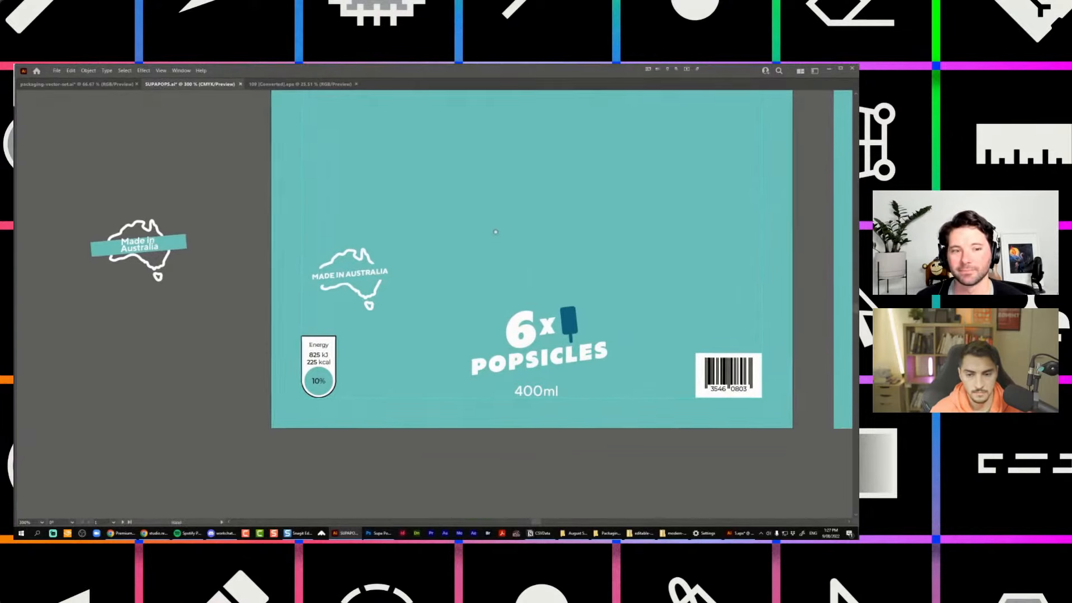
scroll(430, 238, "down", 1)
left_click_drag(429, 238, 421, 334)
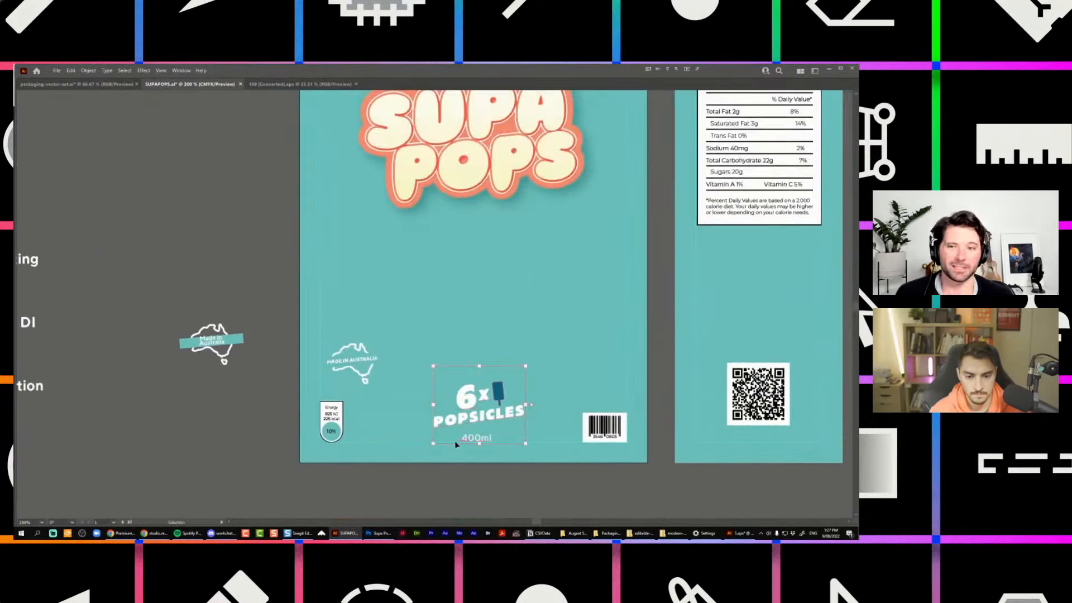
key("shift+Up")
left_click(459, 292)
Scale the Made in Australia badge down and place it directly beside the Energy label.
left_click(353, 374)
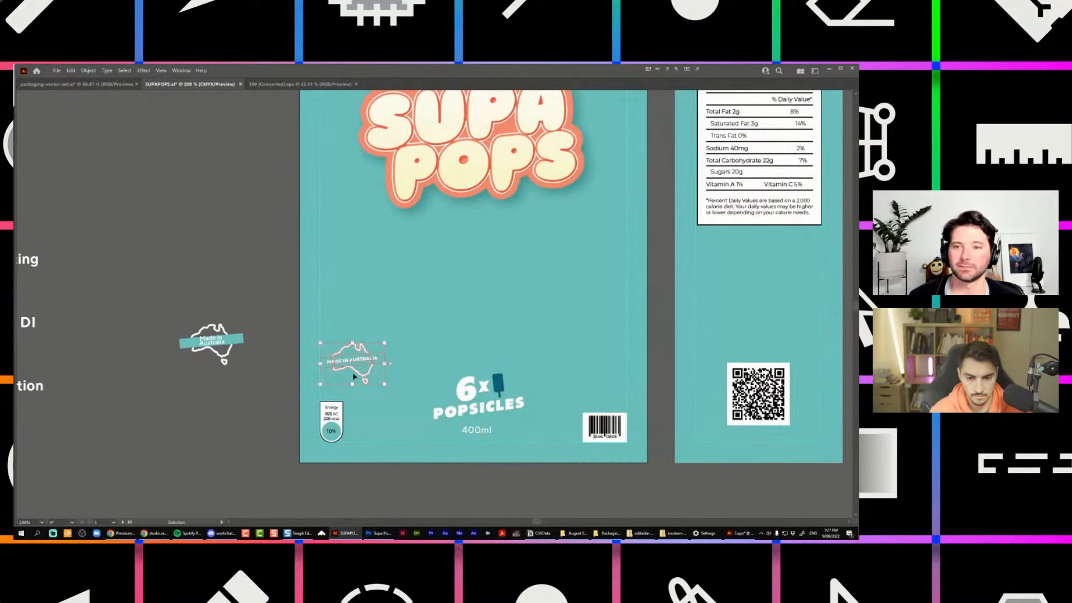
scroll(507, 325, "down", 1)
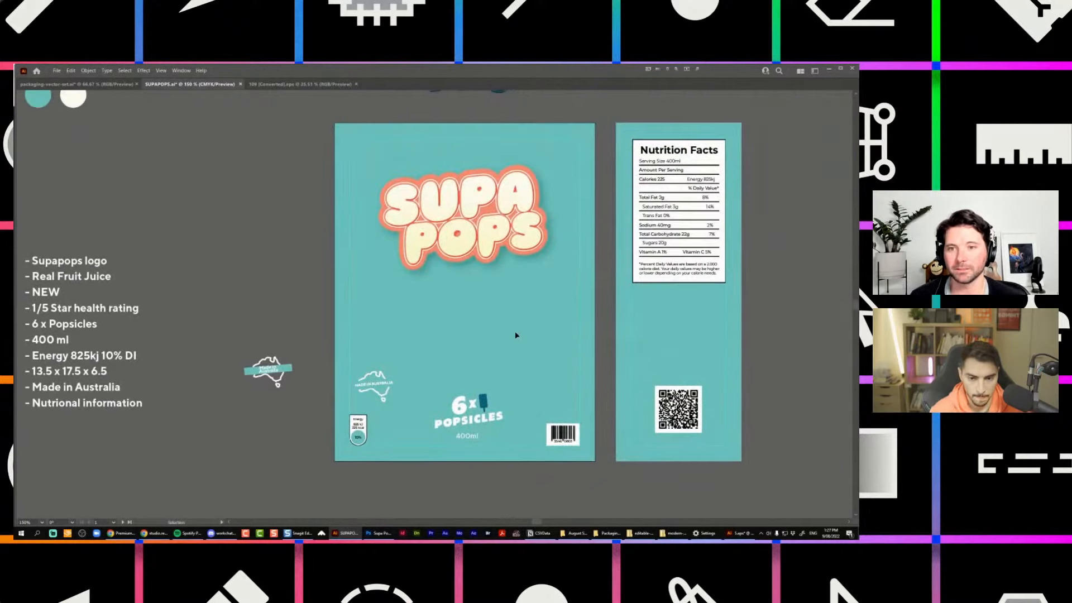
left_click_drag(361, 366, 394, 435)
scroll(398, 426, "up", 2)
left_click_drag(295, 472, 331, 413)
left_click(423, 398)
left_click(390, 439)
left_click_drag(389, 439, 367, 457)
left_click(414, 400)
scroll(424, 386, "down", 2)
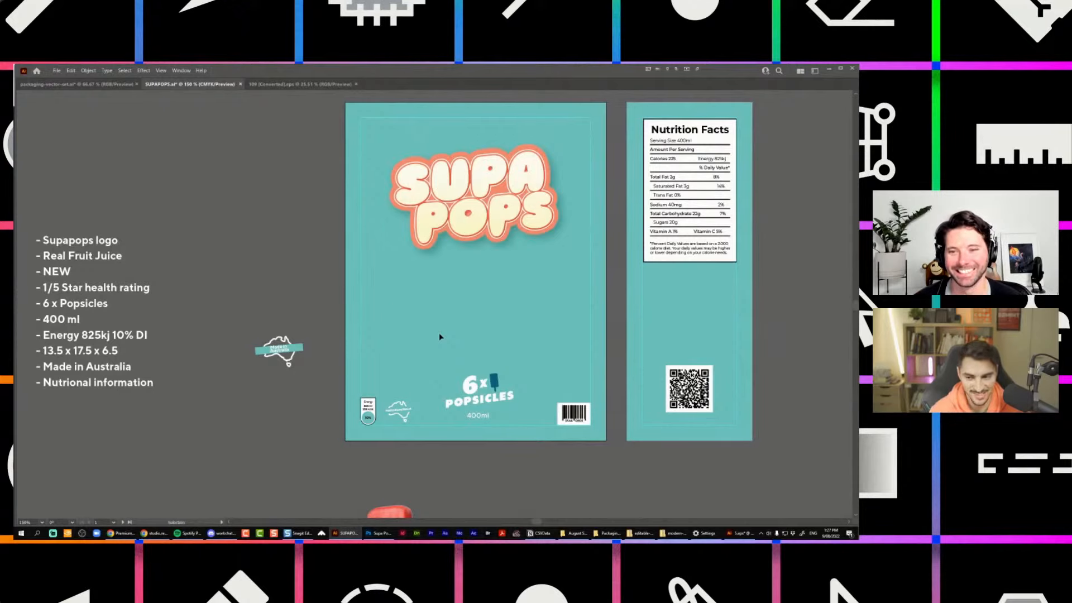
Look through the label, nutrition and barcode artboards in the packaging-vector-set document for elements to use on the pack.
scroll(430, 336, "down", 1)
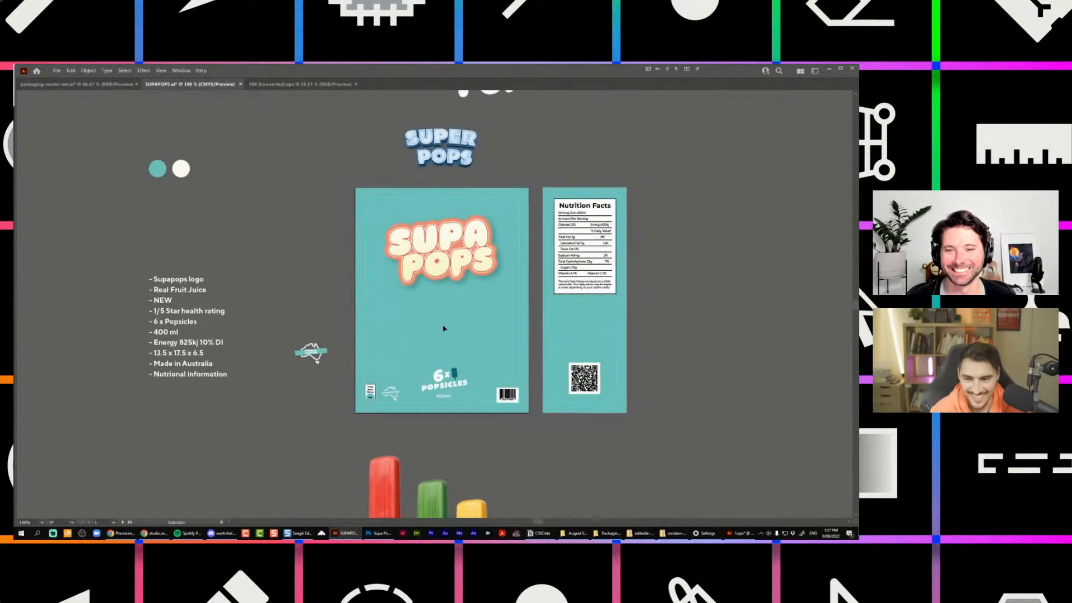
scroll(329, 346, "up", 1)
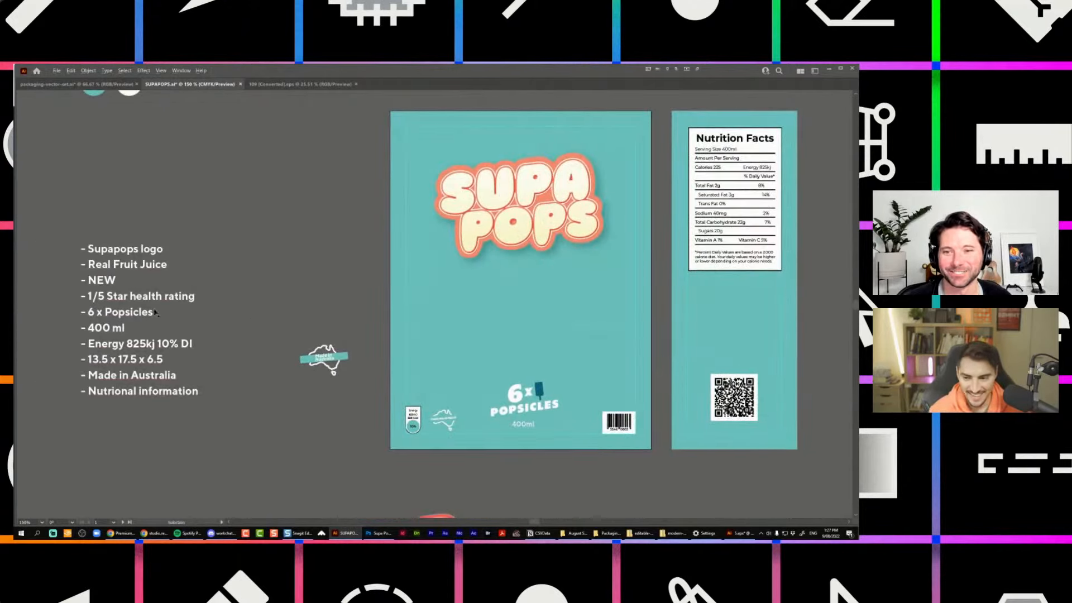
left_click(106, 84)
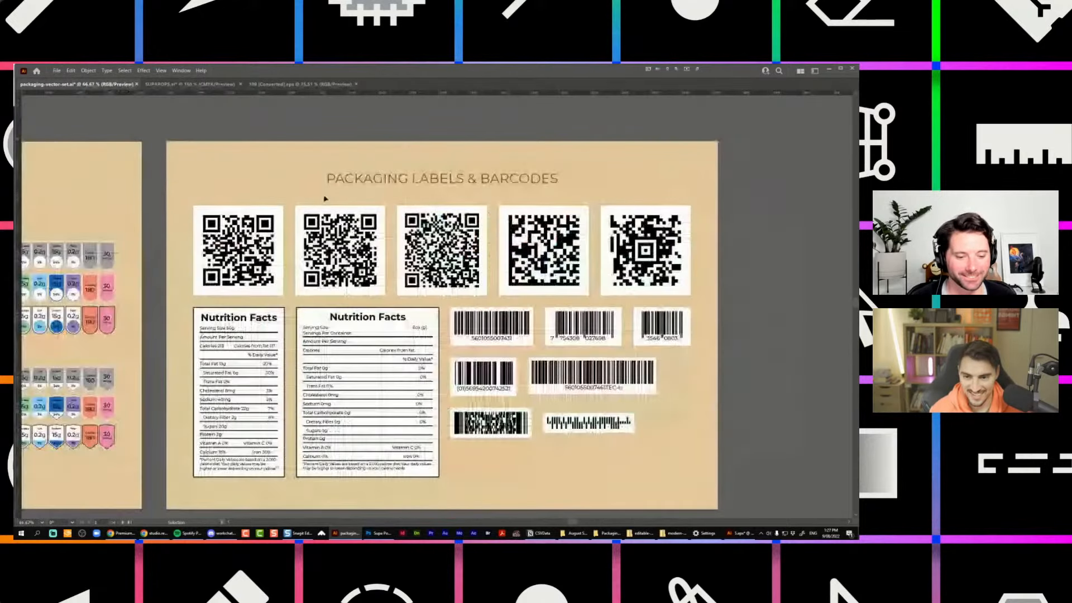
left_click_drag(172, 213, 789, 140)
scroll(197, 314, "up", 1)
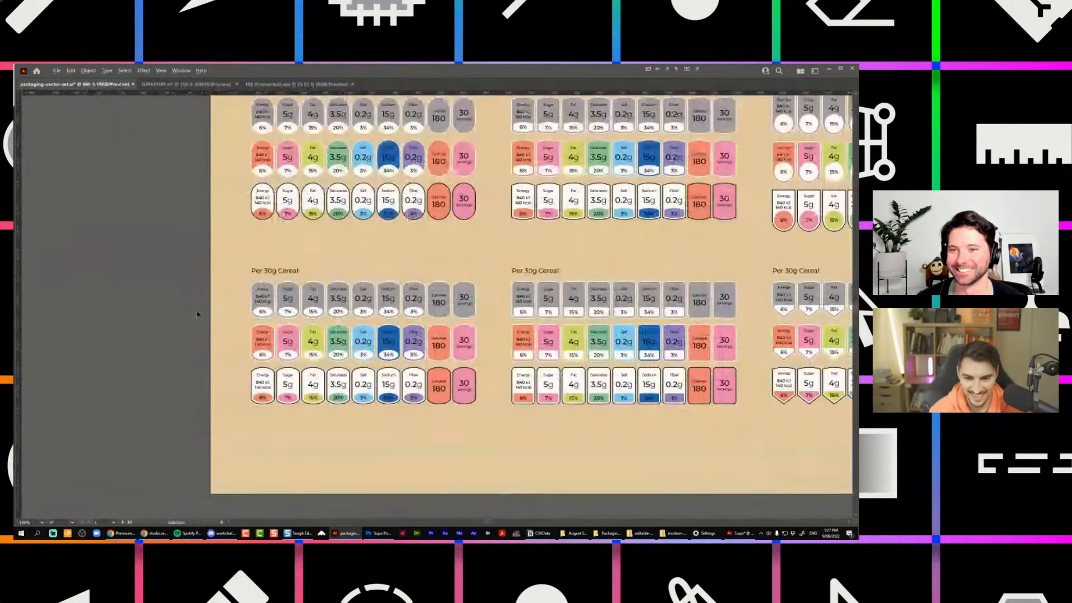
left_click_drag(201, 241, 187, 378)
scroll(403, 248, "up", 1)
scroll(404, 250, "up", 1)
scroll(404, 250, "down", 3)
left_click_drag(705, 198, 403, 196)
left_click_drag(758, 234, 351, 247)
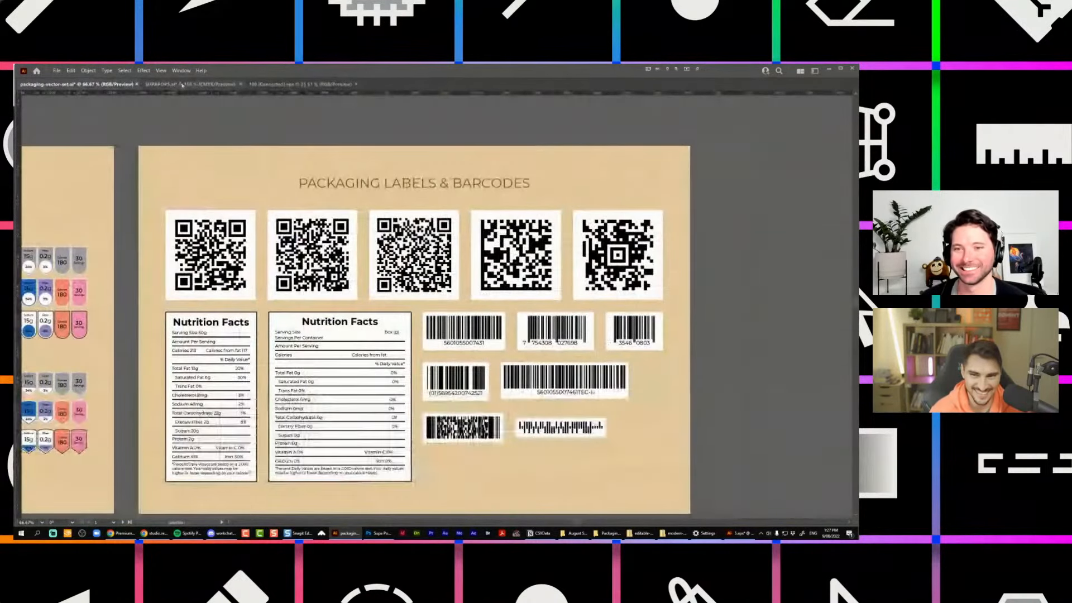
Close the converted EPS document and return to the SUPAPOPS document.
left_click(184, 84)
left_click(313, 83)
left_click(356, 83)
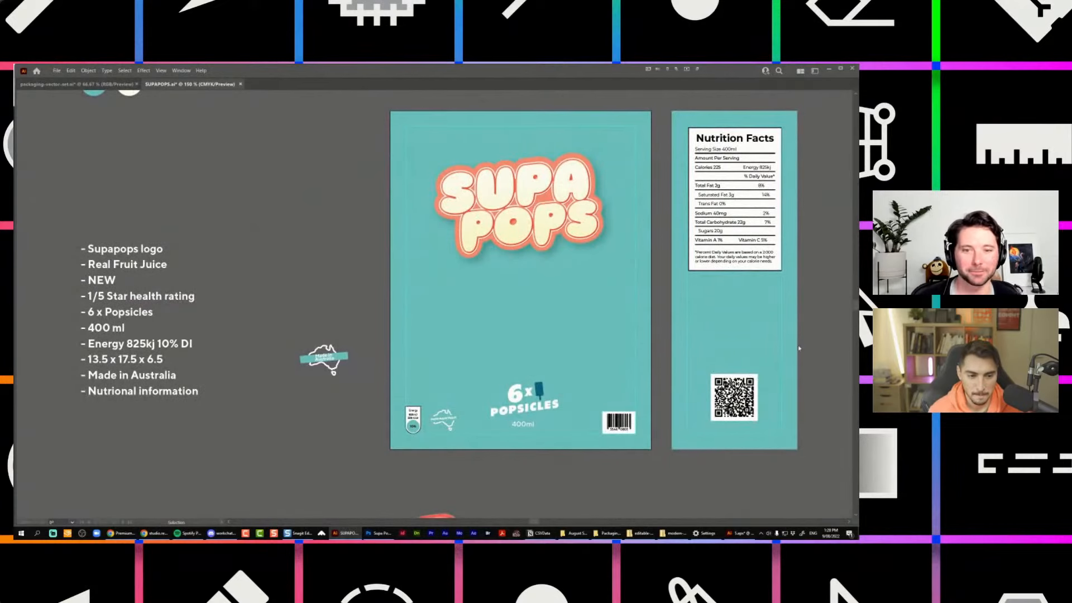
Examine the front panel layout and the details of the SUPA POPS logo up close.
scroll(764, 378, "up", 1)
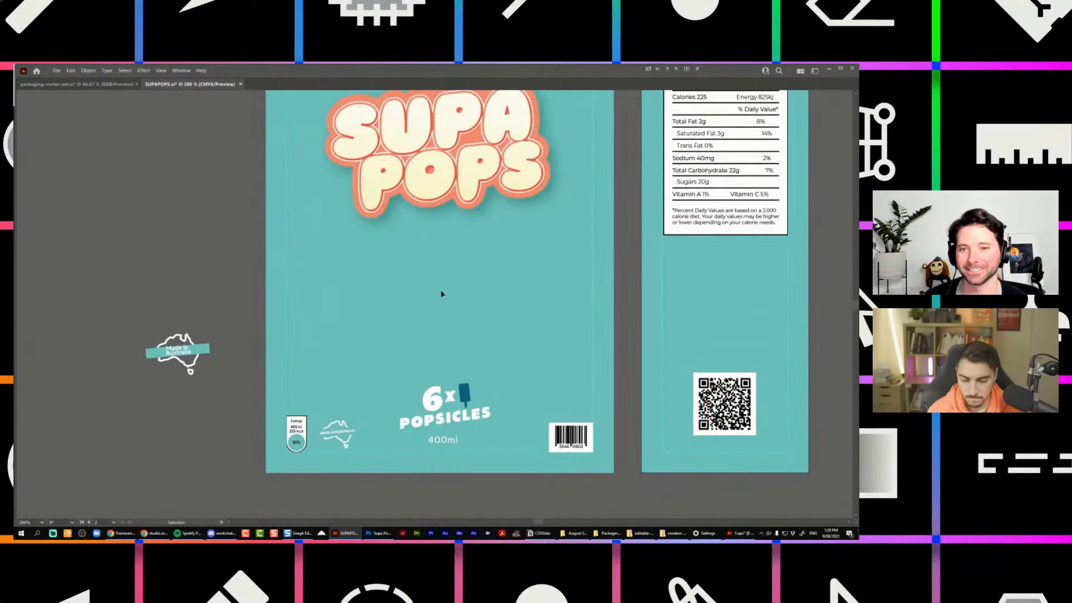
left_click_drag(691, 321, 646, 319)
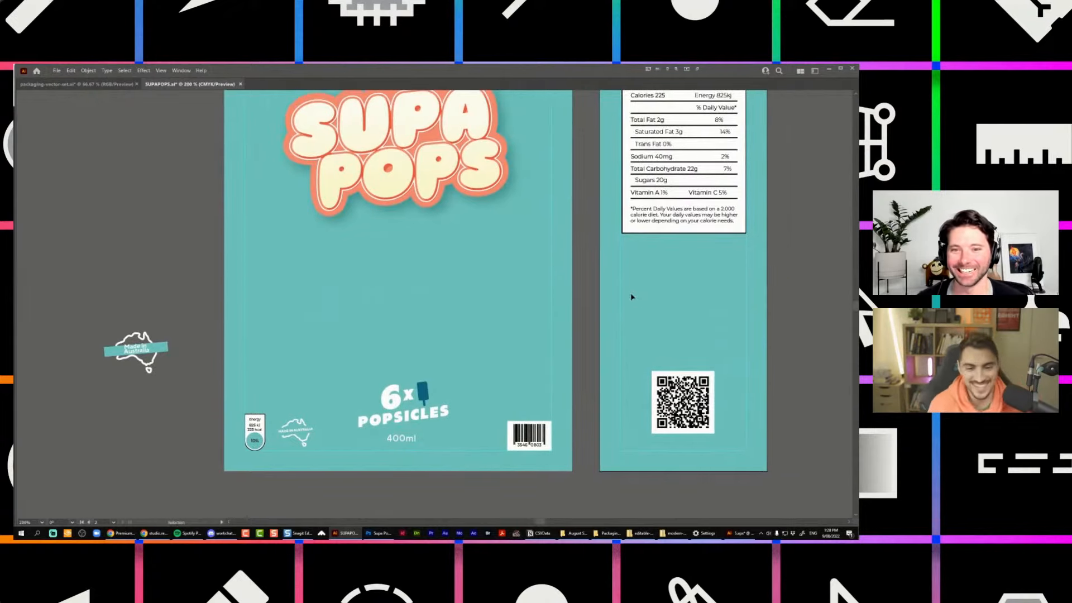
scroll(544, 290, "down", 2)
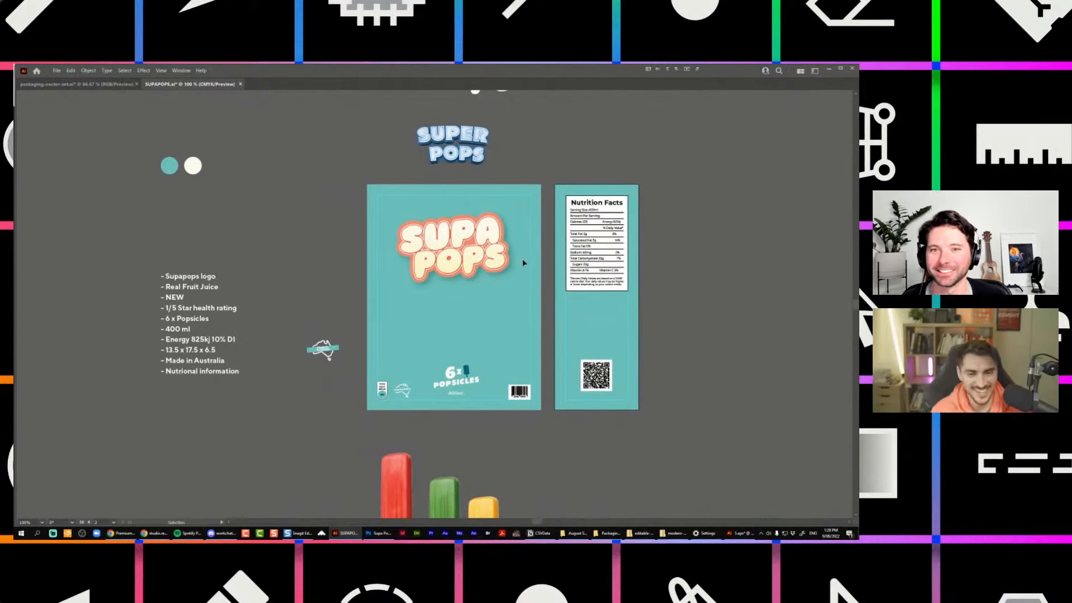
scroll(425, 324, "up", 3)
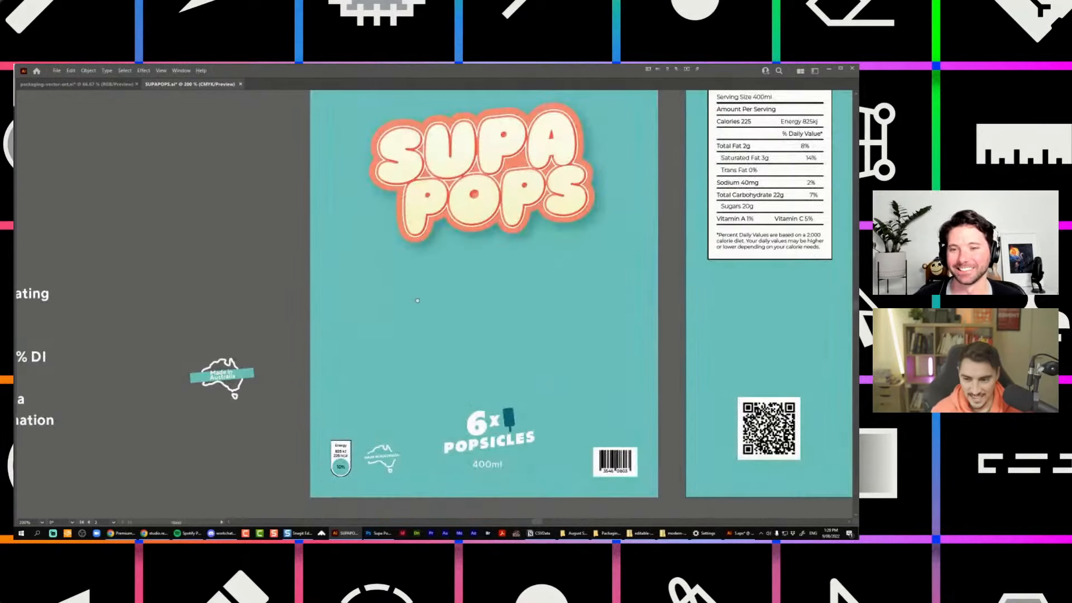
left_click_drag(396, 288, 94, 303)
scroll(456, 292, "up", 1)
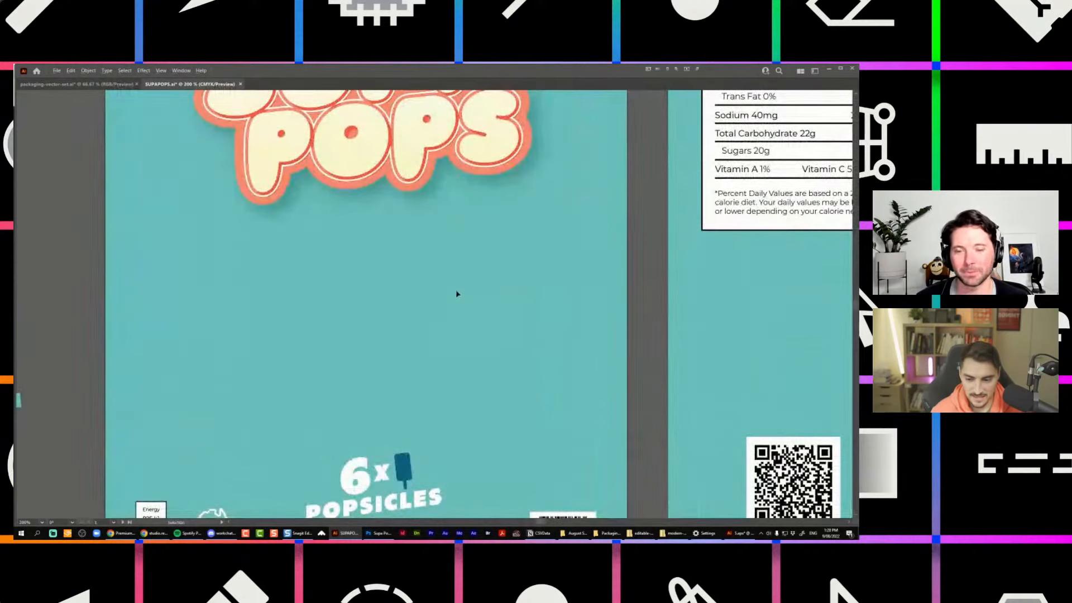
scroll(498, 206, "up", 5)
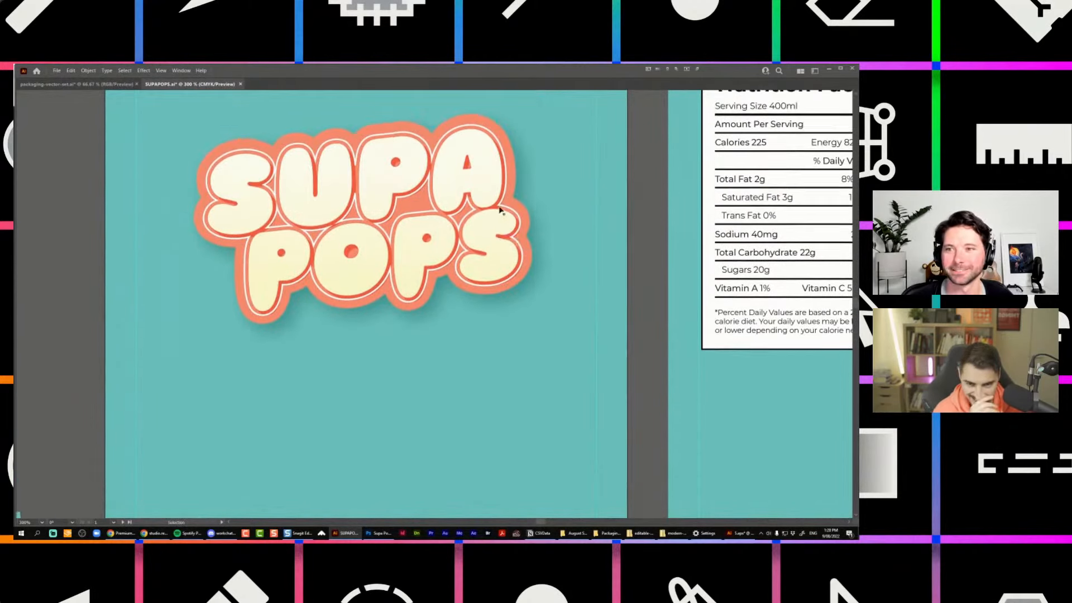
scroll(472, 207, "up", 1)
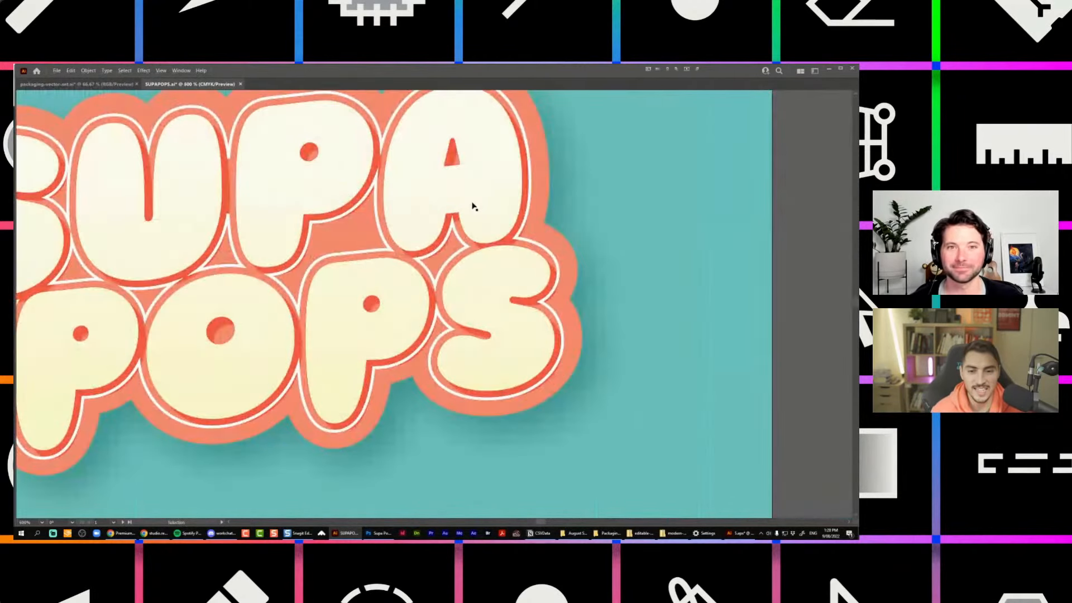
Select the cream lettering of the SUPA POPS logo and add a new fill to its appearance.
scroll(472, 207, "down", 1)
left_click_drag(527, 189, 552, 190)
left_click(553, 245)
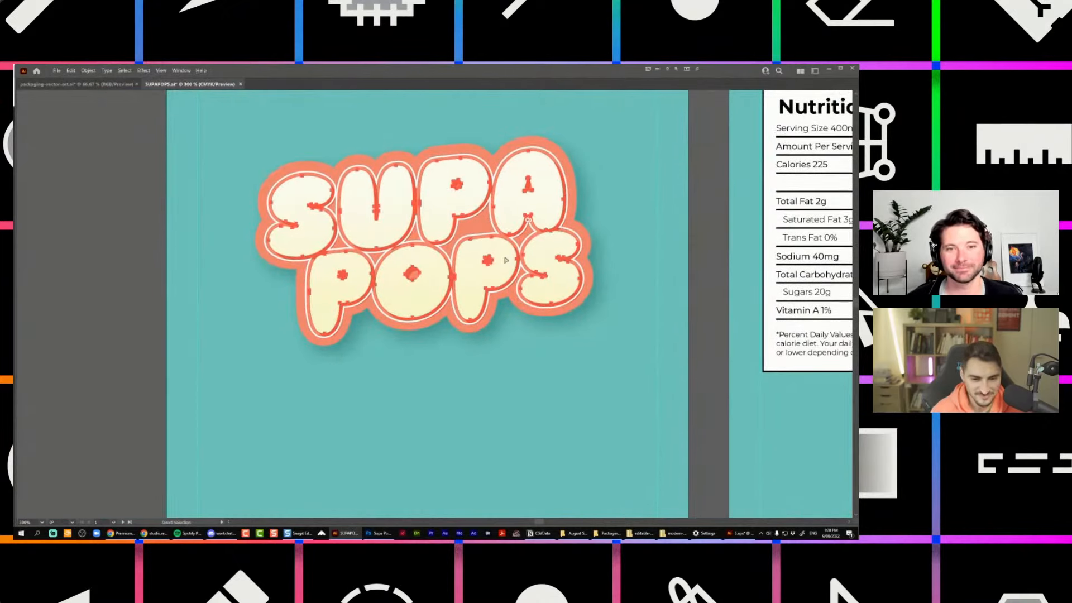
scroll(508, 255, "up", 2)
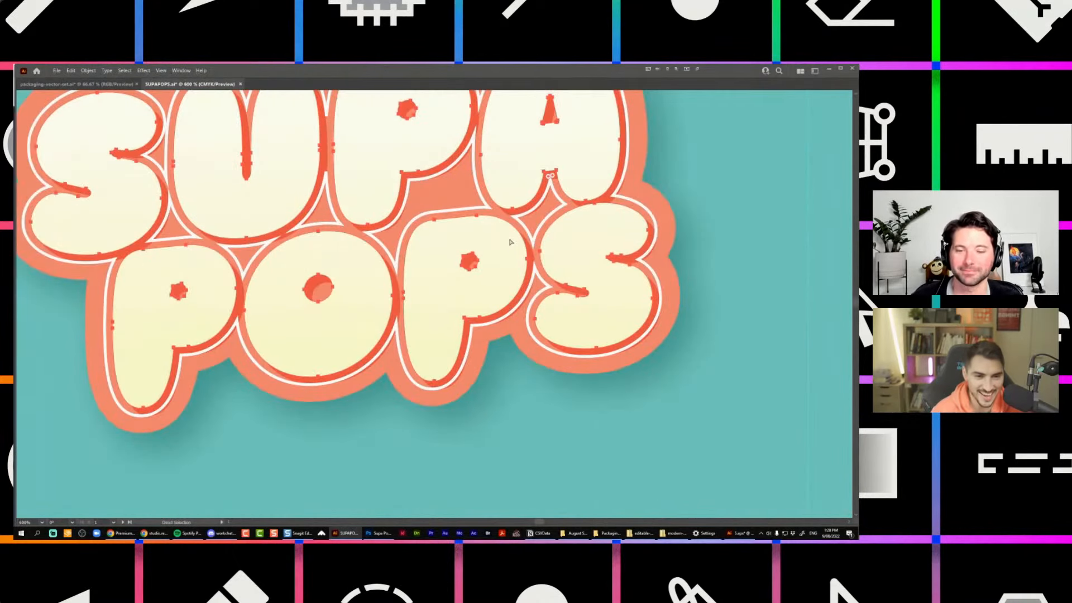
key("Tab")
left_click_drag(695, 278, 670, 330)
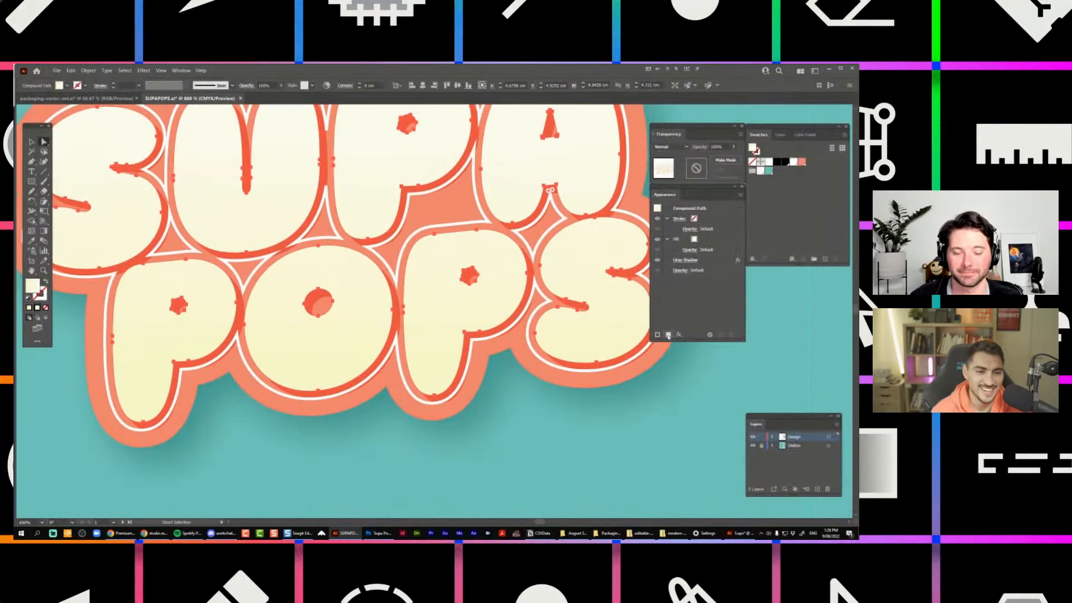
left_click(668, 334)
left_click(702, 218)
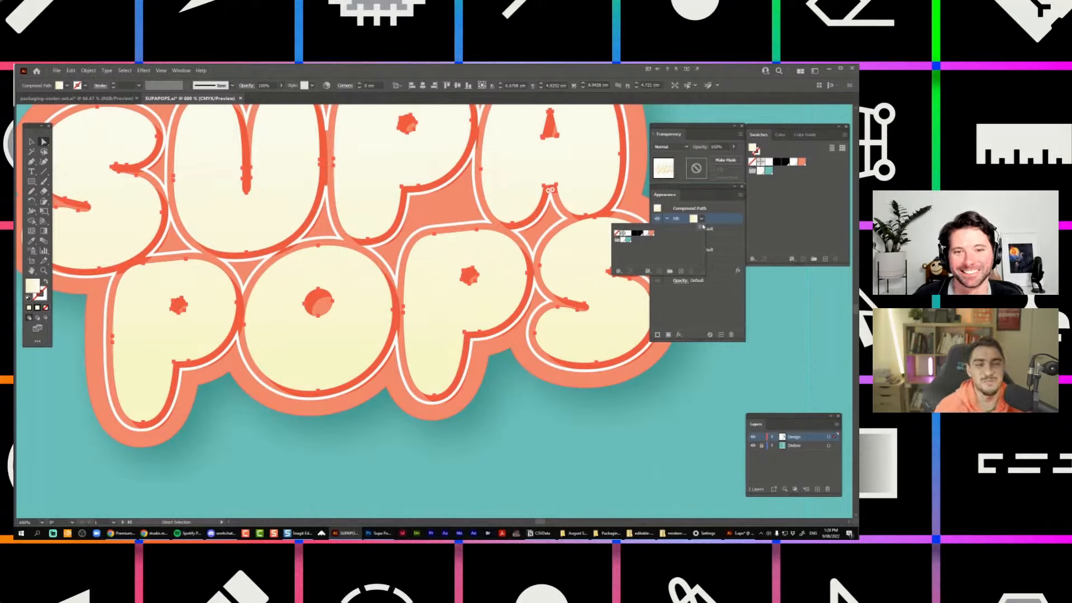
left_click(702, 226)
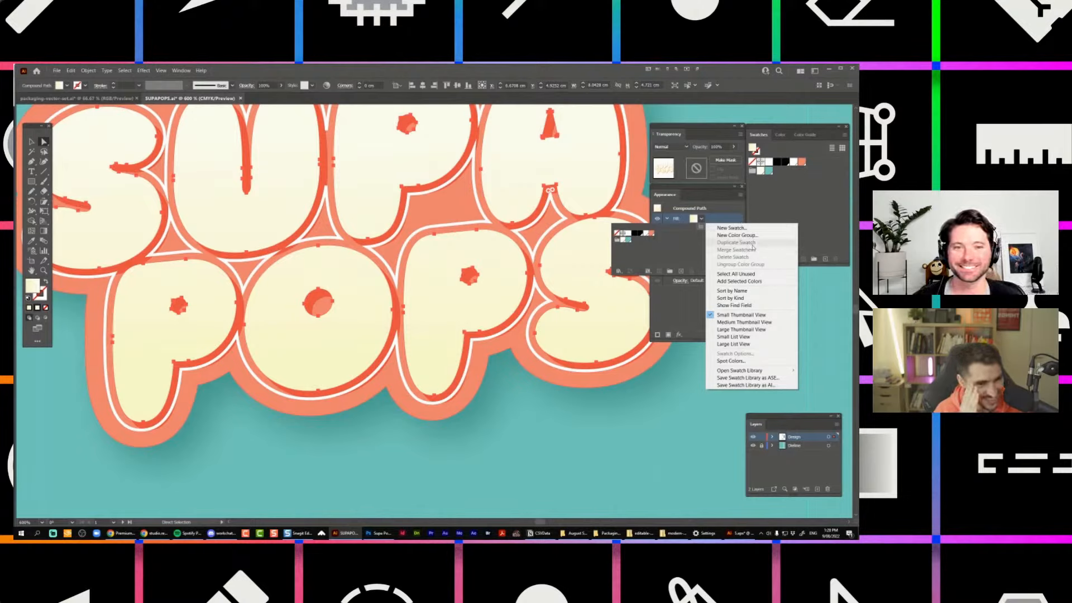
left_click(685, 263)
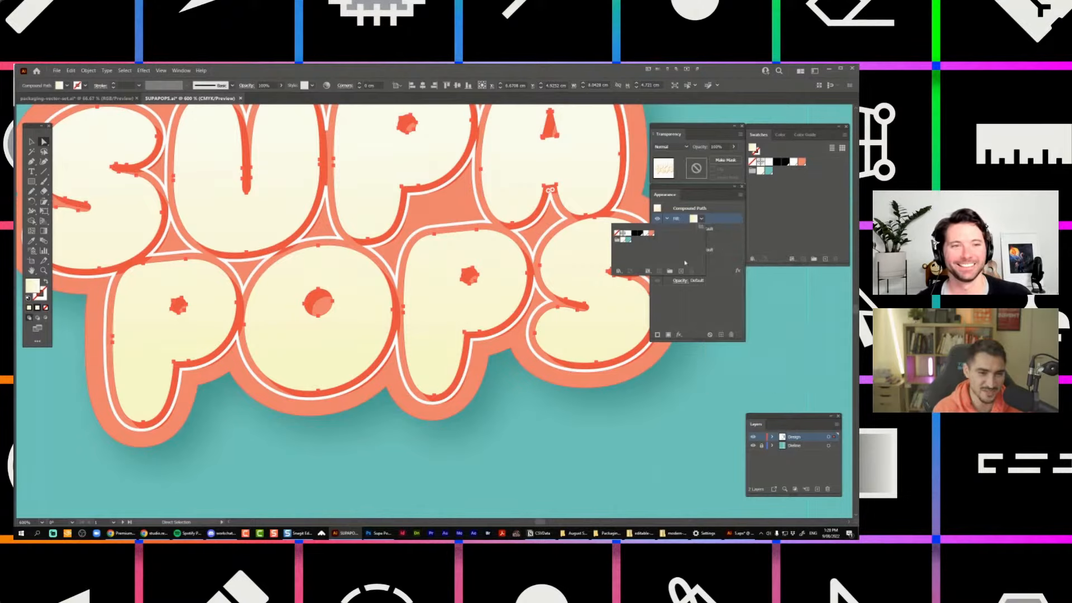
left_click(682, 270)
left_click(721, 341)
left_click(704, 219)
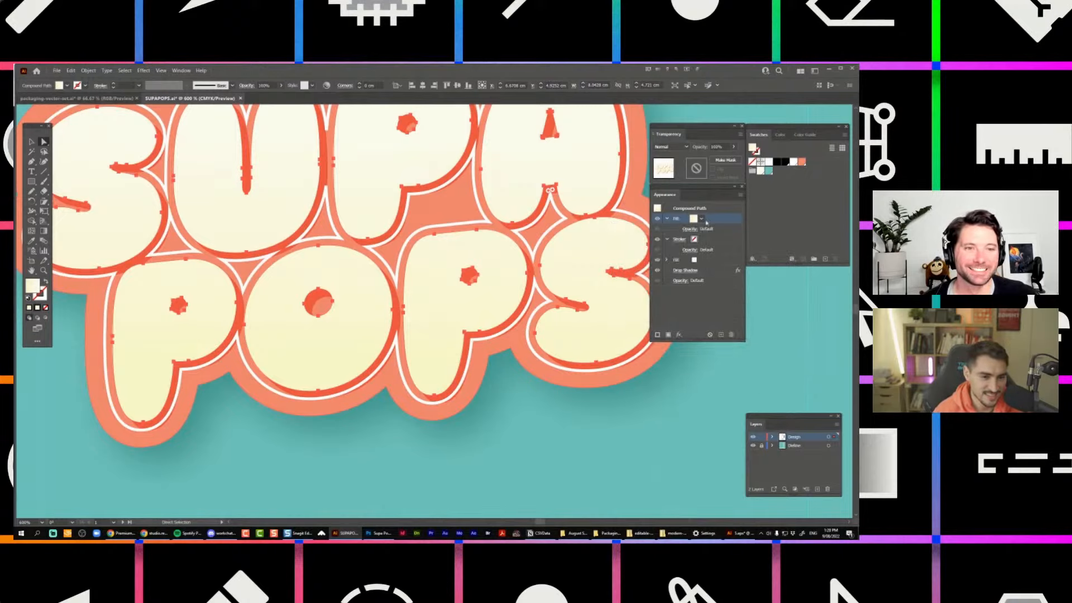
left_click(702, 219)
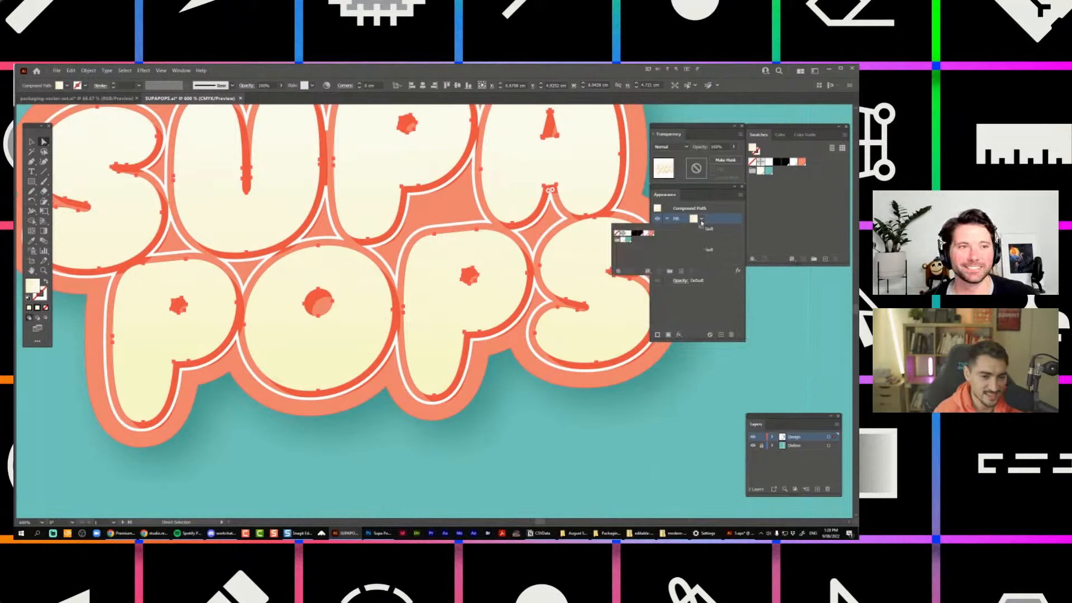
Apply an Inner Glow effect to the lettering's new fill with the blend mode set to Multiply.
left_click(679, 334)
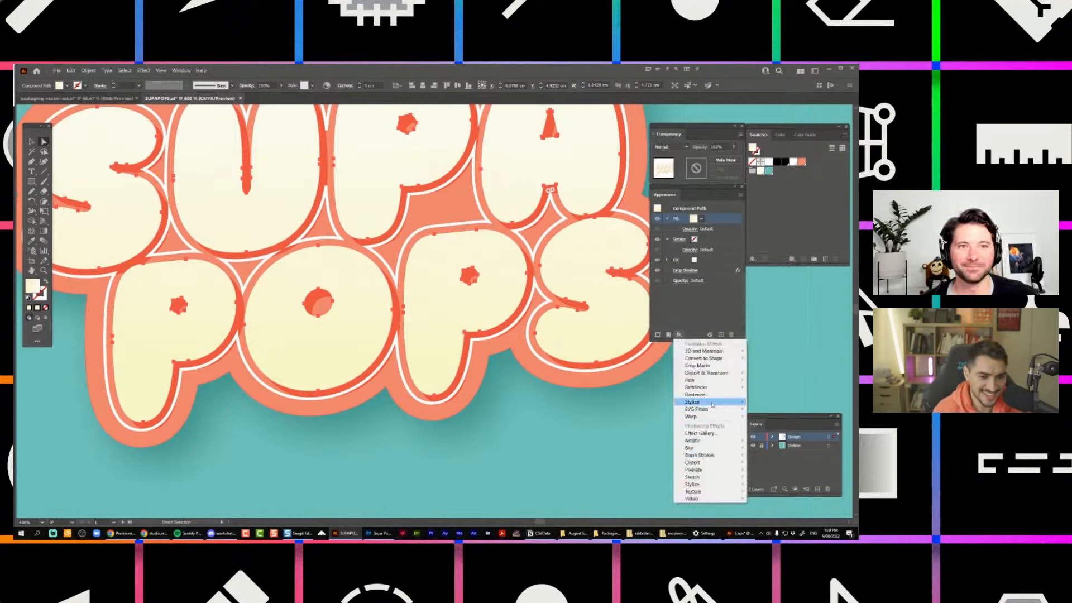
mouse_move(712, 405)
left_click(768, 417)
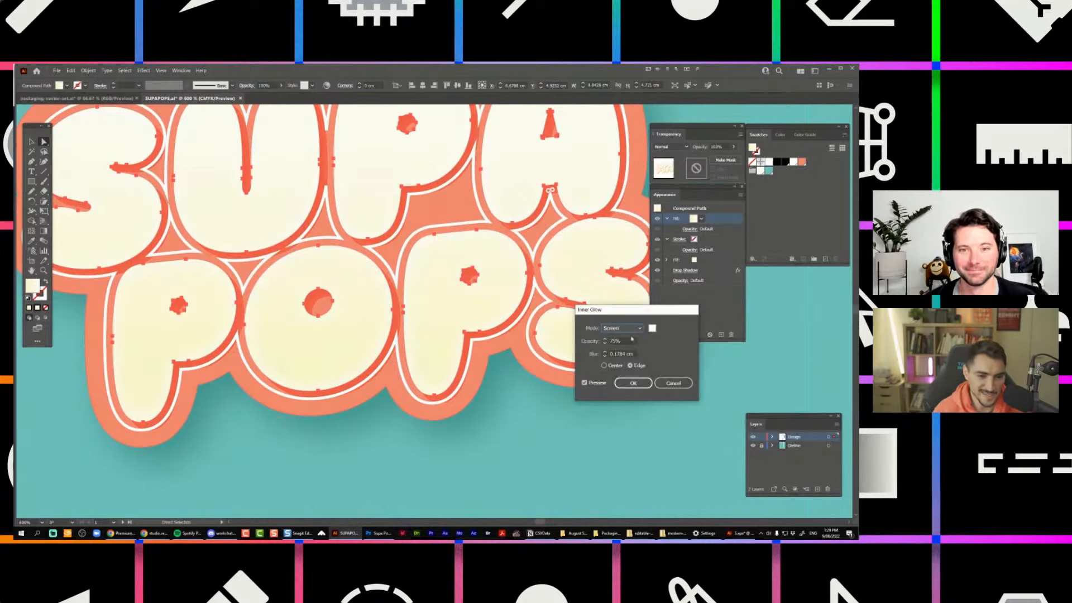
left_click(628, 328)
left_click(621, 343)
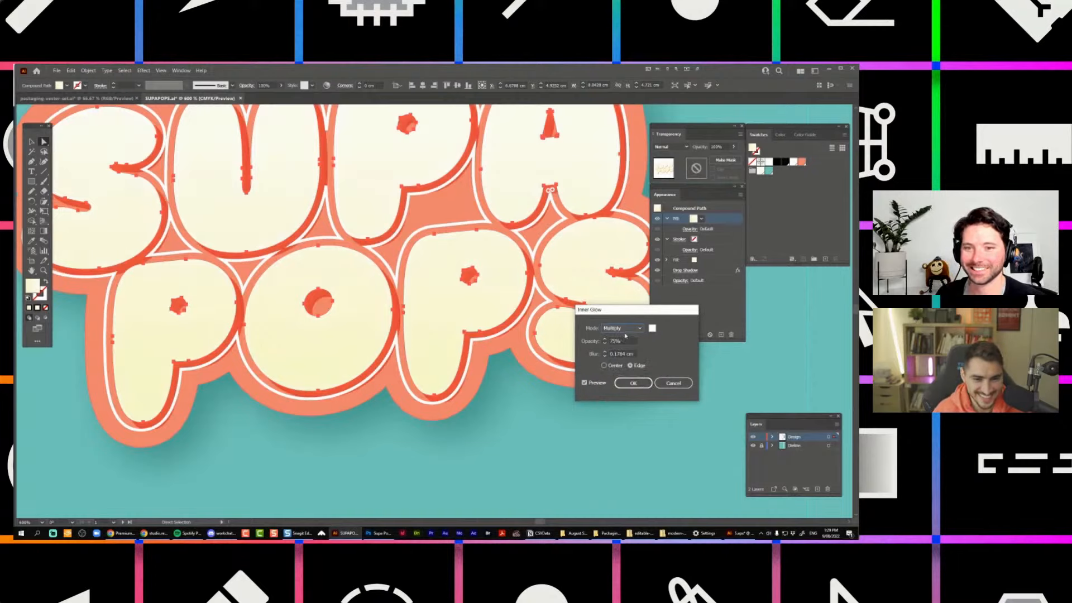
left_click(627, 329)
left_click(632, 350)
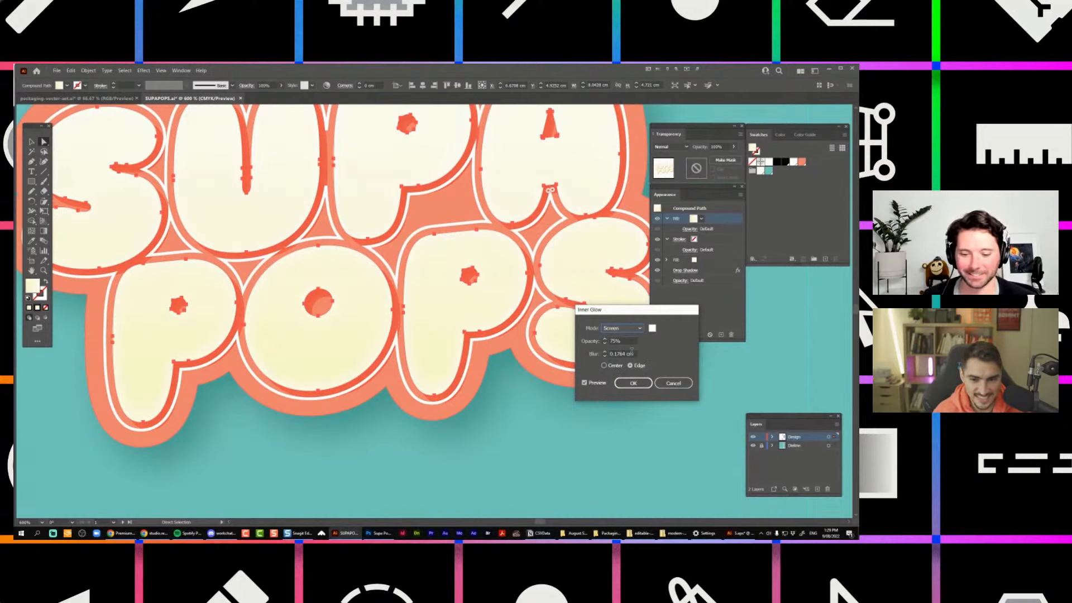
left_click(627, 330)
left_click(621, 350)
Set the inner glow's colour to the coral document swatch and its opacity to 30%.
left_click(652, 328)
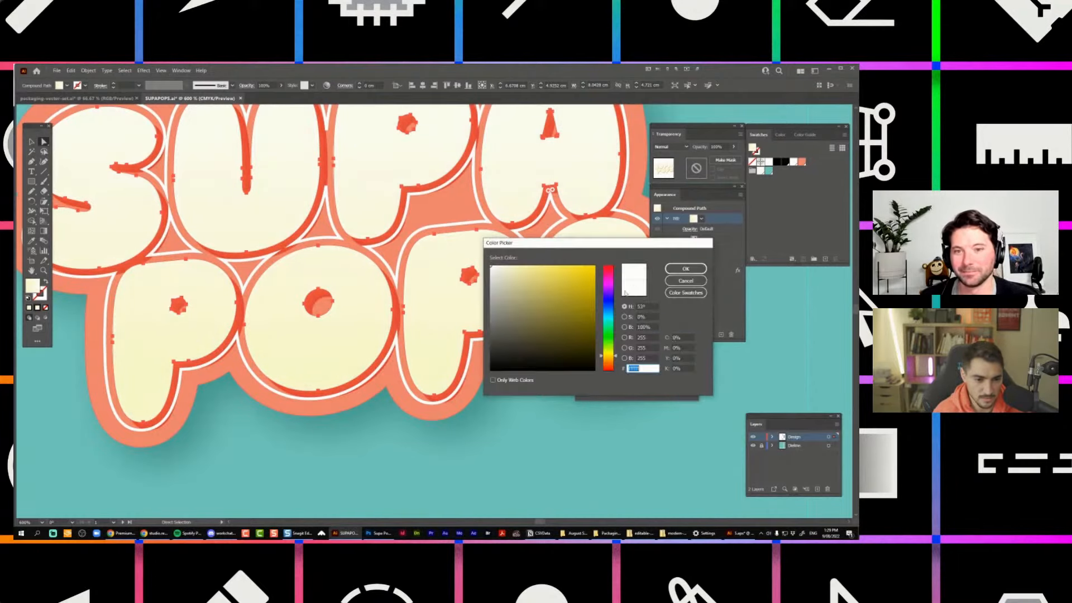
left_click(672, 295)
left_click(521, 310)
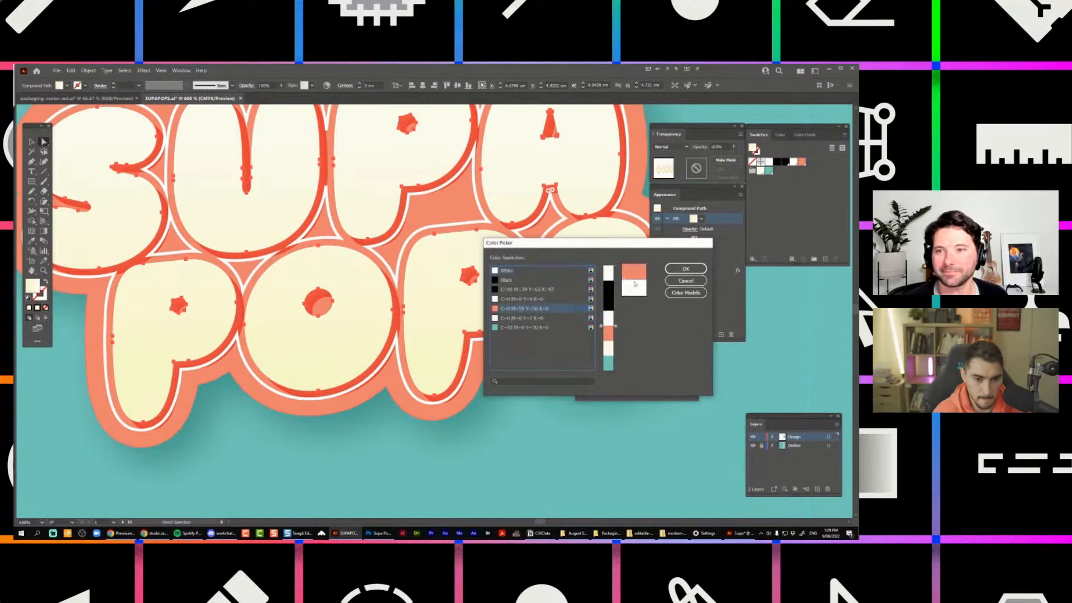
key("Return")
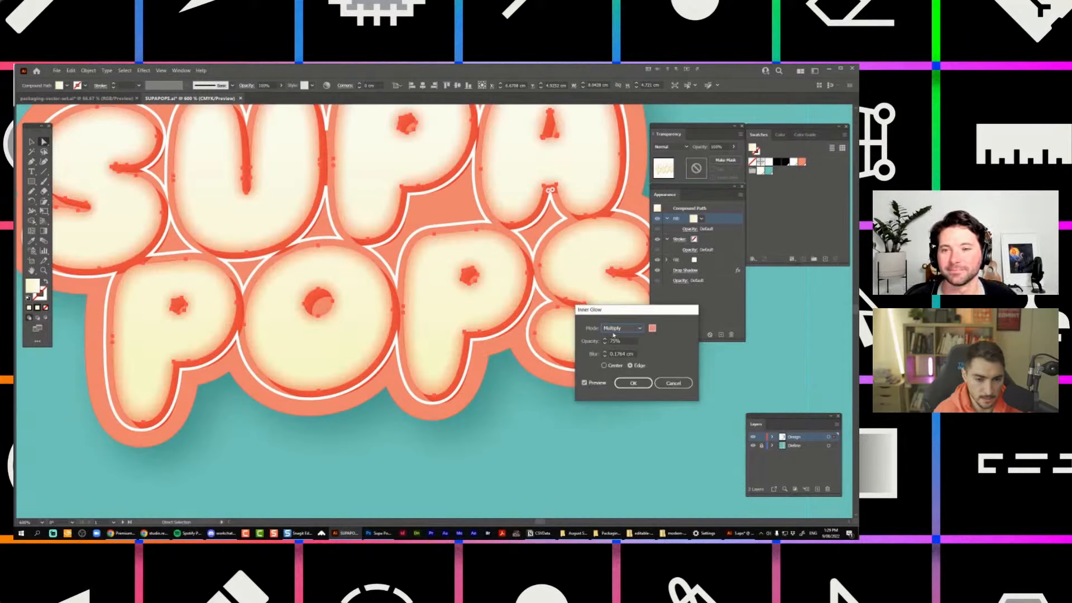
left_click(604, 344)
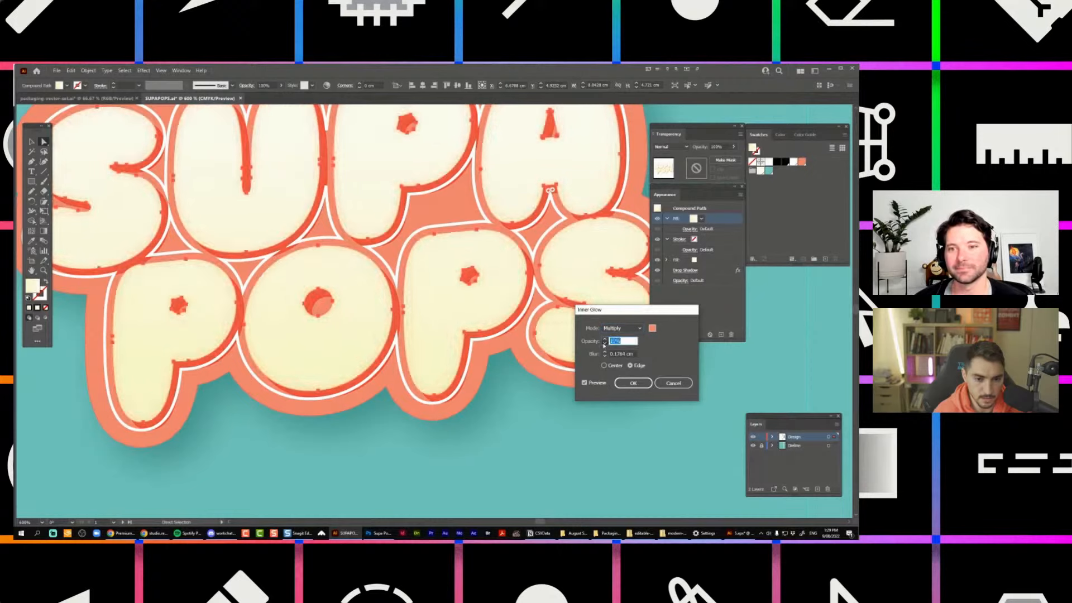
type("30")
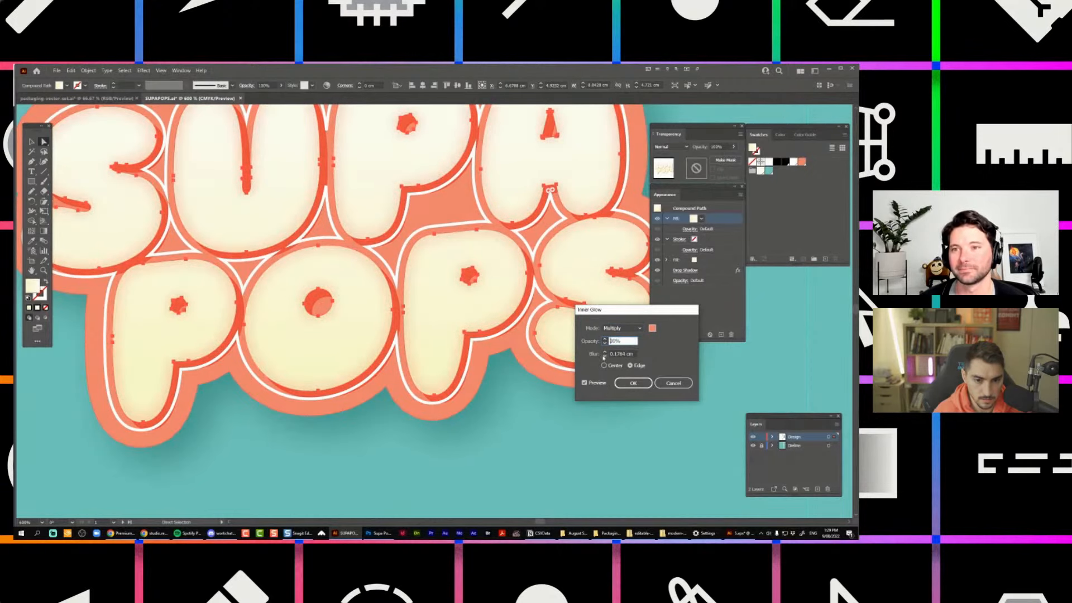
Set the inner glow's blur to 0.1 cm, toggling the preview to compare the lettering.
left_click(604, 356)
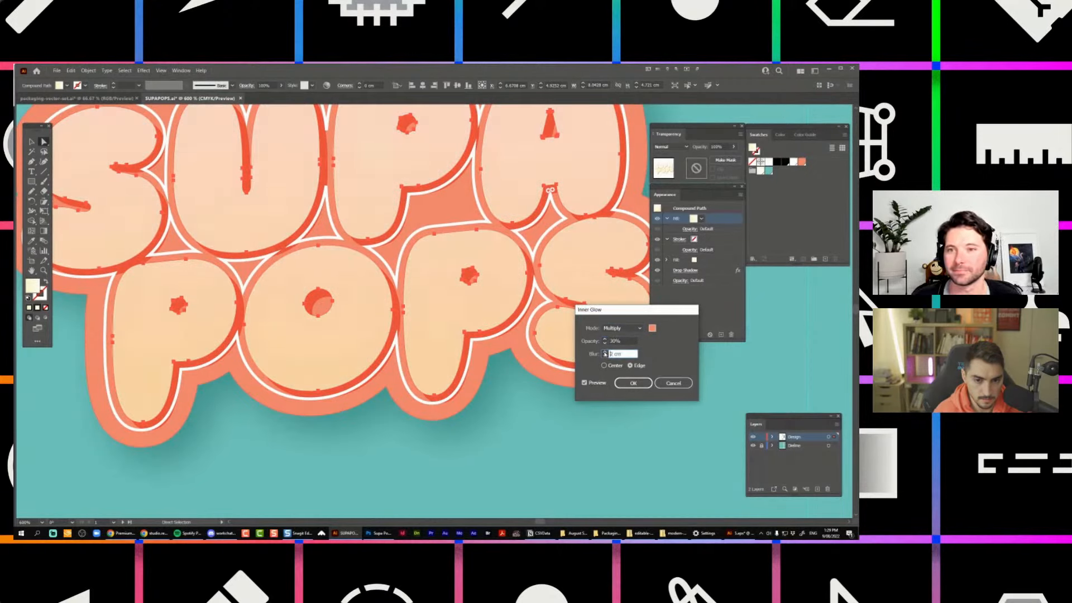
left_click(605, 352)
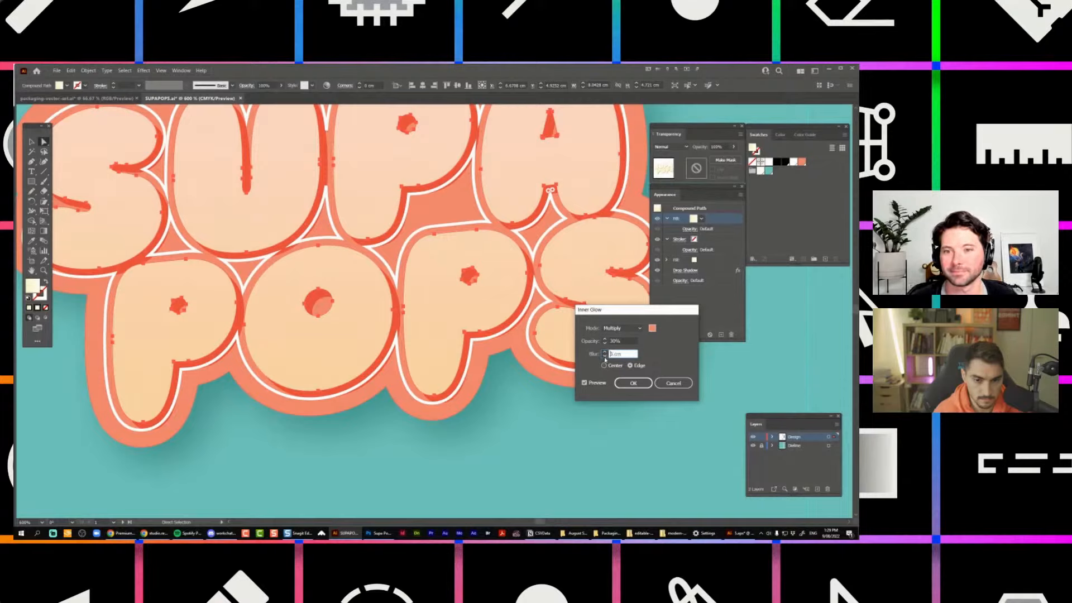
left_click(605, 358)
left_click(605, 357)
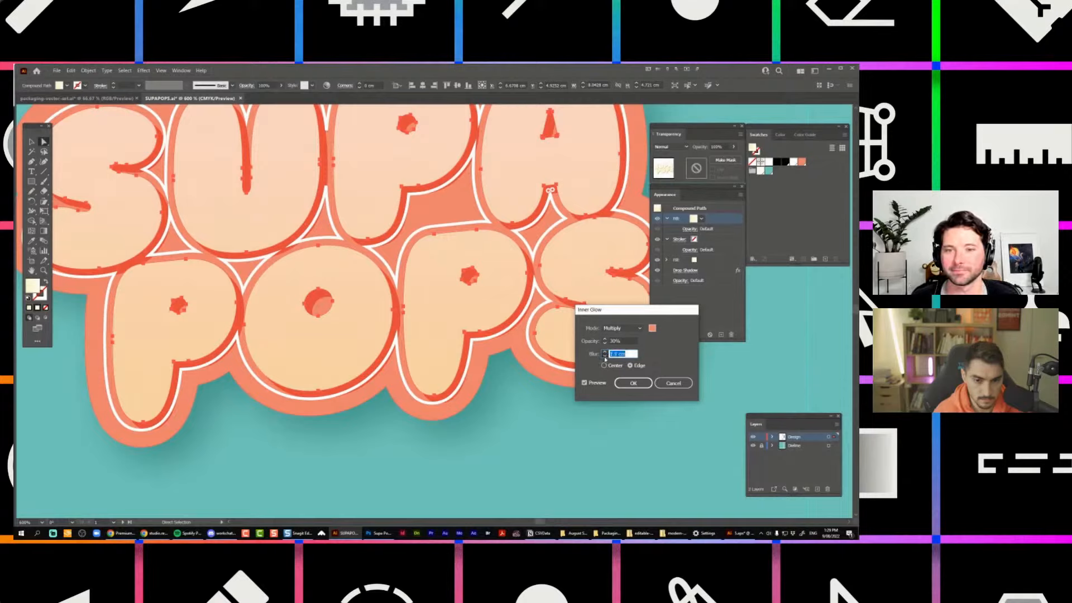
left_click(605, 357)
left_click(592, 384)
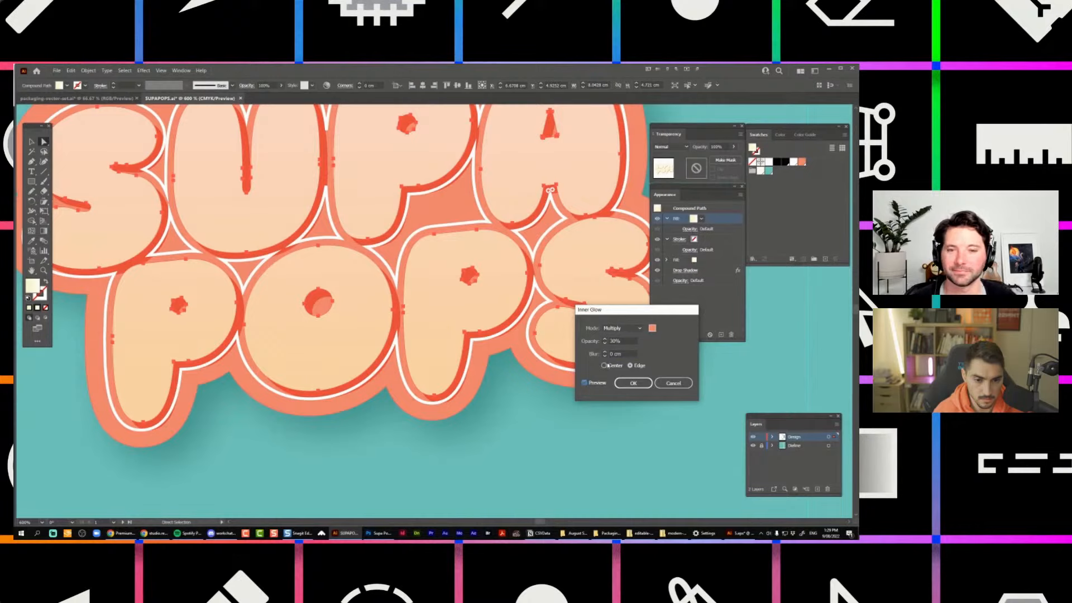
left_click(605, 352)
Compare the Center and Edge glow sources, keep Edge, adjust the glow's opacity and apply the effect.
left_click(607, 366)
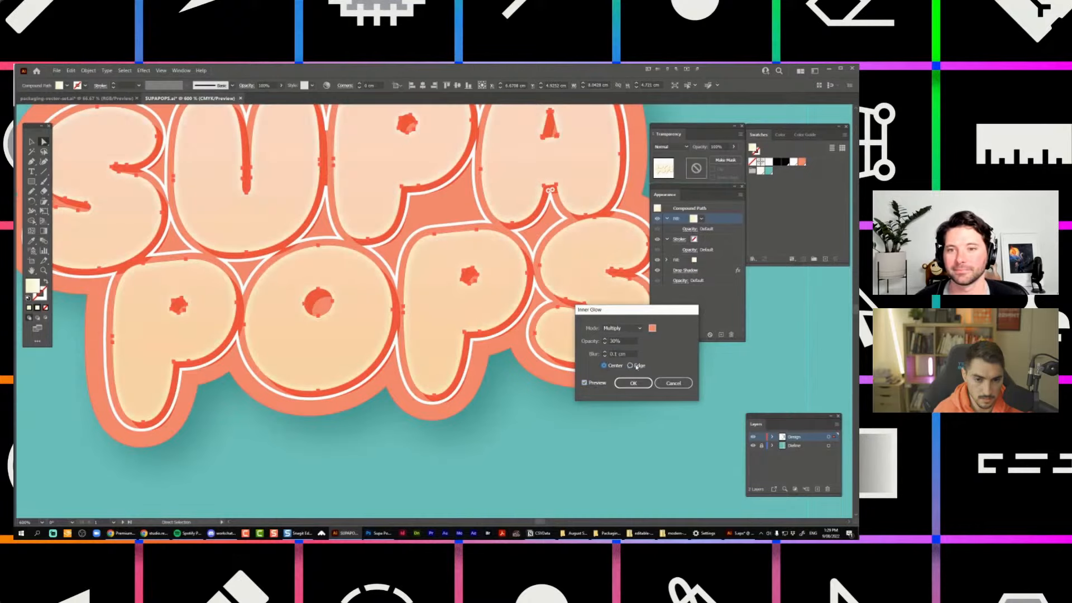
left_click(631, 367)
left_click(605, 366)
left_click(630, 366)
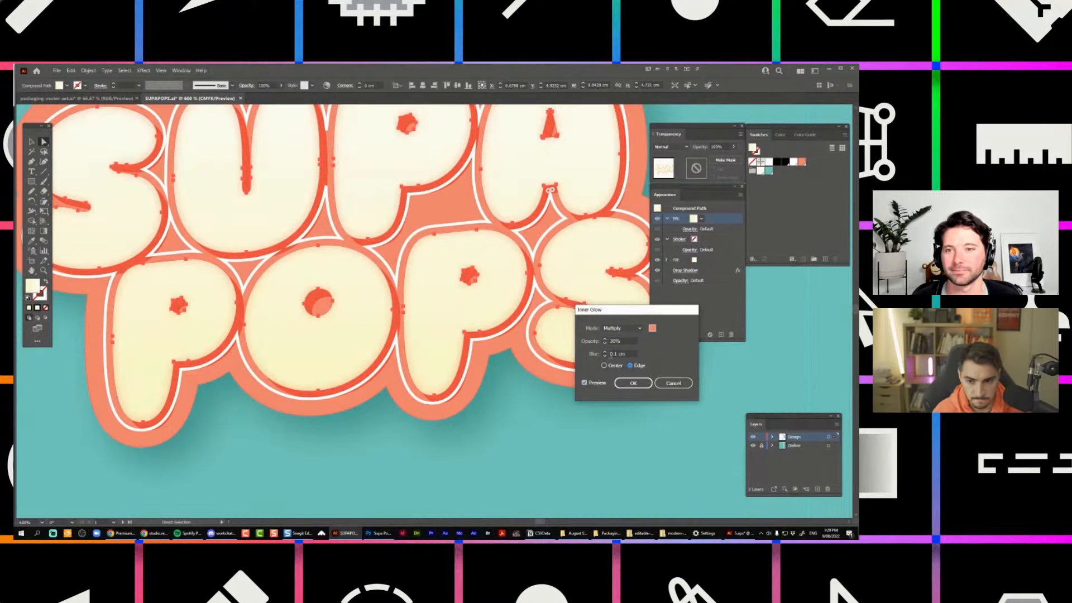
left_click(605, 341)
left_click(605, 340)
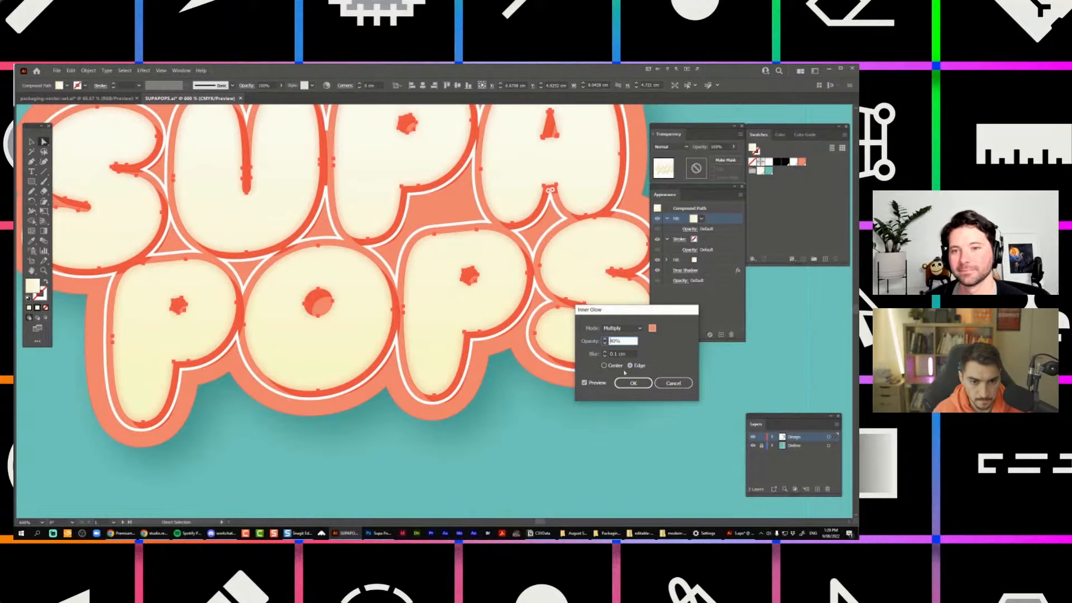
left_click(634, 384)
key("v")
left_click(619, 388)
Open the white outline group of the SUPA POPS logo in isolation mode.
scroll(599, 424, "down", 4)
left_click(627, 302)
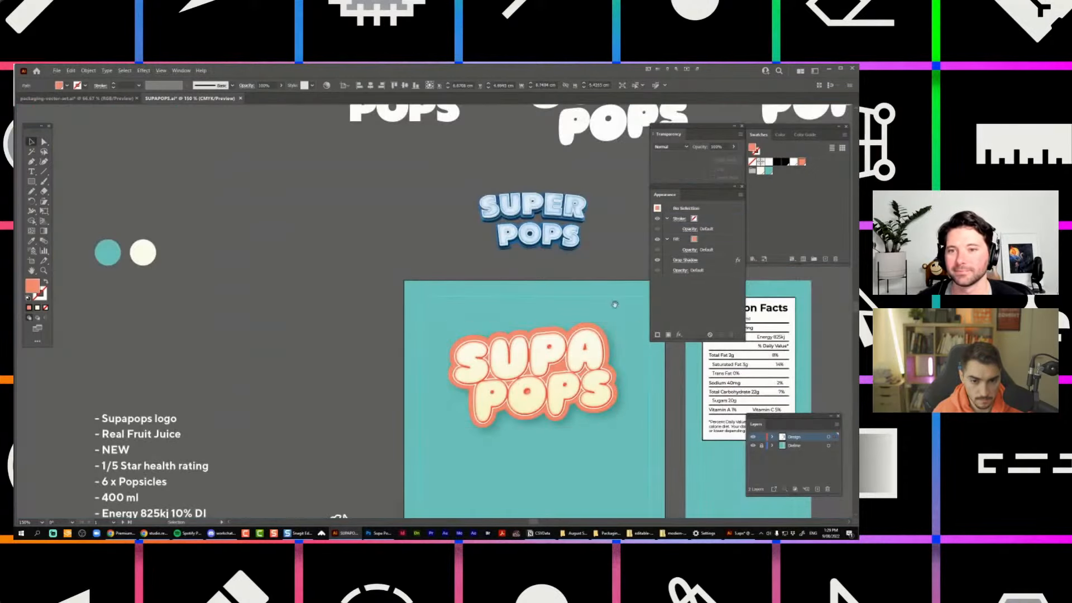
left_click_drag(620, 295, 583, 231)
scroll(581, 229, "down", 1)
scroll(577, 210, "up", 2)
left_click(505, 322)
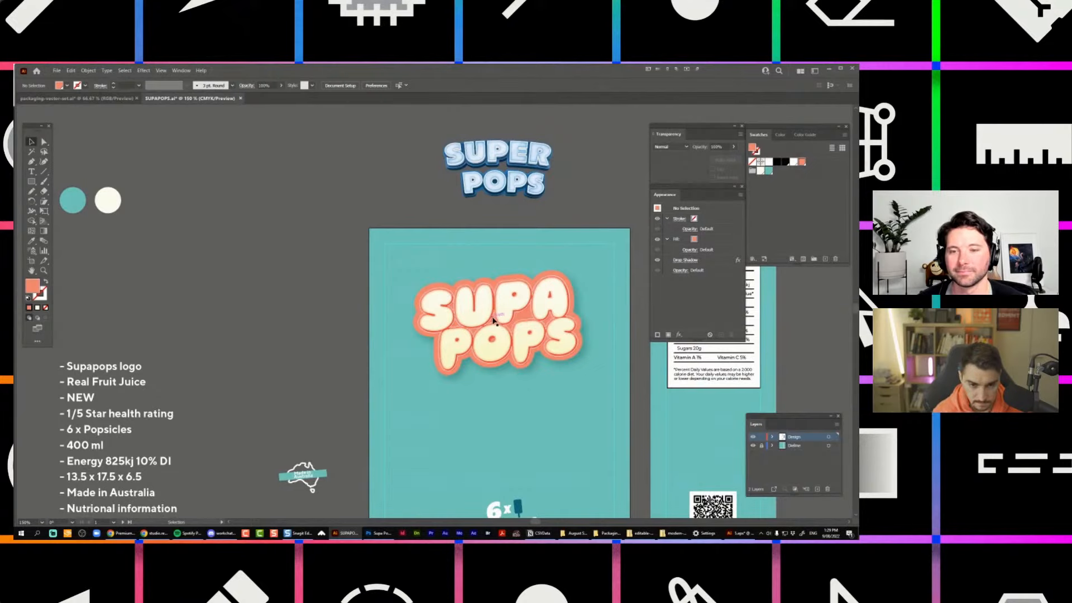
scroll(499, 318, "up", 4)
double_click(498, 318)
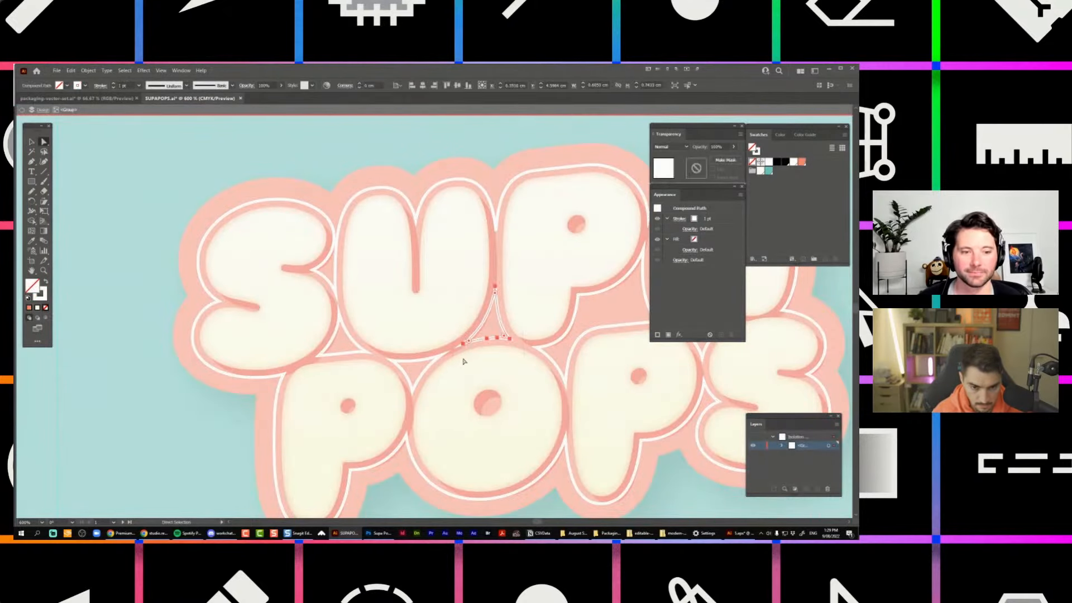
Delete the white outline's small inner pieces enclosed between the letters of SUPA and POPS.
key("a")
left_click(394, 326)
left_click_drag(342, 364, 374, 311)
key("Delete")
key("Delete")
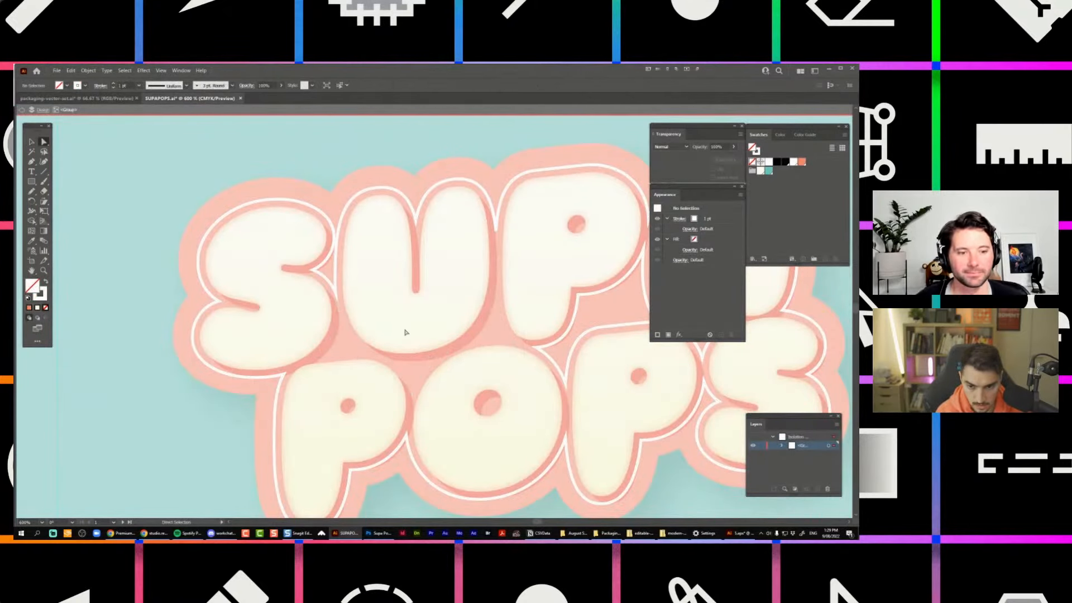
scroll(405, 329, "right", 4)
key("Delete")
key("Delete")
left_click_drag(598, 307, 573, 333)
key("Delete")
key("Delete")
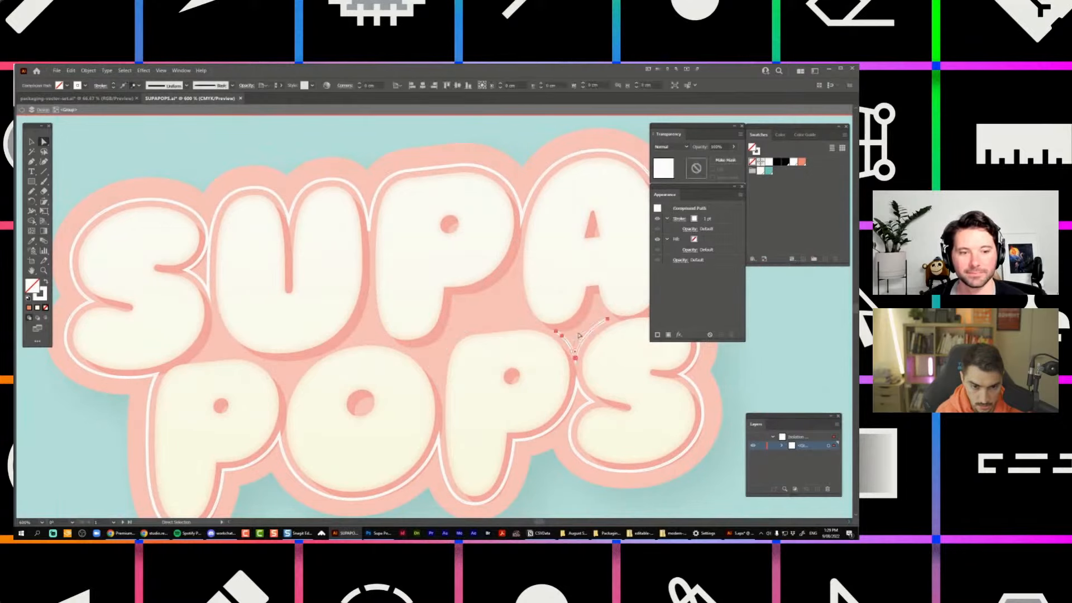
left_click(208, 277)
key("shift+x")
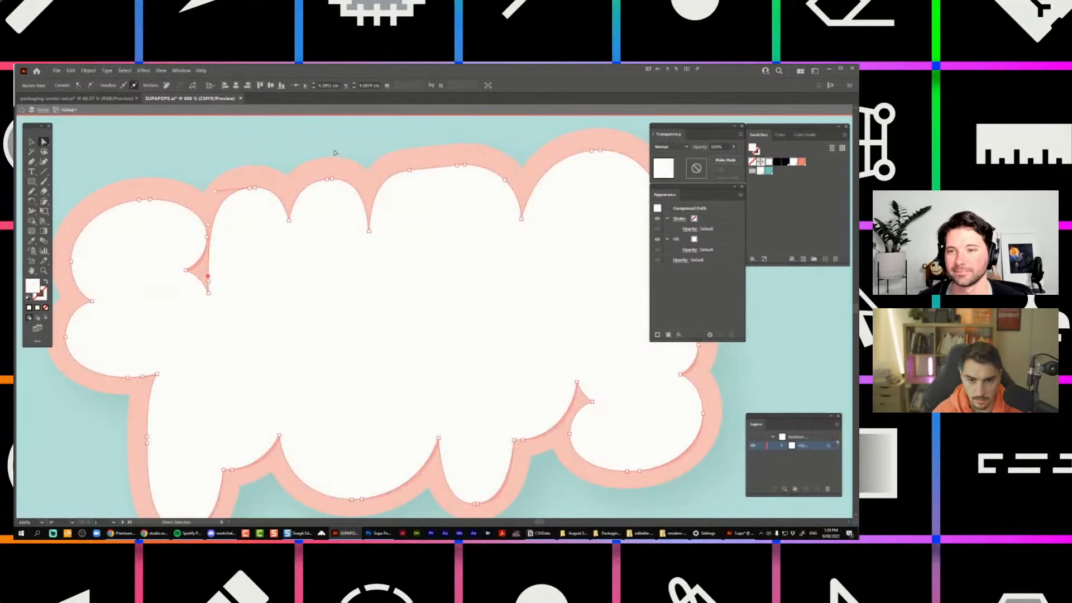
key("Escape")
key("ctrl+z")
Leave isolation mode and swap the logo outline's white stroke to a solid fill.
key("Escape")
scroll(509, 205, "down", 3)
left_click(552, 164)
scroll(553, 164, "down", 1)
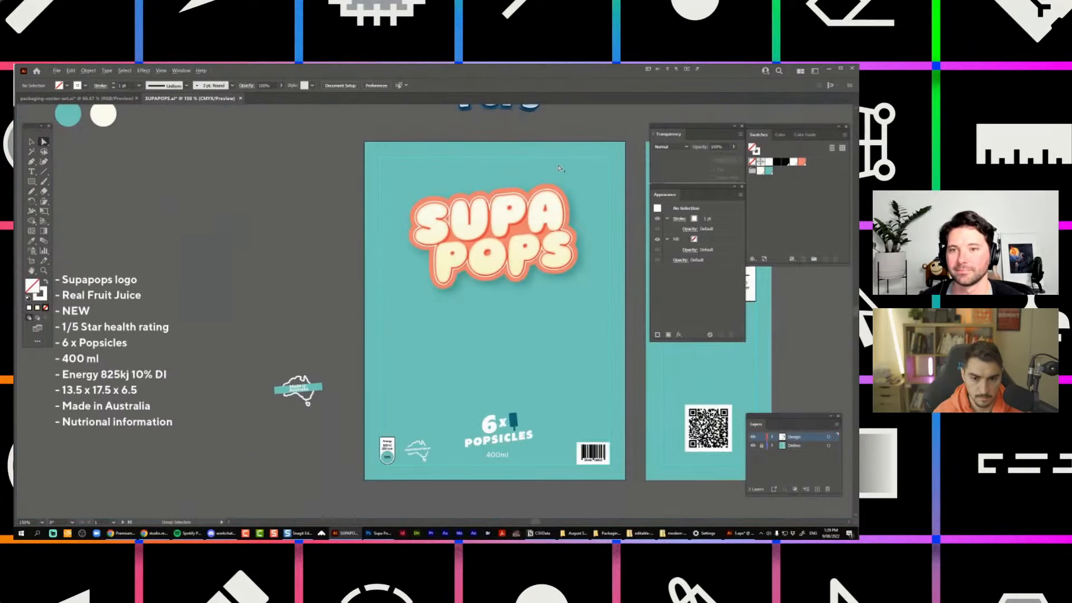
scroll(557, 165, "up", 2)
left_click(541, 216)
key("shift+x")
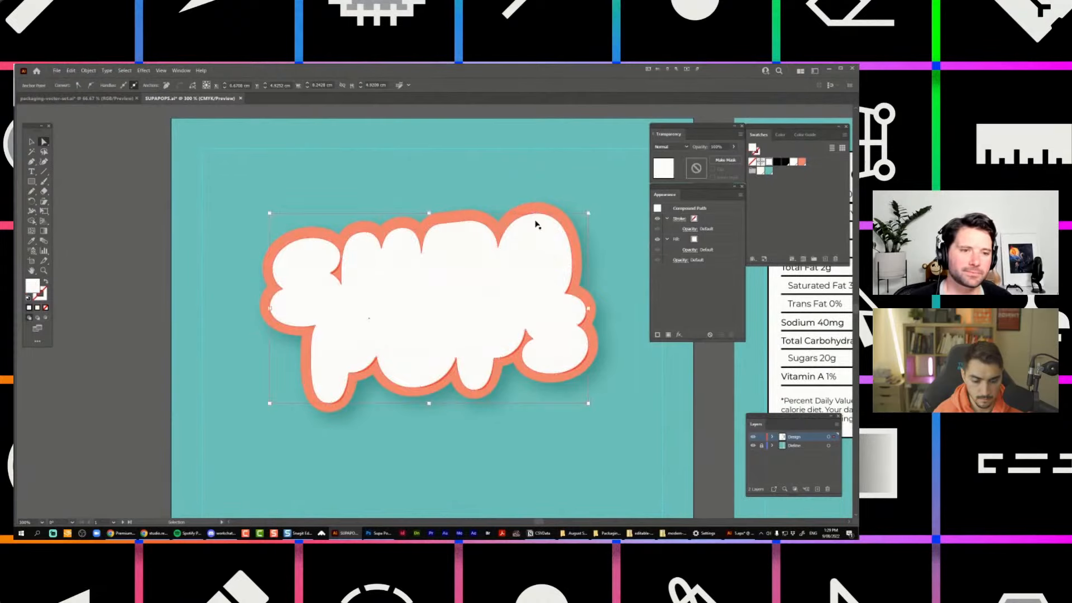
Recolour the filled outline shape with the coral swatch and set its blend mode to Multiply.
key("a")
left_click(769, 171)
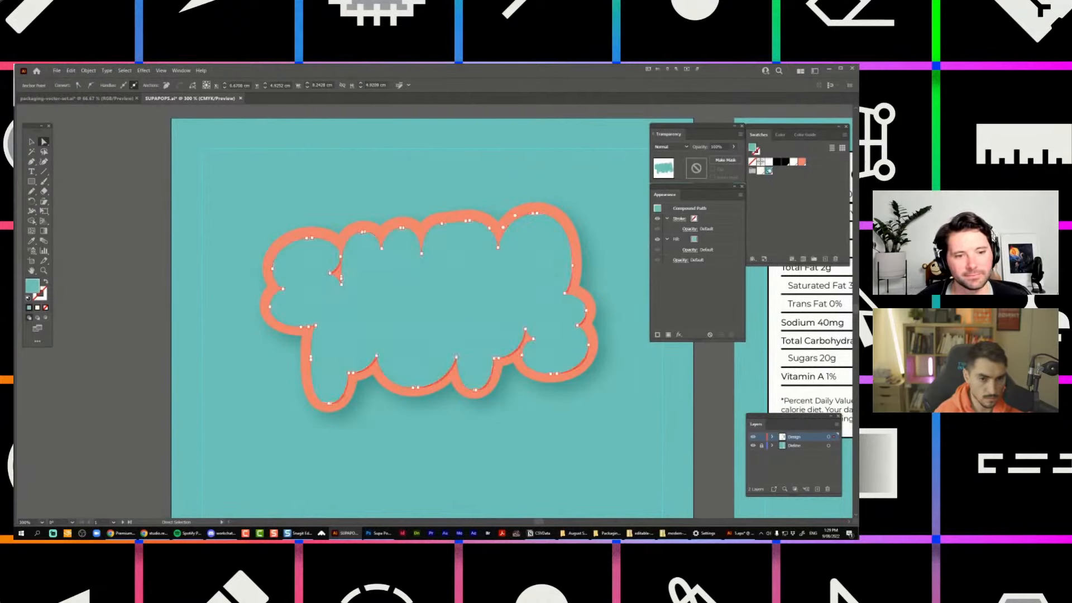
left_click(803, 162)
left_click(671, 146)
left_click(668, 167)
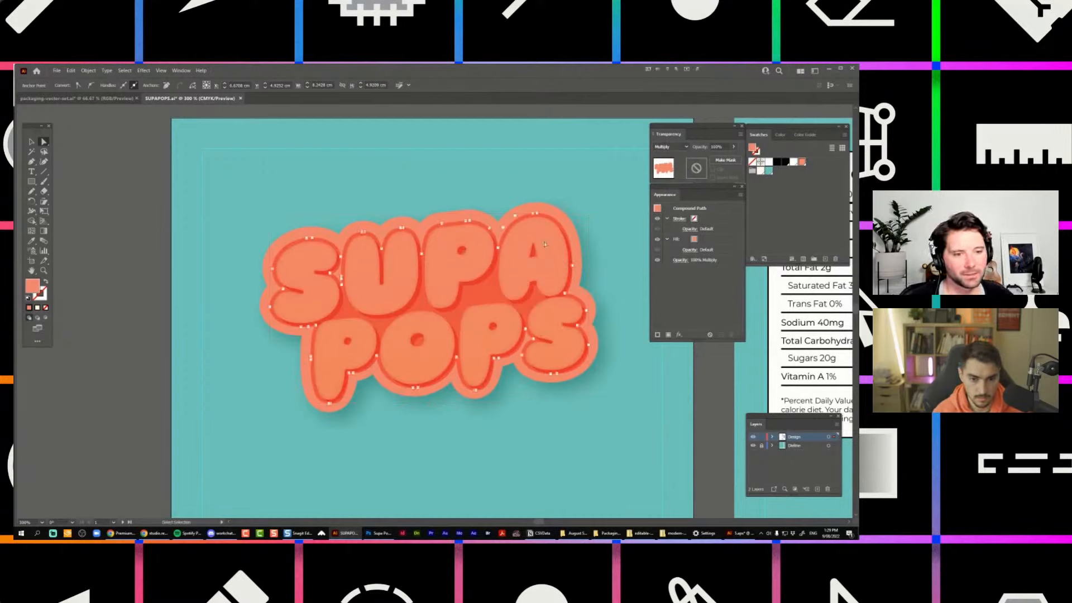
Send the coral outline group to the back of the stacking order, behind the cream lettering.
left_click_drag(545, 244, 608, 289)
key("ctrl+z")
key("v")
left_click(646, 289)
key("ctrl+z")
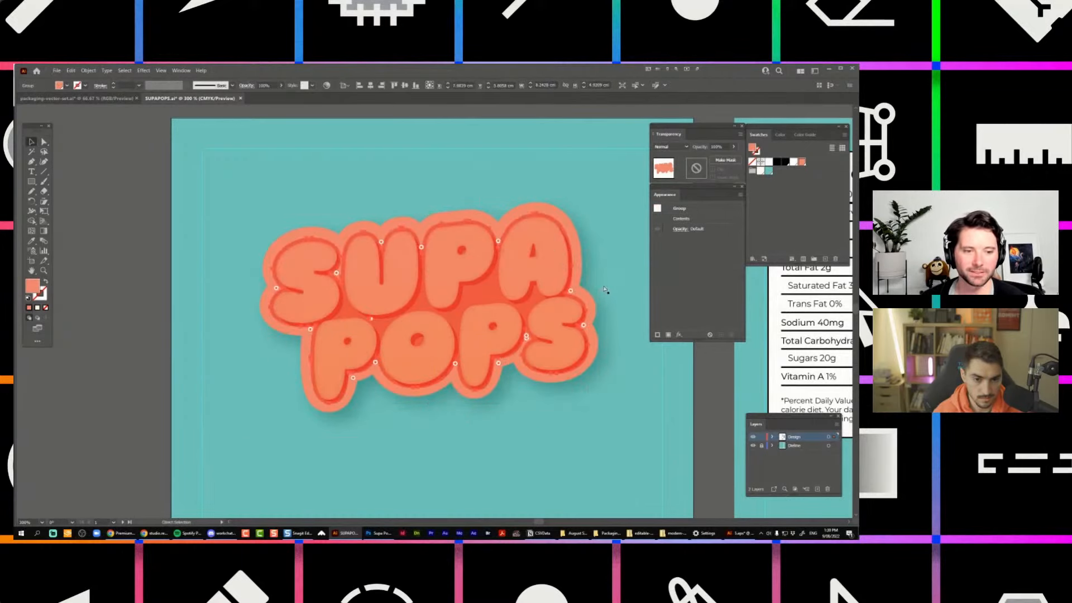
key("ctrl+shift+[")
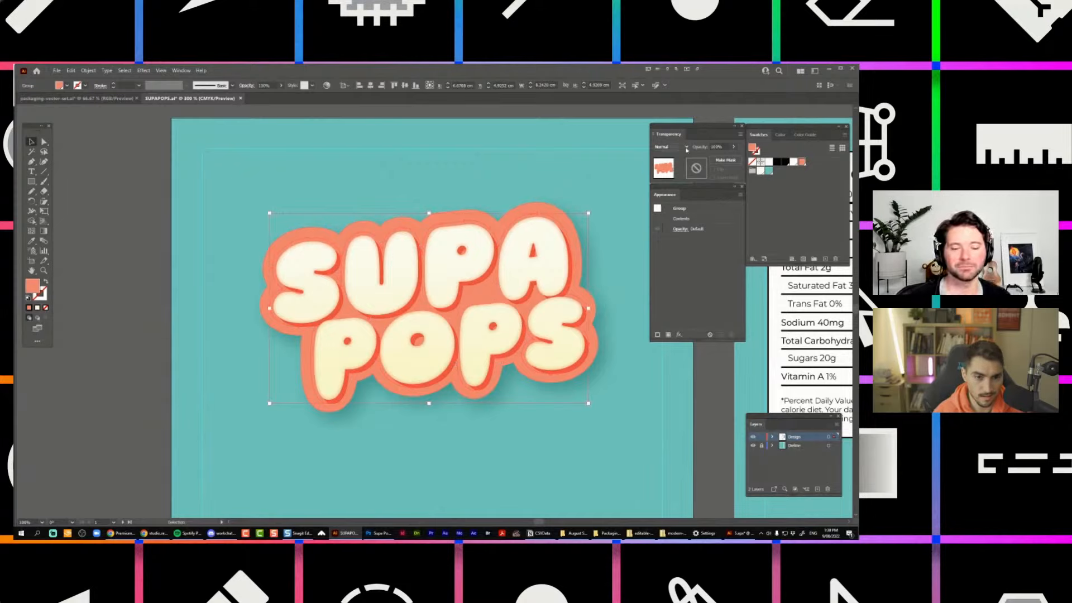
Send the logo's large coral base shape to the back, behind the Multiply outline shape.
left_click(626, 162)
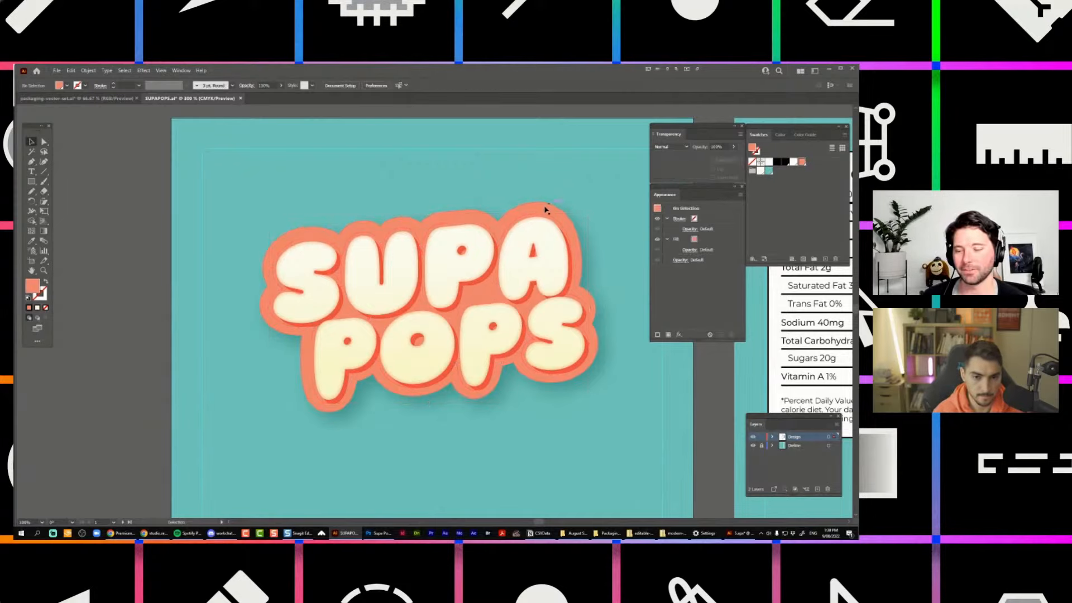
left_click_drag(545, 208, 598, 176)
key("ctrl+z")
key("ctrl+shift+[")
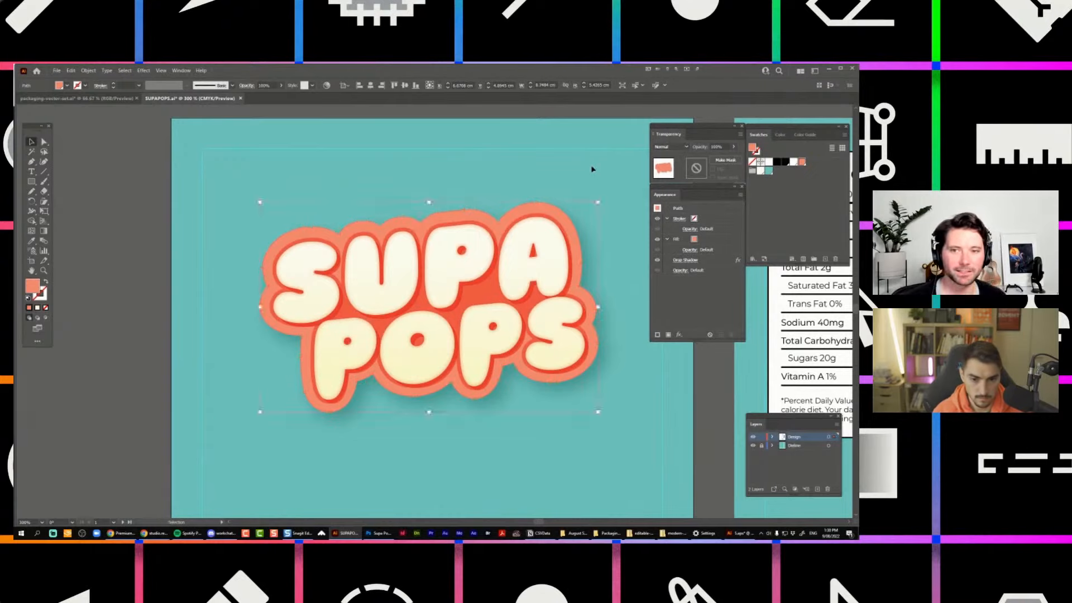
left_click(594, 169)
left_click_drag(487, 284, 573, 241)
key("ctrl+z")
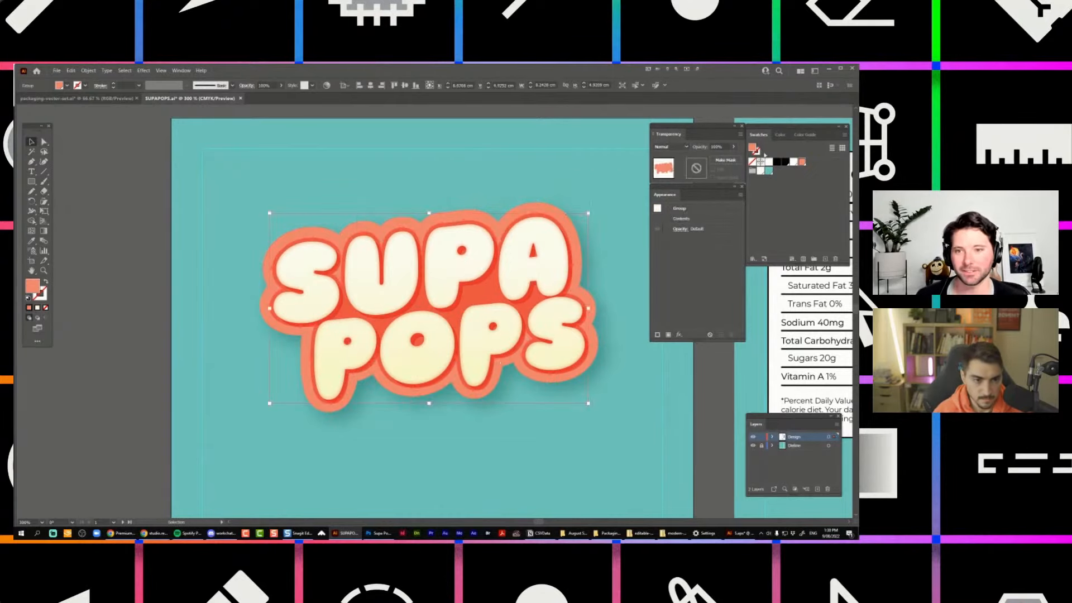
left_click(687, 146)
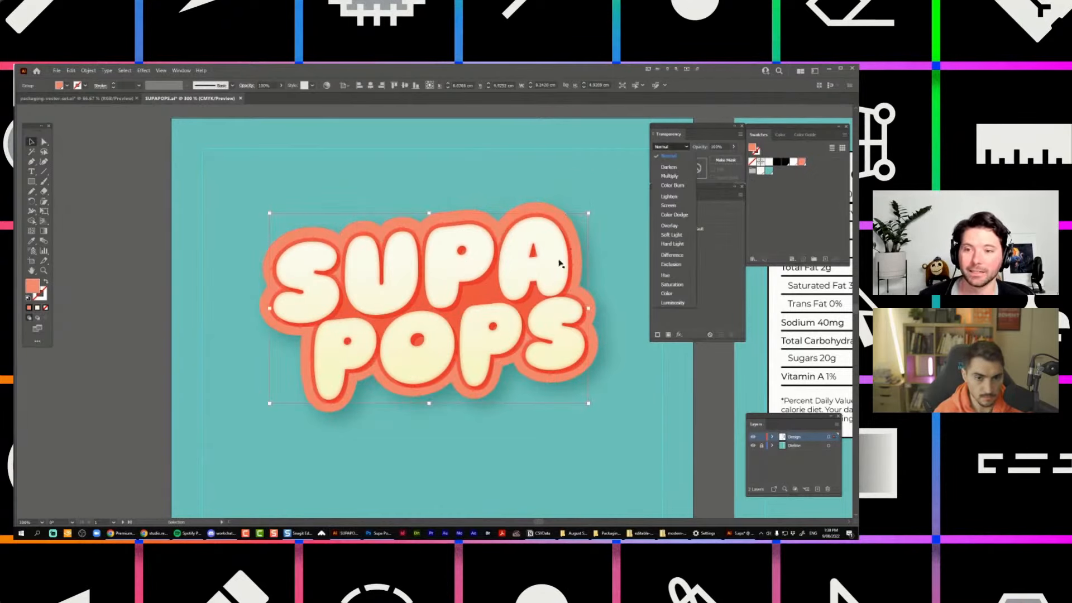
left_click(537, 280)
left_click(529, 193)
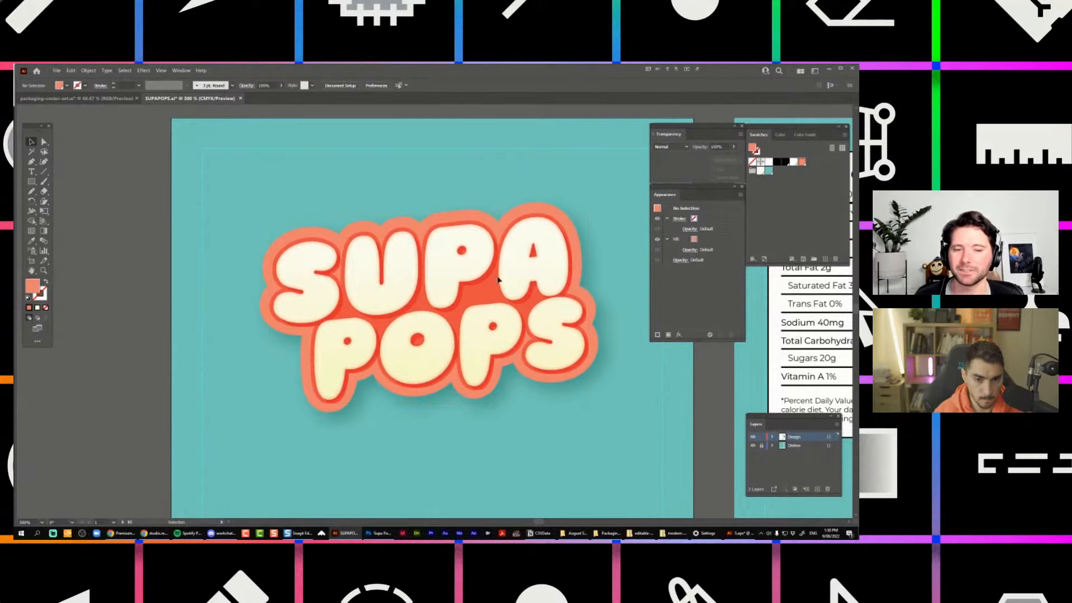
Try the Overlay, Color Dodge and Soft Light blend modes on the coral outline group.
left_click_drag(499, 279, 556, 219)
key("ctrl+z")
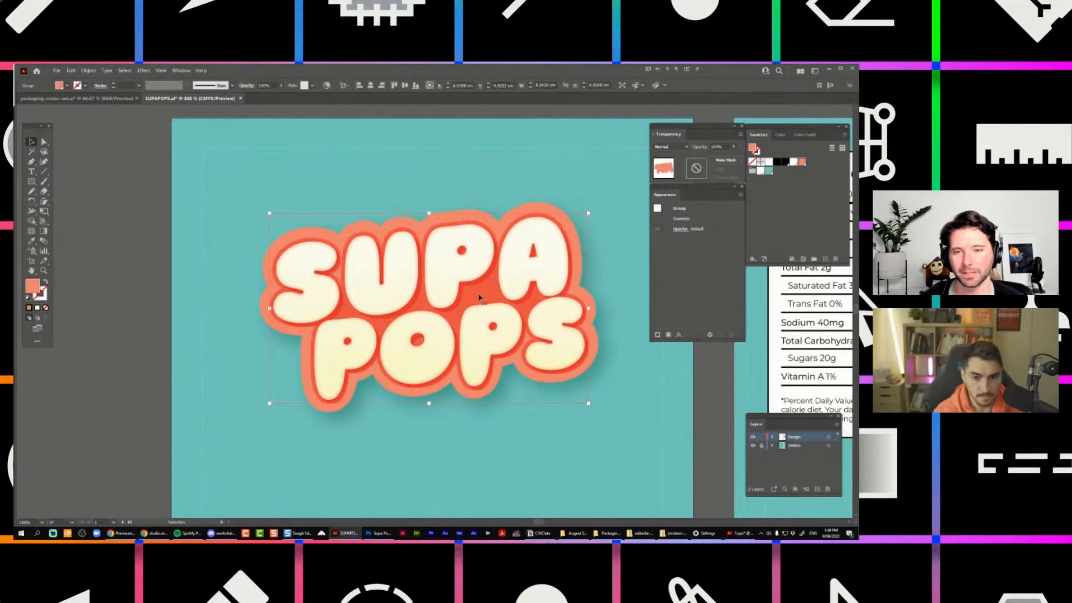
double_click(490, 294)
left_click_drag(490, 295, 519, 252)
key("ctrl+z")
key("ctrl+z")
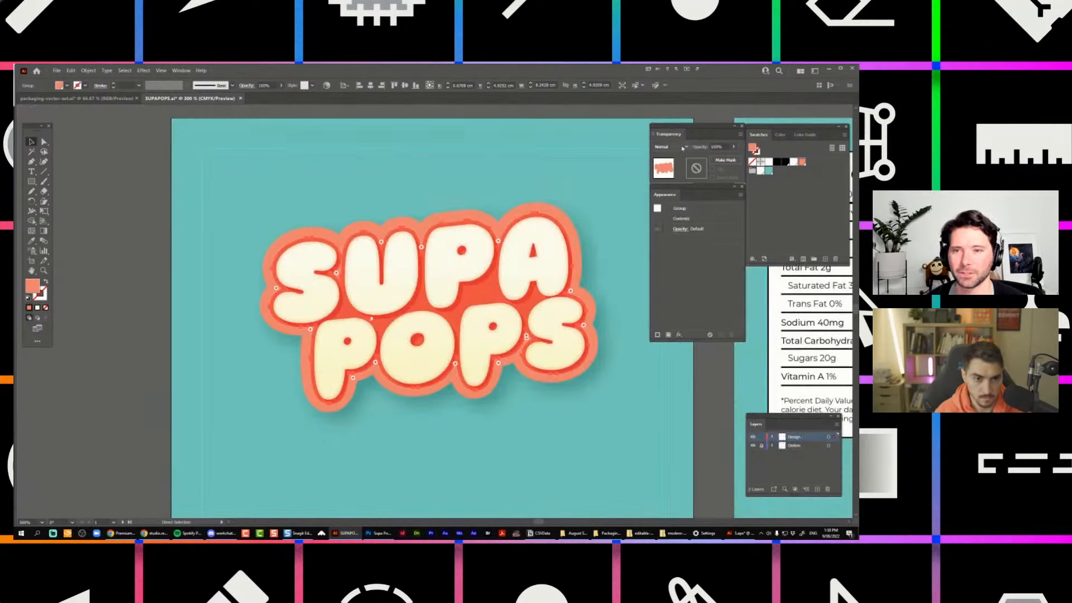
left_click(670, 147)
left_click(669, 226)
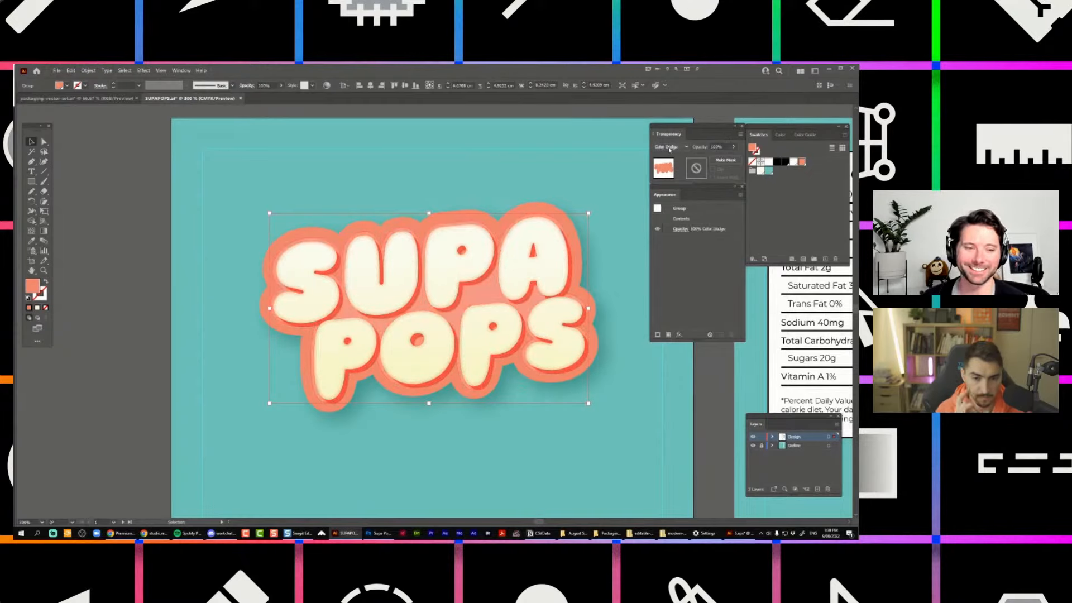
left_click(547, 144)
scroll(548, 148, "down", 3)
scroll(548, 147, "up", 2)
left_click(545, 208)
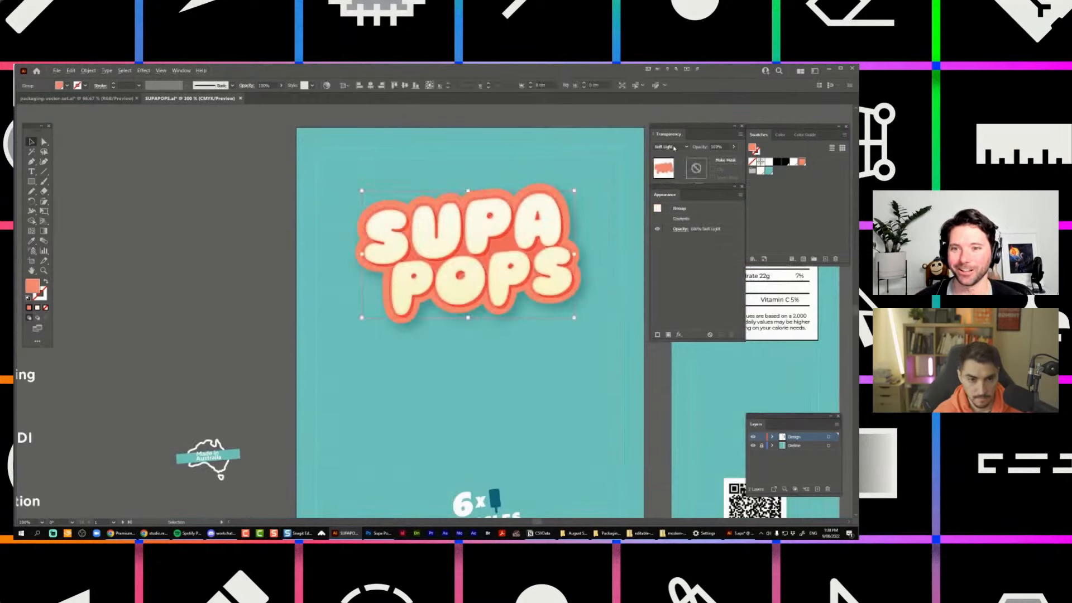
Set the coral outline group's blend mode to Multiply.
left_click(669, 147)
left_click(668, 156)
left_click(667, 148)
left_click(668, 176)
left_click(548, 149)
scroll(548, 149, "down", 2)
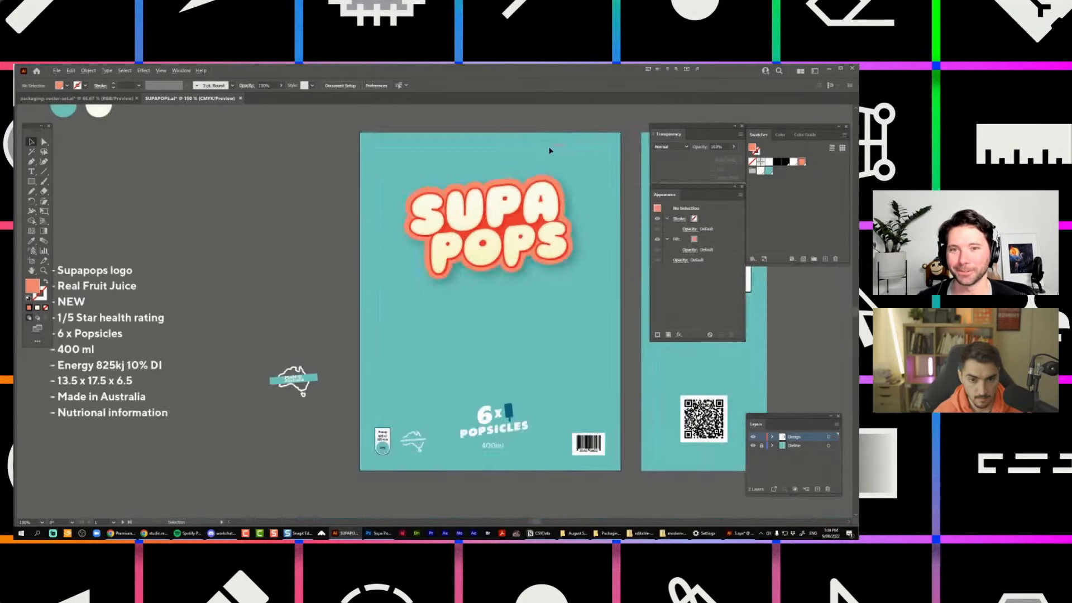
left_click_drag(549, 147, 544, 177)
left_click(541, 217)
left_click(578, 174)
scroll(553, 180, "up", 3)
left_click_drag(471, 308, 544, 202)
key("ctrl+z")
left_click(562, 190)
scroll(562, 190, "down", 3)
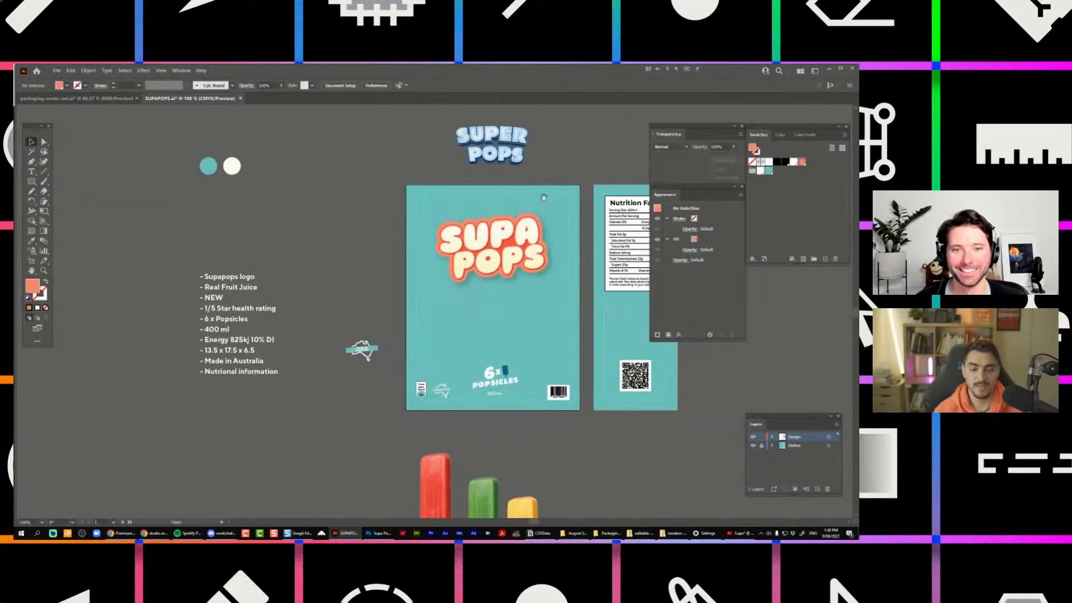
Hide the panels and examine the SUPA POPS logo on the front and side panel artwork.
left_click(533, 220)
left_click(549, 202)
key("Tab")
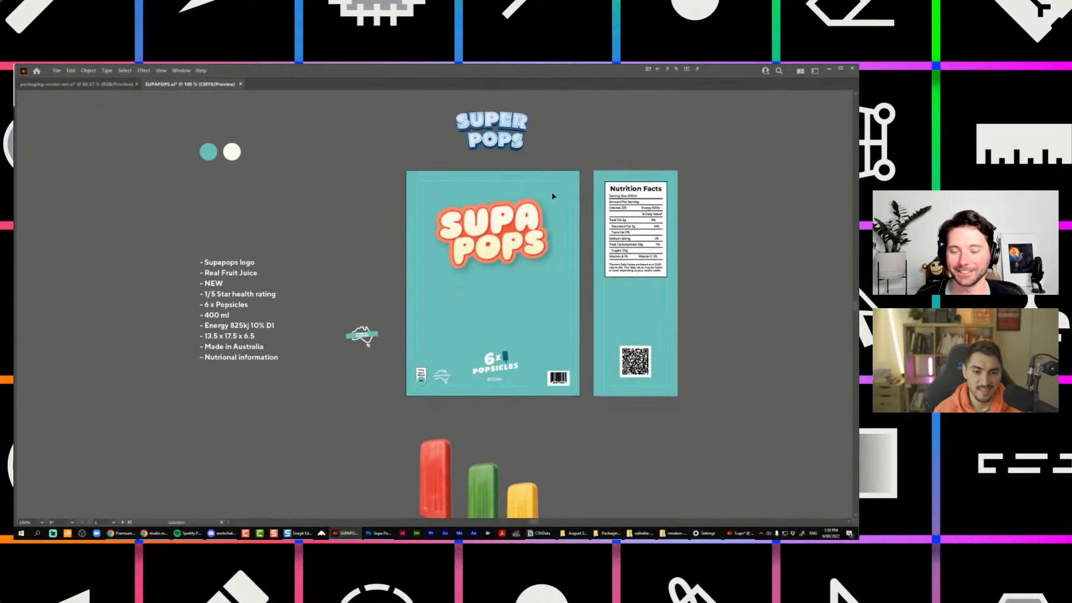
scroll(532, 220, "up", 1)
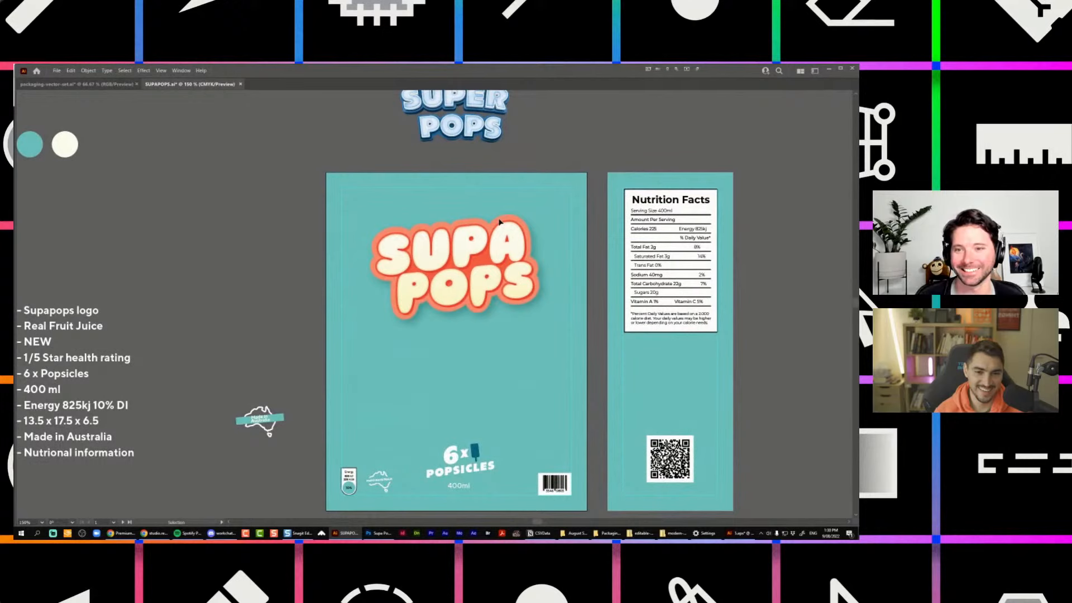
scroll(501, 197, "up", 1)
scroll(549, 224, "up", 1)
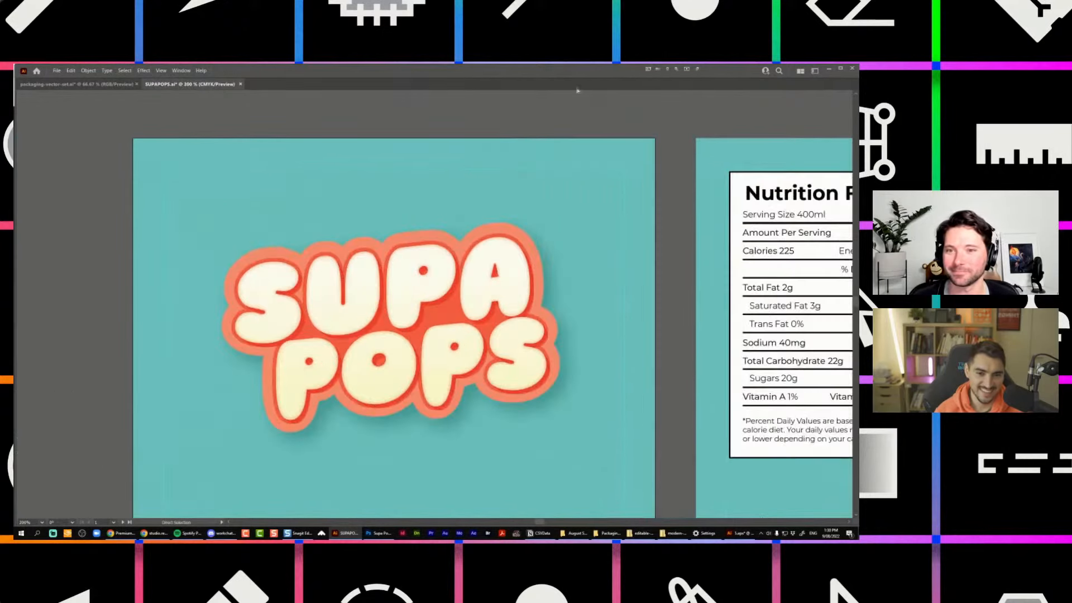
Select the logo's coral base shape and show the panels again.
left_click(536, 208)
key("Tab")
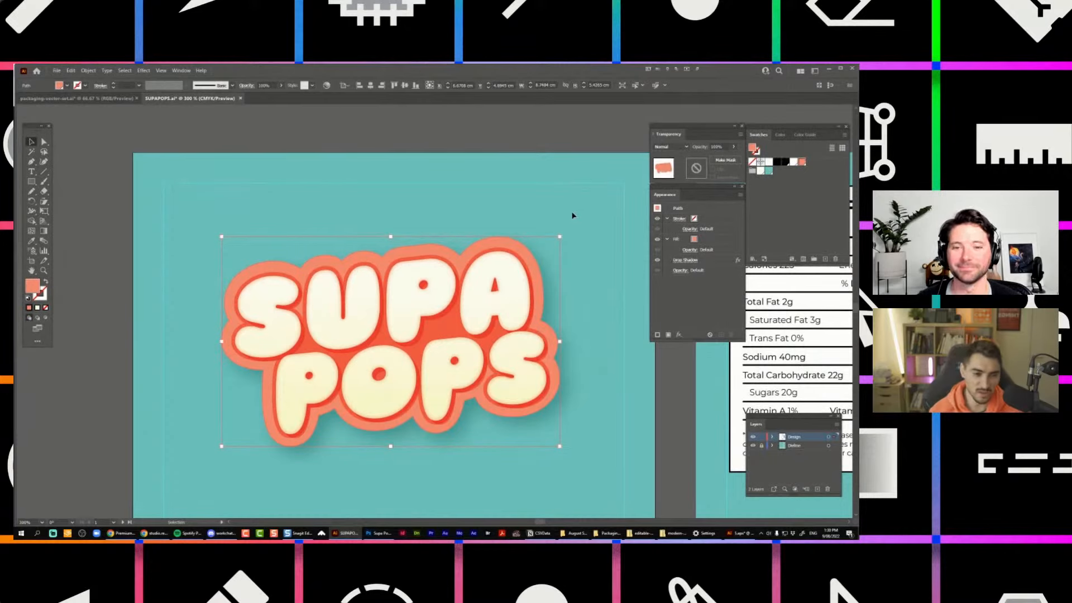
scroll(572, 215, "left", 1)
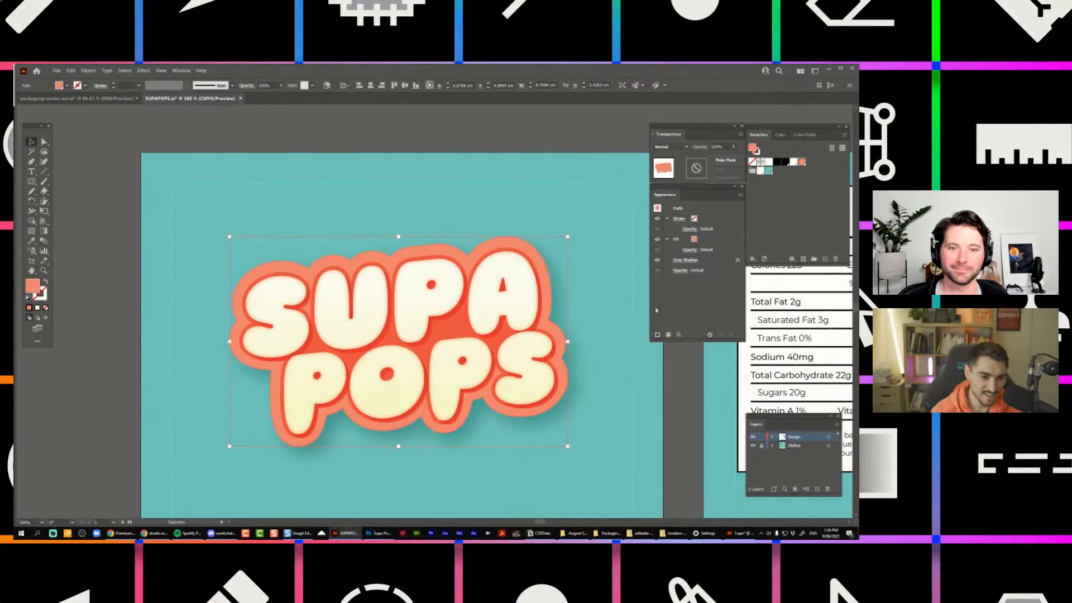
Add a new stroke to the logo's coral base shape and colour it with the cream swatch.
left_click(658, 336)
left_click(702, 219)
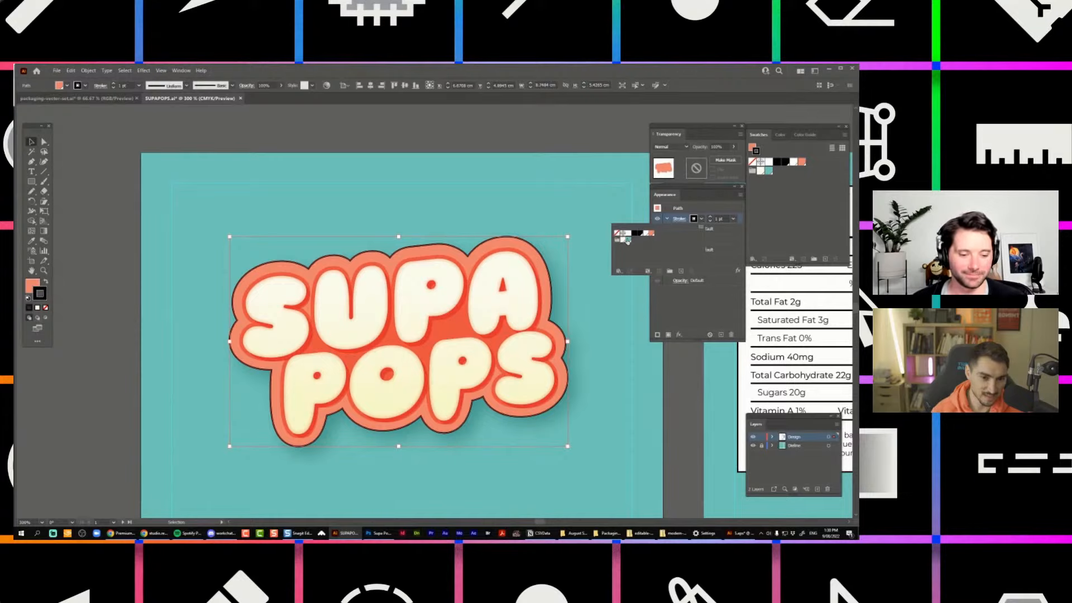
left_click(645, 233)
left_click(627, 241)
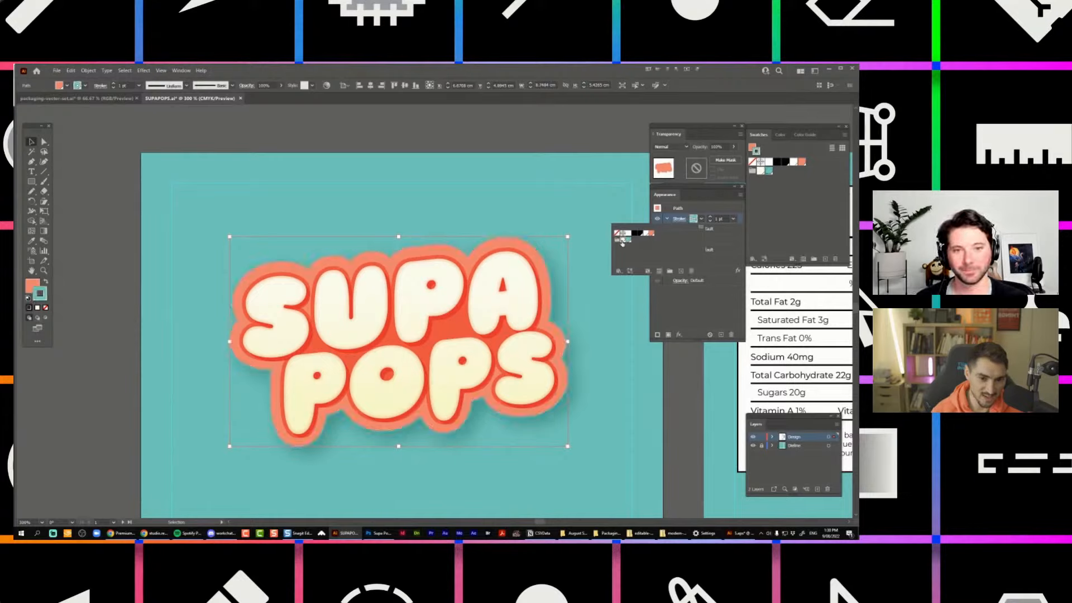
left_click(624, 243)
key("Escape")
Increase the cream stroke's weight to 2 pt on the logo's base shape.
key("a")
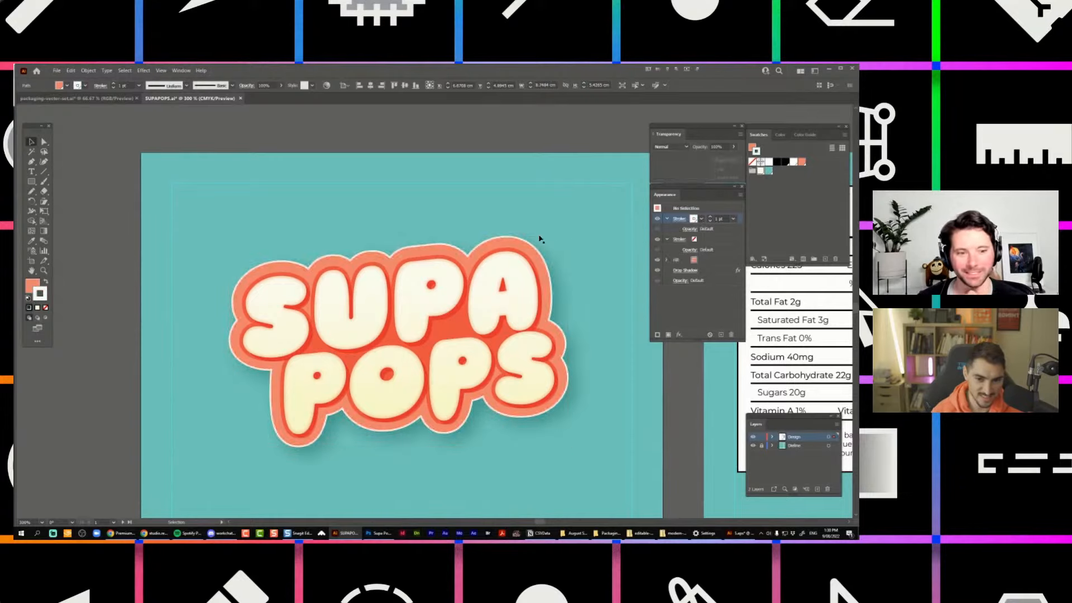
left_click(702, 218)
left_click(710, 217)
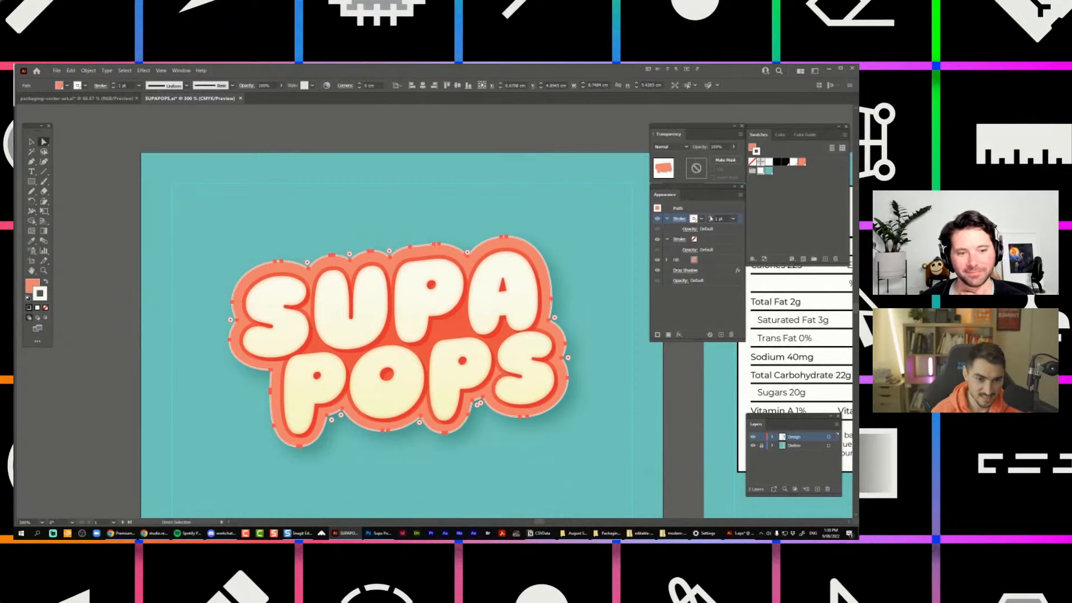
left_click(710, 216)
left_click(577, 197)
Examine the outlined SUPA POPS logo on the front panel and compare it with the blue SUPER POPS reference.
scroll(576, 199, "down", 2)
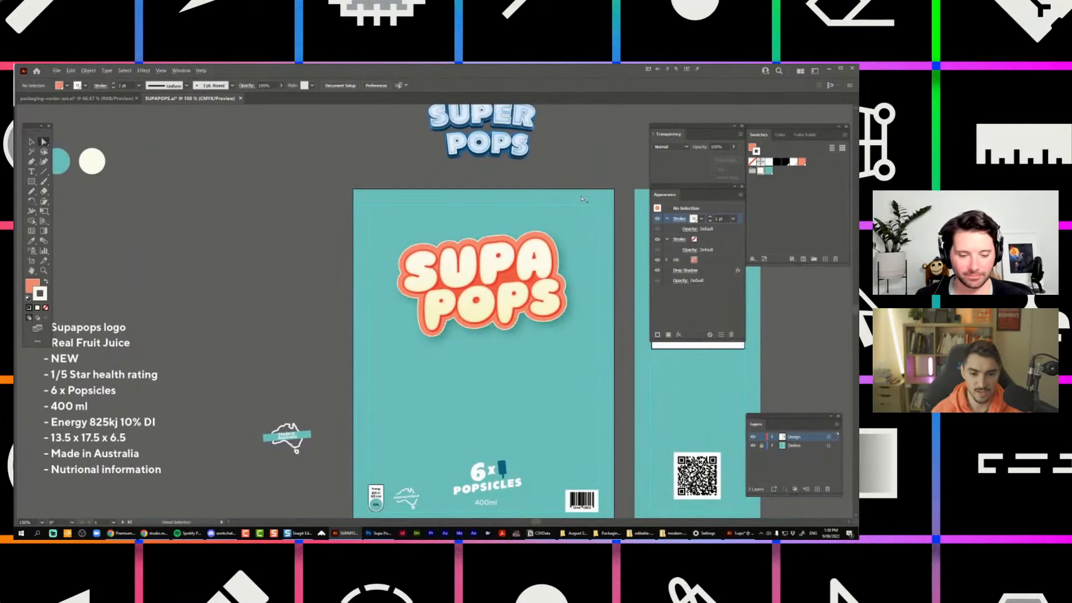
scroll(580, 194, "down", 1)
scroll(581, 199, "down", 1)
key("v")
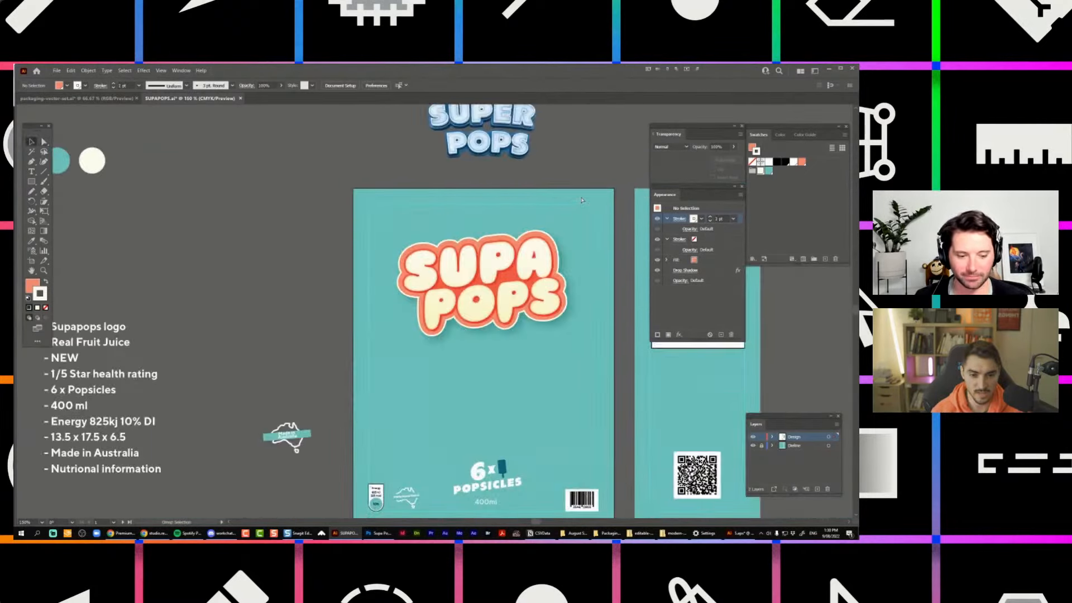
scroll(580, 202, "up", 3)
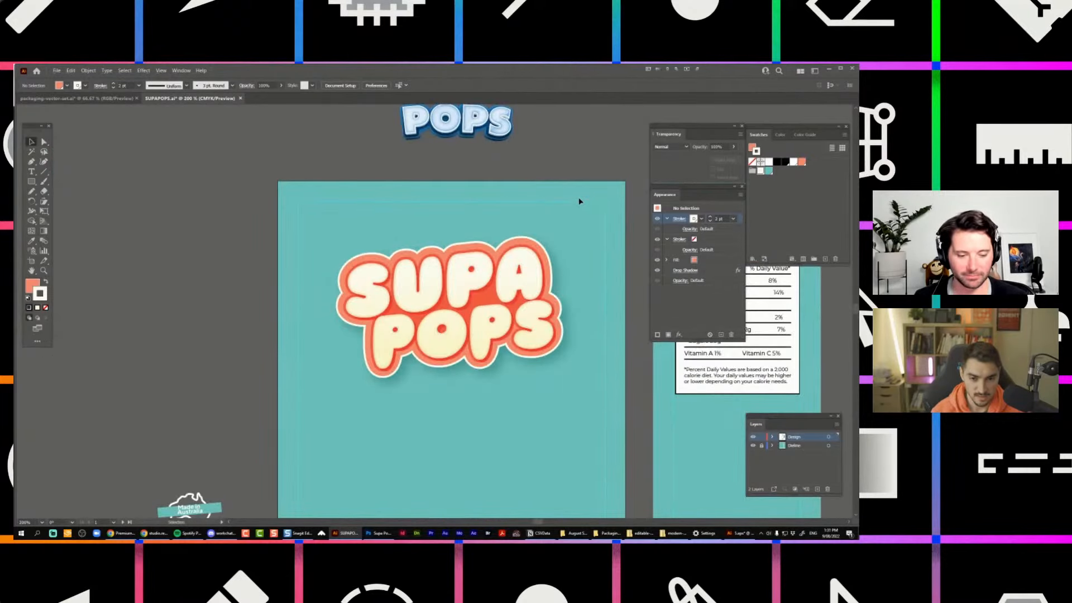
scroll(579, 202, "down", 3)
scroll(517, 224, "up", 5)
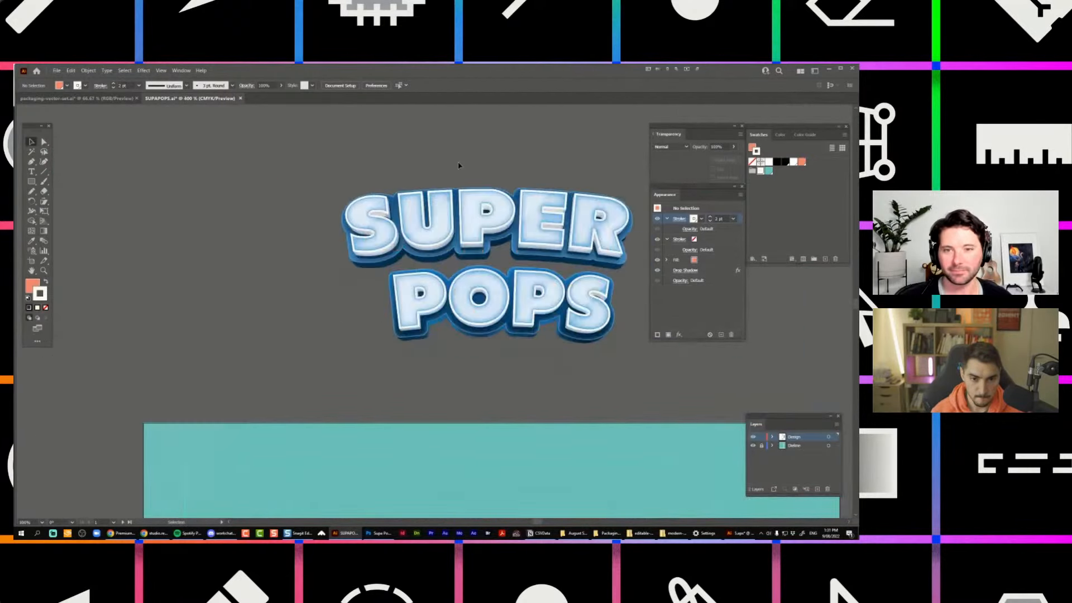
scroll(469, 165, "up", 1)
scroll(480, 163, "down", 4)
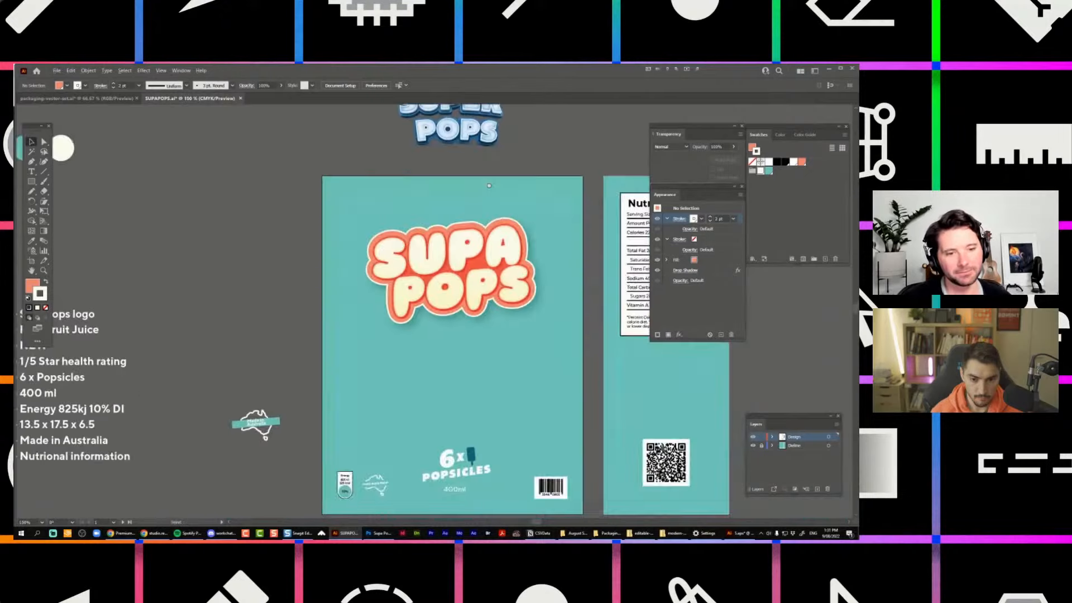
scroll(536, 176, "down", 2)
scroll(536, 176, "up", 2)
left_click(337, 311)
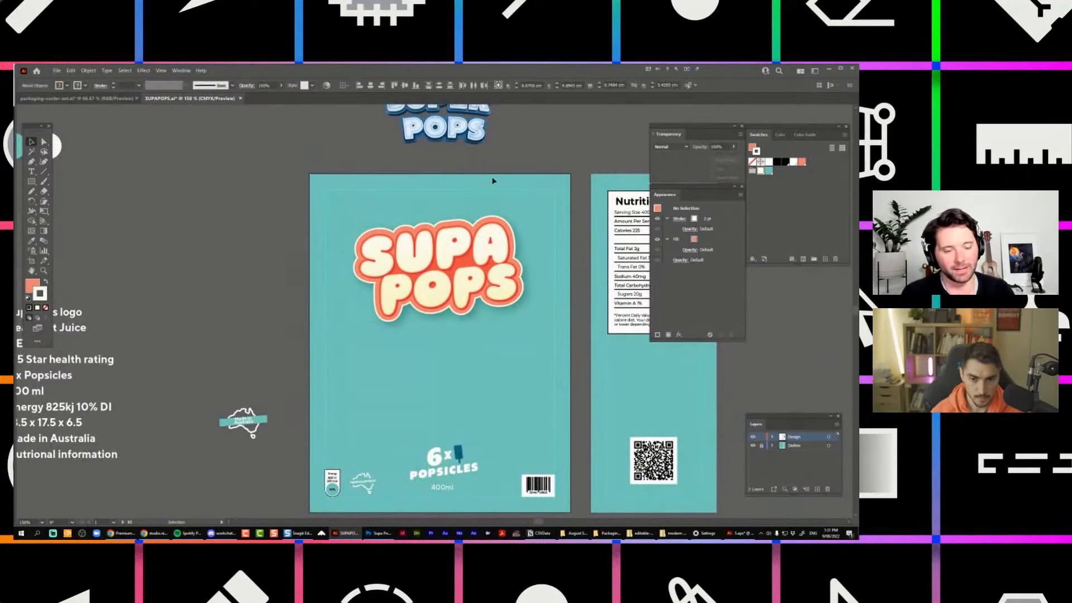
scroll(508, 206, "down", 1)
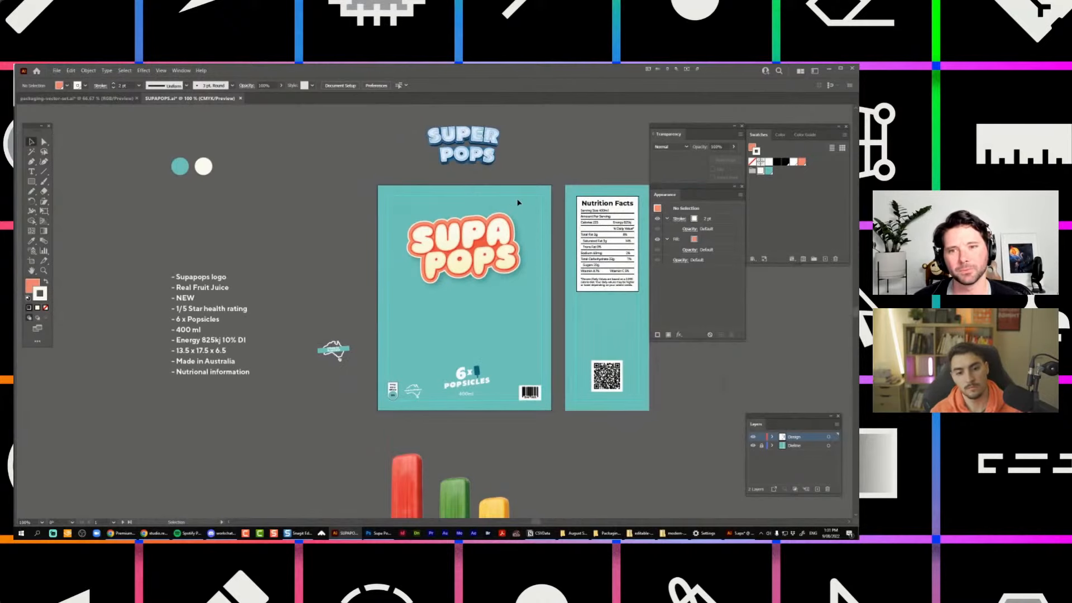
scroll(548, 221, "up", 3)
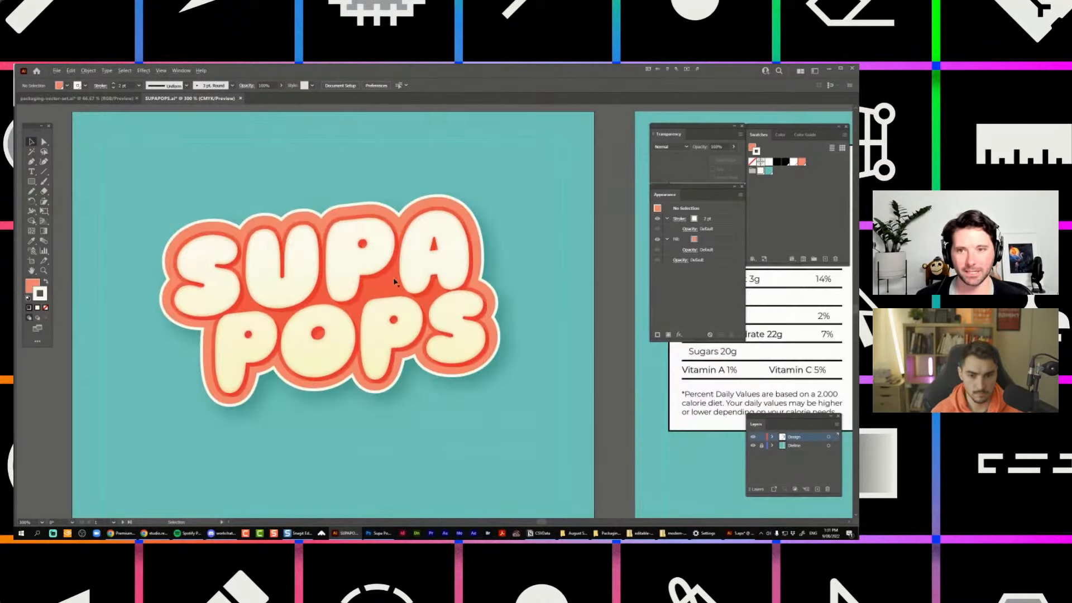
Pull the logo's lettering away from the coral shapes behind it and undo the moves.
left_click(388, 292)
left_click_drag(384, 291, 403, 259)
key("ctrl+z")
left_click(448, 201)
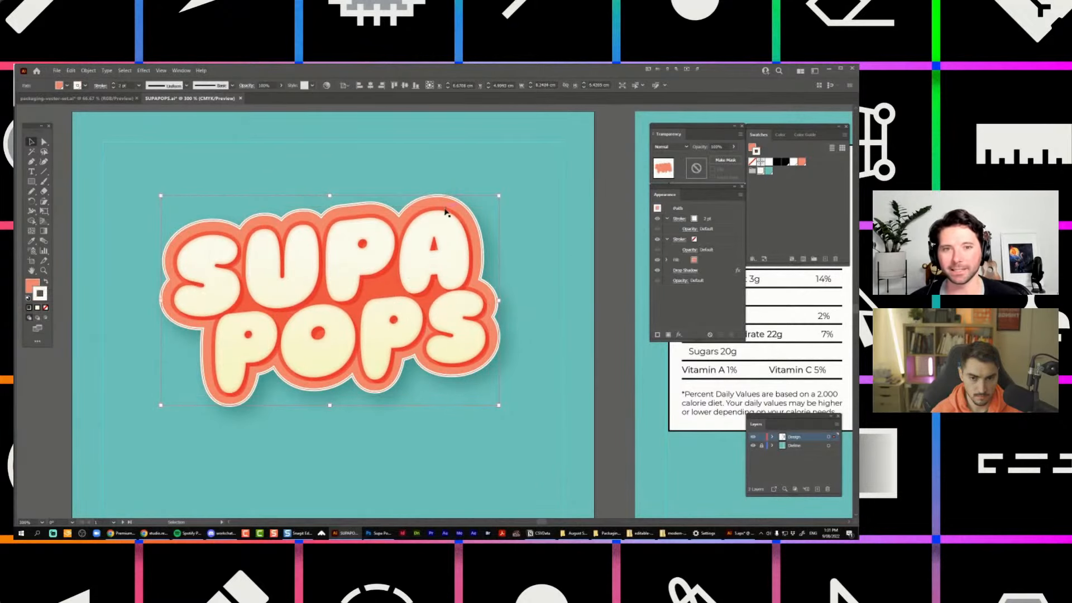
key("a")
left_click_drag(447, 211, 495, 173)
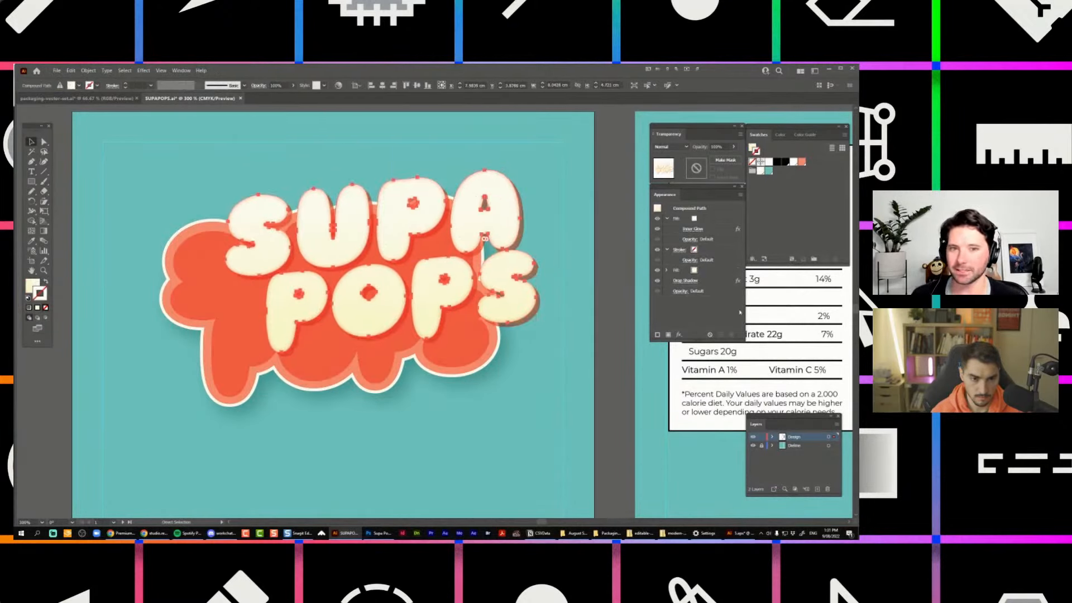
key("ctrl+z")
Check the lettering's drop shadow settings and the coral outline group behind it, leaving both as they are.
left_click(685, 281)
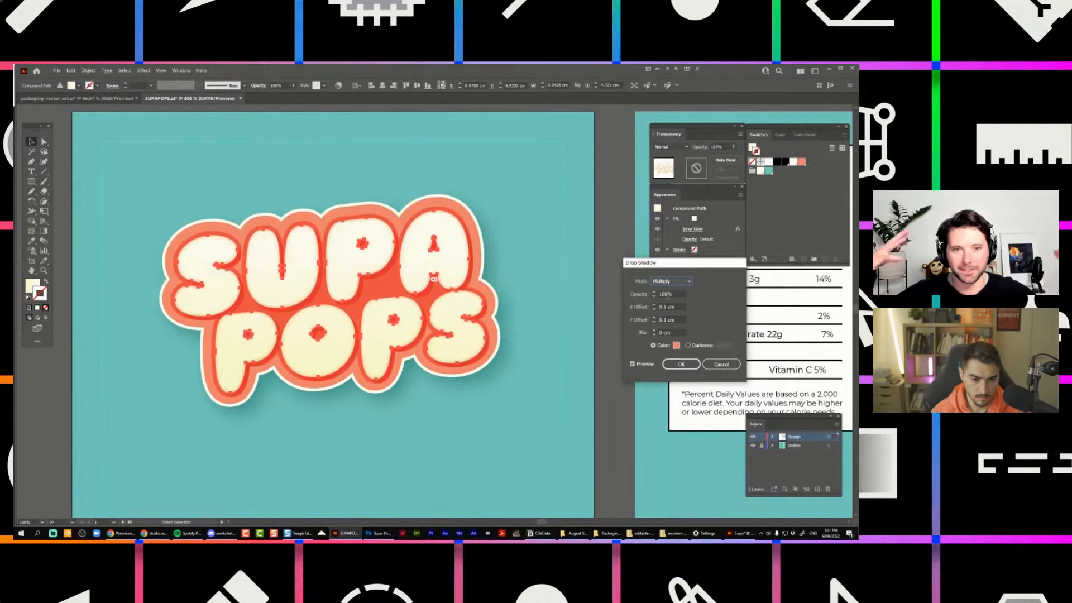
left_click(681, 364)
left_click(389, 286)
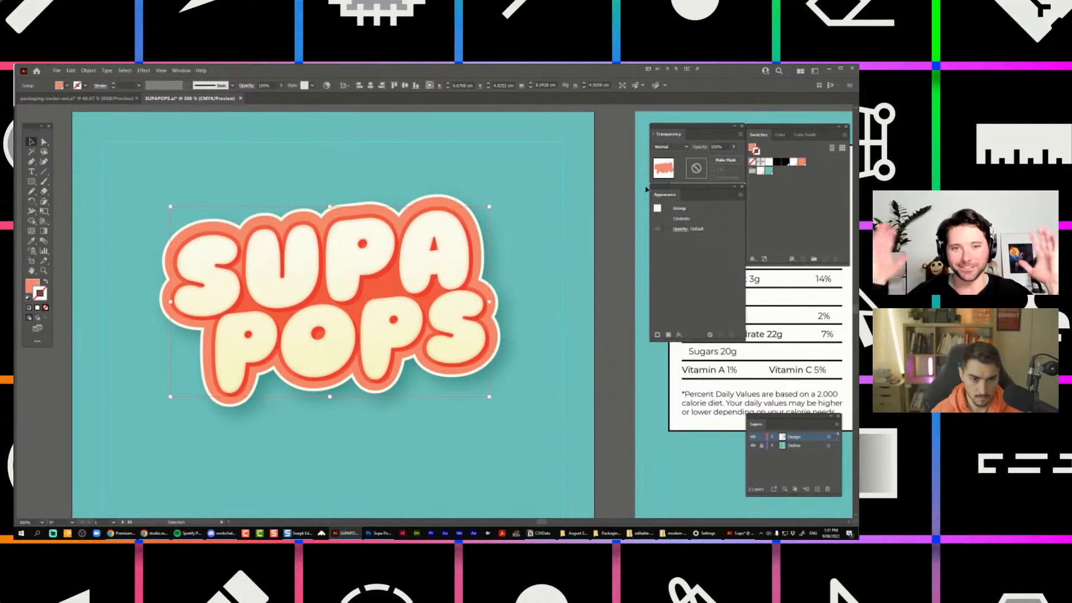
double_click(431, 281)
key("Escape")
key("ctrl+minus")
key("ctrl+minus")
key("ctrl+minus")
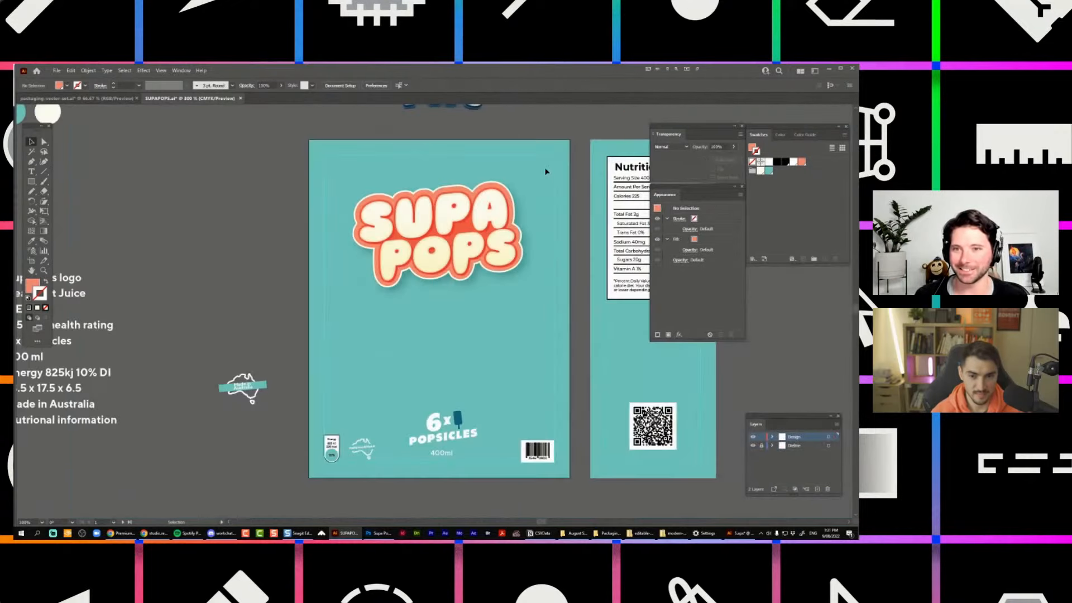
Hide the panels and arrange the green, yellow and red popsicles in a row beneath the front panel.
key("Tab")
scroll(495, 282, "up", 2)
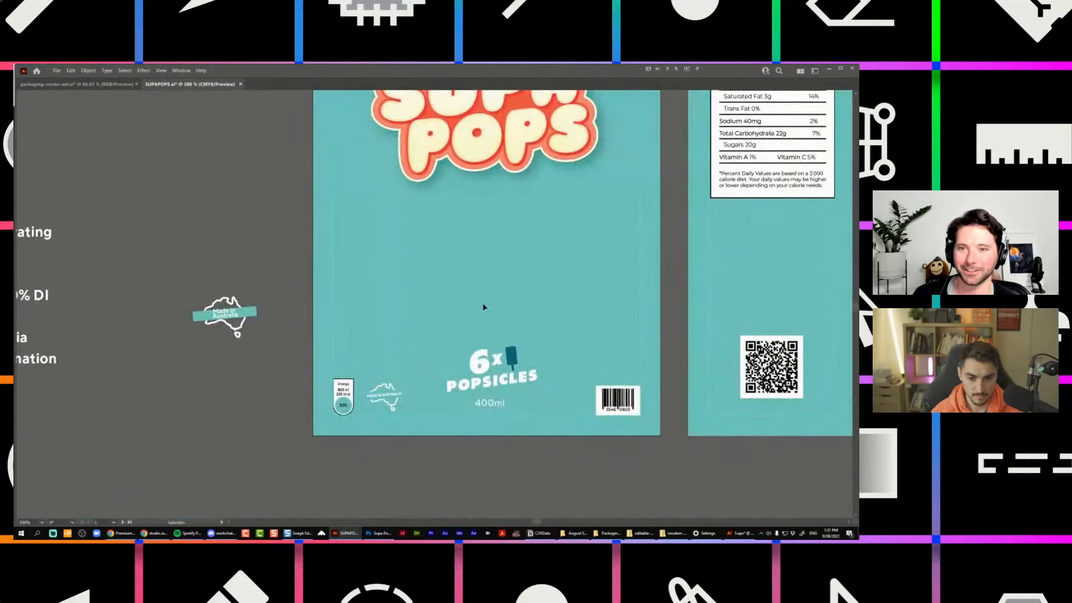
scroll(485, 307, "down", 2)
left_click_drag(578, 330, 560, 373)
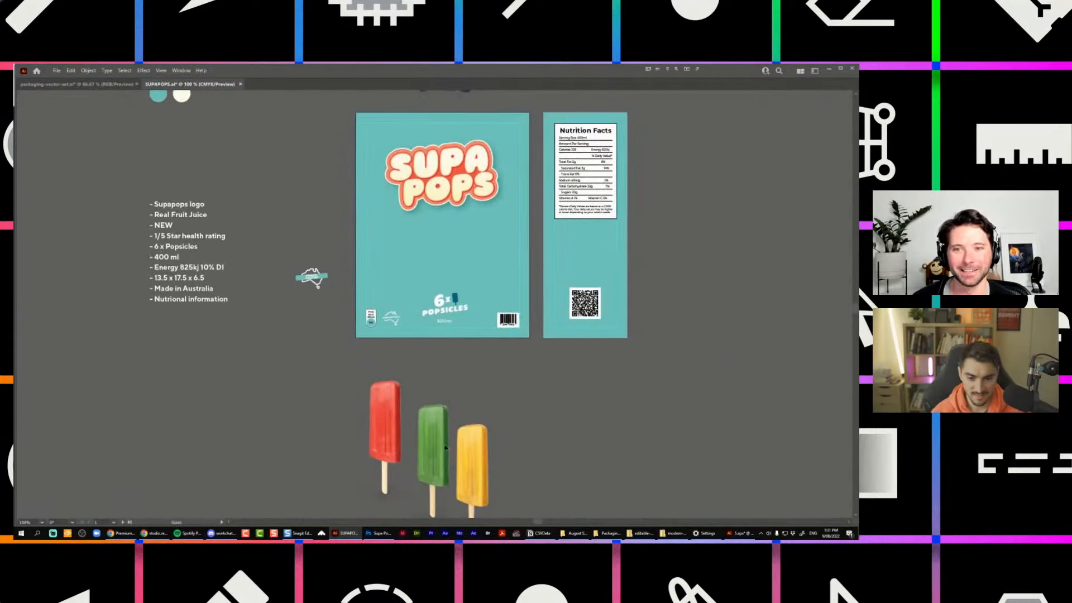
left_click_drag(475, 444, 535, 394)
left_click_drag(431, 443, 497, 416)
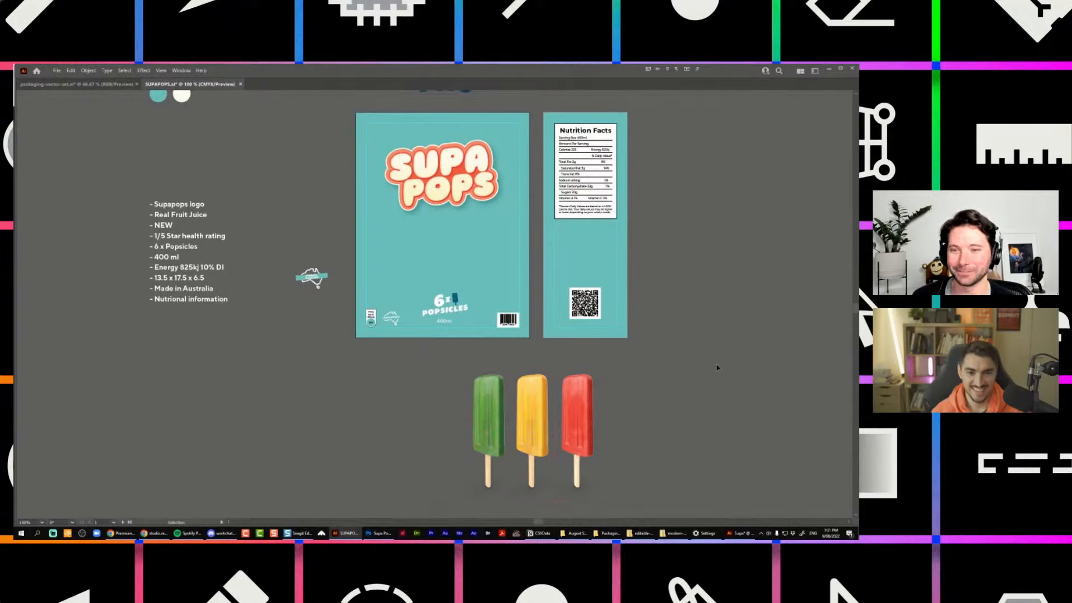
left_click_drag(550, 419, 481, 445)
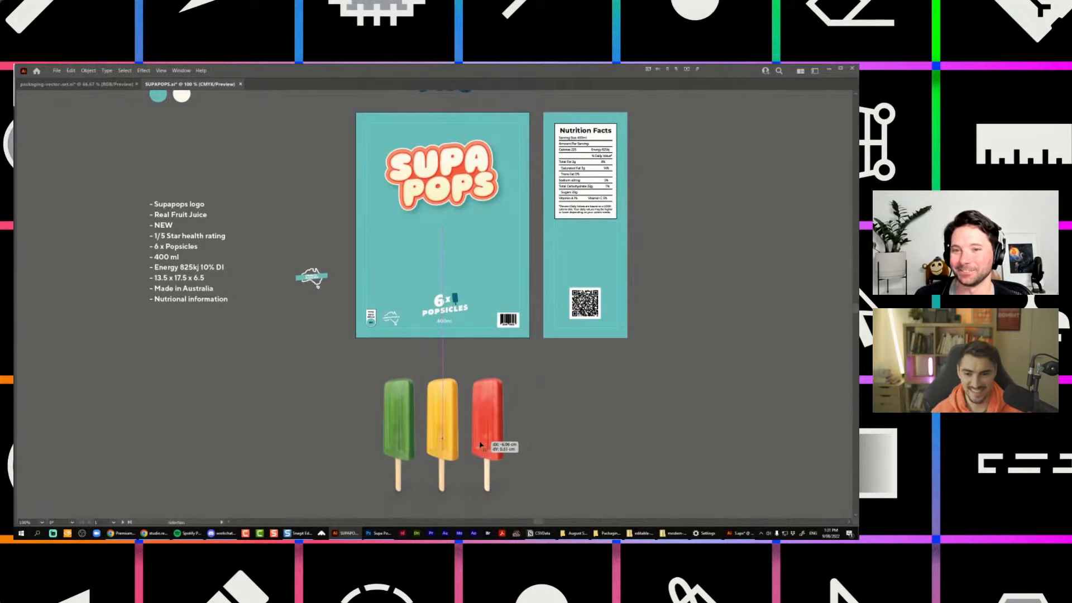
Copy "Real Fruit Juice" from the brief list and paste it as new text on the front panel below the logo.
scroll(274, 246, "up", 2)
scroll(271, 263, "up", 3, "alt")
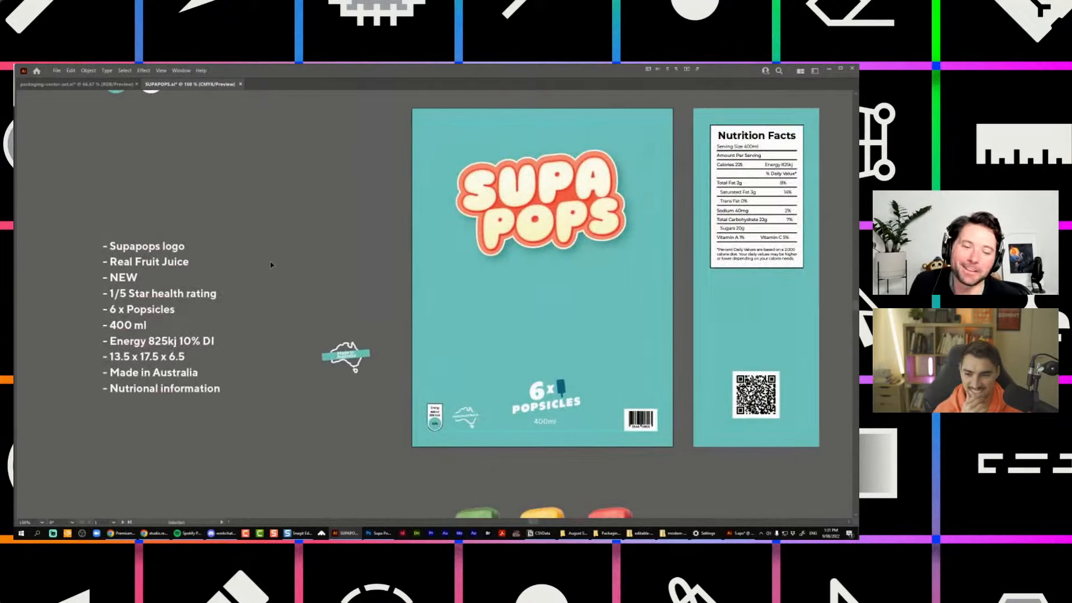
key("Tab")
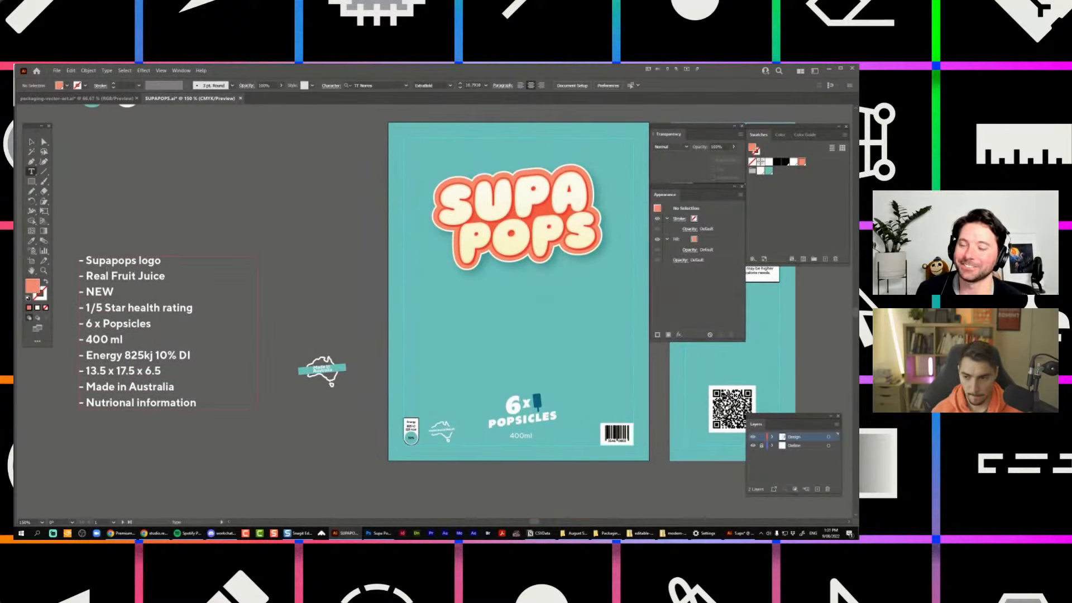
left_click_drag(86, 262, 151, 275)
key("ctrl+c")
key("Escape")
left_click(297, 290)
left_click_drag(350, 303, 326, 280)
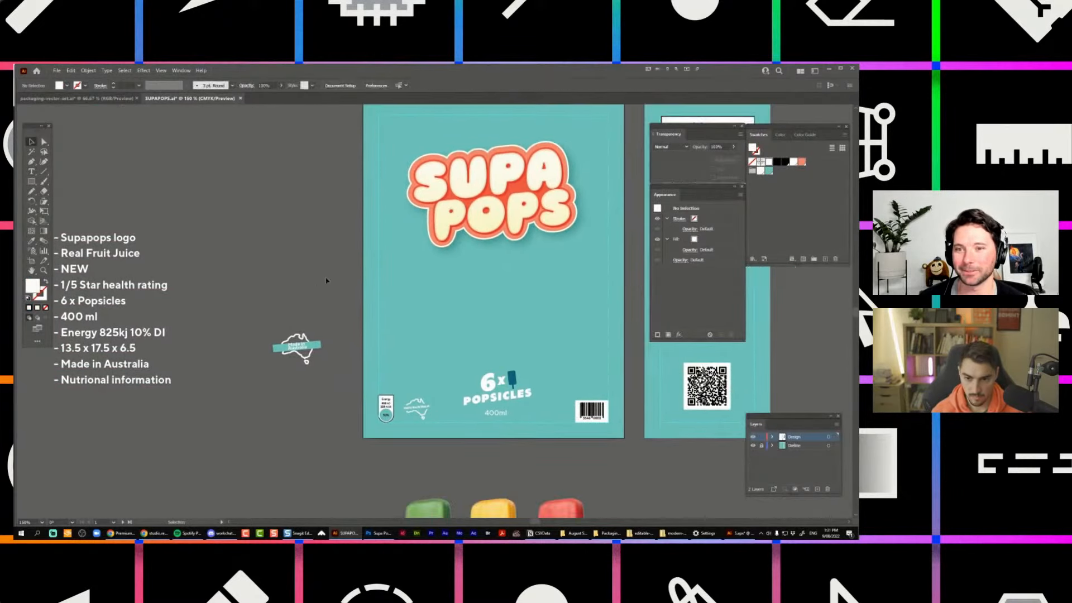
key("t")
left_click(429, 307)
key("ctrl+v")
Set the font of the "Real Fruit Juice" text to BN Poke.
triple_click(473, 303)
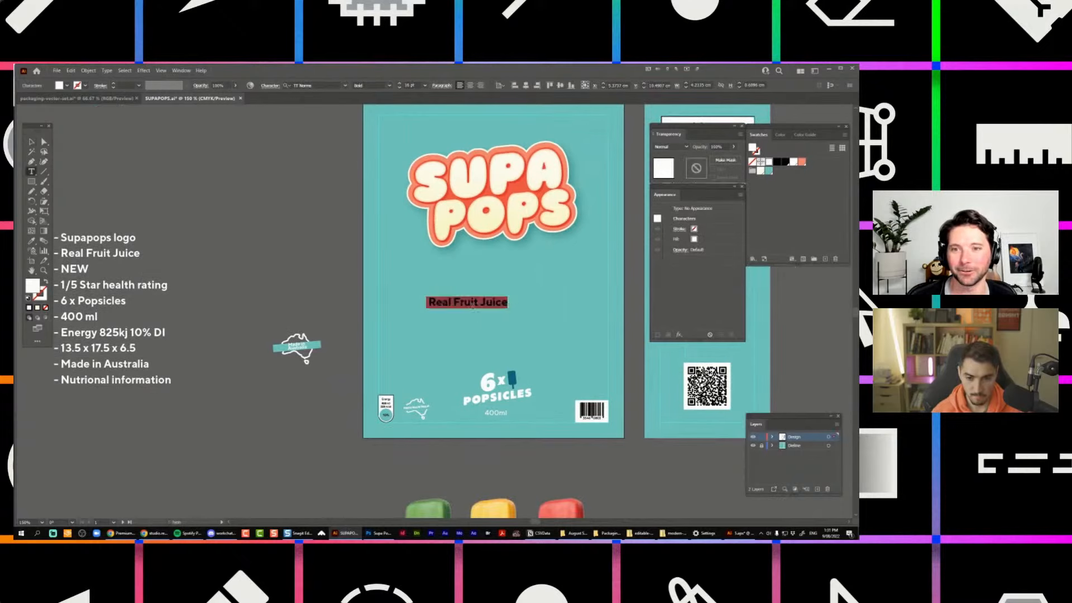
key("Escape")
left_click(311, 85)
type("BN")
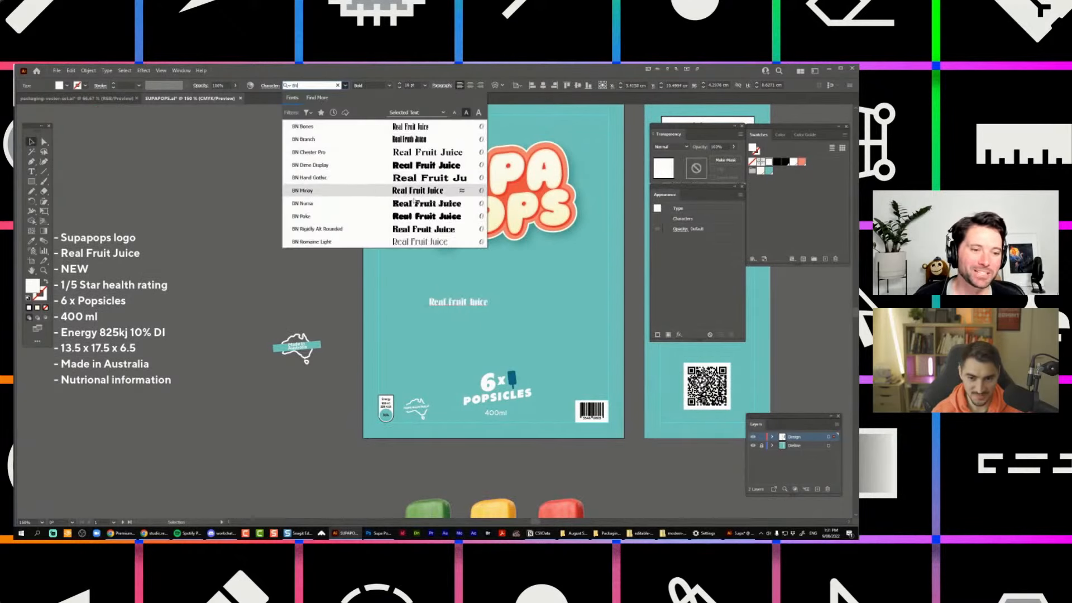
left_click(411, 215)
Hide the panels and break "Real Fruit Juice" into three lines, one word per line.
key("ctrl+equal")
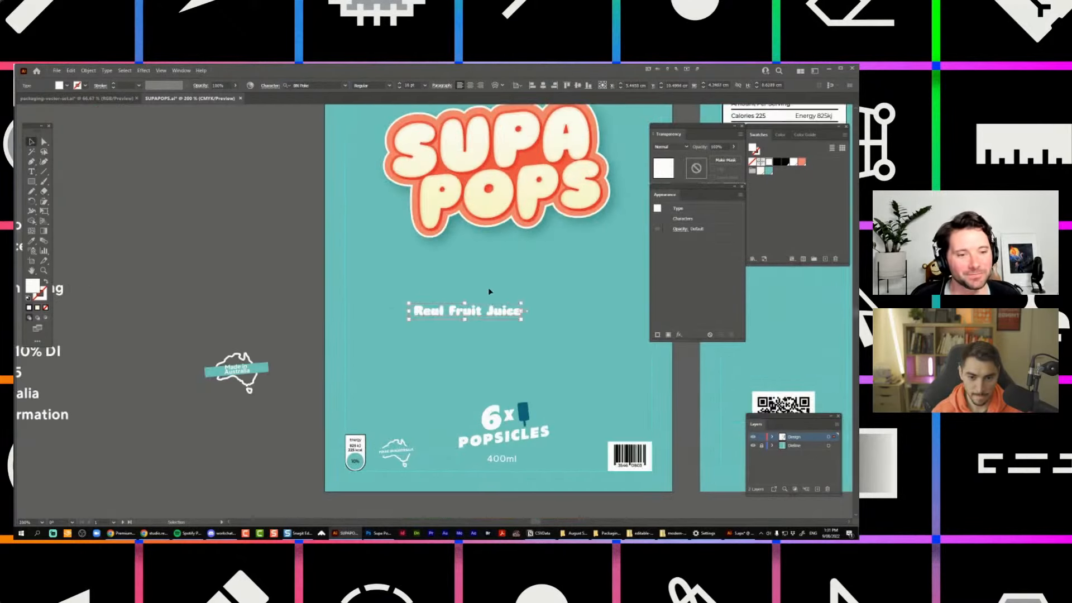
key("Tab")
double_click(431, 289)
key("Return")
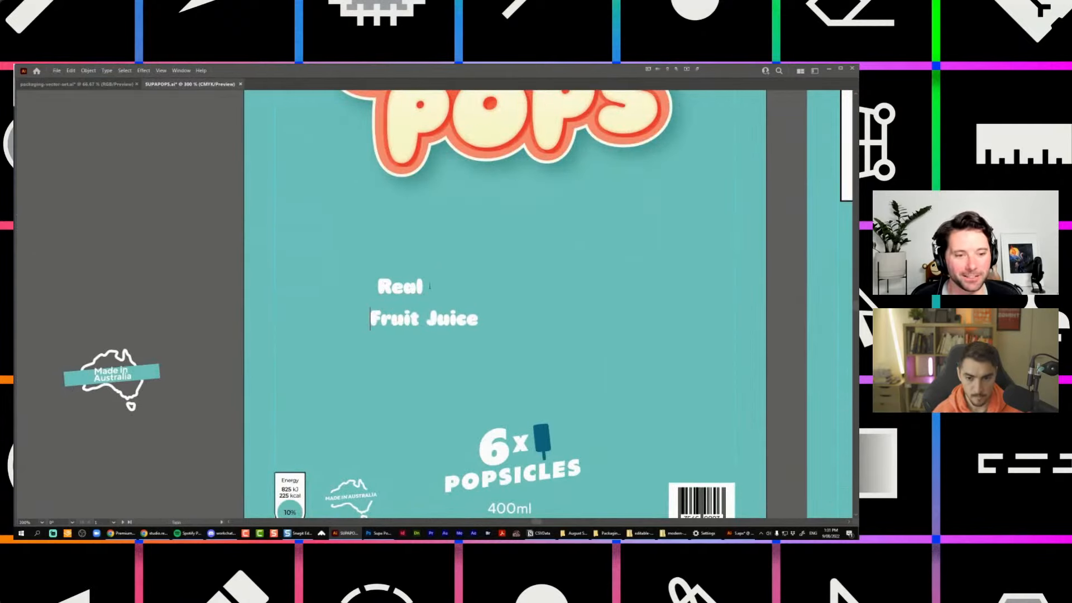
key("Return")
key("ctrl+z")
key("Left")
key("Return")
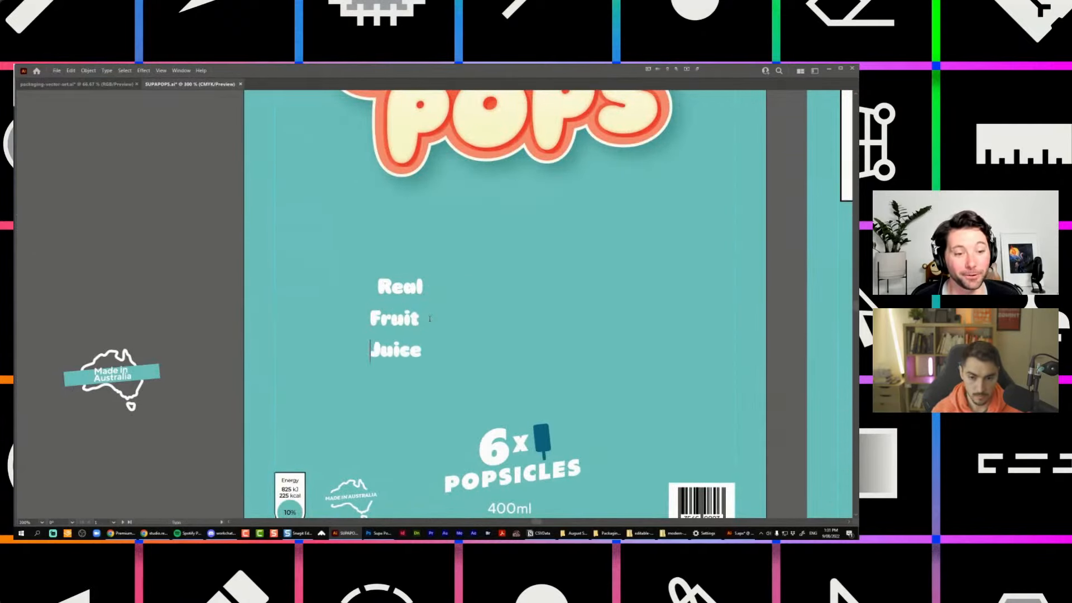
Remove the space before "Real" and tighten the line spacing of the three-line text.
key("ctrl+a")
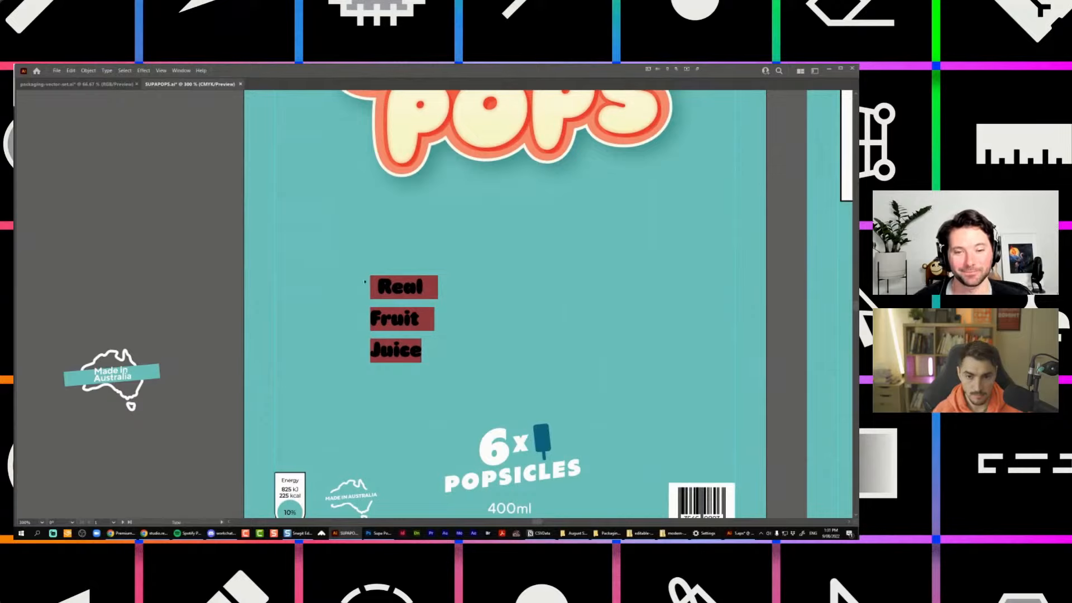
left_click(372, 280)
key("Delete")
key("ctrl+a")
key("alt+Up")
key("alt+Up")
key("alt+Up")
key("alt+Up")
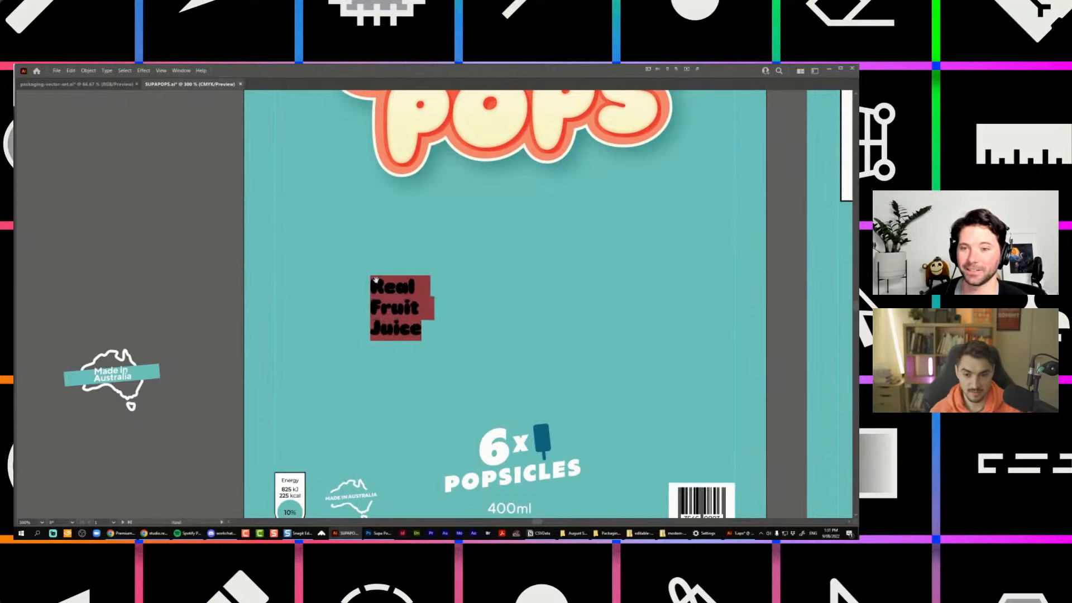
Enlarge the "Real Fruit Juice" text slightly and place it in the front panel's lower left area, above the Australia badge.
key("Escape")
left_click_drag(396, 291, 364, 332)
left_click_drag(330, 346, 381, 328)
key("ctrl+minus")
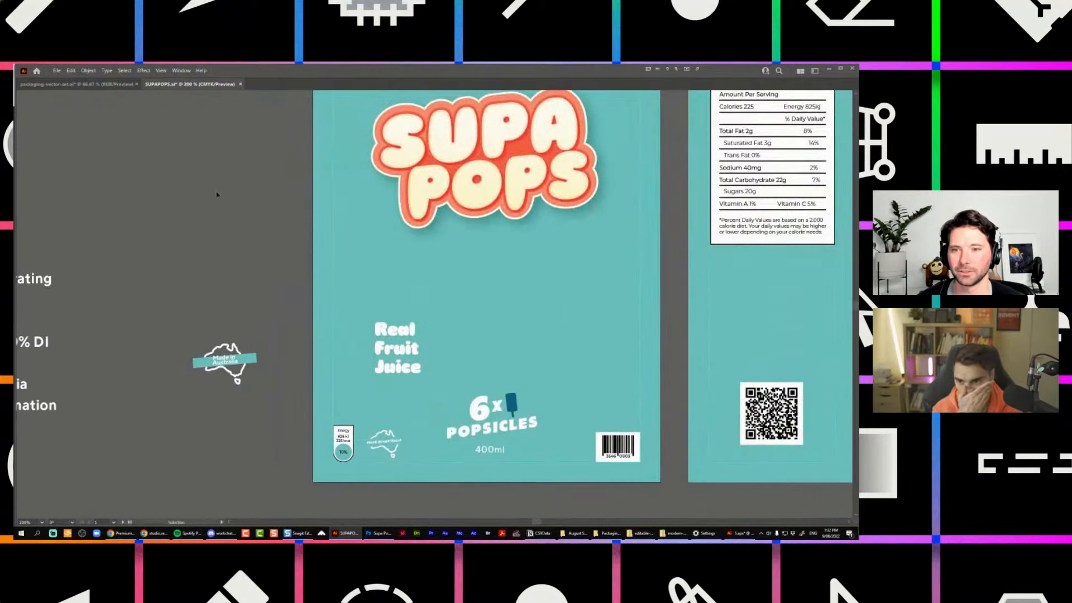
Switch to Freepik in the Chrome browser, close the Australia map download and search for "BURST".
left_click(121, 533)
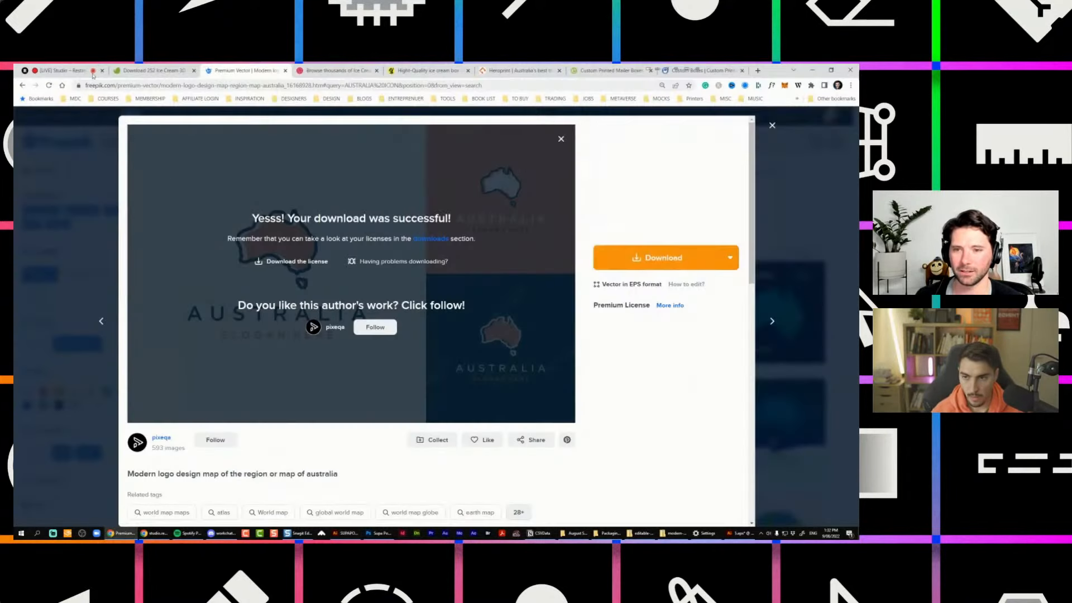
left_click(70, 240)
left_click(154, 71)
left_click(264, 72)
triple_click(184, 142)
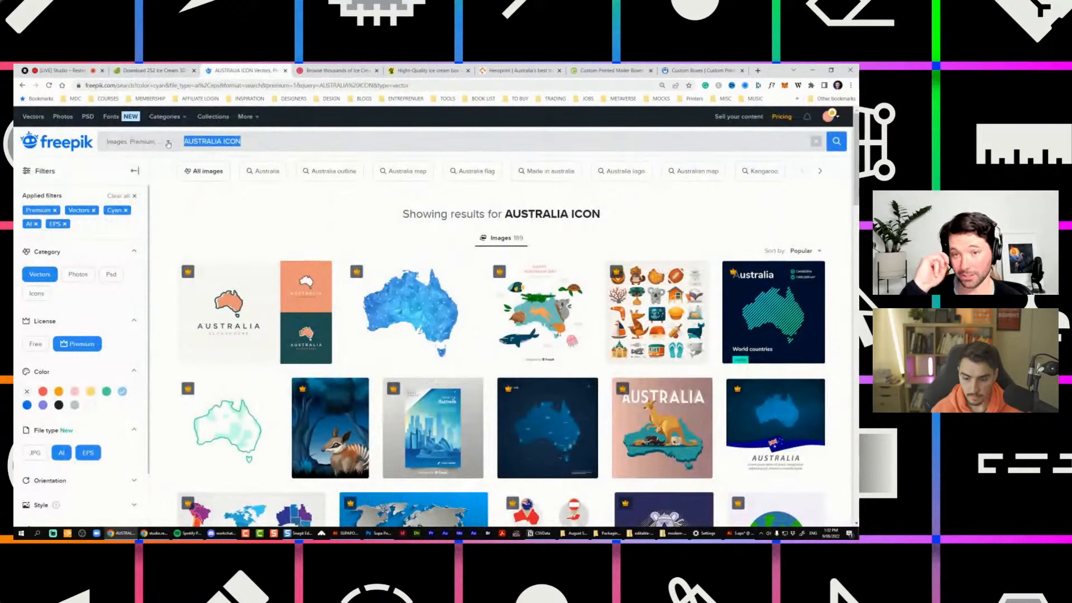
type("BURST")
key("Return")
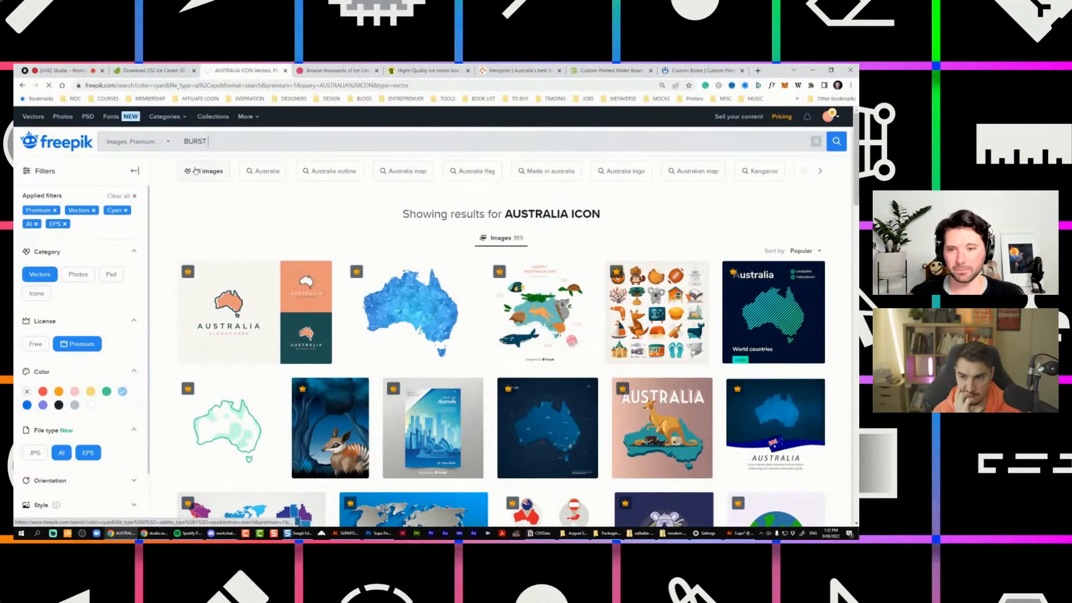
Clear the "BURST" query and search Freepik for starburst images instead.
left_click(40, 277)
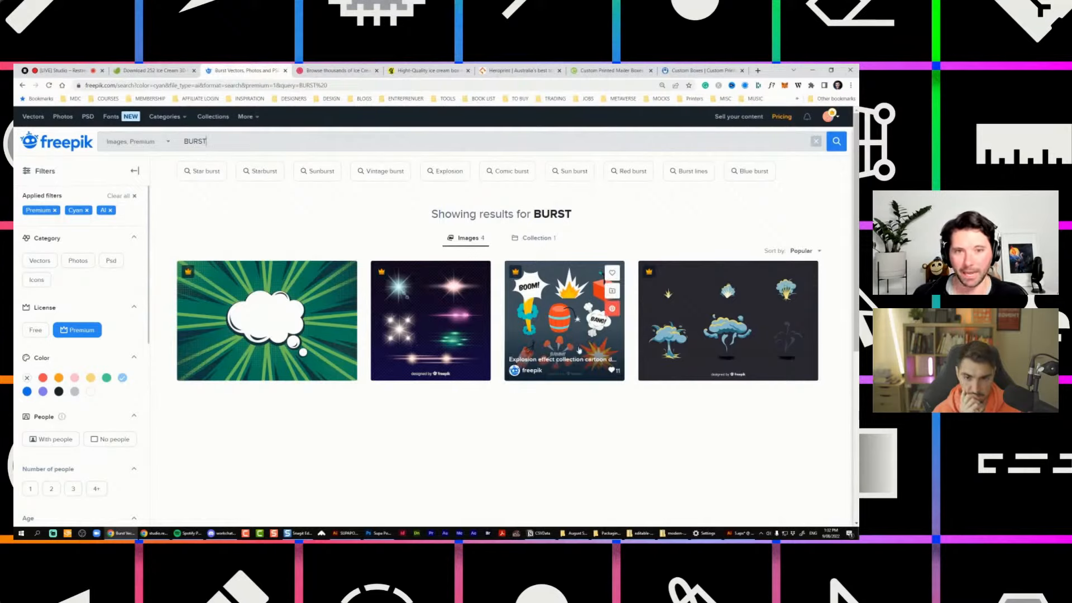
left_click(170, 147)
key("BackSpace")
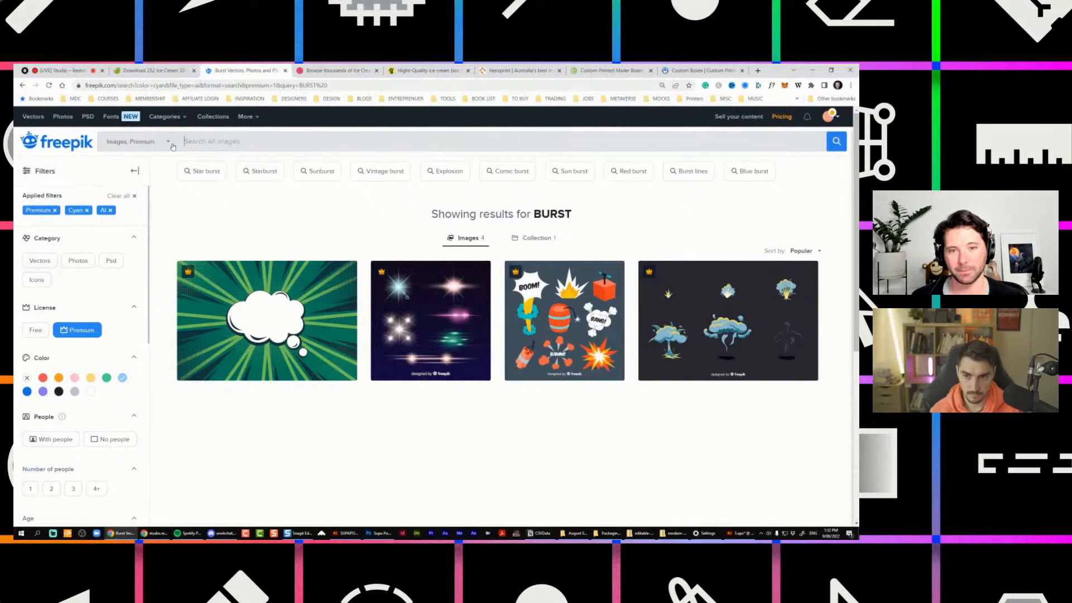
left_click(272, 173)
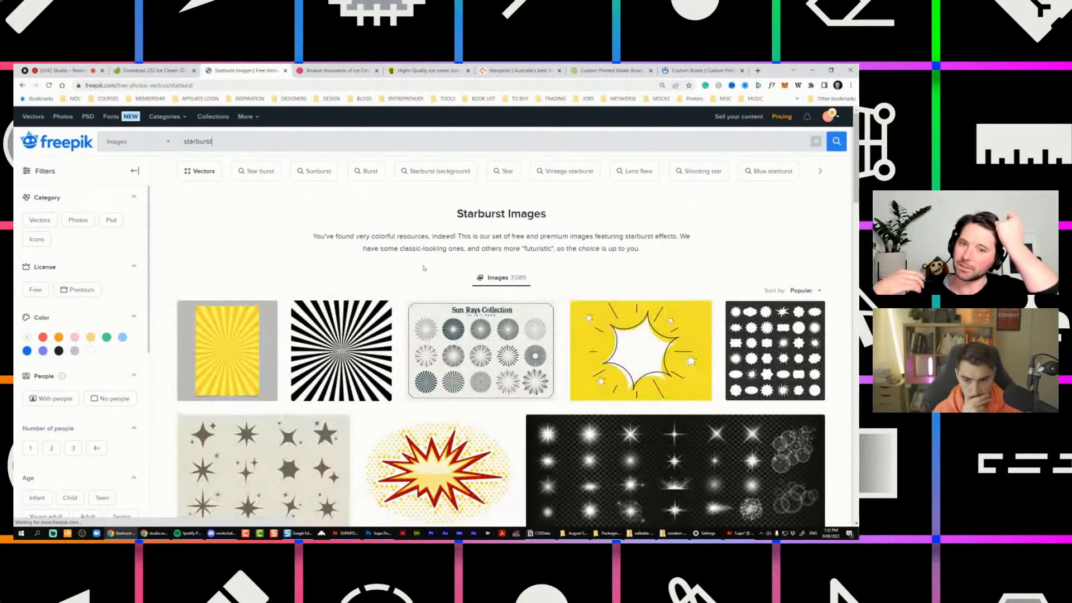
Download the sticky stars badge set of white shapes on black and open its EPS file in Illustrator.
left_click(776, 363)
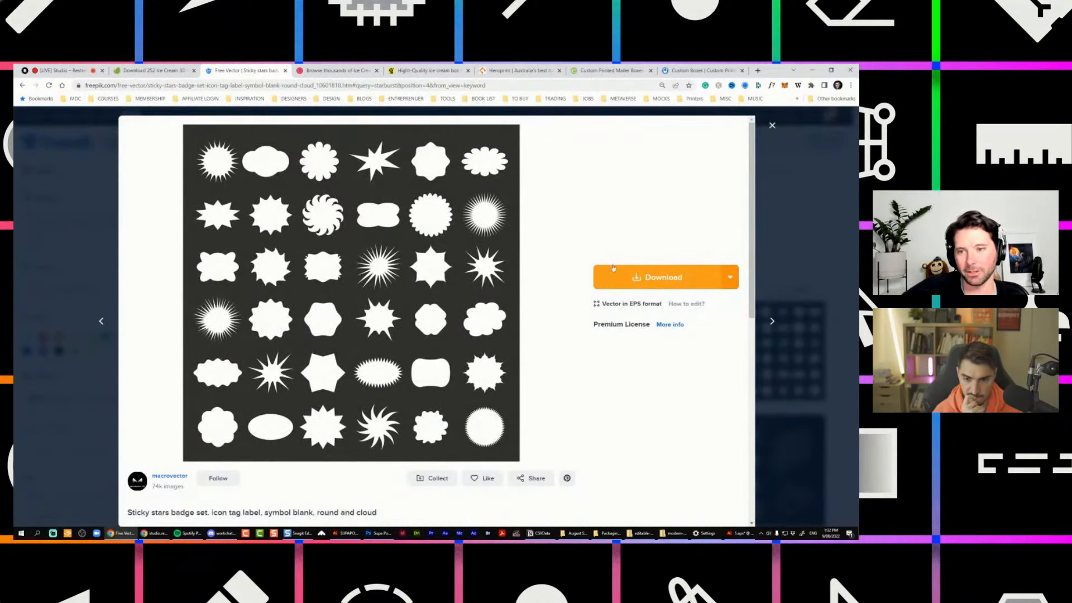
left_click(636, 278)
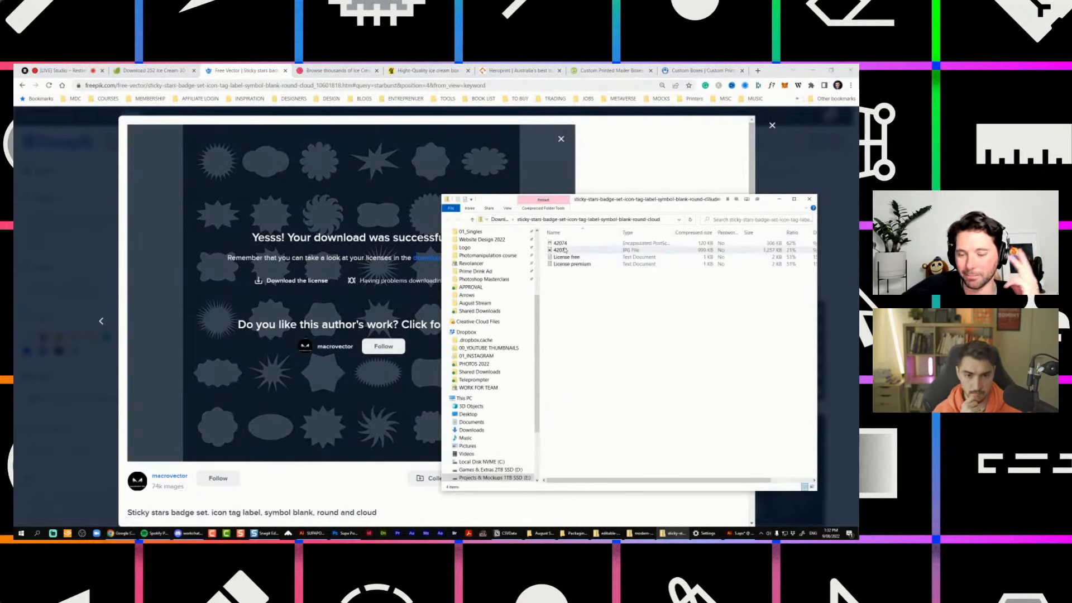
double_click(556, 241)
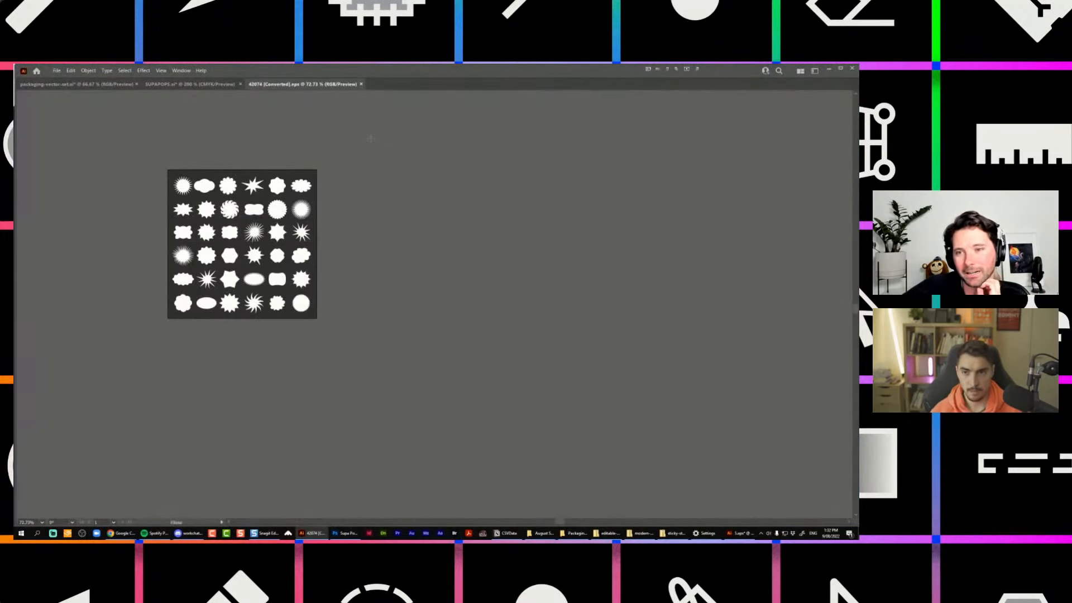
left_click(378, 160)
left_click(456, 320)
left_click(335, 172)
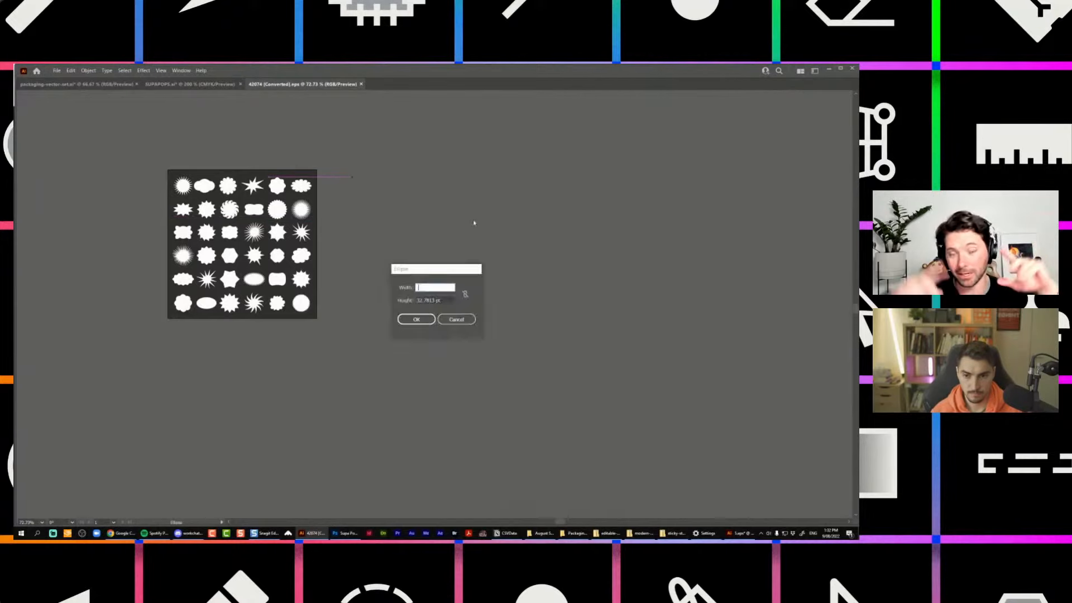
key("Escape")
Select and copy the spiky burst at the end of the badge set's third row.
key("v")
scroll(151, 160, "up", 2)
left_click_drag(149, 161, 193, 127)
scroll(179, 252, "up", 1)
left_click_drag(313, 312, 290, 252)
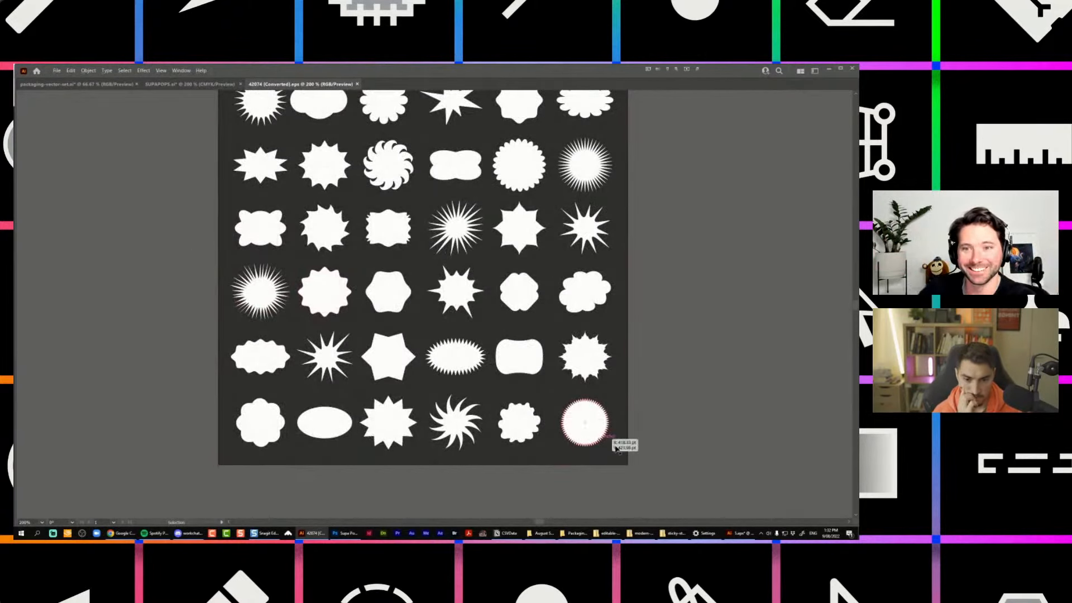
scroll(391, 403, "up", 1)
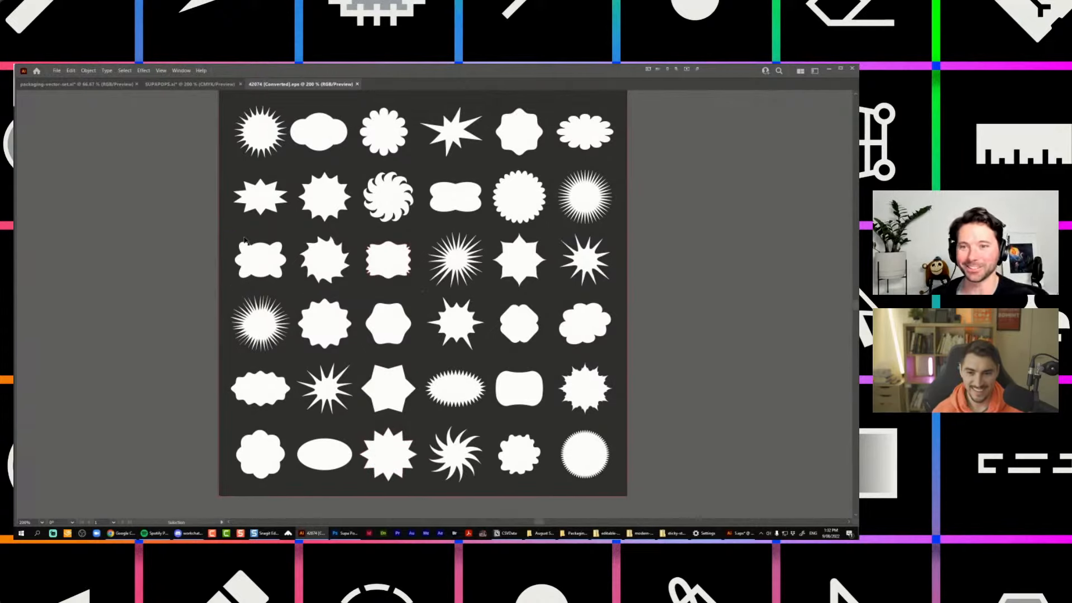
scroll(687, 177, "up", 1)
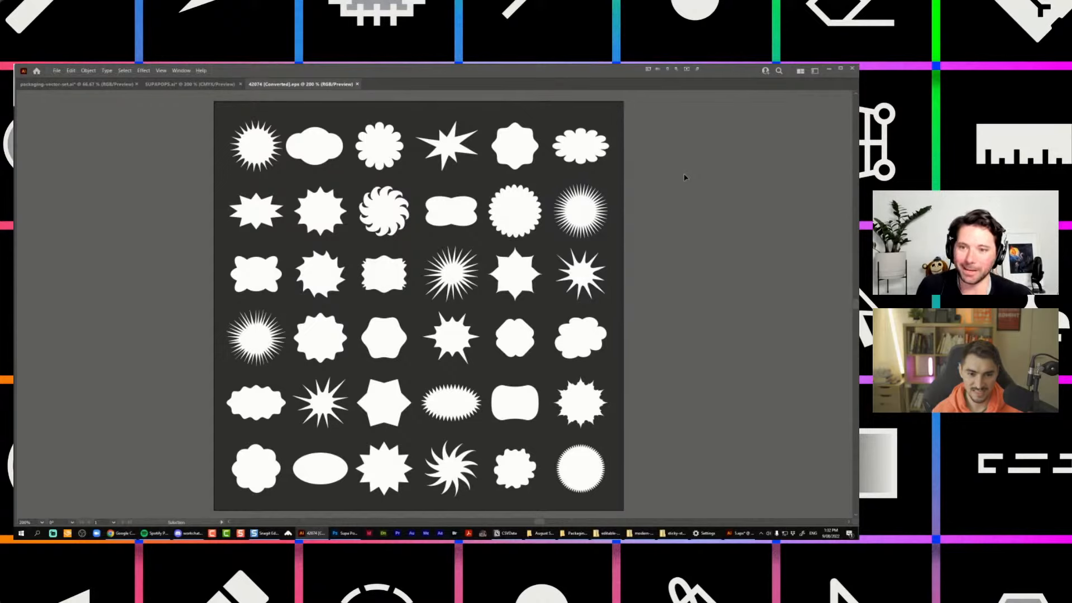
scroll(681, 182, "up", 2)
left_click(538, 309)
scroll(569, 285, "down", 2)
scroll(618, 275, "down", 1)
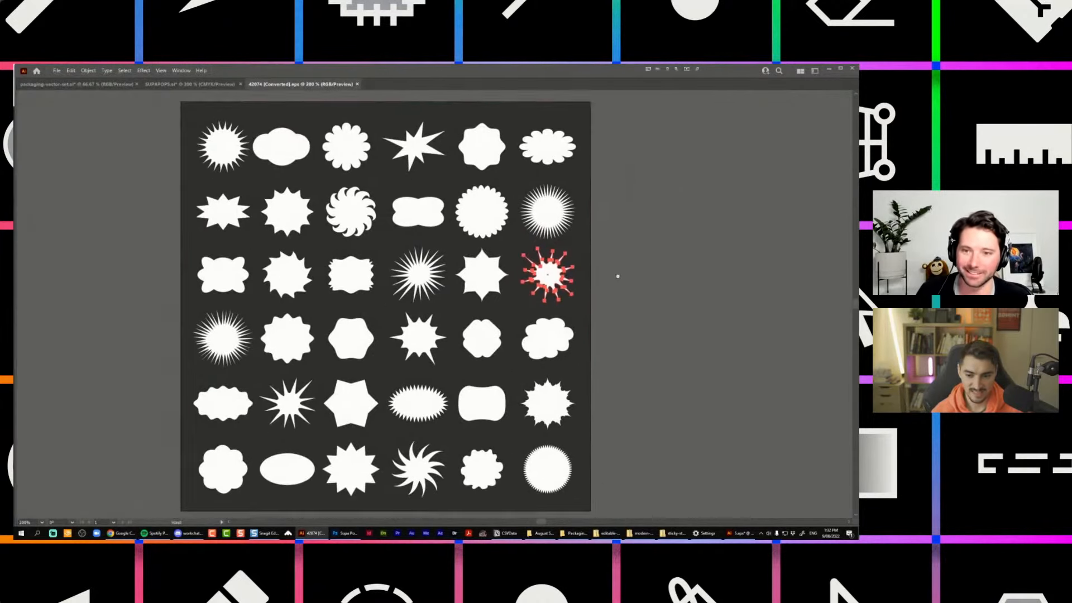
Paste the burst enlarged onto the front panel of the SUPAPOPS document and move "Real Fruit Juice" off the artboard.
left_click(189, 85)
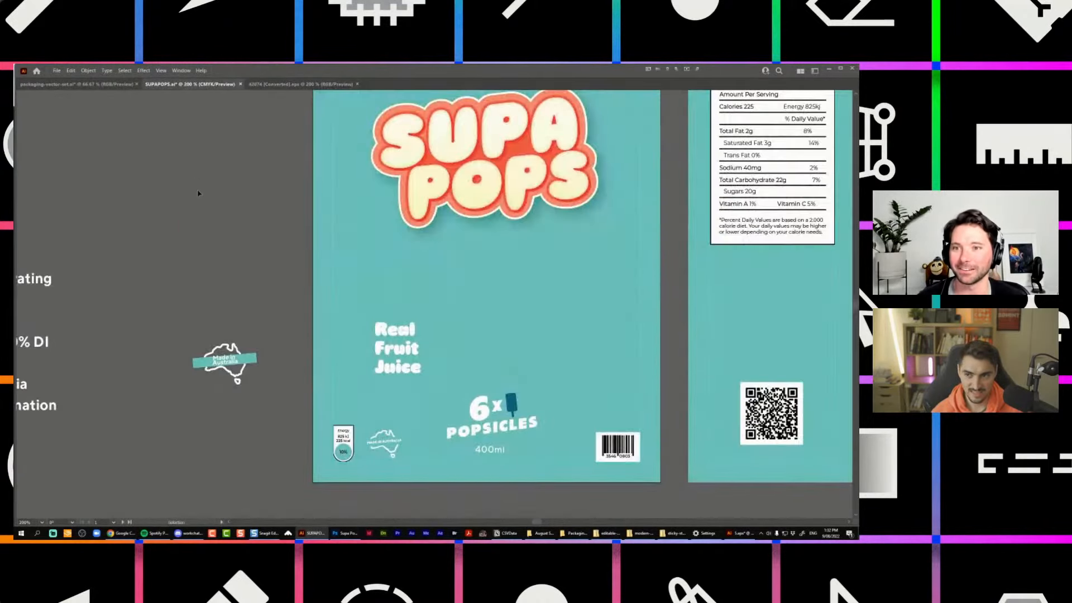
key("ctrl+v")
left_click_drag(452, 284, 422, 311)
left_click(407, 375)
left_click_drag(406, 380, 242, 293)
scroll(242, 294, "up", 1)
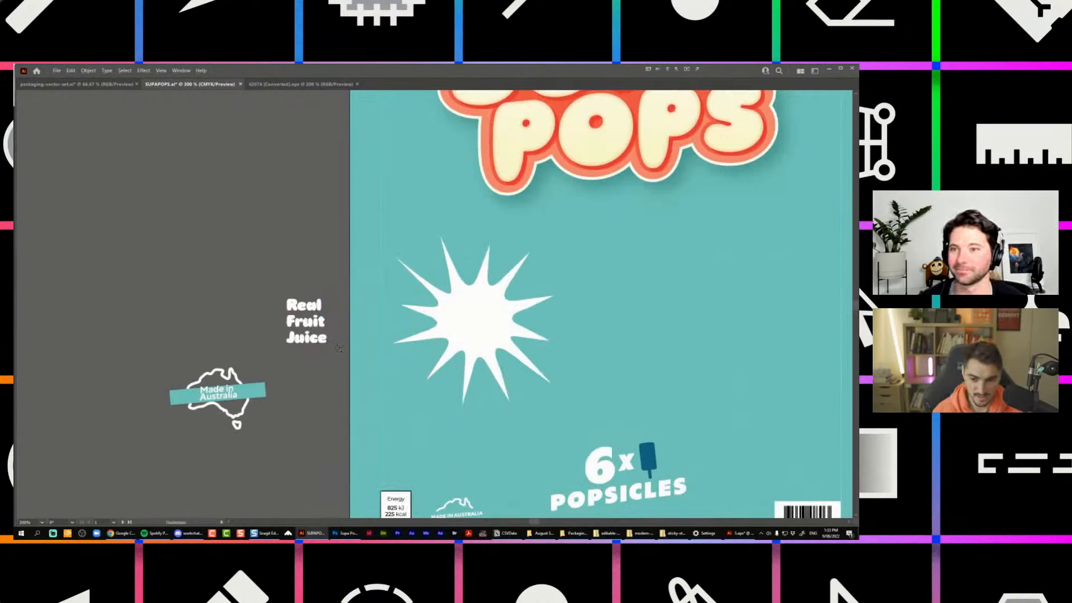
Place the "Real Fruit Juice" text over the burst, colouring the text teal and the burst cream.
left_click_drag(306, 323, 464, 326)
left_click(497, 317)
key("Tab")
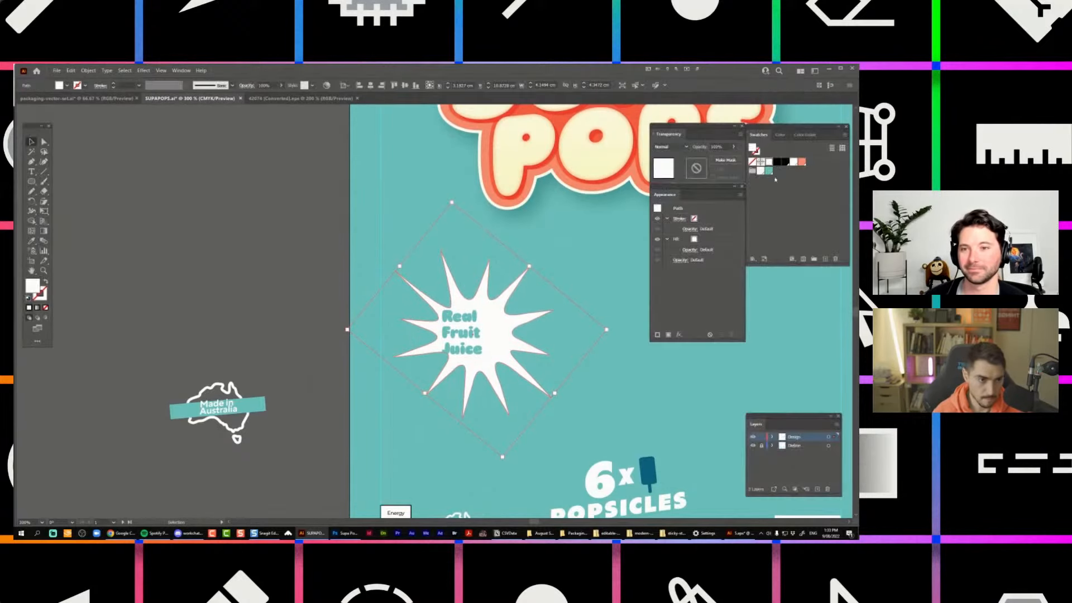
left_click(769, 171)
key("a")
key("ctrl+minus")
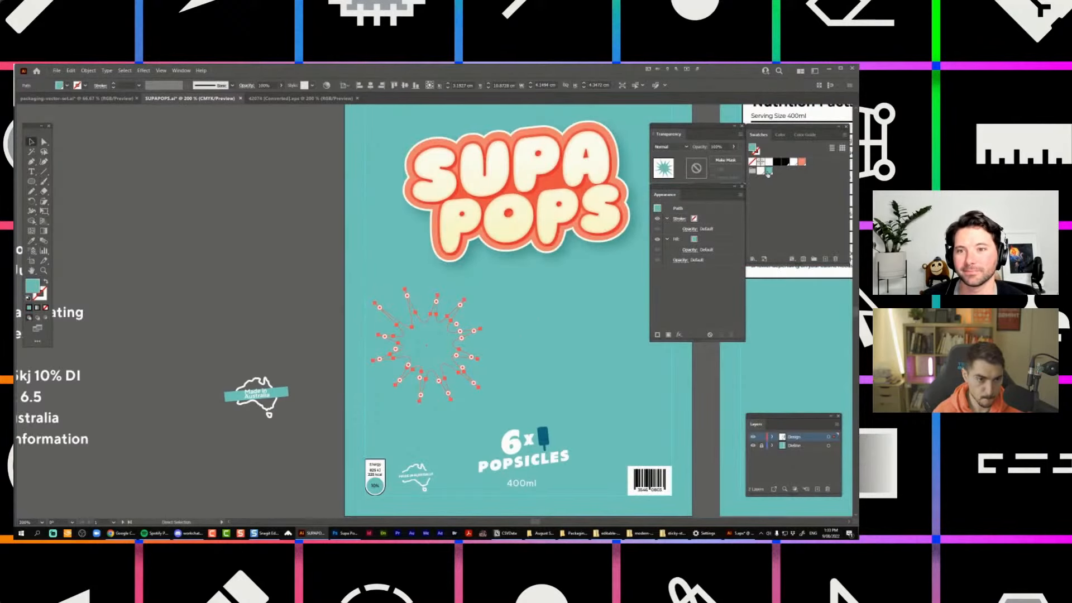
left_click(761, 171)
Shrink and tilt the text inside the burst and replace its wording with "NEW".
left_click(430, 343)
scroll(430, 343, "up", 2)
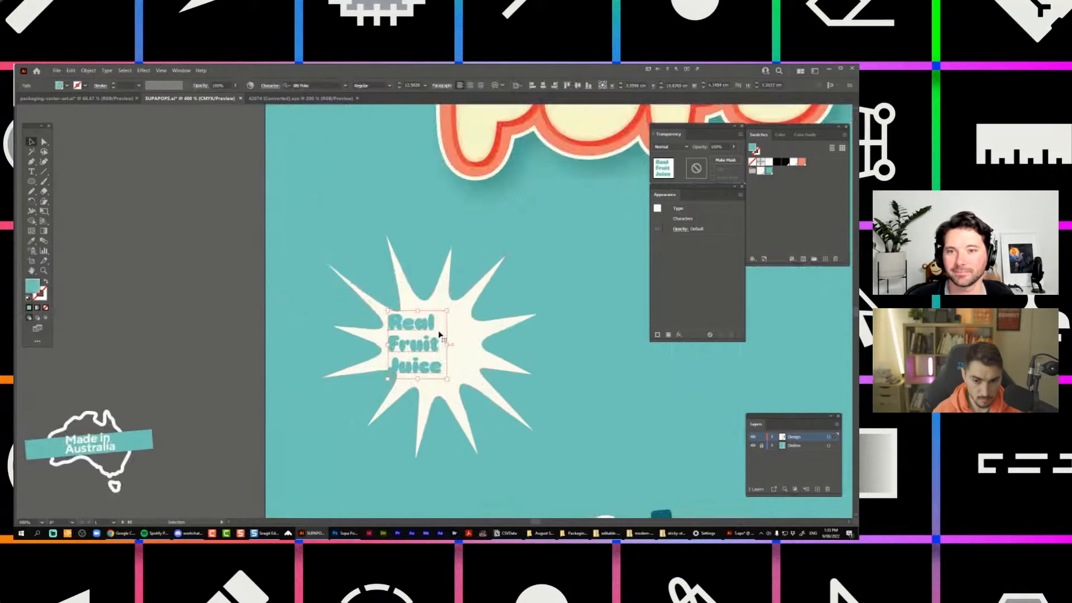
left_click_drag(450, 305, 432, 319)
scroll(444, 321, "down", 1)
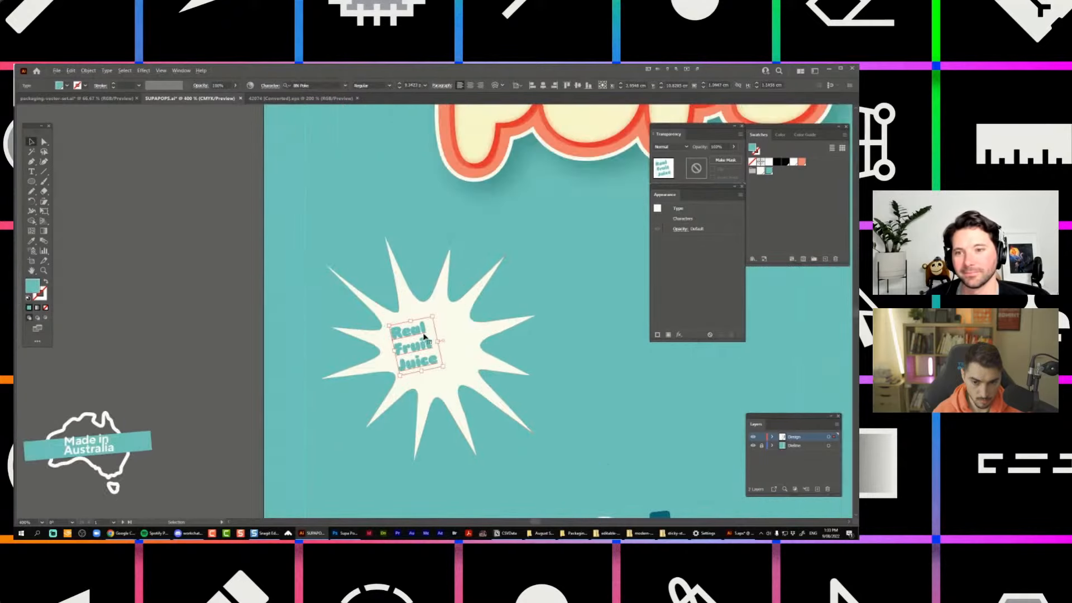
double_click(424, 341)
key("ctrl+a")
type("NEW")
key("Escape")
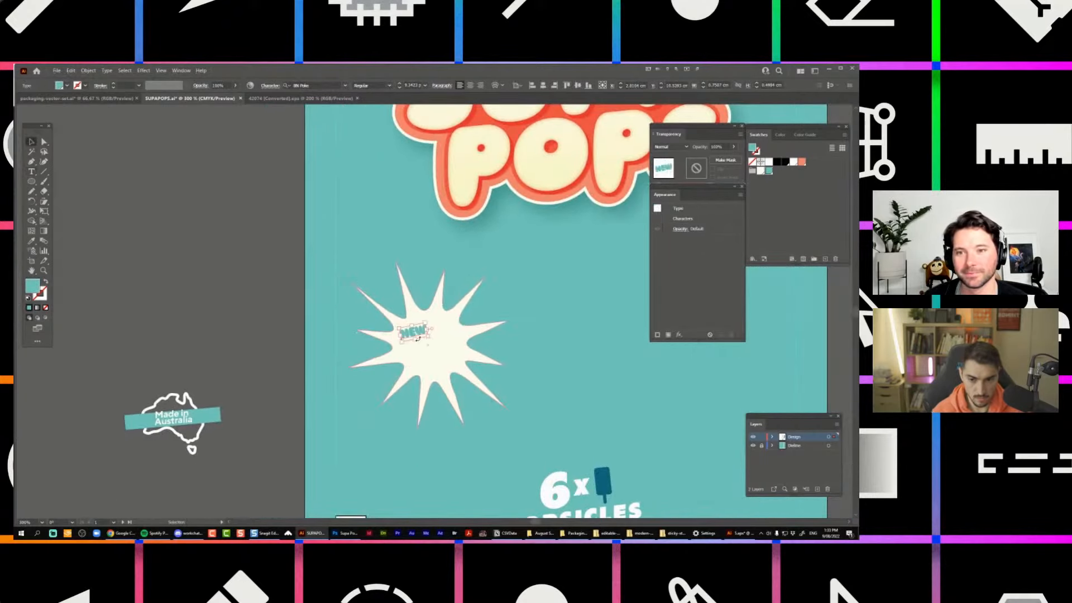
Enlarge the "NEW" text, centre it in the burst and fill it with the coral swatch.
scroll(419, 337, "up", 2)
left_click_drag(437, 339, 544, 369)
left_click_drag(539, 328, 458, 337)
left_click(802, 162)
scroll(458, 337, "down", 4)
left_click(491, 293)
scroll(505, 284, "down", 1)
scroll(534, 303, "up", 1)
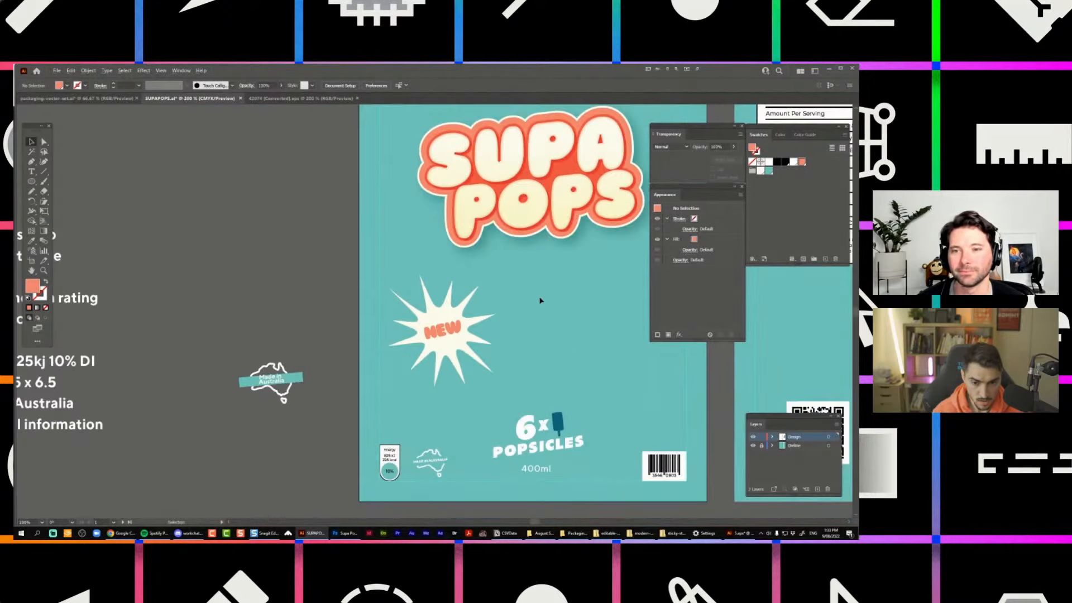
left_click_drag(536, 299, 407, 395)
scroll(491, 302, "up", 2)
left_click(491, 322)
scroll(480, 330, "up", 2)
left_click(417, 335)
key("ctrl+z")
scroll(465, 329, "down", 4)
left_click(546, 277)
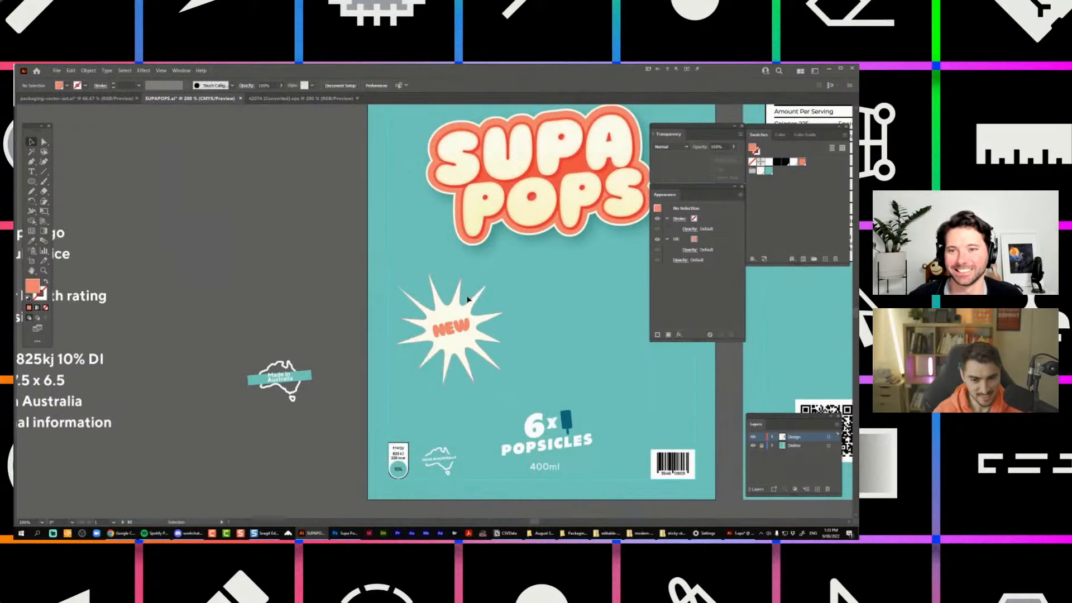
Enlarge the "NEW" text slightly and keep it centred at a tilt within the burst.
scroll(480, 290, "up", 3)
left_click(495, 285)
left_click_drag(502, 269, 492, 288)
left_click(366, 419)
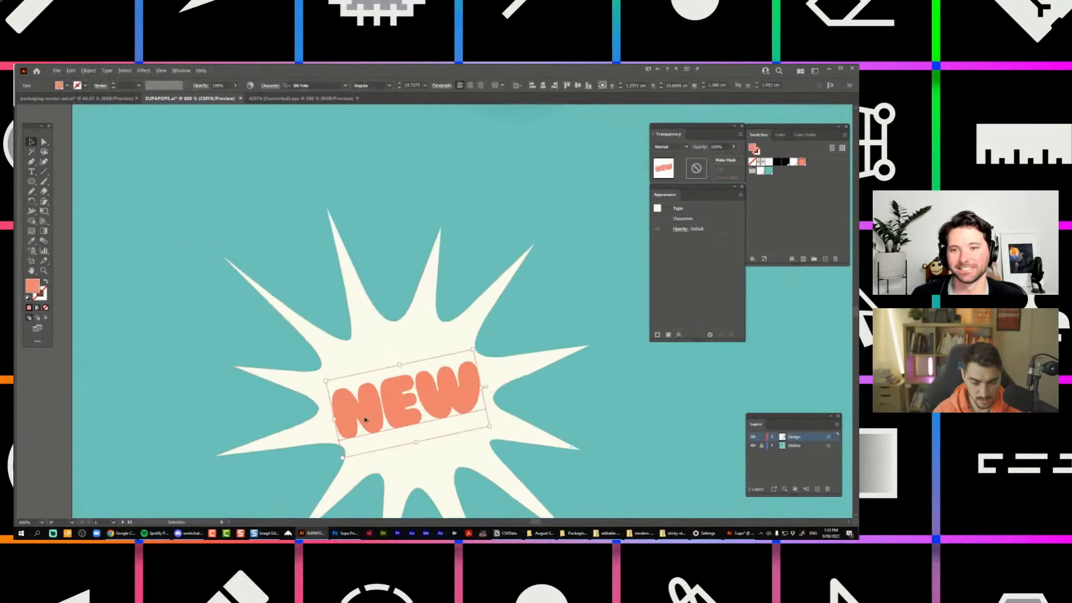
Hide the panels and move the "NEW" burst to the front panel's upper left area beside the logo.
scroll(366, 419, "down", 3)
key("Tab")
left_click(406, 360)
left_click_drag(464, 365, 384, 175)
Move the Supa Pops logo down clear of the burst and shift the burst closer to the front panel's upper left corner.
left_click(441, 212)
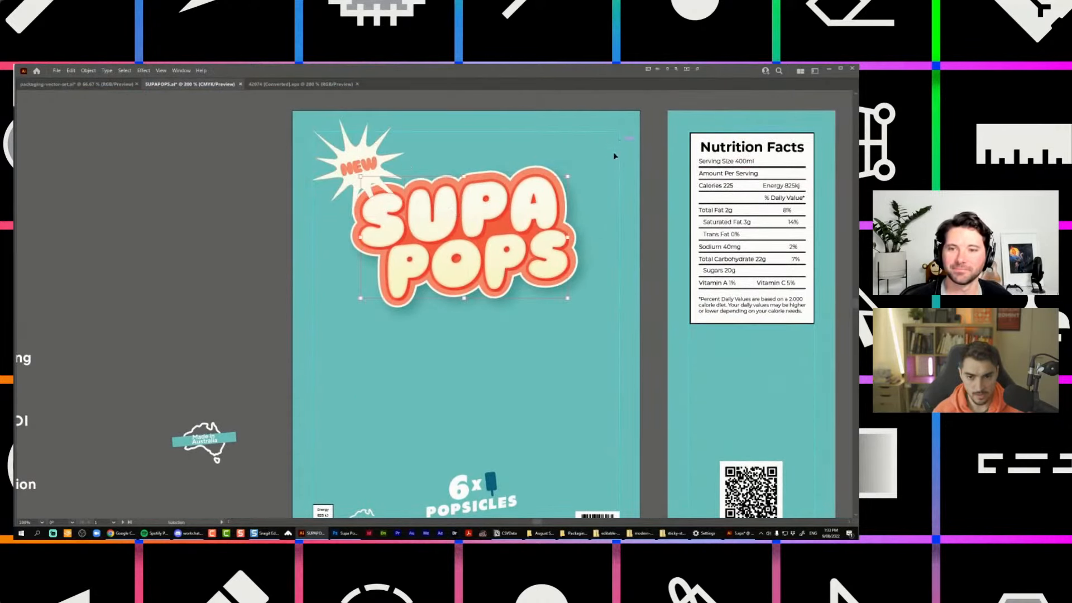
left_click_drag(492, 208, 491, 251)
left_click(462, 129)
left_click(372, 168)
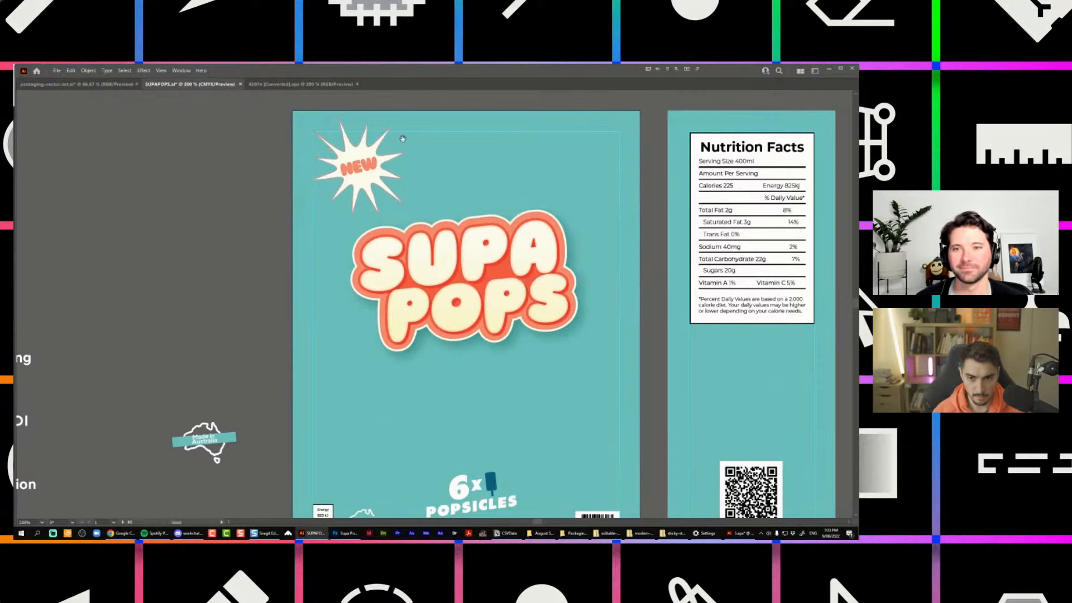
left_click_drag(403, 138, 339, 206)
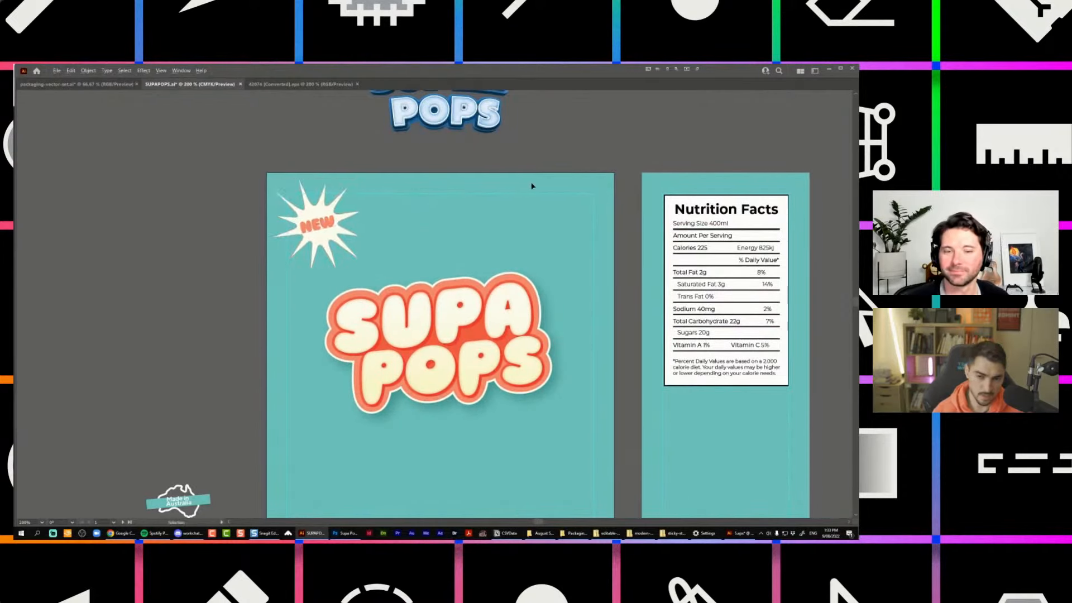
Check the packaging panels against the content checklist beside the artboards.
scroll(525, 188, "down", 2)
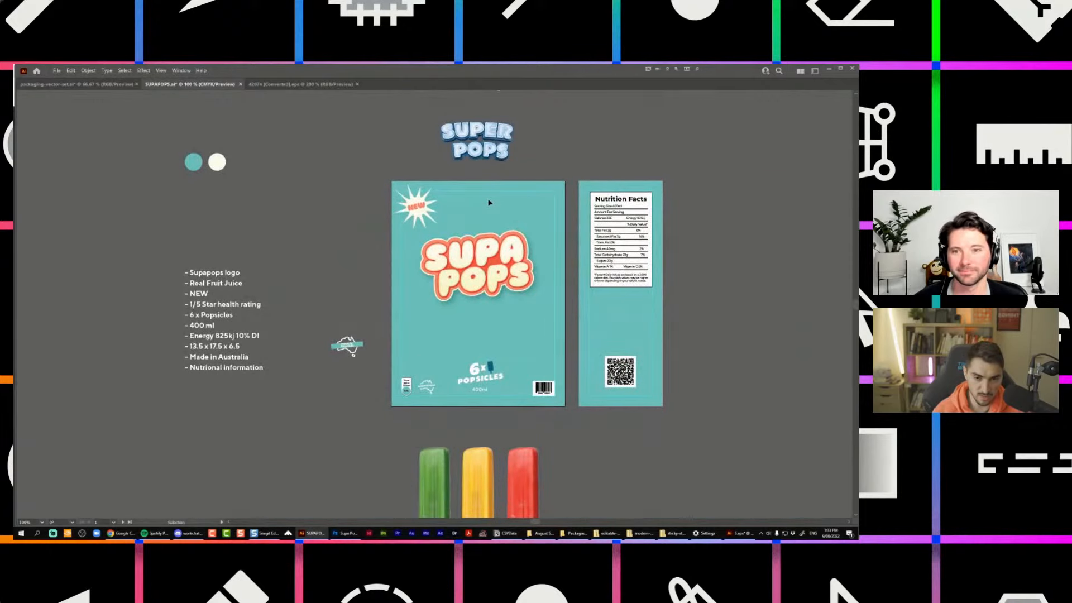
scroll(489, 203, "up", 2)
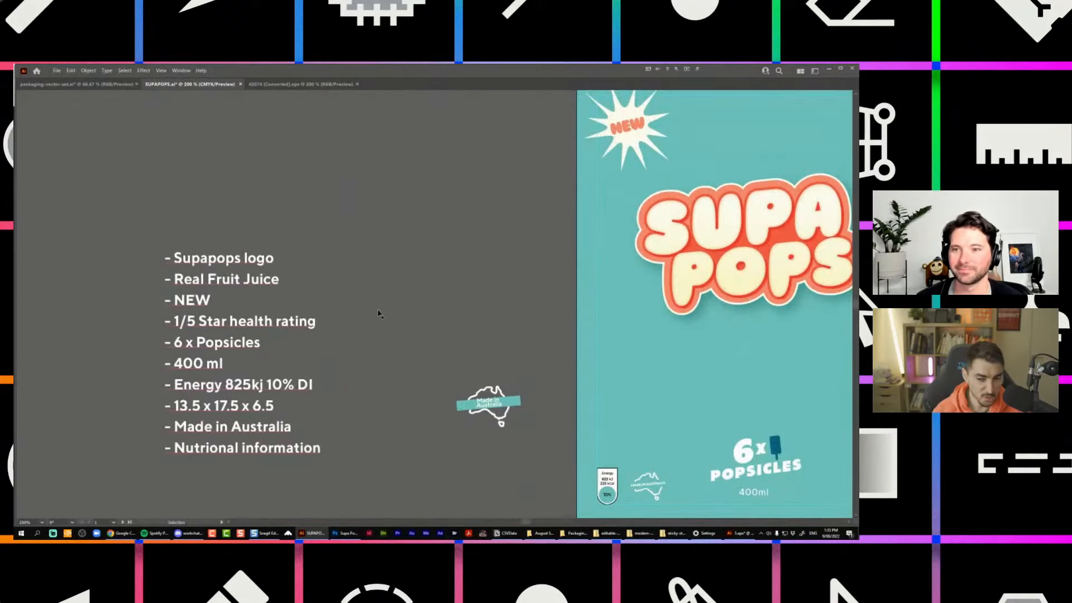
scroll(378, 314, "down", 1)
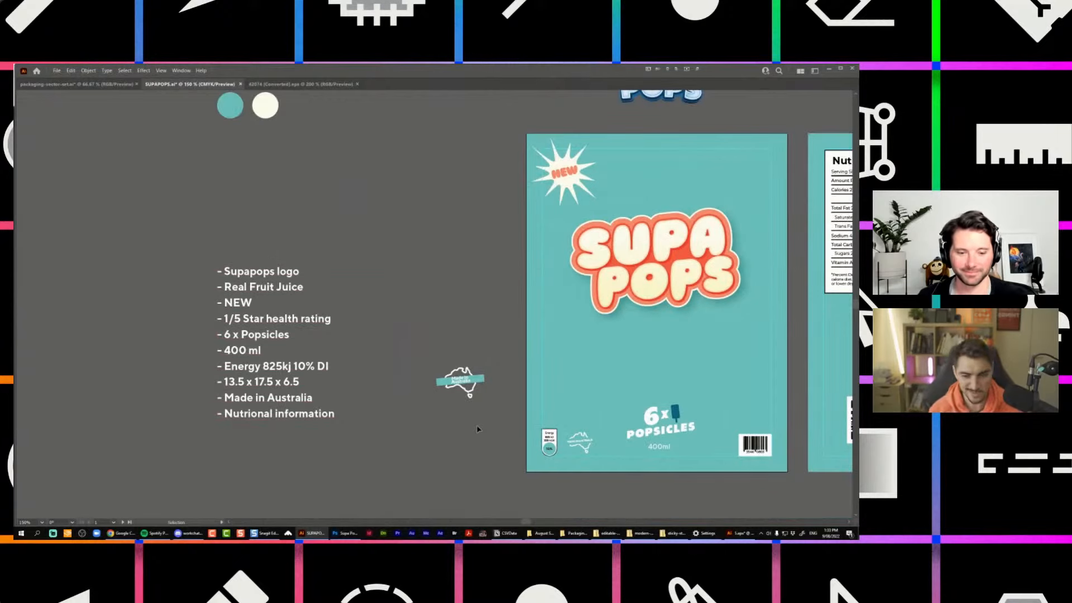
left_click_drag(491, 333, 355, 351)
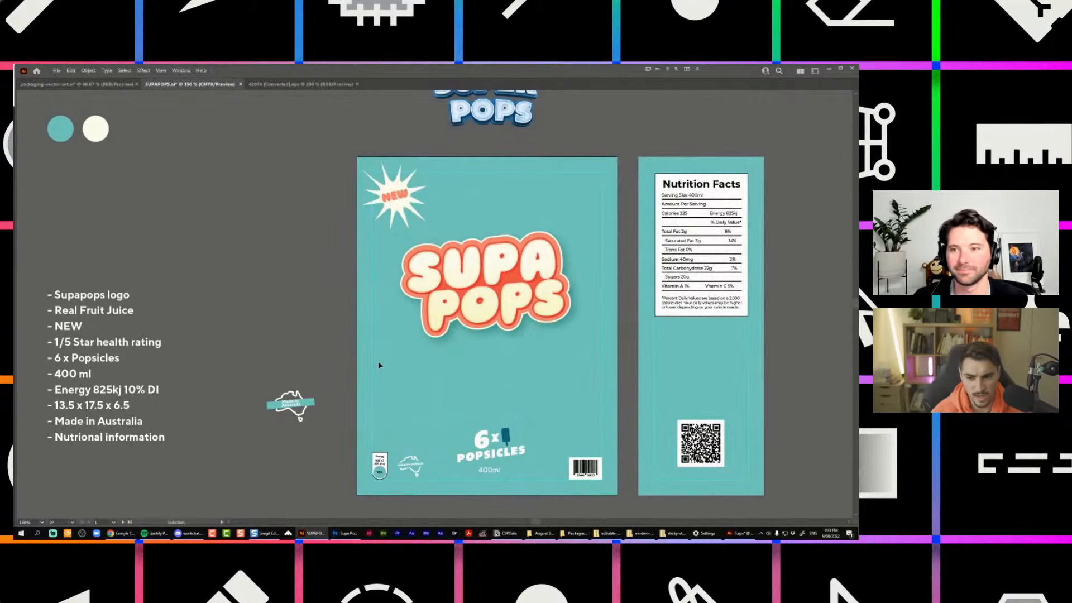
scroll(413, 365, "down", 3)
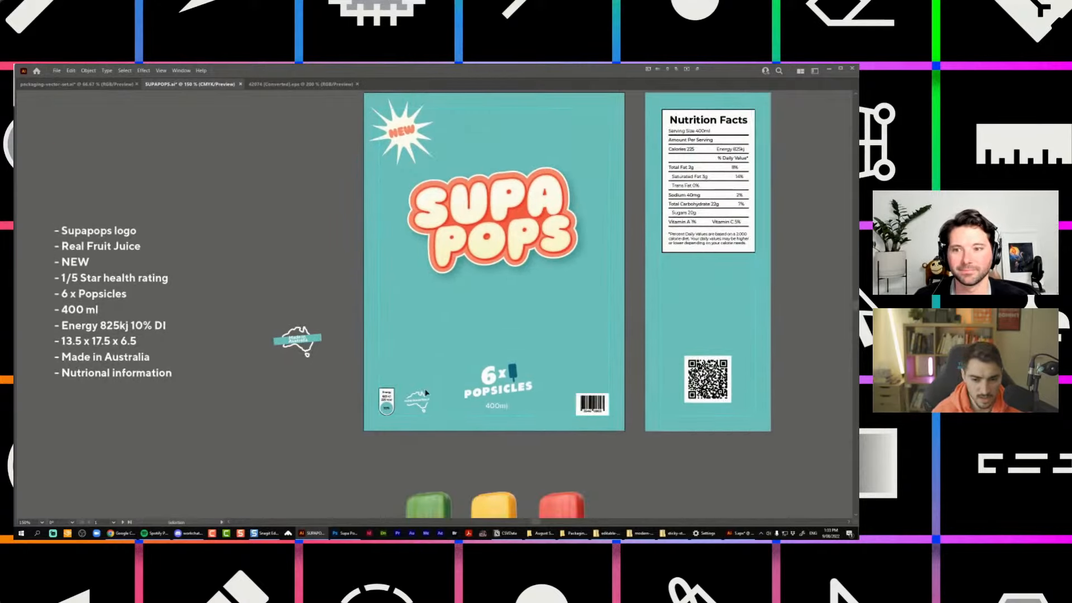
scroll(429, 397, "down", 1)
left_click(497, 343)
left_click_drag(498, 343, 480, 362)
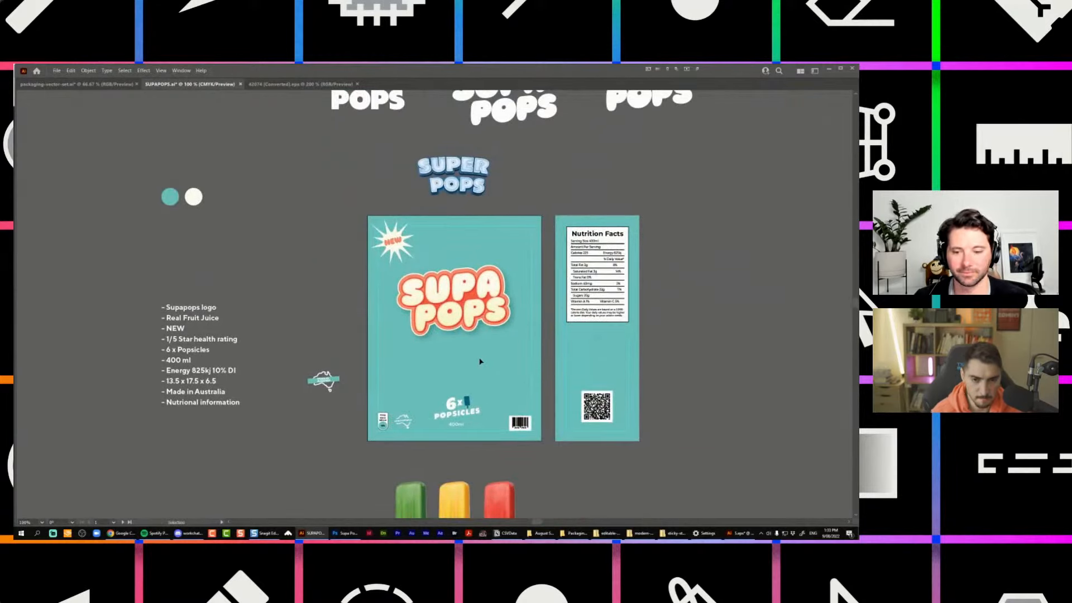
Nudge the Supa Pops logo up and slightly to the right on the front panel, keeping it clear of the burst.
key("ctrl+z")
key("ctrl+z")
key("ctrl+z")
key("ctrl+z")
key("ctrl+z")
key("ctrl+z")
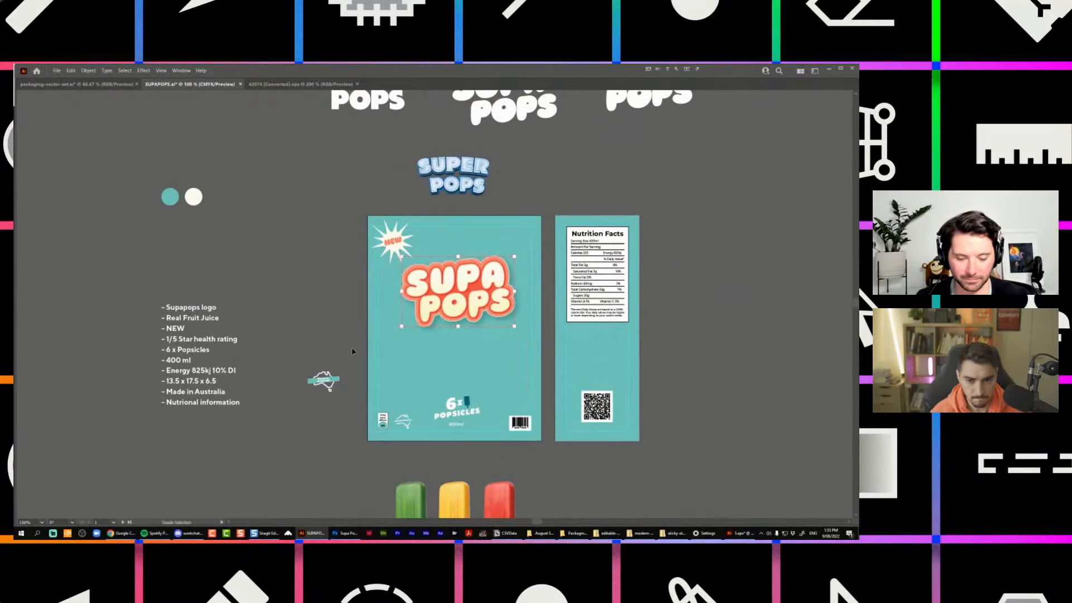
key("ctrl+z")
key("ctrl+z")
key("ctrl+z")
key("ctrl+z")
key("ctrl+z")
key("ctrl+z")
key("ctrl+z")
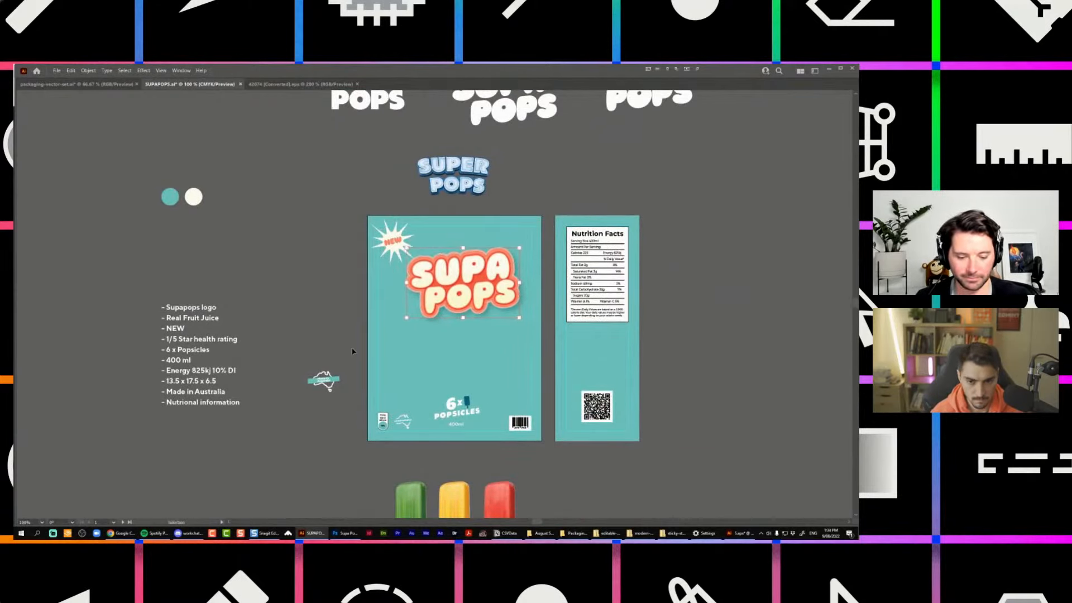
key("Right")
key("Down")
key("Down")
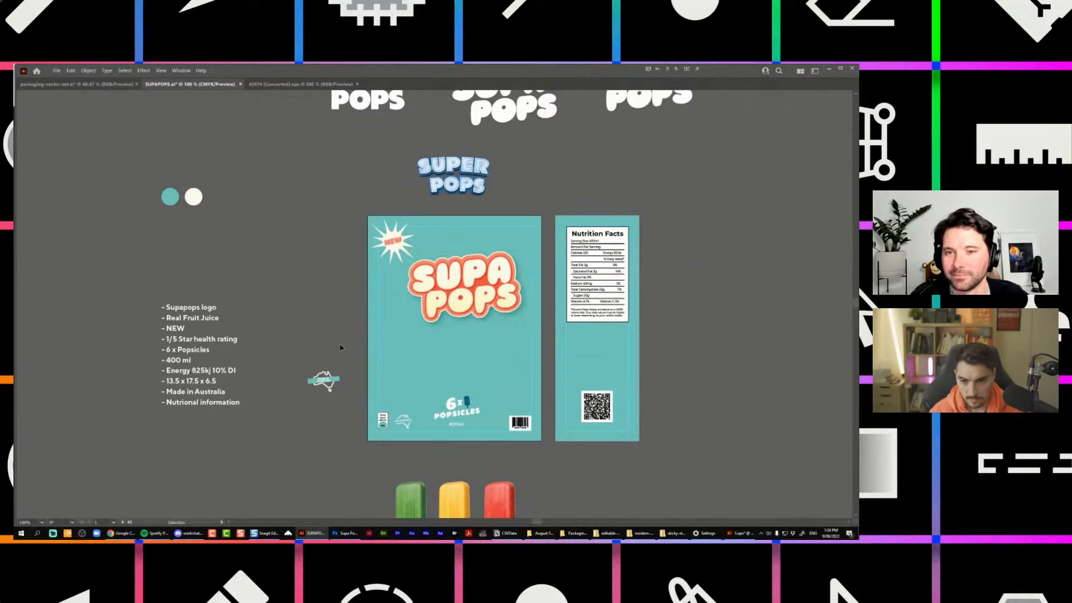
Add a "REAL FRUIT JUICE" text line on the front panel between the logo and the 6x Popsicles lettering.
left_click(342, 347)
left_click_drag(330, 323, 318, 285)
key("ctrl+equal")
mouse_move(418, 329)
left_mouse_down()
mouse_move(454, 327)
mouse_move(417, 331)
left_mouse_up()
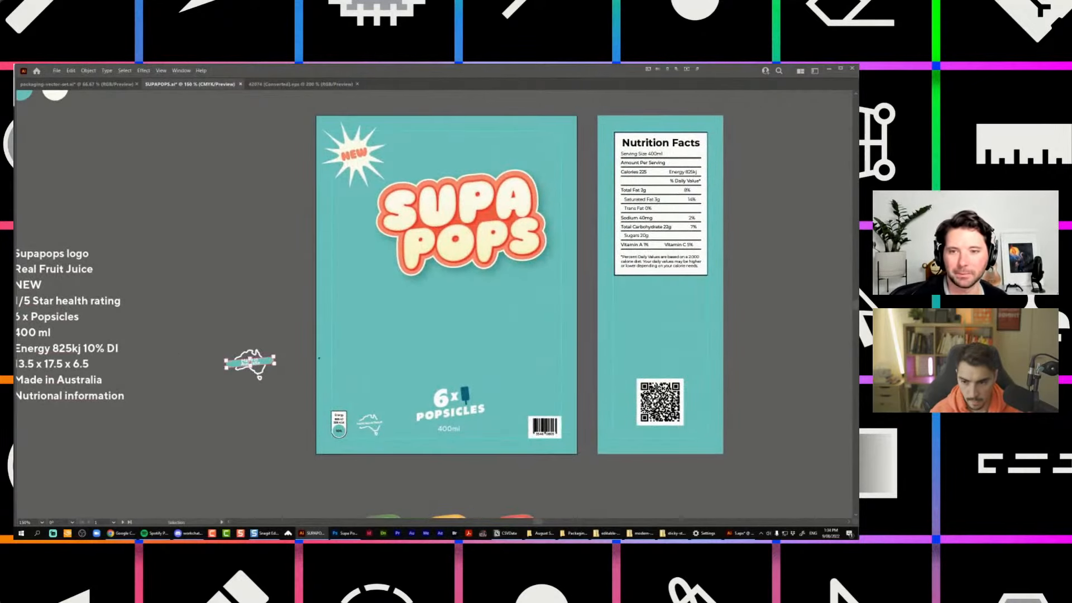
left_click(375, 346)
type("REAL FRUIT JUICE")
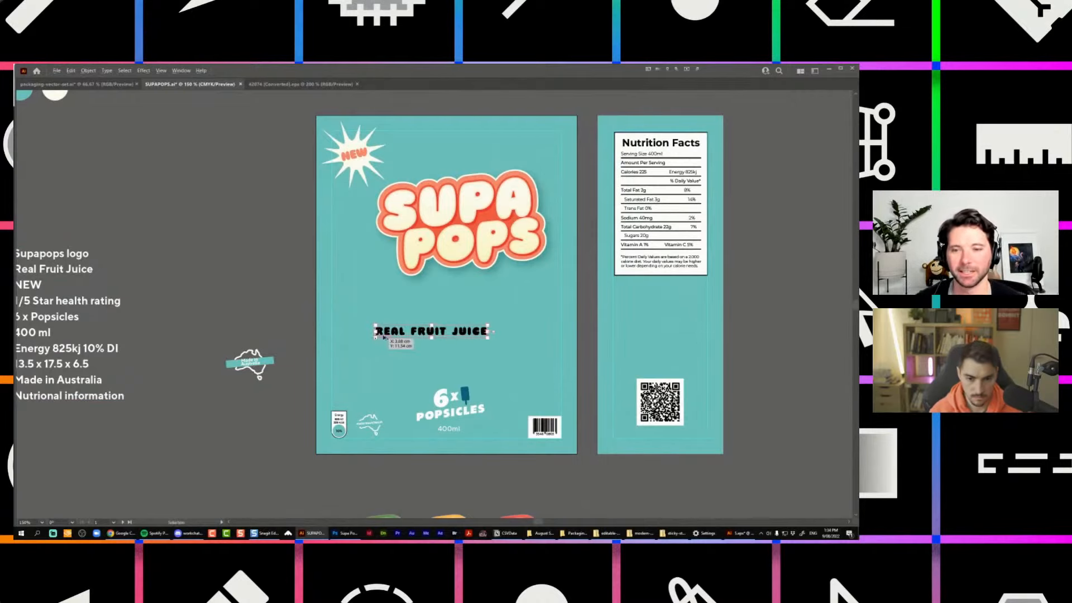
Tighten the gap between FRUIT and JUICE in the REAL FRUIT JUICE text on the front panel.
scroll(397, 337, "up", 2)
double_click(424, 326)
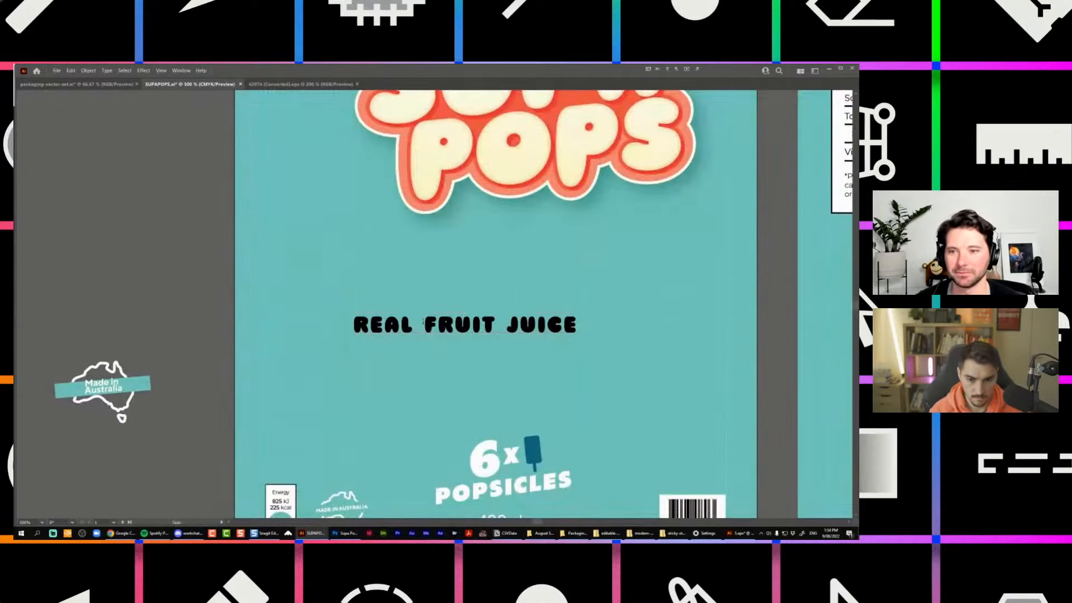
key("BackSpace")
key("alt+Left")
key("alt+Left")
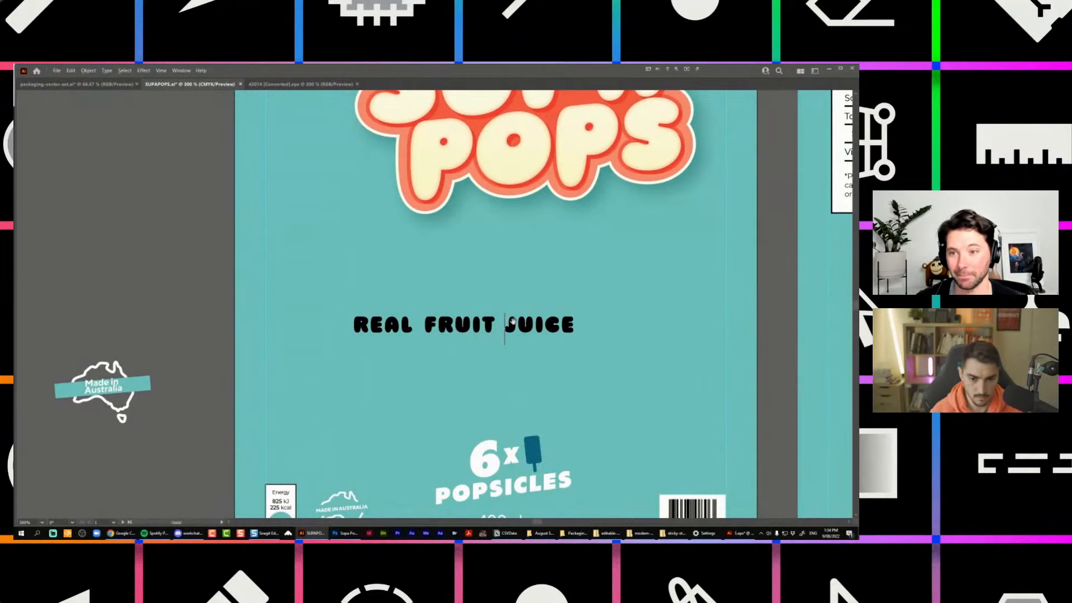
Tighten the gap between REAL and FRUIT in the same text line.
scroll(480, 313, "left", 1)
left_click(454, 322)
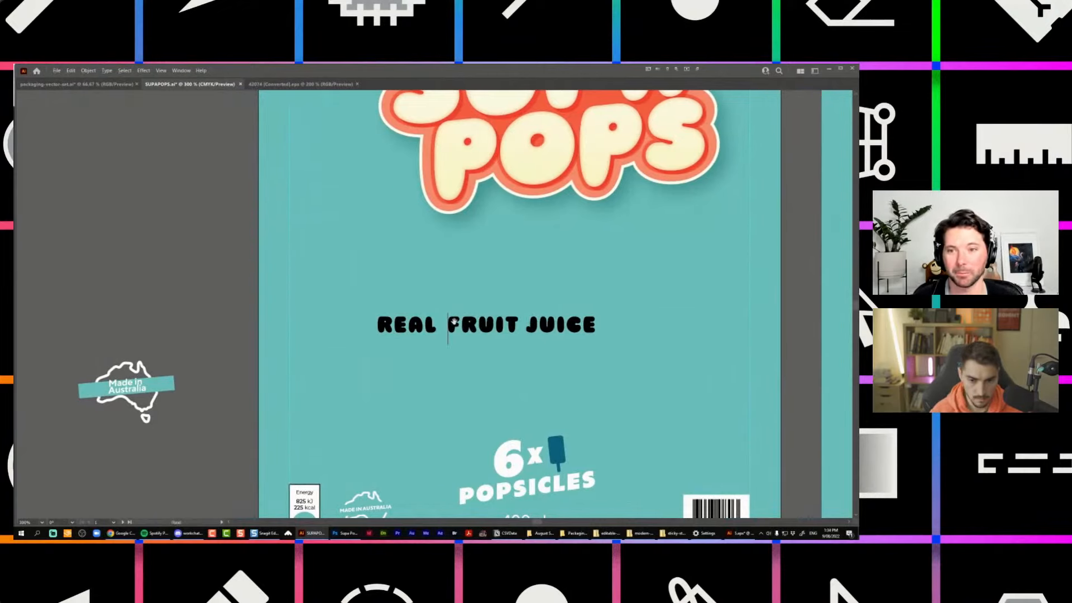
key("alt+Left")
key("alt+Left")
key("alt+Left")
key("alt+Left")
key("alt+Left")
key("alt+Left")
key("alt+Left")
Reduce the space before JUICE a little more so the word gaps match, and finish editing the text.
left_click(520, 329, "shift")
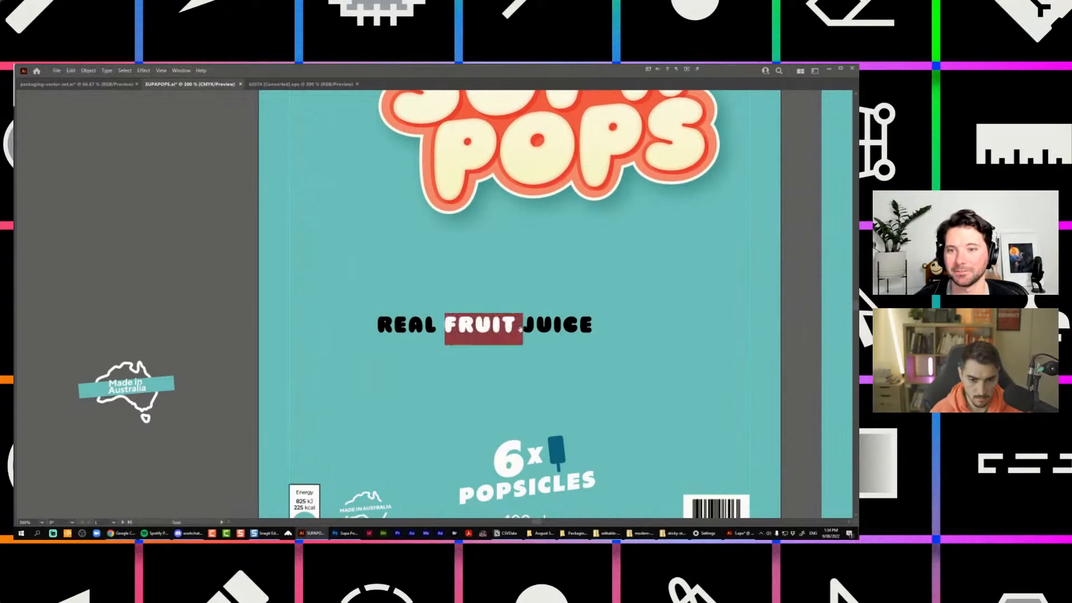
left_click(521, 329)
key("alt+Left")
key("alt+Left")
scroll(533, 314, "down", 2)
key("Escape")
Recolour the REAL FRUIT JUICE text white and enlarge it beneath the Supa Pops logo.
left_click_drag(532, 311, 450, 329)
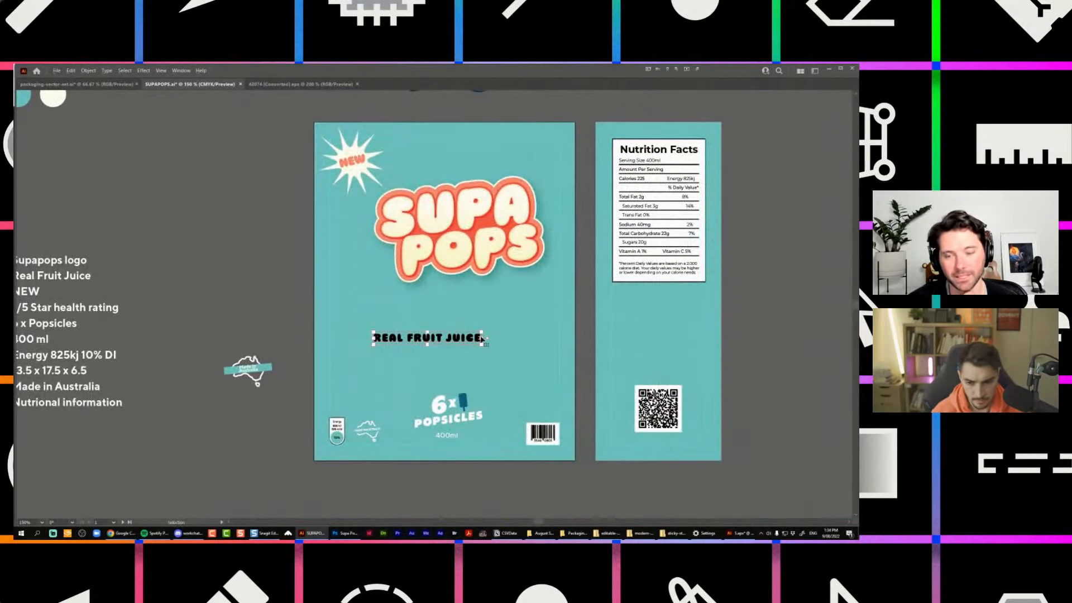
left_click(530, 426)
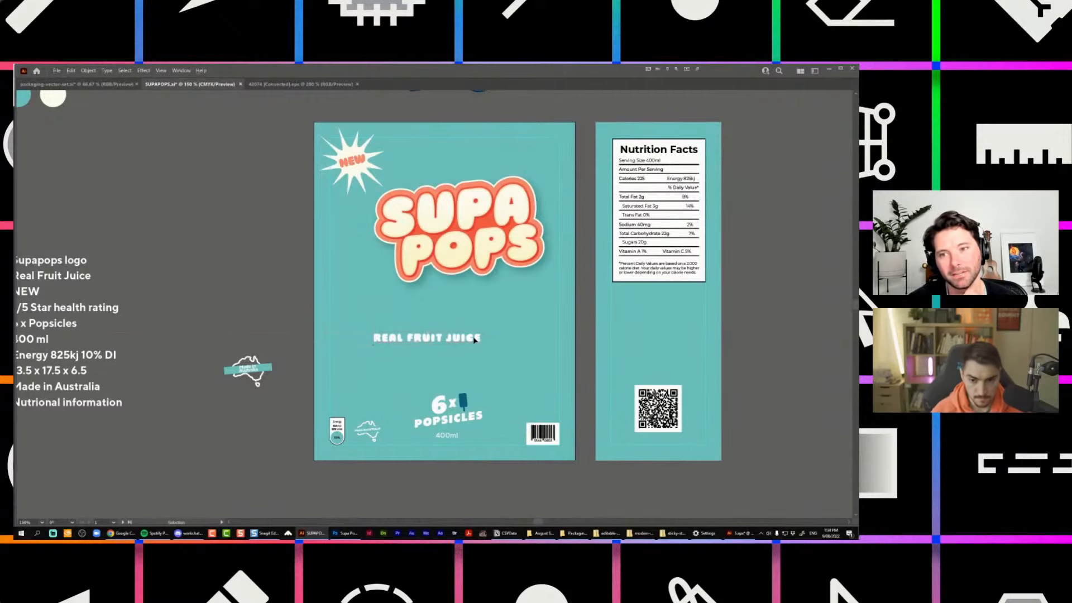
left_click_drag(474, 340, 548, 306)
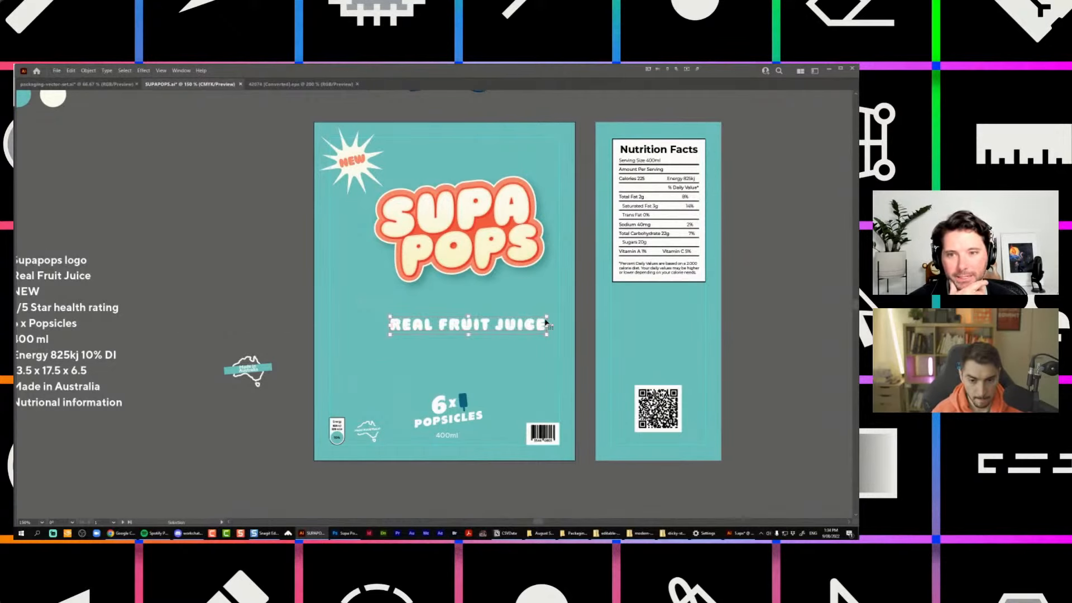
left_click_drag(462, 333, 455, 347)
Move the Supa Pops logo up and slightly to the right on the front panel.
scroll(396, 468, "up", 4)
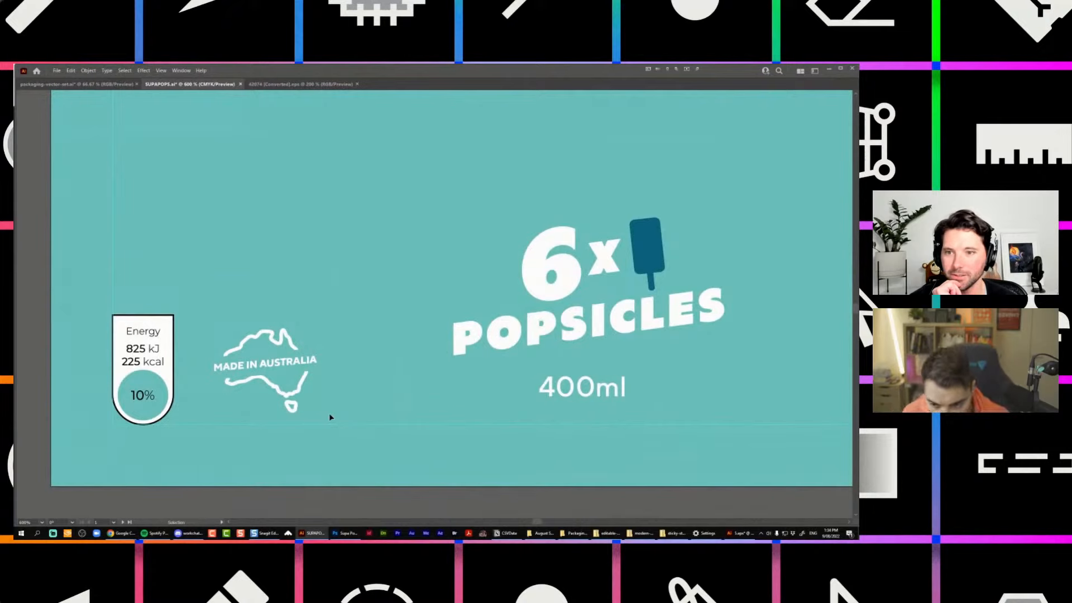
scroll(371, 407, "down", 4)
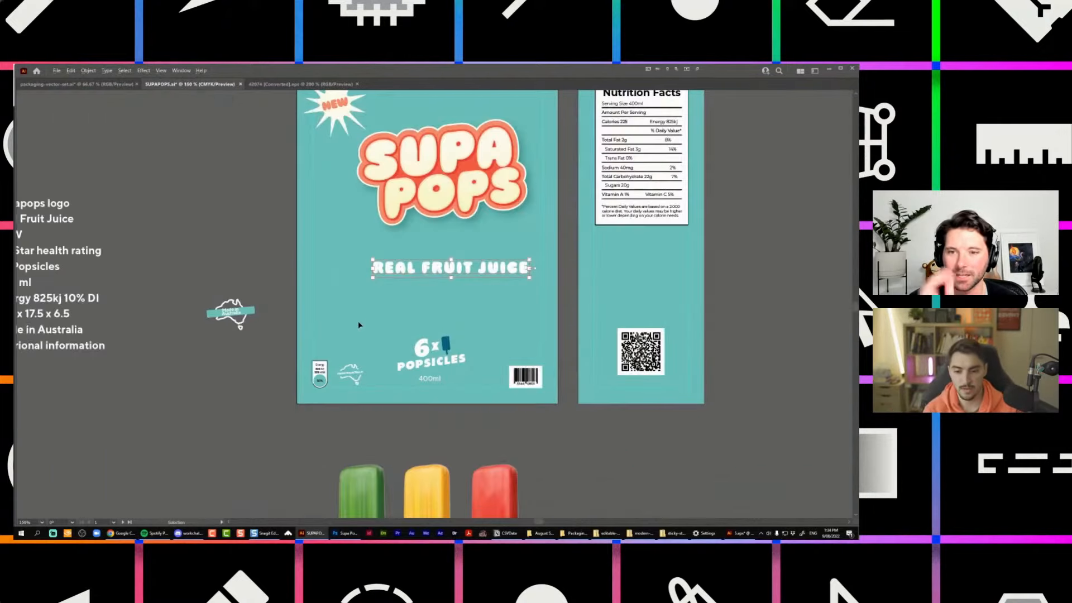
scroll(359, 325, "down", 3)
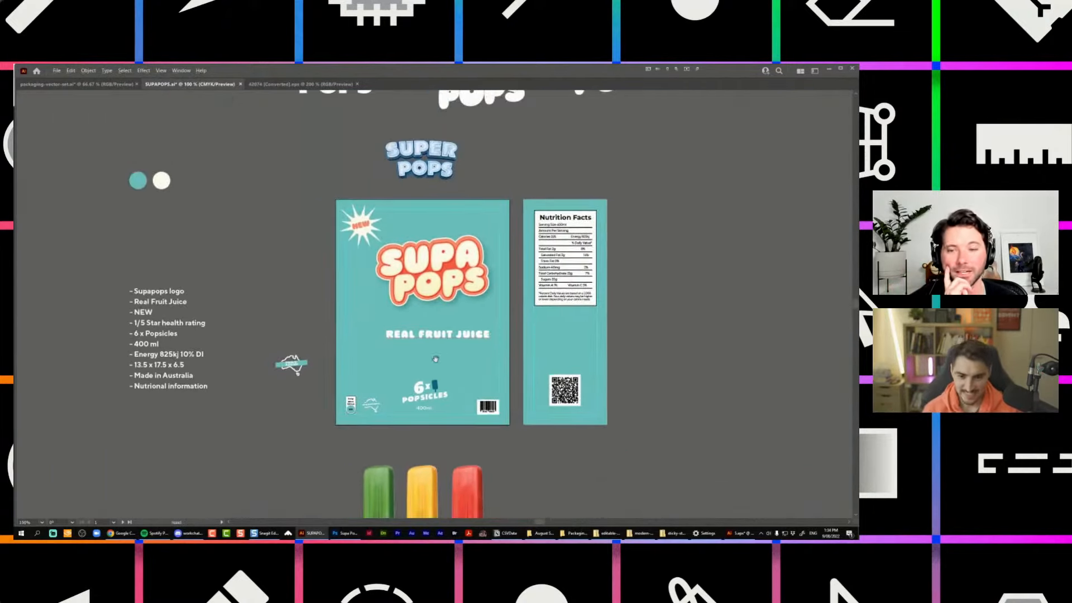
scroll(436, 359, "up", 1)
scroll(302, 164, "up", 3)
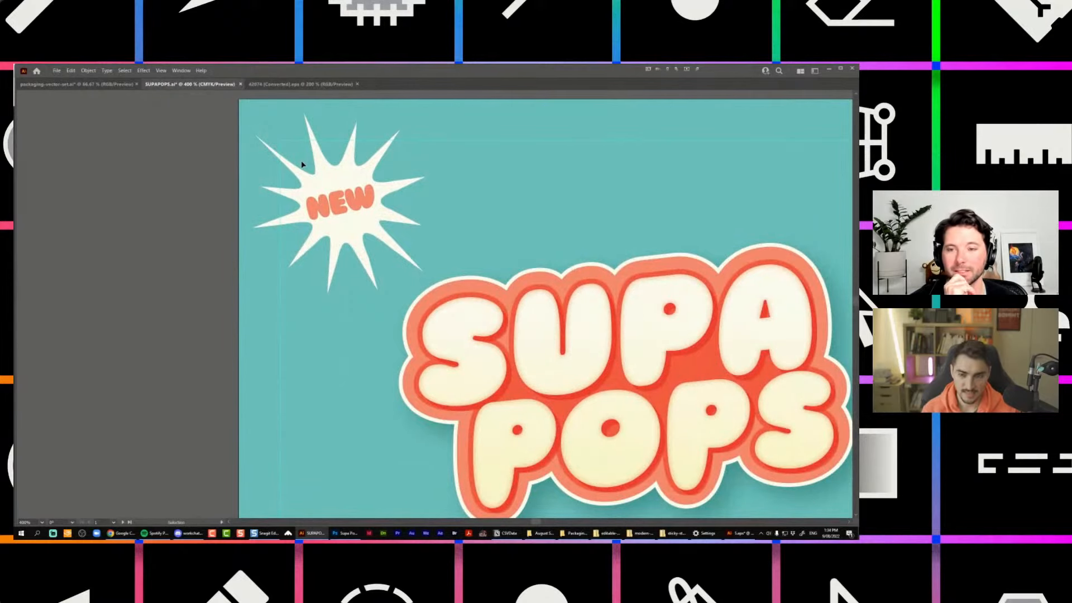
scroll(303, 164, "down", 3)
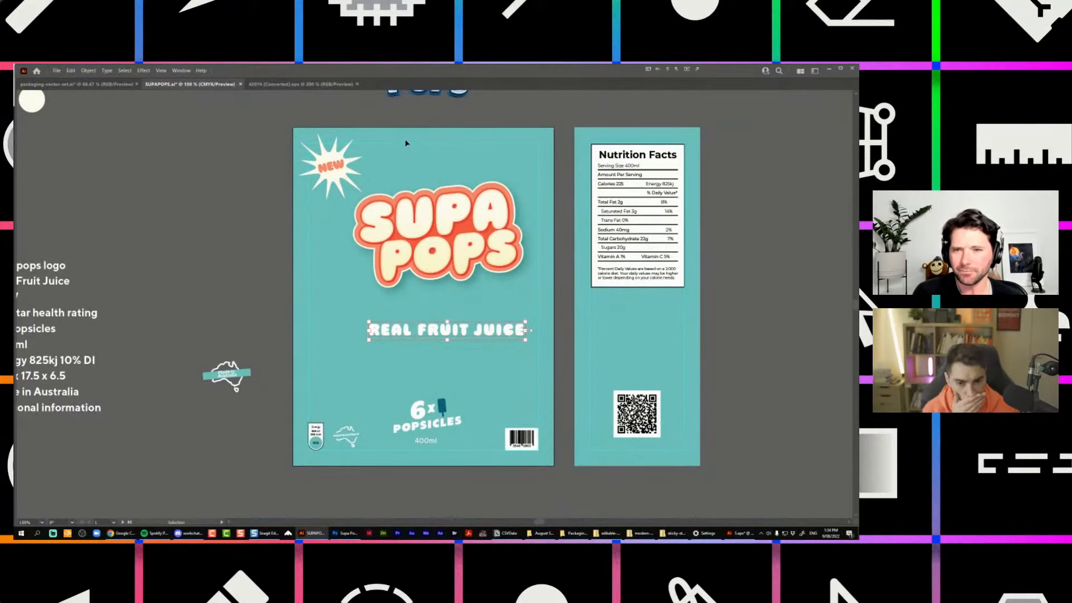
left_click(424, 259)
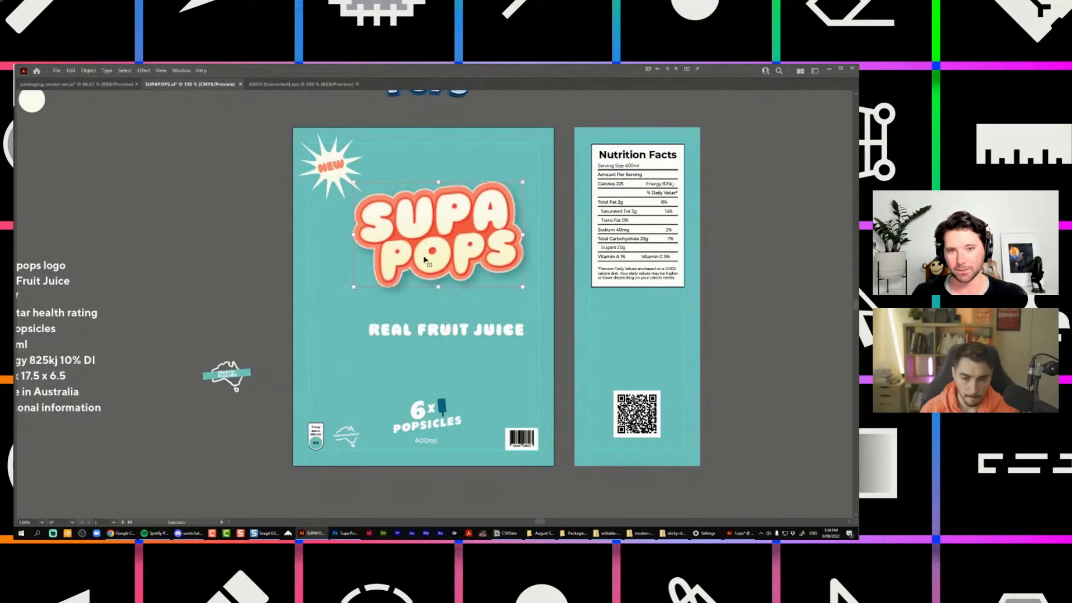
left_click_drag(466, 246, 472, 214)
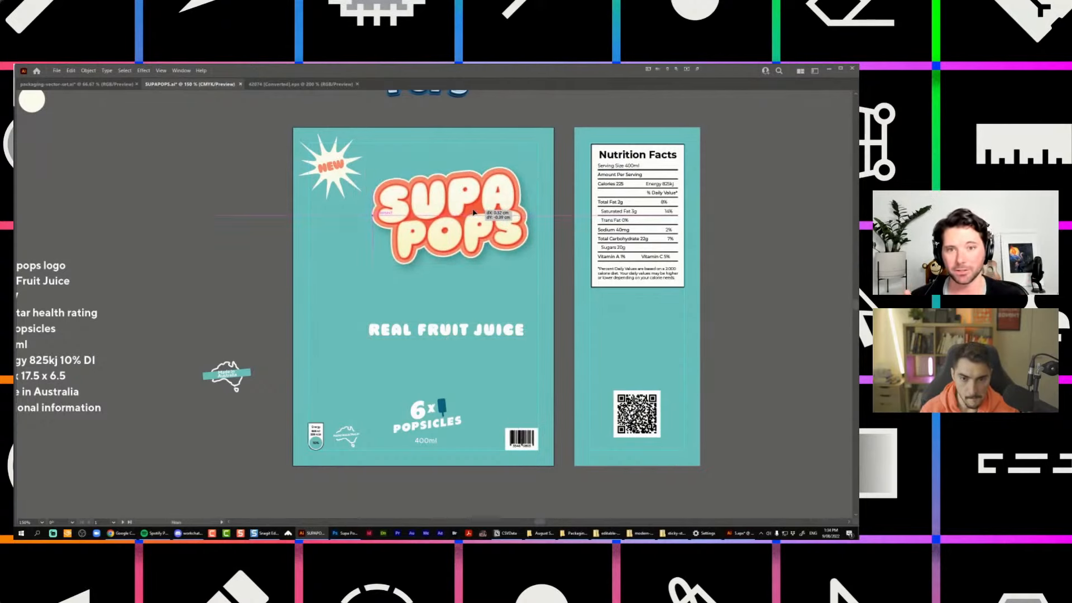
scroll(283, 260, "down", 3)
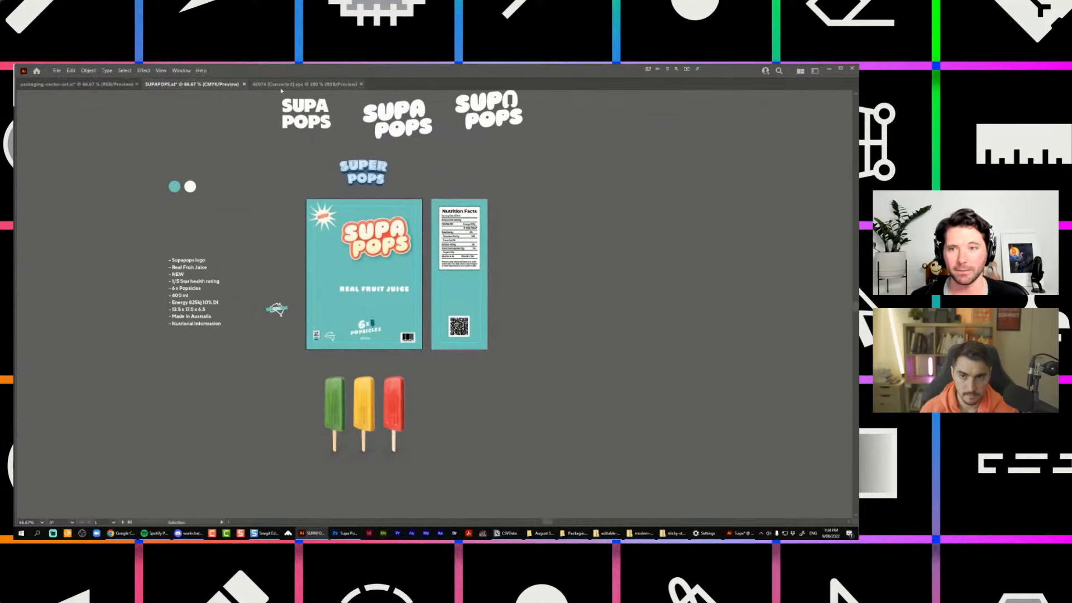
left_click(302, 84)
left_click(192, 83)
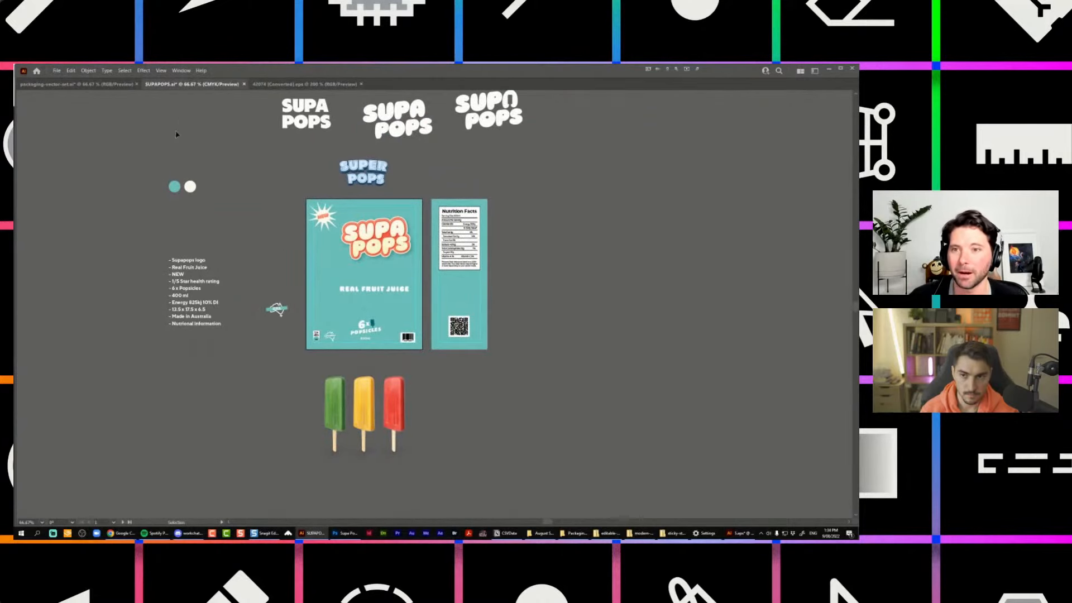
left_click(302, 84)
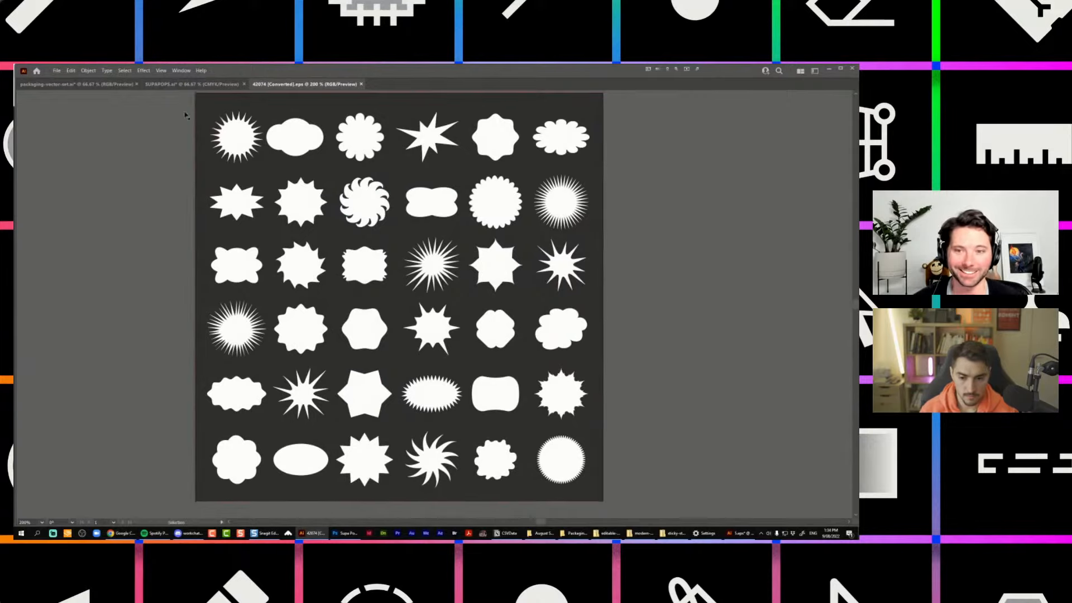
left_click(191, 83)
Break the REAL FRUIT JUICE text after REAL and adjust the line spacing so the two lines stack closely.
key("ctrl+equal")
key("ctrl+equal")
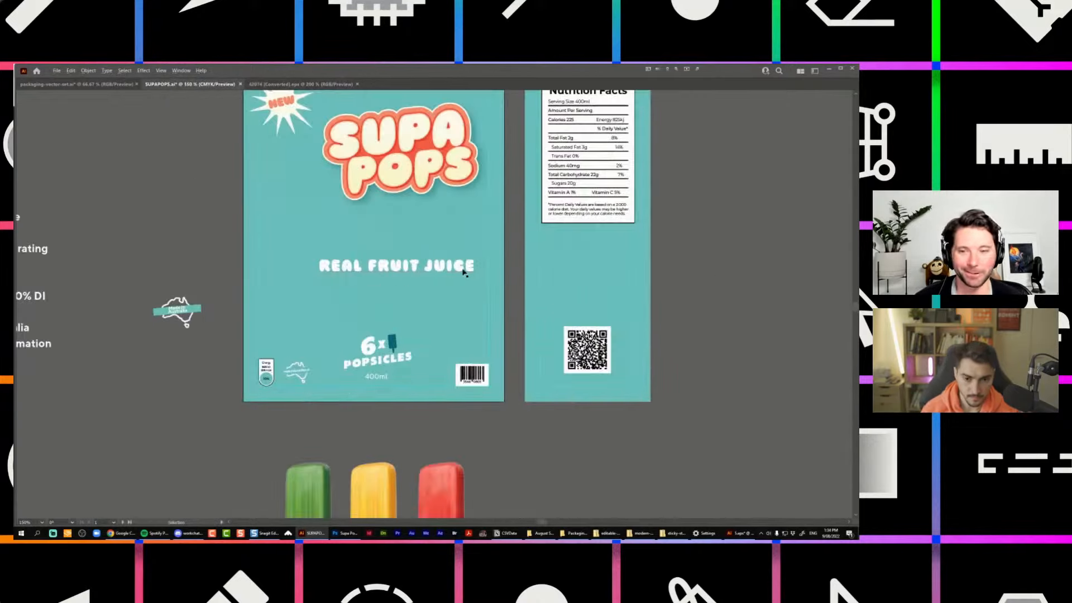
left_click(369, 265)
key("Return")
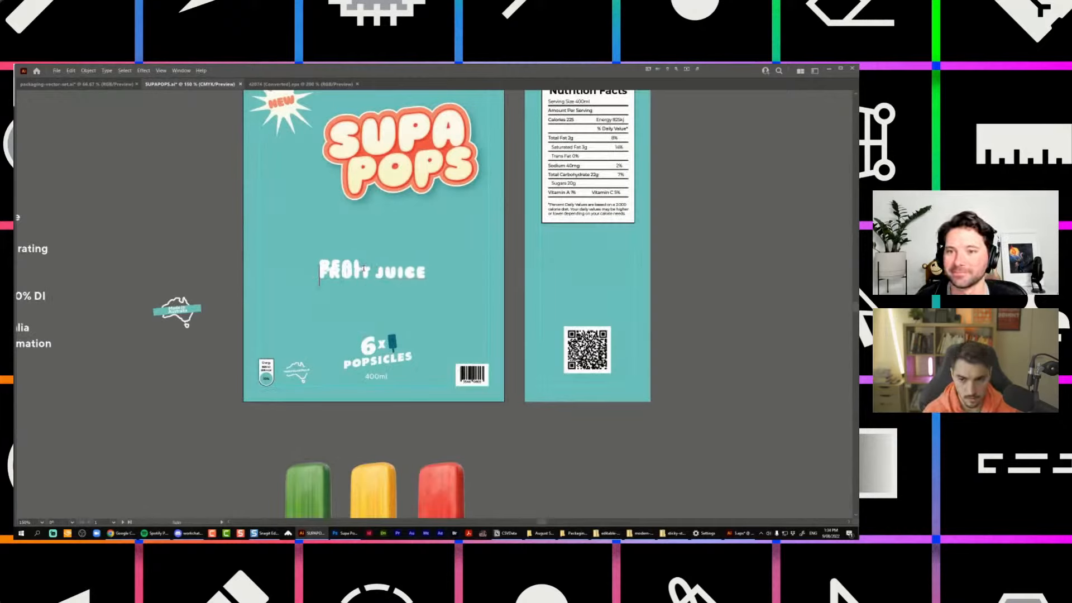
key("alt+Down")
key("alt+Down")
key("alt+Up")
scroll(363, 268, "up", 3)
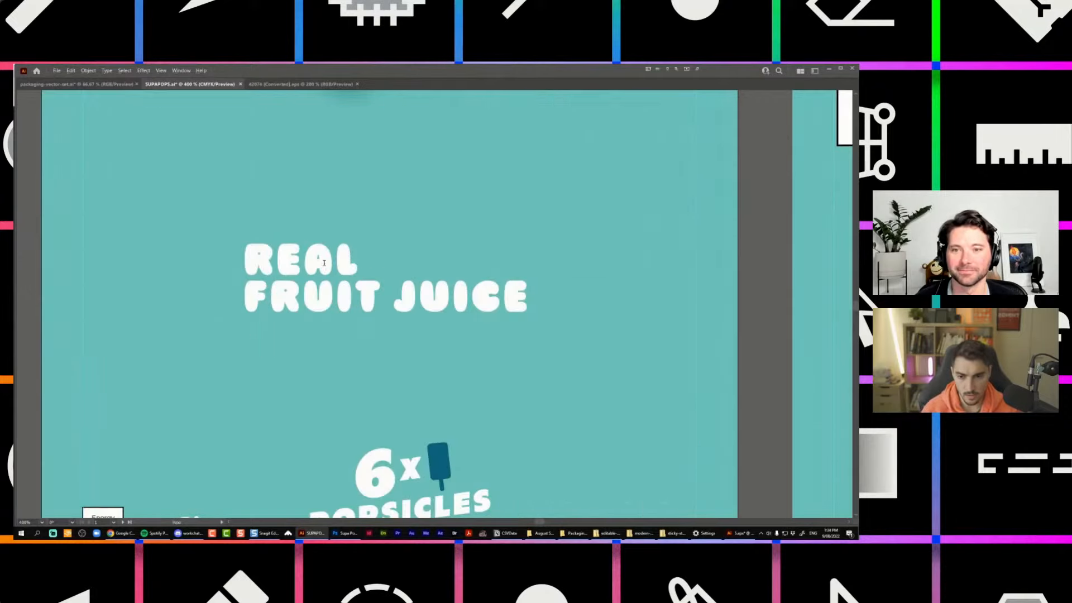
key("ctrl+a")
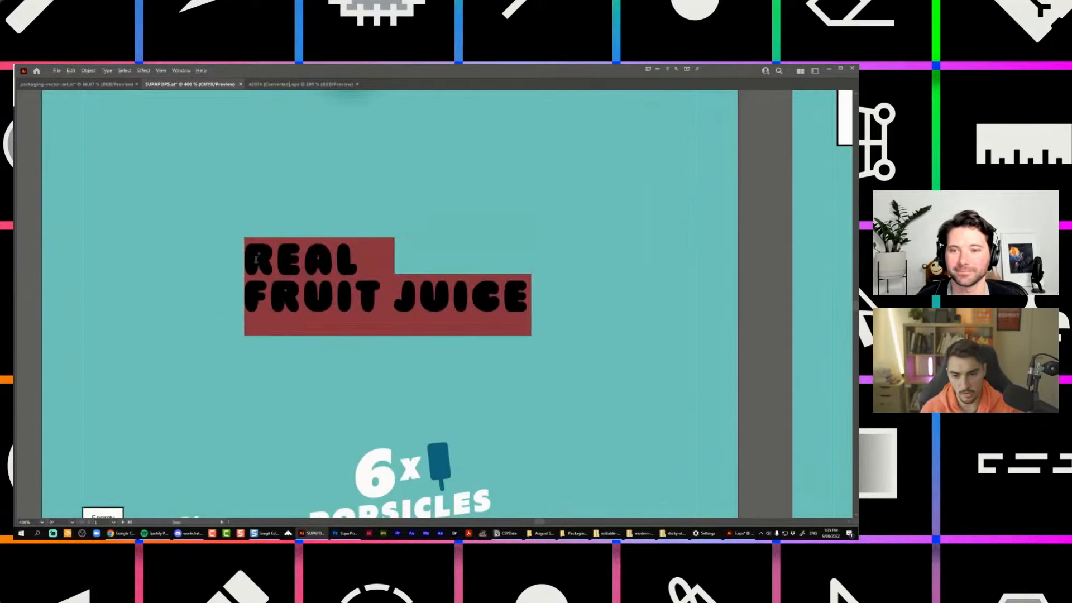
left_click(259, 255)
left_click_drag(434, 282, 435, 291)
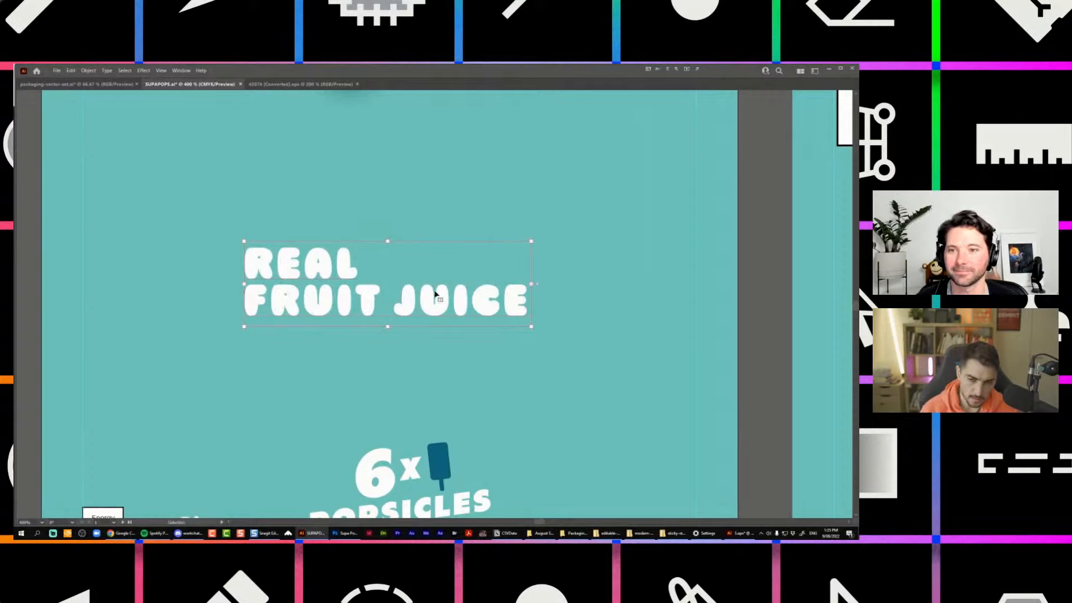
Break JUICE onto a third line and adjust the line spacing of the whole text block.
left_click(401, 305)
key("Return")
key("ctrl+a")
key("ctrl+z")
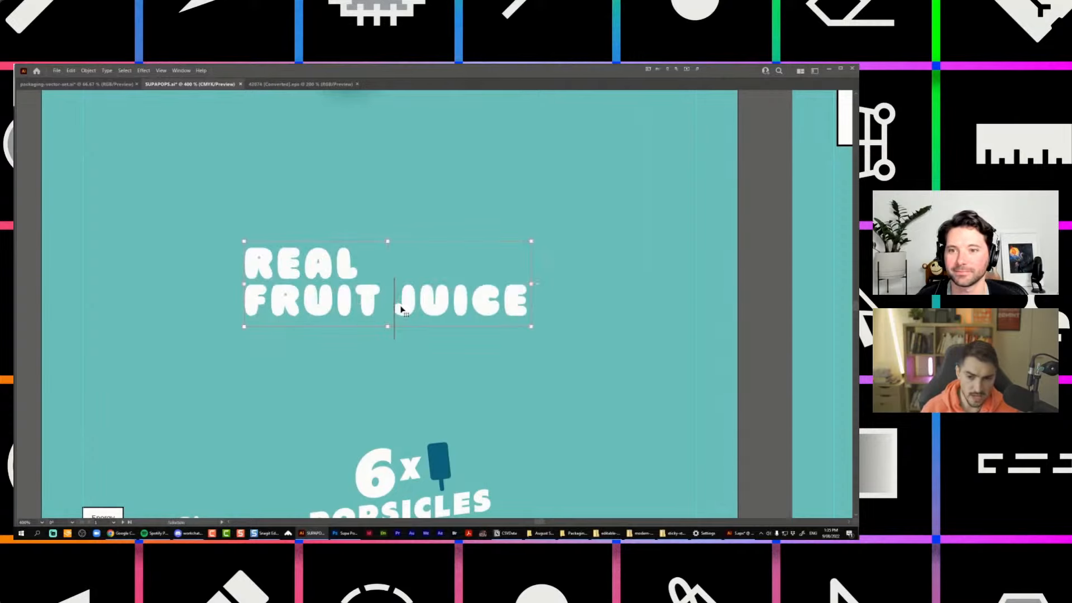
key("Return")
key("ctrl+a")
key("alt+Down")
key("alt+Down")
key("alt+Down")
key("alt+Down")
key("alt+Up")
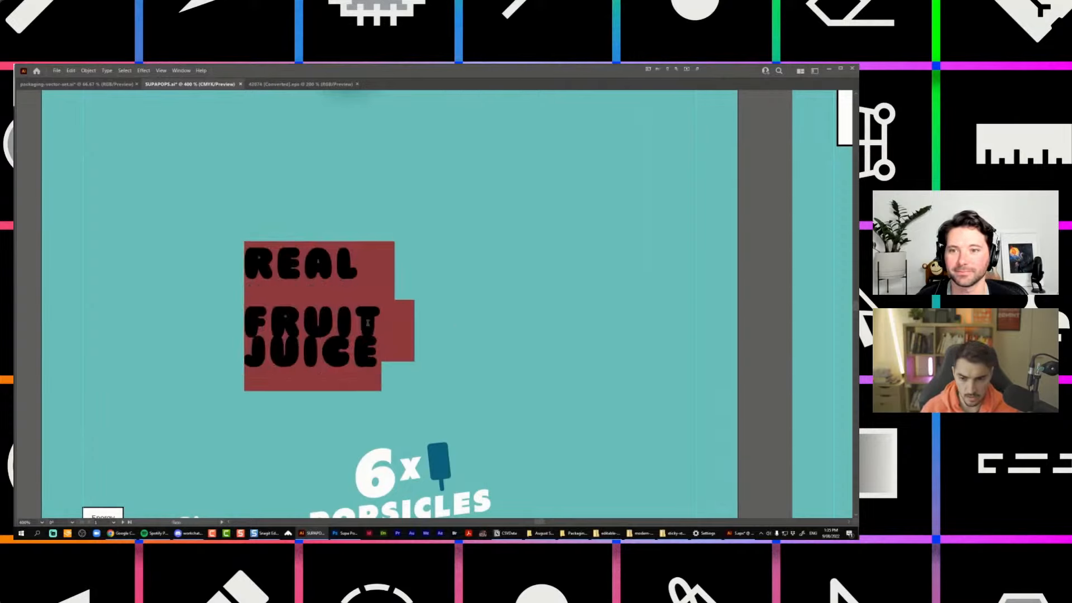
Reduce the line spacing above the FRUIT line to bring it closer to REAL.
left_click_drag(385, 317, 248, 313)
key("alt+Up")
key("alt+Up")
key("alt+Up")
key("alt+Up")
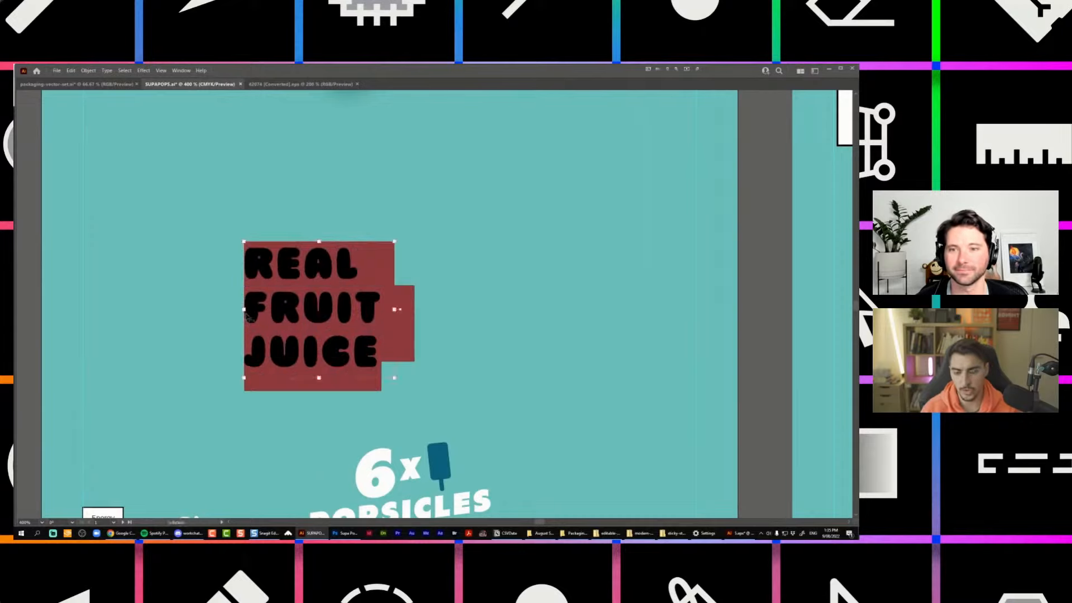
Fine-tune the line spacing of the block and the JUICE line so all three lines are stacked evenly.
key("ctrl+a")
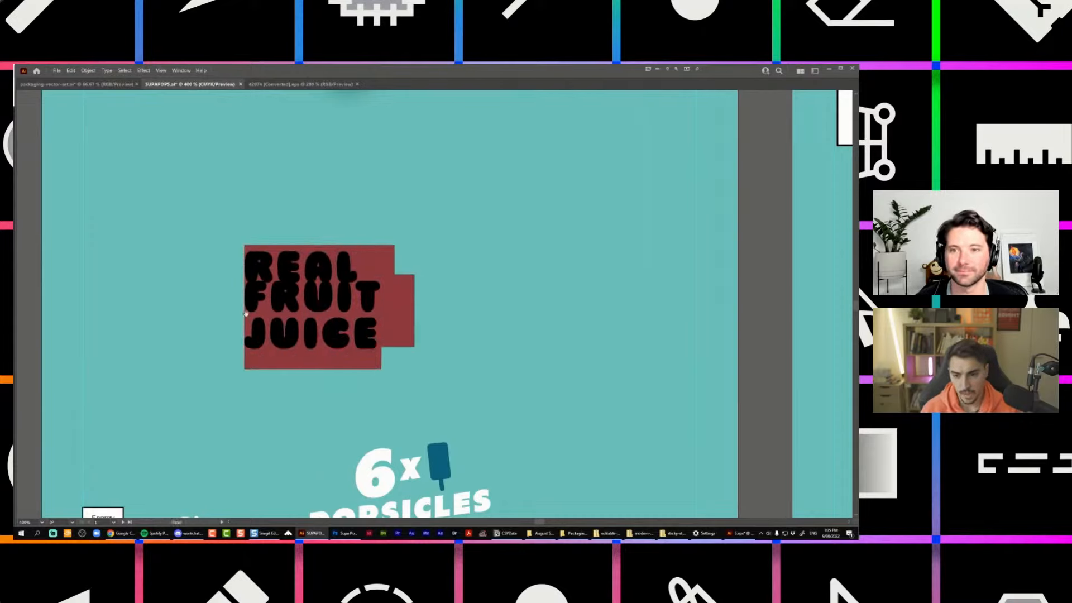
key("alt+Down")
key("alt+Down")
left_click_drag(383, 342, 195, 347)
key("alt+shift+Up")
key("alt+shift+Up")
key("alt+Down")
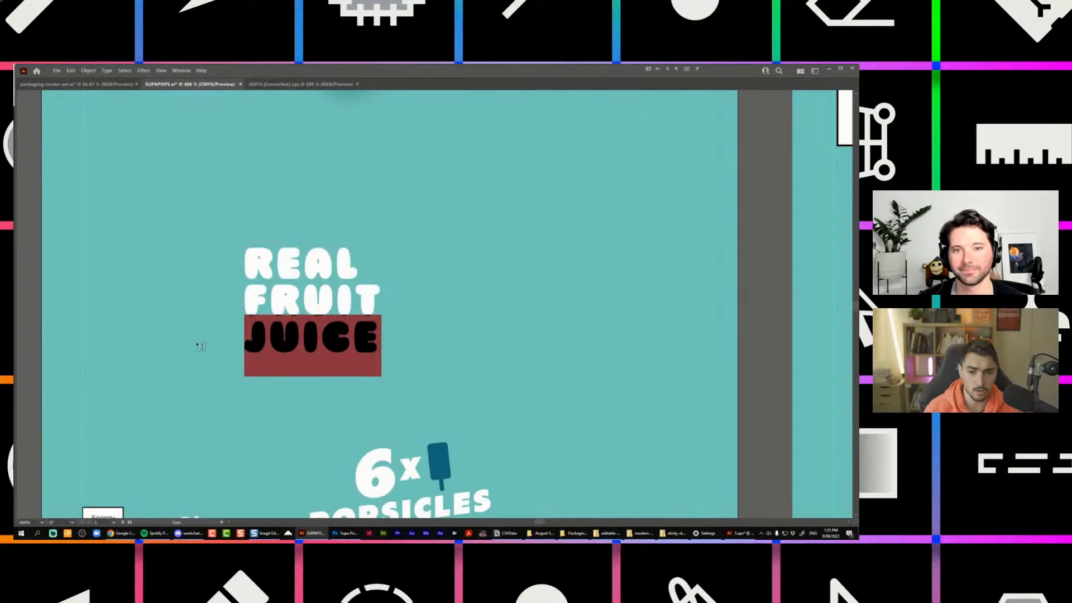
Shrink the stacked REAL FRUIT JUICE text and place it at the front panel's lower left, above the energy label.
key("Escape")
scroll(304, 305, "down", 2)
left_click_drag(304, 310, 306, 280)
scroll(242, 311, "up", 1)
scroll(242, 312, "down", 1)
left_click(243, 311)
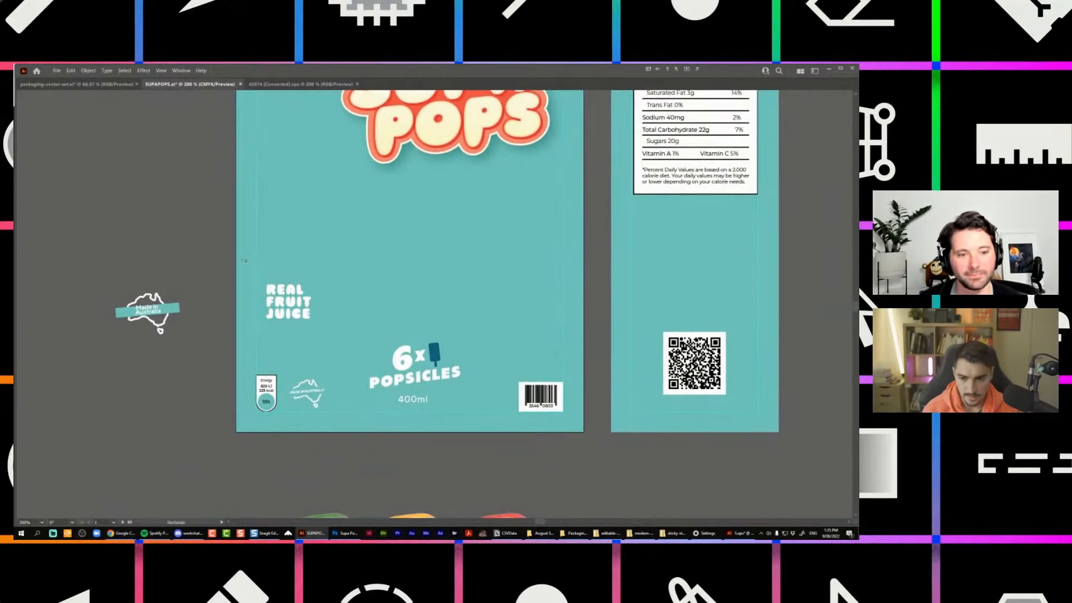
left_click_drag(249, 255, 302, 275)
scroll(302, 276, "down", 2)
scroll(182, 212, "up", 1)
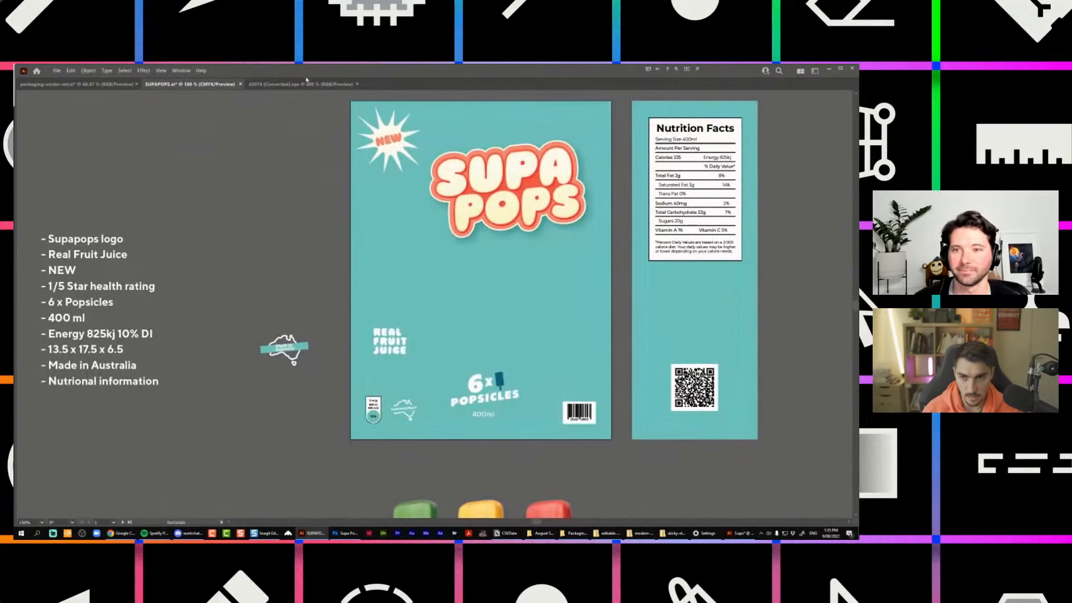
Copy the rounded six-sided badge shape from the burst shapes document into the packaging artwork.
left_click(302, 84)
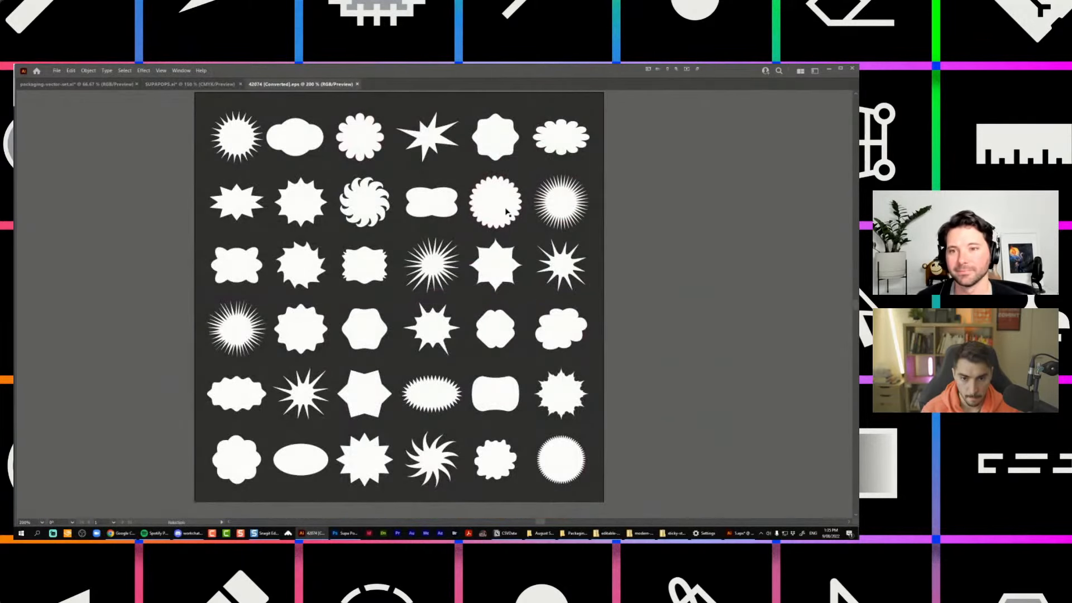
left_click(372, 341)
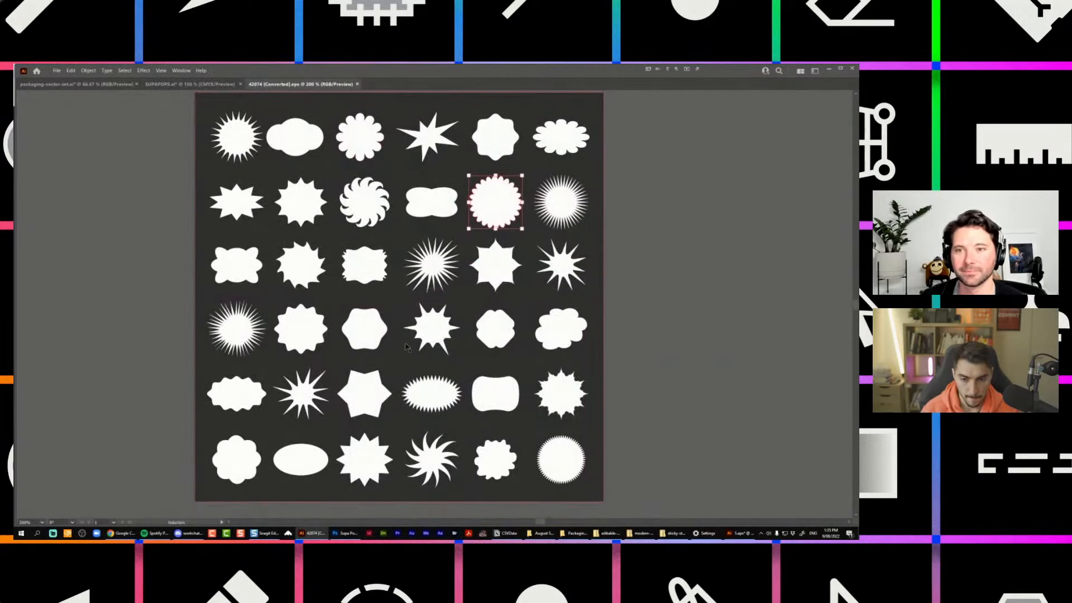
left_click(103, 84)
left_click(190, 85)
key("ctrl+v")
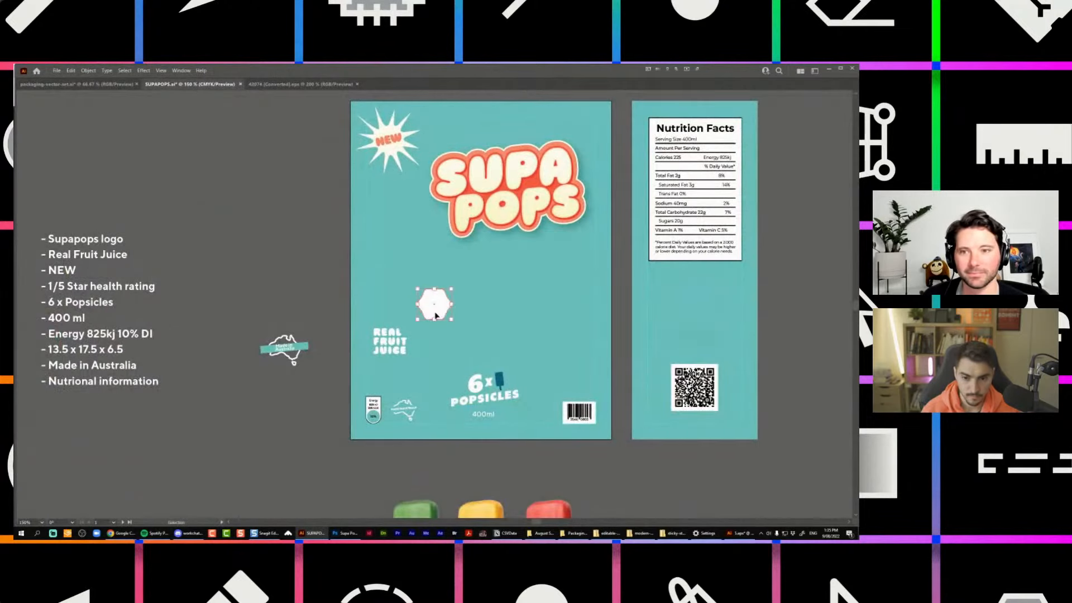
Place the white badge shape at the front panel's lower left and centre the REAL FRUIT JUICE text over it.
scroll(436, 315, "up", 1)
left_click_drag(435, 315, 414, 352)
left_click_drag(435, 317, 347, 349)
scroll(432, 342, "up", 2)
left_click(281, 361)
left_click_drag(270, 362, 310, 362)
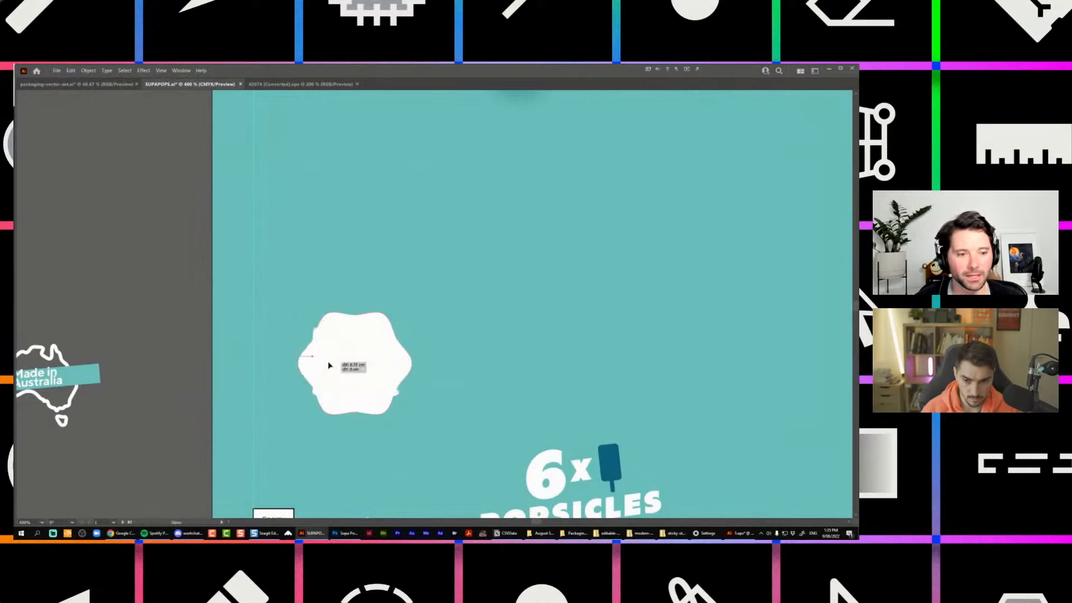
Recolour the REAL FRUIT JUICE text with the panel's teal and adjust its fit on the white badge.
key("i")
left_click(430, 296)
key("v")
left_click_drag(412, 323, 366, 352)
scroll(375, 342, "down", 3)
scroll(375, 342, "down", 2)
Examine the burst shapes document for an alternative badge shape to put behind the NEW text.
left_click(300, 83)
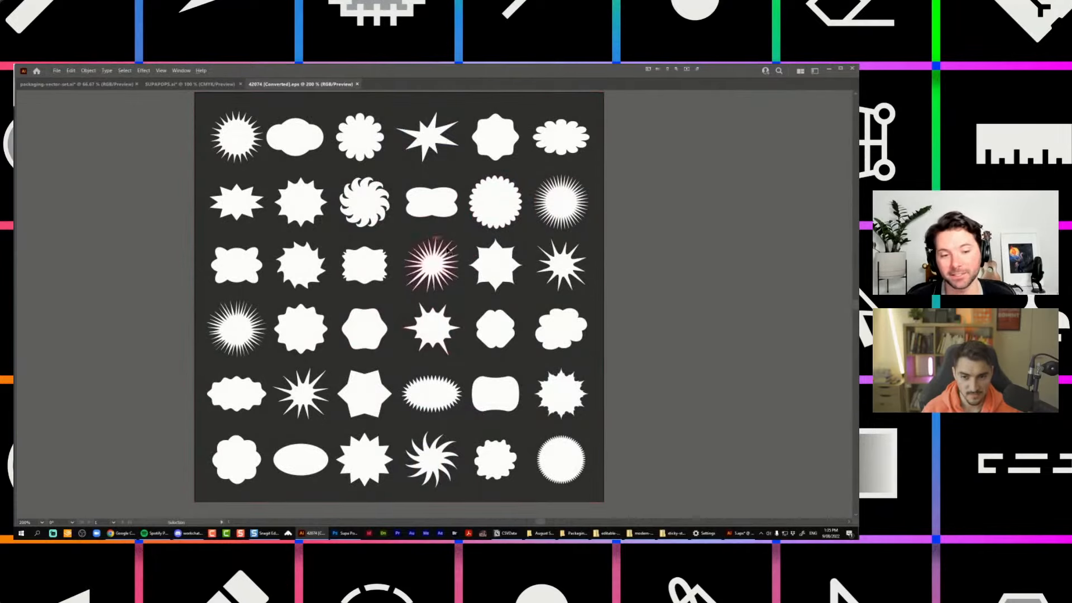
scroll(494, 187, "up", 4)
scroll(535, 235, "down", 5)
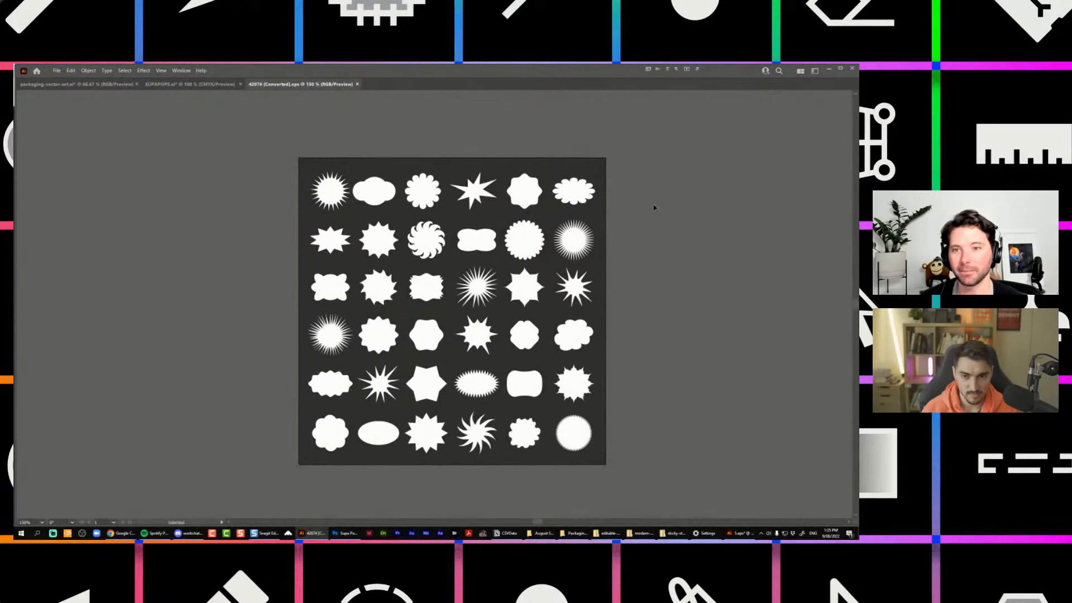
scroll(654, 203, "up", 1)
scroll(620, 200, "down", 1)
scroll(620, 199, "down", 1)
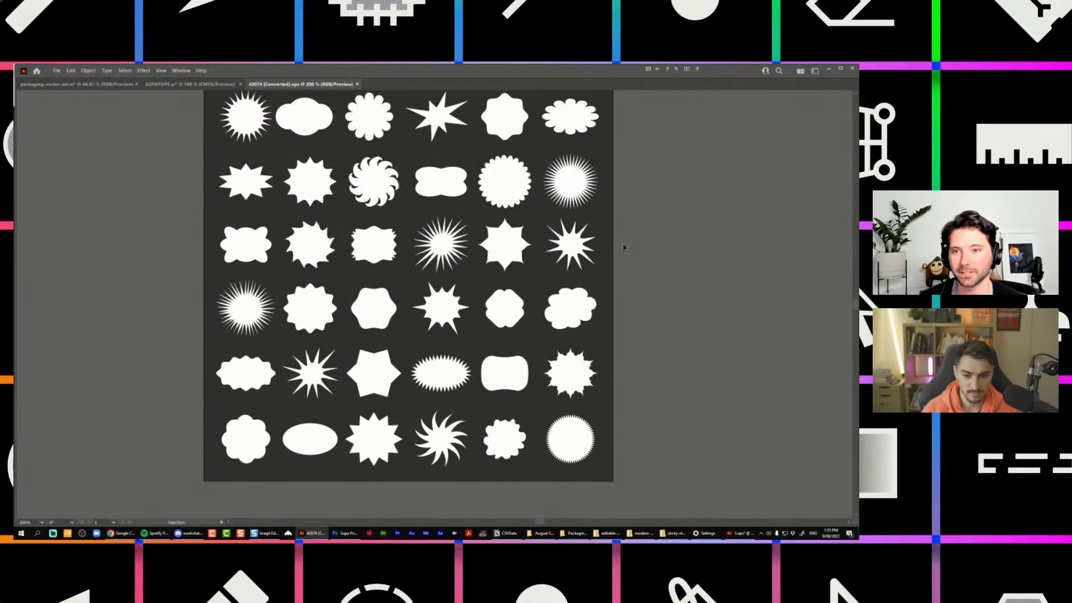
scroll(216, 409, "up", 2)
scroll(268, 441, "down", 3)
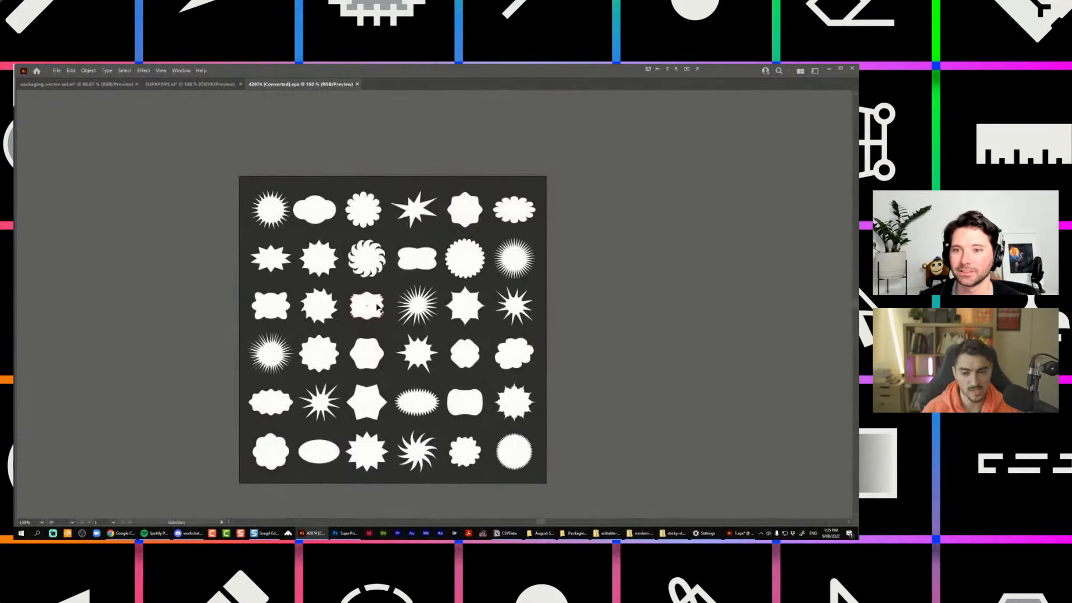
scroll(377, 306, "up", 1)
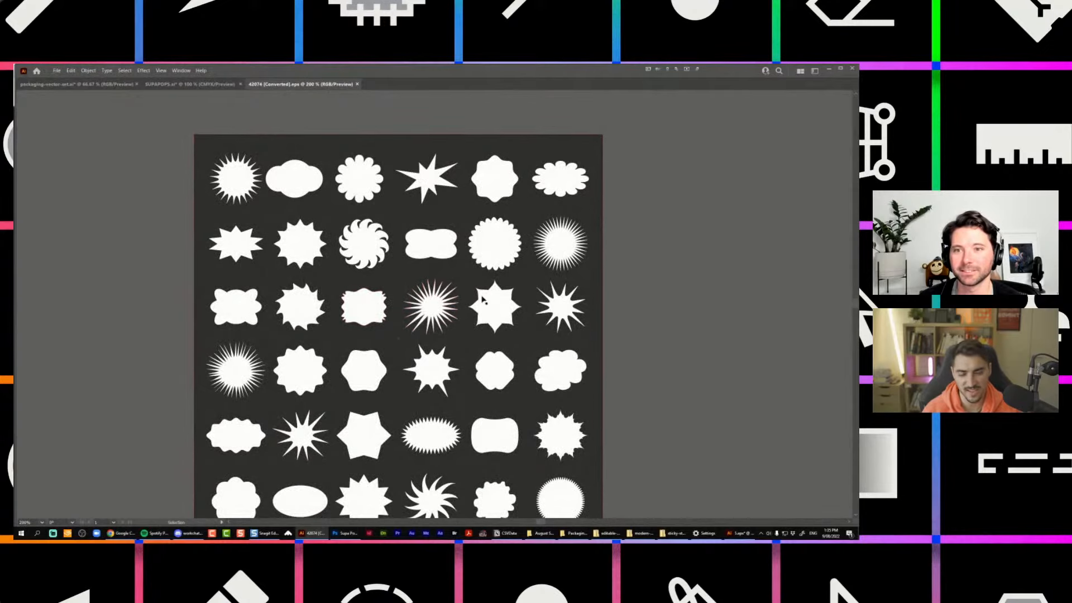
scroll(340, 165, "up", 1)
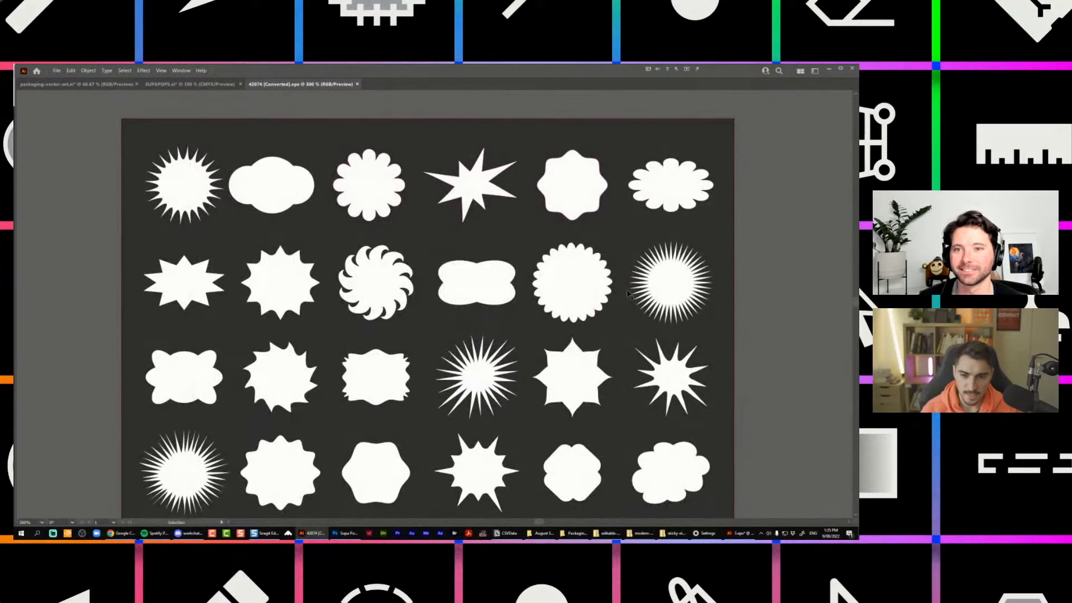
left_click_drag(631, 299, 540, 265)
scroll(626, 128, "down", 1)
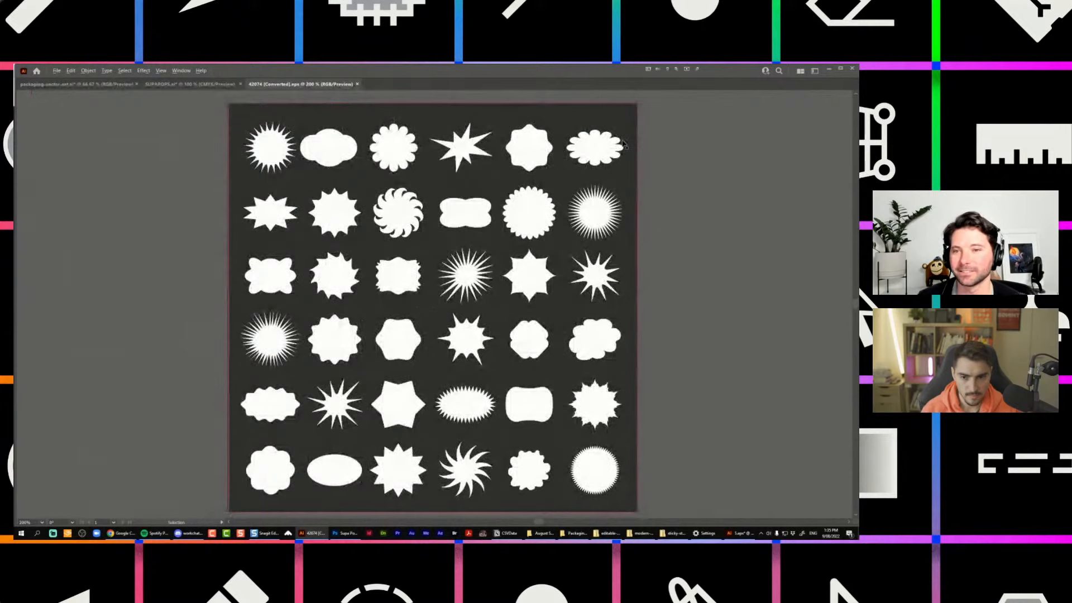
Copy the scalloped circle from the burst shapes document into the packaging artwork.
left_click(530, 214)
key("ctrl+z")
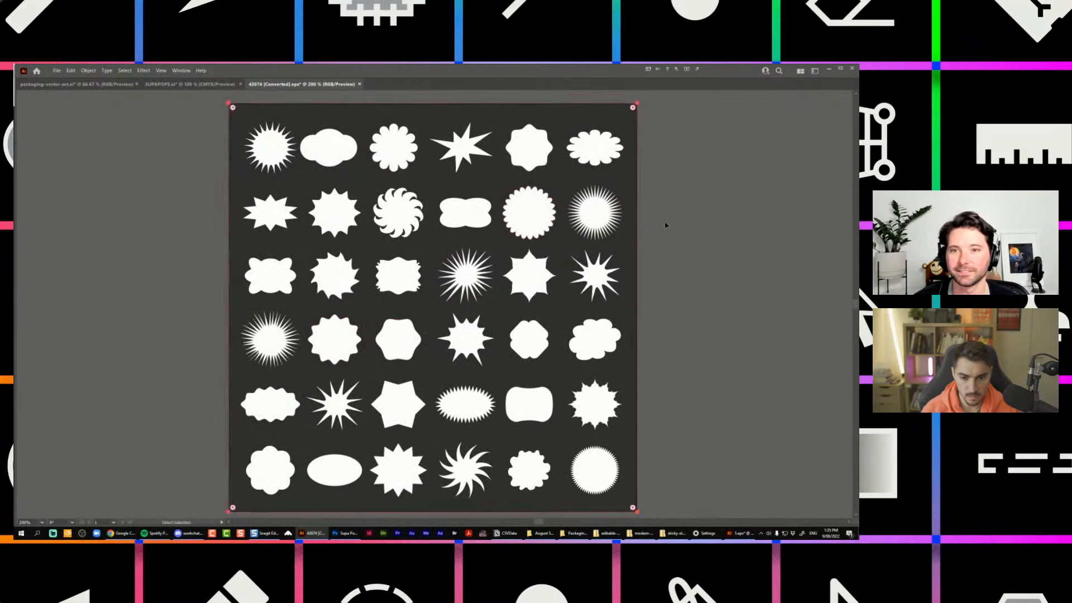
left_click(666, 225)
left_click(529, 224)
left_click(167, 84)
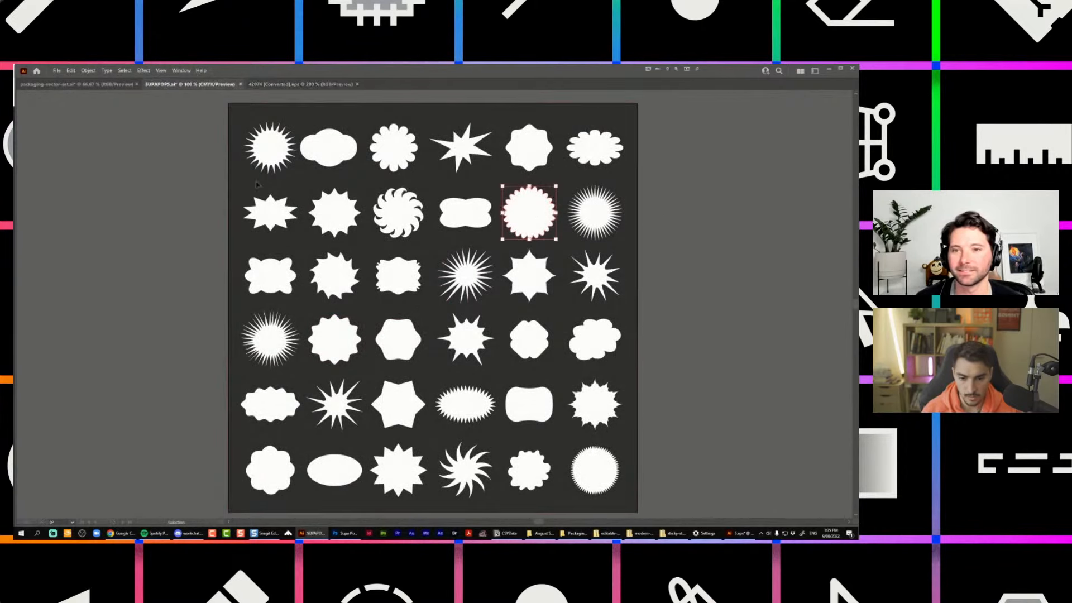
key("ctrl+v")
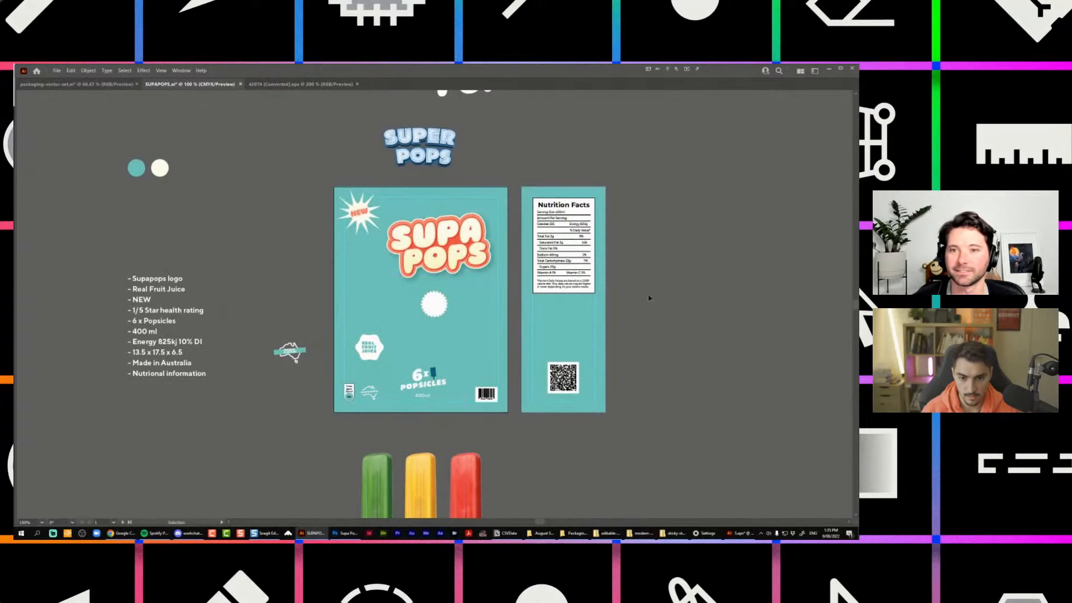
Place the scalloped circle by the front panel's upper left corner and bring the NEW text in front of it.
key("ctrl+plus")
left_click_drag(429, 274, 334, 235)
left_click_drag(327, 245, 273, 237)
left_click_drag(285, 193, 247, 251)
key("ctrl+shift+bracketright")
Fill the scalloped circle with the starburst's cream colour and move the old starburst off the front panel.
left_click(259, 233)
key("i")
left_click(294, 189)
key("v")
left_click_drag(293, 189, 136, 184)
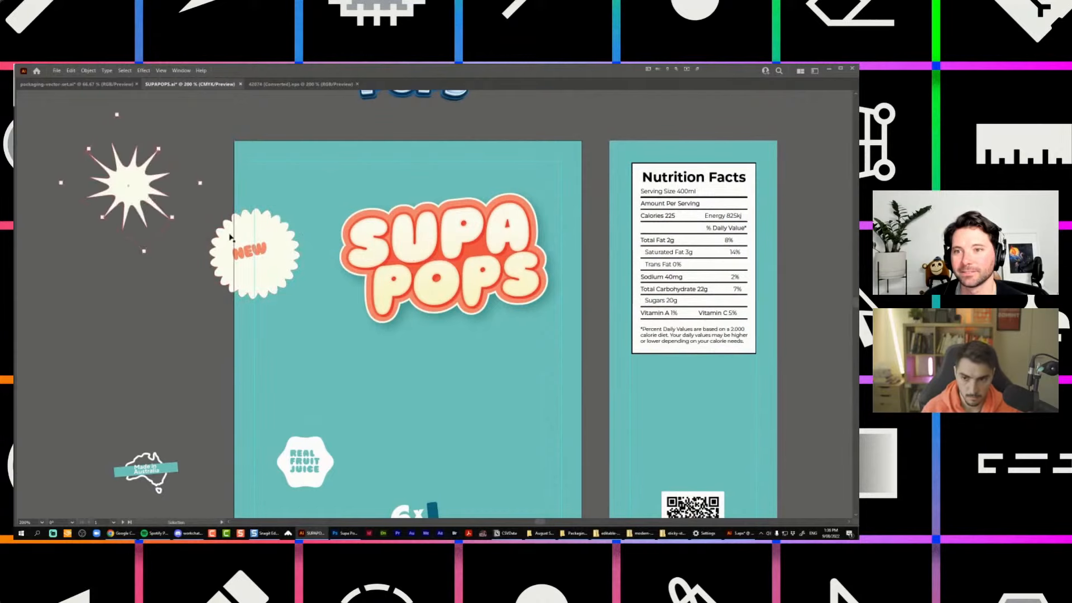
Position the scalloped badge at the front panel's upper left and centre the NEW text on it.
left_click_drag(257, 251, 281, 198)
scroll(288, 190, "up", 2)
mouse_move(321, 158)
left_mouse_down()
mouse_move(311, 167)
mouse_move(286, 148)
mouse_move(331, 154)
left_mouse_up()
left_click(306, 179)
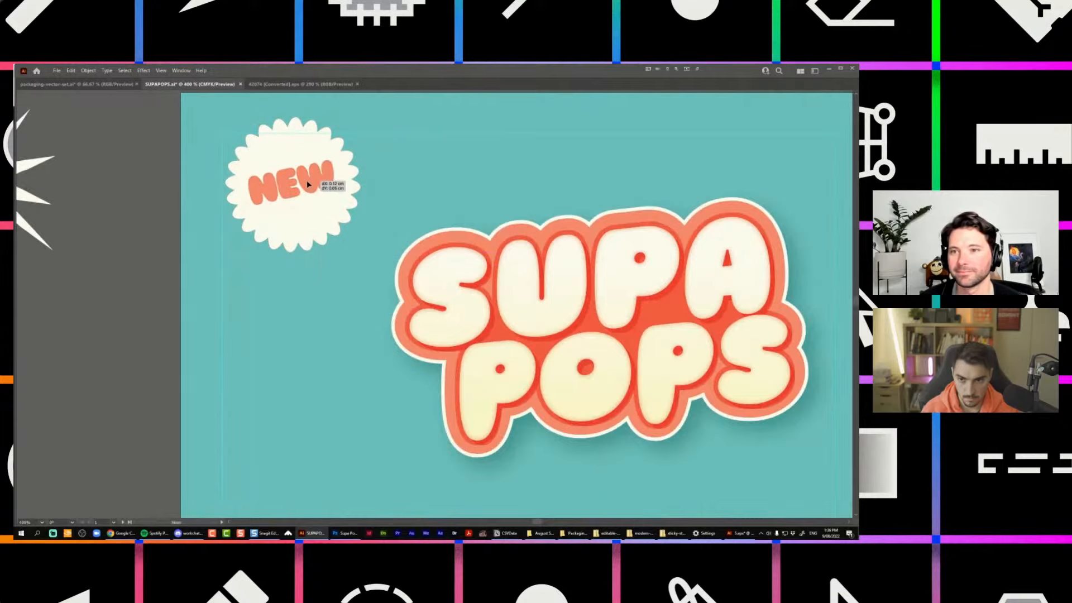
scroll(311, 168, "up", 1)
scroll(318, 182, "down", 2)
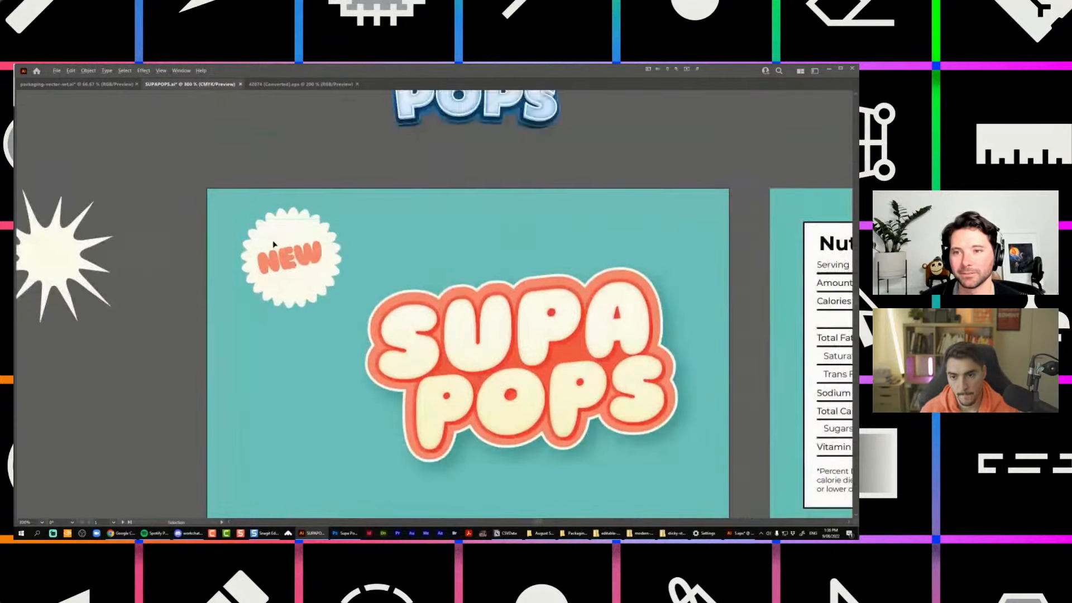
Enlarge the NEW badge and its text slightly within the front panel's upper left corner.
left_click(273, 244, "shift")
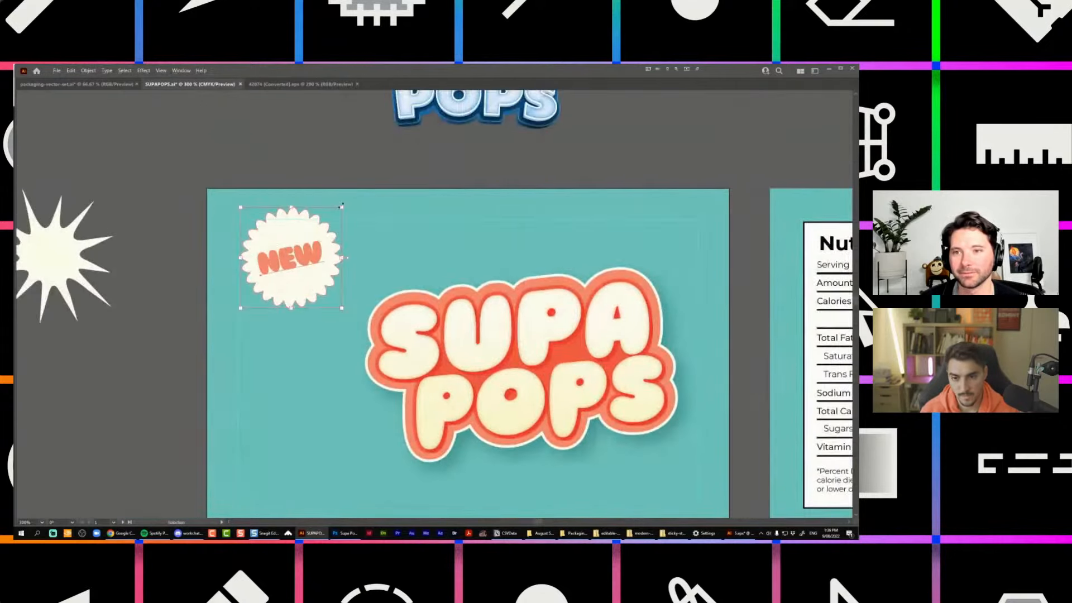
left_click_drag(342, 207, 303, 229)
left_click(361, 202)
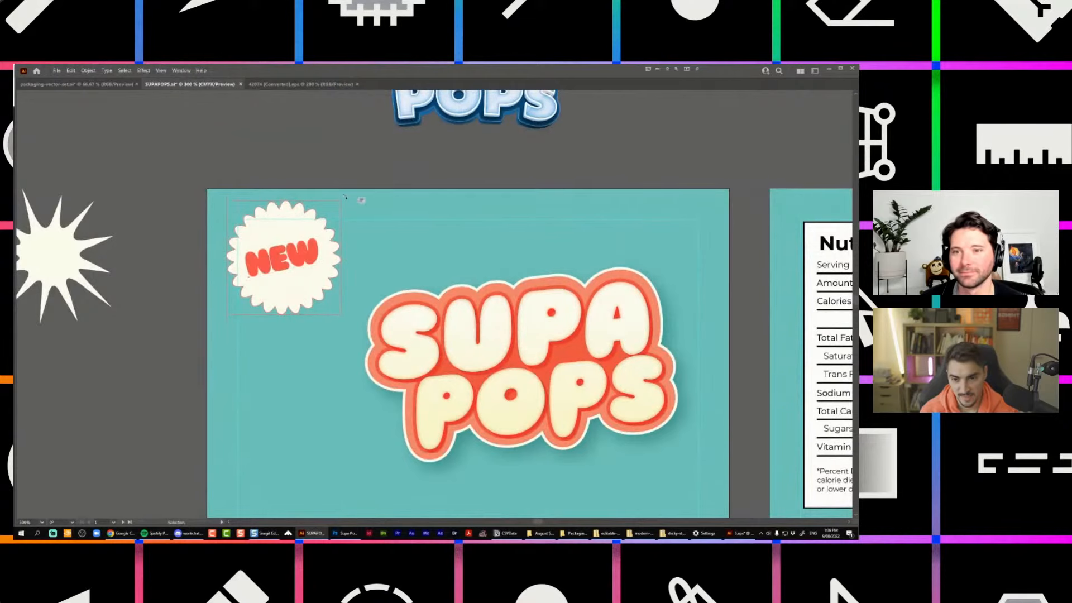
left_click(291, 267)
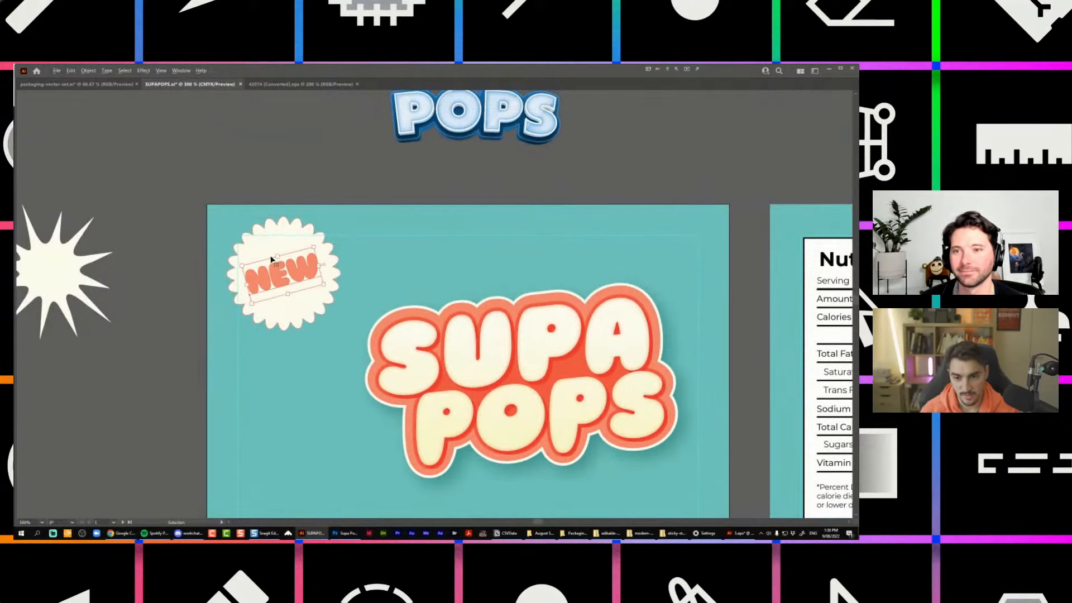
left_click(311, 211)
left_click(280, 273)
scroll(281, 274, "down", 1)
left_click(293, 216)
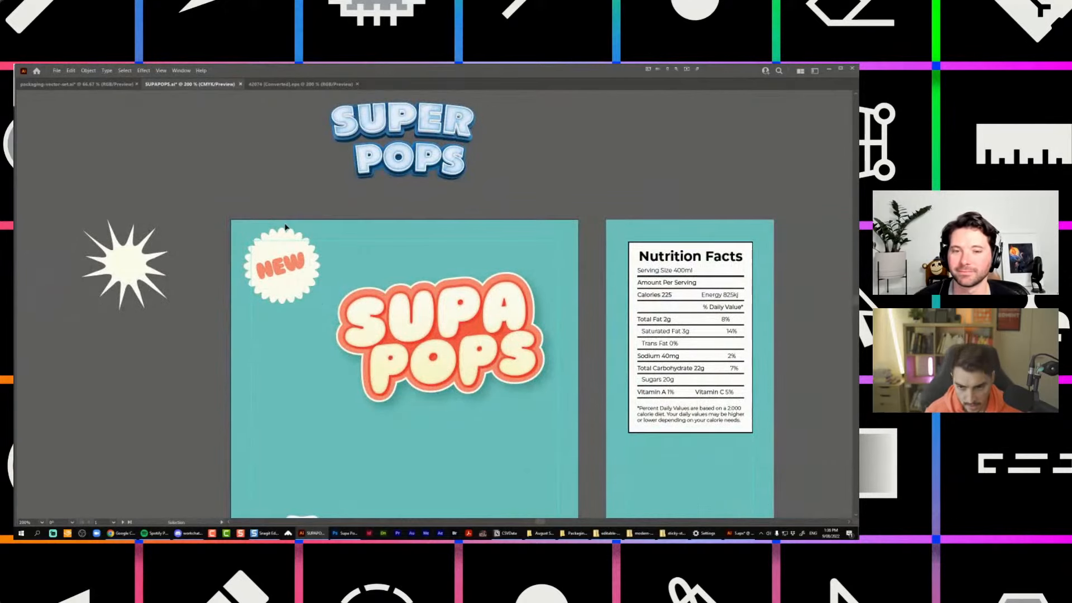
left_click_drag(281, 242, 249, 296)
key("ctrl+z")
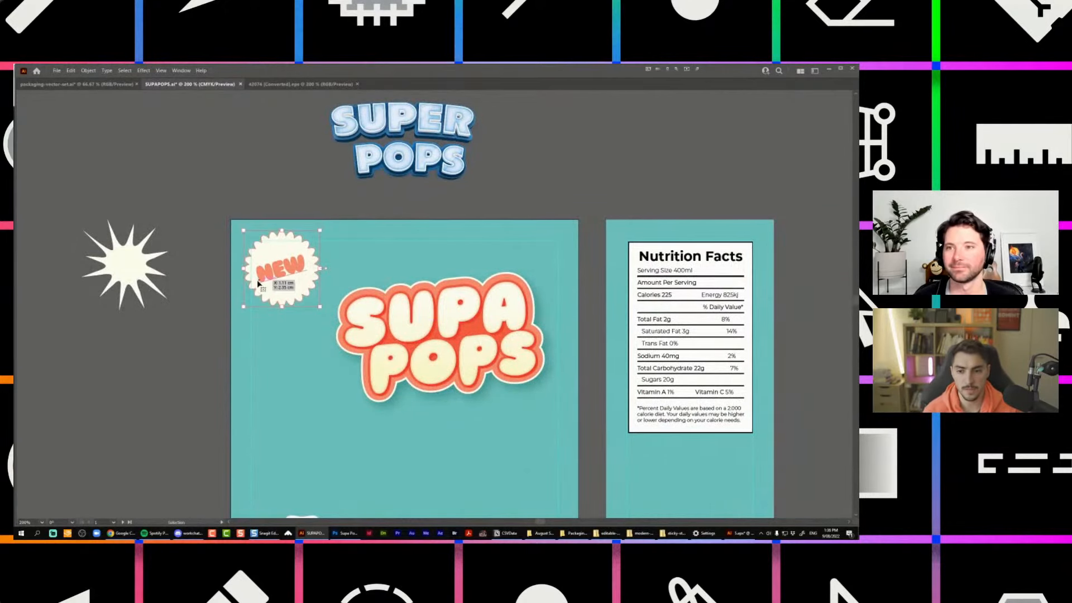
Move the unused starburst down the pasteboard to the area below the checklist.
scroll(191, 233, "down", 1)
left_click_drag(167, 247, 147, 455)
left_click_drag(194, 228, 281, 205)
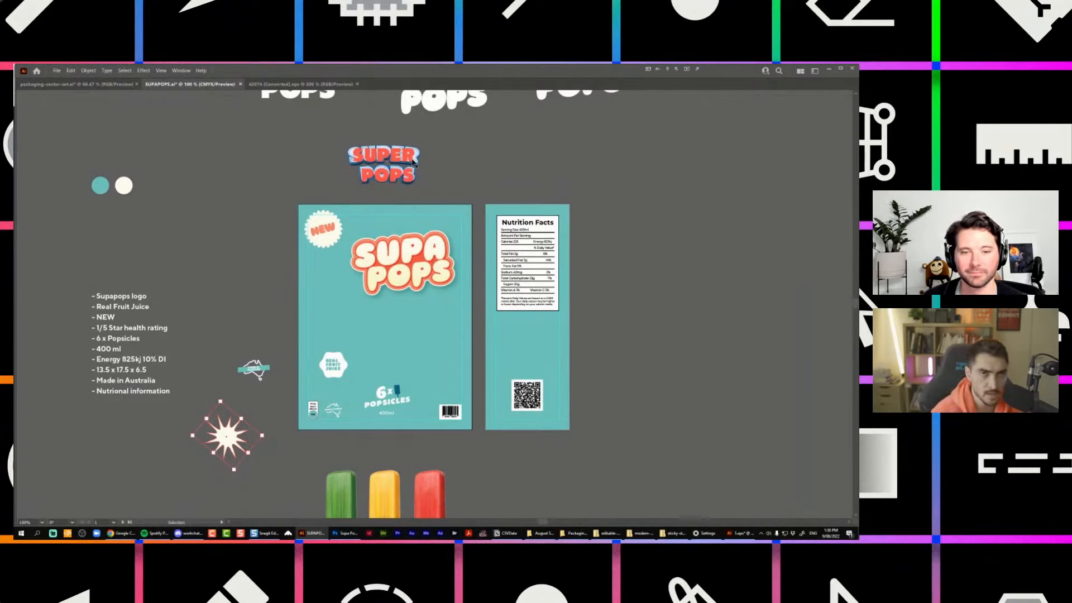
scroll(399, 307, "down", 1)
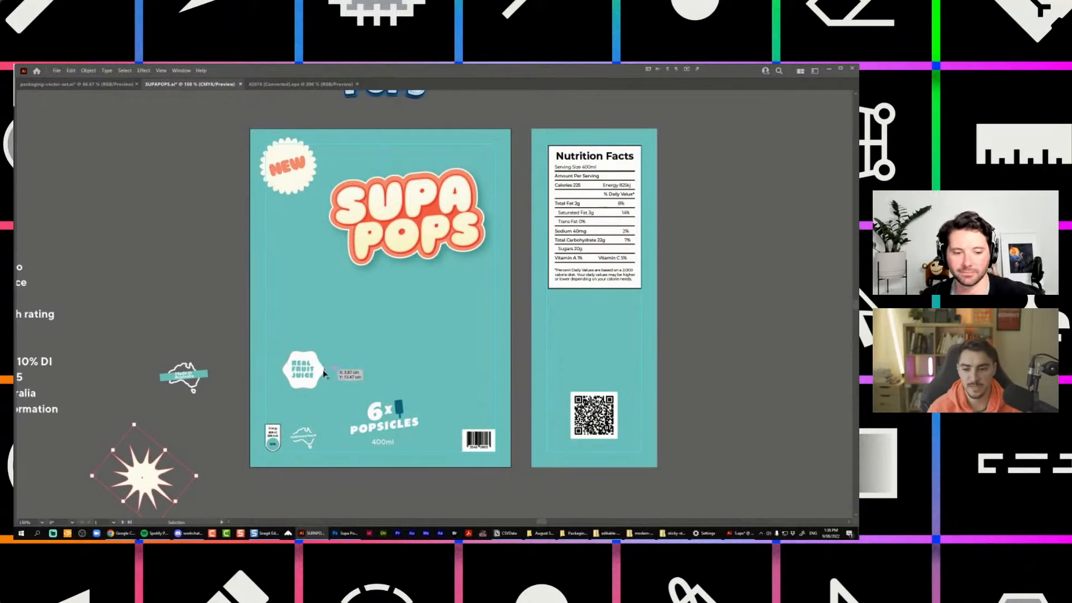
Recolour the REAL FRUIT JUICE text cream without its white badge, and enlarge and tilt it upwards.
scroll(300, 356, "up", 2)
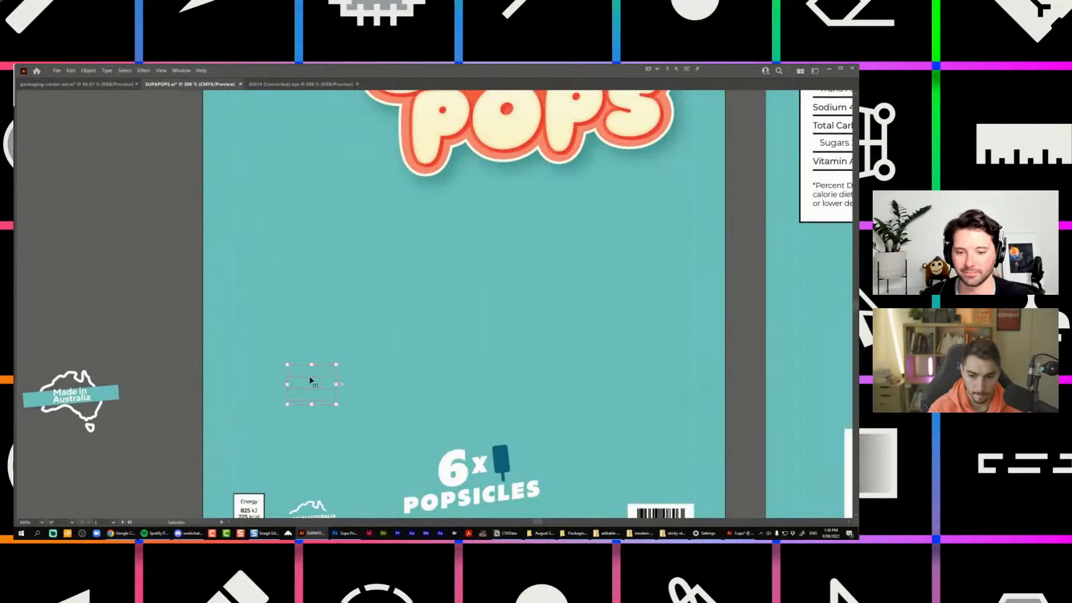
key("l")
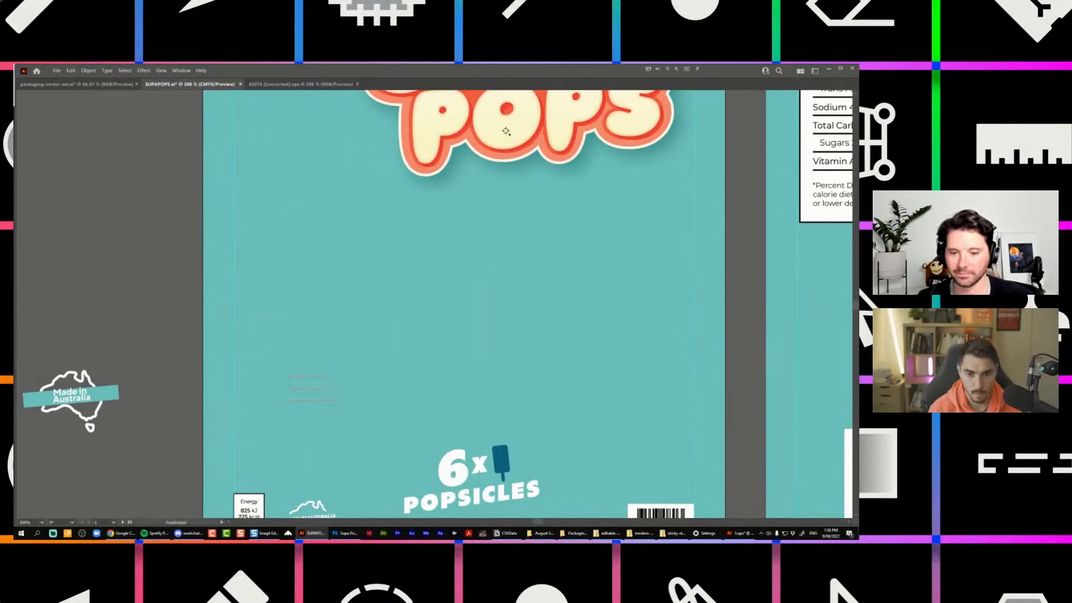
key("Tab")
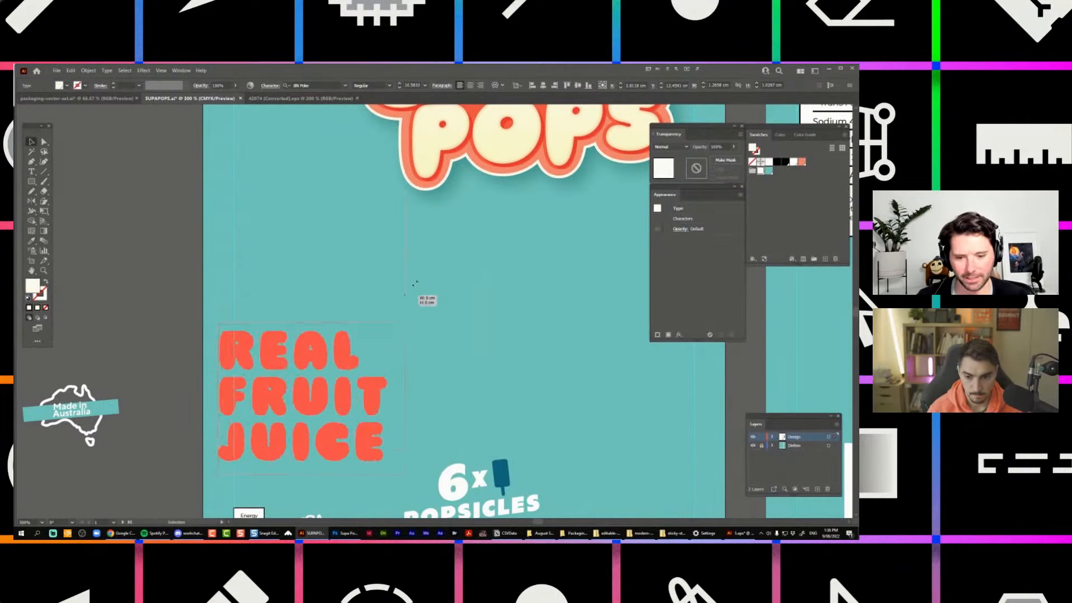
left_click_drag(415, 284, 384, 293)
scroll(385, 303, "down", 1)
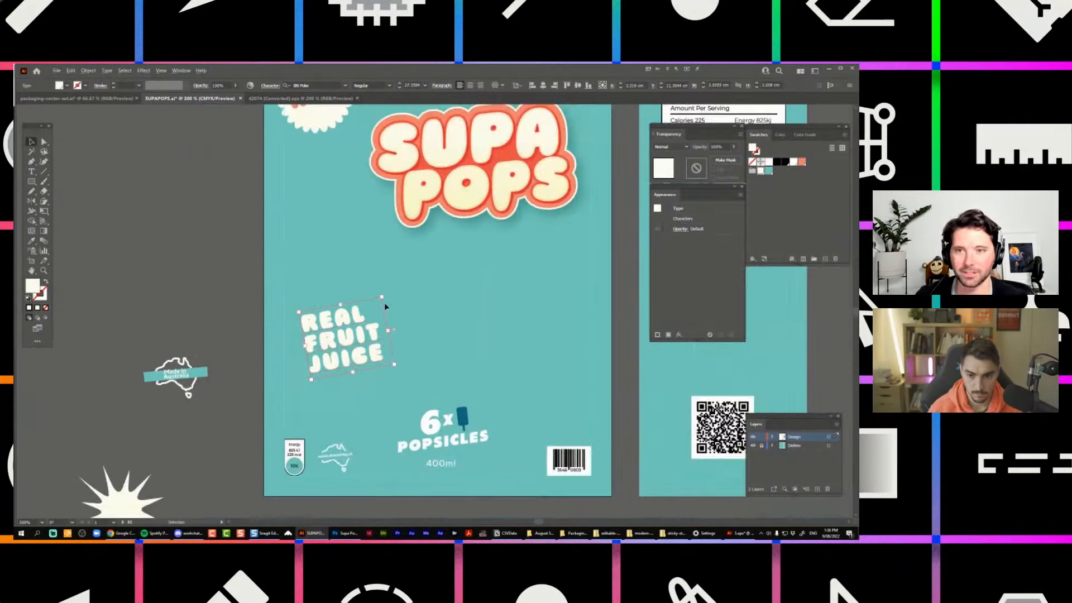
left_click_drag(370, 329, 359, 356)
key("Escape")
Add an exclamation mark after JUICE and move the text to the front panel's lower right, above the barcode.
scroll(603, 312, "left", 1)
left_click(606, 306)
left_click(602, 325)
double_click(396, 375)
type("!")
scroll(387, 331, "up", 2)
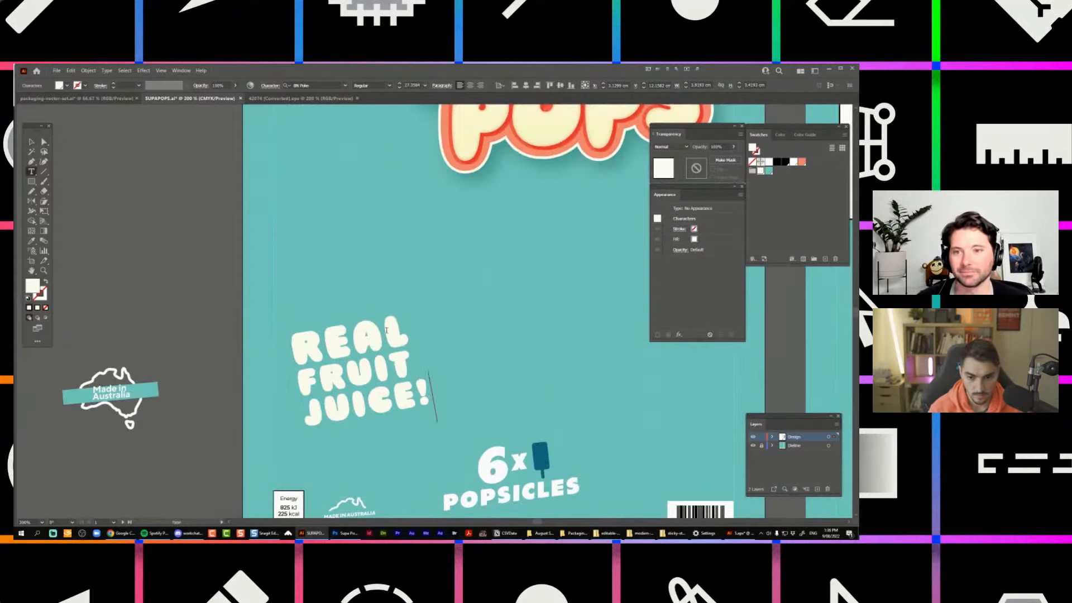
key("Escape")
scroll(391, 346, "down", 1)
left_click_drag(416, 343, 502, 329)
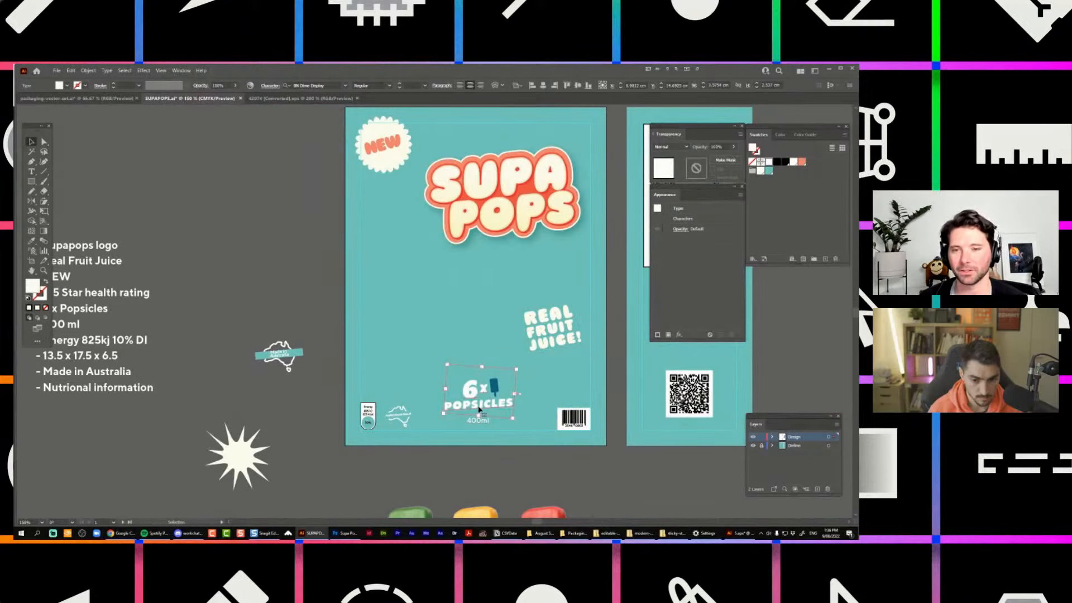
left_click(491, 324)
Shrink the 6x POPSICLES lockup and shift it and the 400ml text closer to the front panel's bottom edge.
left_click_drag(498, 372, 459, 407)
scroll(494, 395, "up", 2)
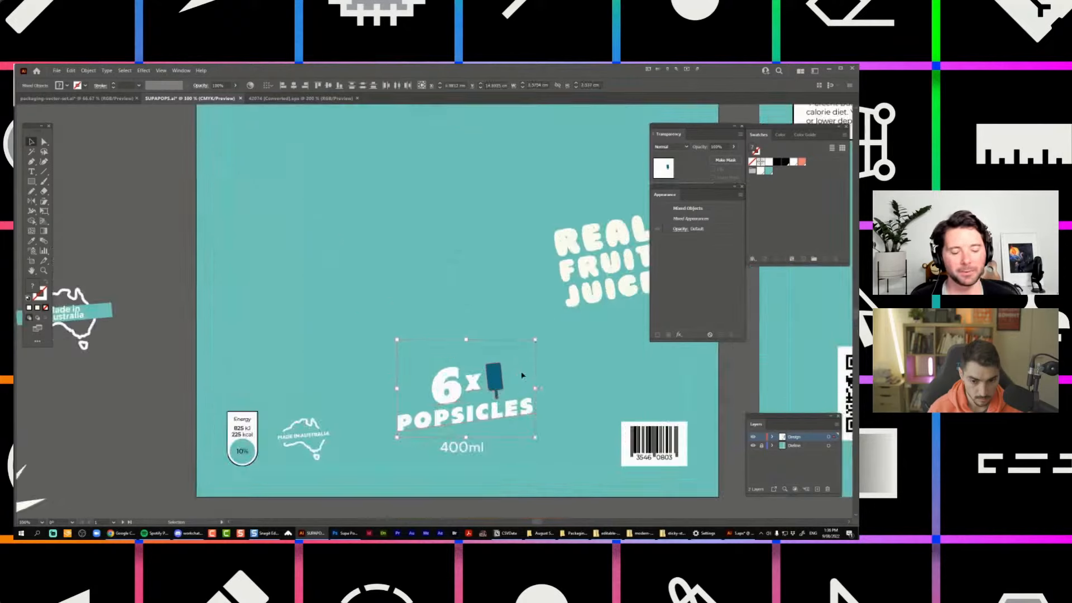
left_click_drag(536, 340, 514, 355)
left_click_drag(476, 397, 475, 411)
left_click_drag(468, 449, 470, 463)
left_click_drag(454, 415, 453, 427)
left_click(509, 324)
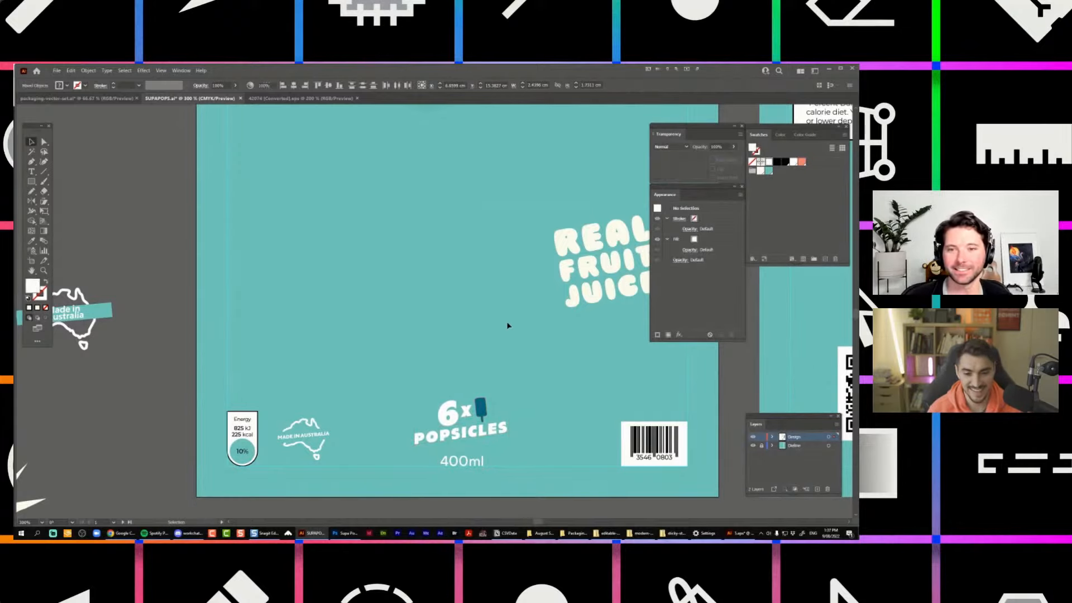
Inspect the Made in Australia mark against the rest of the front panel layout.
scroll(509, 323, "down", 2)
left_click_drag(426, 356, 392, 378)
scroll(389, 372, "up", 2)
scroll(394, 331, "down", 3)
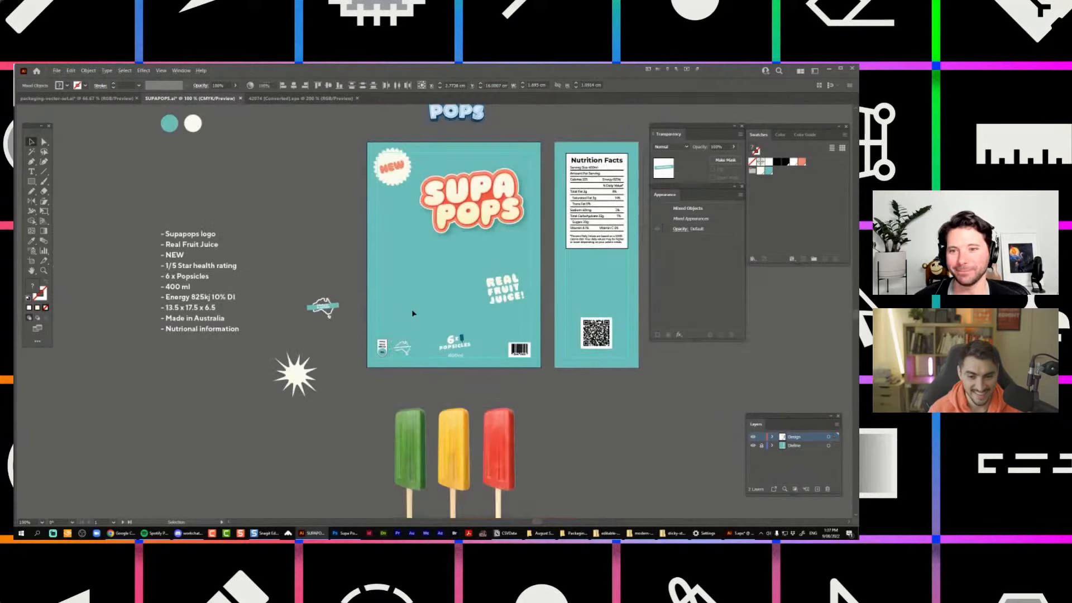
scroll(411, 339, "up", 2)
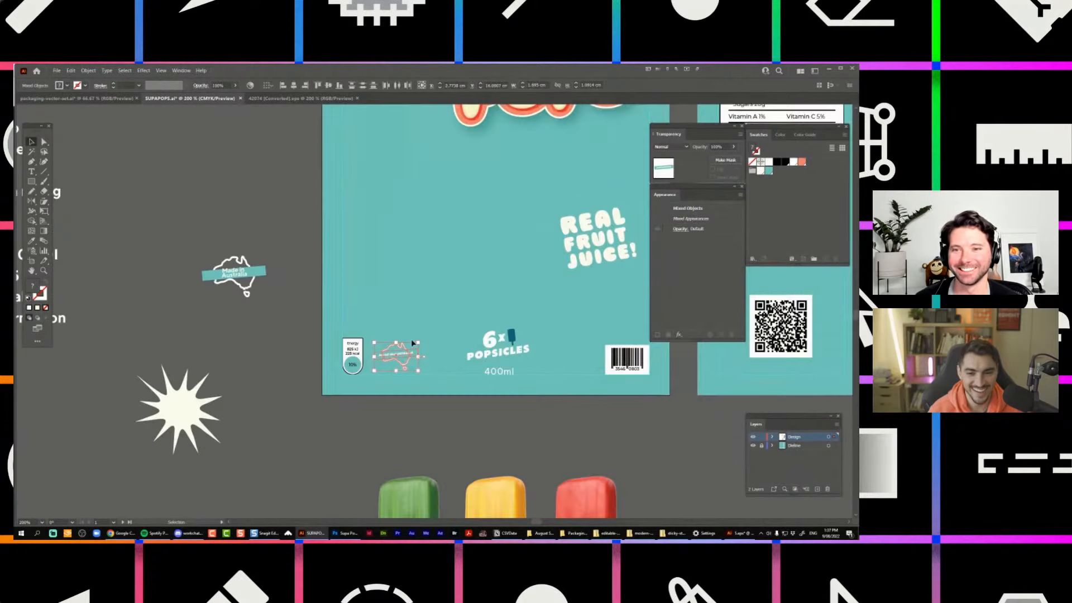
scroll(411, 341, "up", 2)
left_click(498, 282)
scroll(500, 280, "down", 2)
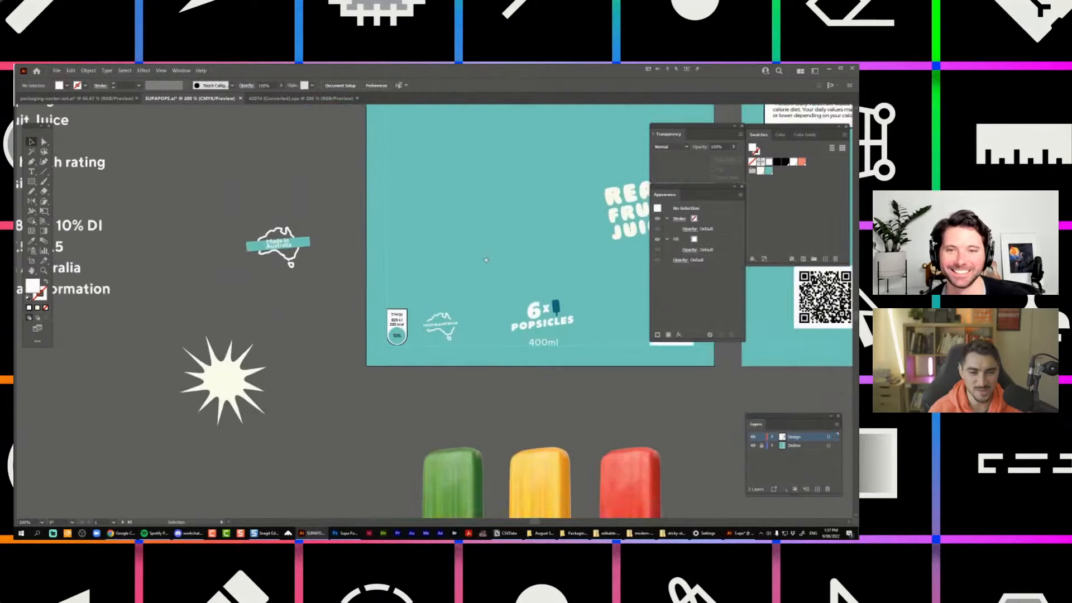
Move the REAL FRUIT JUICE! text lower so it sits just above the barcode.
left_click_drag(486, 260, 430, 292)
left_click_drag(464, 251, 386, 339)
left_click_drag(505, 353, 509, 412)
Switch to the Freepik page in Chrome and search the images for "APPLE ICON".
left_click(143, 501)
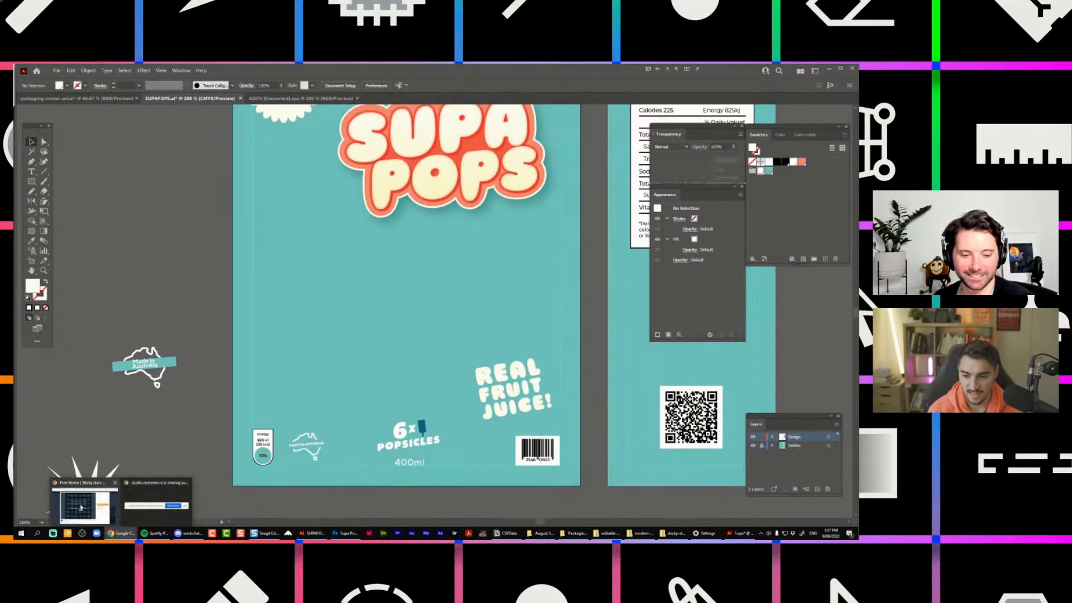
left_click(112, 502)
left_click(86, 161)
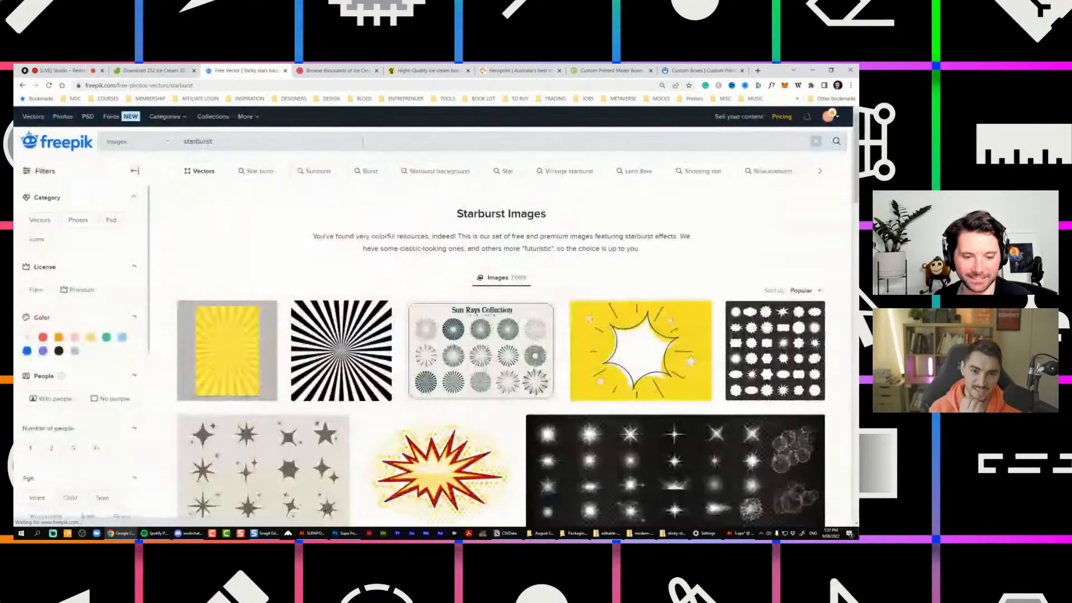
type("APPLE")
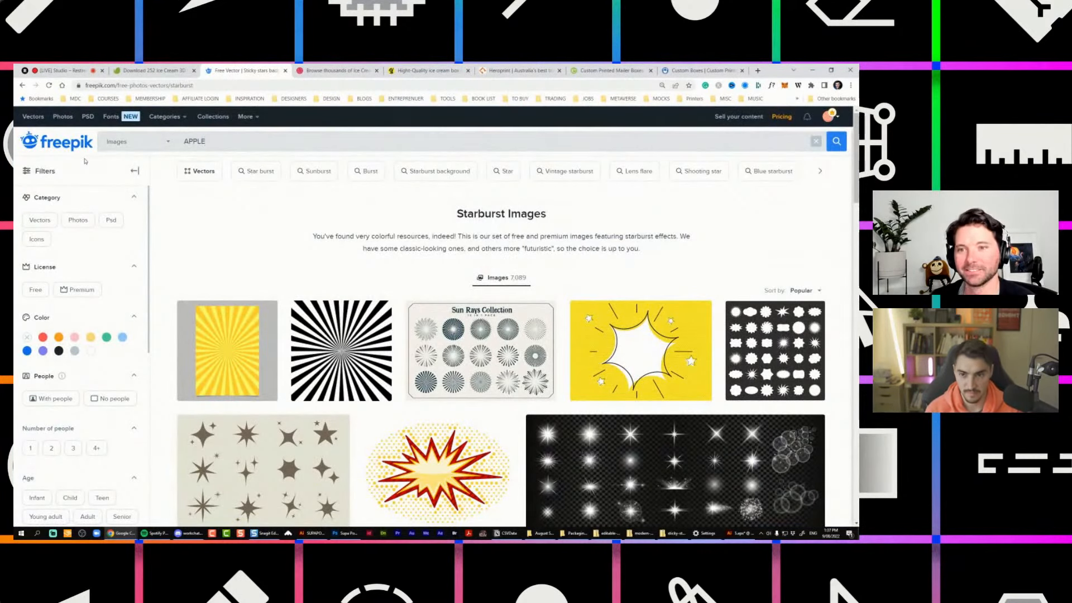
type(" ICON")
key("Return")
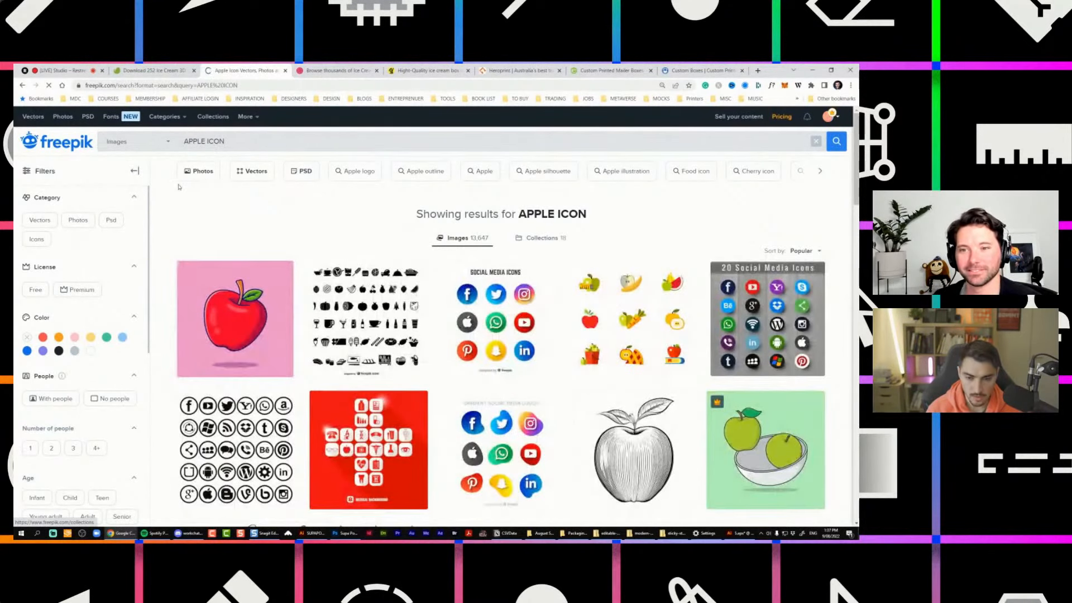
Download the Food and drink black icon set from the Freepik results.
left_click(368, 302)
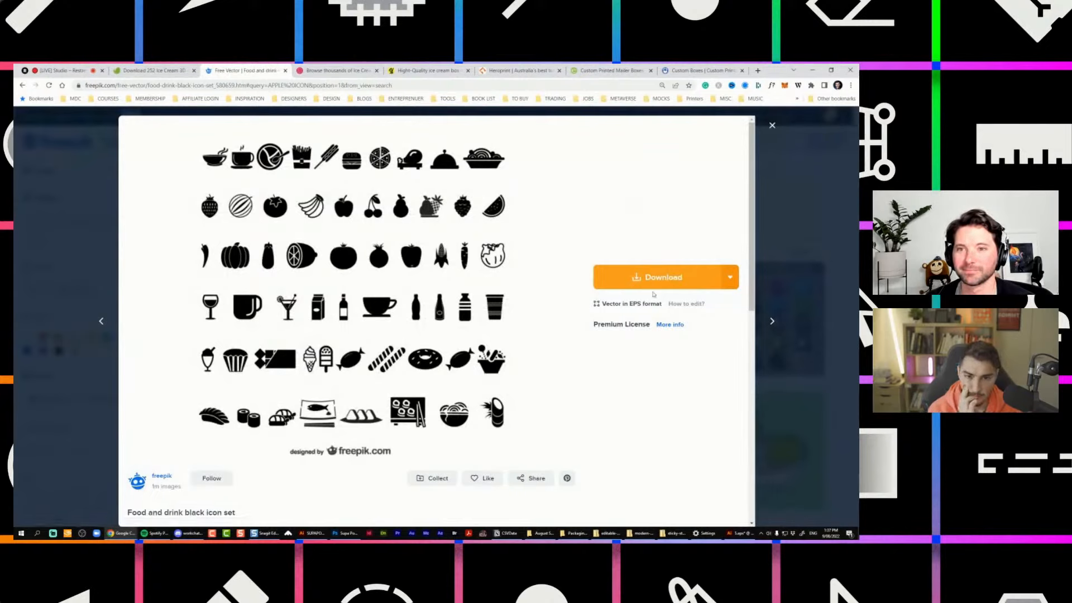
left_click(665, 277)
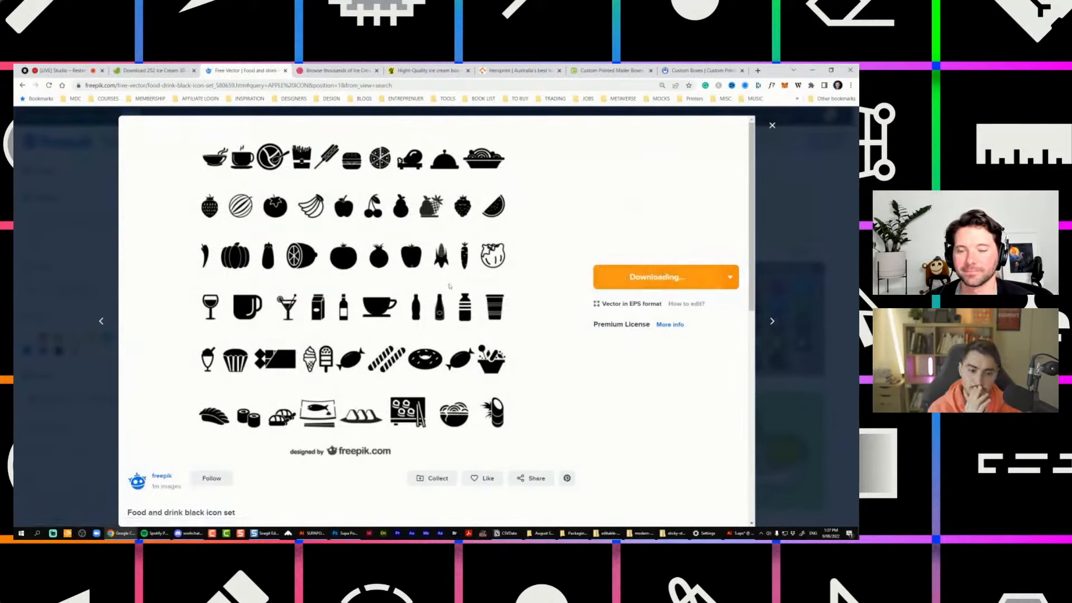
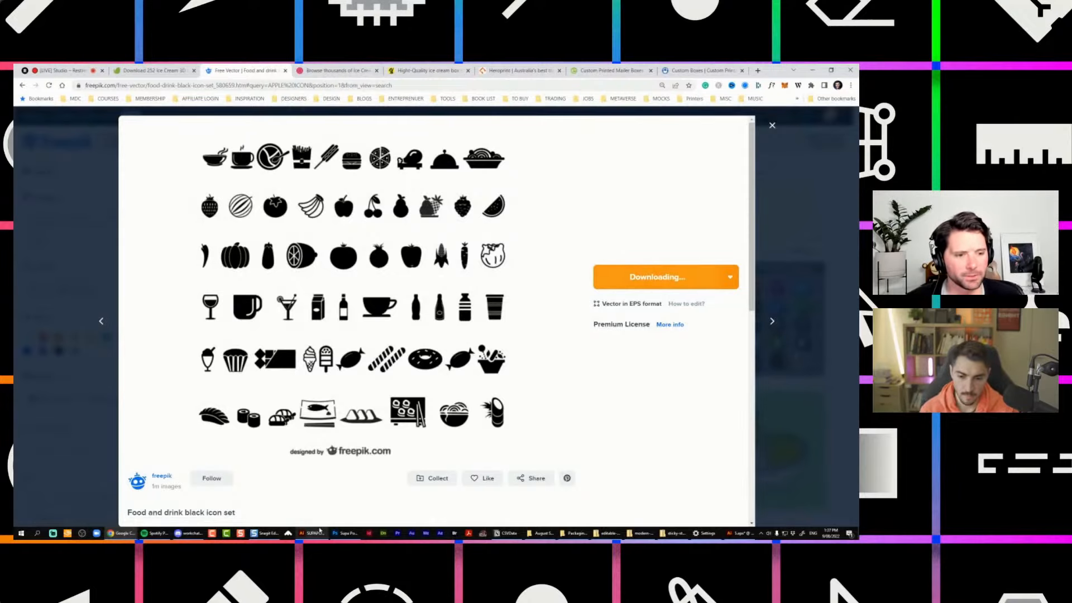
mouse_move(320, 530)
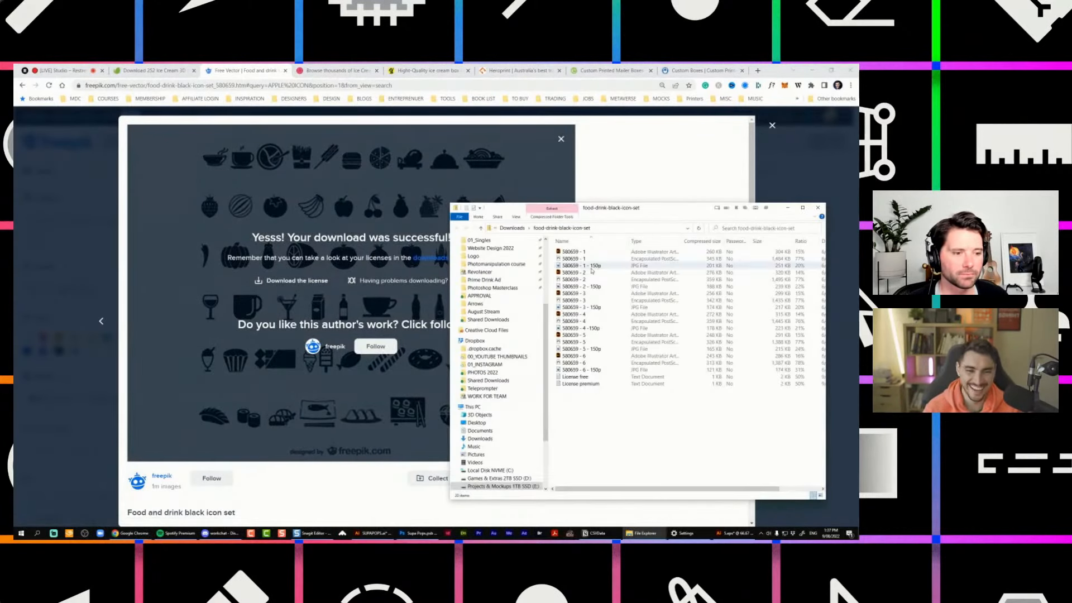
Open the Illustrator files 580659 - 1, 580659 - 2 and 580659 - 3 from the downloaded food-drink-black-icon-set archive.
left_click(577, 254)
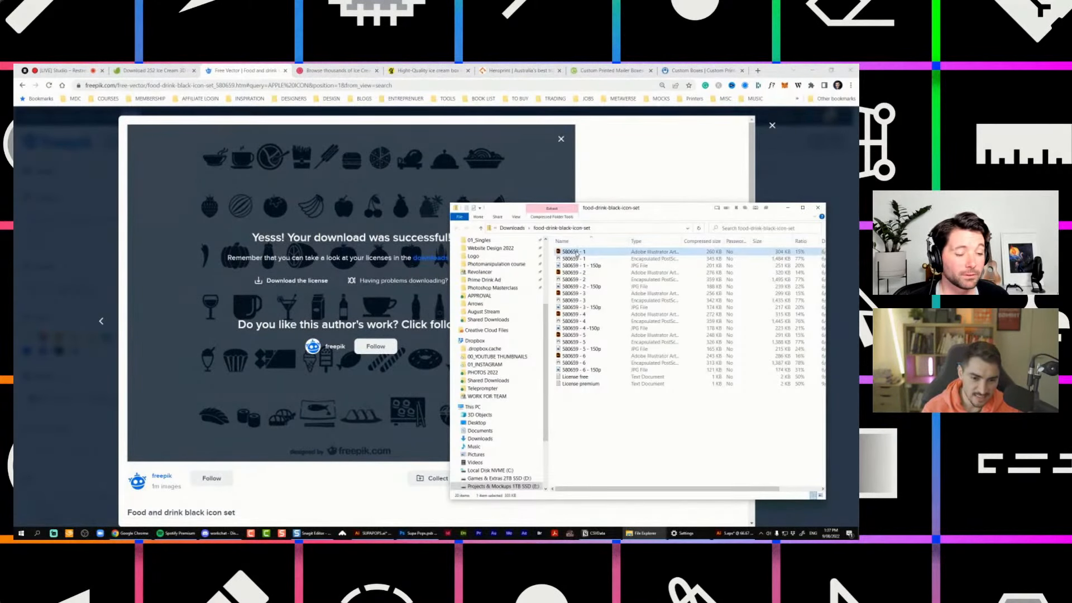
double_click(572, 252)
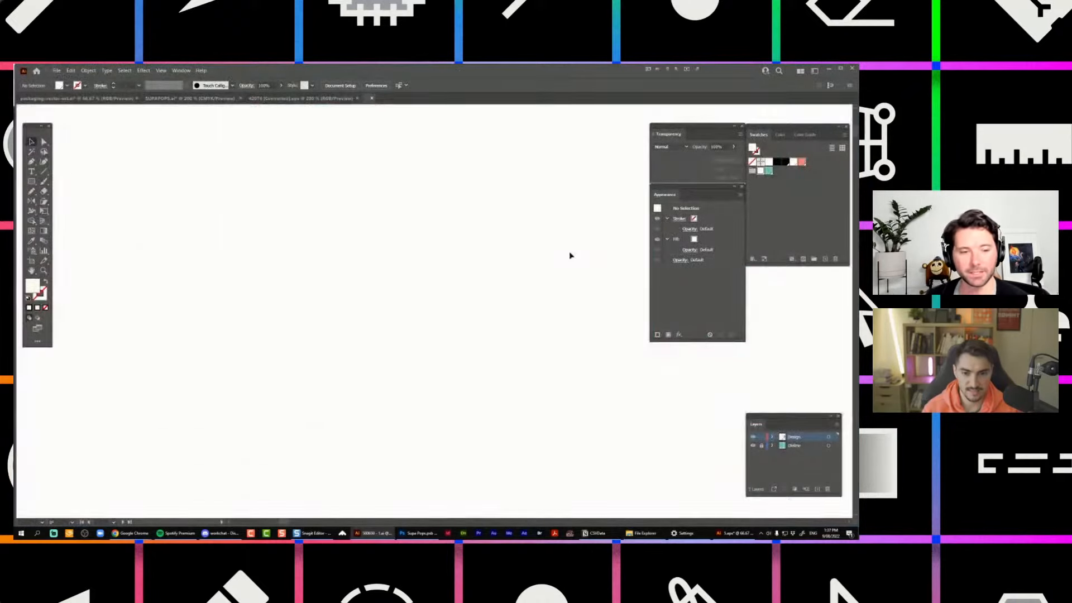
key("alt+Tab")
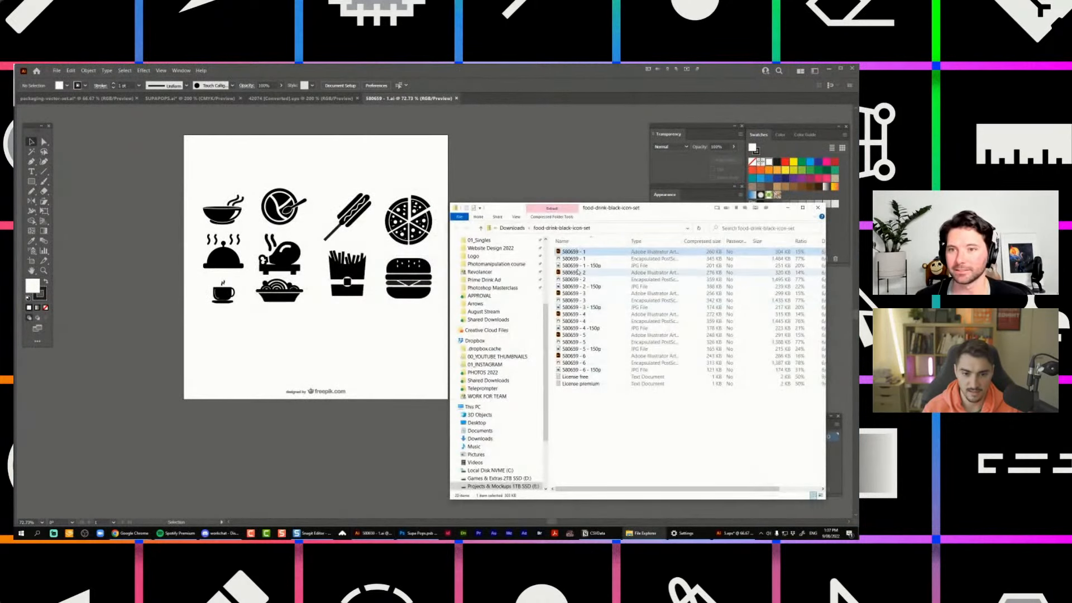
left_click(581, 272)
double_click(580, 272)
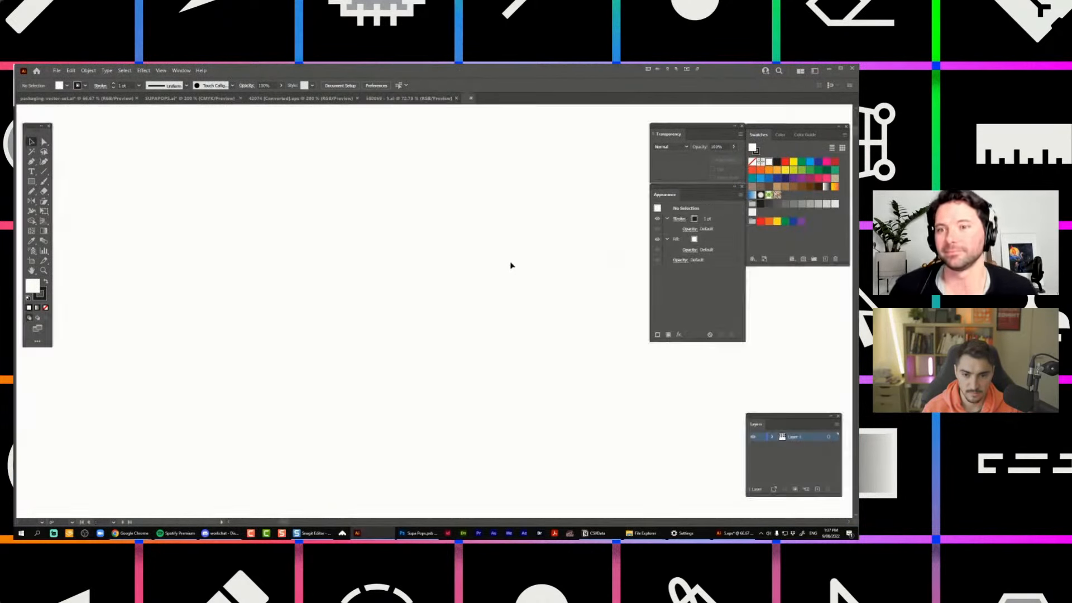
key("alt+Tab")
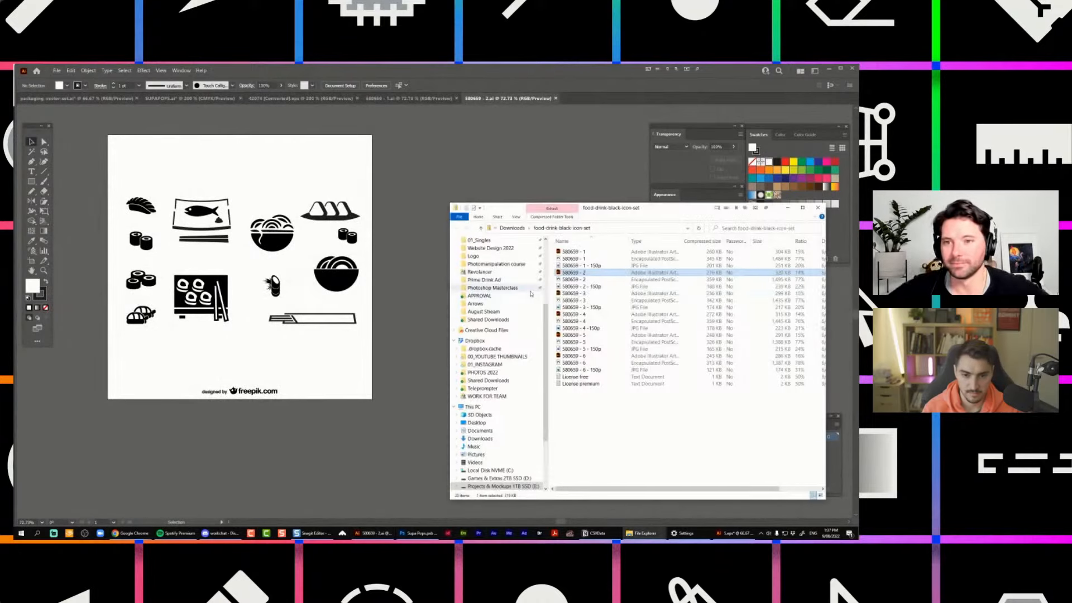
double_click(572, 295)
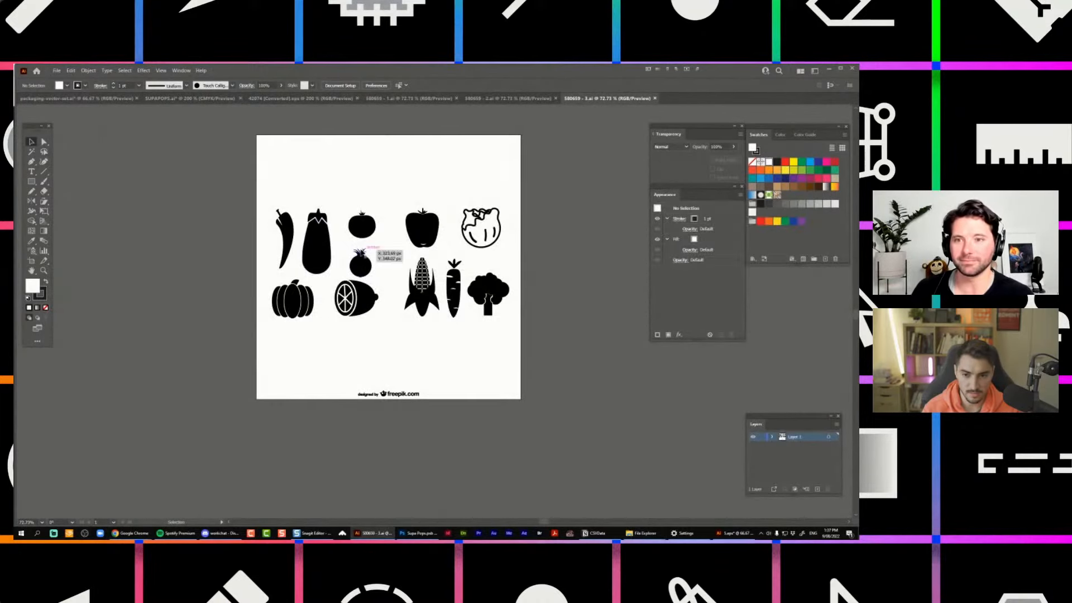
Examine the apple-shaped icon among the fruit and vegetable silhouettes in the 580659 - 3 file.
scroll(375, 248, "up", 1)
left_click(424, 220)
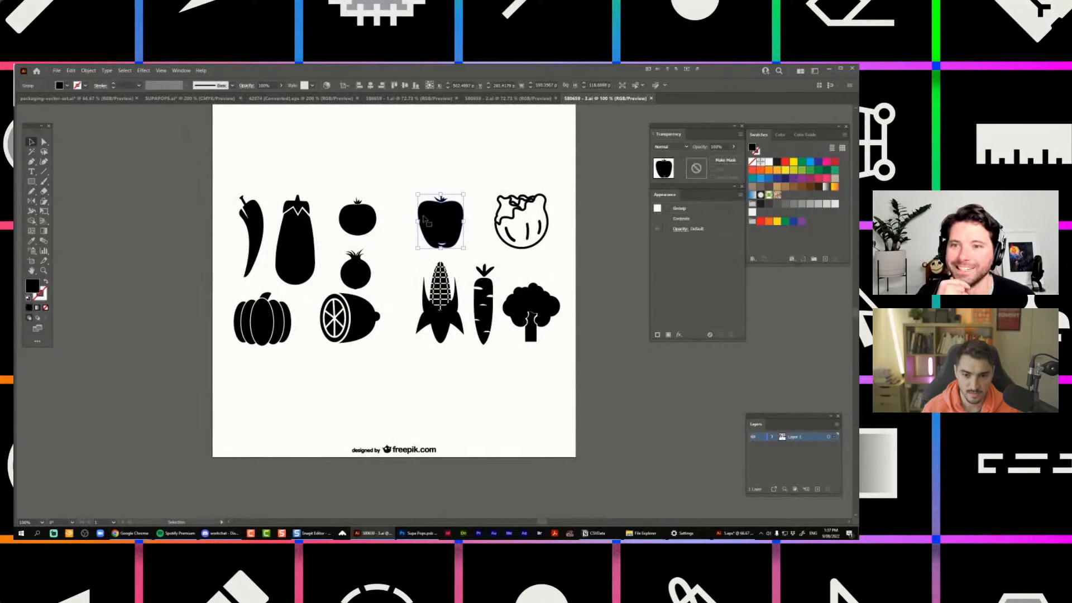
left_click(351, 323)
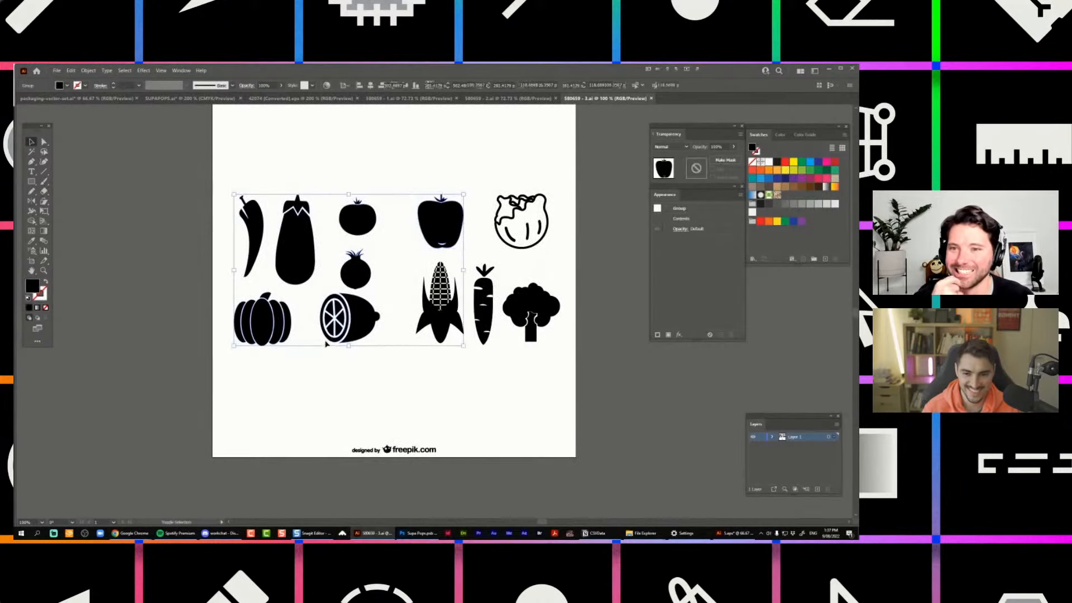
left_click(398, 268)
left_click(434, 220)
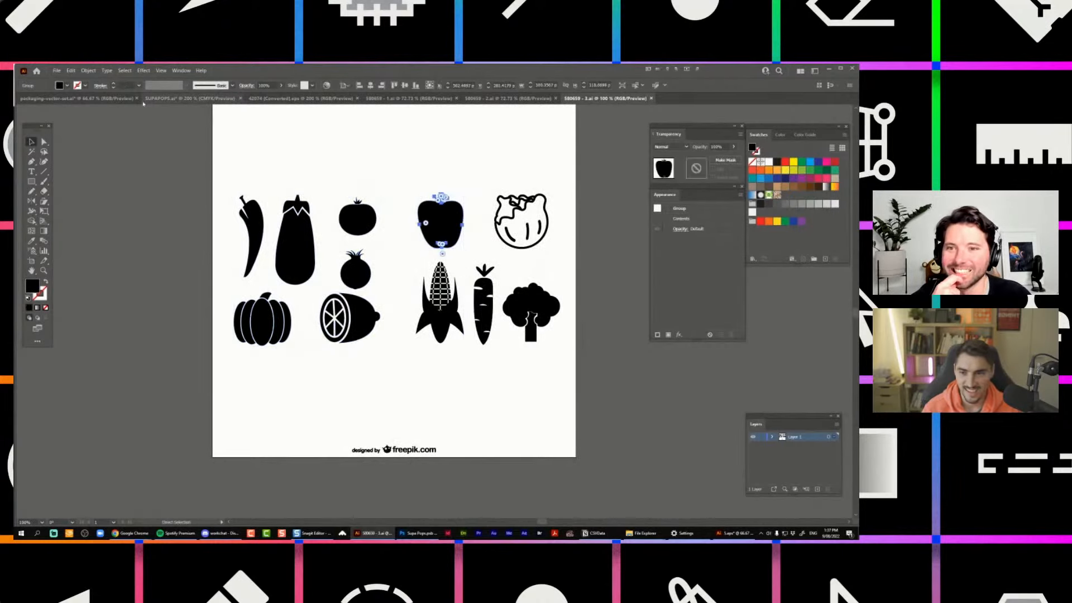
scroll(479, 223, "up", 2)
left_click(423, 143)
Close the File Explorer windows of the modern logo, sticky stars badge, editable text effect and food-drink icon downloads.
key("alt+Tab")
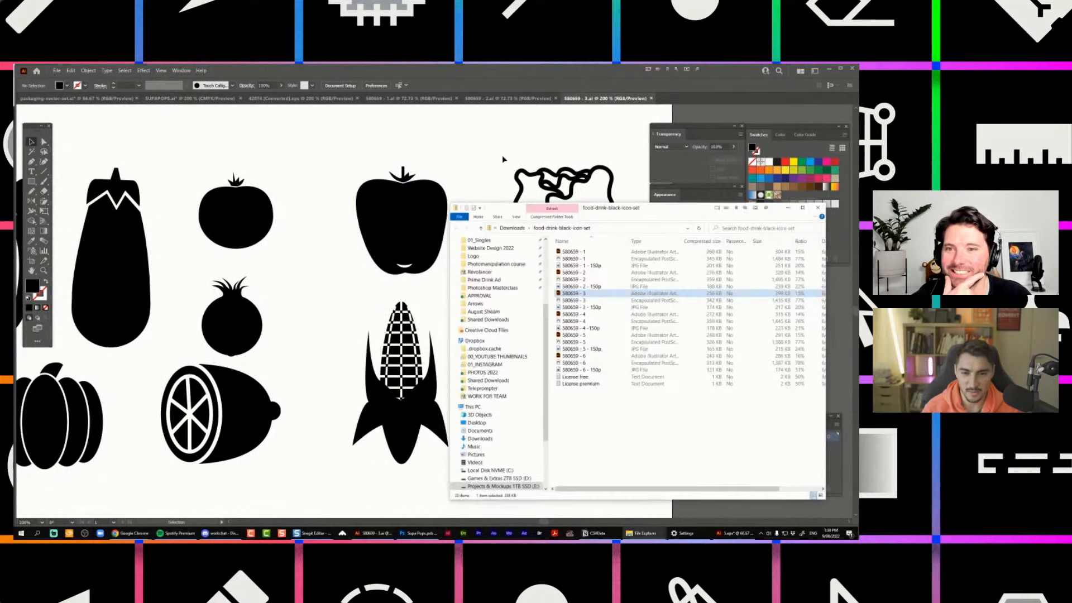
key("alt+Tab")
key("alt+Tab")
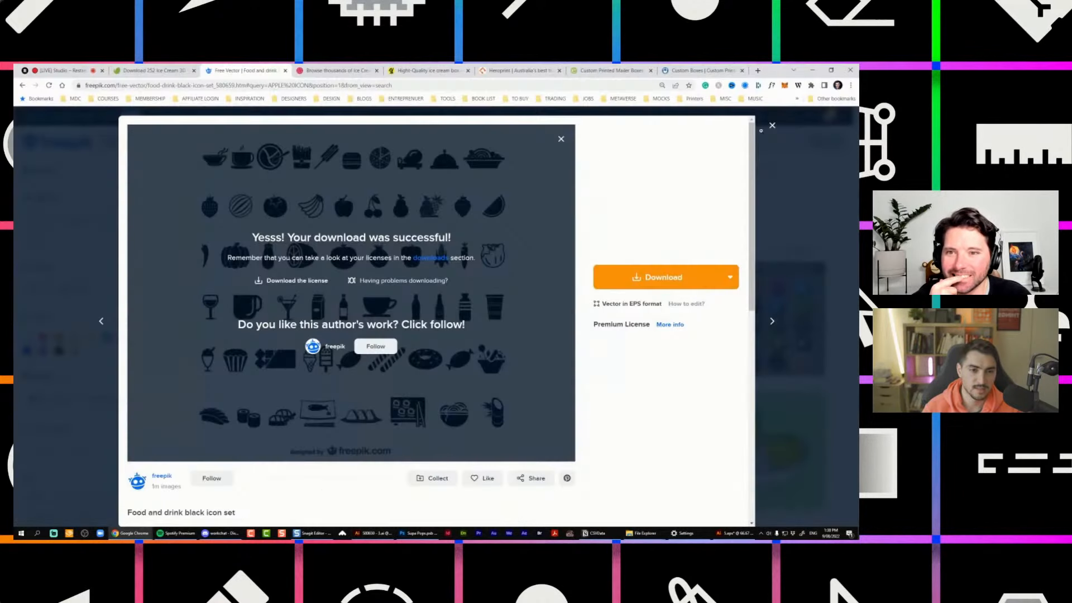
key("alt+Tab")
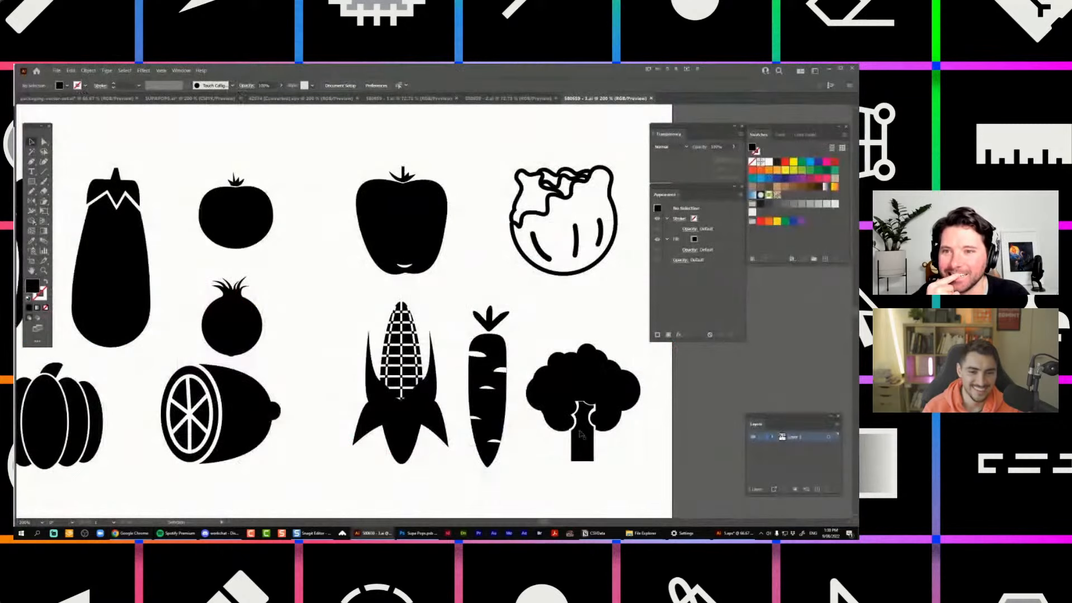
mouse_move(665, 535)
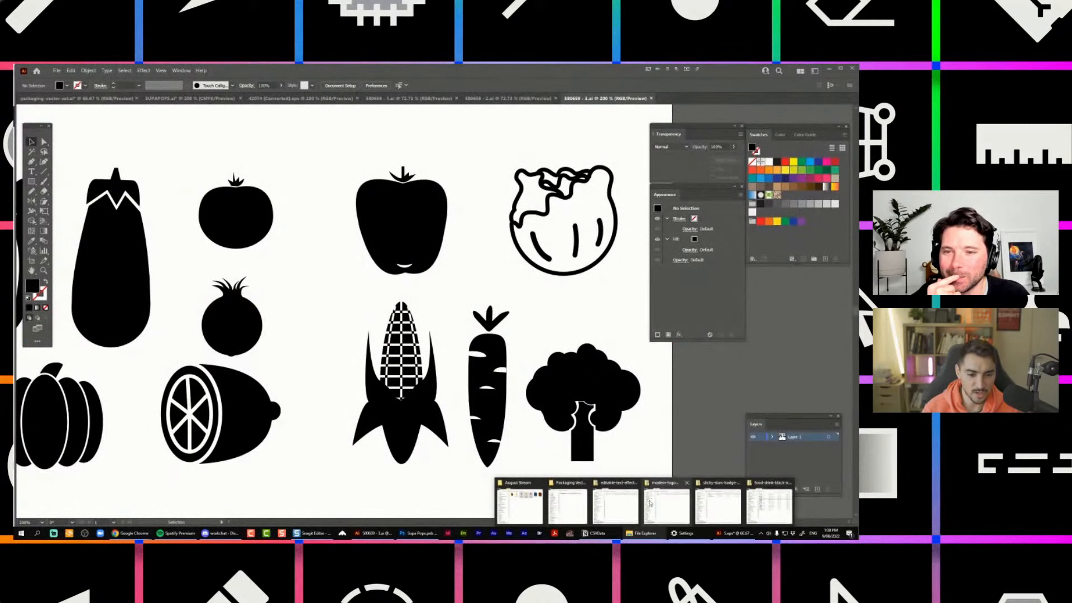
left_click(688, 484)
left_click(712, 483)
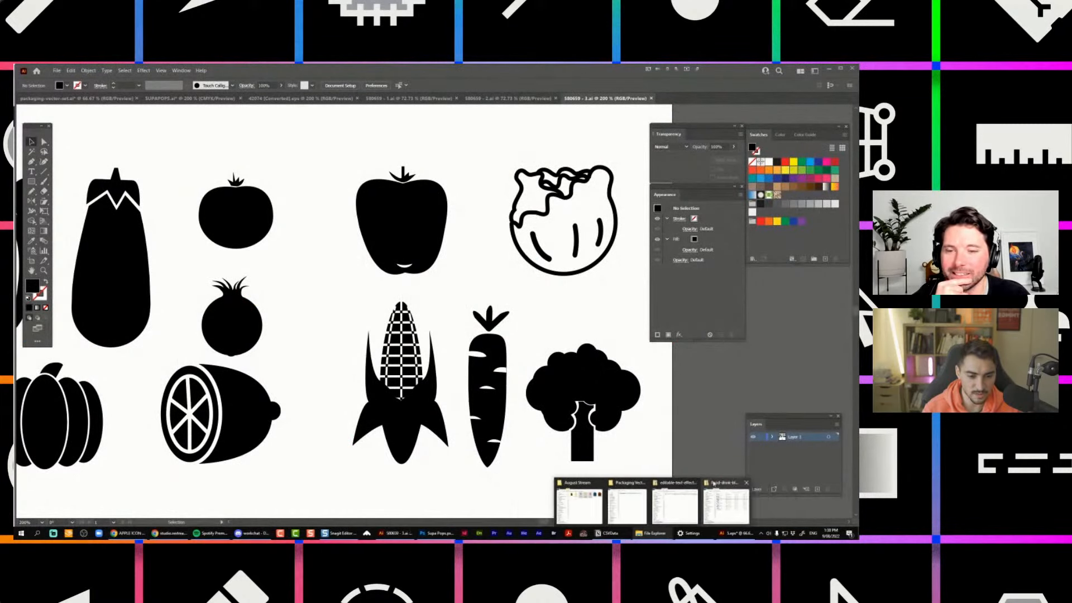
left_click(693, 482)
left_click(721, 483)
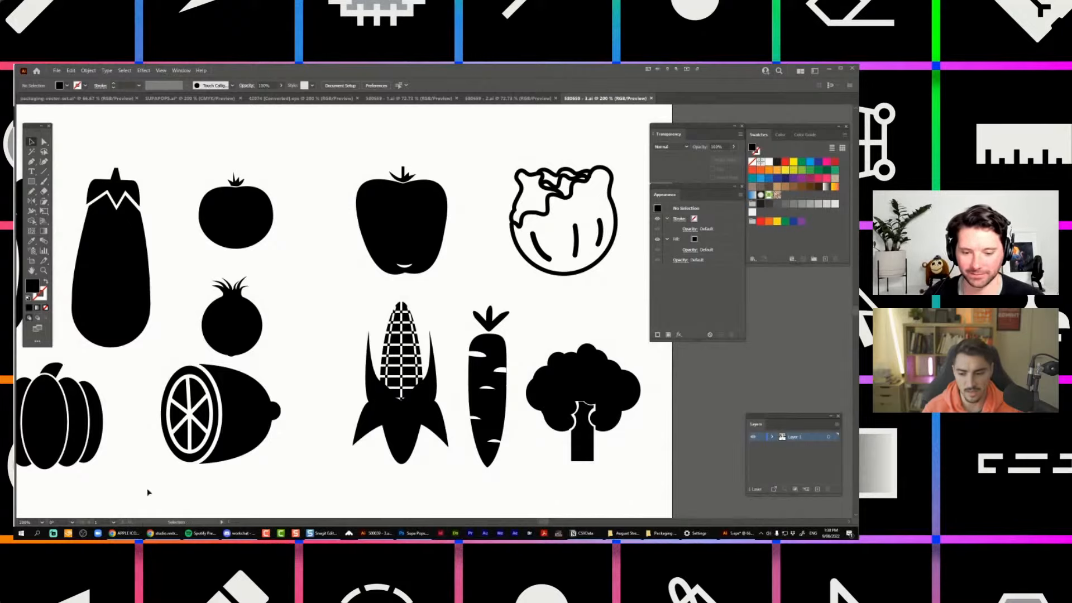
left_click(165, 533)
left_click(509, 514)
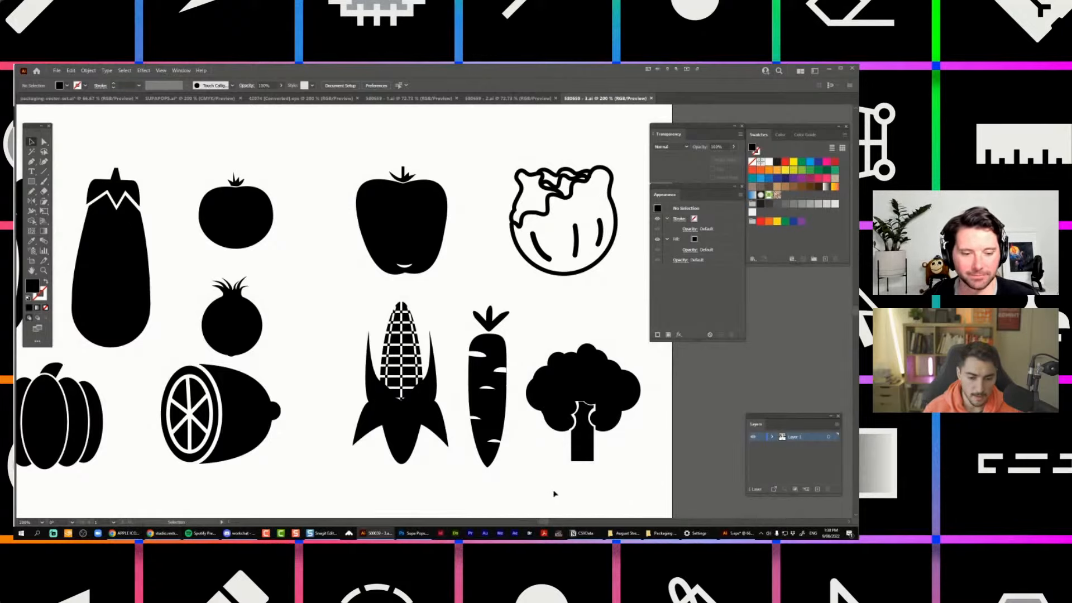
Copy the solid black apple-shaped icon from the 580659 - 3 file and paste it onto the front panel in SUPAPOPS.
scroll(508, 408, "down", 3)
left_click(478, 363)
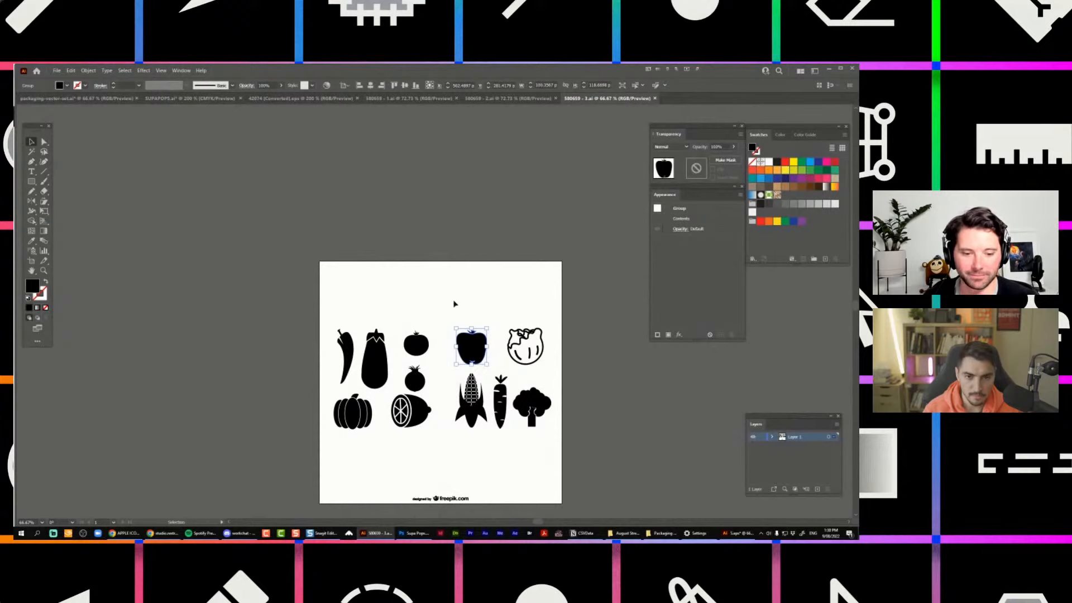
left_click(301, 99)
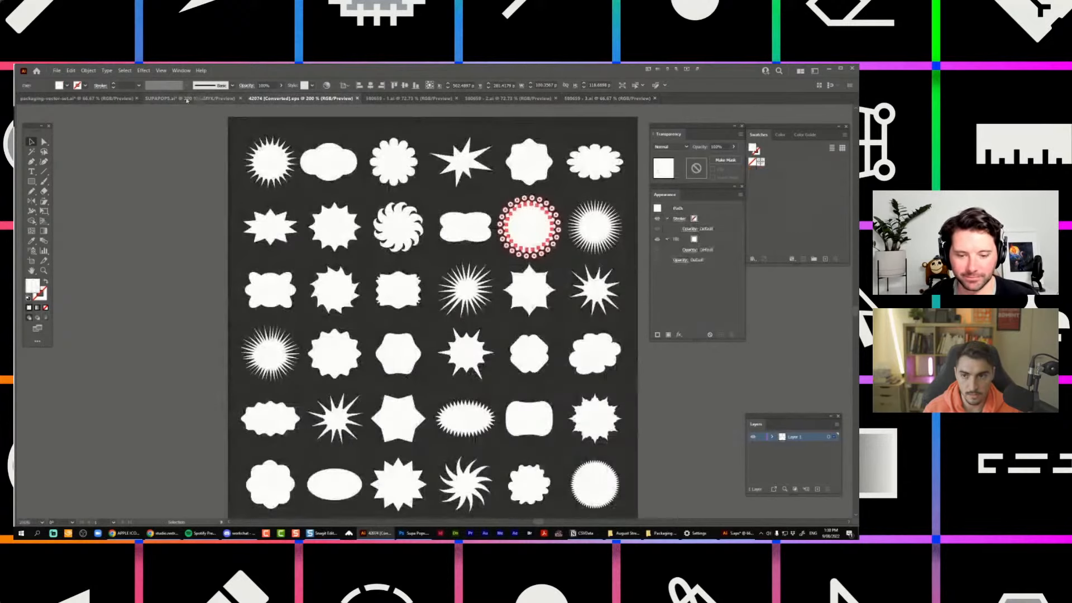
left_click(189, 99)
key("ctrl+v")
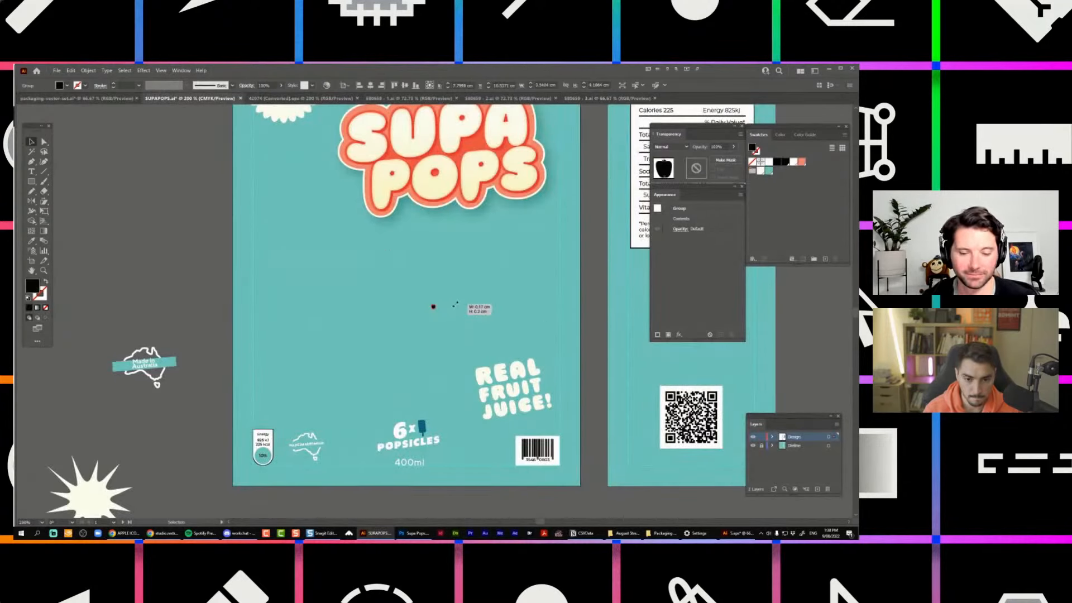
Recolour the black fruit icon with the popsicle icon's dark blue and place it beside the REAL FRUIT JUICE! text.
key("i")
left_click(423, 426)
key("v")
left_click_drag(440, 304, 610, 382)
scroll(511, 339, "up", 2)
key("Delete")
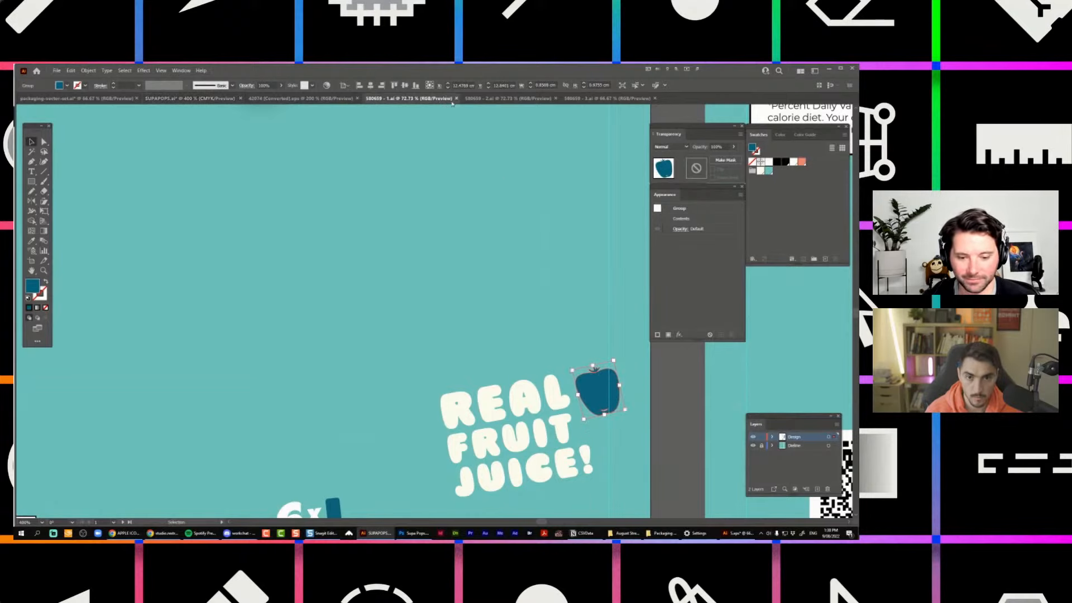
Close the three open icon documents 580659 - 1, 580659 - 2 and 580659 - 3.
left_click(456, 98)
left_click(456, 99)
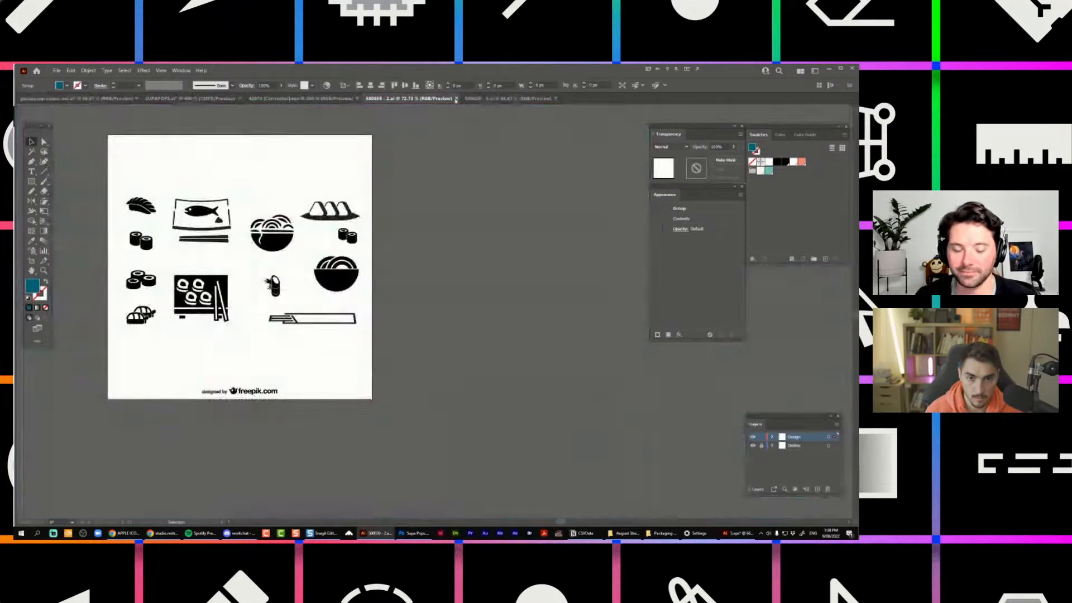
left_click(457, 98)
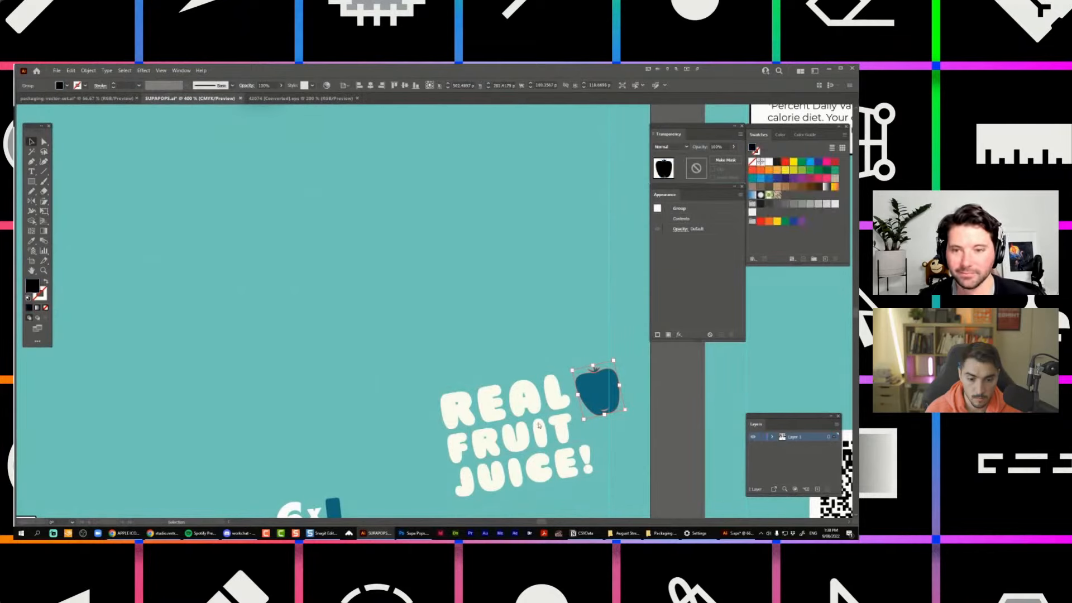
Open the icon file 580659 - 5 from the food-drink-black-icon-set archive in the Downloads folder.
left_click(656, 535)
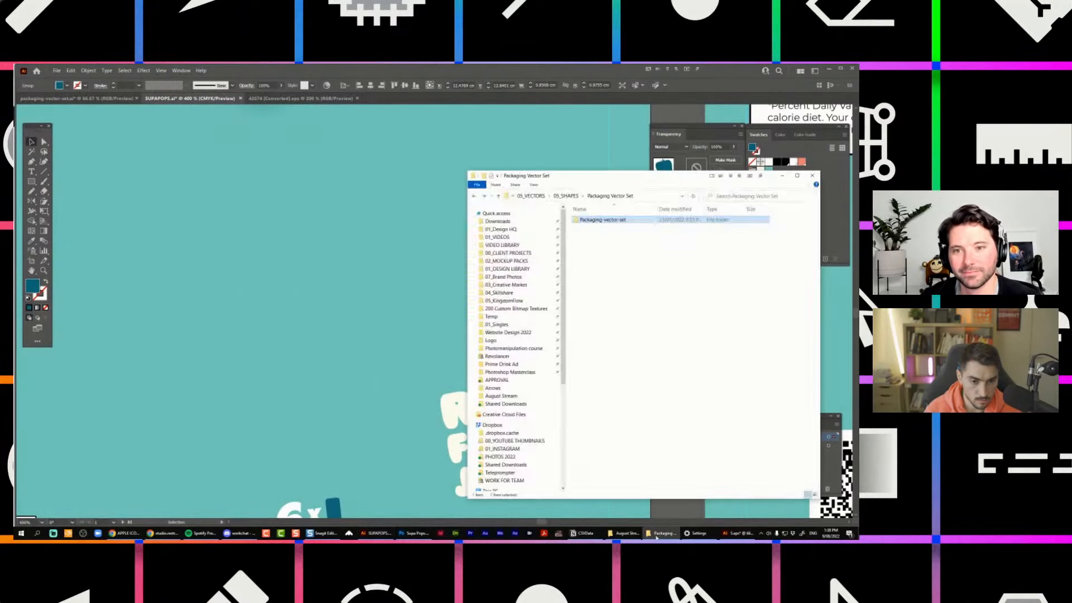
left_click(627, 535)
left_click(626, 536)
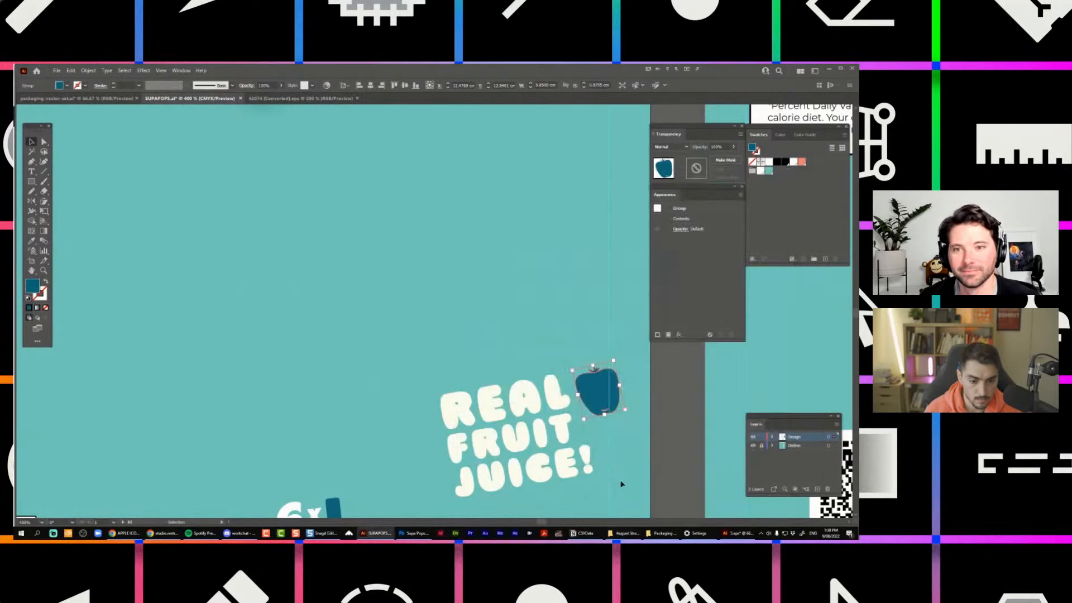
left_click(677, 535)
left_click(497, 221)
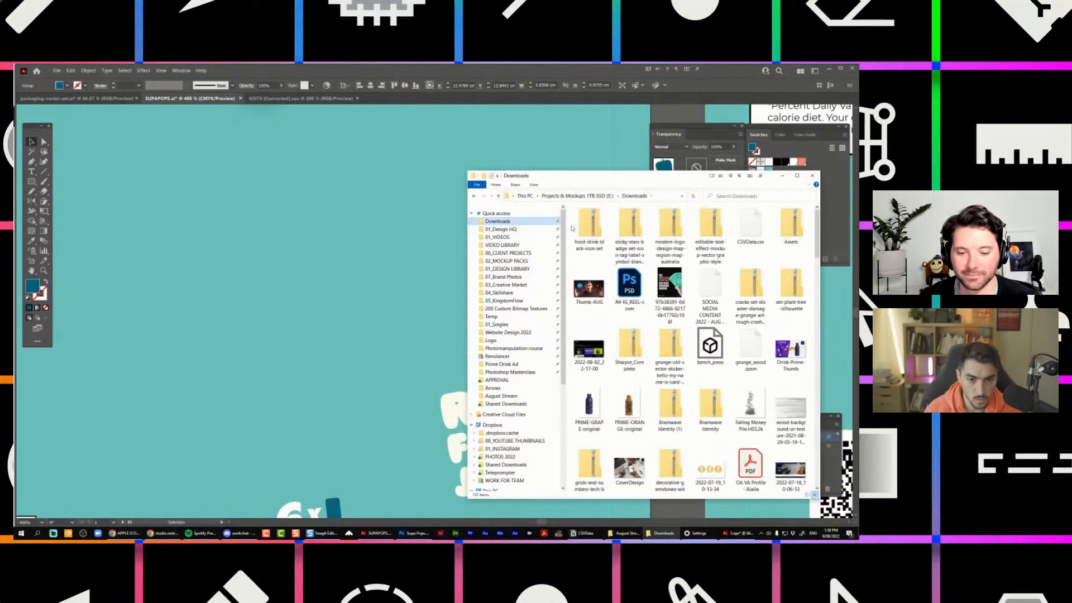
left_click(594, 226)
double_click(594, 225)
double_click(601, 307)
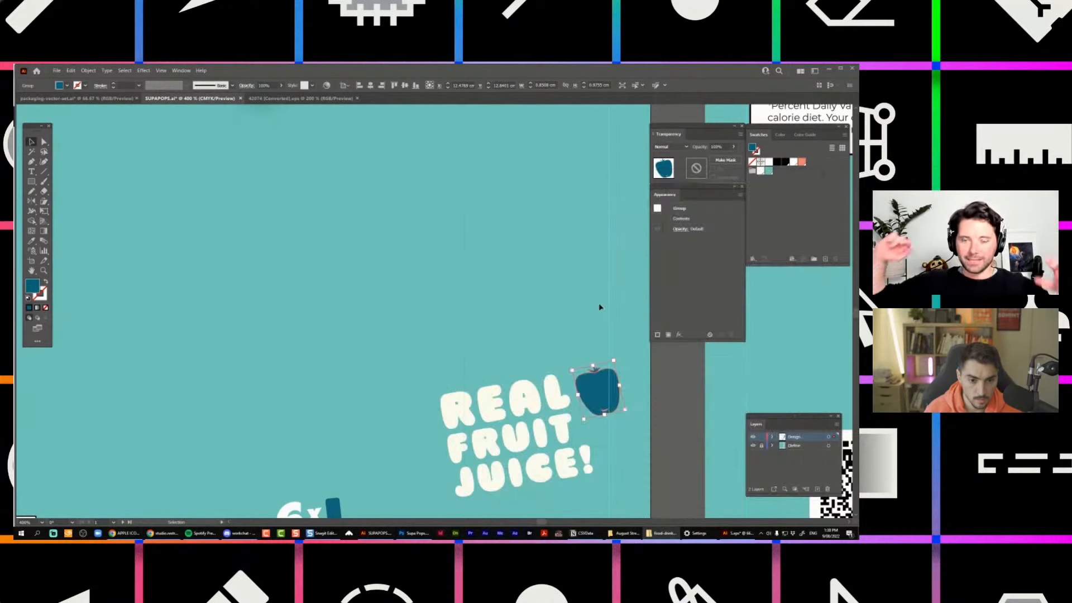
Open the icon files 580659 - 6 and 580659 - 4 from the food-drink-black-icon-set archive.
key("alt+Tab")
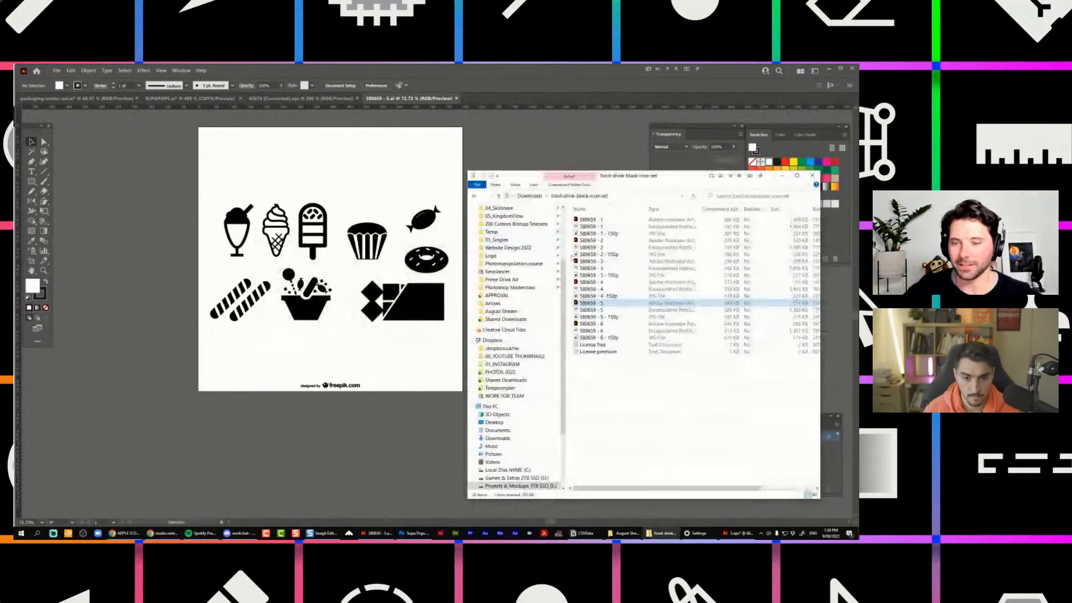
double_click(593, 318)
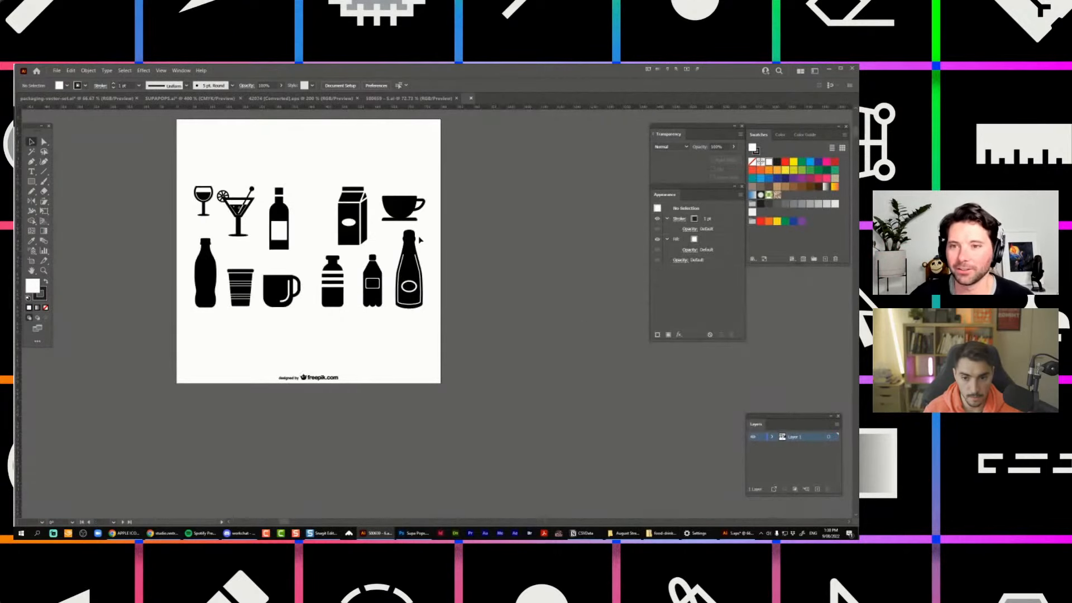
key("alt+Tab")
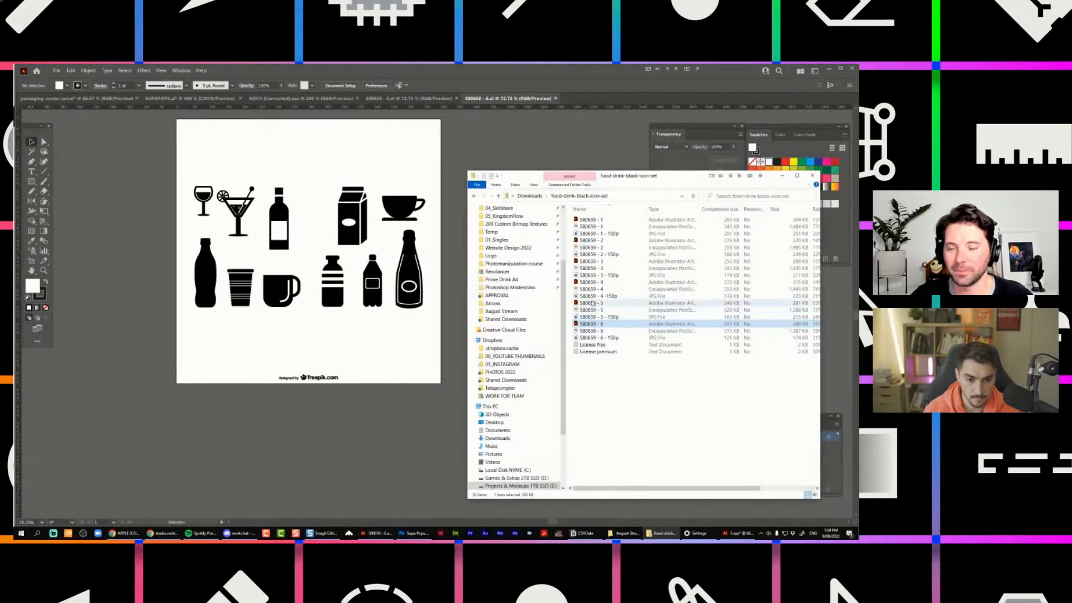
double_click(592, 283)
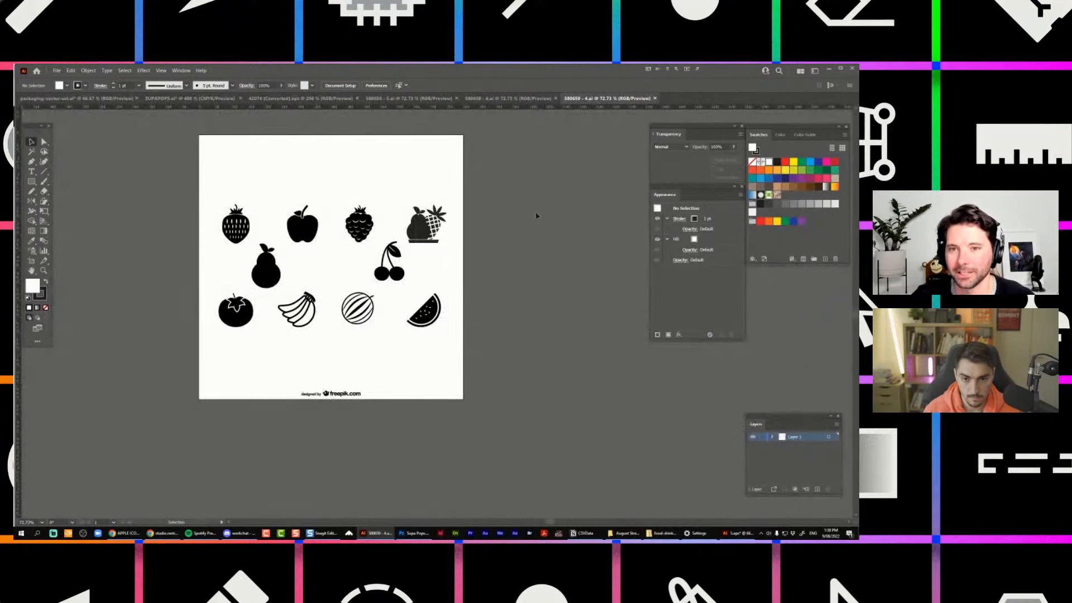
Ungroup the fruit icon set and copy the pear and apple icons.
scroll(238, 206, "up", 2)
left_click(359, 251)
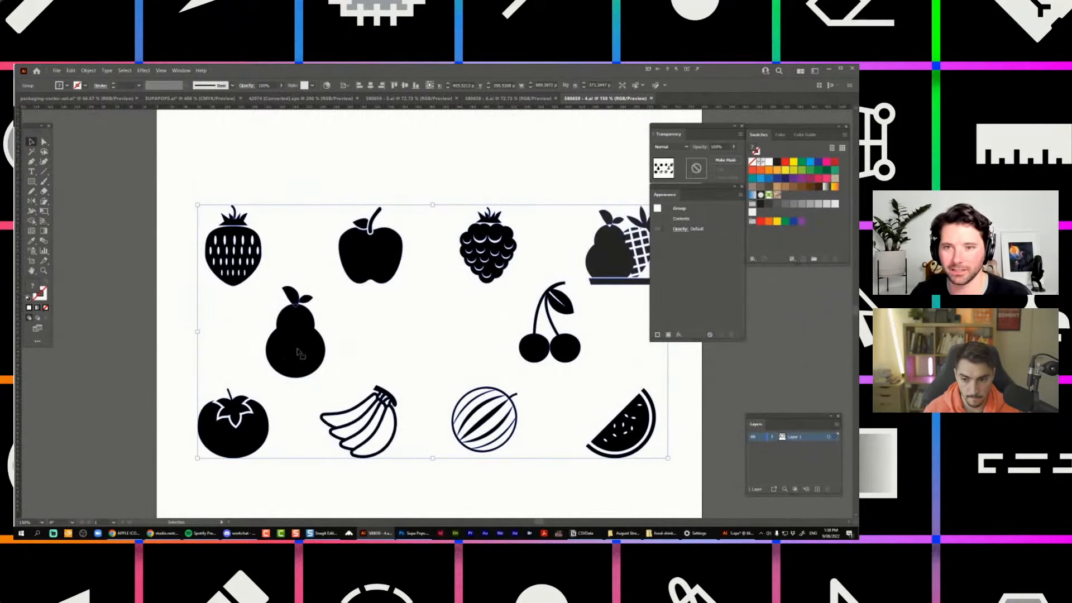
key("ctrl+shift+g")
left_click(335, 284)
left_click(303, 335)
left_click(369, 249, "shift")
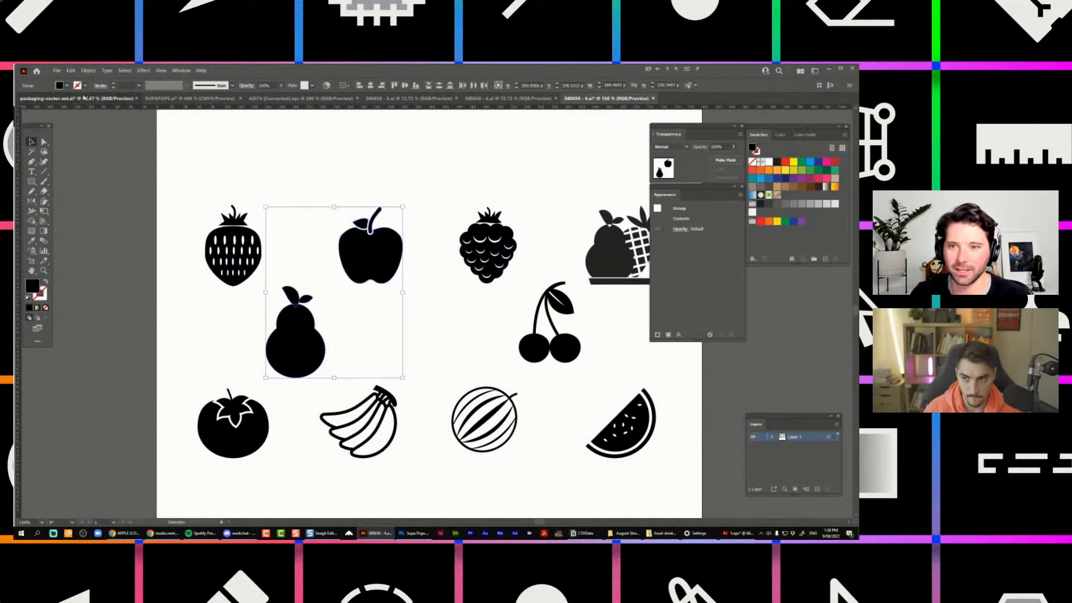
Paste the pear and apple into the SUPAPOPS document and scale them down beside the REAL FRUIT JUICE! text.
left_click(84, 98)
left_click(190, 99)
scroll(463, 184, "down", 2)
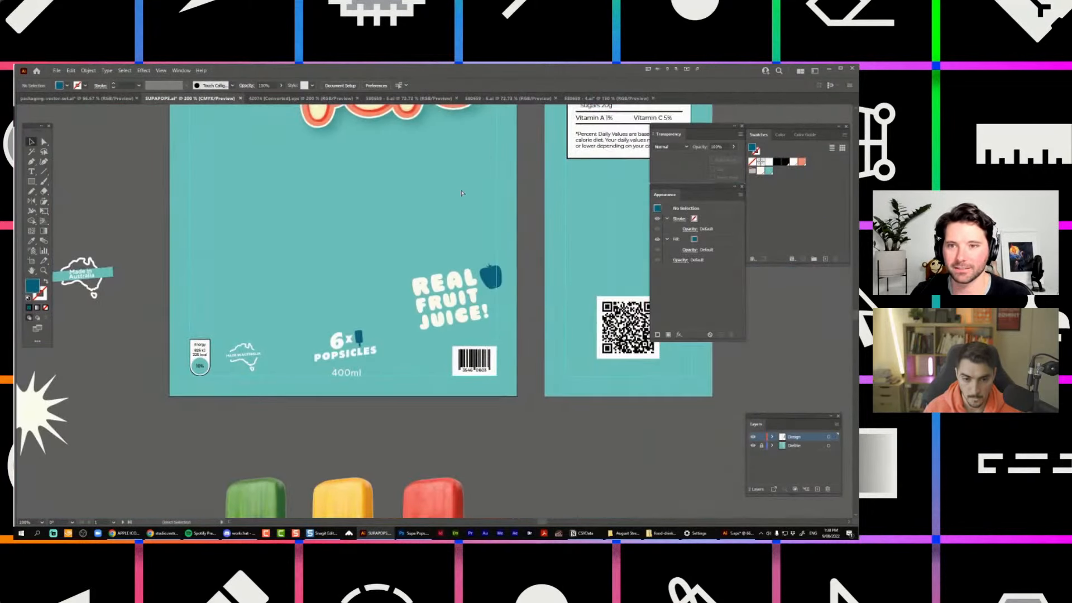
key("ctrl+v")
left_click_drag(522, 199, 401, 395)
left_click_drag(358, 401, 519, 295)
scroll(517, 289, "up", 3)
left_click(458, 240)
left_click(565, 232)
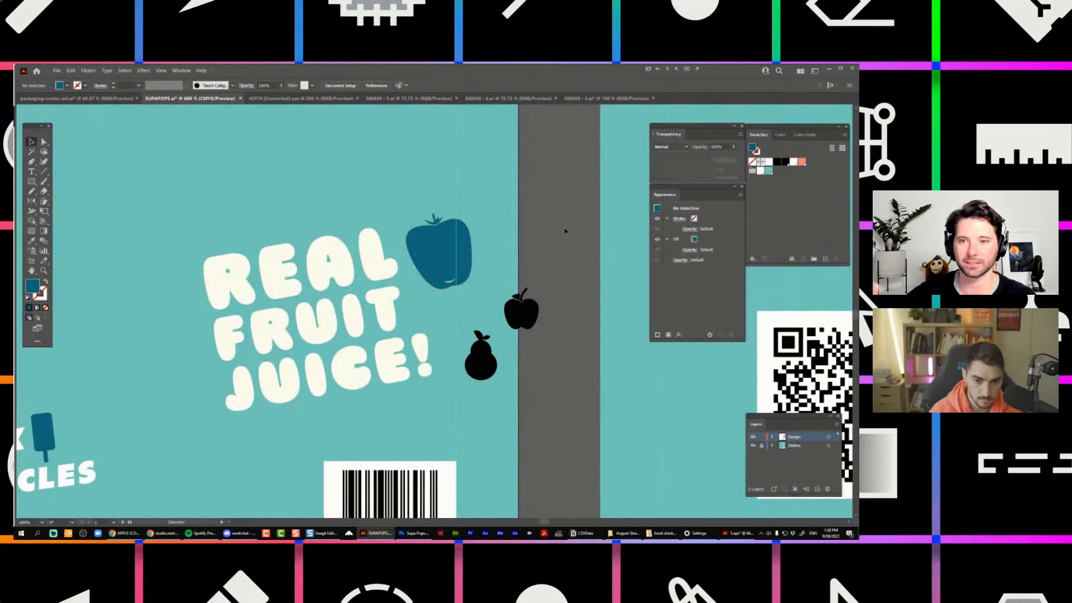
left_click_drag(565, 232, 390, 251)
key("Delete")
key("ctrl+z")
left_click(514, 219)
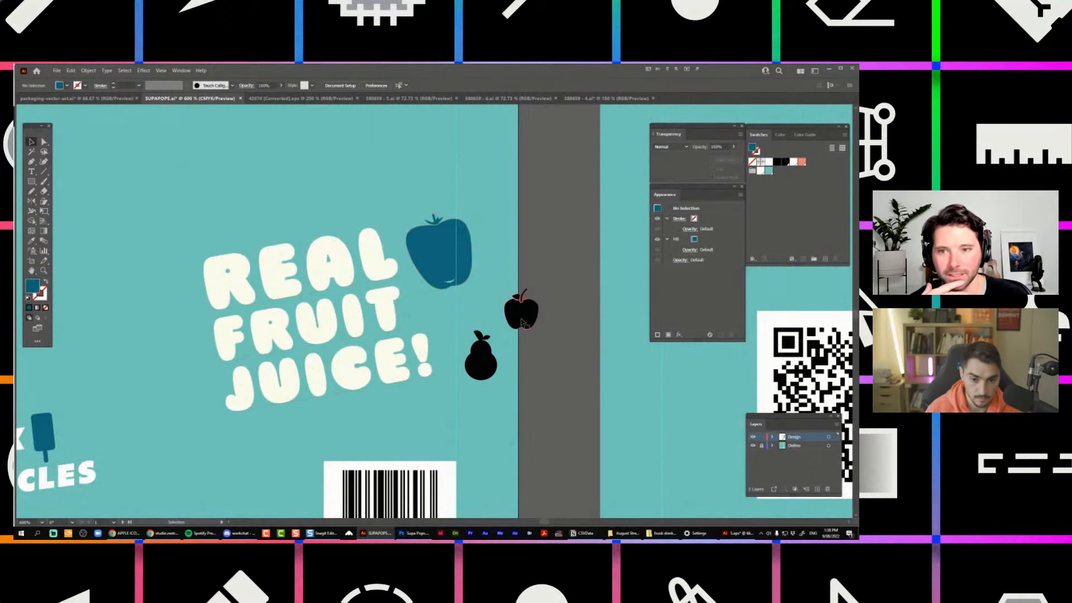
Recolour the apple and pear with the dark blue of the large fruit icon, and nudge the pear closer to the text.
left_click(521, 314)
left_click(482, 360, "shift")
key("i")
left_click(451, 278)
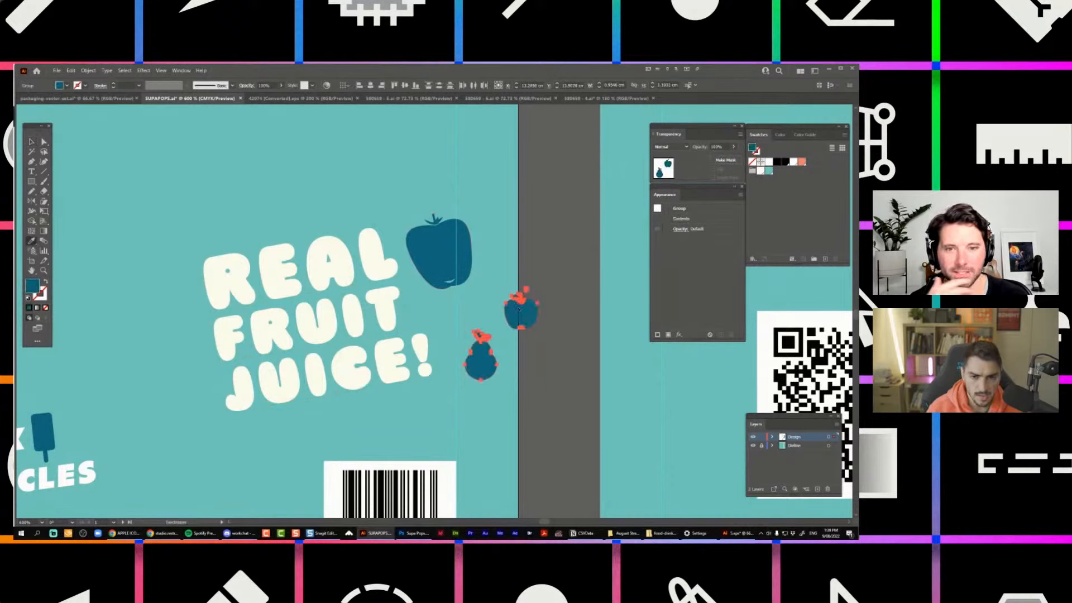
left_click(512, 326)
left_click(494, 345)
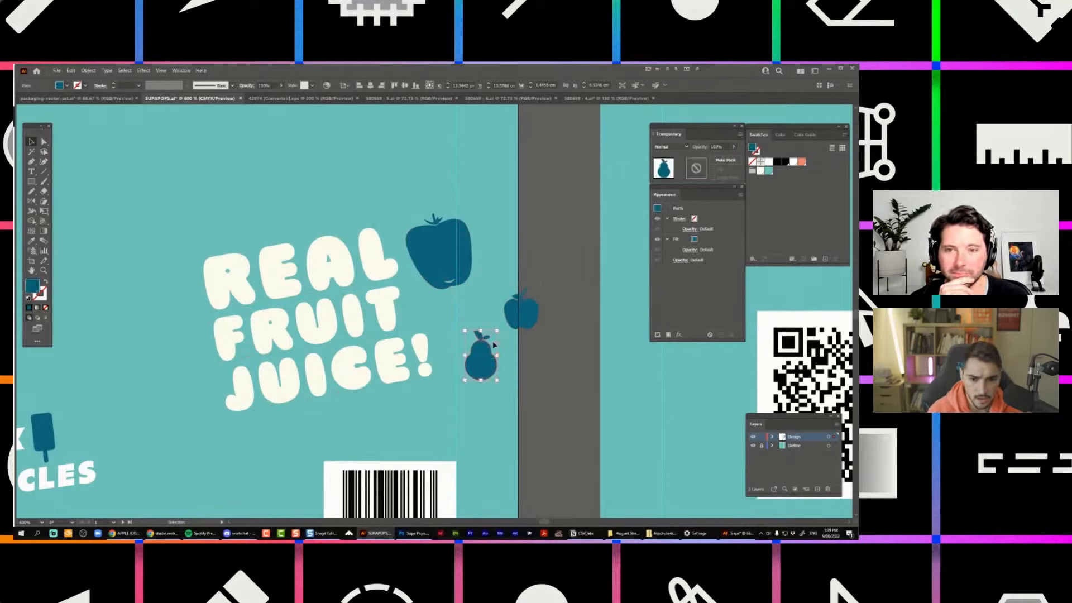
left_click_drag(488, 359, 476, 344)
Look in the 1.ICONS folder under 01_DESIGN LIBRARY > 05_VECTORS for icon artwork.
left_click(625, 534)
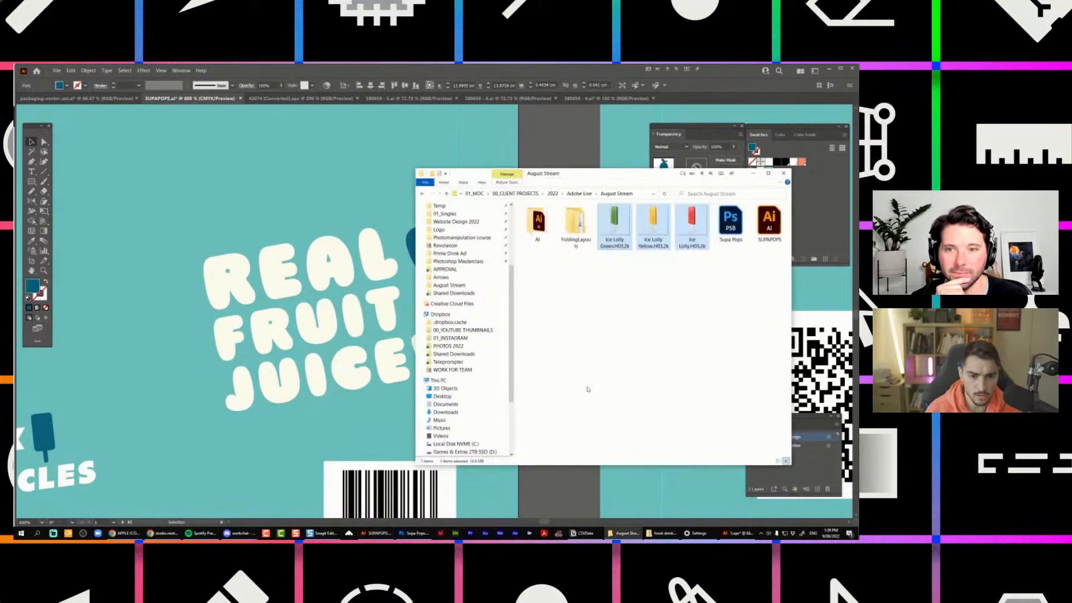
scroll(499, 277, "up", 3)
left_click(624, 534)
left_click(655, 533)
scroll(503, 274, "up", 4)
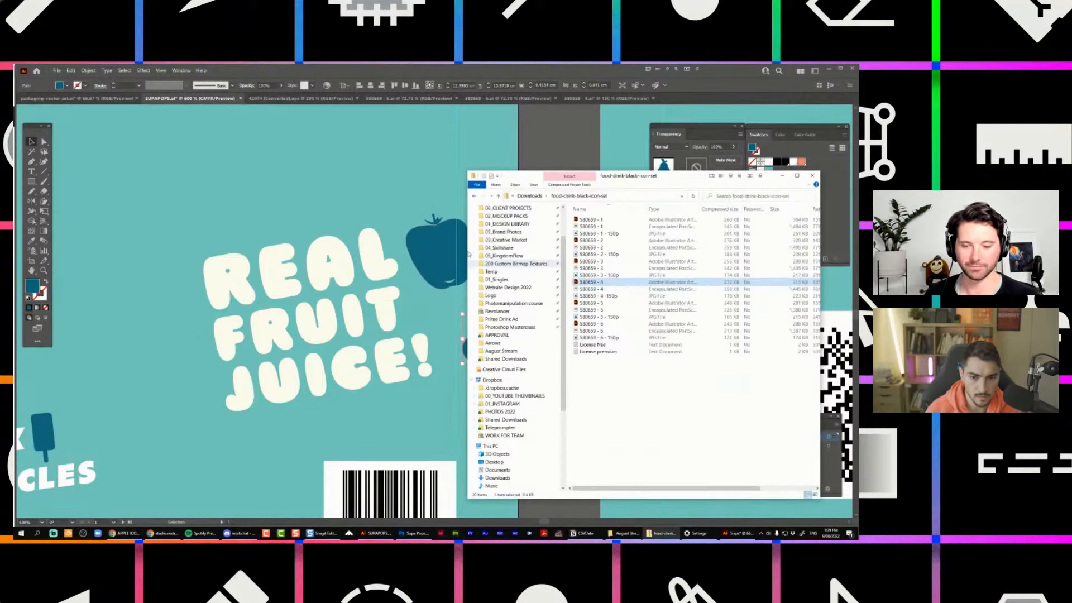
left_click(503, 268)
left_click_drag(670, 176, 463, 170)
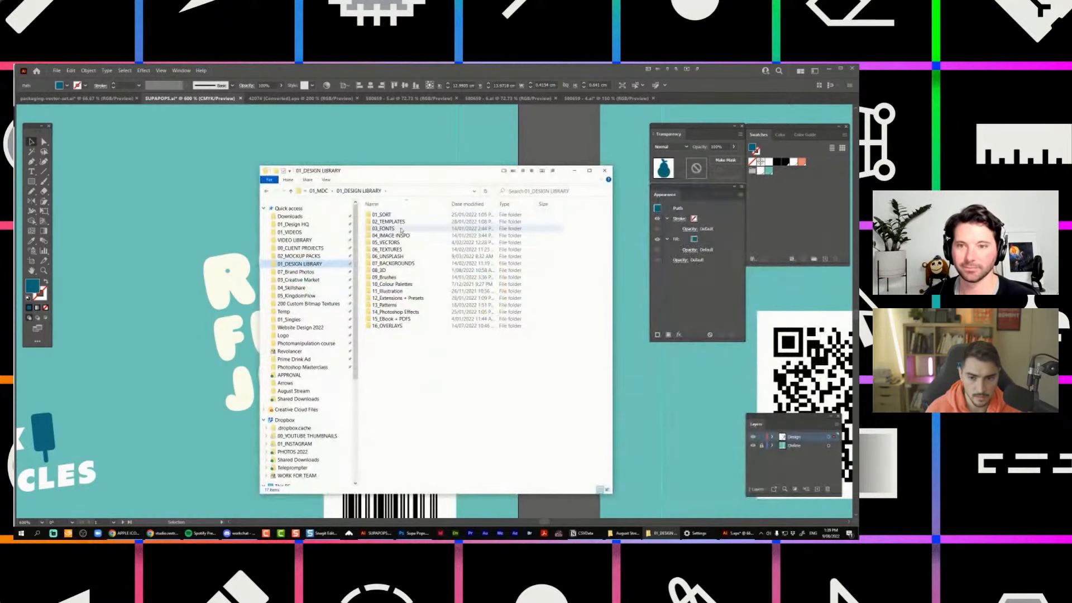
double_click(395, 246)
double_click(388, 214)
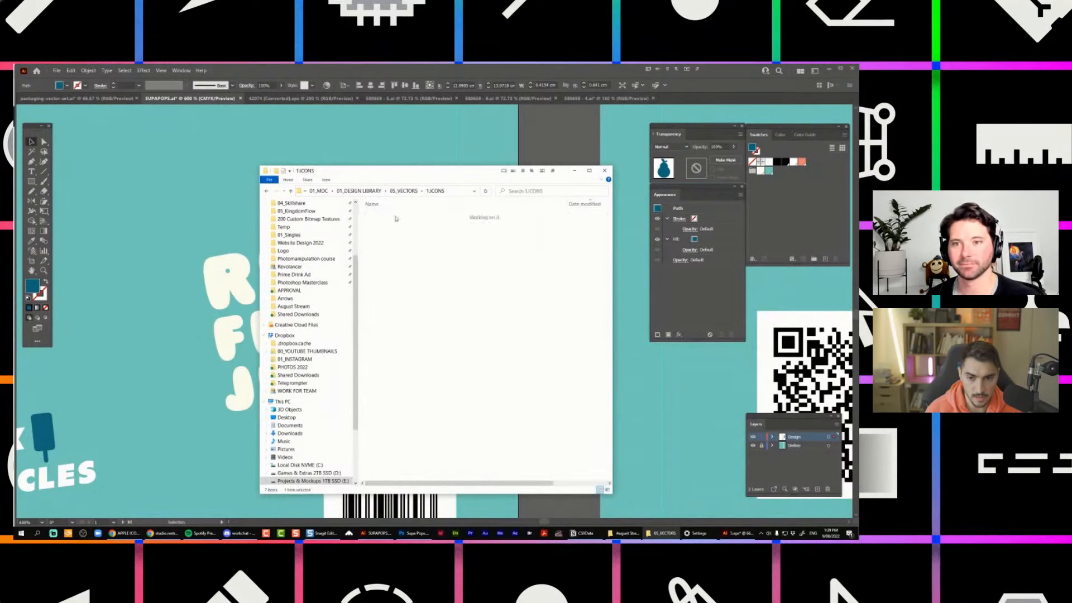
Check the illustration, logo pack and vintage folders inside 05_VECTORS for usable artwork.
left_click(403, 190)
double_click(404, 222)
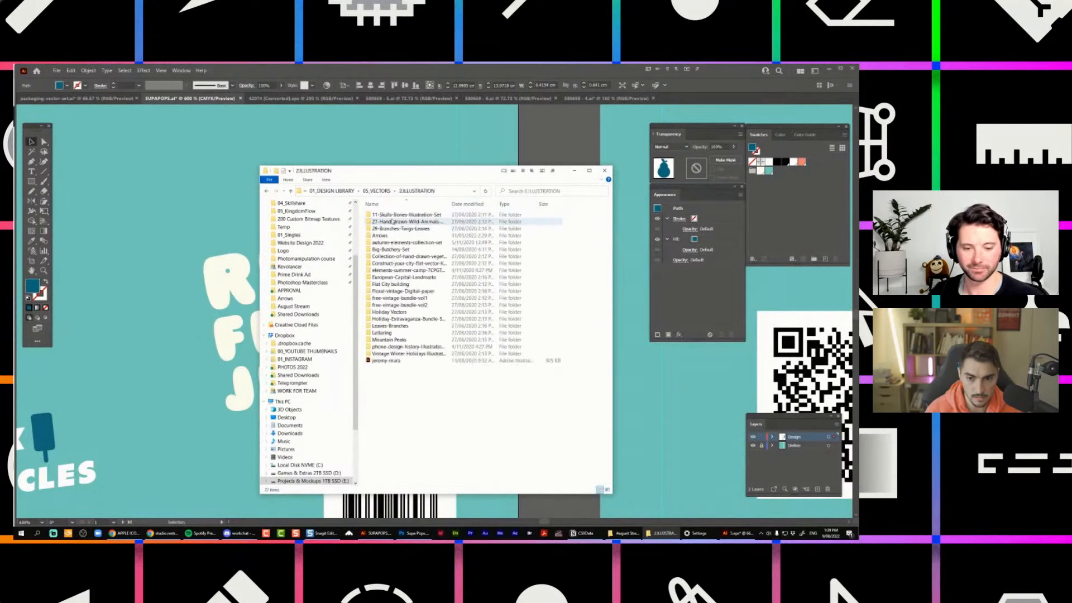
key("alt+Left")
double_click(404, 229)
key("alt+Left")
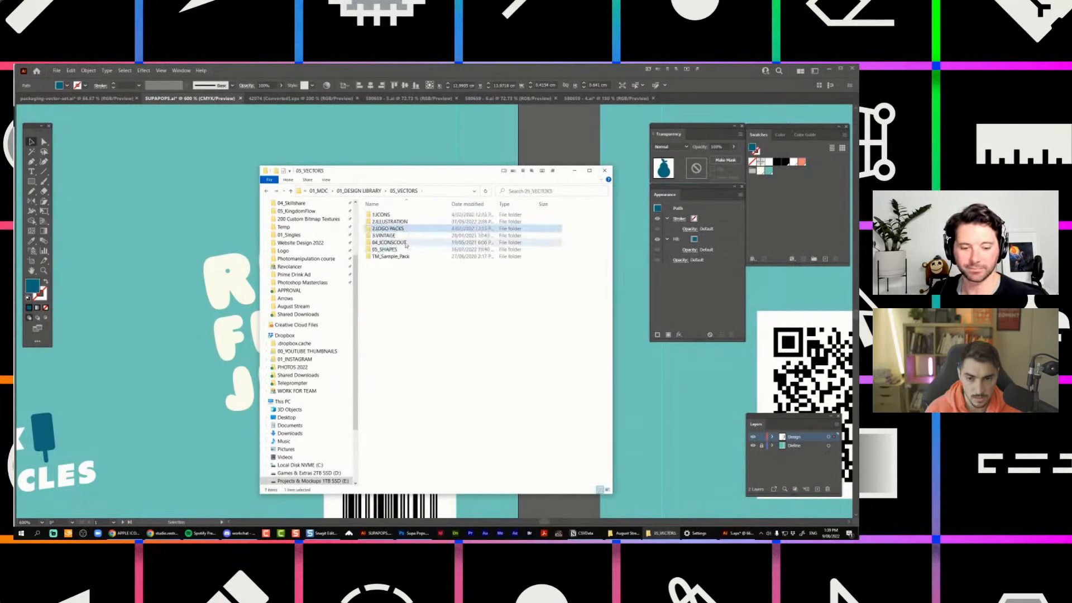
left_click(405, 236)
double_click(405, 238)
key("alt+Left")
key("alt+Left")
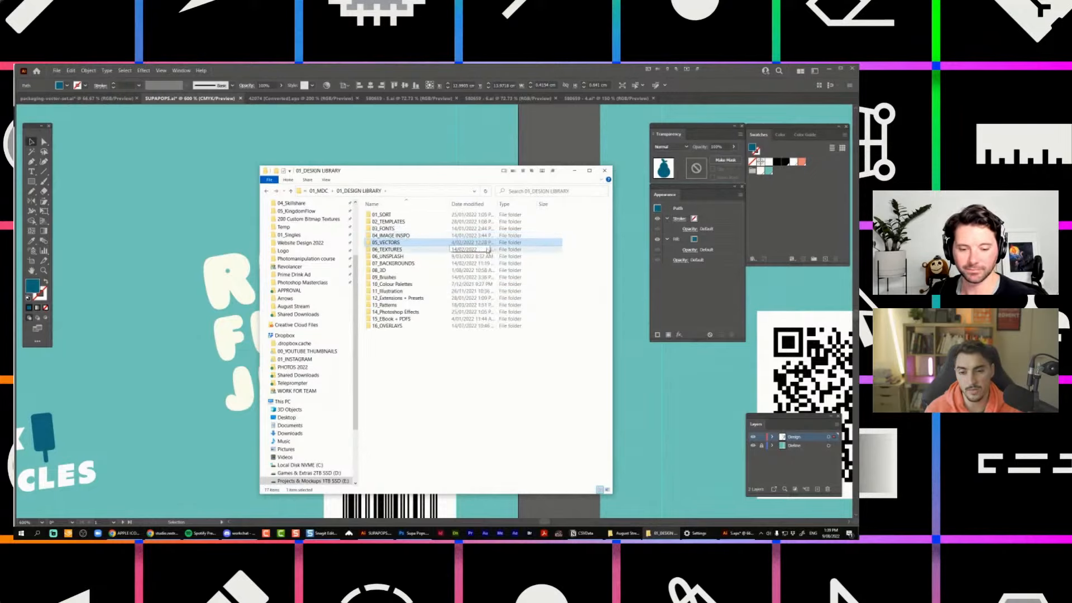
Delete the large dark blue fruit icon and put the apple in its place beside the word REAL.
left_click(628, 249)
left_click_drag(441, 260, 541, 231)
key("Delete")
left_click_drag(547, 293, 454, 216)
left_click(462, 224)
scroll(464, 223, "up", 1)
Fit the apple next to REAL and arrange the pear tilted just below it, beside the word FRUIT.
left_click_drag(436, 248, 421, 249)
left_click_drag(419, 334, 431, 340)
left_click_drag(454, 296, 439, 328)
left_click(449, 252)
scroll(449, 252, "down", 3)
scroll(430, 240, "up", 4)
left_click_drag(467, 384, 478, 369)
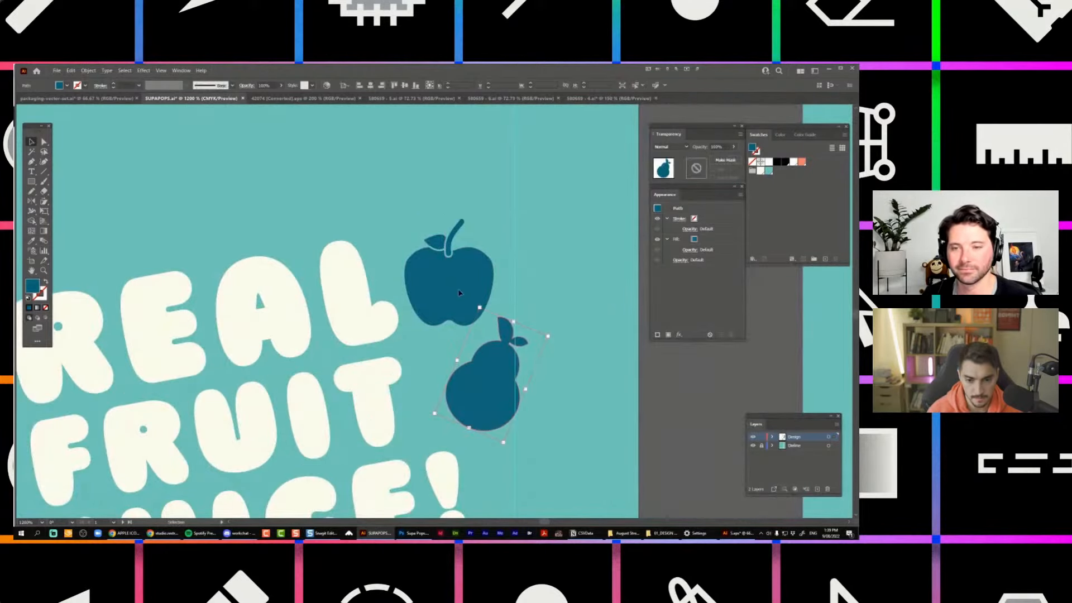
left_click_drag(459, 293, 456, 299)
left_click(468, 450)
left_click_drag(455, 461, 476, 406)
key("t")
left_click(439, 427)
key("Escape")
Add the apple's dark blue as a swatch, and move it and the coral swatch into the group with cream and teal.
left_click(484, 216)
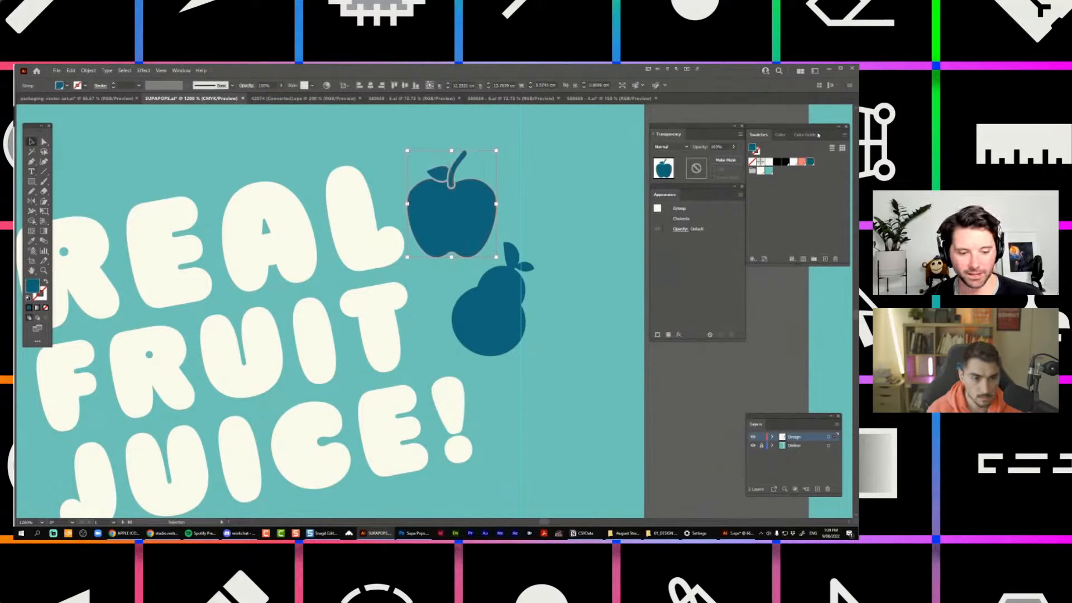
left_click_drag(769, 175, 771, 173)
left_click_drag(803, 162, 797, 172)
Try the dark blue swatch on the exclamation mark of REAL FRUIT JUICE!, review it on the whole front panel, and undo the recolouring.
double_click(460, 397)
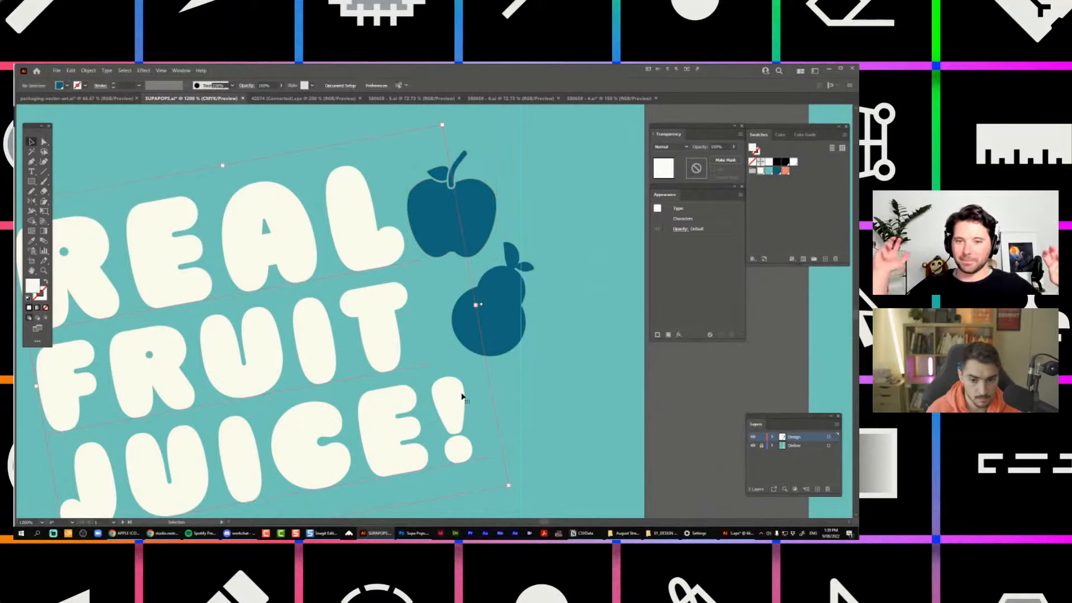
left_click_drag(438, 416, 477, 408)
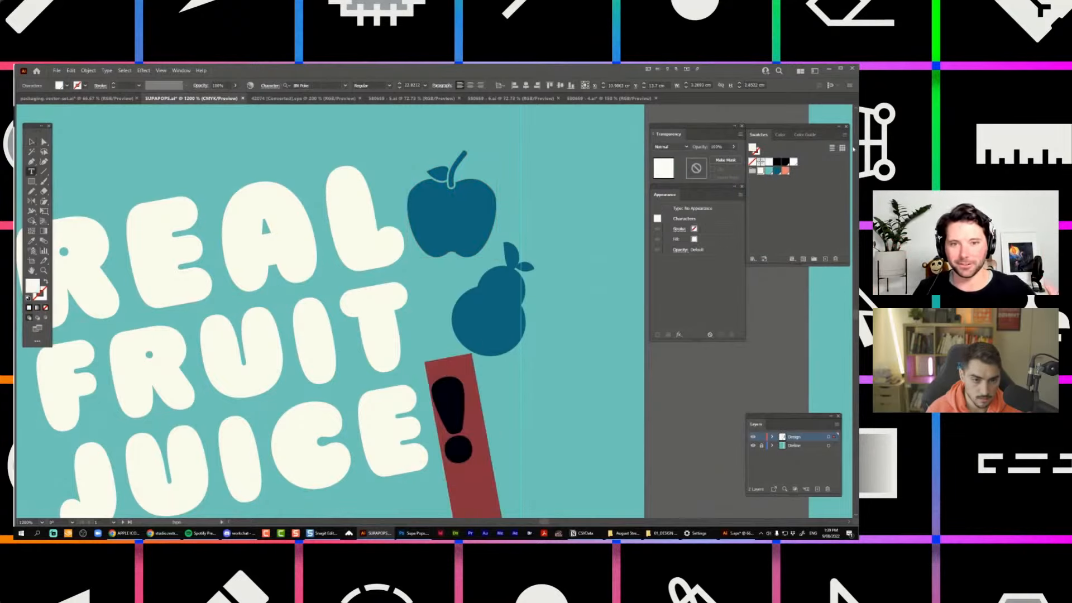
left_click(777, 173)
key("Escape")
scroll(459, 391, "down", 4)
left_click(505, 319)
scroll(504, 320, "down", 2)
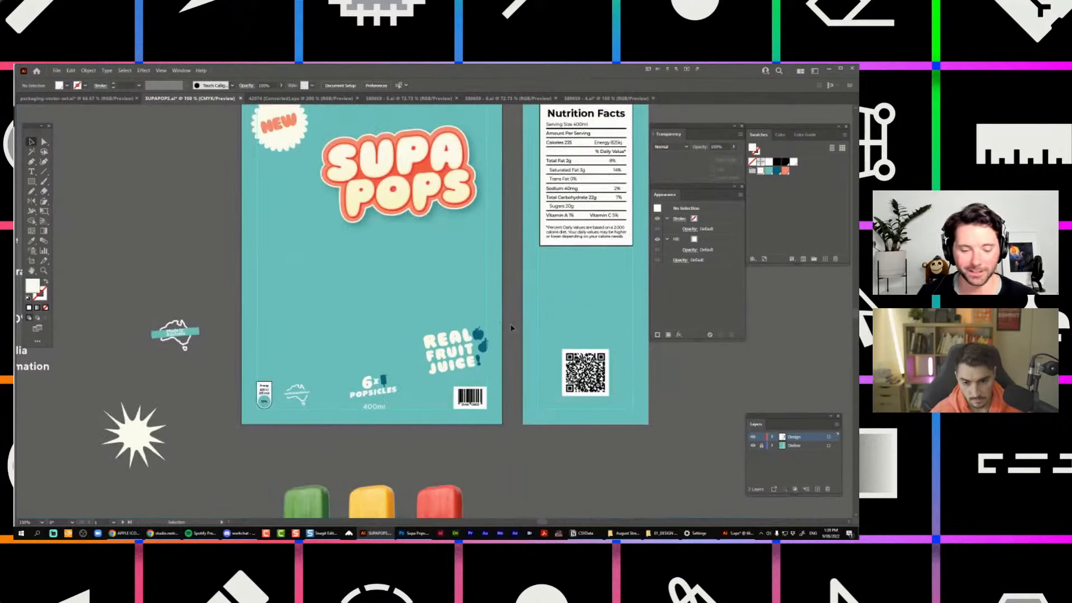
scroll(476, 304, "down", 1)
scroll(478, 302, "up", 2)
key("ctrl+z")
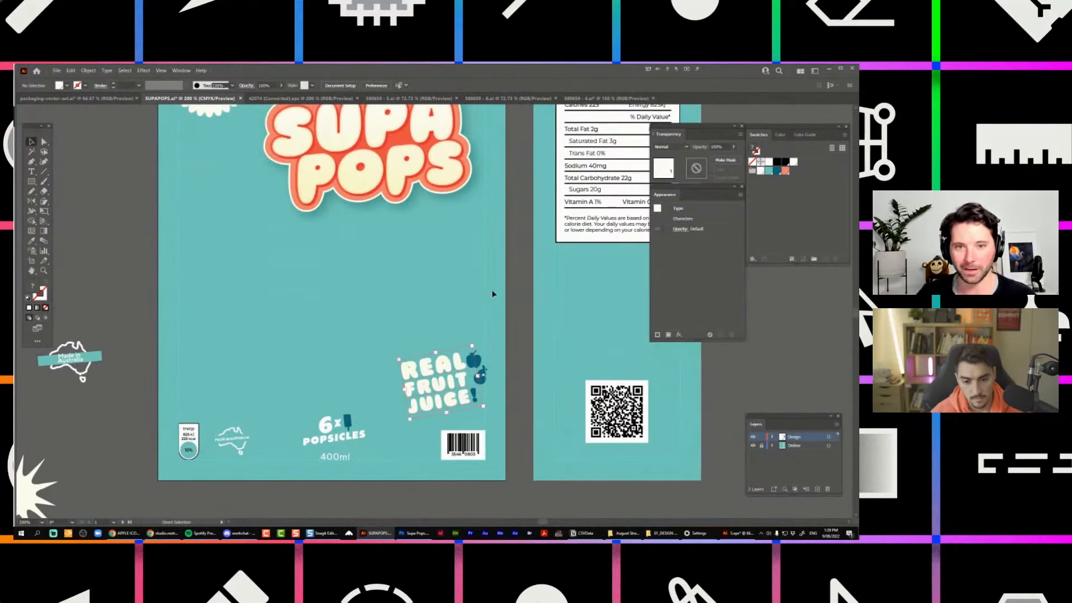
left_click(475, 317)
Move the REAL FRUIT JUICE! text with its fruit icons above the energy badge and Made in Australia logo, enlarging it slightly.
scroll(473, 332, "up", 2)
left_click_drag(503, 321, 288, 327)
scroll(404, 441, "down", 2)
left_click_drag(329, 282, 336, 277)
left_click_drag(289, 302, 298, 274)
left_click(317, 254)
scroll(298, 274, "up", 1)
key("p")
left_click(450, 226)
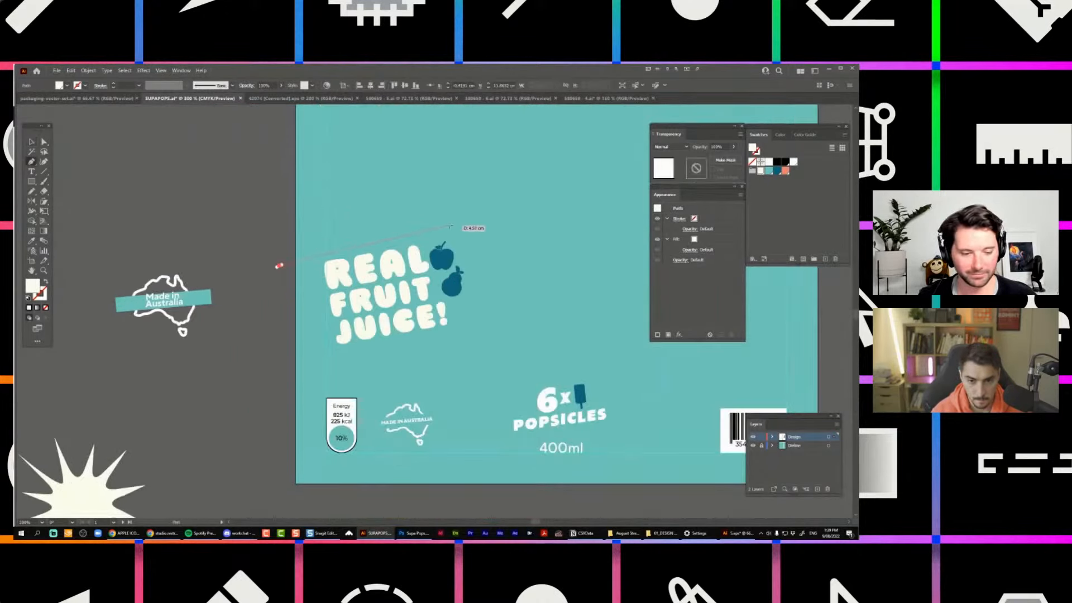
key("ctrl+shift+a")
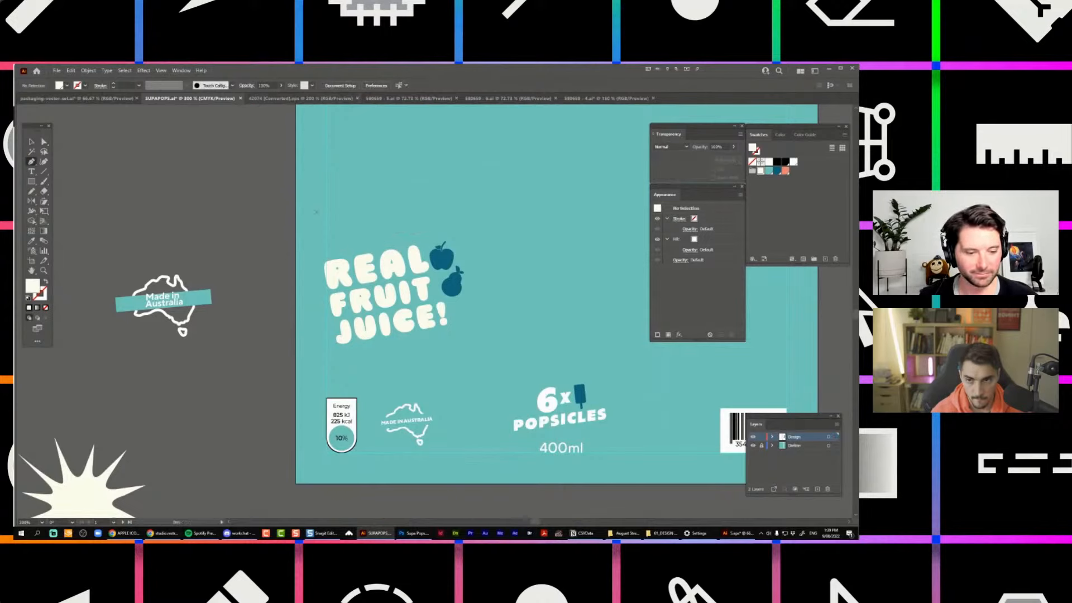
Draw a slanted banner shape with the Pen tool around REAL FRUIT JUICE!, extending past the front panel's left edge, with an angled right end.
left_click(464, 211)
left_click(478, 270)
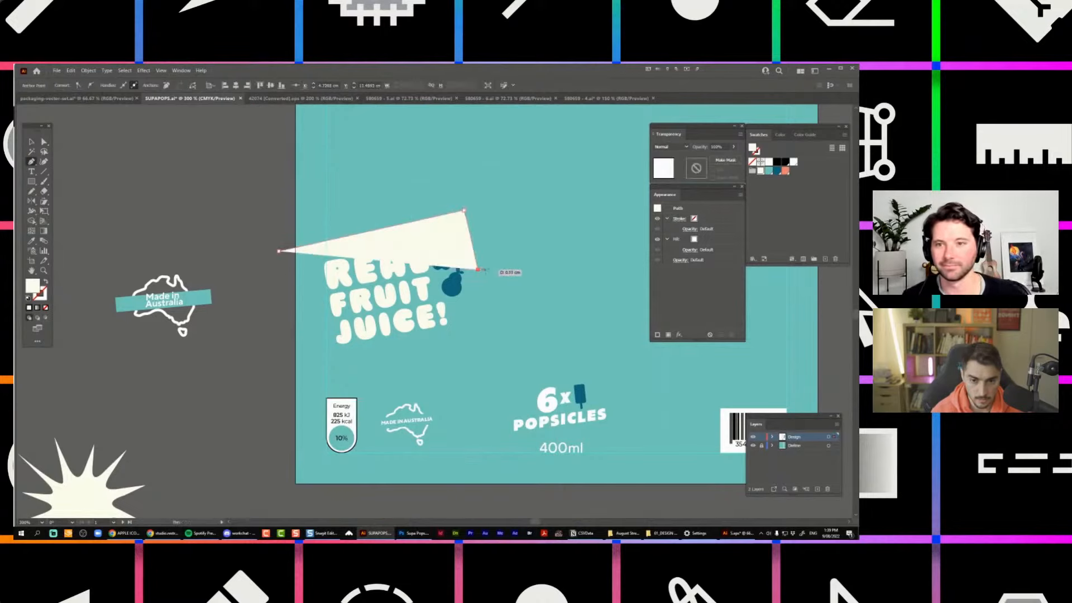
left_click(518, 338)
left_click(254, 372)
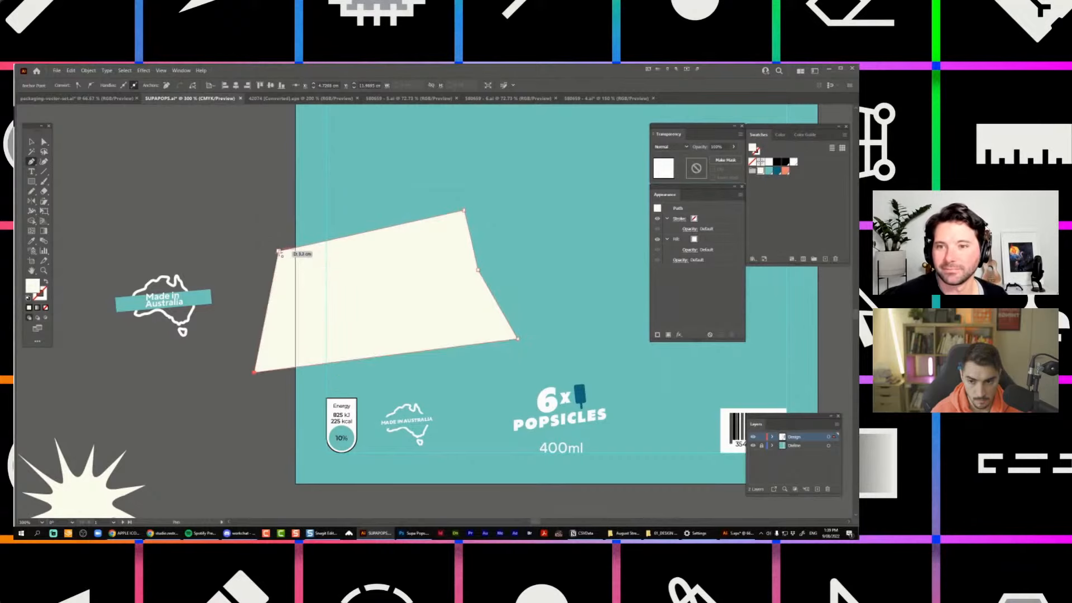
left_click(279, 251)
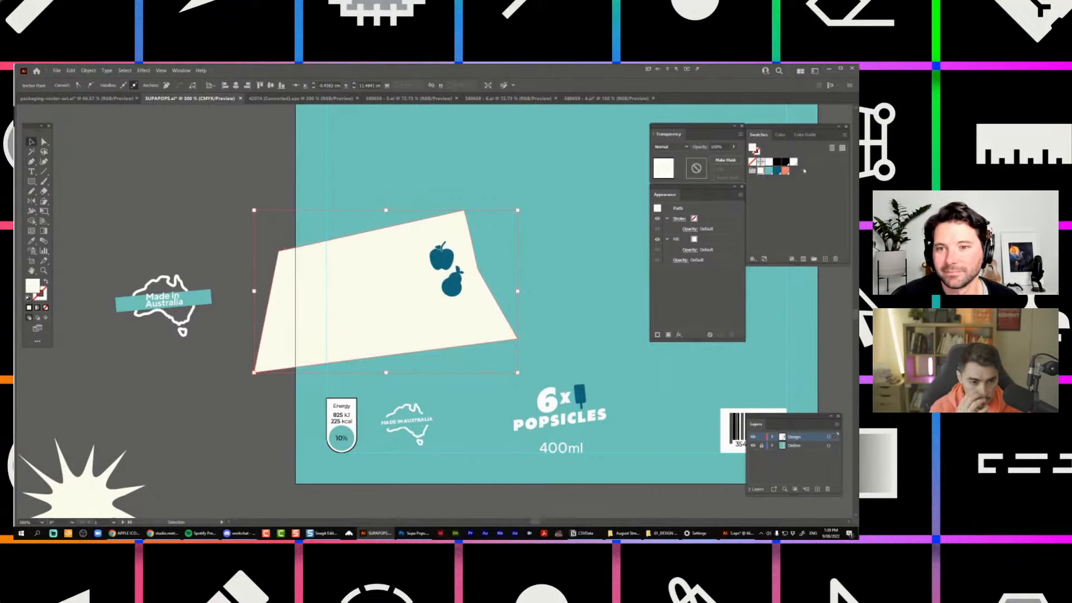
Fill the banner shape with the coral swatch, keeping it behind the REAL FRUIT JUICE! text and fruit icons.
left_click(778, 171)
left_click(785, 171)
scroll(494, 199, "down", 1)
left_click(525, 185)
scroll(529, 184, "down", 1)
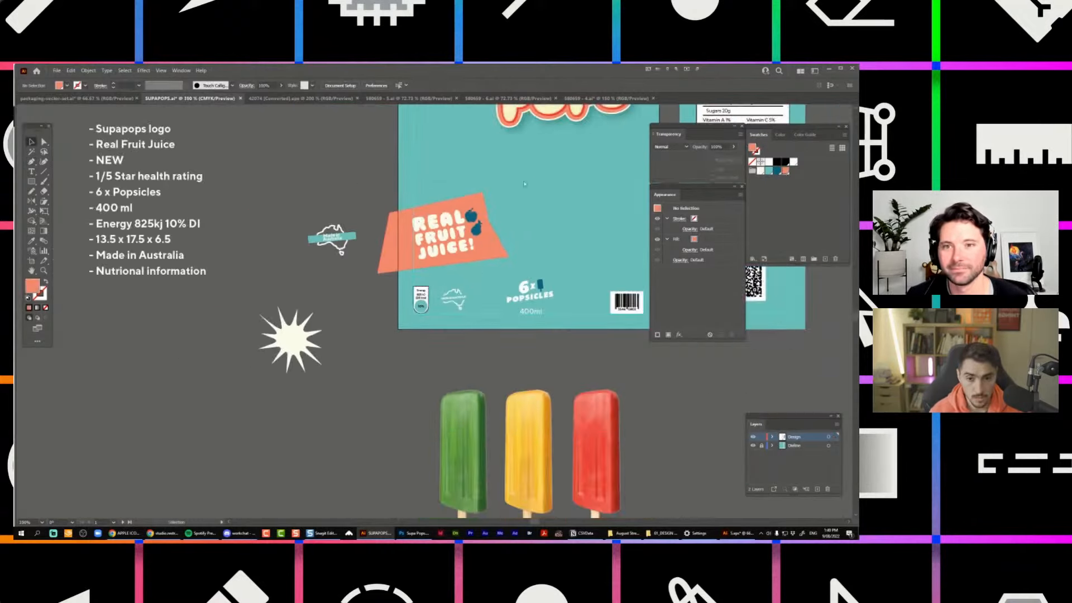
Hide the panels and move the spare Made in Australia logo beside the cream starburst outside the artboard.
left_click(491, 200)
left_click_drag(491, 200, 427, 316)
left_click(468, 277)
left_click_drag(469, 274, 392, 316)
key("Tab")
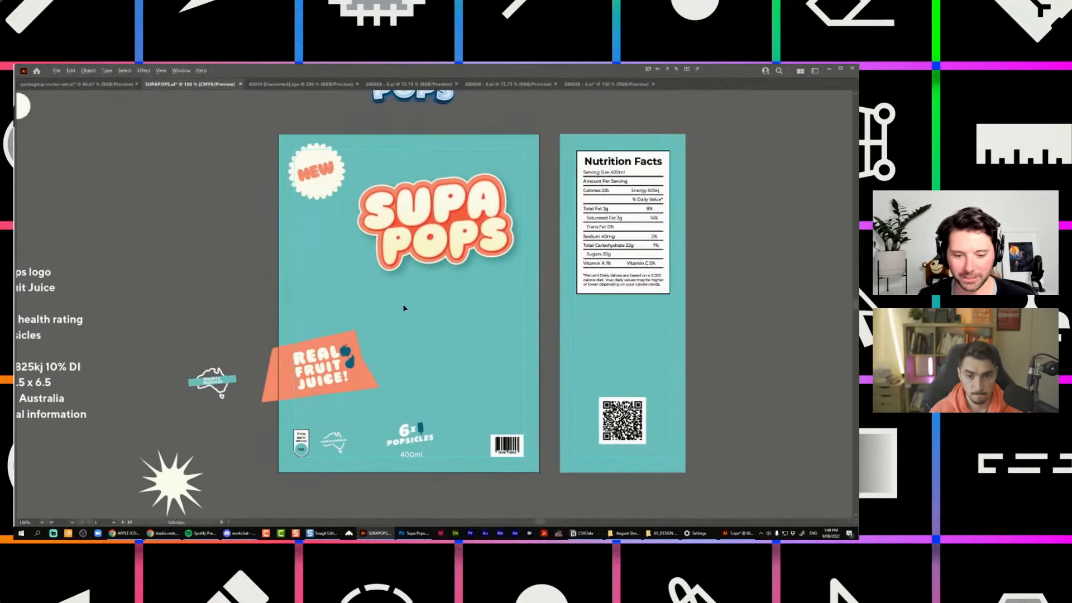
scroll(406, 306, "down", 2)
scroll(421, 308, "up", 1)
left_click_drag(273, 353, 196, 427)
scroll(412, 325, "up", 1)
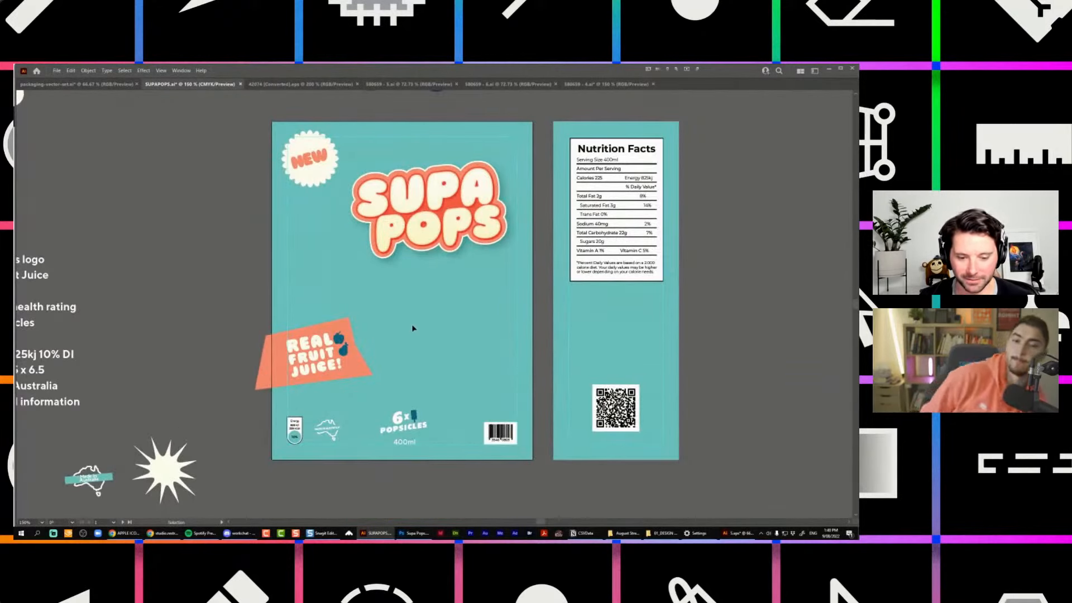
scroll(641, 214, "down", 1)
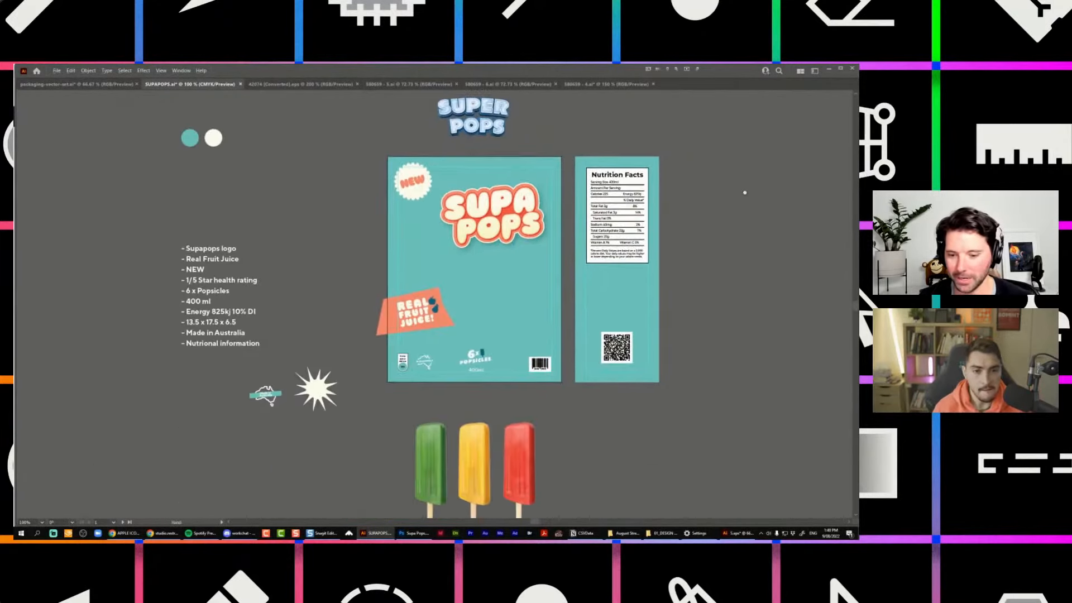
Pull the coral banner's upper-right corner outward to form a notched ribbon end.
left_click_drag(536, 441, 491, 326)
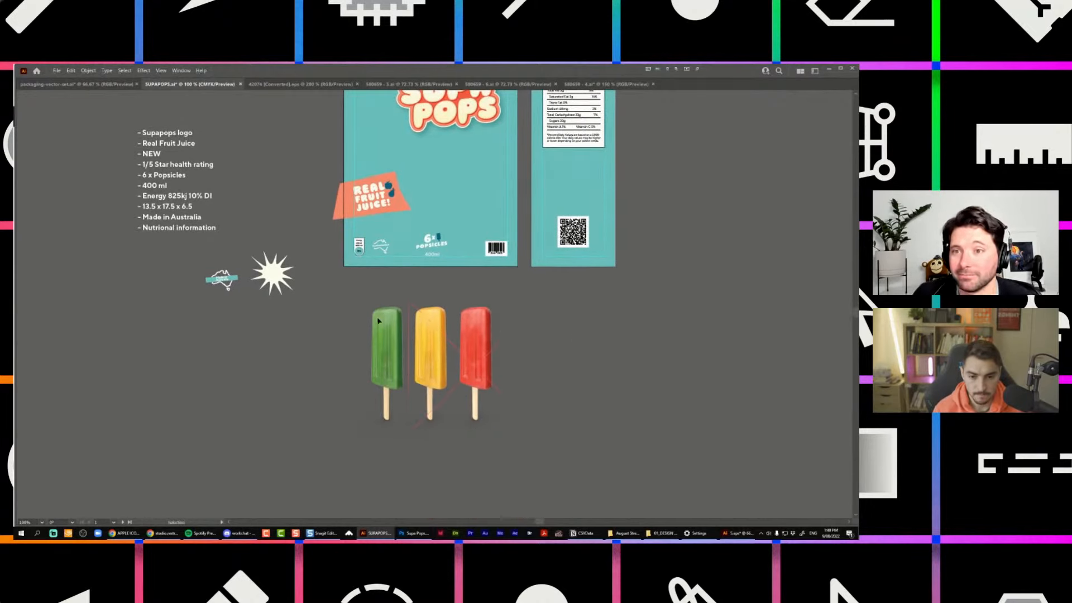
scroll(378, 321, "up", 2)
scroll(573, 350, "down", 2)
left_click_drag(613, 263, 594, 302)
scroll(503, 253, "up", 3)
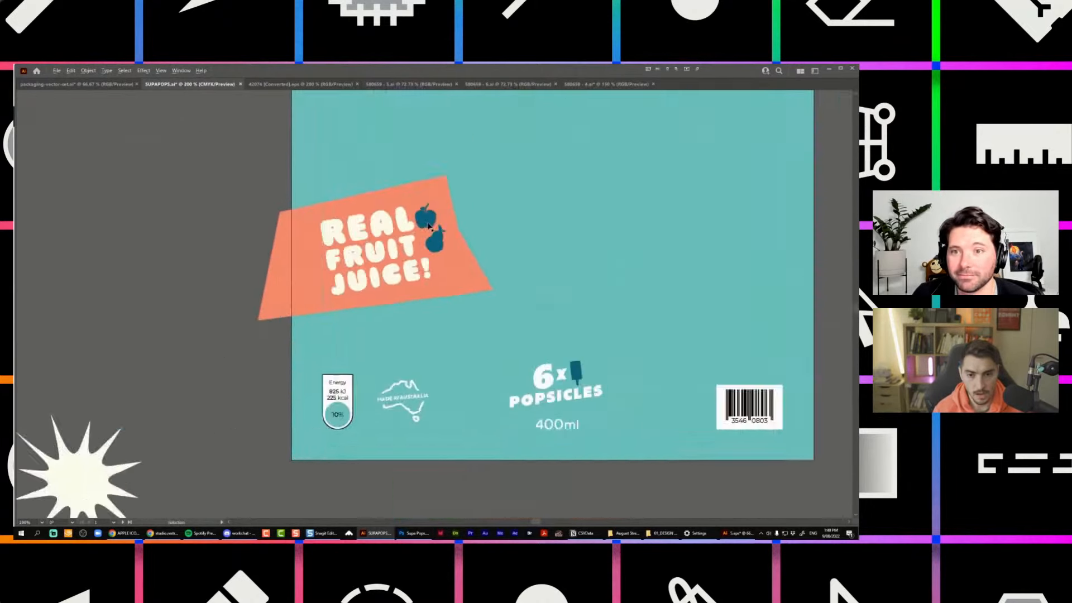
scroll(428, 225, "up", 1)
key("a")
left_click_drag(452, 161, 475, 159)
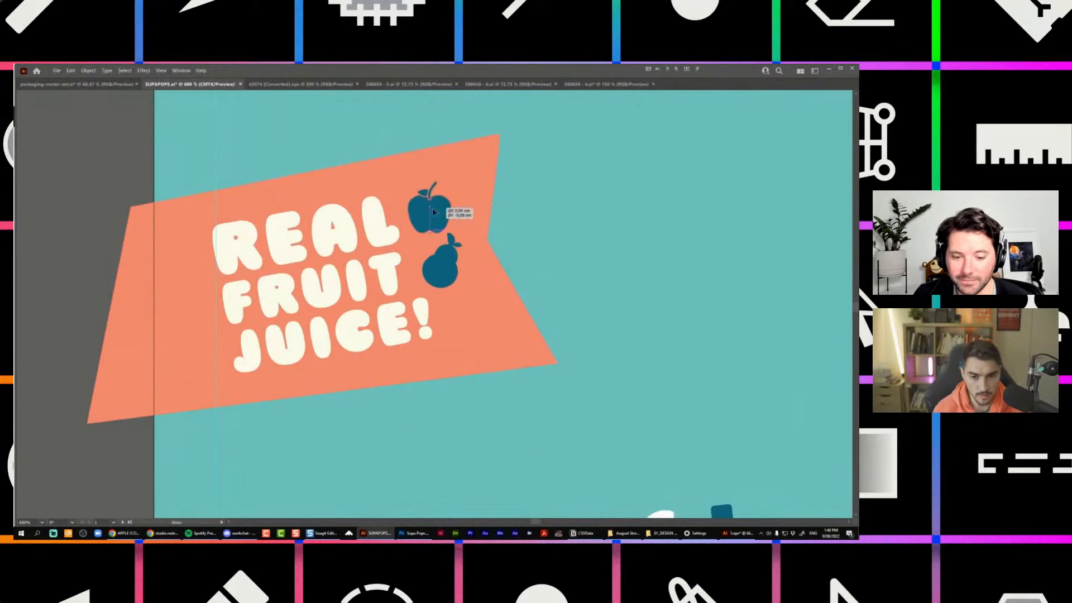
Add the text BERRY on the front panel, in the open area below the SUPA POPS logo.
scroll(439, 256, "down", 3)
key("t")
left_click(523, 211)
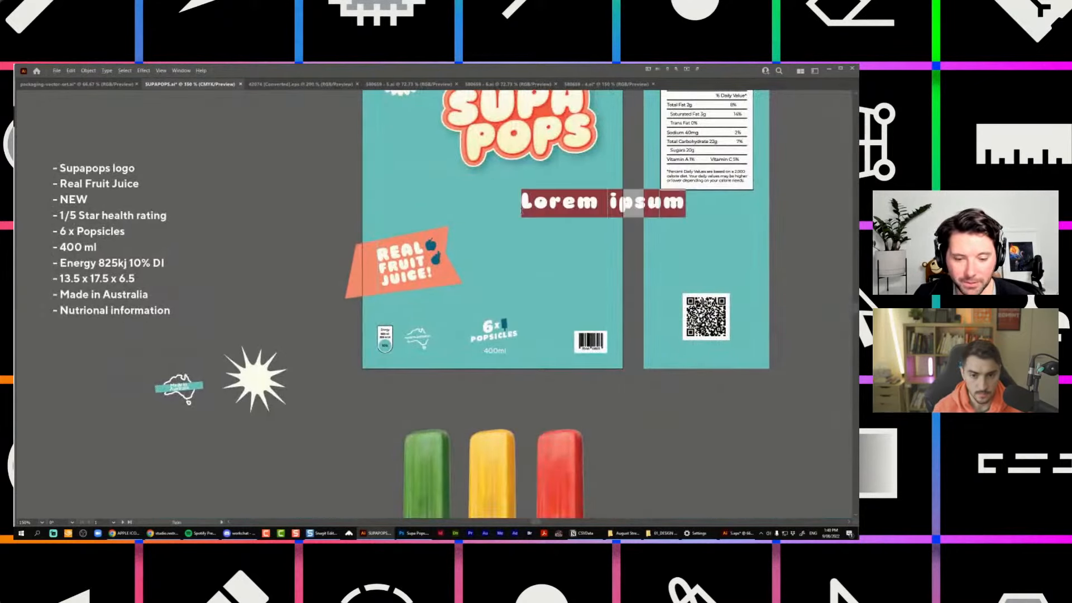
key("BackSpace")
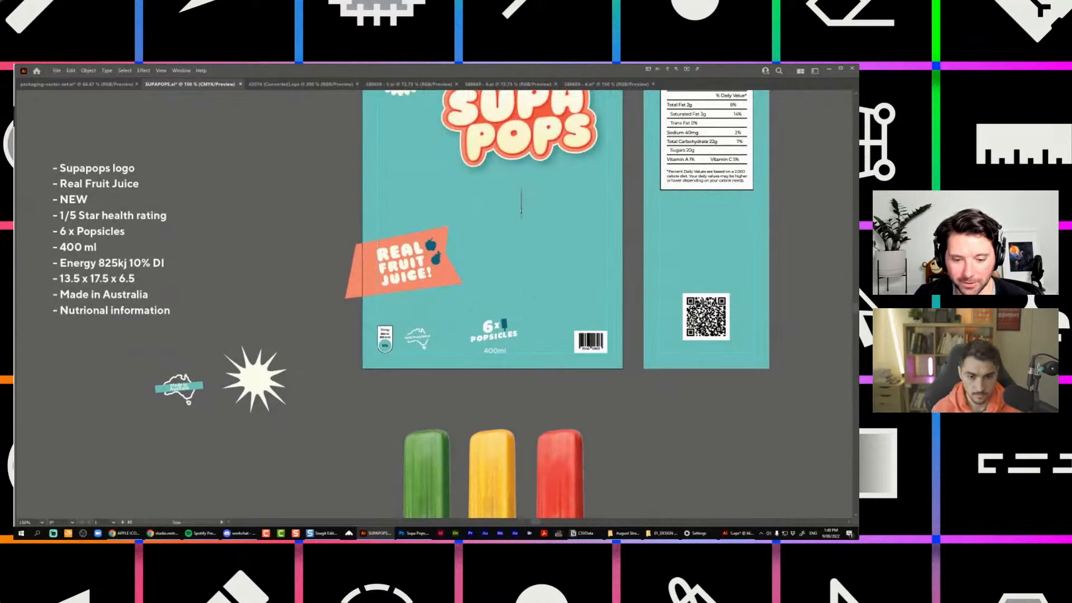
type("STB")
key("BackSpace")
key("BackSpace")
key("BackSpace")
type("BERRY")
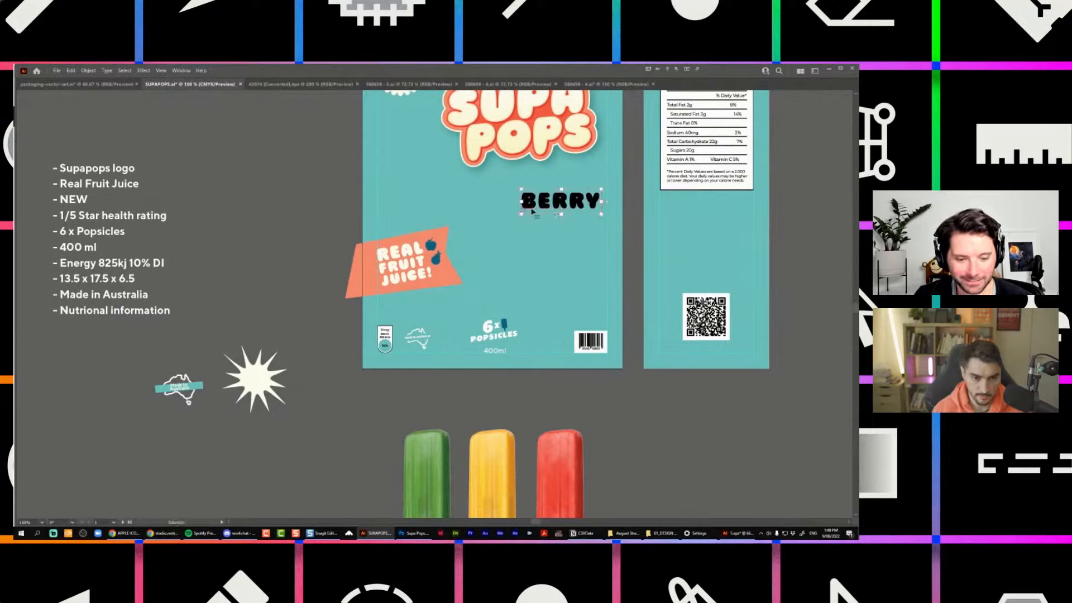
Duplicate the BERRY text directly below itself and change the copy to PINEAPPLE.
left_click_drag(532, 210, 535, 240, "alt")
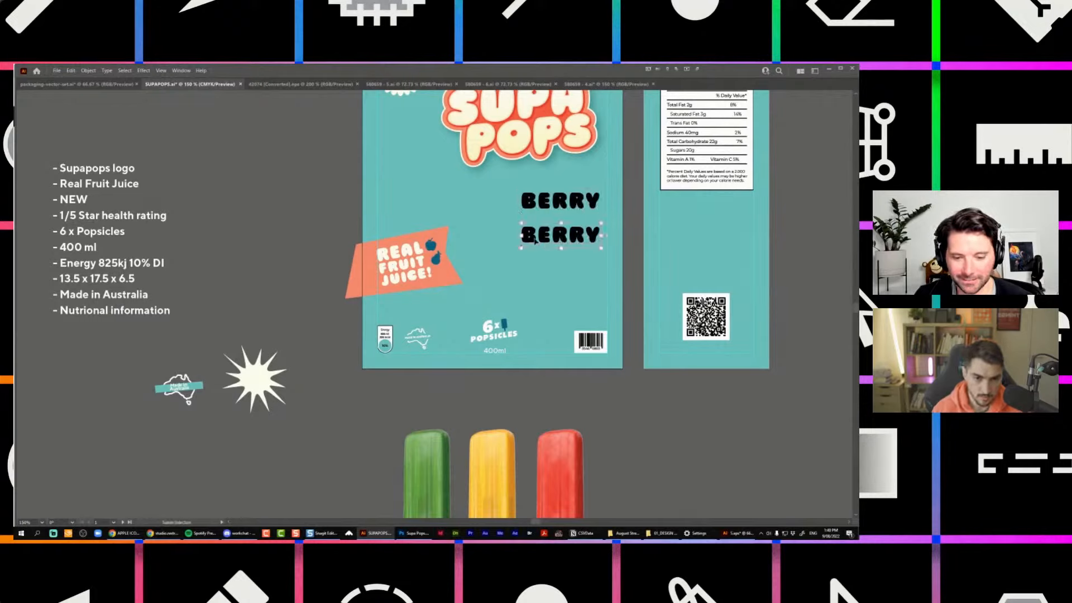
double_click(550, 241)
type("PINEAPPLE")
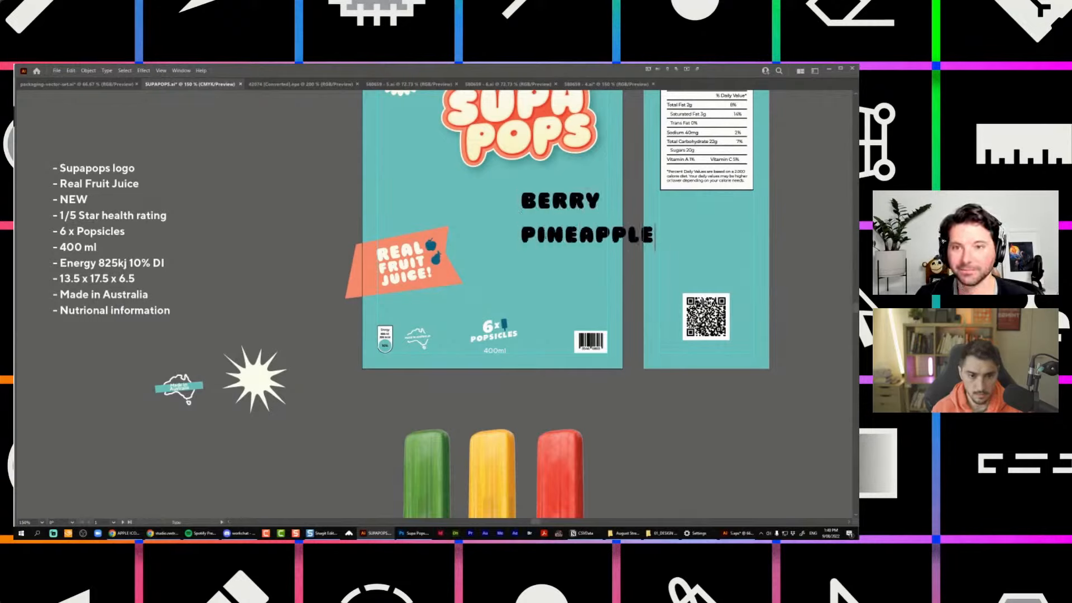
Place the two flavour labels beside the brief list and add a third copy below them reading GREEN APPLE.
left_click_drag(563, 239, 272, 248)
double_click(272, 247)
type("GREEN APP")
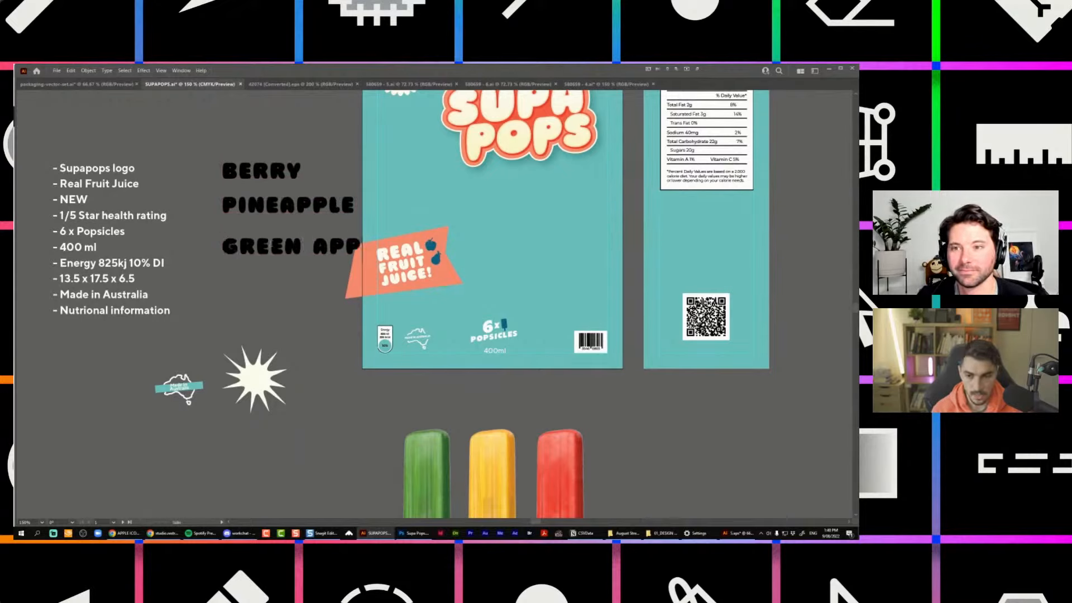
type("LY")
key("BackSpace")
type("E")
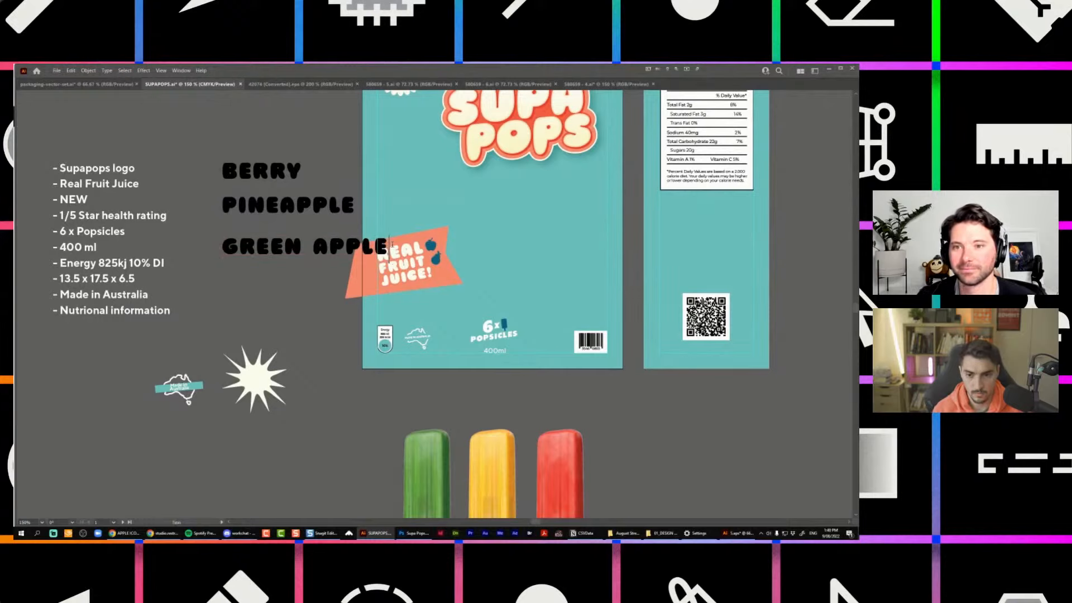
Space the three flavour labels evenly, move them onto the front panel beside the coral banner, and scale them down slightly.
left_click(281, 235, "shift")
left_click(284, 183, "shift")
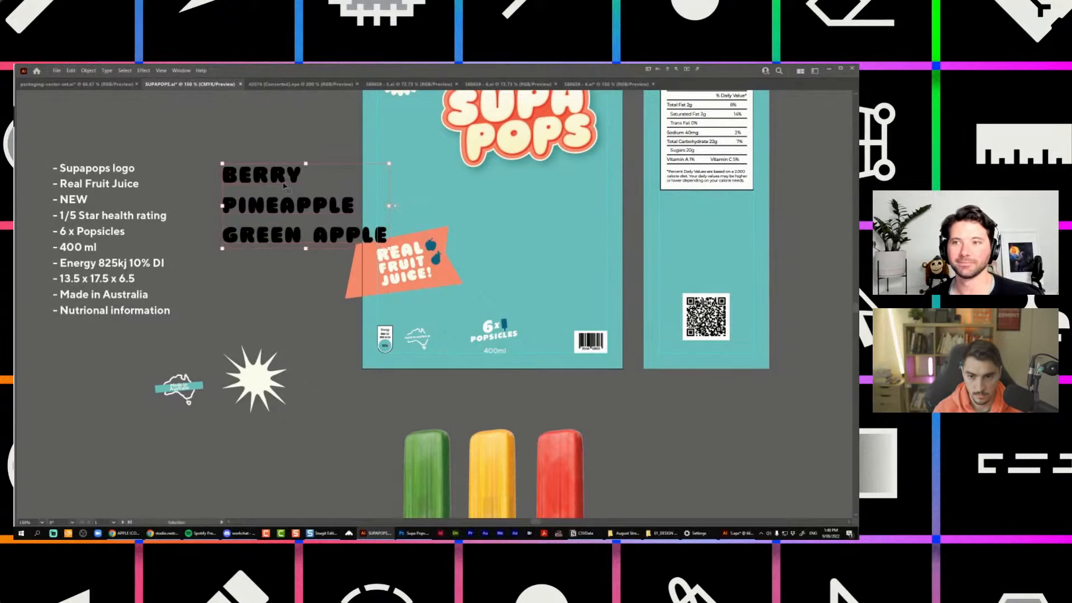
left_click_drag(274, 207, 548, 242)
scroll(476, 291, "up", 2)
scroll(476, 291, "right", 1)
Recolour the three flavour labels cream by sampling the REAL FRUIT JUICE! lettering with the Eyedropper.
key("i")
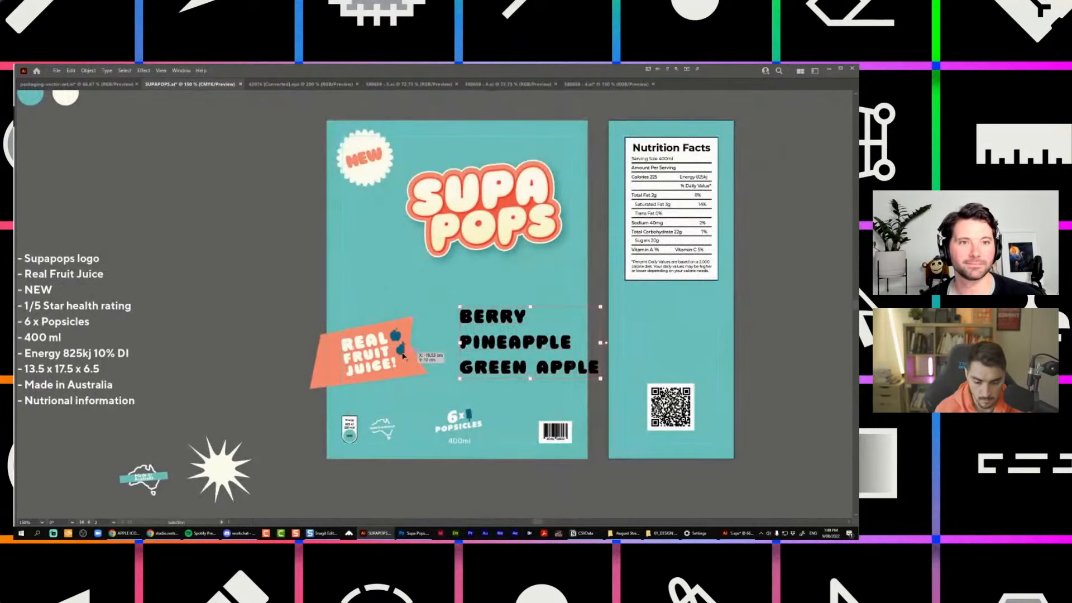
left_click(387, 352)
left_click_drag(538, 312, 501, 247)
scroll(492, 246, "up", 1)
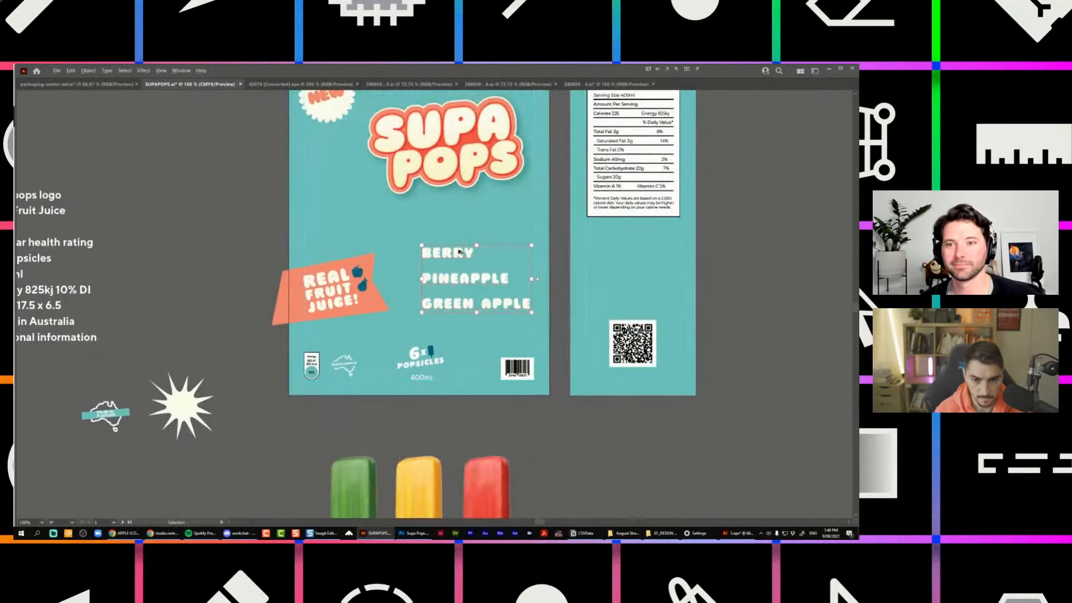
left_click(457, 248)
Examine the front panel layout with the three flavour labels at different zoom levels.
scroll(456, 247, "up", 1)
scroll(467, 238, "up", 1)
scroll(467, 237, "down", 2)
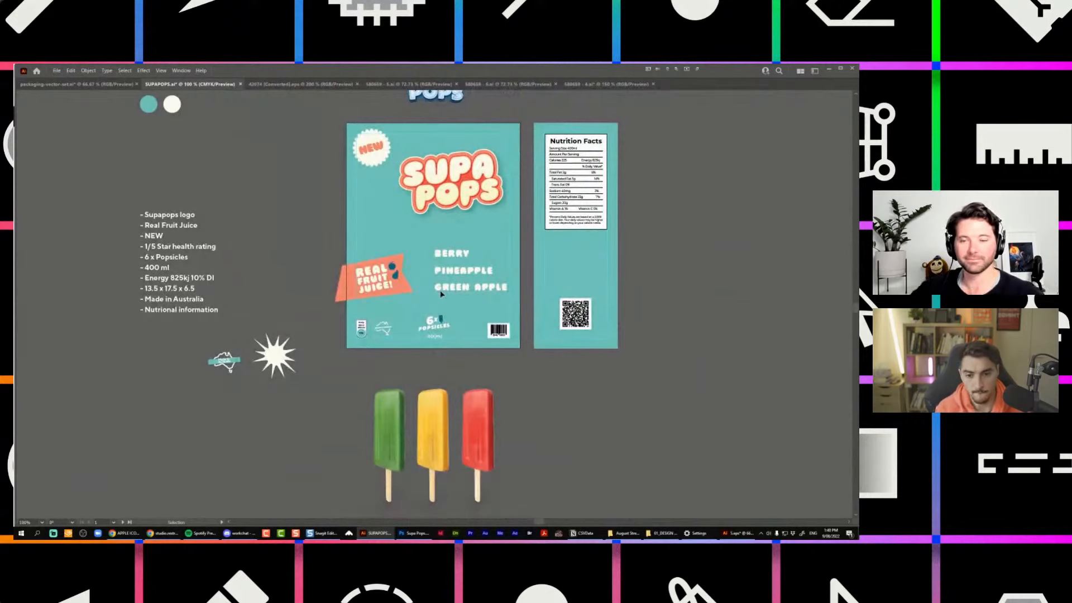
scroll(454, 256, "up", 2)
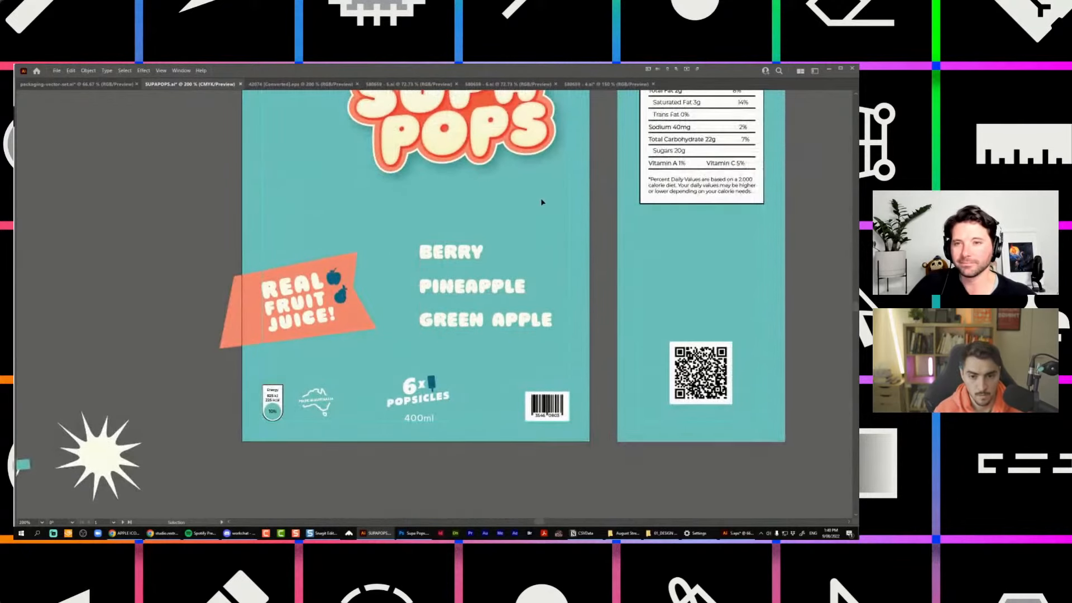
scroll(542, 202, "down", 2)
scroll(556, 275, "up", 1)
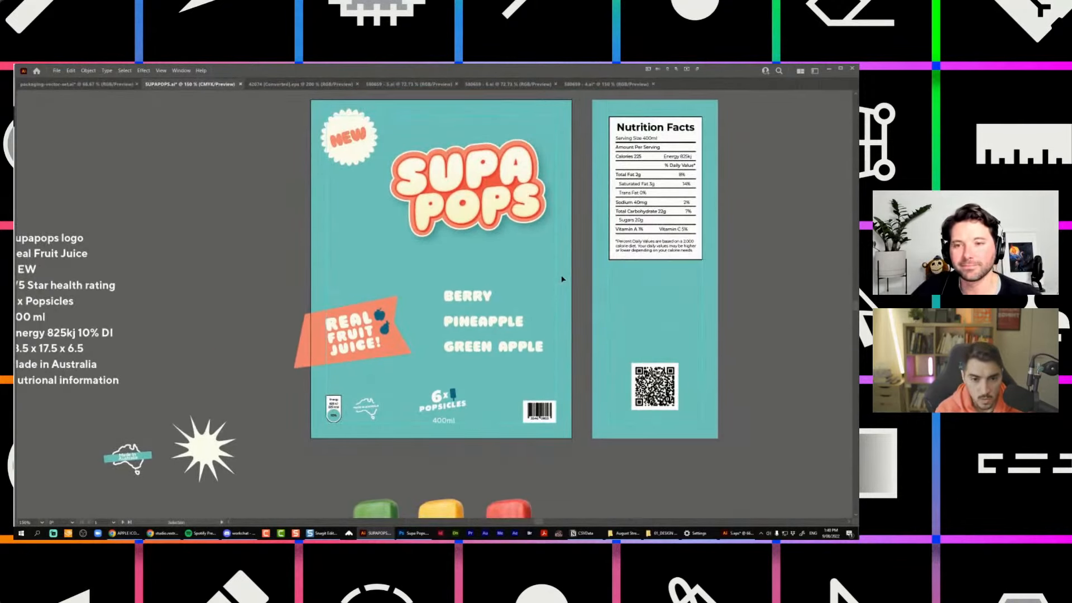
scroll(539, 180, "up", 2)
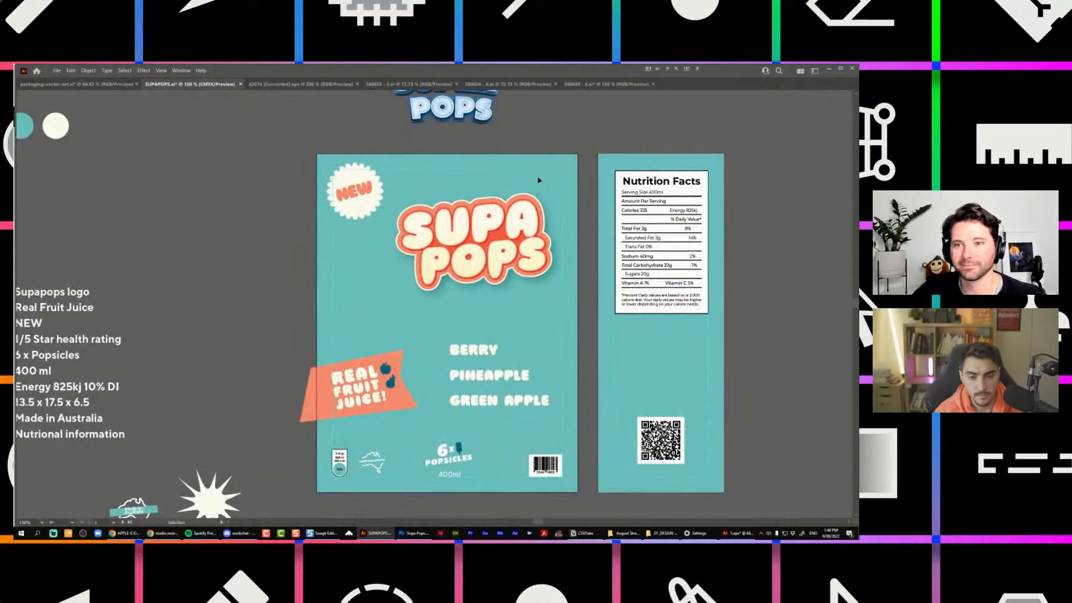
scroll(532, 345, "up", 1)
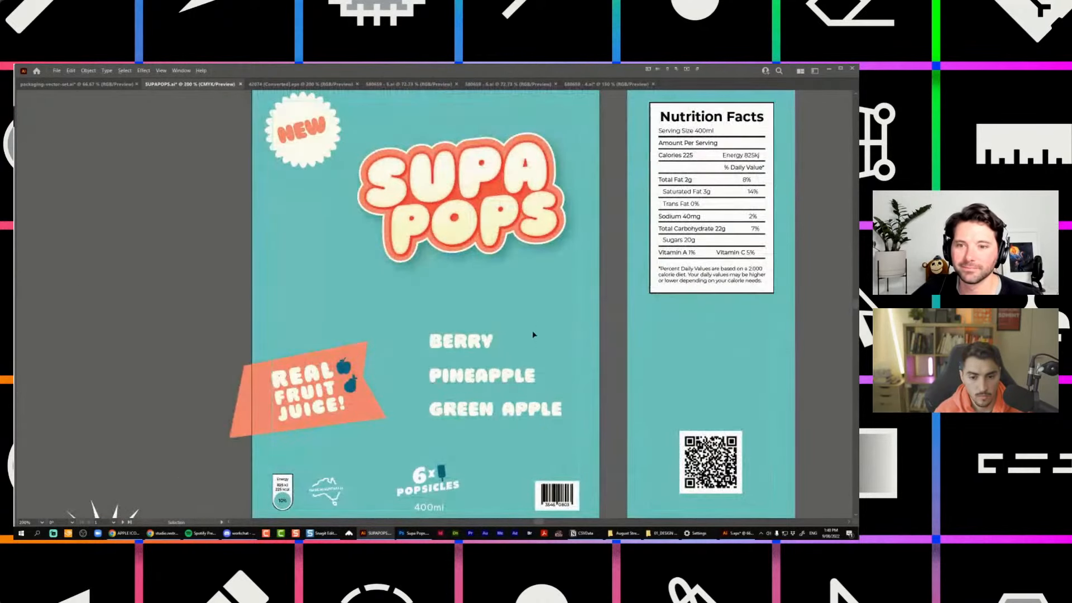
Start a Make with Warp envelope on the BERRY label, comparing the Arch and Arc styles with a 10% Arc bend.
scroll(488, 351, "up", 1)
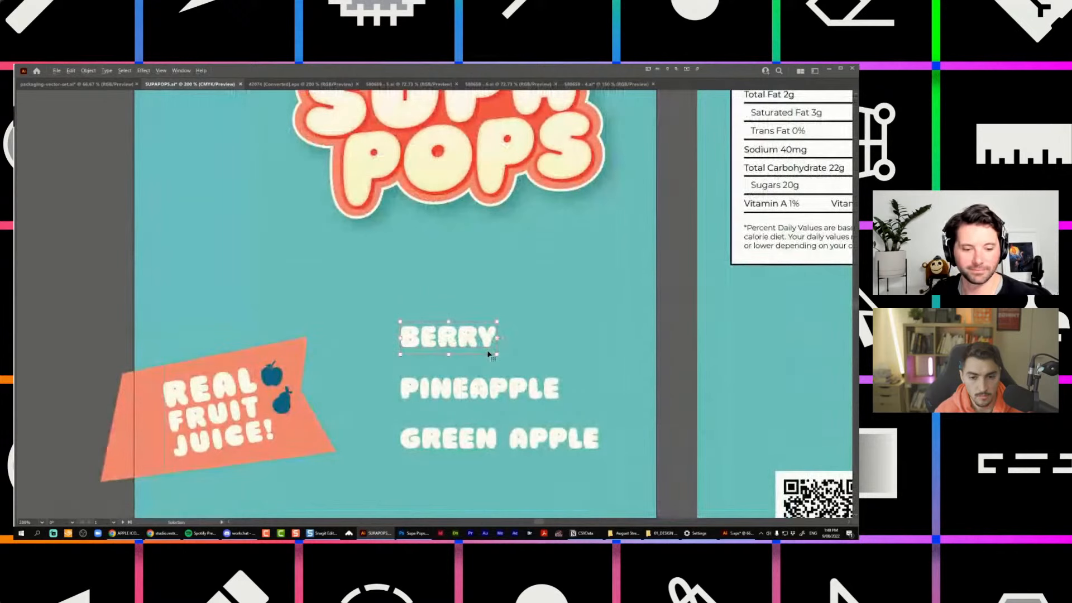
left_click(89, 71)
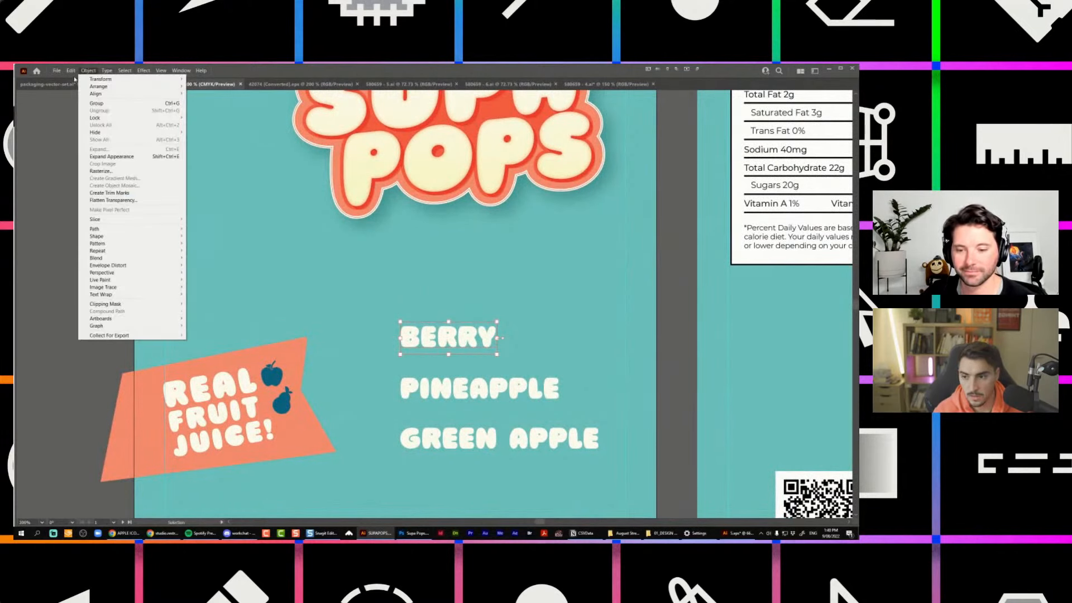
mouse_move(118, 265)
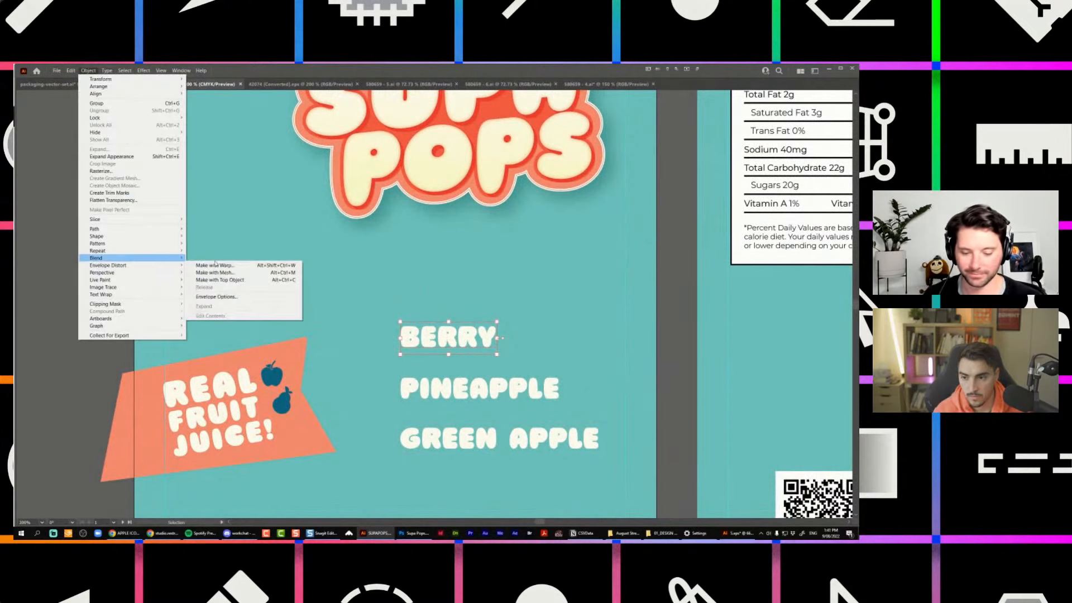
left_click(215, 265)
mouse_move(417, 234)
left_mouse_down()
mouse_move(436, 235)
mouse_move(416, 235)
left_mouse_up()
left_click(410, 215)
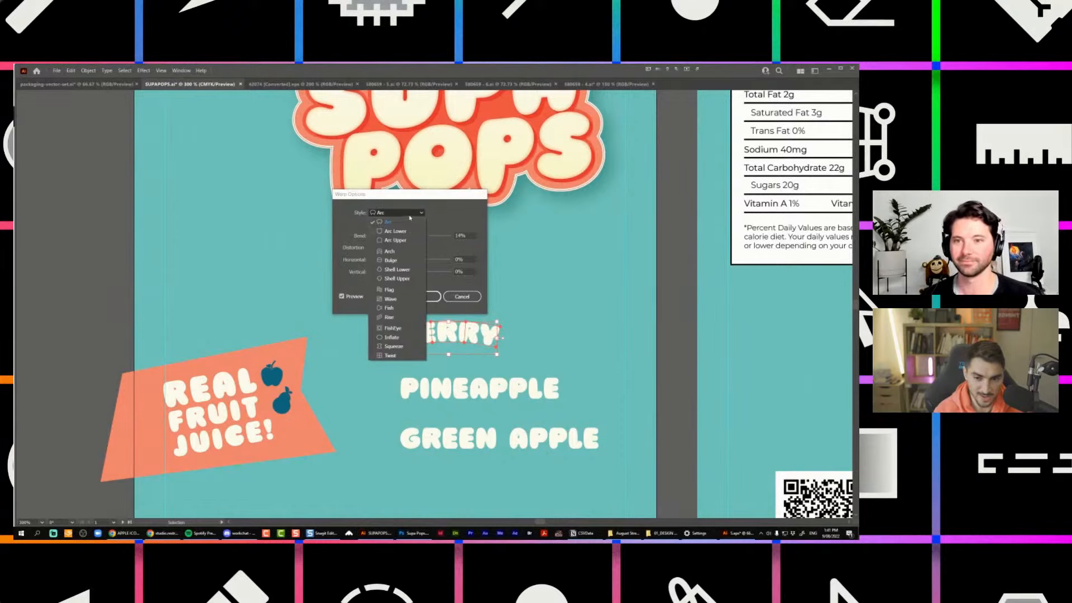
left_click(390, 251)
left_click(415, 215)
left_click(389, 222)
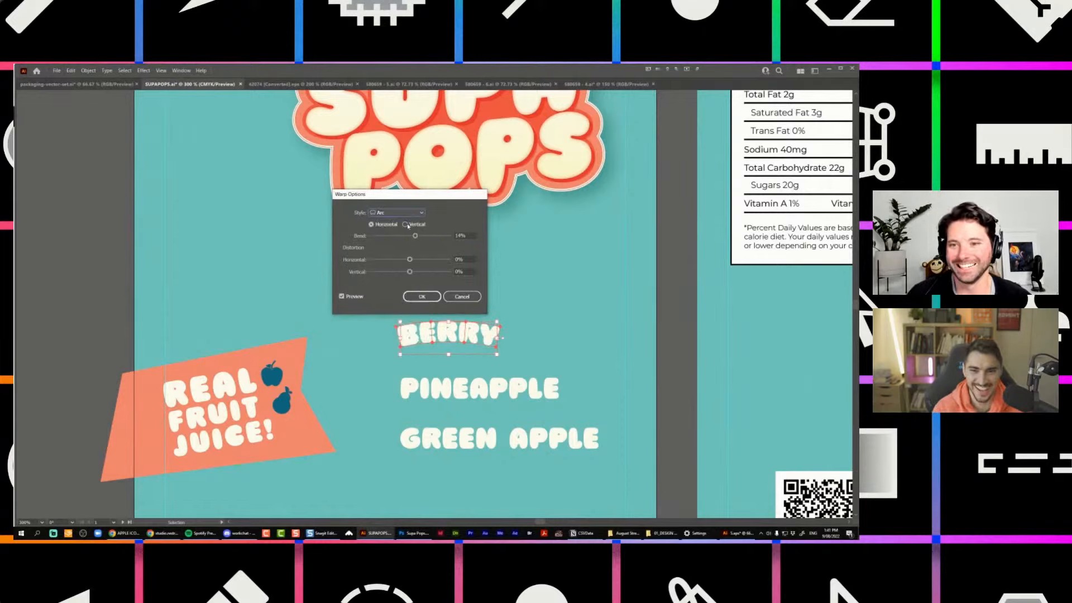
mouse_move(416, 235)
left_mouse_down()
mouse_move(441, 235)
mouse_move(414, 236)
left_mouse_up()
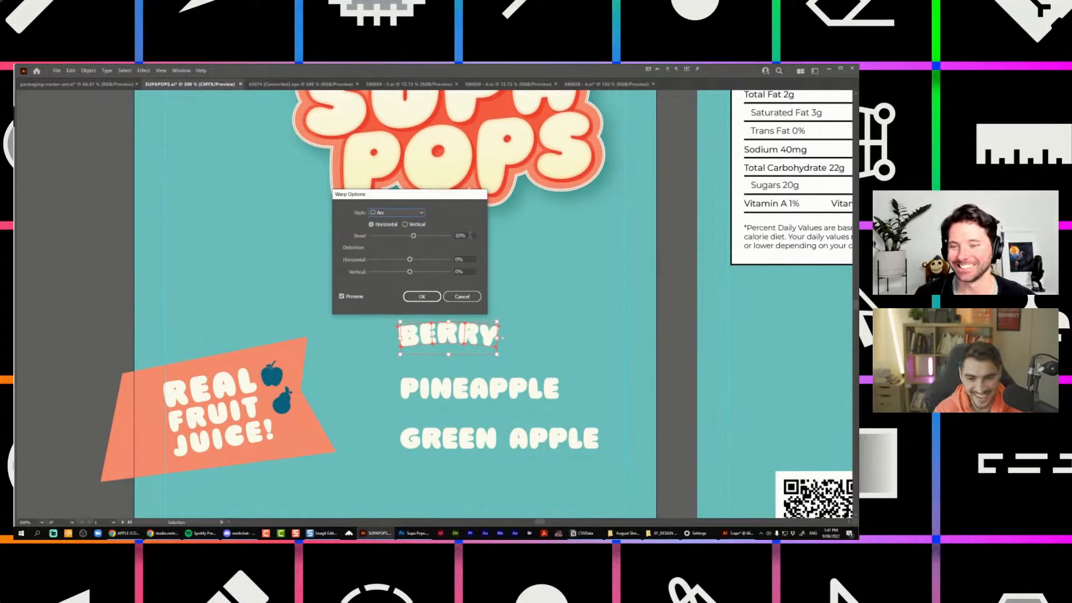
Change the BERRY warp style to Flag with a 30% horizontal bend and apply it.
left_click(416, 212)
left_click(394, 291)
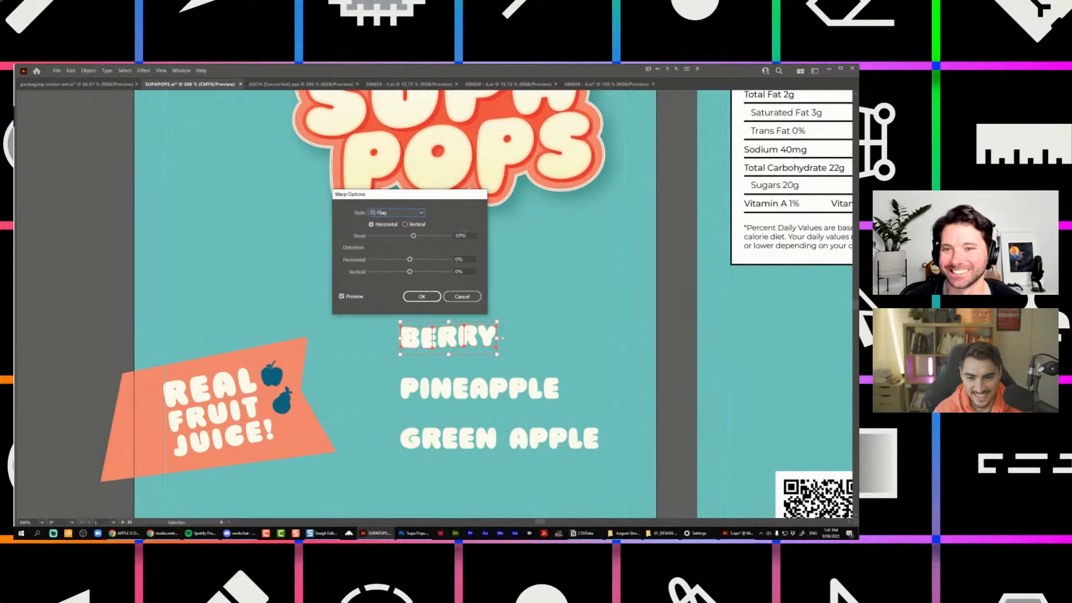
scroll(465, 233, "up", 3)
scroll(466, 234, "down", 4)
scroll(468, 234, "up", 3)
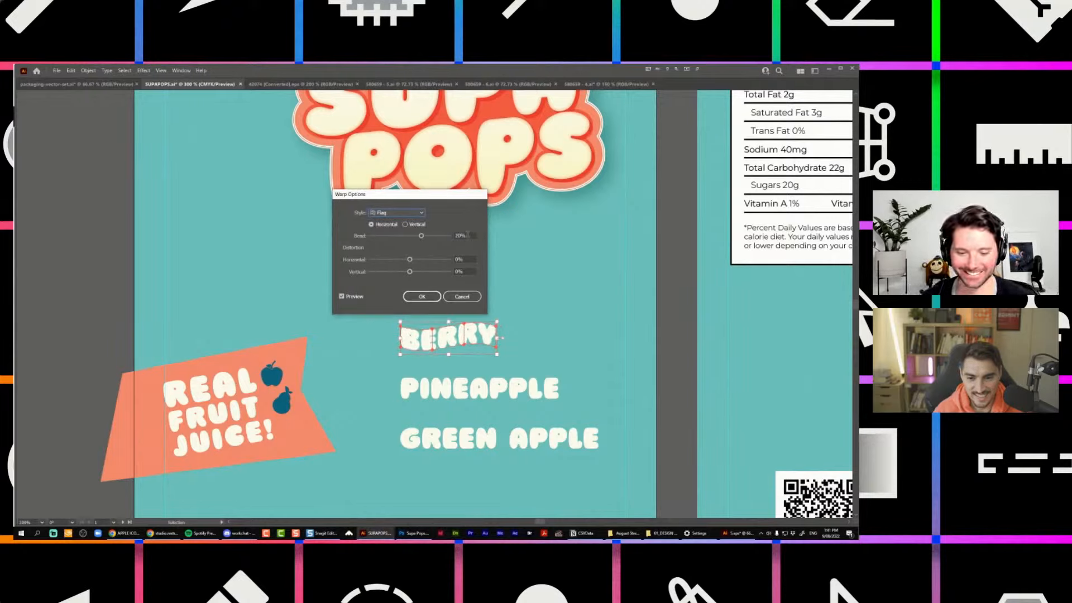
left_click(432, 300)
Apply a Make with Warp envelope in the Flag style to the PINEAPPLE and GREEN APPLE labels.
left_click_drag(547, 395, 497, 470)
key("ctrl+z")
left_click(456, 444, "shift")
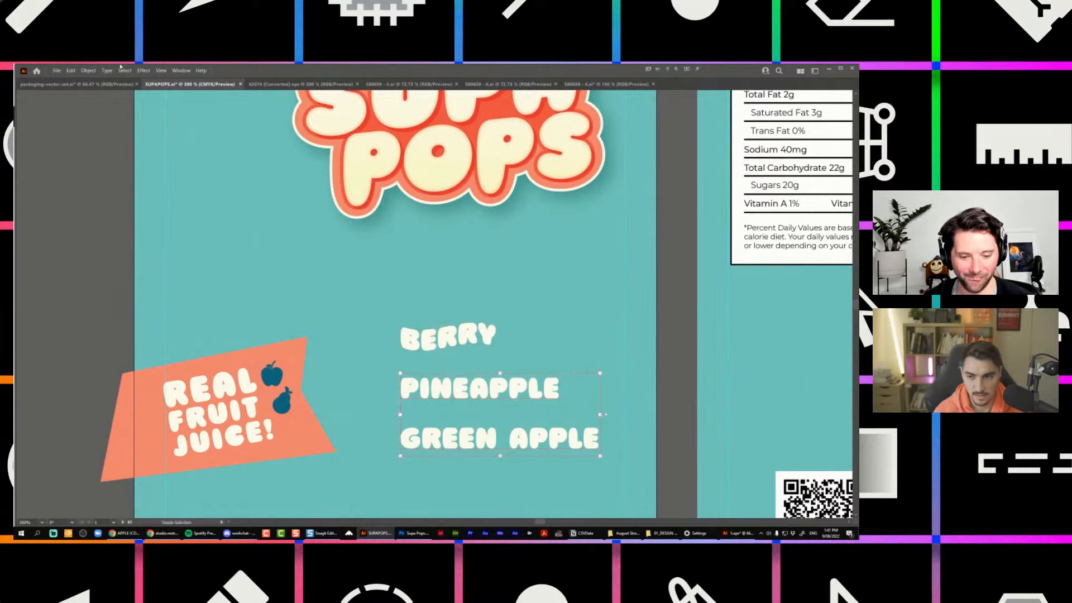
left_click(89, 71)
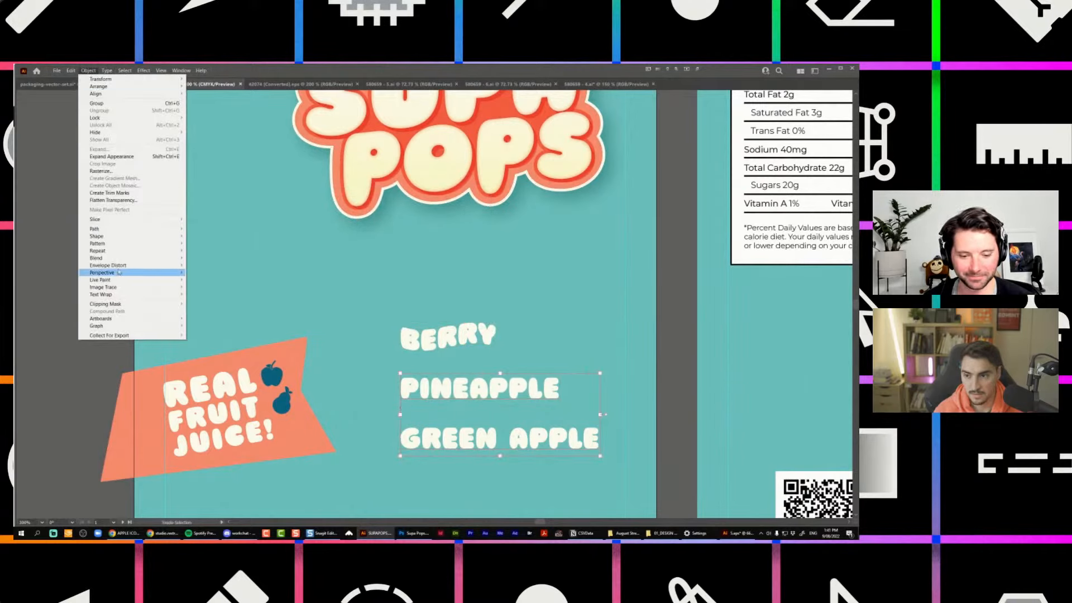
left_click(208, 265)
left_click(432, 300)
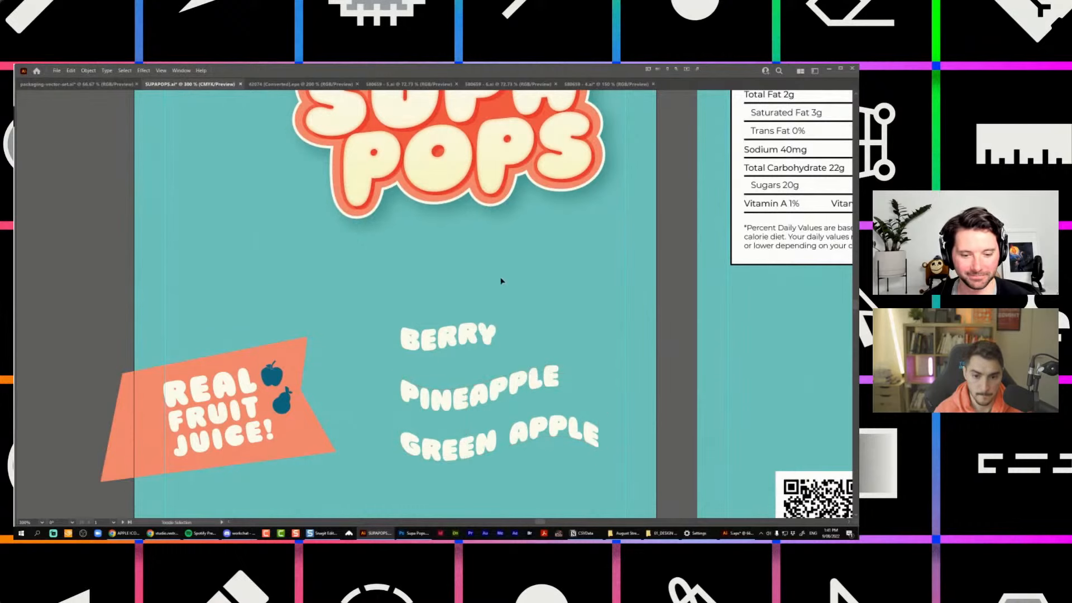
Stack the BERRY, PINEAPPLE and GREEN APPLE labels closely in one left-aligned column.
key("ctrl+minus")
left_click_drag(447, 339, 297, 302)
key("ctrl+z")
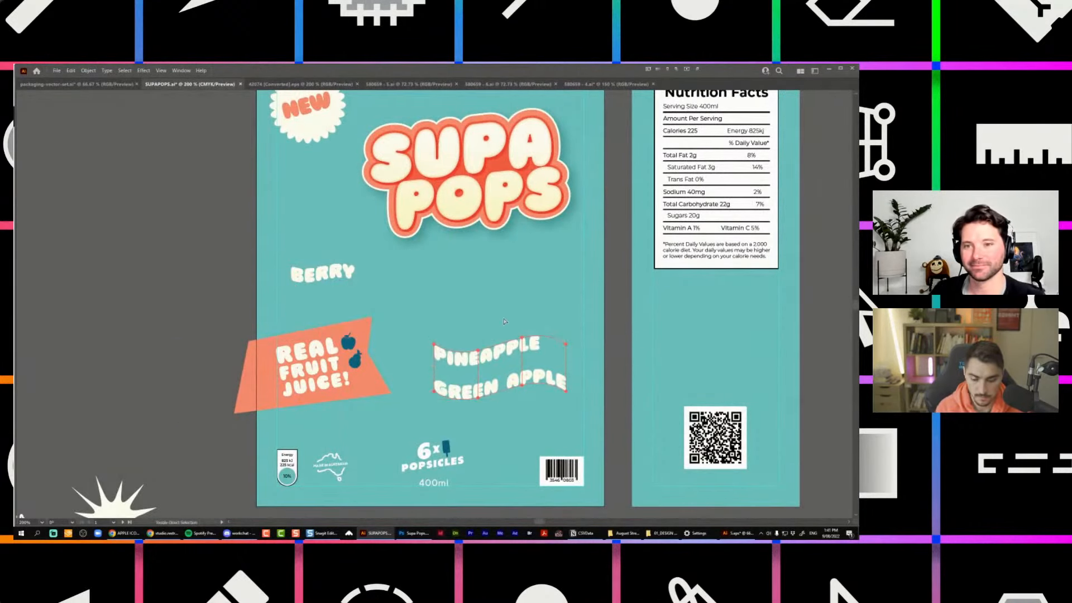
left_click(504, 318)
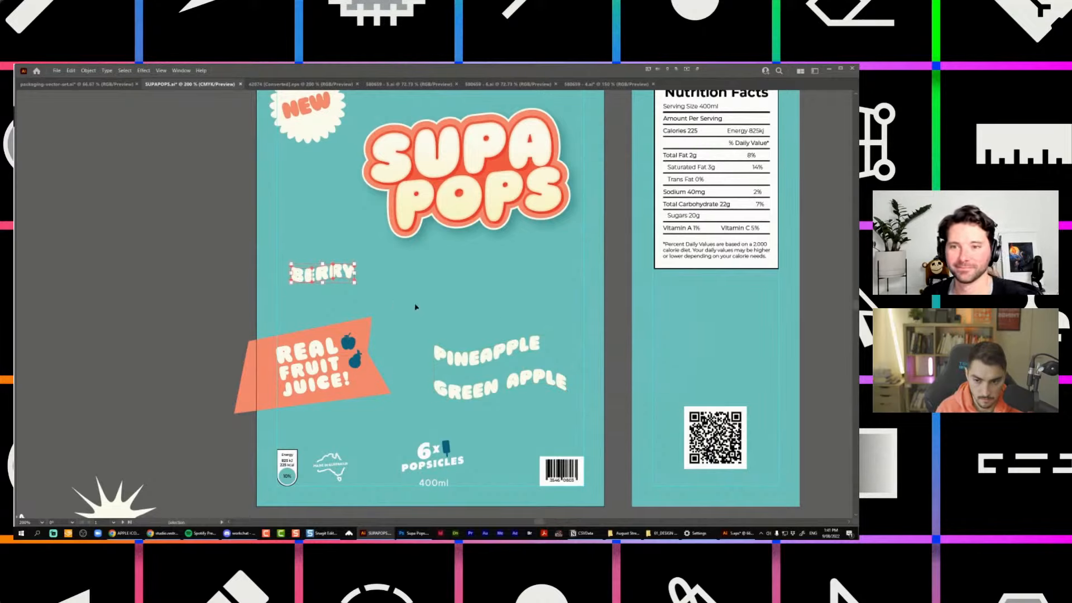
left_click_drag(337, 276, 477, 333)
left_click_drag(473, 393, 472, 378)
key("ctrl+z")
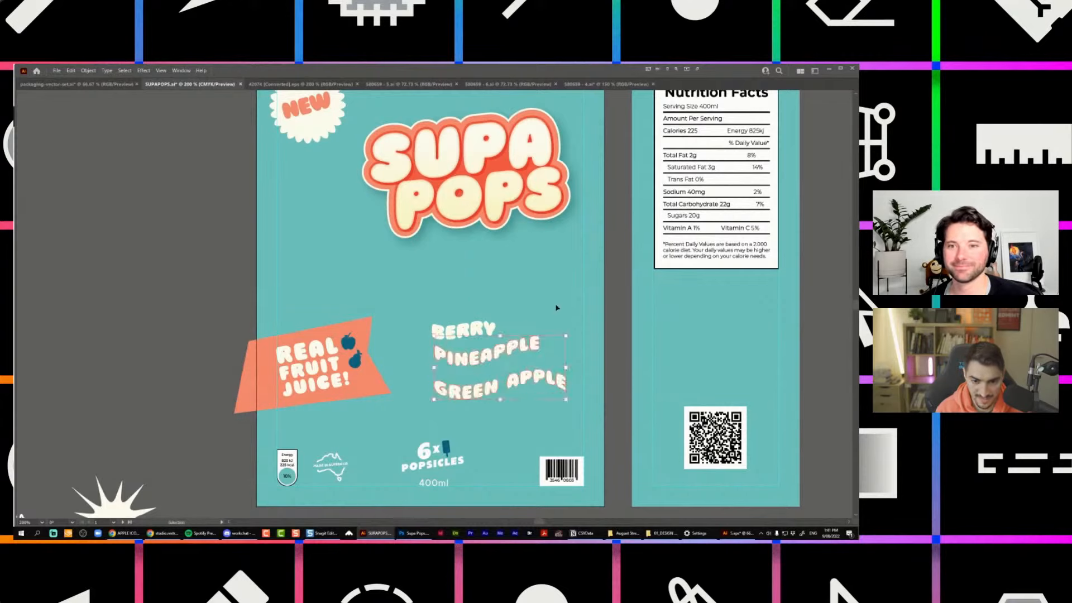
scroll(471, 415, "up", 1)
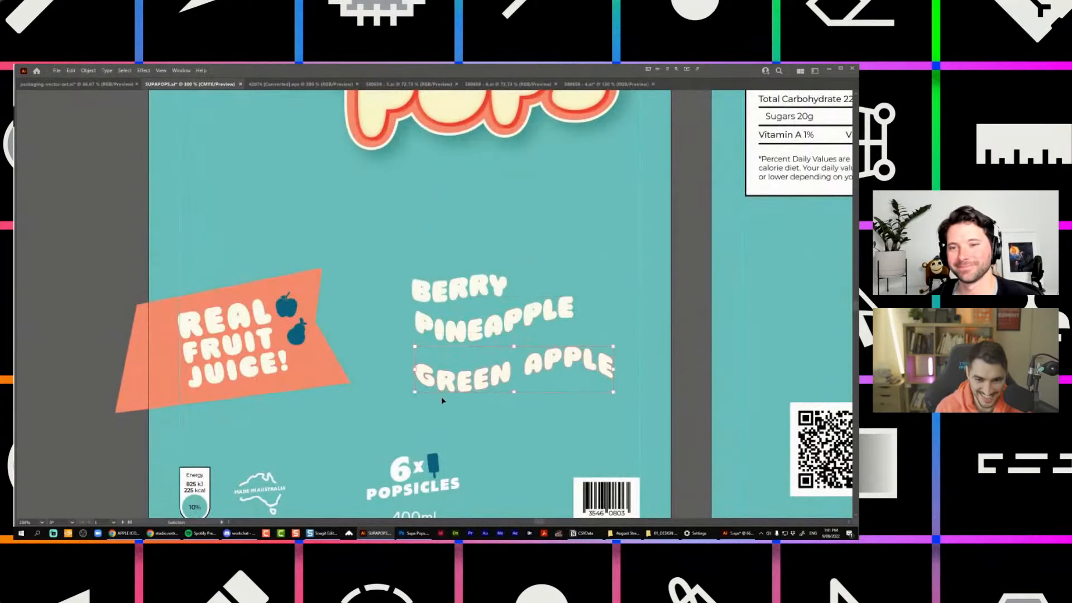
left_click(515, 213)
scroll(394, 269, "up", 1)
Scale the three flavour labels down together and place them just above the barcode on the front panel.
left_click_drag(571, 252, 489, 414)
scroll(485, 370, "down", 2)
left_click_drag(487, 357, 375, 276)
left_click_drag(431, 250, 384, 274)
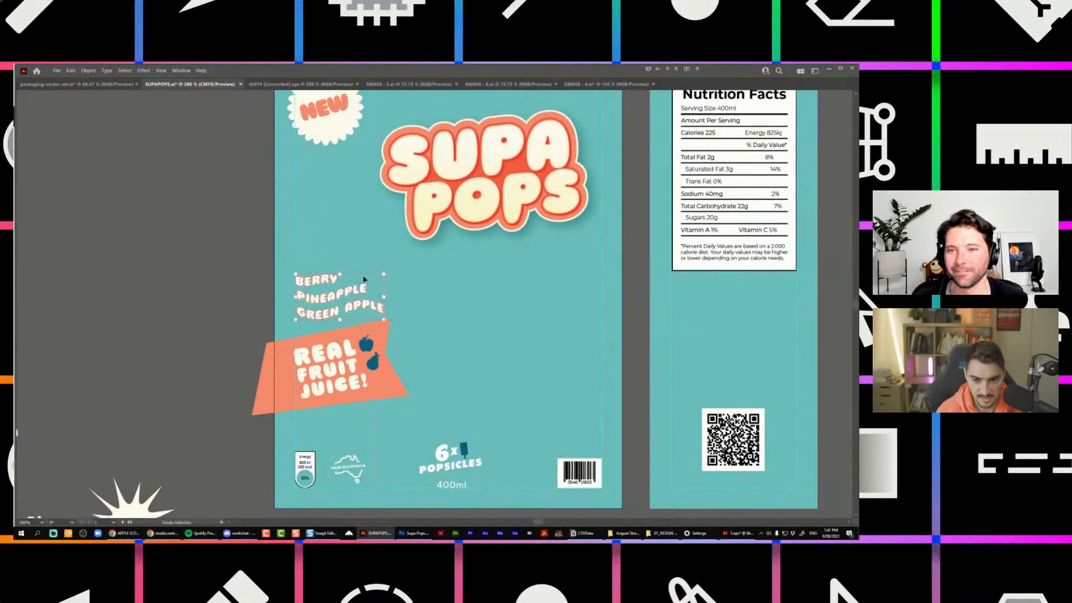
left_click_drag(340, 300, 562, 411)
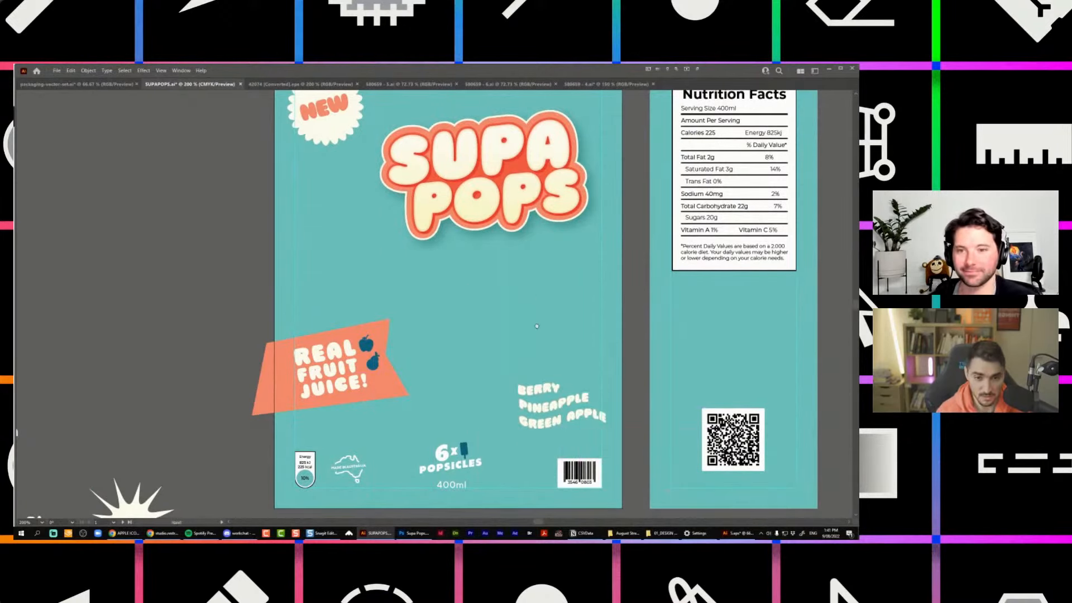
Move the SUPA POPS logo lower and closer to the centre of the front panel.
left_click_drag(537, 299, 528, 343)
scroll(529, 343, "down", 1)
left_click_drag(567, 450, 546, 450)
left_click_drag(555, 336, 521, 299)
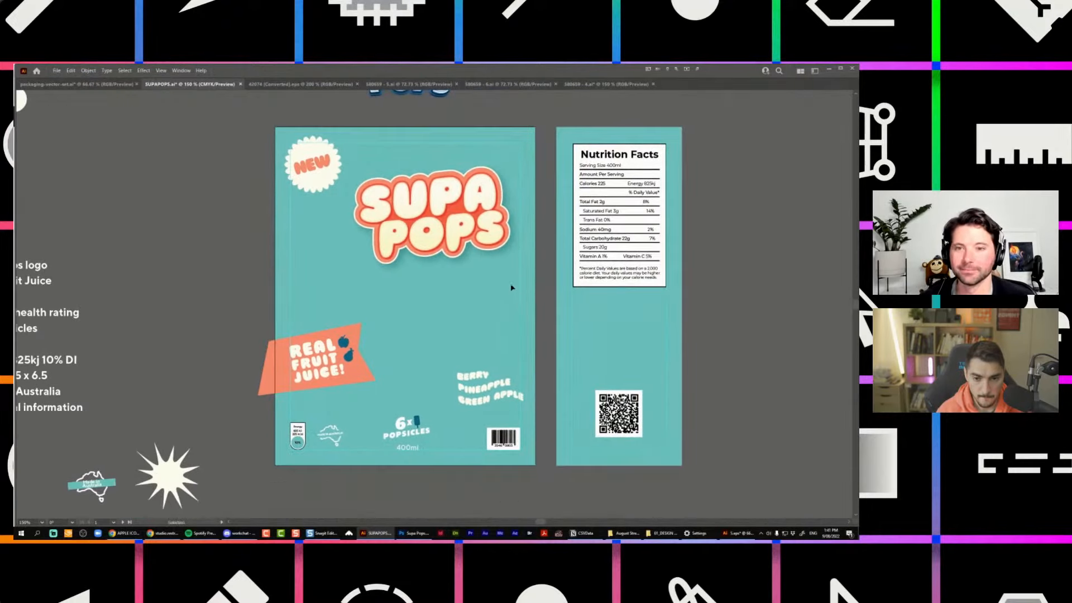
scroll(500, 282, "down", 3)
scroll(499, 281, "up", 2)
left_click(451, 235)
left_click_drag(451, 234, 484, 228)
left_click(507, 191)
scroll(484, 228, "down", 1)
scroll(484, 262, "up", 3)
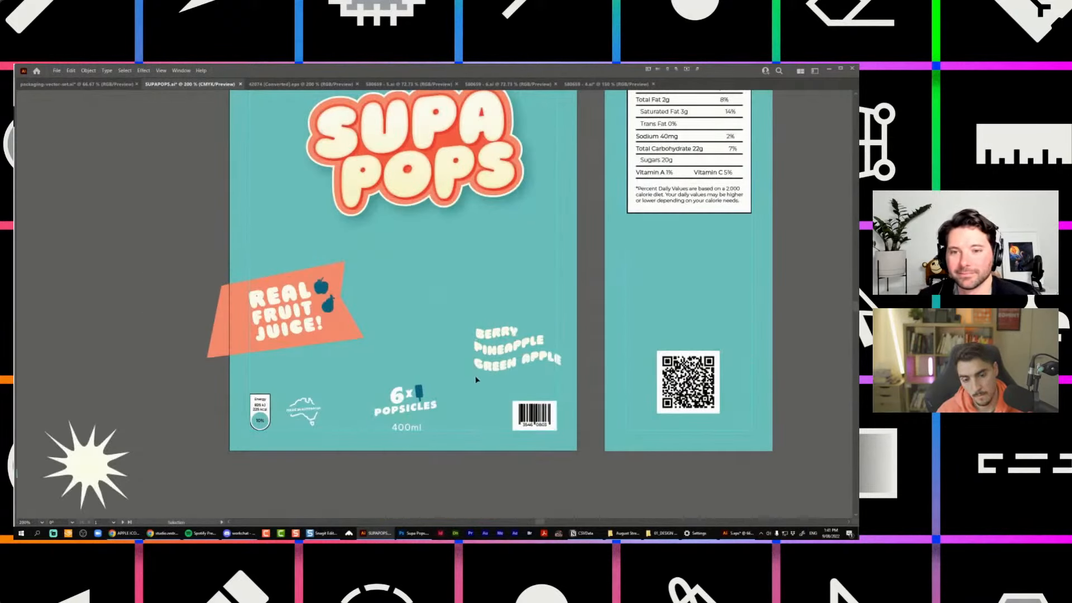
Switch to the Supa Pops document in Photoshop and bring up the folder containing the popsicle images.
left_click(502, 352)
scroll(511, 275, "down", 1)
scroll(511, 274, "down", 3)
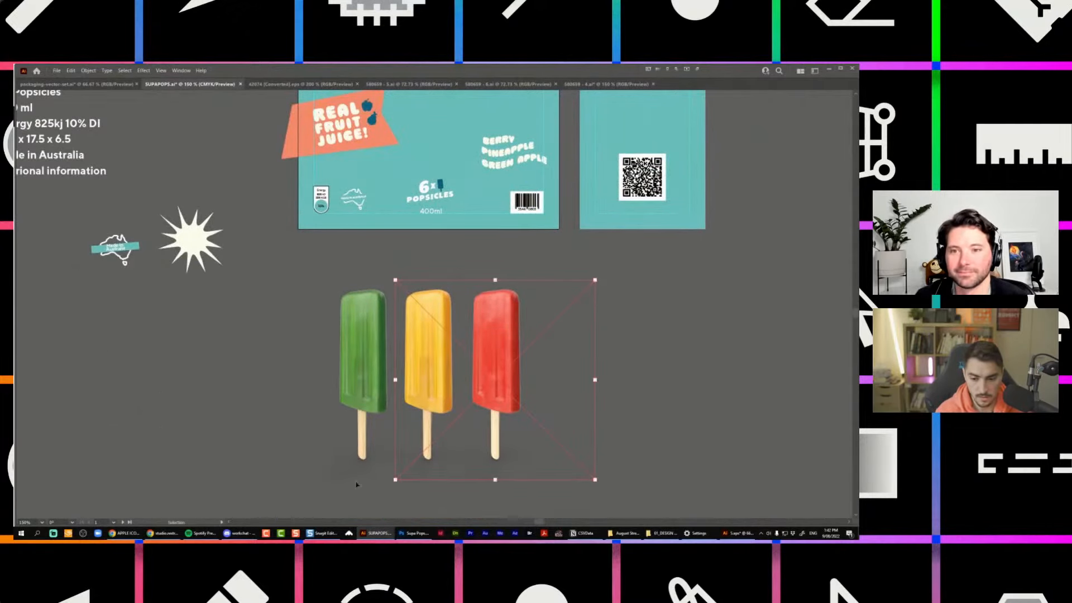
left_click(414, 533)
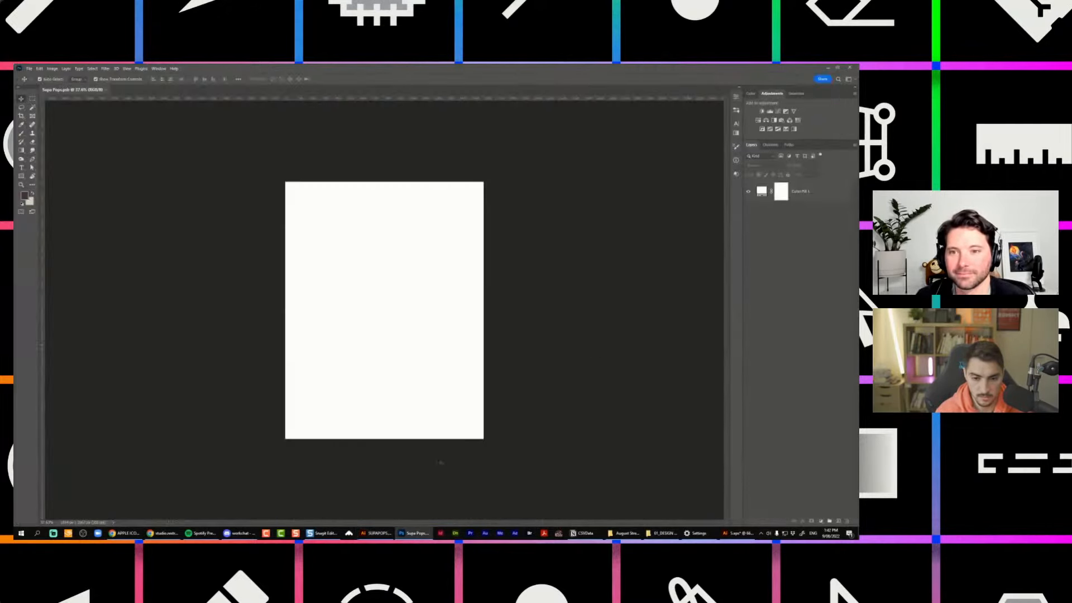
left_click(626, 534)
Place the green, yellow and red Ice Lolly images as separate layers in the Supa Pops document.
left_click_drag(680, 292, 349, 293)
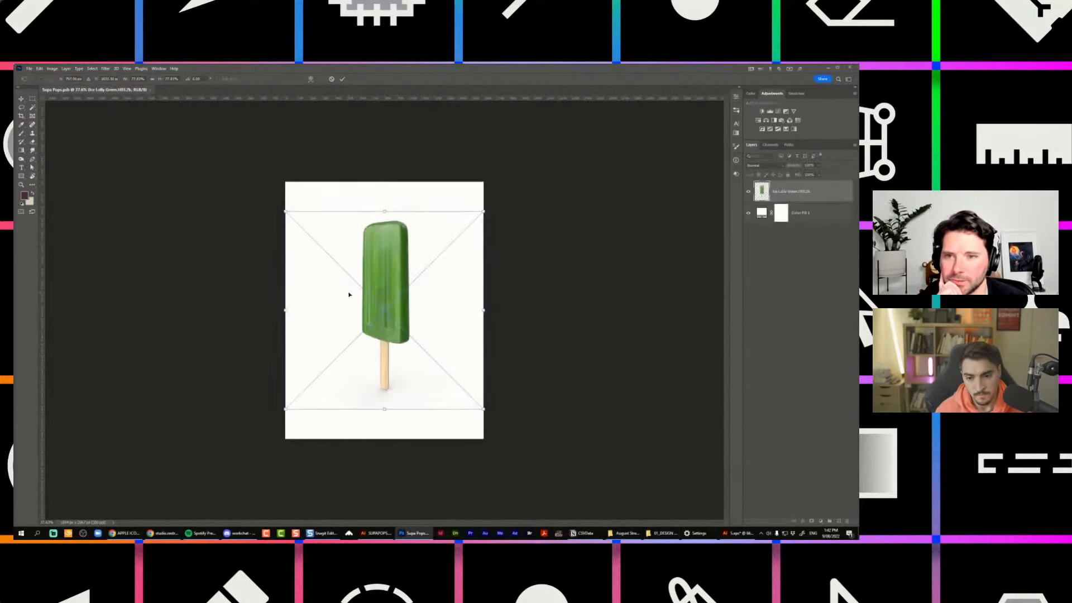
scroll(353, 293, "up", 1)
scroll(363, 410, "up", 5)
scroll(363, 414, "down", 3)
scroll(389, 329, "down", 1)
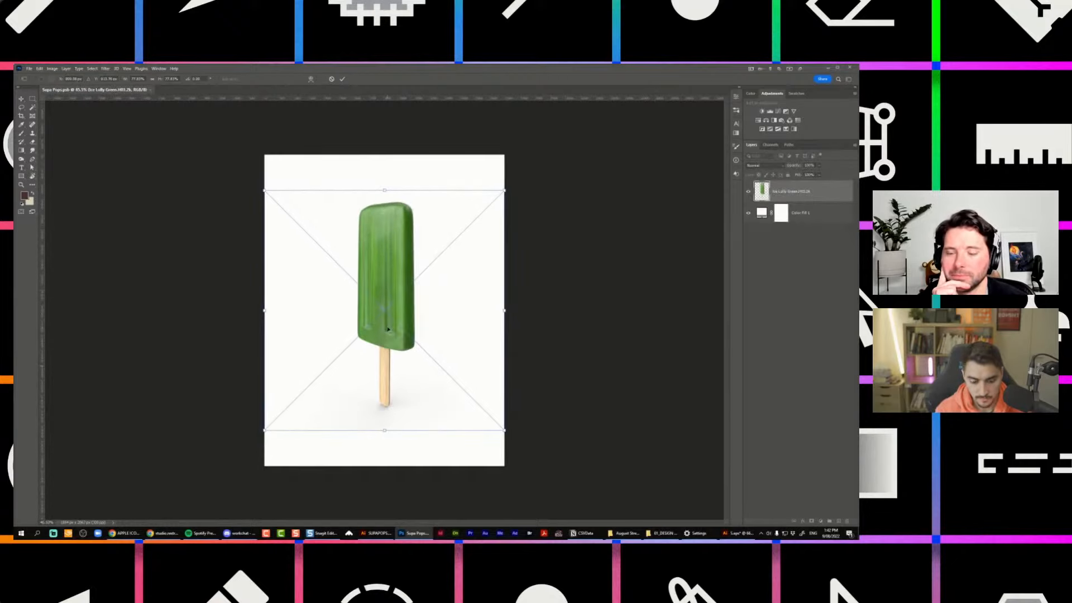
key("Return")
key("Return")
key("Return")
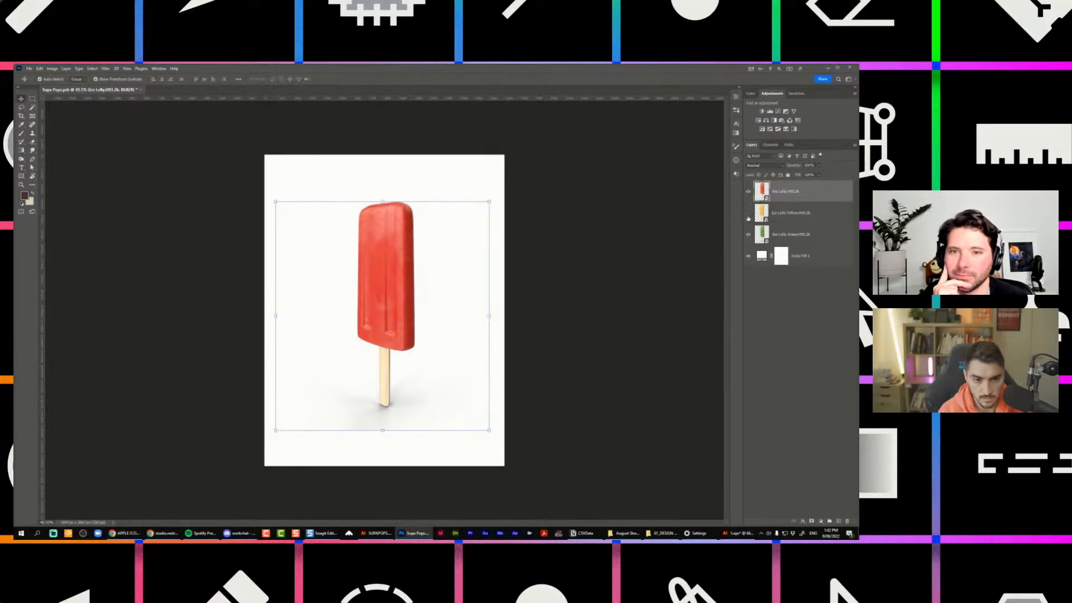
Hide the yellow and green Ice Lolly layers and the Color Fill 1 background layer.
left_click(754, 234)
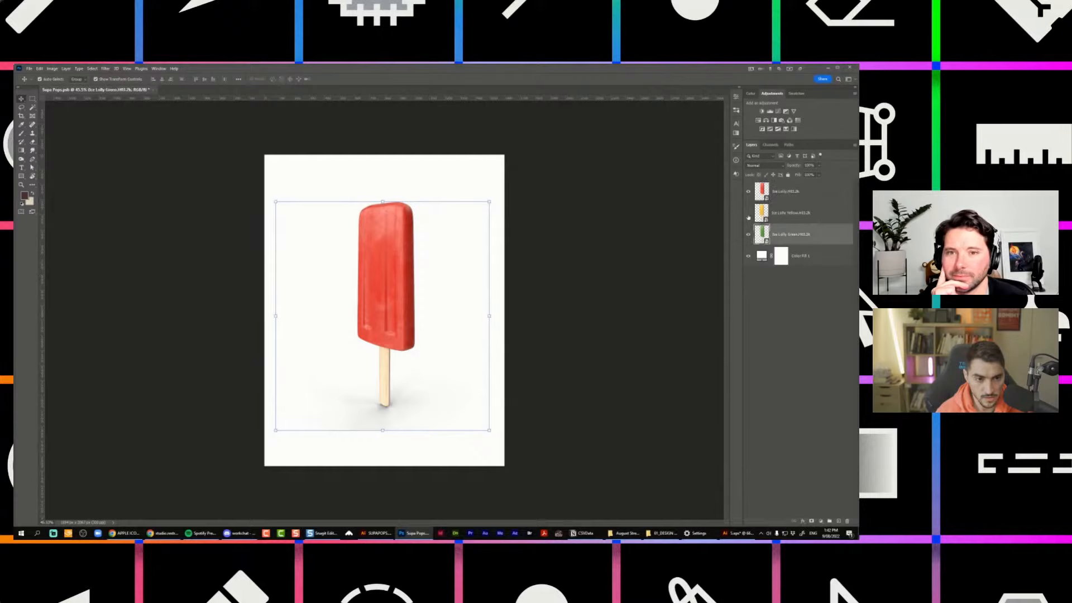
left_click(749, 235)
scroll(391, 413, "up", 8)
scroll(396, 436, "down", 10)
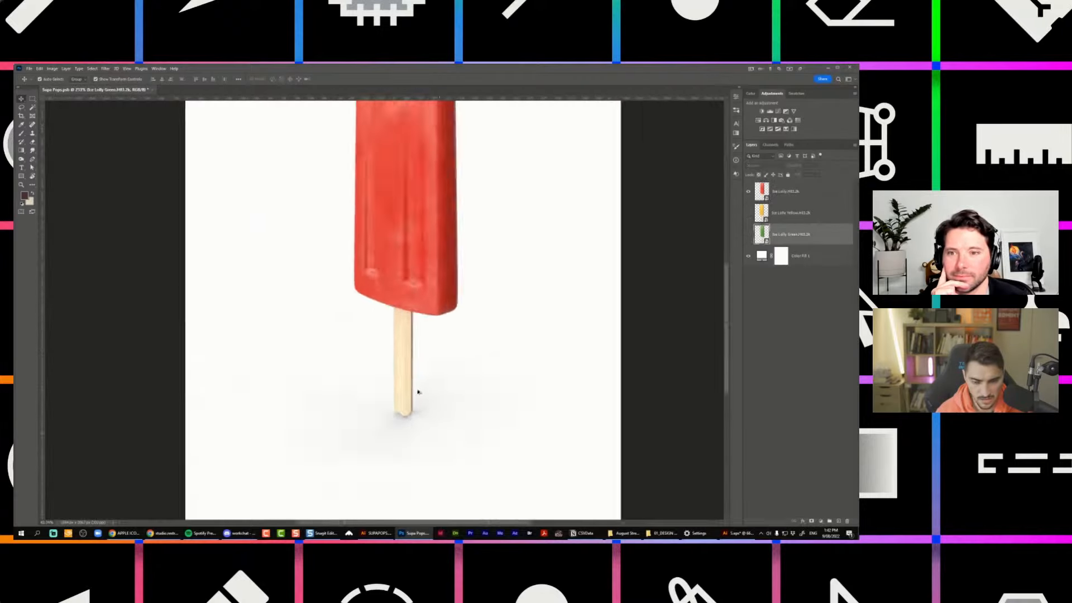
left_click(749, 191)
left_click(749, 191)
left_click(749, 256)
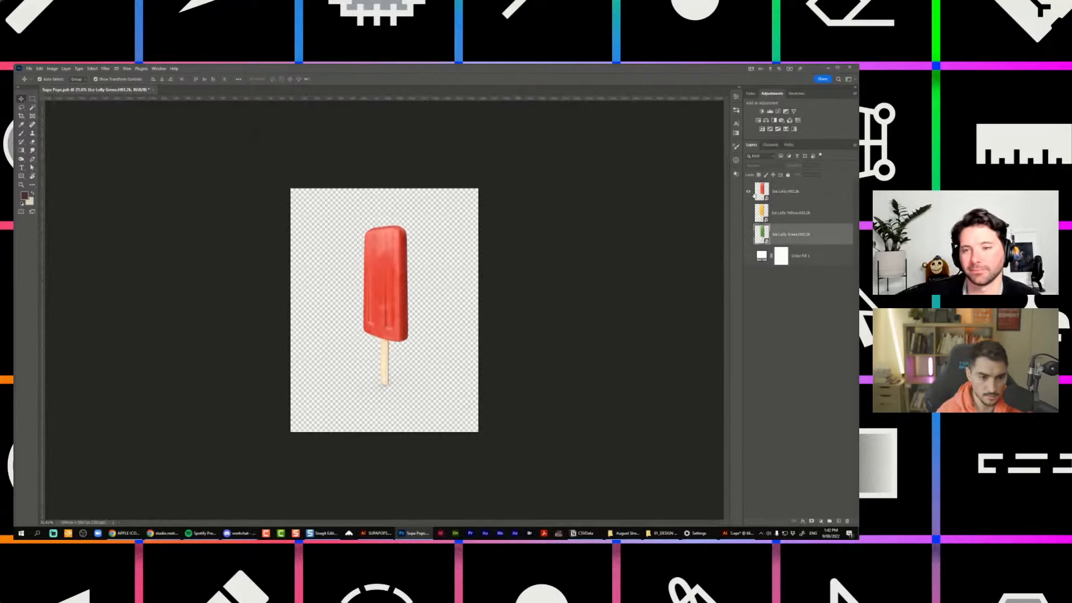
Compare the shadows by toggling the Ice Lolly layers, leaving only the red popsicle layer visible and selected.
left_click(749, 191)
left_click(749, 191)
left_click(749, 212)
left_click(749, 234)
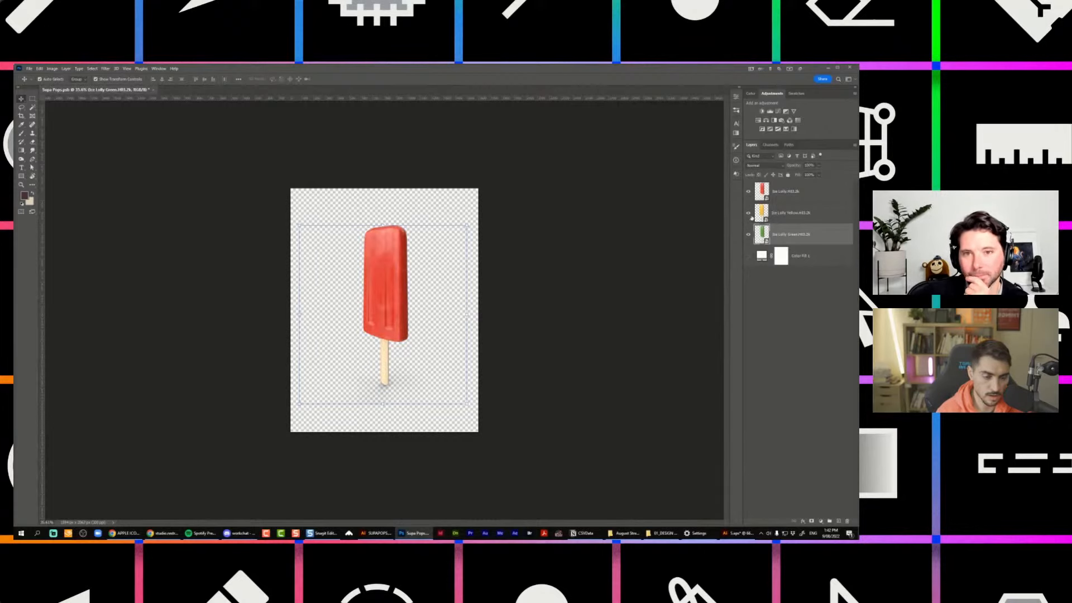
scroll(454, 280, "up", 2)
left_click(749, 234)
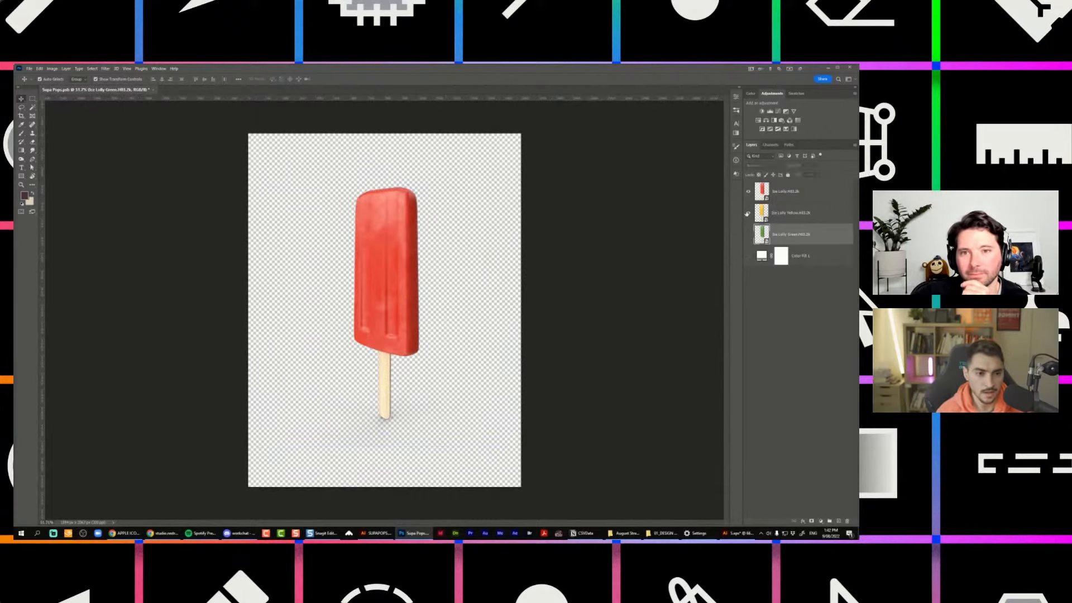
left_click(751, 194)
scroll(342, 435, "up", 2)
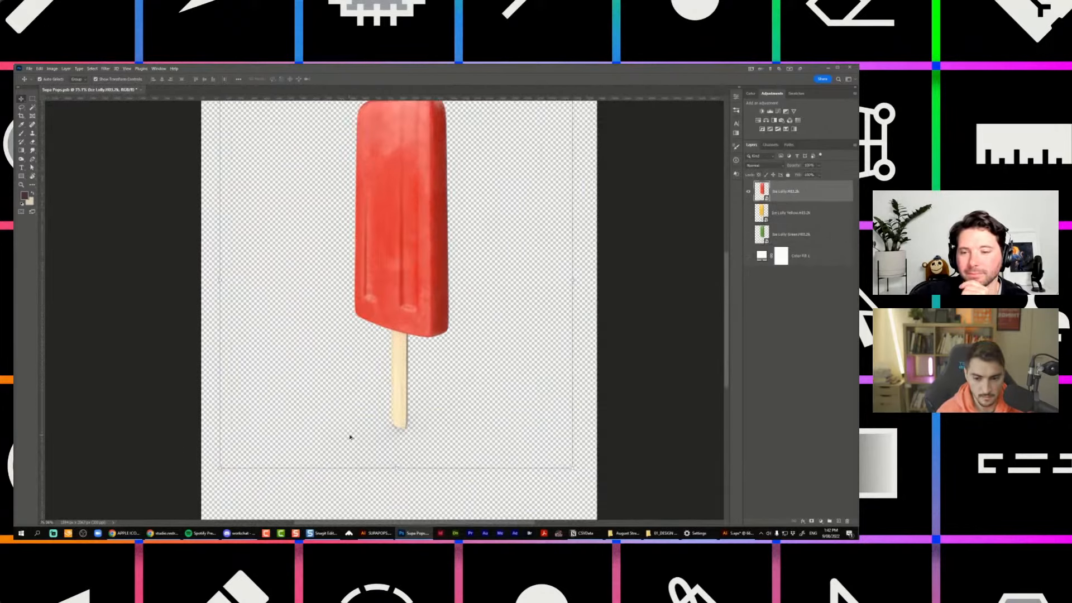
Select the red popsicle and its stick with Select Subject and check the selection edge up close.
scroll(396, 278, "down", 2)
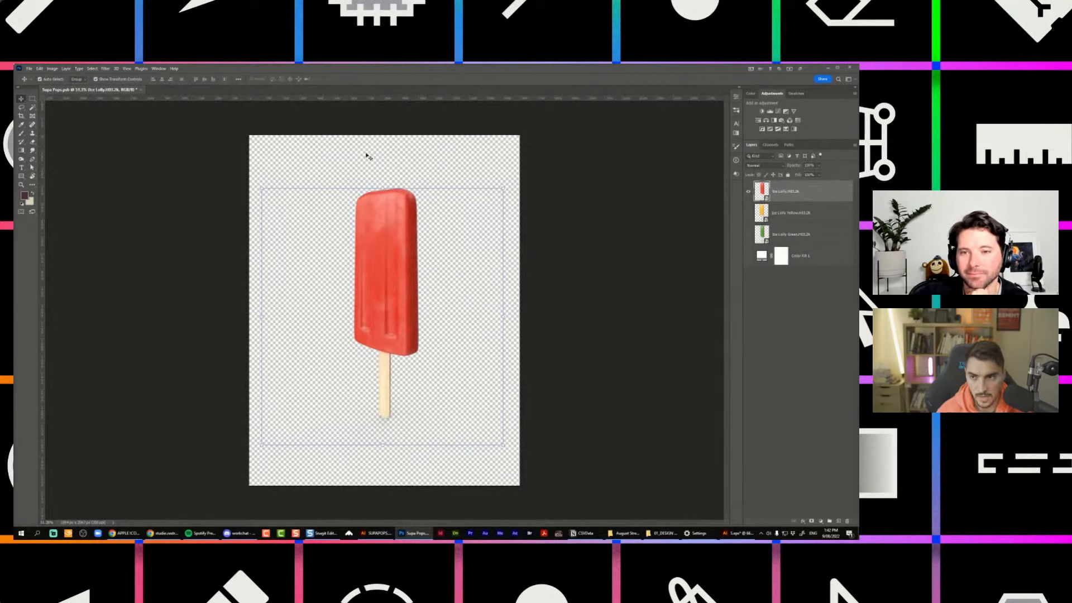
scroll(350, 283, "up", 2)
left_click(736, 97)
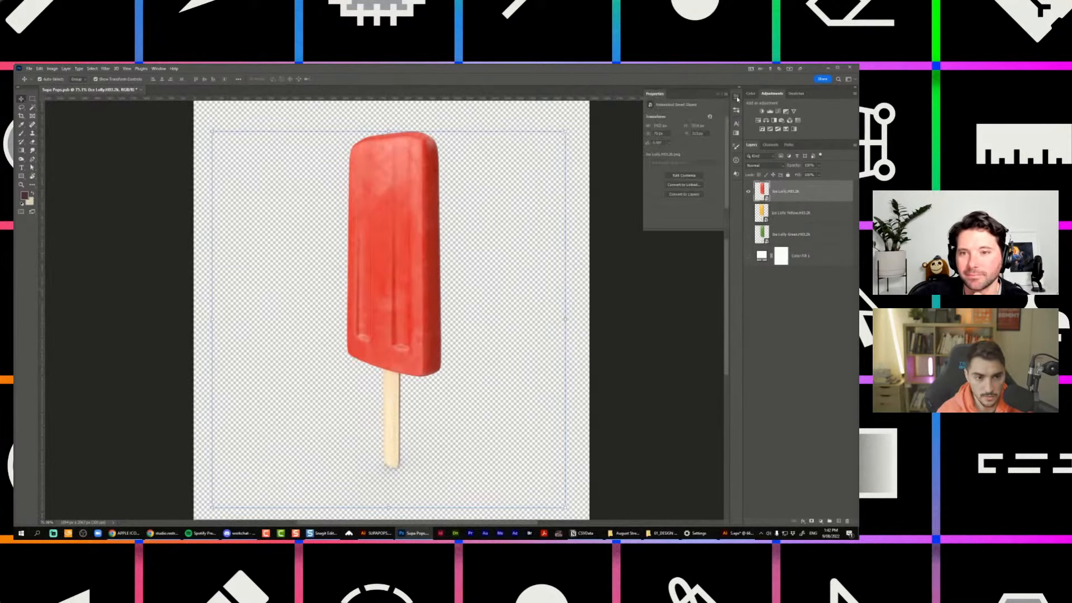
left_click(736, 98)
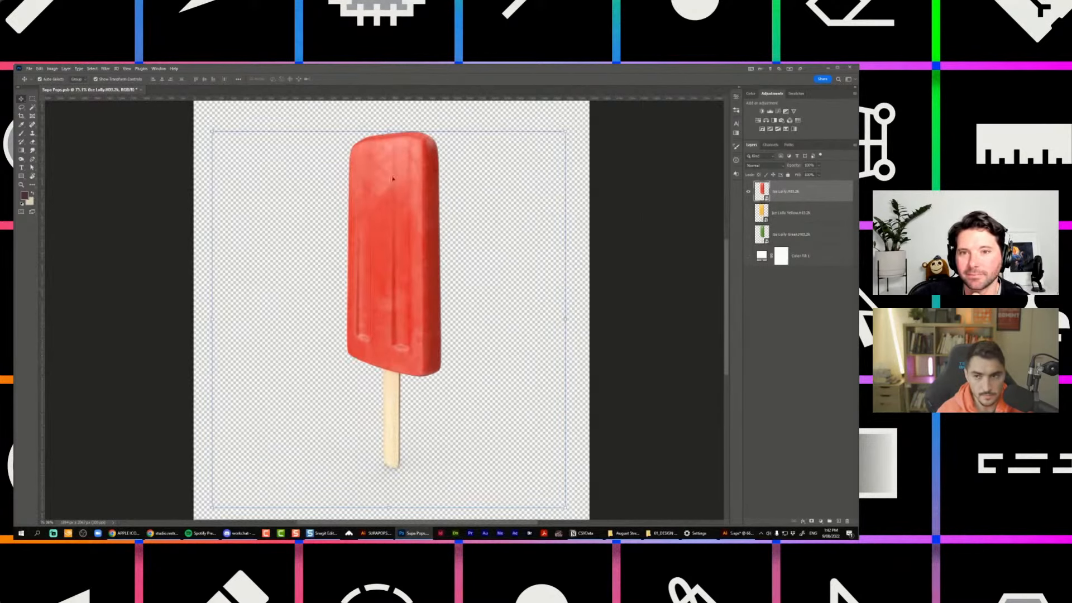
left_click(92, 69)
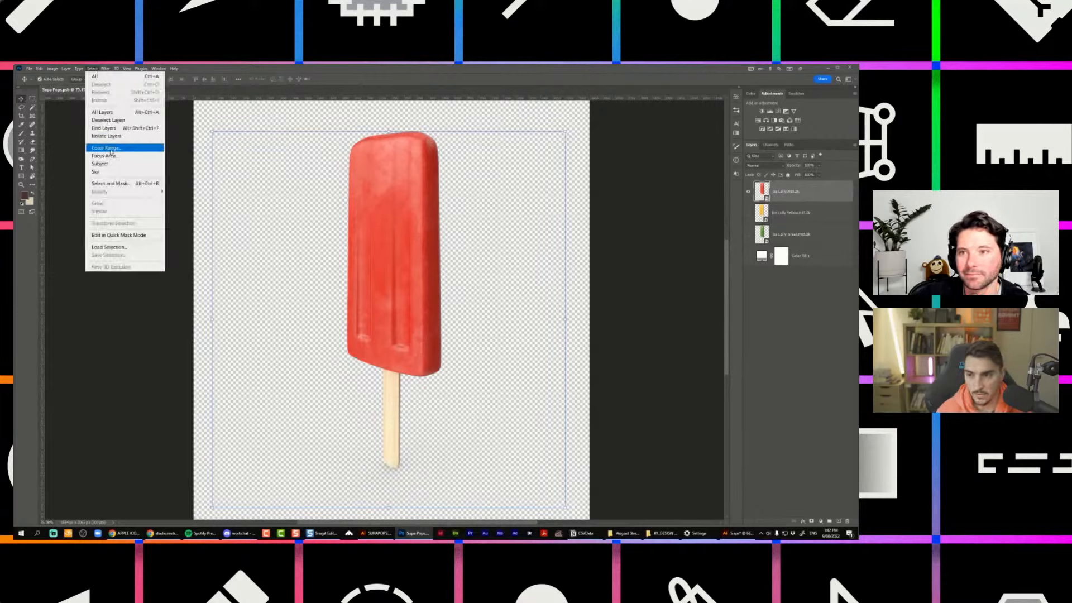
left_click(124, 165)
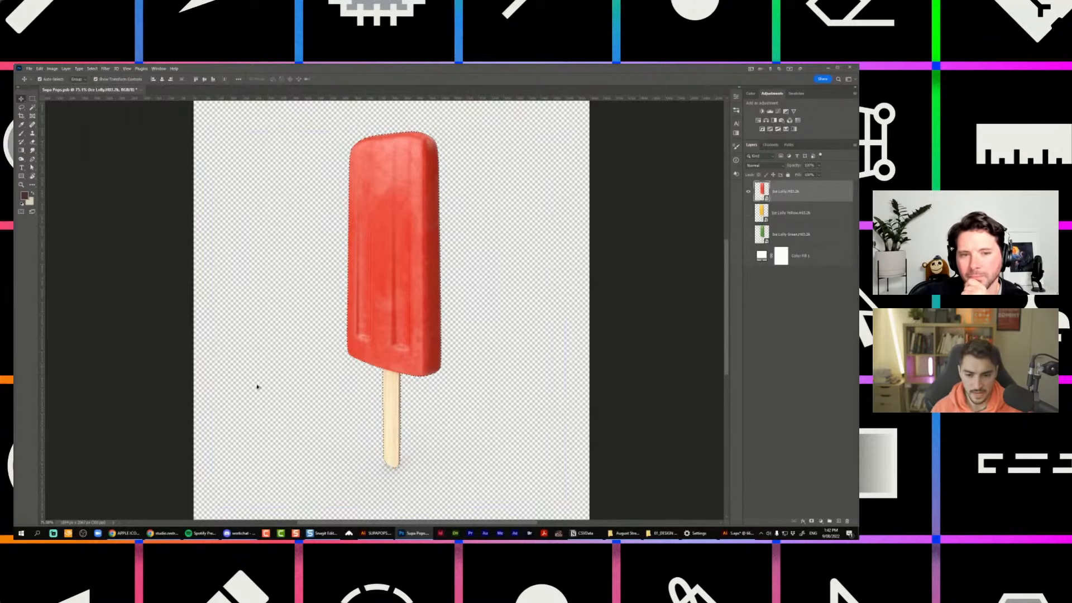
scroll(398, 476, "up", 5)
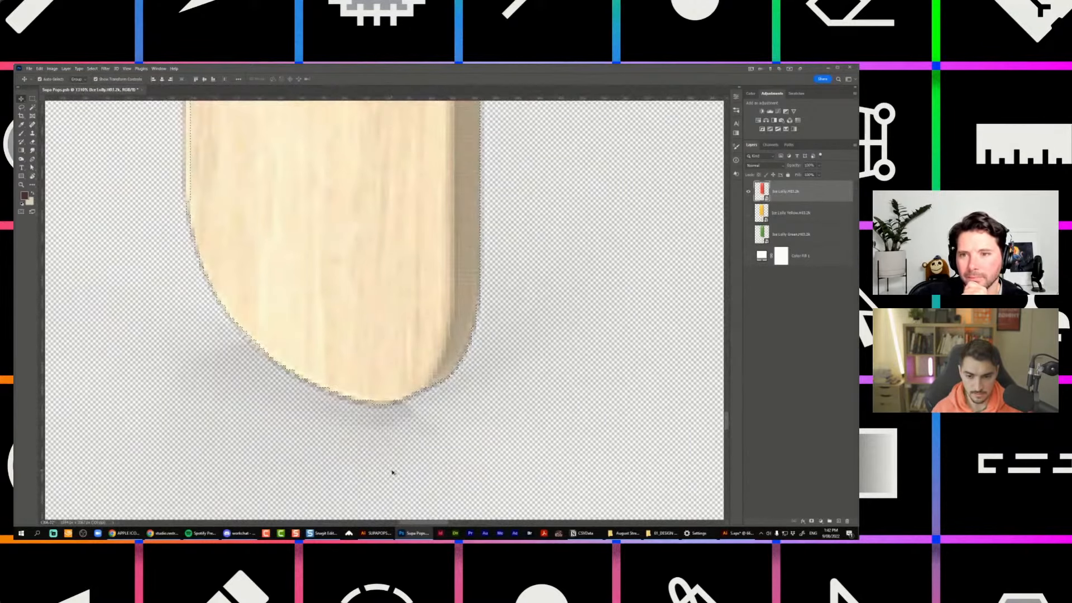
scroll(393, 472, "down", 5)
scroll(477, 358, "up", 8)
scroll(477, 358, "up", 2)
scroll(666, 373, "up", 3)
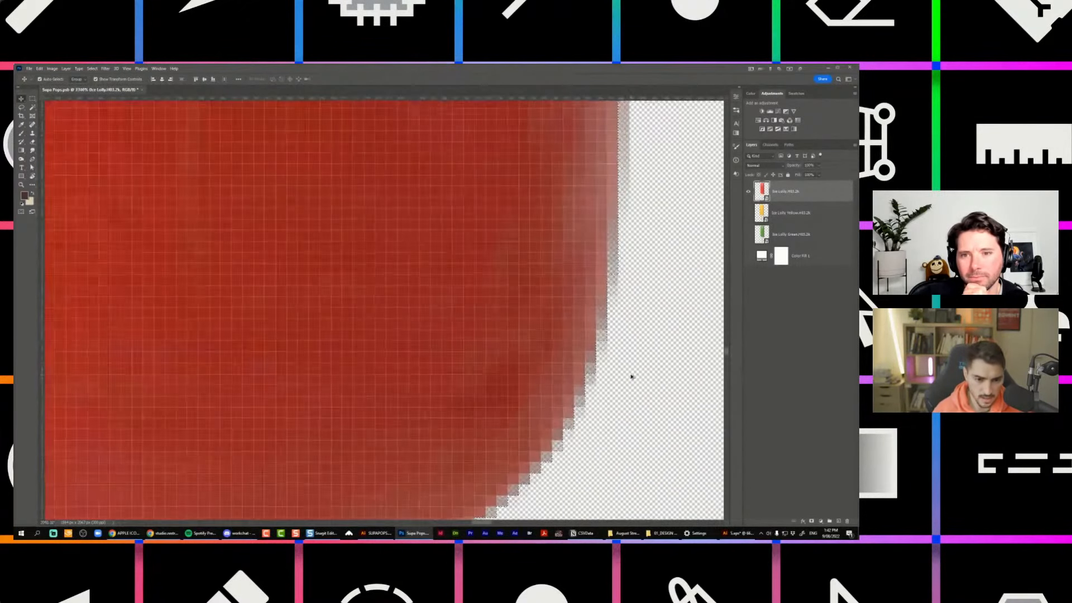
scroll(591, 360, "down", 5)
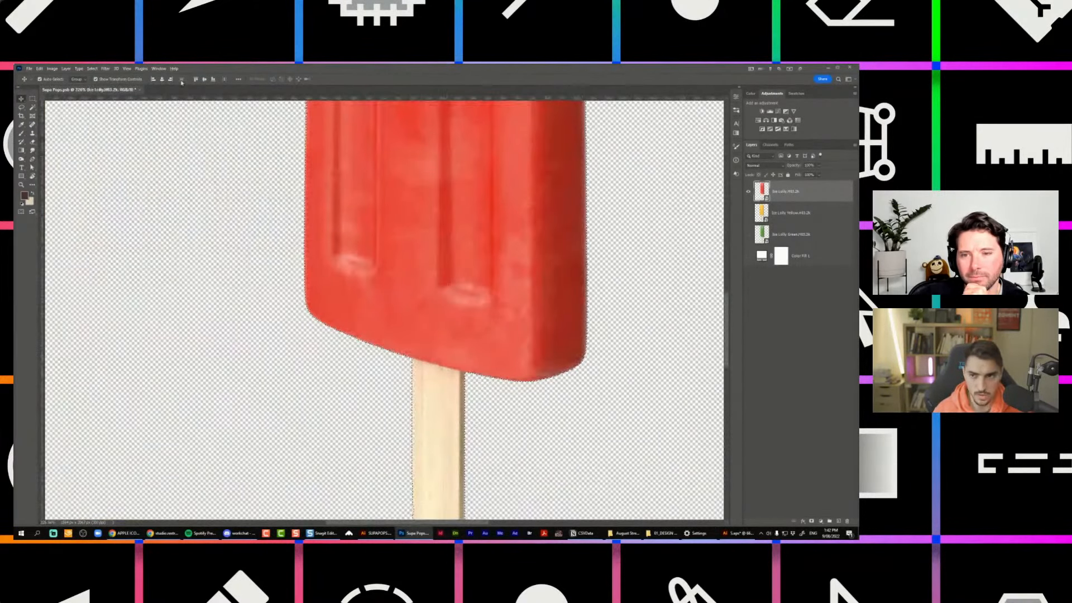
Contract the red popsicle selection slightly inward and inspect its edge along the lower corner.
left_click(93, 69)
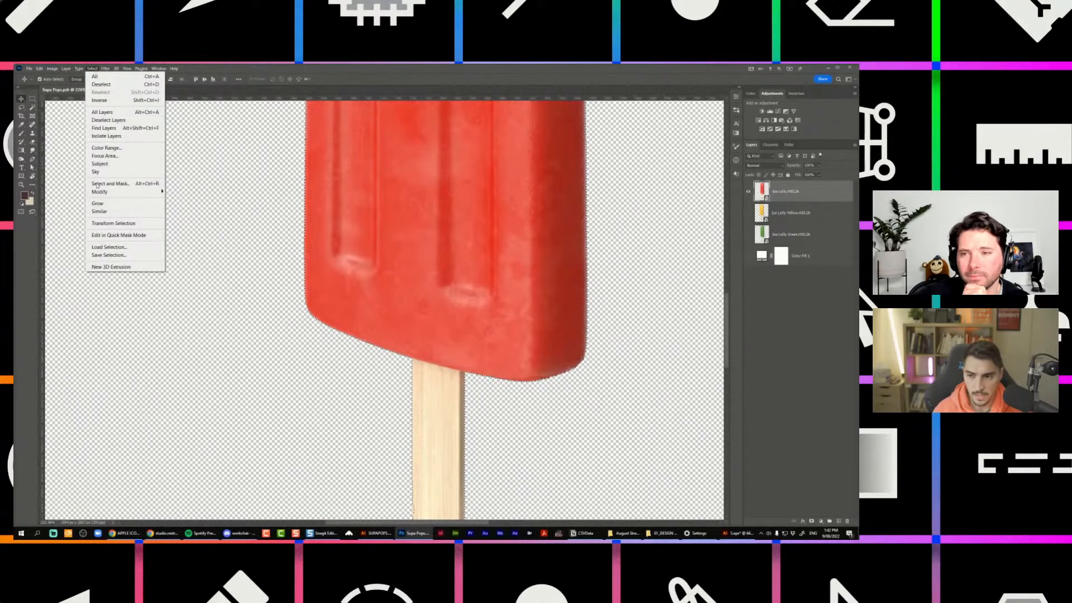
mouse_move(111, 192)
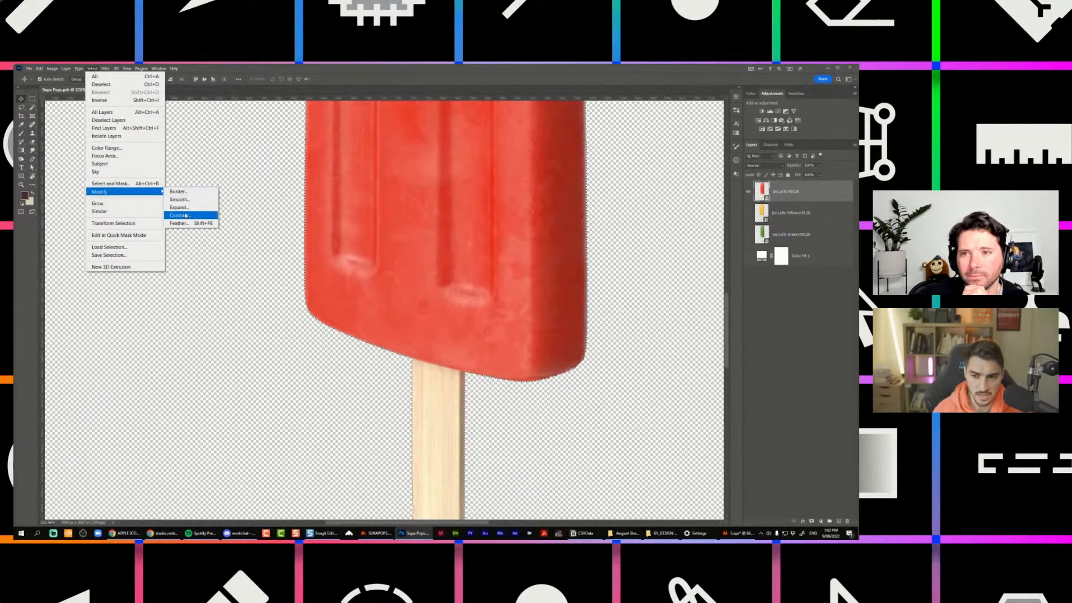
left_click(636, 328)
scroll(607, 357, "up", 8)
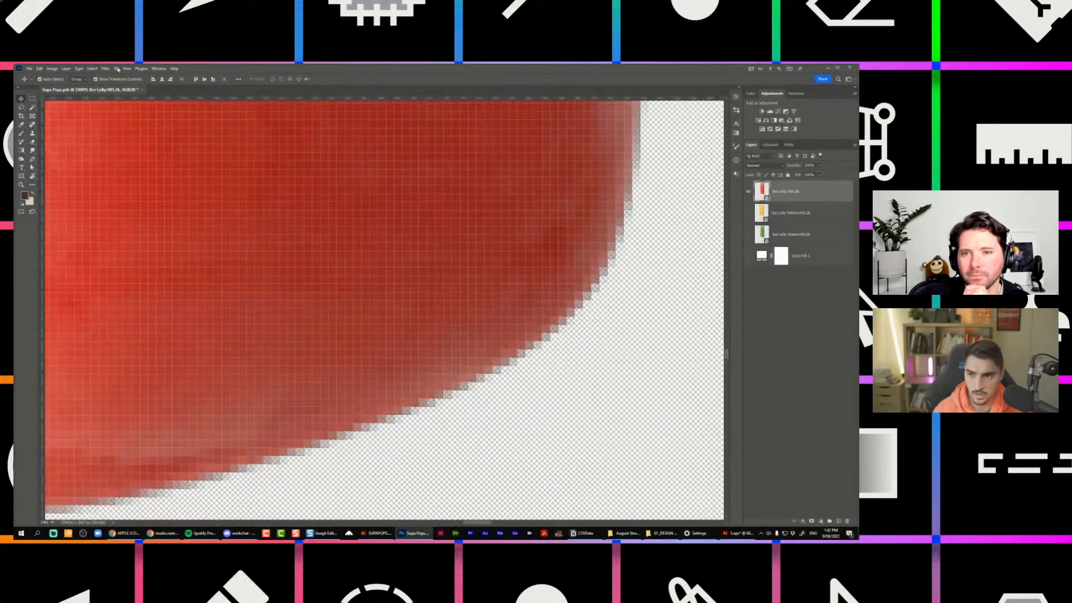
left_click(92, 68)
mouse_move(121, 203)
left_click(184, 215)
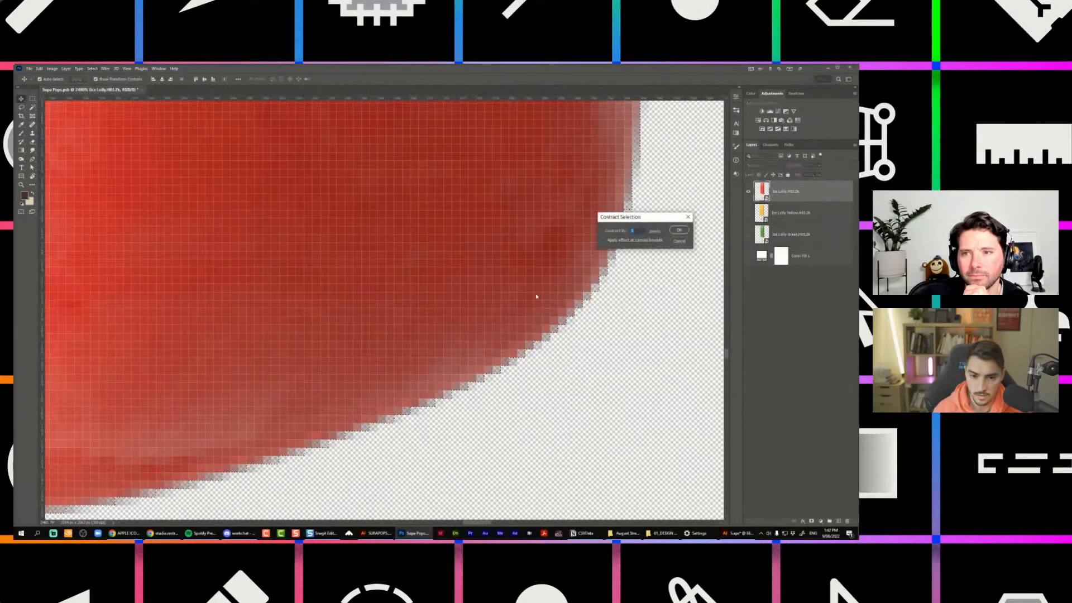
left_click(681, 231)
scroll(557, 302, "up", 3)
scroll(557, 302, "down", 6)
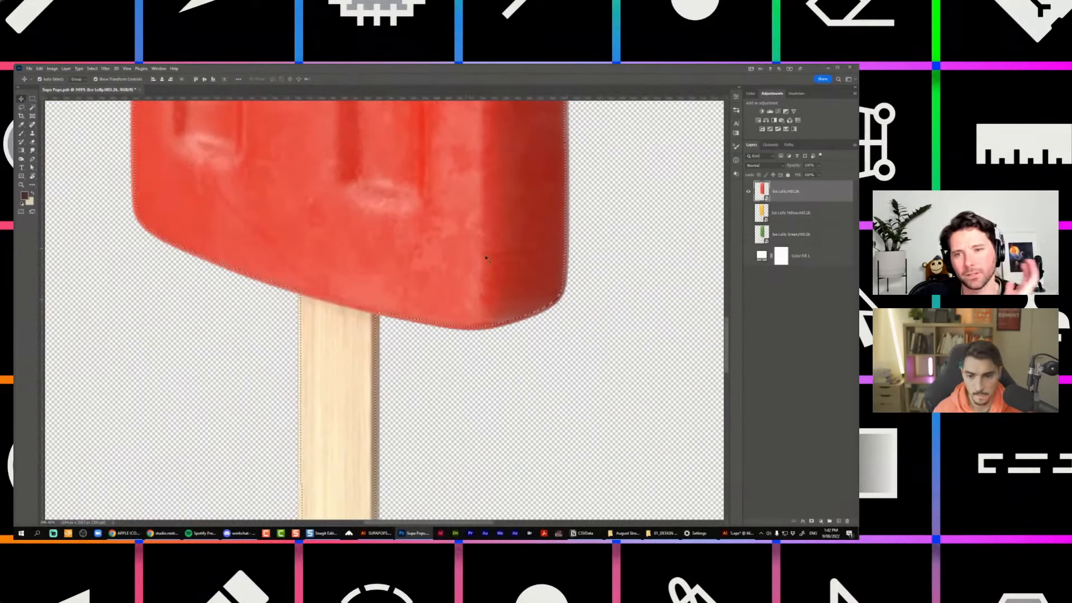
Contract the red popsicle selection inward once more.
left_click(105, 69)
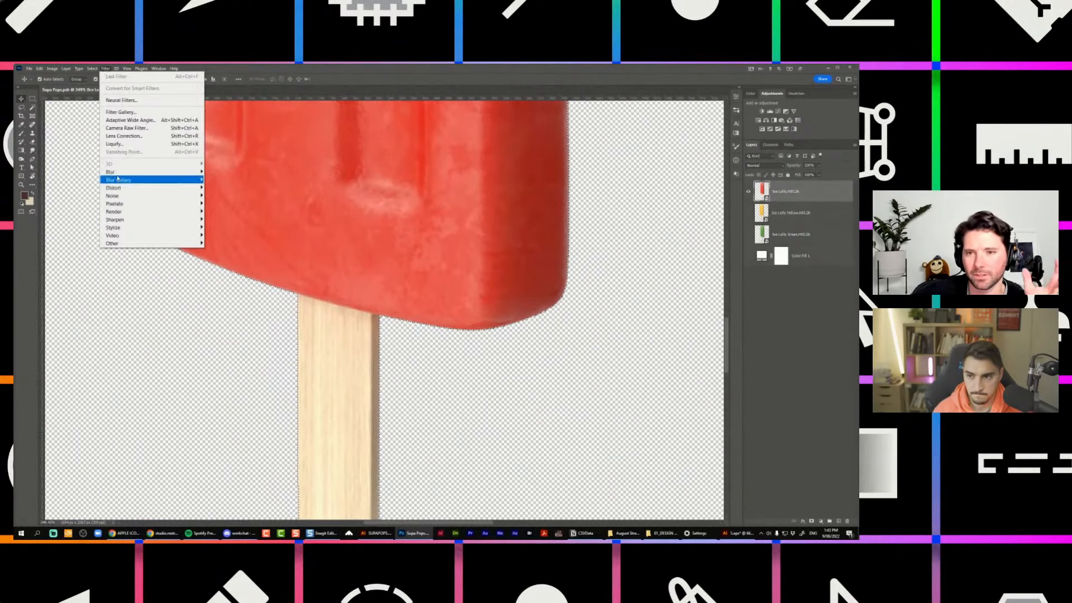
mouse_move(92, 69)
mouse_move(112, 192)
left_click(182, 215)
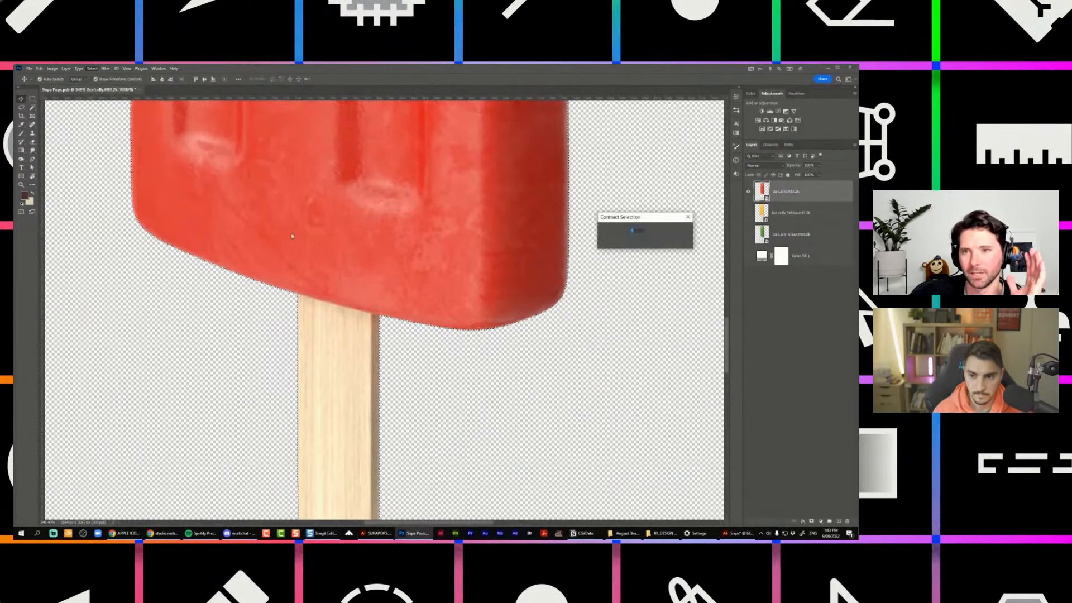
left_click(680, 229)
Examine the contracted selection edge up close along the lower corner, the stick joint and the popsicle's top.
scroll(546, 297, "up", 10)
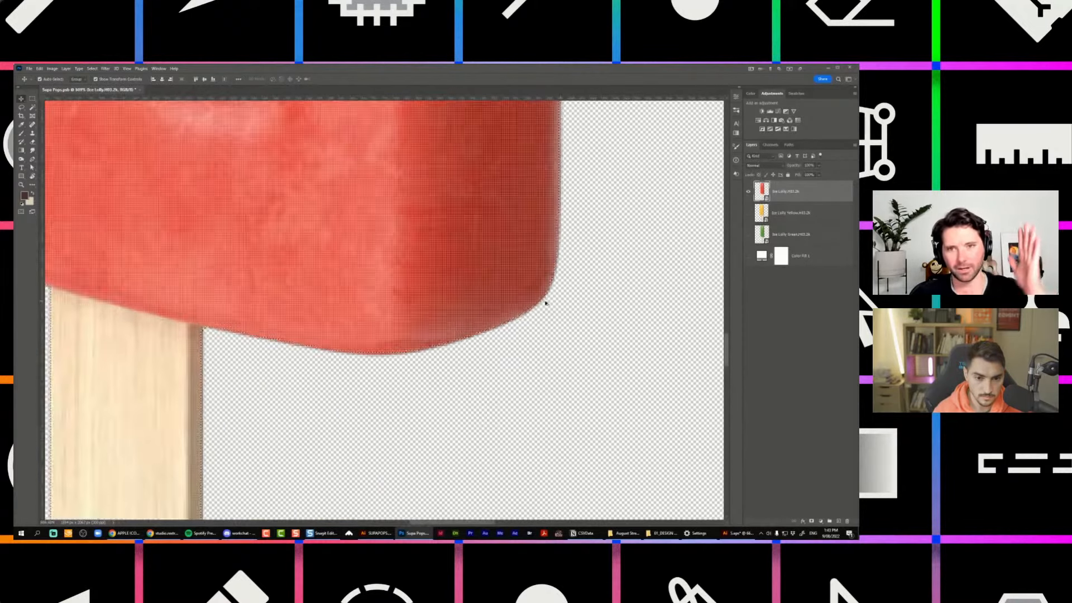
scroll(548, 303, "down", 8)
scroll(534, 270, "up", 6)
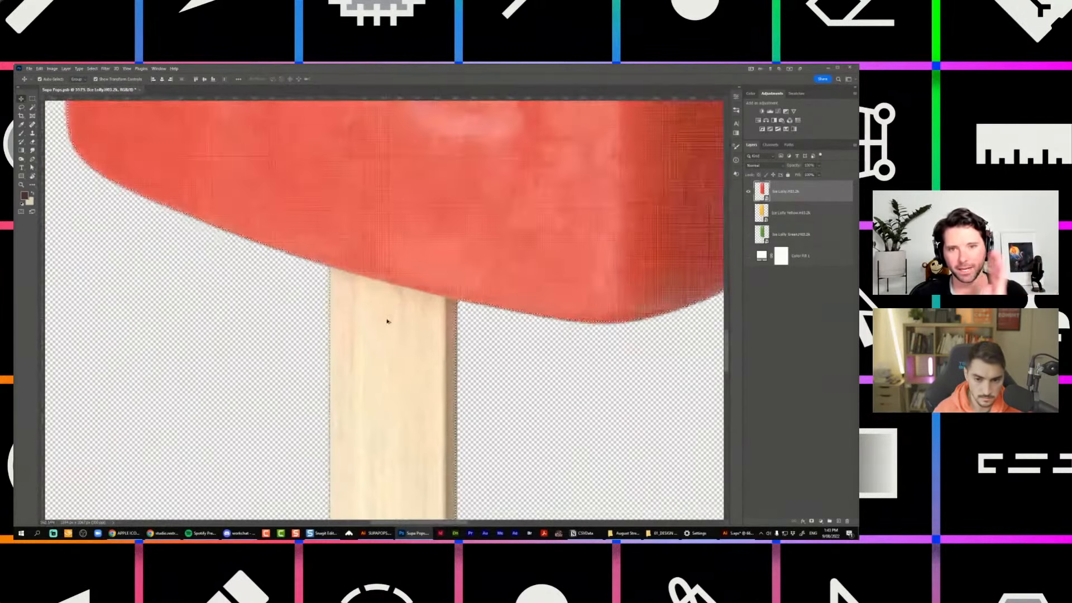
scroll(422, 352, "down", 6)
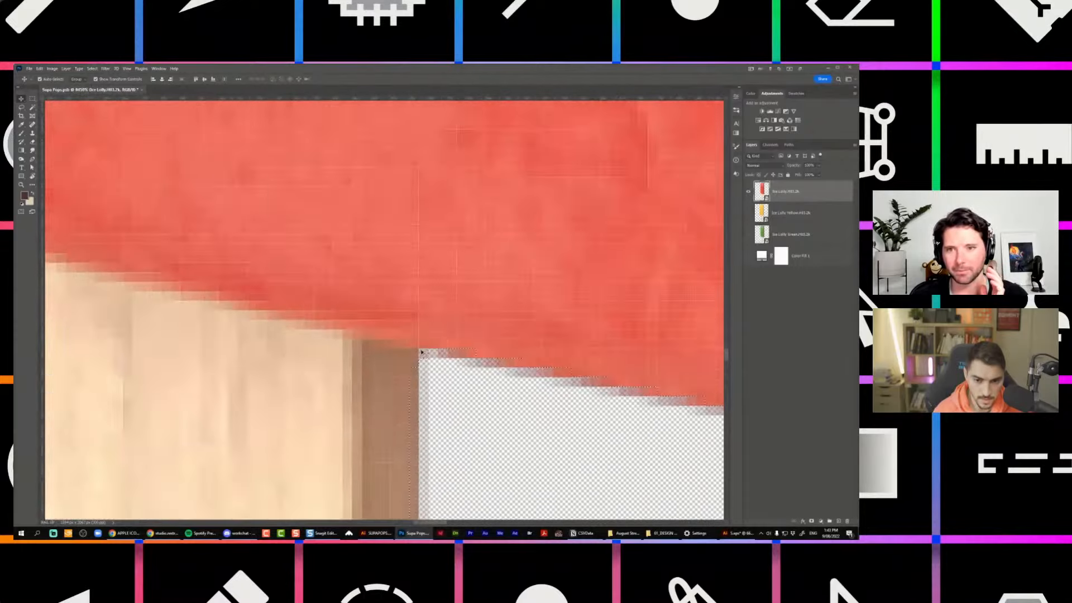
scroll(495, 243, "up", 3)
scroll(511, 212, "down", 2)
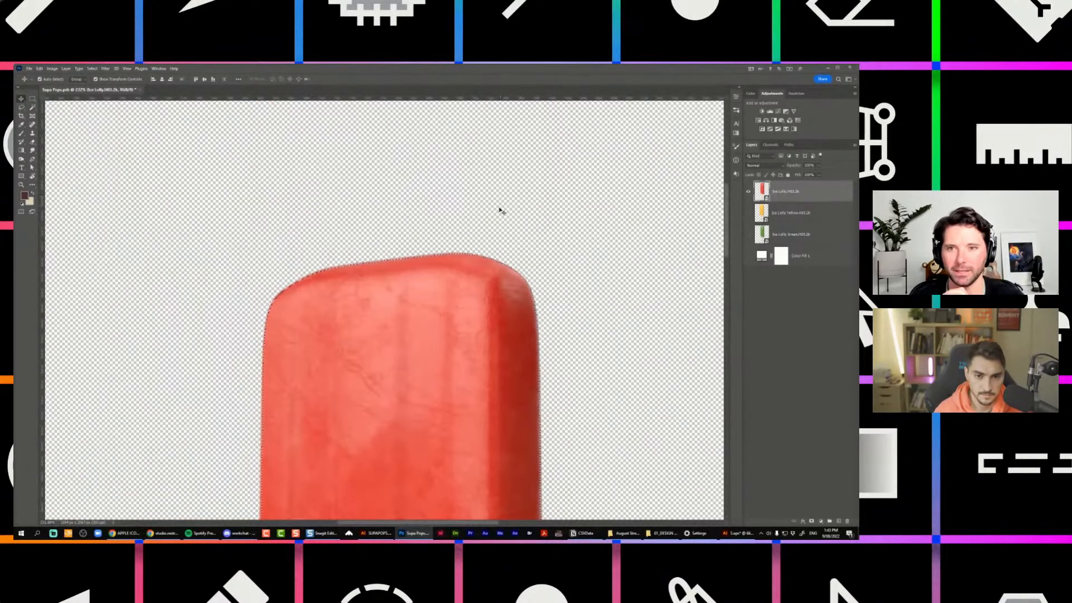
scroll(505, 204, "up", 5)
scroll(484, 245, "down", 8)
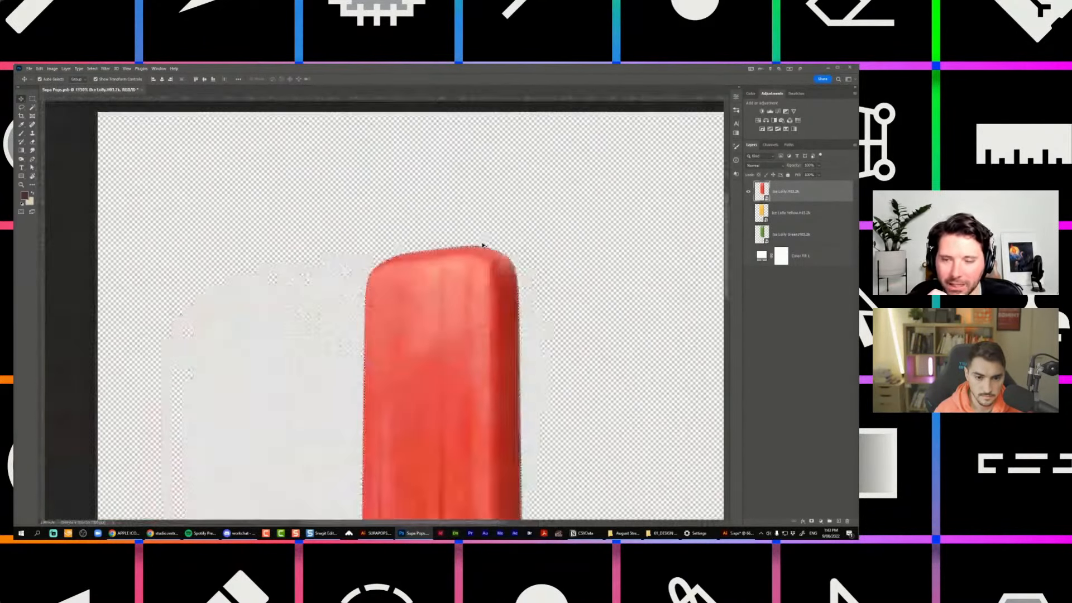
Mask the red Ice Lolly layer with the contracted selection and deselect the layer to check the cut-out.
left_click(811, 521)
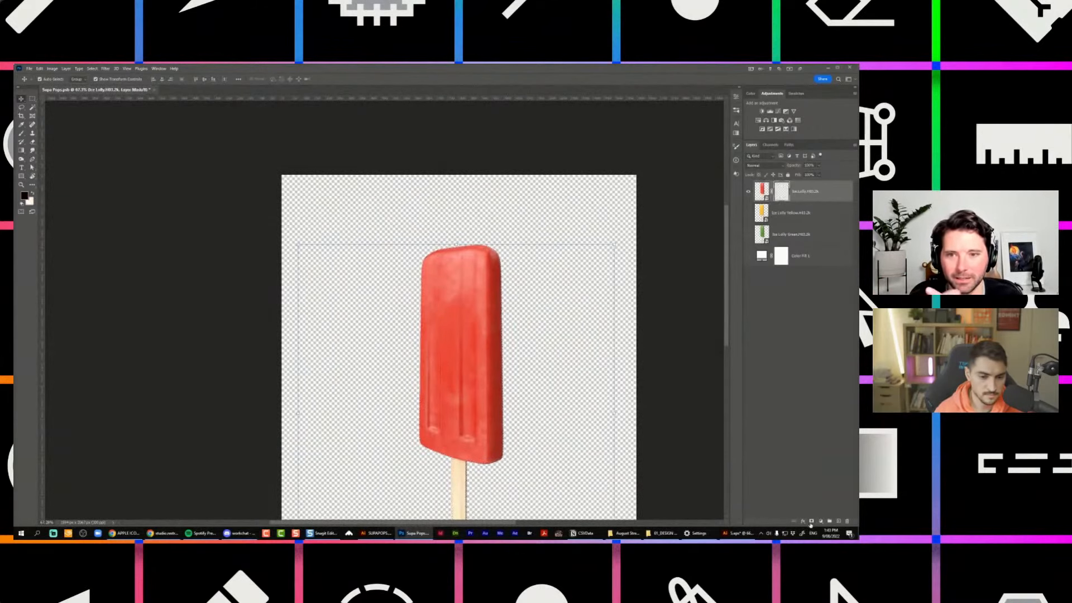
left_click(655, 315)
scroll(625, 300, "down", 2)
scroll(406, 359, "up", 3)
scroll(406, 360, "up", 3)
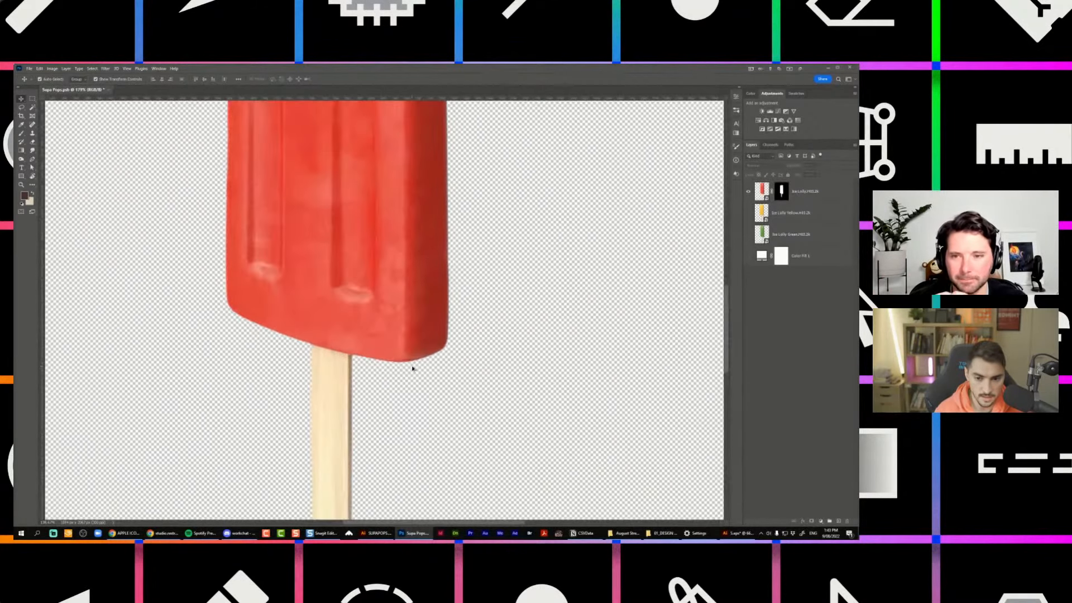
scroll(416, 373, "down", 3)
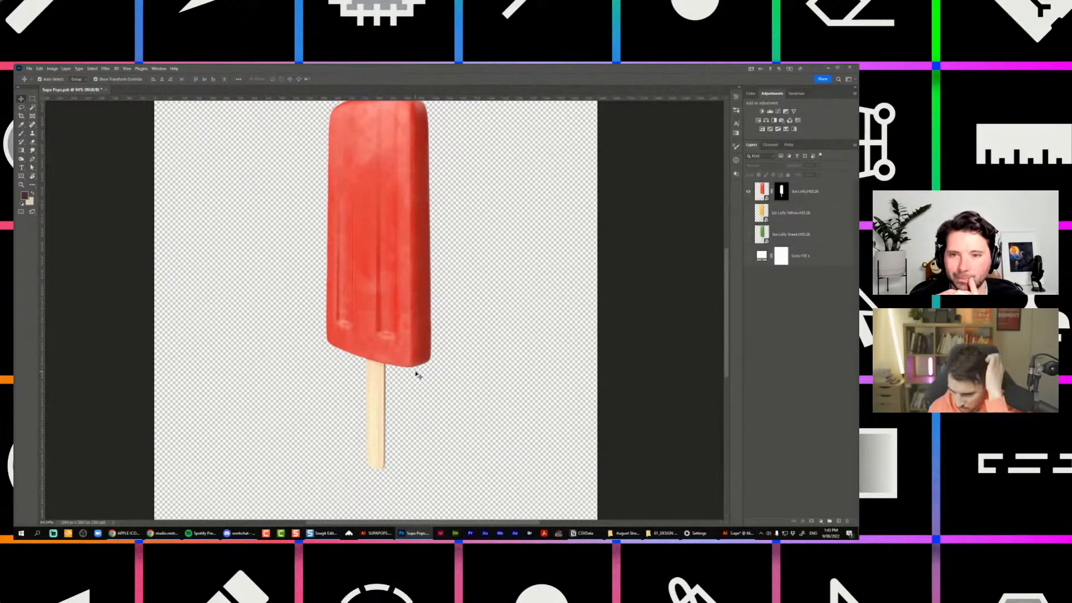
scroll(517, 411, "down", 1)
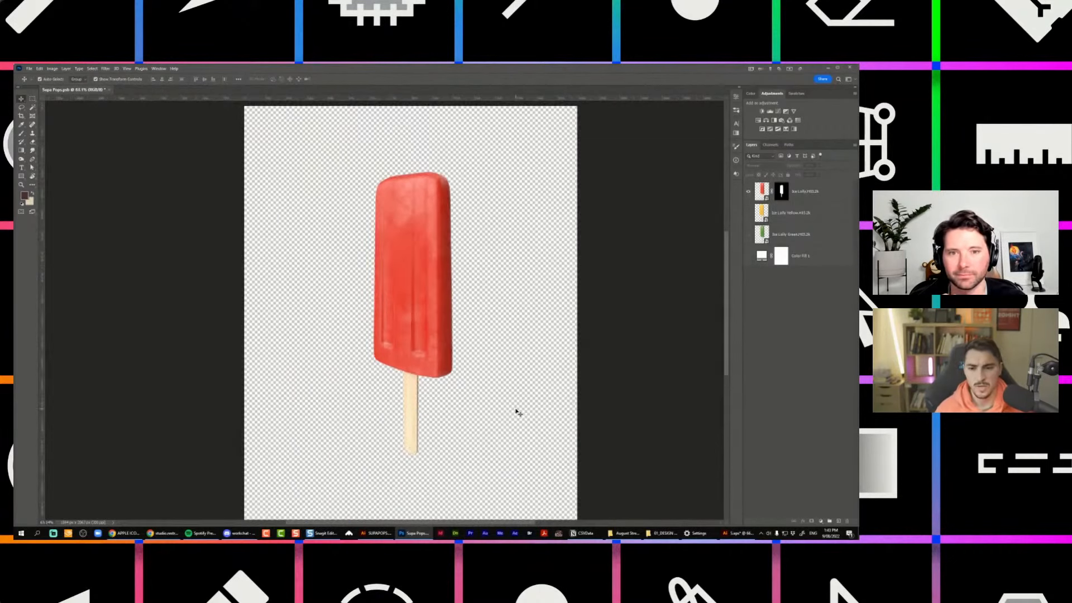
Examine the masked edge around the rounded end of the red popsicle's wooden stick.
scroll(441, 433, "up", 4)
scroll(356, 462, "up", 2)
left_click_drag(356, 462, 383, 211)
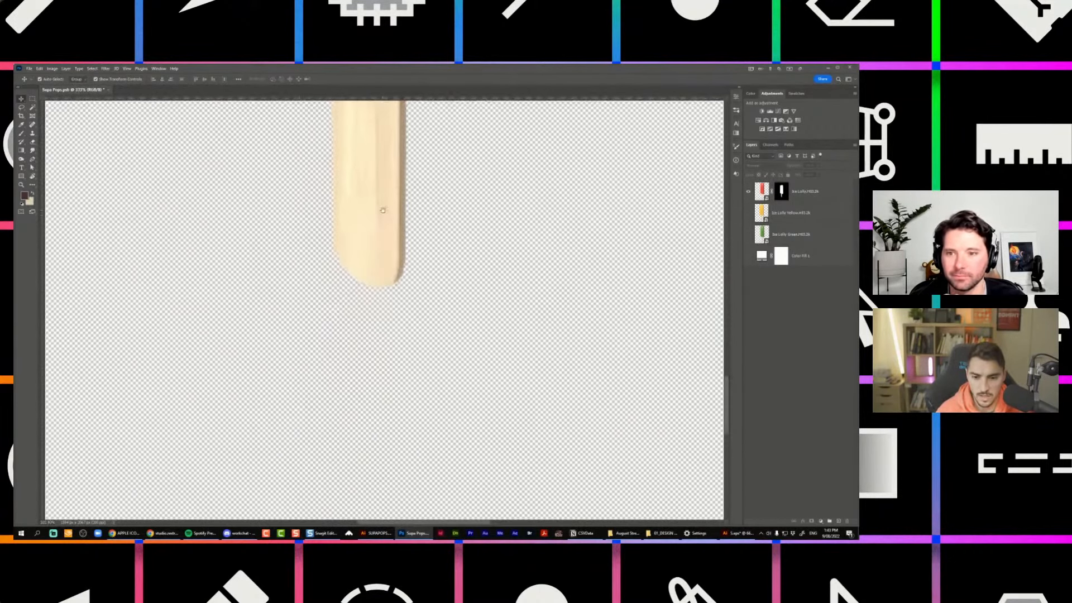
scroll(388, 260, "up", 3)
scroll(388, 277, "down", 4)
scroll(388, 277, "down", 5)
scroll(388, 278, "up", 1)
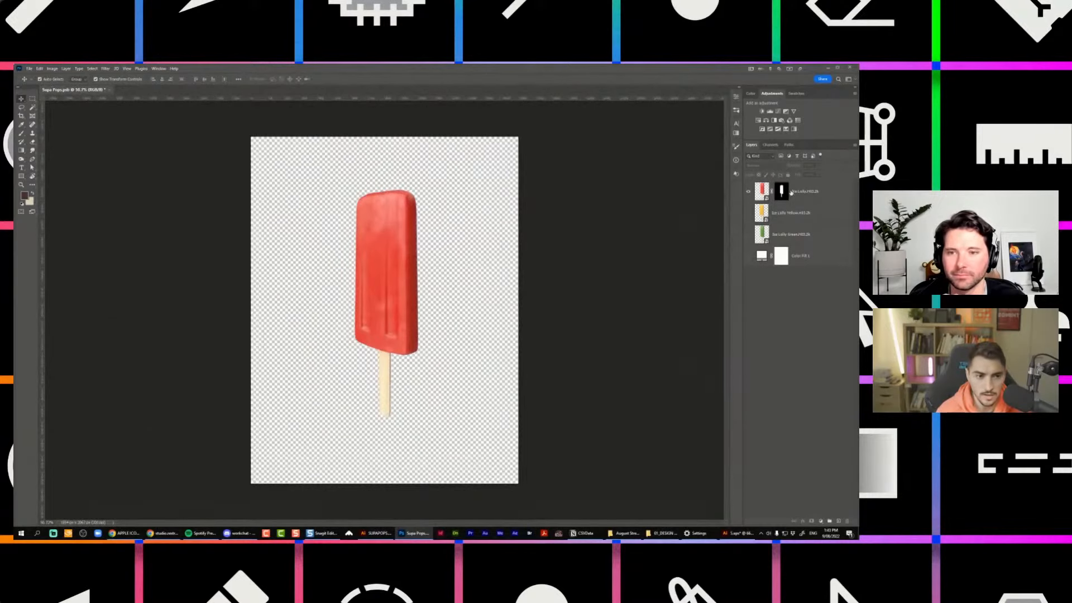
Save the masked red popsicle as a PNG in the Downloads folder under a new Supa Pops file name.
left_click(791, 192)
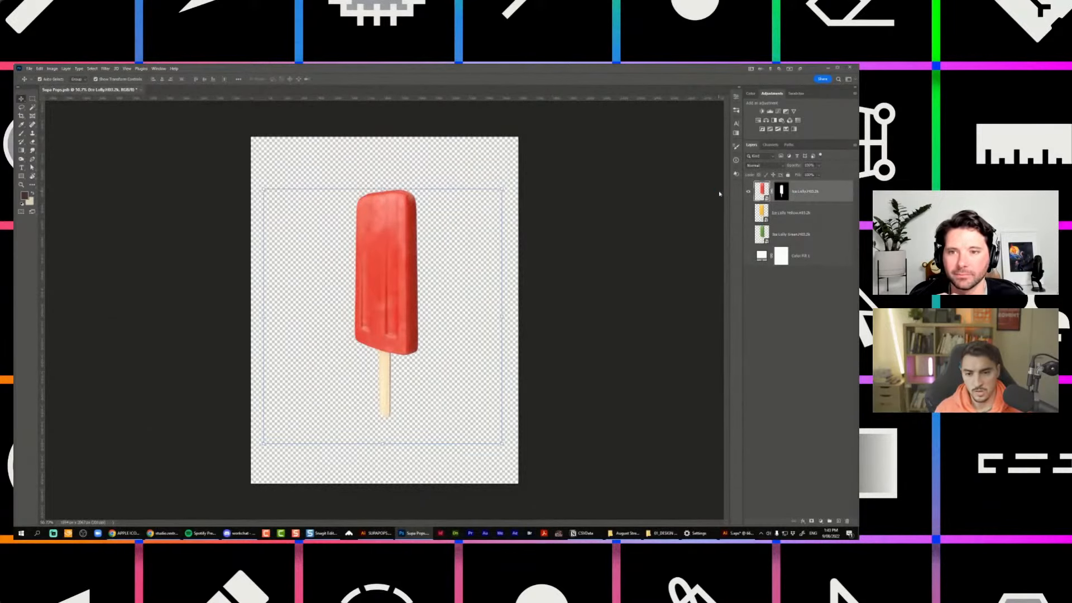
key("ctrl+shift+s")
left_click_drag(286, 71, 440, 127)
scroll(210, 170, "up", 7)
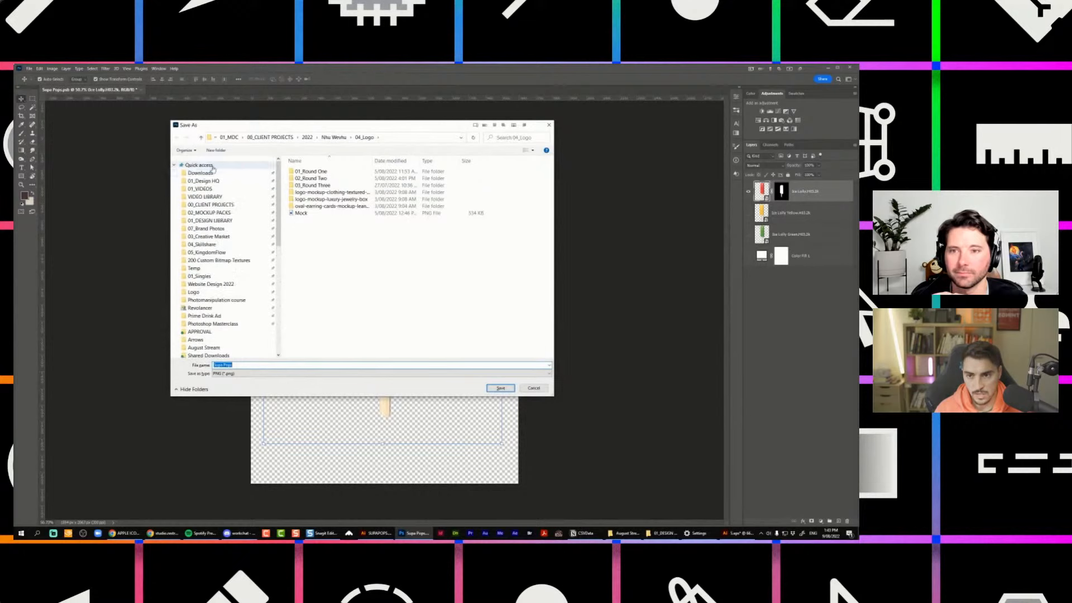
left_click(201, 173)
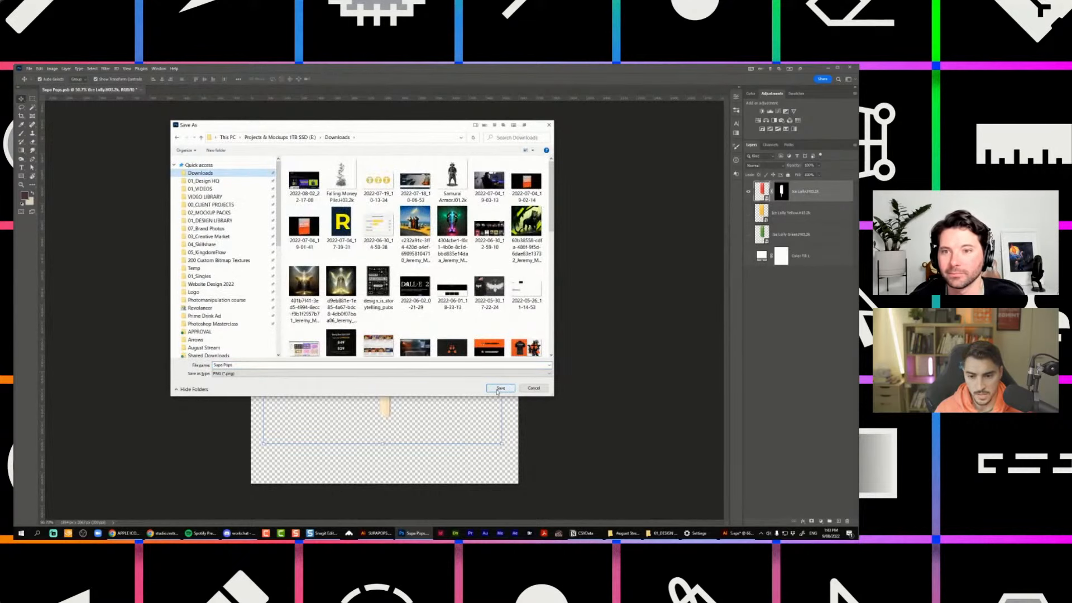
left_click(341, 366)
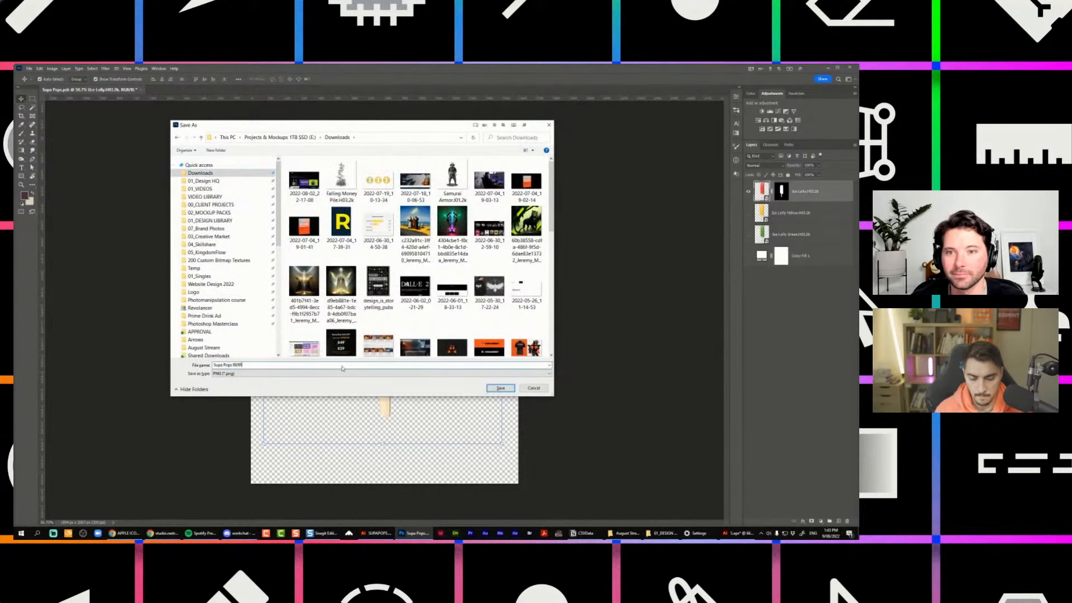
key("Return")
Switch to Illustrator and place the saved red popsicle PNG from the Downloads folder beside the packaging front.
left_click(377, 533)
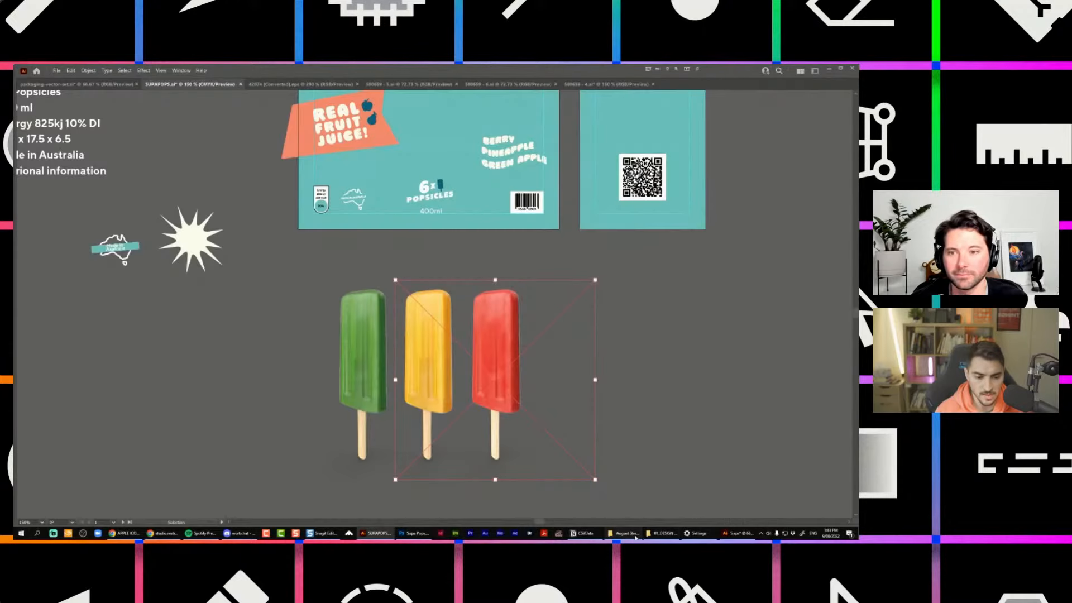
left_click(662, 534)
scroll(304, 215, "up", 4)
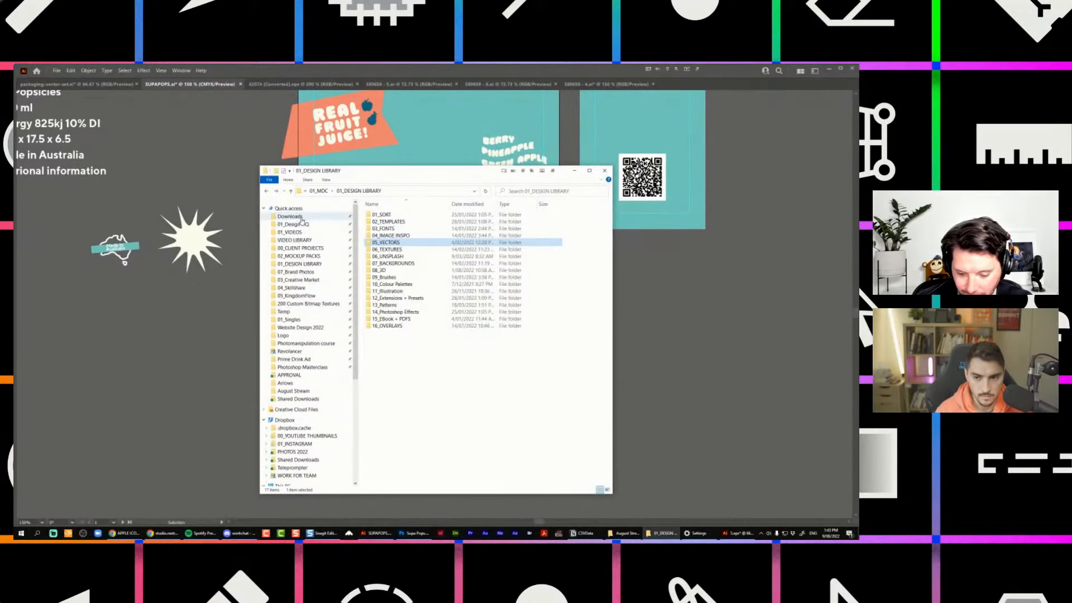
left_click(301, 216)
left_click_drag(369, 171, 598, 170)
left_click_drag(611, 221, 246, 283)
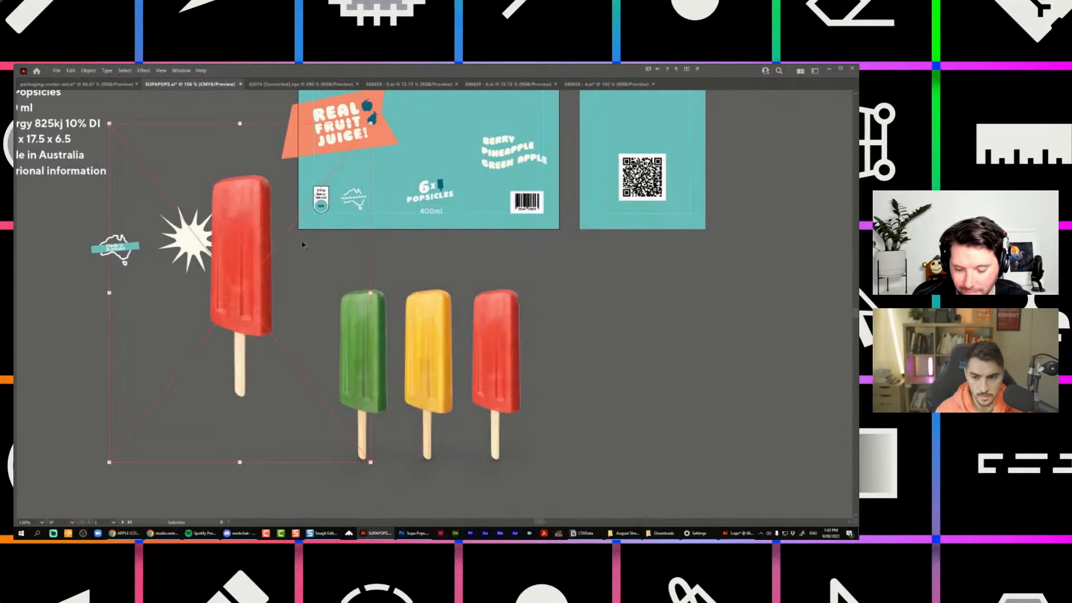
Scale down the placed red popsicle and position it on the packaging front directly beneath the SUPA POPS logo.
scroll(226, 411, "up", 6)
scroll(226, 411, "down", 7)
left_click_drag(234, 329, 460, 347)
left_click_drag(446, 307, 364, 198)
scroll(365, 198, "up", 2)
scroll(359, 199, "down", 1)
left_click_drag(488, 408, 275, 477)
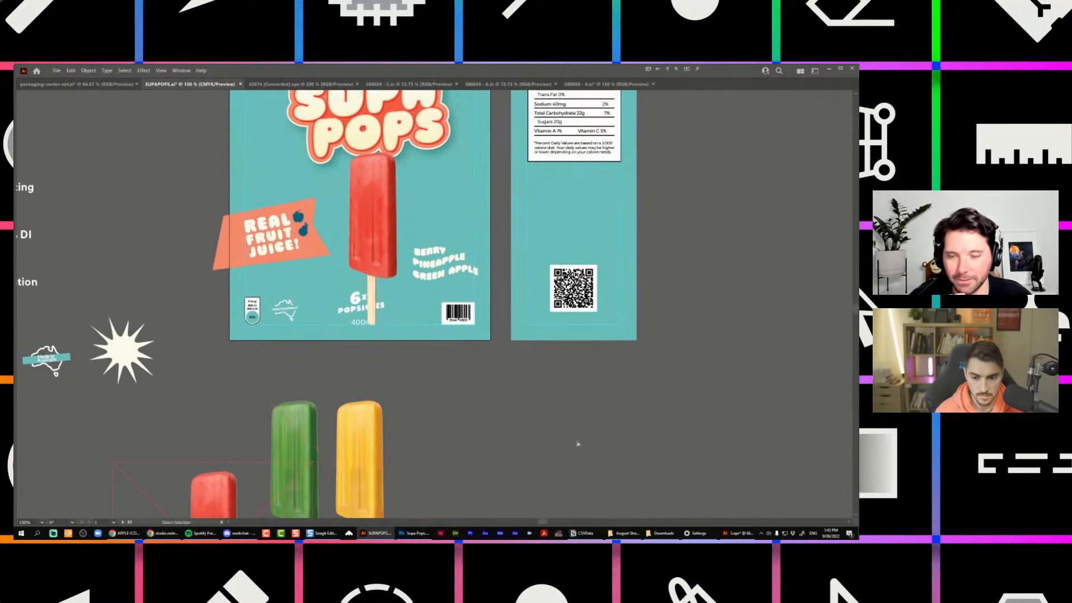
key("ctrl+z")
Move the three original popsicles slightly lower below the packaging, checking Photoshop's file export options in between.
left_click_drag(576, 443, 302, 490)
key("alt+Tab")
left_click(29, 69)
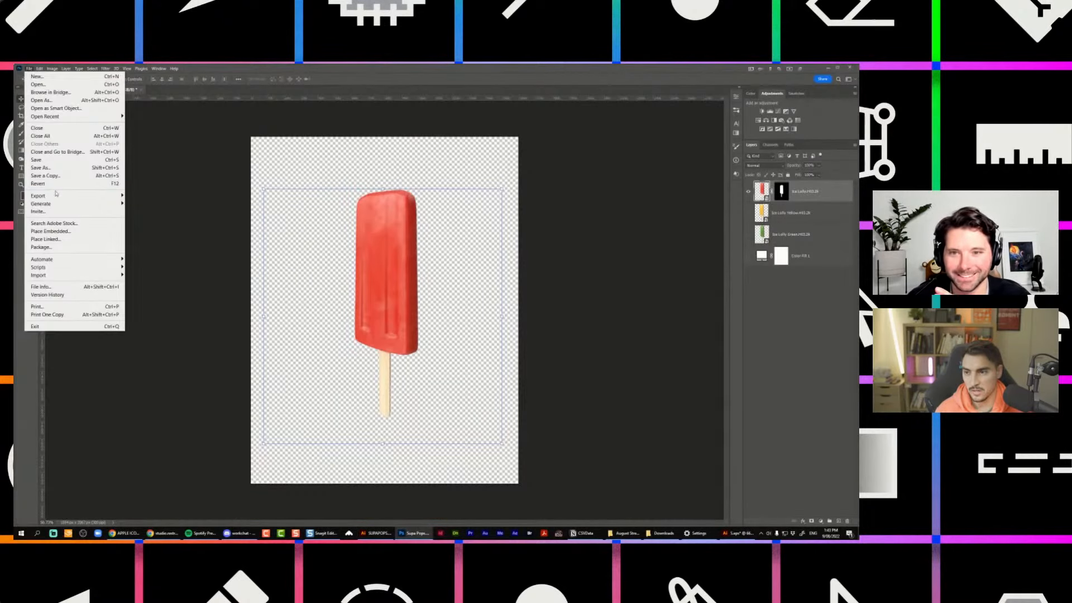
mouse_move(39, 195)
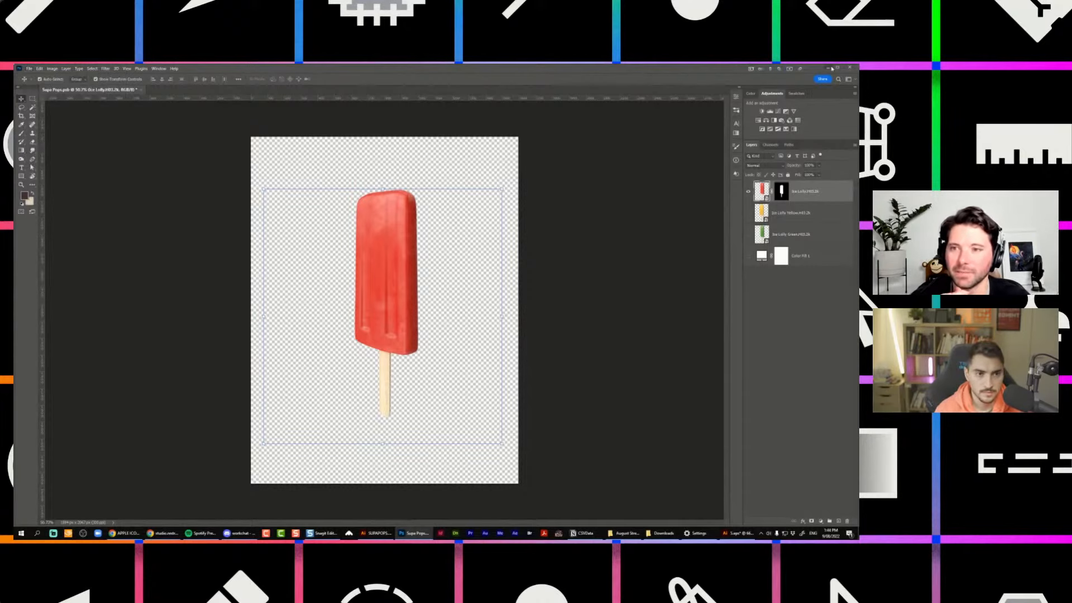
key("alt+Tab")
left_click_drag(298, 450, 298, 484)
Give the red popsicle on the packaging front a Multiply drop shadow at 100% opacity in a teal colour.
left_click(358, 230)
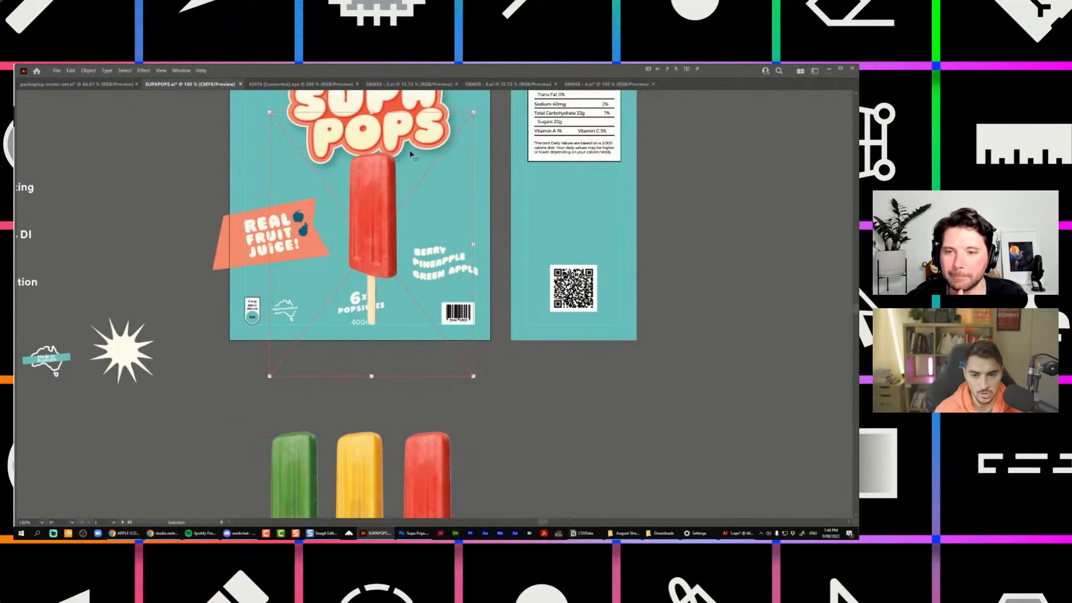
left_click_drag(385, 185, 401, 209)
scroll(383, 192, "up", 1)
key("ctrl+alt+shift+e")
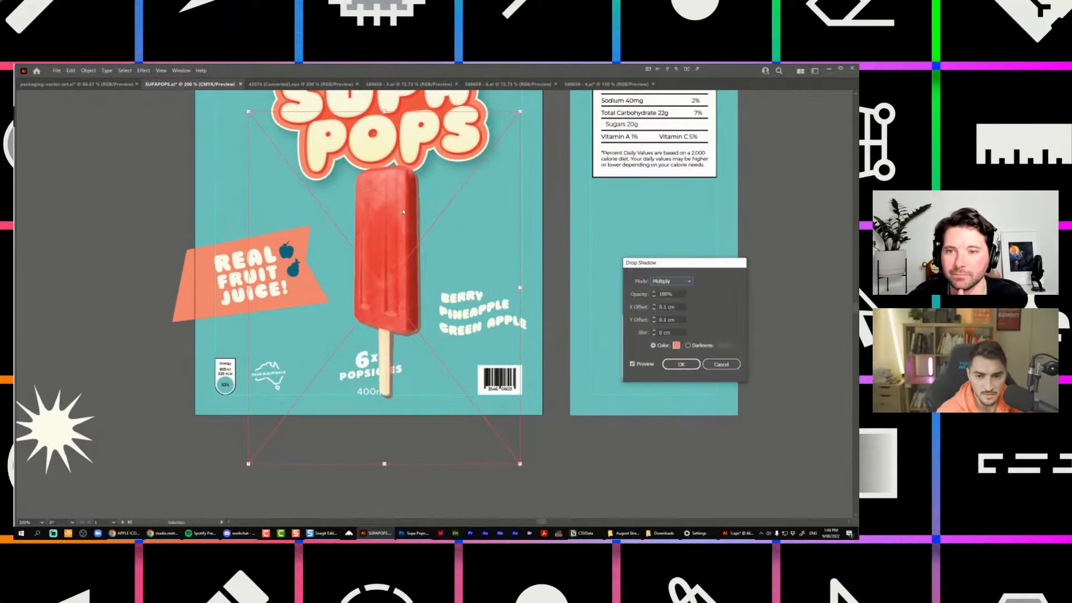
left_click(664, 281)
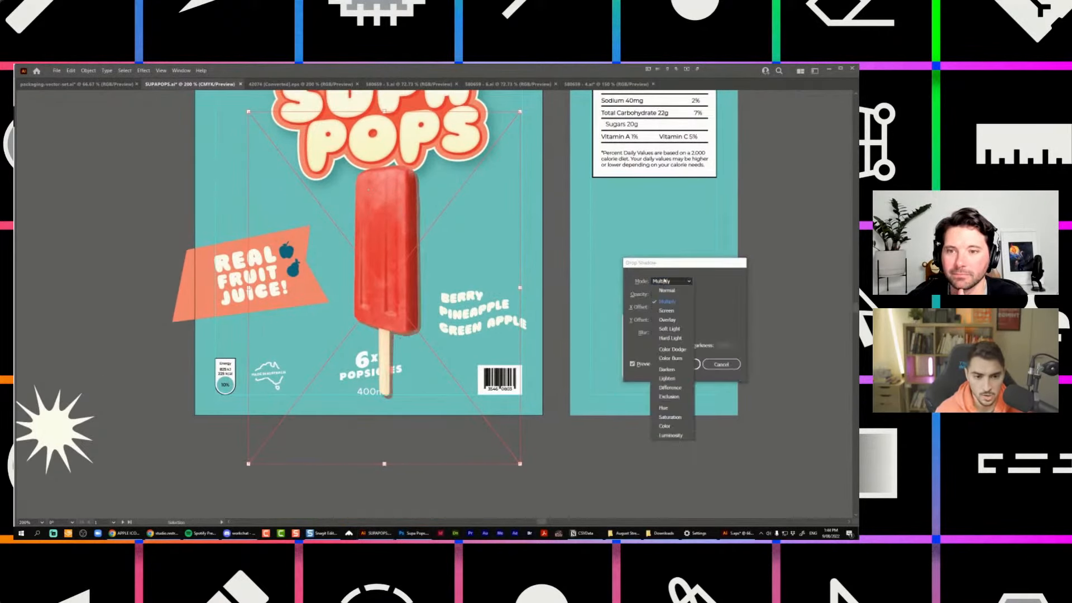
left_click(667, 330)
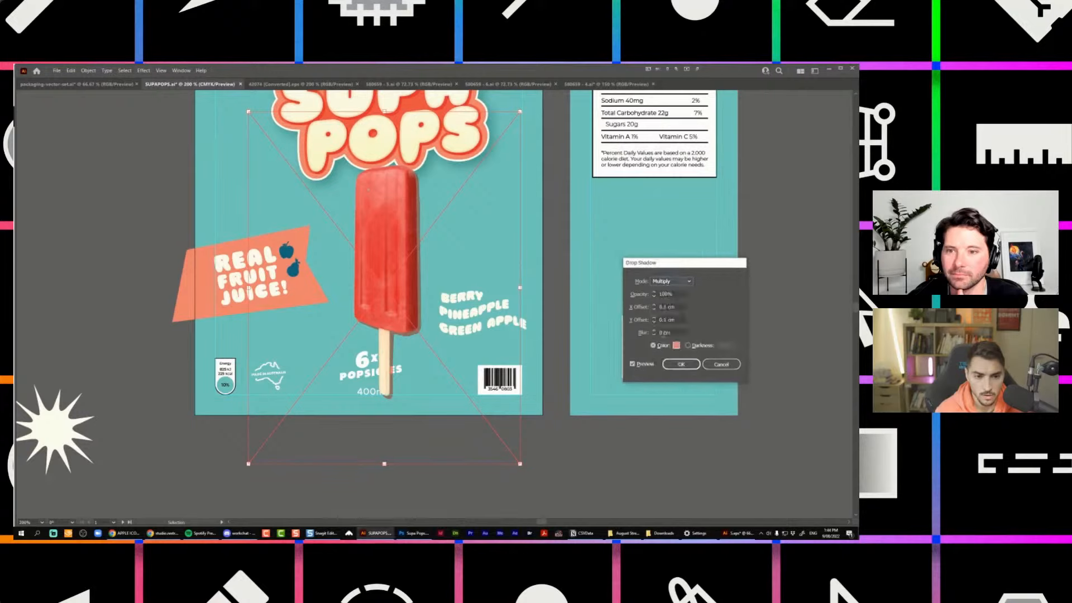
left_click(678, 346)
left_click(686, 292)
left_click(508, 319)
left_click(686, 269)
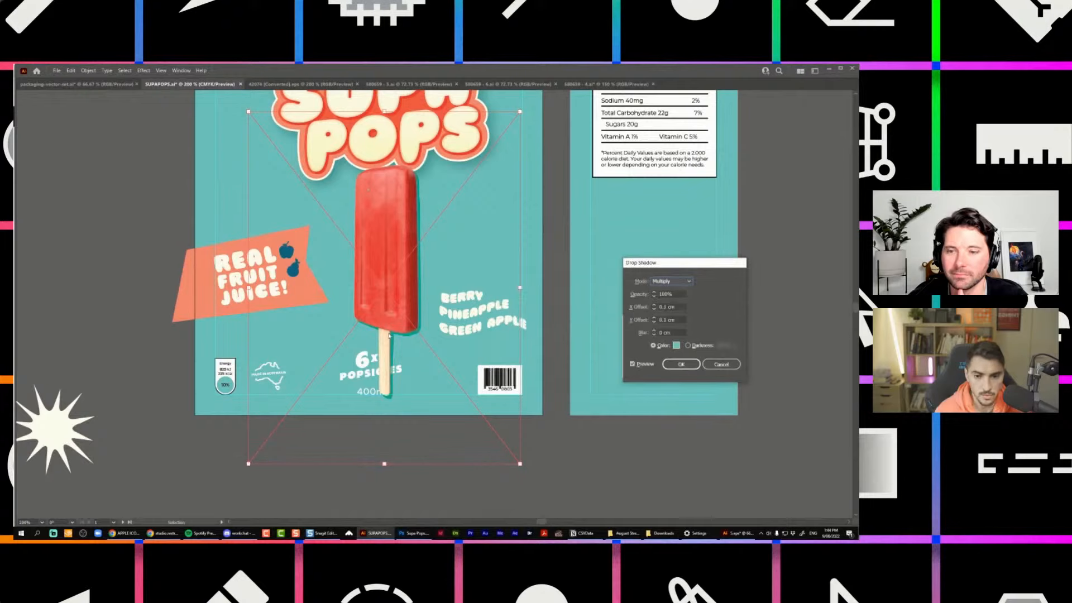
Increase the blur of the popsicle's drop shadow to soften it and apply the effect.
left_click(654, 331)
left_click(654, 331)
left_click(655, 331)
left_click(655, 332)
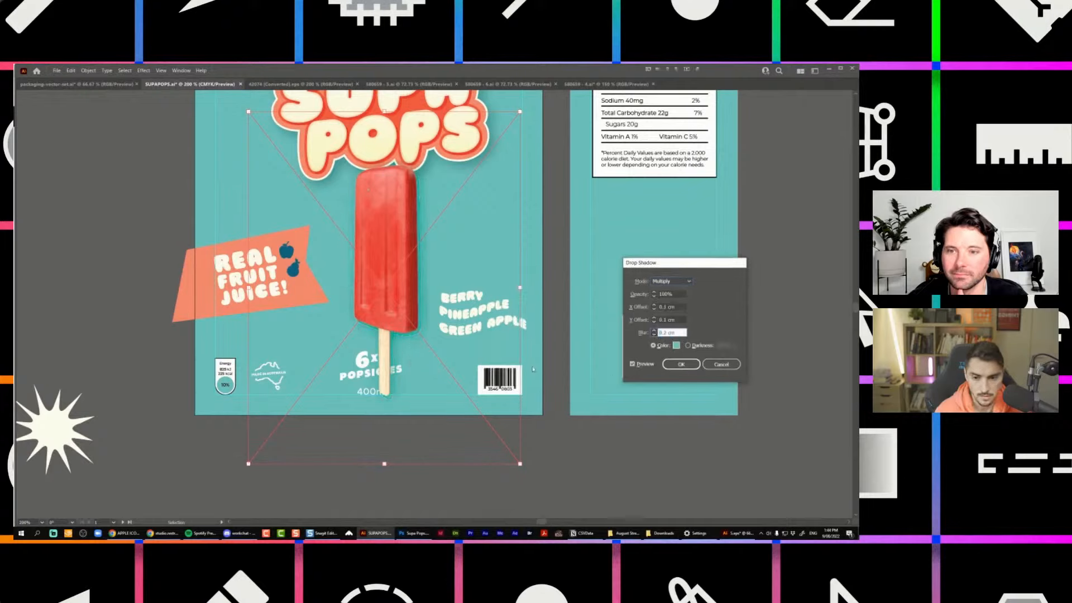
key("Return")
scroll(335, 343, "up", 4)
scroll(578, 382, "down", 6)
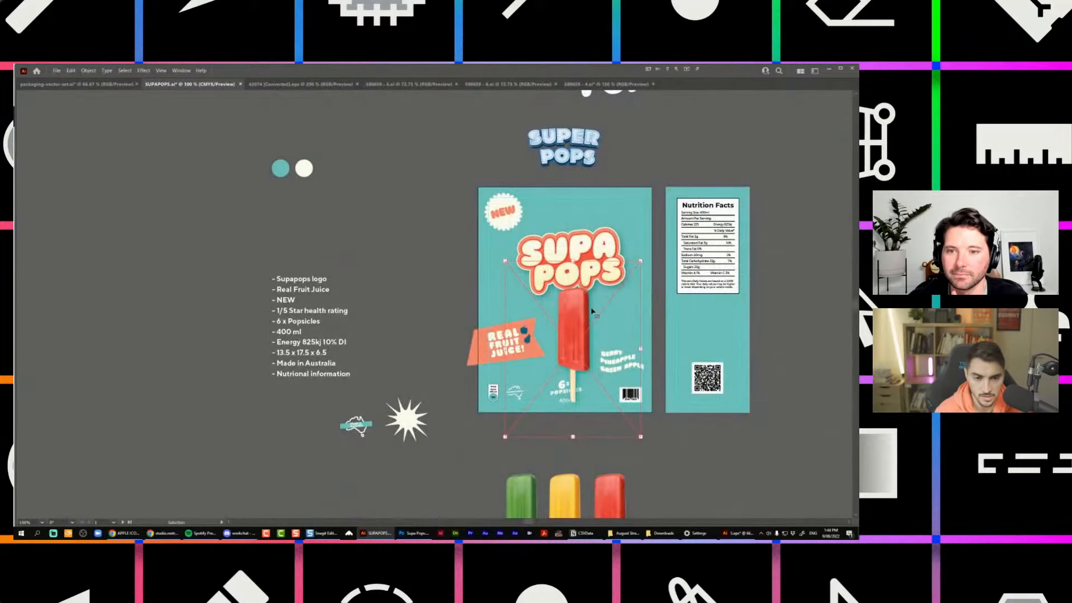
Shrink the red popsicle, tilt it clockwise and place it between the REAL FRUIT JUICE banner and the flavour labels.
left_click_drag(641, 260, 629, 328)
left_click_drag(651, 285, 778, 151)
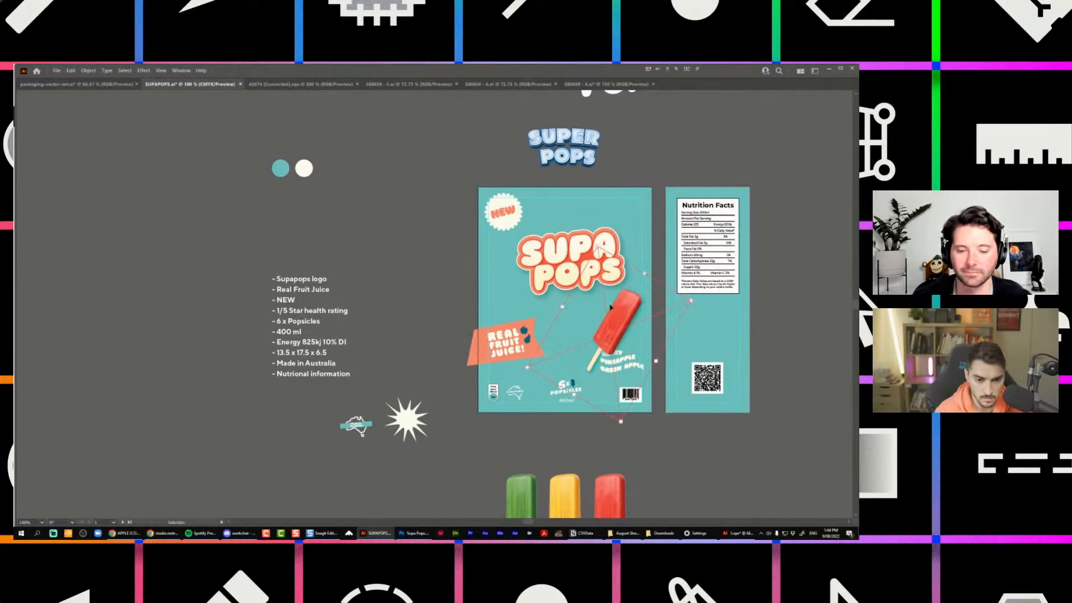
left_click_drag(619, 323, 580, 333)
left_click_drag(652, 310, 578, 317)
Nudge the SUPA POPS logo slightly up and to the right on the packaging front.
left_click(539, 268)
left_click(552, 257, "shift")
mouse_move(528, 272)
left_mouse_down()
mouse_move(528, 247)
mouse_move(540, 265)
left_mouse_up()
Examine the tilted popsicle and logo placement on the packaging front, both close up and across the whole layout.
scroll(529, 247, "up", 1)
left_click_drag(519, 380, 482, 266)
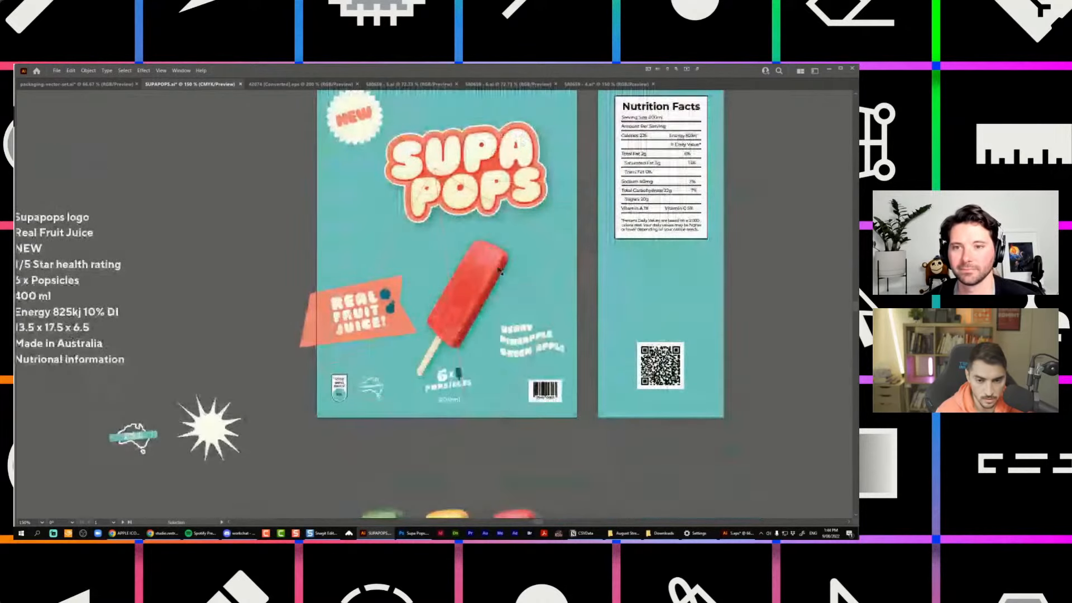
left_click(483, 266)
scroll(482, 266, "up", 2)
scroll(483, 265, "down", 2)
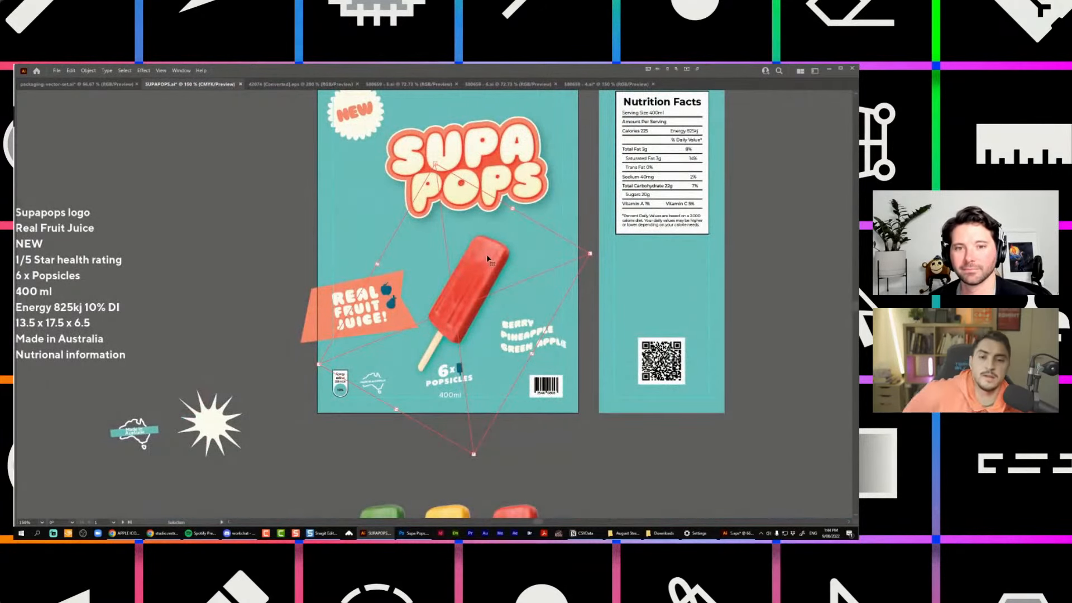
left_click_drag(479, 226, 456, 246)
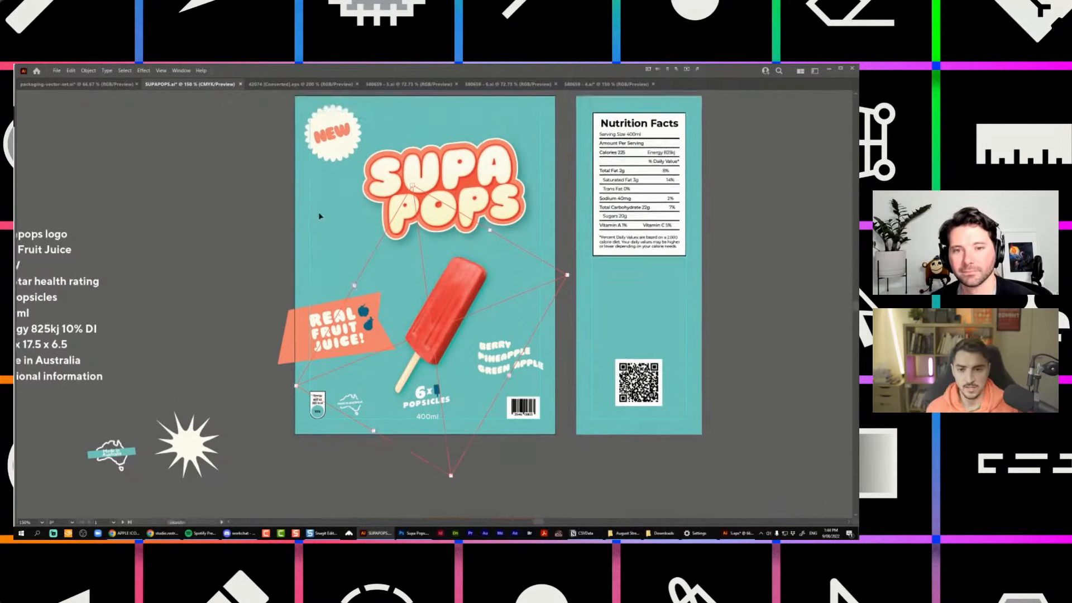
left_click(494, 241)
left_click_drag(499, 164, 466, 239)
scroll(433, 192, "down", 2)
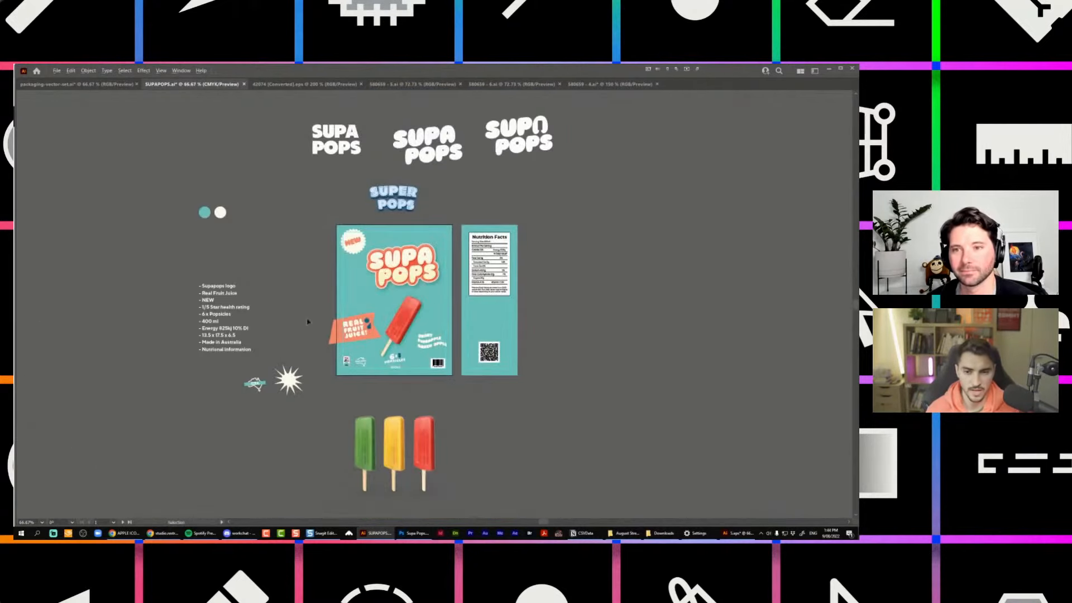
Switch to Photoshop and show the Color Fill 1 background layer behind the red popsicle.
scroll(307, 318, "up", 1)
scroll(440, 310, "up", 1)
scroll(414, 326, "up", 1)
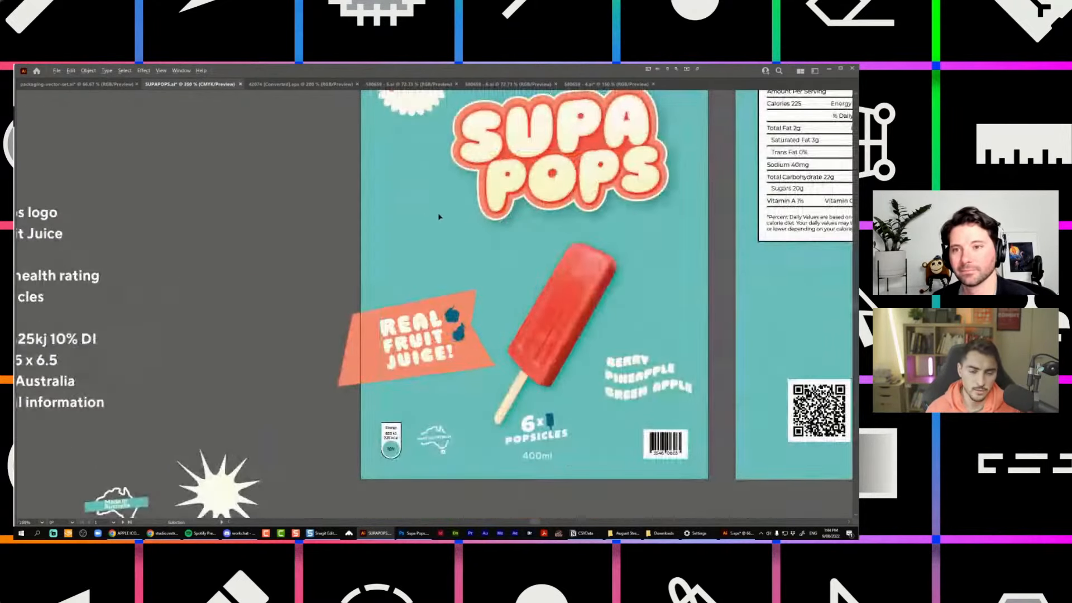
scroll(438, 219, "down", 1)
left_click_drag(535, 108, 474, 155)
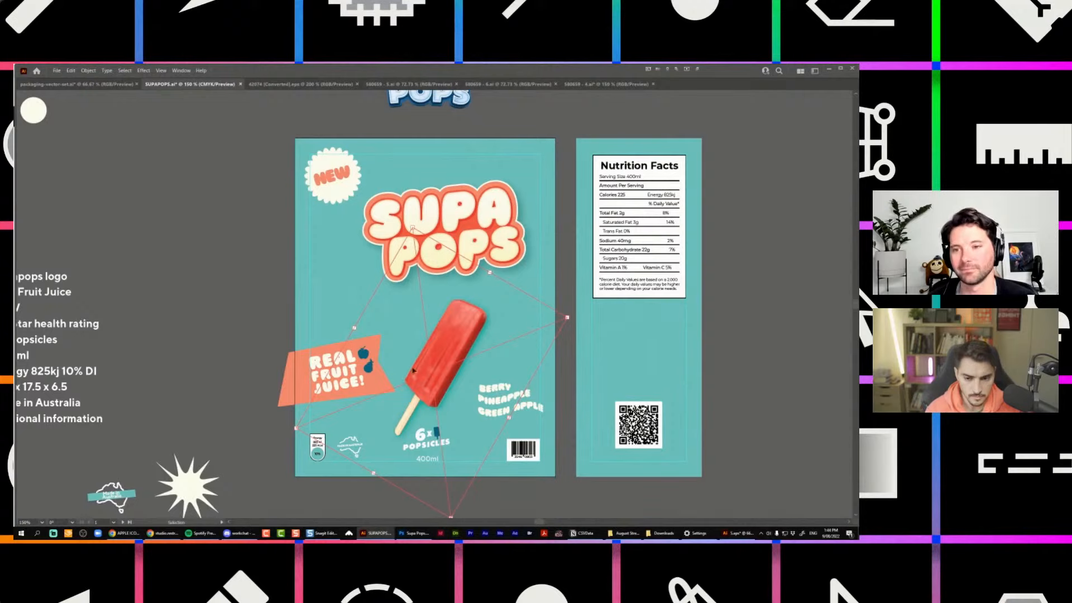
left_click(413, 534)
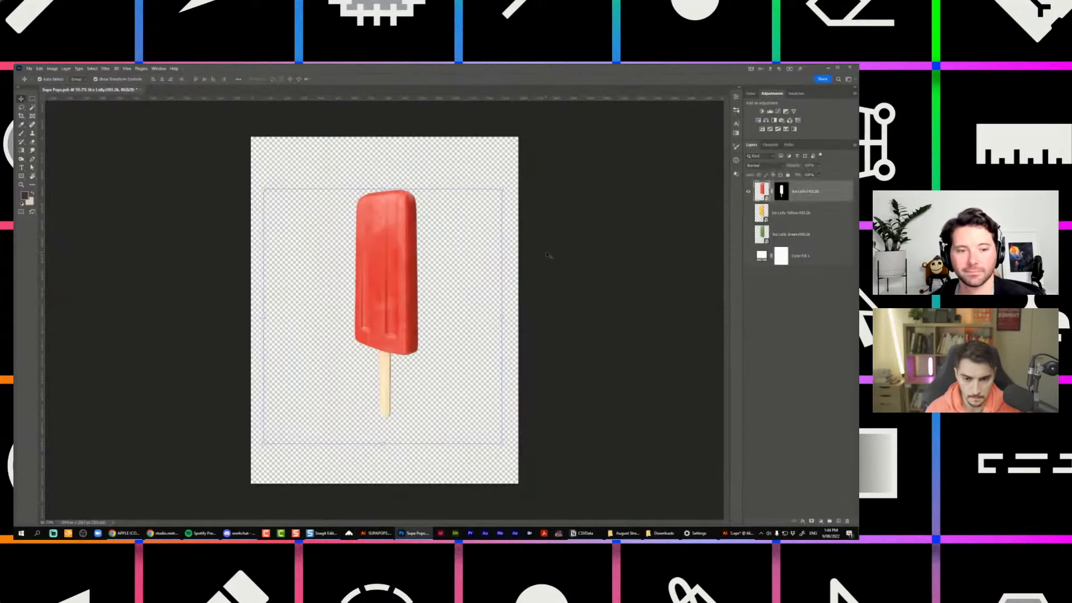
left_click(596, 211)
left_click(748, 256)
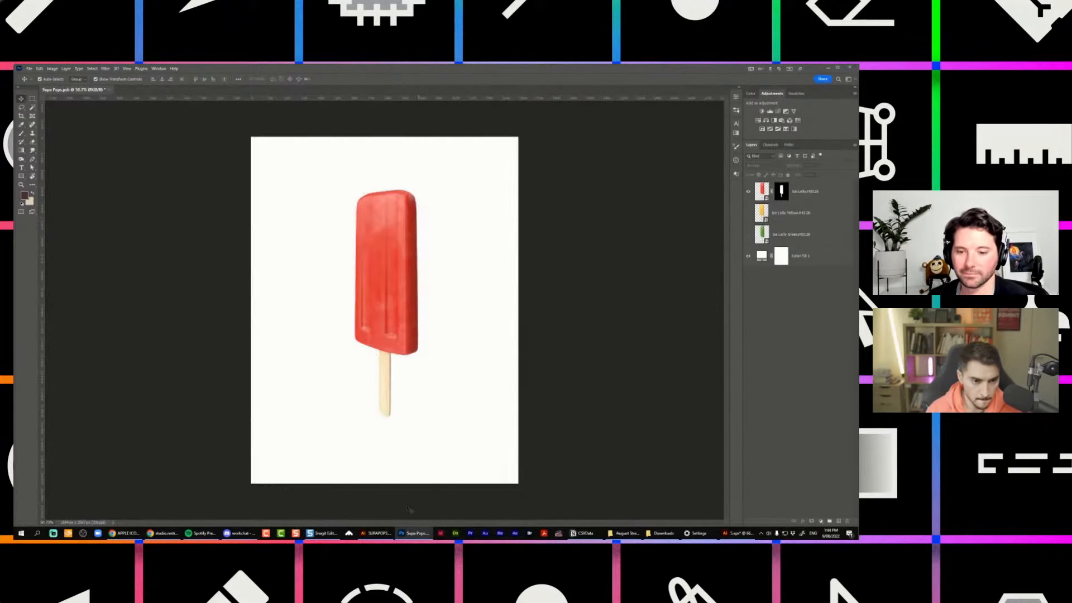
Switch back to Illustrator, draw a circle filled with the packaging's teal swatch on the empty canvas and copy it.
left_click(375, 533)
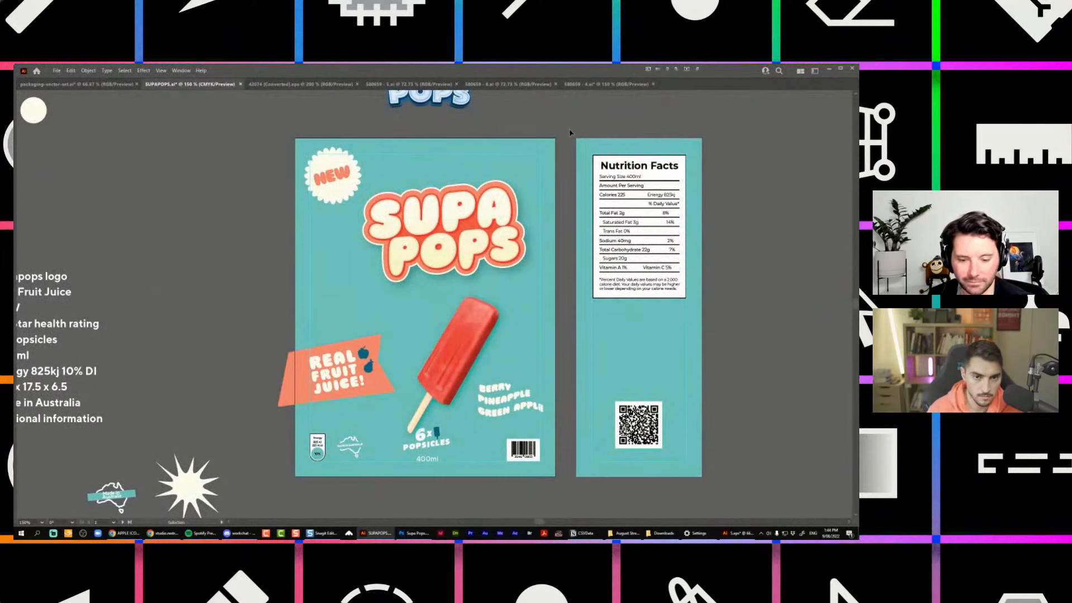
key("alt+Tab")
key("alt+Tab")
key("Tab")
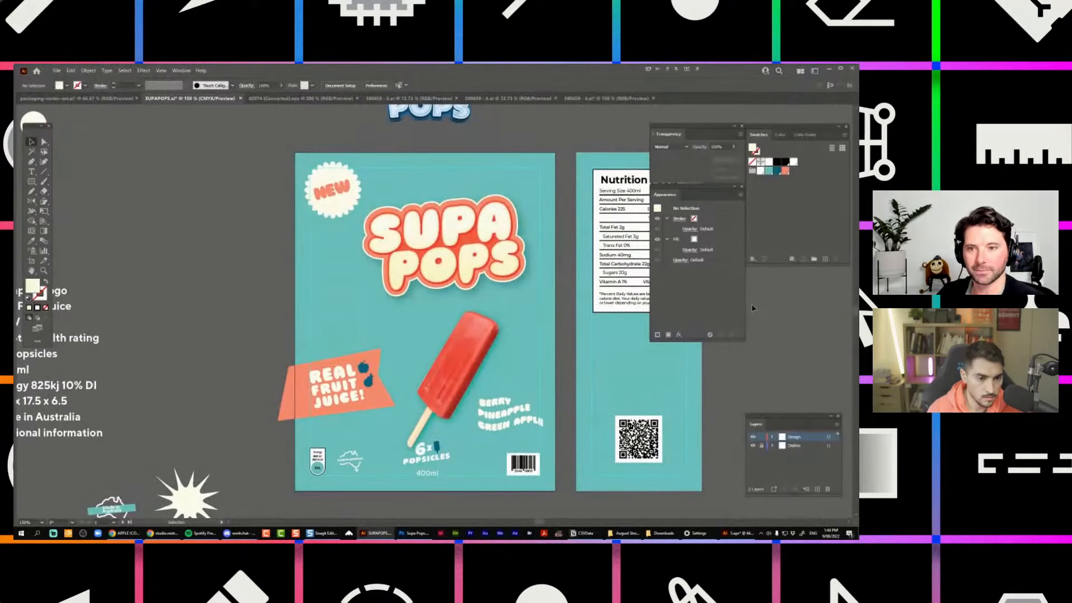
left_click(766, 171)
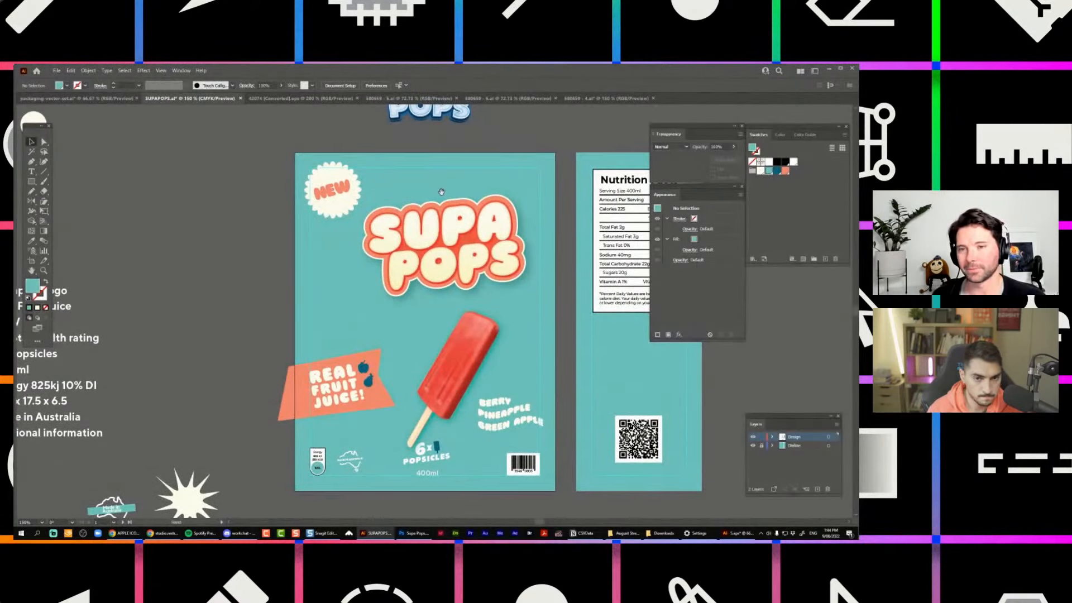
left_click_drag(441, 191, 145, 331)
left_click_drag(420, 251, 454, 284)
key("ctrl+c")
Switch to Photoshop, paste the teal circle as a smart object over the red popsicle and enlarge it.
key("alt+Tab")
key("ctrl+v")
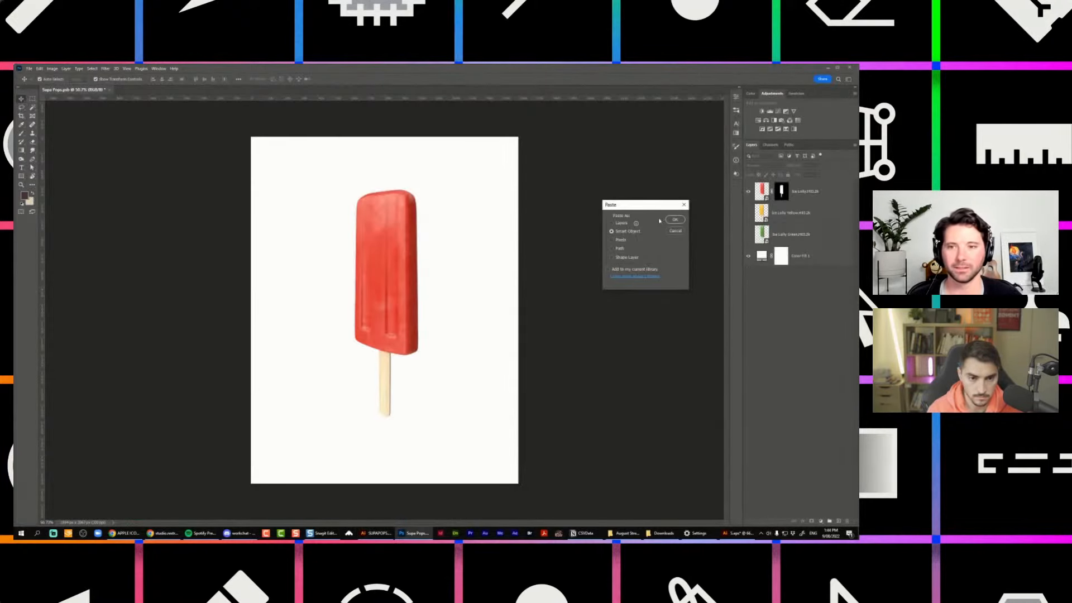
key("Return")
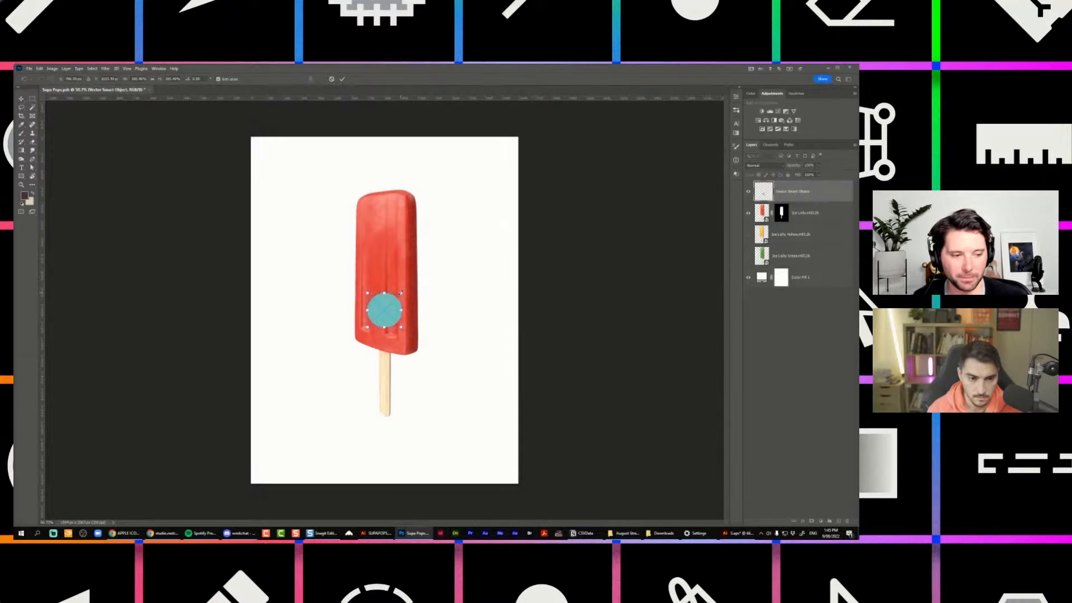
left_click_drag(401, 293, 426, 269)
key("Return")
Recolour the Color Fill 1 background with the teal sampled from the pasted circle and hide the circle layer.
double_click(762, 277)
left_click(412, 306)
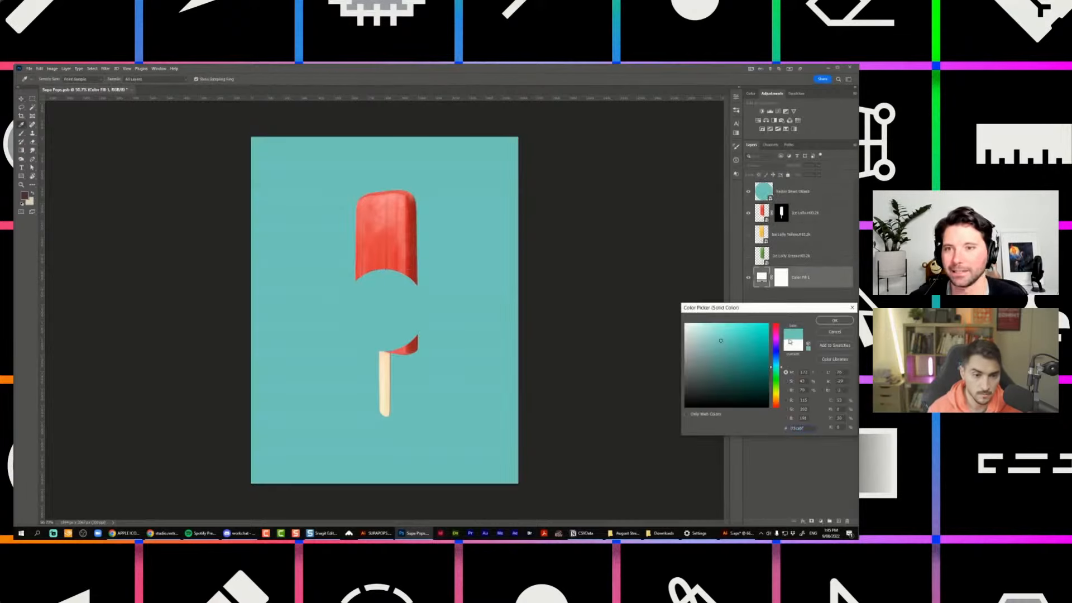
key("Return")
left_click(749, 191)
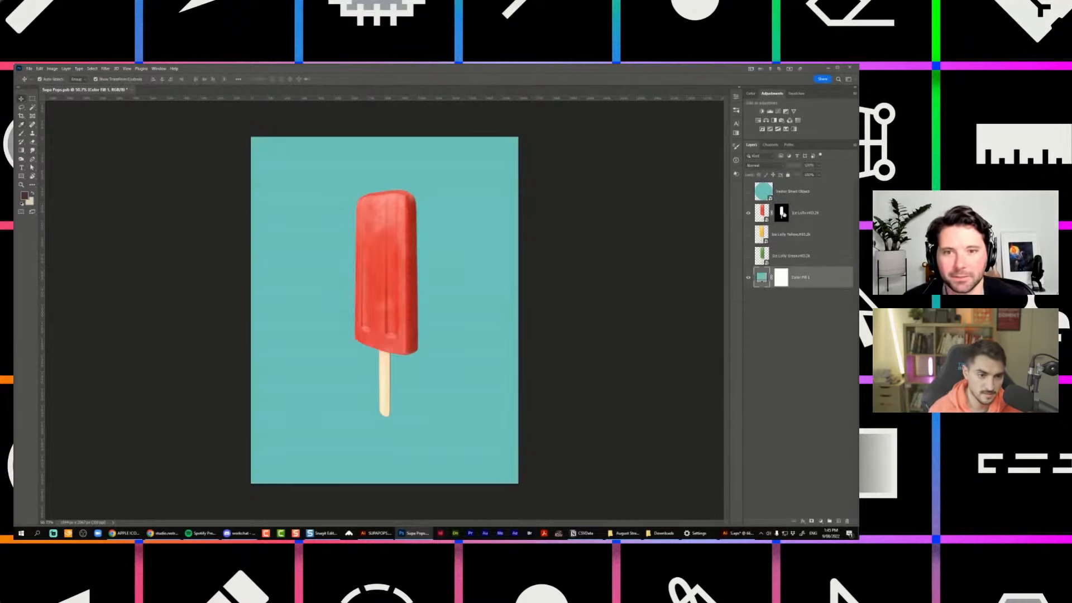
Try to copy and paste the red popsicle's layer mask onto the yellow popsicle layer.
left_click(820, 219)
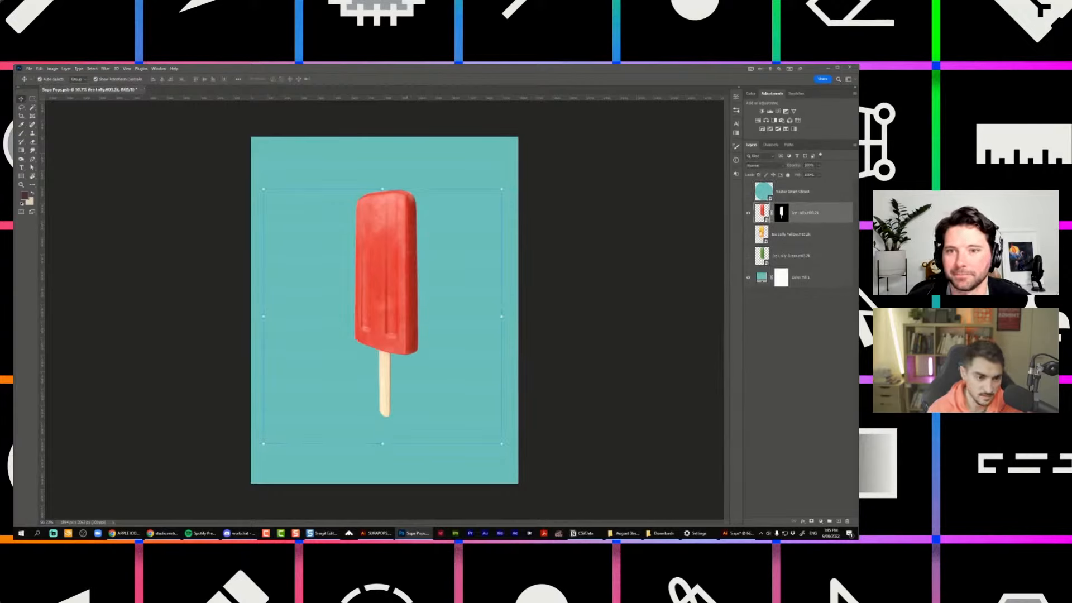
left_click(782, 214)
key("ctrl+c")
left_click(783, 234)
key("ctrl+v")
left_click(782, 256)
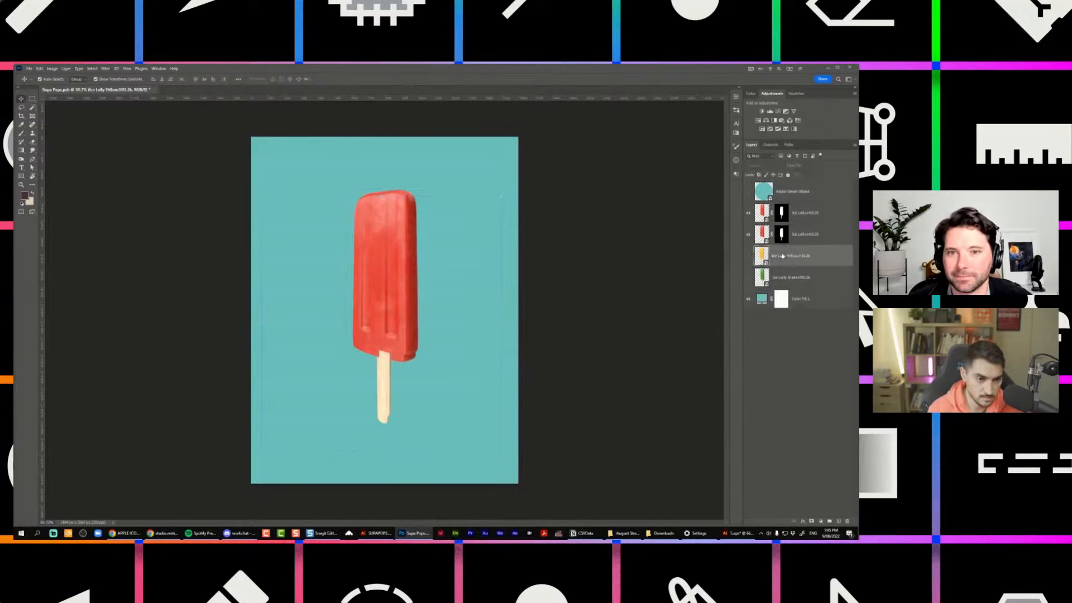
key("ctrl+z")
Load the red popsicle's mask as a selection and use it as a layer mask on the yellow popsicle layer.
left_click(783, 213)
right_click(784, 211)
left_click(771, 220)
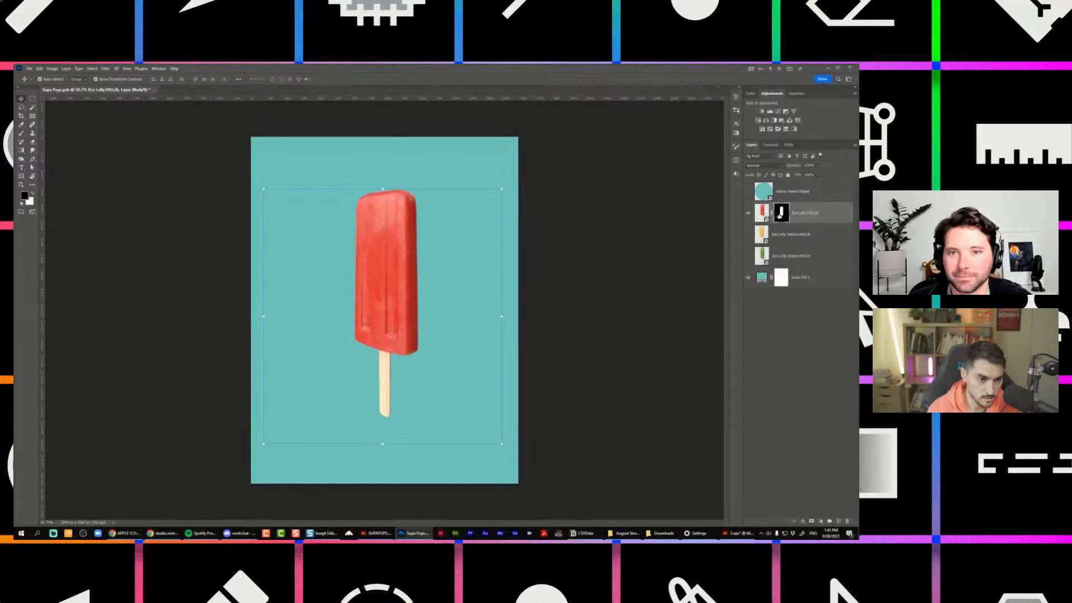
left_click(788, 238)
left_click(791, 256, "shift")
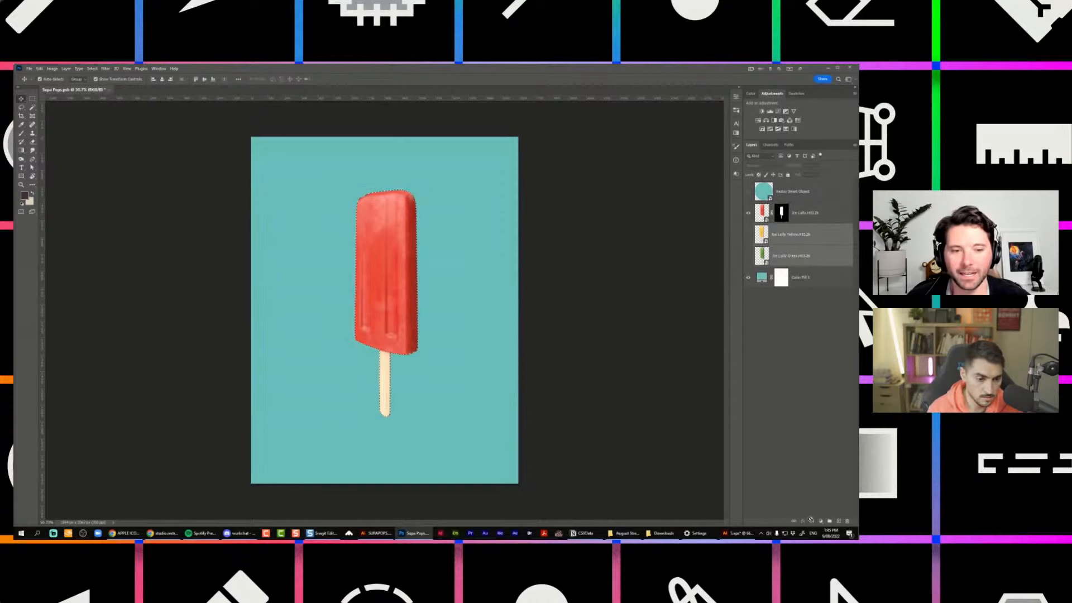
left_click(821, 521)
left_click(783, 450)
left_click(806, 237)
left_click(812, 522)
Add a layer mask to the green popsicle layer and deselect the layers.
left_click(795, 256)
left_click(812, 521)
left_click(753, 353)
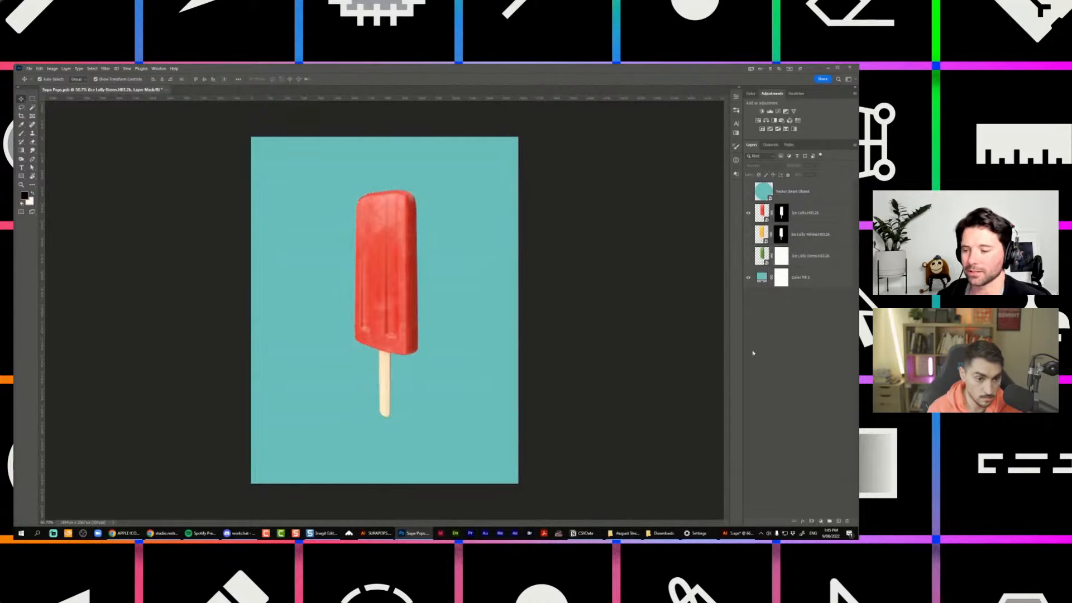
Show the yellow and green popsicle layers and toggle the layers' visibility to compare the cut-outs with their original shadows.
left_click(748, 238)
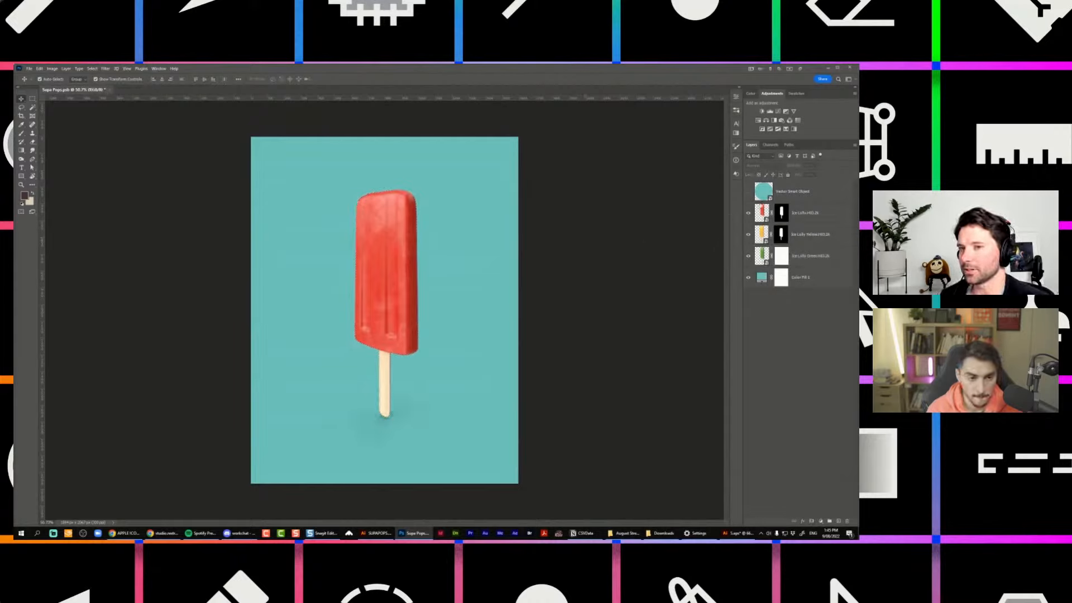
left_click(748, 213)
left_click(748, 214)
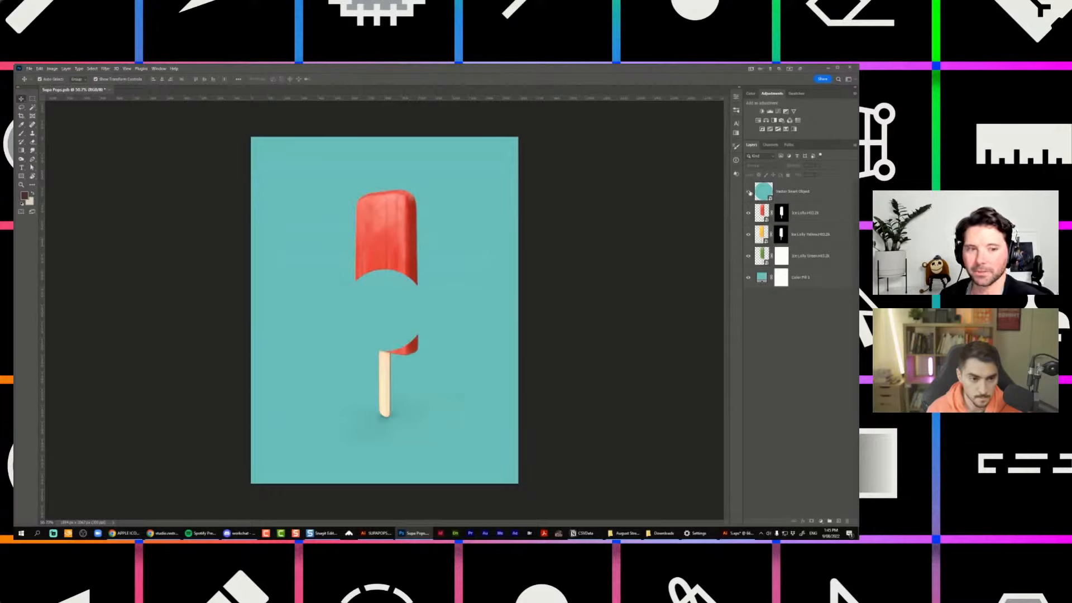
left_click(748, 212)
left_click(748, 213)
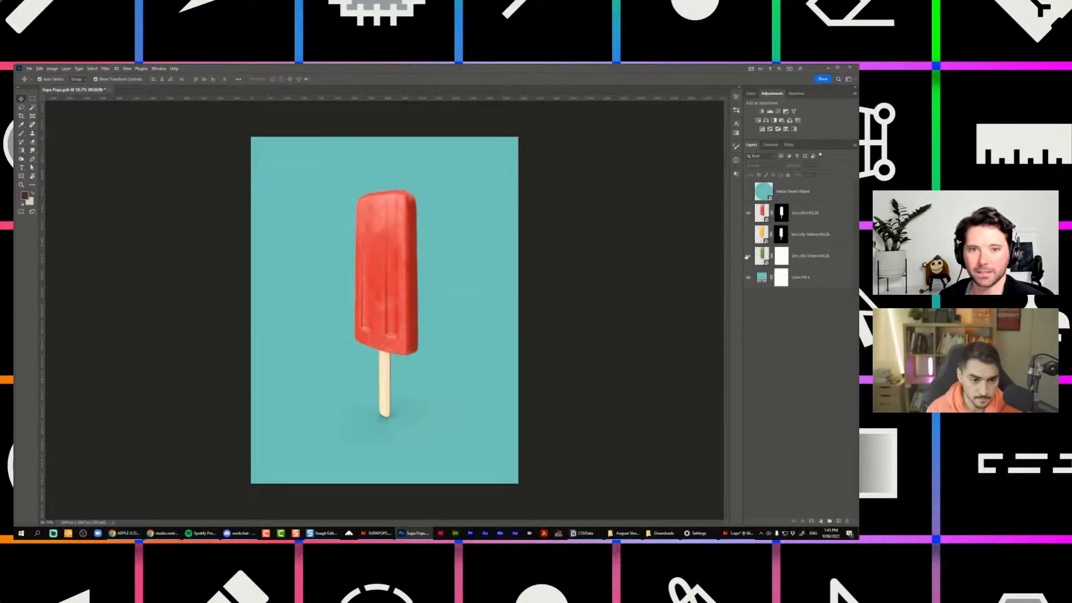
left_click(748, 215)
left_click_drag(748, 215, 749, 256)
Convert the red, yellow and green popsicle layers to separate smart objects.
right_click(803, 214)
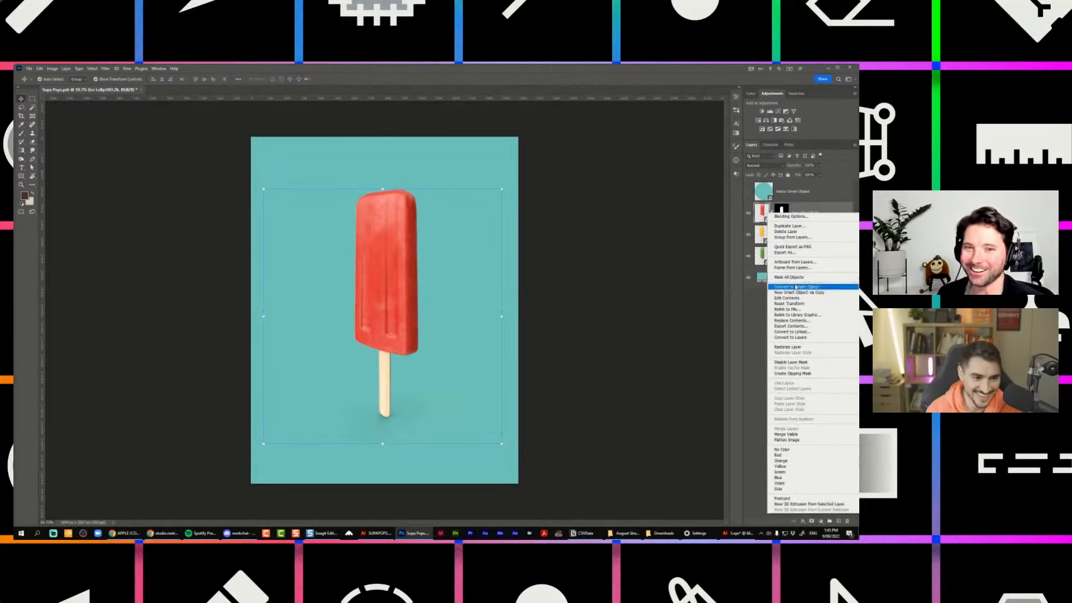
left_click(809, 240)
right_click(809, 241)
left_click(782, 306)
right_click(797, 258)
left_click(782, 307)
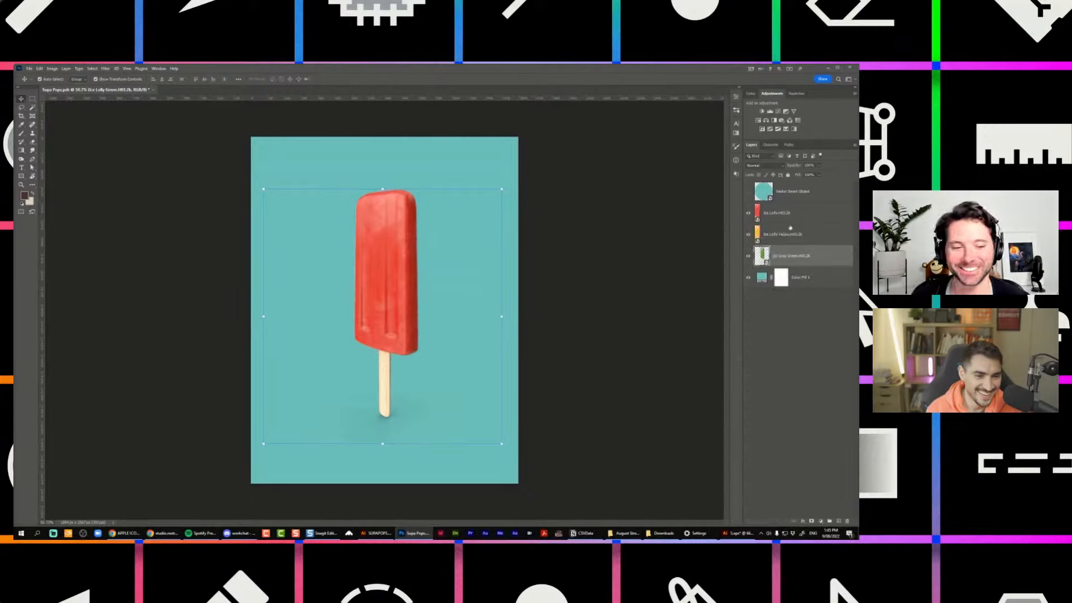
Check the converted popsicle layers and undo their smart object conversions.
left_click(748, 214)
left_click(749, 234)
key("ctrl+z")
key("ctrl+z")
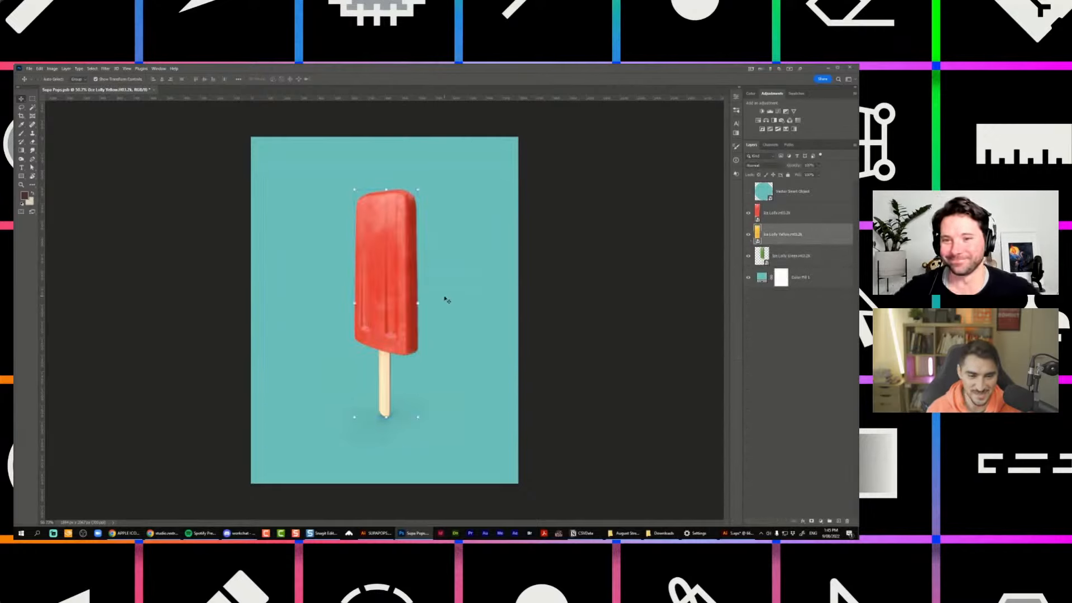
key("ctrl+z")
key("ctrl+z")
key("ctrl+z")
key("ctrl+z")
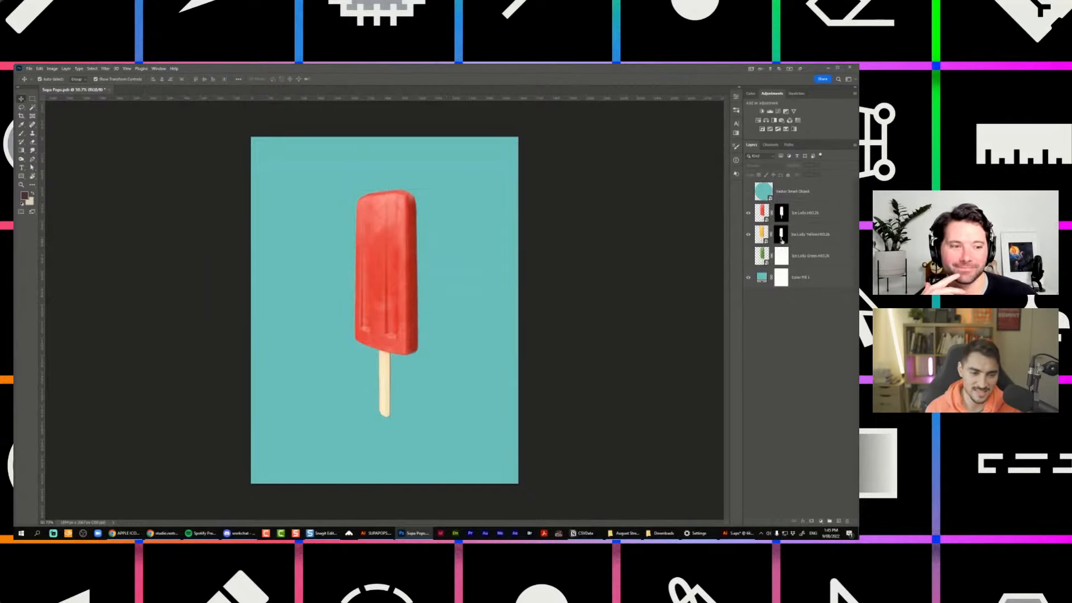
Try to reuse the yellow popsicle's mask on the green popsicle layer and step back through the recent changes.
left_click(782, 239)
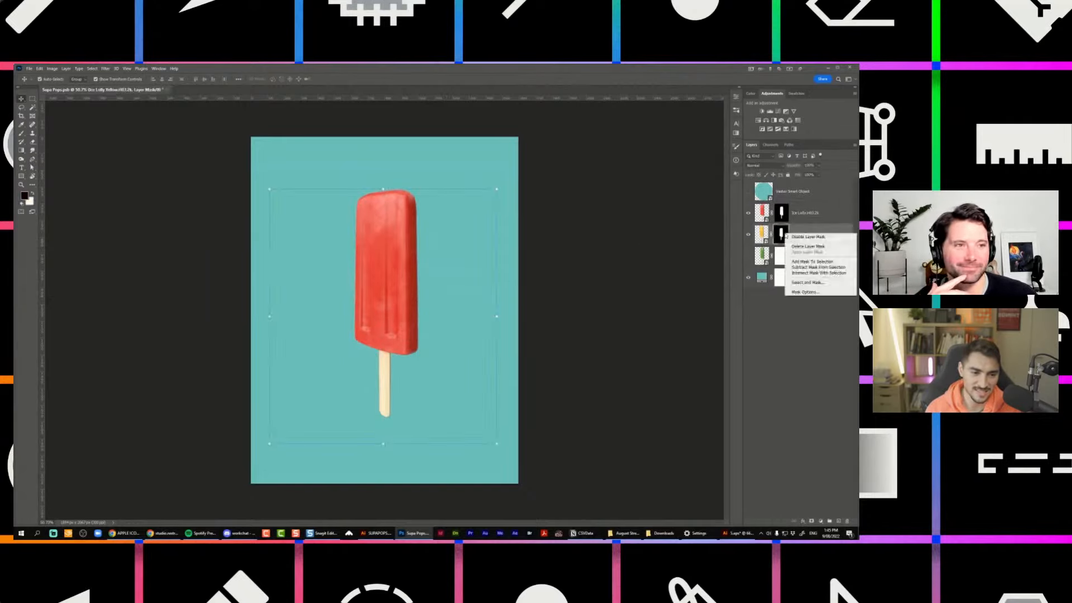
left_click(782, 255)
left_click(812, 521)
key("ctrl+z")
key("ctrl+z")
key("ctrl+z")
key("ctrl+z")
key("ctrl+z")
key("ctrl+z")
key("ctrl+z")
key("ctrl+z")
key("ctrl+z")
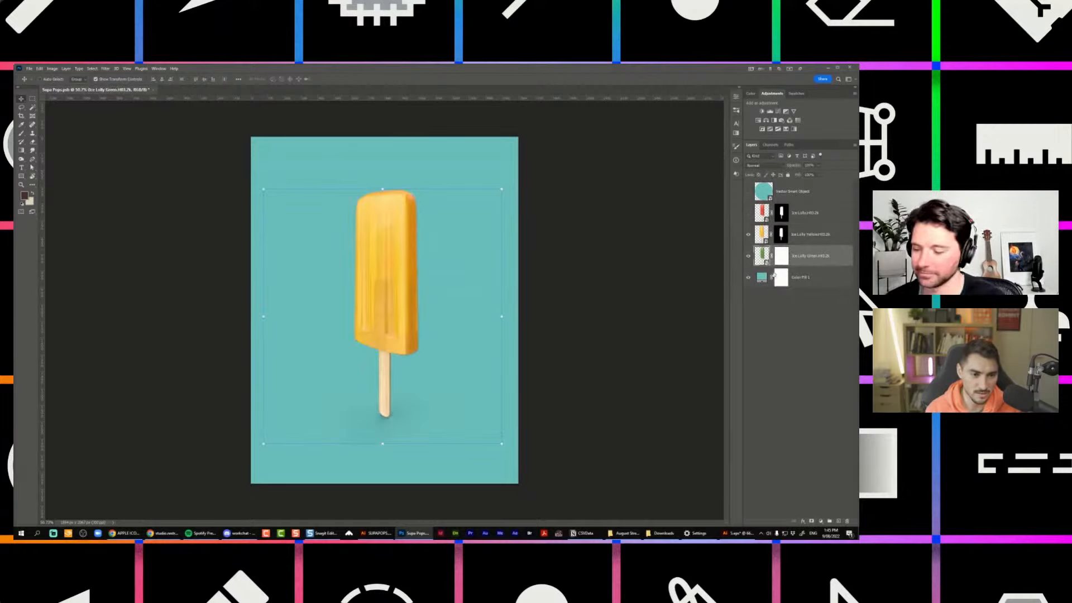
key("ctrl+z")
Replace the green popsicle layer's blank mask with one made from the yellow popsicle's mask selection.
left_click(786, 259)
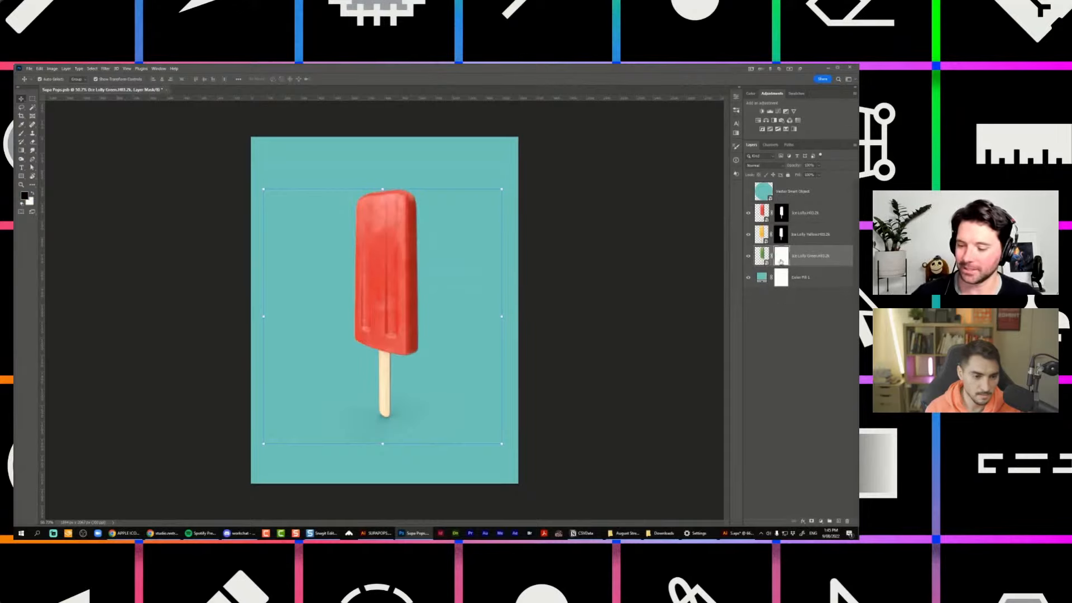
right_click(781, 260)
left_click(803, 272)
left_click(781, 234)
scroll(317, 266, "up", 3)
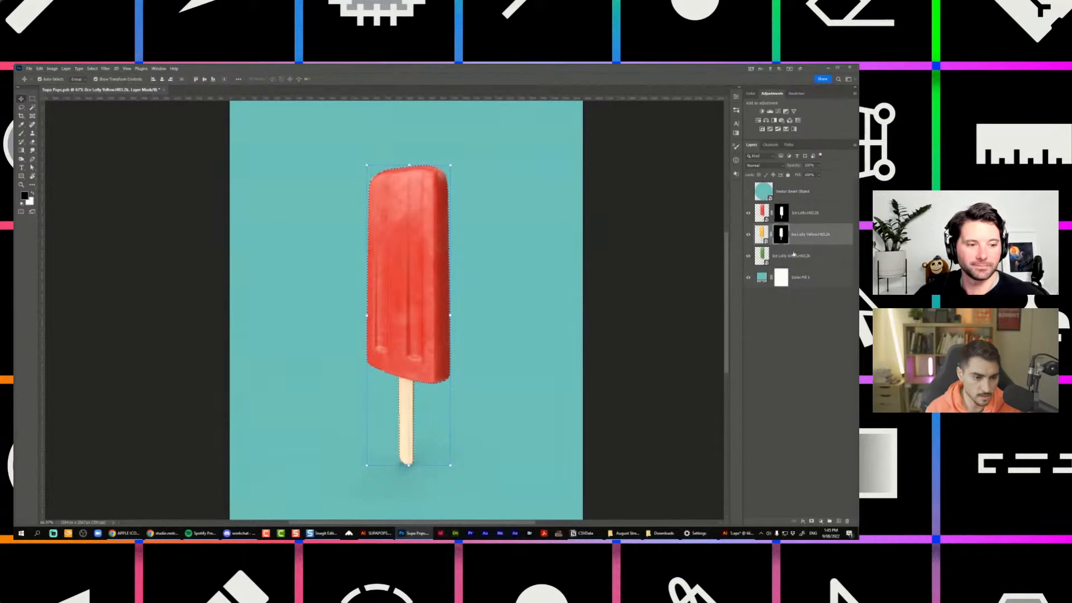
left_click(794, 254)
left_click(812, 521)
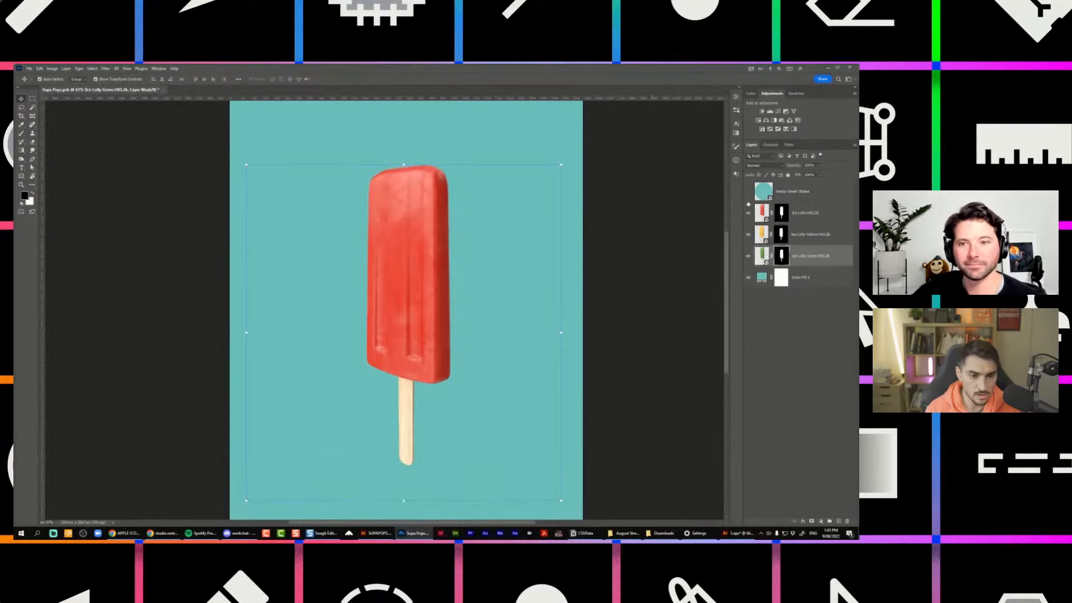
Rasterize the red popsicle layer.
right_click(800, 210)
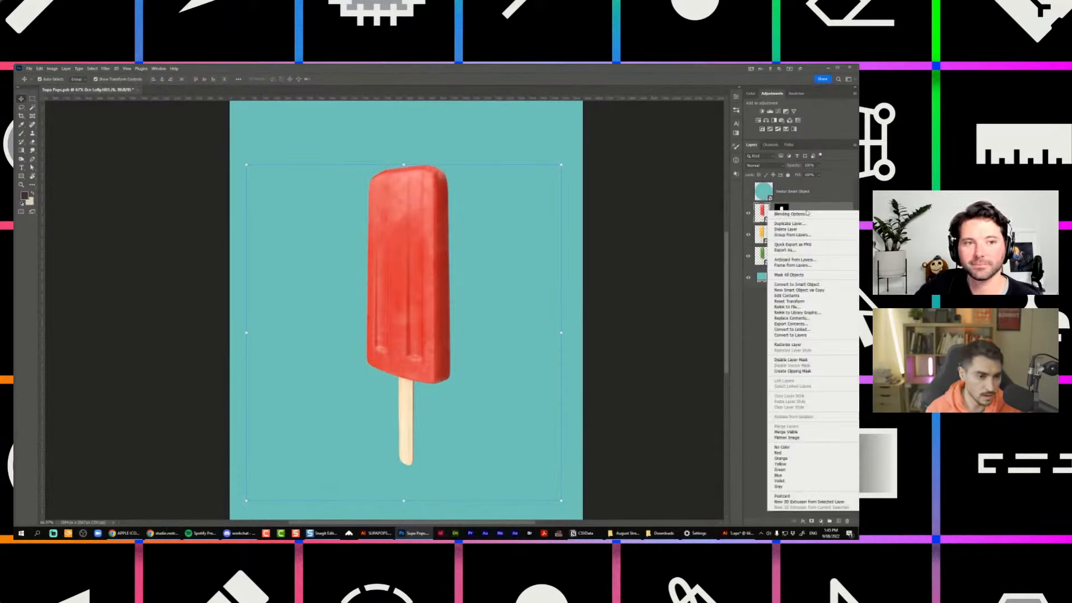
left_click(788, 344)
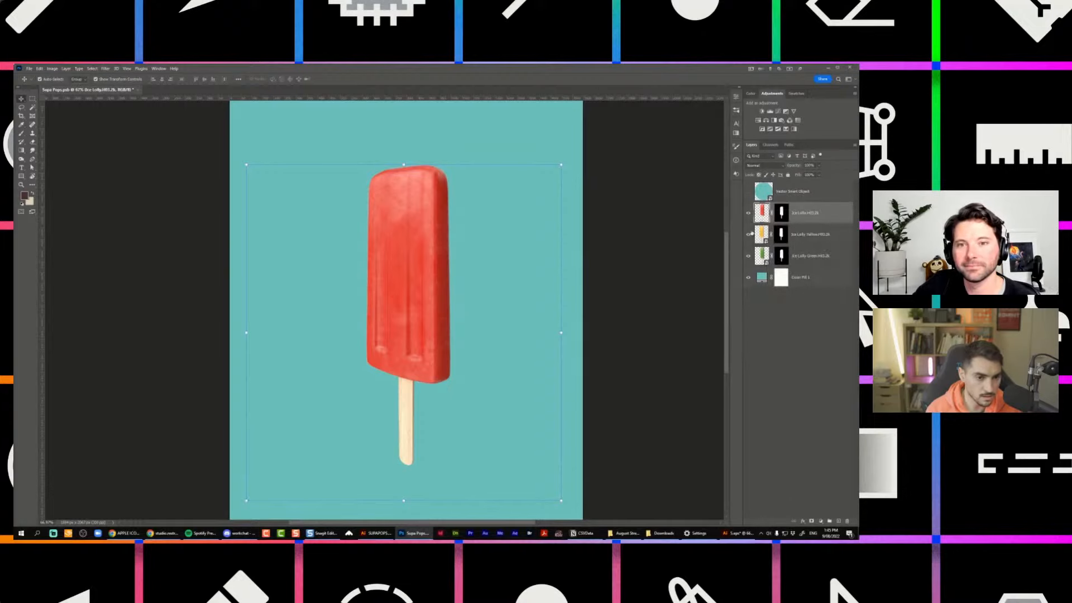
Try merging the visible layers from the red popsicle layer, and undo the merge.
right_click(806, 214)
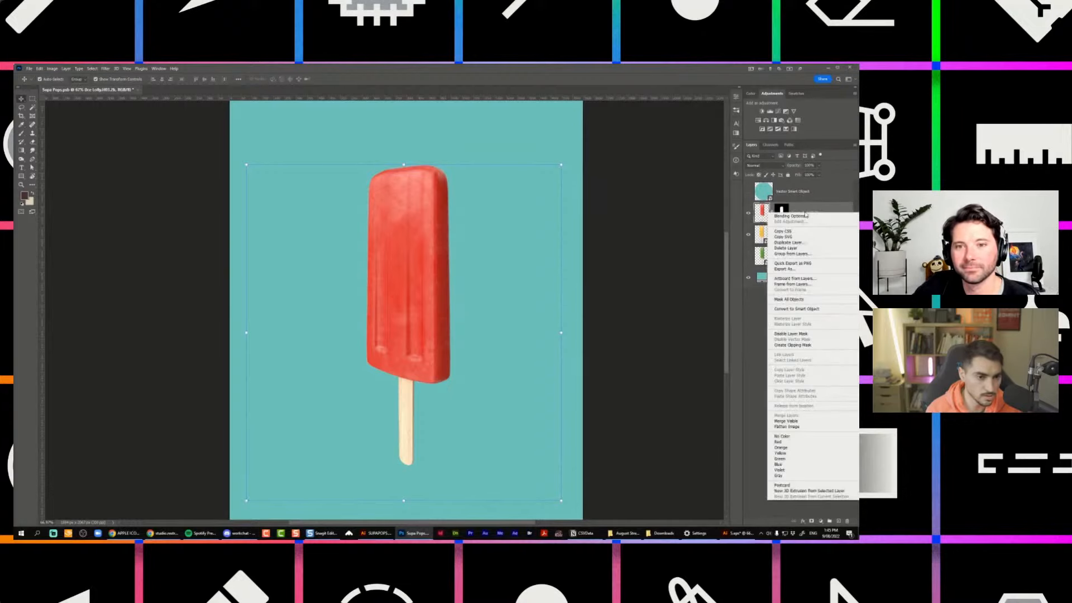
left_click(787, 422)
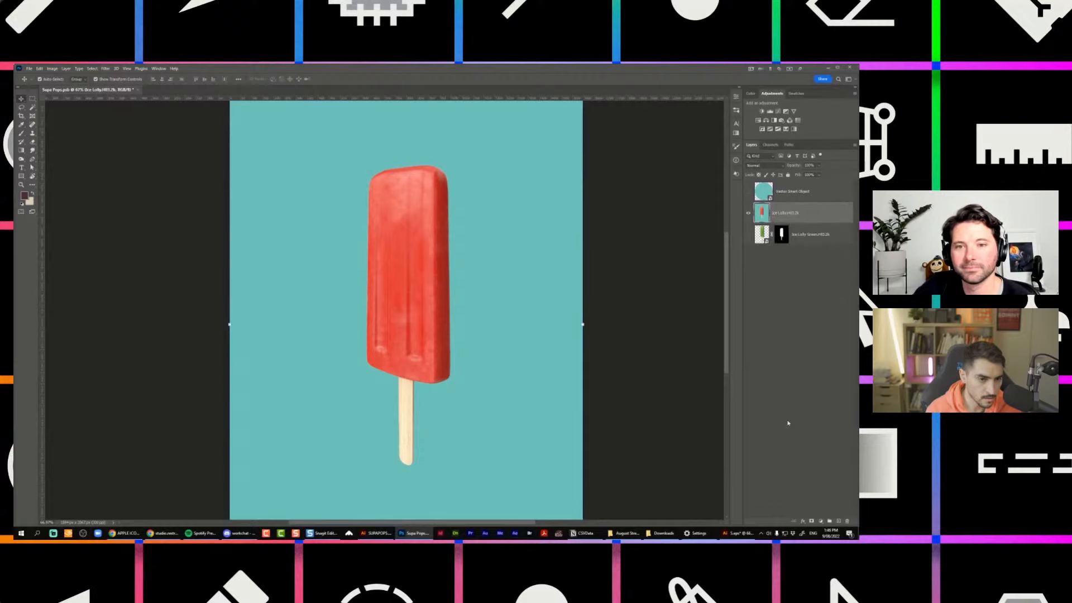
key("ctrl+z")
right_click(806, 214)
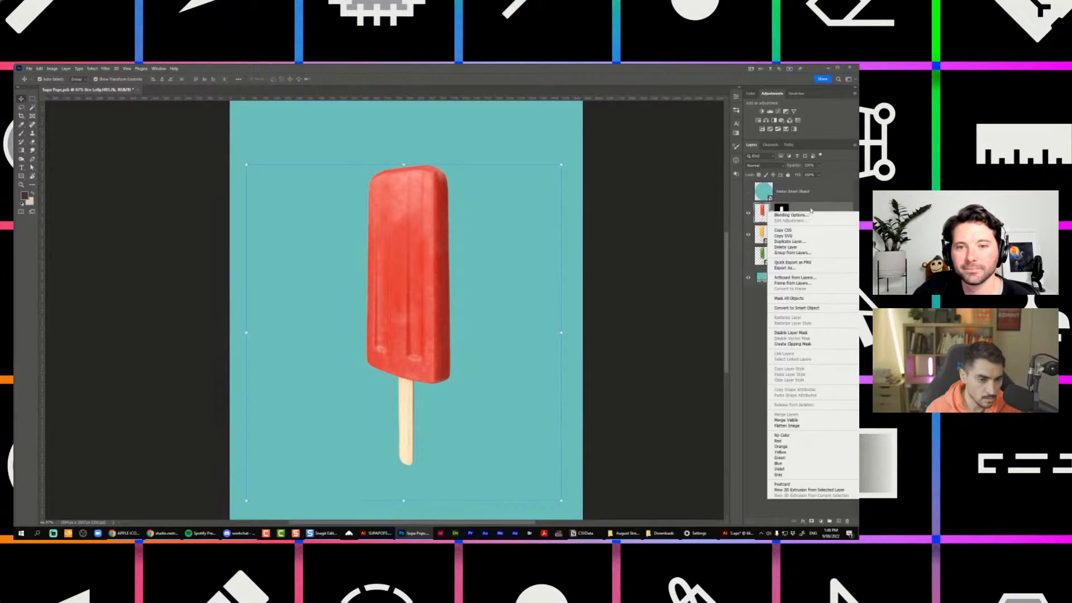
key("Escape")
left_click(721, 209)
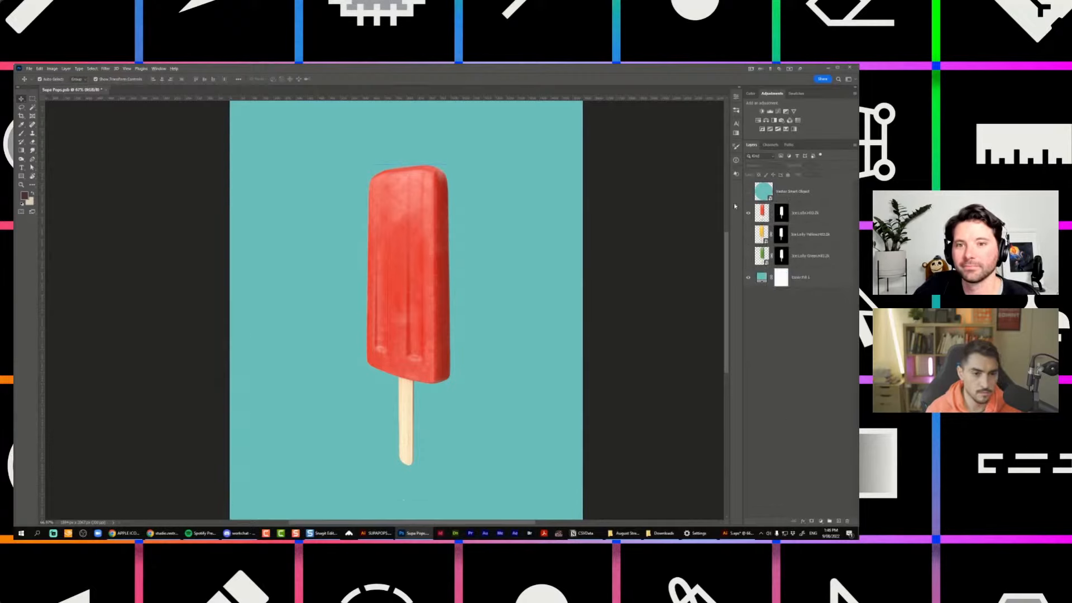
left_click(764, 218)
left_click(796, 256, "shift")
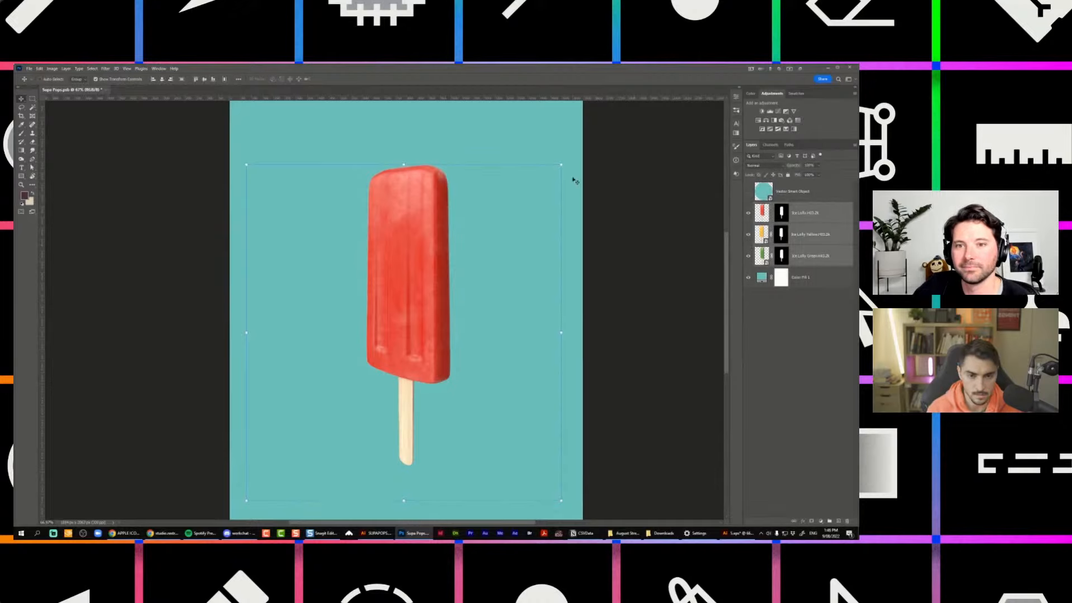
left_click_drag(563, 164, 537, 191)
scroll(421, 264, "down", 2)
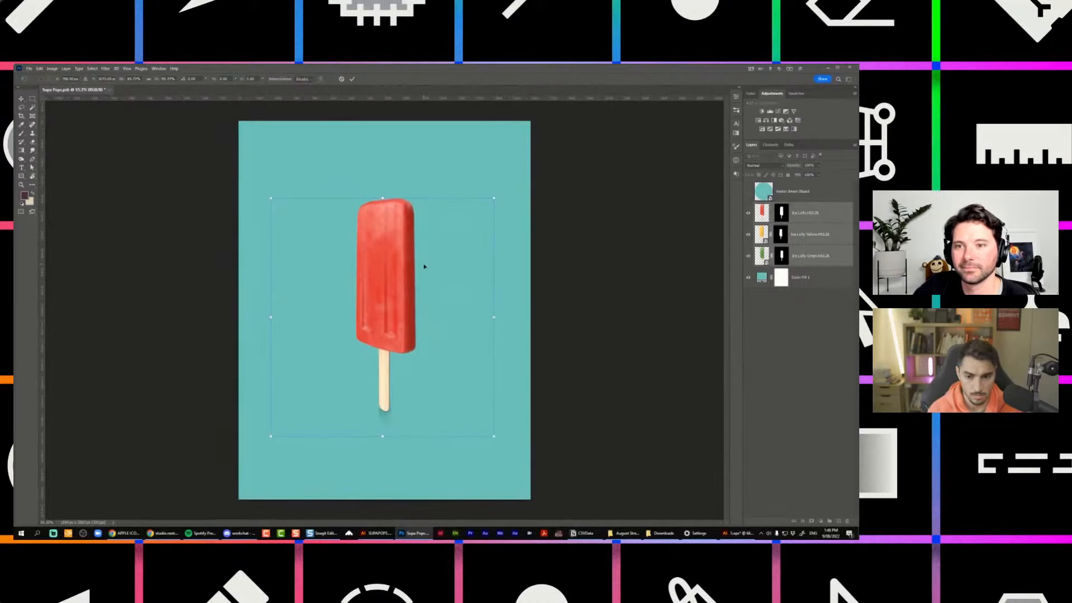
key("Escape")
Convert the masked red popsicle layer to a smart object and hide the yellow and green popsicle layers.
left_click(812, 213)
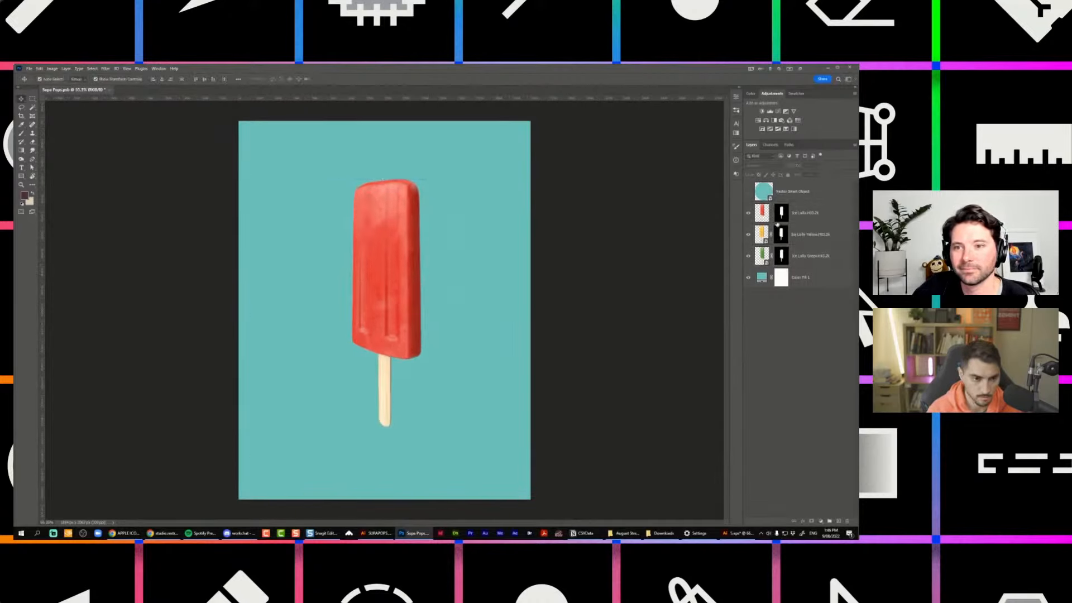
right_click(817, 215)
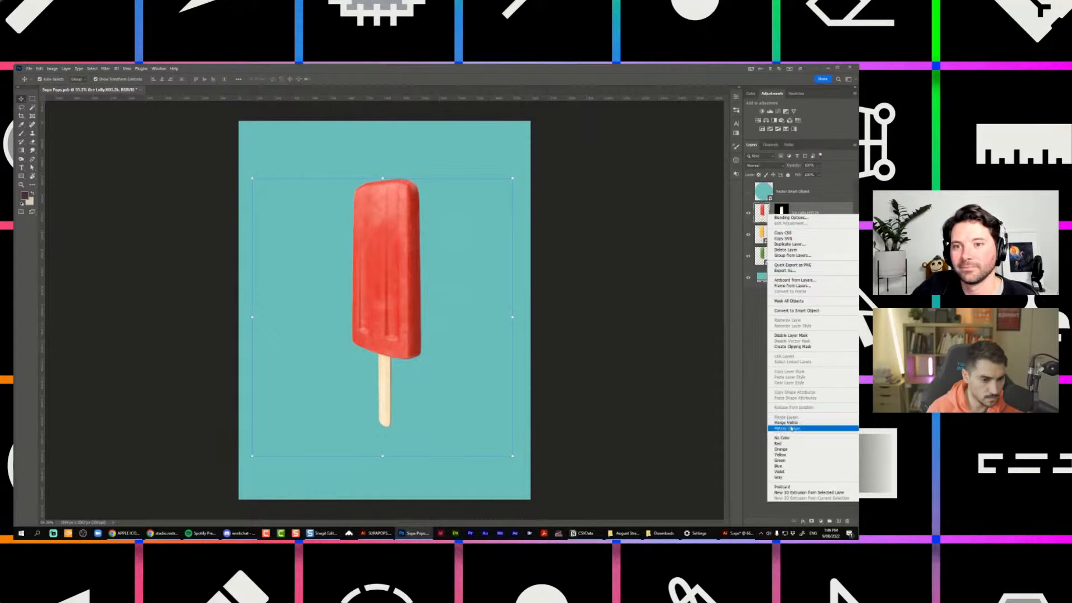
left_click(787, 311)
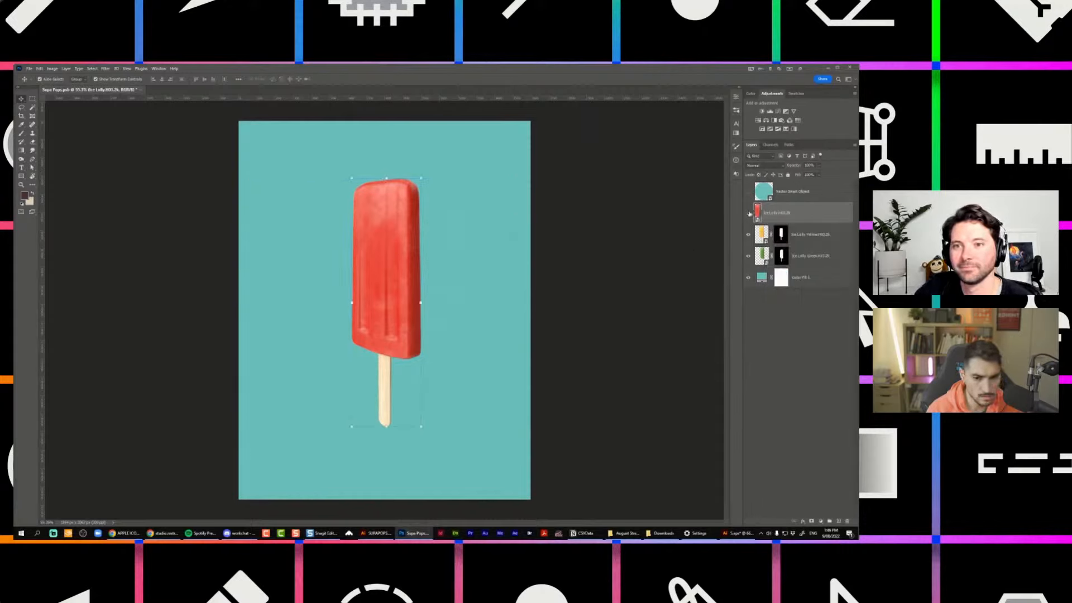
left_click(749, 235)
left_click(748, 256)
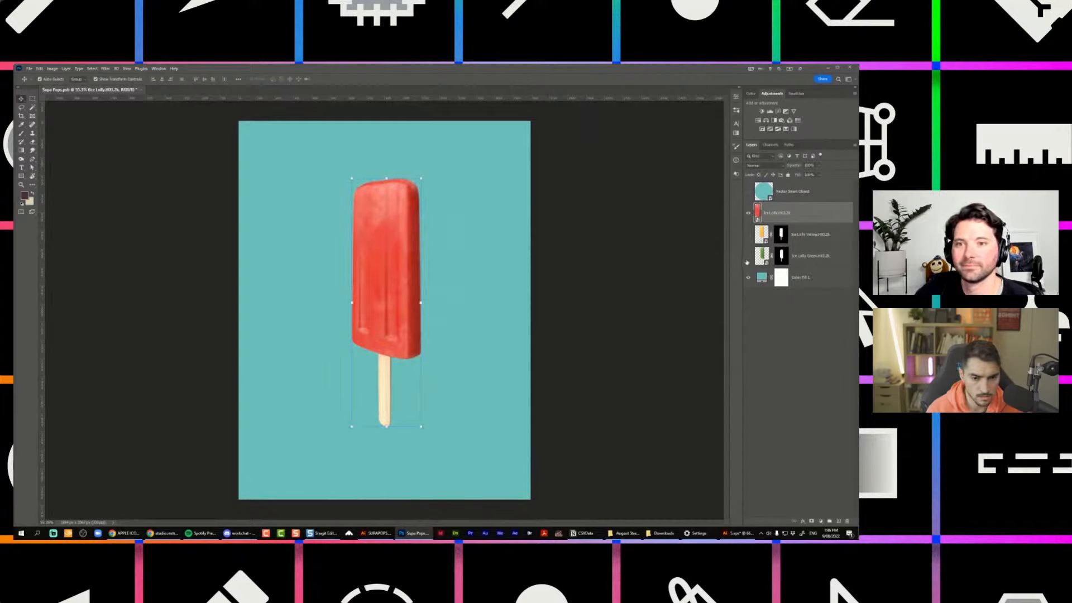
Convert the masked yellow popsicle layer to a smart object and check its visibility against the red popsicle layer.
right_click(816, 235)
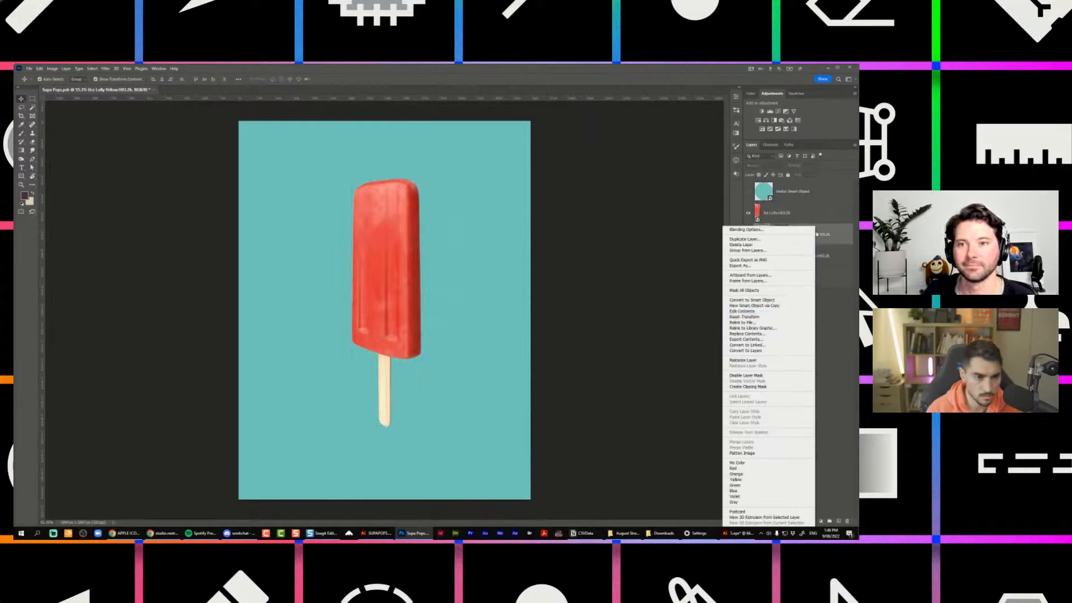
left_click(765, 300)
left_click(749, 213)
left_click(749, 213)
left_click(749, 213)
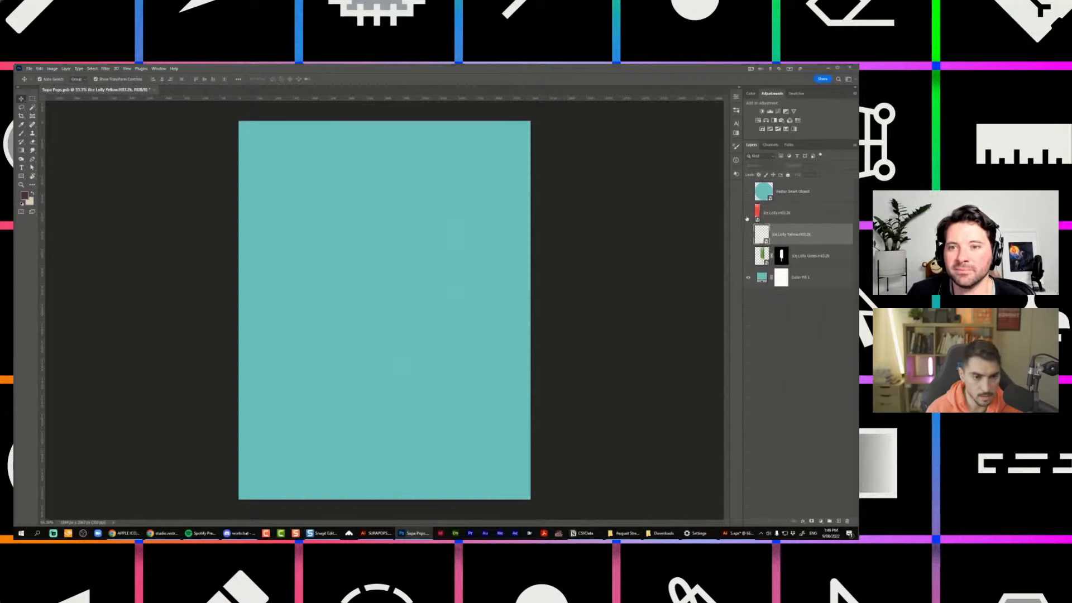
left_click(749, 235)
Scale down the red popsicle and tilt it clockwise on the teal canvas.
left_click(776, 216)
scroll(408, 291, "down", 3)
mouse_move(408, 292)
left_mouse_down()
mouse_move(416, 310)
mouse_move(415, 297)
left_mouse_up()
left_click_drag(420, 217, 423, 251)
key("ctrl+z")
key("Escape")
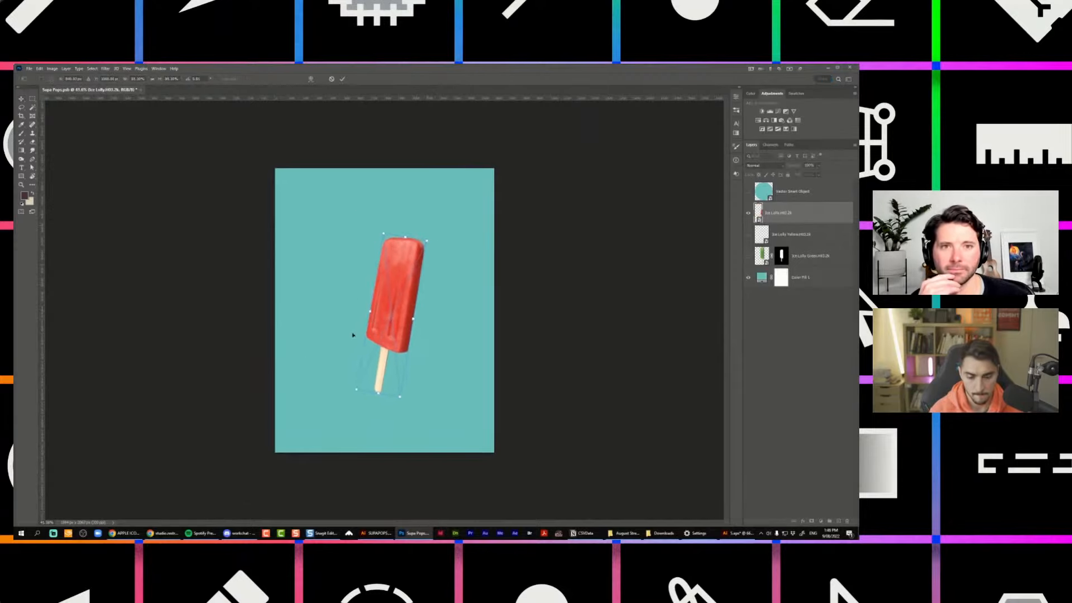
Switch to the browser and set the Envato Elements search category to Photos.
left_click(124, 534)
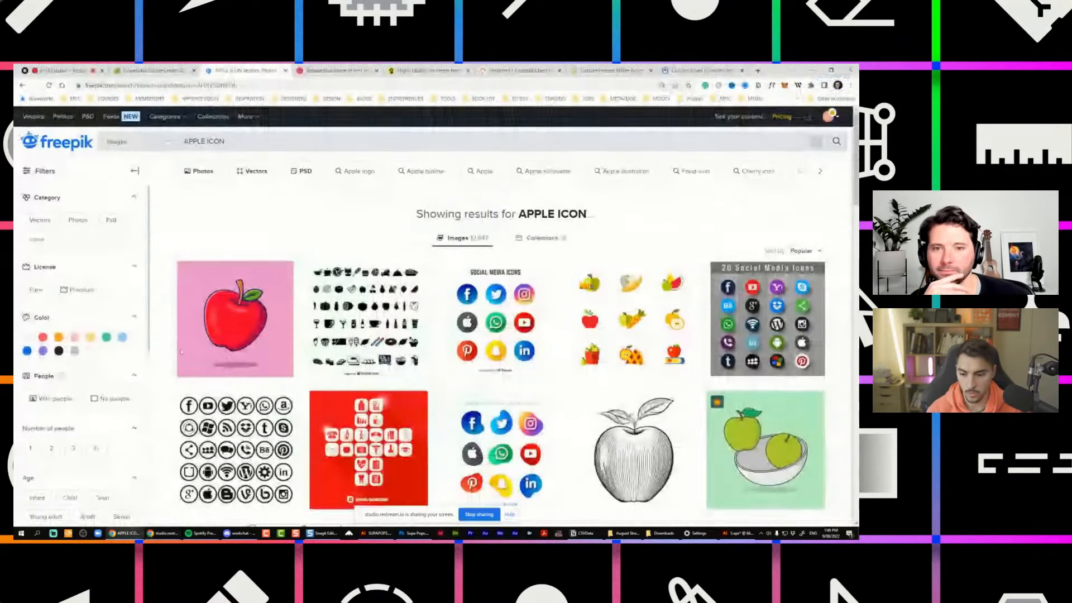
left_click(148, 73)
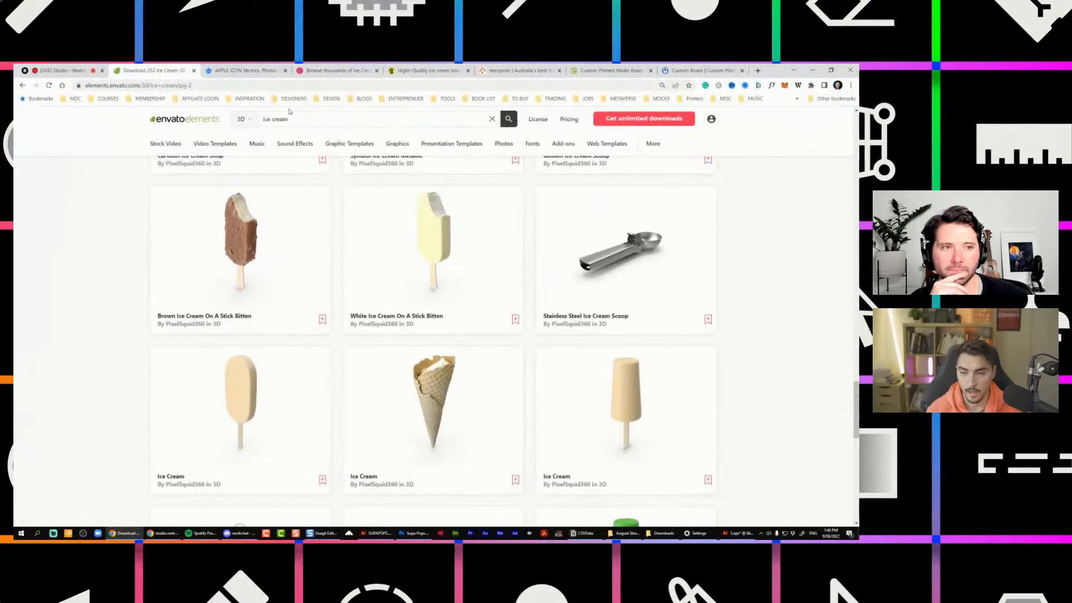
left_click(244, 119)
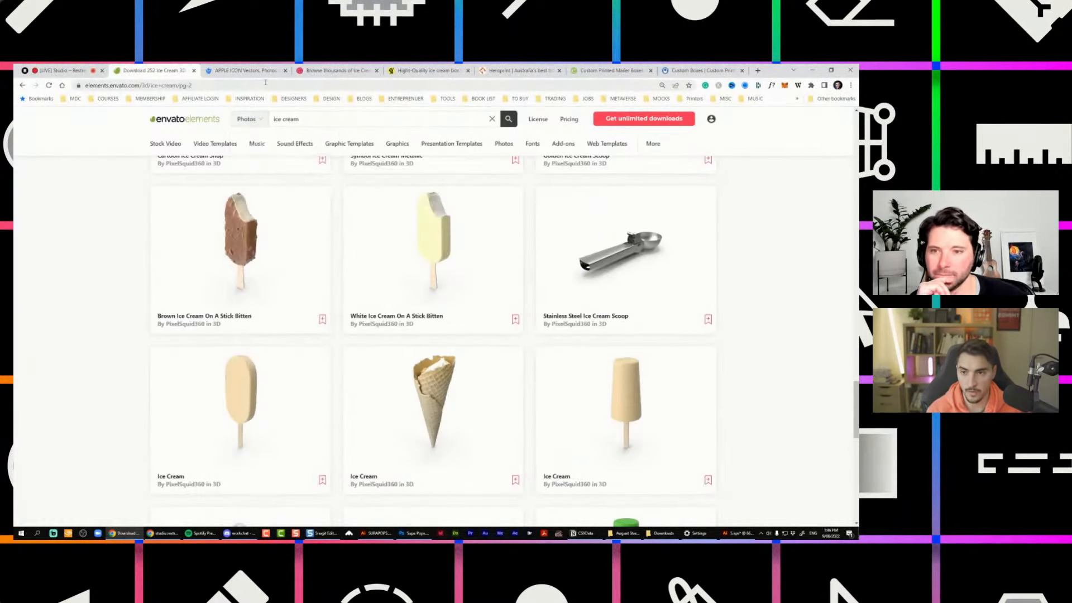
Search Freepik for RASBERRY, limited to photos.
left_click(244, 71)
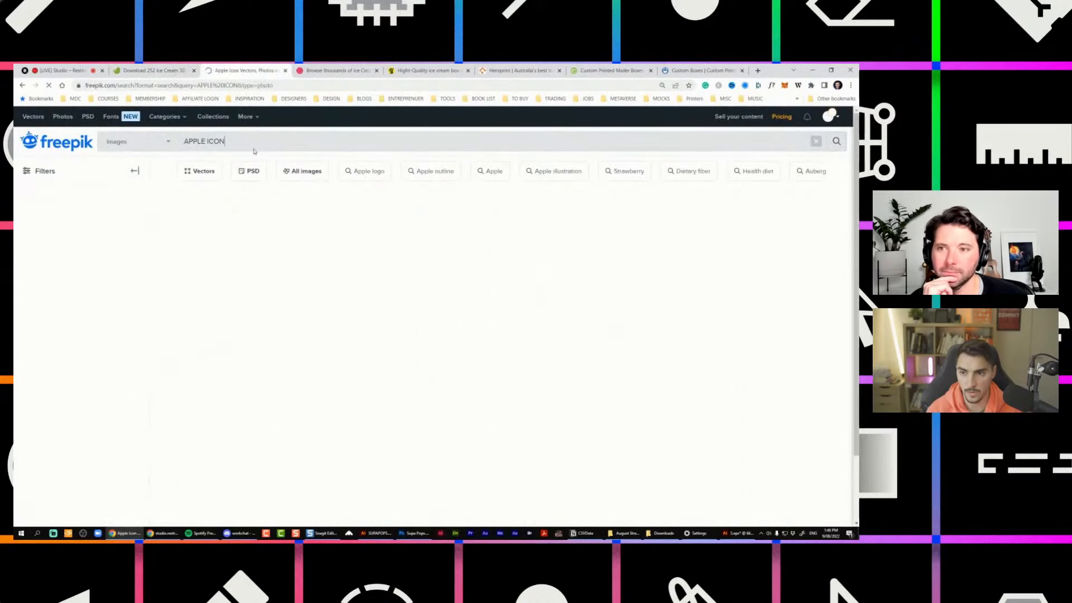
type("GREEN APPL")
key("ctrl+a")
key("BackSpace")
type("BE")
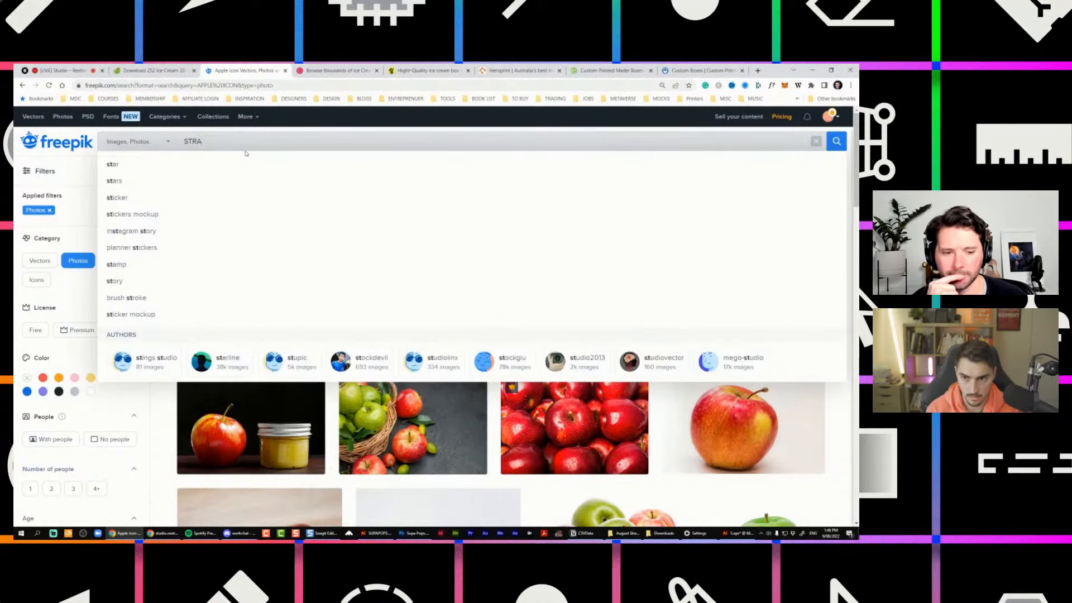
key("ctrl+a")
key("BackSpace")
type("RASBERRY")
key("Return")
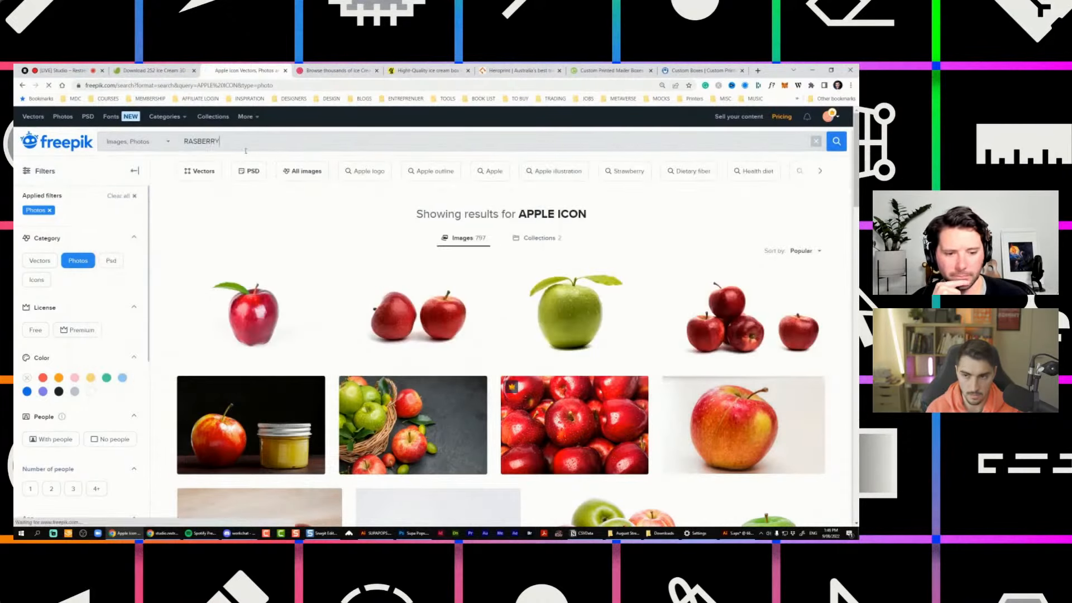
Reuse the RASBERRY search term to search the photos on Envato Elements.
key("ctrl+a")
key("ctrl+c")
left_click(162, 75)
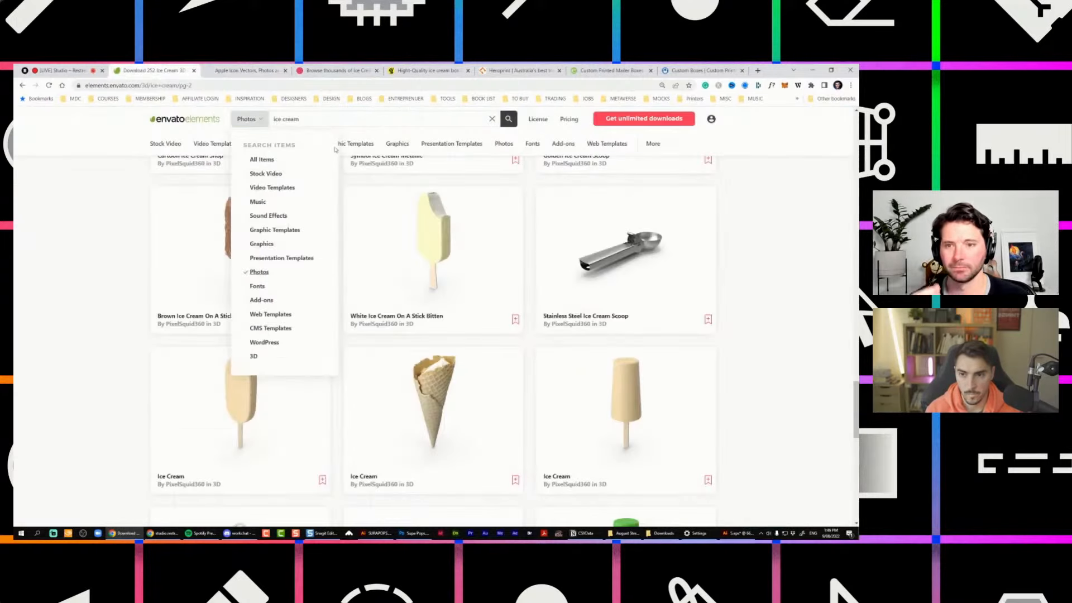
left_click_drag(361, 115, 278, 125)
key("ctrl+v")
key("Return")
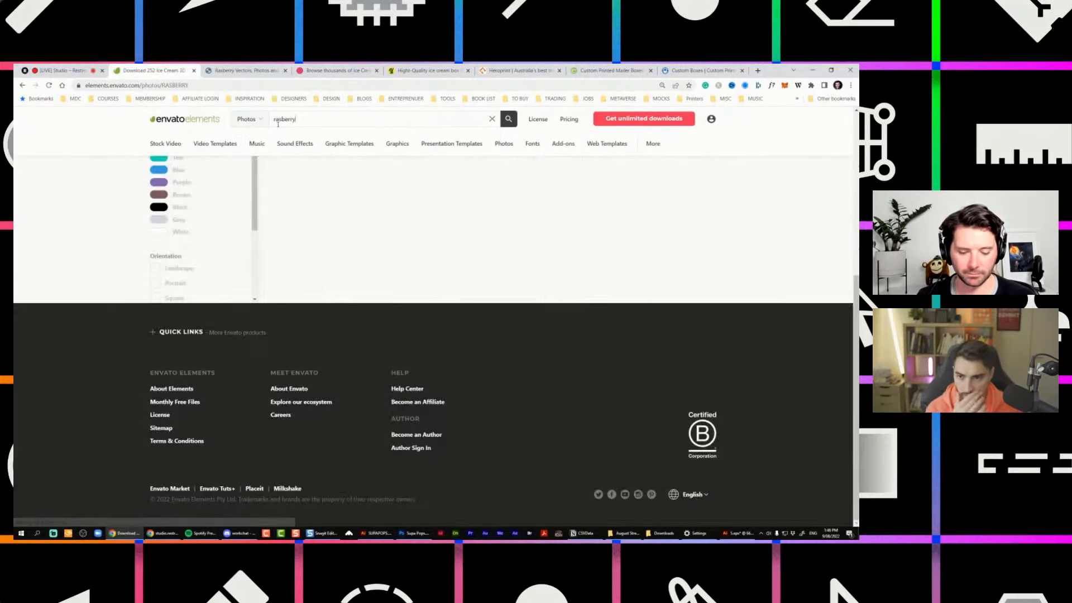
scroll(497, 253, "up", 5)
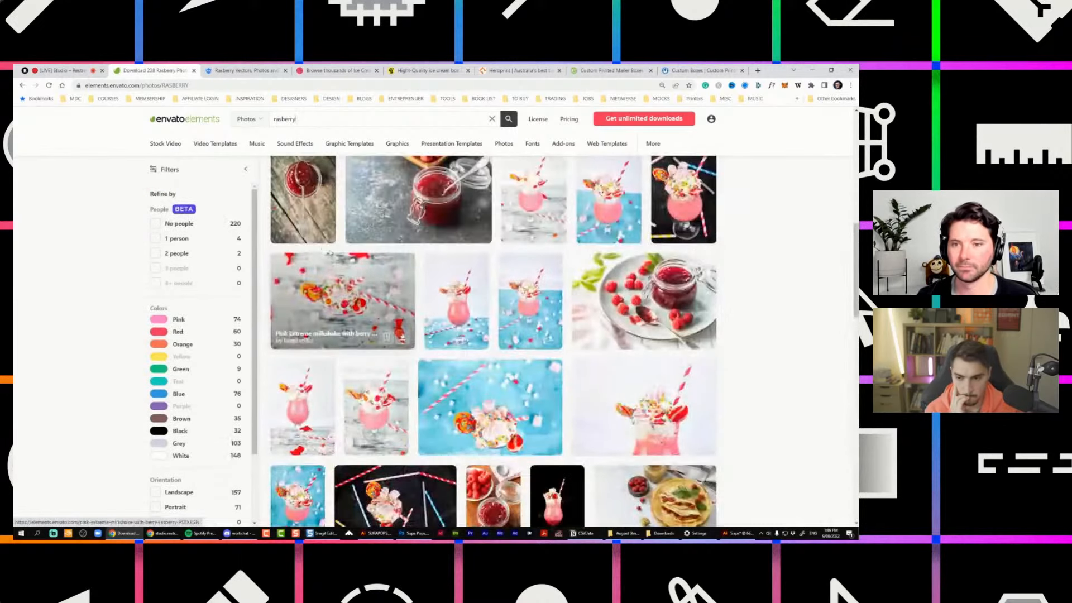
Filter the Envato Elements raspberry photos to isolated backgrounds and look through the results.
scroll(497, 253, "up", 3)
scroll(168, 391, "down", 4)
left_click(158, 479)
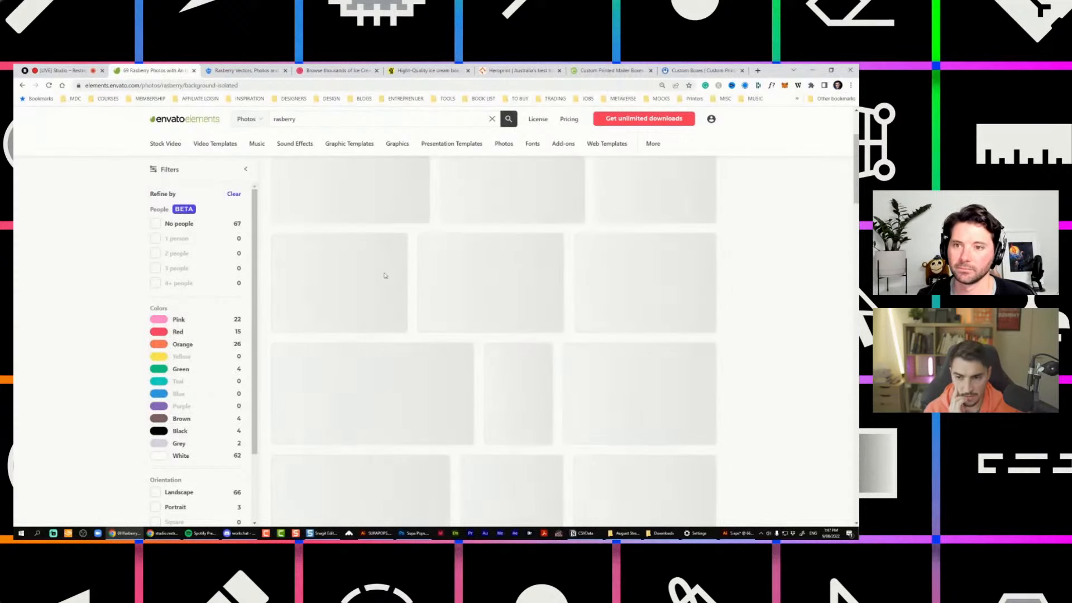
scroll(732, 245, "up", 3)
scroll(533, 258, "down", 5)
scroll(448, 308, "down", 10)
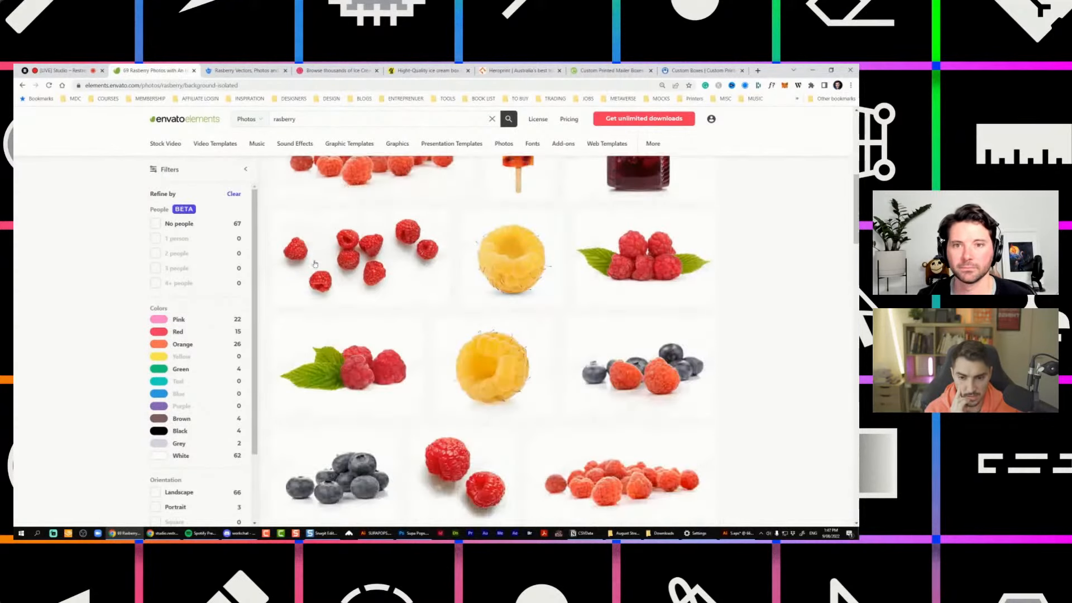
scroll(553, 282, "down", 2)
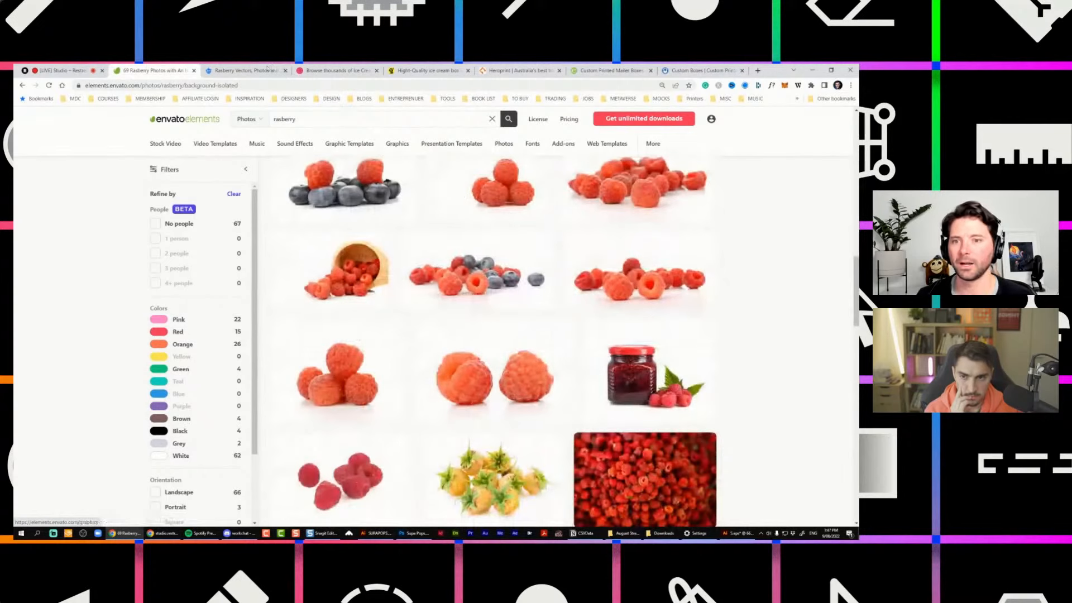
Return to the Freepik RASBERRY photo results and filter them to the Premium license.
key("ctrl+Tab")
scroll(77, 348, "down", 3)
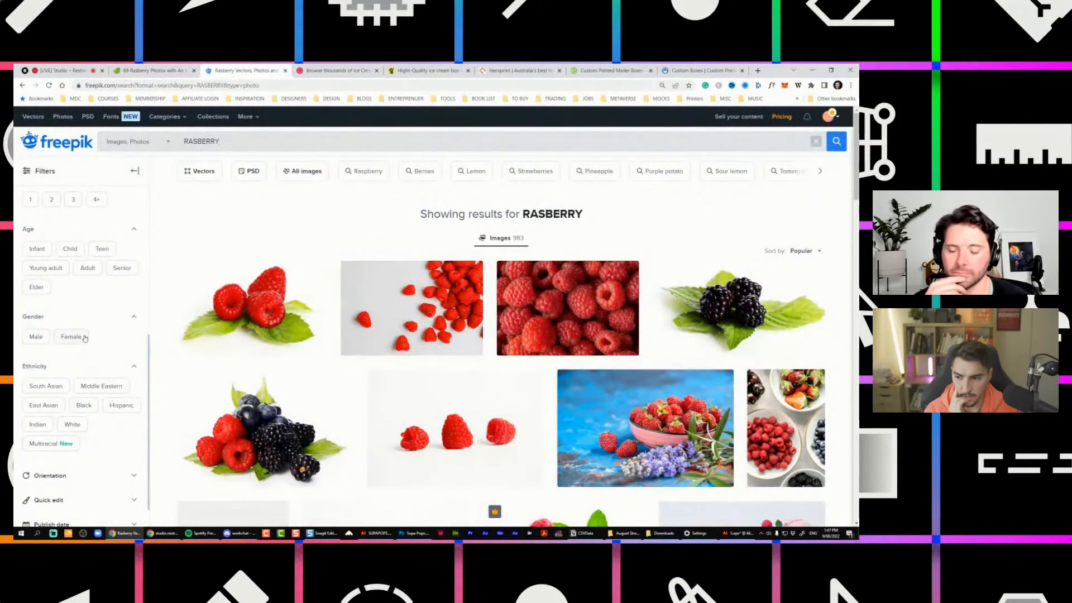
scroll(101, 285, "down", 1)
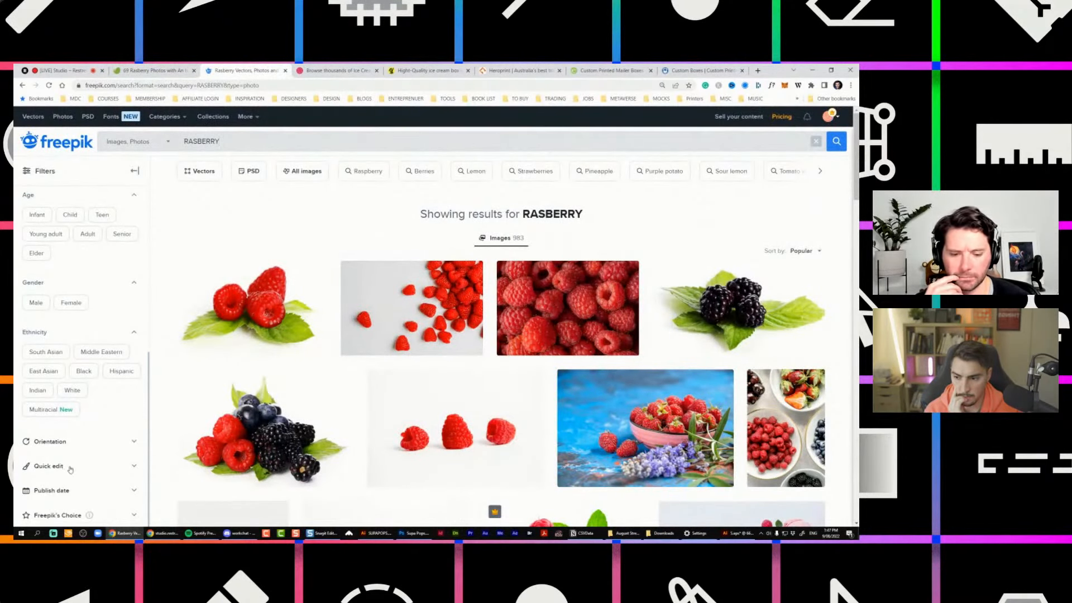
scroll(72, 476, "down", 2)
scroll(62, 307, "up", 5)
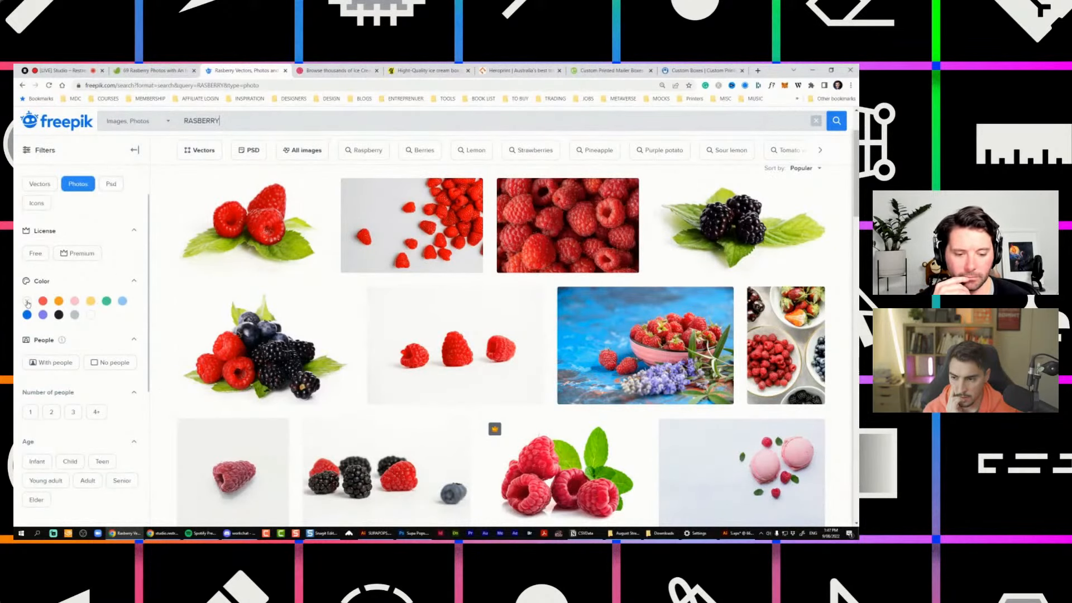
scroll(246, 234, "up", 2)
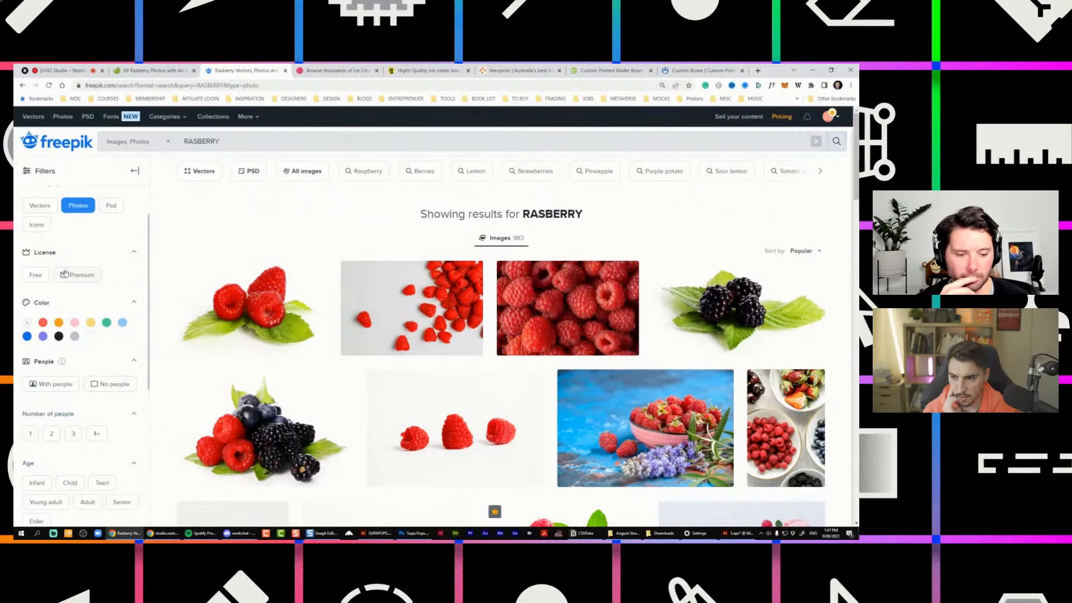
left_click(71, 274)
Browse the premium raspberry photos and open the white-background seamless pattern image from the related suggestions.
scroll(104, 289, "down", 5)
scroll(105, 302, "down", 1)
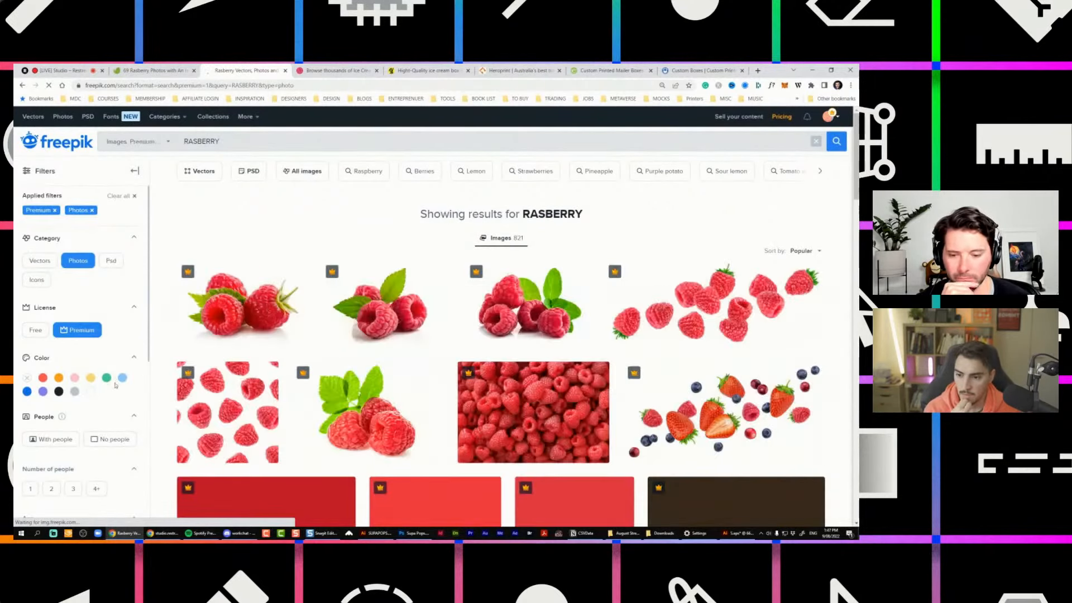
scroll(585, 272, "down", 1)
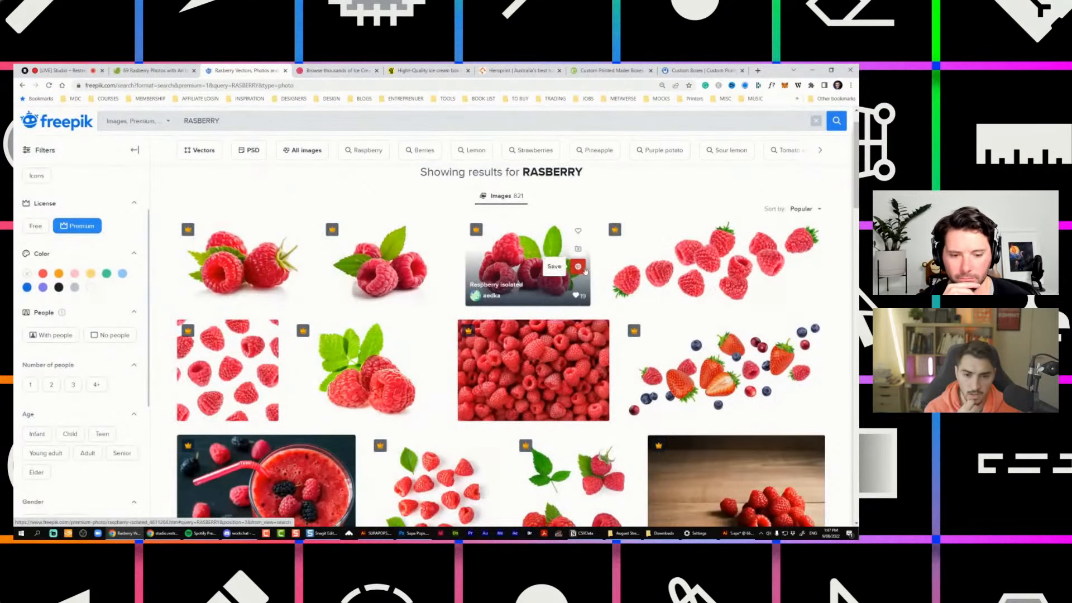
scroll(585, 272, "down", 5)
scroll(735, 256, "up", 5)
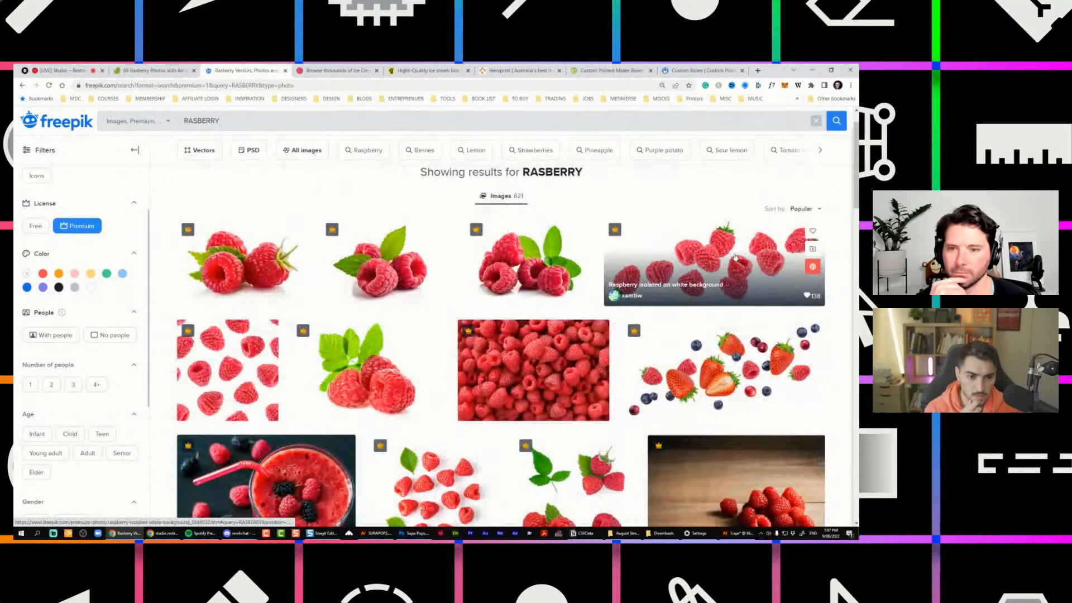
left_click(735, 257)
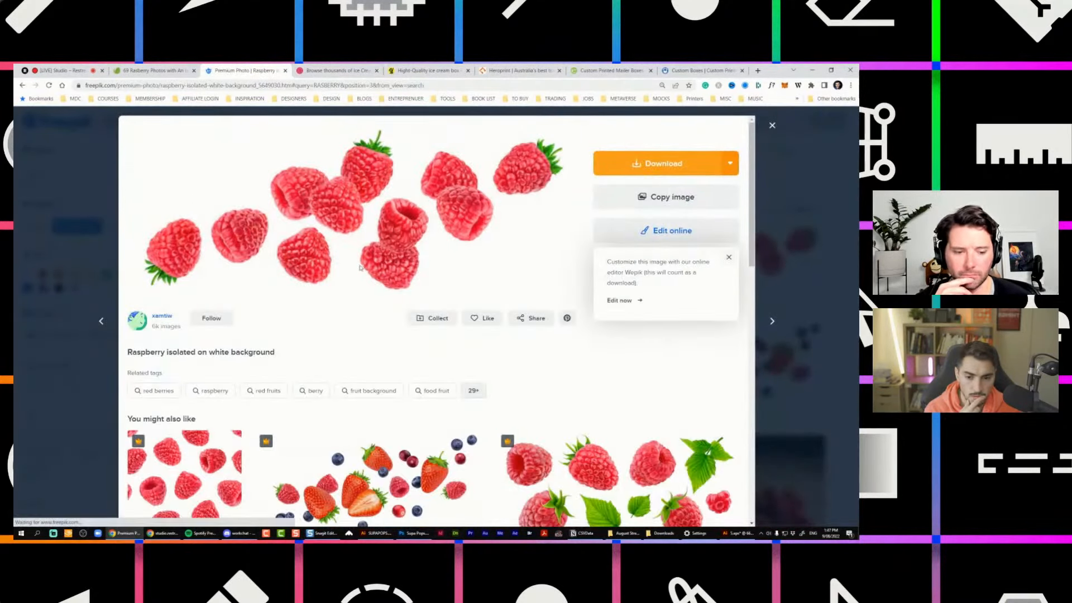
scroll(374, 218, "down", 4)
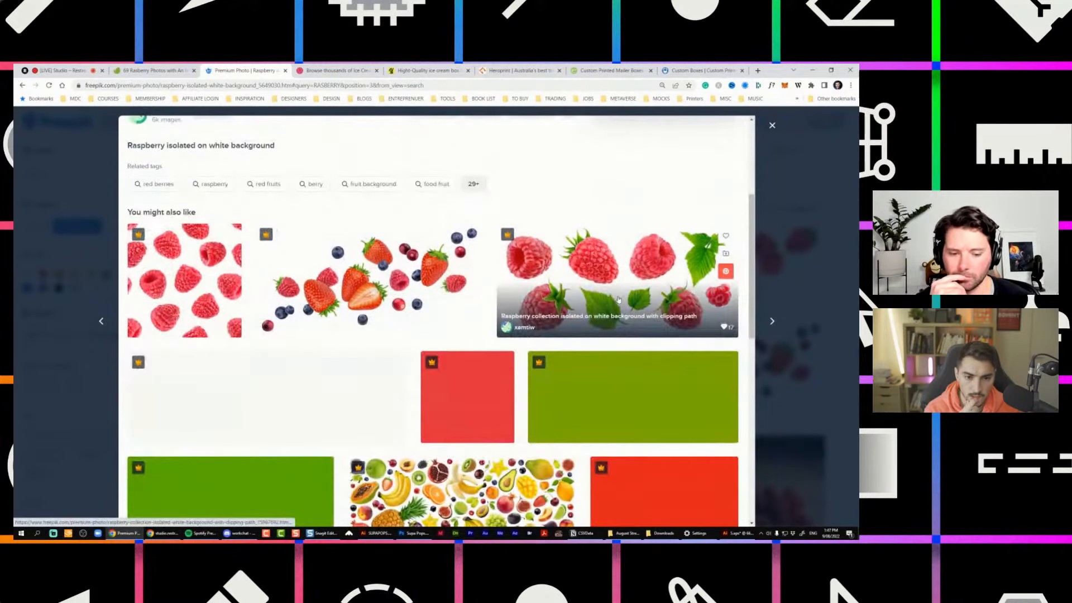
scroll(193, 288, "down", 4)
scroll(192, 289, "up", 5)
left_click(193, 296)
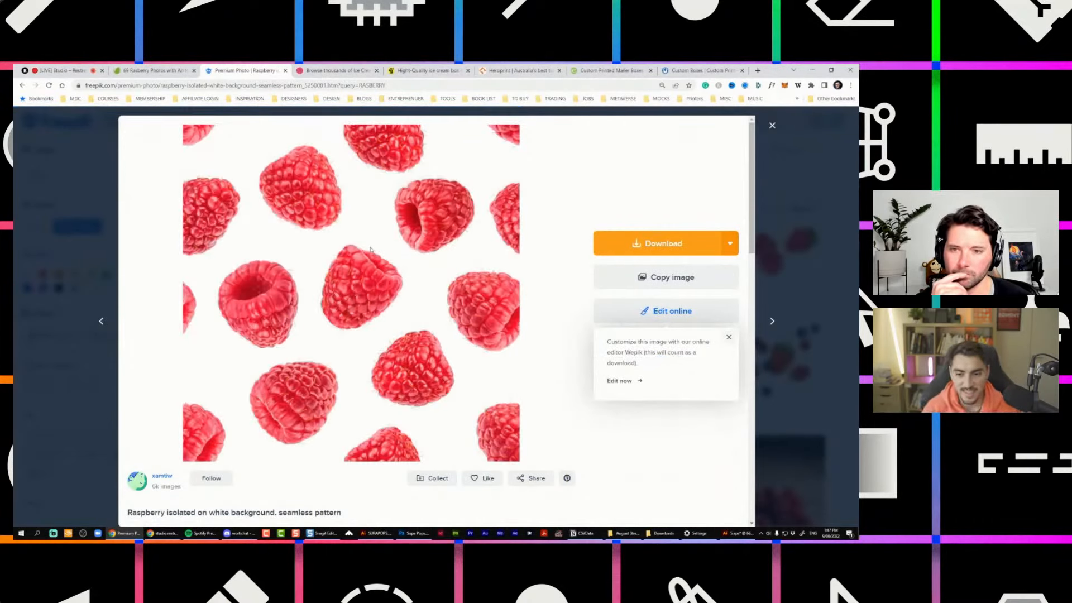
Download the seamless raspberry pattern photo as a JPEG into the August Stream folder.
left_click(614, 242)
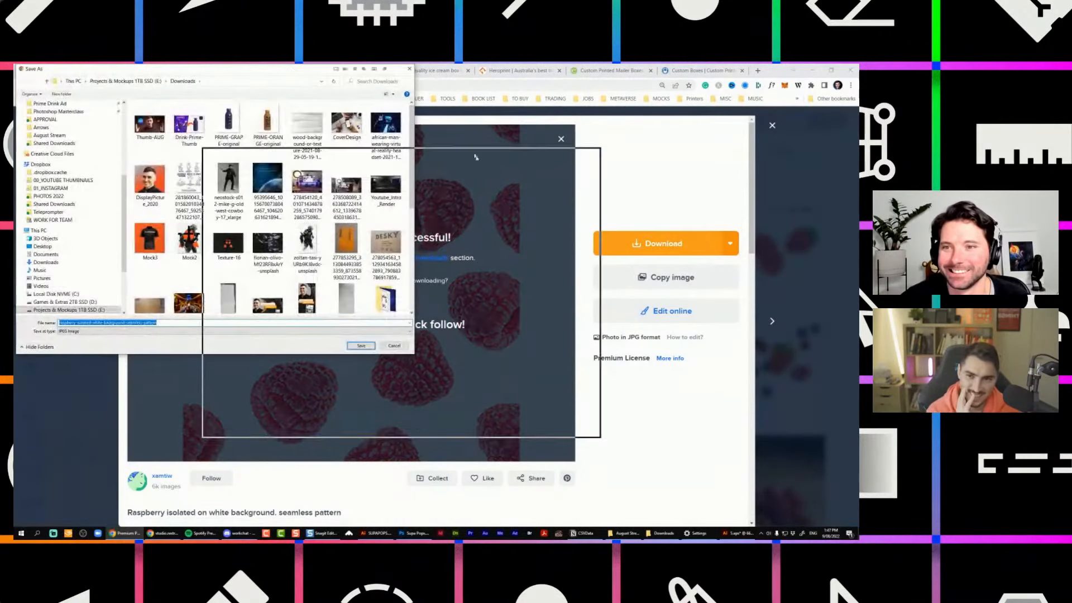
scroll(265, 222, "up", 2)
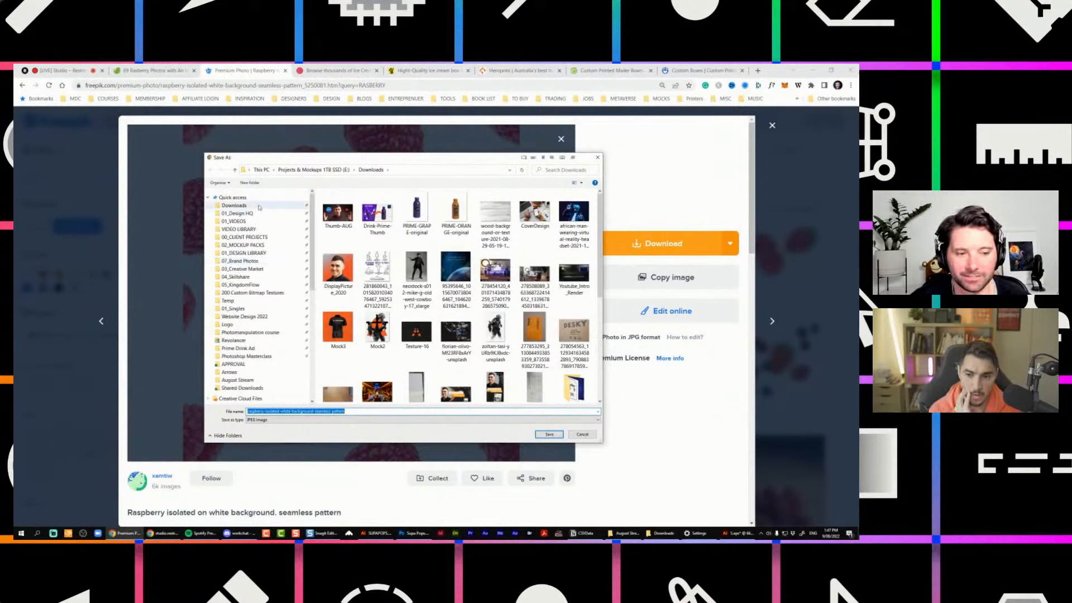
left_click(246, 380)
left_click(550, 435)
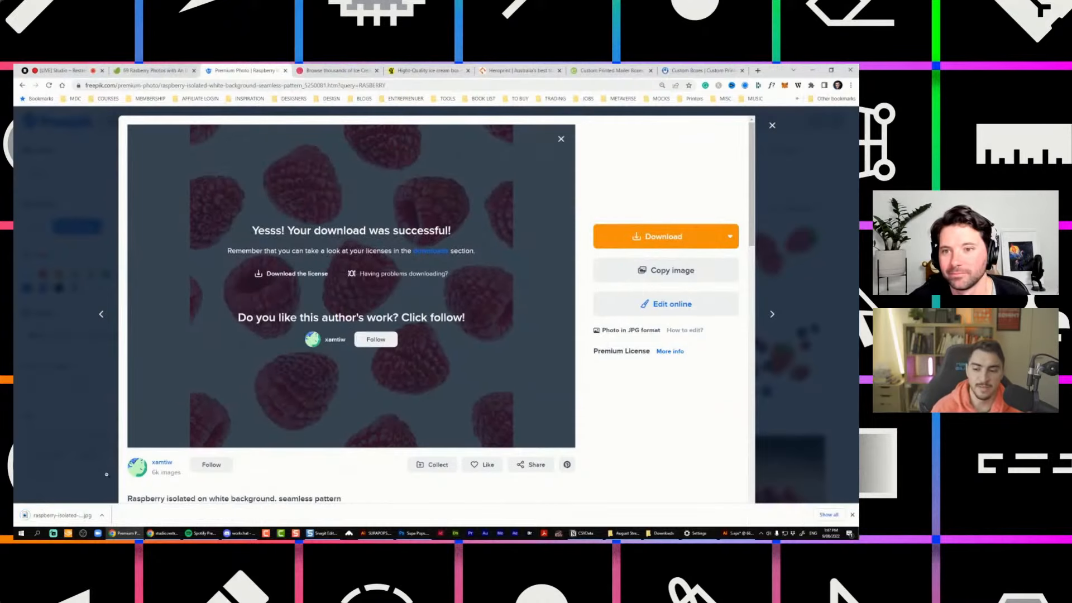
Switch to Photoshop and place the downloaded seamless raspberry pattern photo in the Supa Pops document above the red popsicle.
left_click(377, 534)
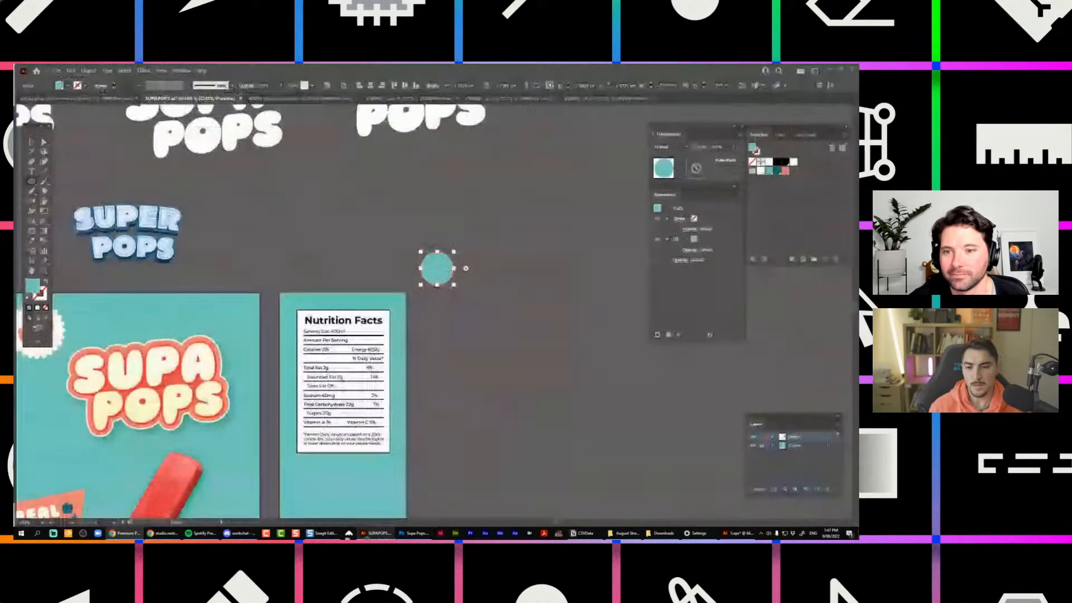
left_click(414, 534)
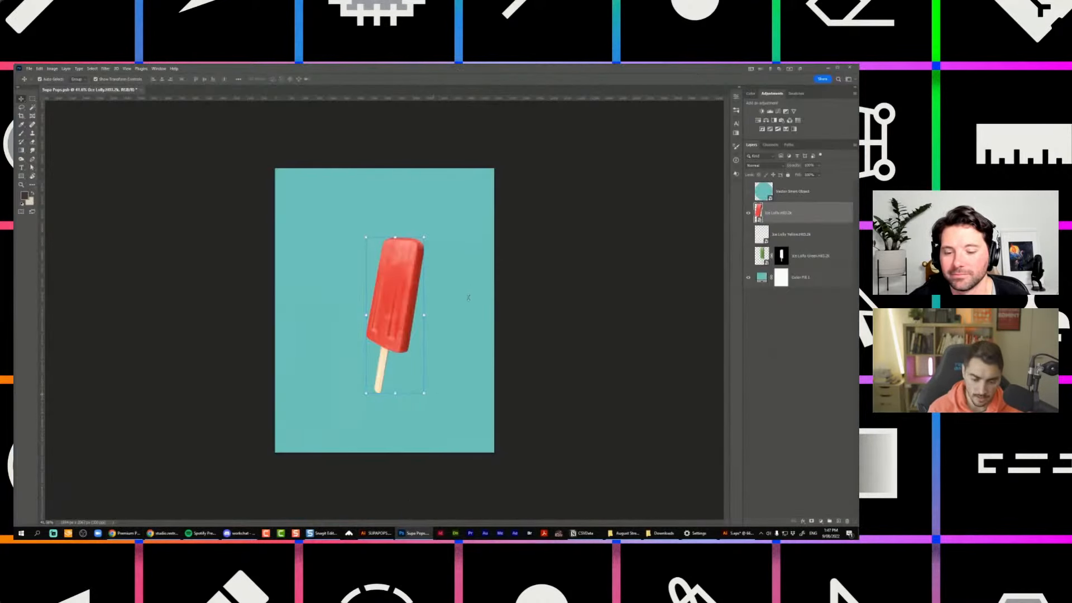
left_click_drag(452, 309, 453, 317)
key("Return")
key("ctrl+0")
Select the raspberries as the subject and add a layer mask that hides the photo's white background.
left_click(92, 68)
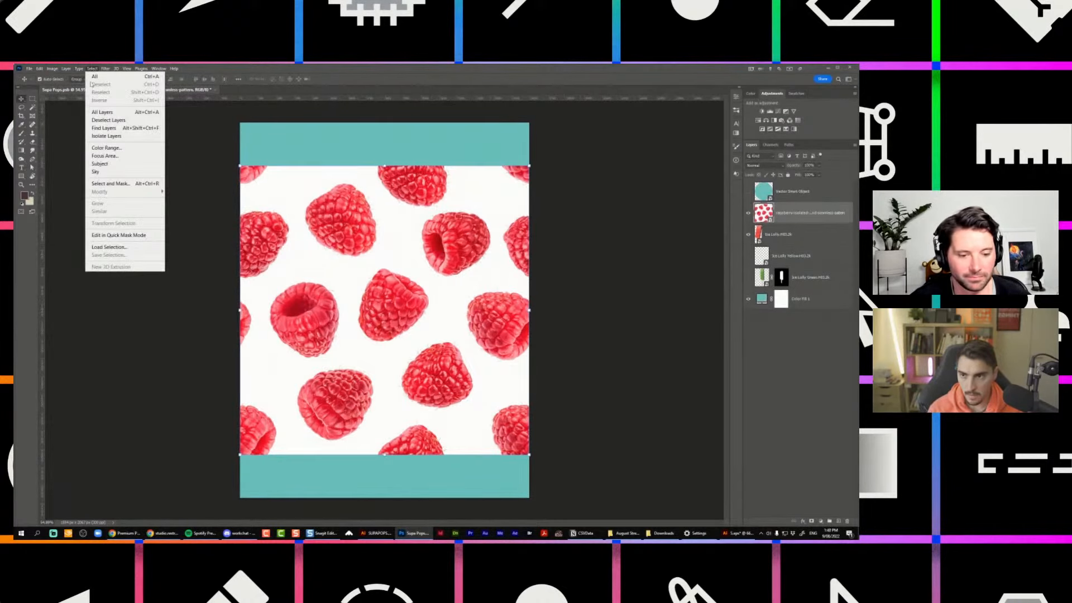
left_click(104, 164)
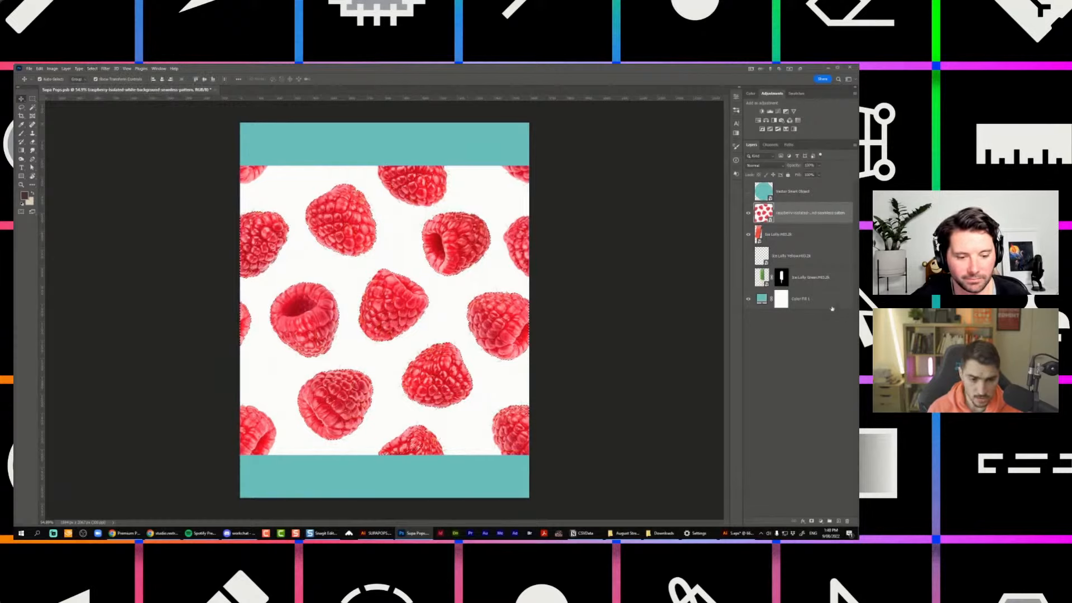
left_click(811, 521)
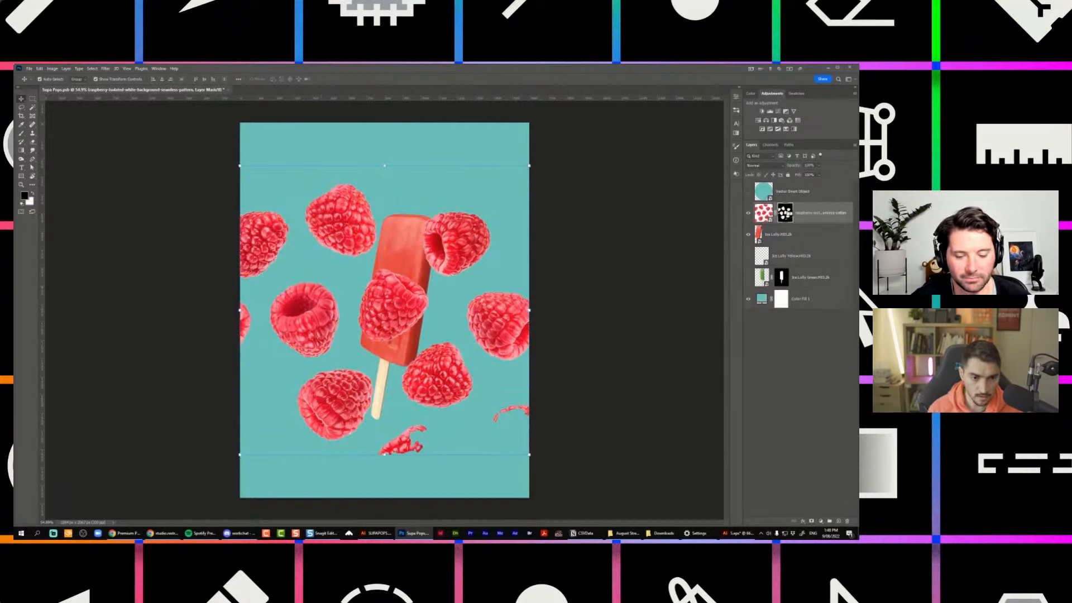
Lasso the two broken raspberry fragments near the artboard's lower edge and erase them from the raspberry layer's mask.
key("b")
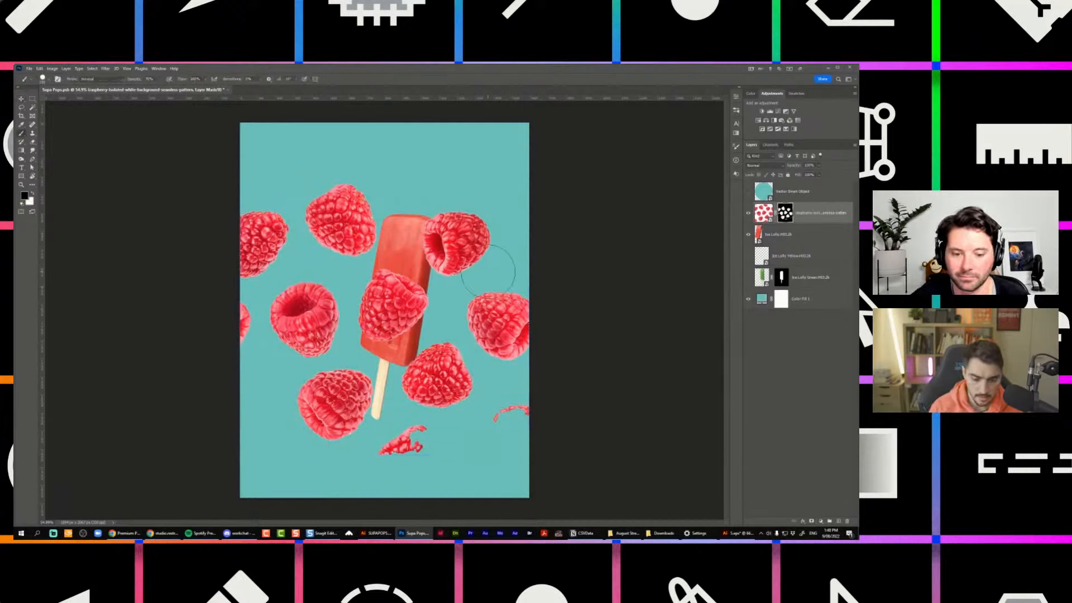
key("l")
mouse_move(449, 425)
left_mouse_down()
mouse_move(502, 475)
mouse_move(544, 406)
left_mouse_up()
key("Delete")
key("x")
key("Delete")
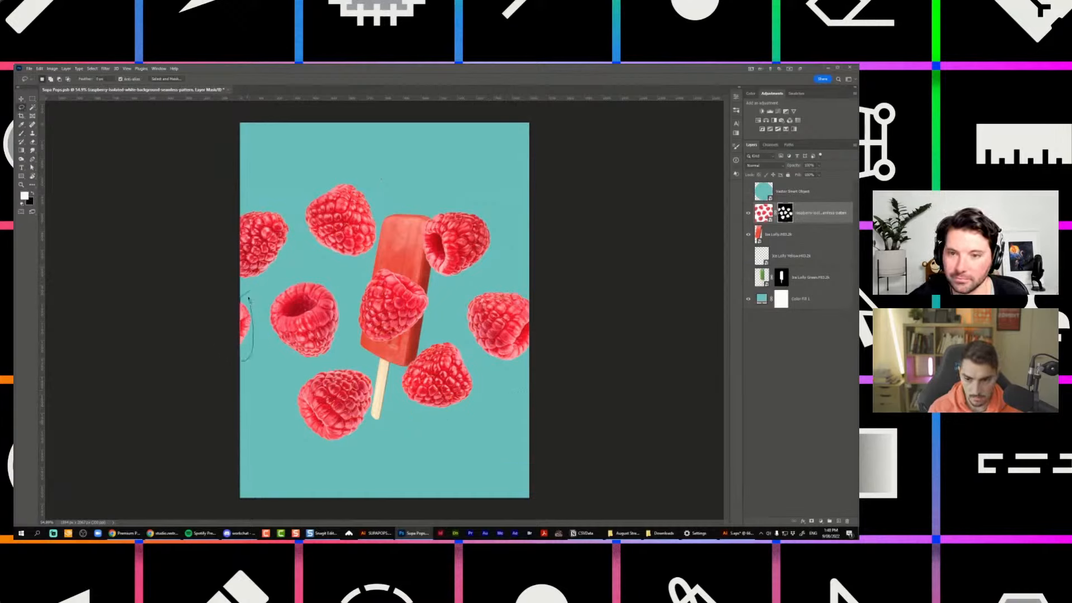
Remove the cropped raspberries along the artboard's left edge and the stray speck above the popsicle from the layer mask.
left_click_drag(249, 290, 249, 286)
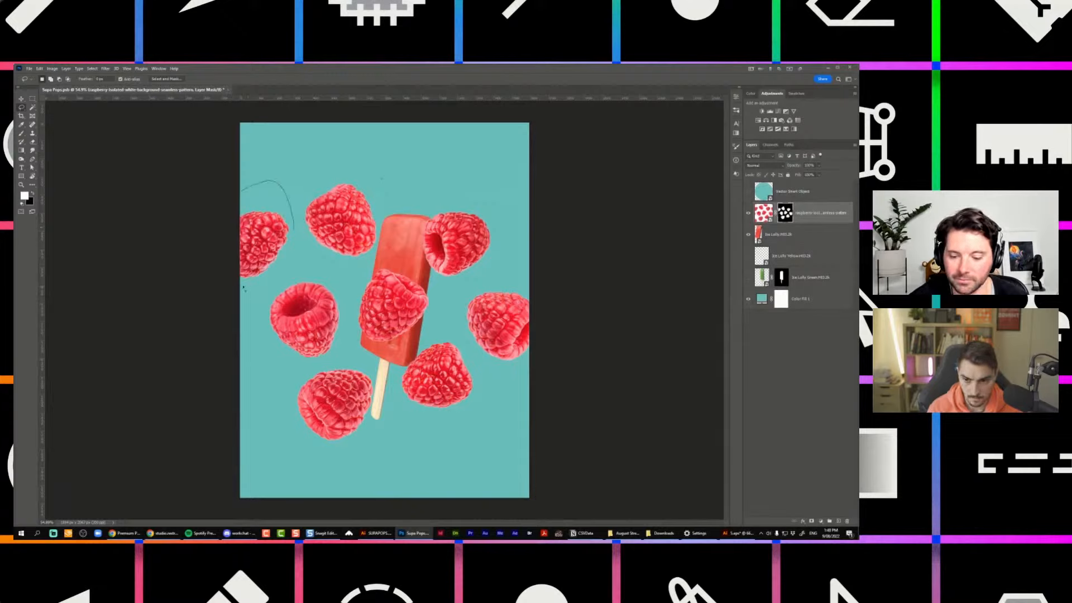
left_click_drag(301, 232, 294, 233)
key("v")
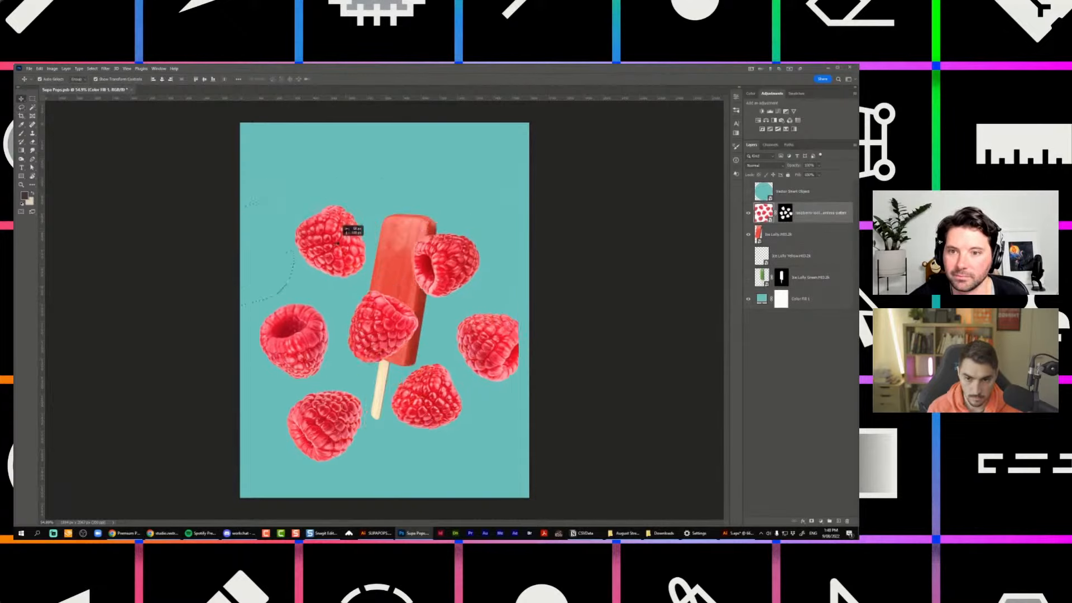
key("k")
key("l")
left_click_drag(383, 168, 376, 183)
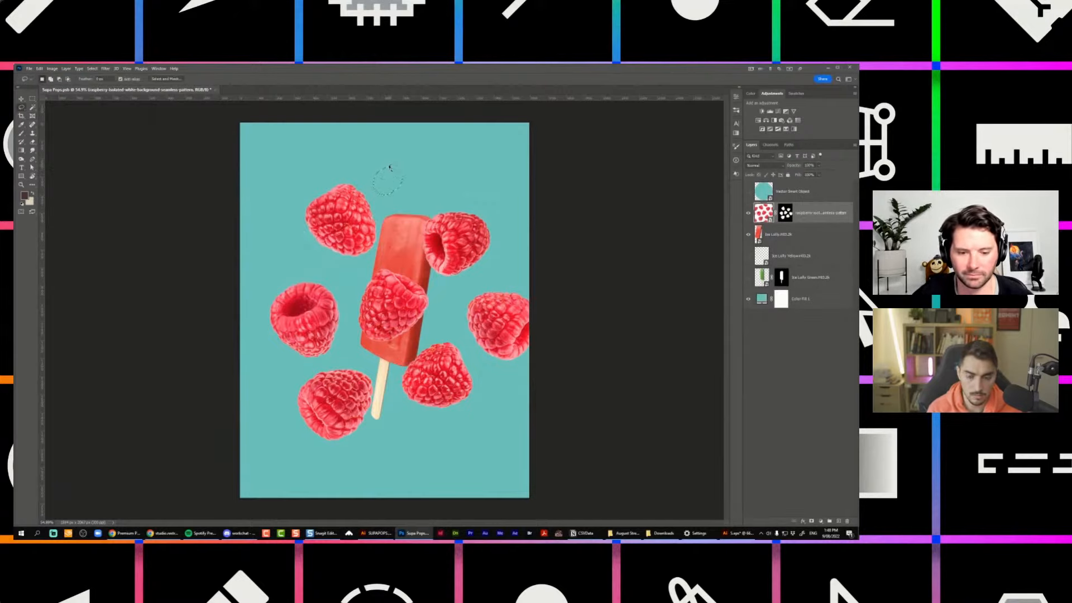
left_click(788, 212)
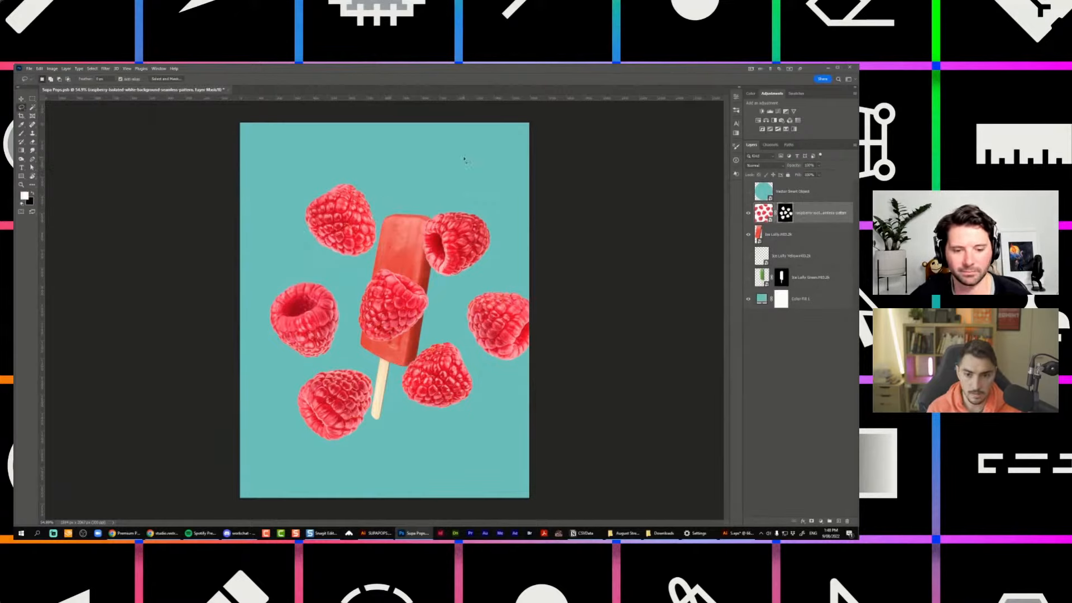
key("ctrl+minus")
key("v")
left_click_drag(394, 304, 387, 317)
key("ctrl+z")
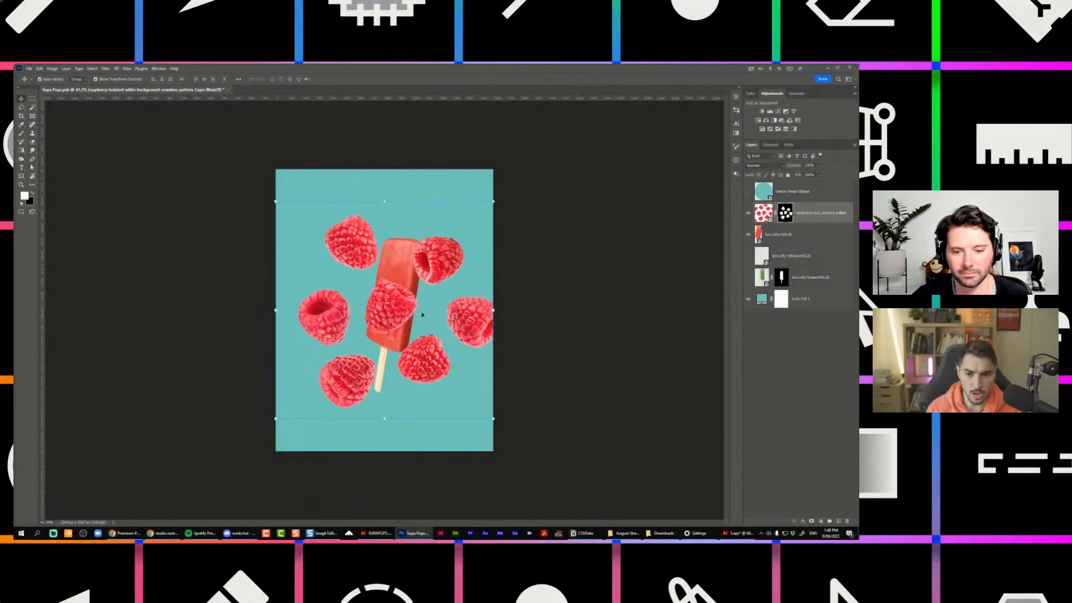
Bring the Ice Lolly layer in front of the raspberries, then enlarge the popsicle and tilt it further clockwise.
left_click(768, 234)
key("ctrl+shift+bracketright")
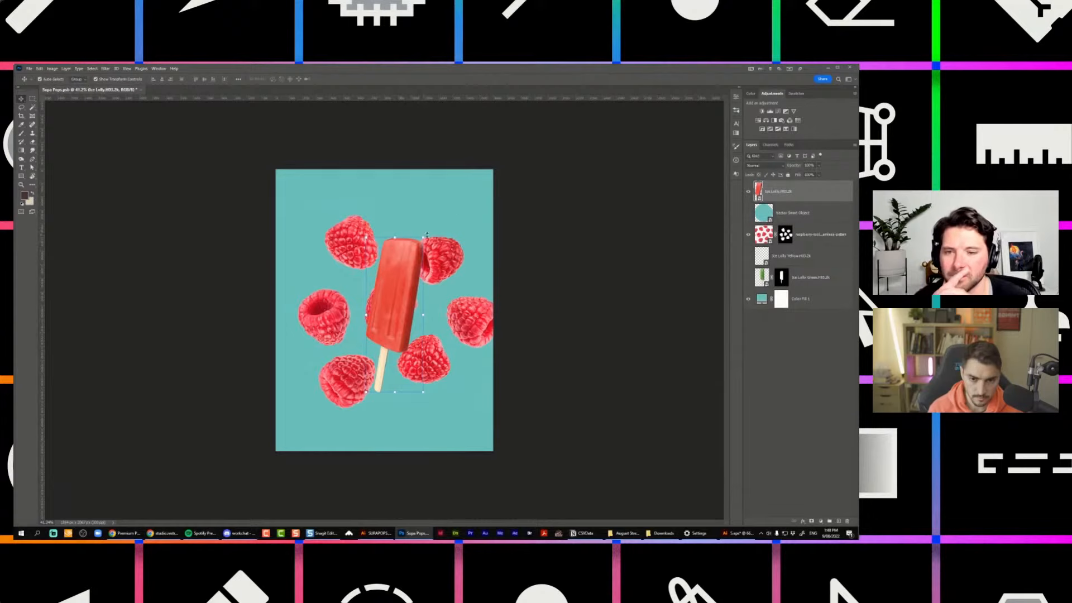
mouse_move(427, 235)
left_mouse_down()
mouse_move(514, 172)
mouse_move(418, 234)
mouse_move(418, 247)
left_mouse_up()
left_click_drag(432, 207, 468, 201)
key("Return")
scroll(428, 261, "up", 2)
key("Return")
Shrink the raspberry layer and reposition it lower behind the popsicle.
left_click(468, 242)
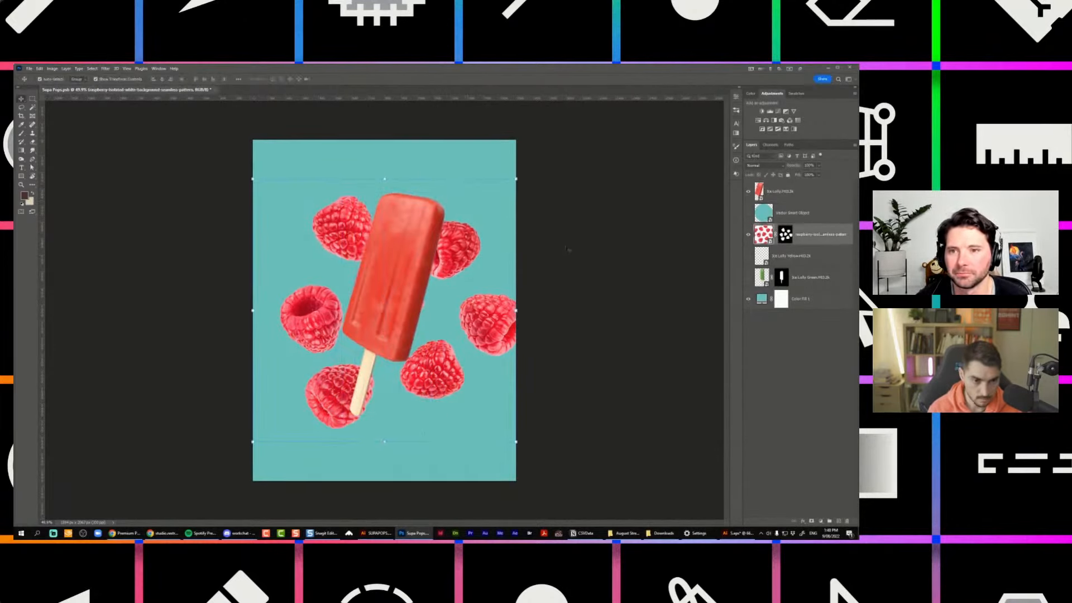
left_click_drag(452, 243, 443, 255)
left_click_drag(508, 191, 495, 222)
left_click_drag(476, 317, 472, 334)
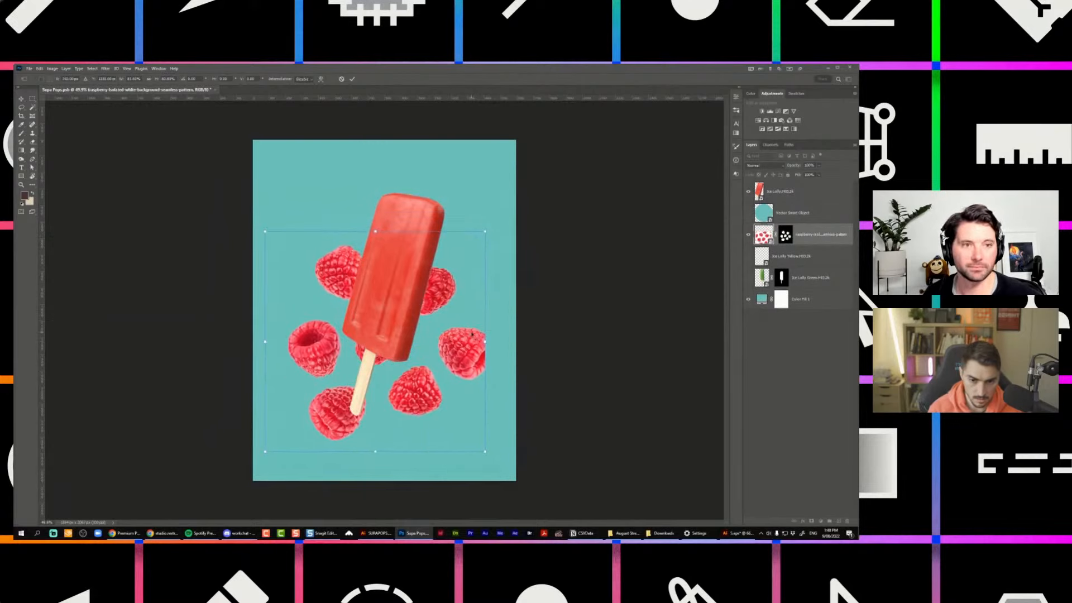
key("Return")
Lasso the cut-off raspberry at the right of the popsicle and erase it from the layer mask.
scroll(475, 354, "up", 3)
key("l")
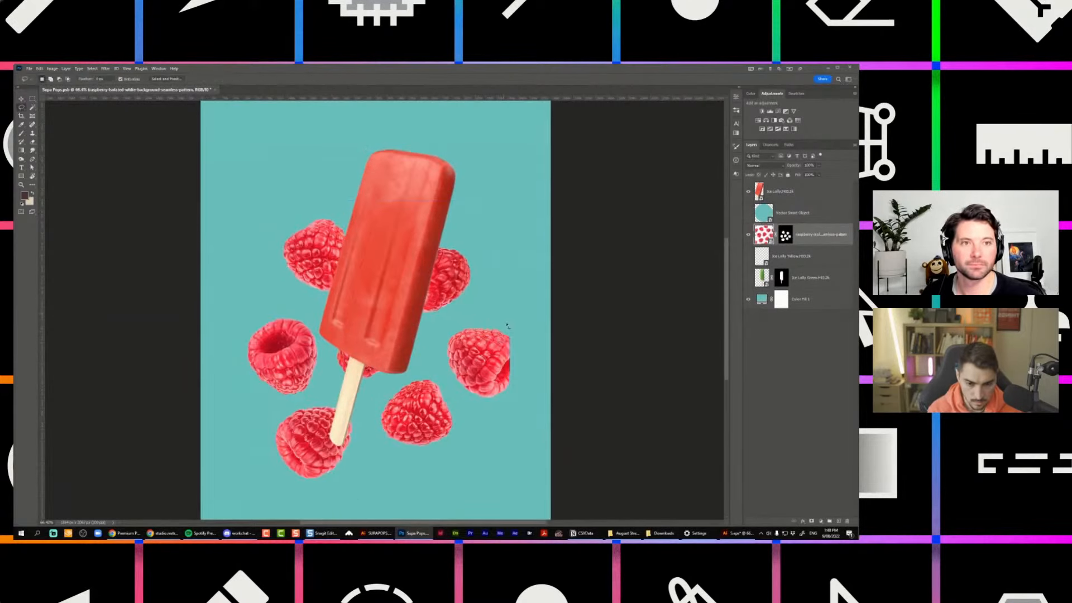
mouse_move(448, 372)
left_mouse_down()
mouse_move(508, 422)
mouse_move(520, 326)
left_mouse_up()
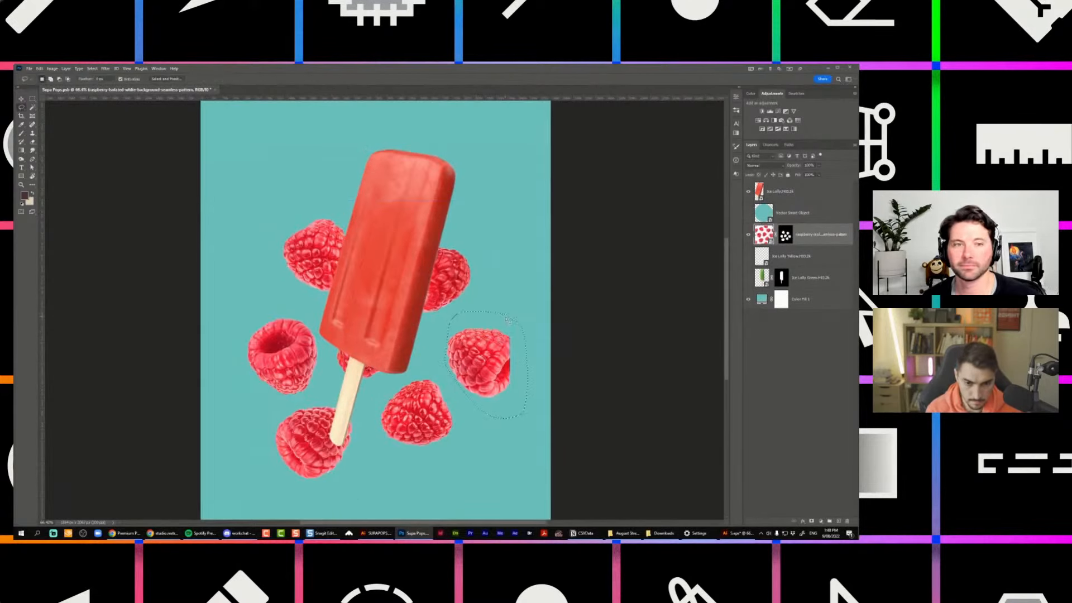
key("x")
scroll(527, 316, "up", 2)
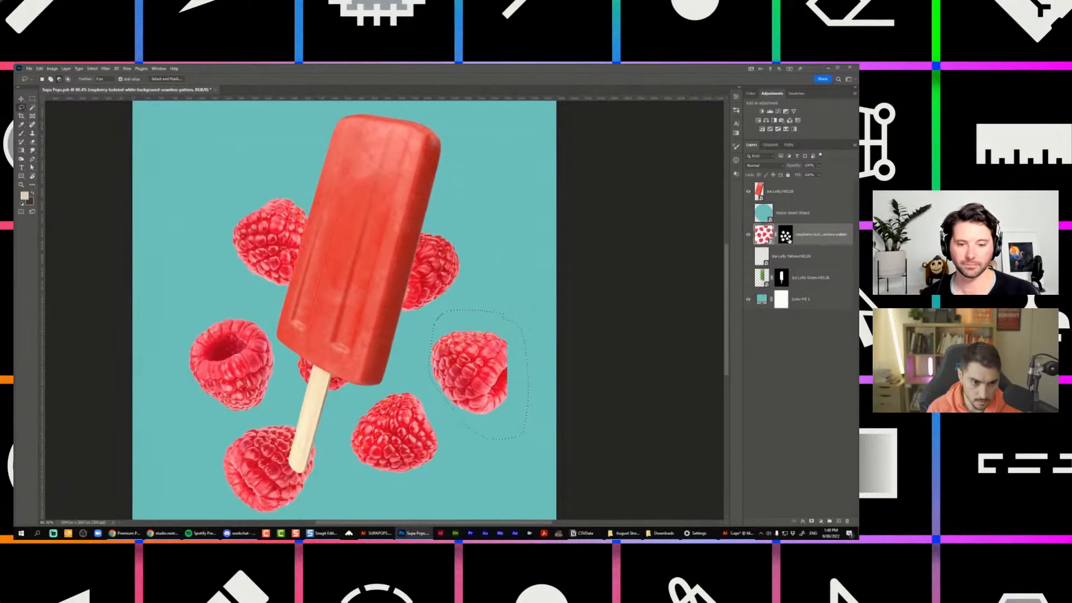
left_click(786, 236)
key("Delete")
scroll(495, 242, "down", 2)
key("v")
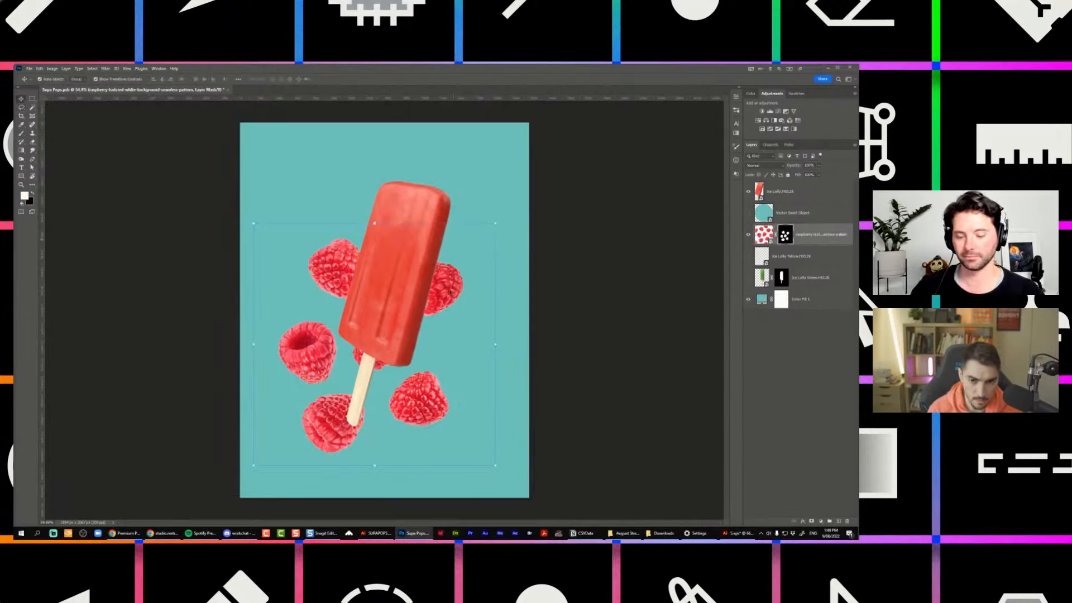
left_click_drag(496, 224, 517, 205)
key("ctrl+z")
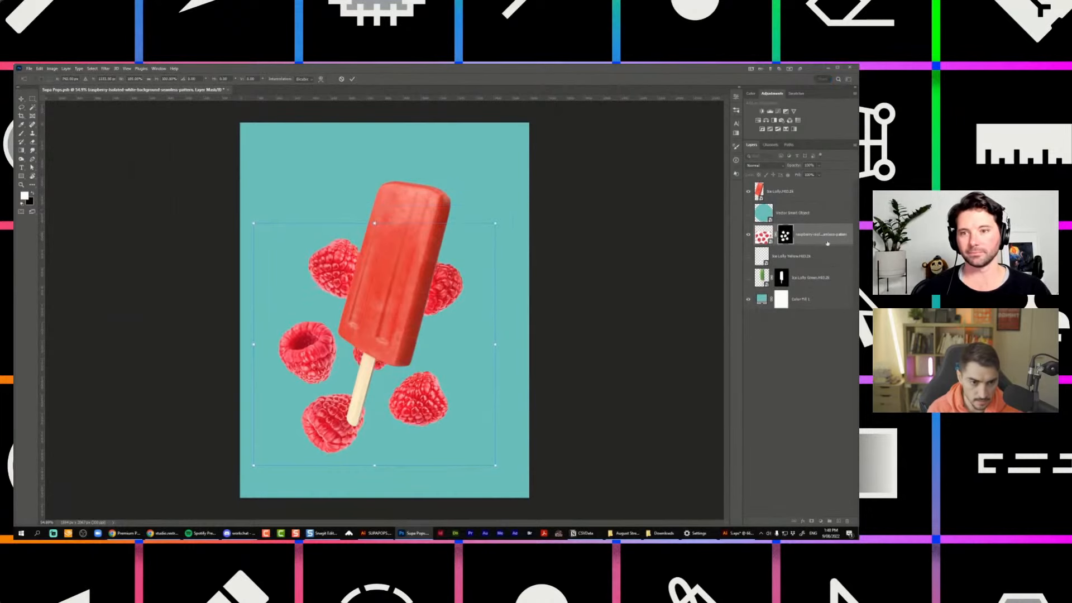
Convert the masked raspberry layer into a single smart object.
left_click(771, 239)
right_click(804, 234)
left_click(769, 332)
right_click(845, 234)
left_click(778, 362)
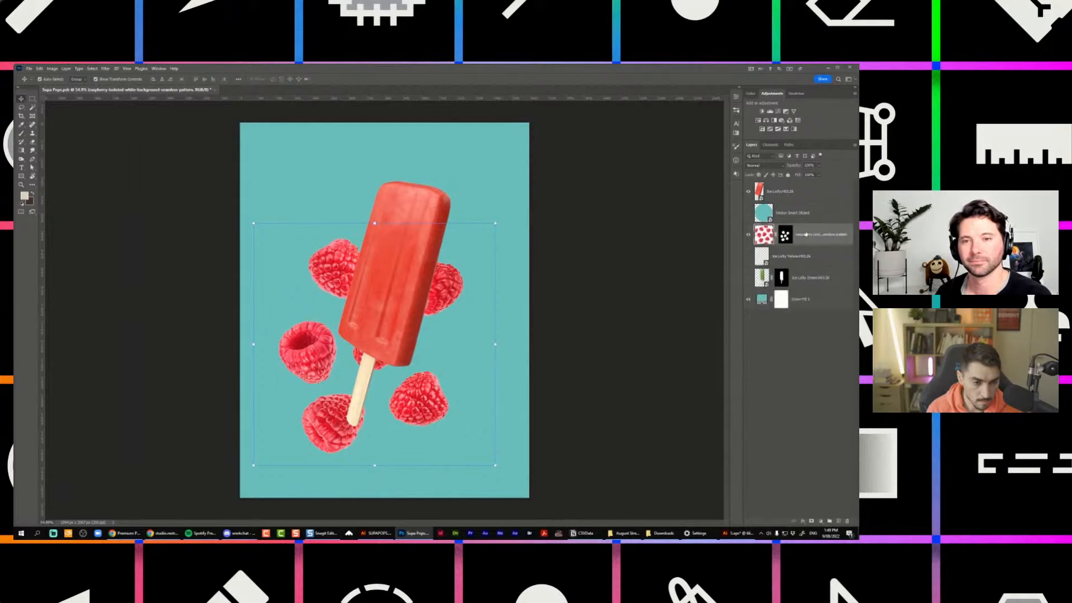
right_click(806, 235)
left_click(798, 327)
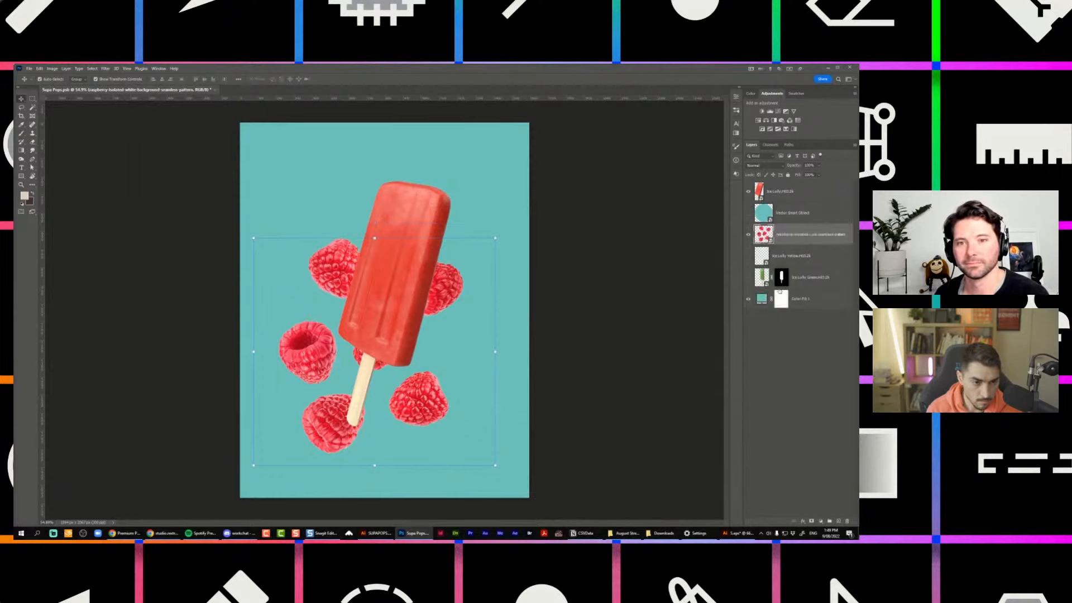
left_click_drag(406, 268, 490, 260)
key("ctrl+z")
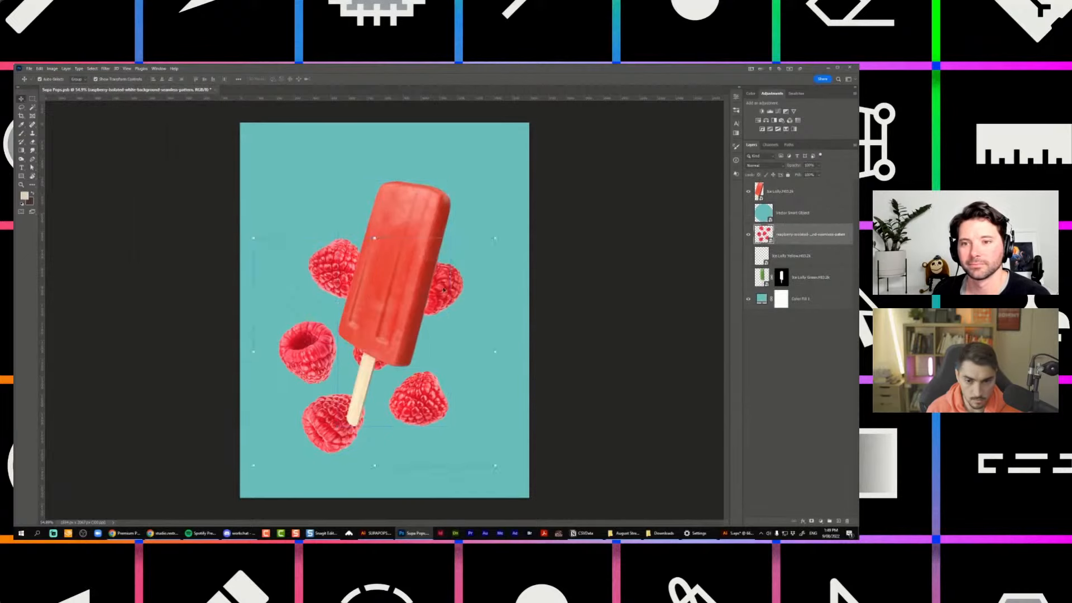
mouse_move(444, 290)
left_mouse_down()
mouse_move(472, 266)
mouse_move(455, 279)
left_mouse_up()
key("ctrl+z")
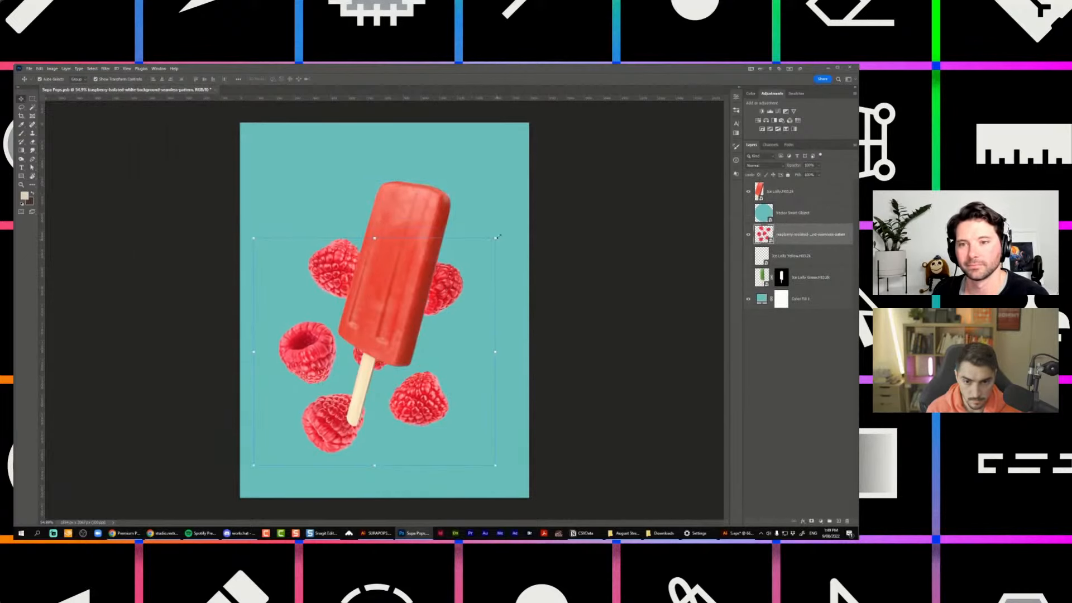
Enlarge the raspberry smart object and move it up so the fruit surrounds the popsicle.
left_click_drag(497, 238, 512, 224)
left_click_drag(468, 273, 482, 251)
key("Return")
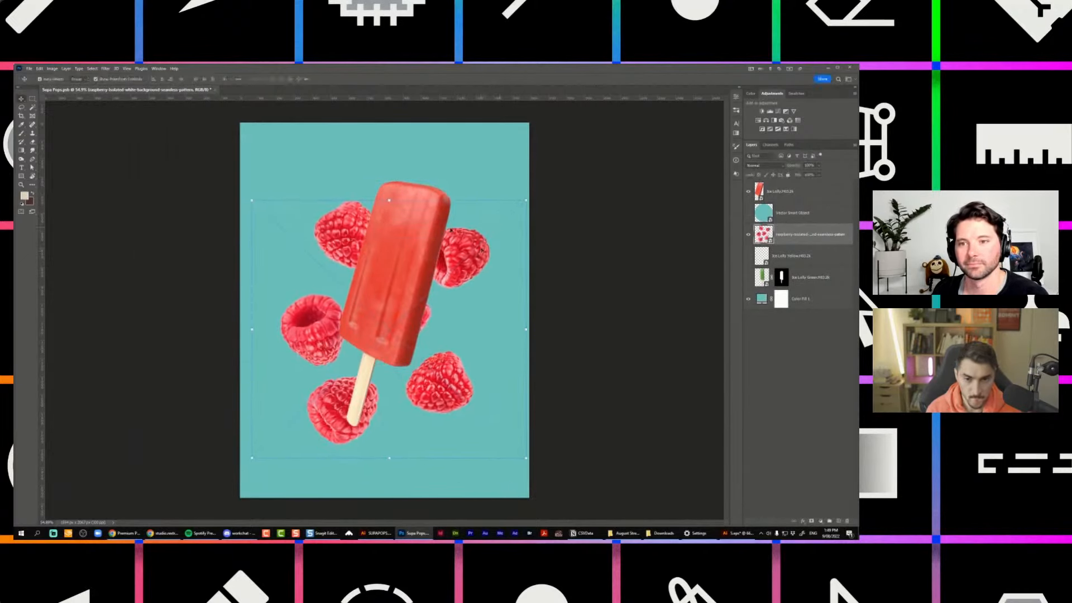
Try a drop shadow on the red popsicle layer and discard the layer style changes.
left_click(776, 191)
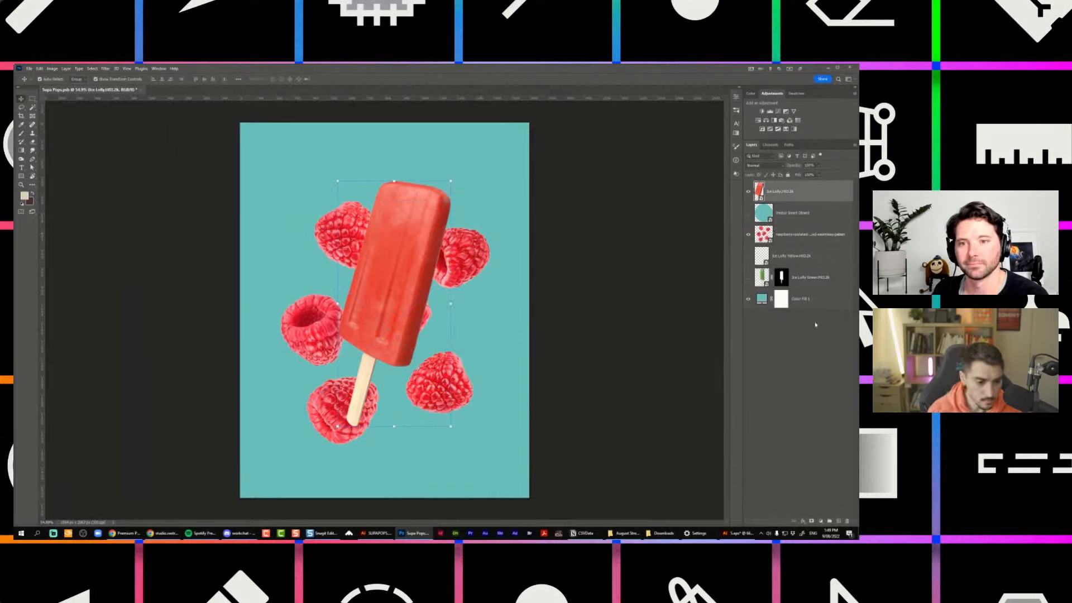
double_click(816, 191)
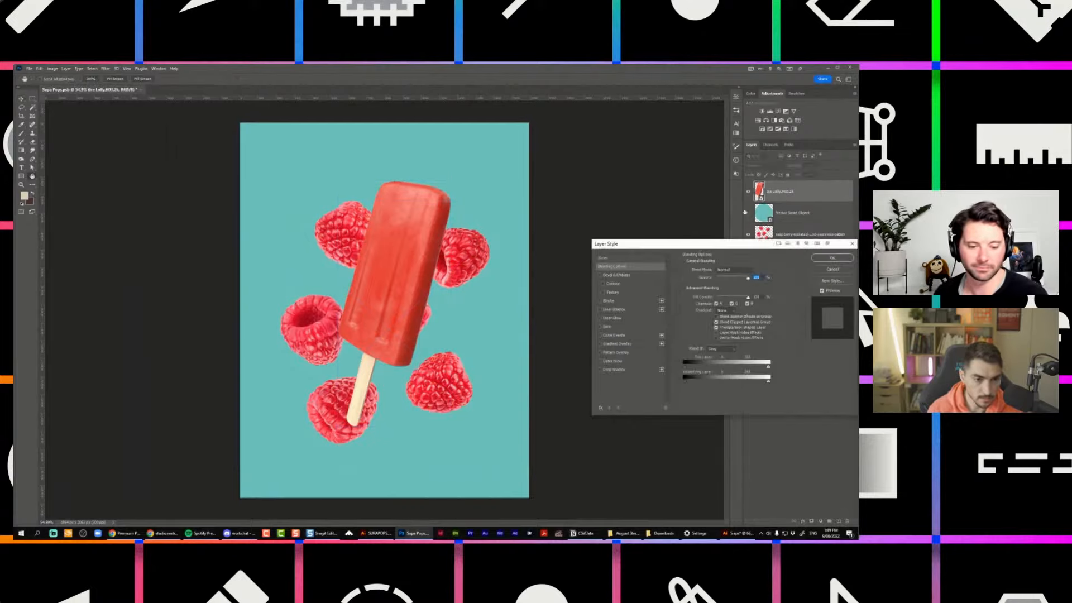
left_click(611, 370)
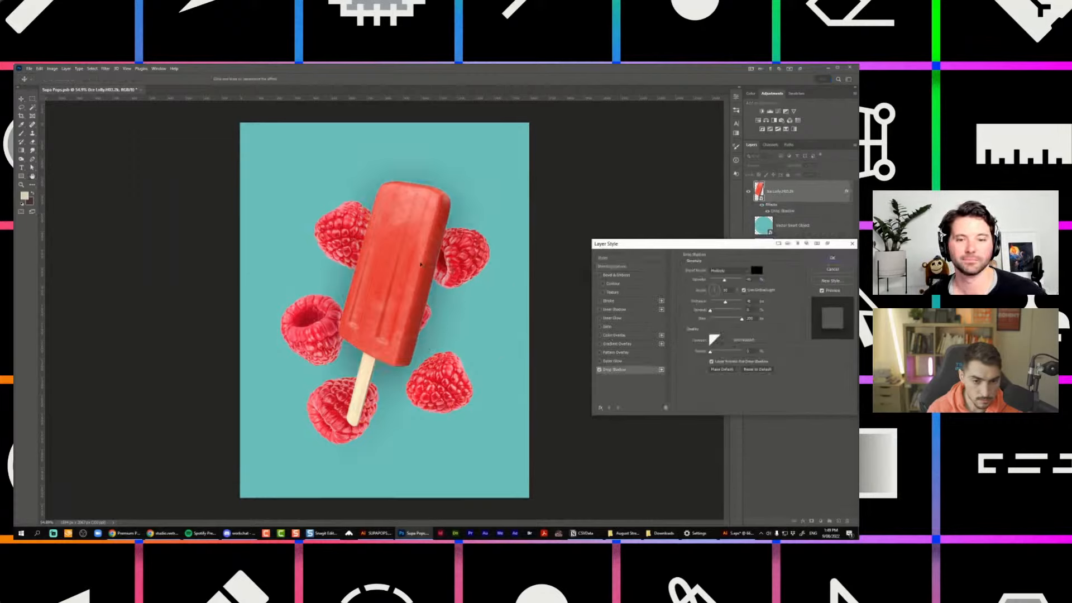
left_click(600, 370)
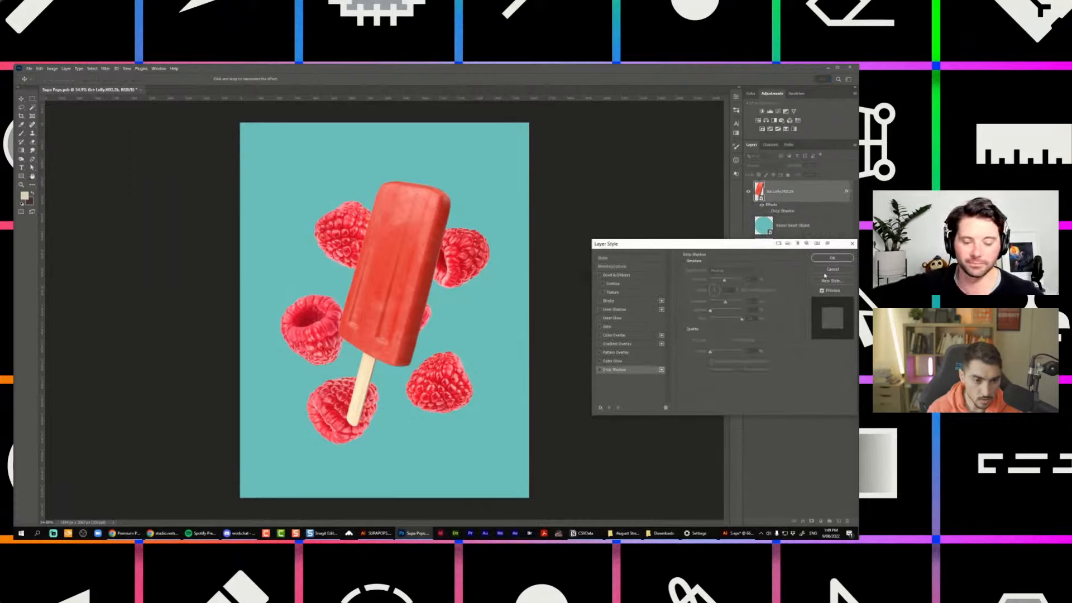
left_click(832, 269)
Select the popsicle's outline on the Ice Lolly layer with Select Subject.
scroll(462, 215, "up", 6)
scroll(463, 215, "up", 3)
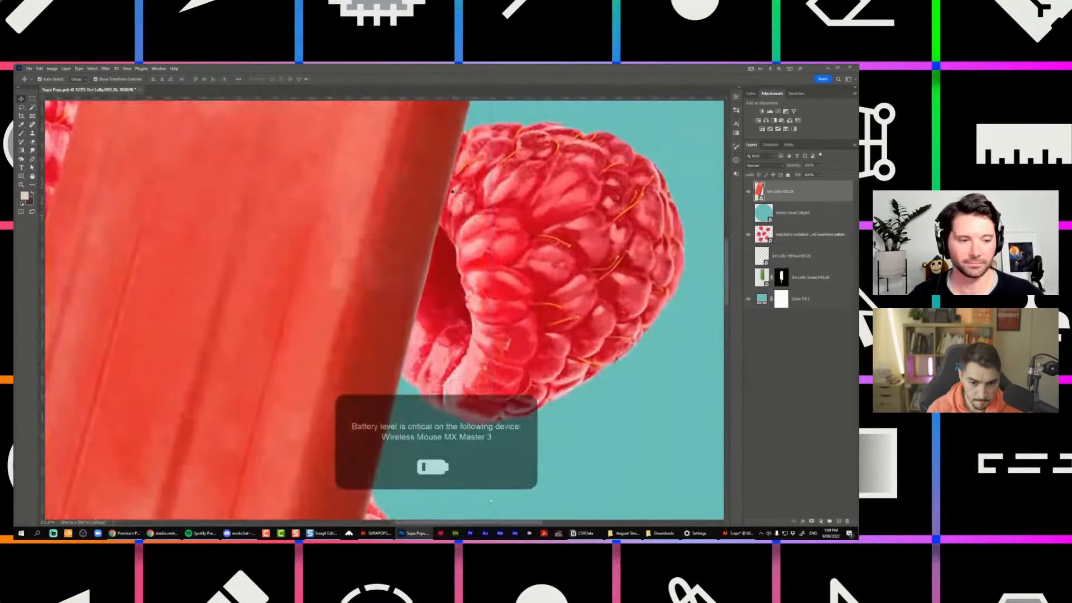
scroll(444, 192, "down", 2)
scroll(671, 216, "down", 2)
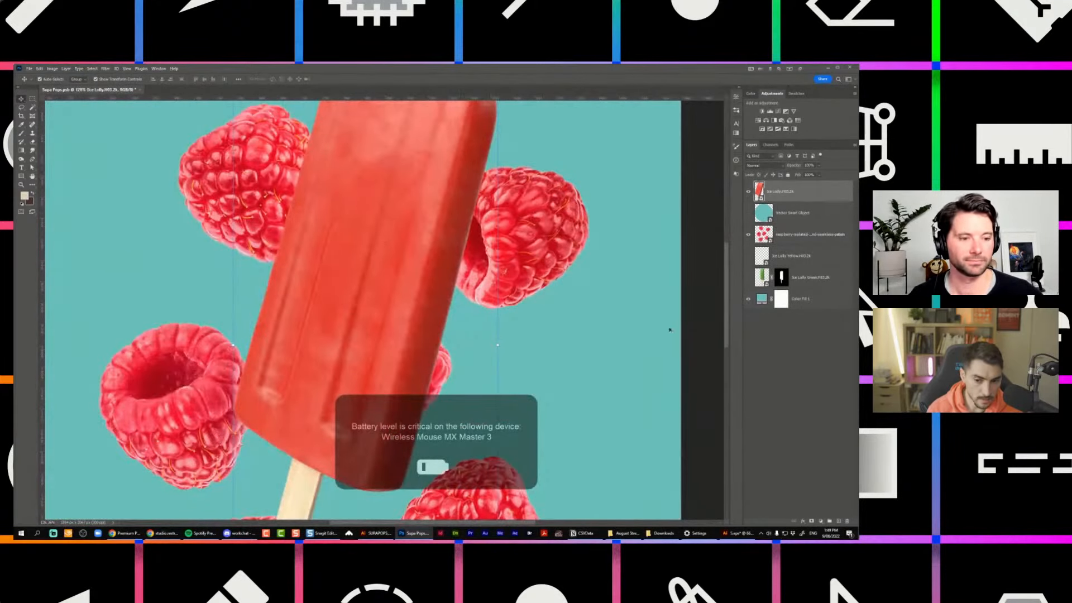
scroll(531, 239, "down", 1)
scroll(449, 243, "down", 1)
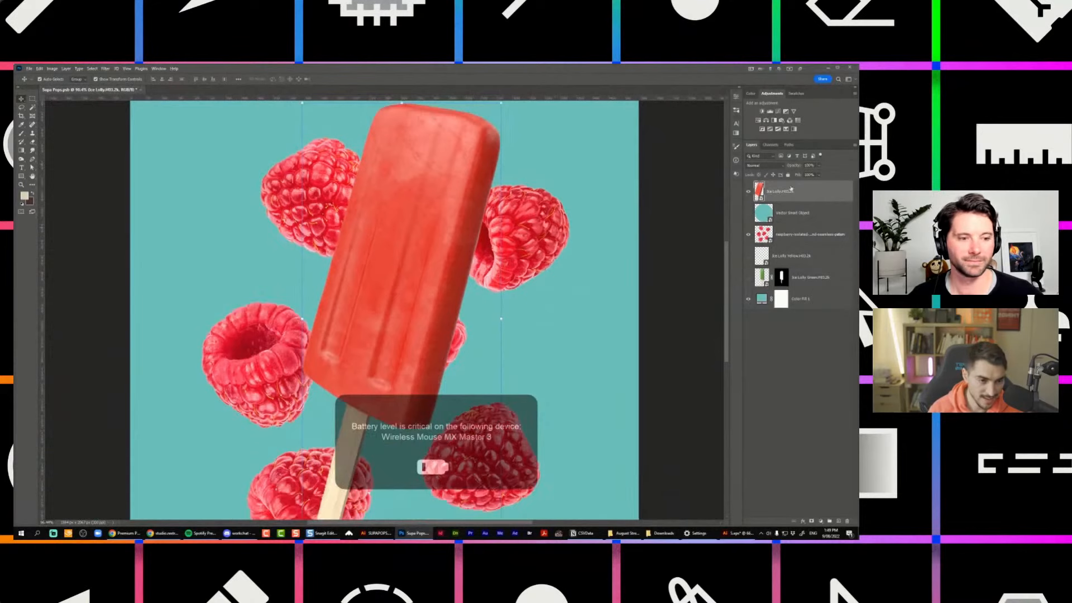
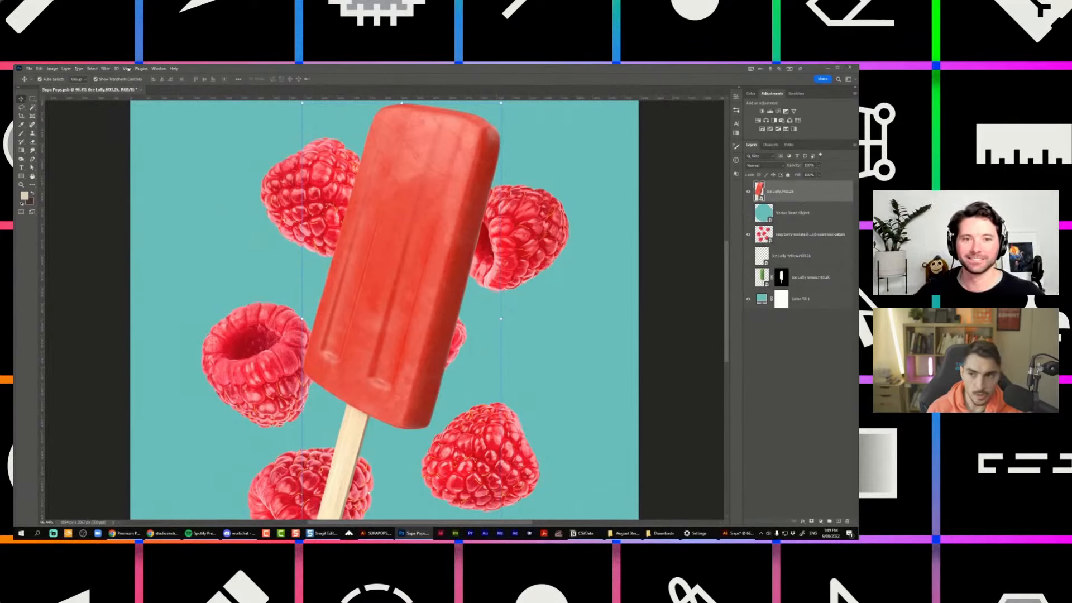
left_click(92, 68)
left_click(108, 166)
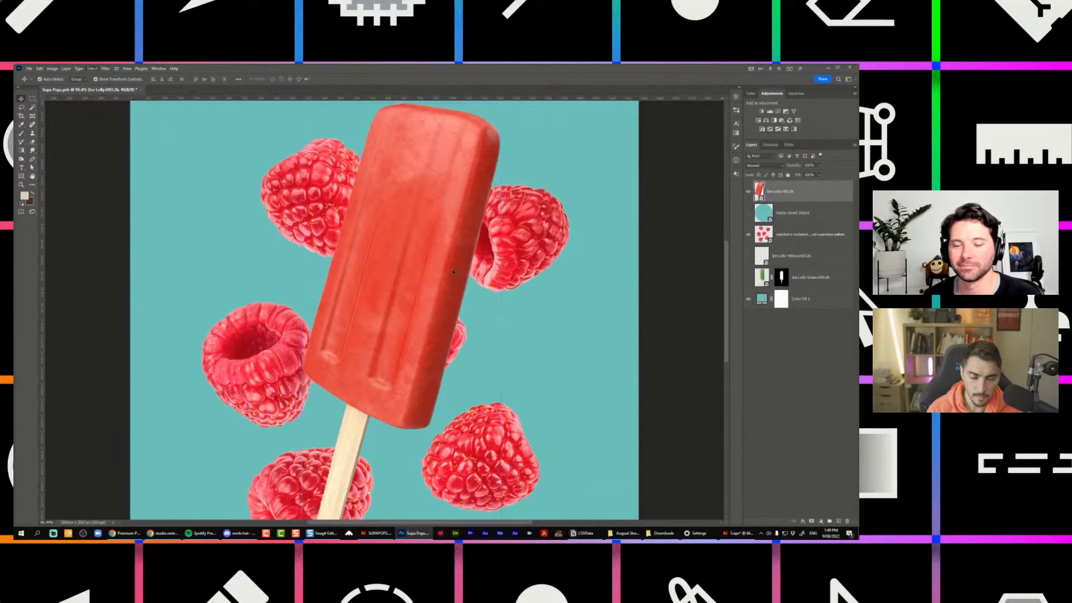
scroll(506, 258, "down", 1)
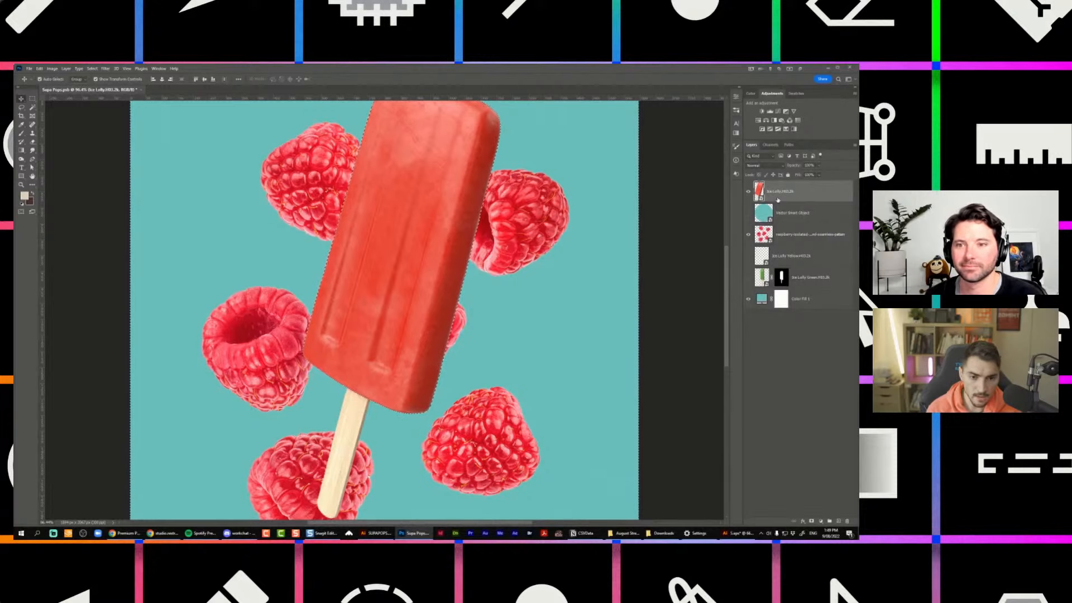
Add a new layer above the red popsicle, ready the Brush tool and choose dark red as the background colour.
scroll(455, 214, "down", 2)
scroll(454, 213, "up", 5)
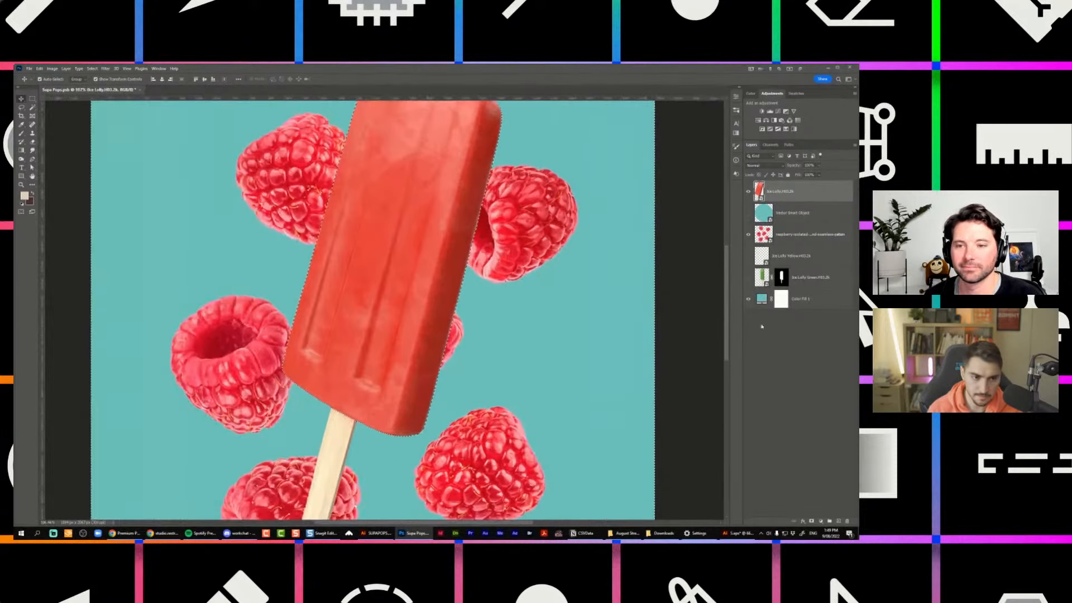
left_click(839, 522)
key("b")
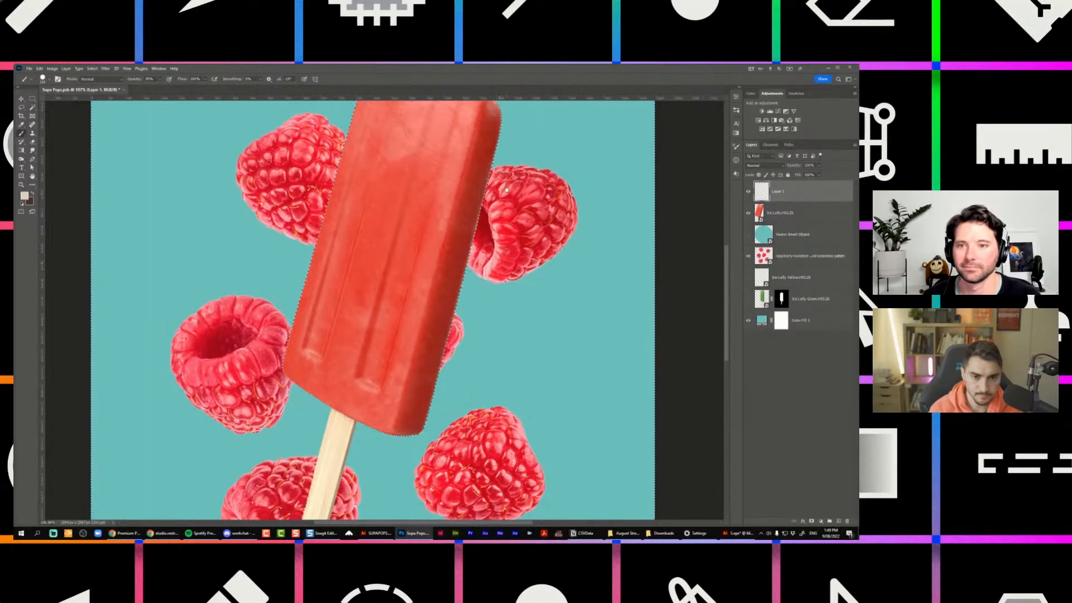
left_click_drag(506, 191, 488, 227)
left_click(29, 200)
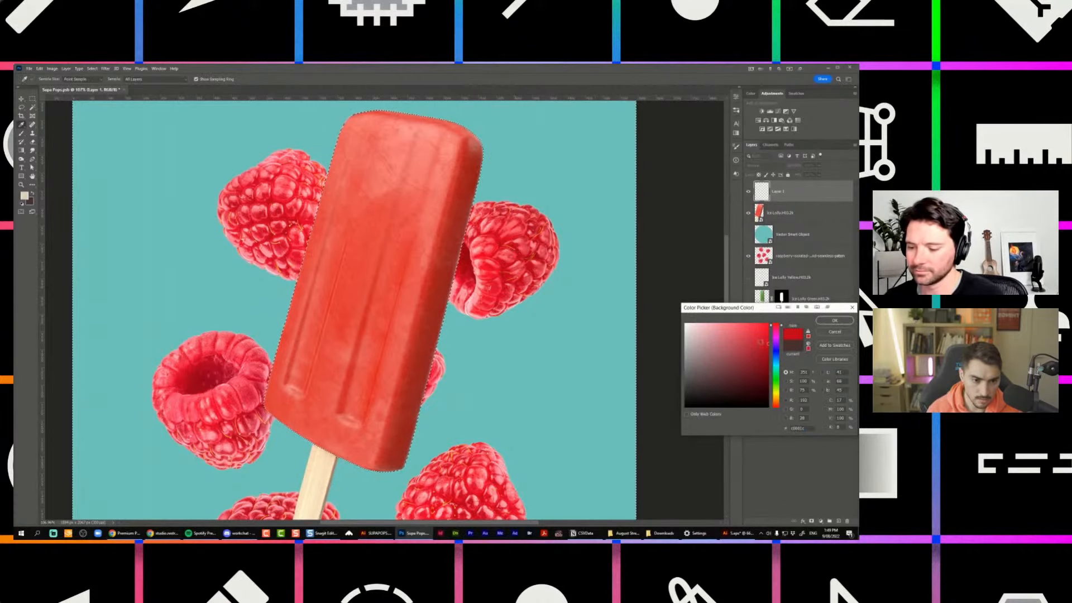
left_click(833, 321)
scroll(505, 258, "up", 3)
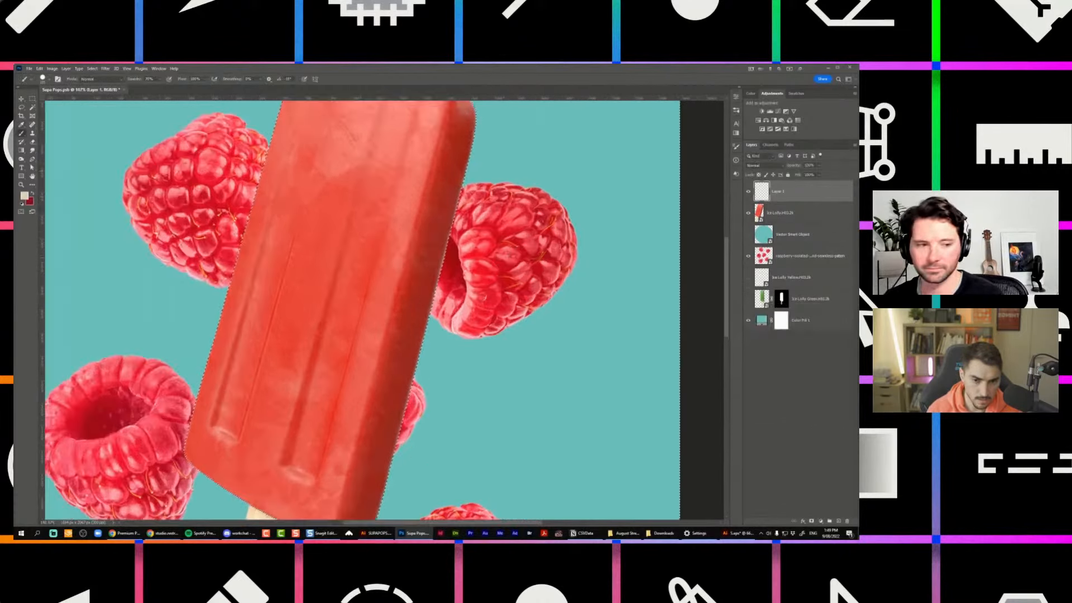
left_click_drag(437, 200, 422, 250)
key("ctrl+z")
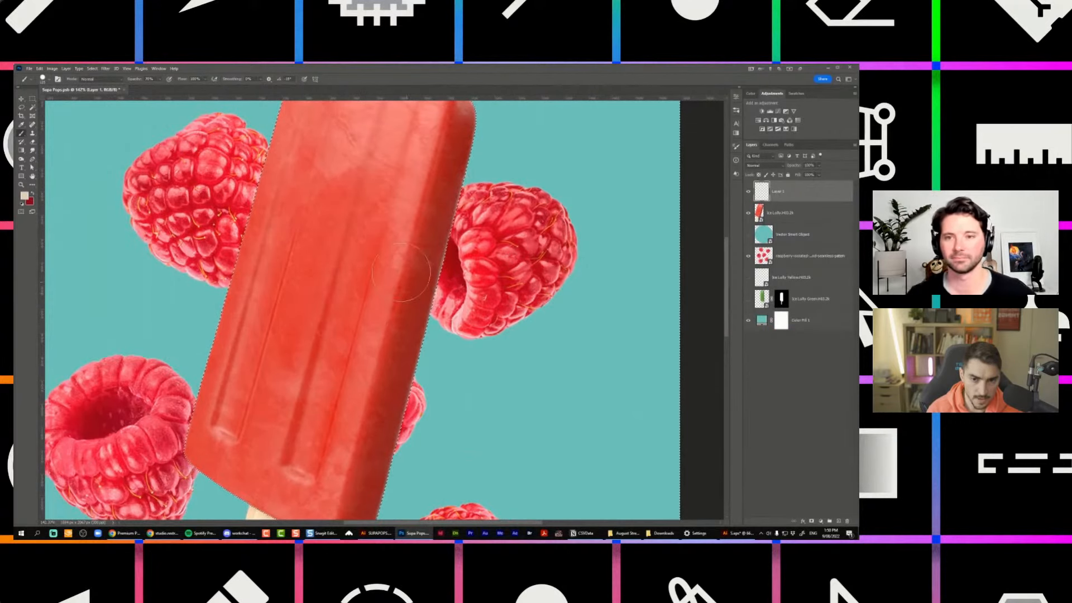
Choose a soft round brush with 0% hardness and test a stroke along the popsicle's right edge.
left_click(46, 80)
left_click(60, 142)
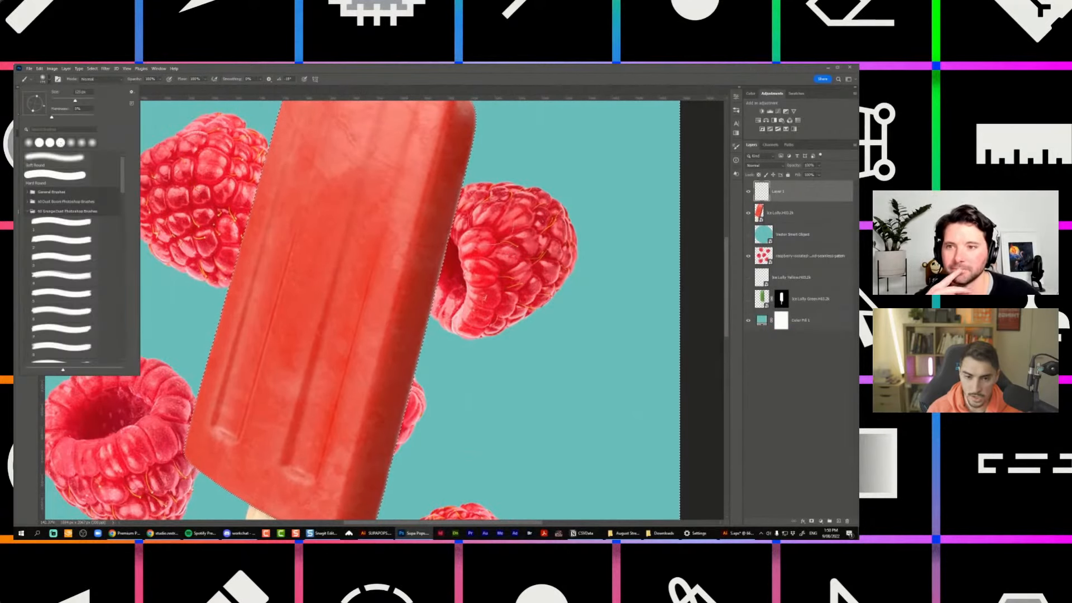
left_click(430, 191)
left_click_drag(450, 177, 413, 301)
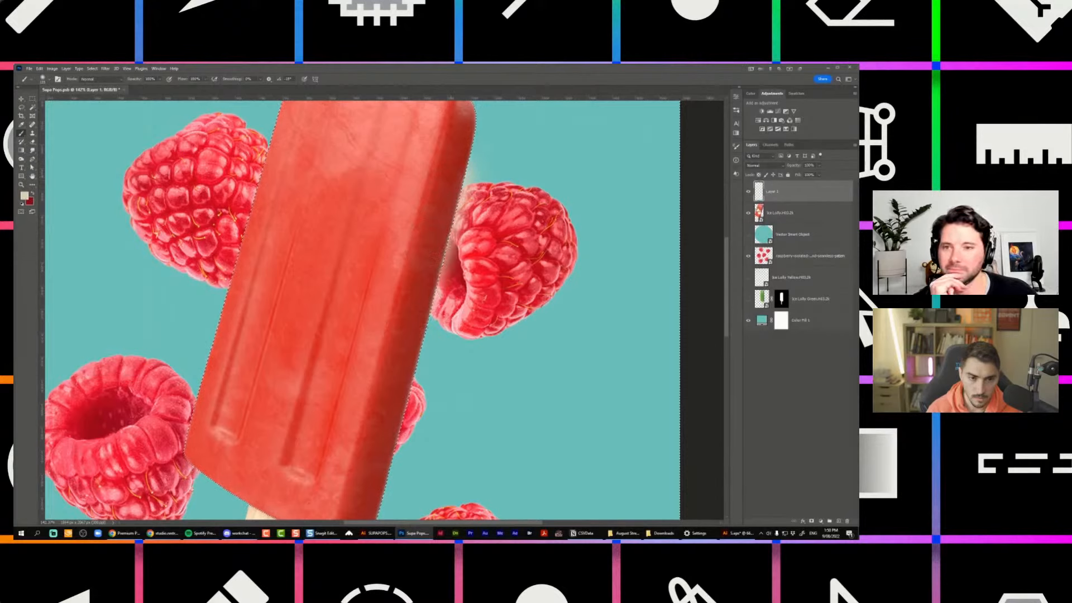
Make dark red the foreground colour and set the new layer's blend mode to Multiply.
key("x")
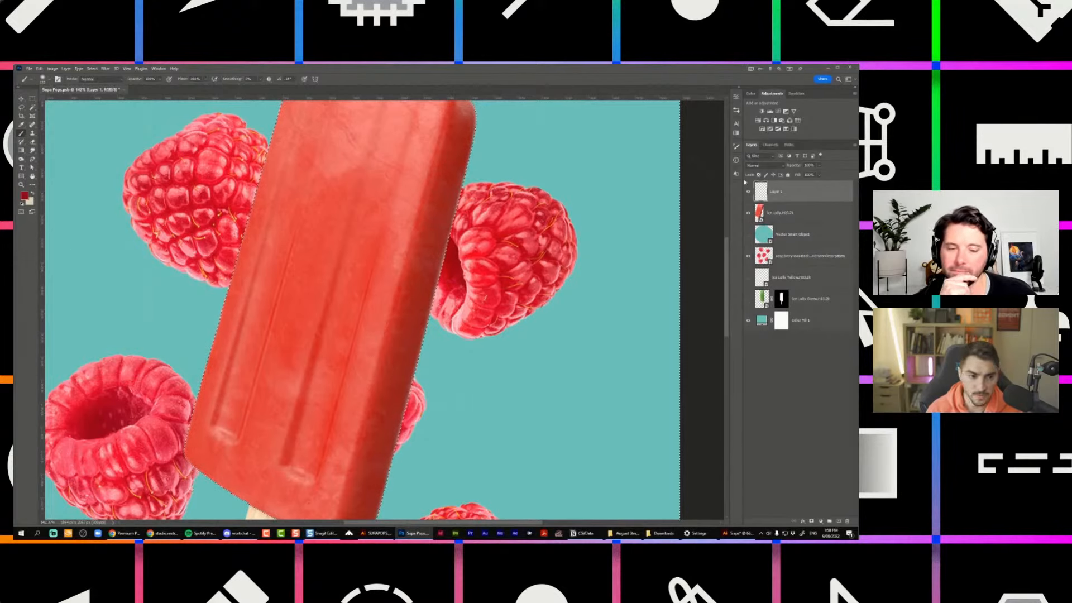
left_click(763, 165)
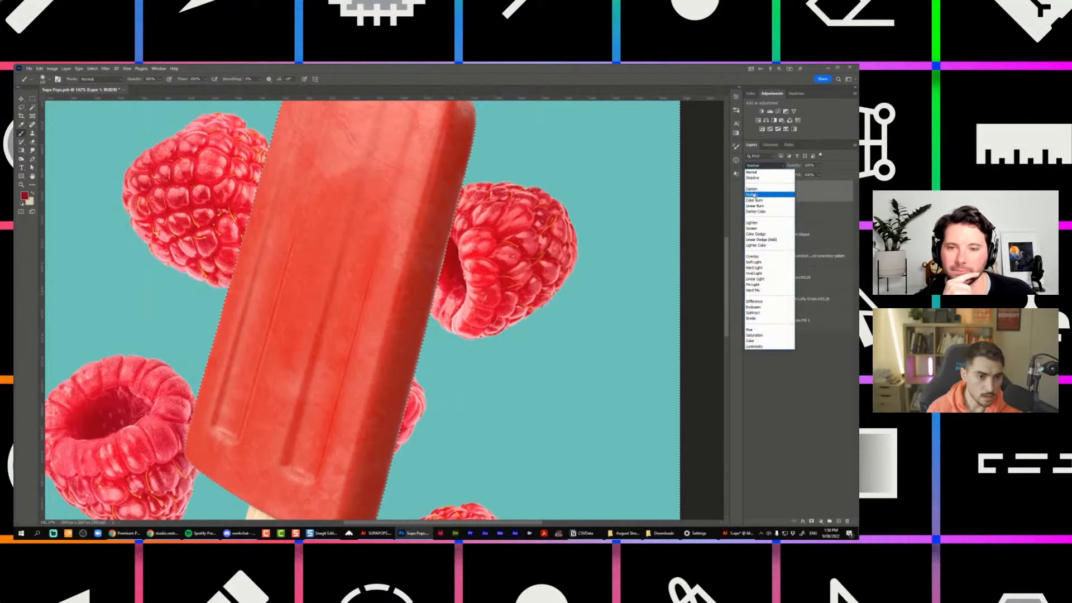
left_click(755, 194)
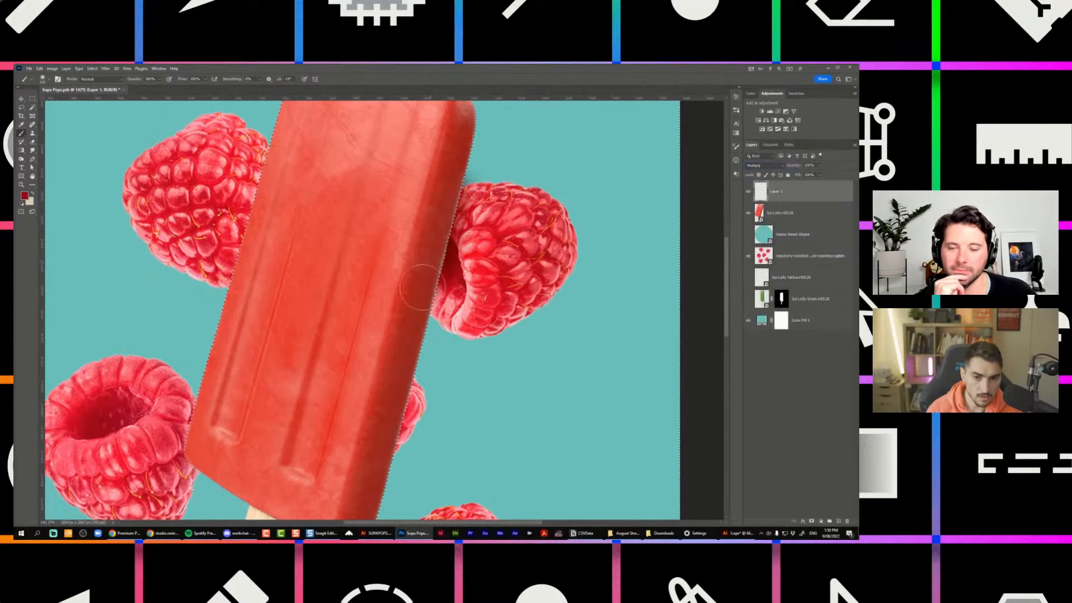
left_click_drag(423, 287, 414, 331)
scroll(532, 262, "down", 5)
scroll(525, 250, "up", 7)
key("ctrl+z")
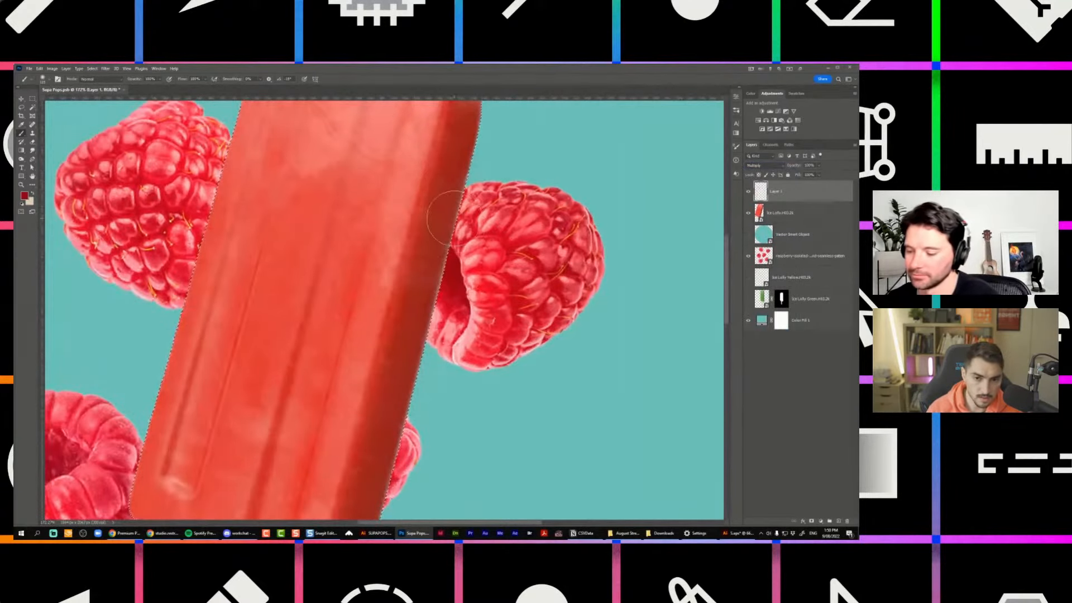
left_click(511, 168)
key("ctrl+z")
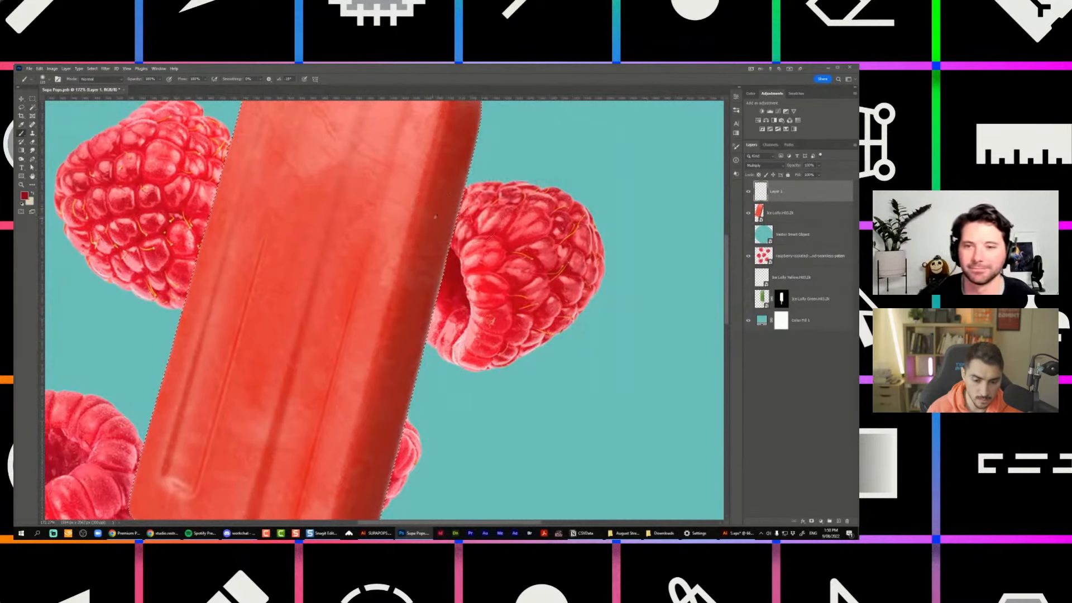
Paint a soft dark red shadow along the popsicle's right edge onto the raspberry behind it.
scroll(433, 218, "up", 2)
left_click_drag(453, 215, 407, 370)
key("ctrl+0")
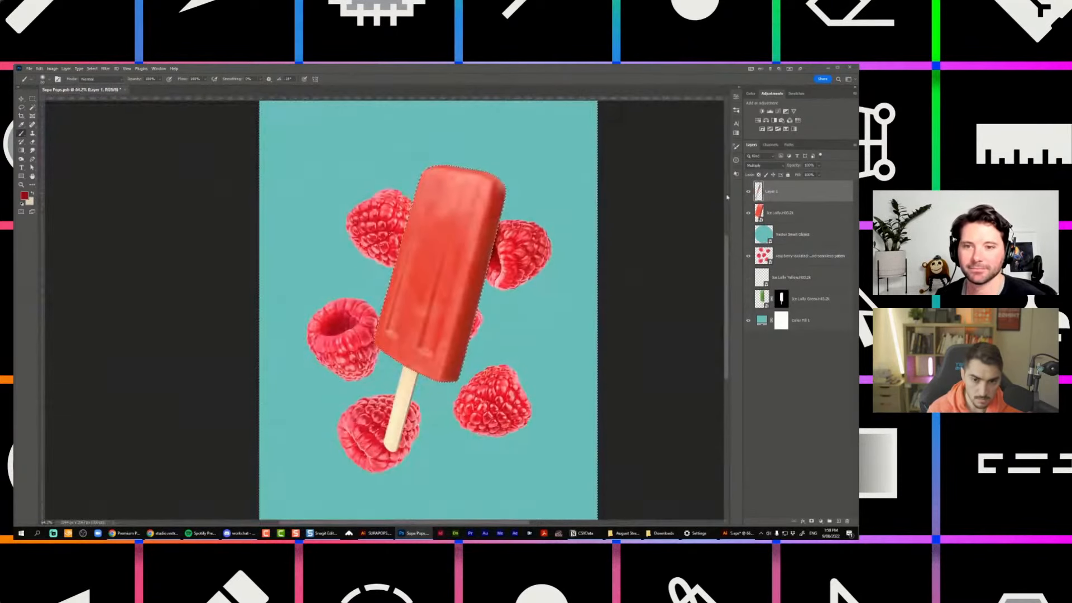
scroll(668, 194, "down", 3)
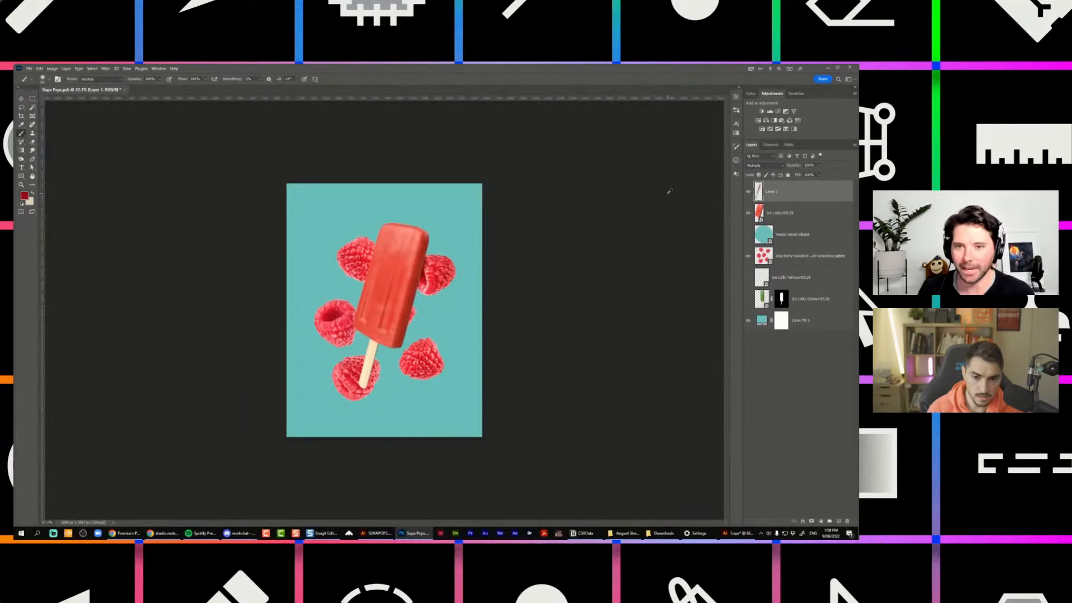
scroll(422, 270, "up", 8)
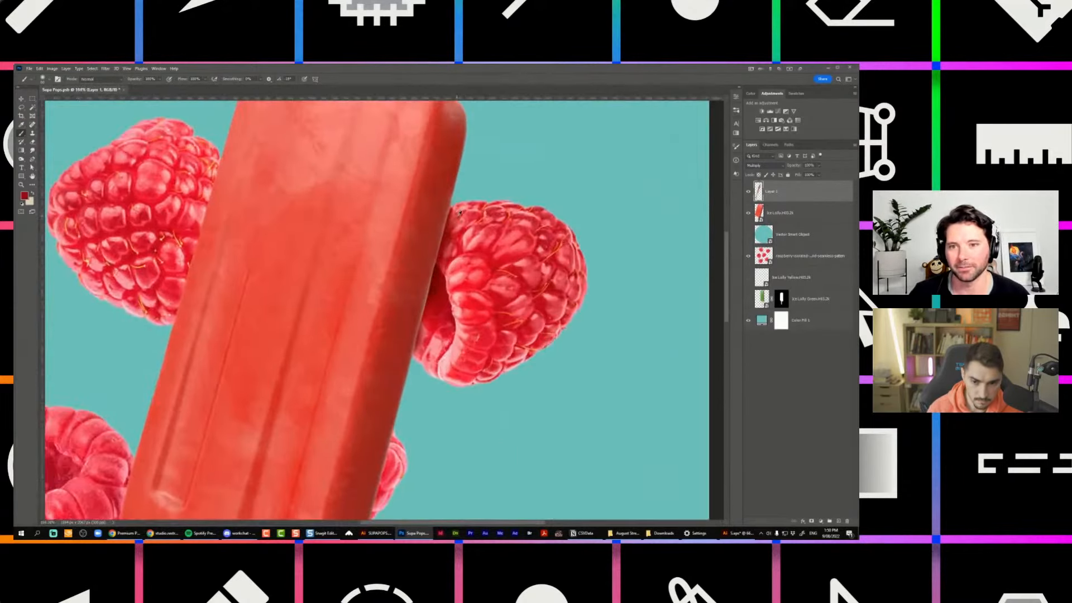
scroll(458, 215, "down", 8)
scroll(459, 213, "down", 2)
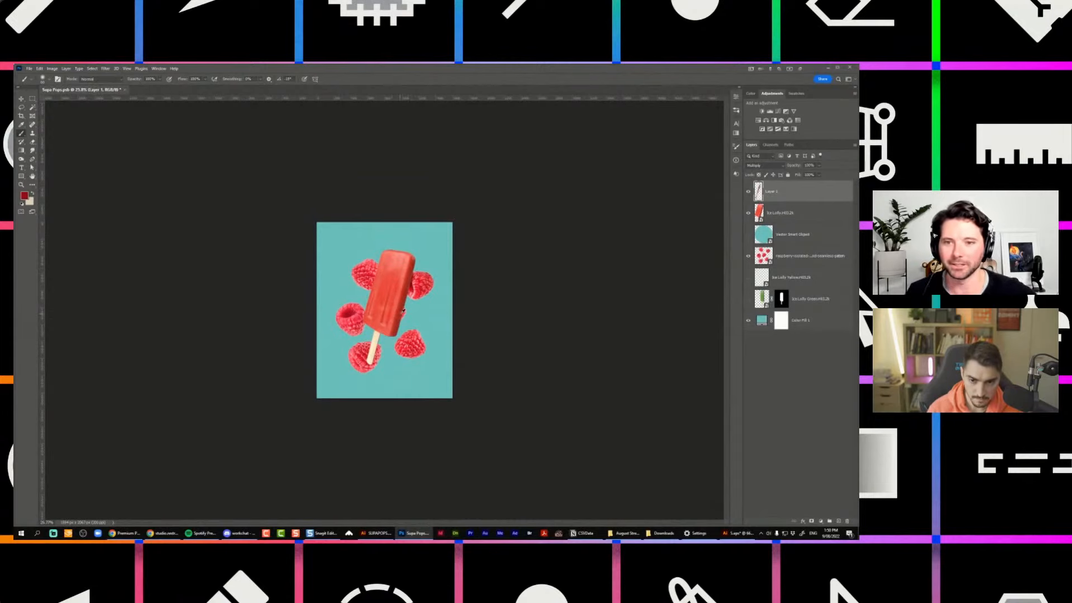
Paint matching soft shadows along the popsicle's left edge onto the upper and middle raspberries behind it.
scroll(379, 288, "up", 8)
scroll(380, 286, "down", 3)
scroll(381, 284, "up", 3)
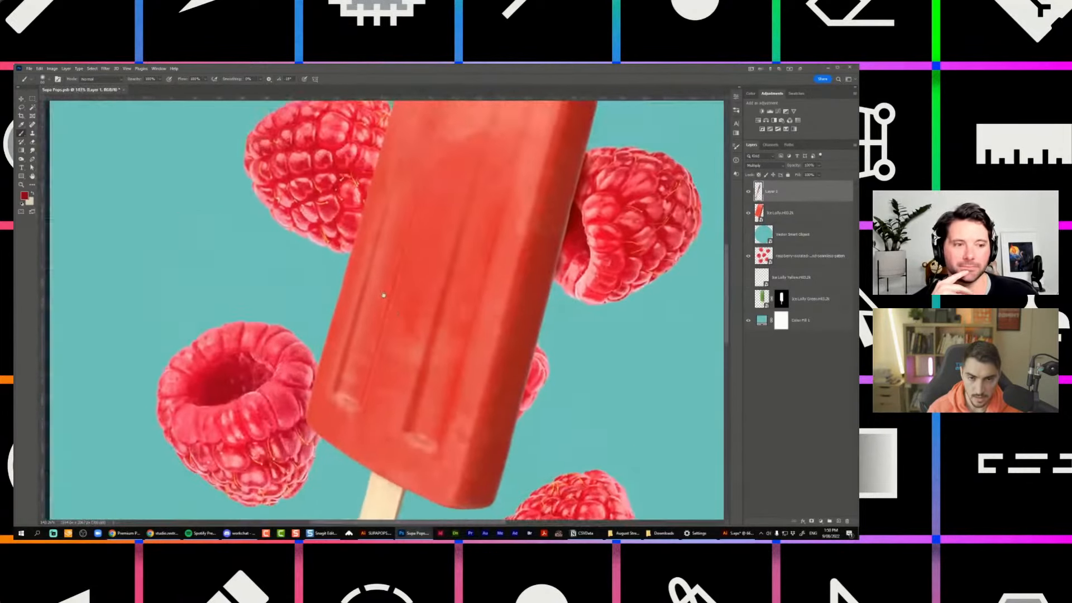
scroll(382, 284, "up", 3)
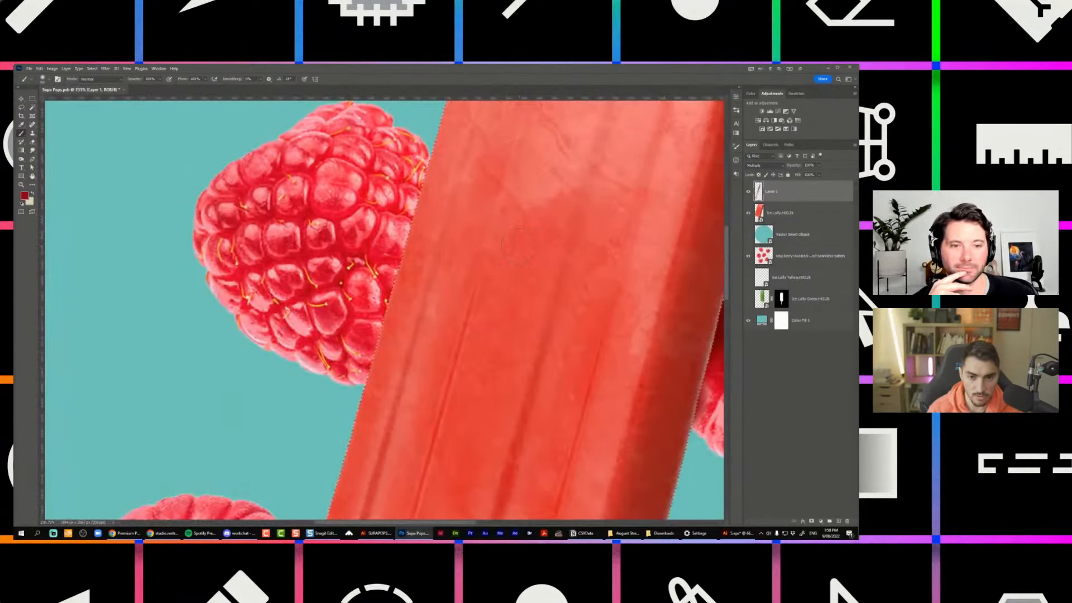
mouse_move(425, 161)
left_mouse_down()
mouse_move(421, 203)
mouse_move(399, 250)
mouse_move(389, 301)
left_mouse_up()
key("ctrl+z")
mouse_move(424, 170)
left_mouse_down()
mouse_move(415, 304)
mouse_move(389, 327)
mouse_move(372, 376)
left_mouse_up()
left_click_drag(453, 401, 445, 157)
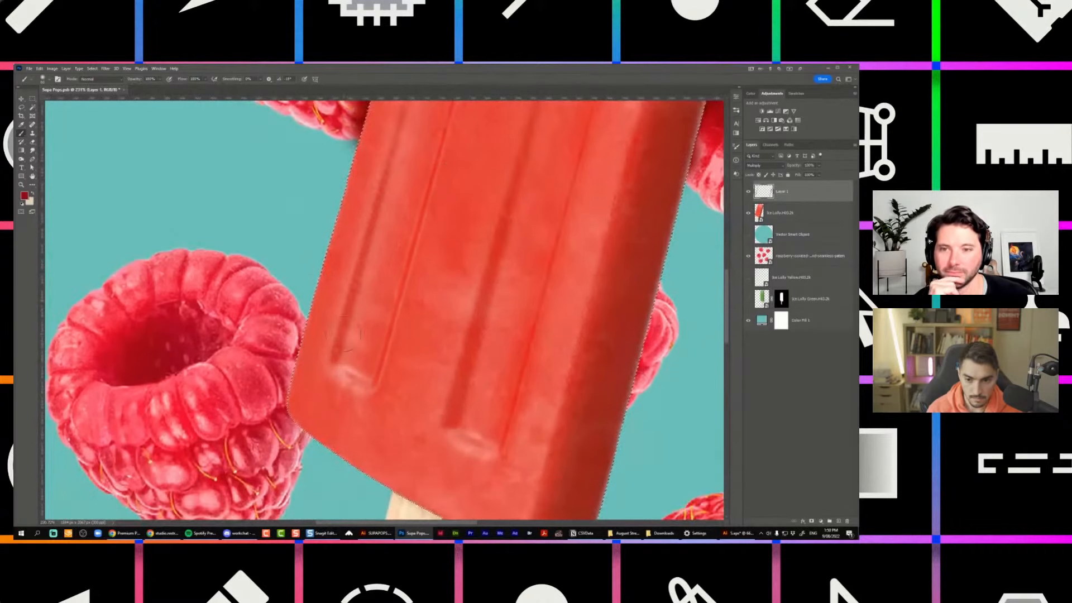
mouse_move(308, 339)
left_mouse_down()
mouse_move(295, 407)
mouse_move(313, 417)
mouse_move(303, 421)
mouse_move(325, 265)
left_mouse_up()
left_click_drag(507, 213, 486, 235)
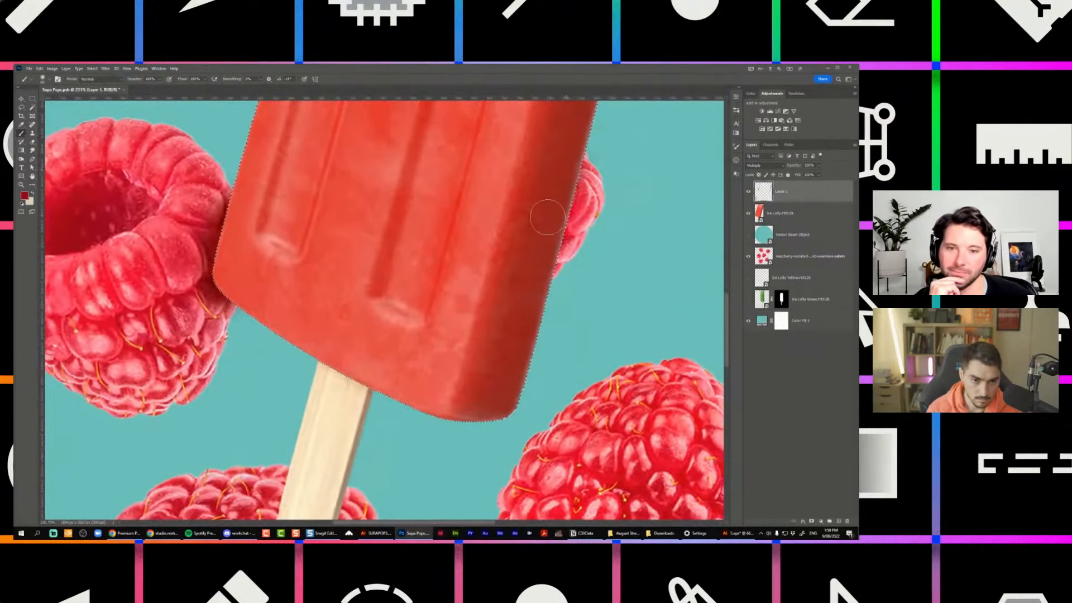
left_click_drag(537, 287, 491, 177)
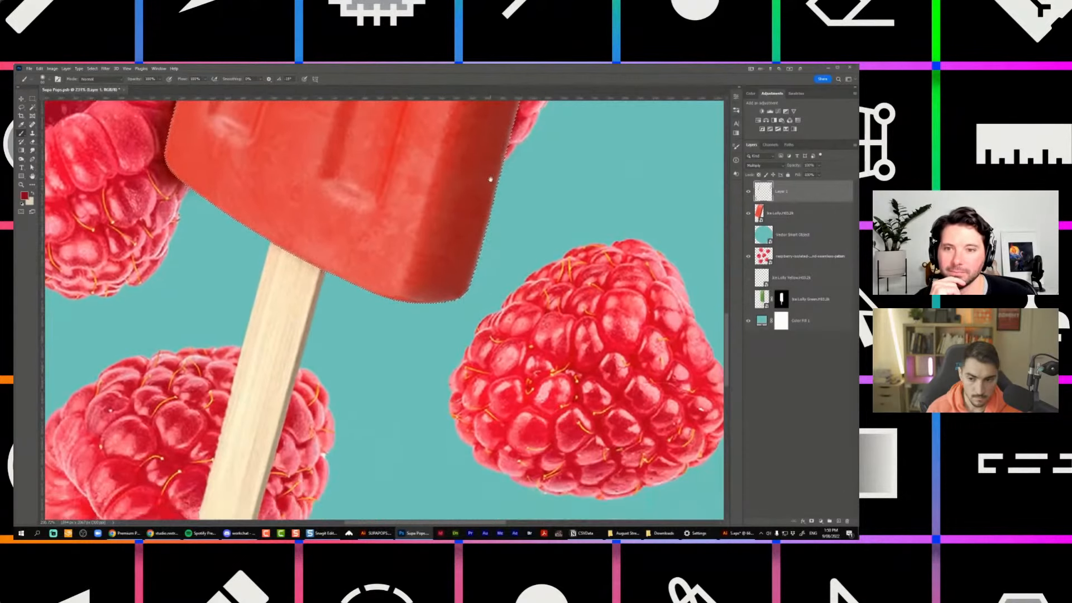
Protect the wooden stick with the selection and paint a soft shadow beside it on the raspberry behind.
scroll(273, 396, "down", 2)
scroll(274, 396, "up", 3)
left_click_drag(362, 280, 334, 394)
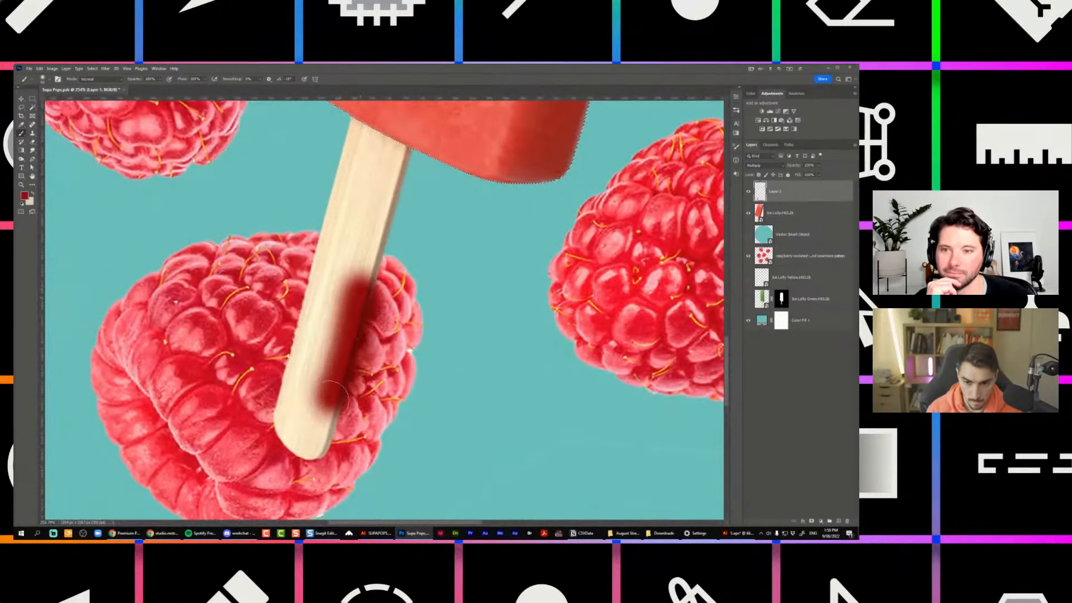
key("ctrl+z")
scroll(377, 266, "down", 4)
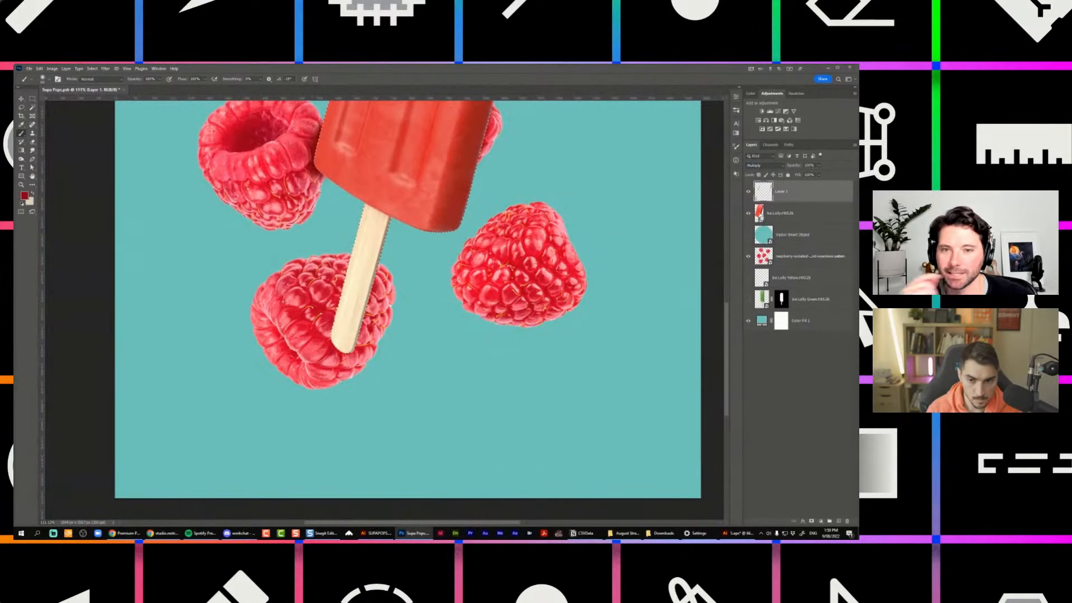
scroll(327, 346, "up", 3)
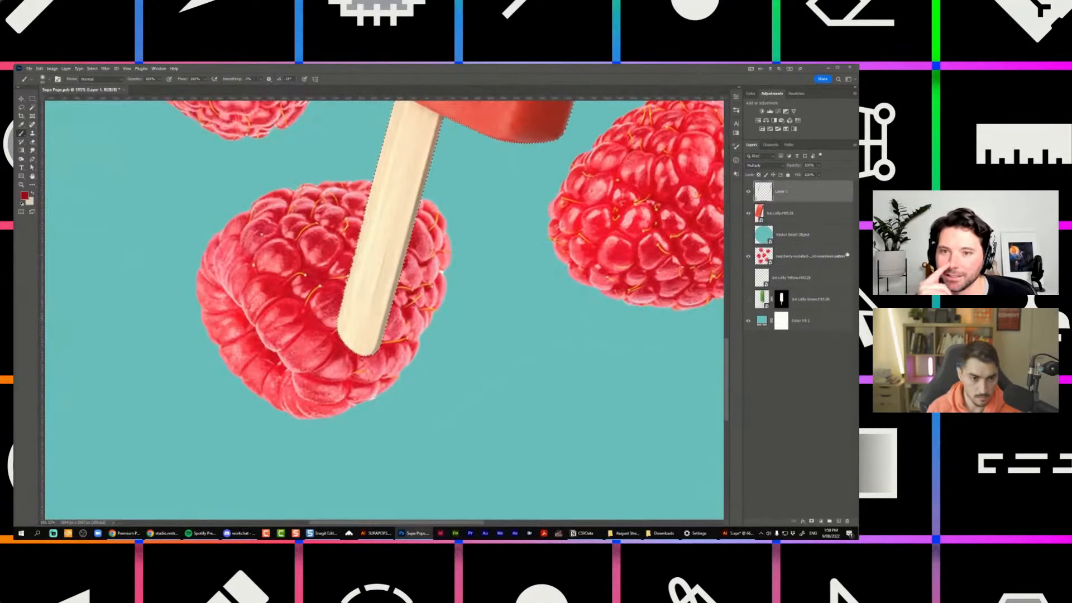
scroll(363, 268, "up", 2)
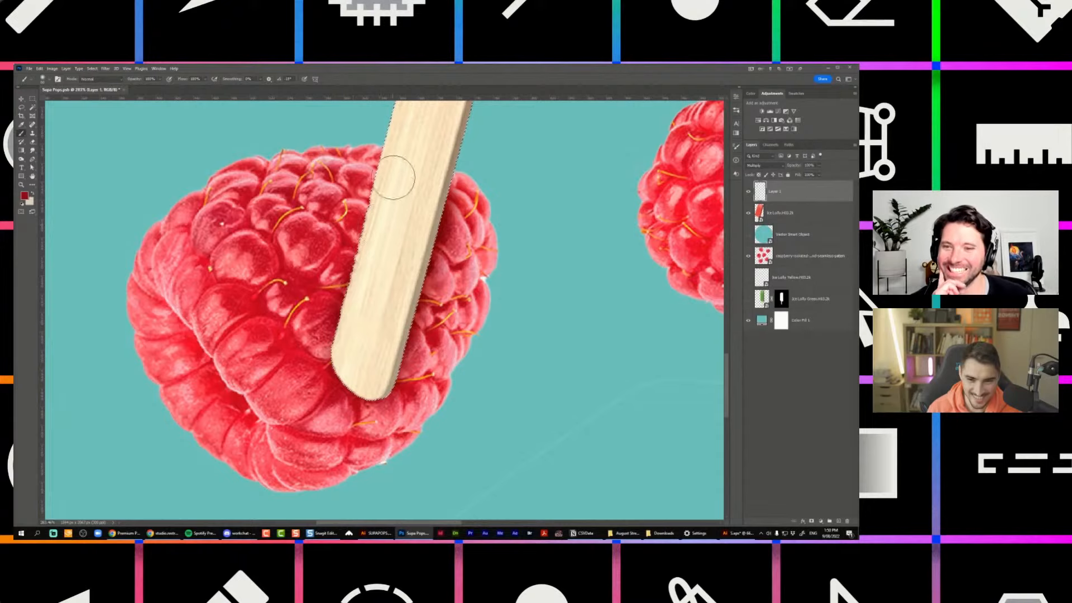
scroll(352, 353, "down", 10)
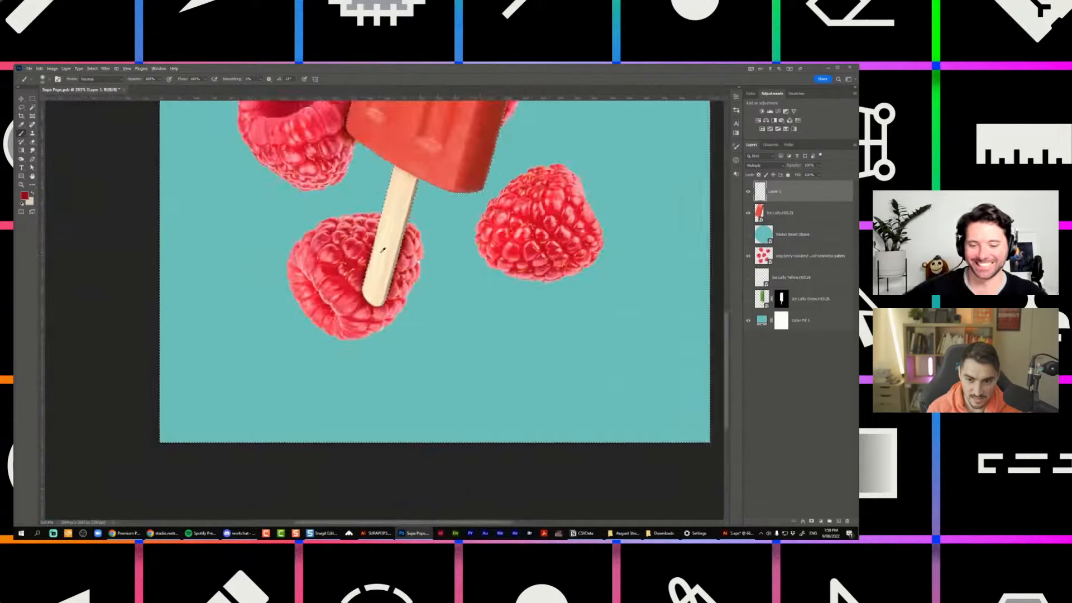
Clear the selection and check the whole composition with the painted shadows.
key("v")
scroll(568, 254, "down", 1)
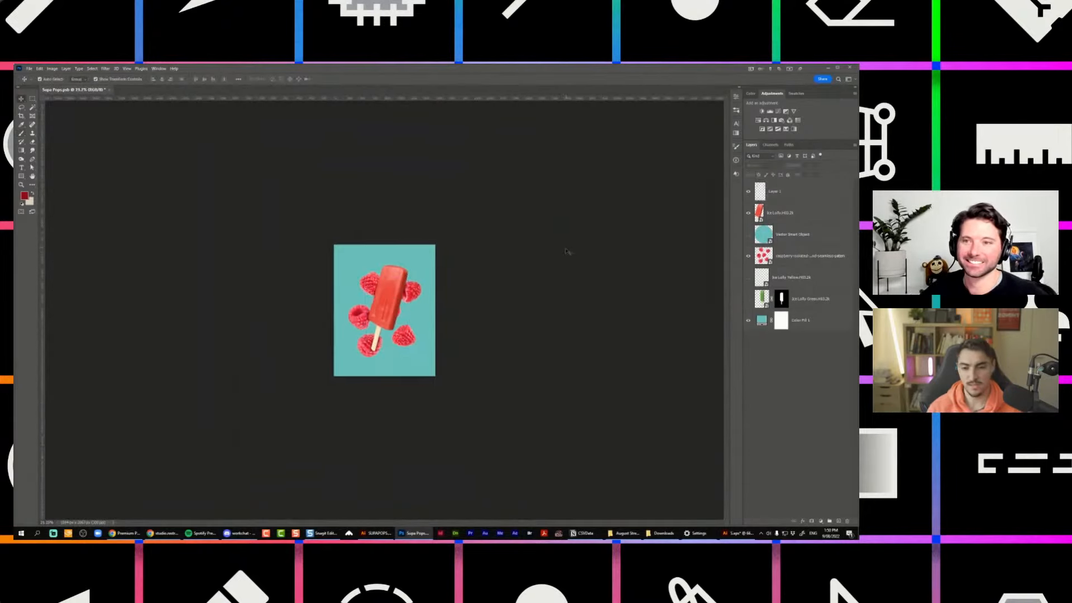
scroll(570, 252, "up", 5)
left_click(814, 210)
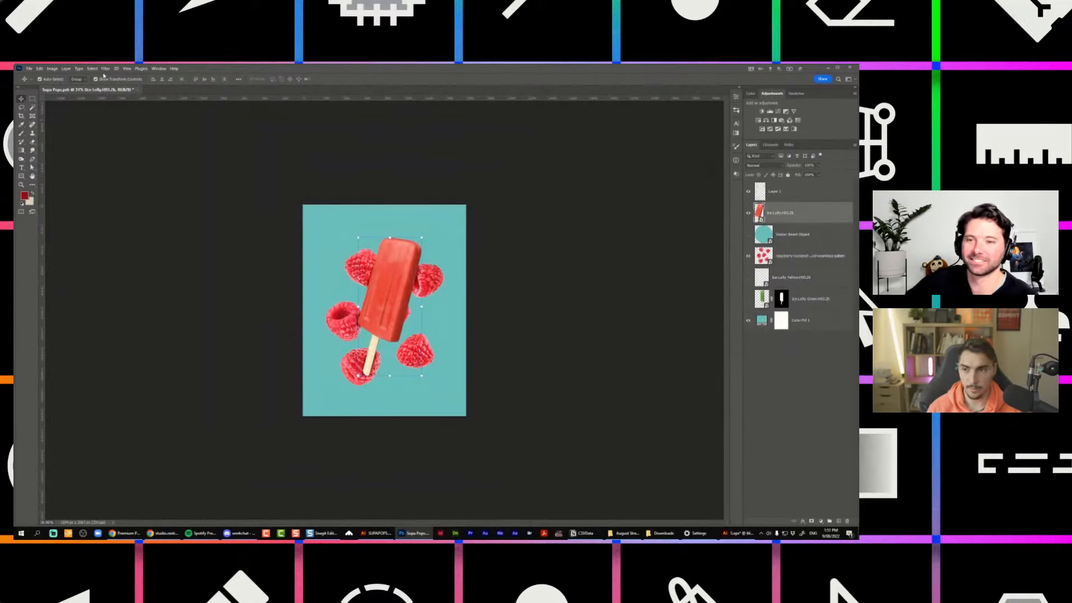
scroll(170, 288, "up", 3)
left_click(105, 68)
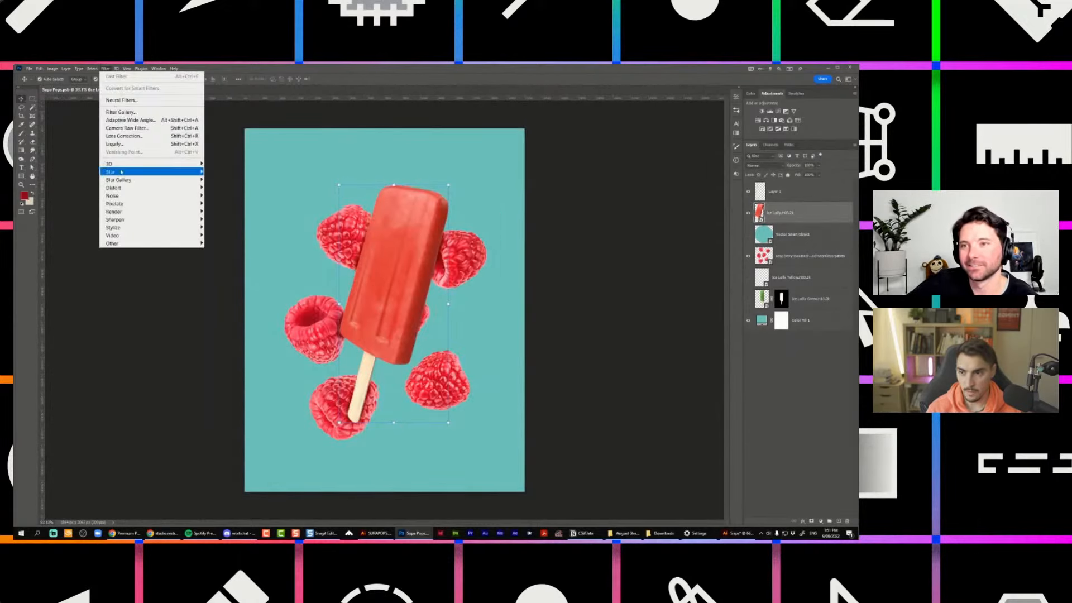
mouse_move(145, 172)
left_click(225, 203)
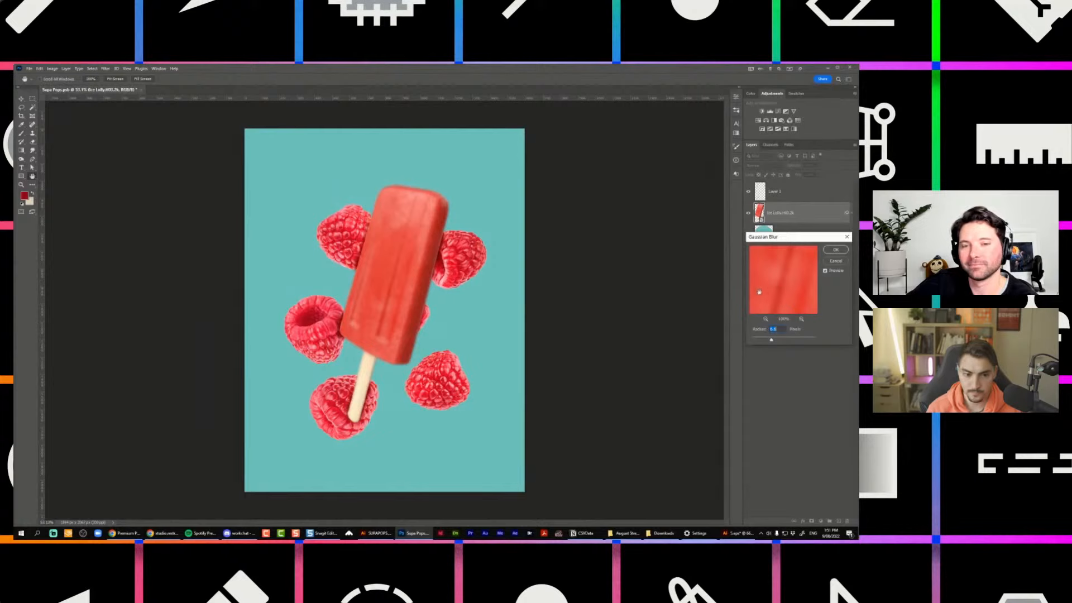
Apply a Gaussian Blur with a radius of about 1.4 pixels to the painted shadow layer.
left_click(800, 196)
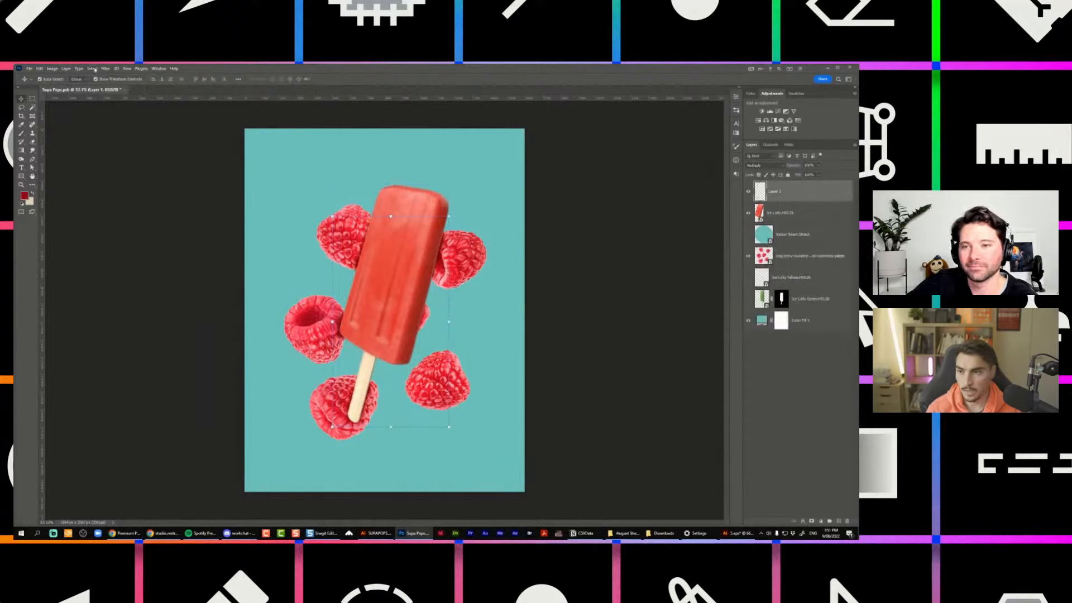
left_click(105, 68)
mouse_move(151, 172)
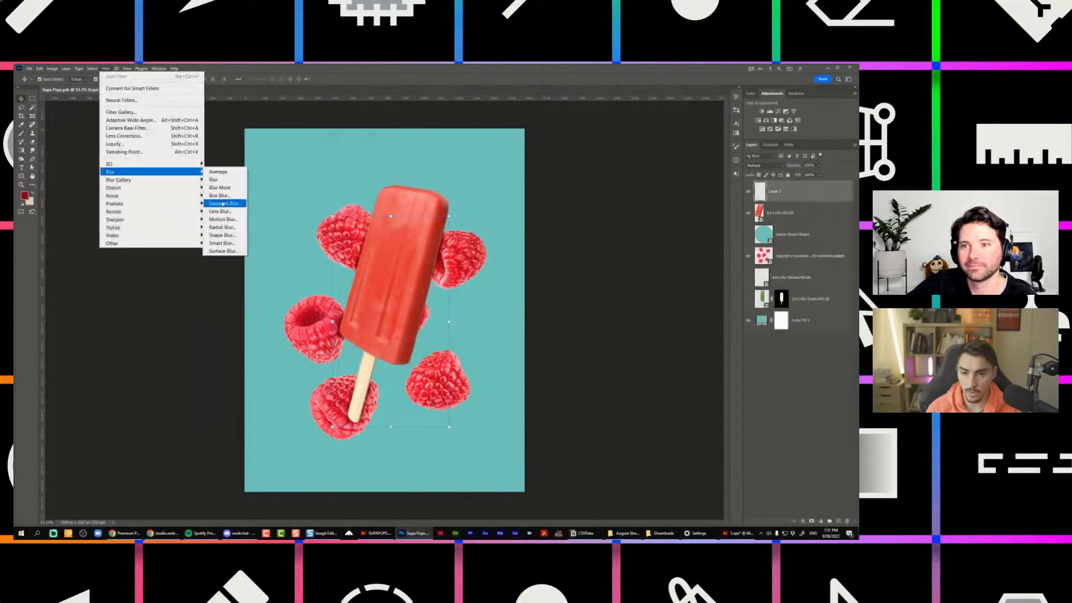
left_click(222, 204)
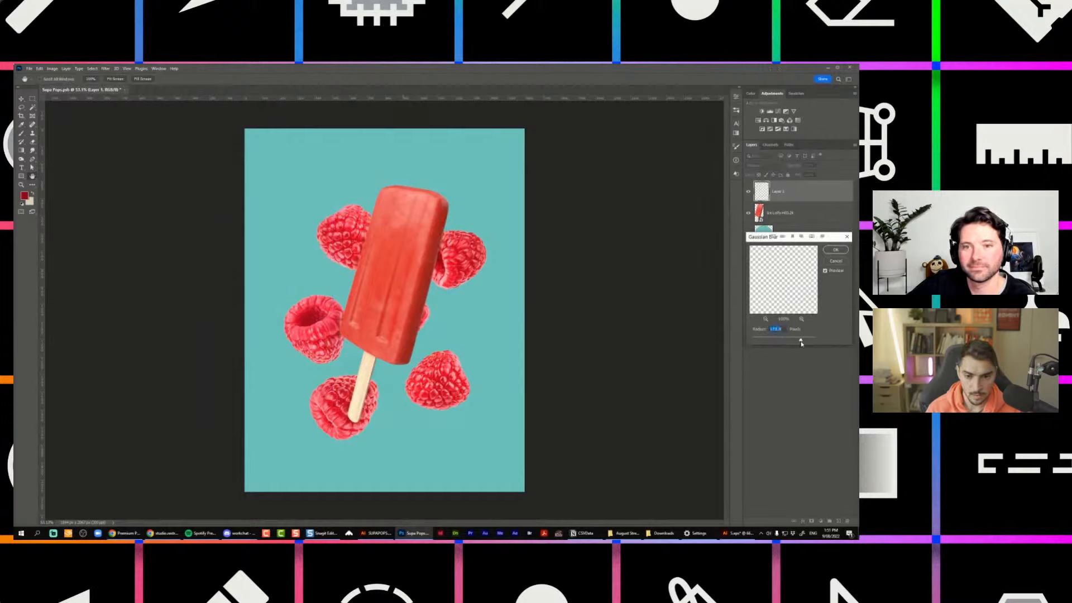
left_click_drag(752, 340, 755, 340)
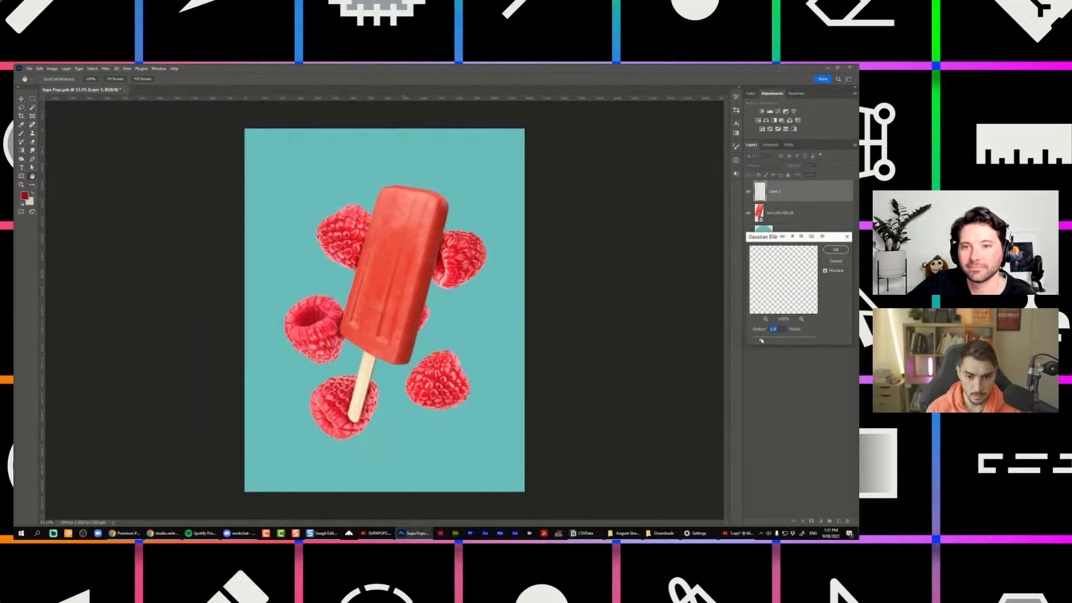
key("Return")
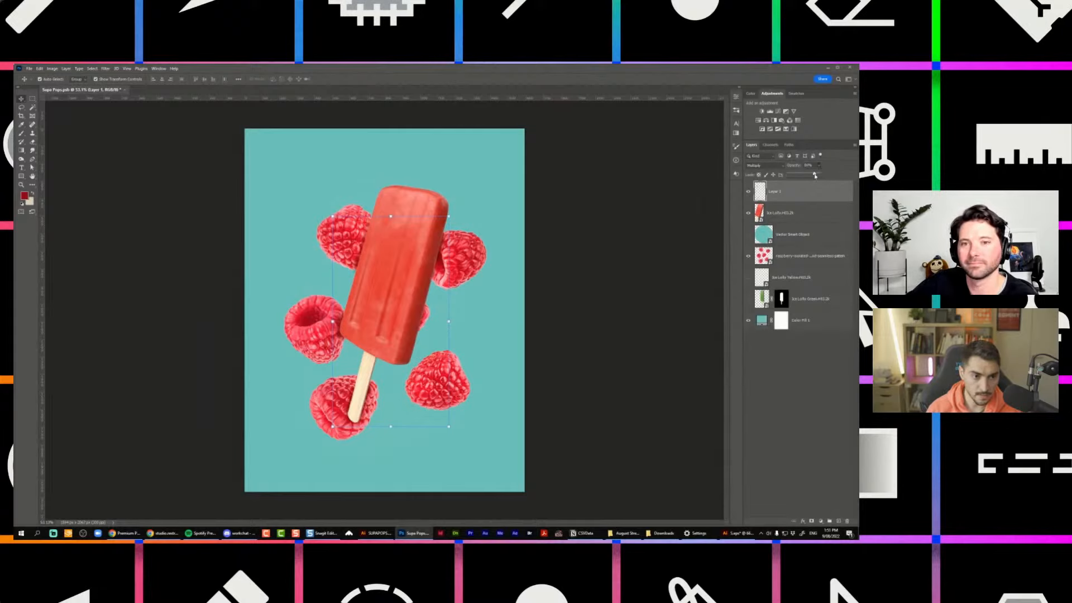
Compare the composition with the painted shadow layer hidden and shown, from far out and close up.
left_click(535, 213)
scroll(531, 218, "down", 5)
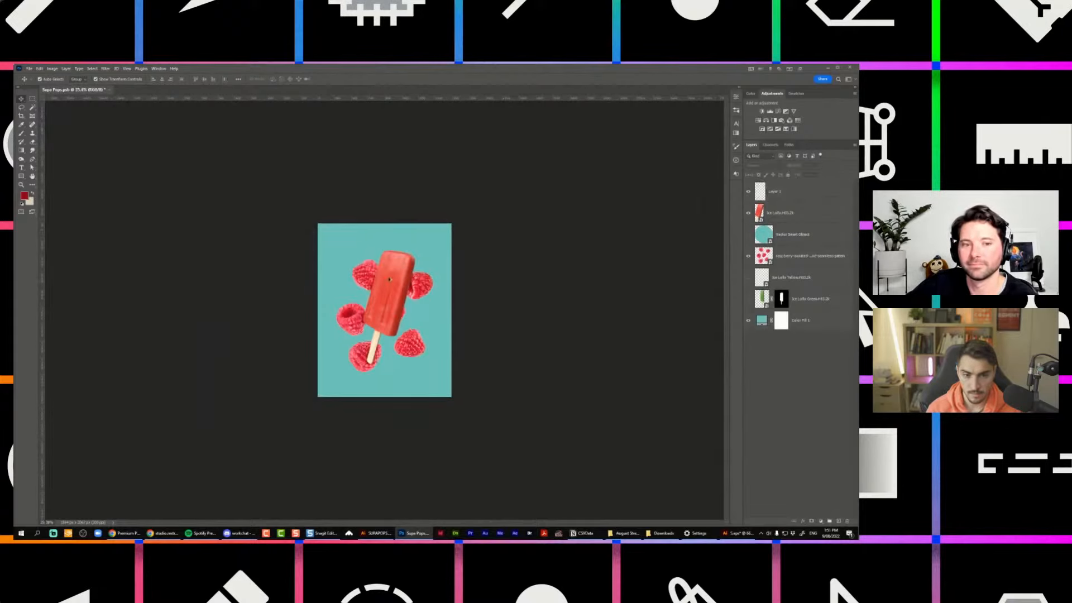
scroll(366, 316, "up", 5)
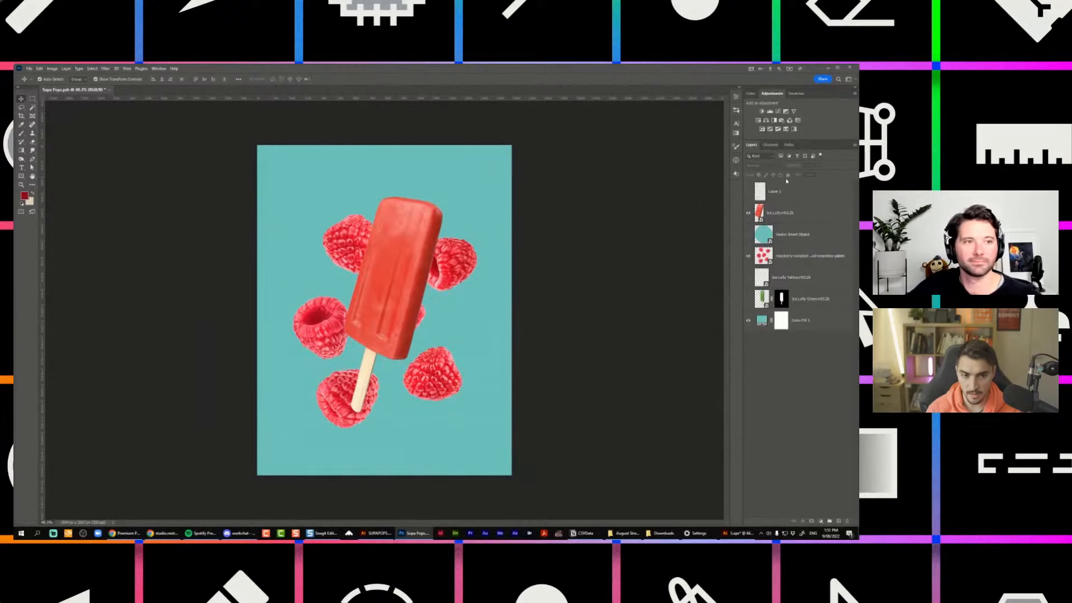
left_click(749, 194)
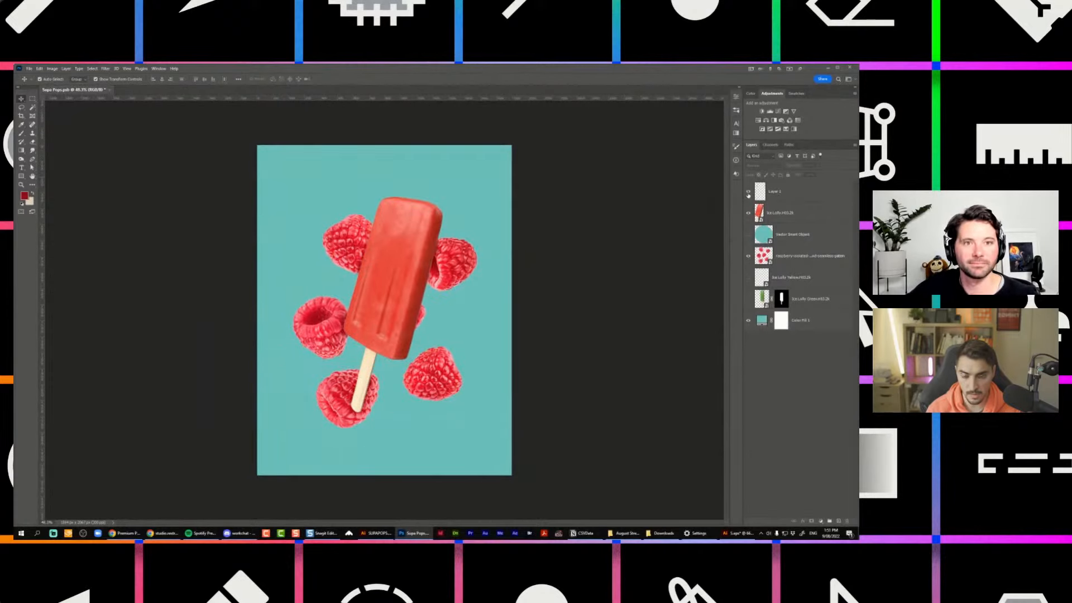
scroll(521, 257, "down", 5)
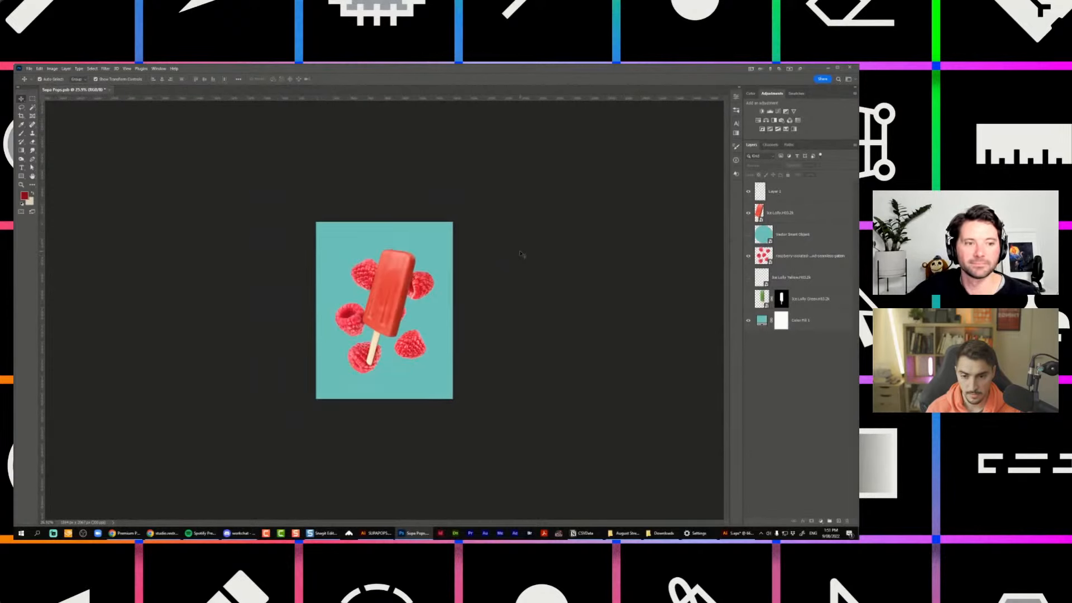
scroll(522, 251, "up", 8)
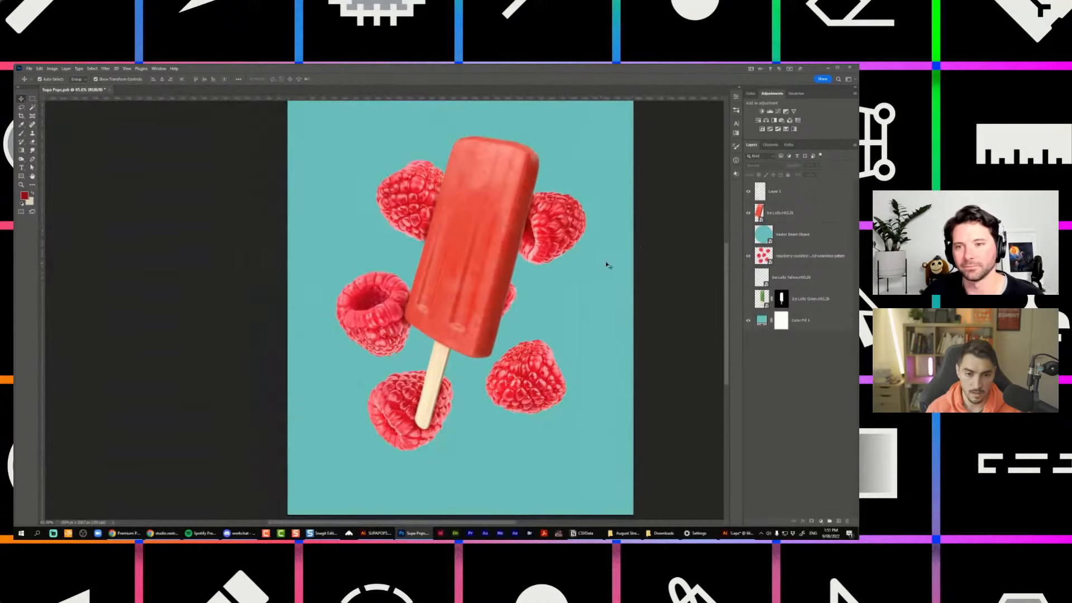
scroll(575, 223, "down", 3)
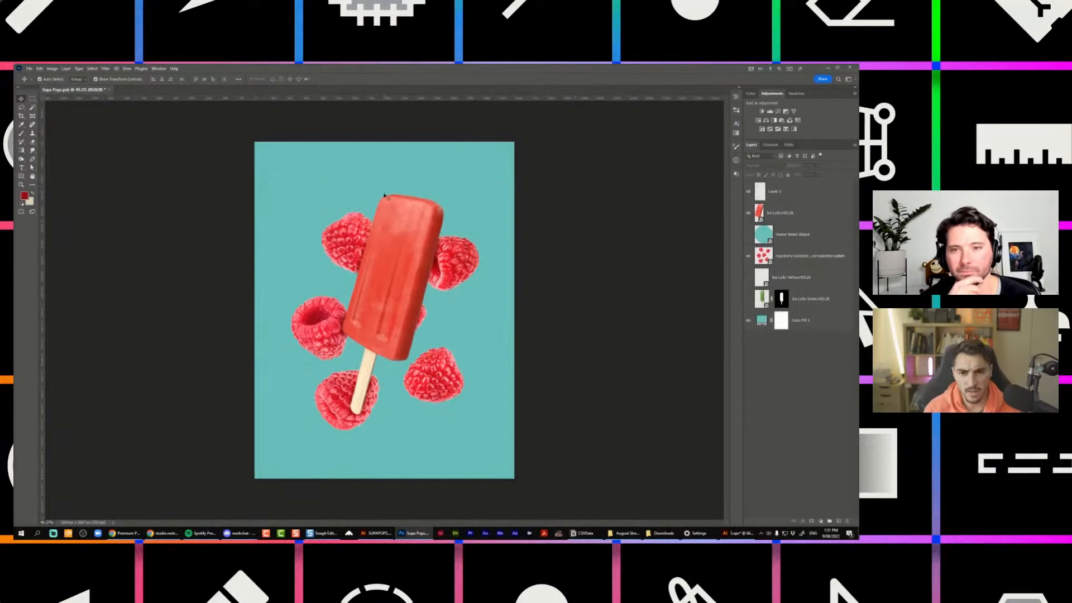
Examine the red popsicle and the surrounding raspberries at several magnifications to judge the overall balance.
scroll(384, 195, "up", 2)
scroll(430, 179, "up", 3)
scroll(434, 180, "down", 2)
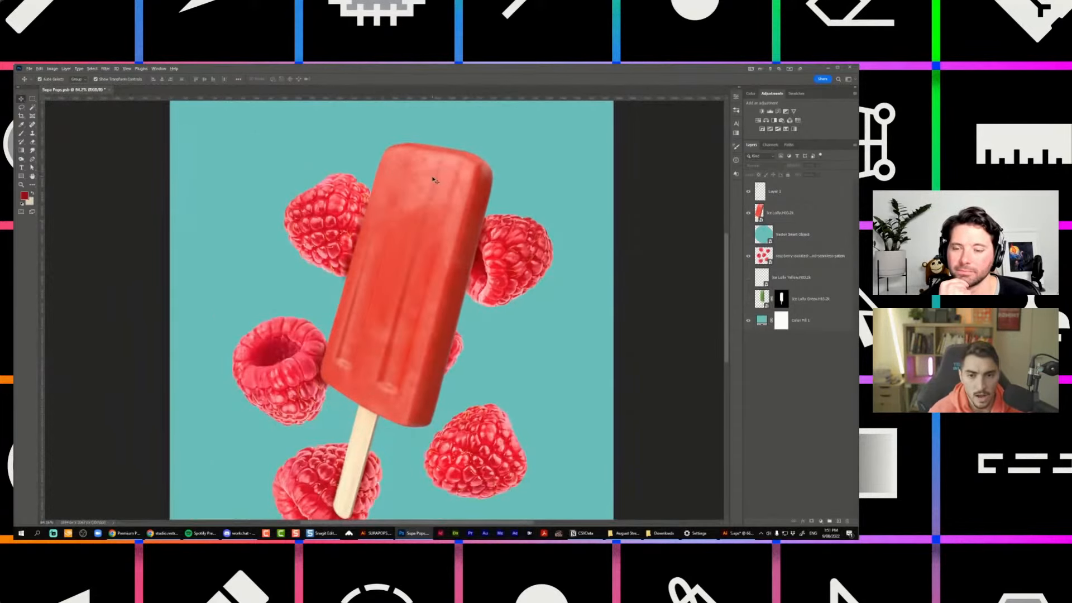
scroll(384, 331, "up", 3)
scroll(381, 247, "down", 3)
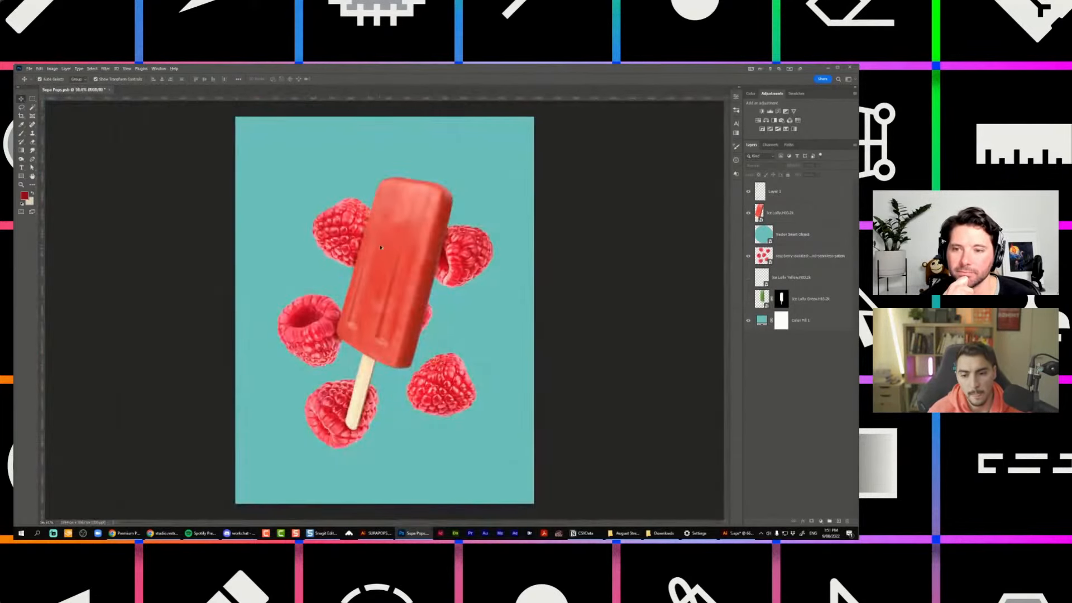
scroll(358, 398, "up", 2)
scroll(391, 279, "down", 3)
scroll(427, 207, "down", 1)
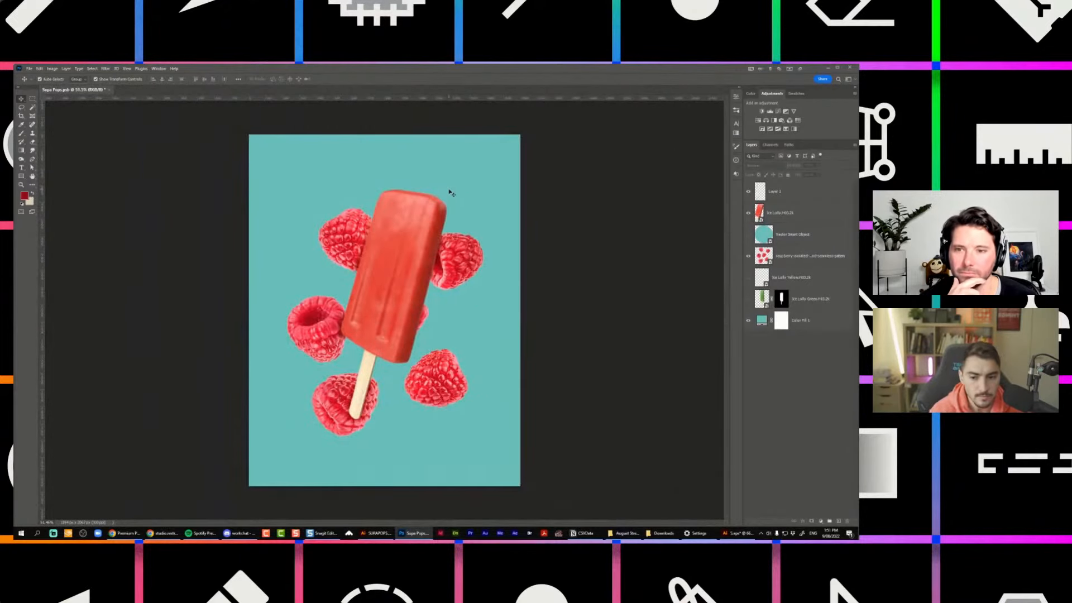
scroll(449, 192, "down", 1)
scroll(447, 430, "up", 2)
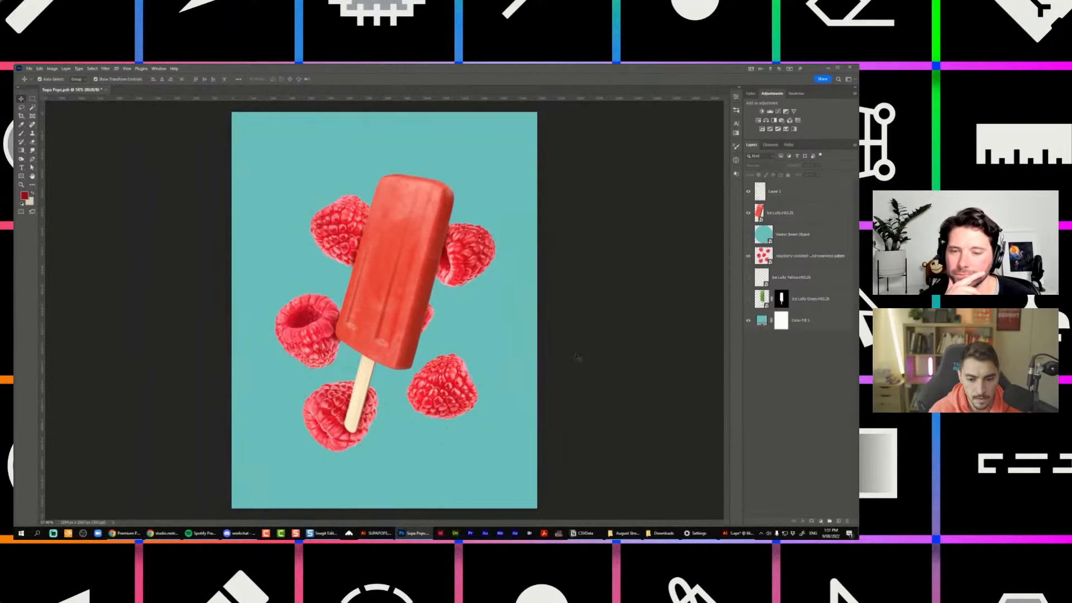
Add a layer mask to the raspberry layer and set the brush colour to black.
left_click(795, 256)
key("b")
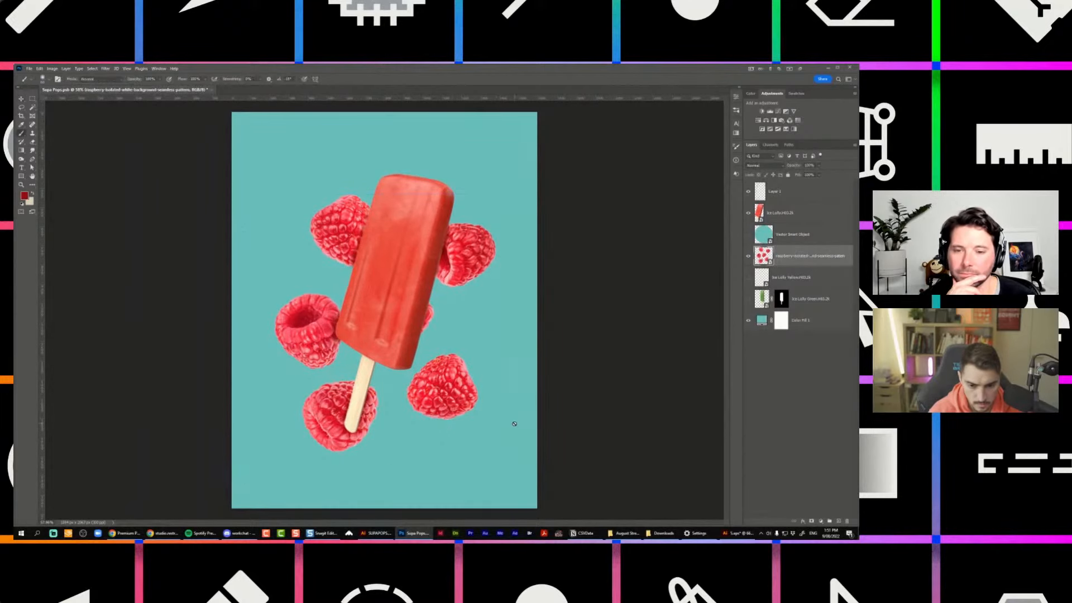
scroll(514, 424, "up", 4)
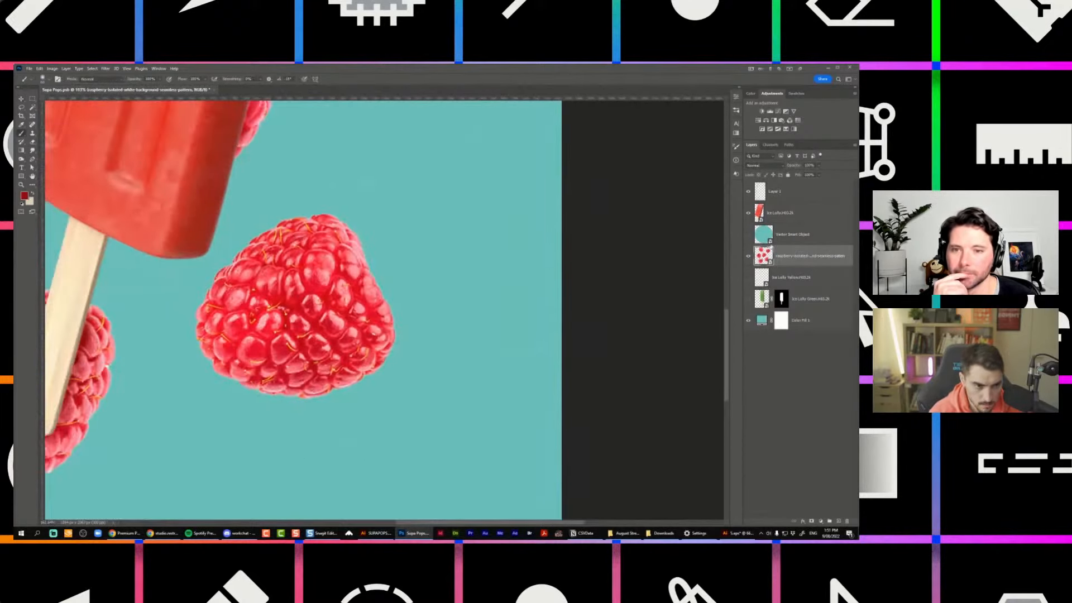
scroll(459, 471, "up", 4)
scroll(447, 426, "down", 2)
left_click_drag(92, 403, 362, 299)
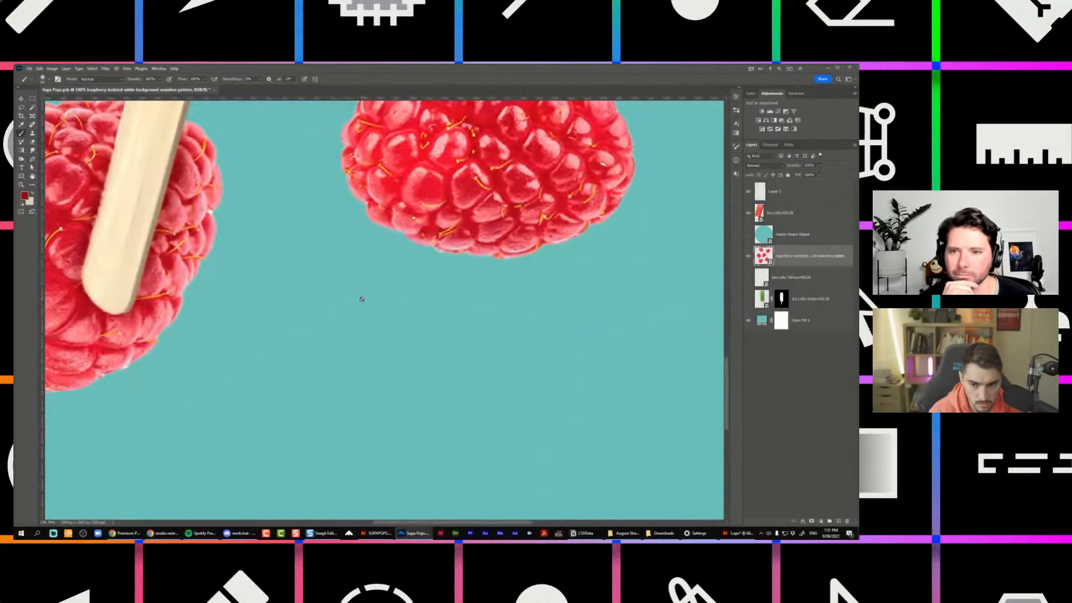
scroll(353, 304, "down", 2)
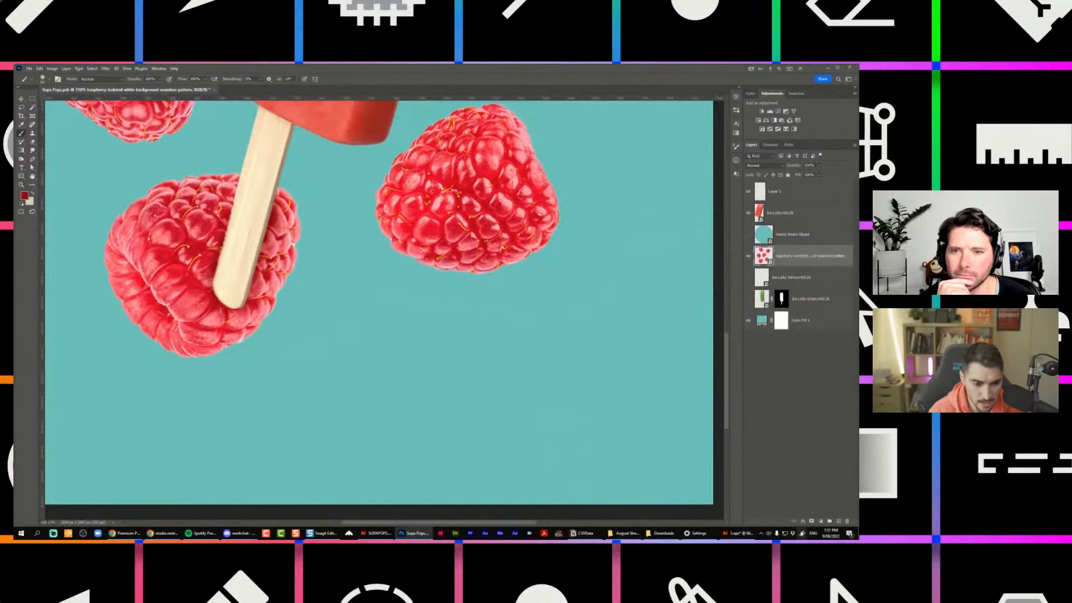
left_click(812, 521)
key("x")
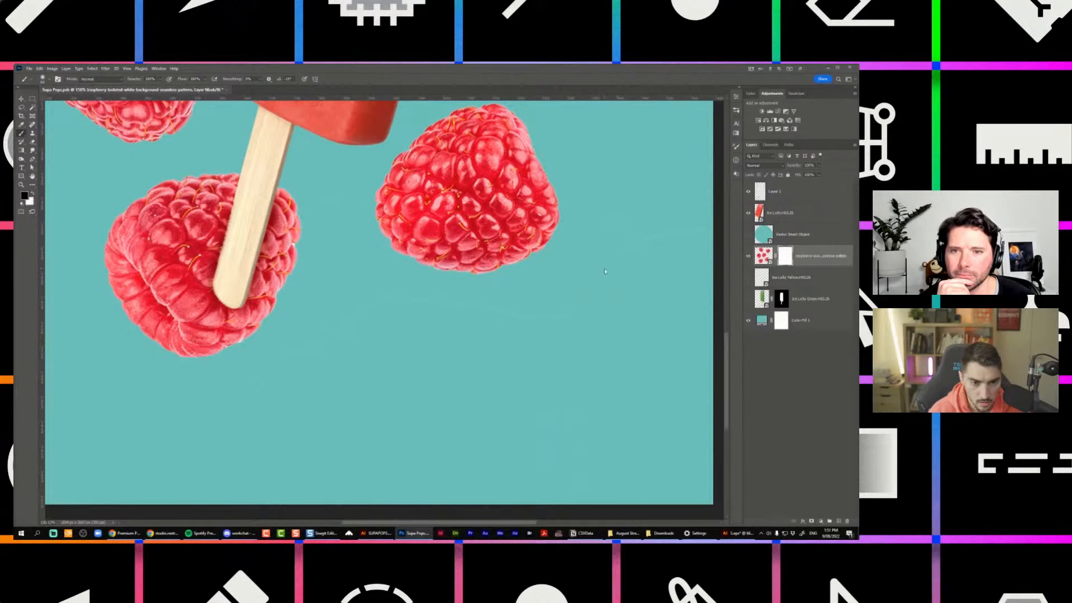
Paint black on the raspberry layer's mask to hide faint leftovers on the teal background around the two lower raspberries.
left_click_drag(611, 265, 569, 283)
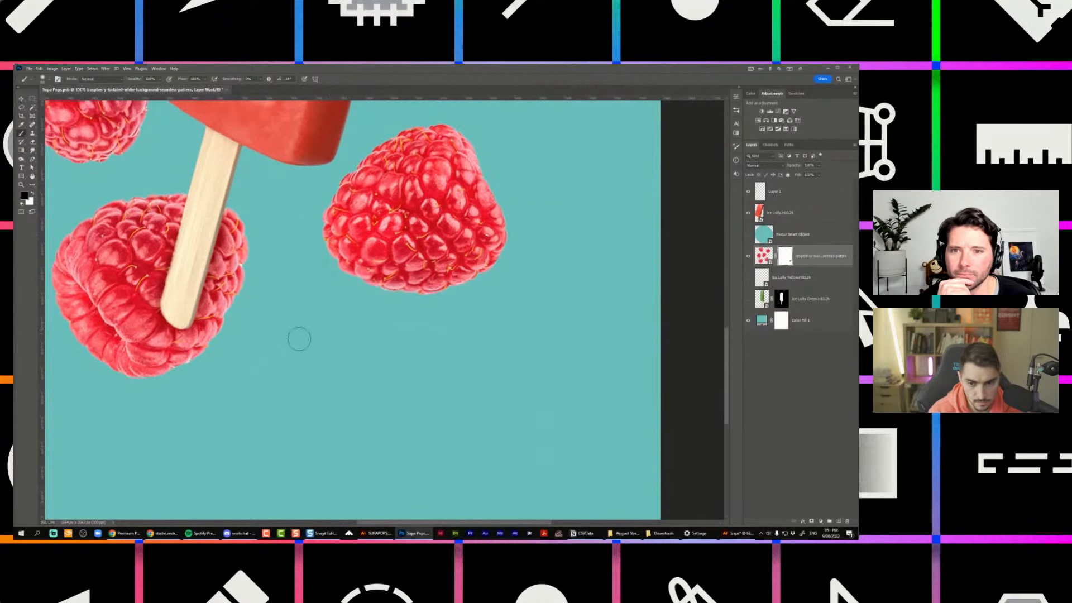
left_click_drag(323, 365, 555, 309)
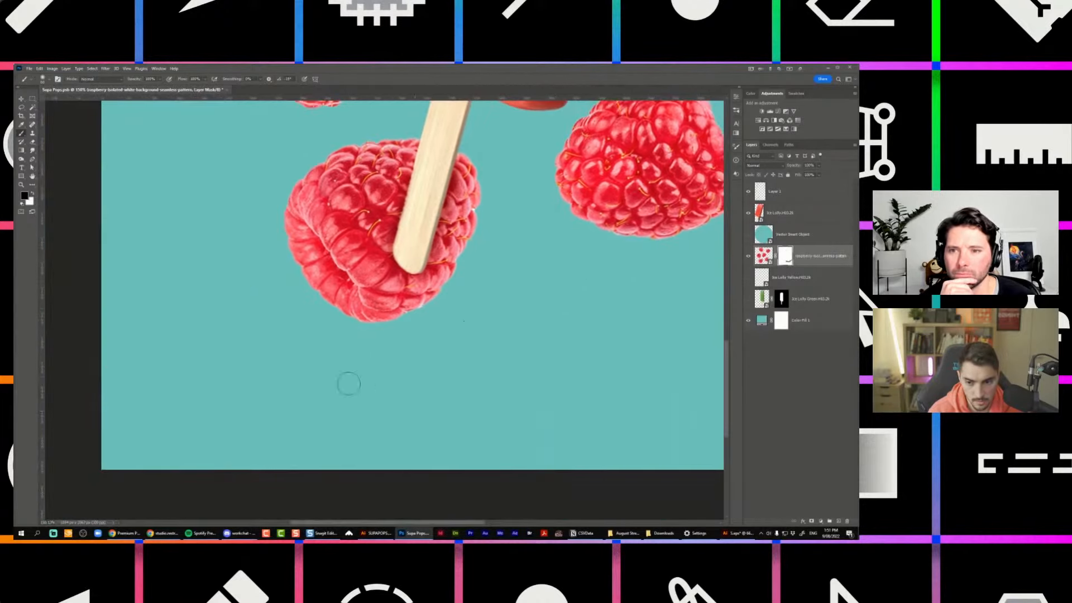
scroll(304, 352, "down", 3)
scroll(446, 379, "down", 2)
scroll(441, 386, "up", 5)
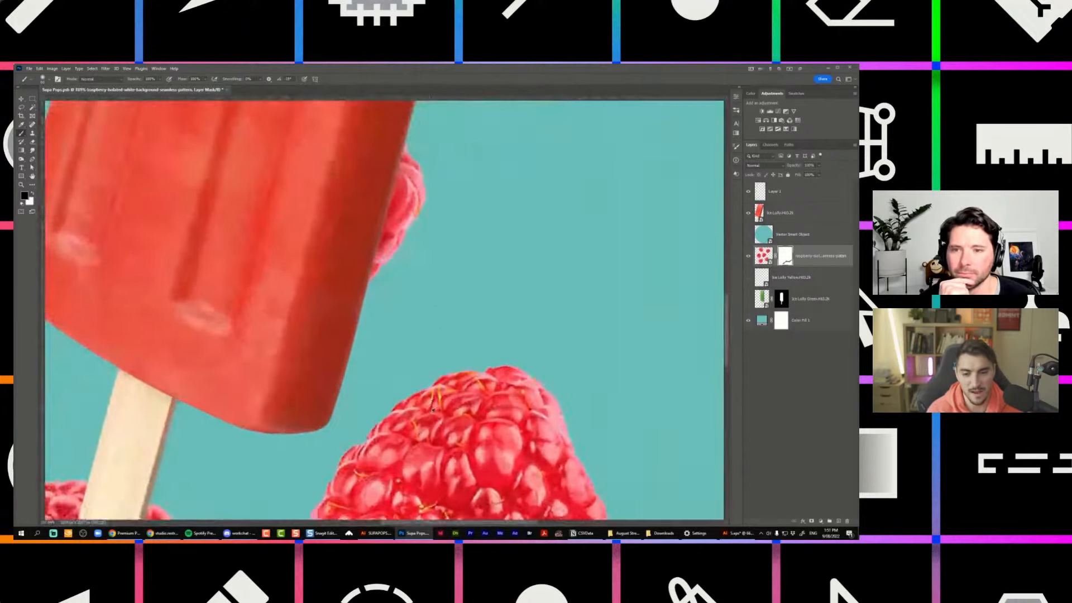
scroll(433, 400, "down", 6)
Group the painted shadow layer with the red popsicle layer and delete the hidden teal vector smart object layer.
key("v")
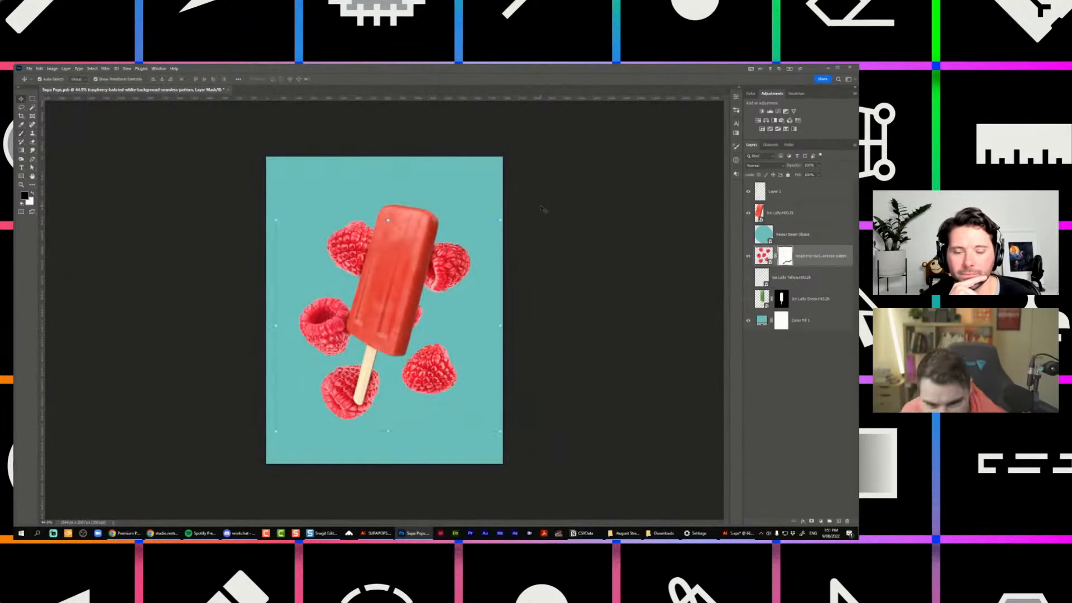
left_click_drag(520, 172, 306, 422)
left_click(656, 197)
left_click(778, 190)
left_click(780, 213, "shift")
key("ctrl+g")
left_click_drag(434, 267, 434, 294)
key("ctrl+z")
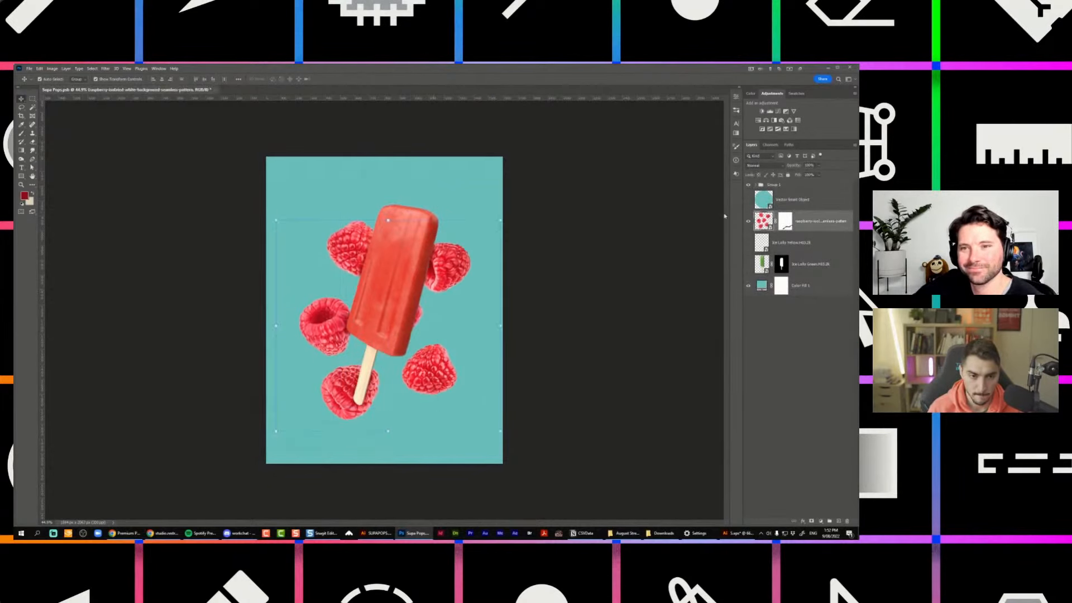
left_click(793, 195)
key("Delete")
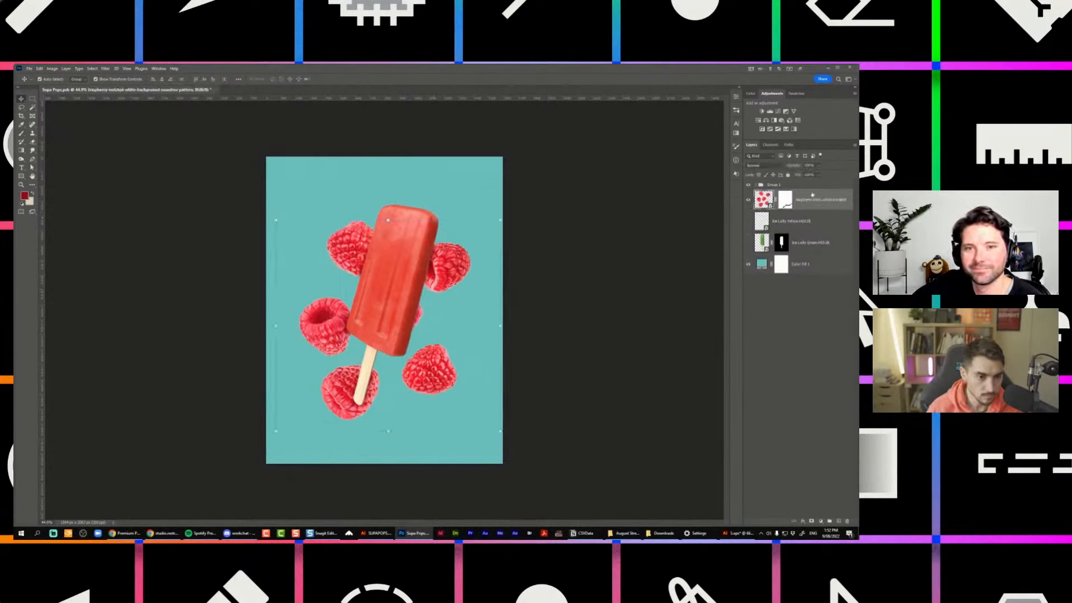
Try moving the popsicle group and the raspberries together straight down towards the canvas's lower edge.
left_click_drag(368, 254, 375, 280)
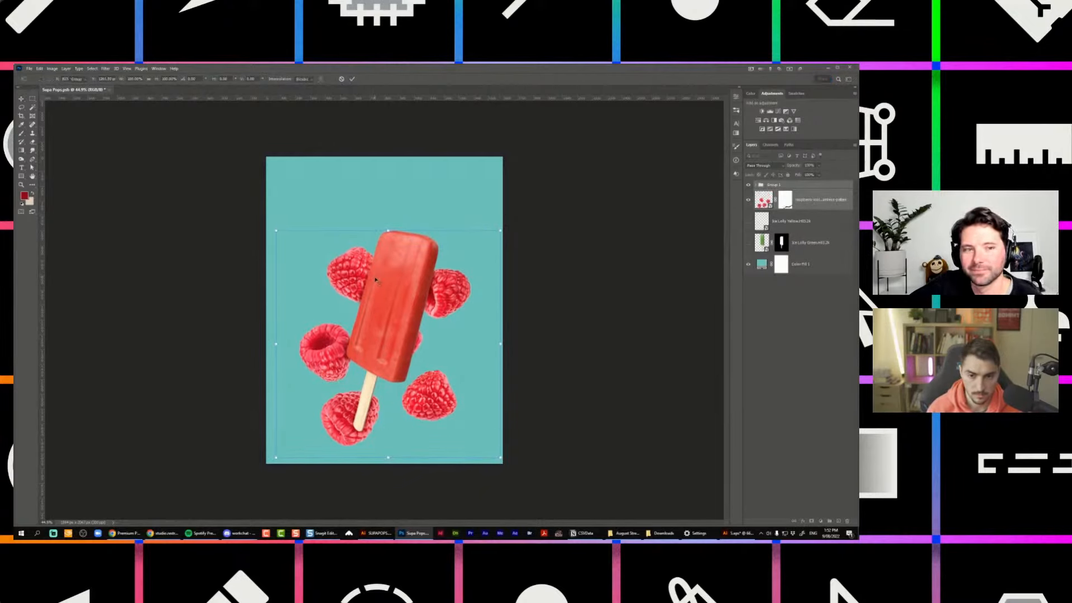
key("Return")
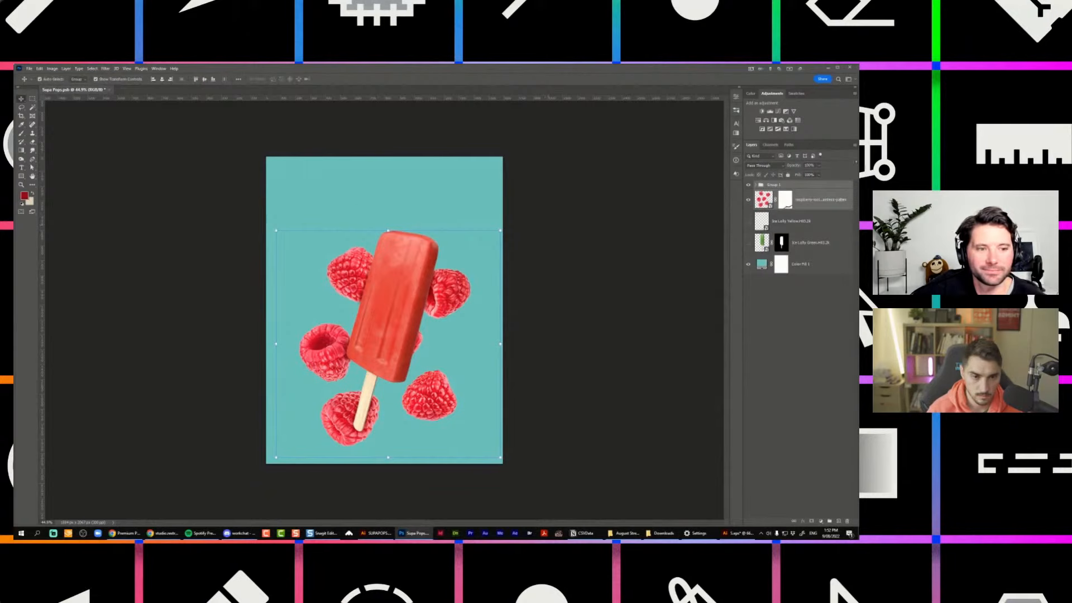
key("ctrl+z")
key("c")
key("Escape")
key("v")
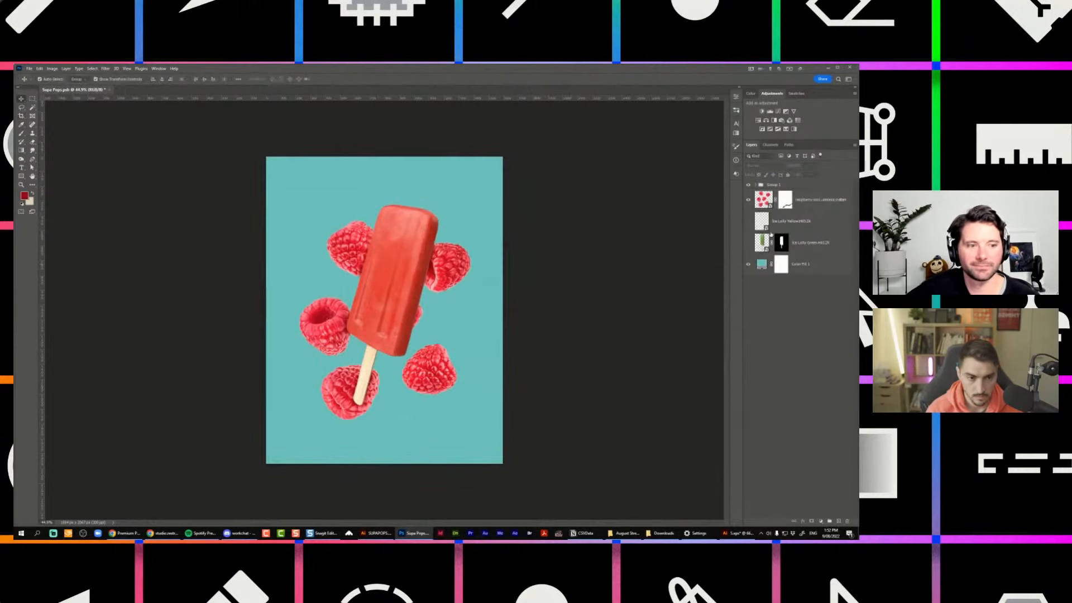
Show the green popsicle layer and bring it to the front of all layers.
left_click(749, 242)
left_click(758, 243)
key("ctrl+shift+bracketright")
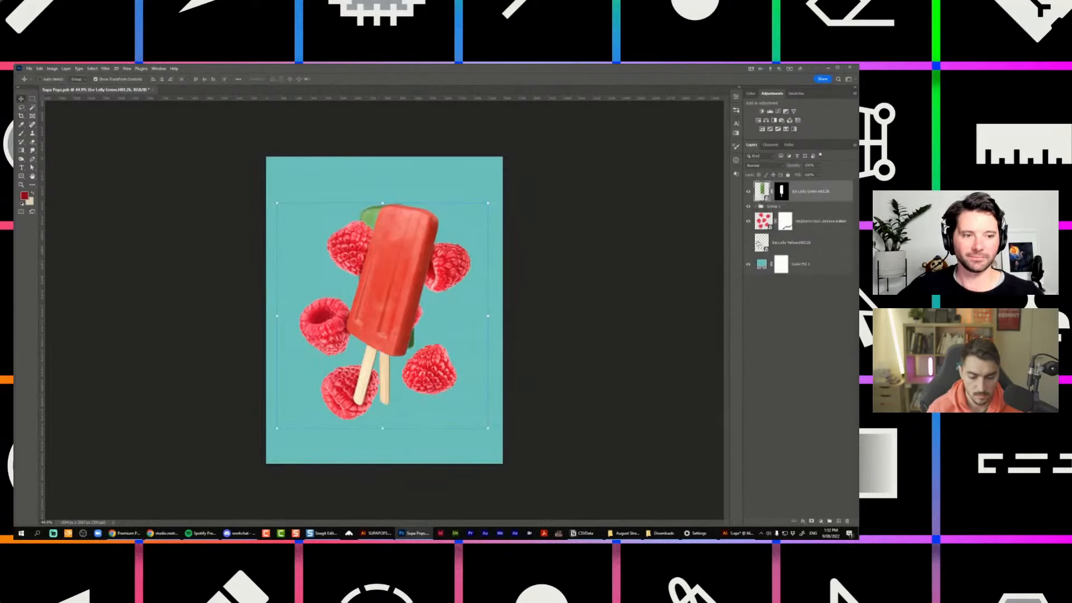
Rotate the green popsicle clockwise, scale it down slightly, and place it so it peeks out behind the red popsicle's right side.
key("ctrl+t")
left_click_drag(492, 198, 570, 246)
left_click_drag(473, 246, 462, 254)
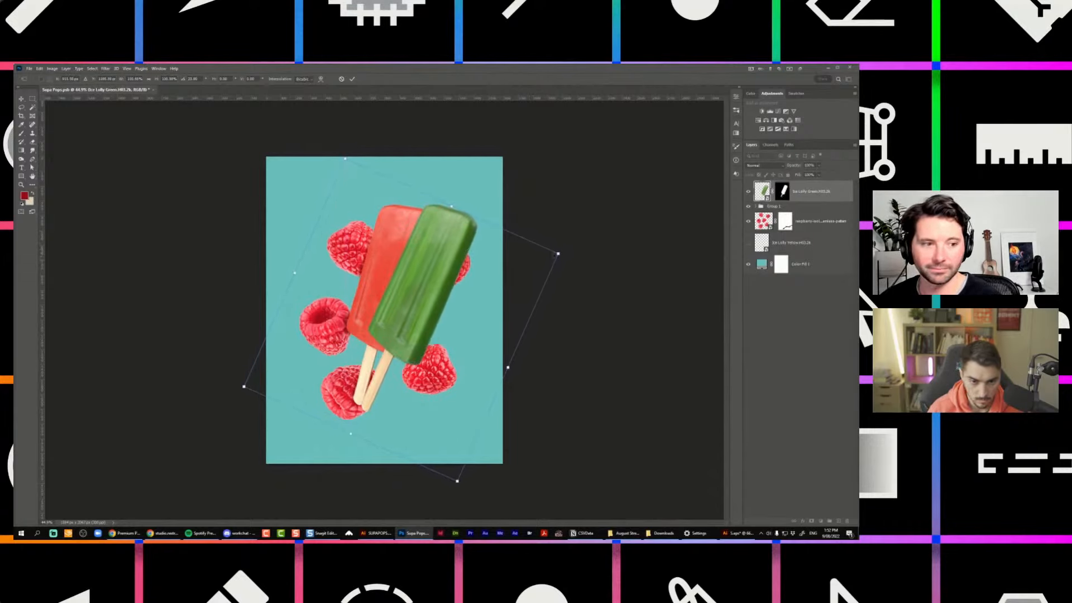
left_click_drag(559, 254, 546, 259)
left_click_drag(463, 256, 465, 252)
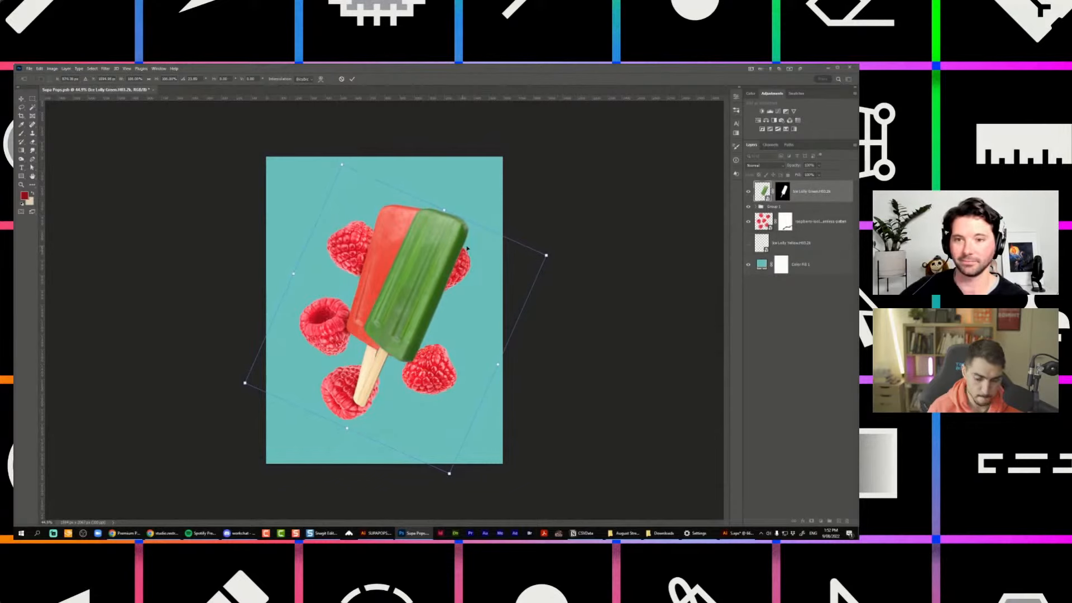
key("Return")
key("ctrl+[")
left_click(662, 230)
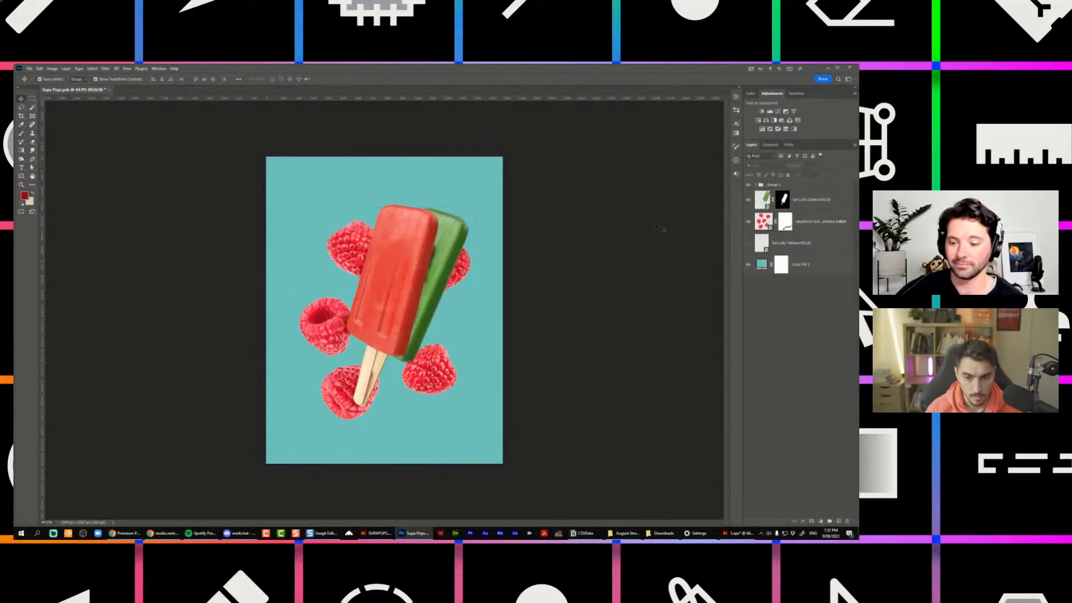
Readjust the transform of the green popsicle behind the red one after undoing a trial move to the right.
left_click_drag(460, 227, 507, 228)
key("ctrl+z")
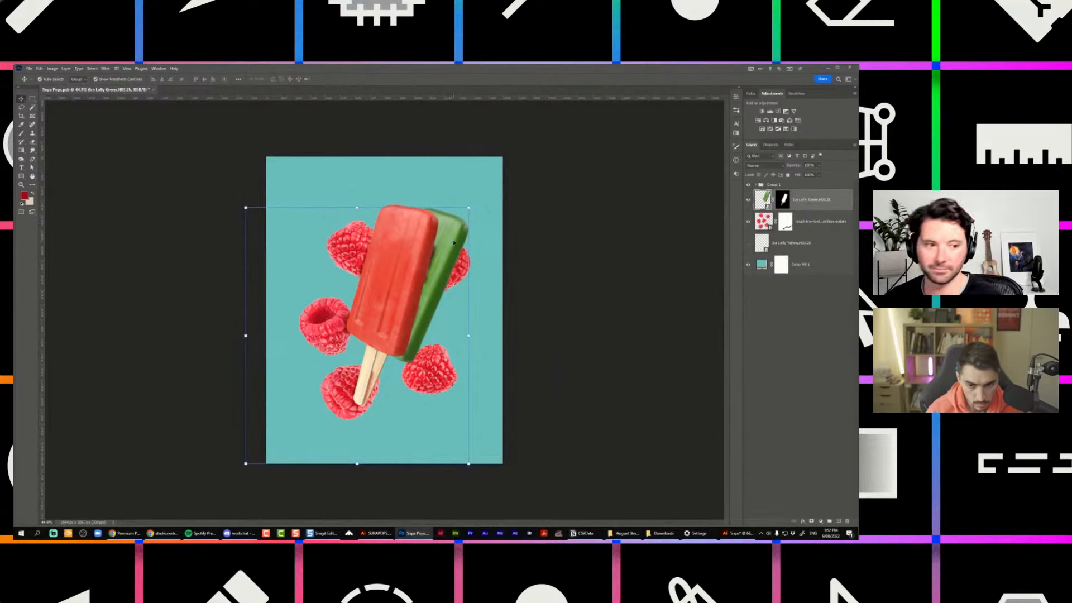
left_click_drag(472, 205, 434, 224)
key("Return")
key("ctrl+minus")
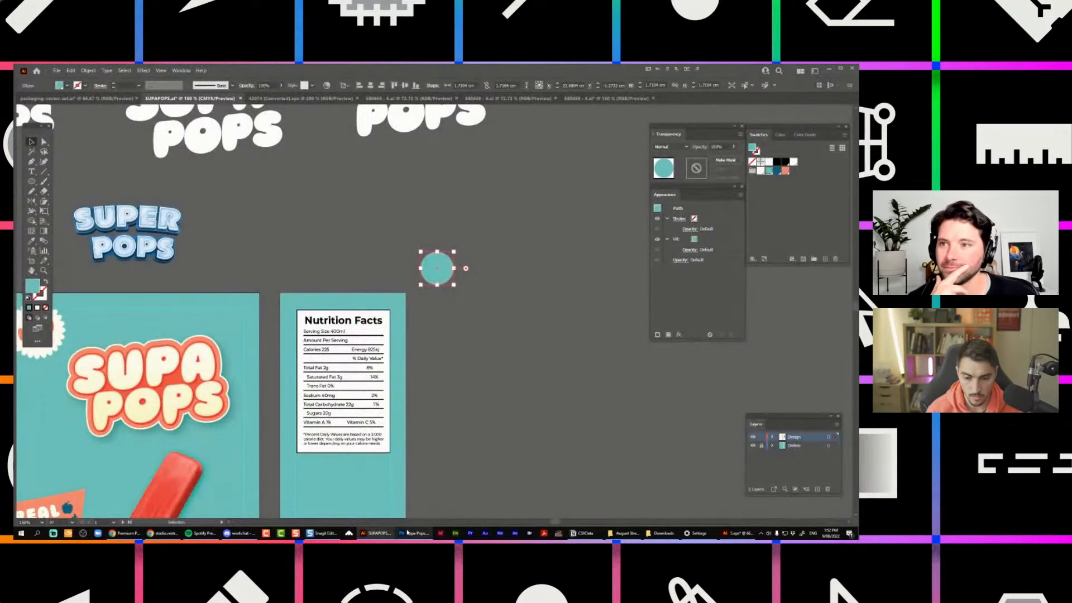
Switch to the SUPAPOPS document in Illustrator, clear the teal circle's selection, and save the file.
key("alt+Tab")
key("alt+Tab")
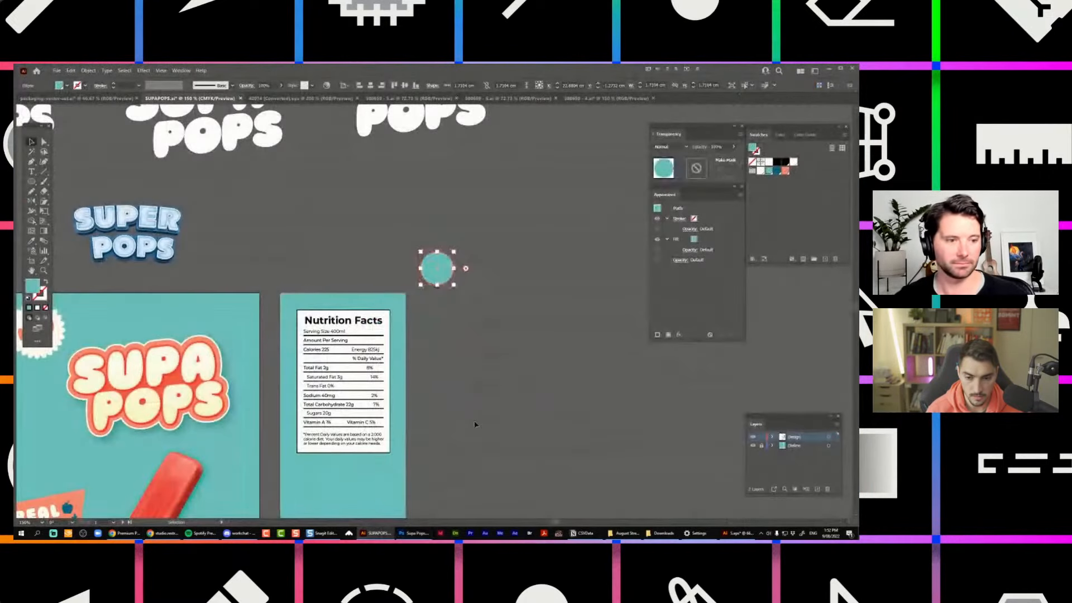
left_click(475, 424)
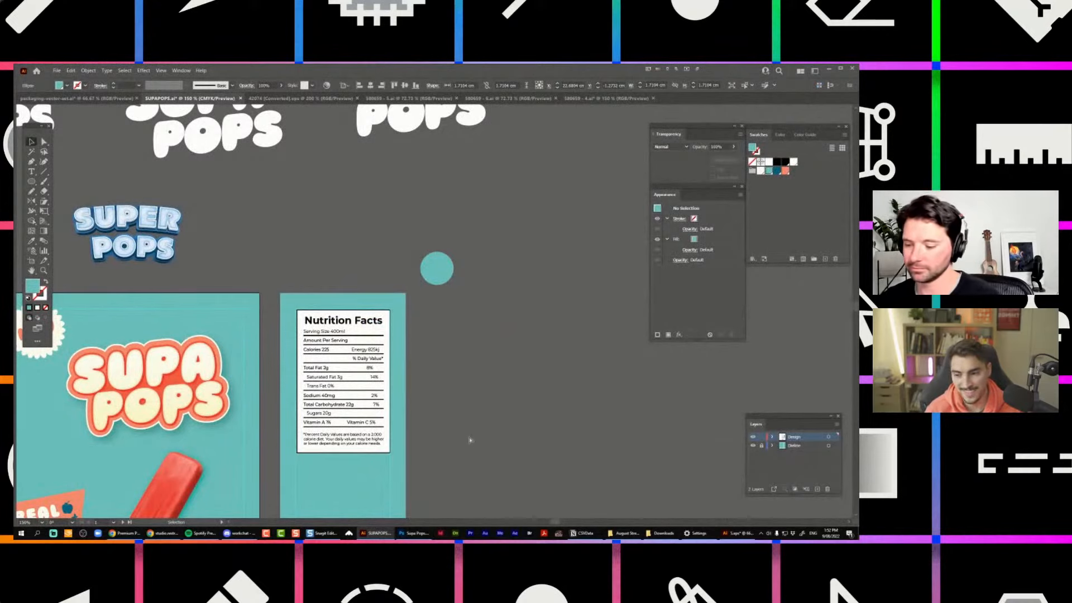
scroll(462, 320, "down", 2)
key("ctrl+s")
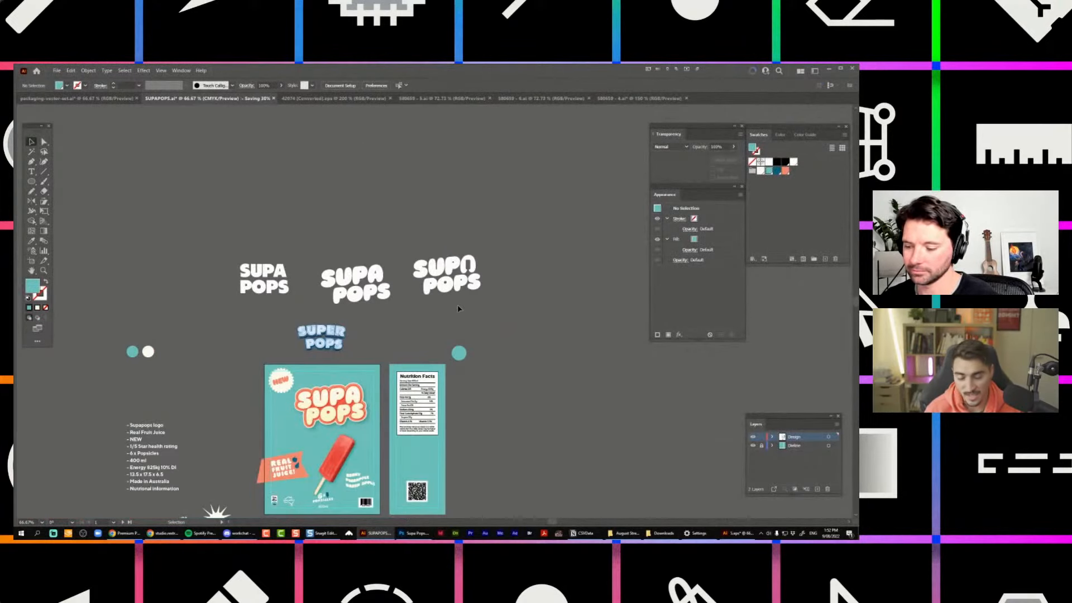
Select the linked red popsicle image on the packaging's front panel.
left_click_drag(515, 479, 534, 342)
scroll(335, 330, "up", 1)
left_click(375, 332)
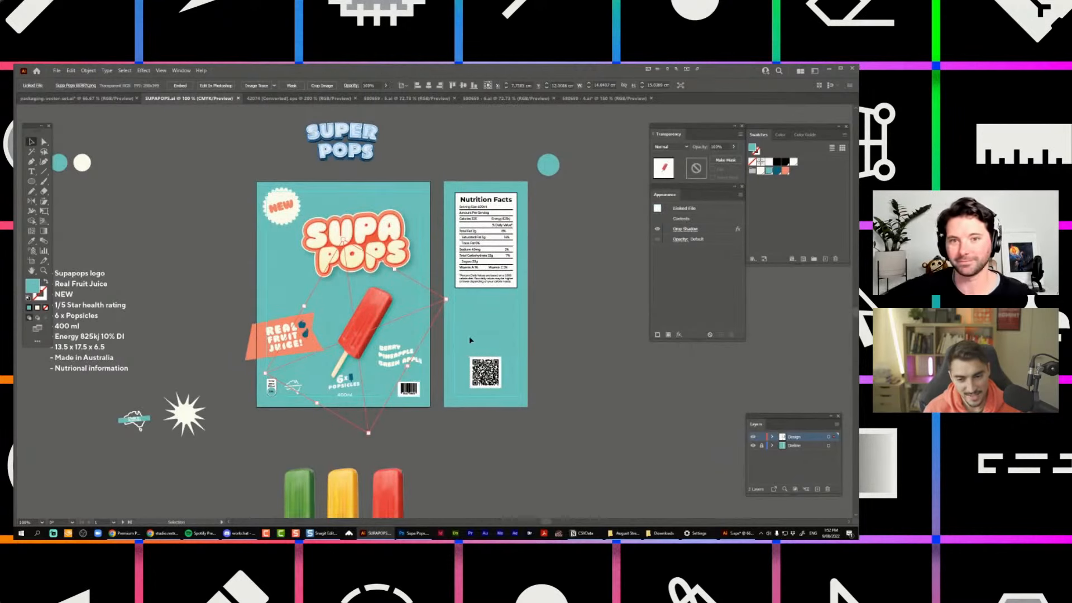
scroll(423, 313, "up", 1)
left_click_drag(389, 304, 481, 271)
scroll(476, 264, "down", 1)
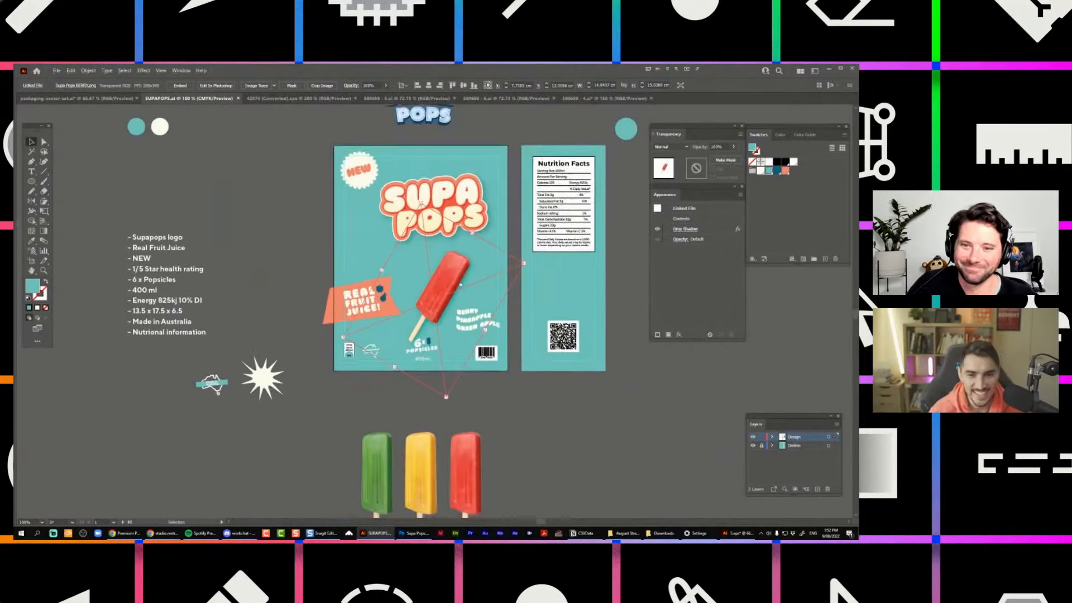
Move the red popsicle aside and shift the SUPA POPS logo slightly higher on the front panel.
left_click_drag(477, 223, 470, 287)
left_click(474, 241)
left_click(417, 286, "shift")
left_click(465, 255, "shift")
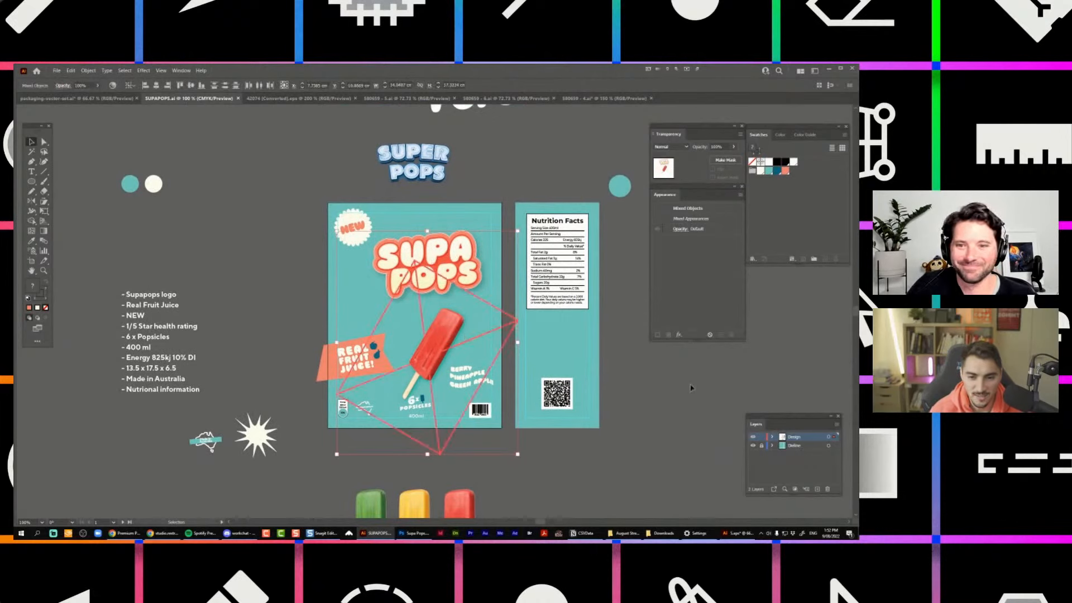
left_click(603, 310)
left_click_drag(436, 347, 485, 396)
left_click_drag(383, 300, 427, 259)
scroll(426, 260, "up", 1)
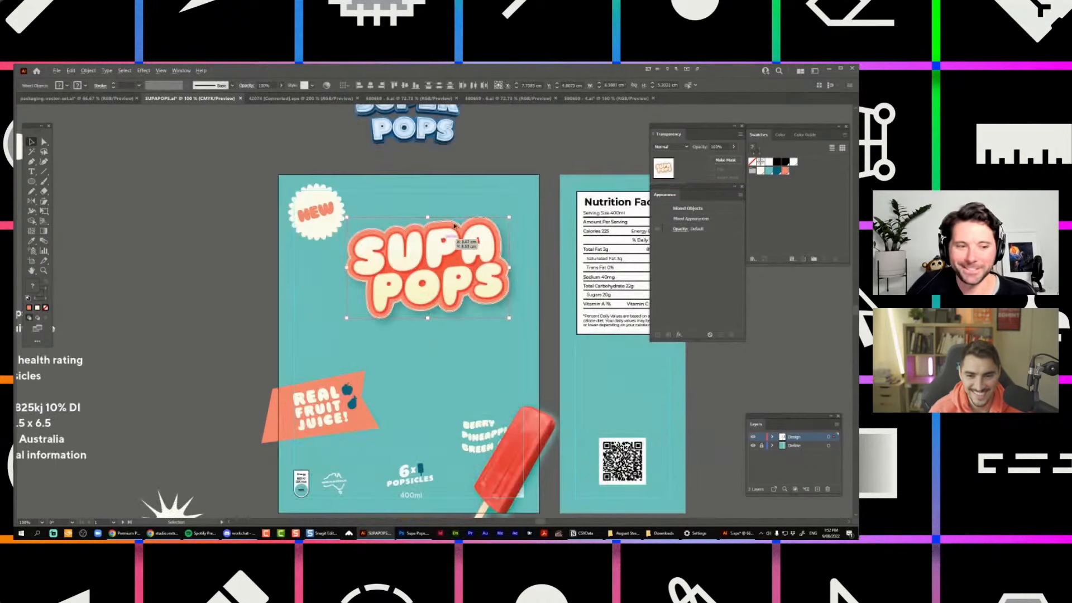
key("shift+Up")
key("shift+Up")
key("Up")
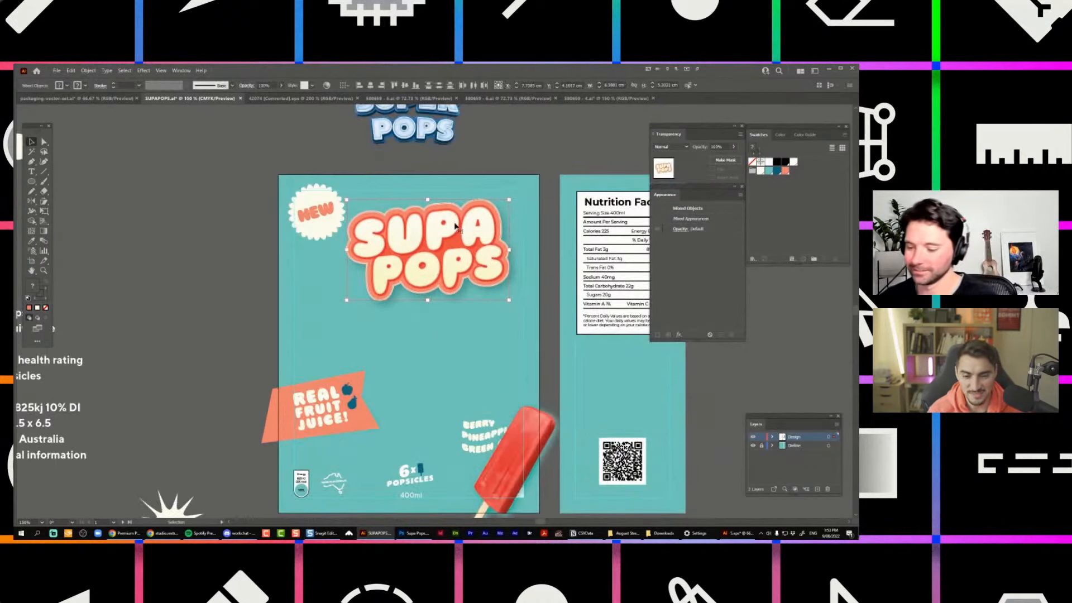
Move the red popsicle off the front panel onto the empty canvas beside the artwork.
left_click_drag(436, 330, 436, 236)
left_click_drag(514, 358, 334, 399)
left_click(534, 294)
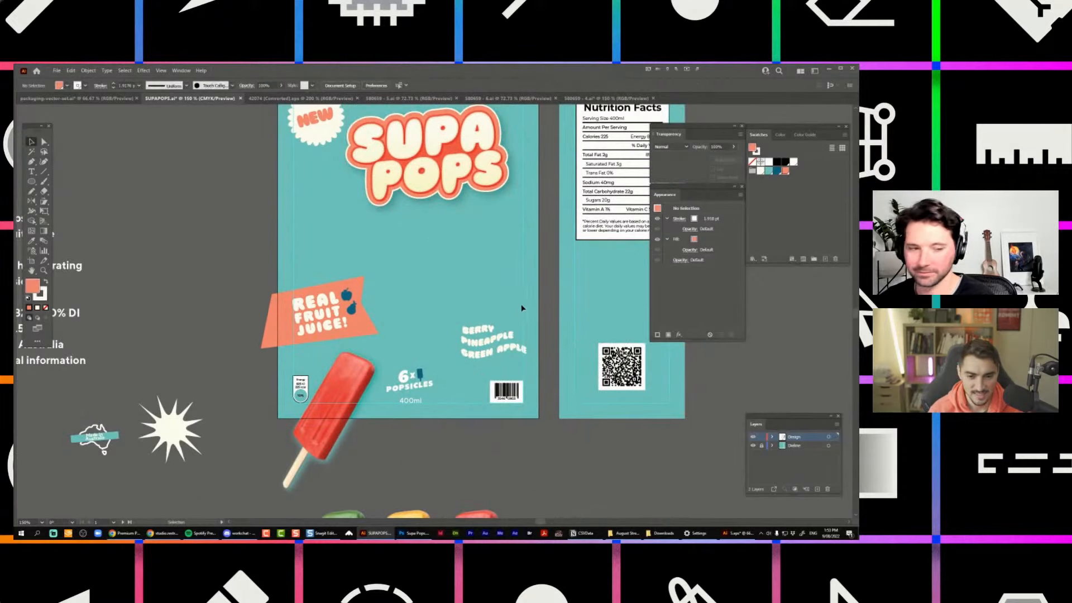
scroll(514, 316, "up", 1)
left_click(500, 336)
scroll(495, 337, "down", 2)
key("ctrl+z")
left_click_drag(517, 342, 615, 435)
Delete the three upright green, yellow and red popsicle images below the packaging.
left_click_drag(486, 438, 434, 285)
left_click(353, 384)
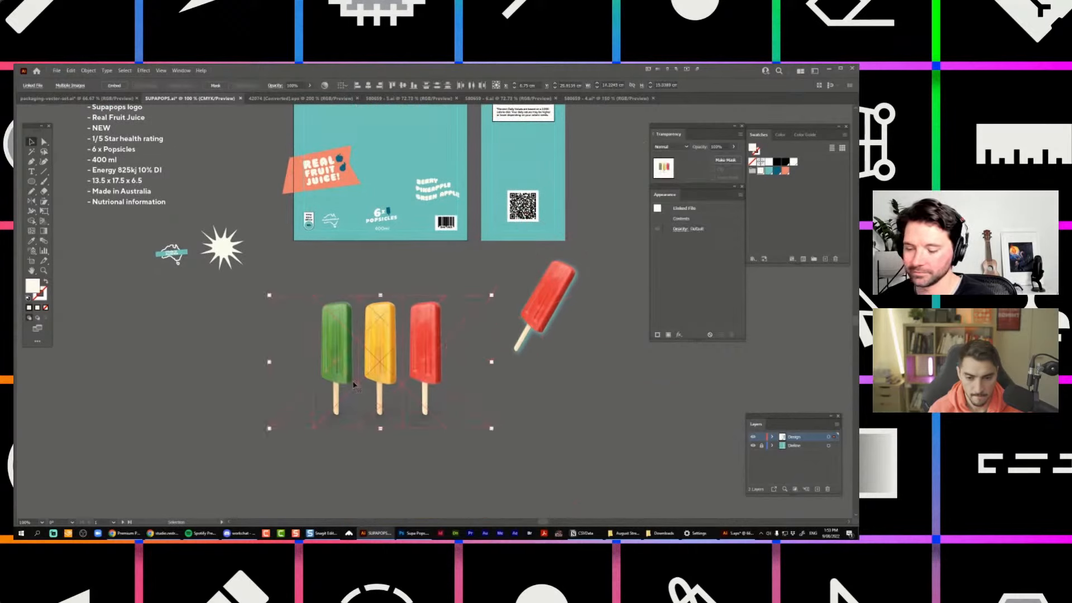
key("Delete")
Place the red popsicle on the front panel beneath the logo and enlarge it slightly.
left_click_drag(531, 263, 430, 281)
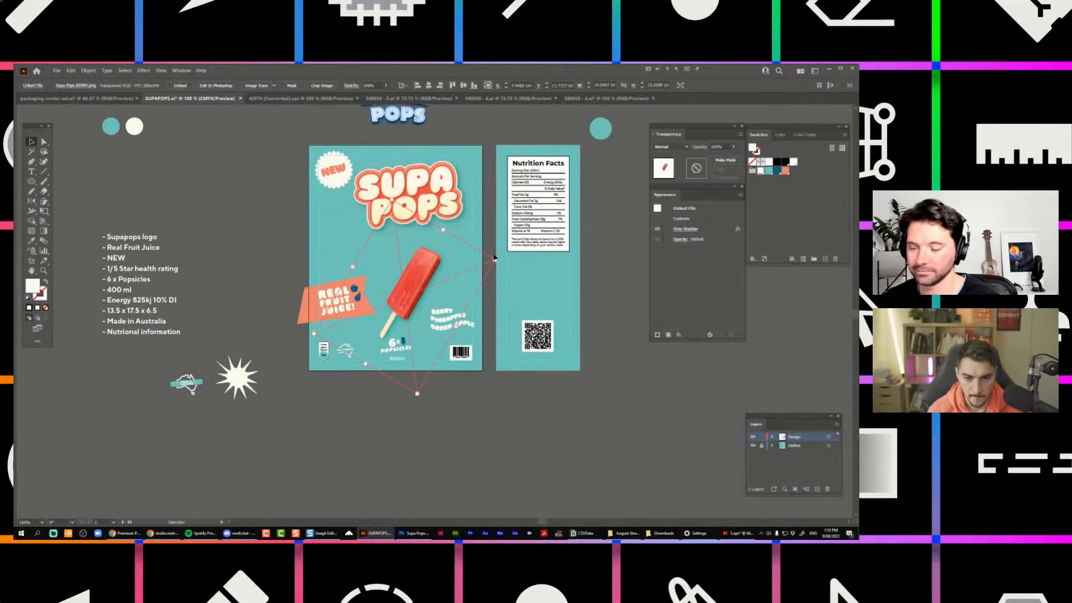
left_click_drag(495, 258, 527, 232)
left_click_drag(435, 263, 421, 264)
left_click(478, 454)
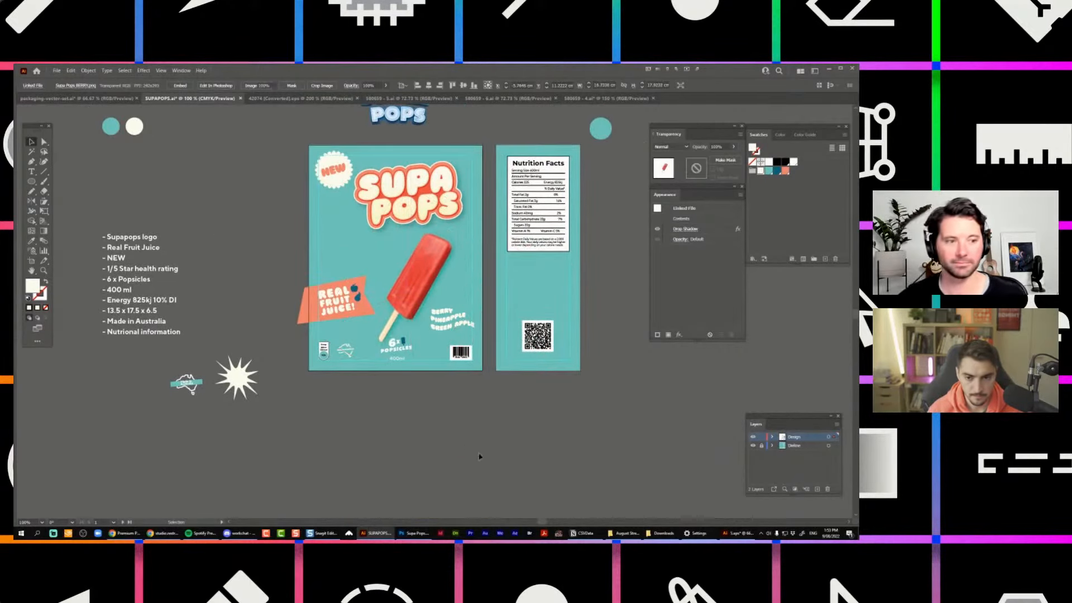
left_click_drag(478, 455, 475, 491)
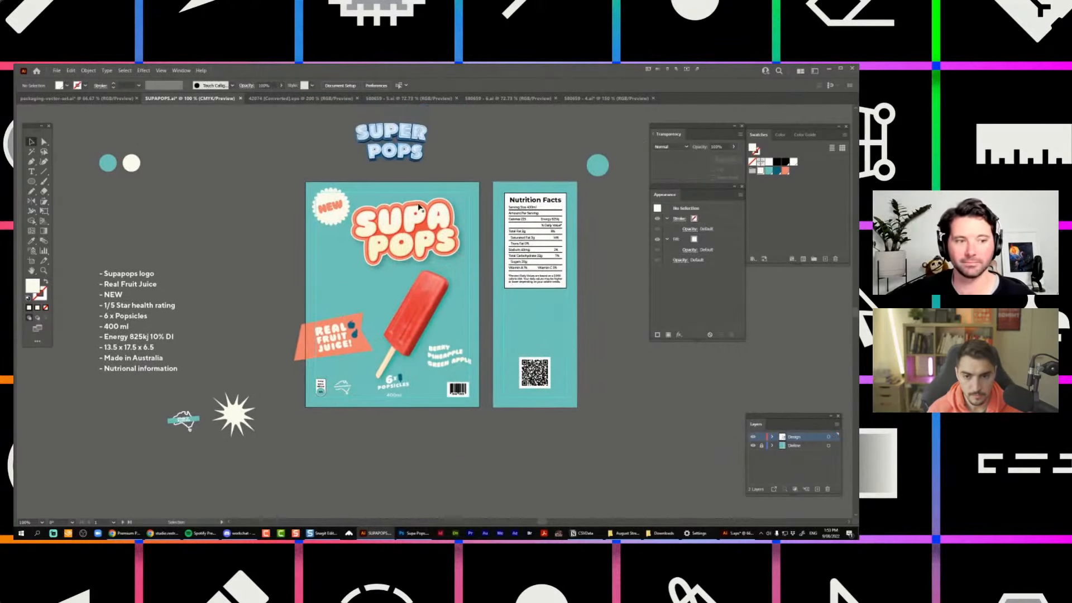
Switch to Freepik in the browser, close the raspberry image preview and search for "sunburst".
left_click(124, 534)
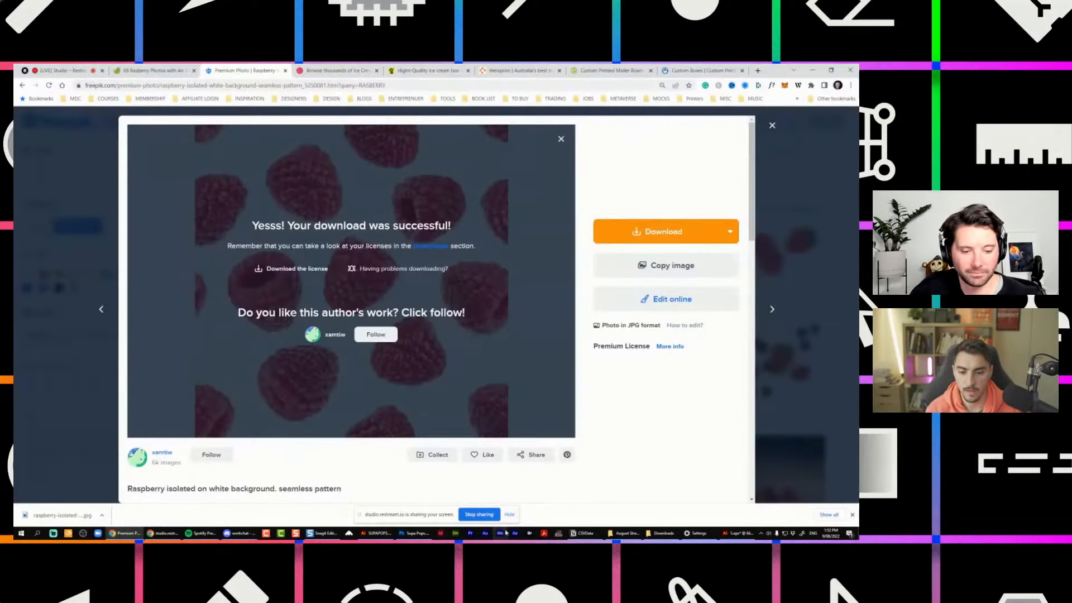
left_click(509, 515)
left_click(770, 125)
left_click_drag(221, 123, 165, 129)
type("sunburst")
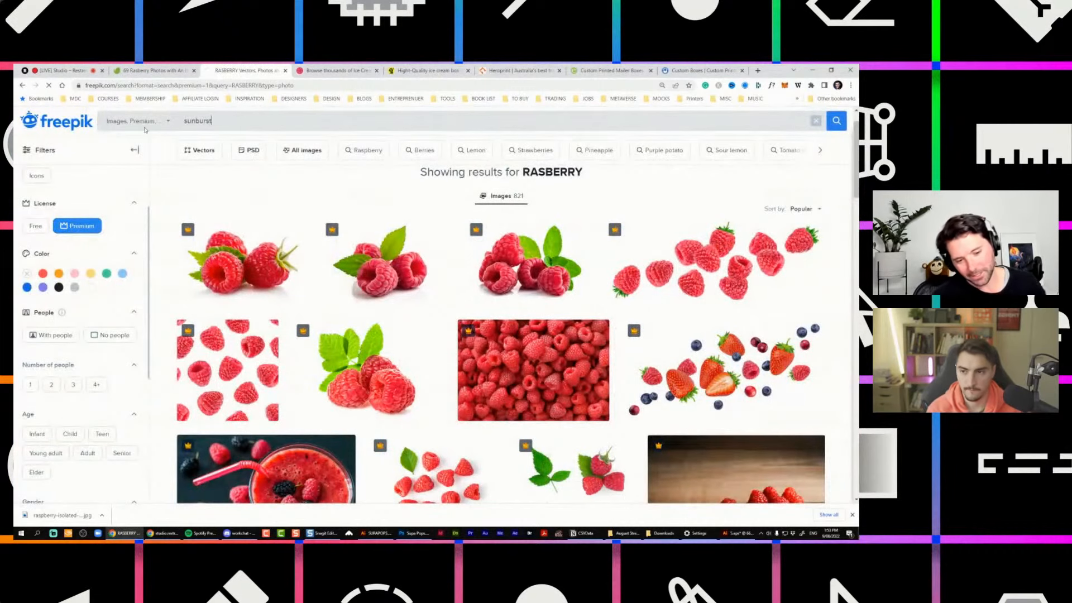
key("Return")
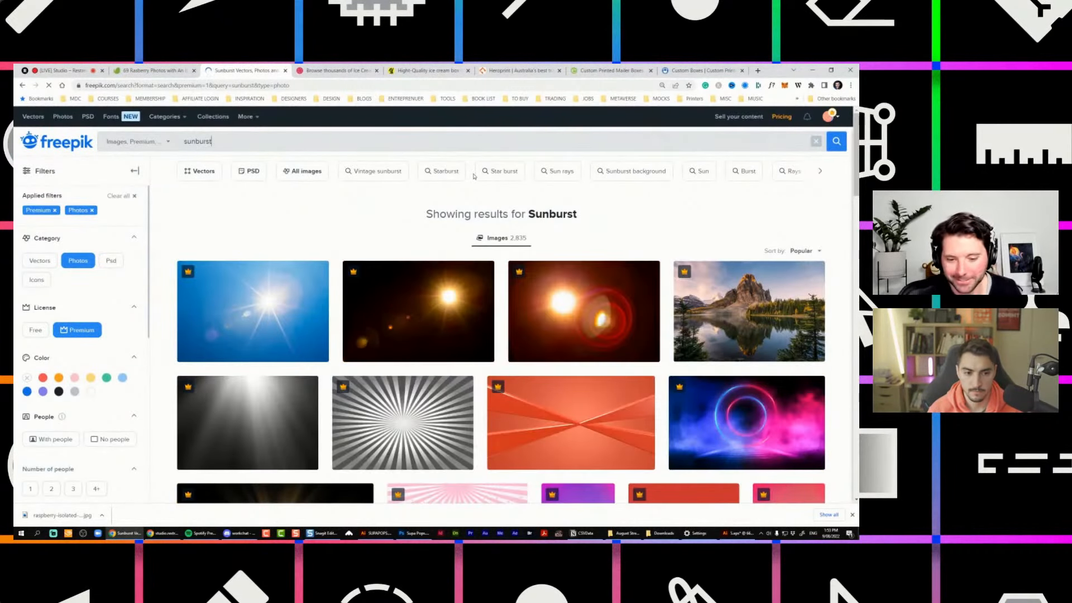
Look through the sunburst photo results and switch the results to vectors.
scroll(536, 271, "down", 3)
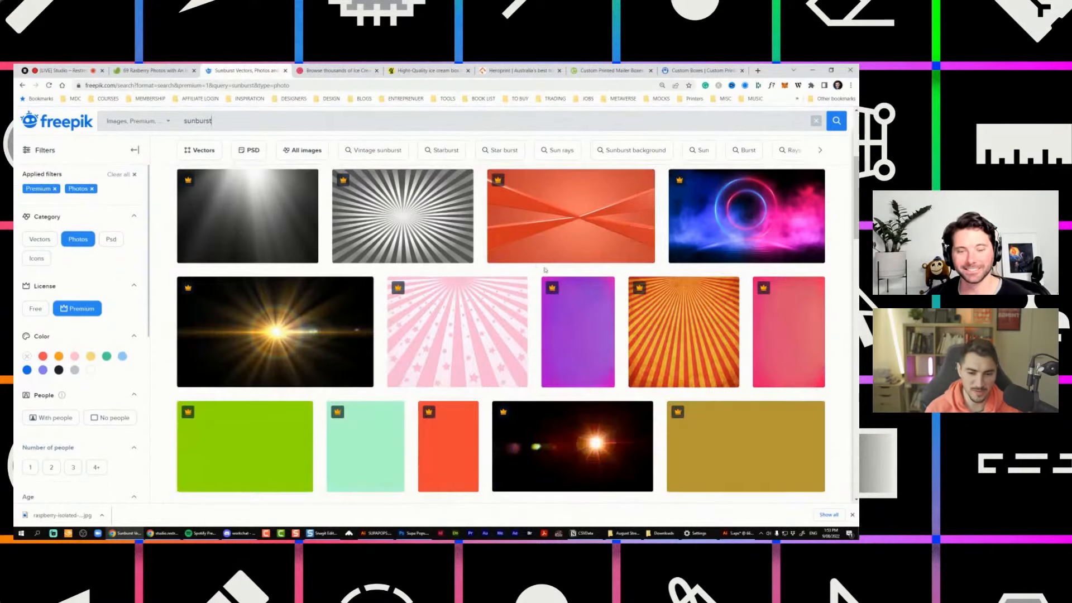
scroll(536, 271, "down", 3)
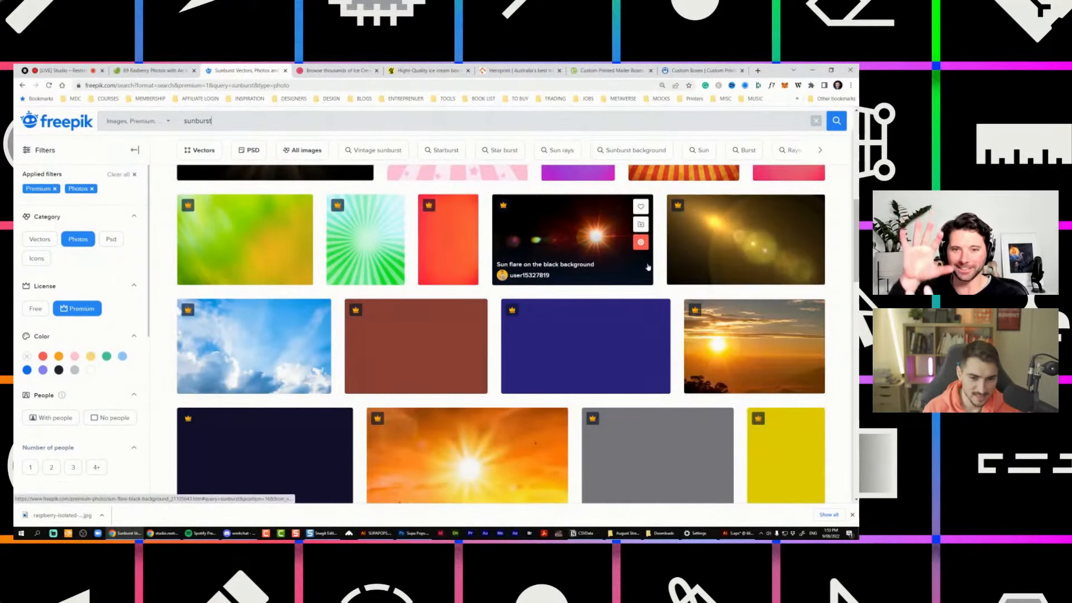
scroll(653, 265, "down", 3)
scroll(653, 265, "down", 6)
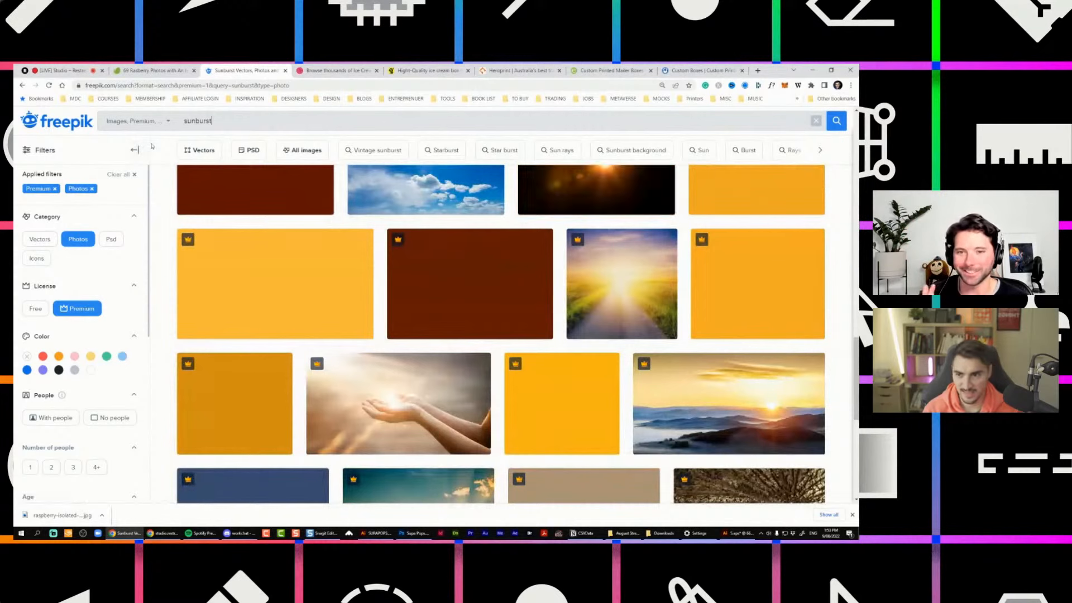
left_click(203, 151)
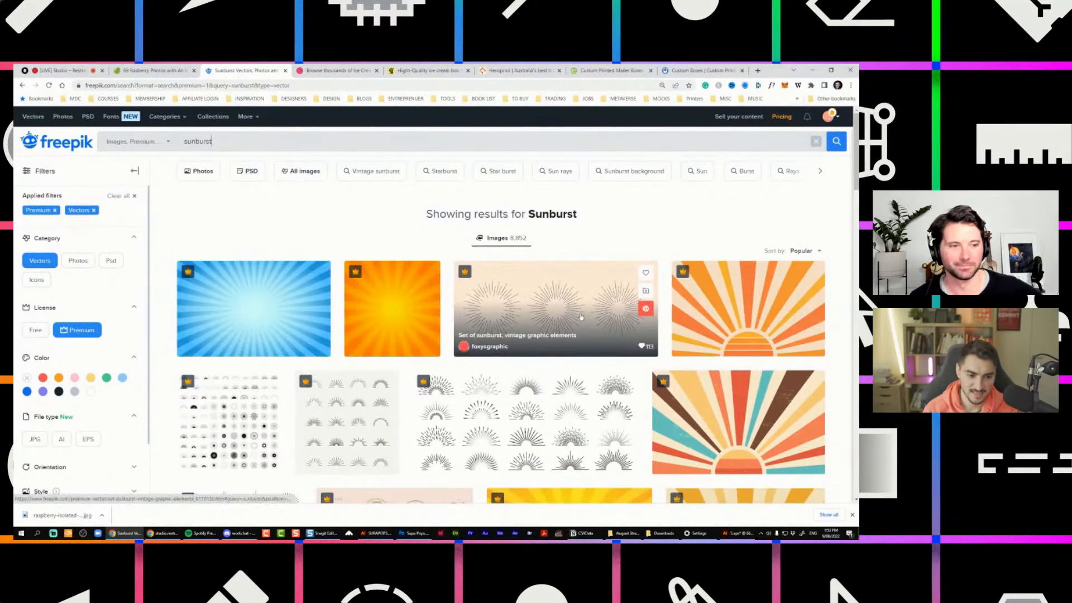
Find the pink and yellow twisted sunburst vector, download it and open its EPS file in Illustrator.
scroll(749, 299, "down", 5)
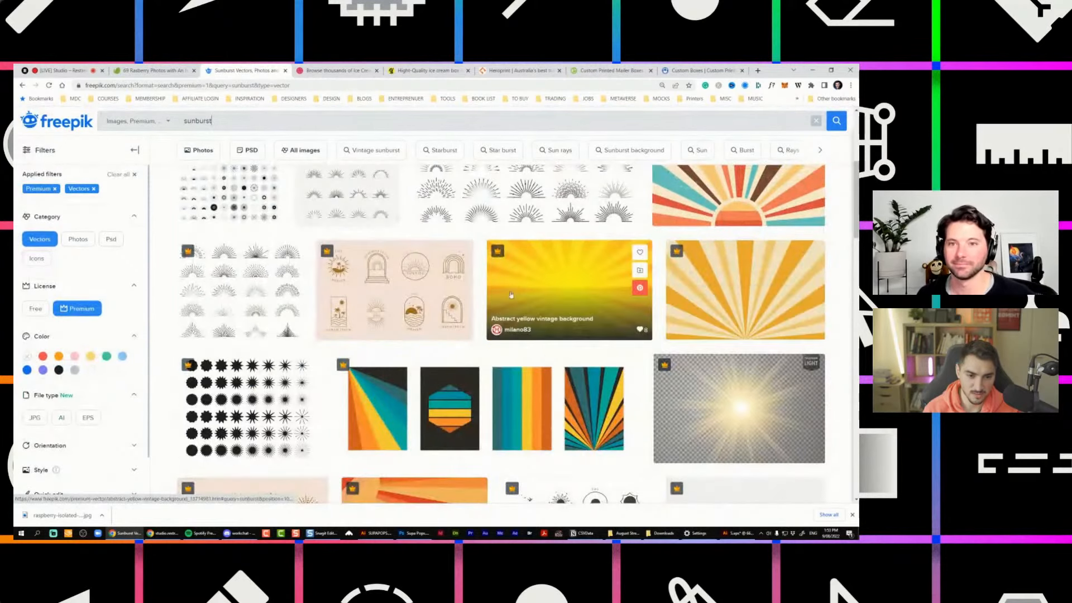
scroll(530, 297, "up", 5)
scroll(528, 298, "down", 7)
scroll(656, 285, "down", 8)
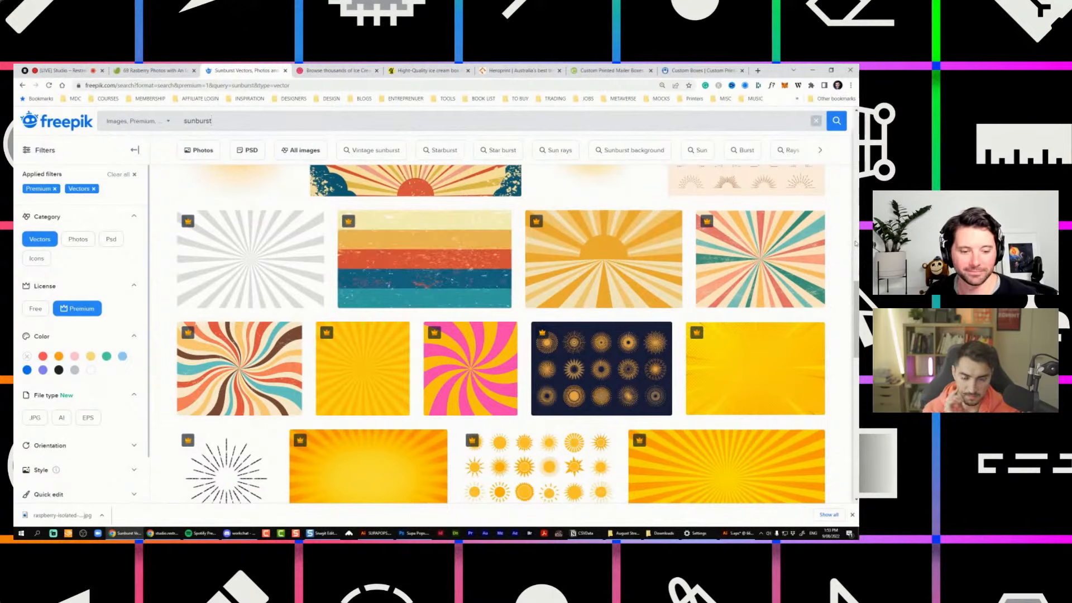
left_click(463, 363)
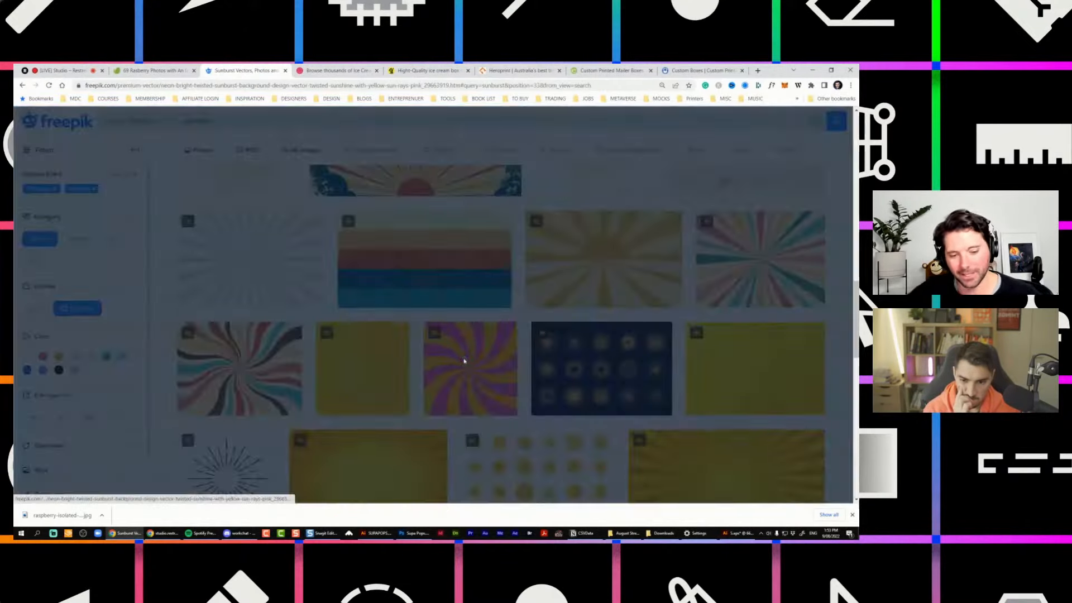
left_click(646, 266)
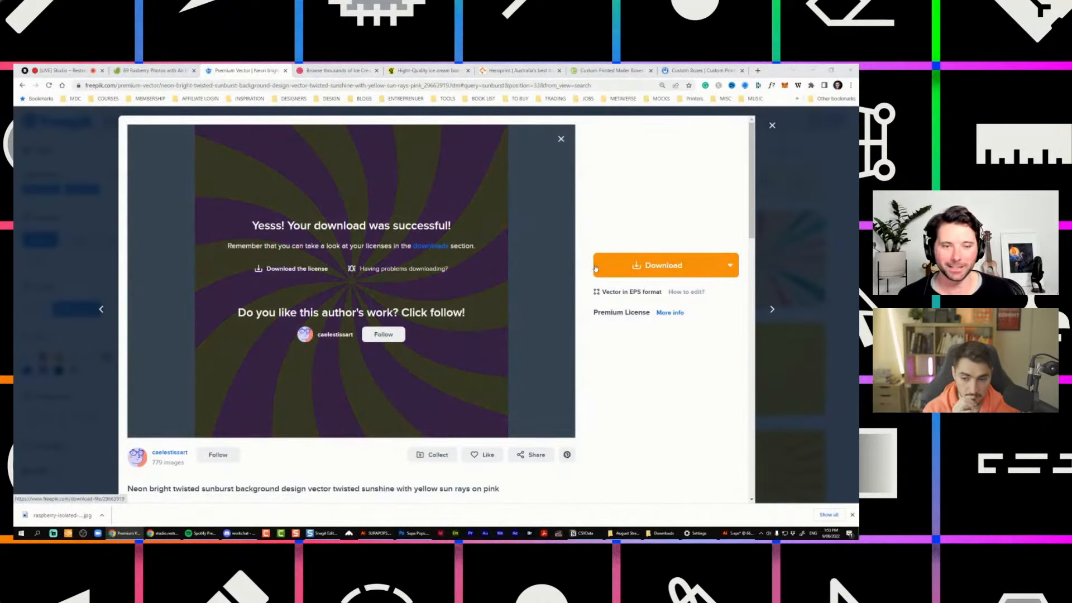
double_click(640, 222)
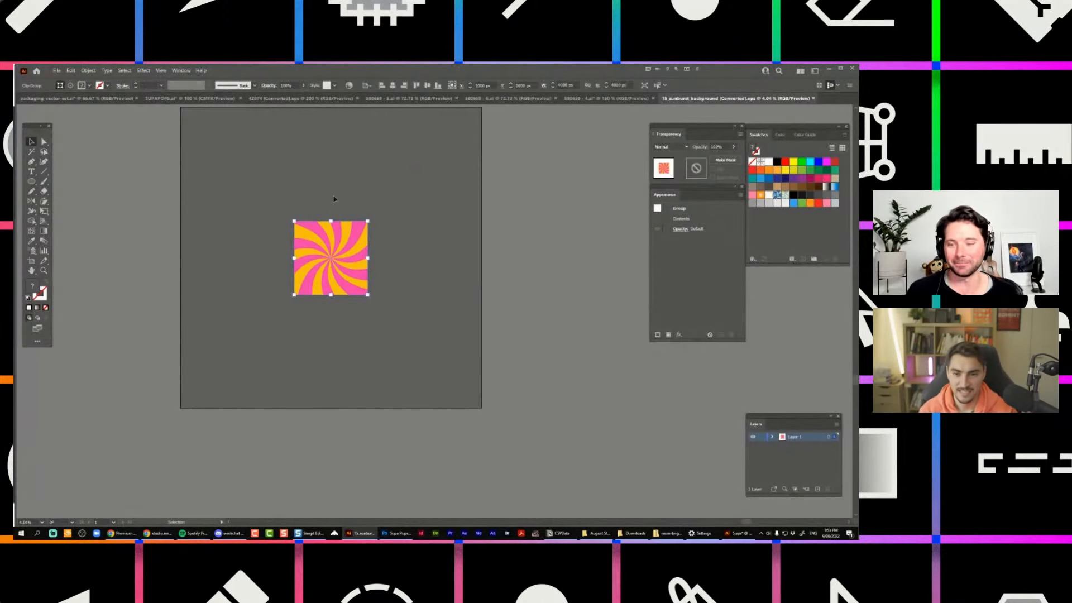
Close the four unused stock vector documents, keeping SUPAPOPS and the sunburst background file open.
left_click(221, 99)
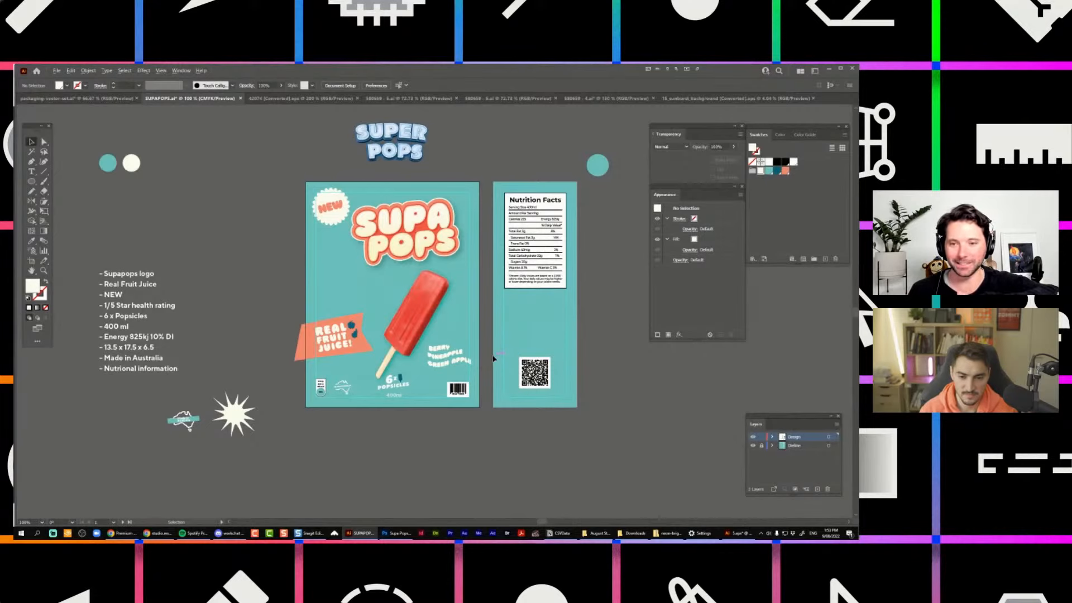
scroll(494, 359, "down", 1)
left_click_drag(493, 358, 393, 327)
left_click(658, 98)
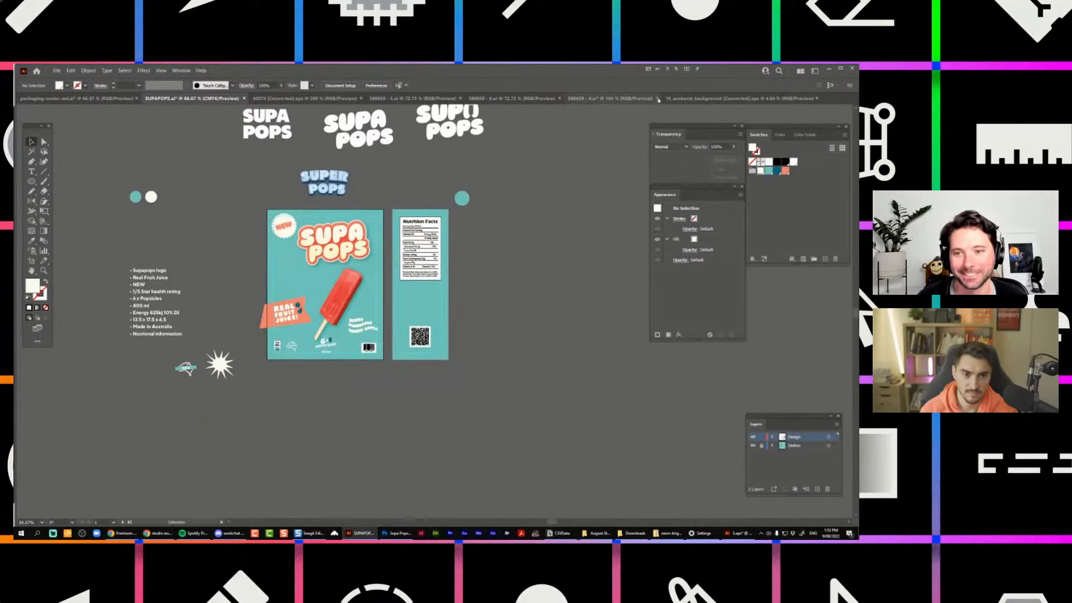
left_click(479, 310)
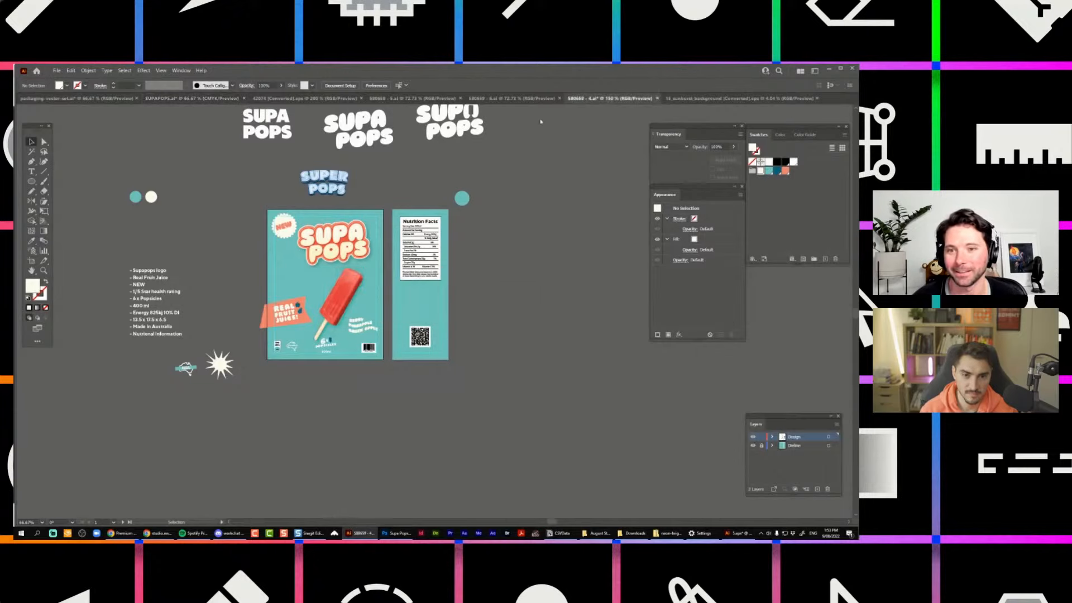
left_click(560, 98)
left_click(460, 99)
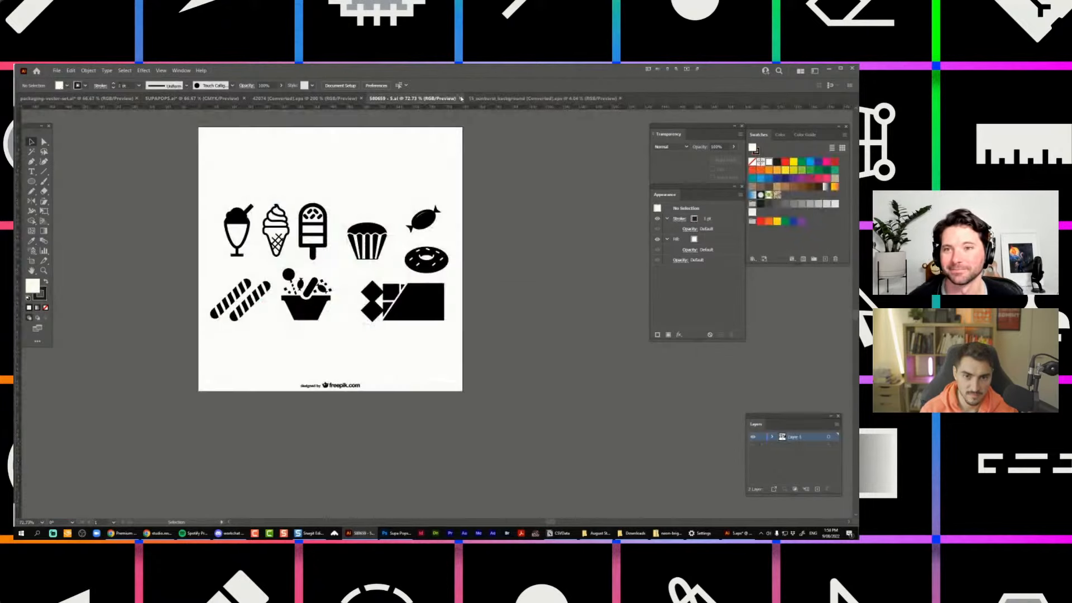
left_click(340, 101)
left_click(361, 98)
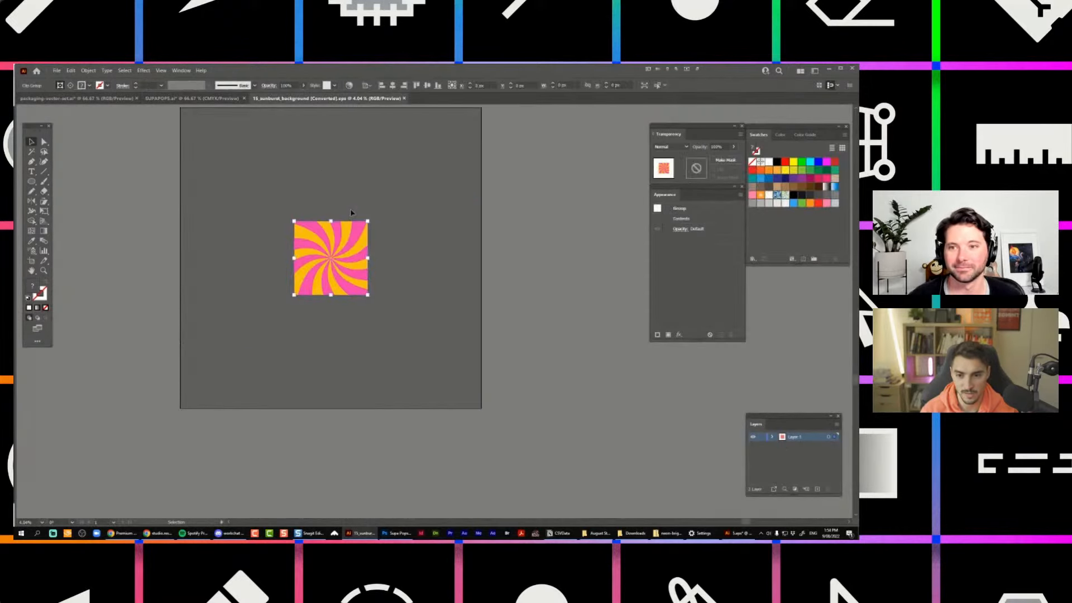
Copy the sunburst group into the SUPAPOPS document and scale it down close to the packaging's size.
left_click_drag(345, 223, 383, 212)
key("ctrl+z")
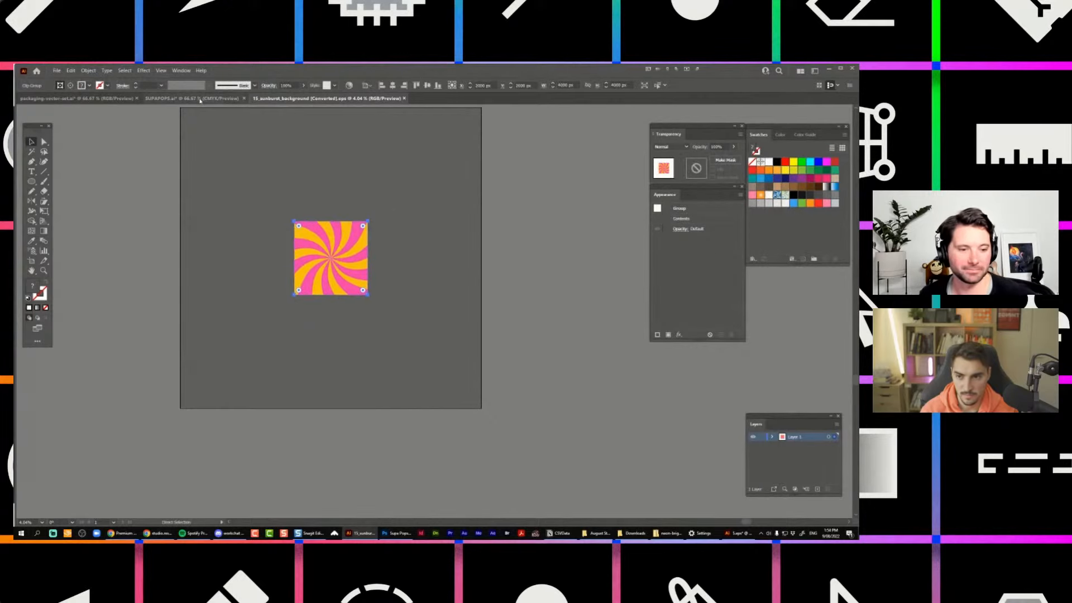
left_click(201, 100)
key("ctrl+v")
scroll(475, 317, "down", 4)
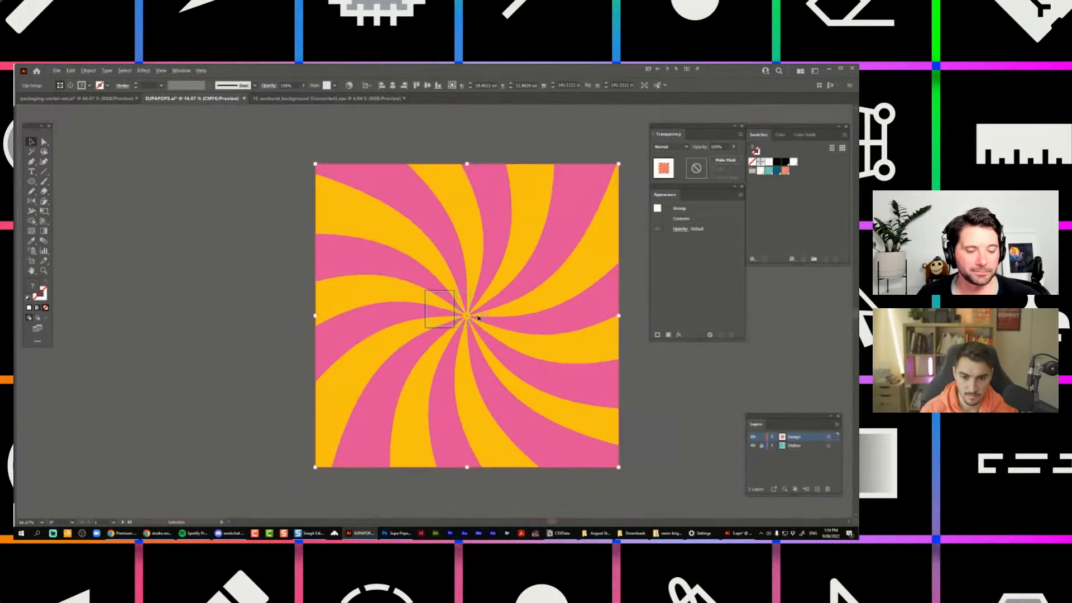
left_click_drag(618, 164, 493, 301)
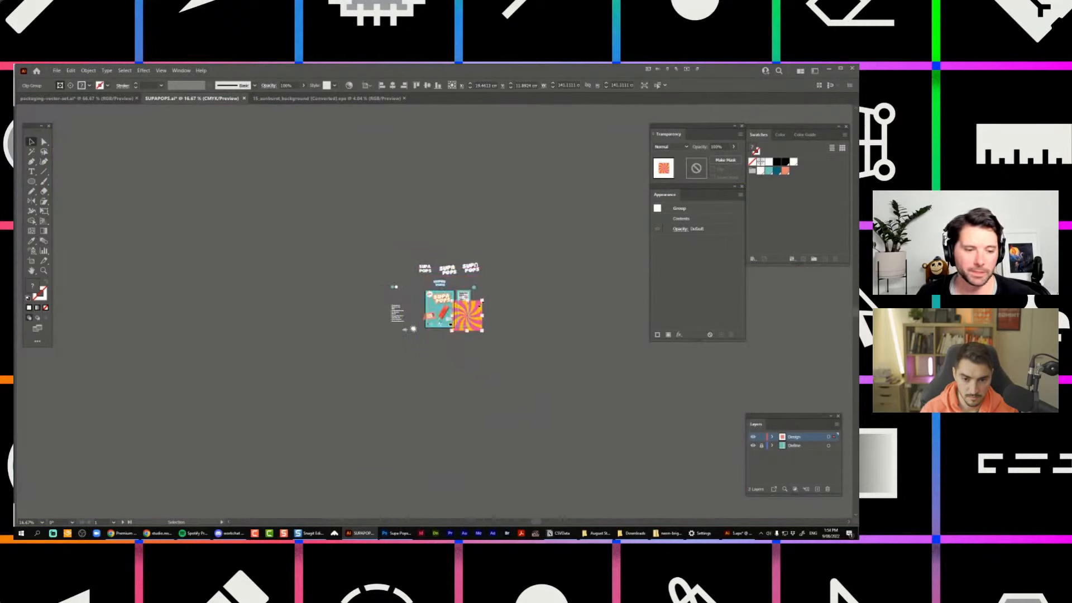
Move the sunburst onto the packaging's front panel and enlarge it to the panel's full height.
scroll(476, 309, "up", 5)
left_click_drag(353, 235, 414, 274)
left_click(358, 212)
left_click_drag(358, 212, 457, 225)
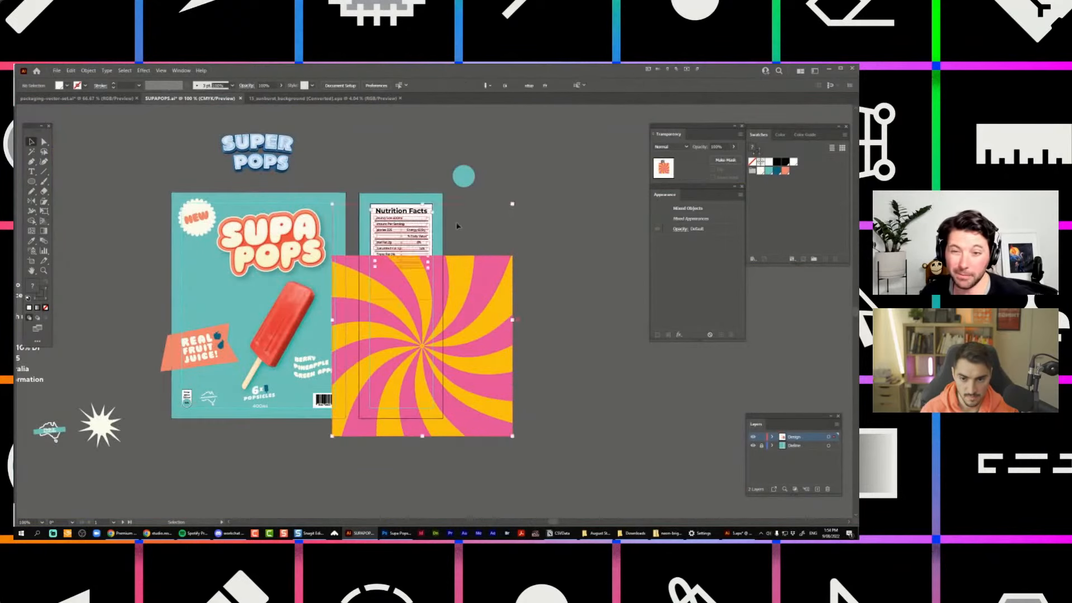
left_click(458, 225)
left_click(348, 264)
left_click_drag(348, 265, 191, 209)
left_click_drag(355, 377, 419, 416)
Nudge the sunburst left so it is centred over the front panel.
key("shift+Left")
key("shift+Left")
key("shift+Left")
key("shift+Left")
key("shift+Left")
key("shift+Left")
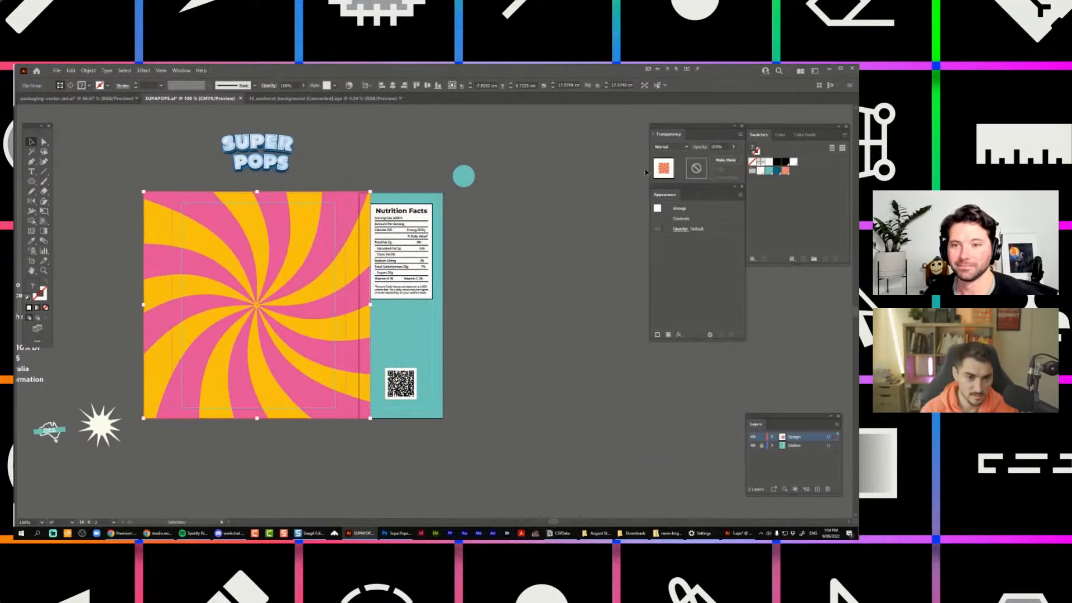
Try Overlay blending on the sunburst group, set its opacity to 10% and switch its blend mode to Multiply.
left_click(670, 146)
left_click(669, 226)
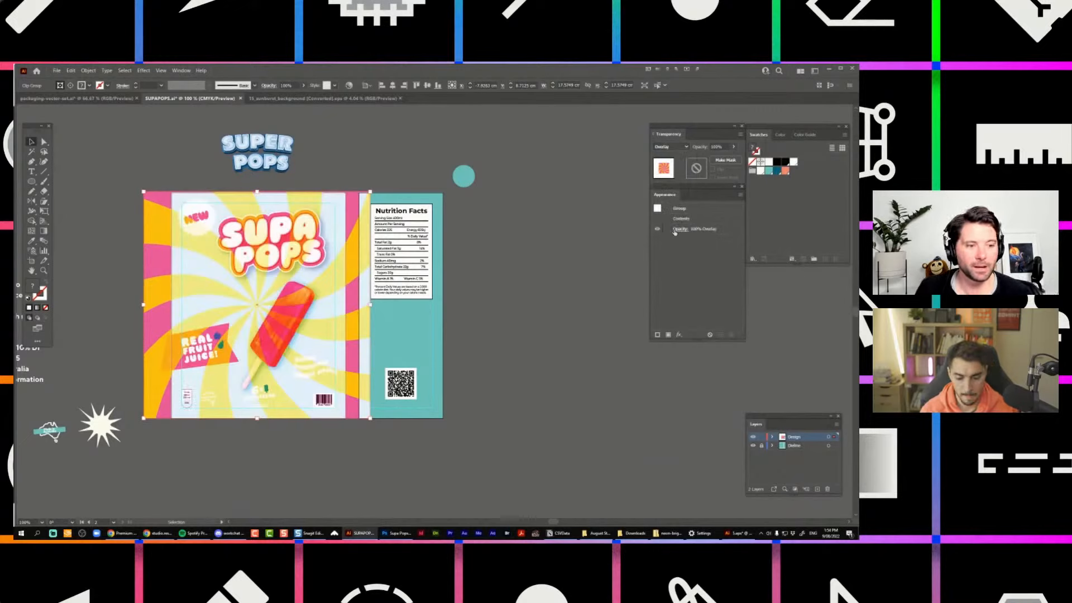
type("10")
key("Return")
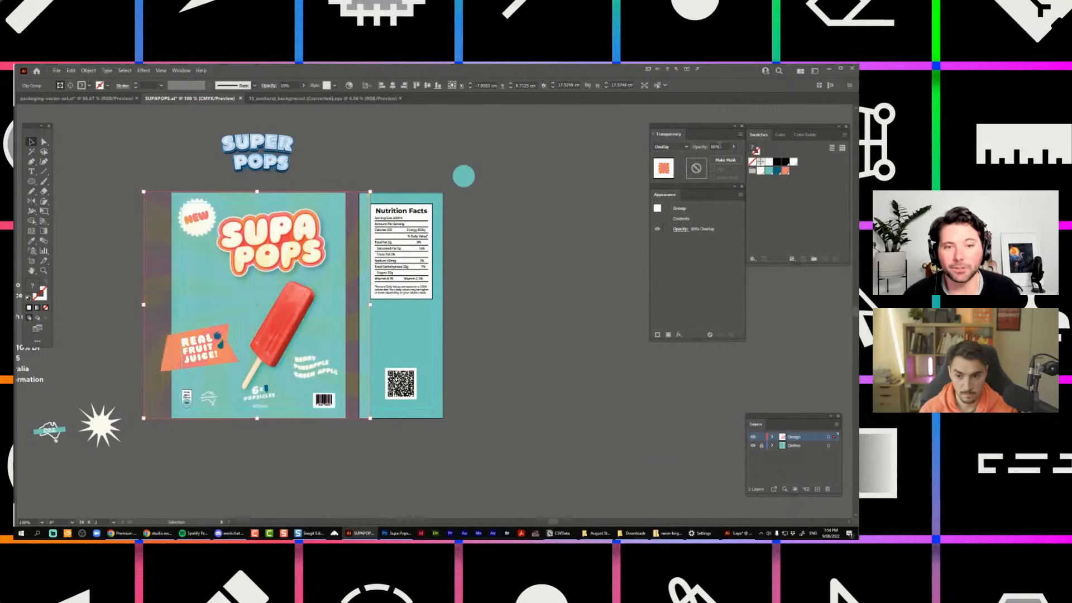
left_click(686, 148)
left_click(669, 176)
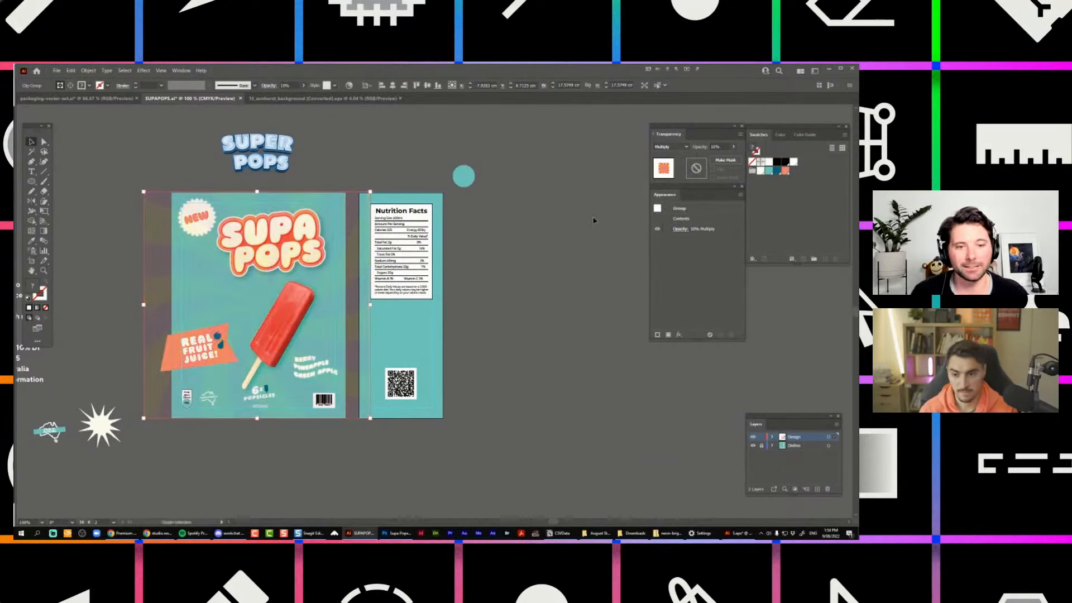
Draw a rectangle over the packaging's front panel and use it as a clipping mask for the sunburst group.
left_click(350, 175)
key("m")
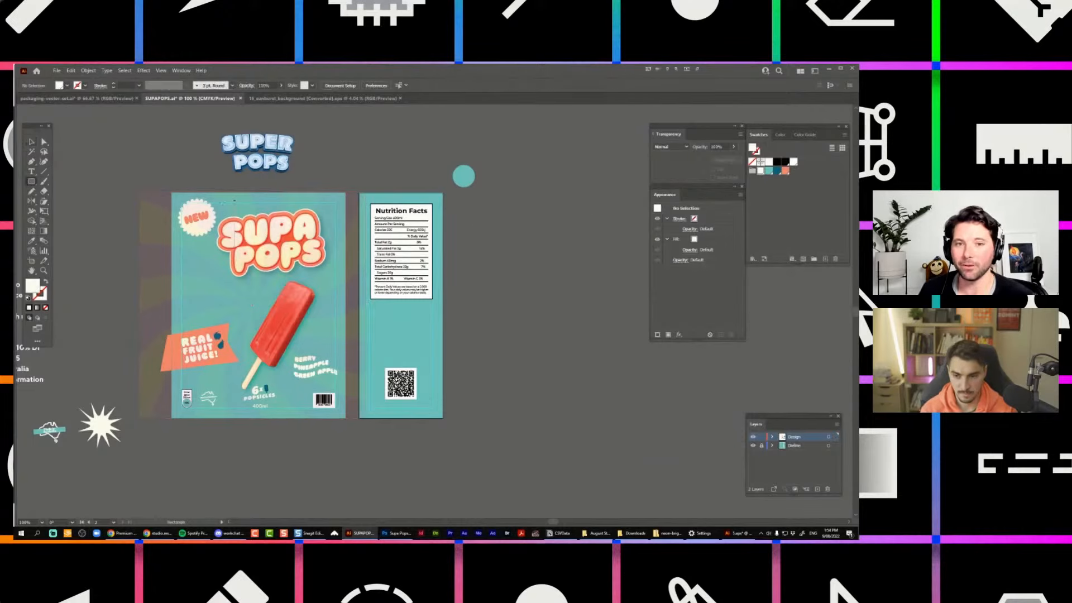
left_click_drag(170, 192, 350, 418)
key("ctrl+7")
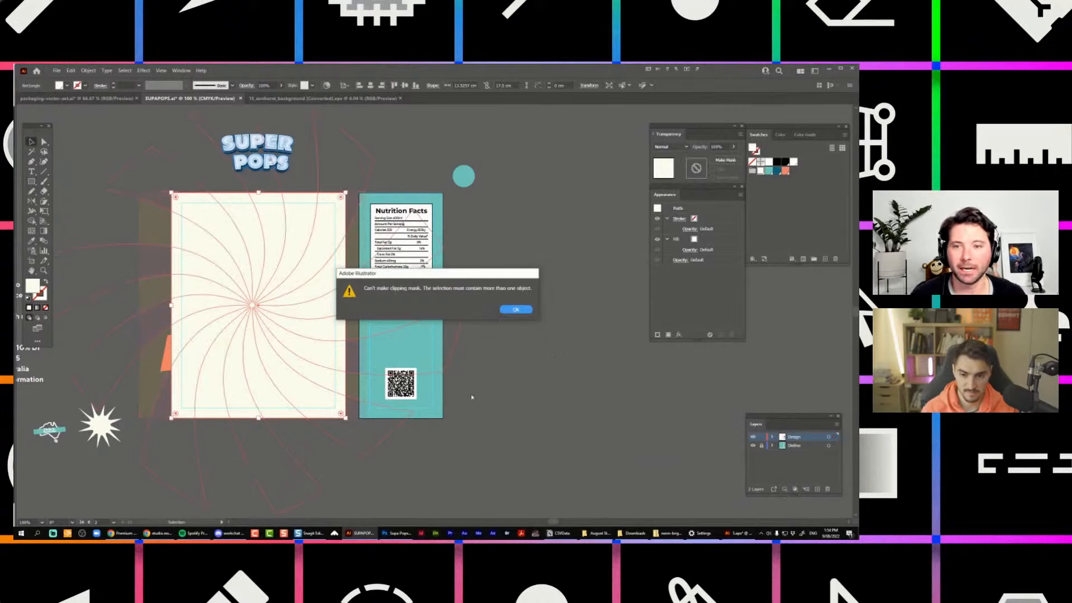
key("Return")
left_click(353, 404, "shift")
key("ctrl+7")
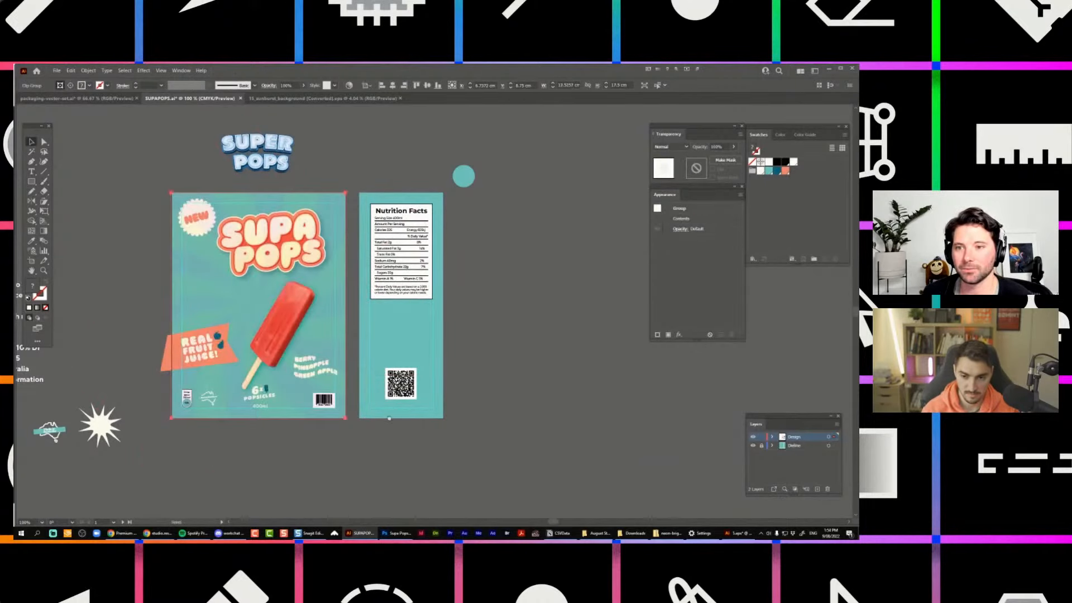
Try the Color Dodge blend mode on the sunburst rays inside the nested clip groups and undo it.
left_click_drag(390, 419, 488, 431)
left_click(448, 293)
left_click(432, 223)
key("ctrl")
scroll(477, 196, "up", 2)
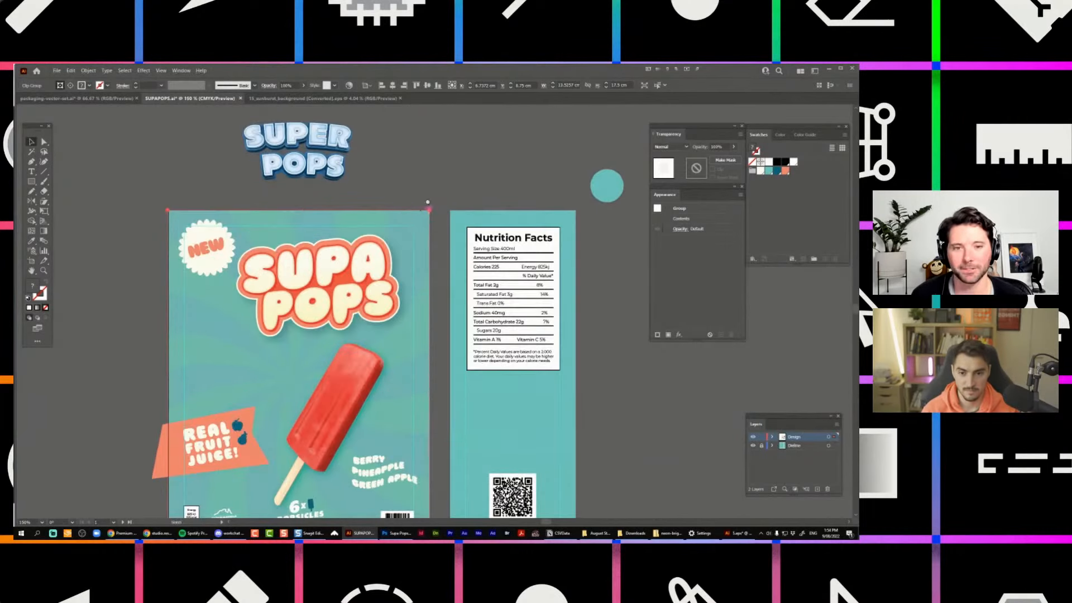
left_click_drag(428, 204, 503, 184)
double_click(464, 179)
left_click(466, 174)
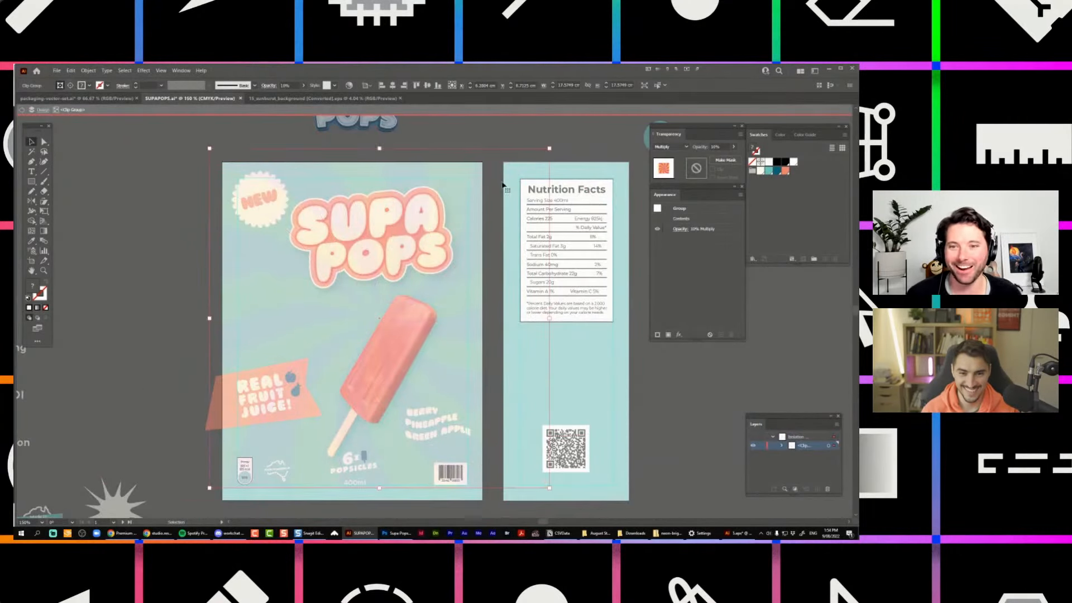
double_click(472, 180)
left_click(670, 146)
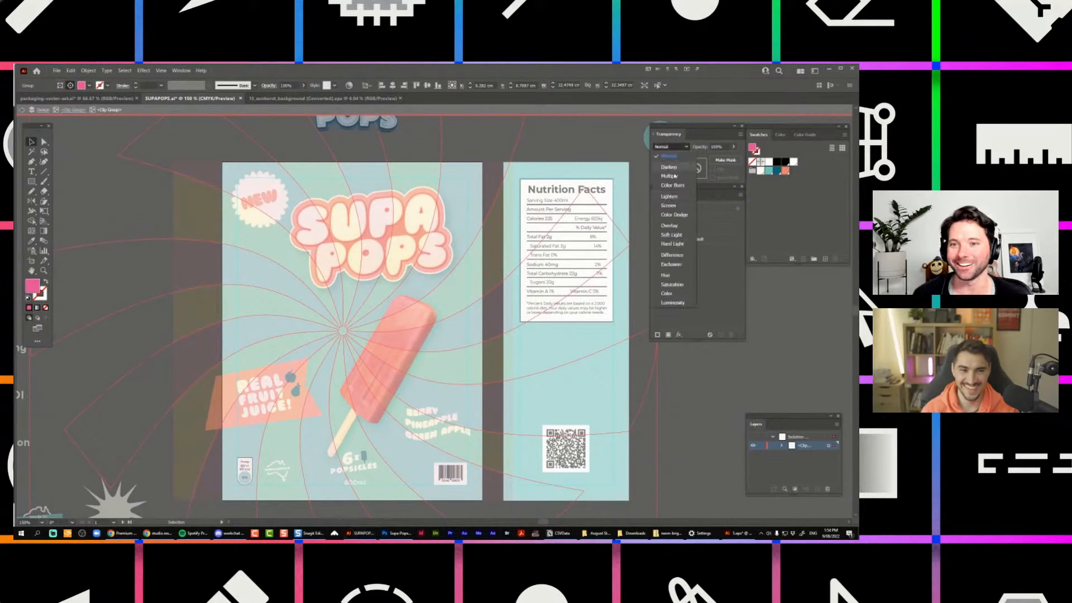
left_click(670, 217)
double_click(672, 402)
scroll(672, 402, "down", 2)
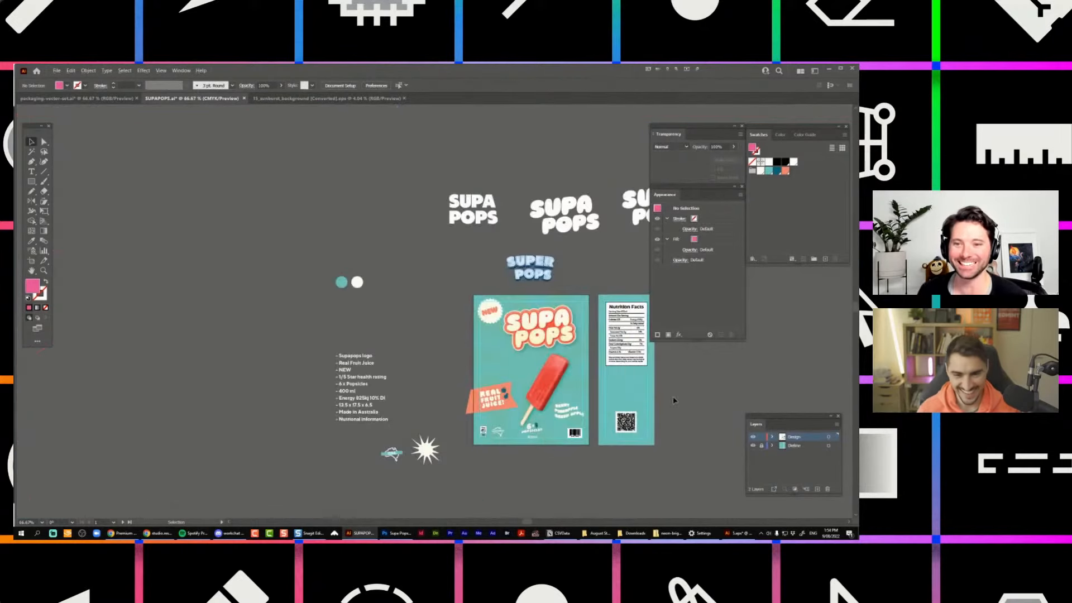
key("ctrl+z")
key("ctrl+z")
Isolate the sunburst rays inside the nested clip groups and recolour them with the dark teal swatch.
double_click(677, 401)
double_click(590, 301)
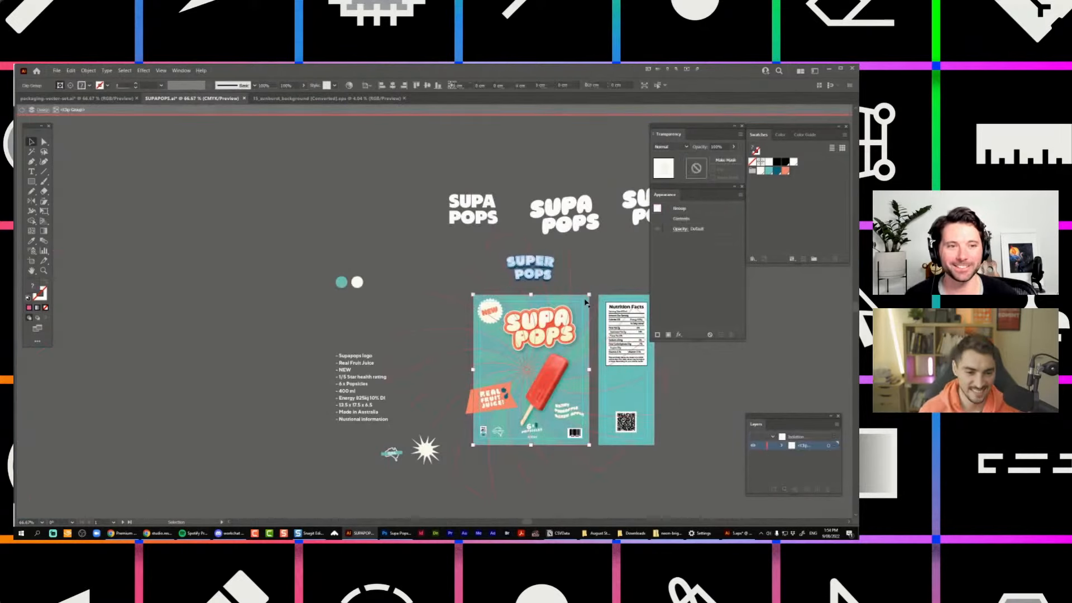
key("a")
key("v")
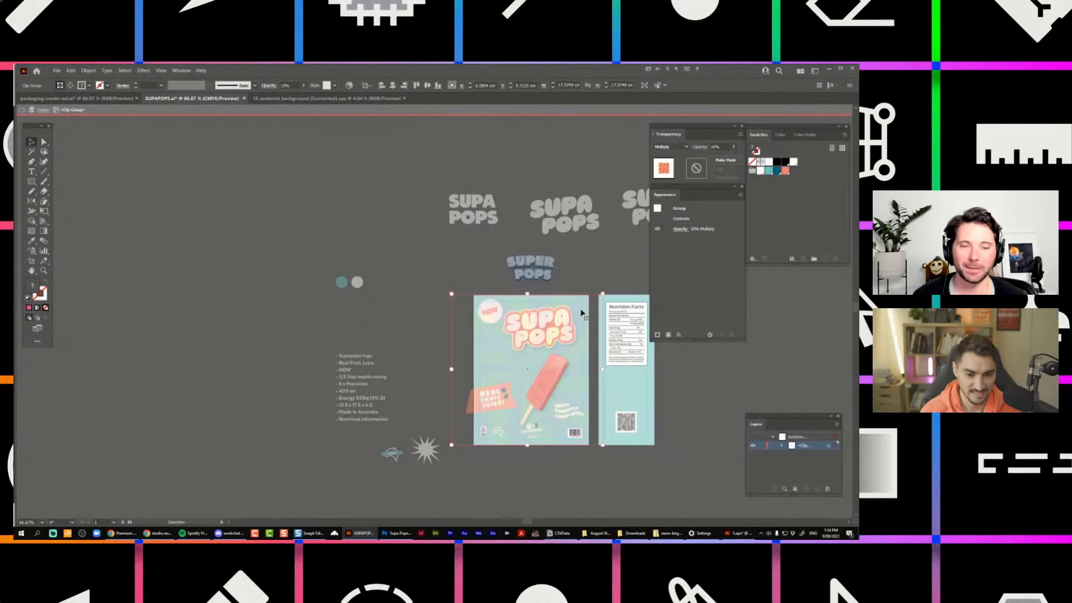
double_click(581, 311)
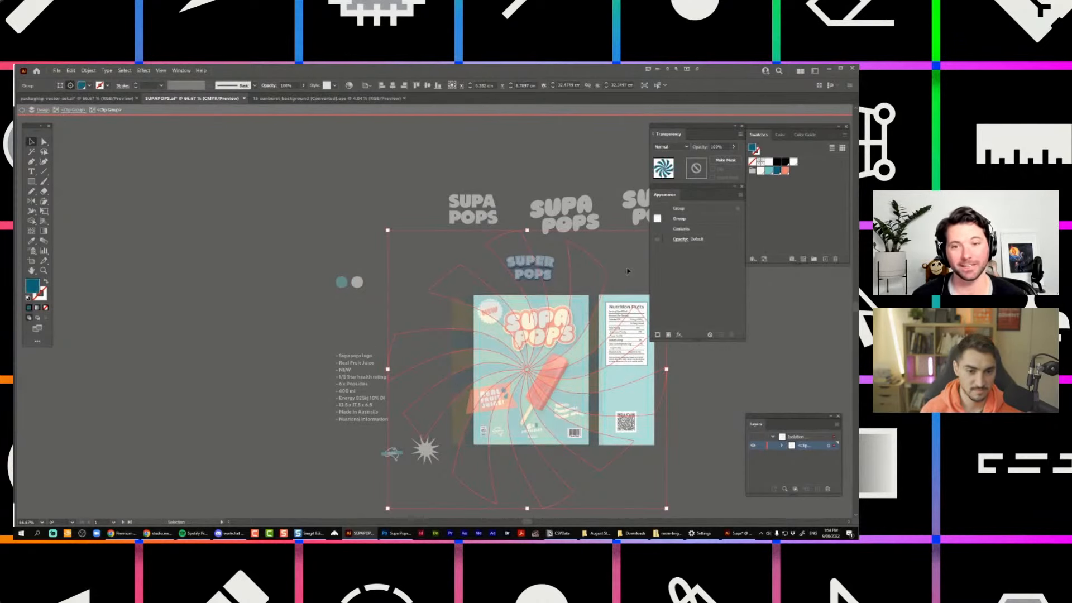
scroll(606, 273, "up", 1)
left_click_drag(604, 277, 572, 254)
left_click(579, 251)
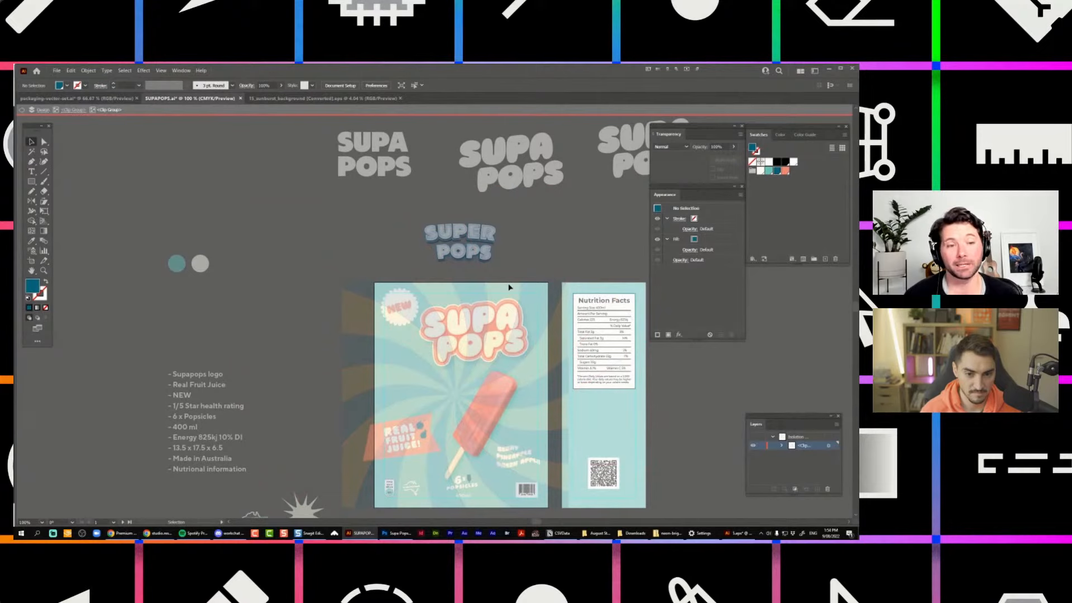
Remove the yellow background square behind the rays inside the sunburst's clip group and leave isolation mode.
left_click(509, 295)
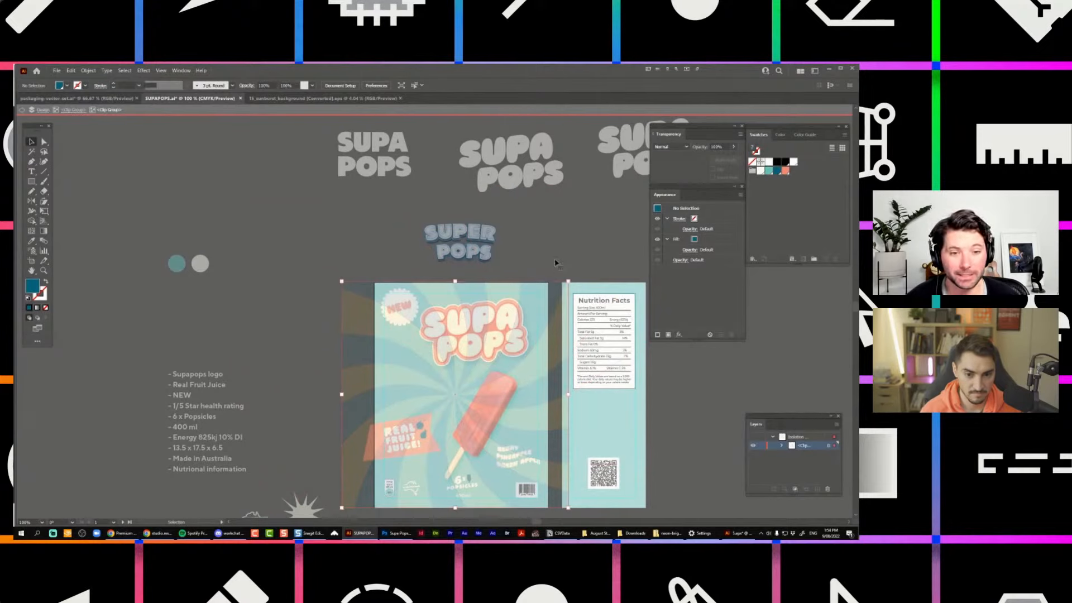
key("a")
left_click(511, 282)
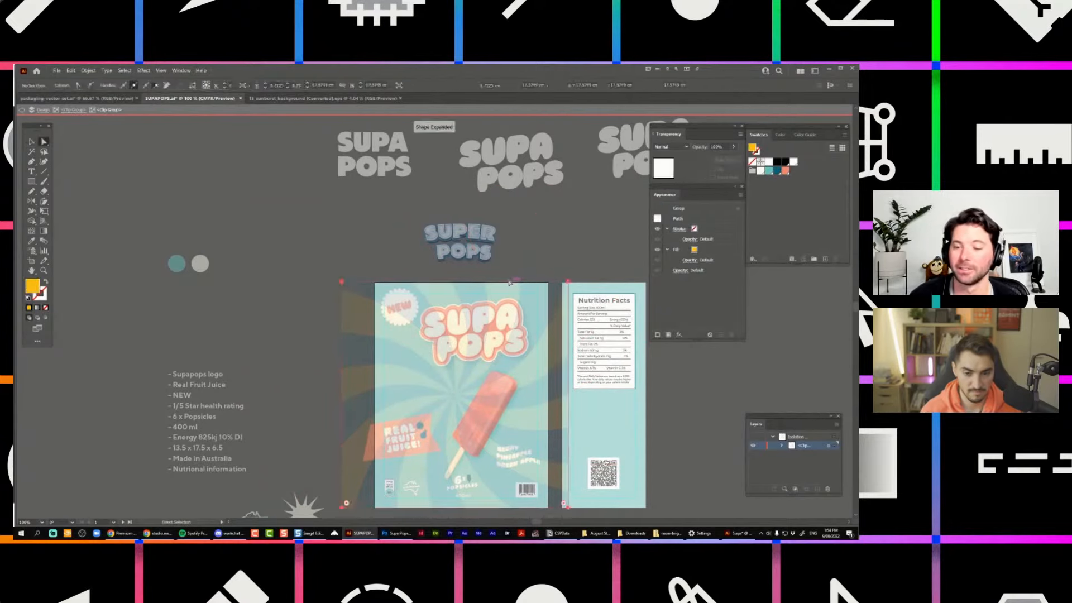
key("Escape")
Hide the panels and examine how the sunburst reads behind the logo and popsicle on the front panel.
left_click_drag(569, 249, 521, 236)
key("Tab")
left_click_drag(462, 279, 461, 230)
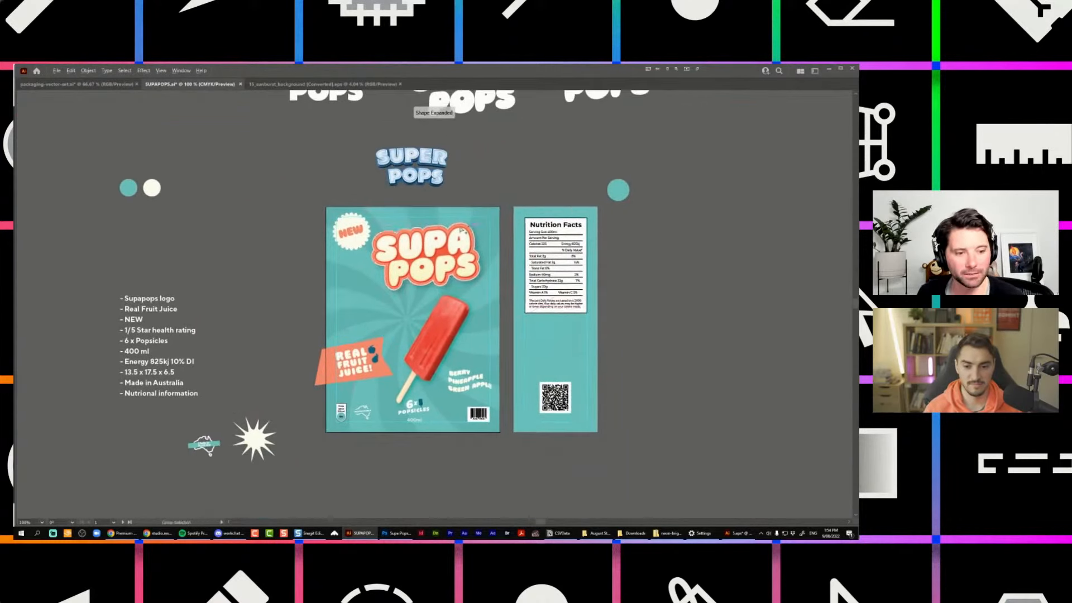
scroll(462, 230, "up", 1)
left_click_drag(613, 144, 619, 112)
left_click_drag(460, 209, 458, 222)
key("ctrl+z")
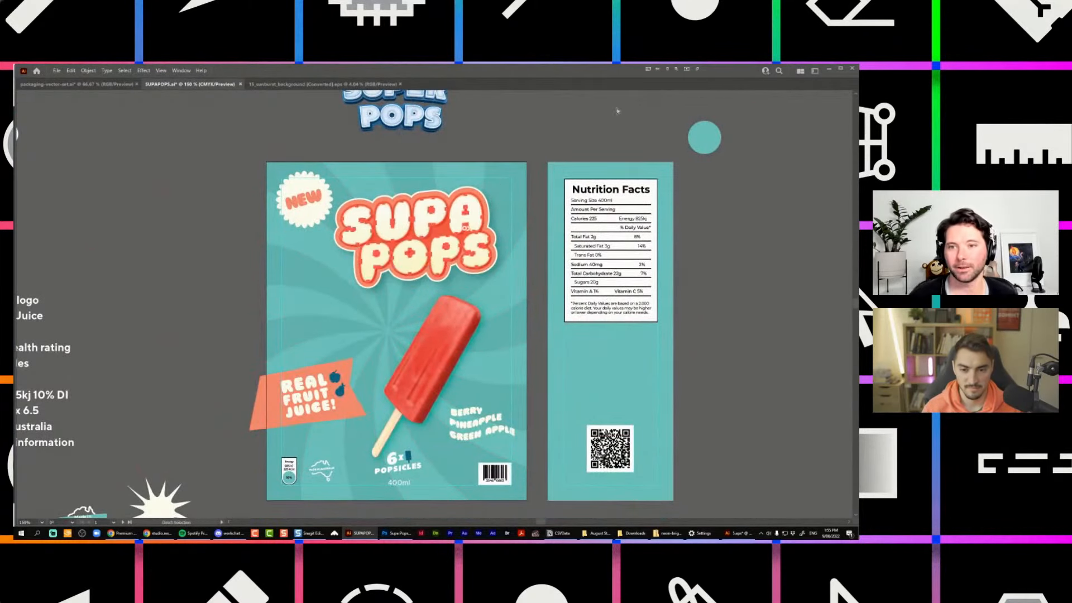
left_click(618, 111)
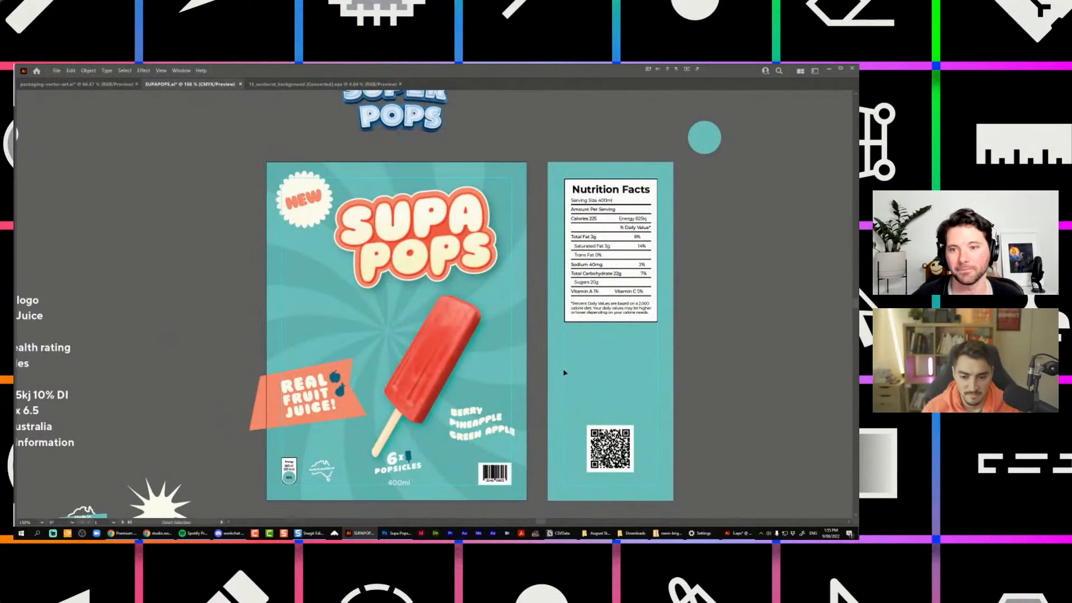
left_click_drag(808, 258, 816, 240)
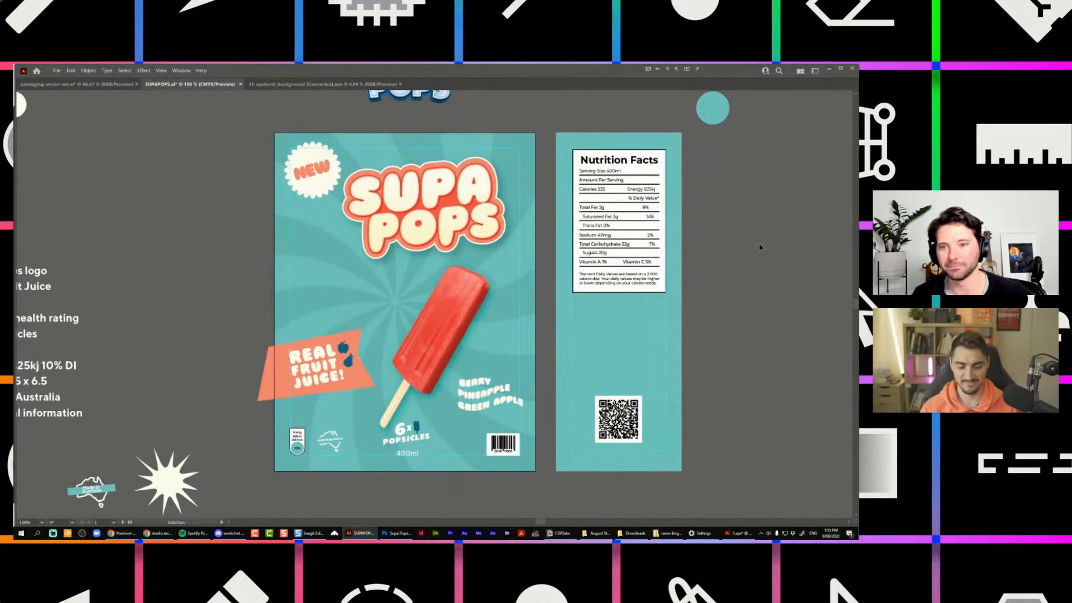
View the front and side panels in full screen mode without the interface.
key("f")
left_click_drag(632, 356, 644, 370)
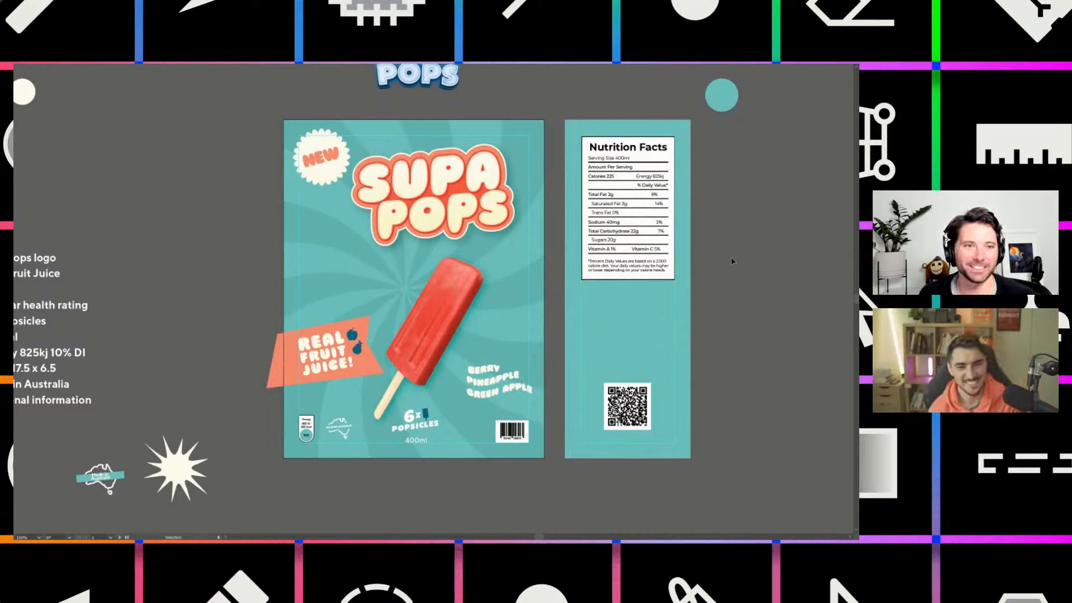
key("f")
key("f")
key("f")
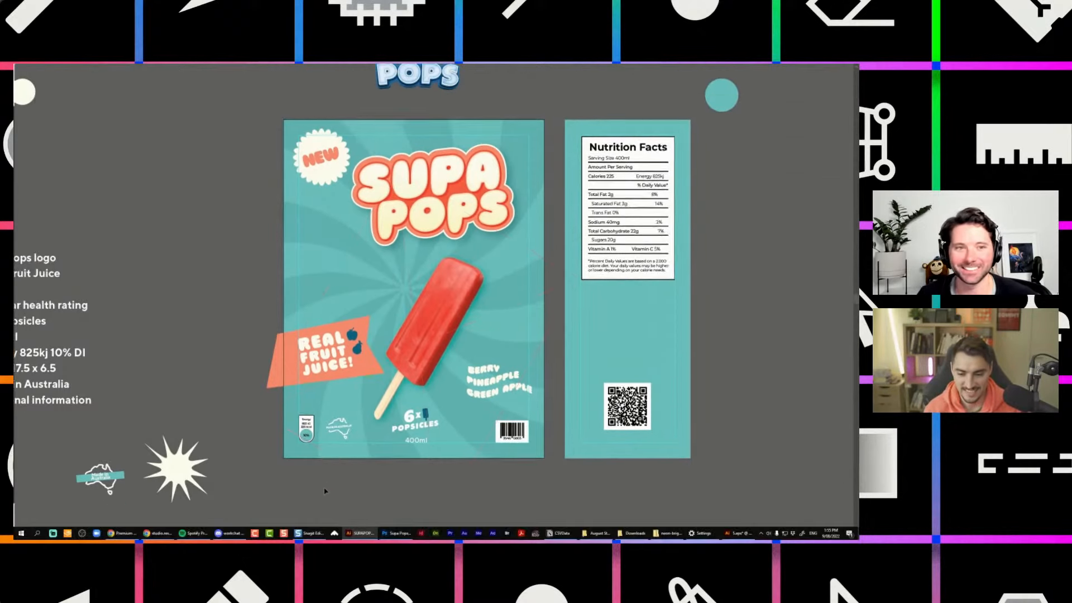
Switch to Photoshop to check the popsicle and raspberry composition, and return to Illustrator to review the whole packaging layout.
left_click(397, 533)
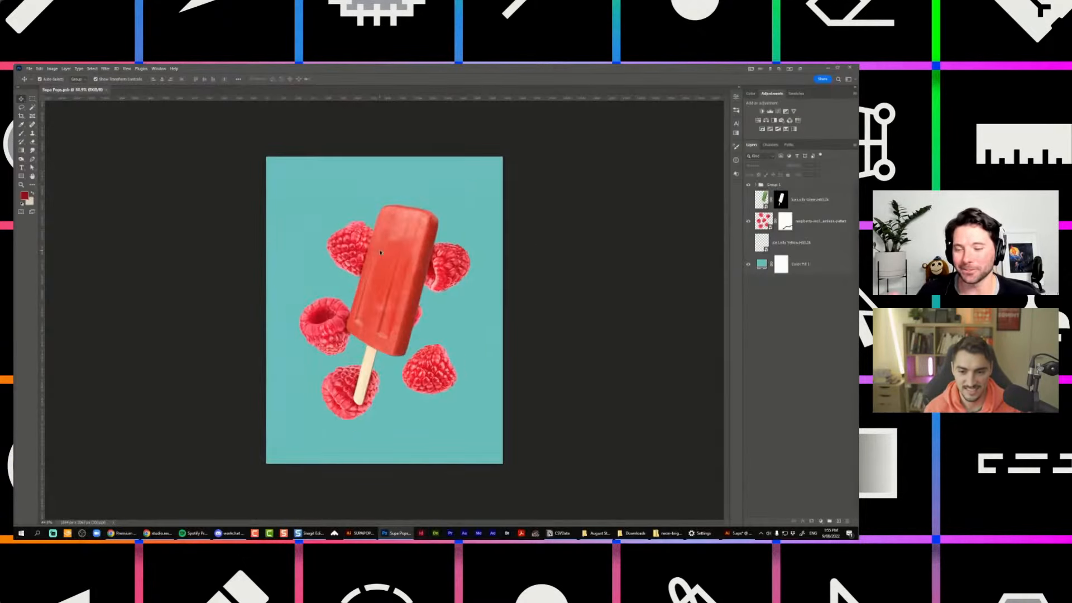
key("alt+Tab")
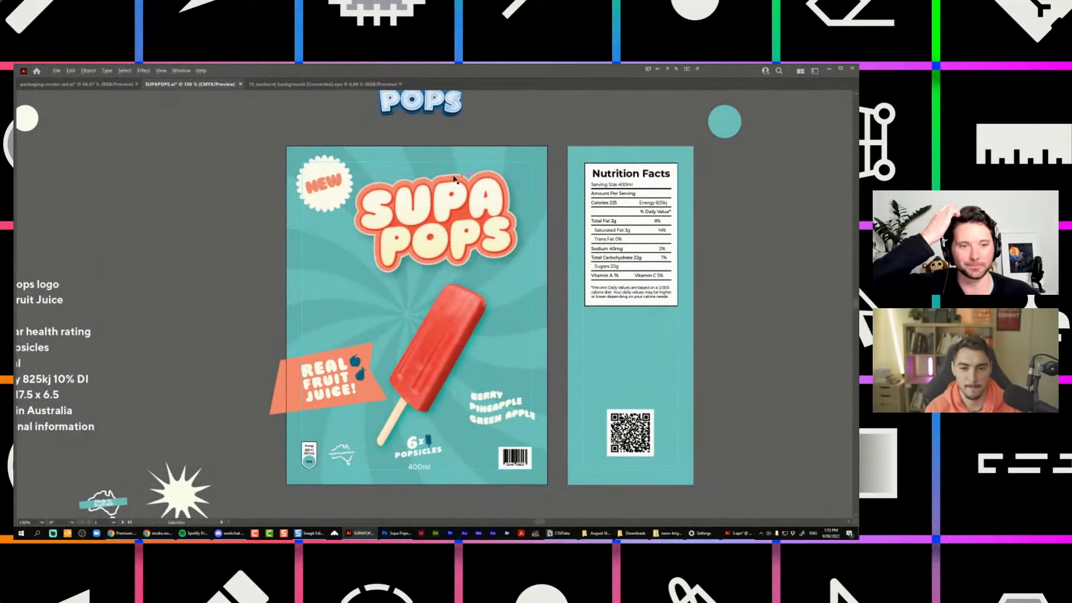
scroll(455, 176, "up", 3)
scroll(492, 125, "down", 4)
left_click_drag(552, 116, 533, 255)
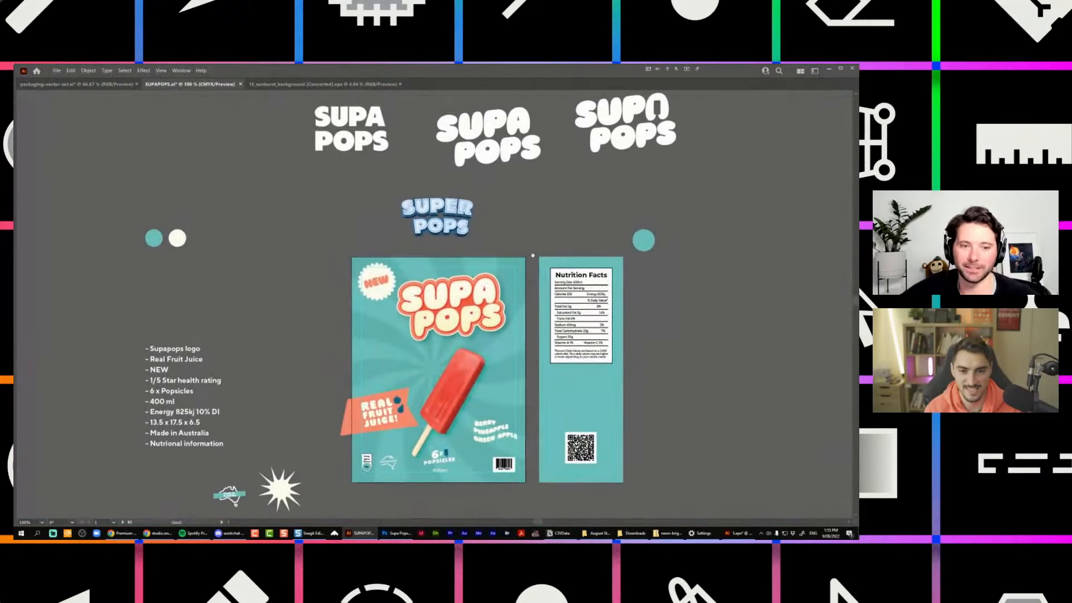
scroll(548, 275, "down", 2)
scroll(586, 351, "up", 1)
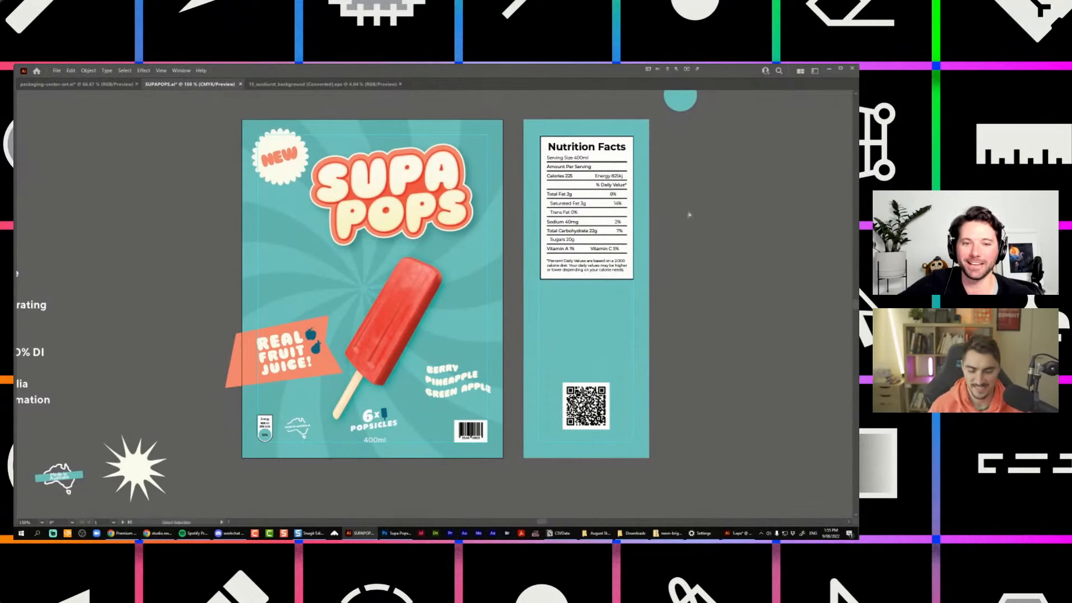
Switch to the browser to check the live stream studio and return to the packaging design in Illustrator.
left_click(122, 533)
left_click(63, 71)
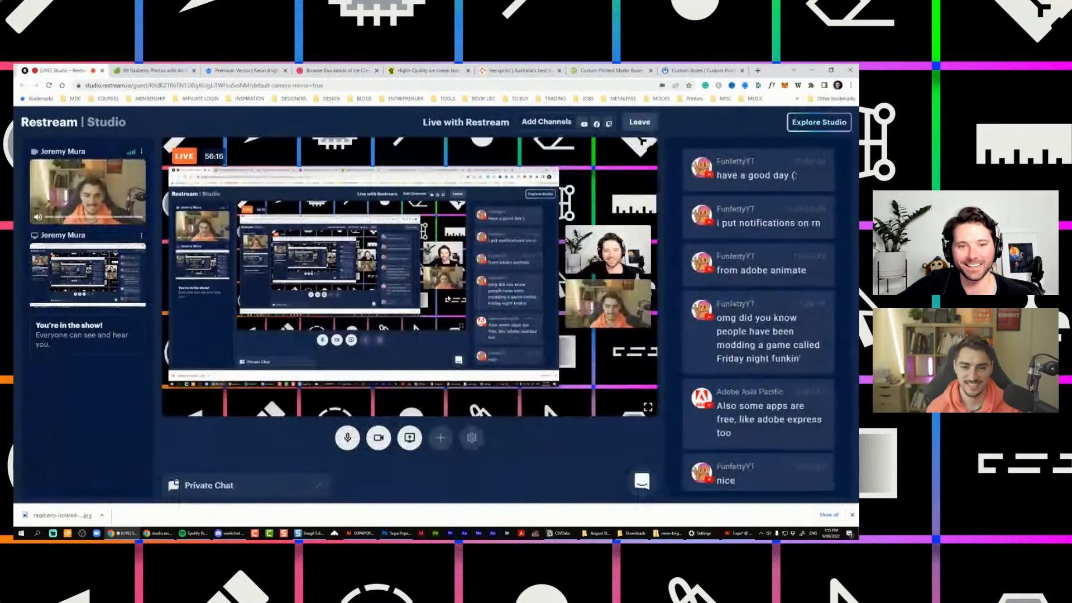
key("alt+Tab")
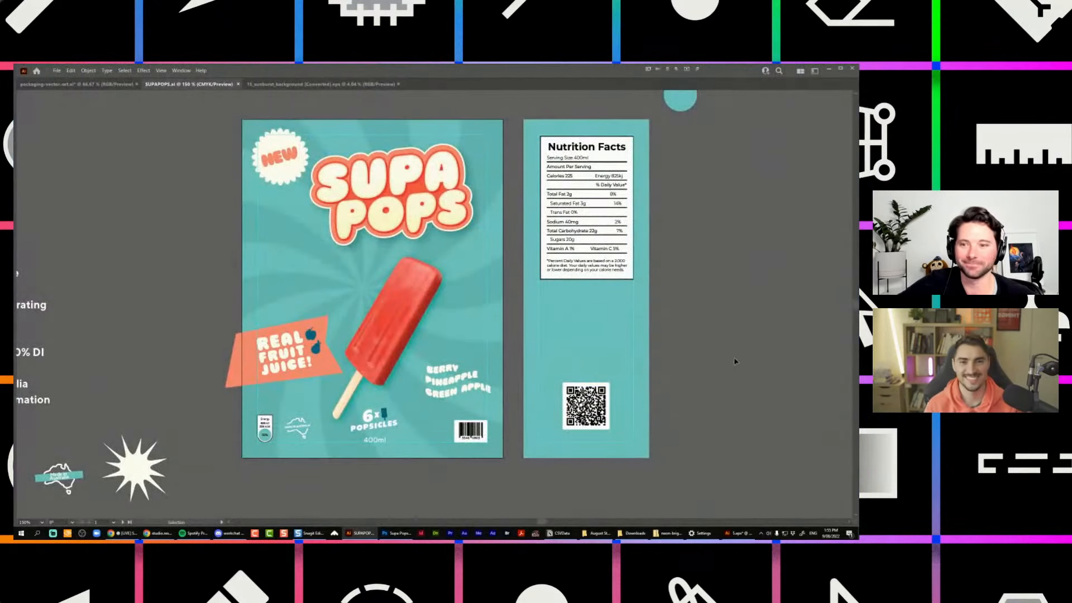